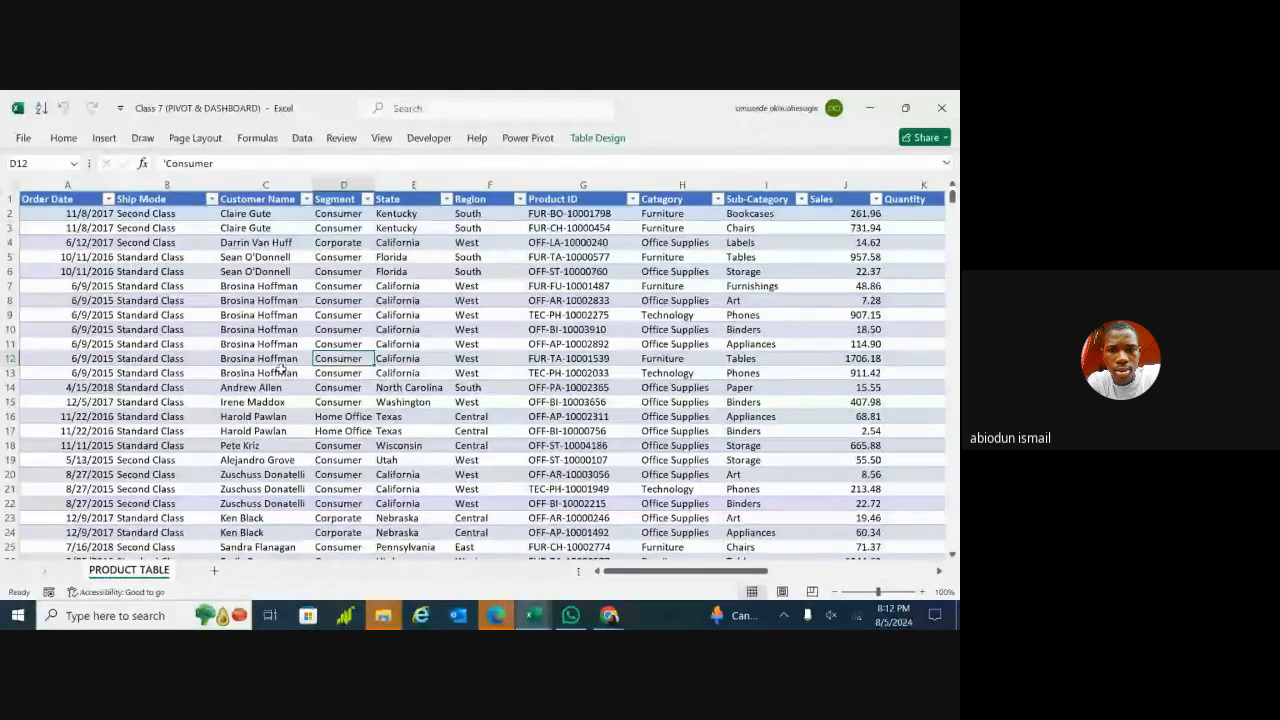
pyautogui.click(393, 373)
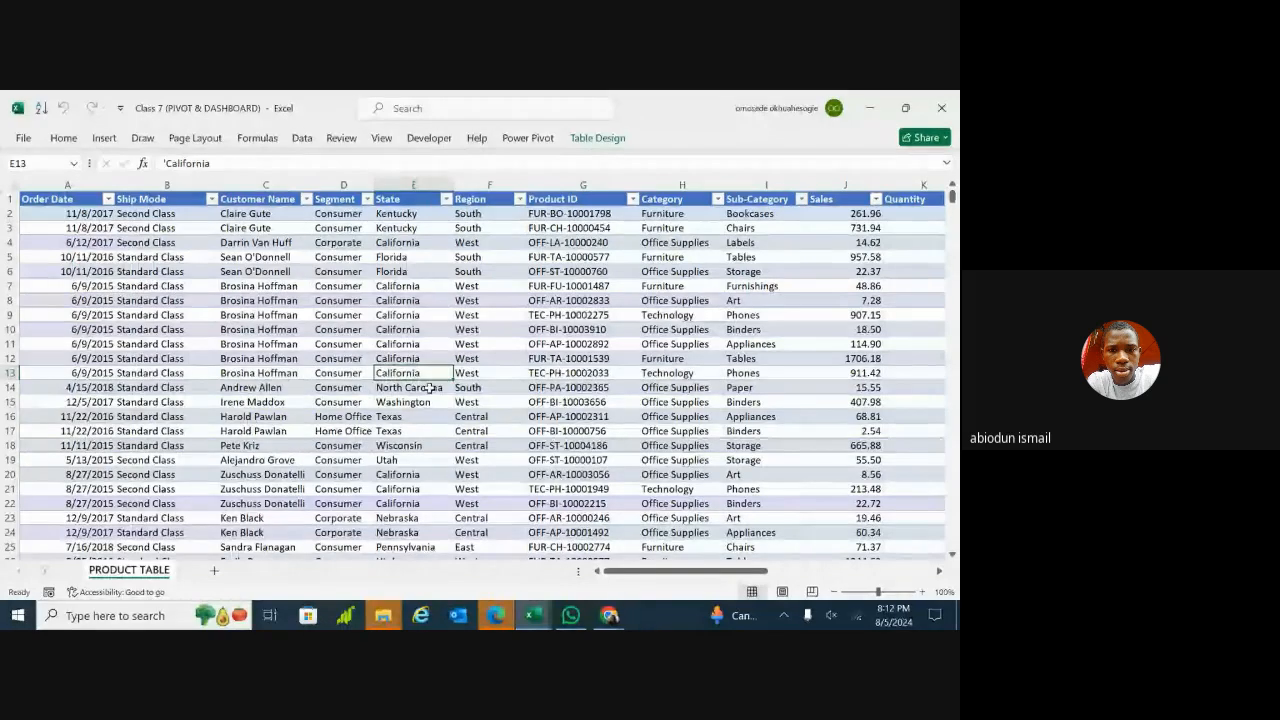
pyautogui.click(430, 388)
pyautogui.click(344, 414)
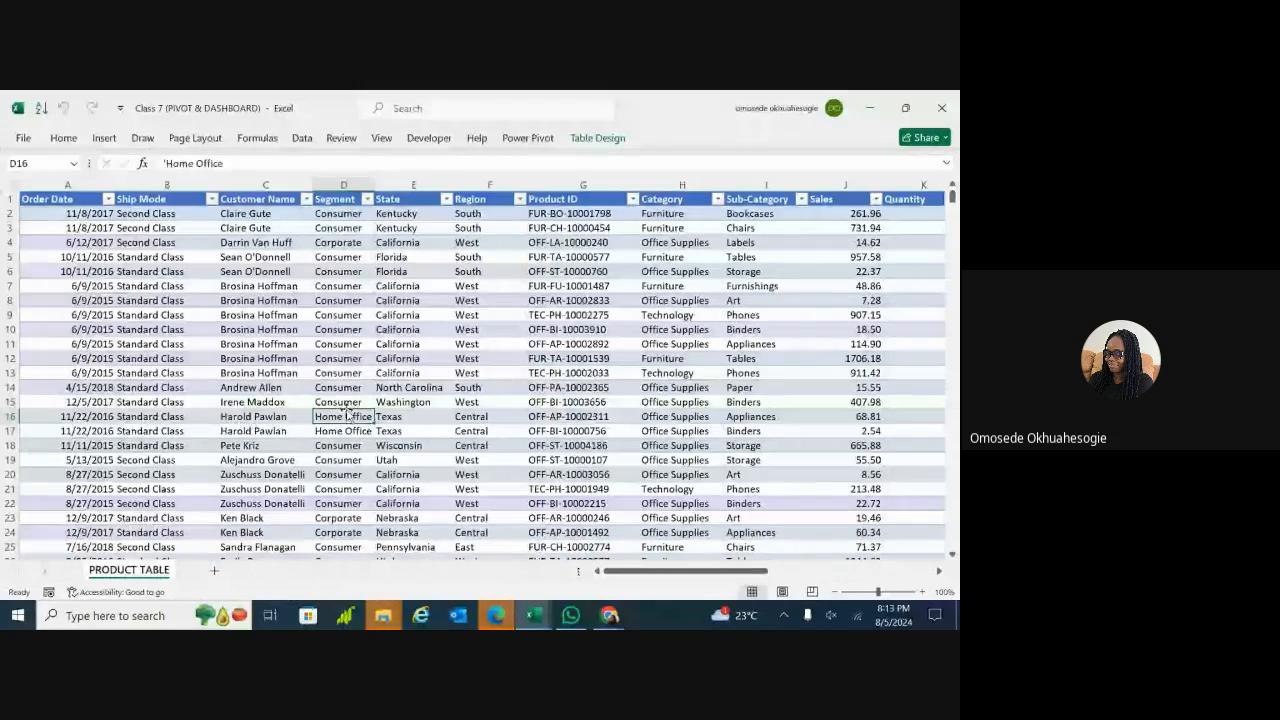
pyautogui.click(458, 373)
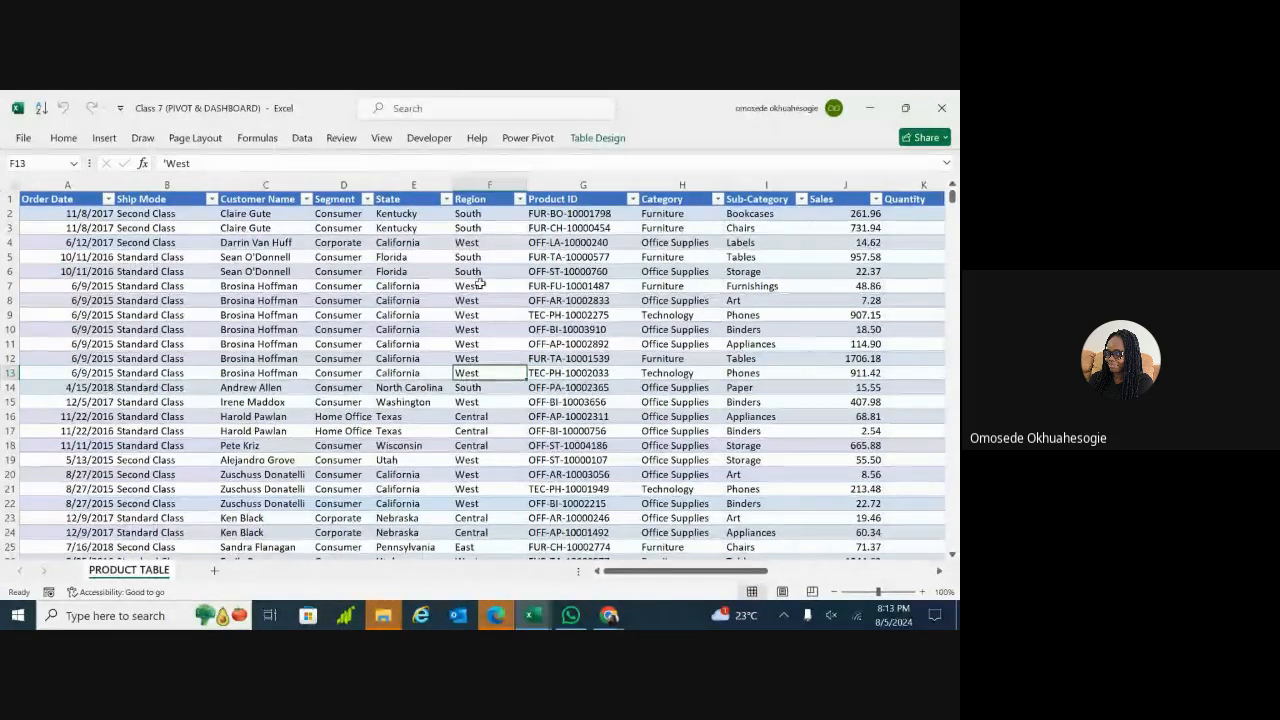
pyautogui.click(431, 331)
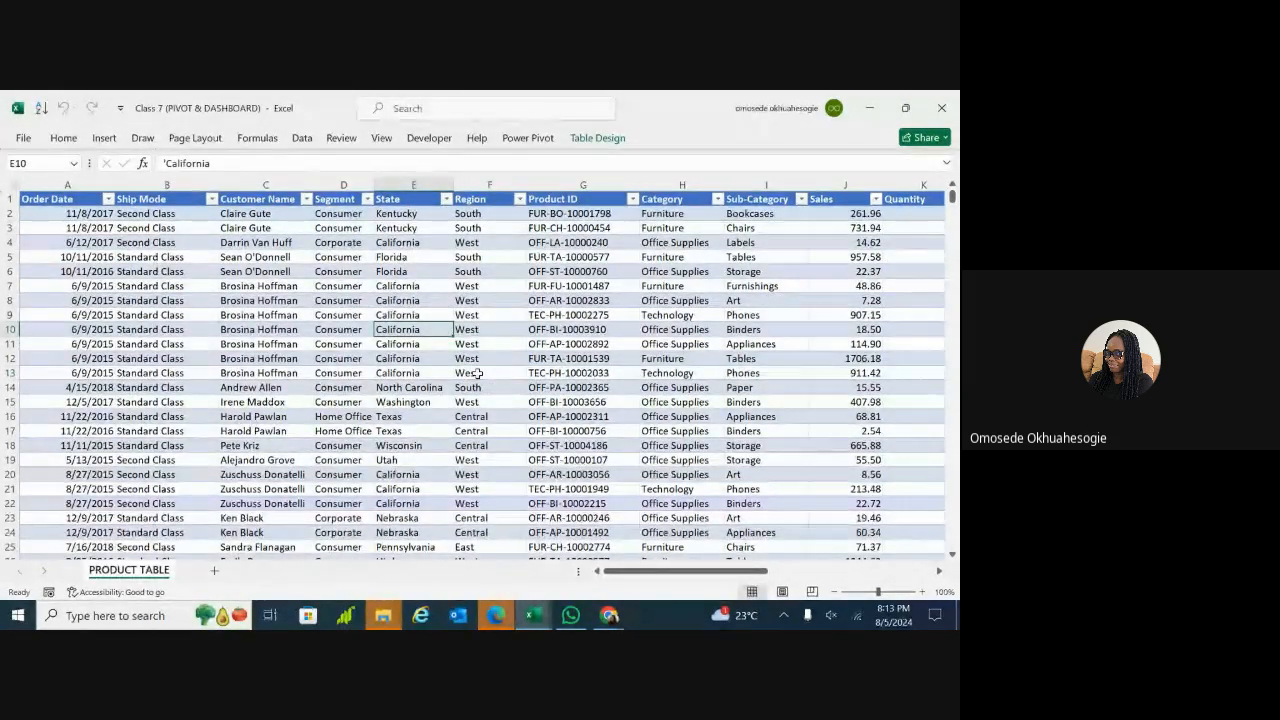
pyautogui.click(491, 371)
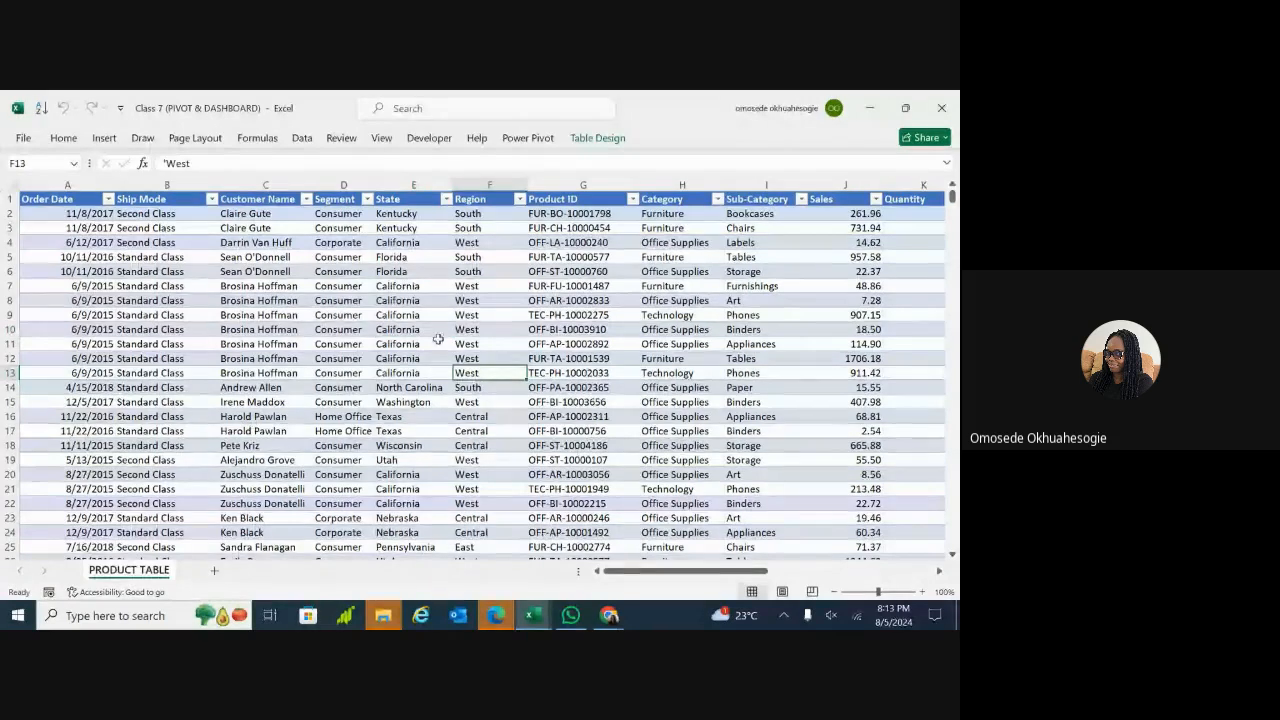
pyautogui.click(381, 346)
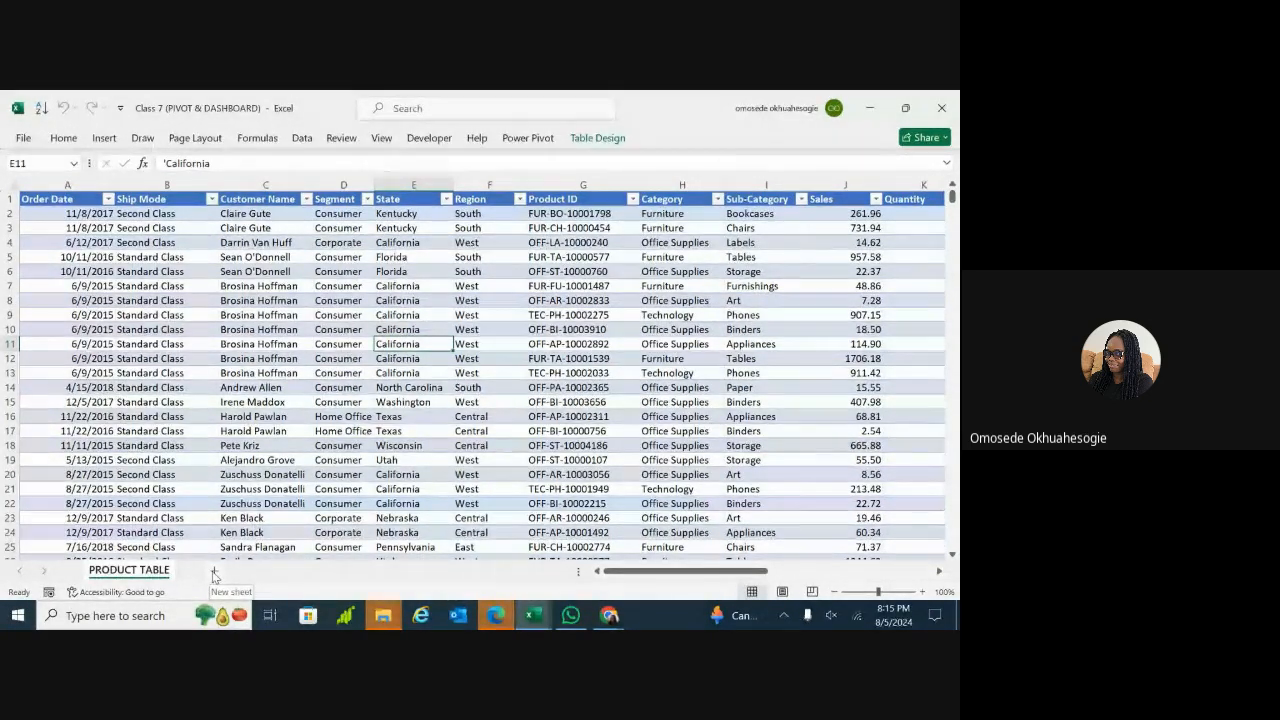
# Step: Examine the product table's columns from Order Date across to Total Cost
pyautogui.hscroll(5, 480, 370)
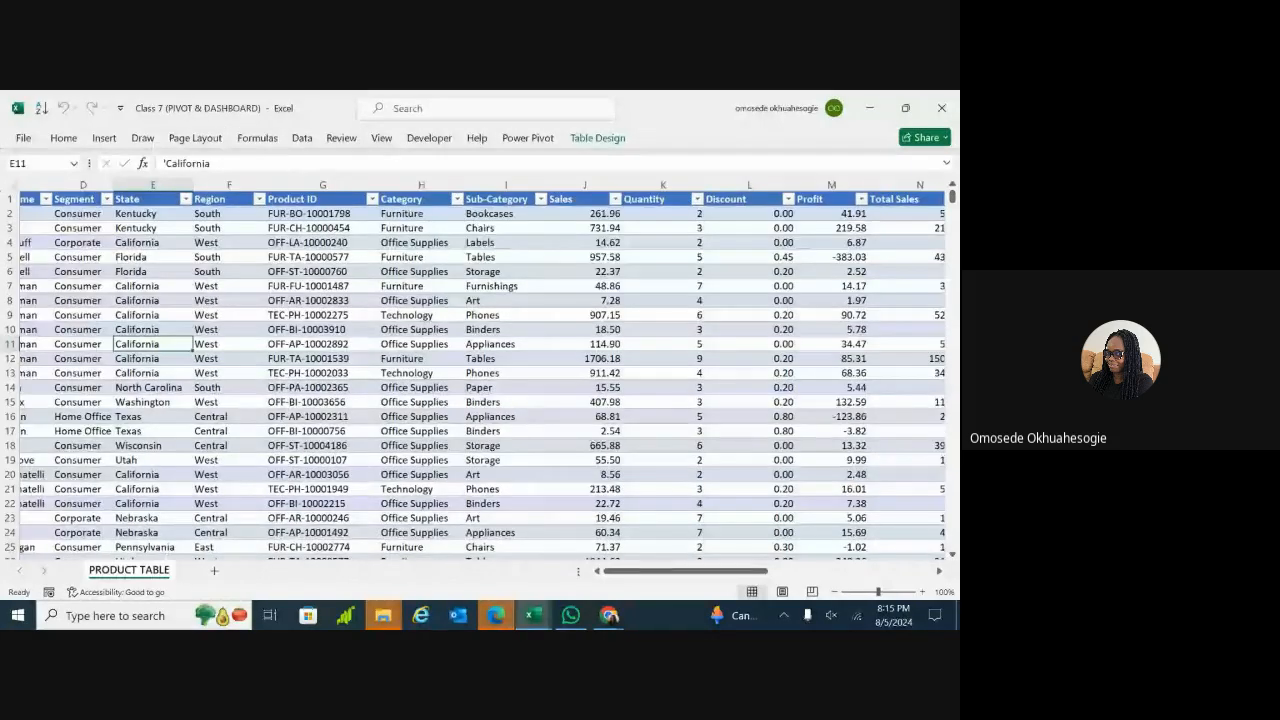
pyautogui.hscroll(3, 480, 370)
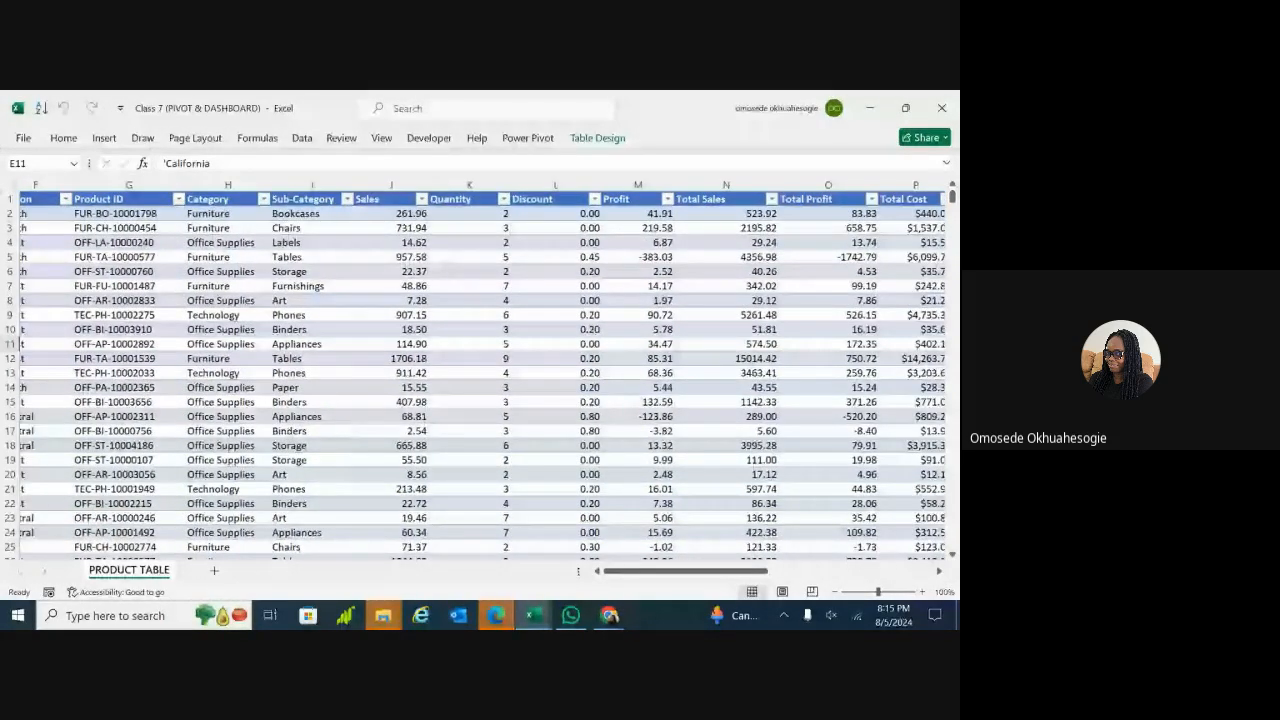
pyautogui.hscroll(-5, 480, 370)
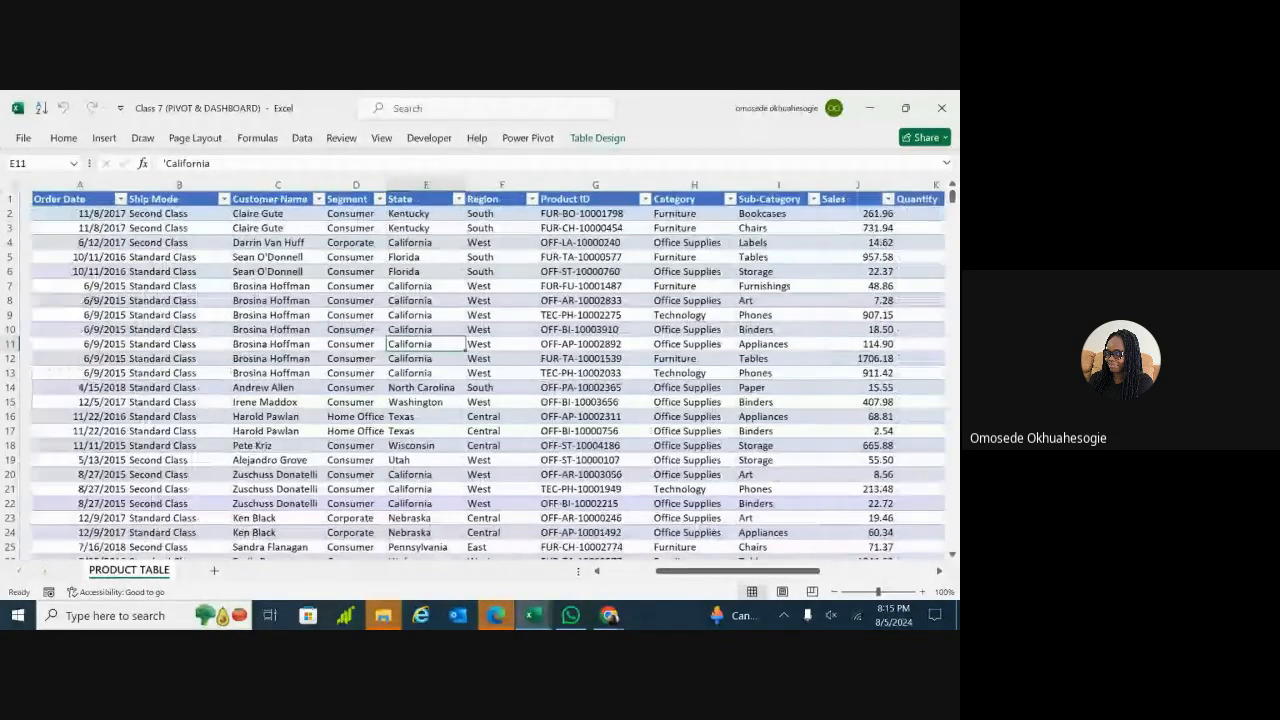
pyautogui.hscroll(-1, 480, 370)
pyautogui.hscroll(-1, 480, 370)
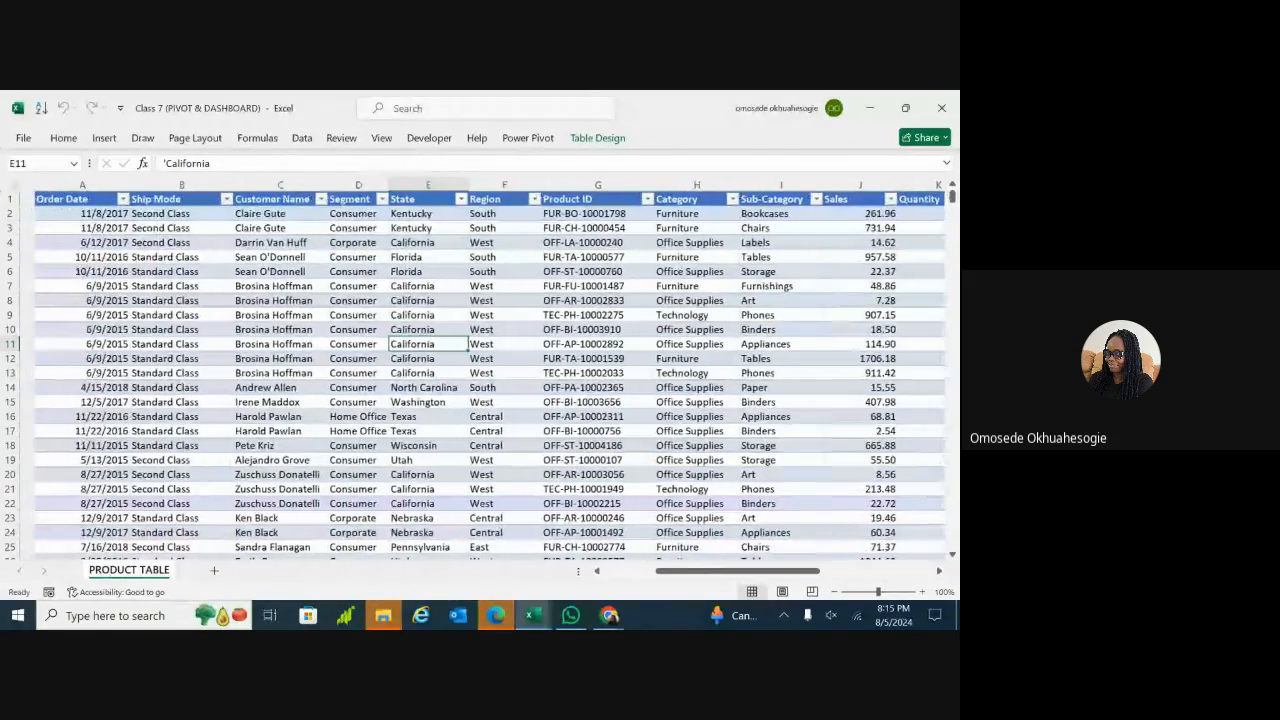
pyautogui.hscroll(1, 480, 370)
pyautogui.hscroll(1, 480, 370)
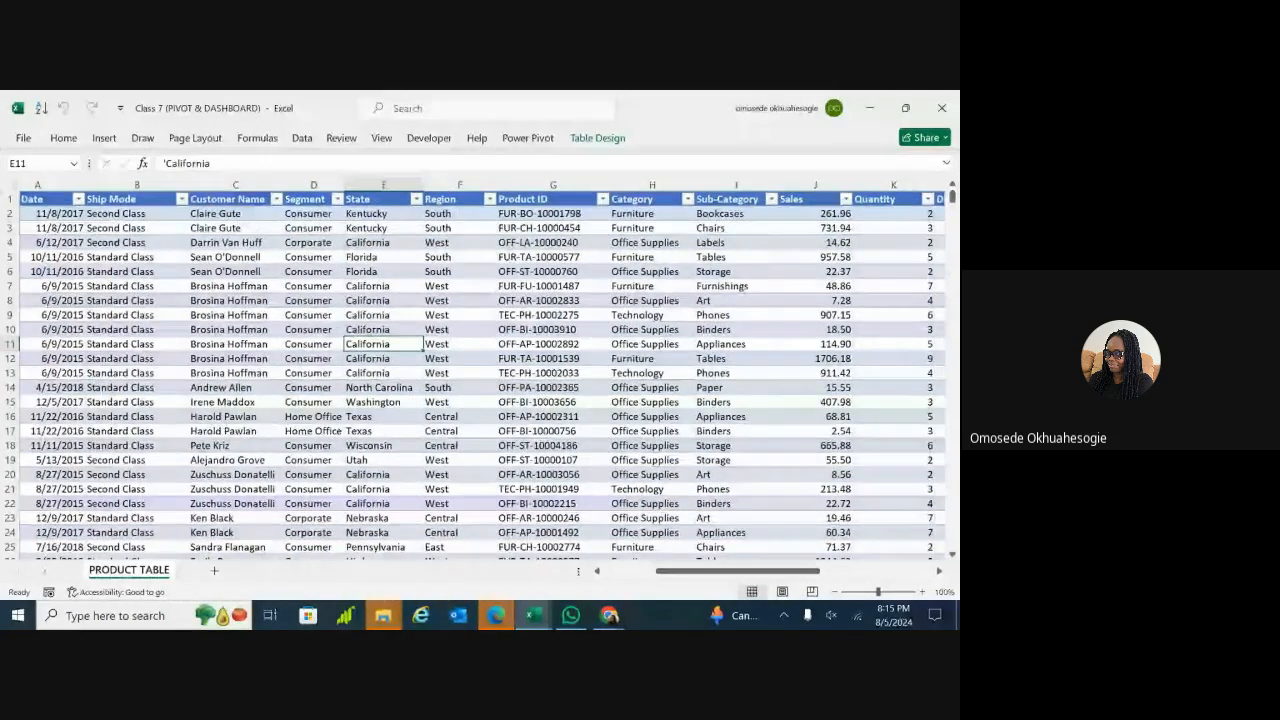
pyautogui.hscroll(-1, 480, 370)
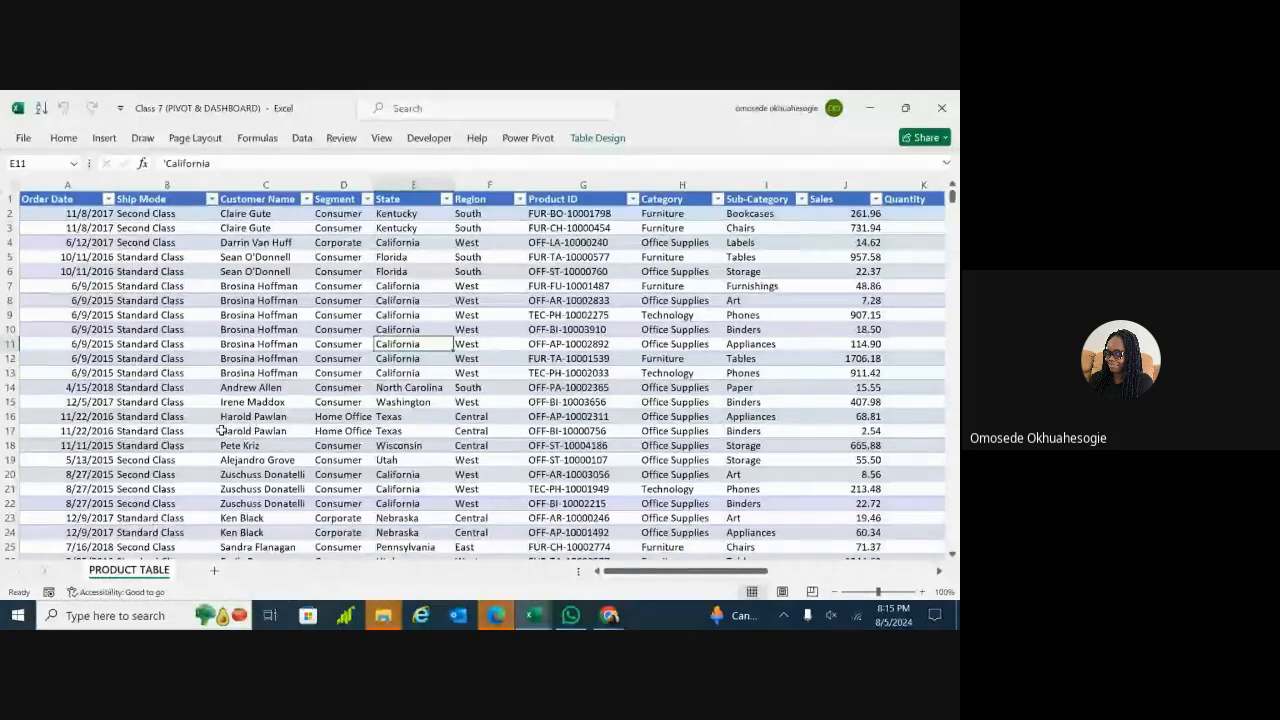
# Step: Select the Order Date entries from A2 down to the table's last row, inspect the final records, and extend the selection back to the header
pyautogui.moveTo(265, 431); pyautogui.dragTo(167, 330)
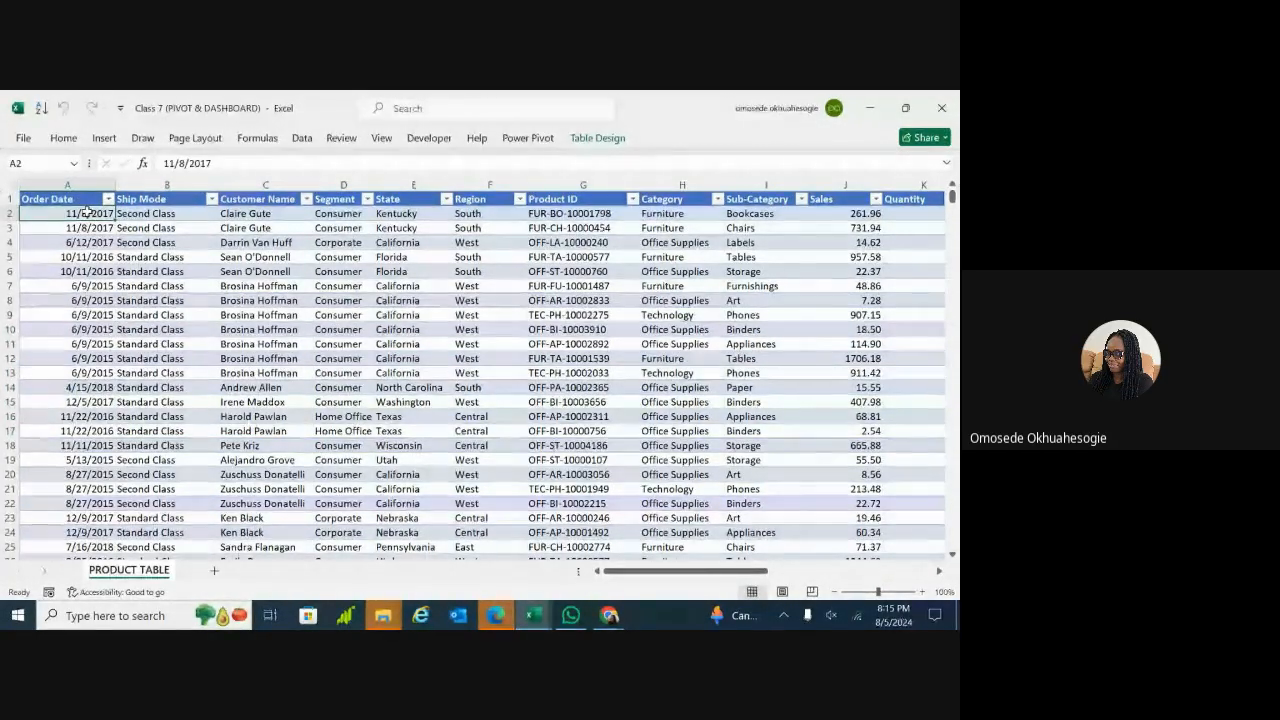
pyautogui.hotkey('ctrl', 'shift', 'Down')
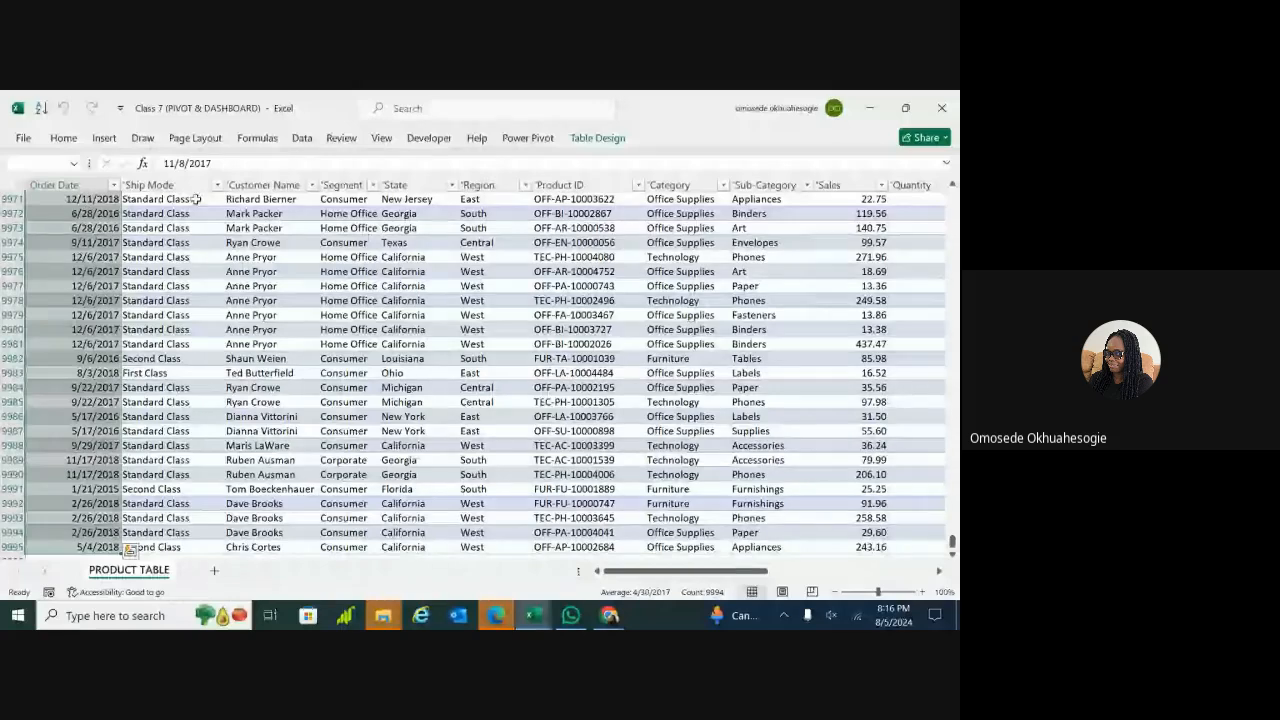
pyautogui.scroll(15, 340, 235)
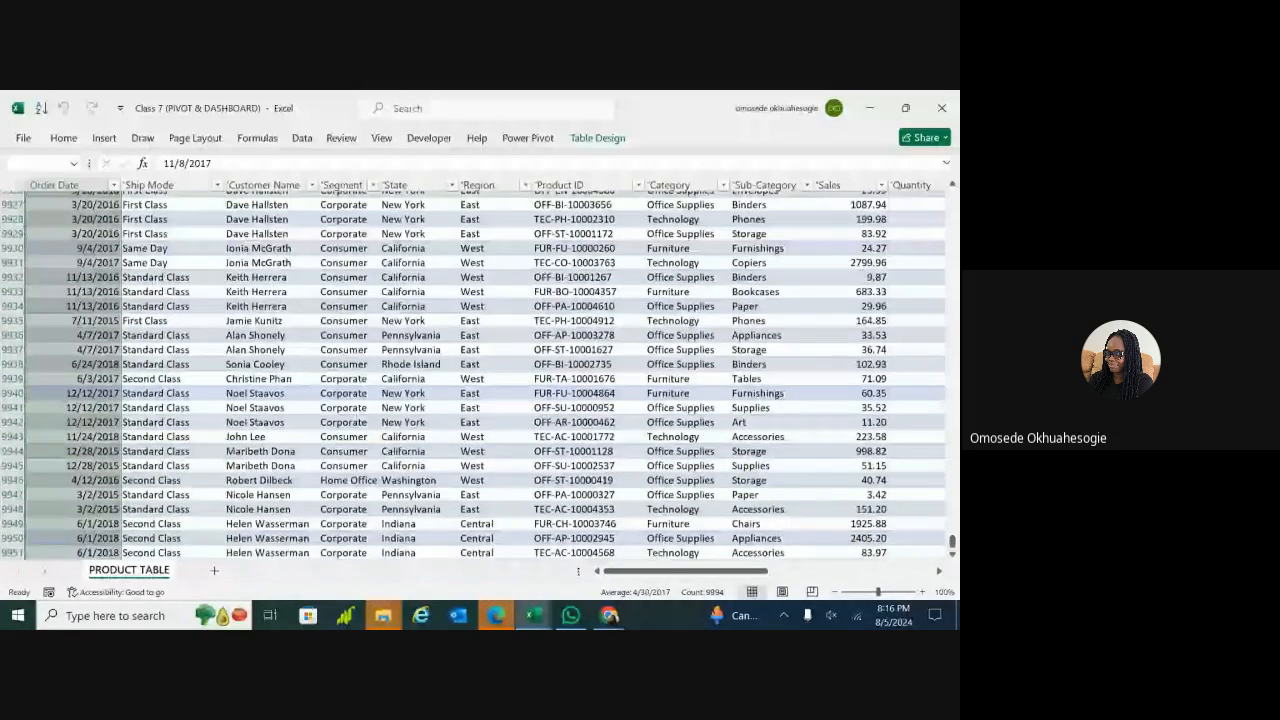
pyautogui.scroll(1, 838, 530)
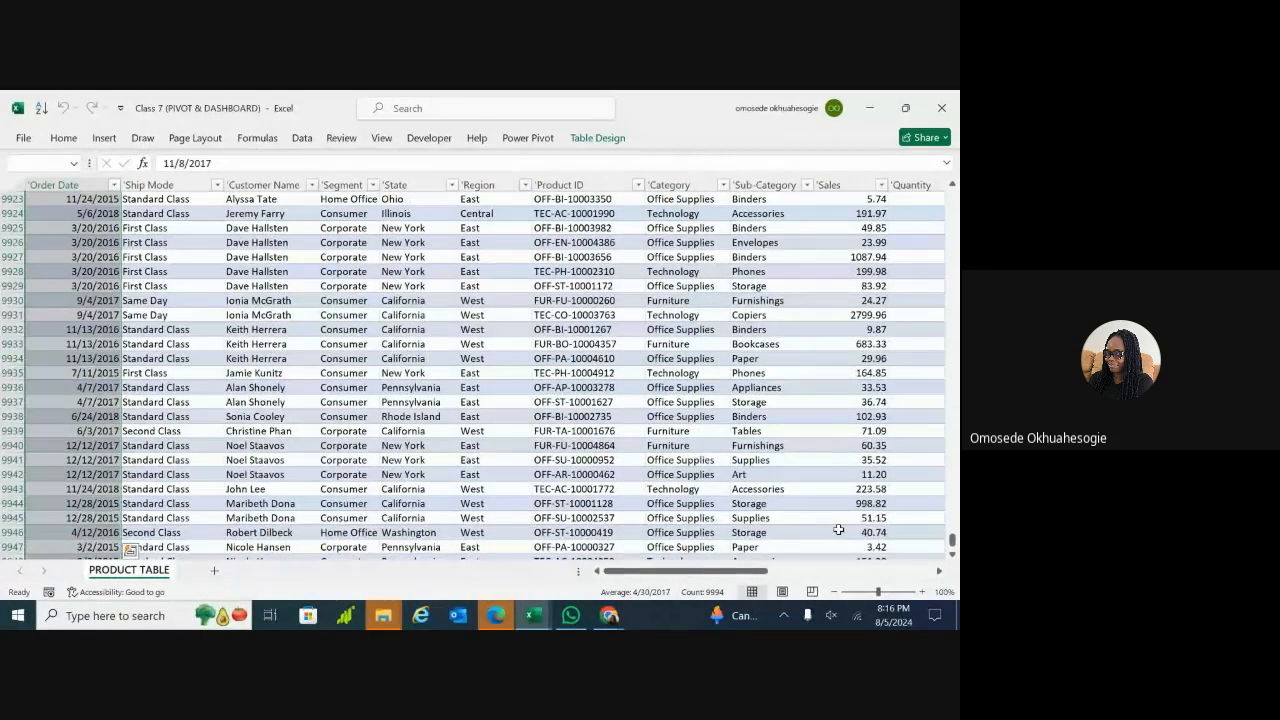
pyautogui.hotkey('ctrl', 'shift', 'Up')
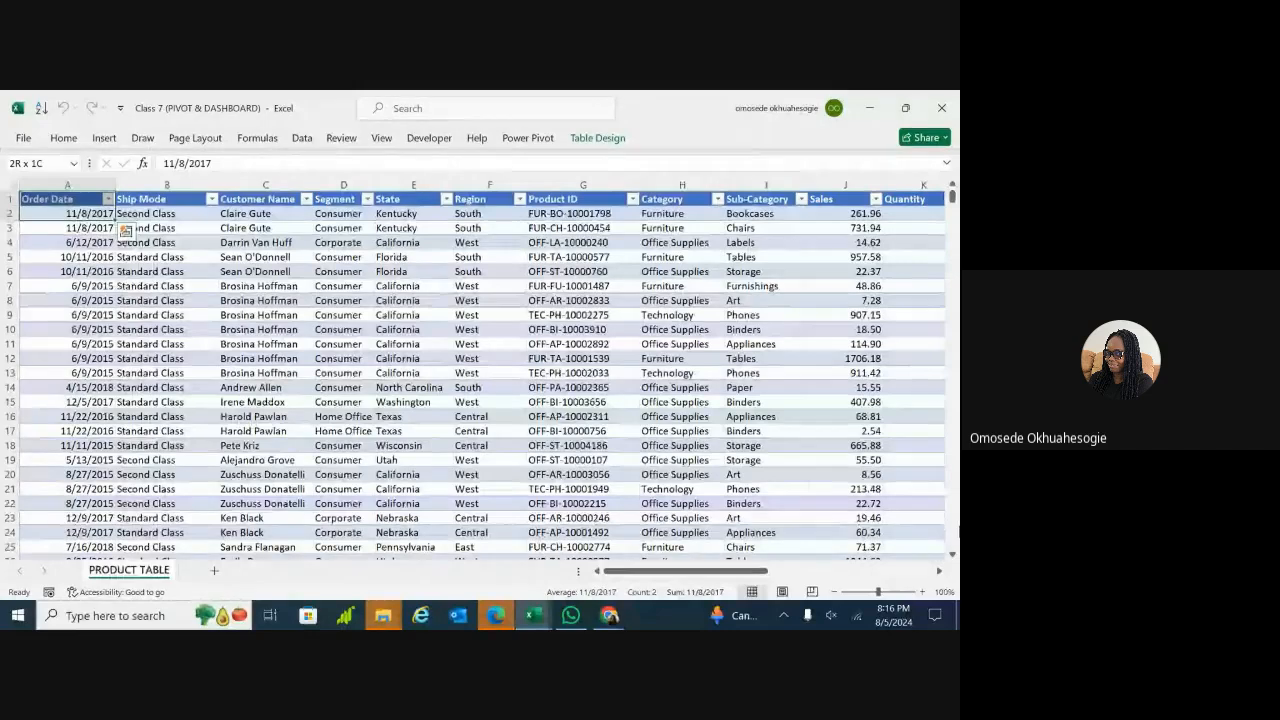
# Step: Review the sales, quantity, discount, profit and cost columns at the far end of the table, and return to Order Date
pyautogui.hscroll(6, 953, 477)
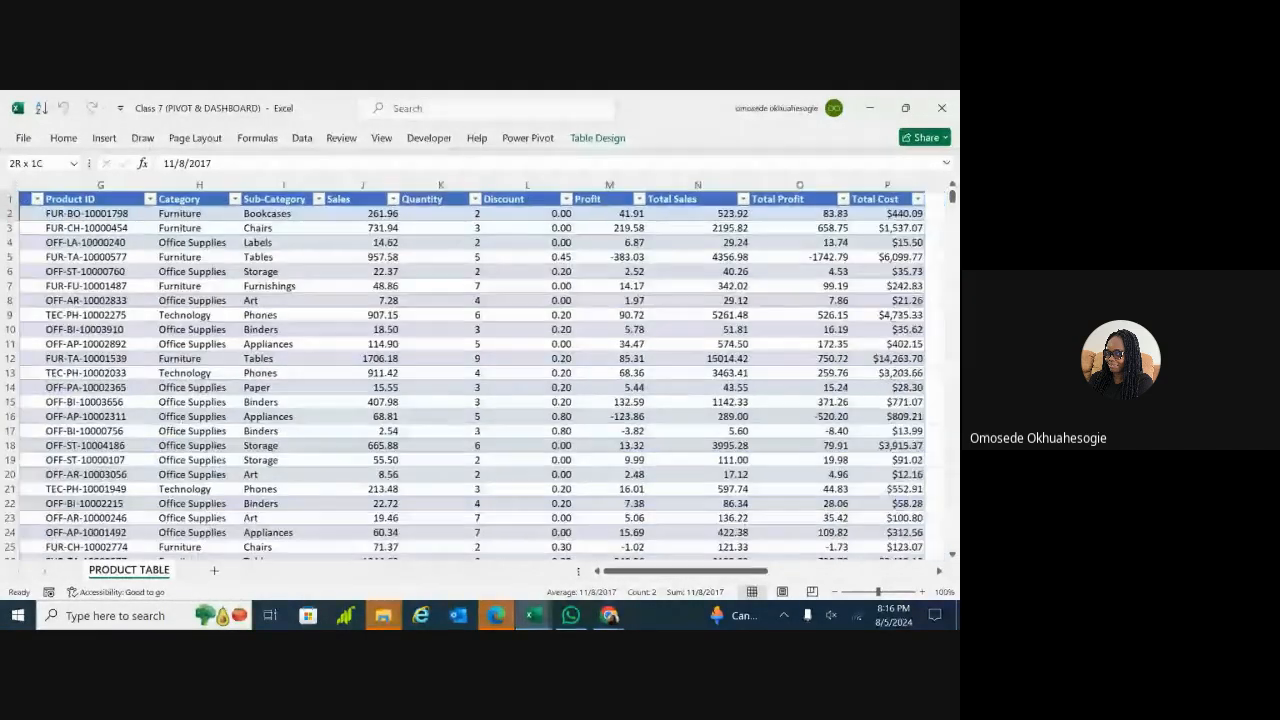
pyautogui.hscroll(2, 470, 378)
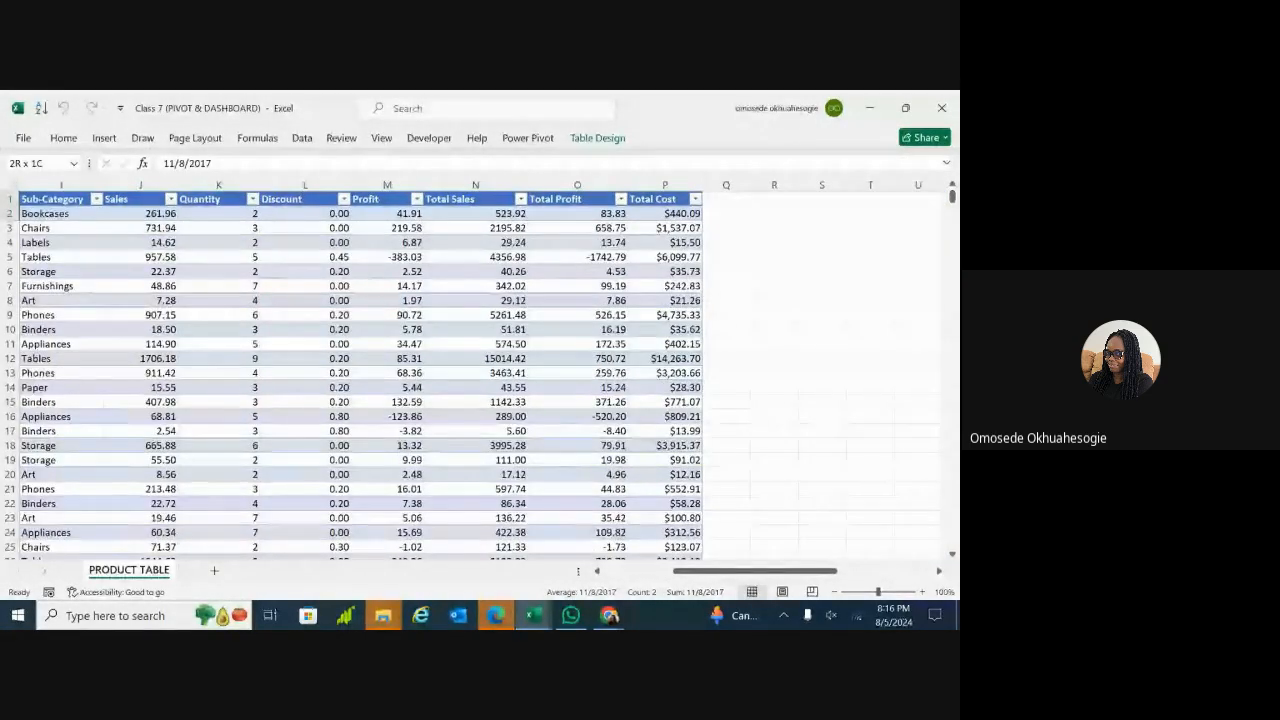
pyautogui.hscroll(1, 470, 378)
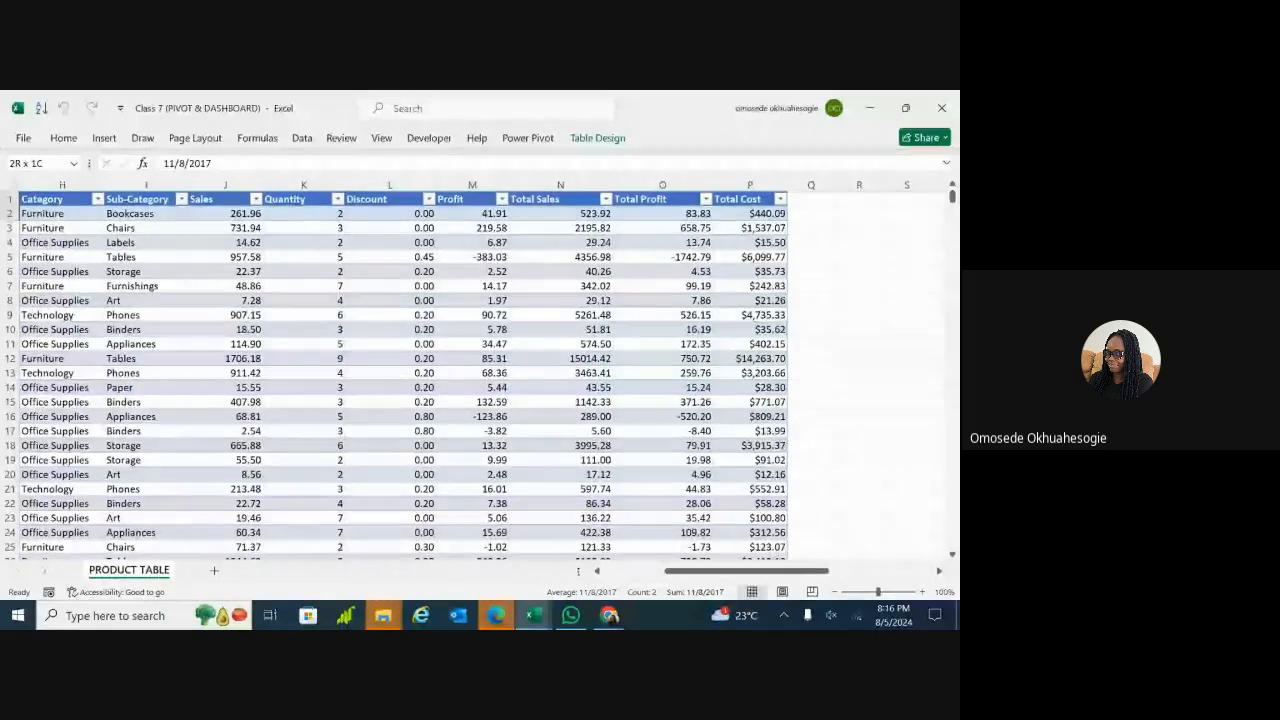
pyautogui.hscroll(-5, 475, 378)
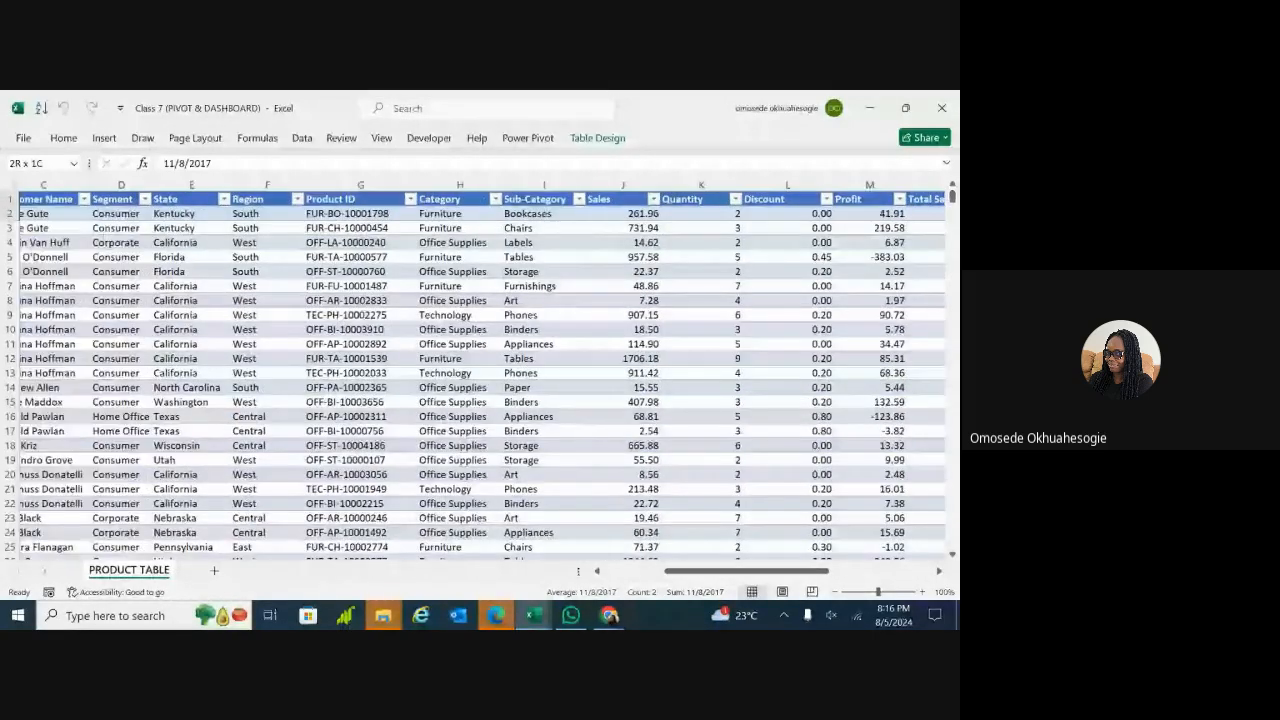
pyautogui.hscroll(-2, 475, 378)
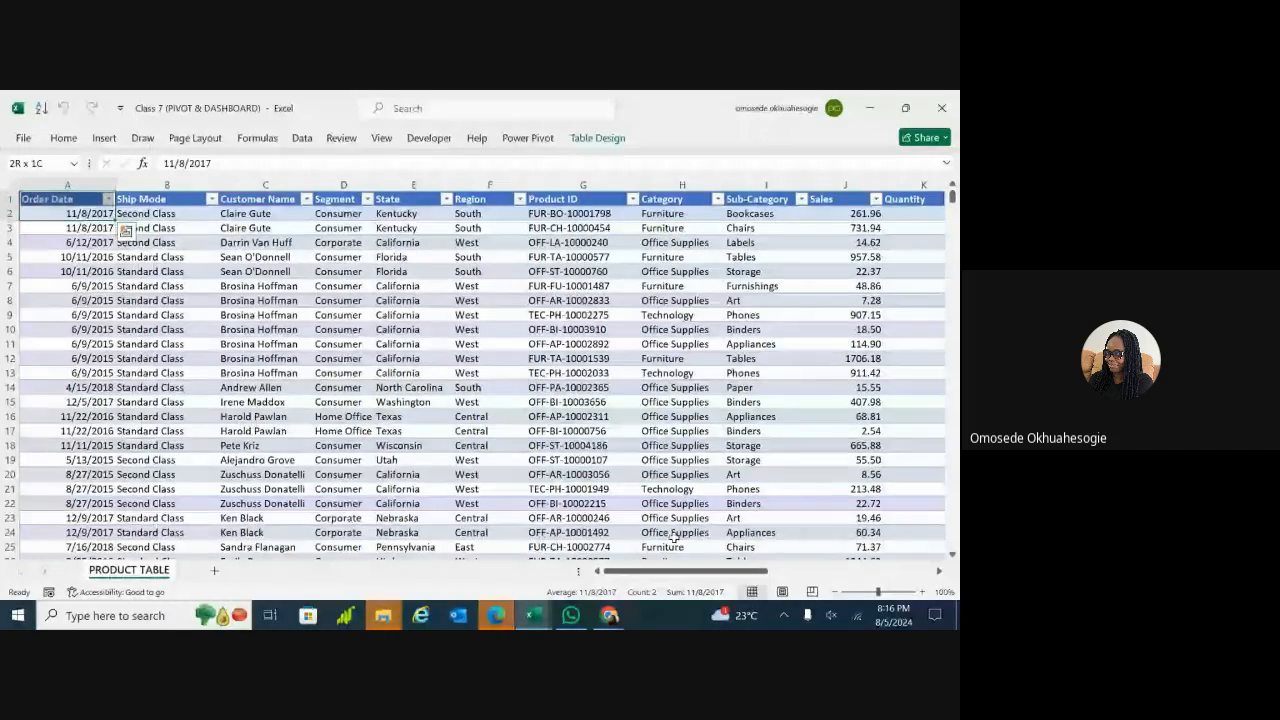
pyautogui.click(407, 332)
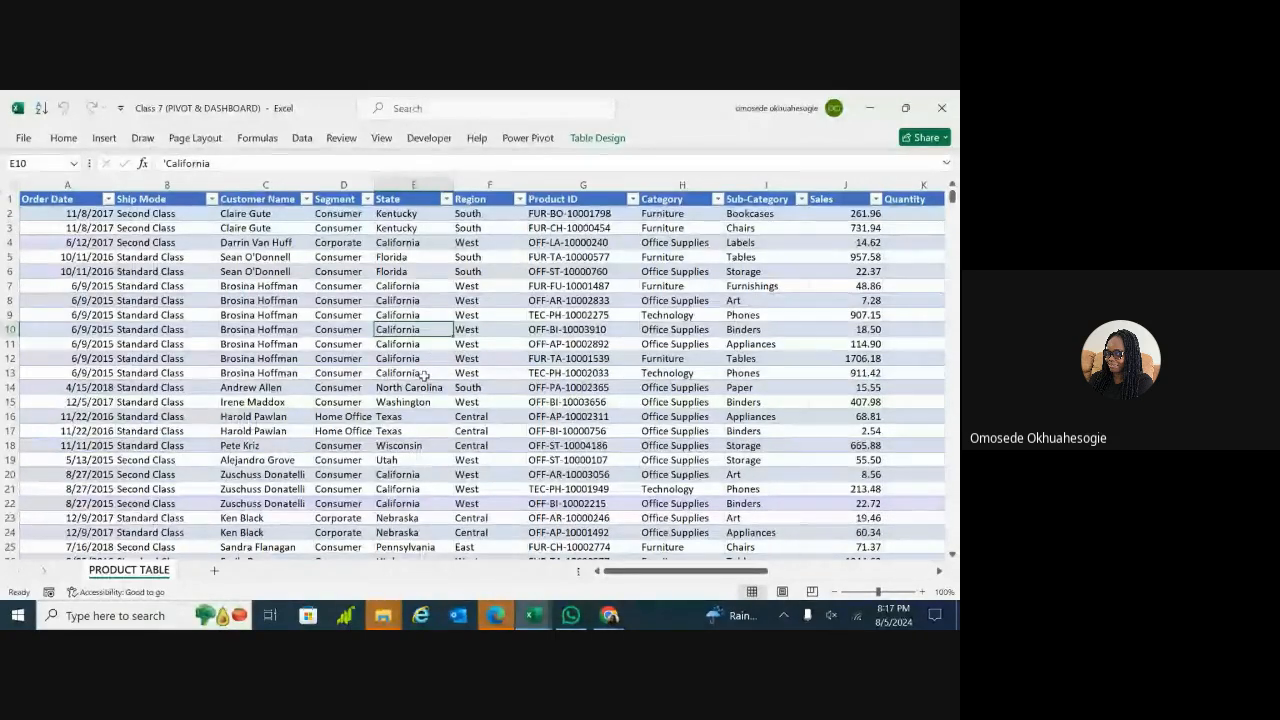
pyautogui.hscroll(1, 424, 375)
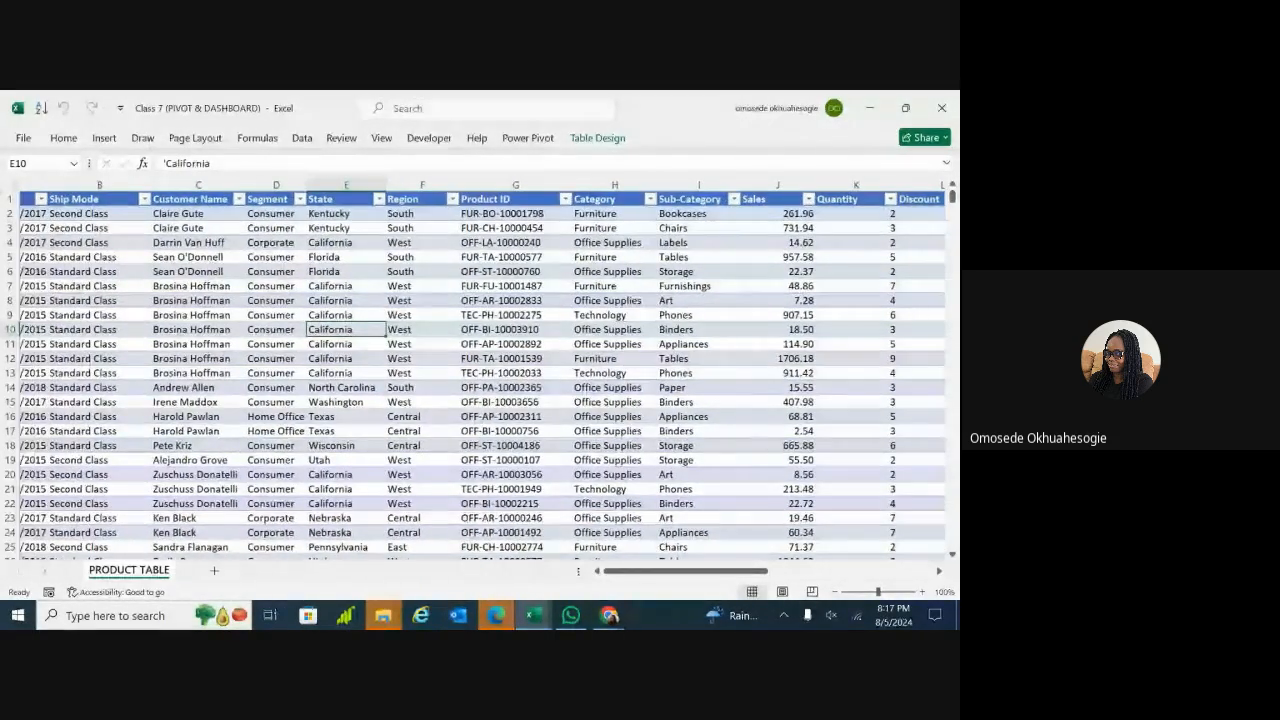
pyautogui.hscroll(-1, 480, 375)
pyautogui.hscroll(1, 480, 375)
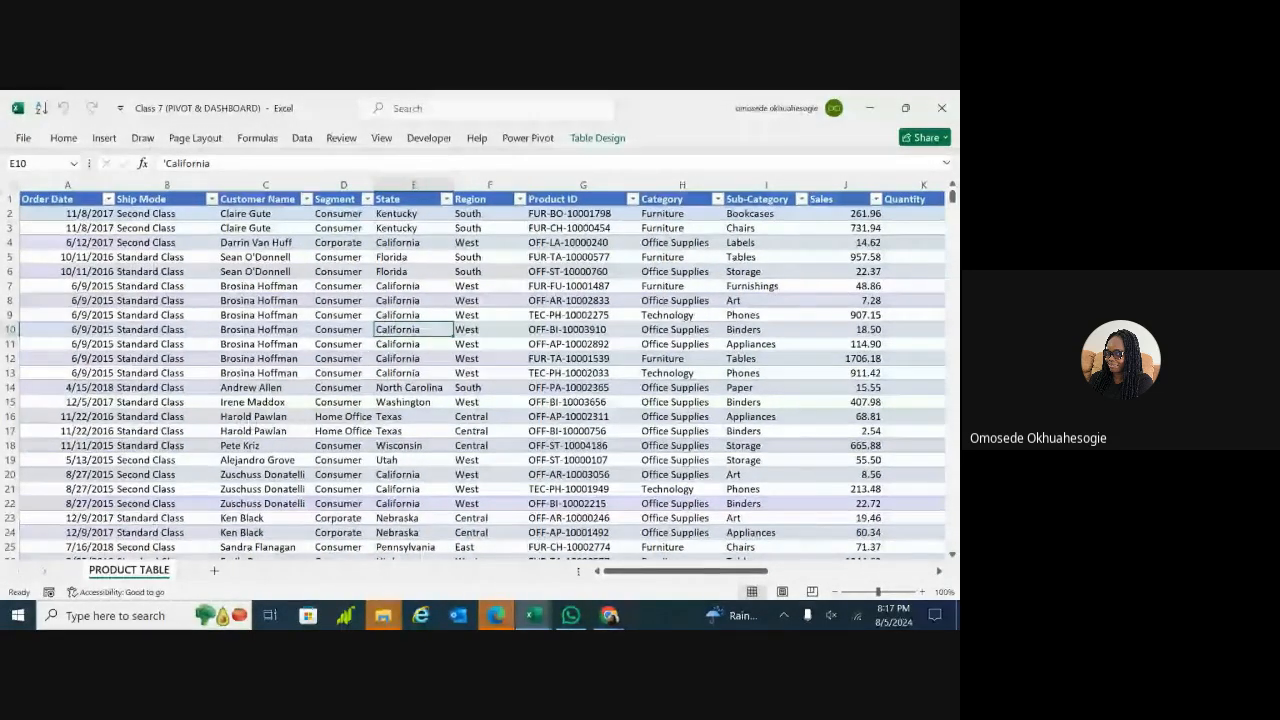
pyautogui.hscroll(-1, 480, 375)
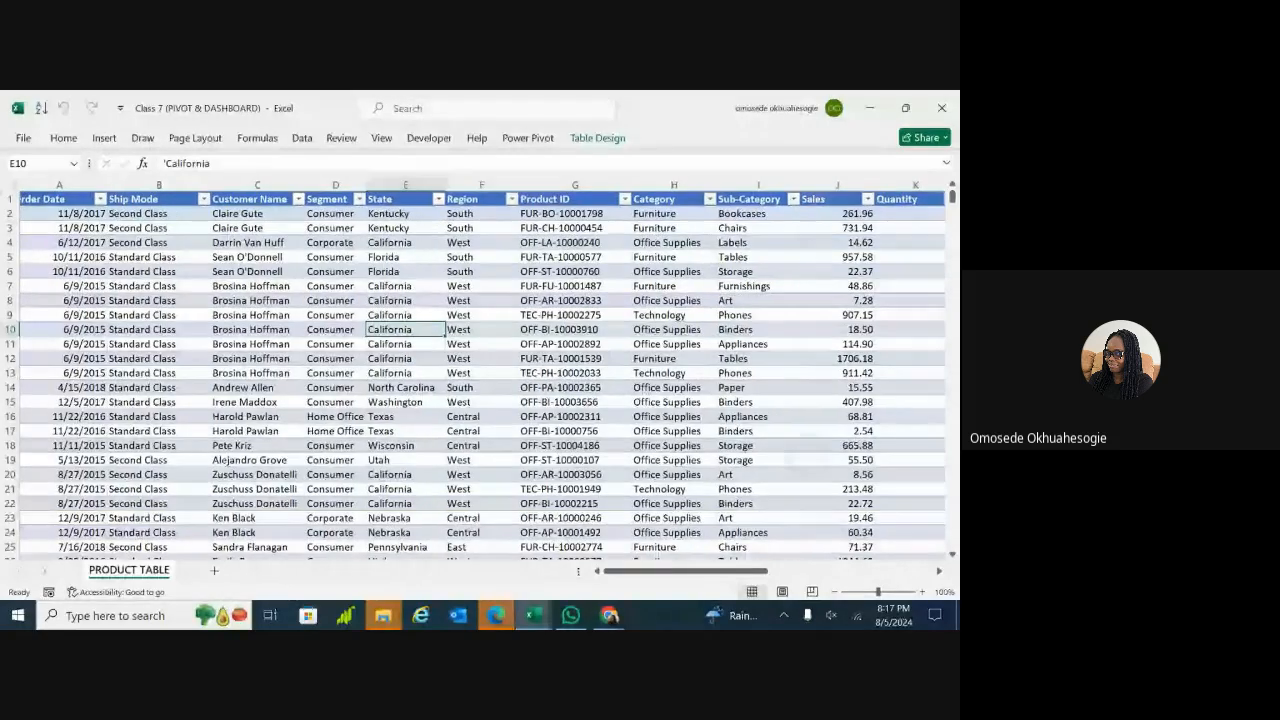
pyautogui.hscroll(-1, 480, 375)
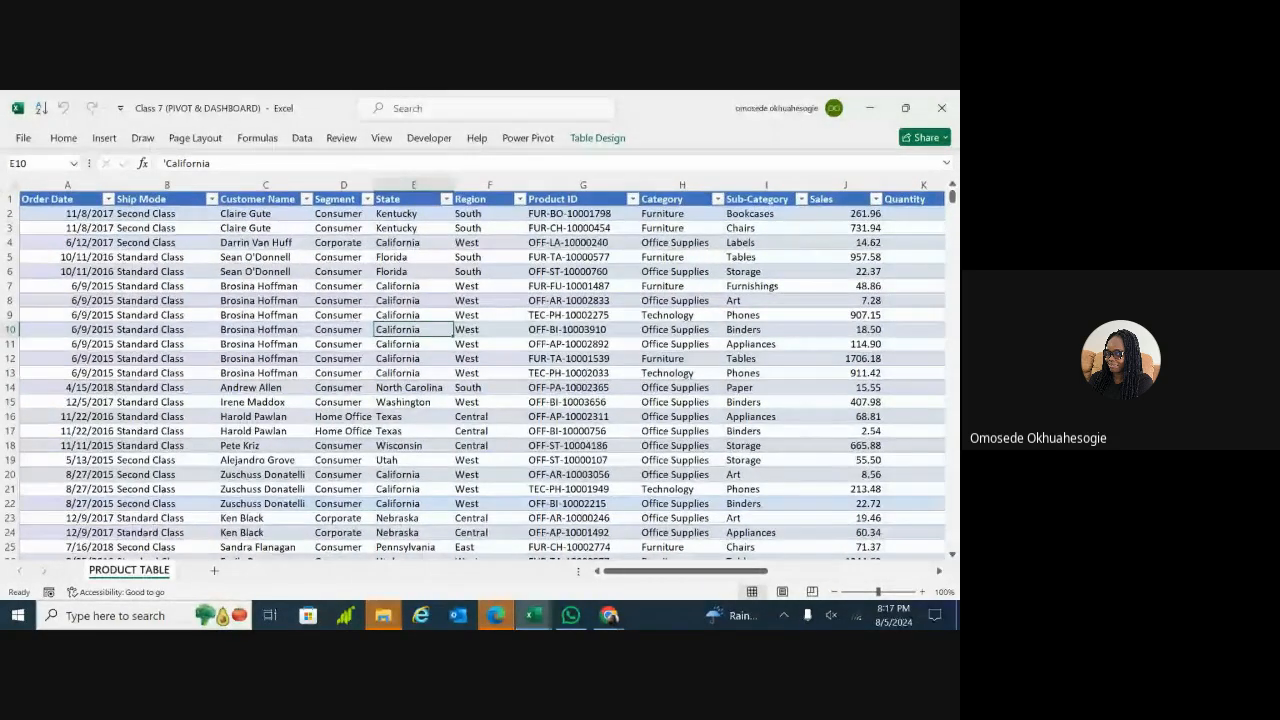
# Step: Go through the table's column headings from Ship Mode to Total Cost to see which fields are available for analysis
pyautogui.hscroll(3, 480, 375)
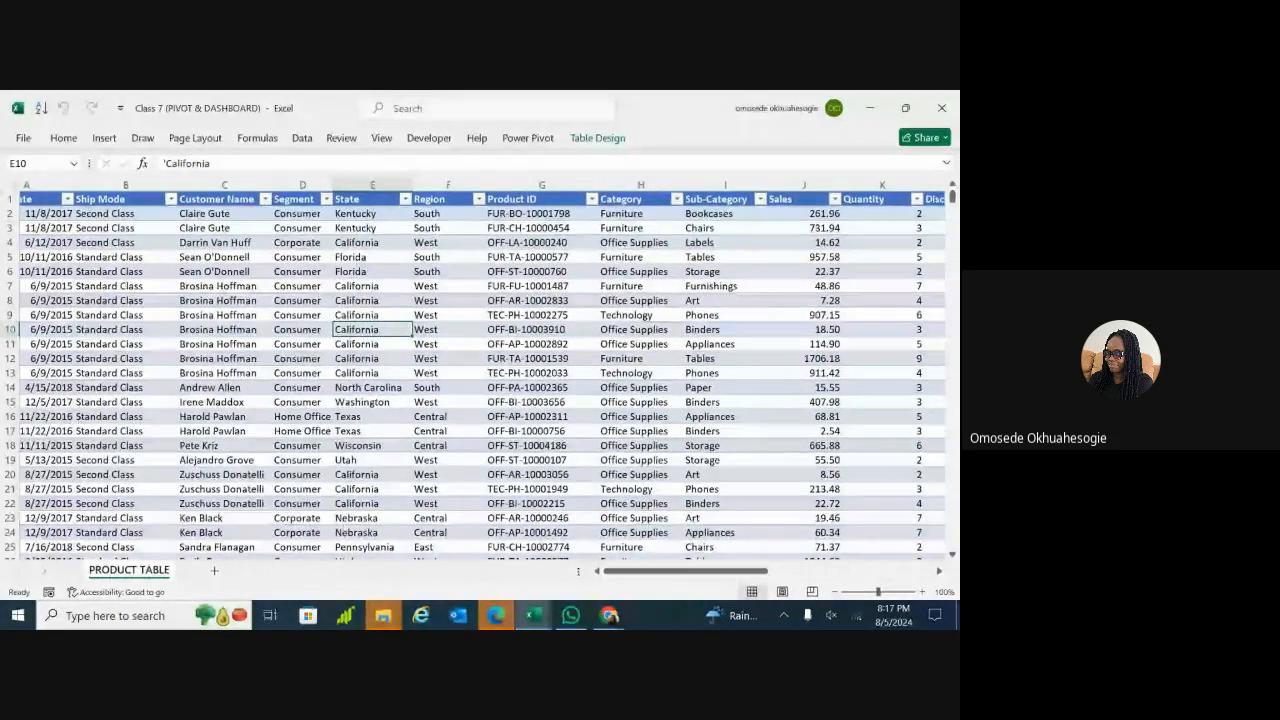
pyautogui.hscroll(1, 480, 375)
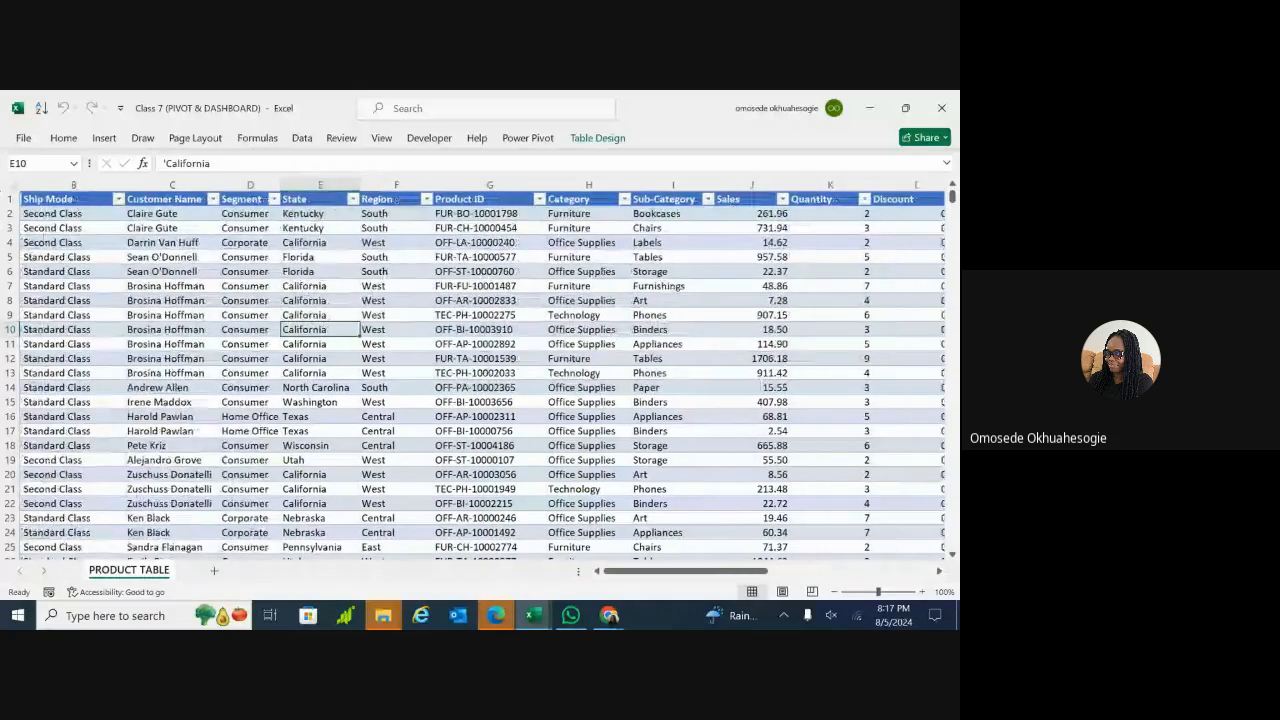
pyautogui.hscroll(3, 480, 375)
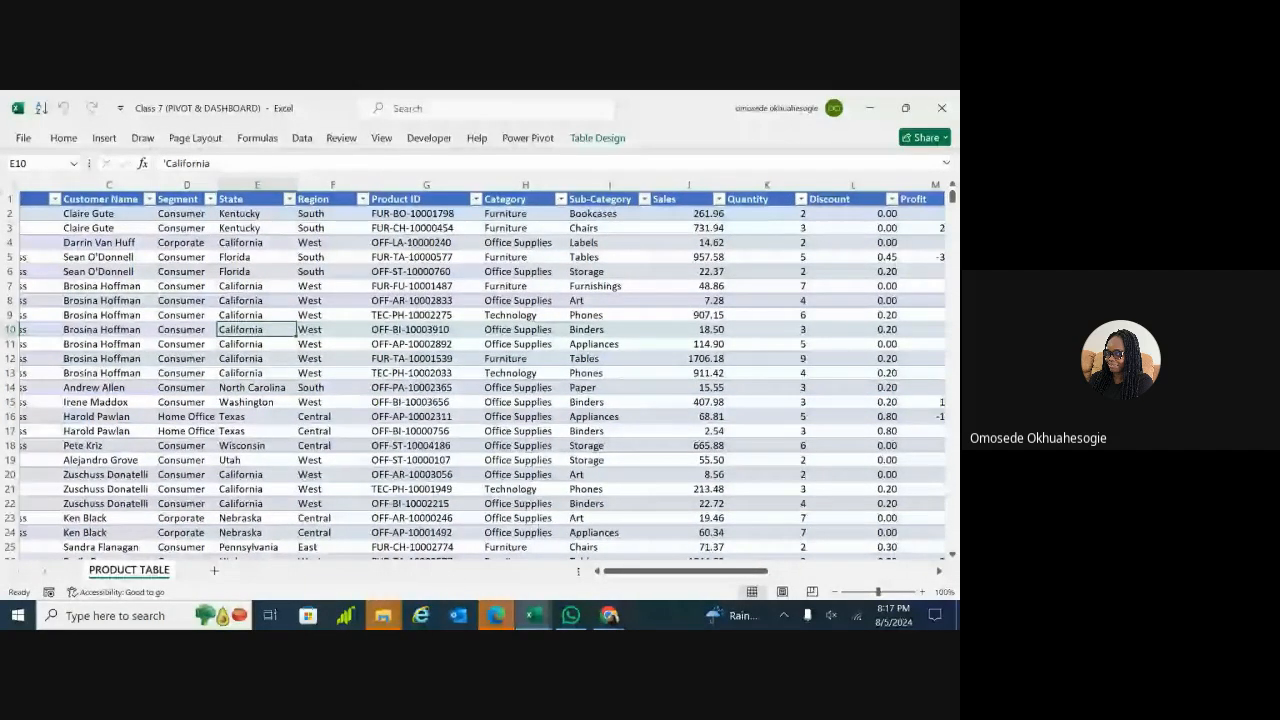
pyautogui.hscroll(3, 480, 375)
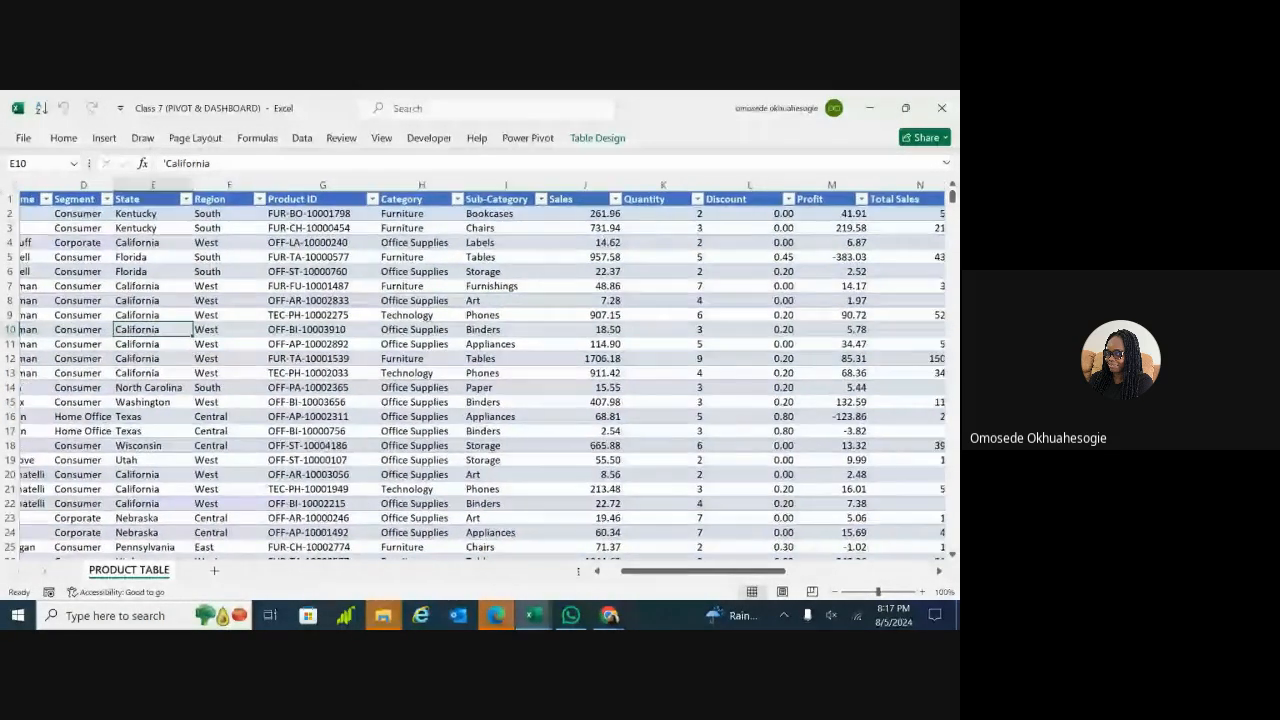
pyautogui.hscroll(2, 480, 375)
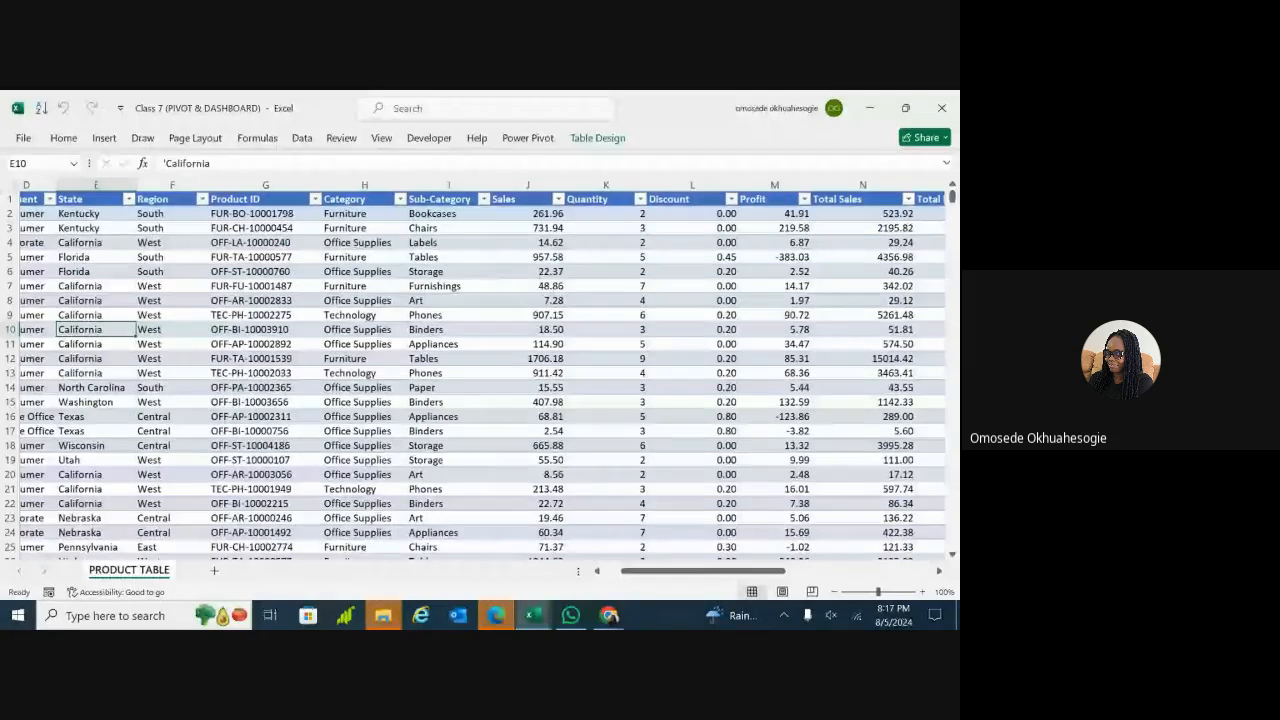
pyautogui.hscroll(6, 480, 375)
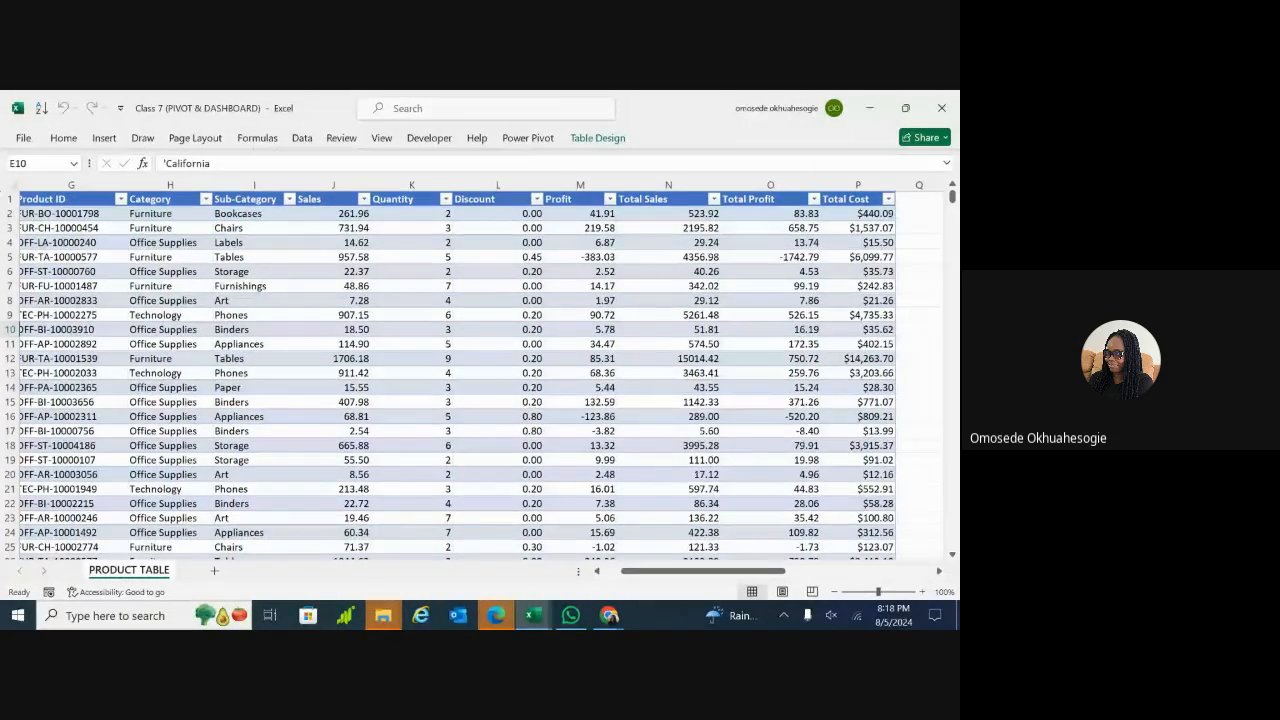
pyautogui.hscroll(1, 480, 375)
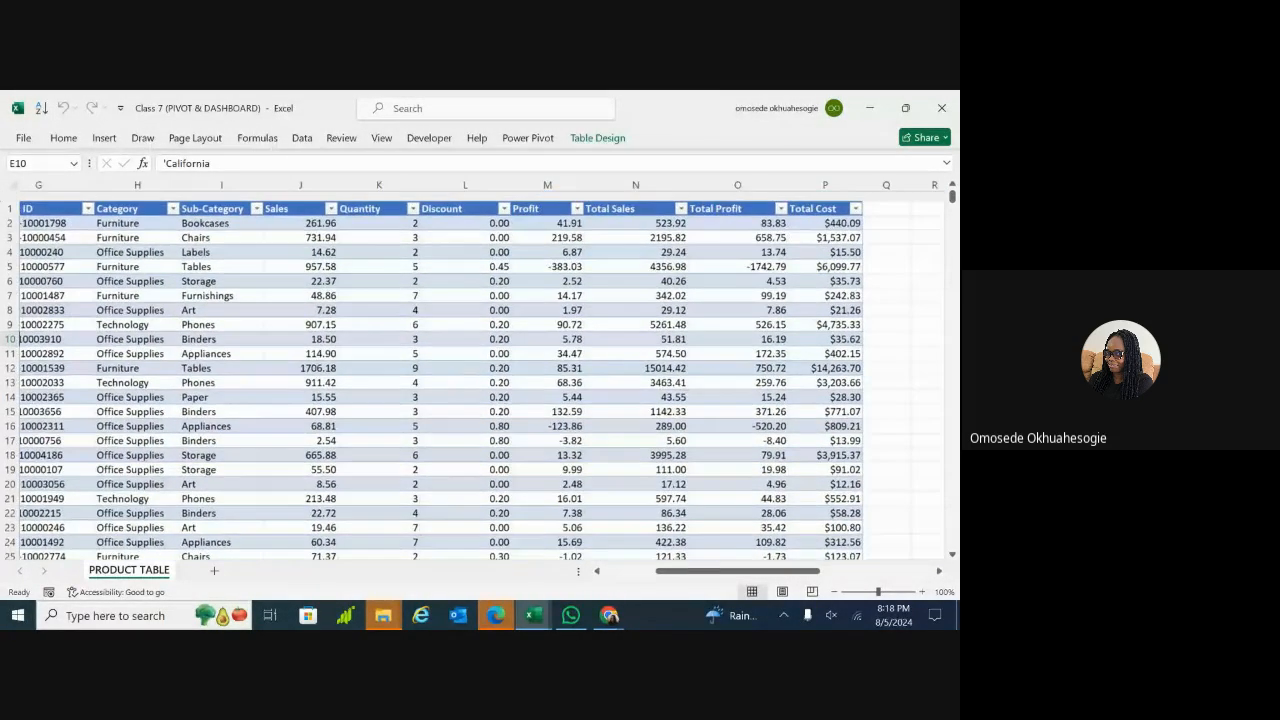
pyautogui.hscroll(-3, 480, 375)
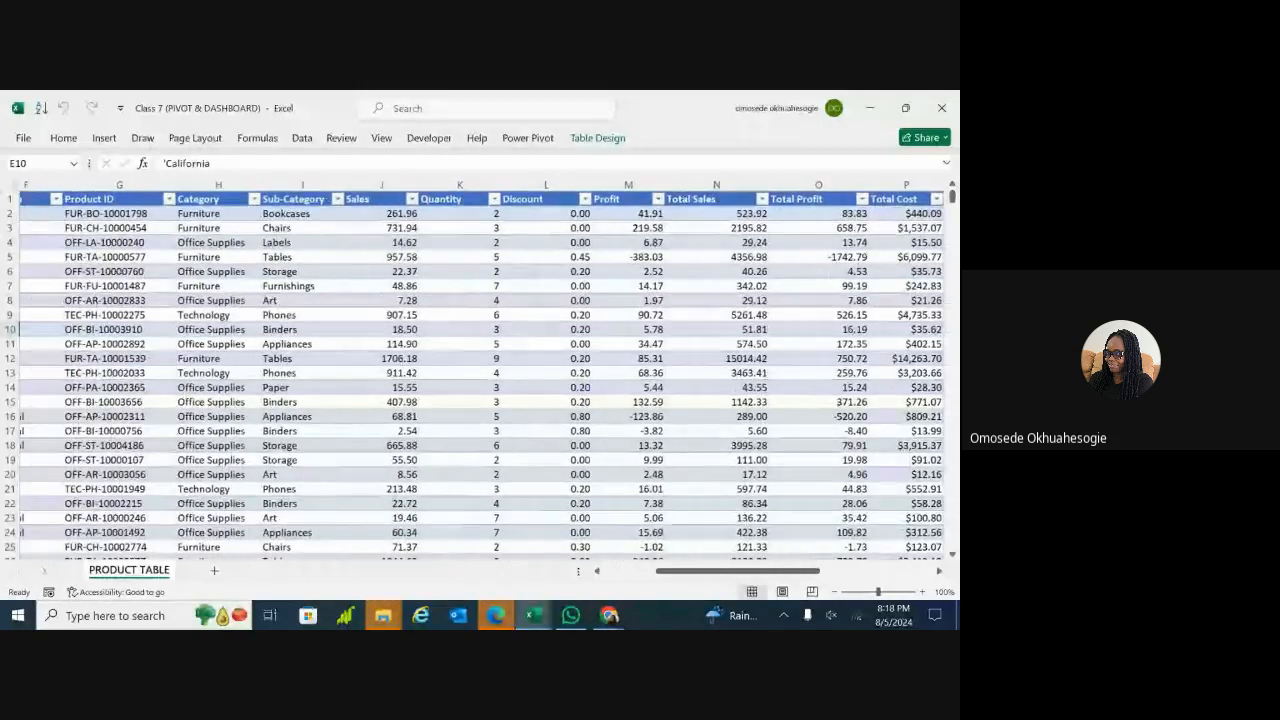
# Step: Look over the table from Total Cost back to Order Date, and recheck the fields from Customer Name to Total Cost
pyautogui.hscroll(-7, 480, 375)
pyautogui.hscroll(-6, 480, 375)
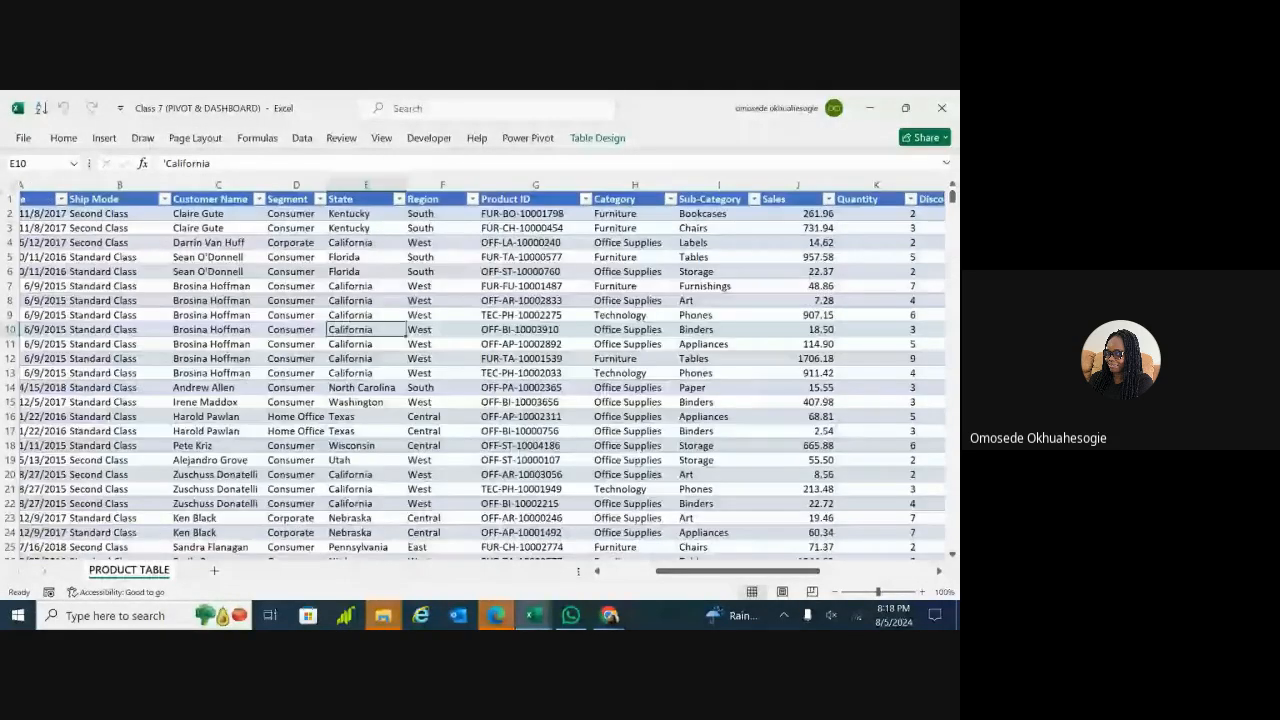
pyautogui.hscroll(-2, 480, 375)
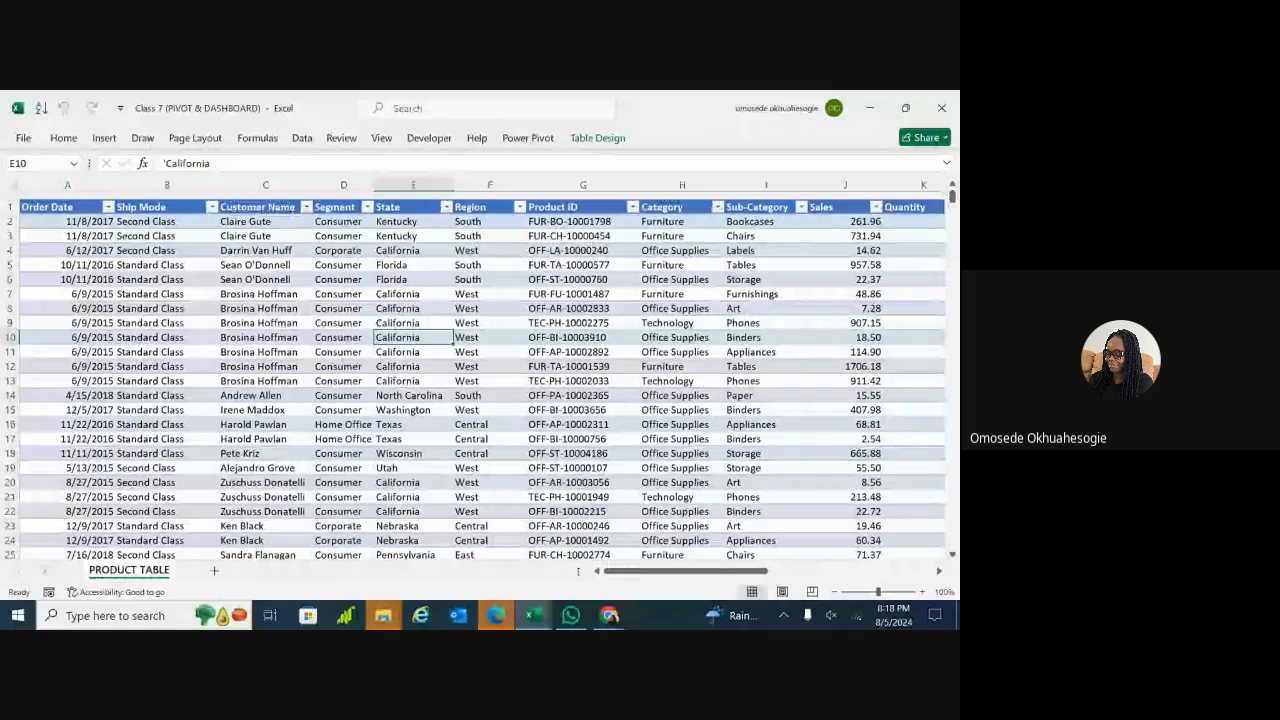
pyautogui.scroll(-1, 480, 375)
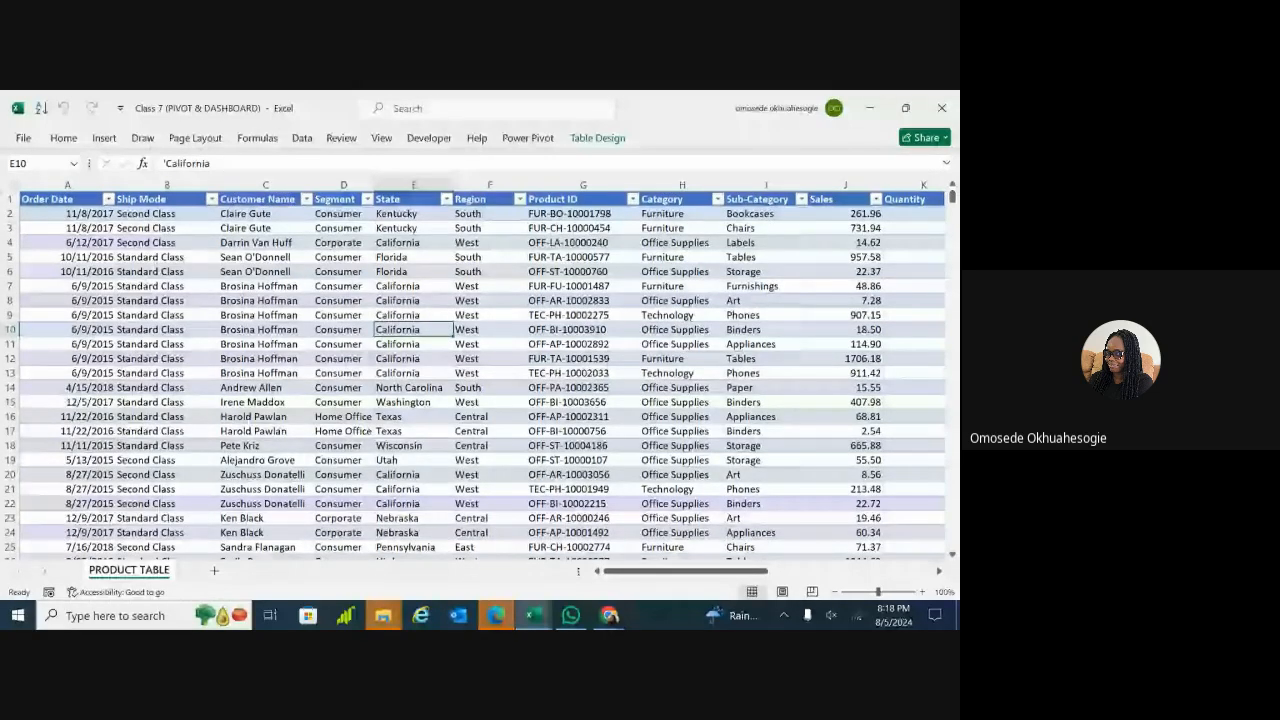
pyautogui.scroll(1, 474, 373)
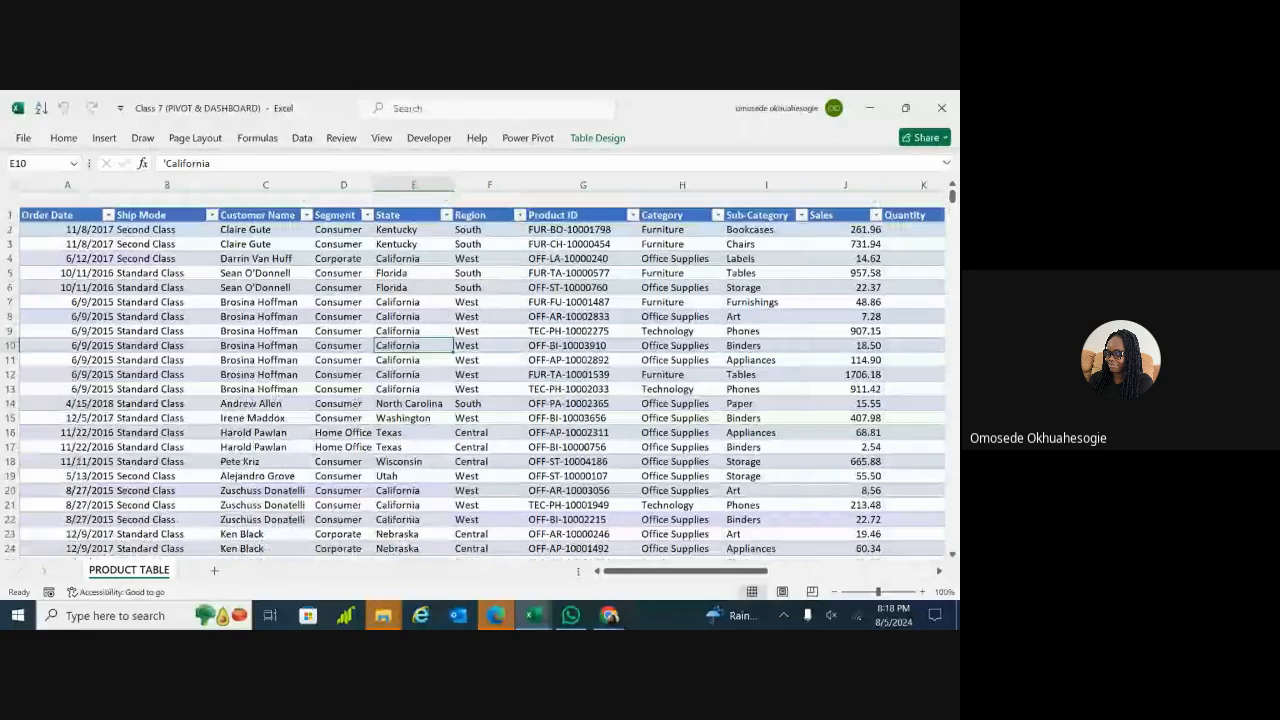
pyautogui.hscroll(2, 474, 369)
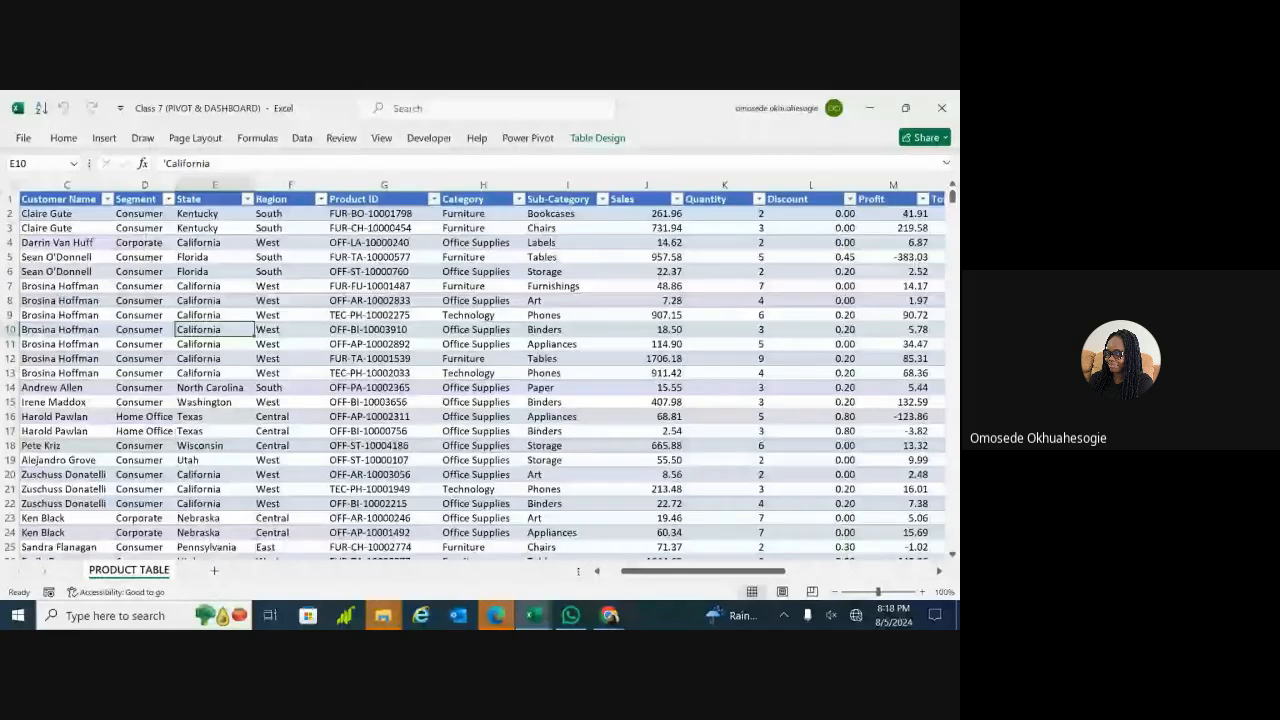
pyautogui.hscroll(1, 474, 369)
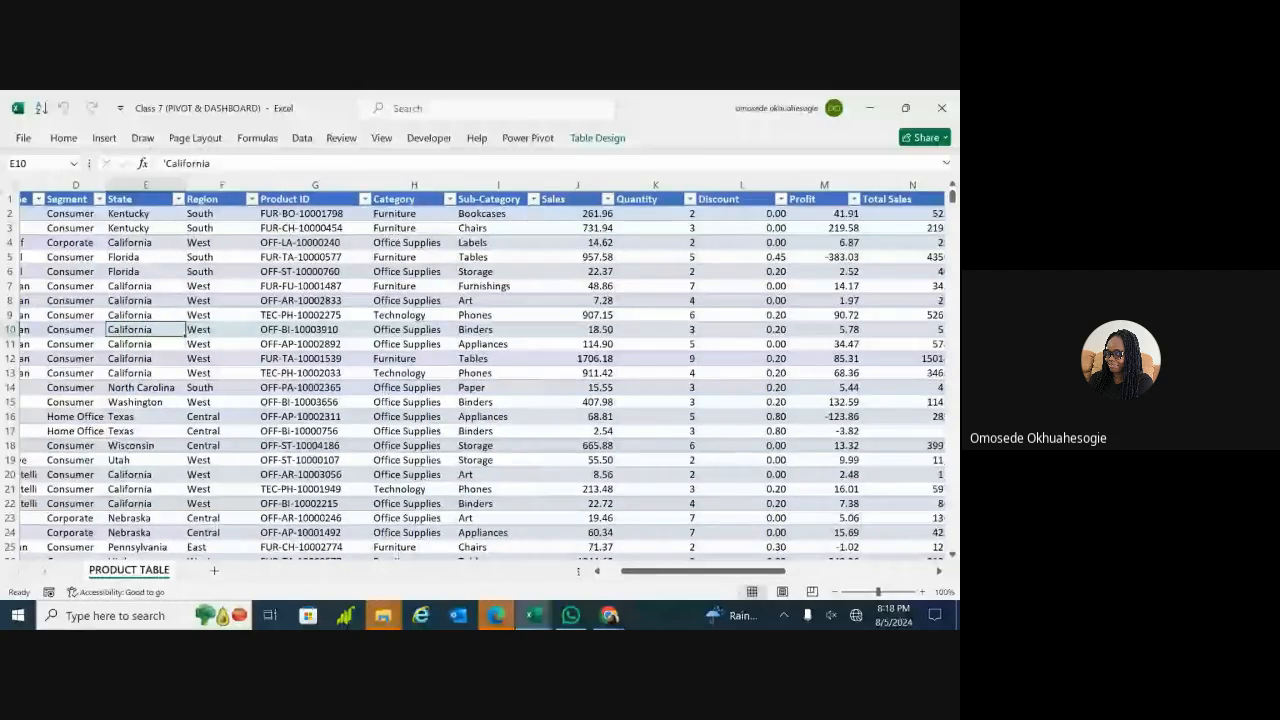
pyautogui.hscroll(3, 474, 369)
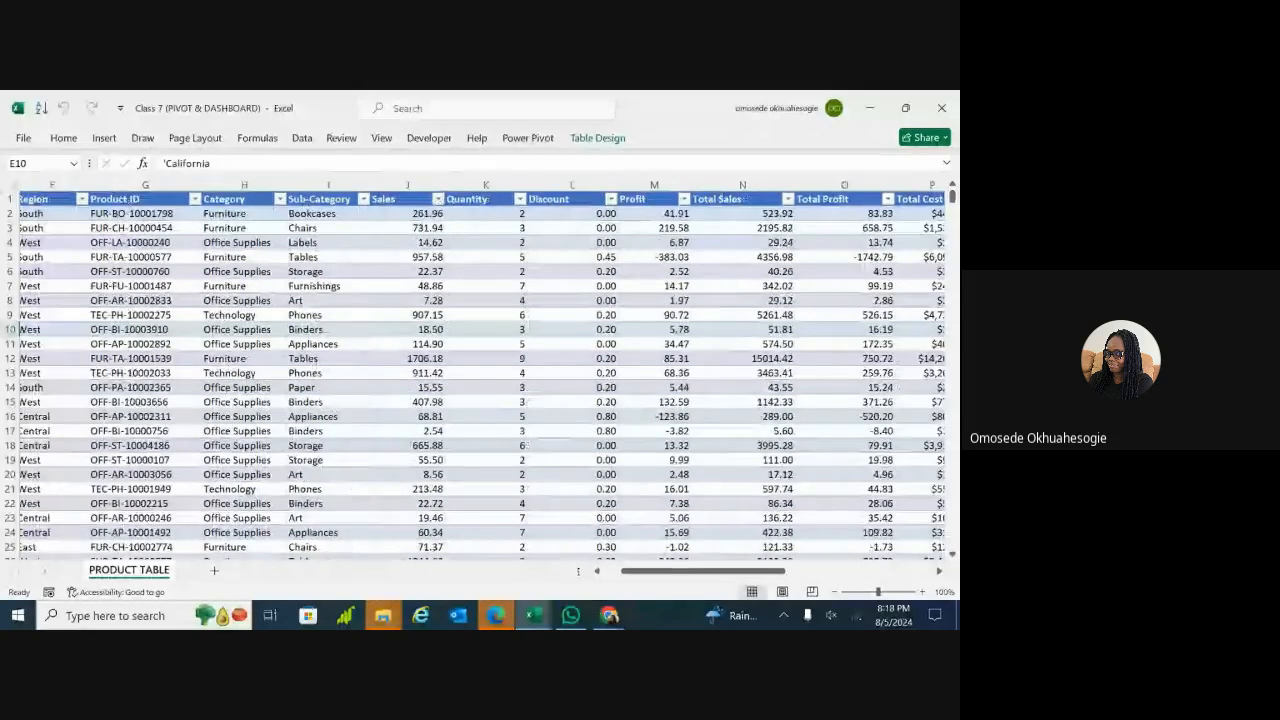
pyautogui.hscroll(1, 474, 369)
pyautogui.hscroll(-4, 474, 369)
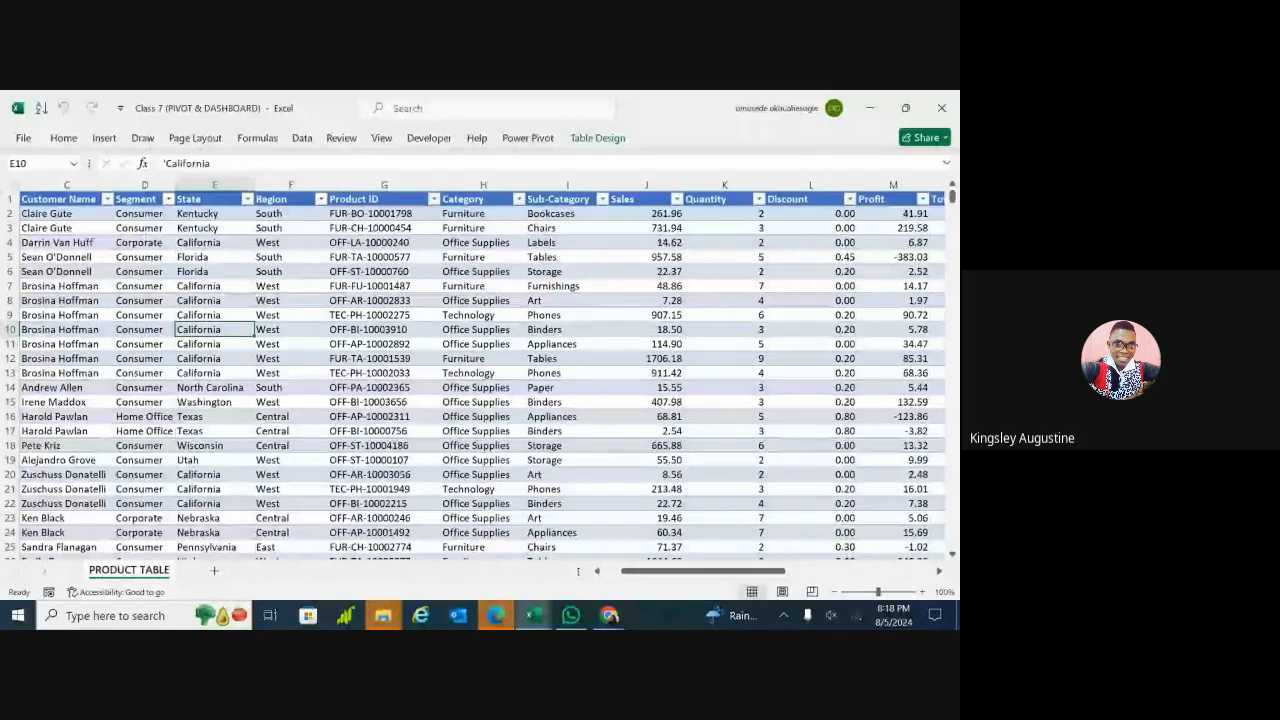
pyautogui.hscroll(-2, 480, 380)
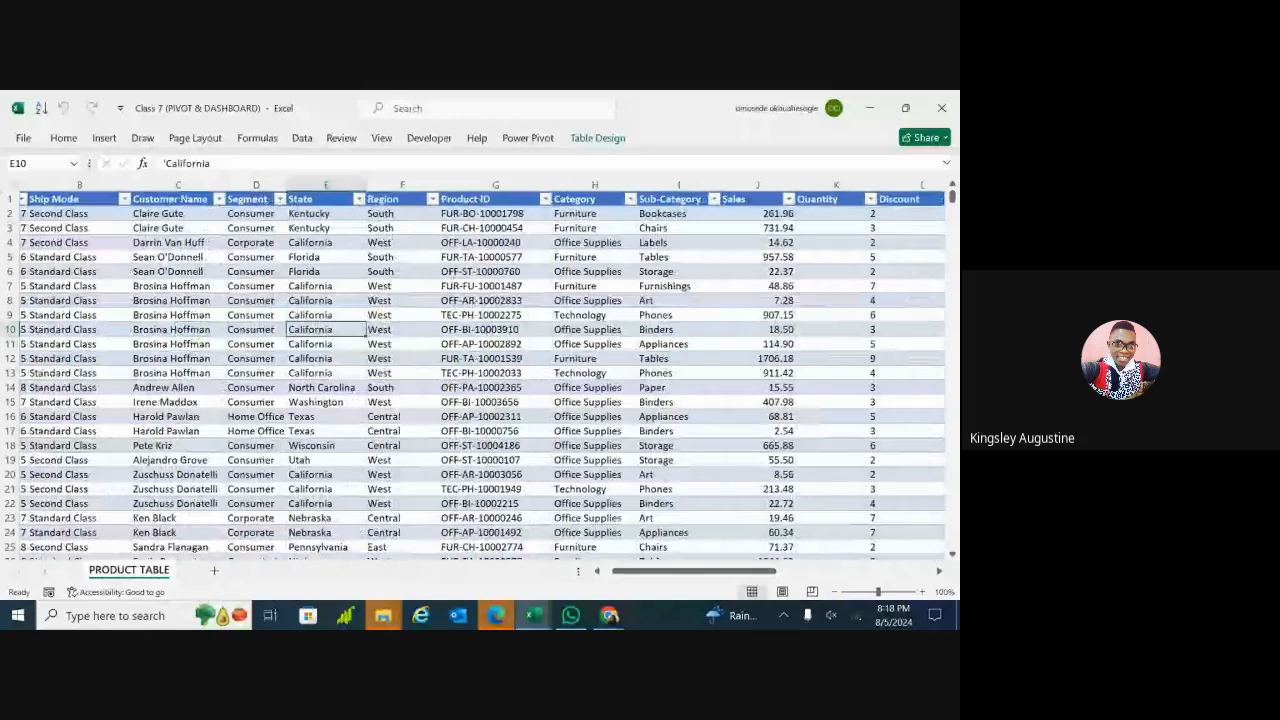
pyautogui.hscroll(-1, 480, 380)
# Step: Examine the State, Region, Product ID, Category, Sales and Profit columns up to Total Sales, and return to Order Date
pyautogui.hscroll(1, 480, 380)
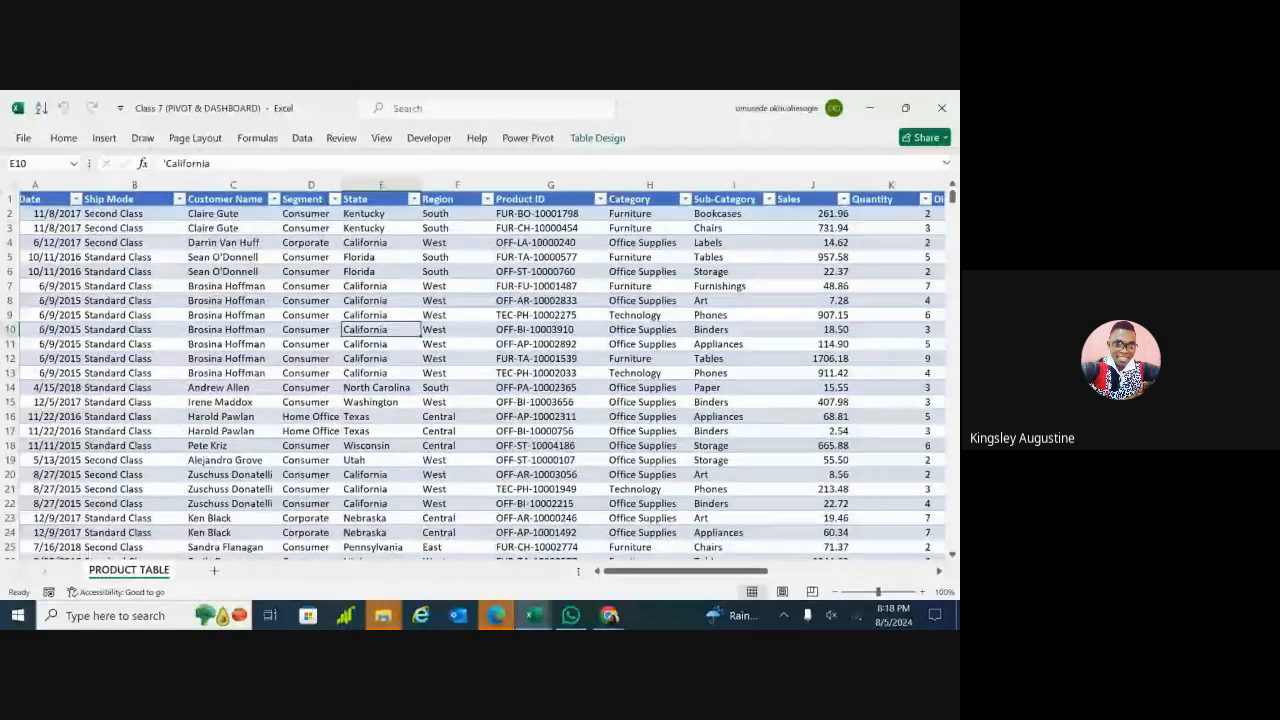
pyautogui.hscroll(3, 480, 380)
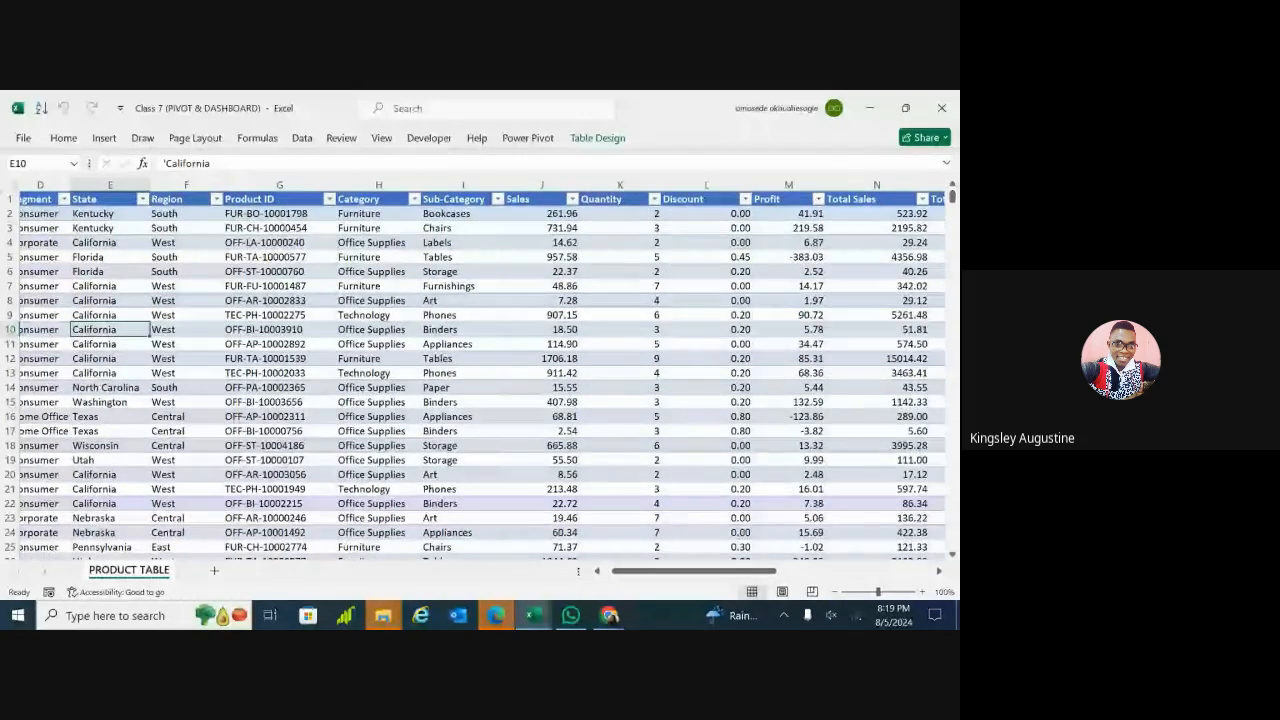
pyautogui.hscroll(1, 480, 380)
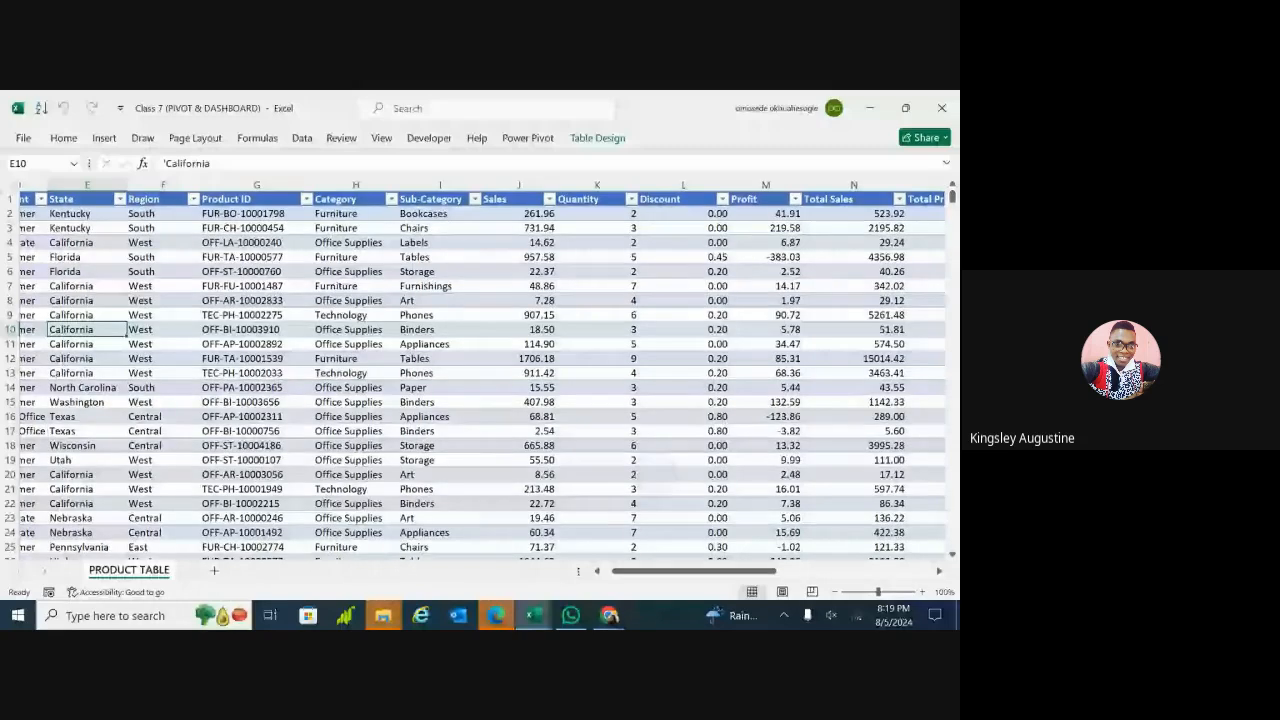
pyautogui.hscroll(1, 480, 380)
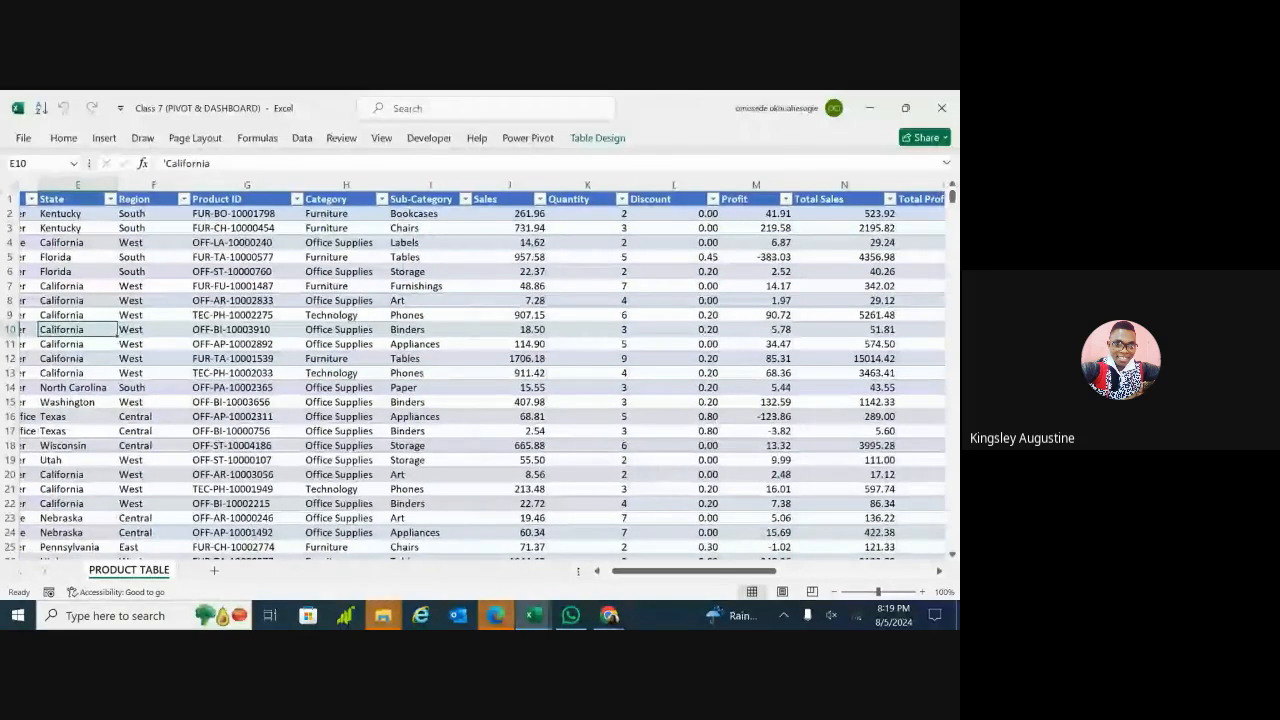
pyautogui.hscroll(1, 480, 380)
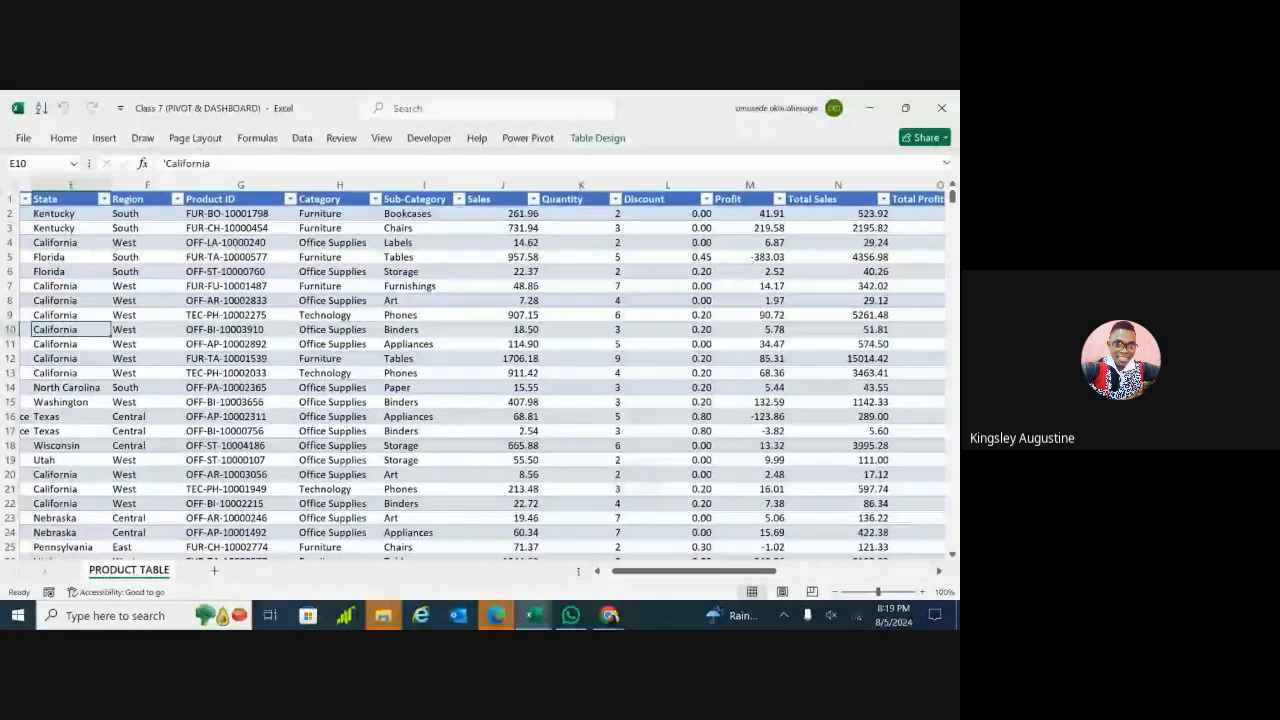
pyautogui.hscroll(-3, 480, 380)
pyautogui.hscroll(-5, 480, 380)
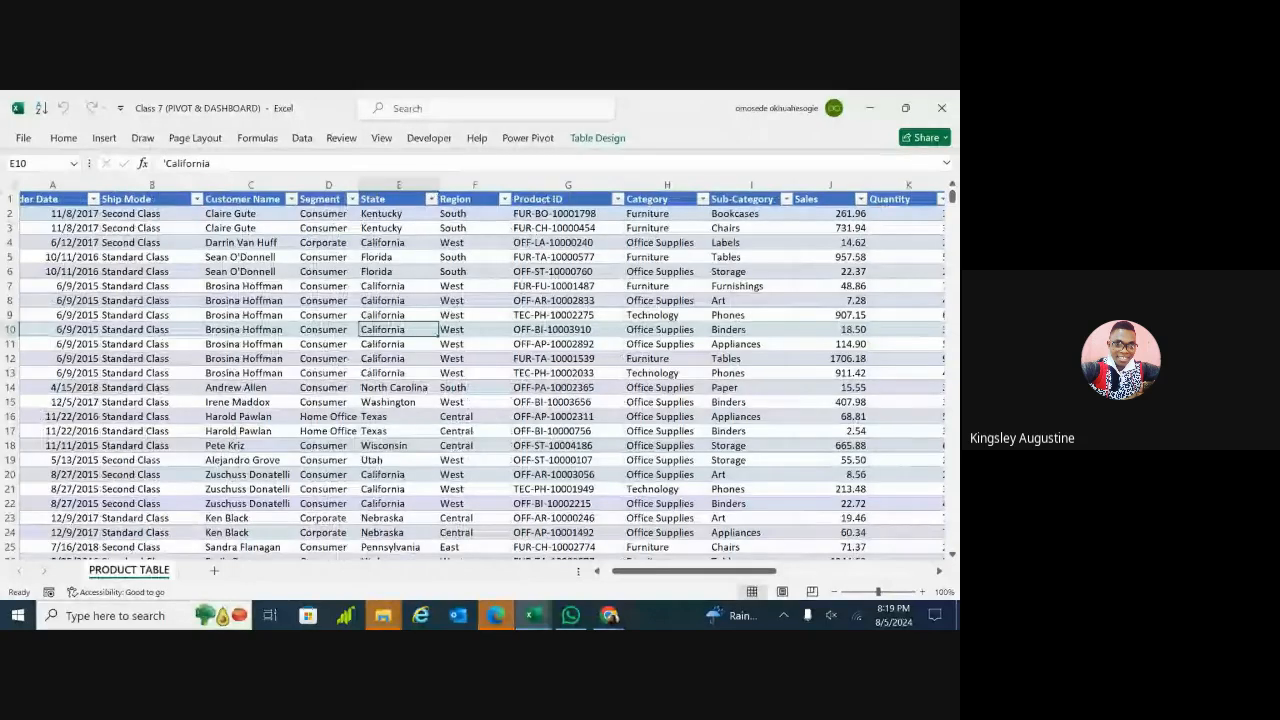
pyautogui.hscroll(-1, 480, 380)
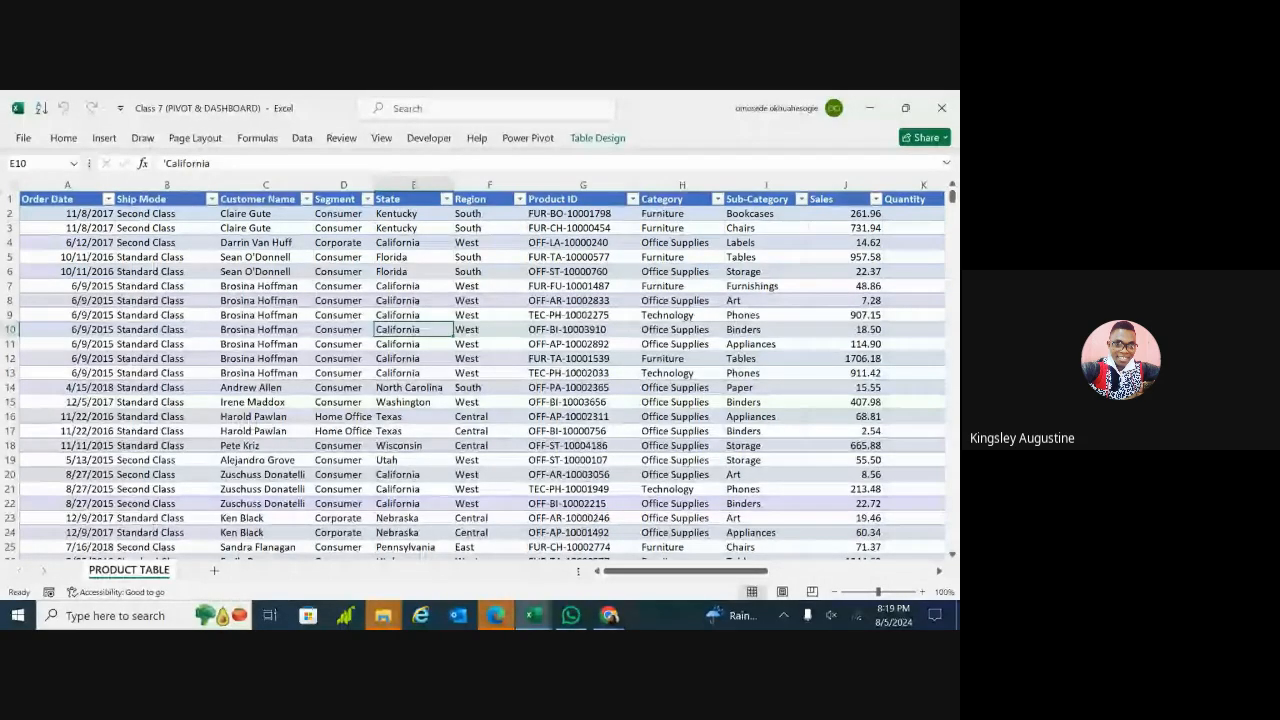
# Step: Review all table fields from Ship Mode through Total Cost once more, and return to the first columns
pyautogui.hscroll(1, 482, 368)
pyautogui.hscroll(1, 482, 368)
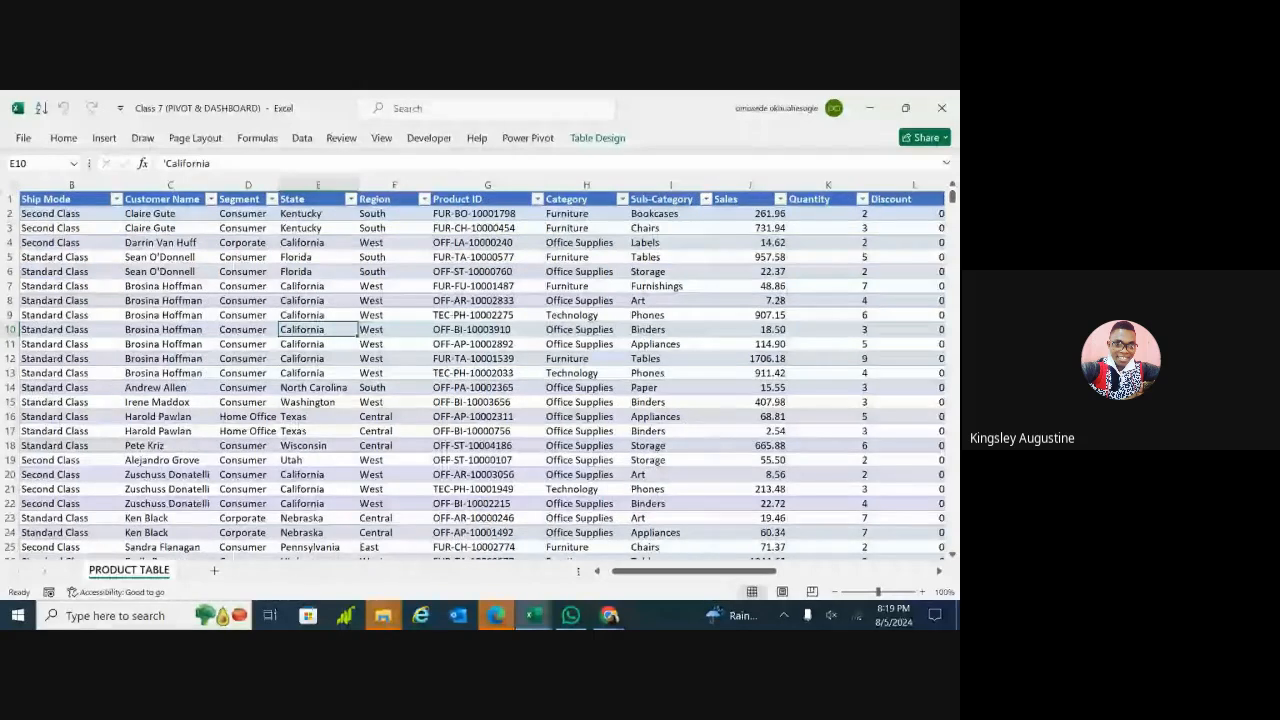
pyautogui.hscroll(1, 482, 368)
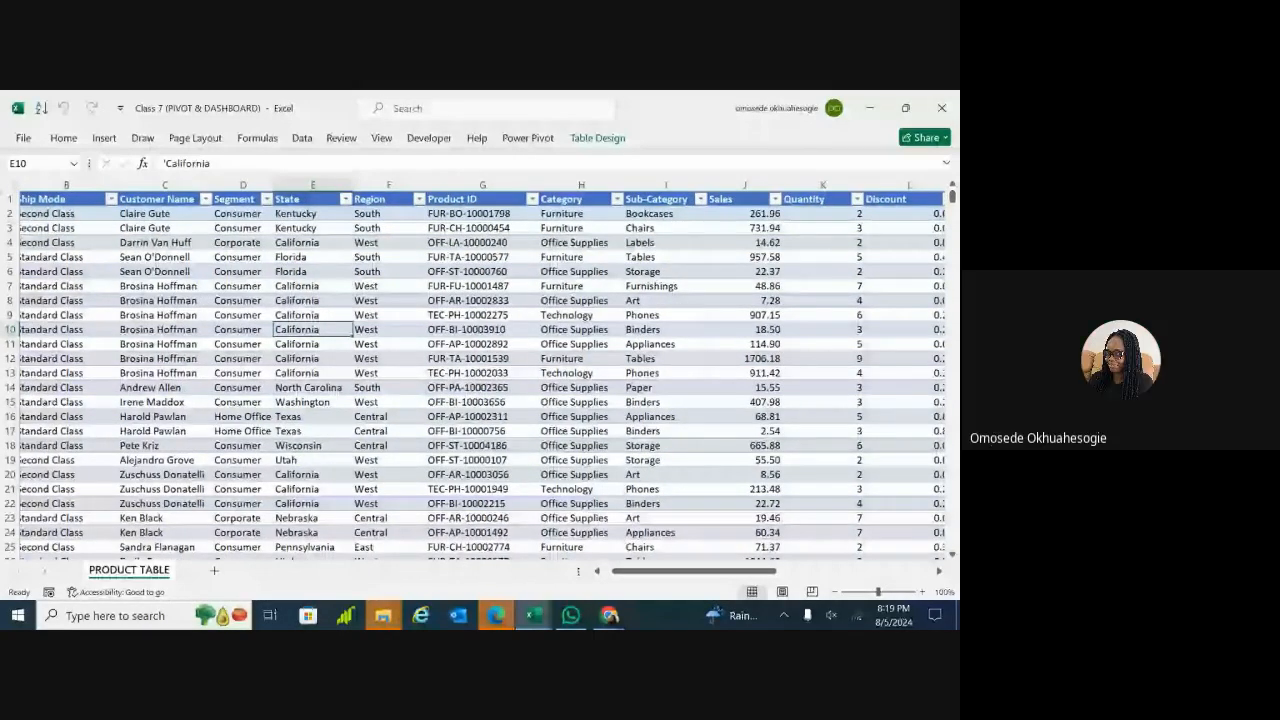
pyautogui.hscroll(-2, 482, 368)
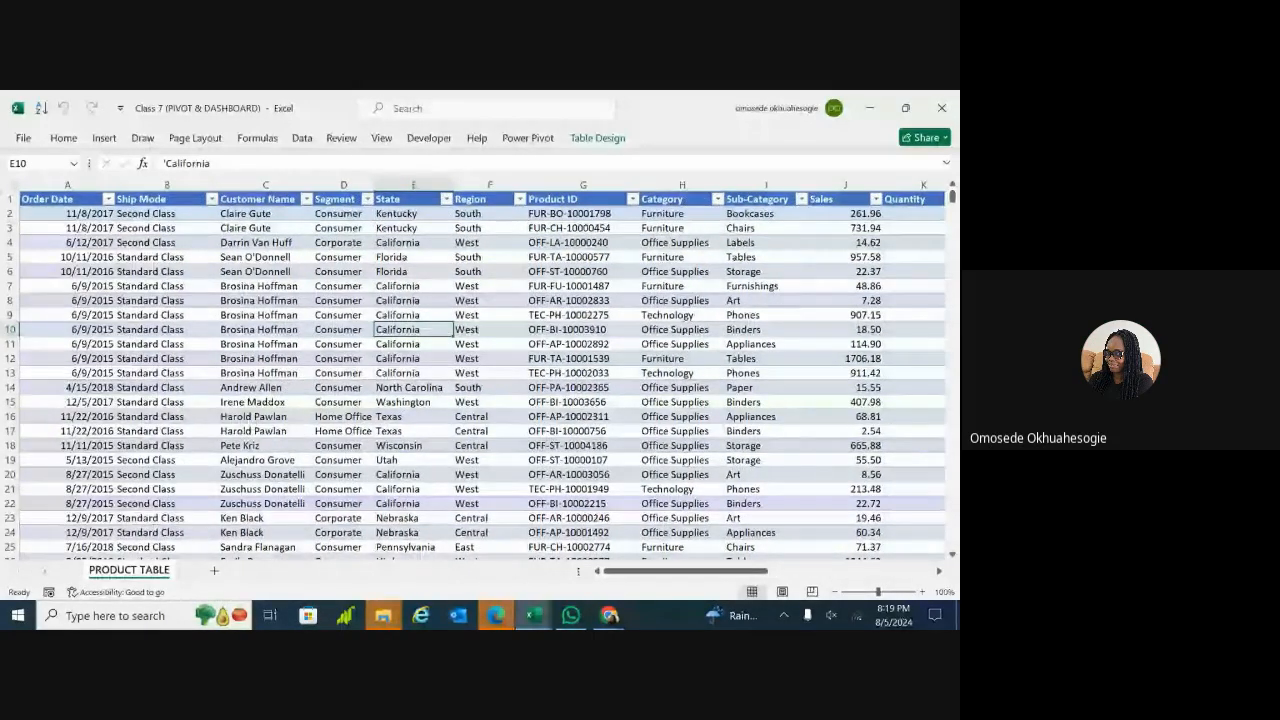
pyautogui.hscroll(4, 482, 368)
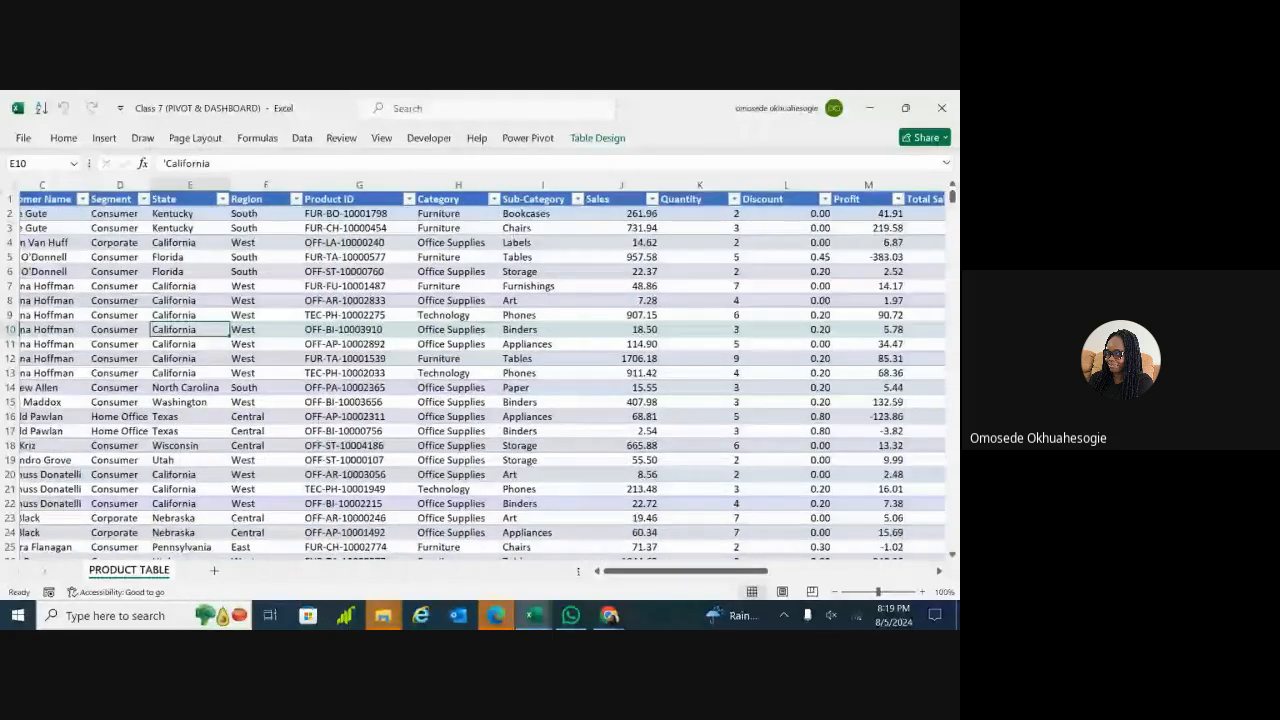
pyautogui.hscroll(1, 482, 368)
pyautogui.hscroll(3, 482, 368)
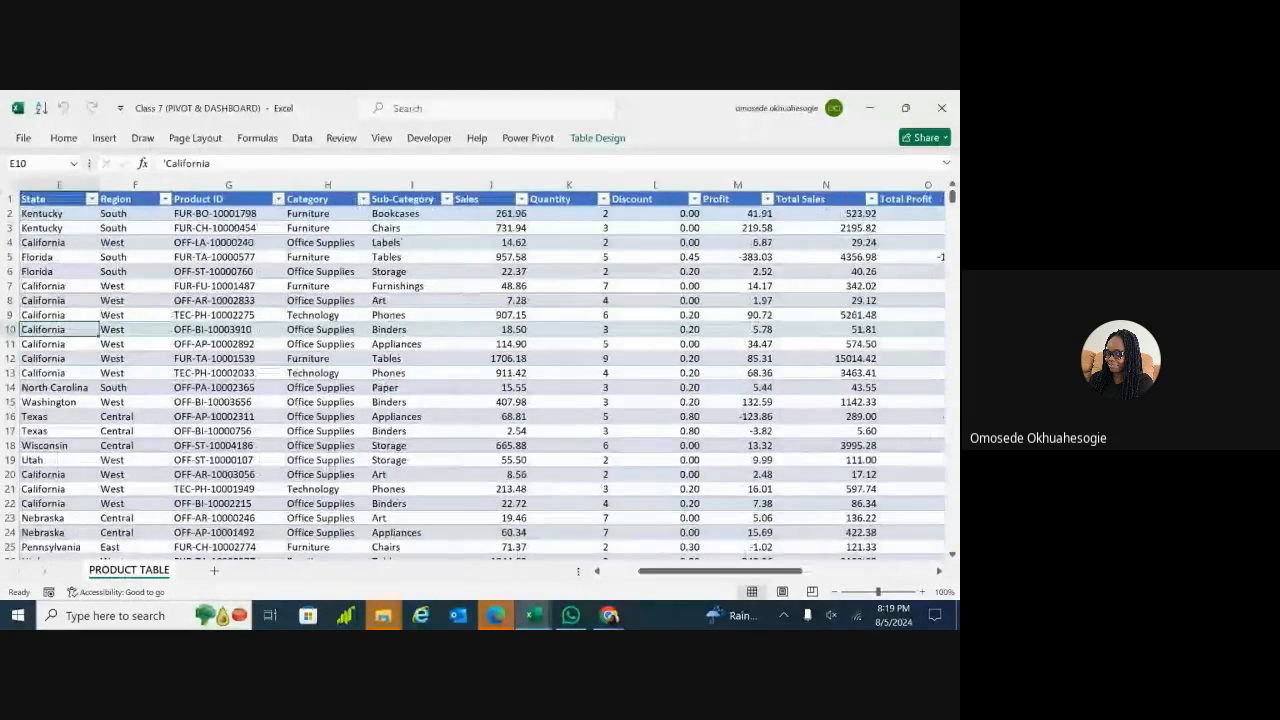
pyautogui.hscroll(1, 482, 368)
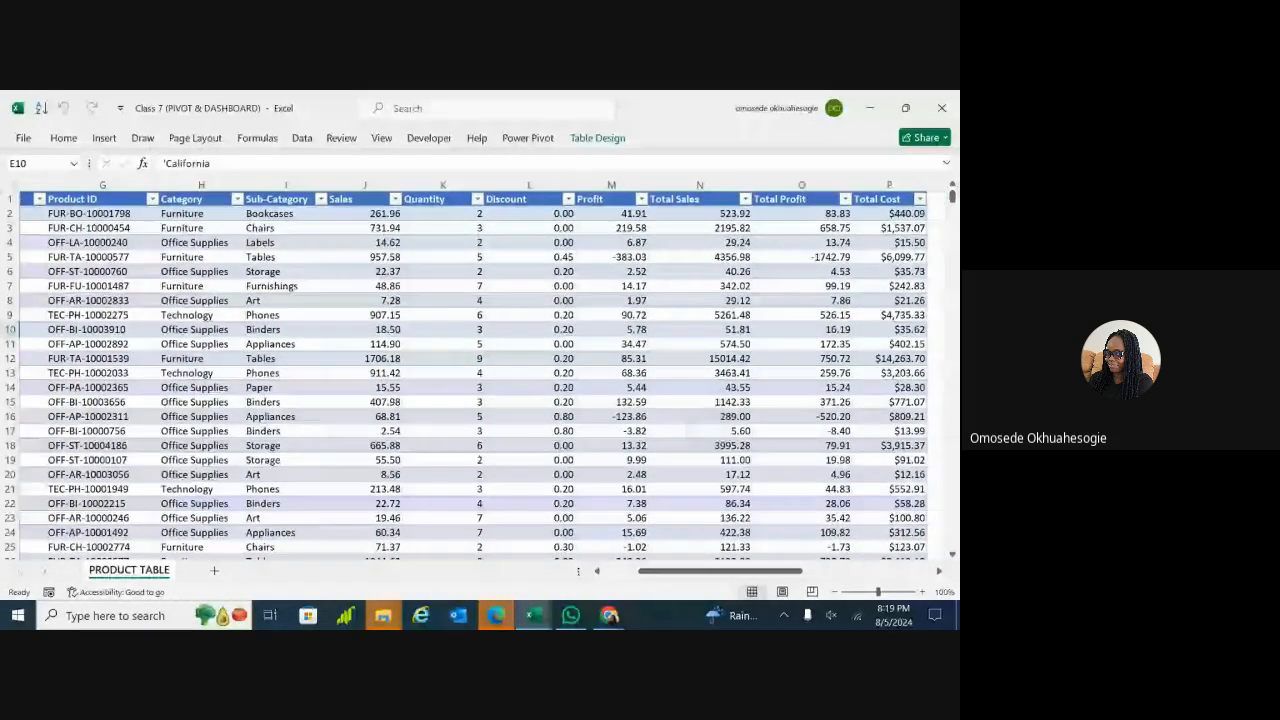
pyautogui.hscroll(-3, 482, 368)
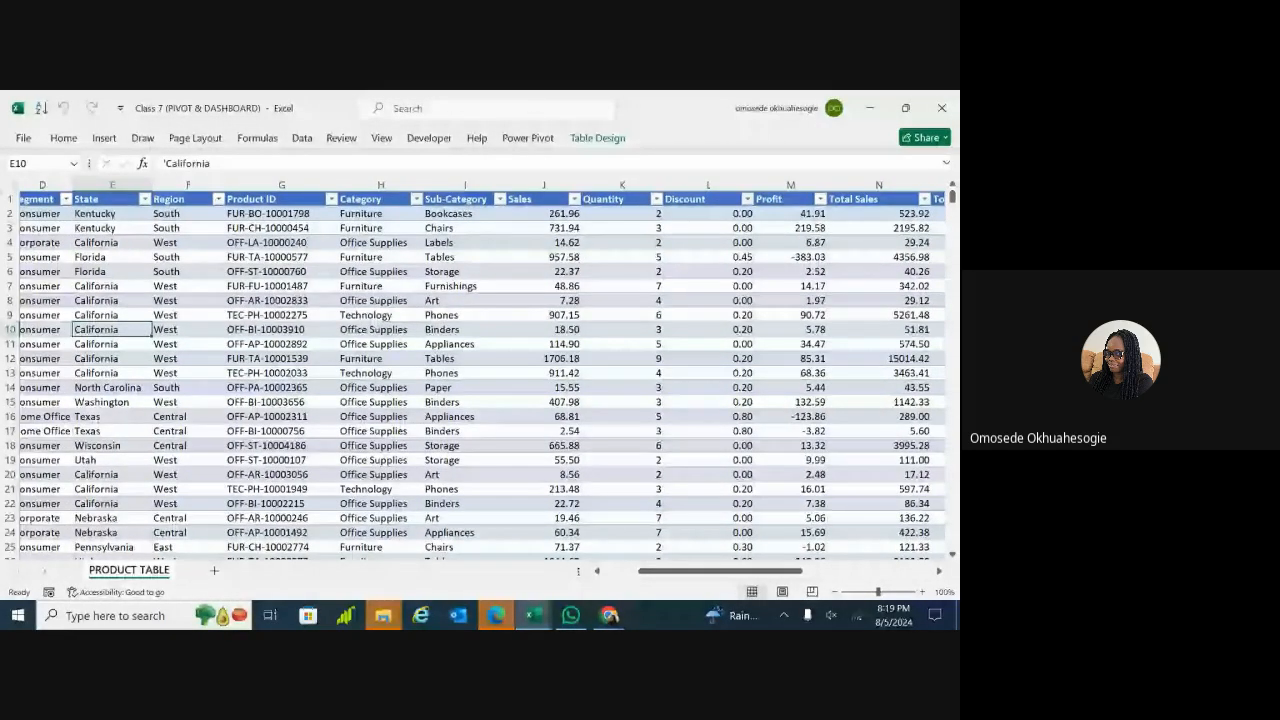
pyautogui.hscroll(-1, 482, 368)
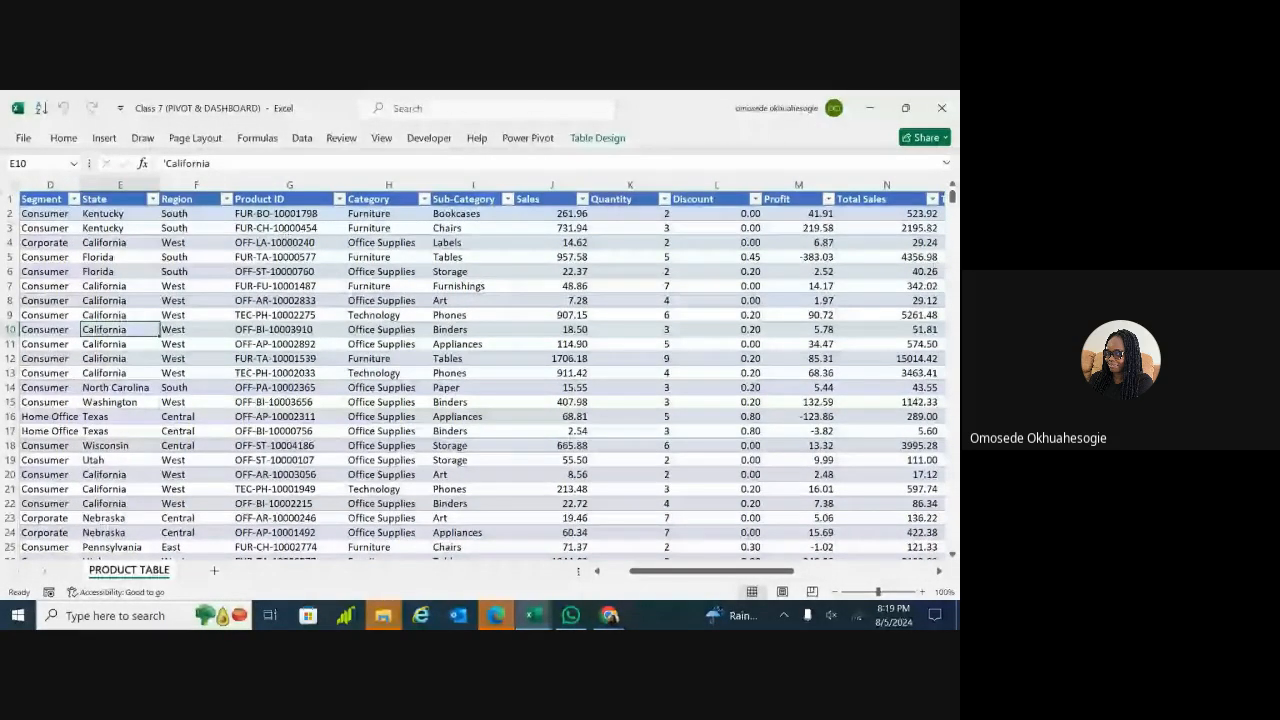
pyautogui.hscroll(-2, 482, 368)
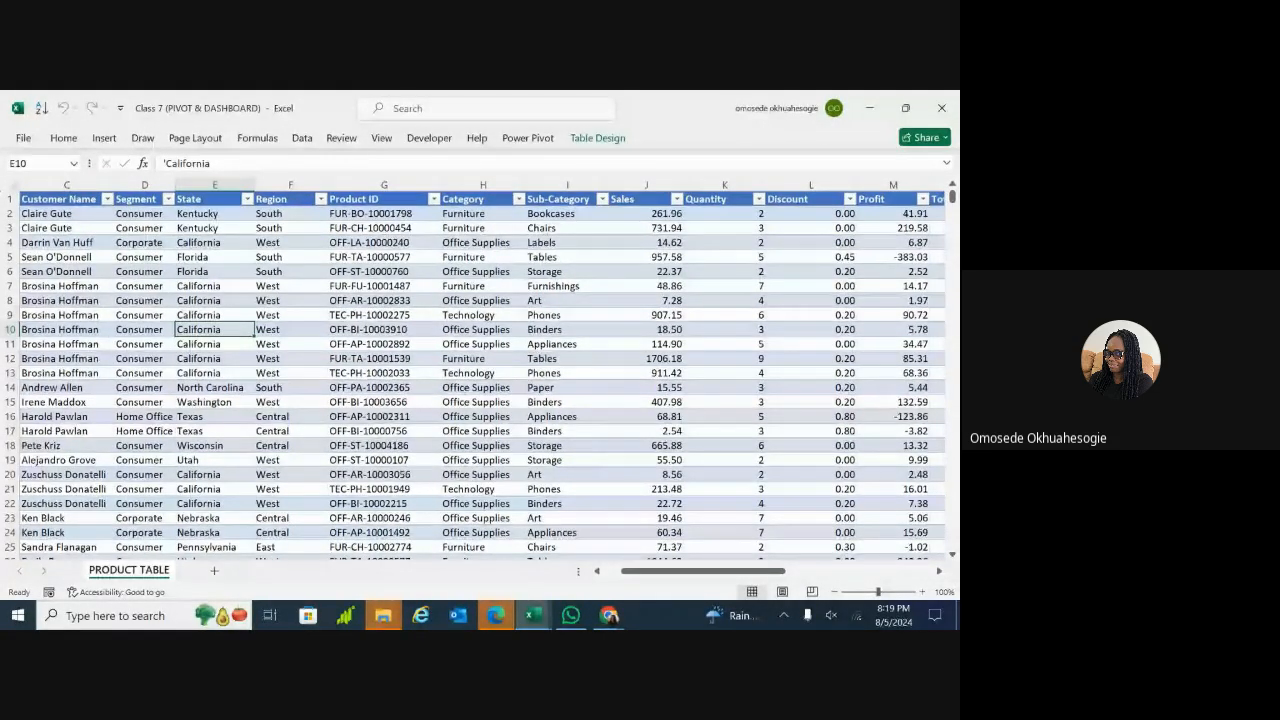
pyautogui.hscroll(-1, 482, 368)
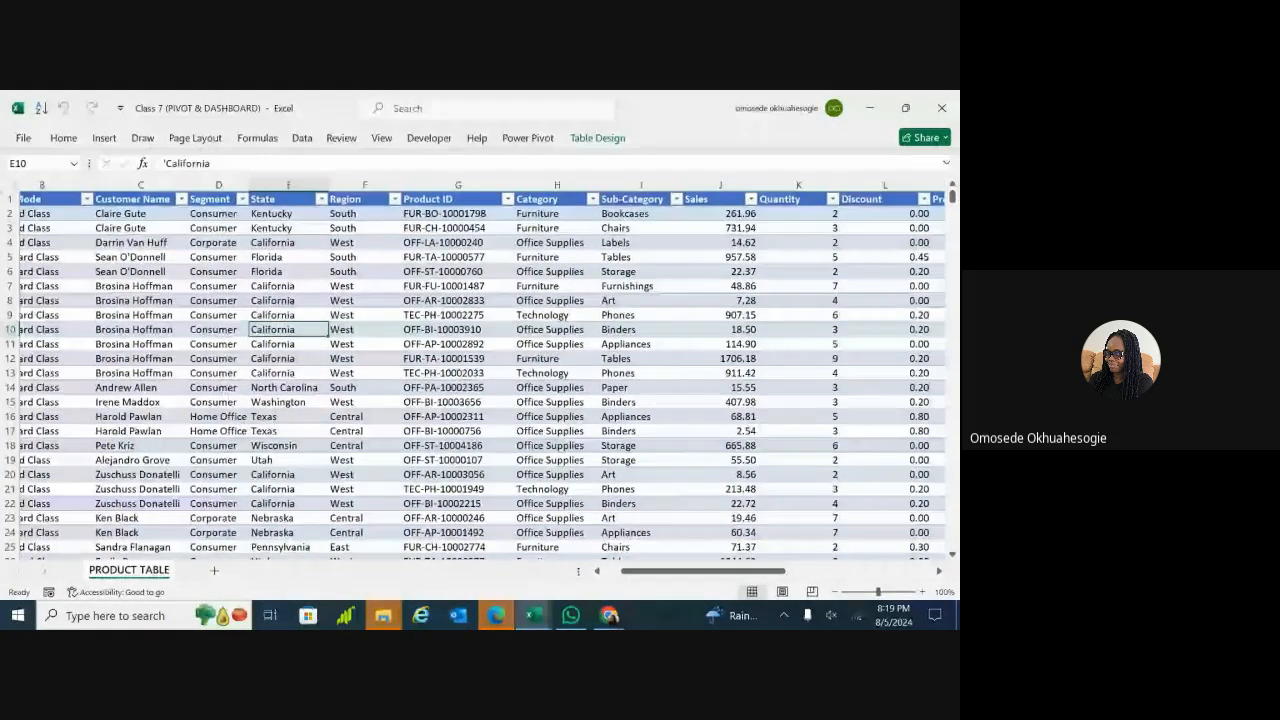
pyautogui.hscroll(-2, 482, 368)
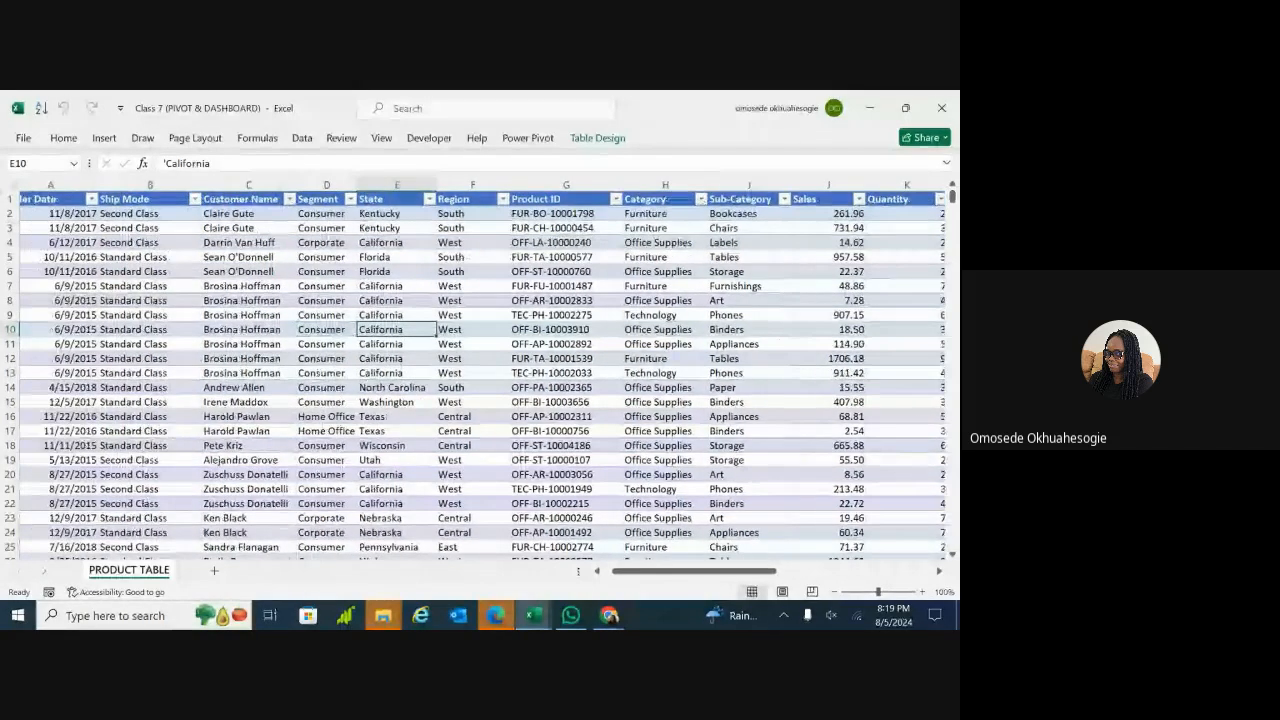
pyautogui.hscroll(-1, 482, 368)
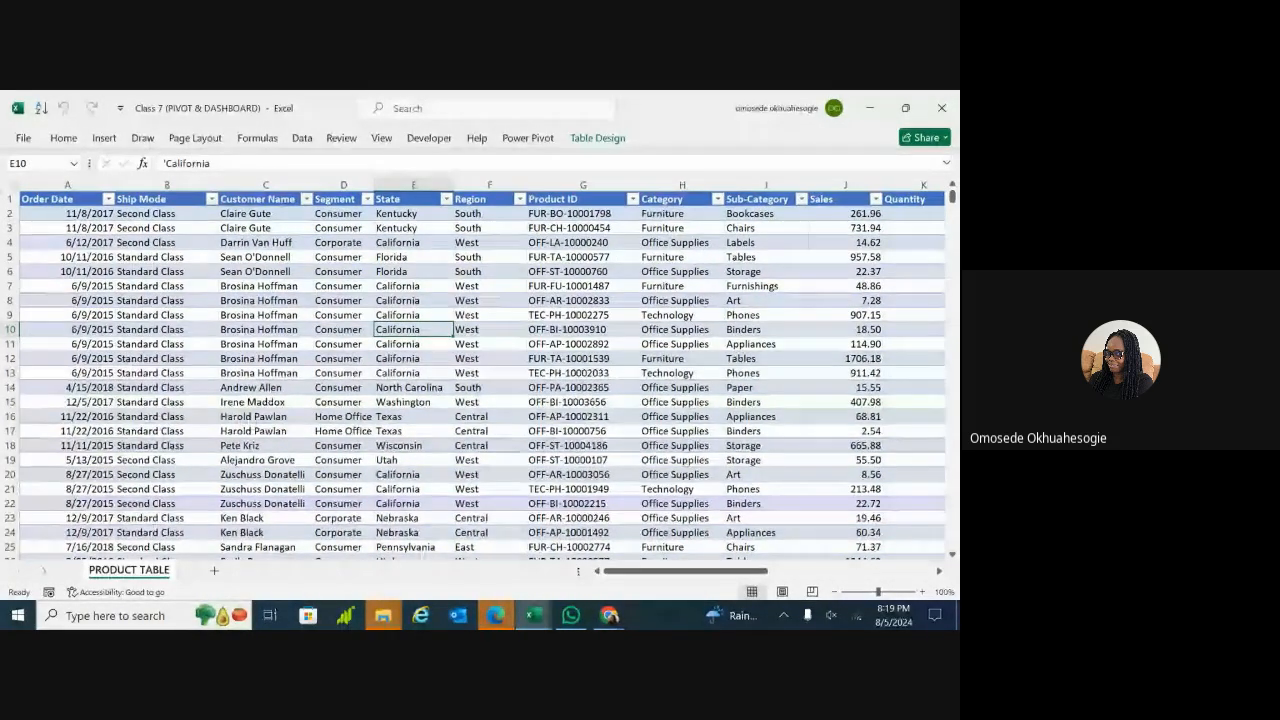
pyautogui.hscroll(1, 482, 368)
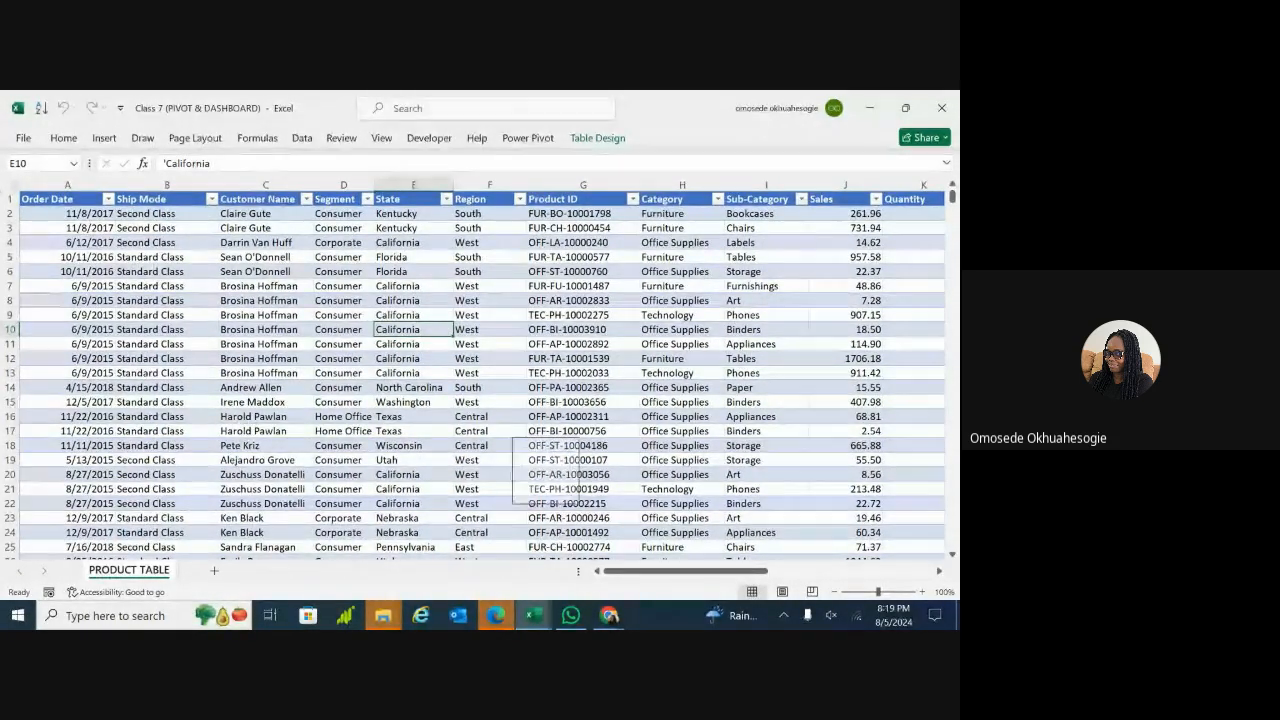
# Step: Copy the Product ID in cell G20, and browse the records down to about row 41 and back to the header
pyautogui.click(546, 472)
pyautogui.hotkey('ctrl', 'c')
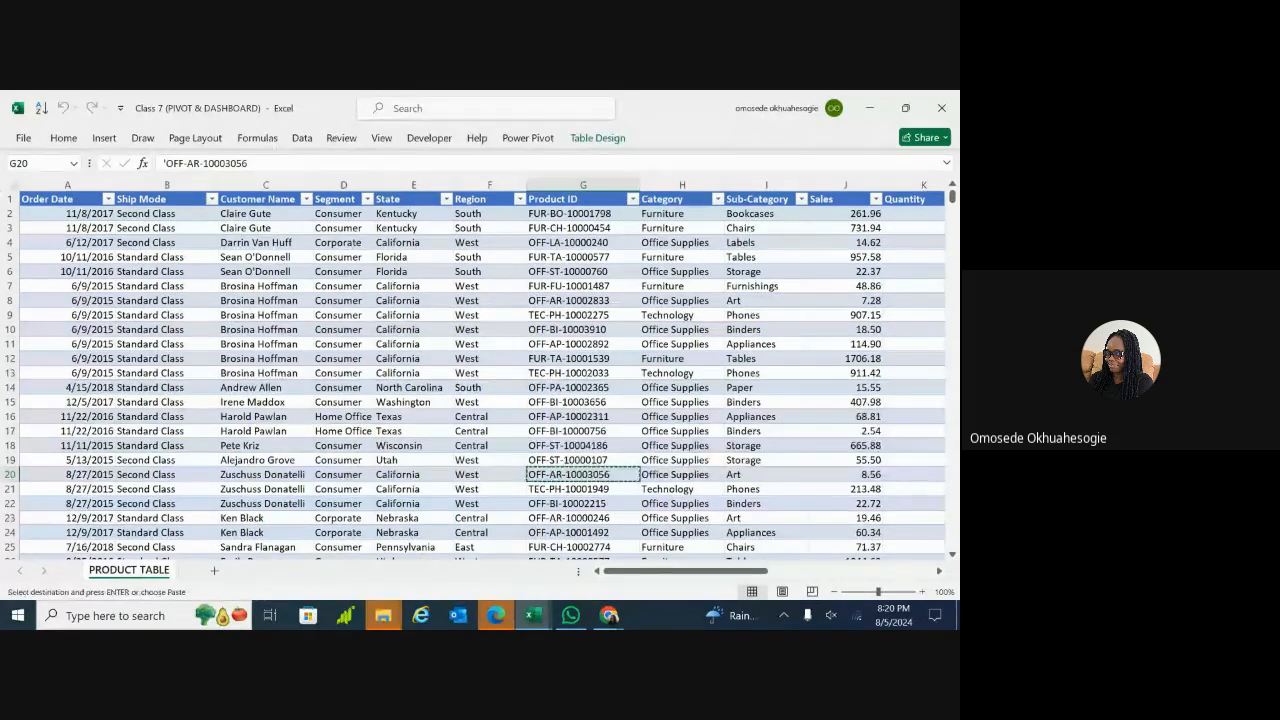
pyautogui.hscroll(-1, 482, 372)
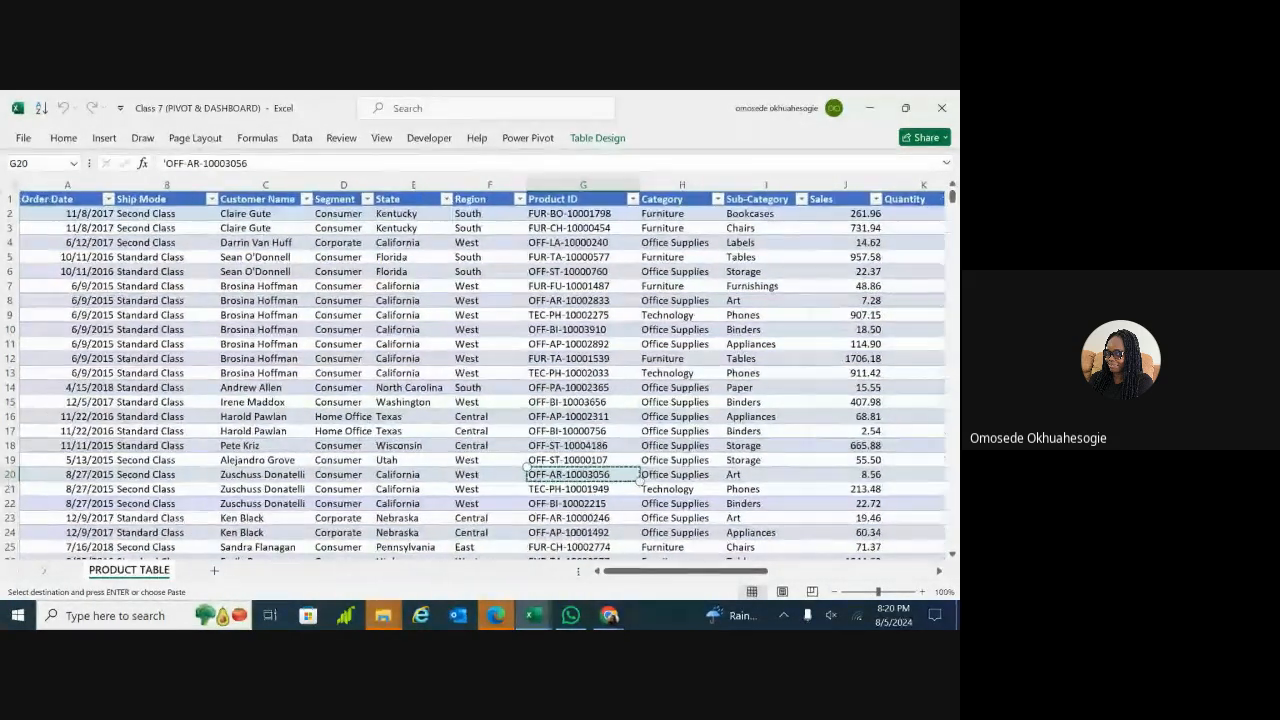
pyautogui.scroll(-4, 482, 372)
pyautogui.scroll(-1, 482, 372)
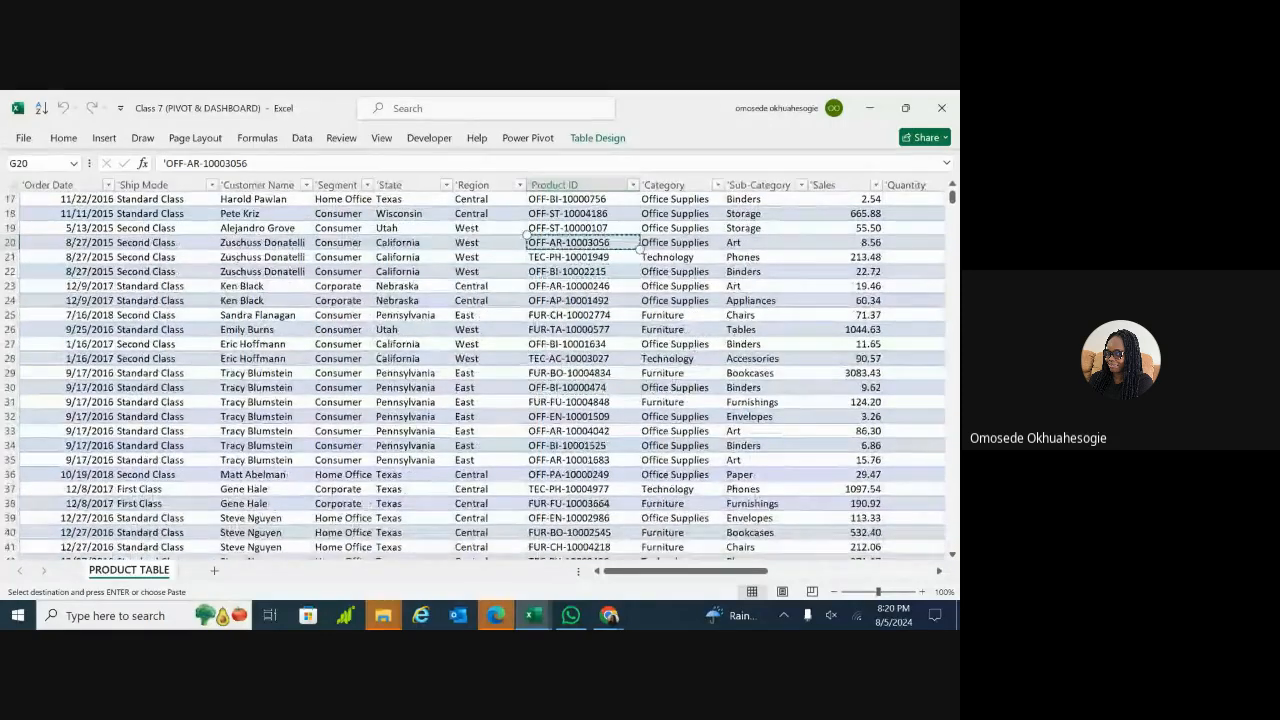
pyautogui.scroll(4, 482, 372)
pyautogui.scroll(1, 482, 372)
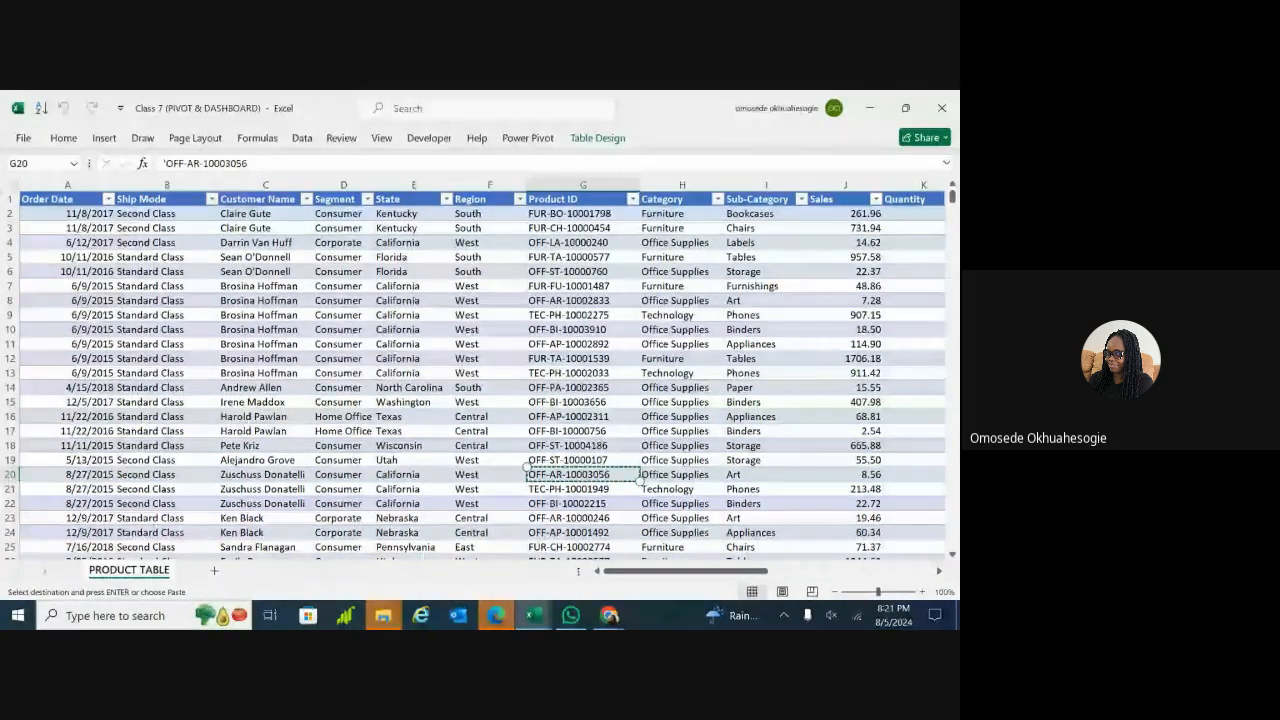
# Step: Add a new blank worksheet after the PRODUCT TABLE sheet, and compare the two sheets
pyautogui.press('Right')
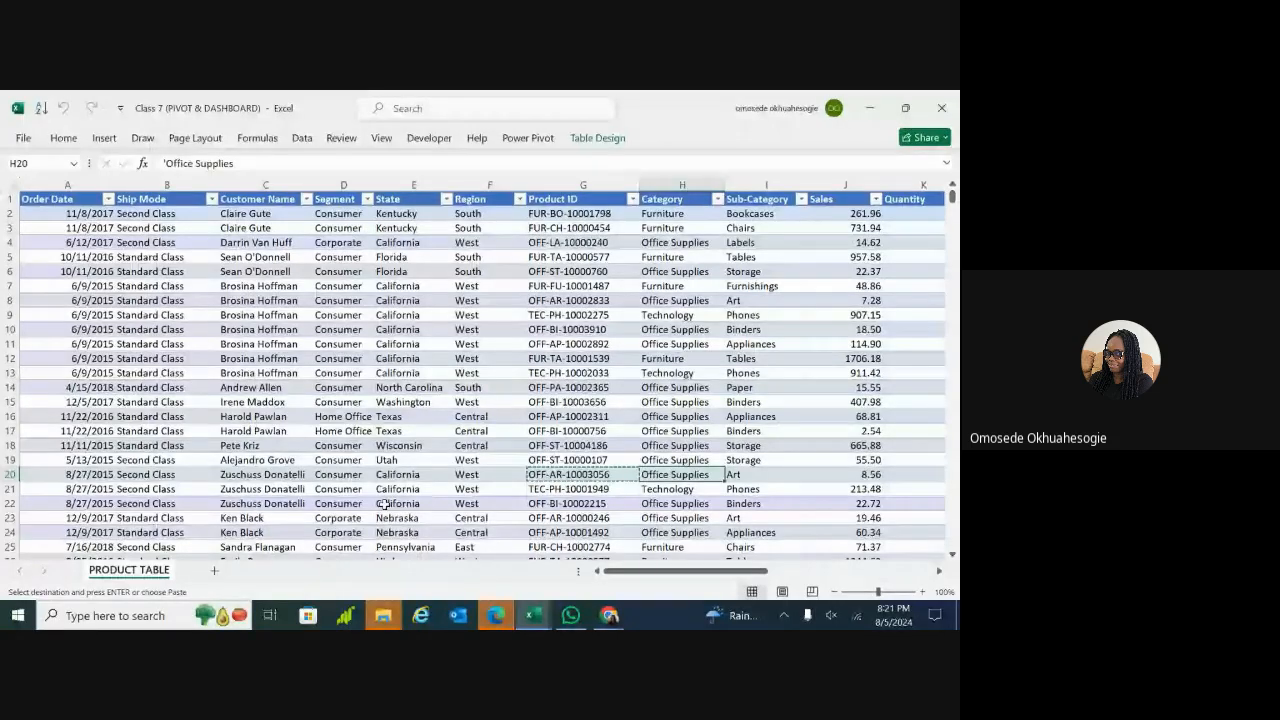
pyautogui.click(213, 573)
pyautogui.doubleClick(203, 570)
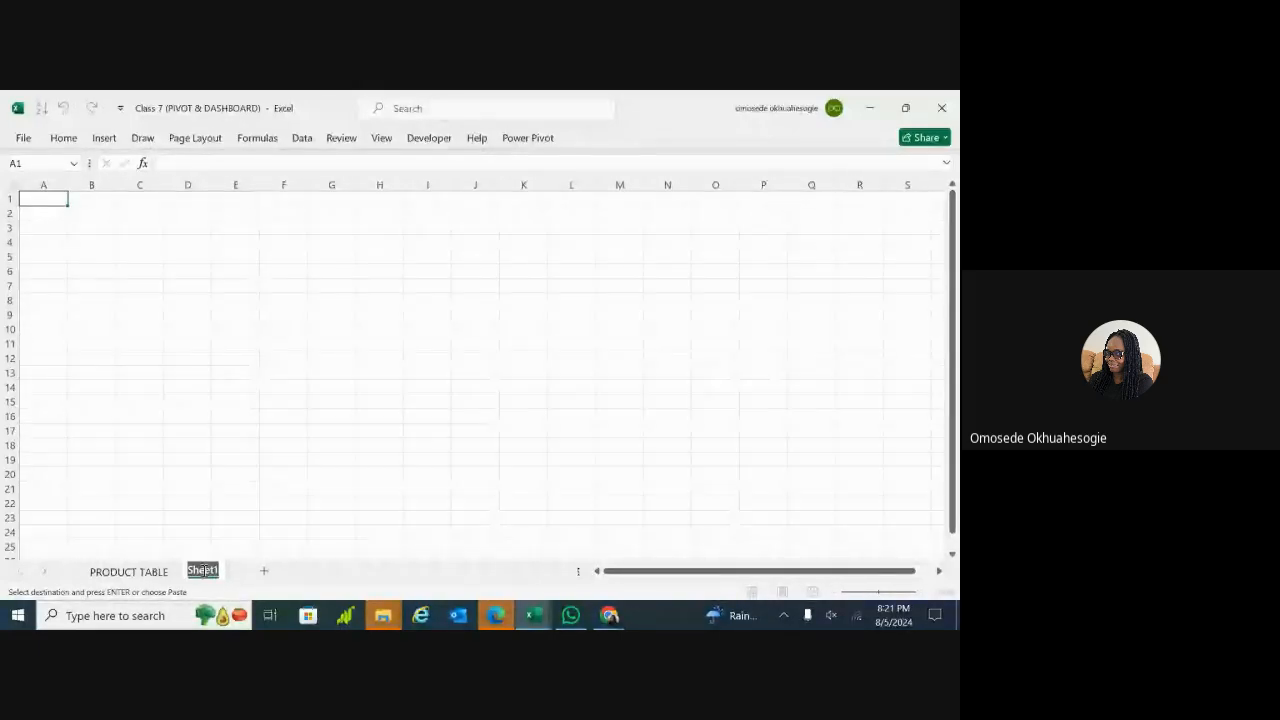
pyautogui.click(133, 574)
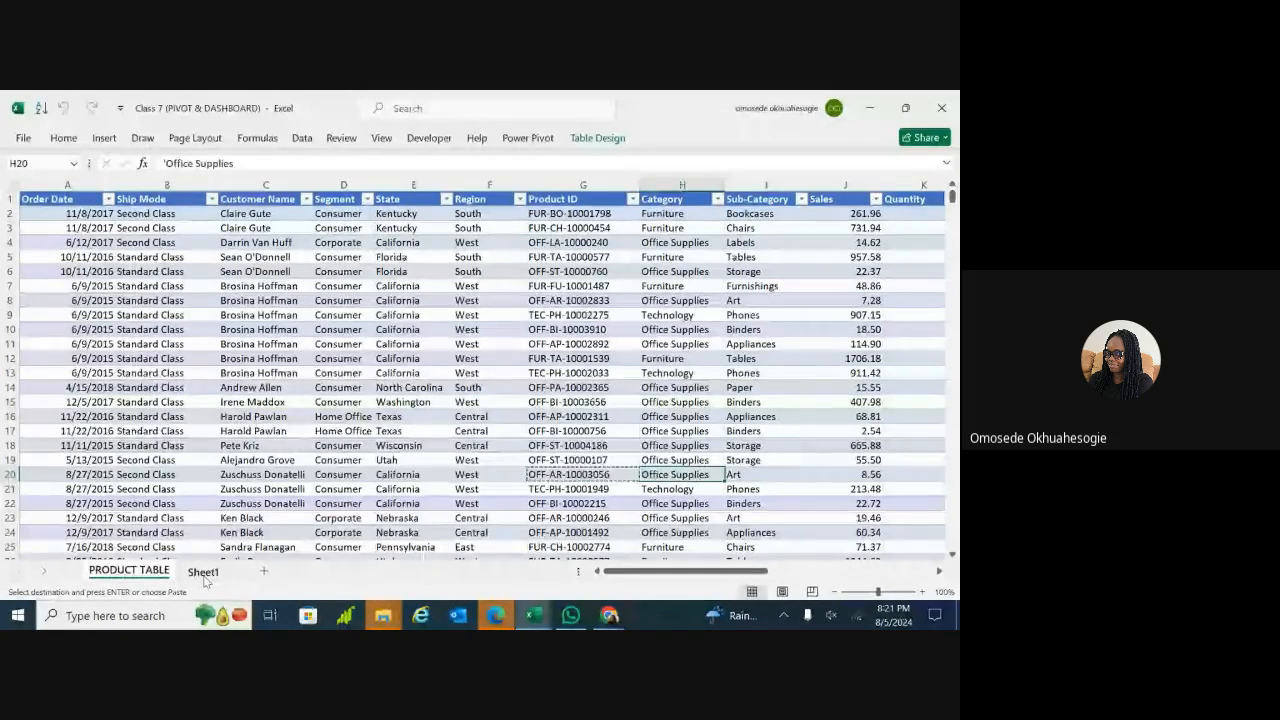
pyautogui.click(203, 575)
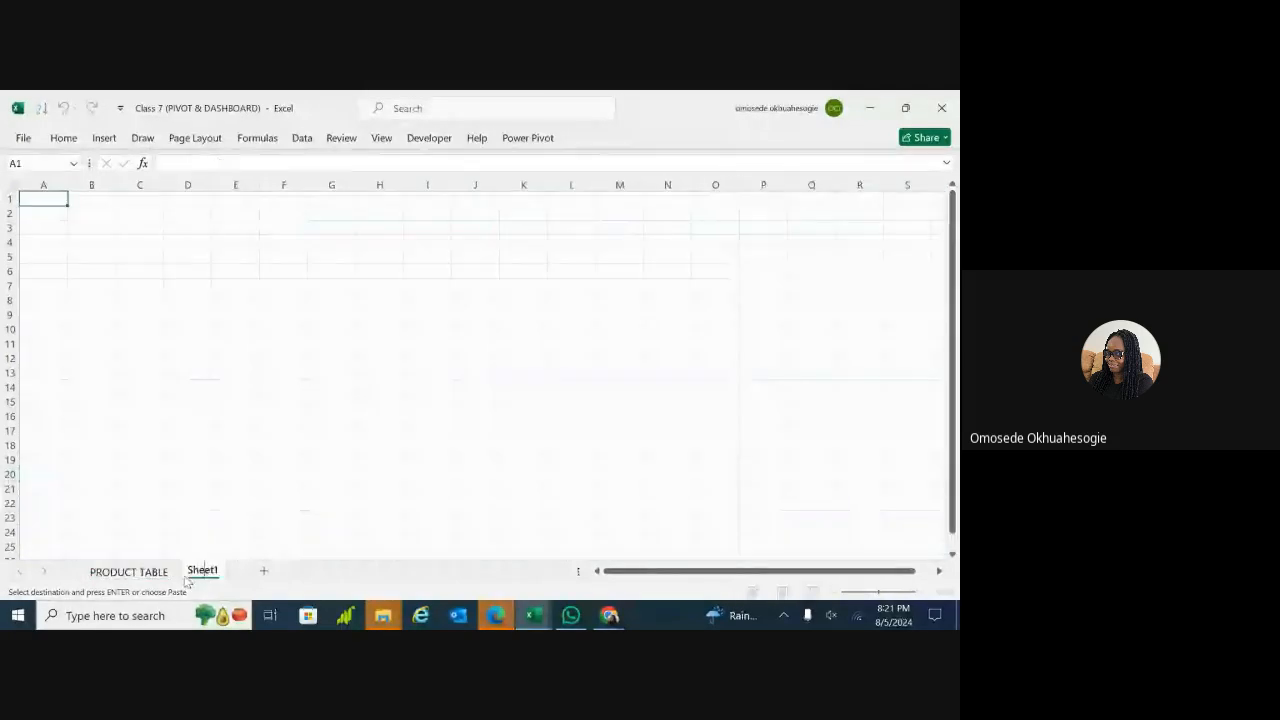
pyautogui.click(145, 574)
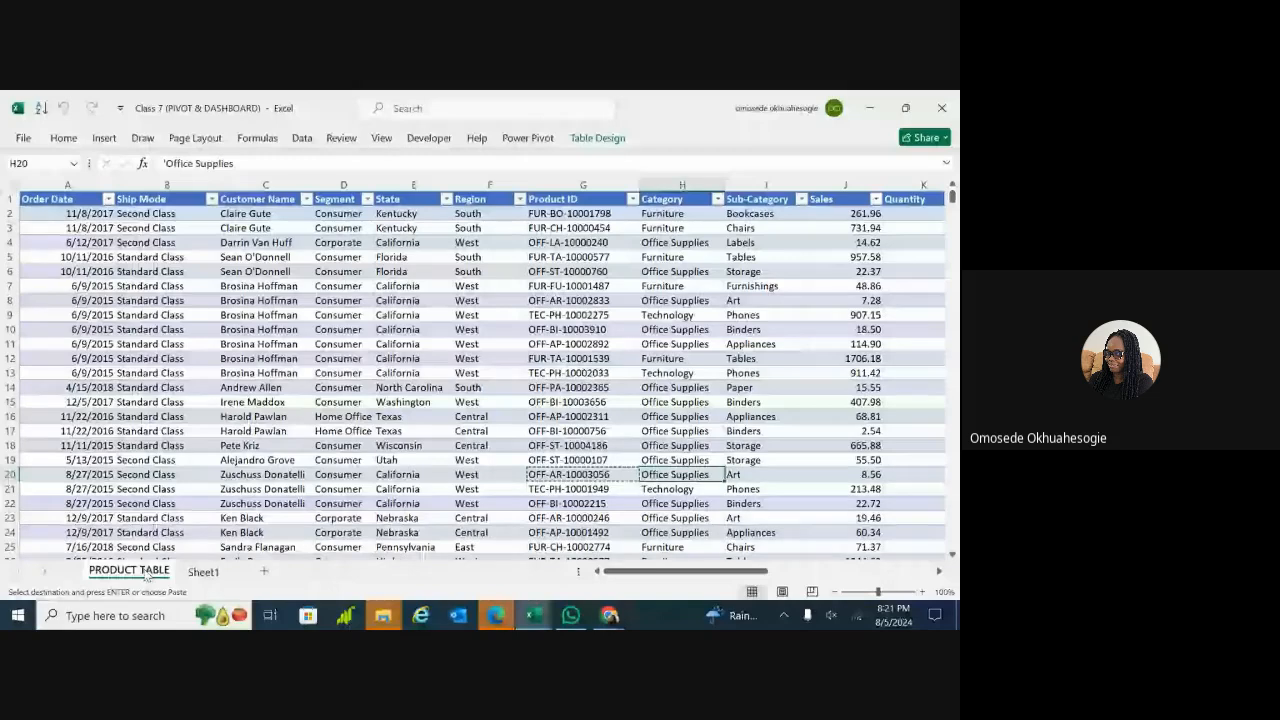
pyautogui.click(200, 572)
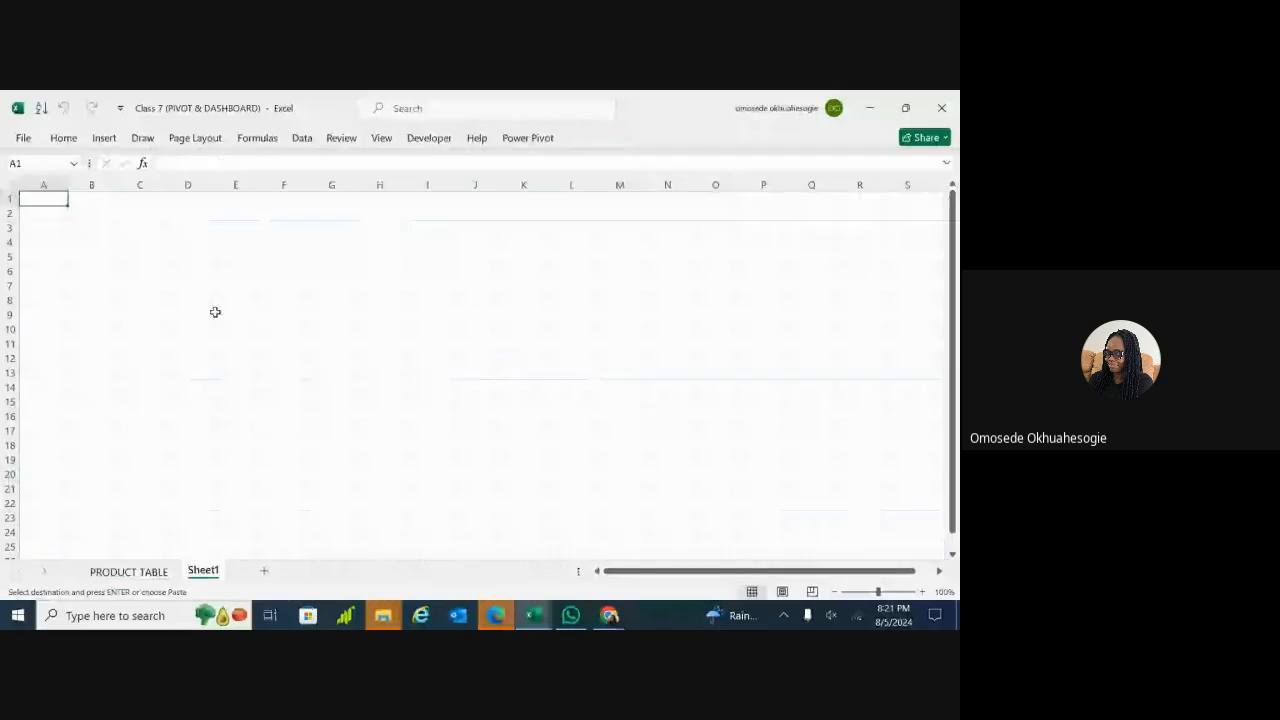
pyautogui.click(106, 220)
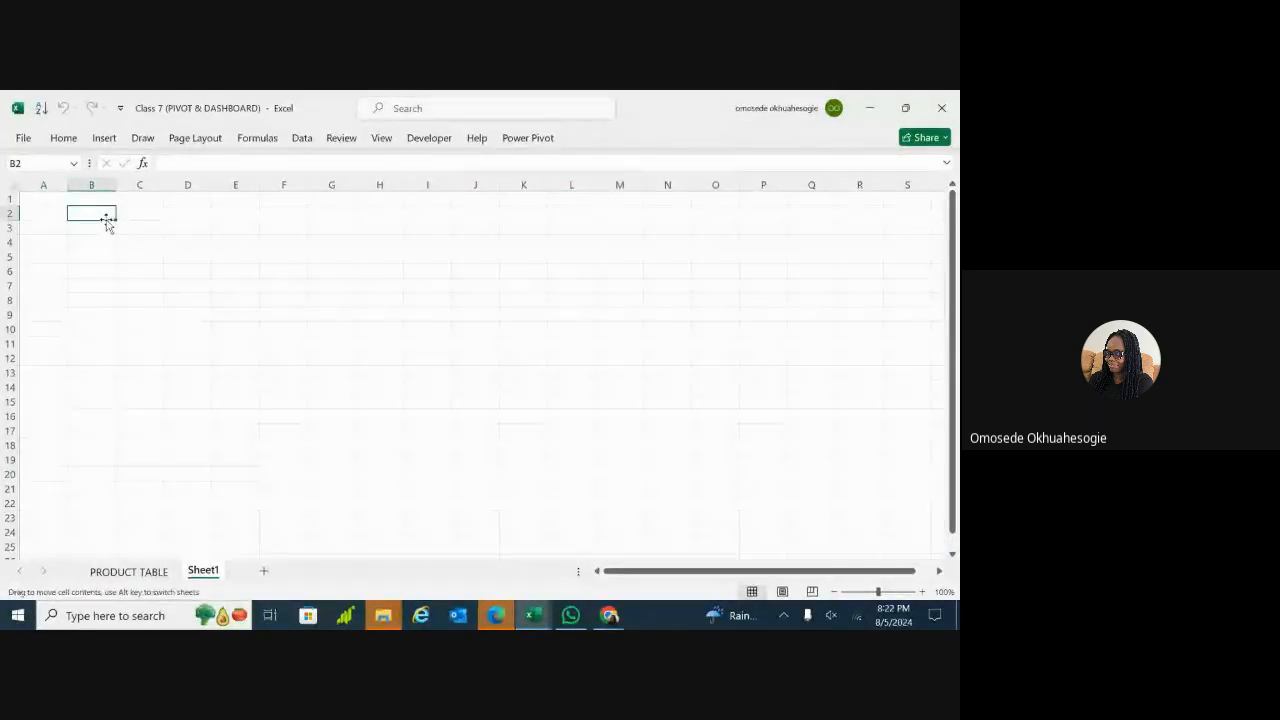
# Step: Rename the new blank worksheet as PIVOT
pyautogui.doubleClick(203, 571)
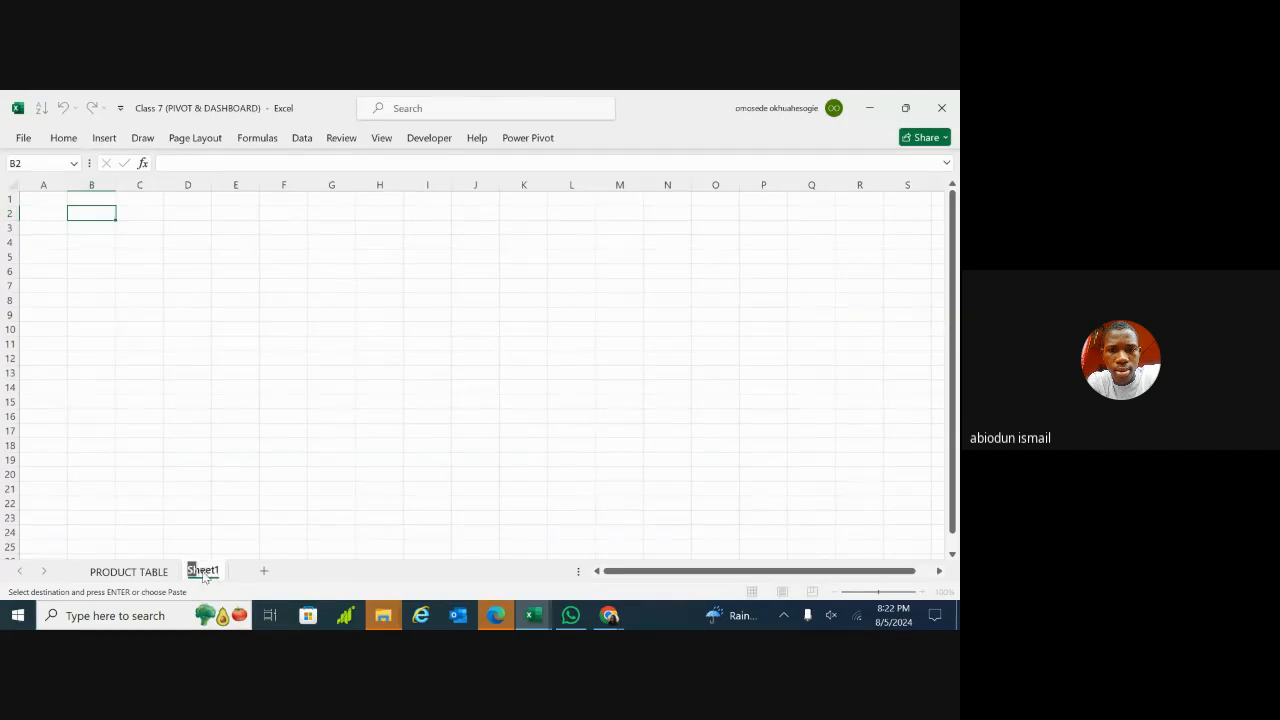
pyautogui.write('pi')
pyautogui.press('BackSpace')
pyautogui.press('BackSpace')
pyautogui.write('PIVOT')
# Step: Enter the label "Total Sales" in cell B2 of the PIVOT sheet
pyautogui.click(104, 215)
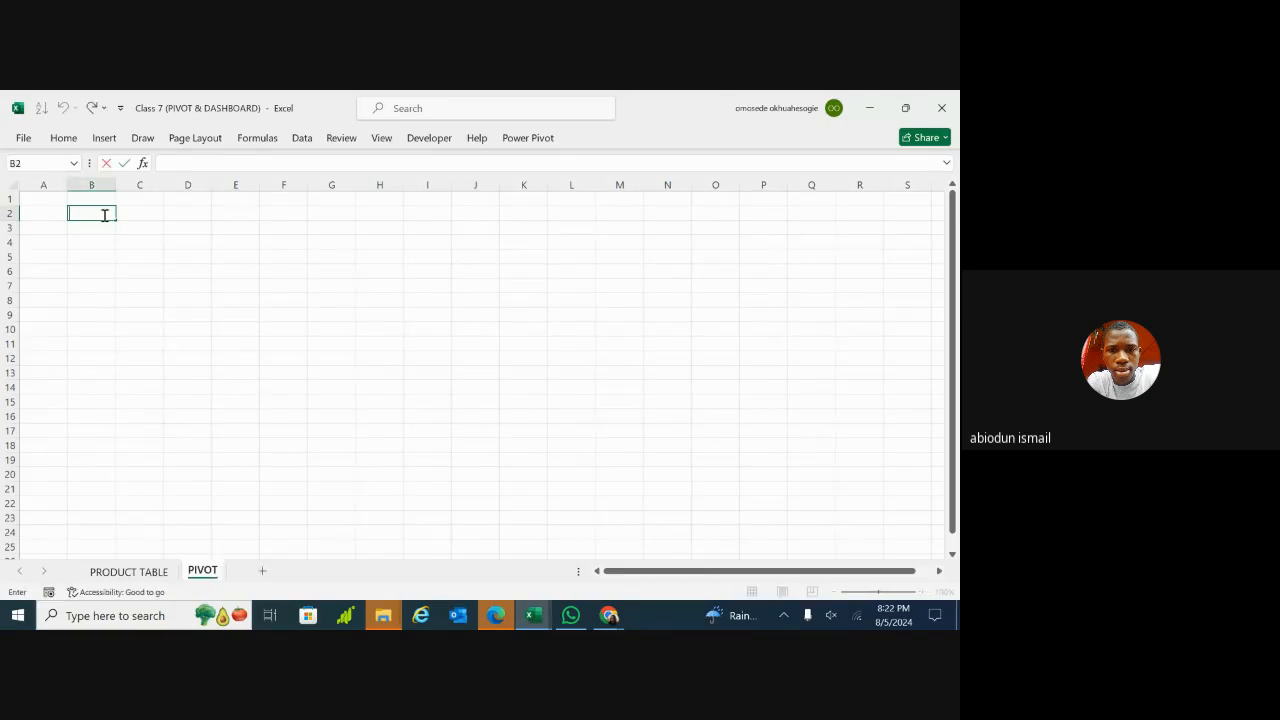
pyautogui.write('Sales')
pyautogui.click(72, 213)
pyautogui.write('Total')
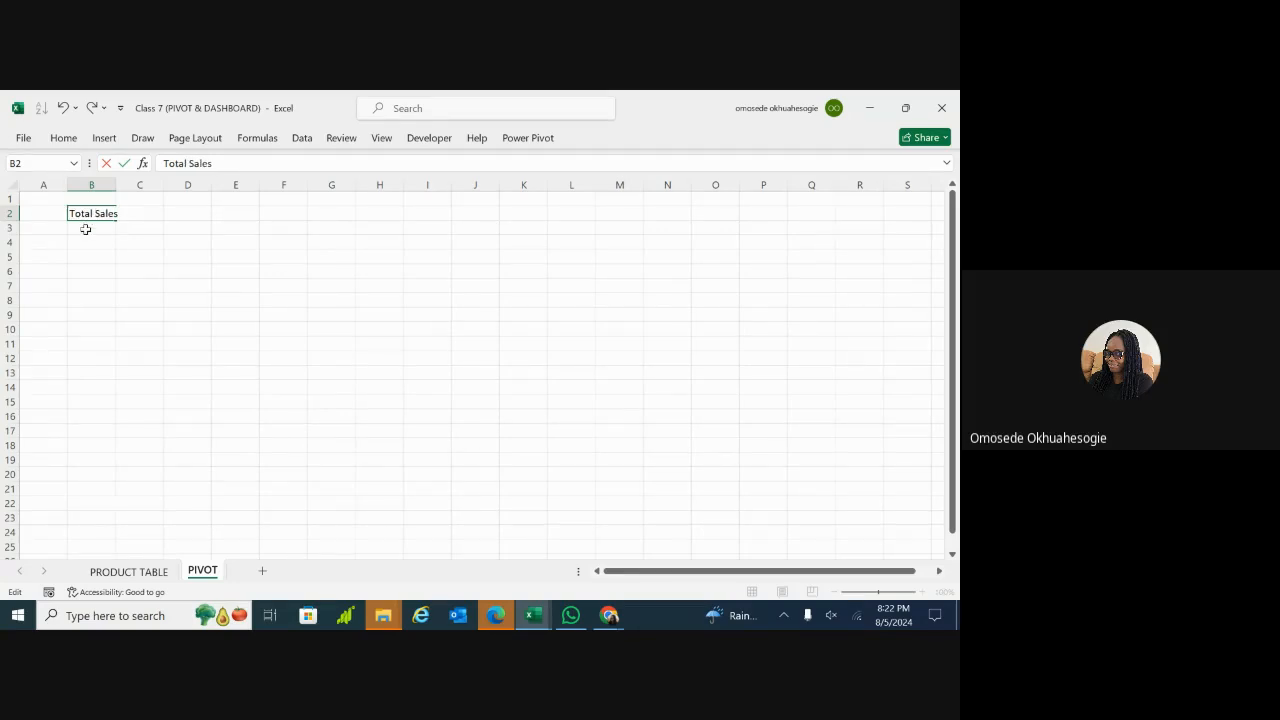
# Step: Enter the label "Profit" in cell B4 of the PIVOT sheet
pyautogui.doubleClick(89, 242)
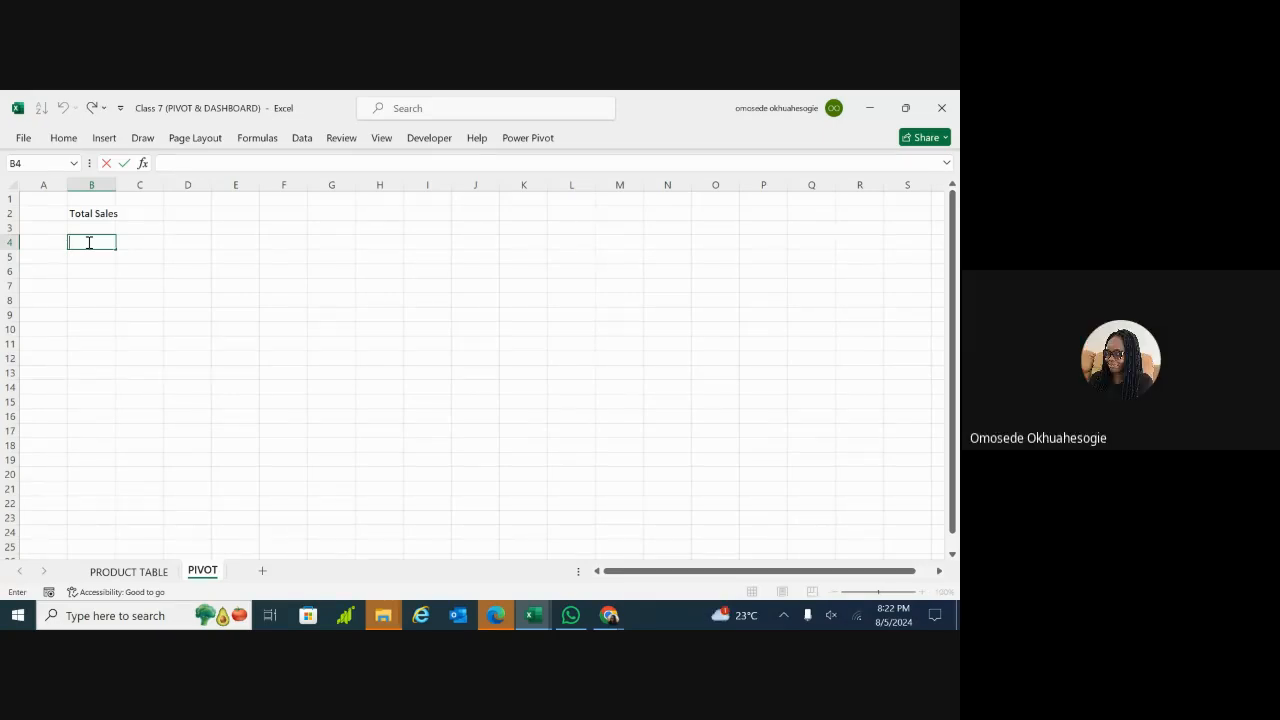
pyautogui.click(119, 572)
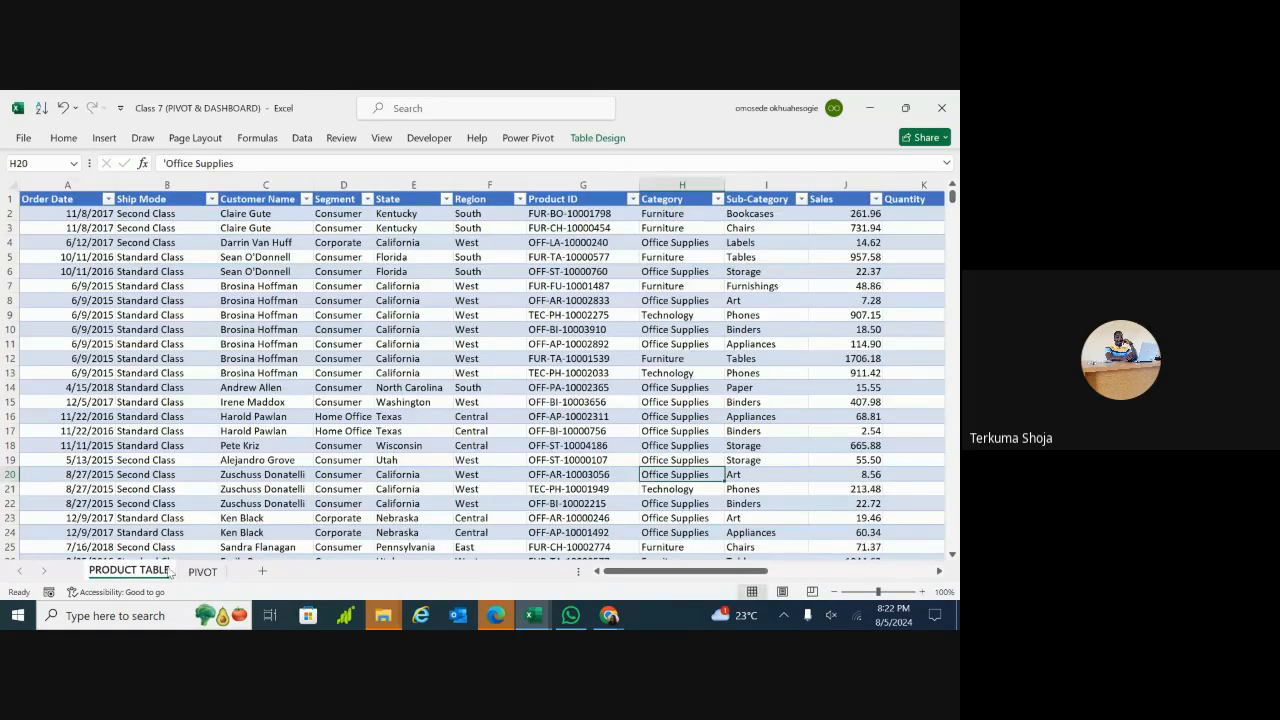
pyautogui.click(200, 571)
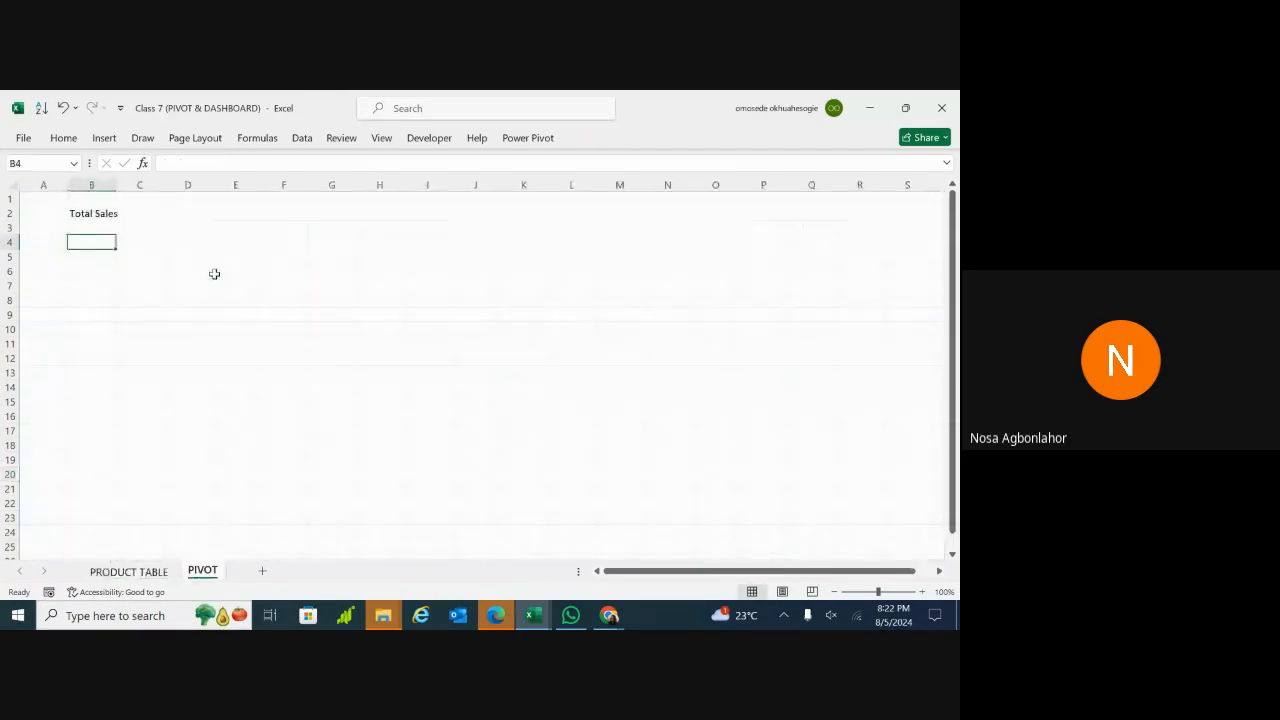
pyautogui.doubleClick(99, 242)
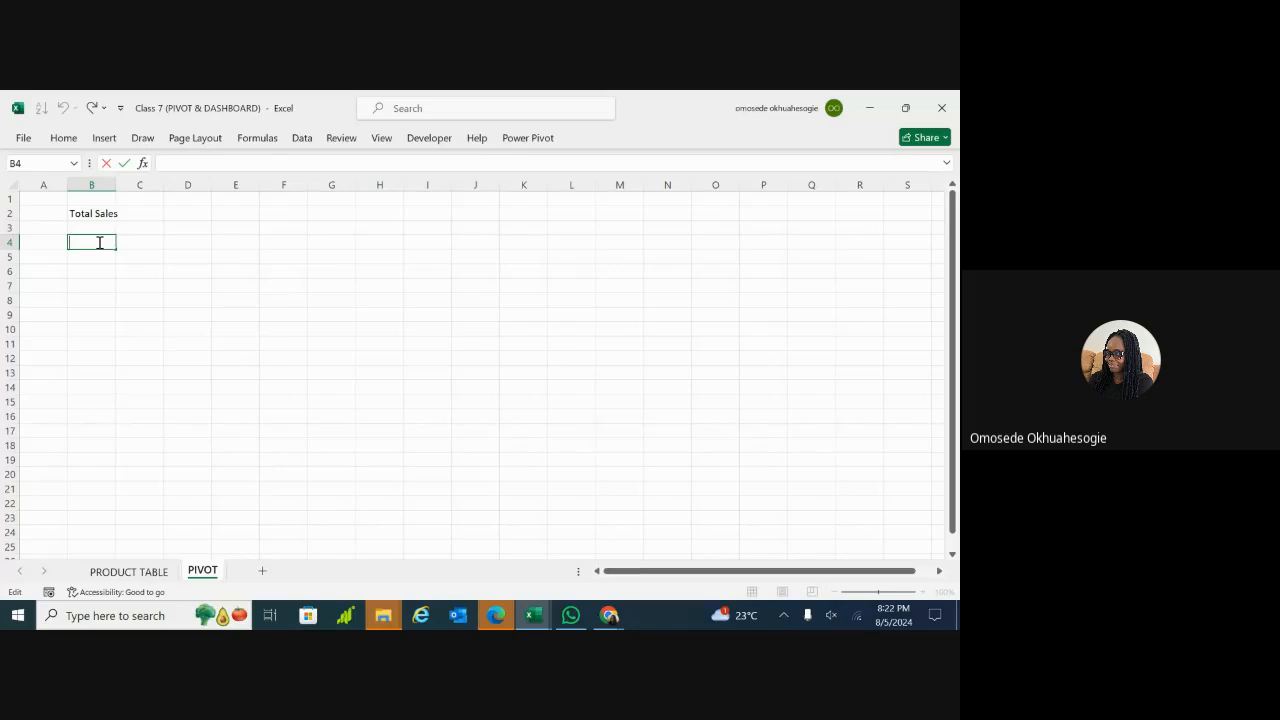
pyautogui.write('Profit')
pyautogui.click(103, 275)
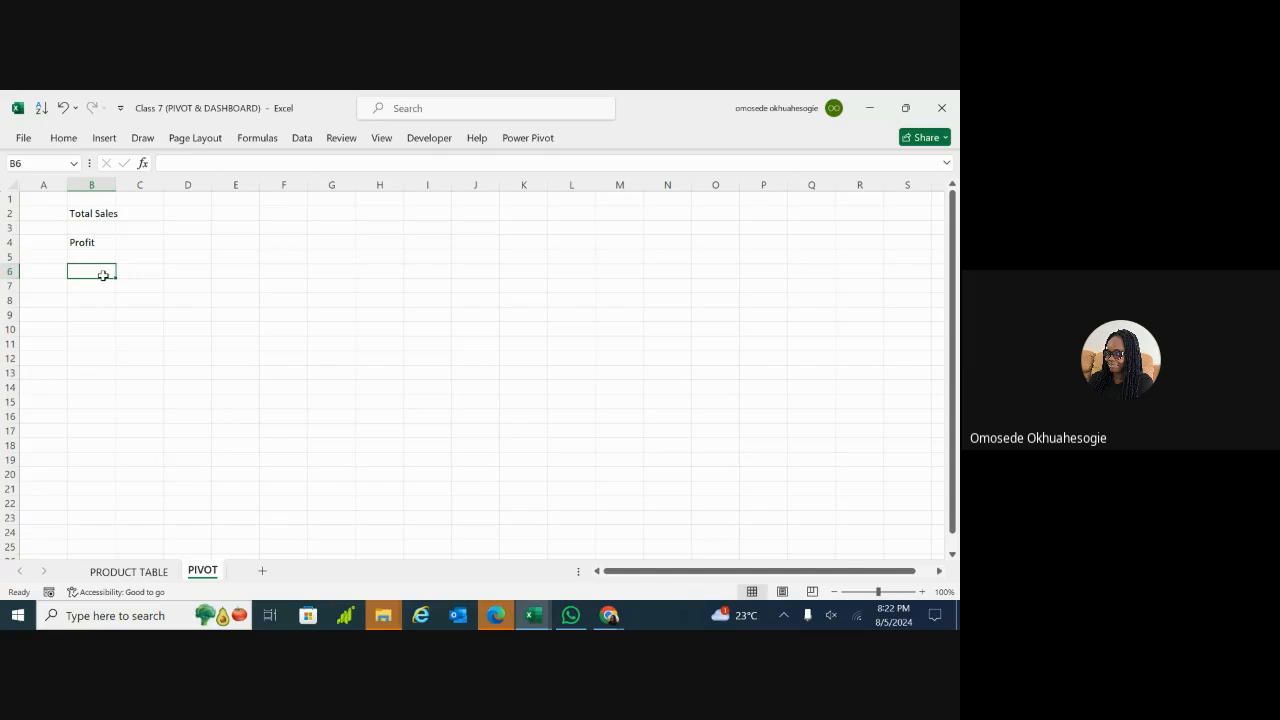
# Step: Examine the filter values of the Region column and the fields through Total Cost on the PRODUCT TABLE sheet
pyautogui.click(149, 530)
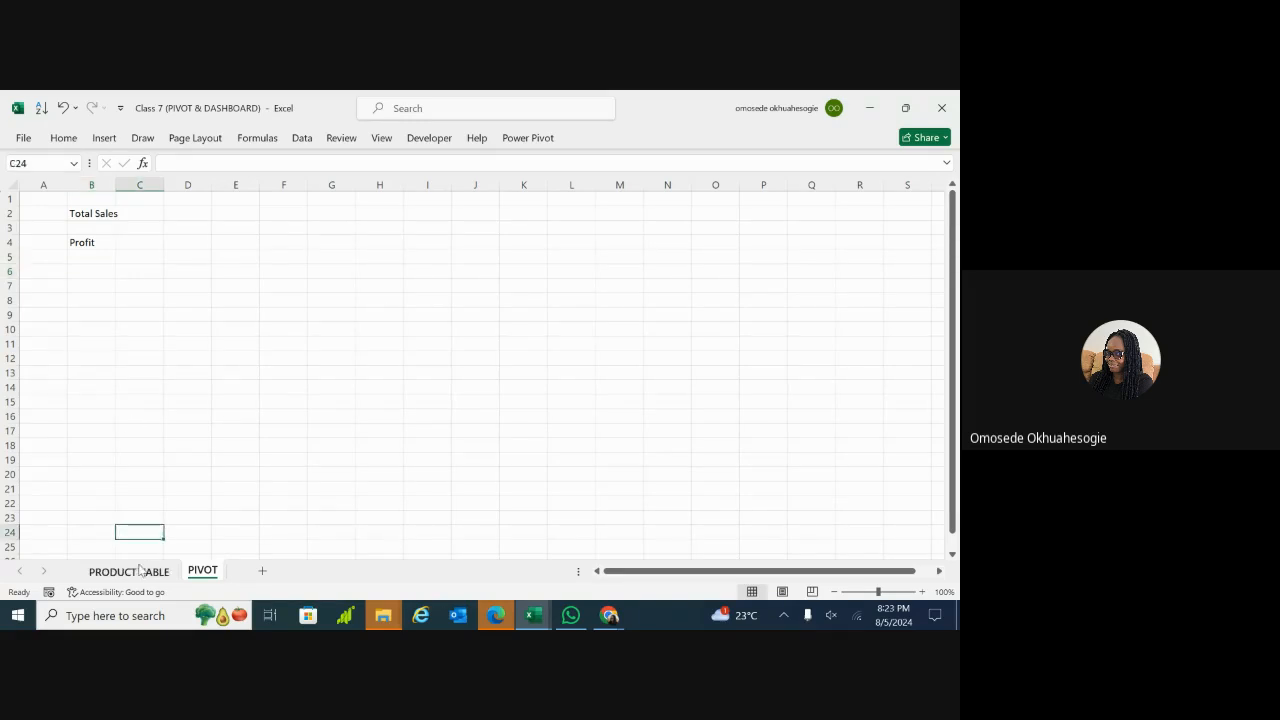
pyautogui.click(145, 570)
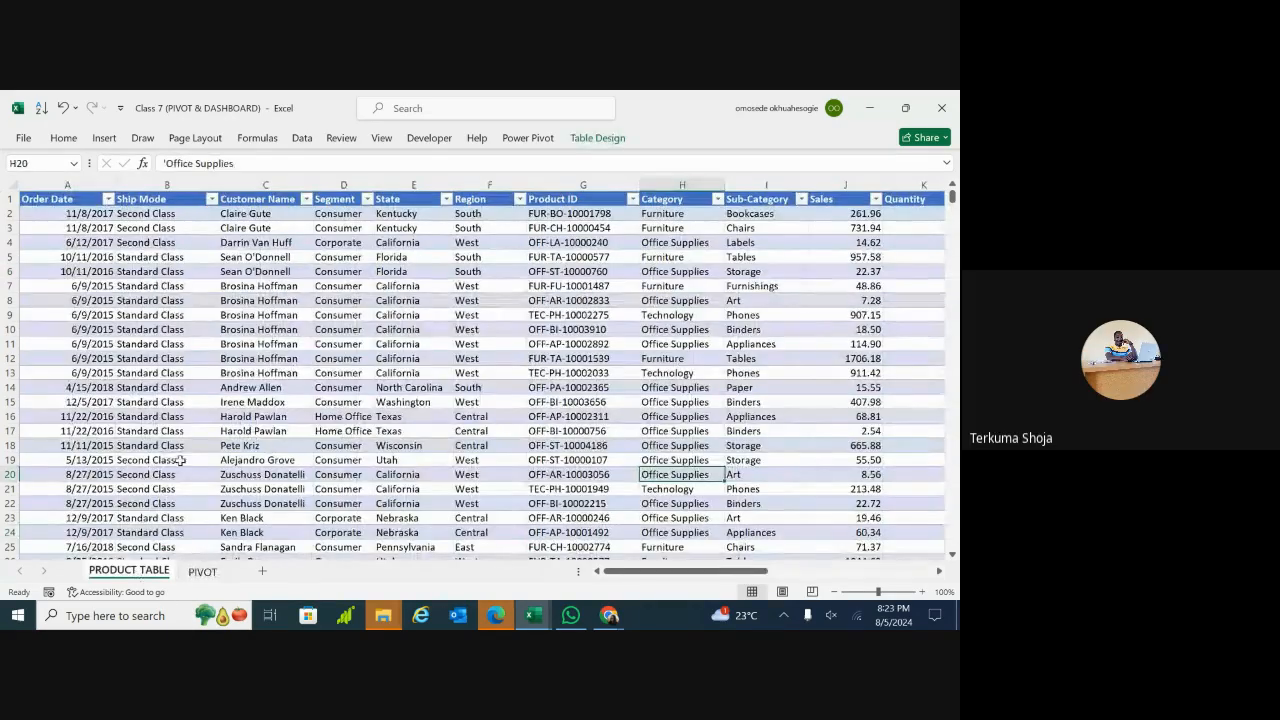
pyautogui.click(519, 198)
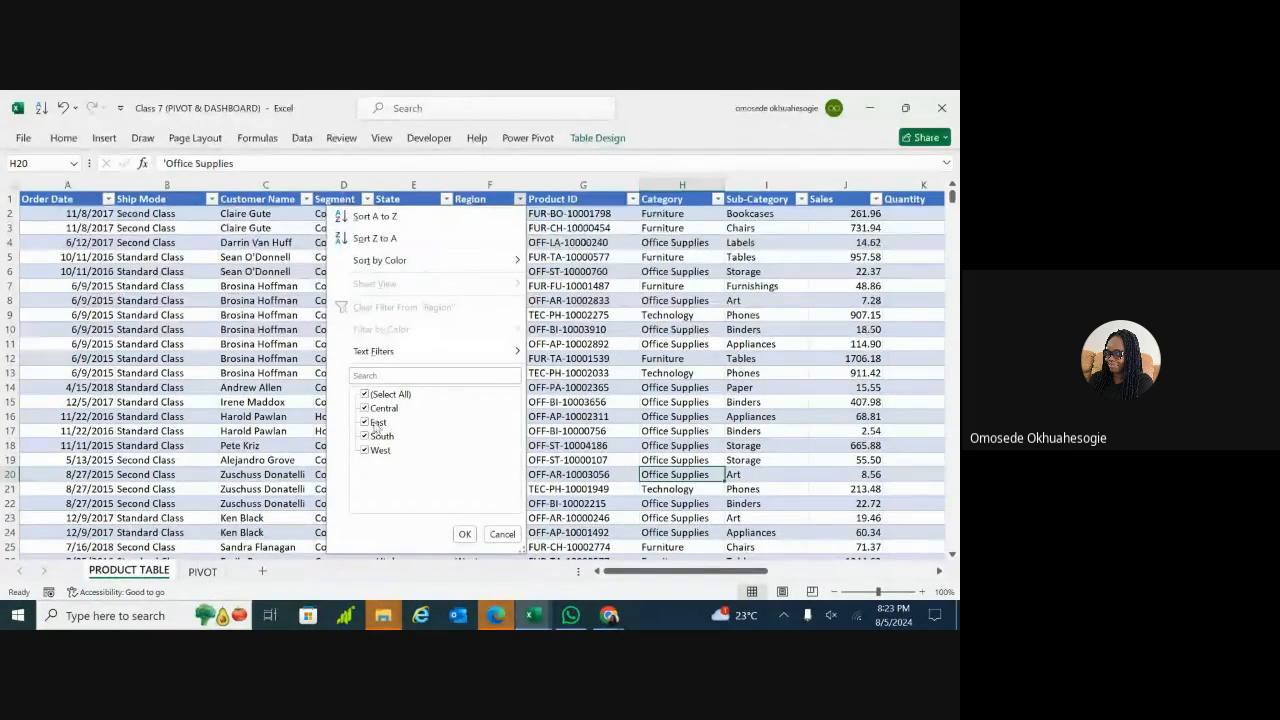
pyautogui.click(502, 535)
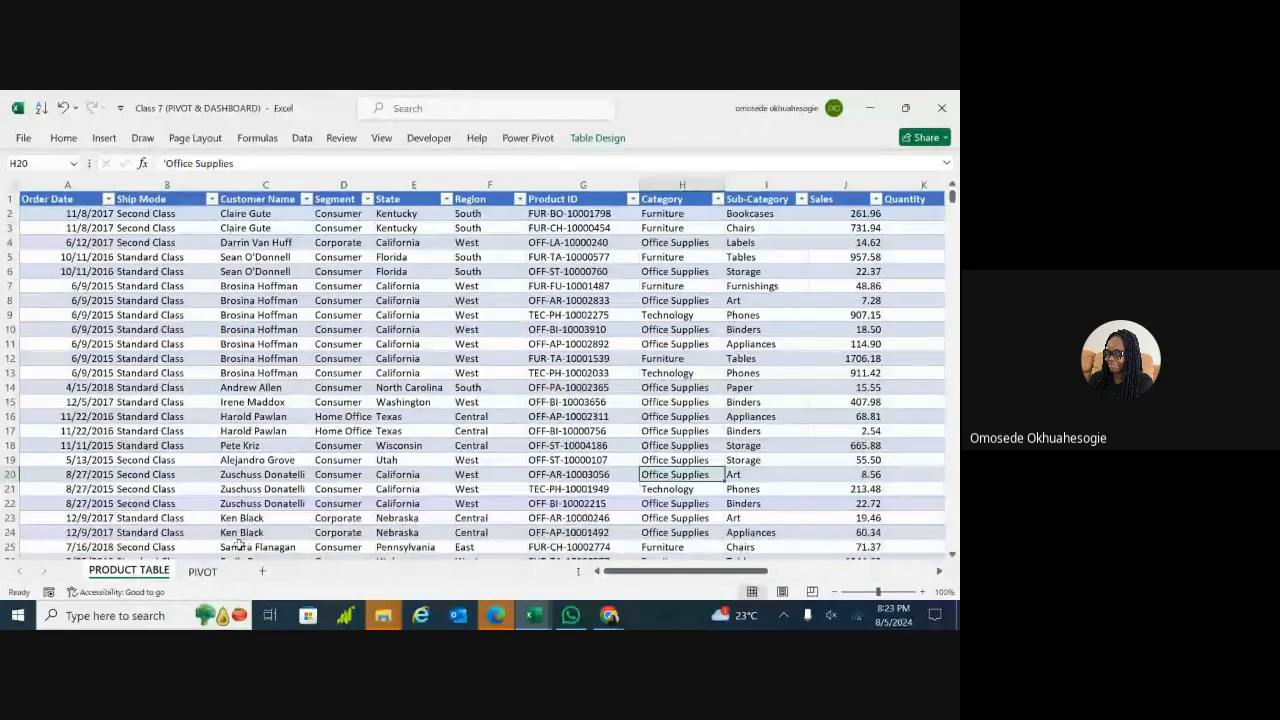
pyautogui.click(203, 574)
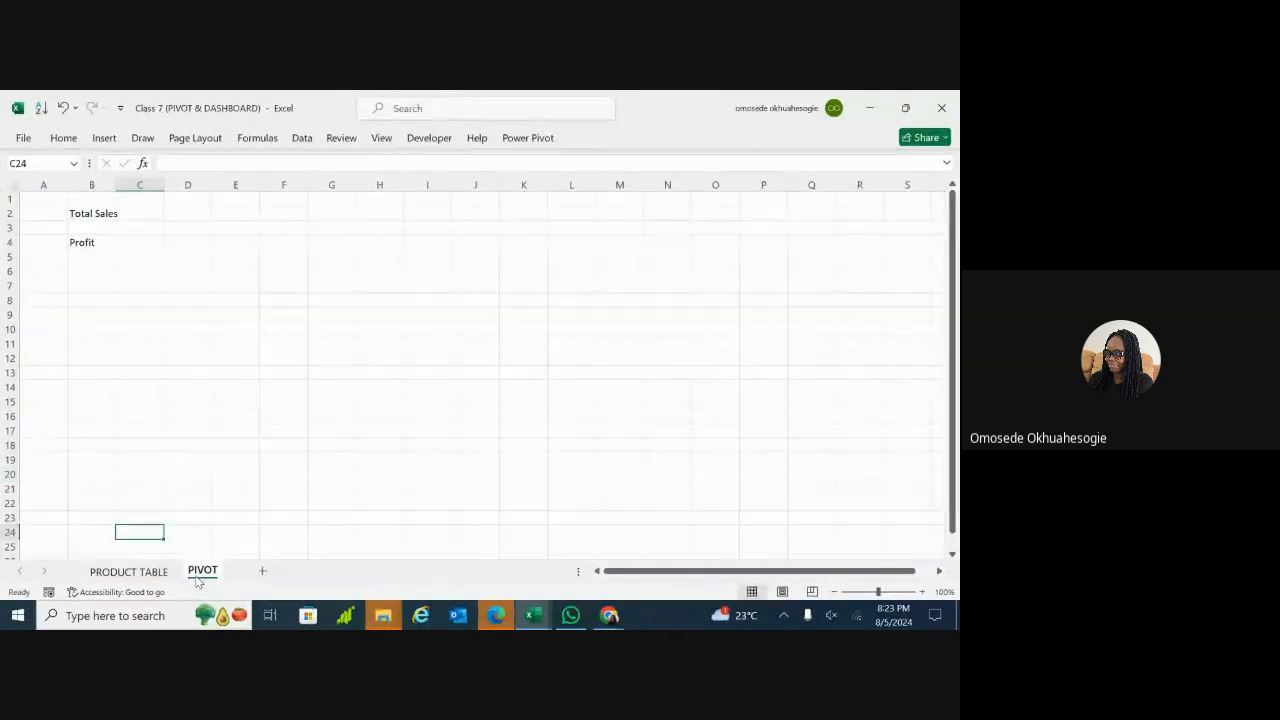
pyautogui.click(126, 577)
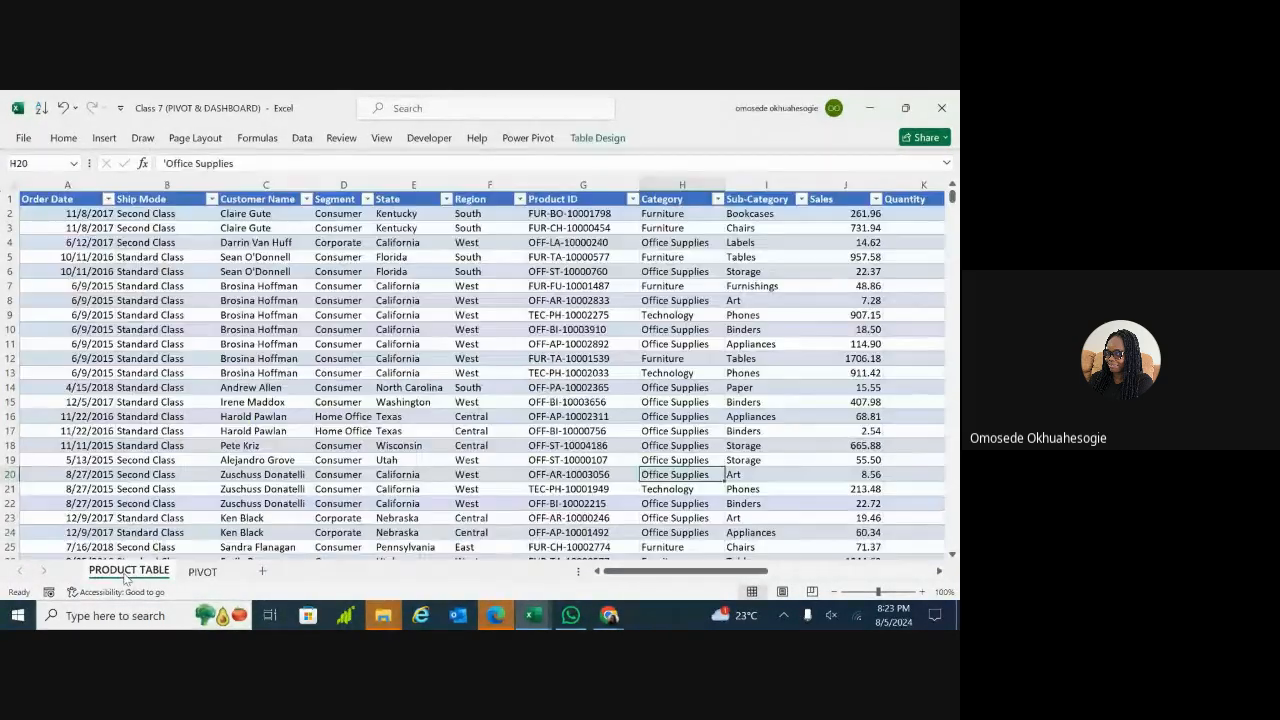
pyautogui.click(194, 576)
pyautogui.click(90, 284)
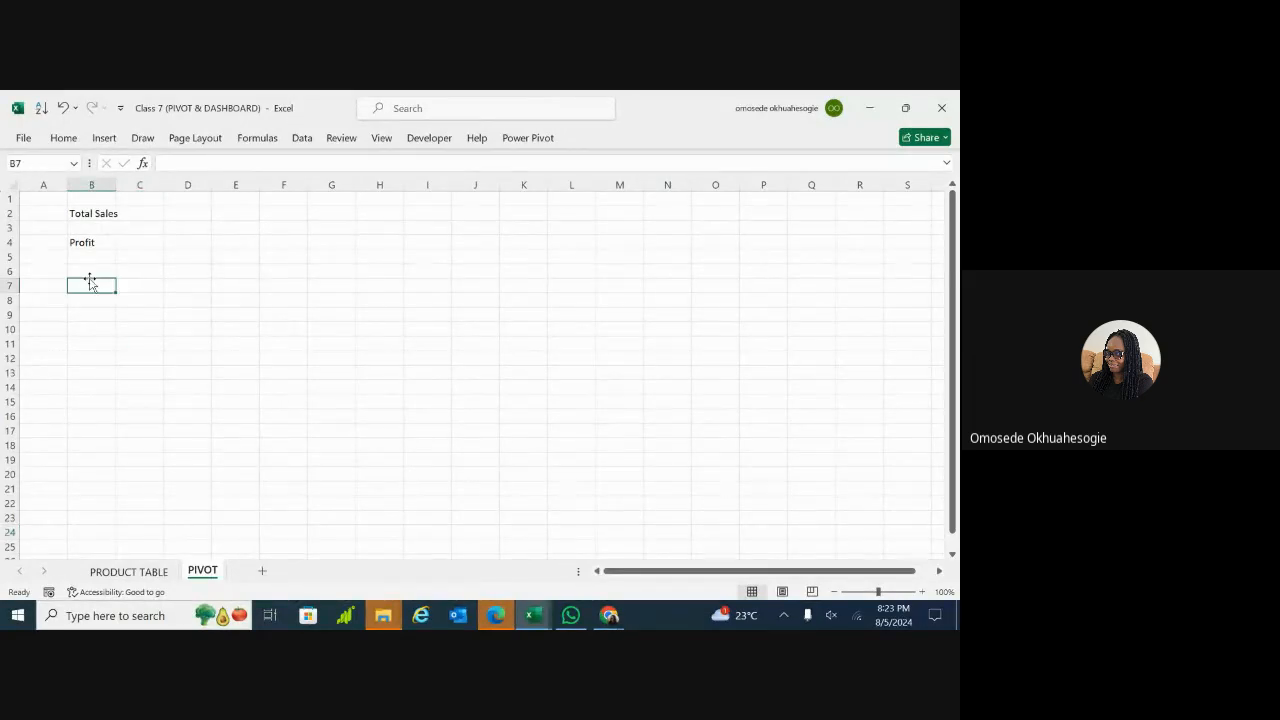
pyautogui.doubleClick(91, 286)
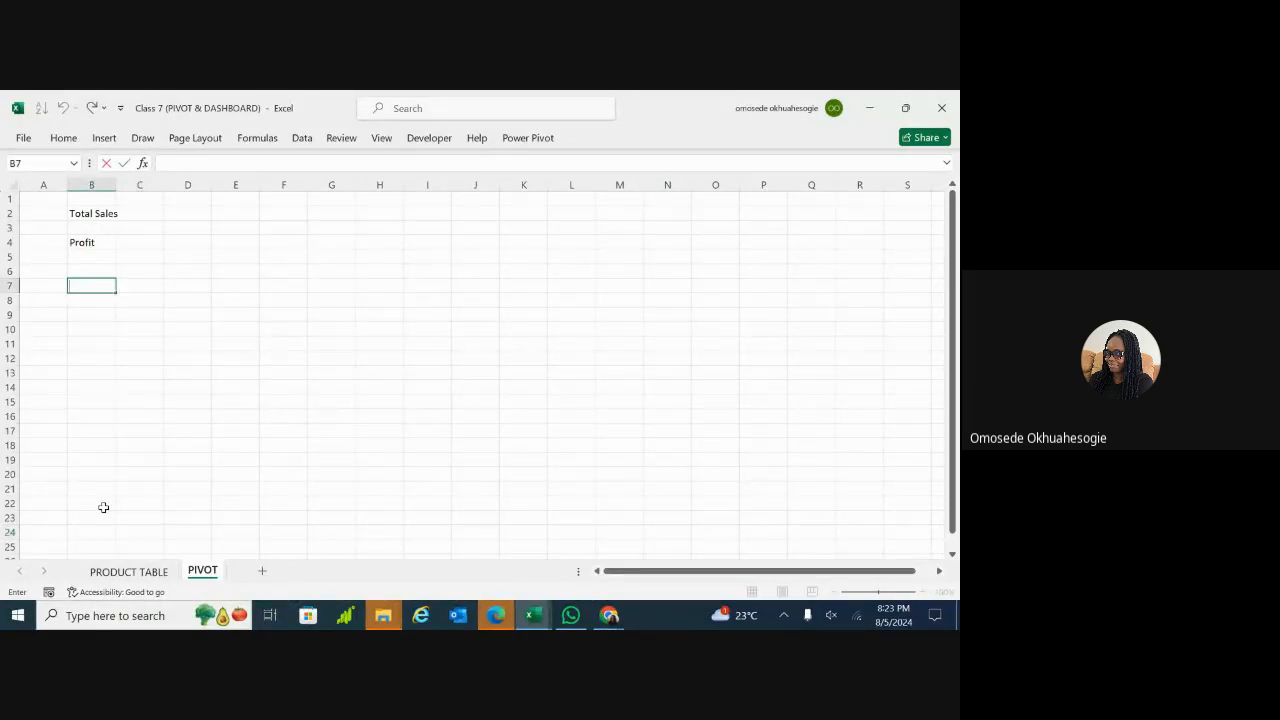
pyautogui.click(127, 572)
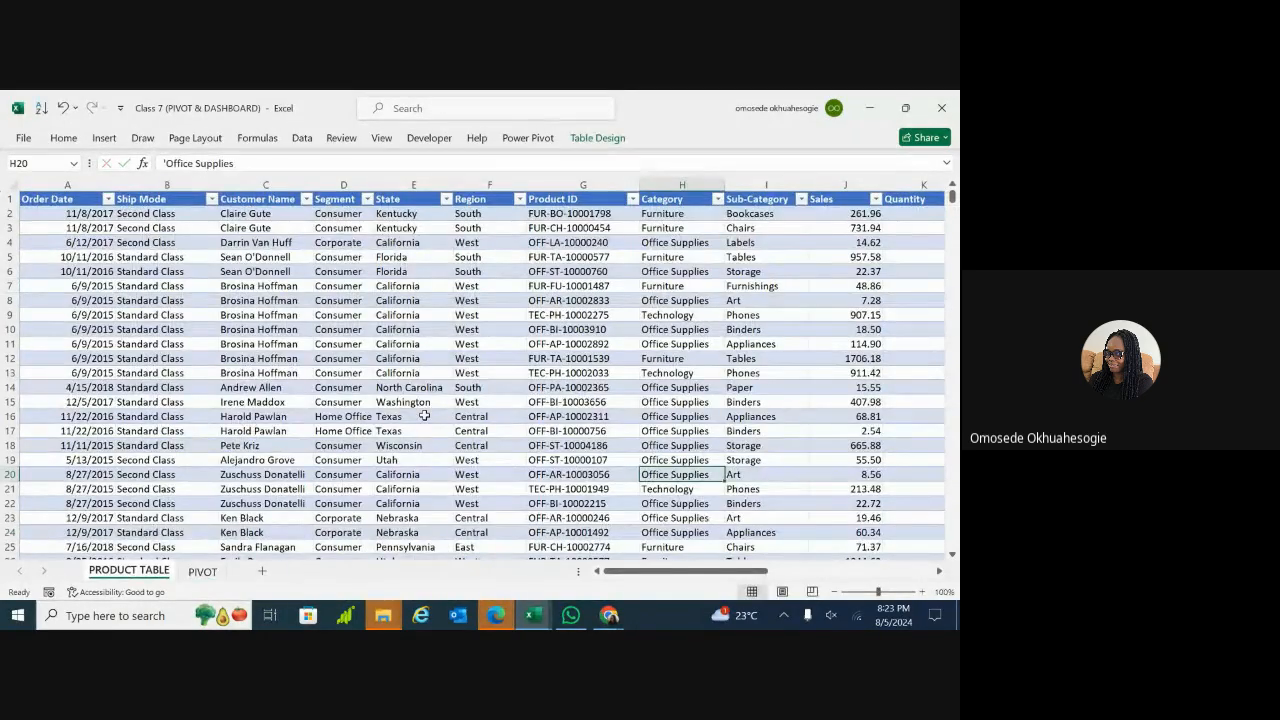
pyautogui.hscroll(3, 475, 370)
pyautogui.hscroll(5, 482, 370)
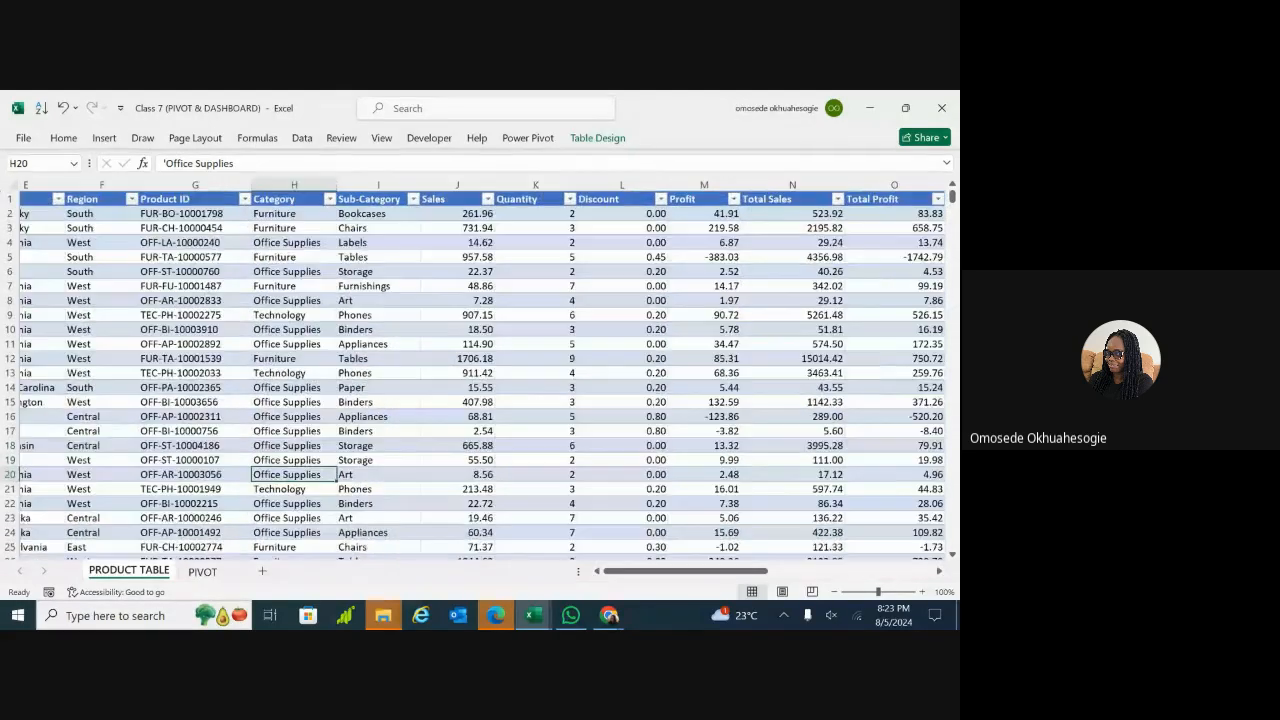
pyautogui.hscroll(-6, 482, 370)
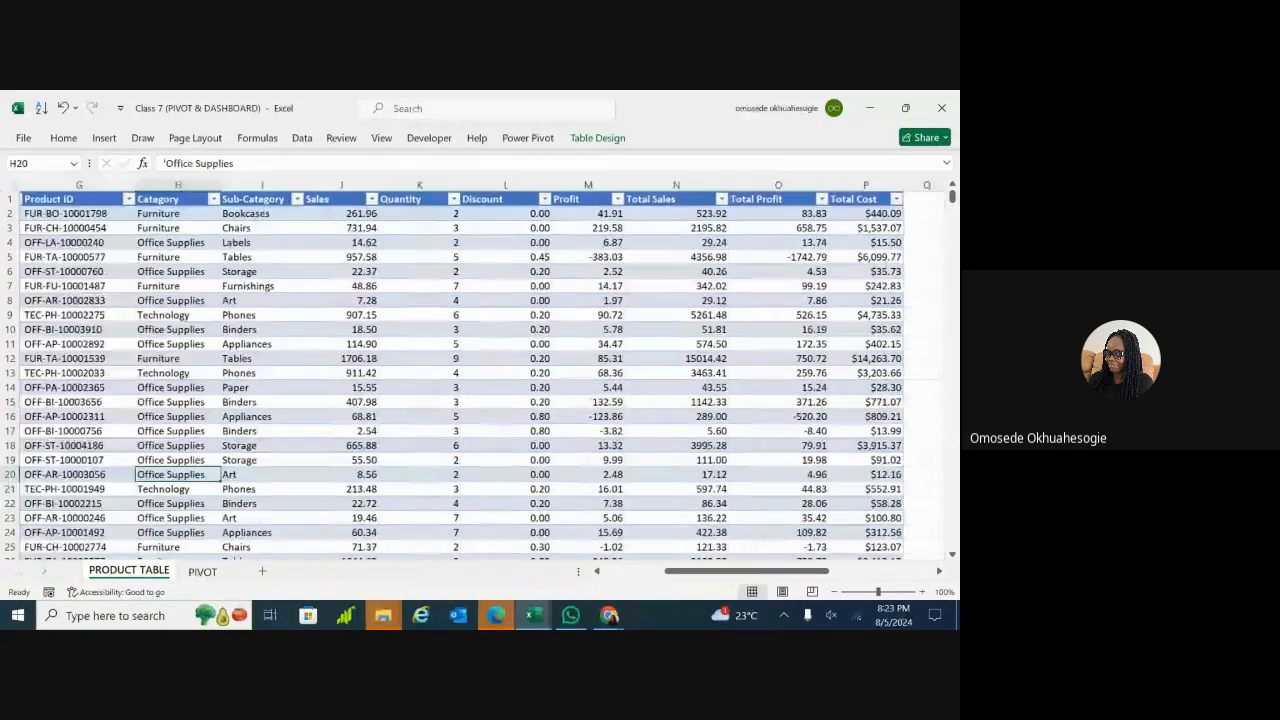
pyautogui.hscroll(-2, 482, 370)
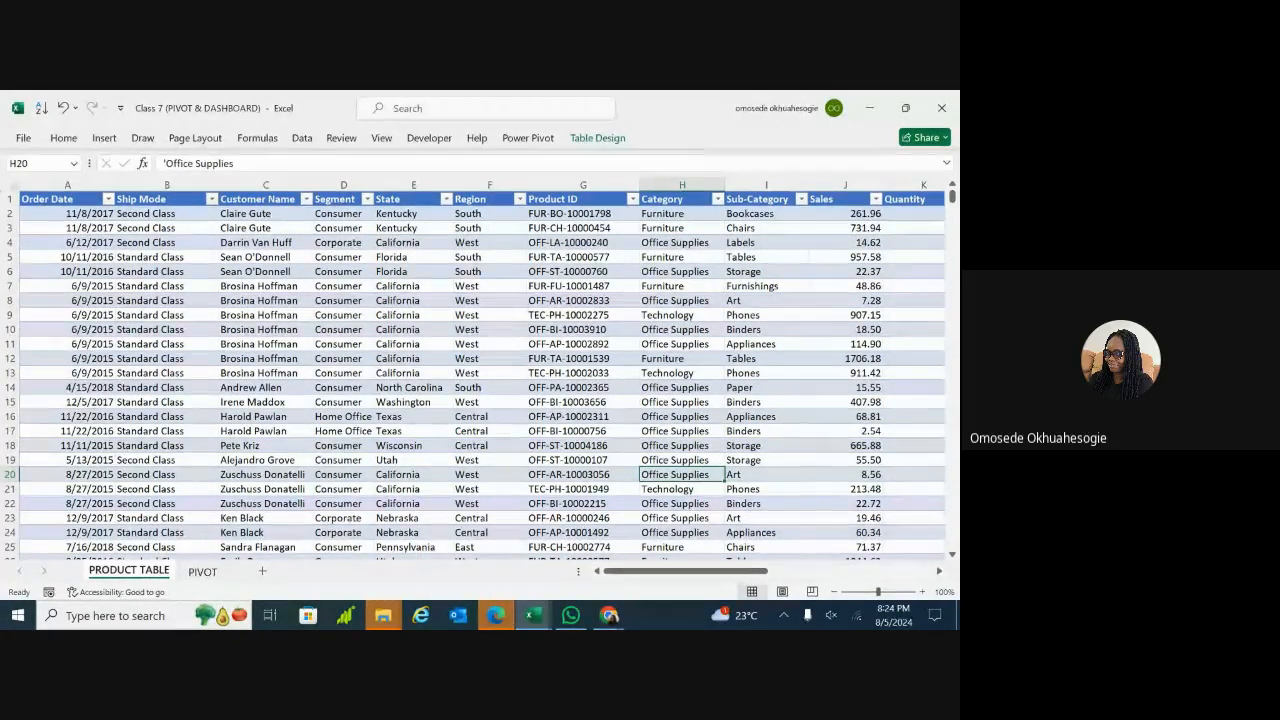
# Step: Enter the label "Total no product" in cell B6 of the PIVOT sheet
pyautogui.click(200, 572)
pyautogui.doubleClick(100, 272)
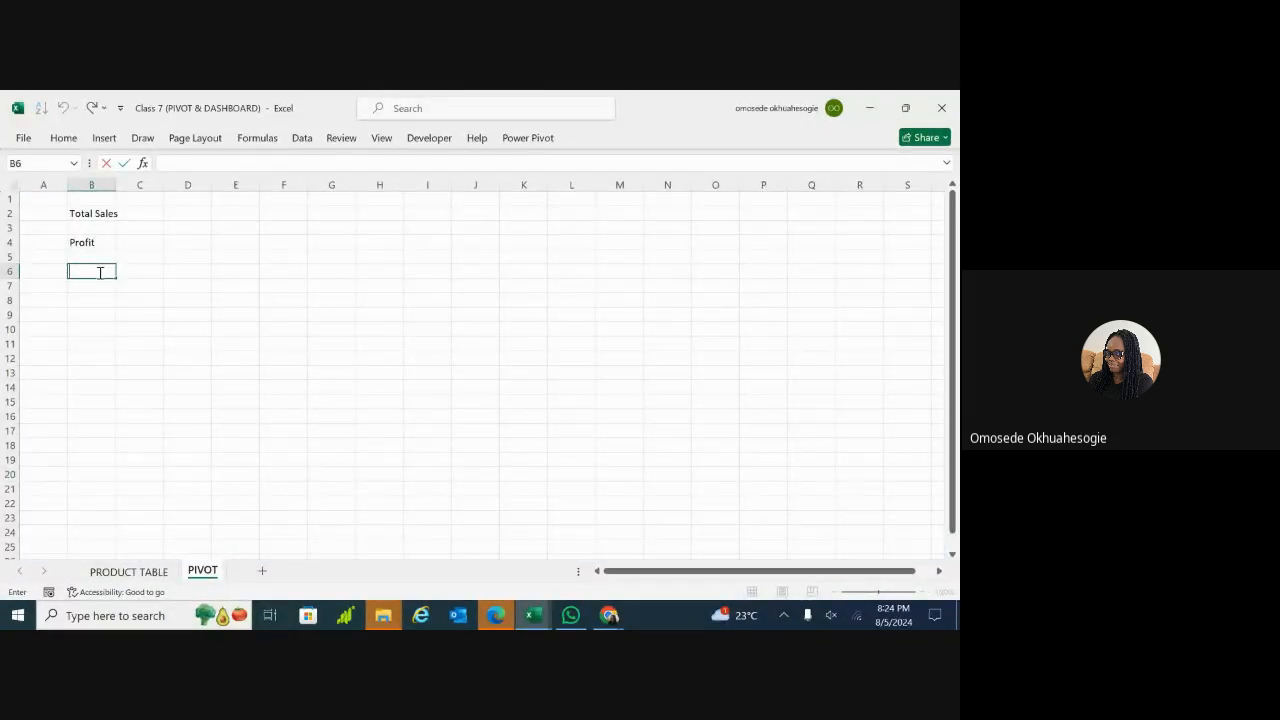
pyautogui.write('Total no product')
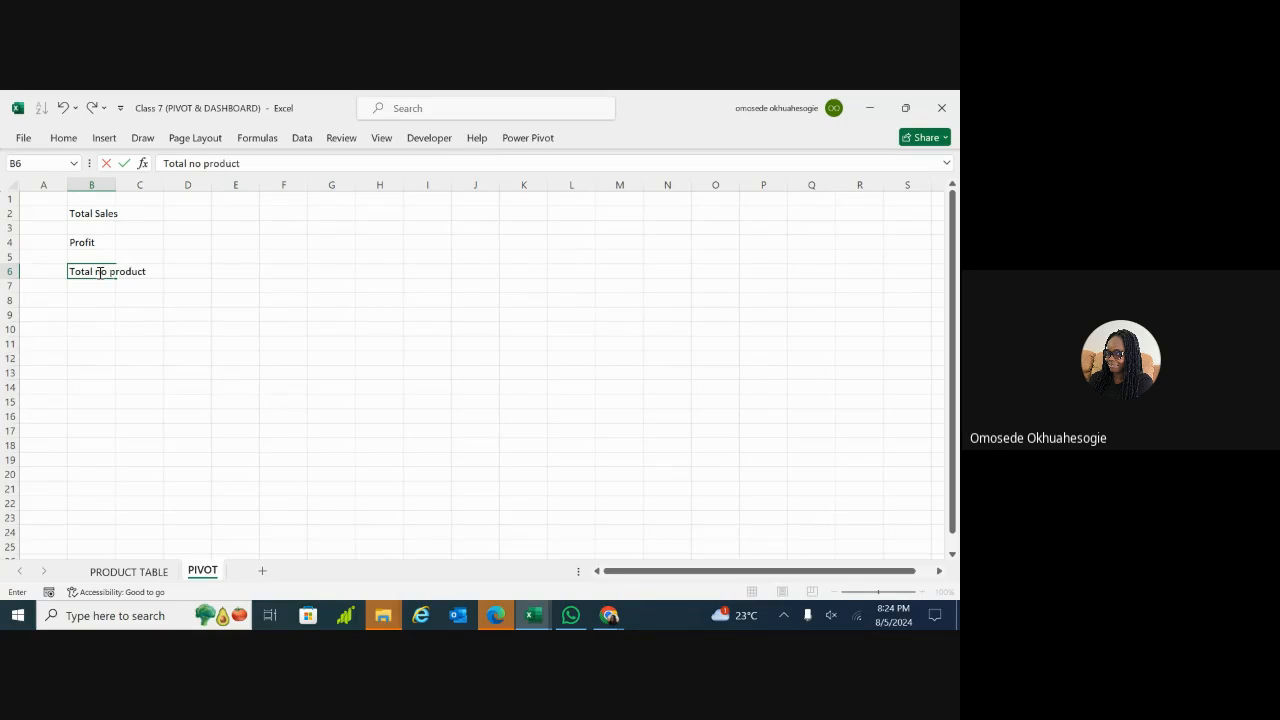
pyautogui.click(104, 137)
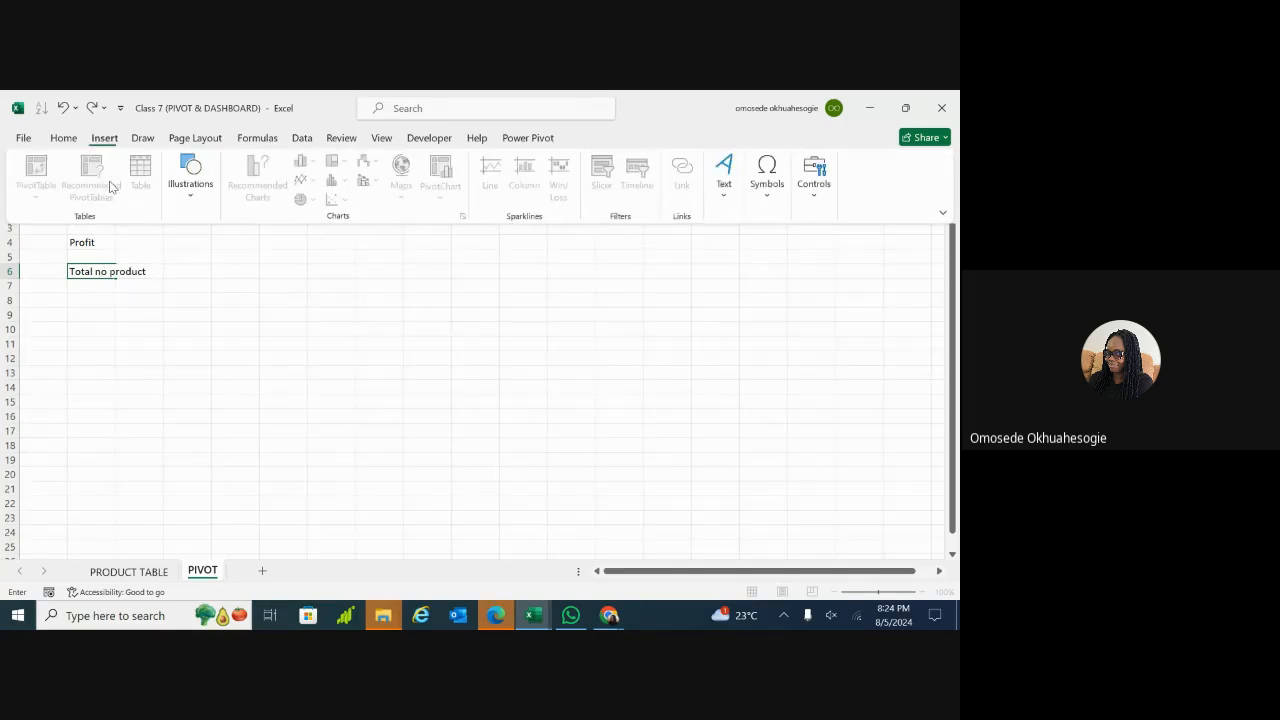
pyautogui.click(154, 264)
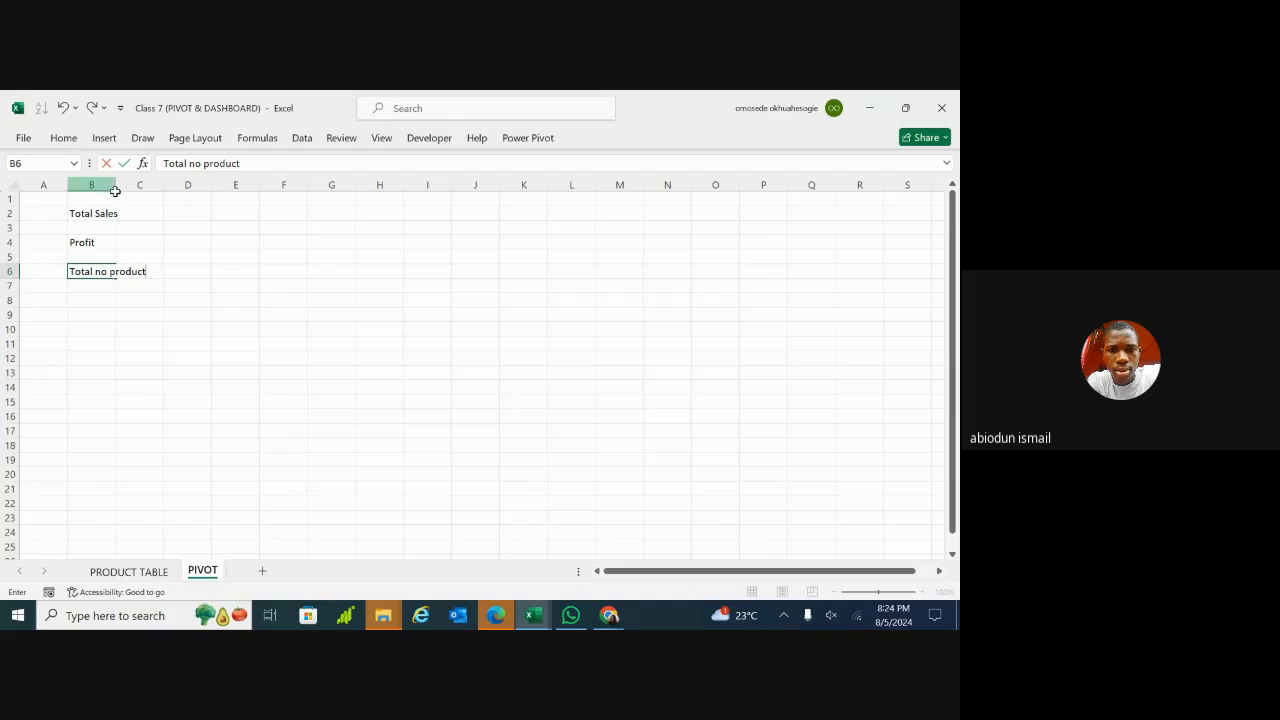
pyautogui.click(180, 271)
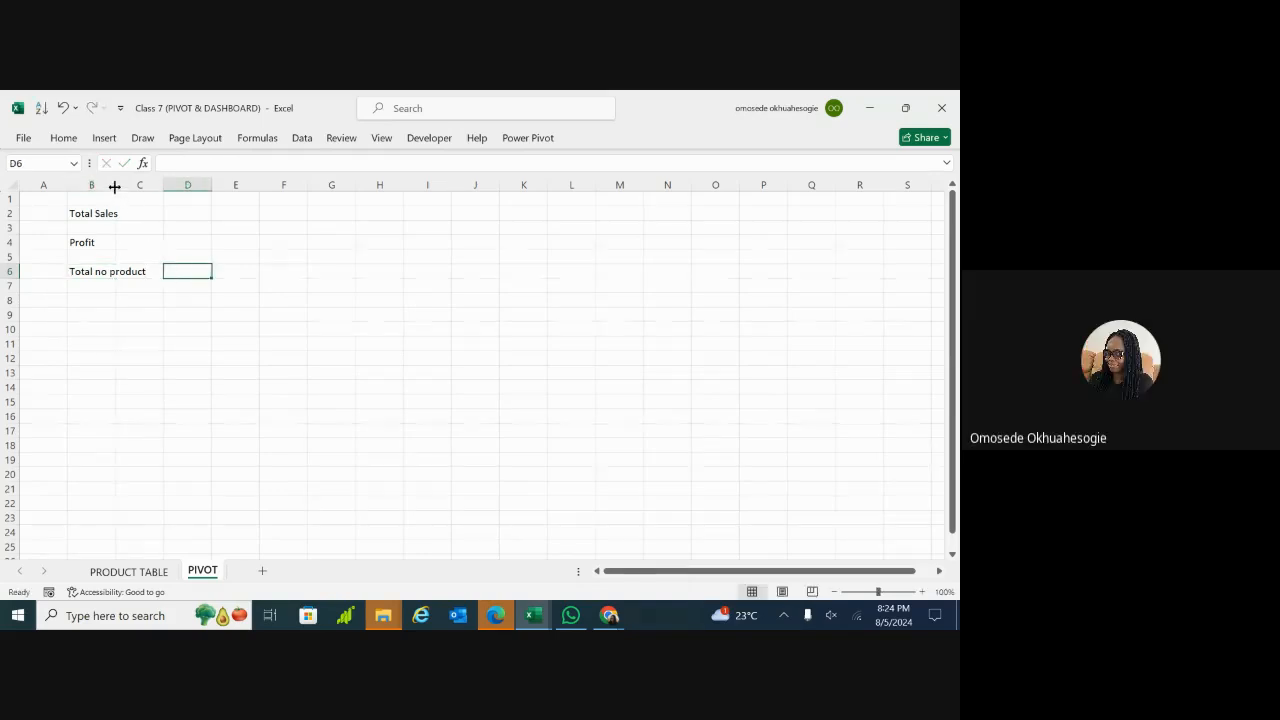
# Step: Widen column B of the PIVOT sheet to fit its labels, and select the Total Sales cell
pyautogui.moveTo(115, 186); pyautogui.dragTo(155, 202)
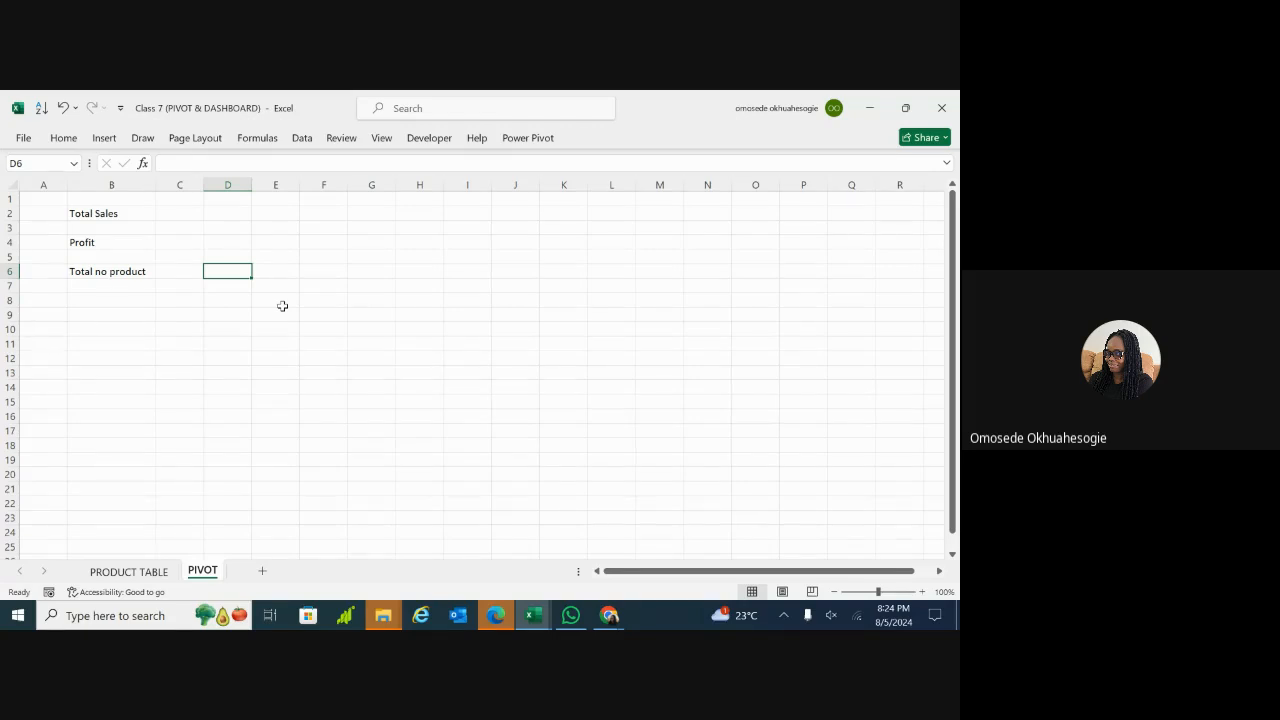
pyautogui.click(121, 216)
pyautogui.click(110, 243)
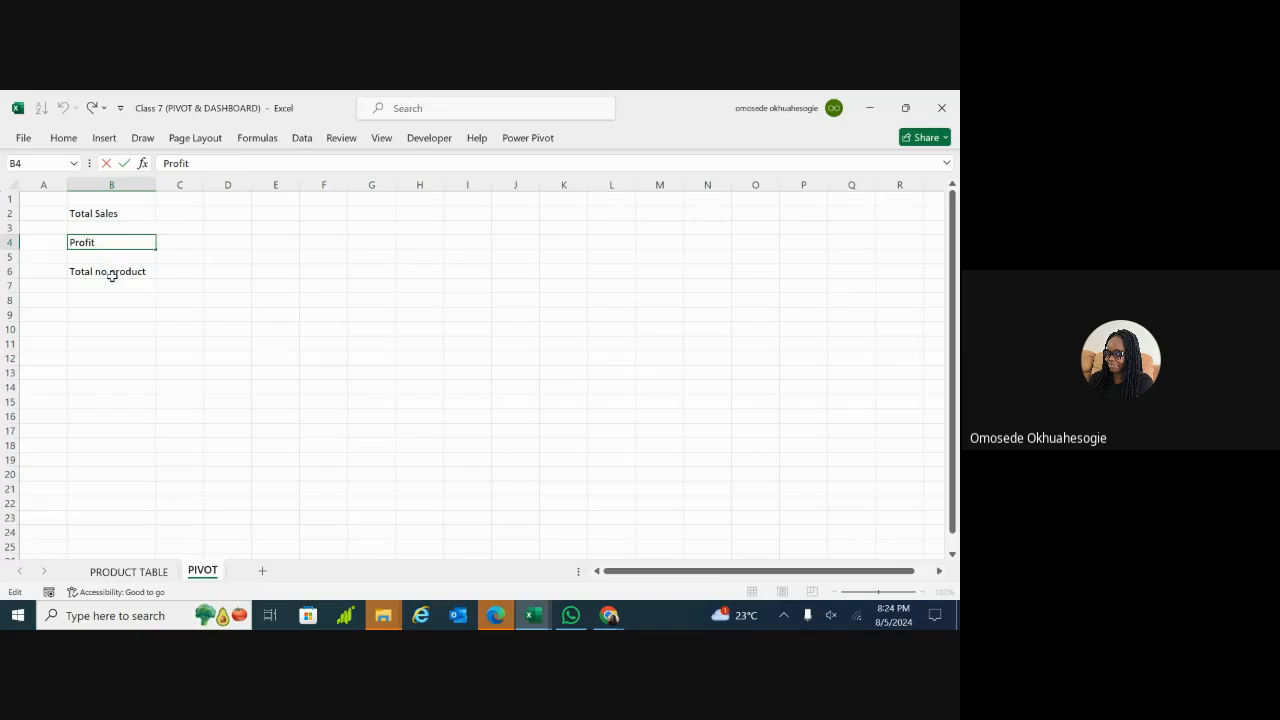
pyautogui.click(112, 276)
pyautogui.click(102, 214)
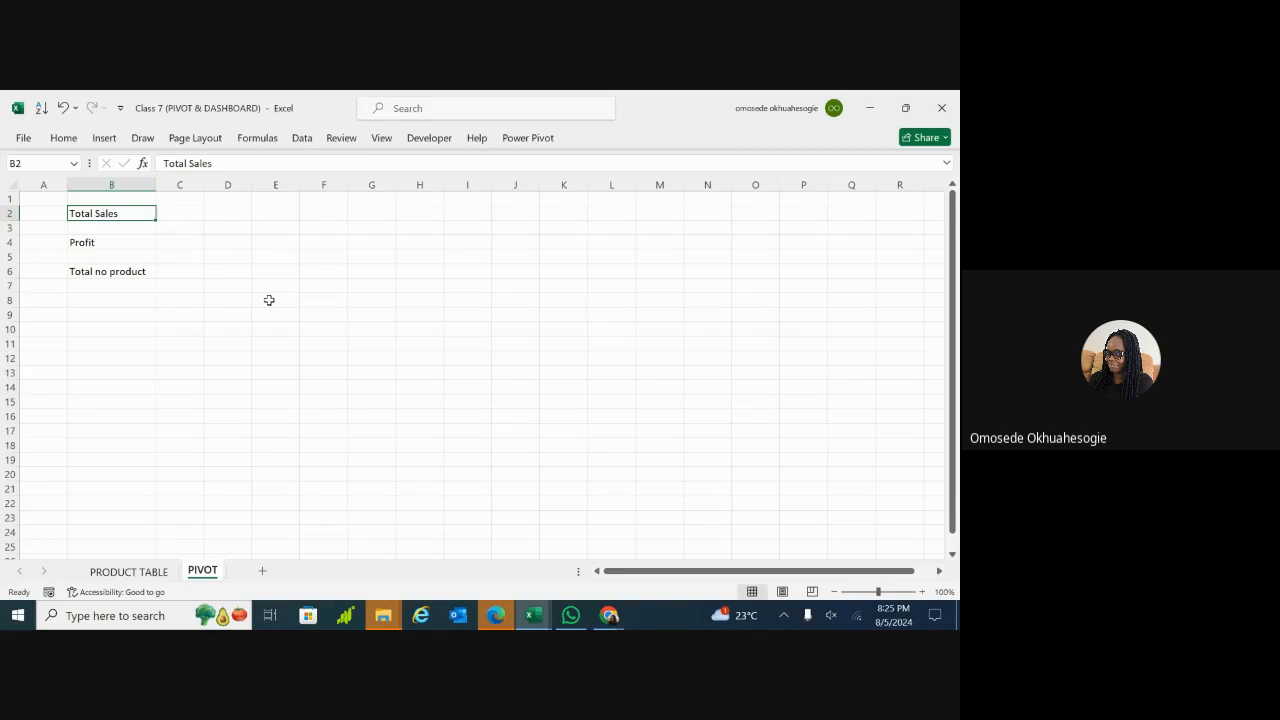
pyautogui.click(285, 300)
pyautogui.click(219, 238)
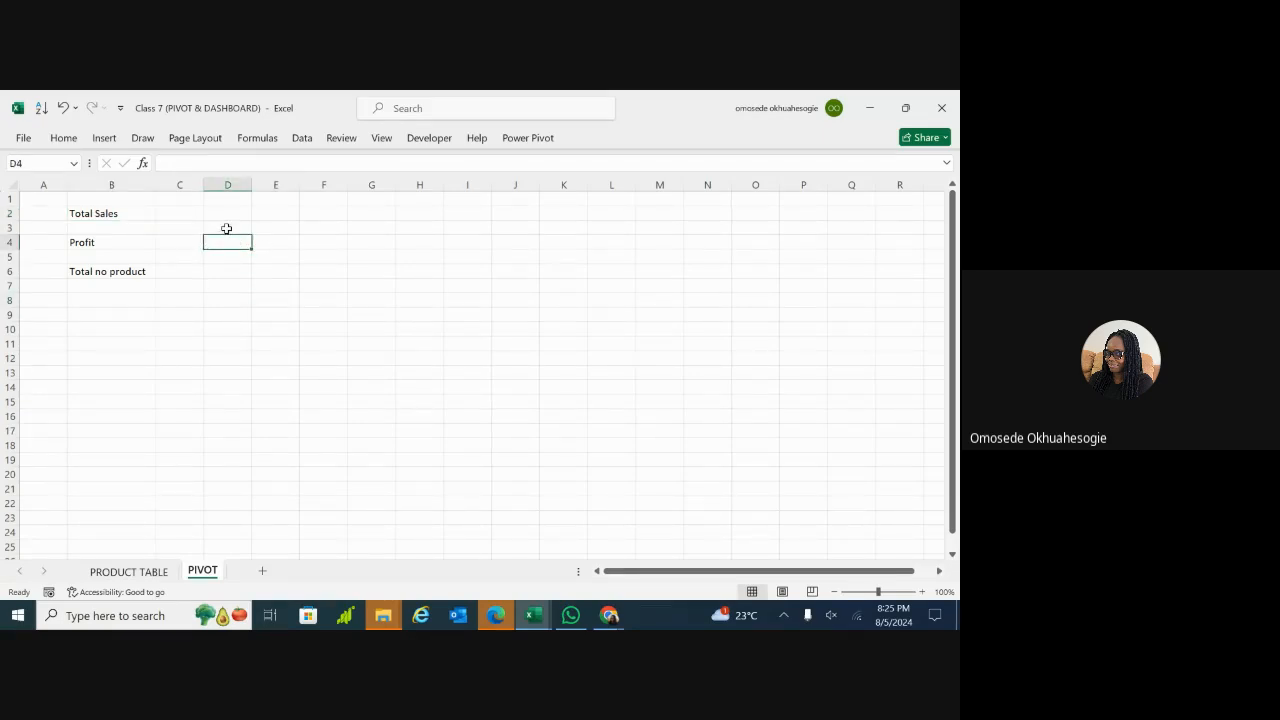
pyautogui.click(259, 231)
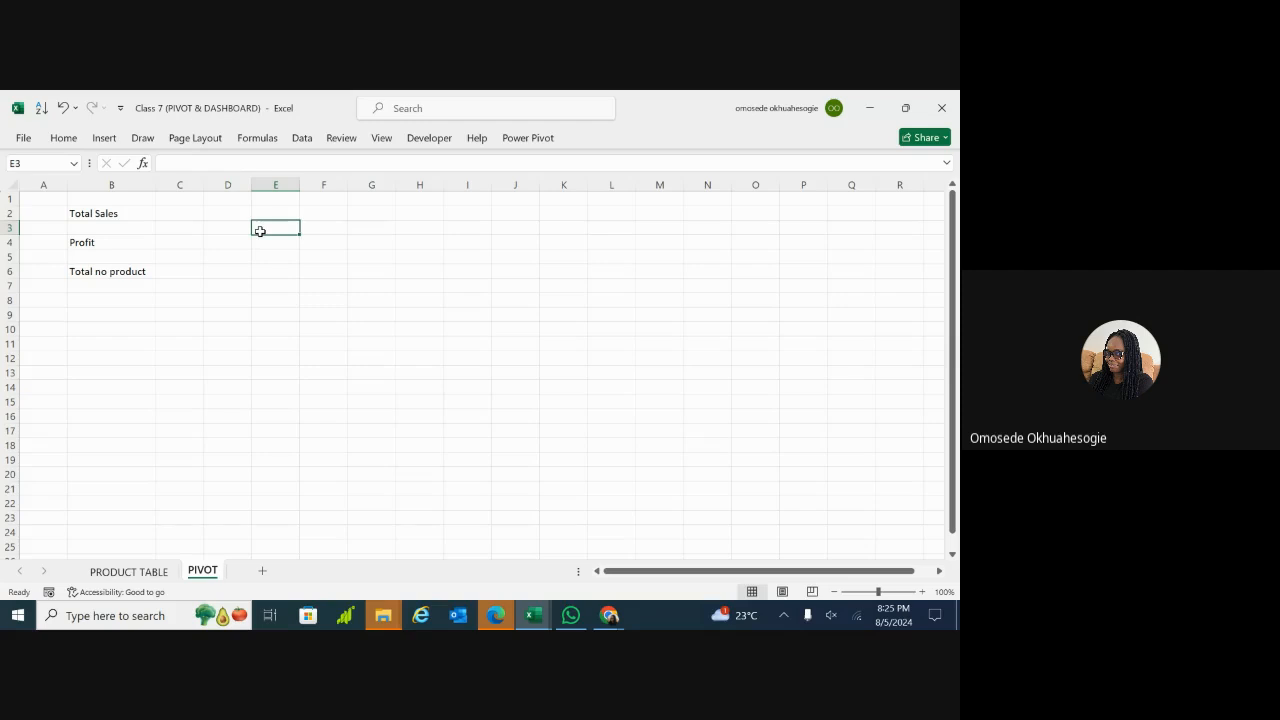
pyautogui.click(104, 213)
pyautogui.click(106, 244)
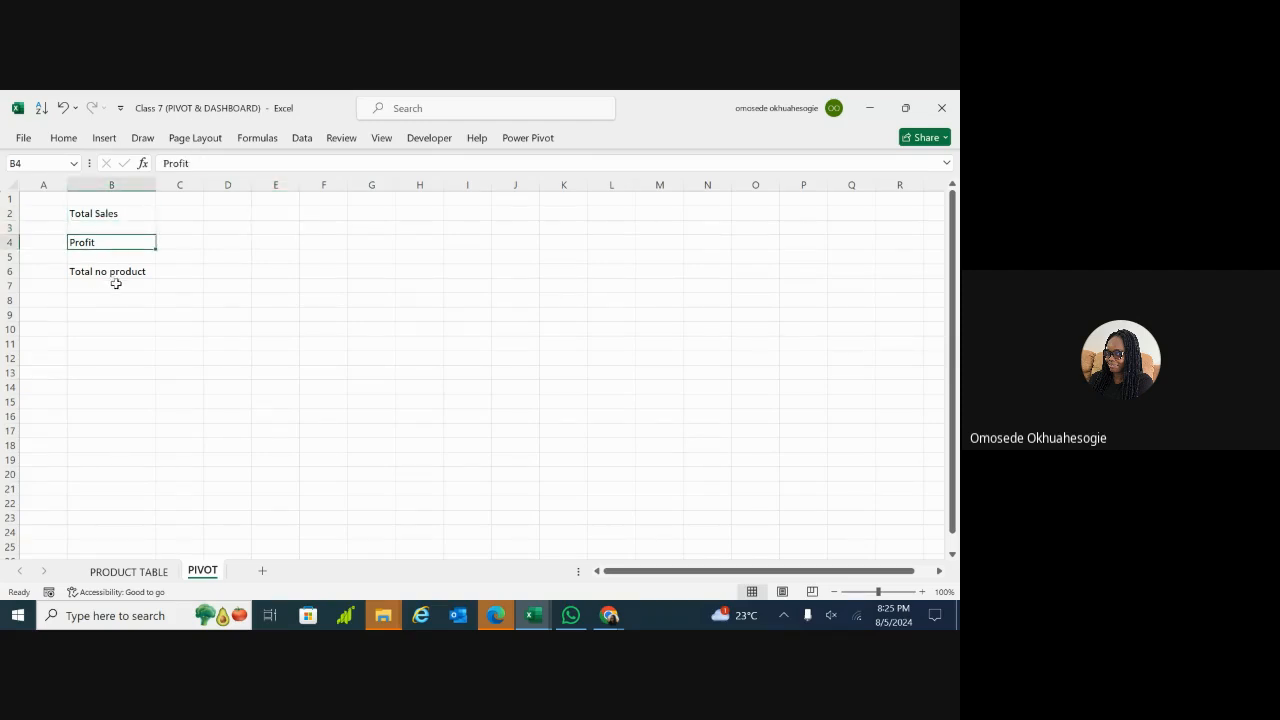
pyautogui.click(114, 274)
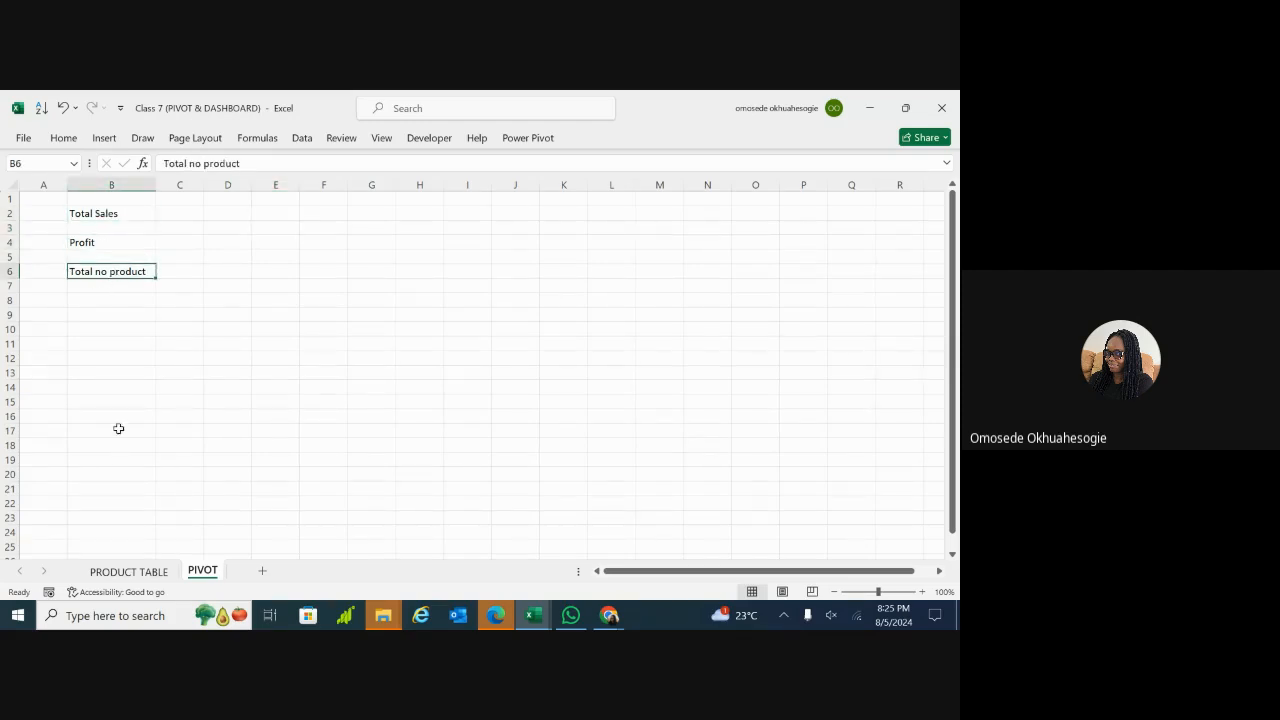
# Step: Check the name of the data table on the PRODUCT TABLE sheet and return to the PIVOT sheet
pyautogui.click(128, 573)
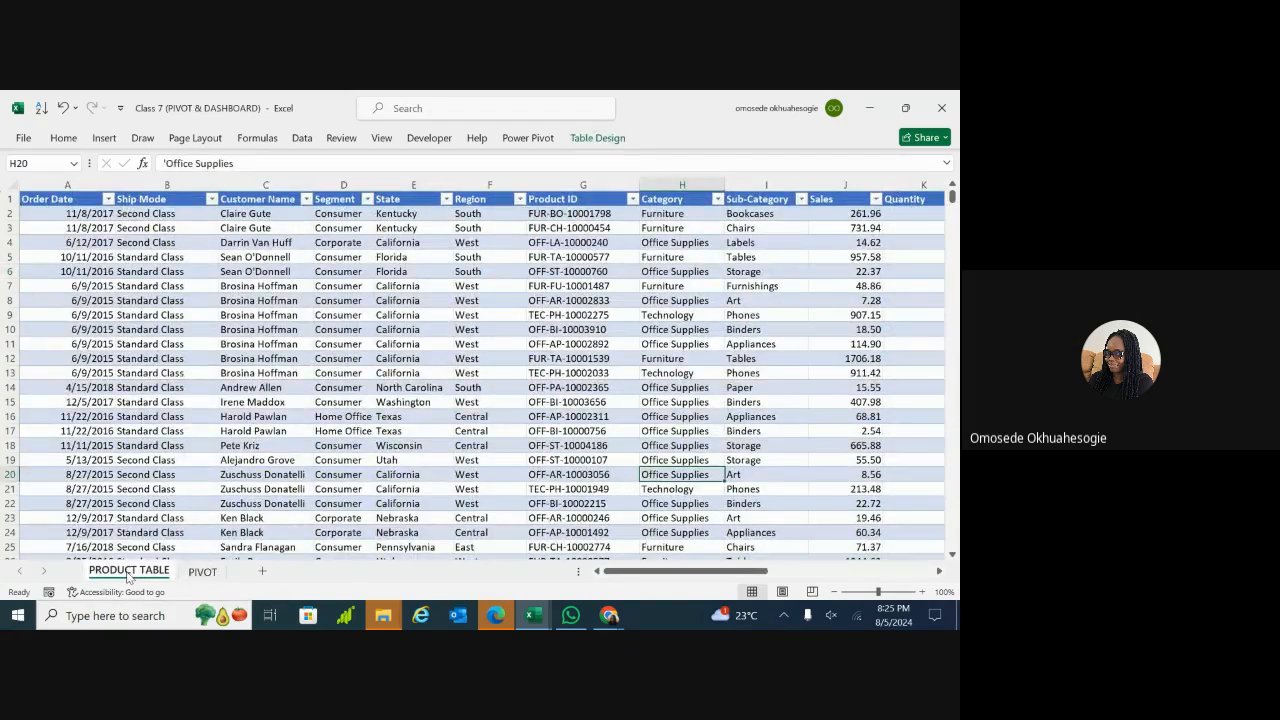
pyautogui.click(180, 241)
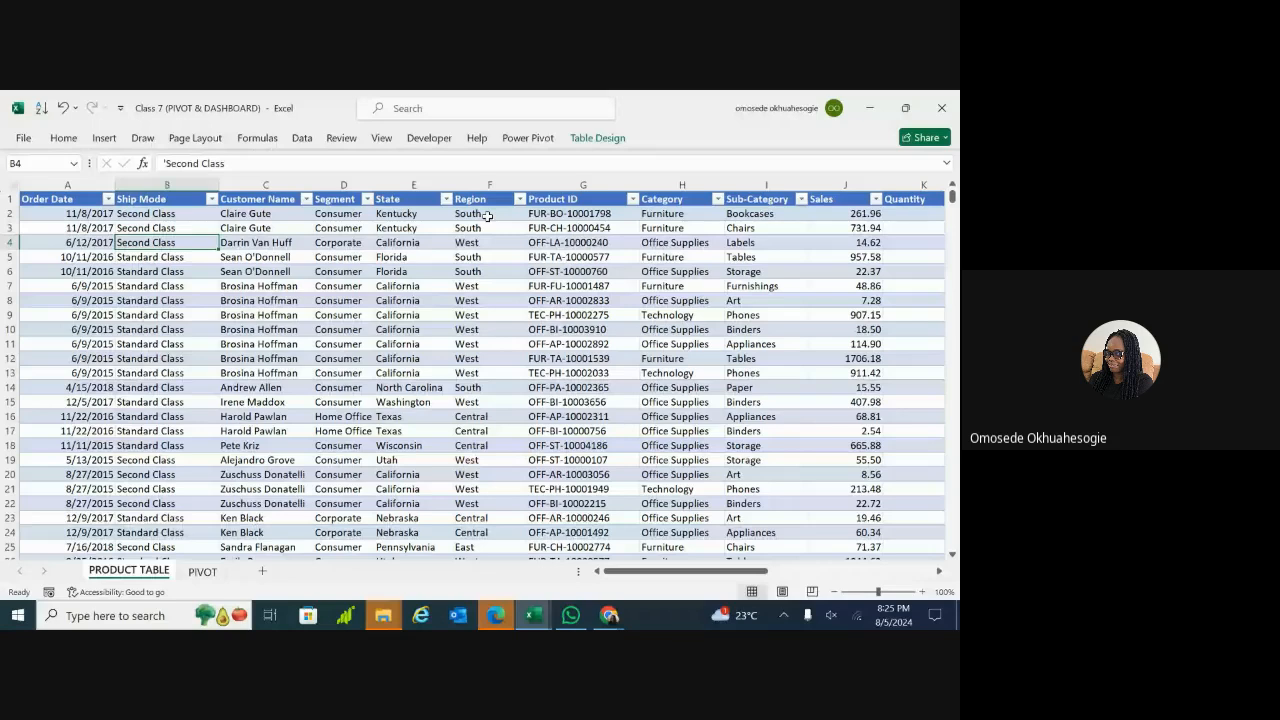
pyautogui.click(598, 139)
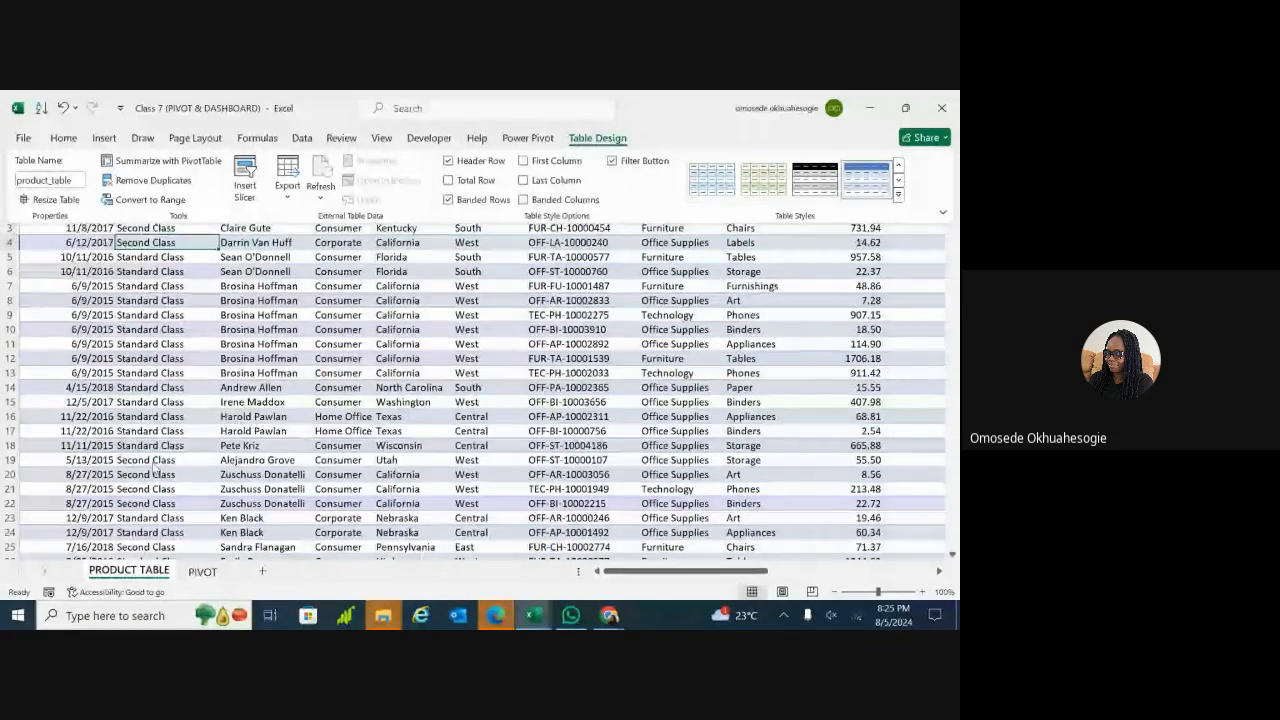
pyautogui.click(199, 572)
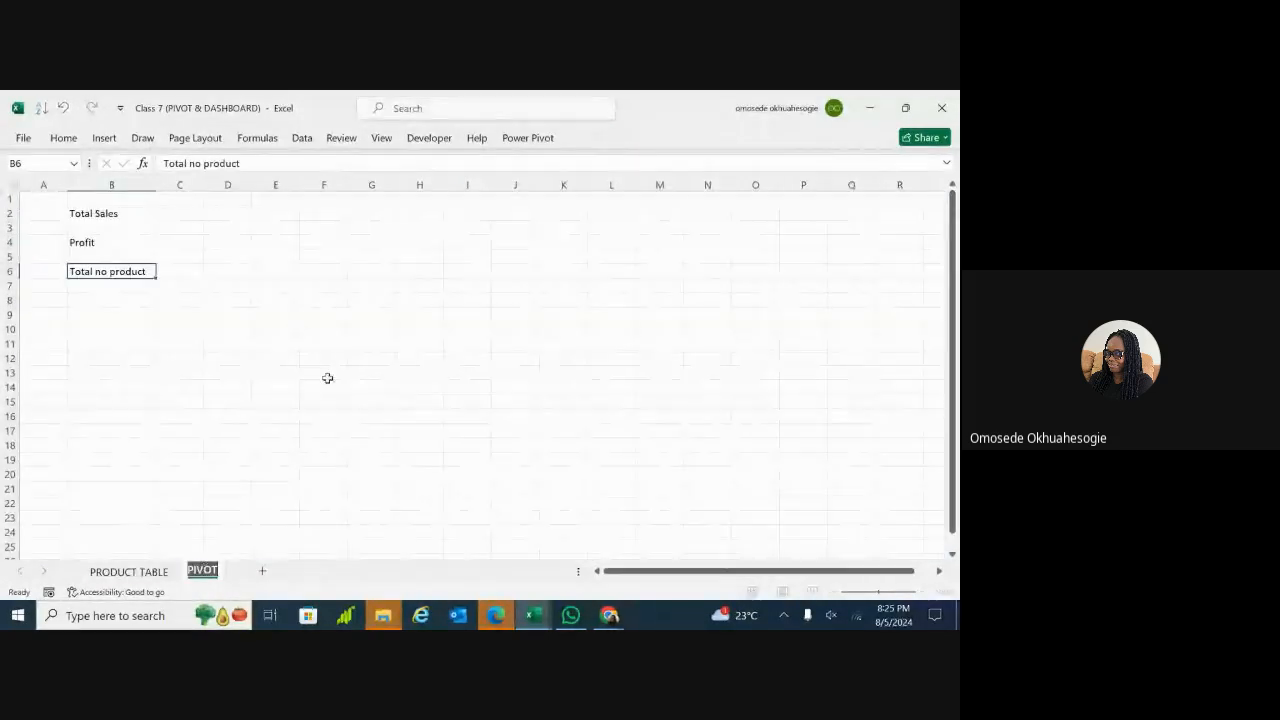
# Step: Insert a PivotTable from the range product_table at cell E3 of the existing PIVOT worksheet
pyautogui.click(283, 225)
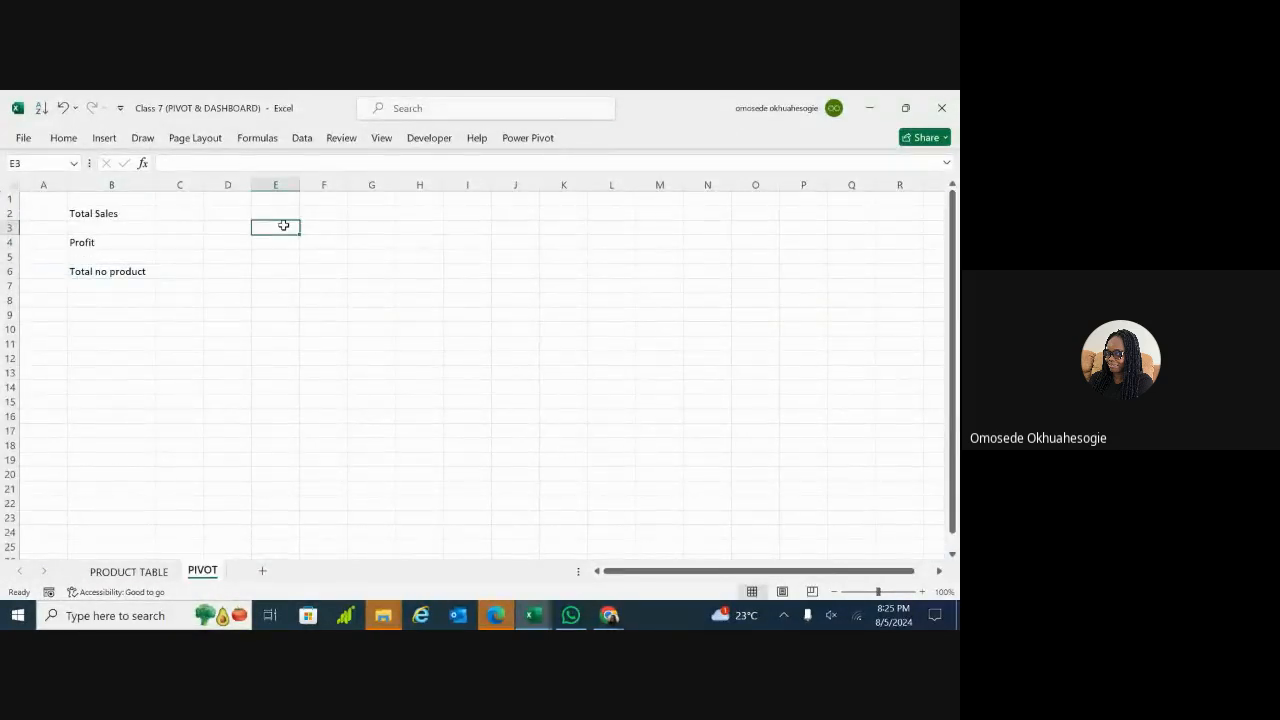
pyautogui.click(946, 163)
pyautogui.click(946, 163)
pyautogui.click(105, 140)
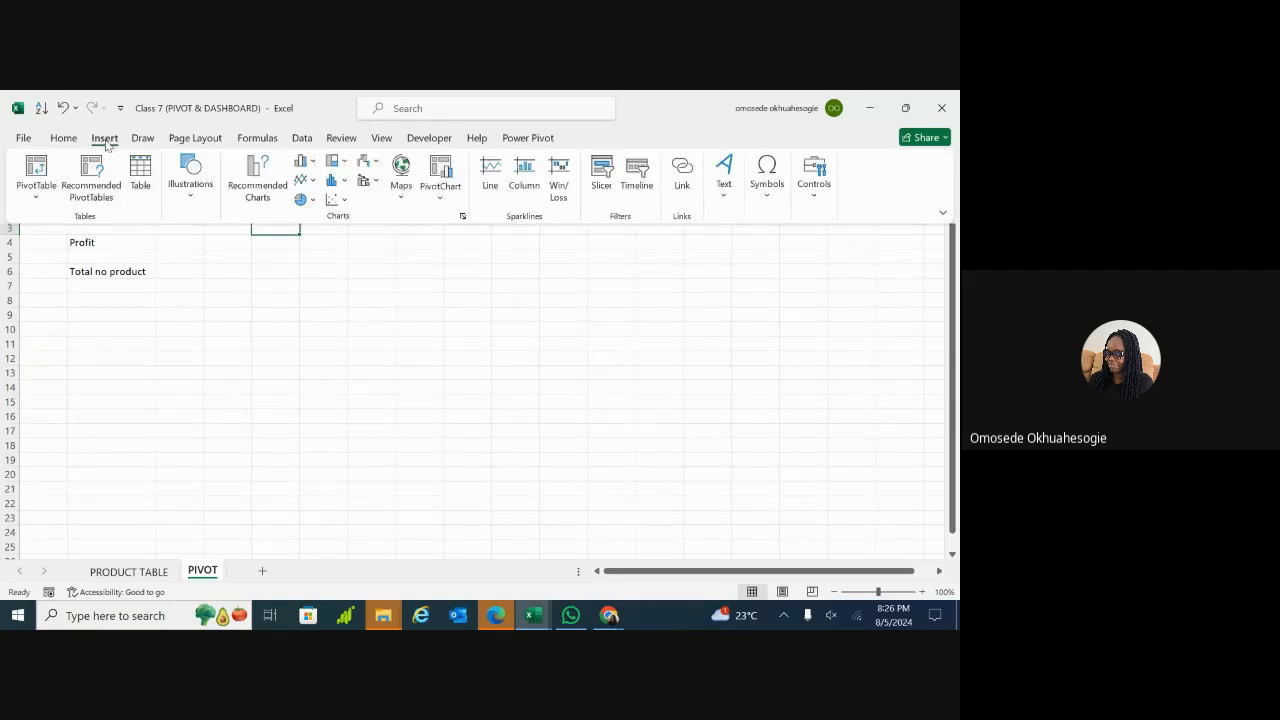
pyautogui.click(38, 201)
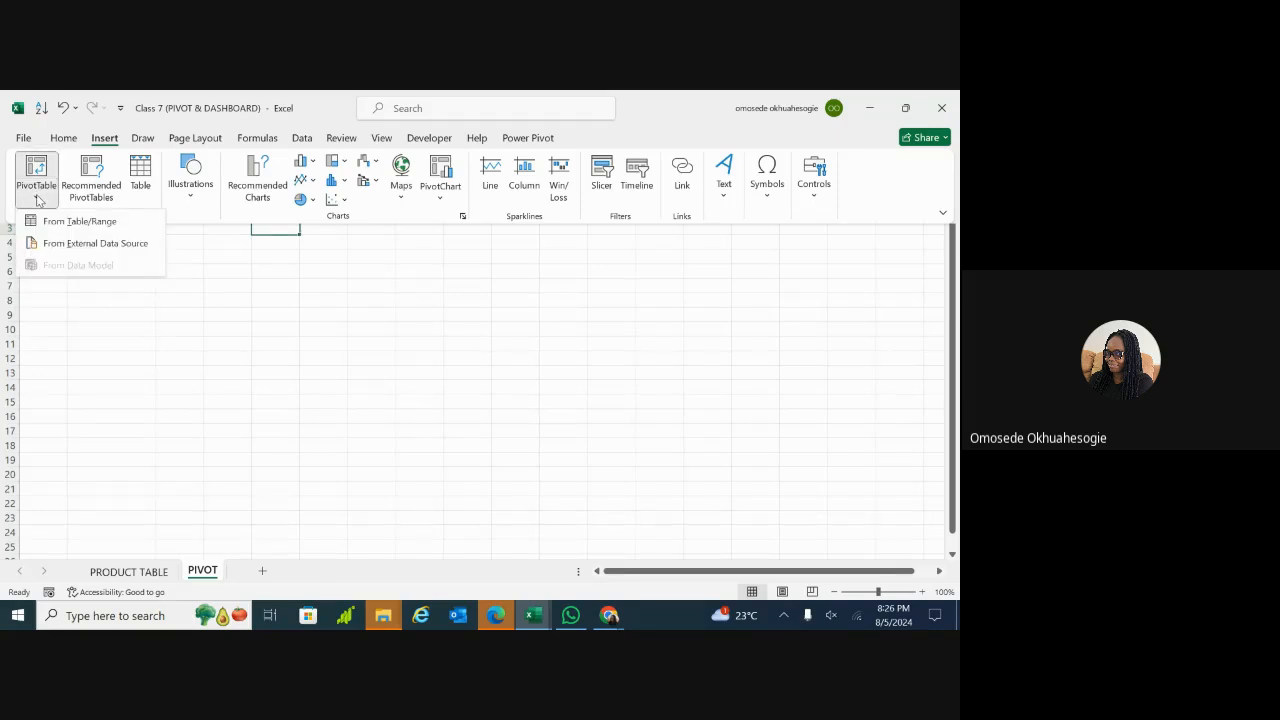
pyautogui.click(52, 221)
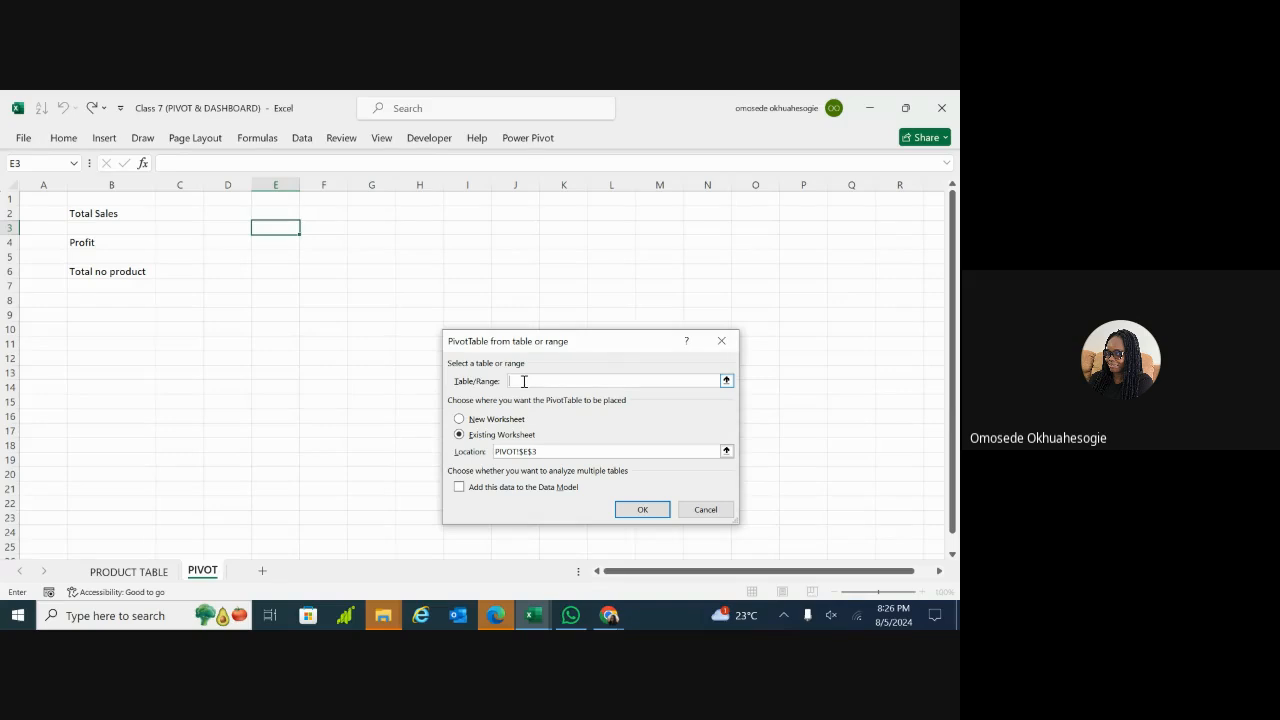
pyautogui.write('product_table')
pyautogui.click(465, 439)
pyautogui.click(460, 420)
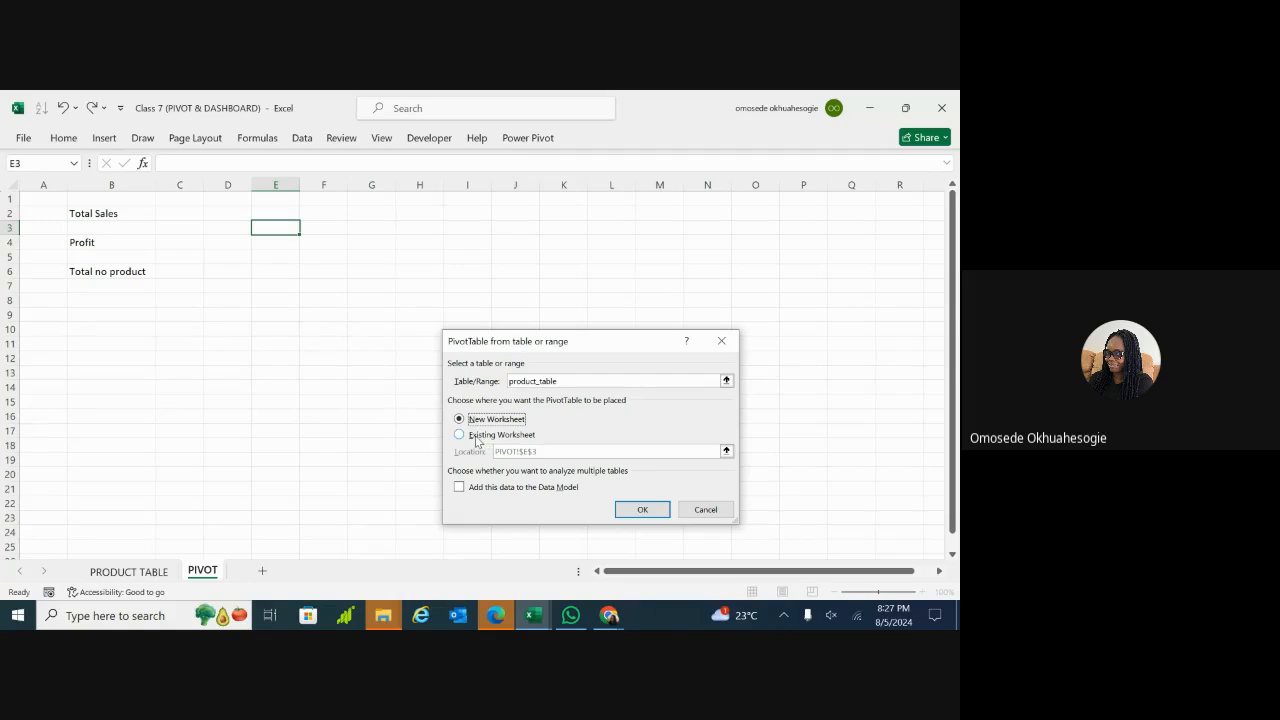
pyautogui.click(462, 436)
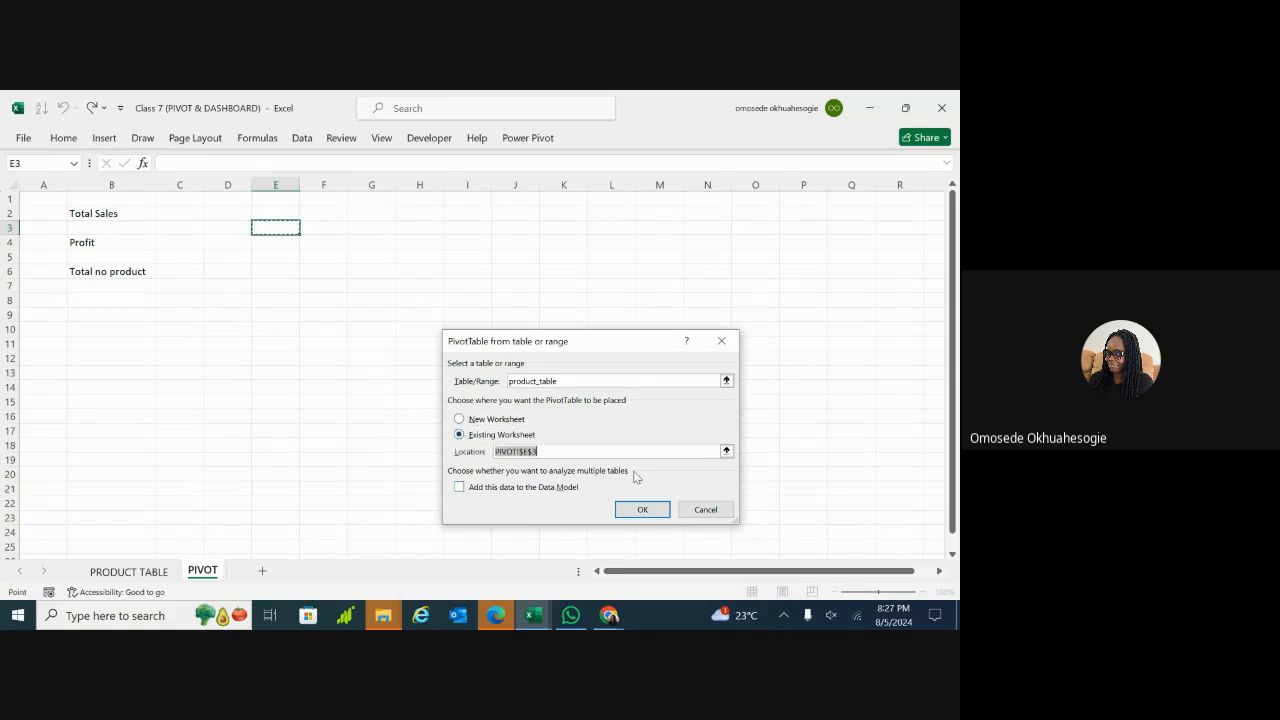
pyautogui.click(626, 510)
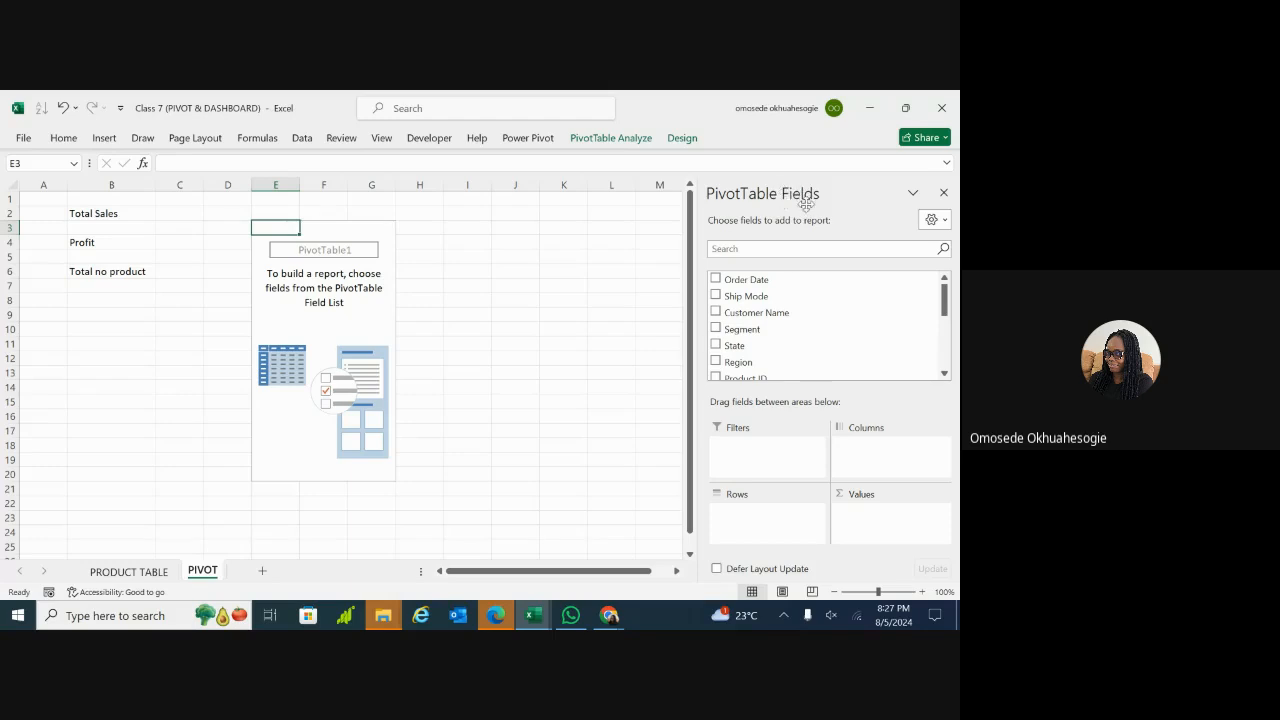
# Step: Hide the PivotTable field list and show it again
pyautogui.click(611, 138)
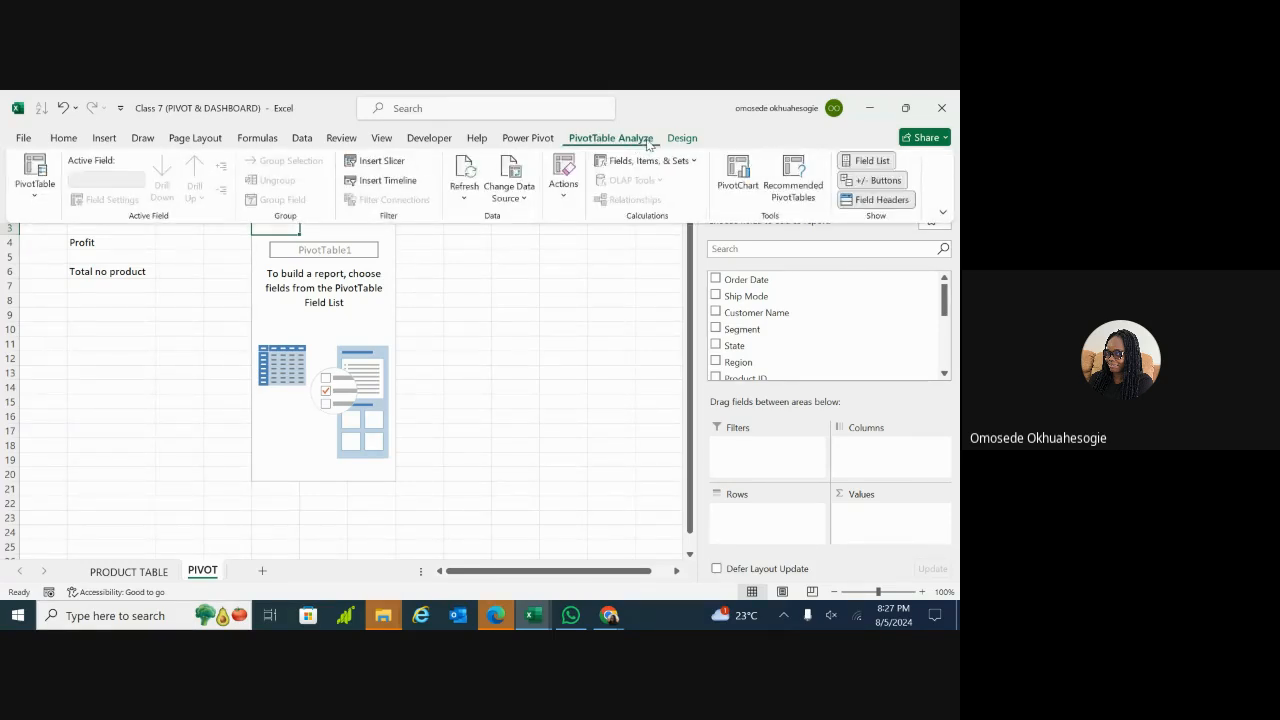
pyautogui.click(646, 140)
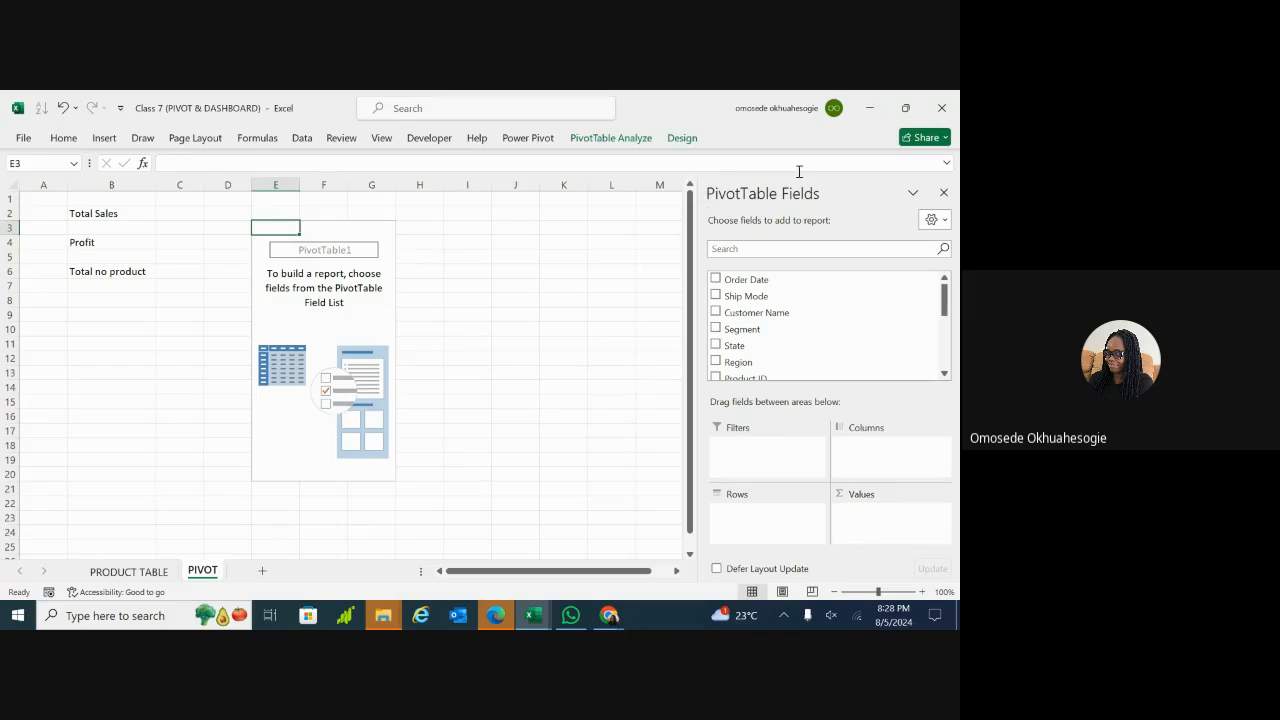
pyautogui.click(631, 140)
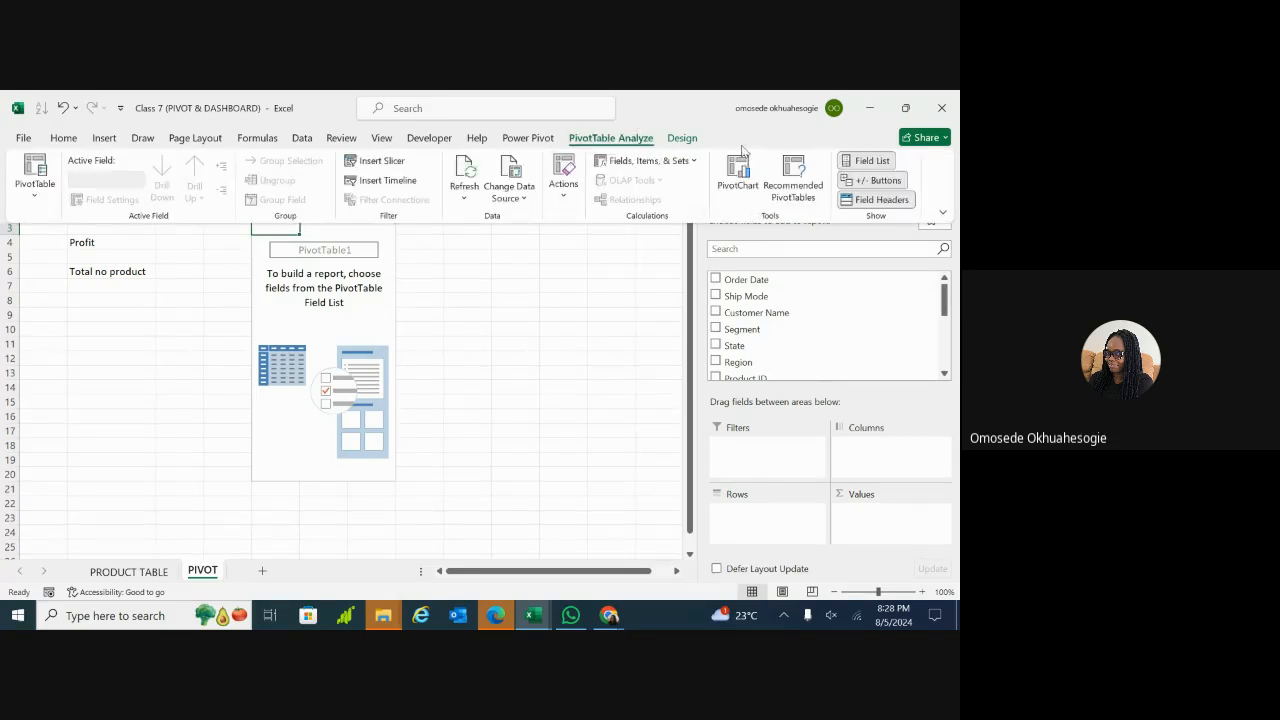
pyautogui.click(866, 161)
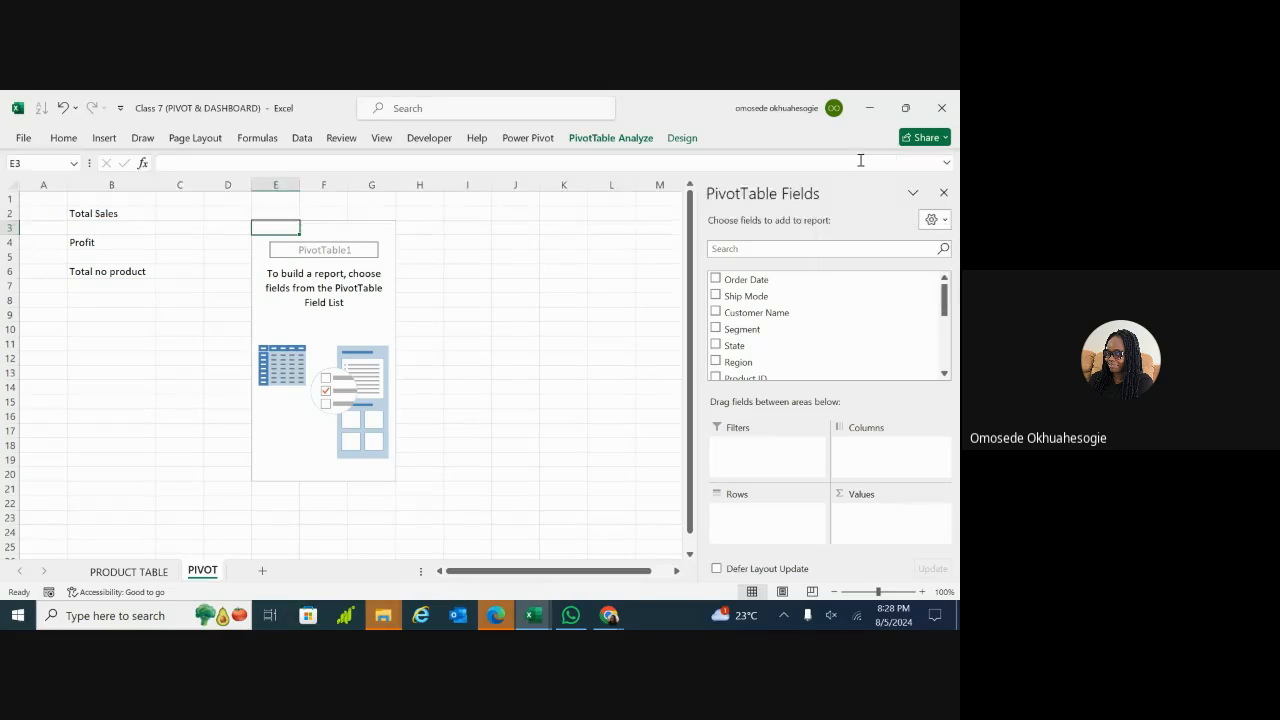
pyautogui.click(628, 142)
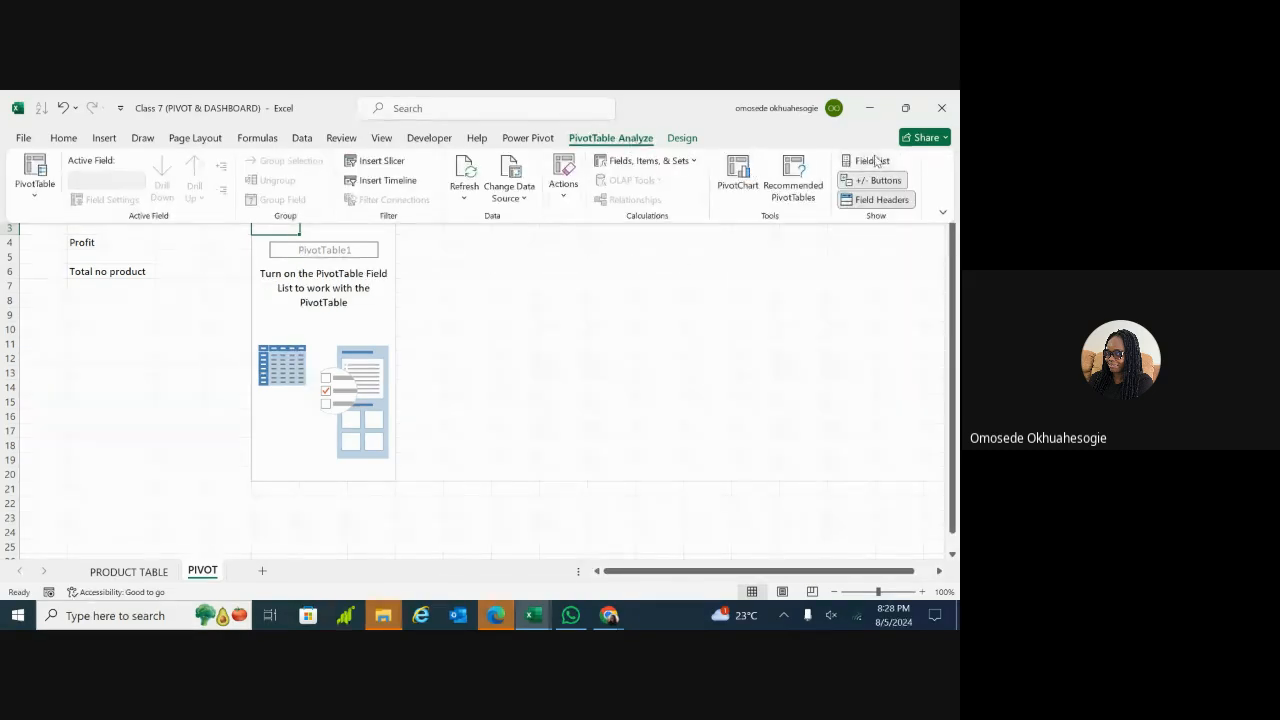
pyautogui.click(872, 163)
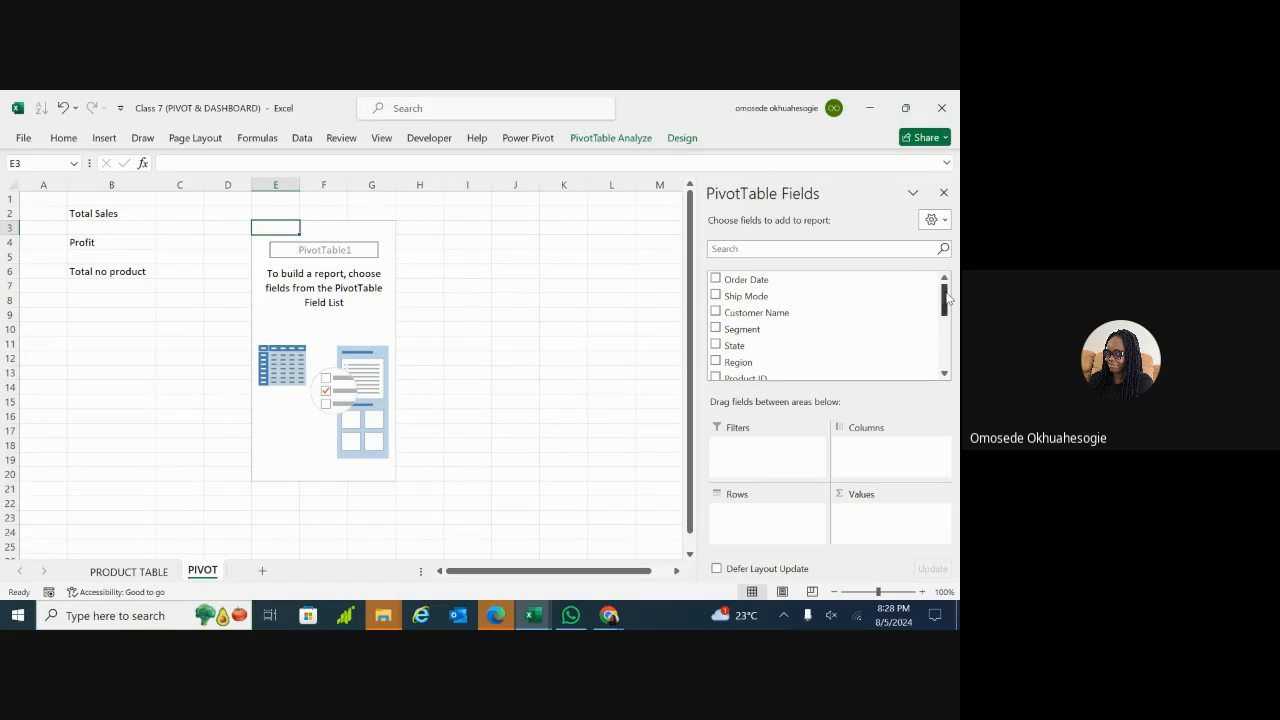
# Step: Add the Total Sales field to the values of the pivot table at E3
pyautogui.scroll(-1, 948, 296)
pyautogui.scroll(1, 948, 292)
pyautogui.scroll(-2, 944, 307)
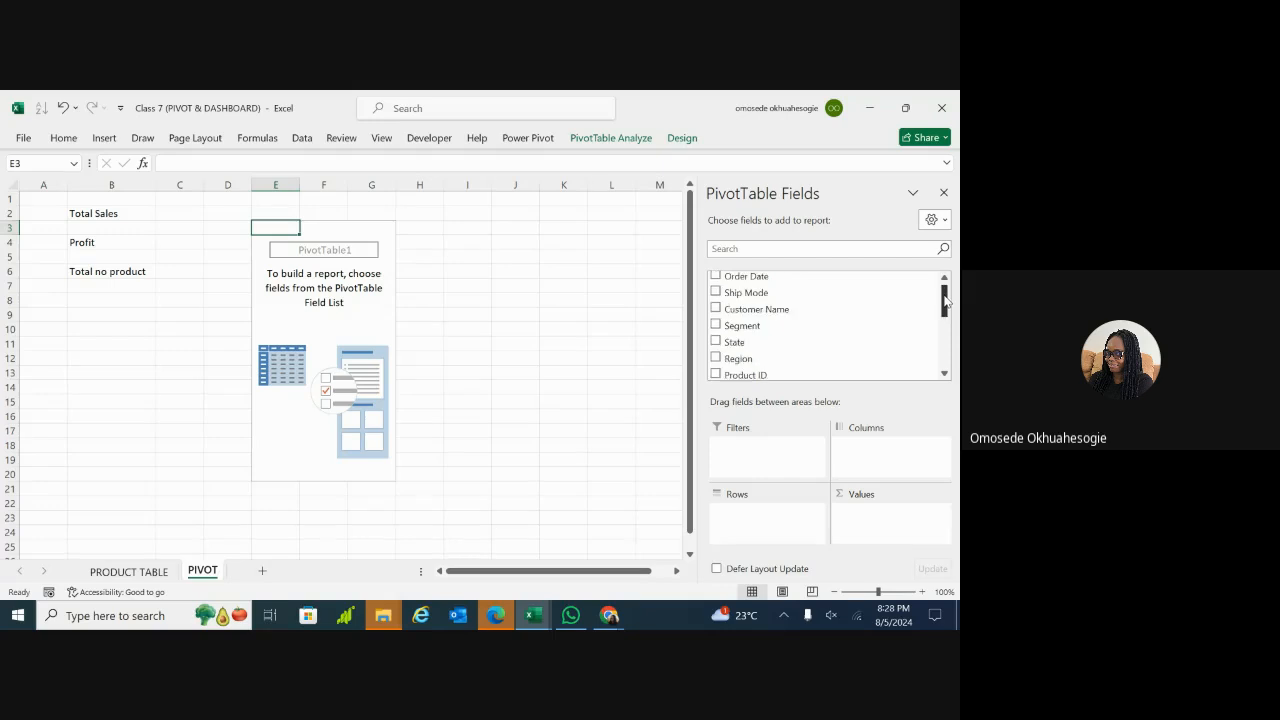
pyautogui.moveTo(944, 307); pyautogui.dragTo(946, 350)
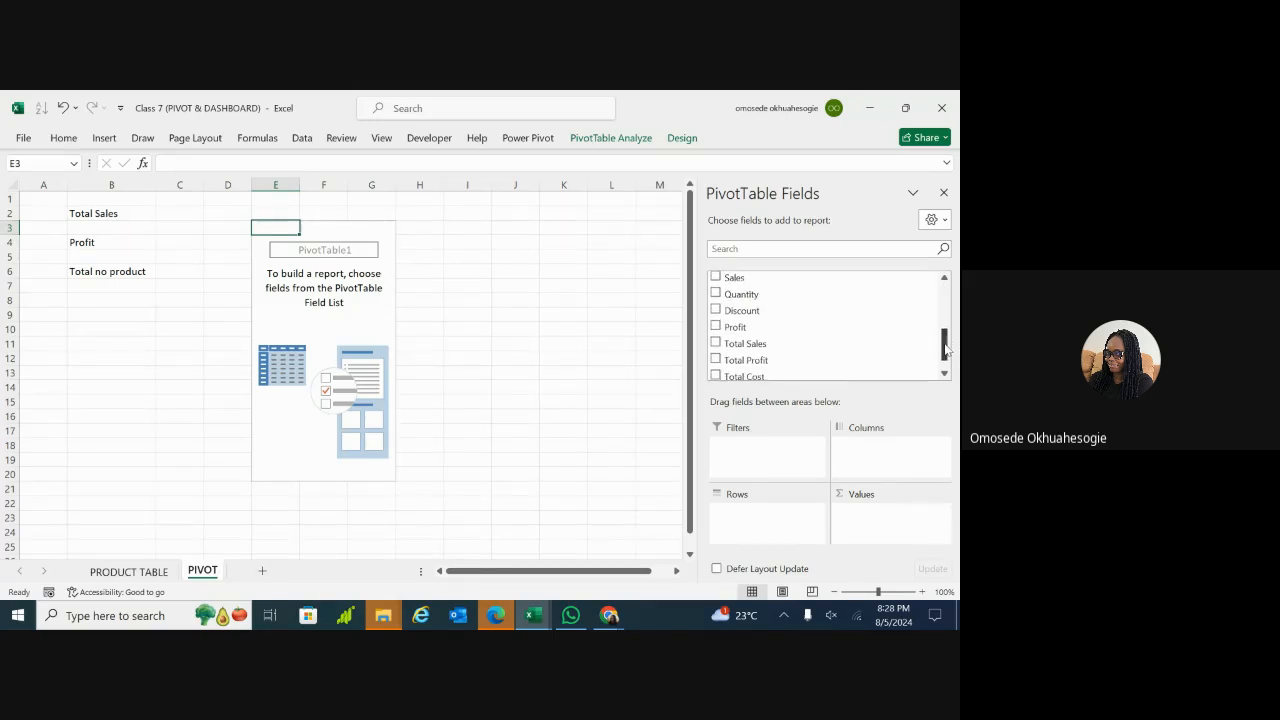
pyautogui.click(716, 344)
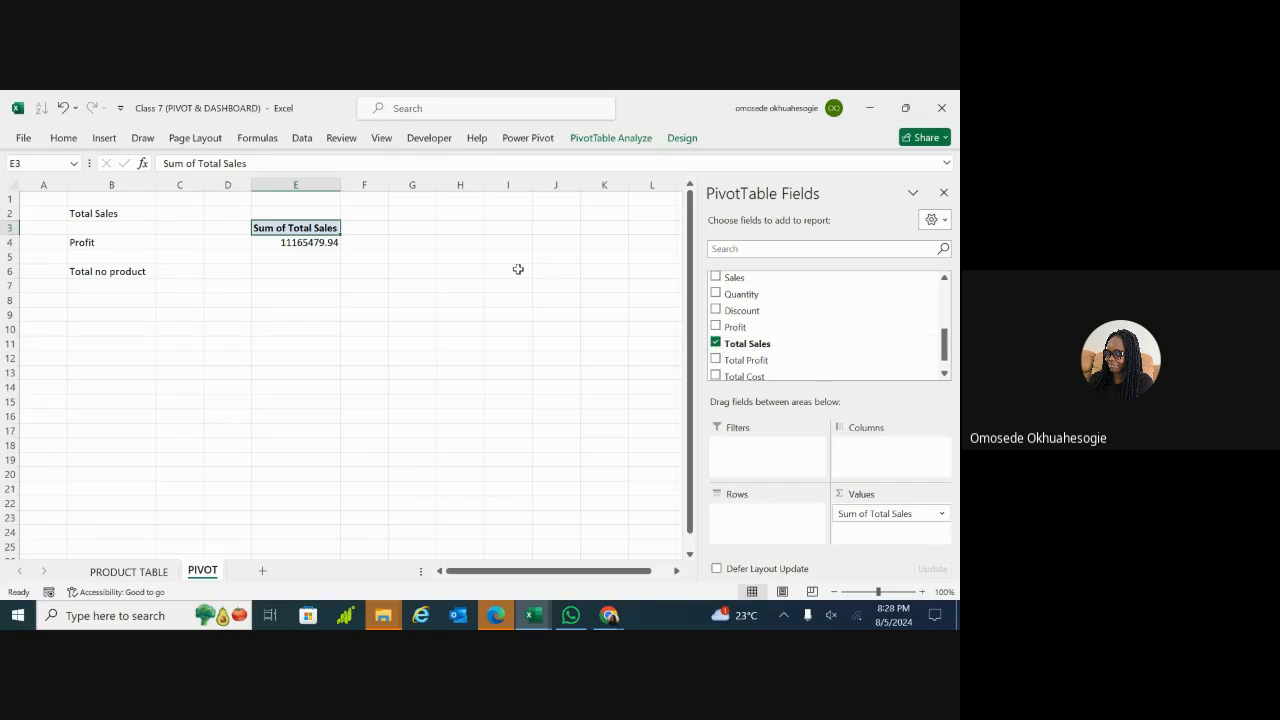
pyautogui.doubleClick(303, 229)
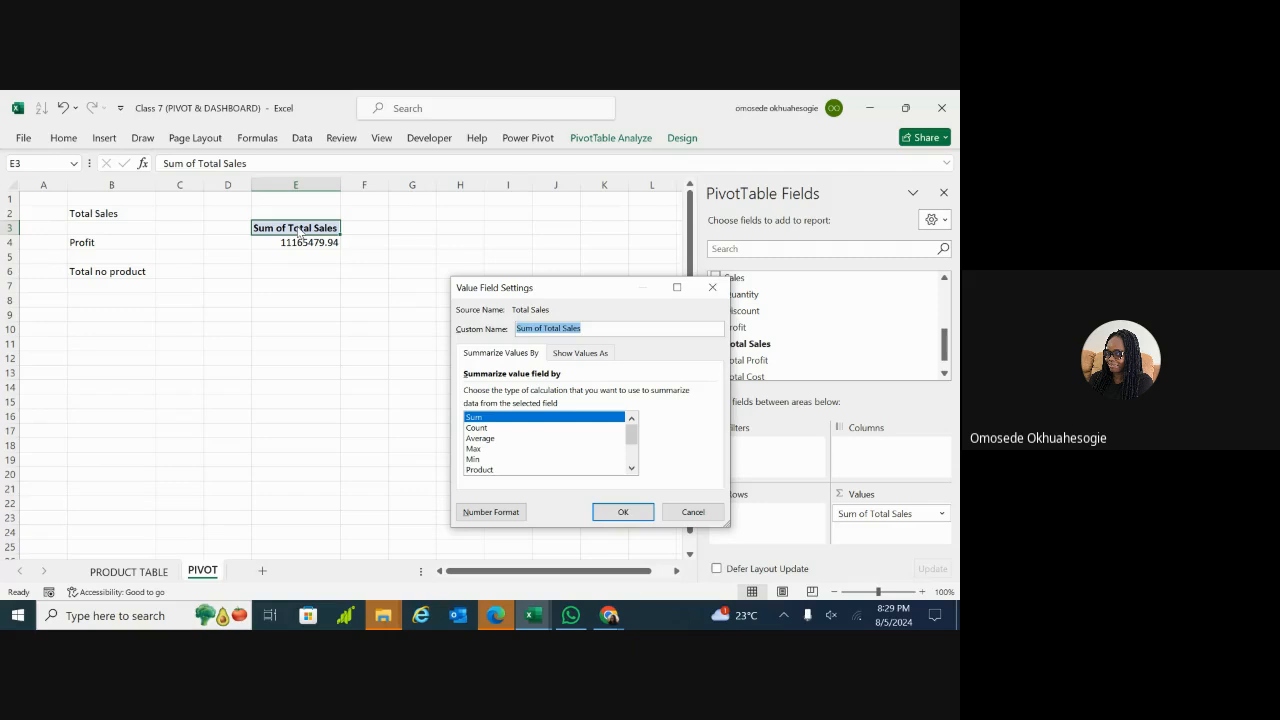
pyautogui.click(693, 512)
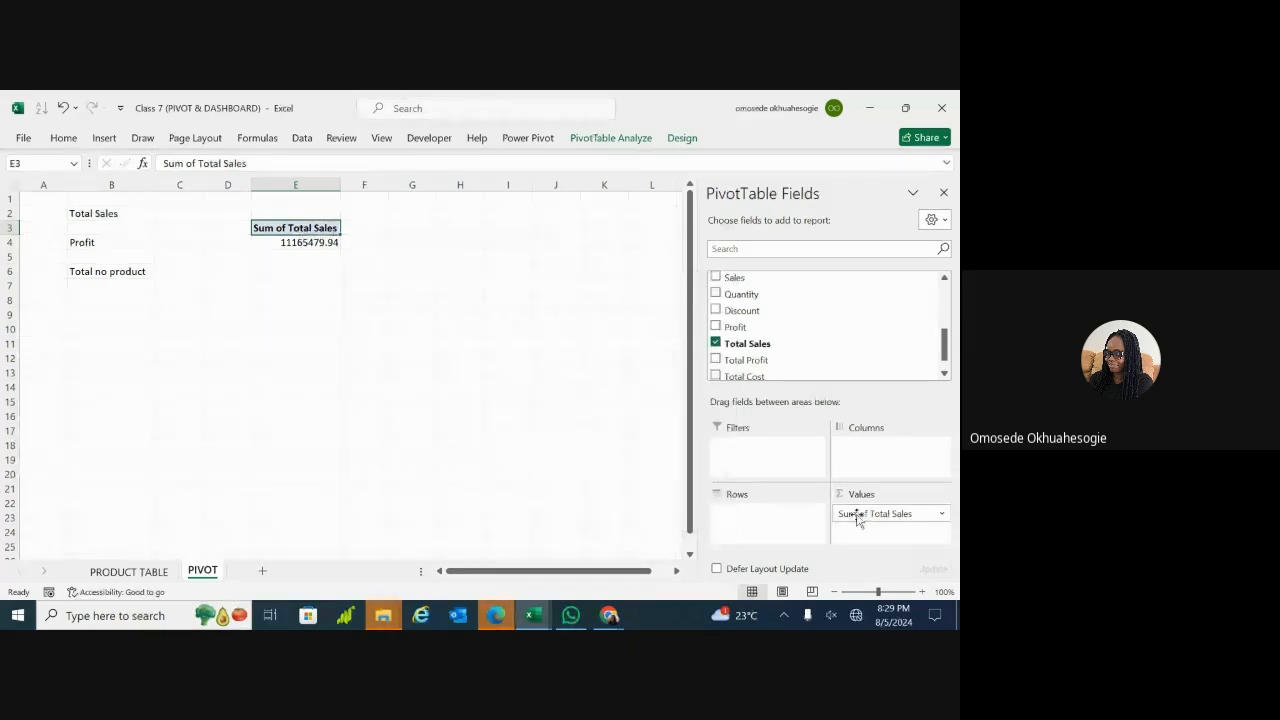
# Step: Place the Category field in the pivot table's columns to break down Total Sales by category
pyautogui.click(716, 360)
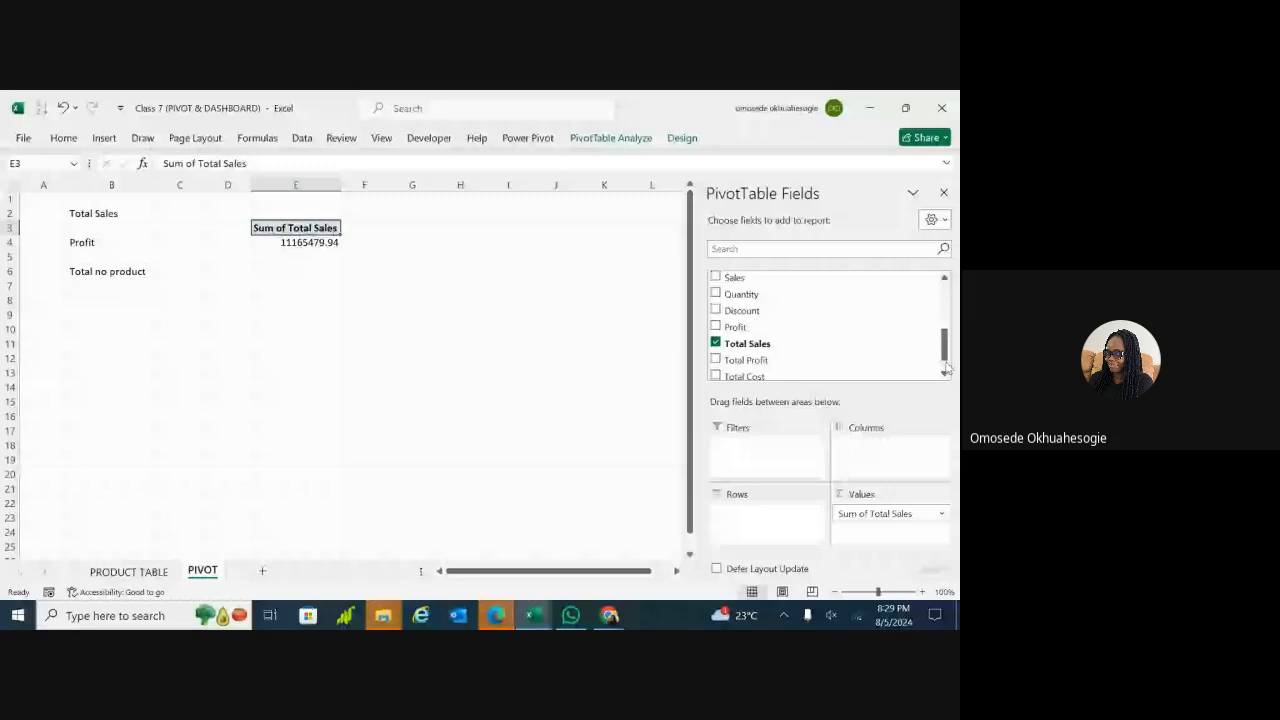
pyautogui.moveTo(946, 368); pyautogui.dragTo(944, 330)
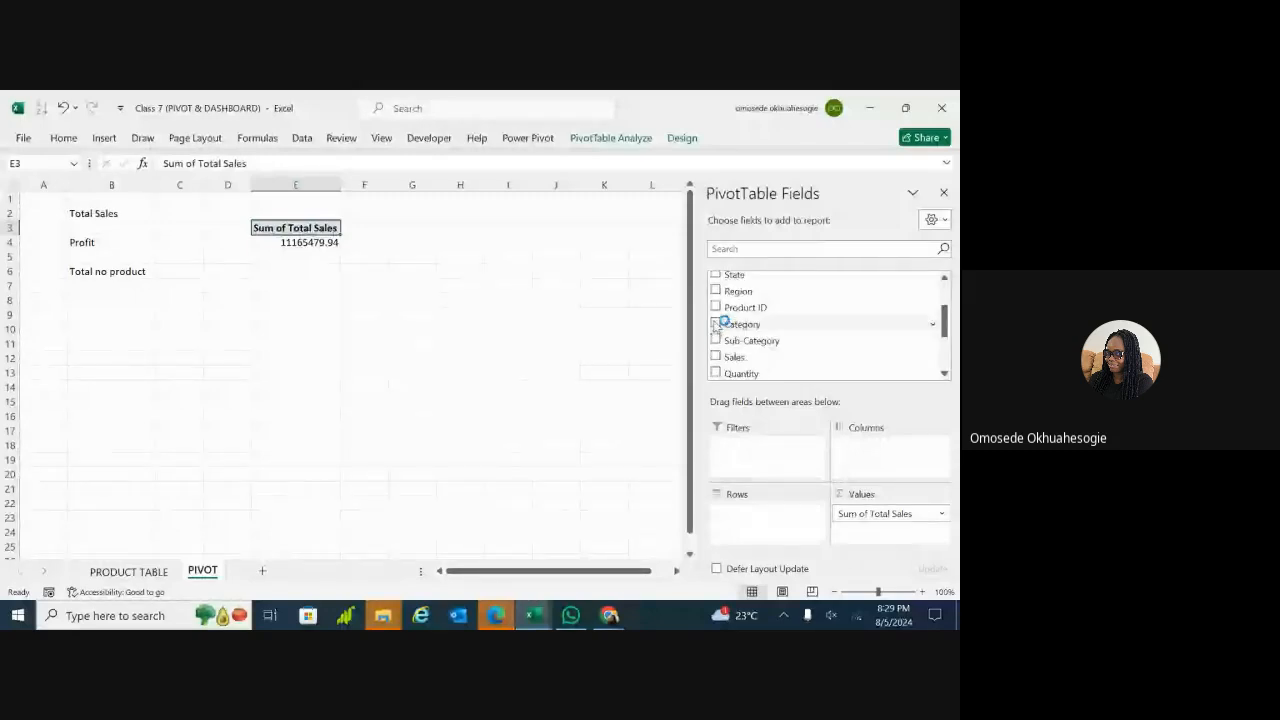
pyautogui.click(716, 324)
pyautogui.click(728, 326)
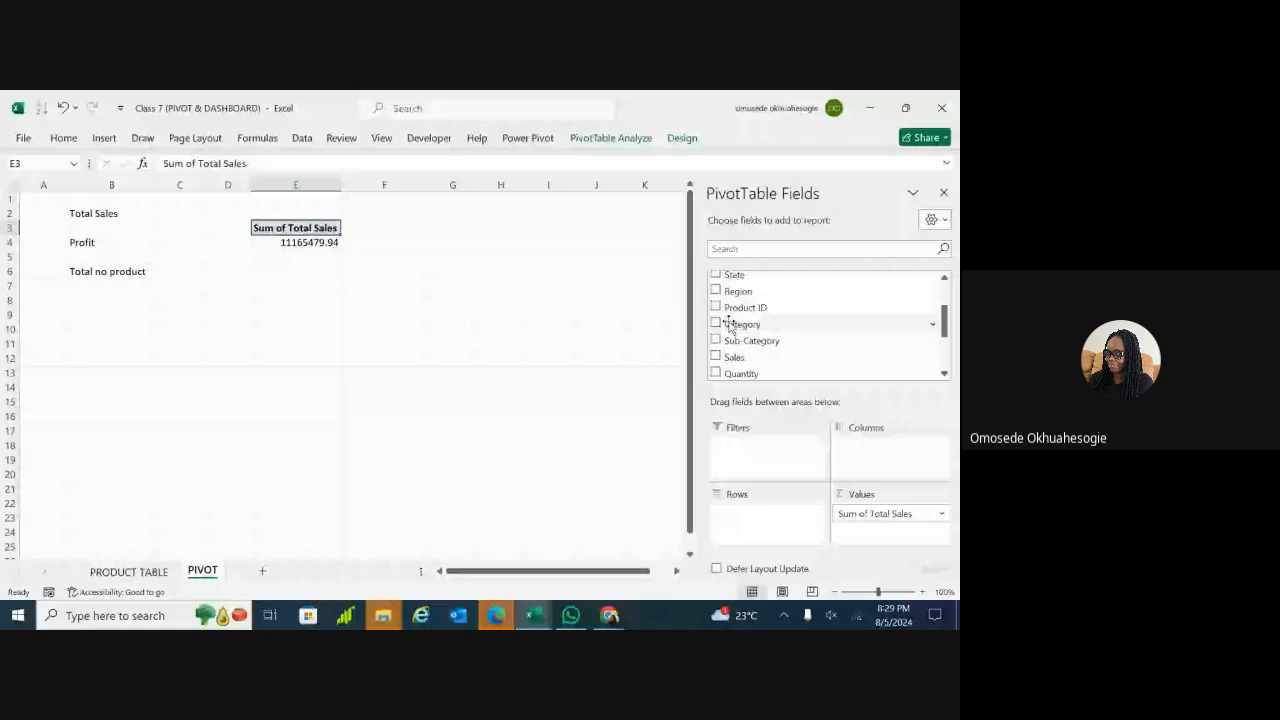
pyautogui.click(731, 325)
pyautogui.click(748, 342)
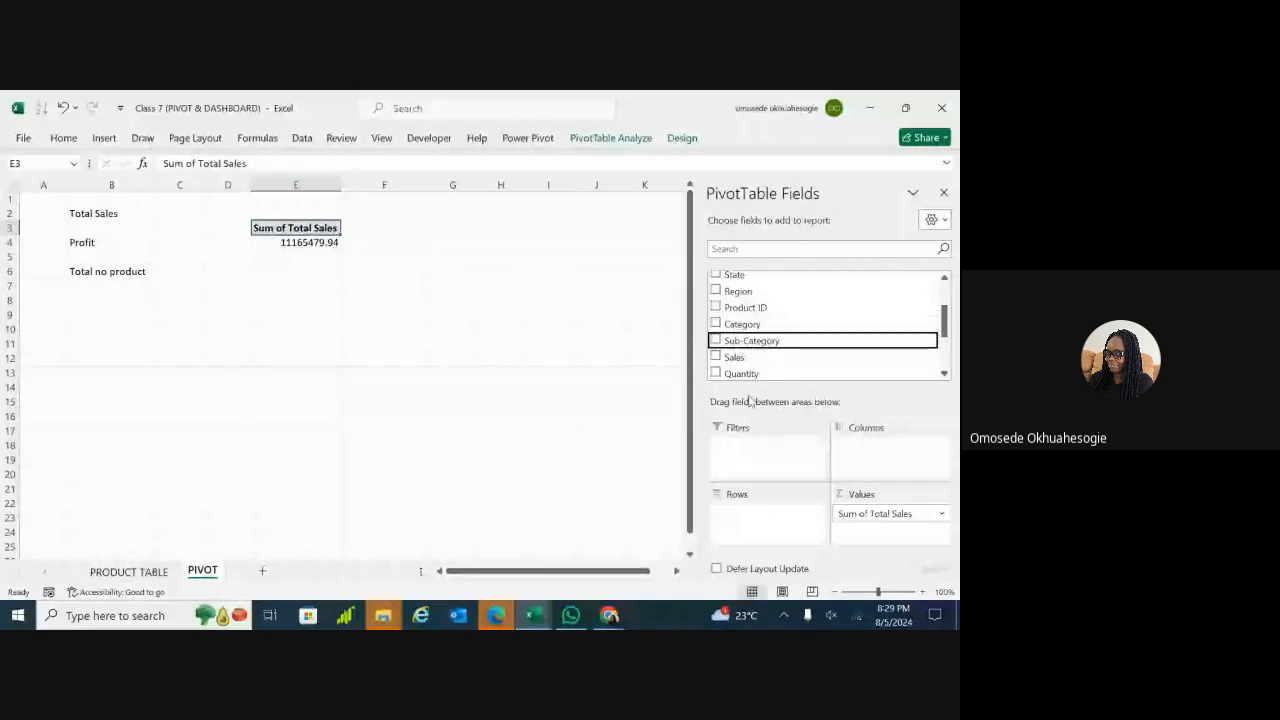
pyautogui.click(768, 325)
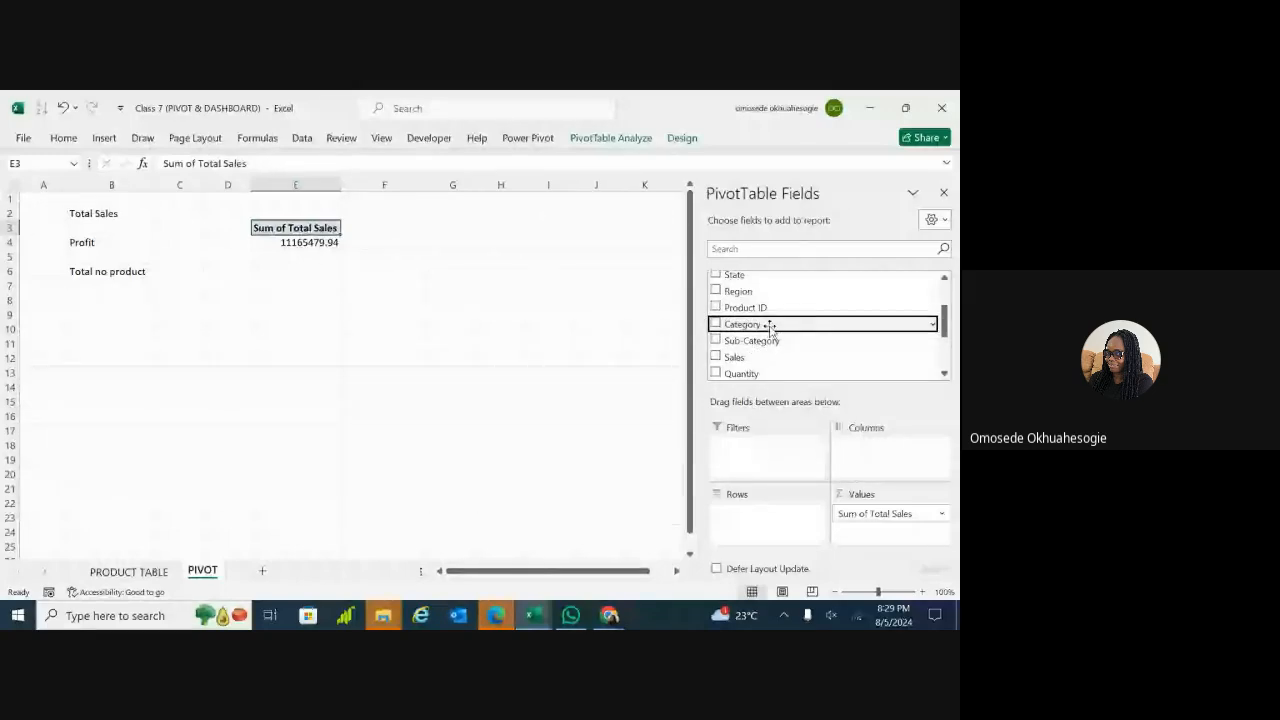
pyautogui.moveTo(770, 325); pyautogui.dragTo(862, 463)
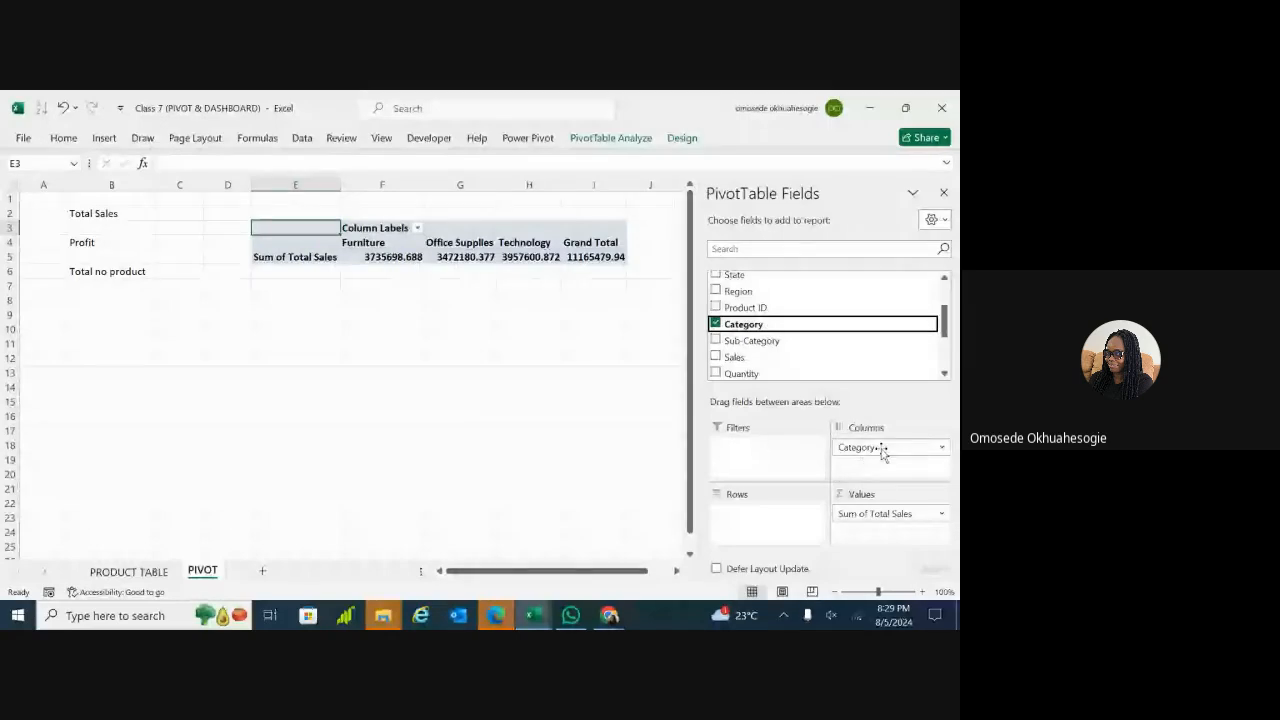
# Step: Move the Category field from the columns to the rows, and remove it from the pivot table
pyautogui.moveTo(882, 453); pyautogui.dragTo(762, 520)
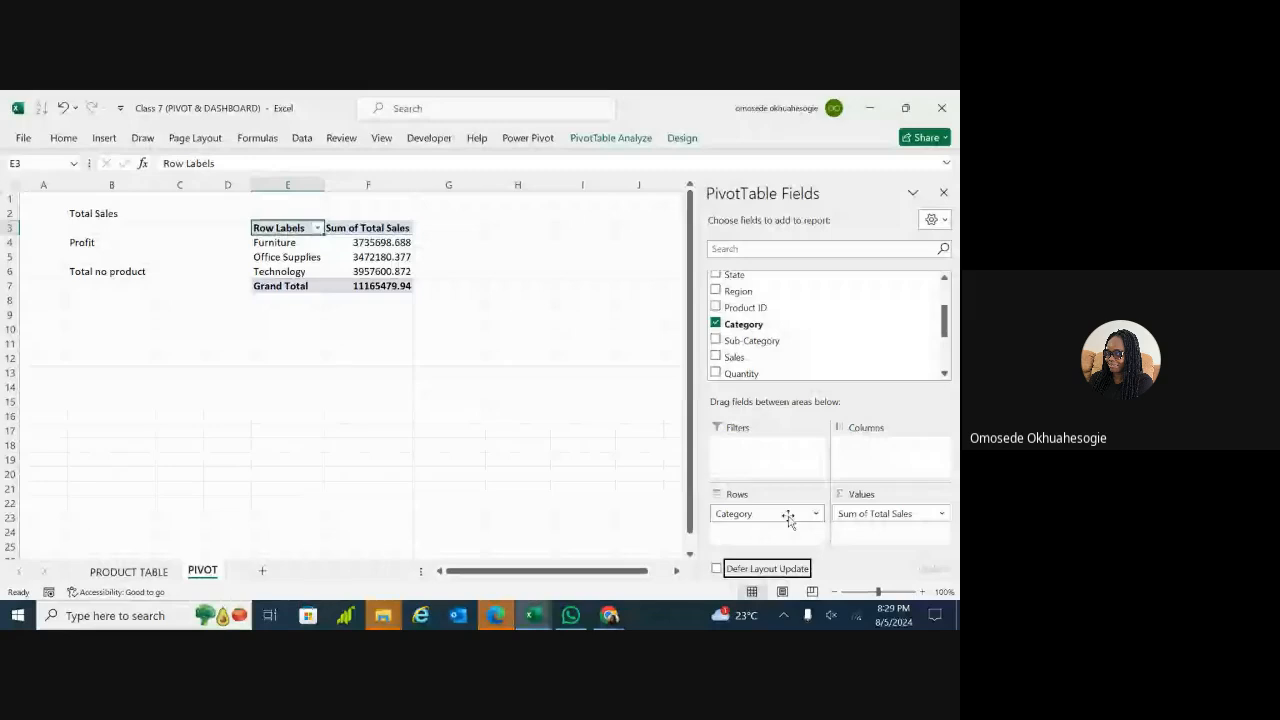
pyautogui.click(716, 324)
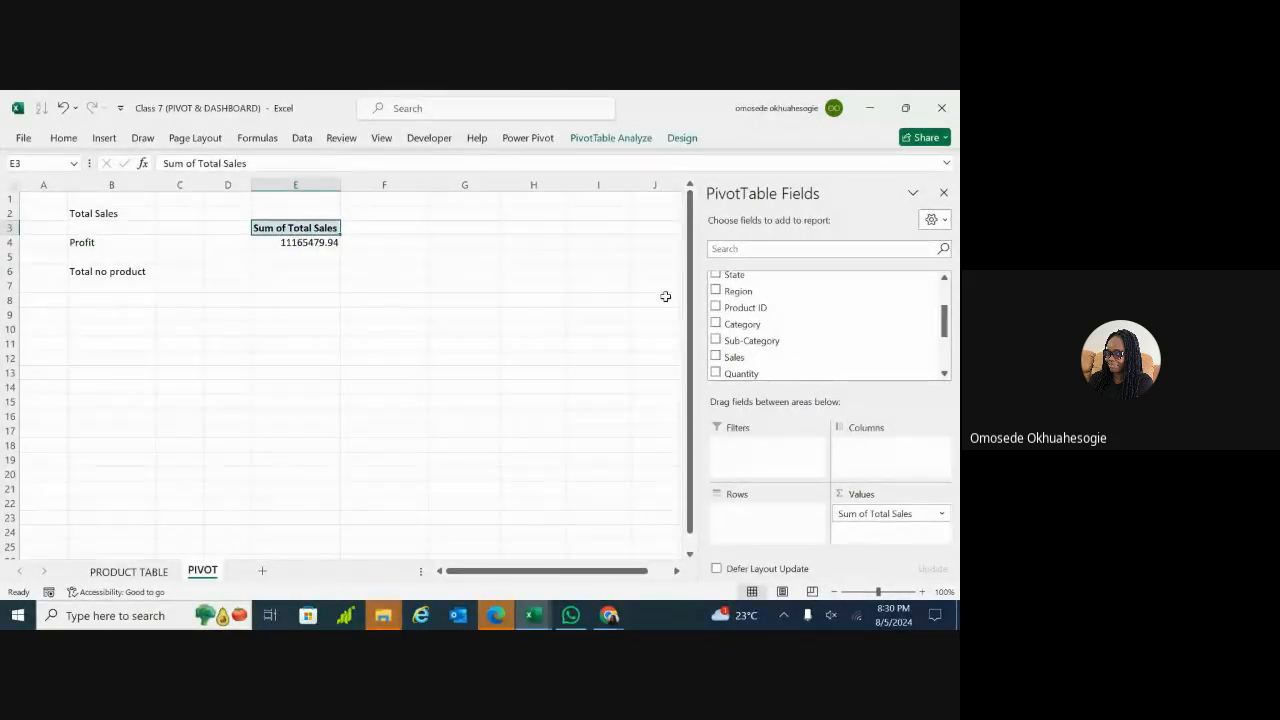
# Step: Rename the Sum of Total Sales value field in the pivot table at E3 as Revenue
pyautogui.doubleClick(308, 229)
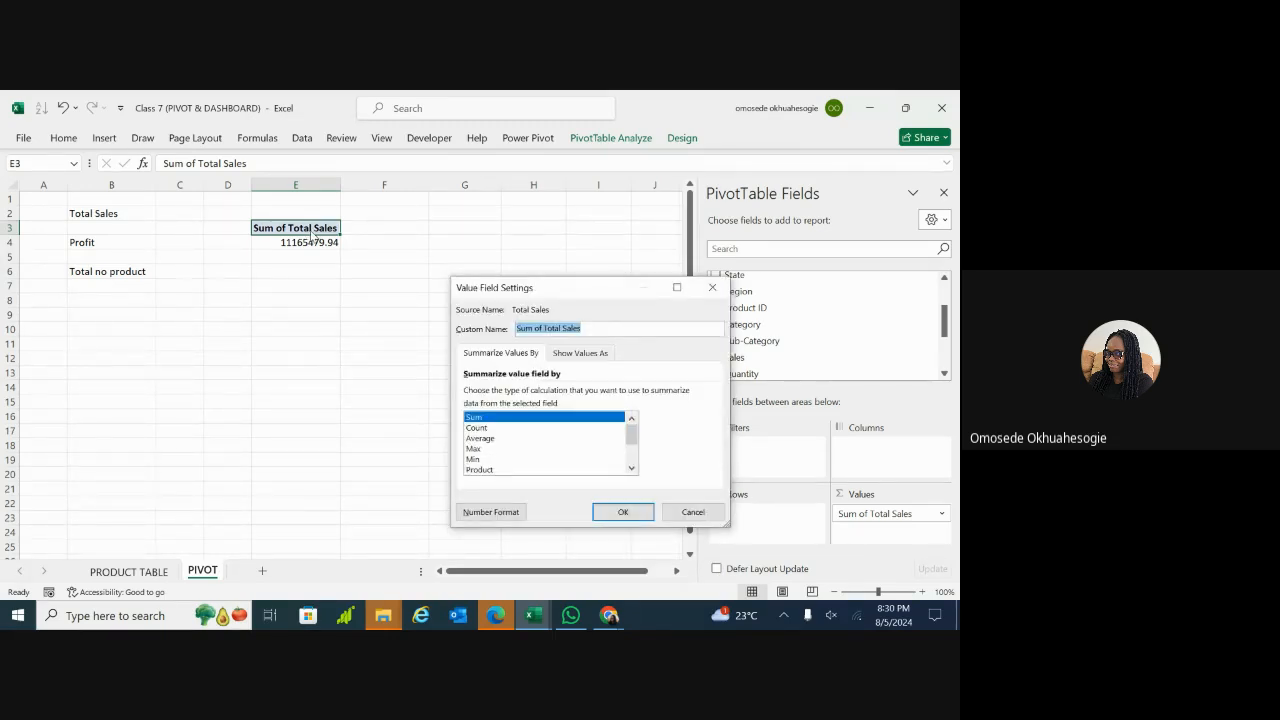
pyautogui.click(584, 328)
pyautogui.press('BackSpace')
pyautogui.press('BackSpace')
pyautogui.press('BackSpace')
pyautogui.press('BackSpace')
pyautogui.press('BackSpace')
pyautogui.press('BackSpace')
pyautogui.press('BackSpace')
pyautogui.press('BackSpace')
pyautogui.press('BackSpace')
pyautogui.press('BackSpace')
pyautogui.press('BackSpace')
pyautogui.press('BackSpace')
pyautogui.press('BackSpace')
pyautogui.press('BackSpace')
pyautogui.press('BackSpace')
pyautogui.press('BackSpace')
pyautogui.press('BackSpace')
pyautogui.press('BackSpace')
pyautogui.write('Revenu')
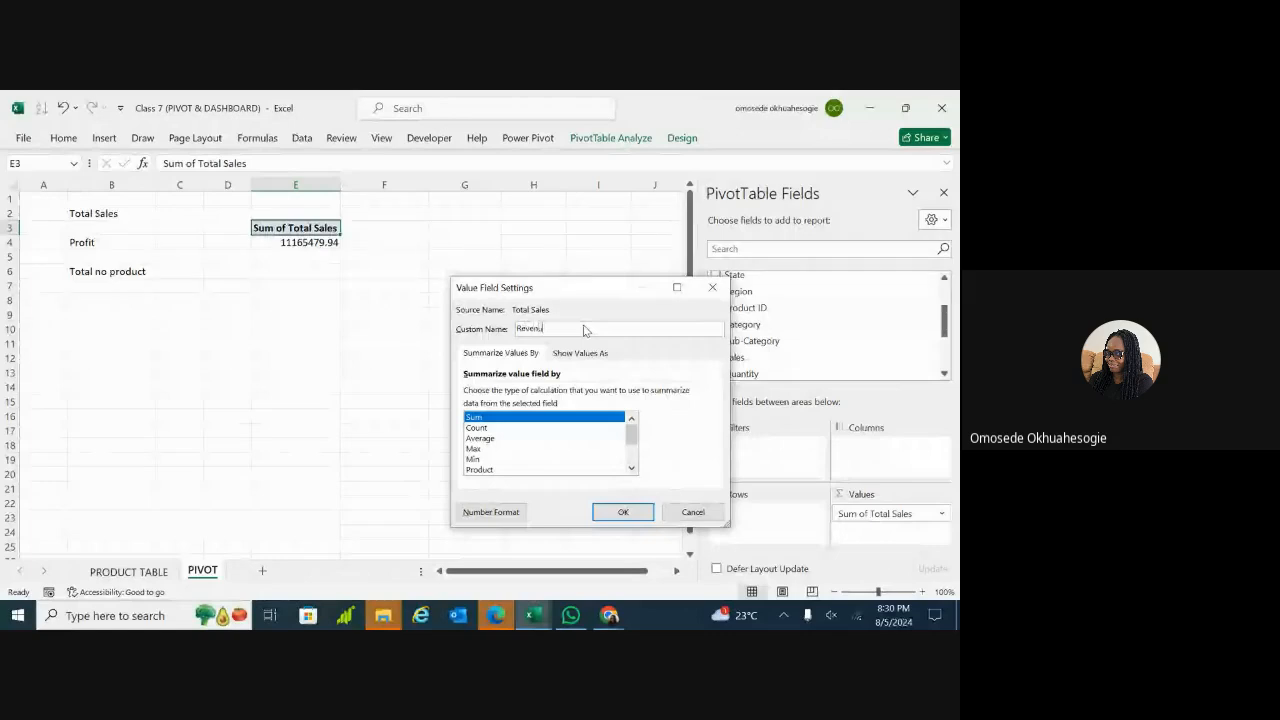
pyautogui.write('e')
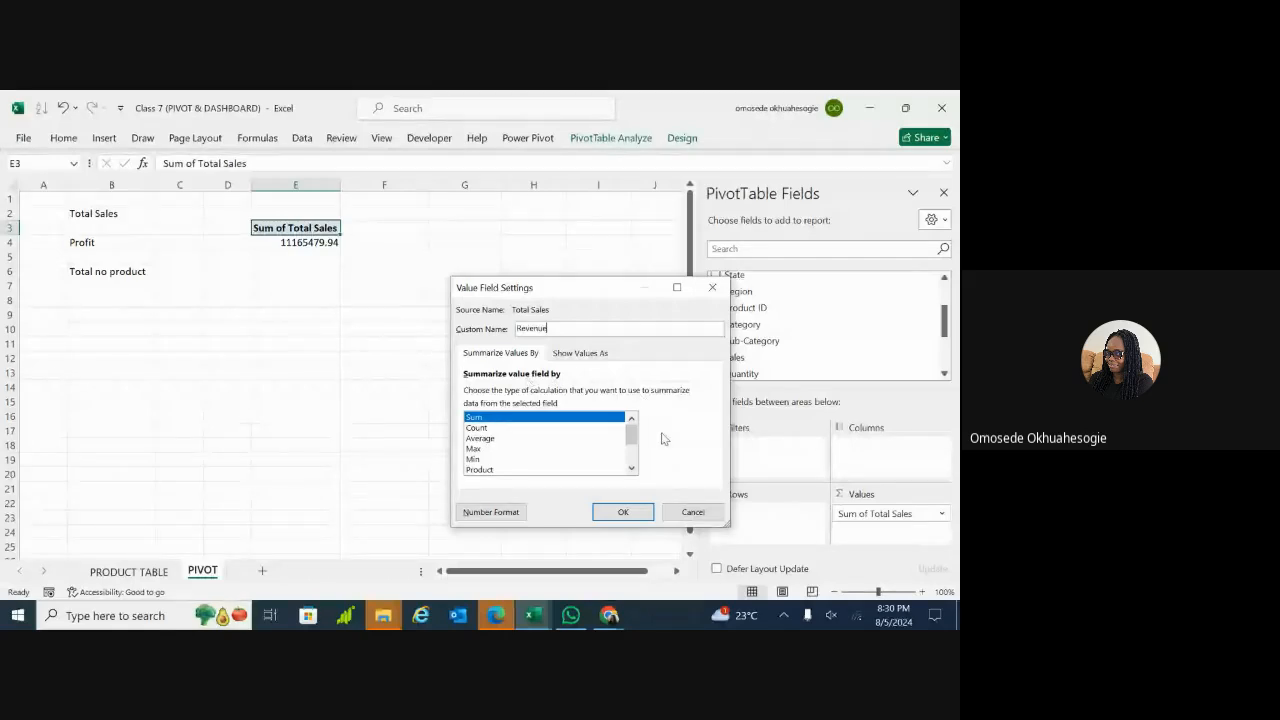
pyautogui.click(623, 511)
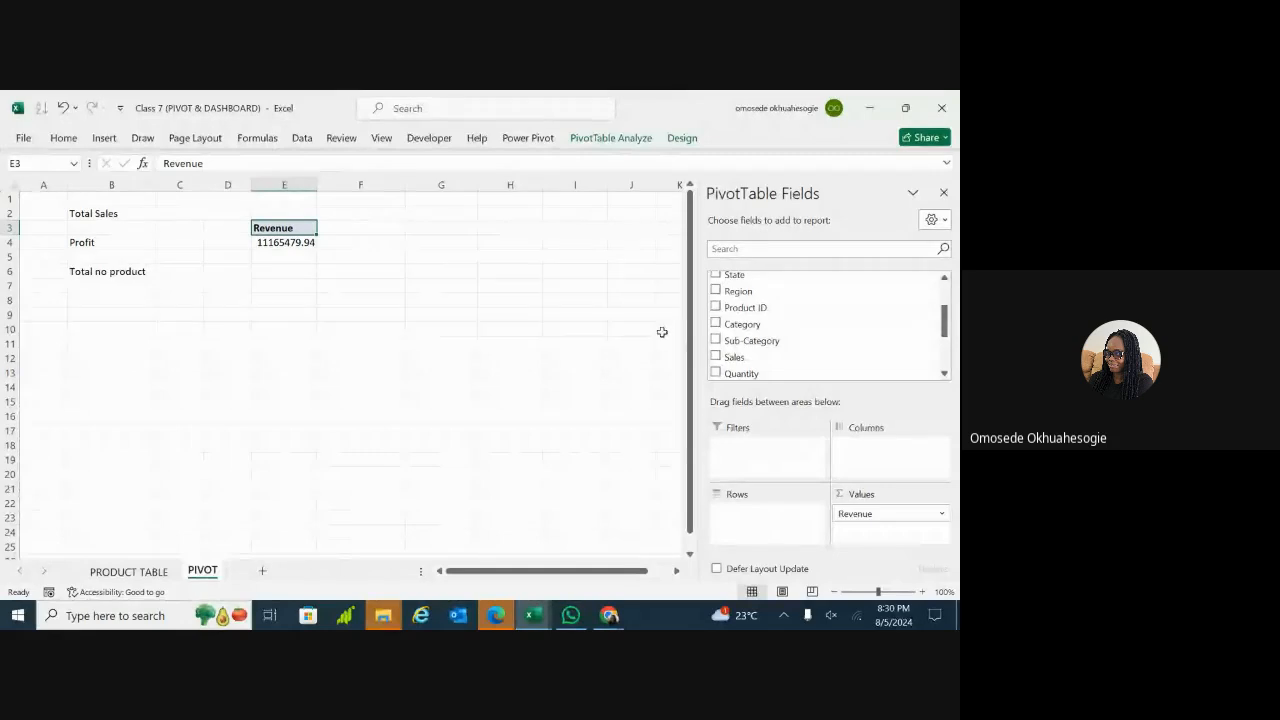
pyautogui.moveTo(692, 305); pyautogui.dragTo(693, 303)
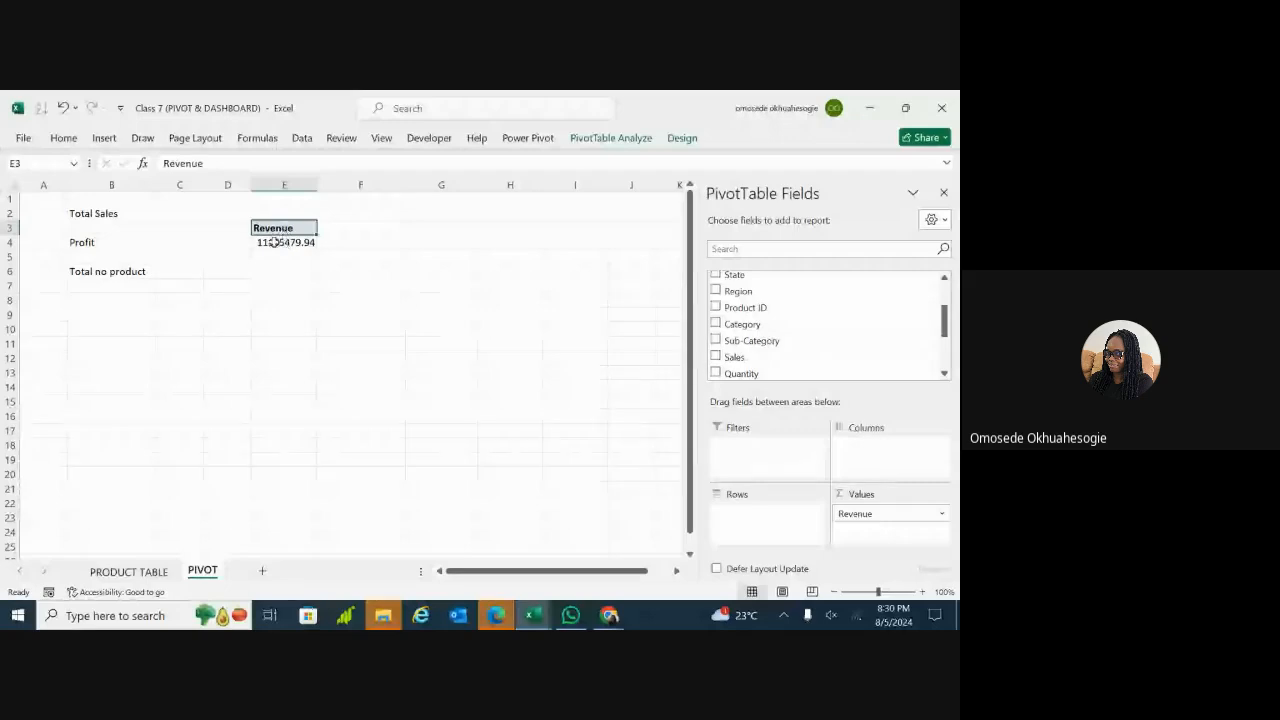
# Step: Check the source table's name in the design settings on the PRODUCT TABLE sheet, and return to the PIVOT sheet
pyautogui.click(128, 571)
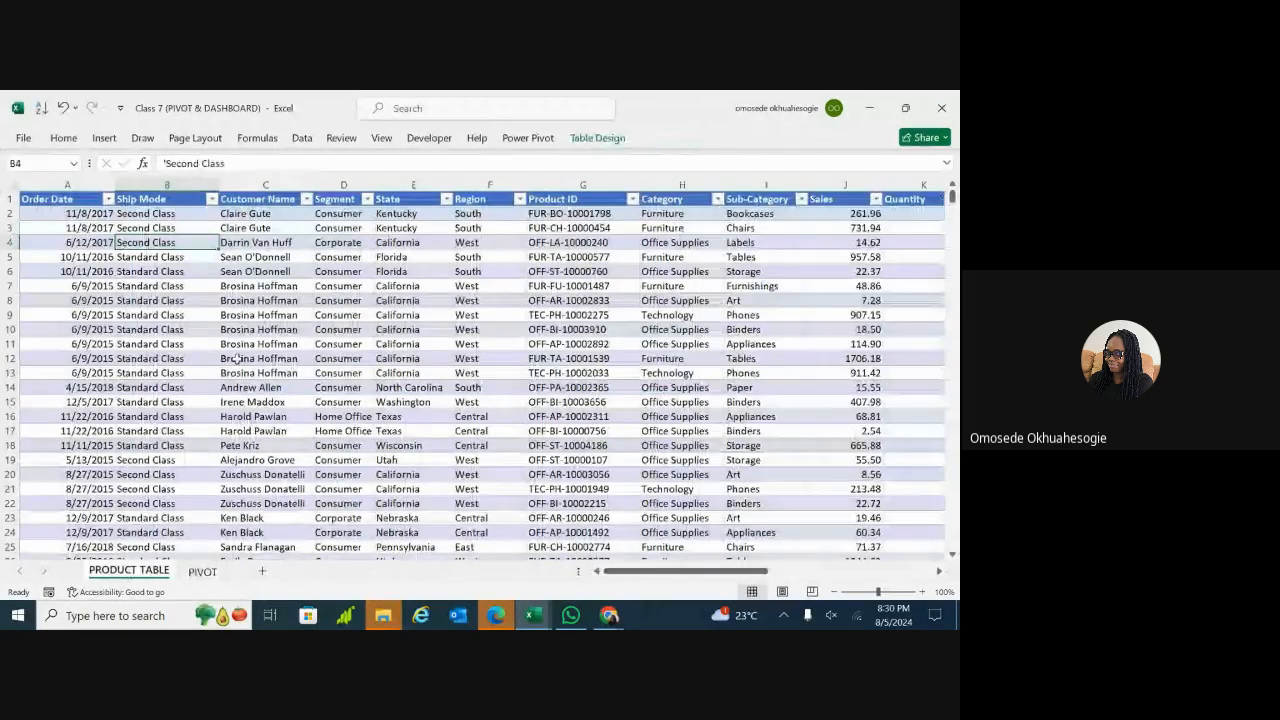
pyautogui.click(356, 285)
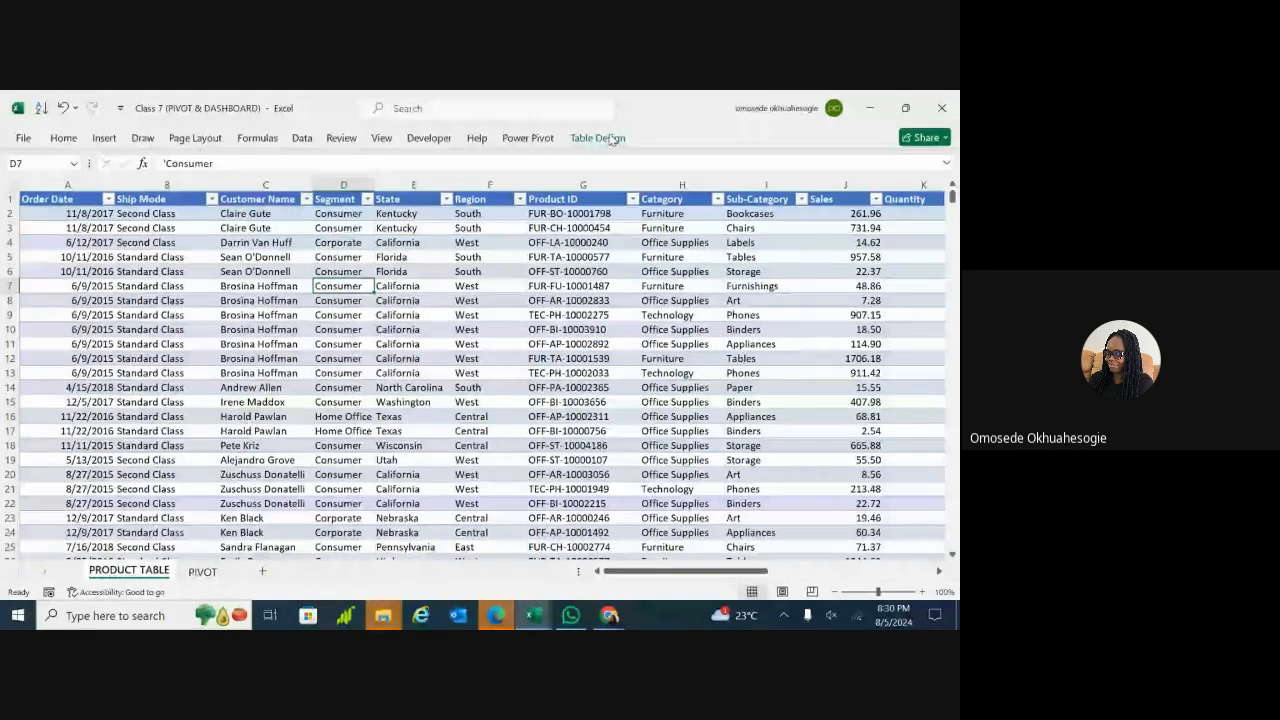
pyautogui.click(600, 139)
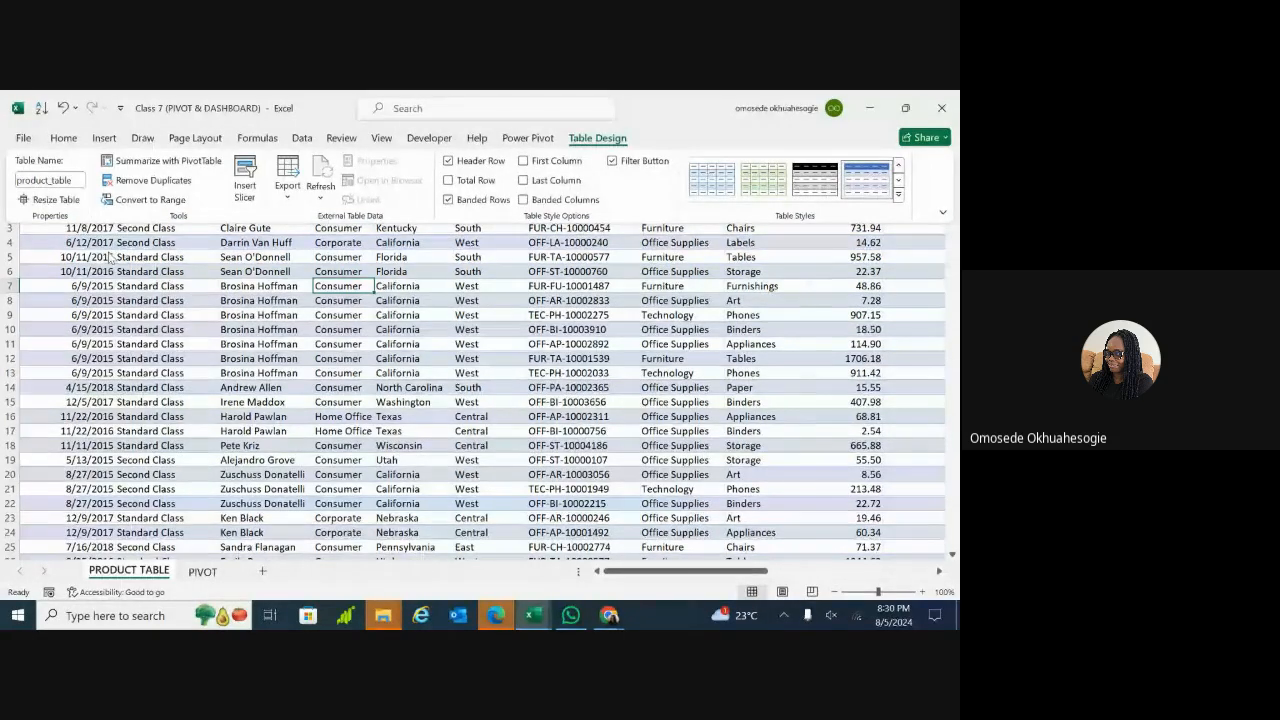
pyautogui.click(198, 575)
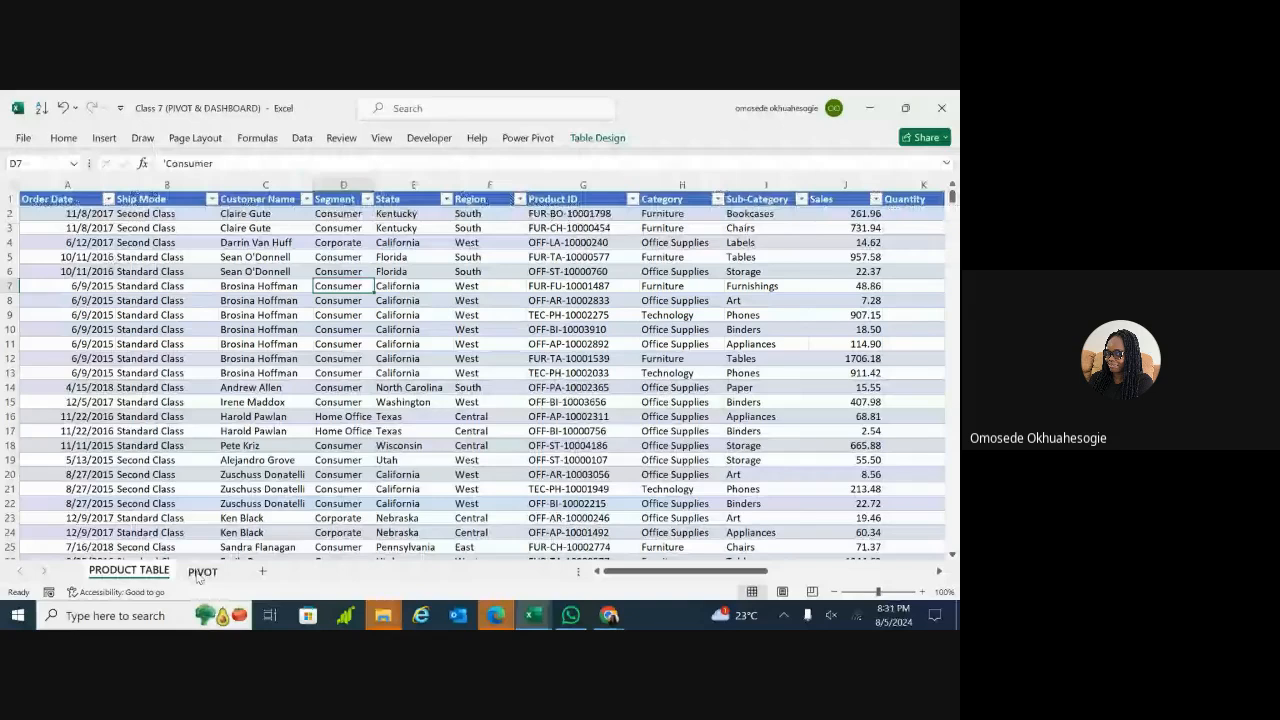
pyautogui.click(199, 574)
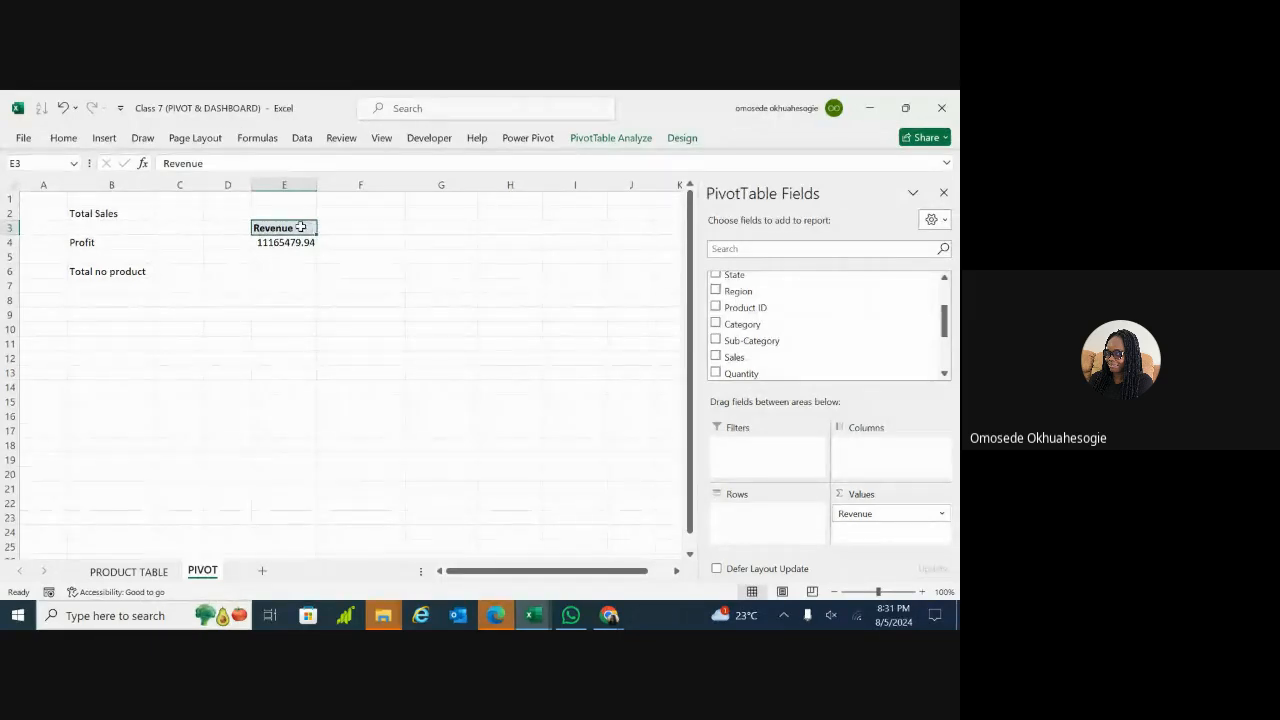
pyautogui.click(614, 140)
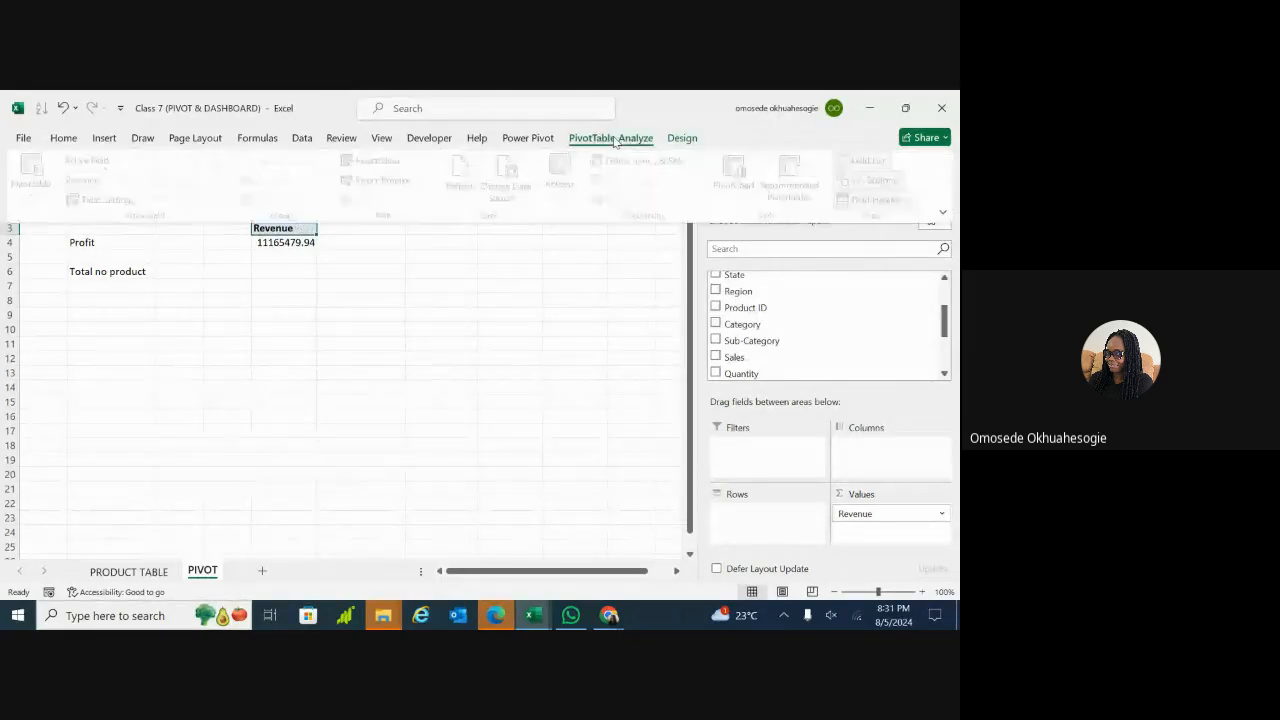
pyautogui.click(614, 140)
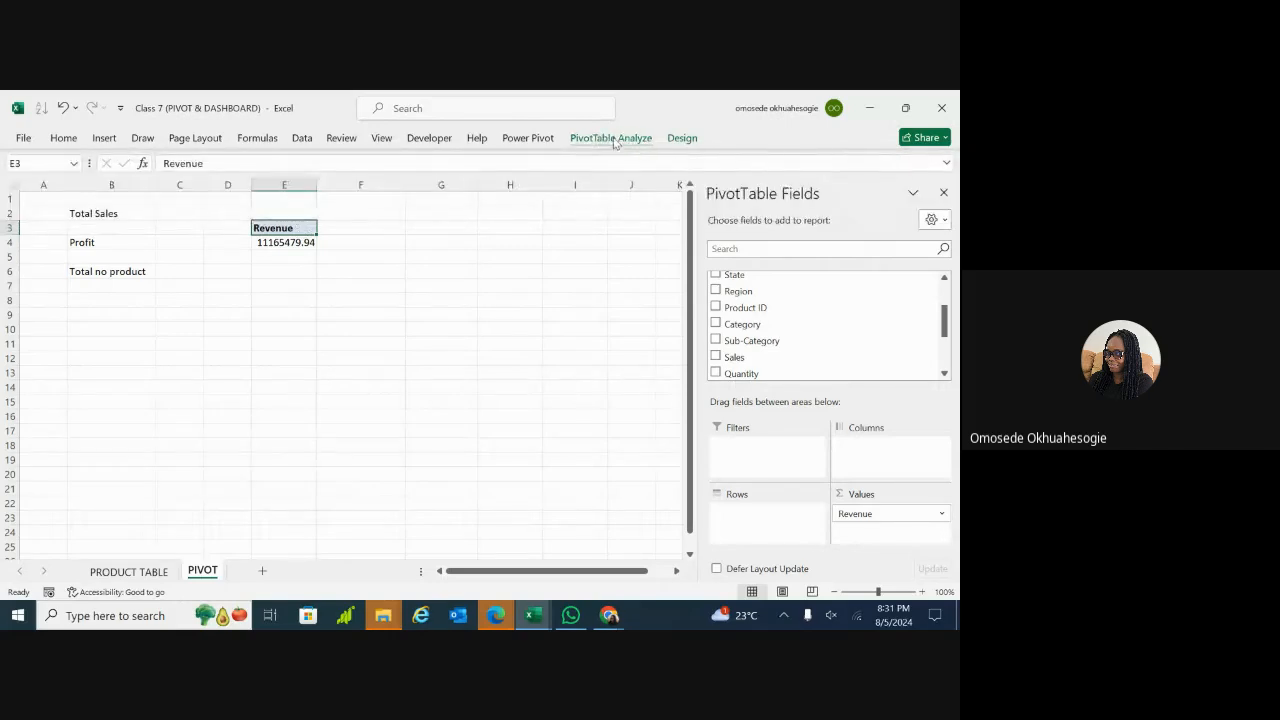
pyautogui.click(610, 140)
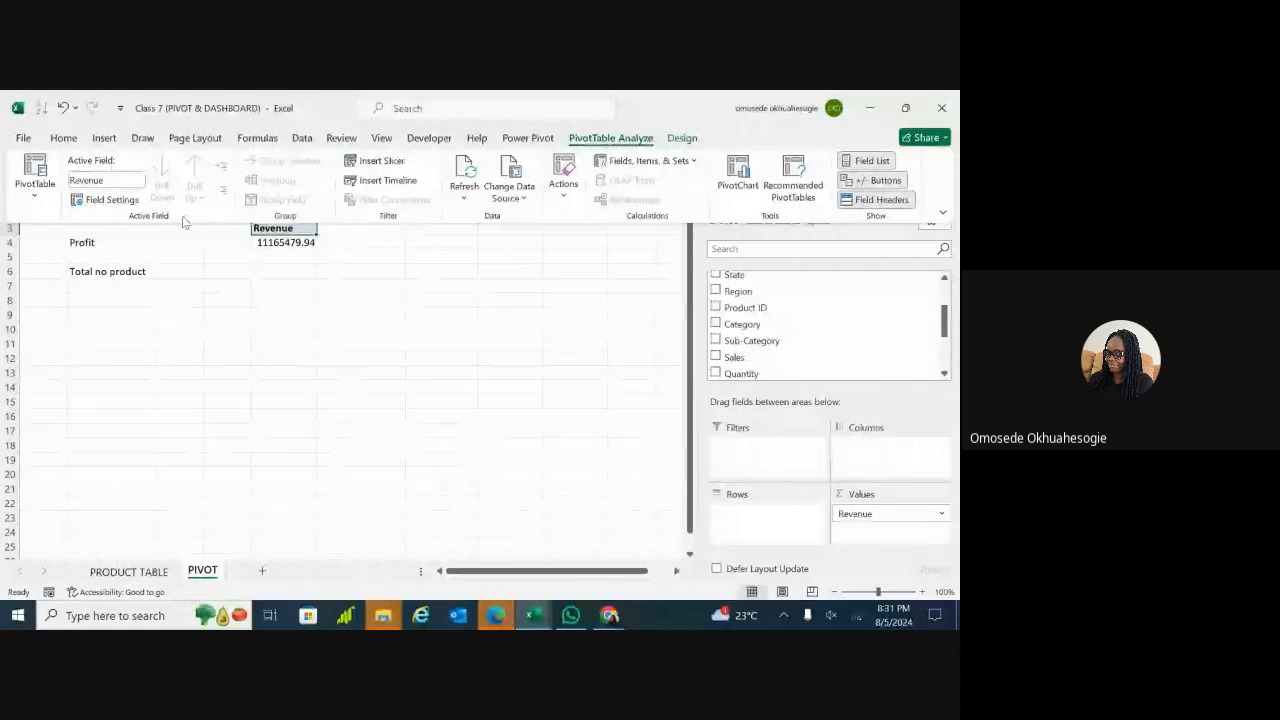
pyautogui.click(35, 195)
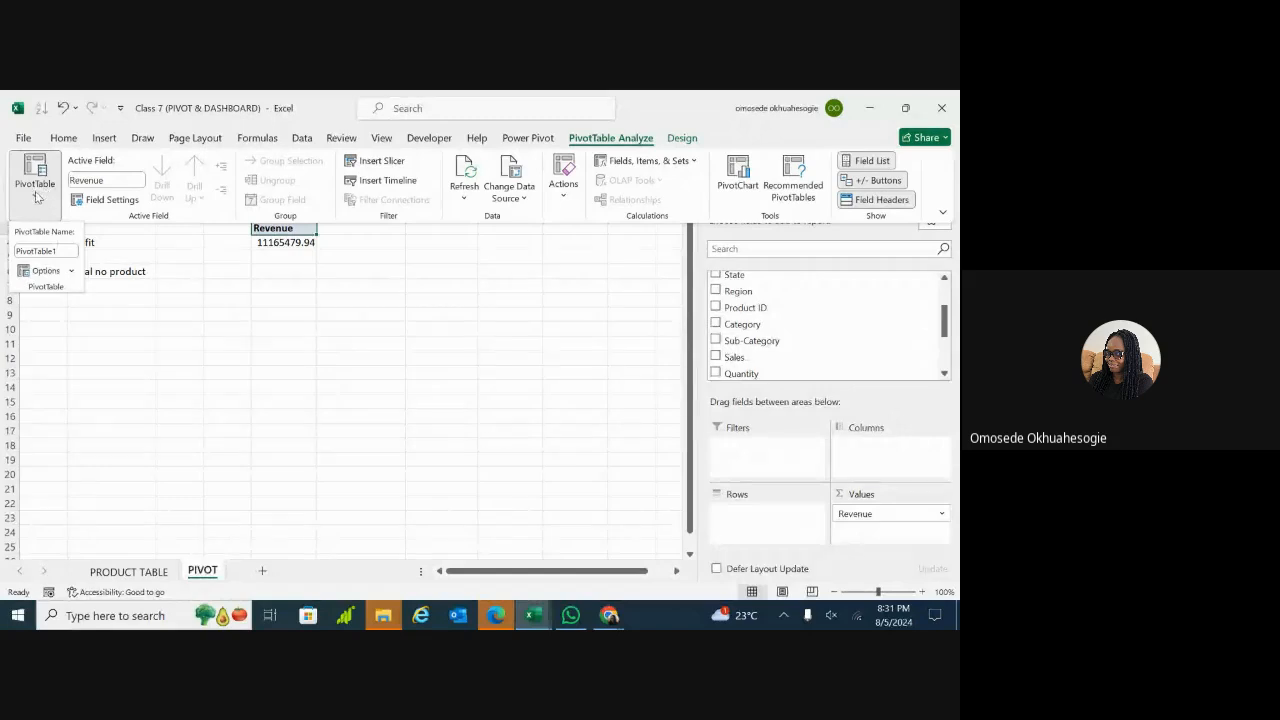
pyautogui.click(33, 199)
pyautogui.click(34, 199)
pyautogui.click(32, 197)
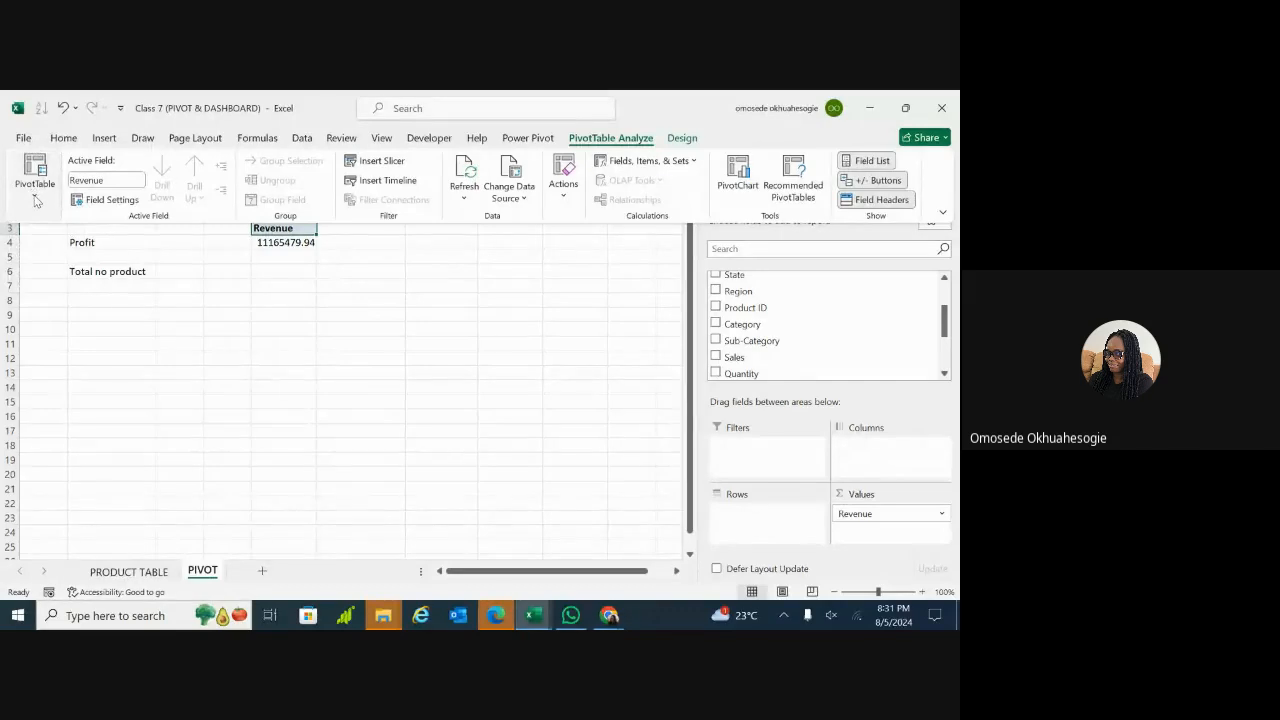
pyautogui.click(35, 200)
pyautogui.click(48, 270)
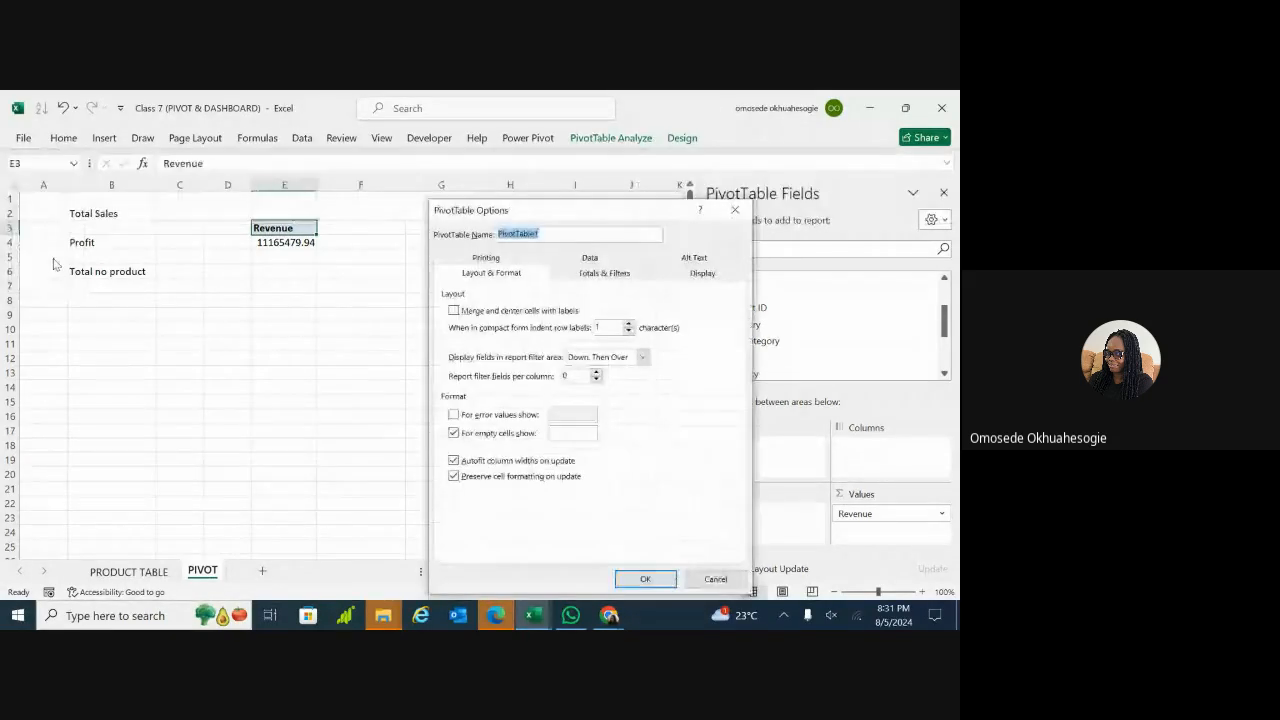
pyautogui.click(740, 216)
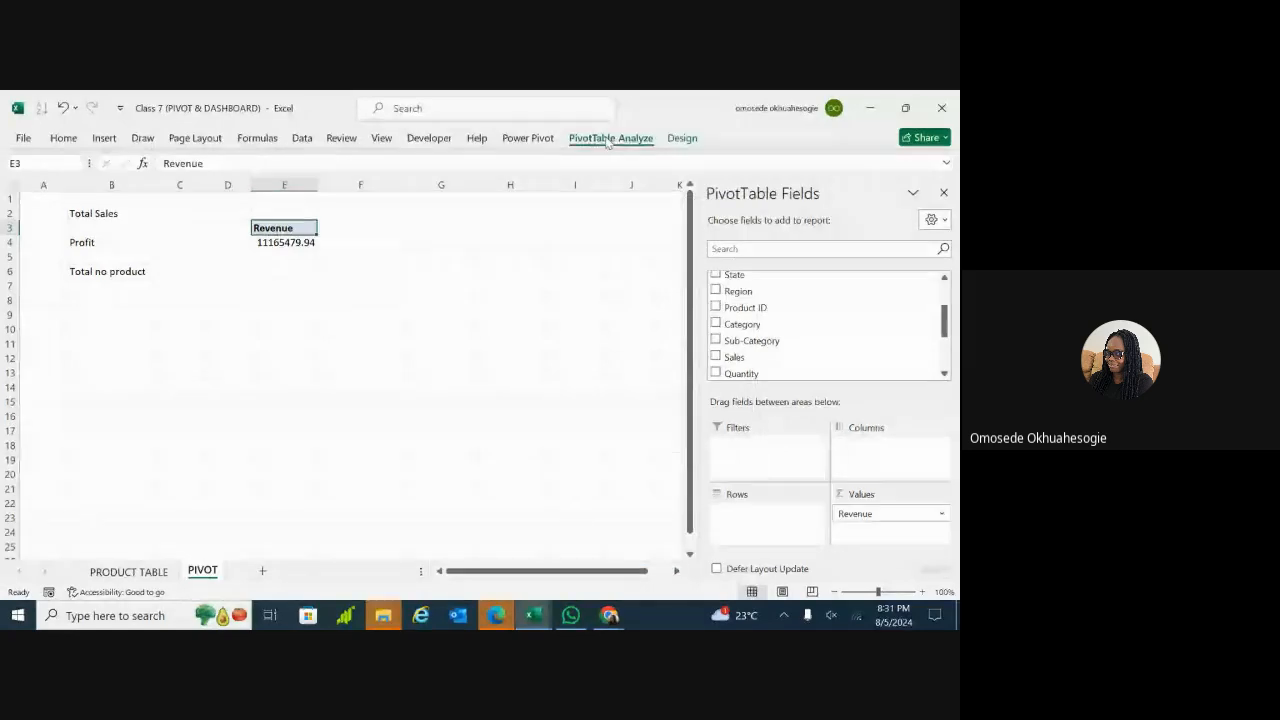
# Step: Change the PivotTable name of the pivot table at E3 to Revenue
pyautogui.click(610, 137)
pyautogui.click(38, 198)
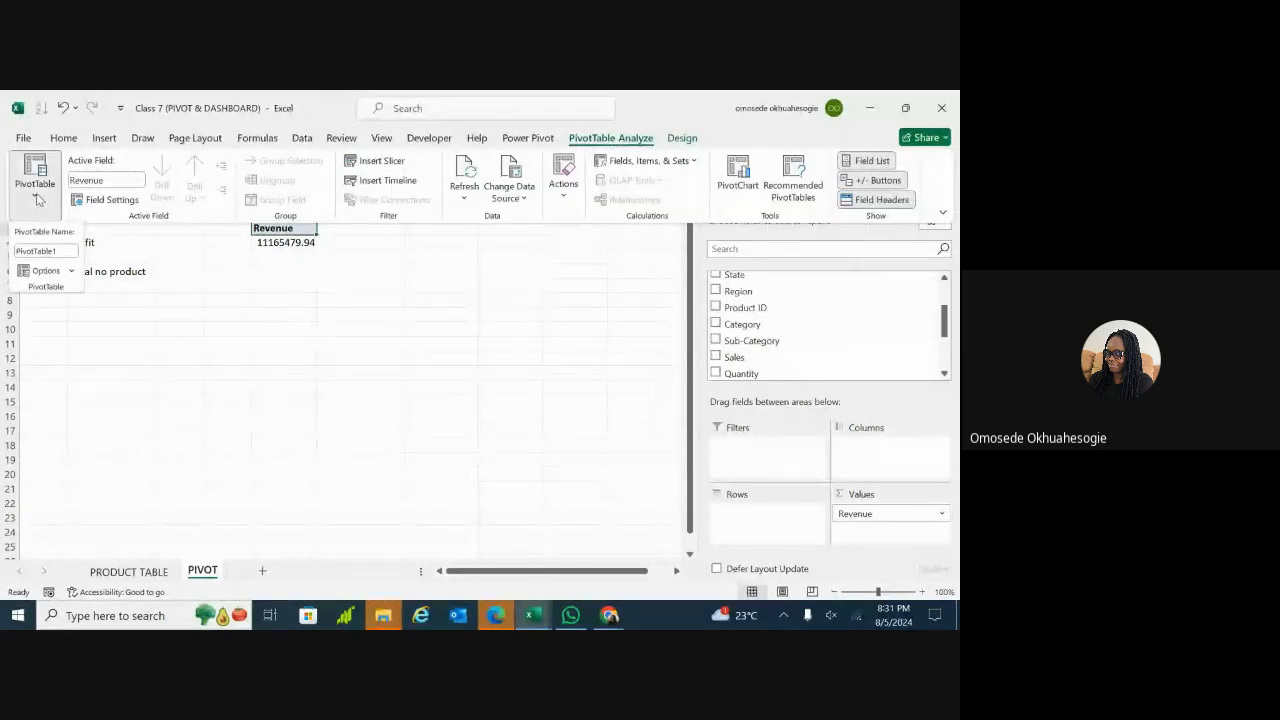
pyautogui.click(44, 251)
pyautogui.press('BackSpace')
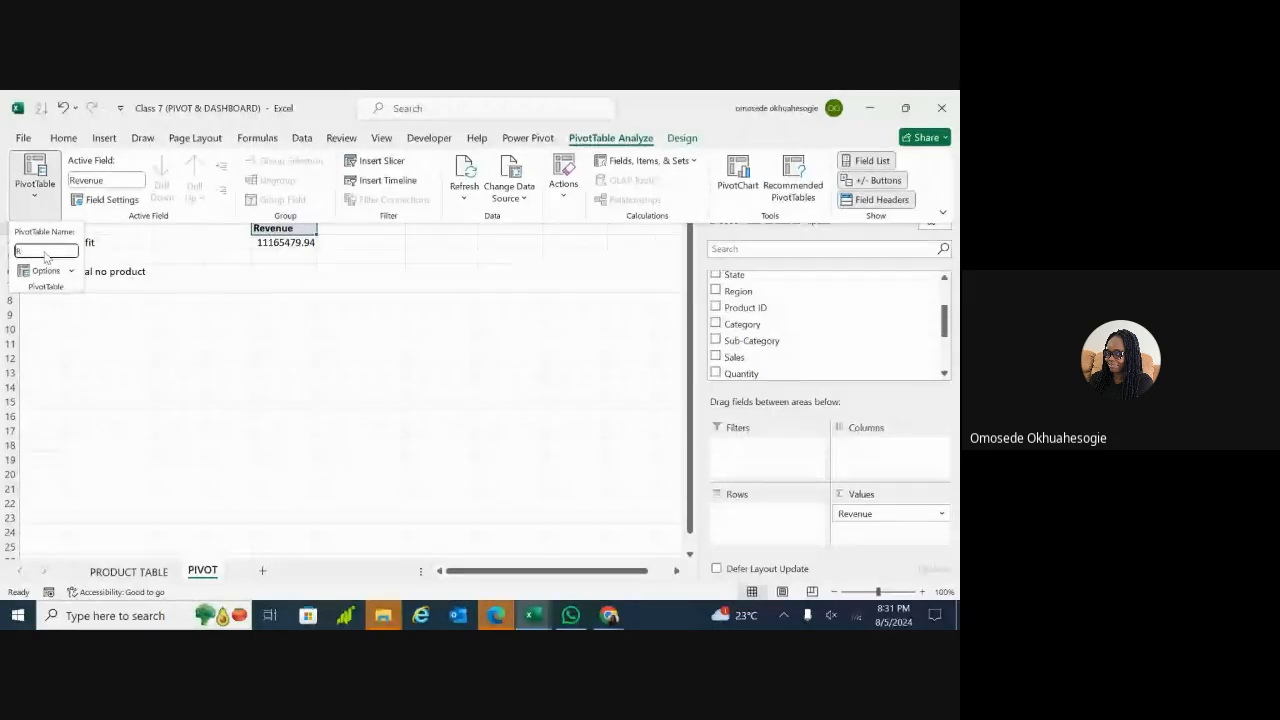
pyautogui.write('Revenu')
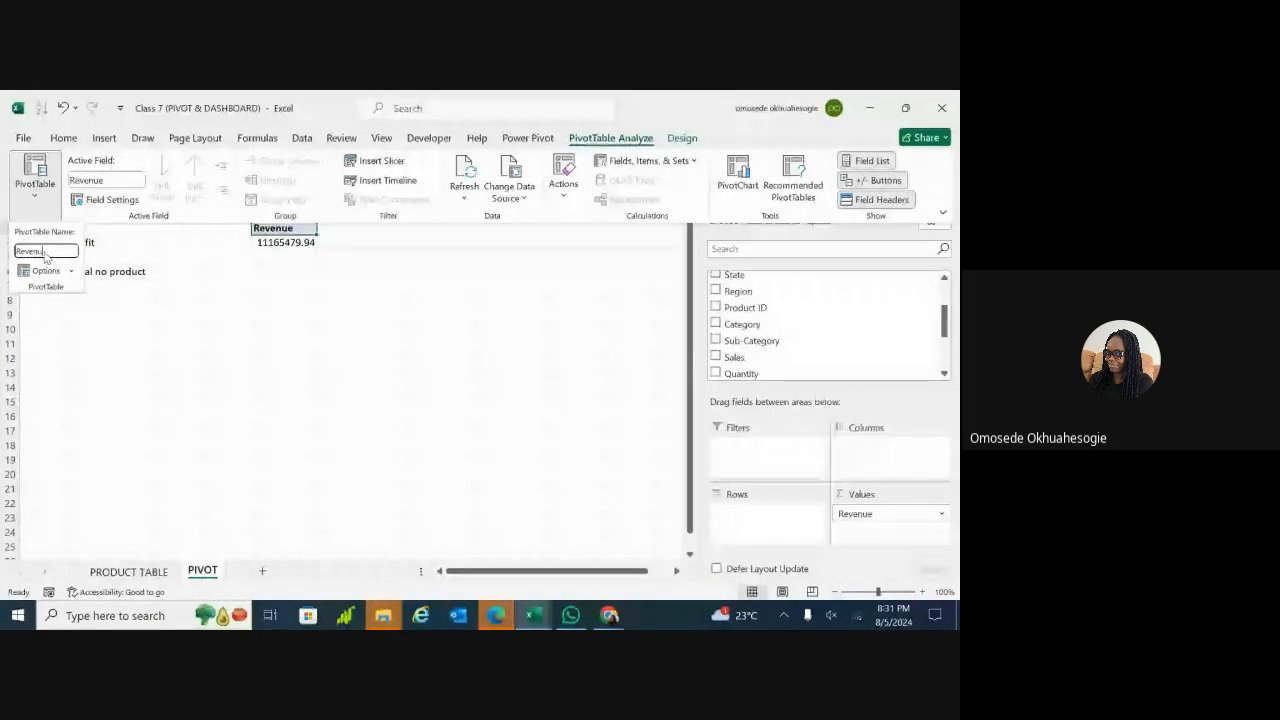
pyautogui.write('e')
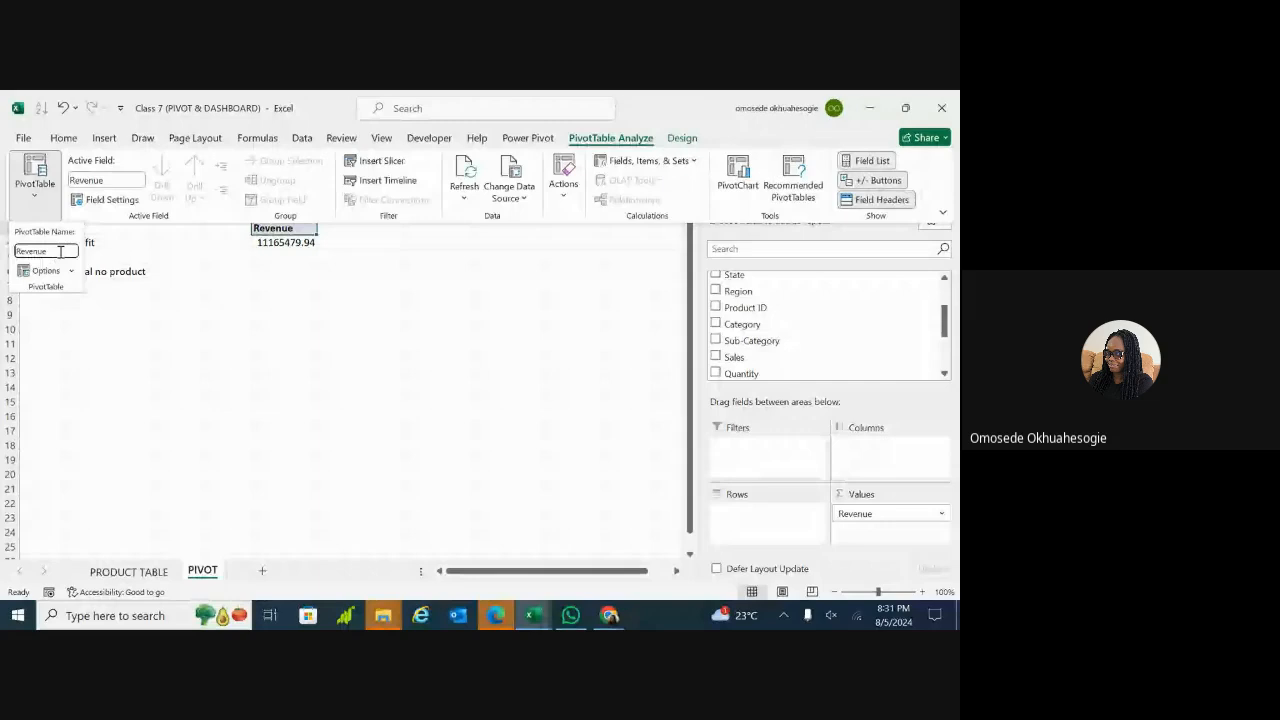
pyautogui.press('Return')
pyautogui.click(277, 242)
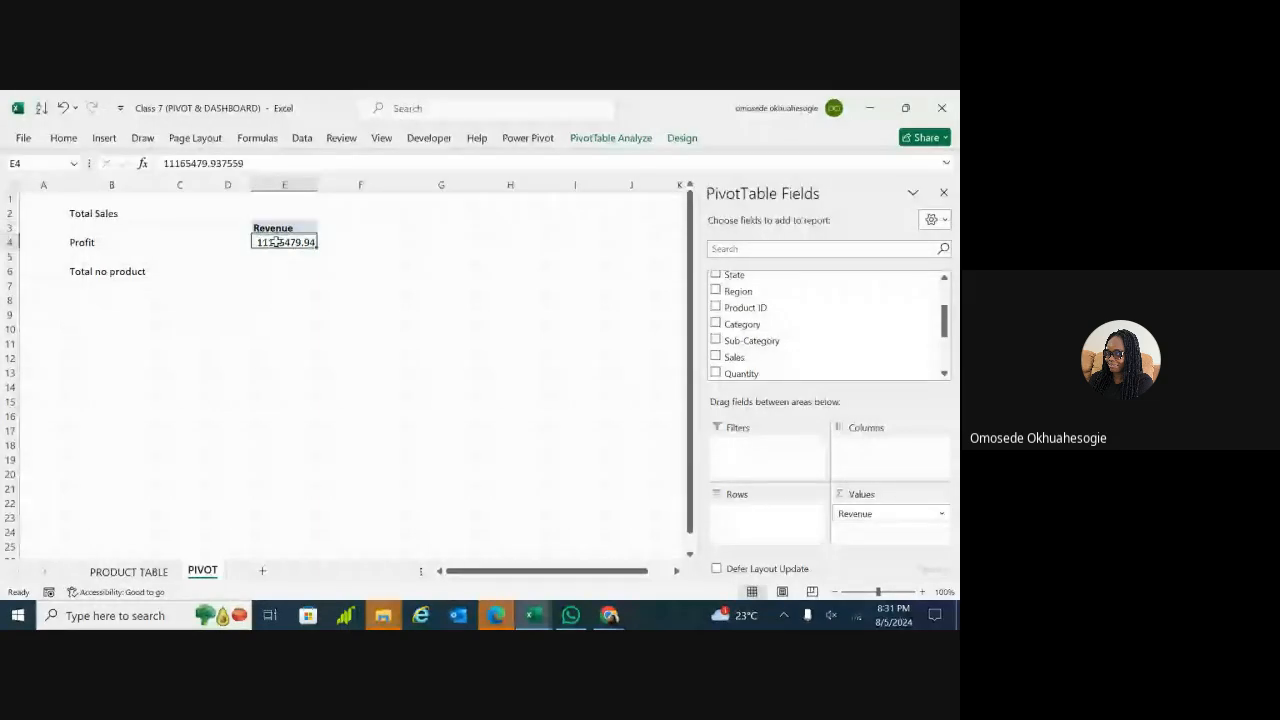
# Step: Insert a pivot table based on product_table at cell G3 of the PIVOT sheet
pyautogui.click(273, 286)
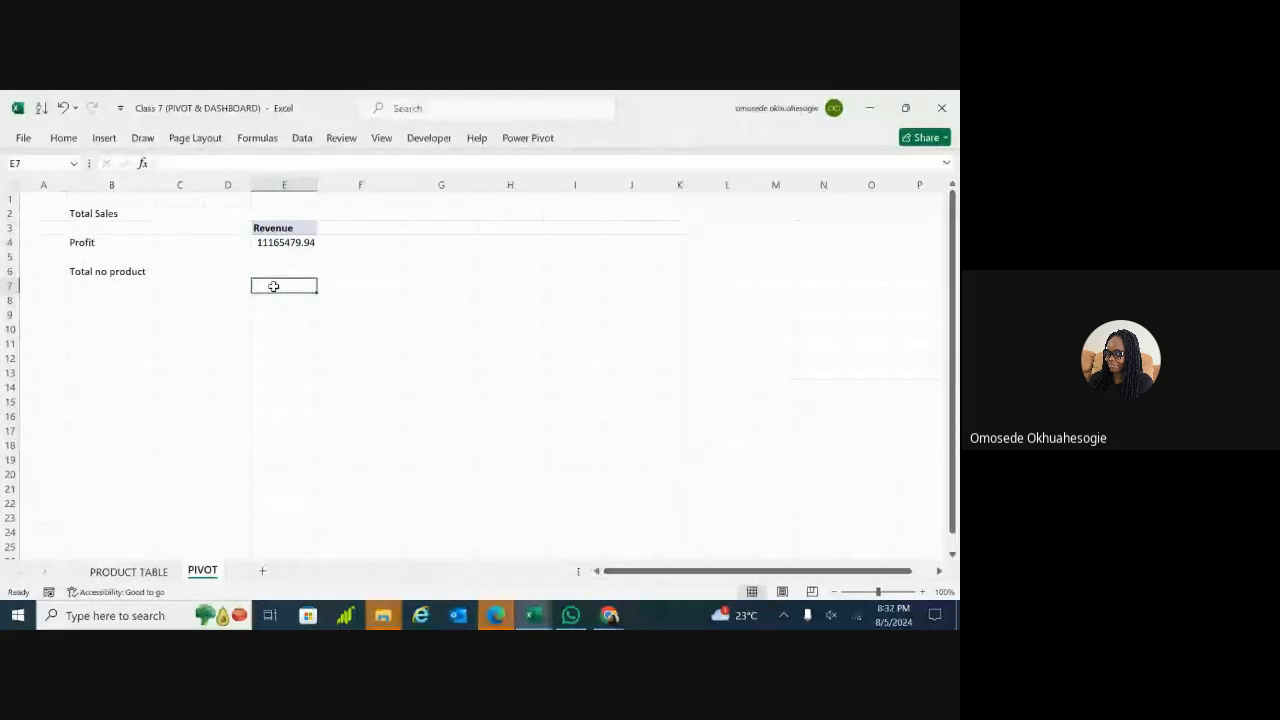
pyautogui.click(128, 244)
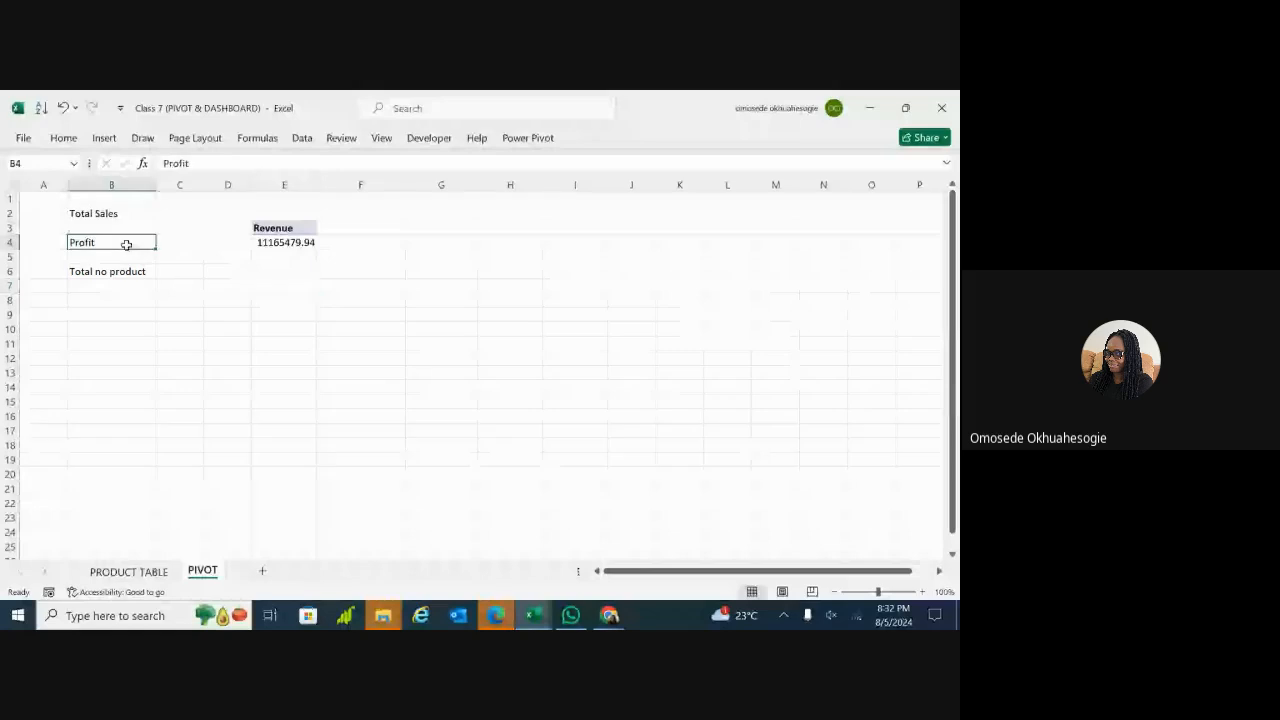
pyautogui.click(282, 289)
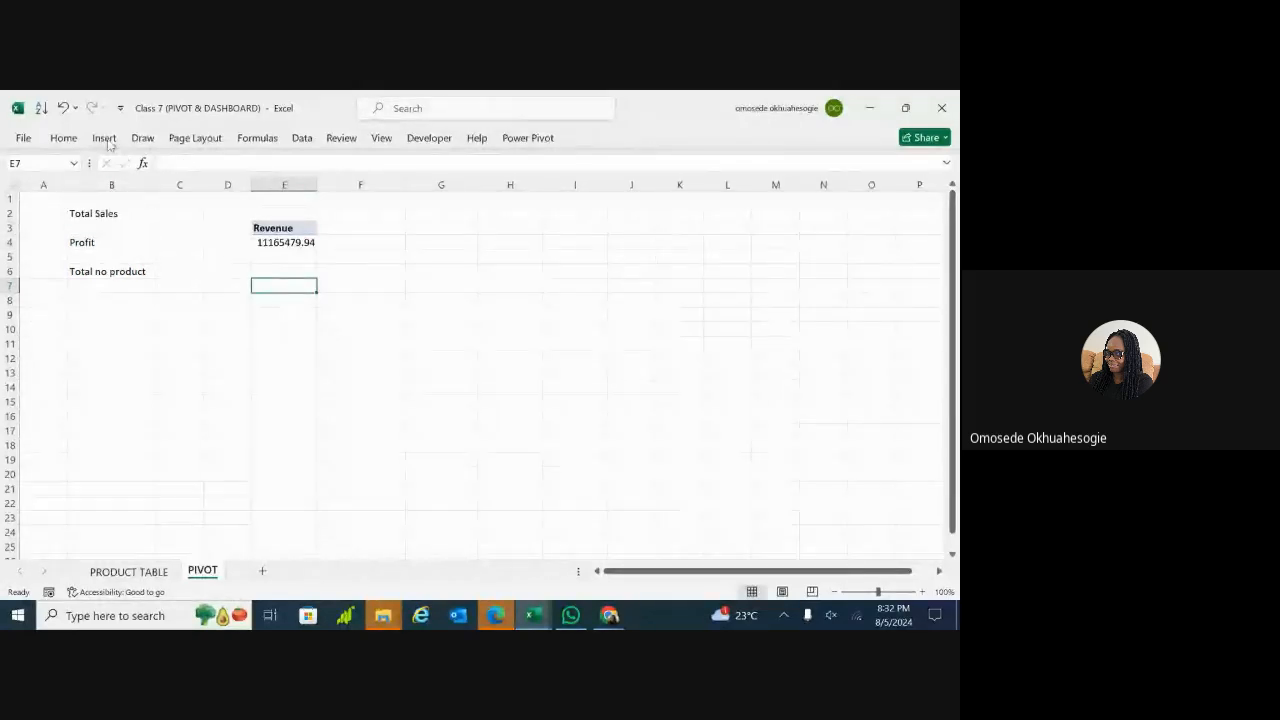
pyautogui.click(428, 227)
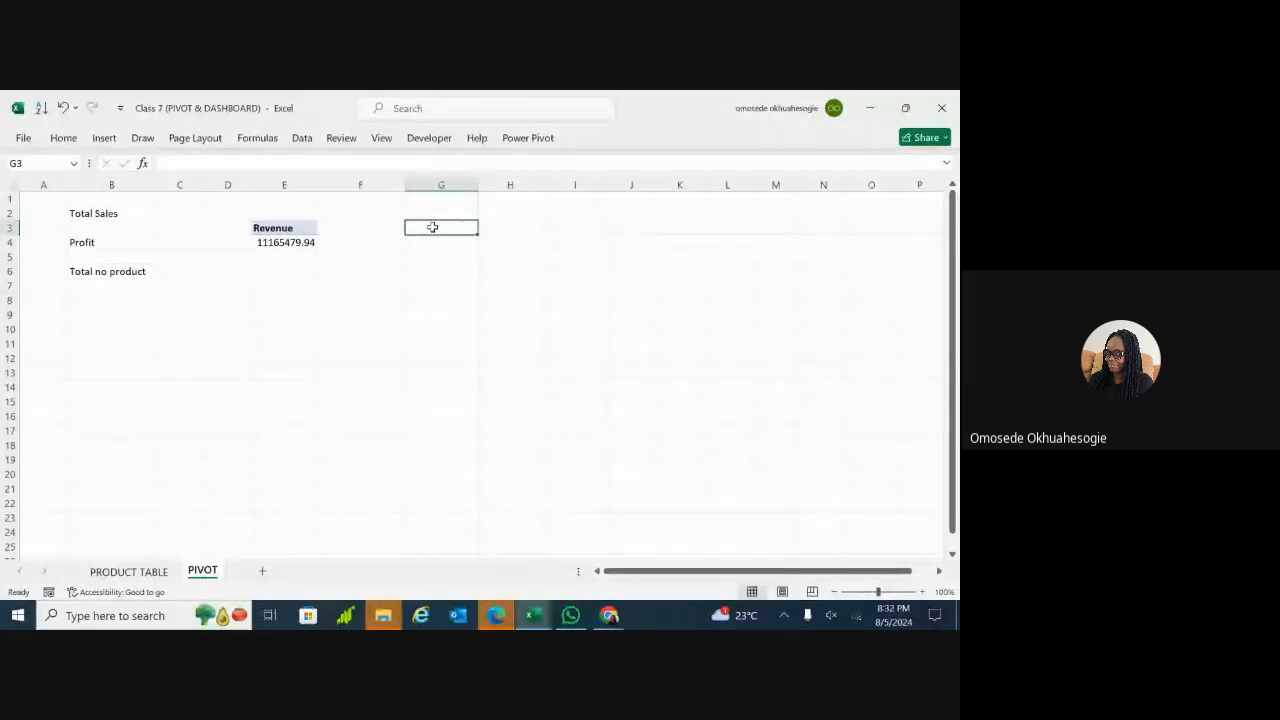
pyautogui.click(105, 139)
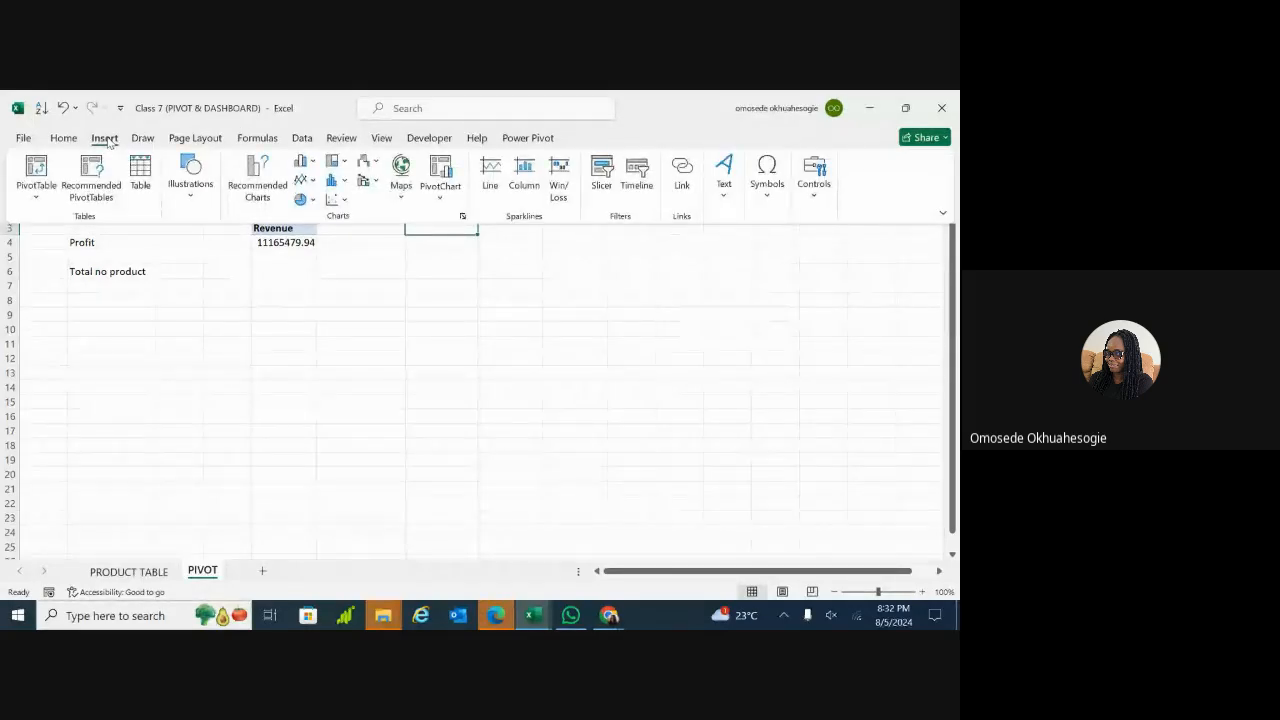
pyautogui.click(35, 188)
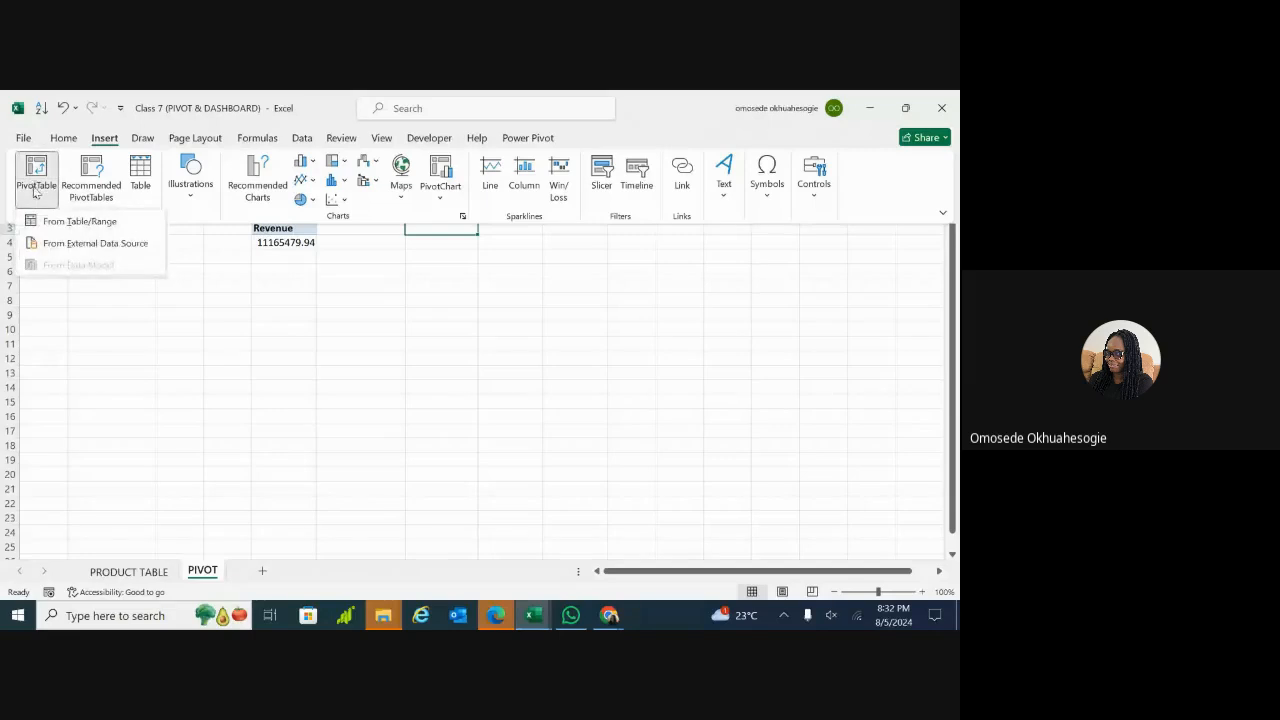
pyautogui.click(70, 221)
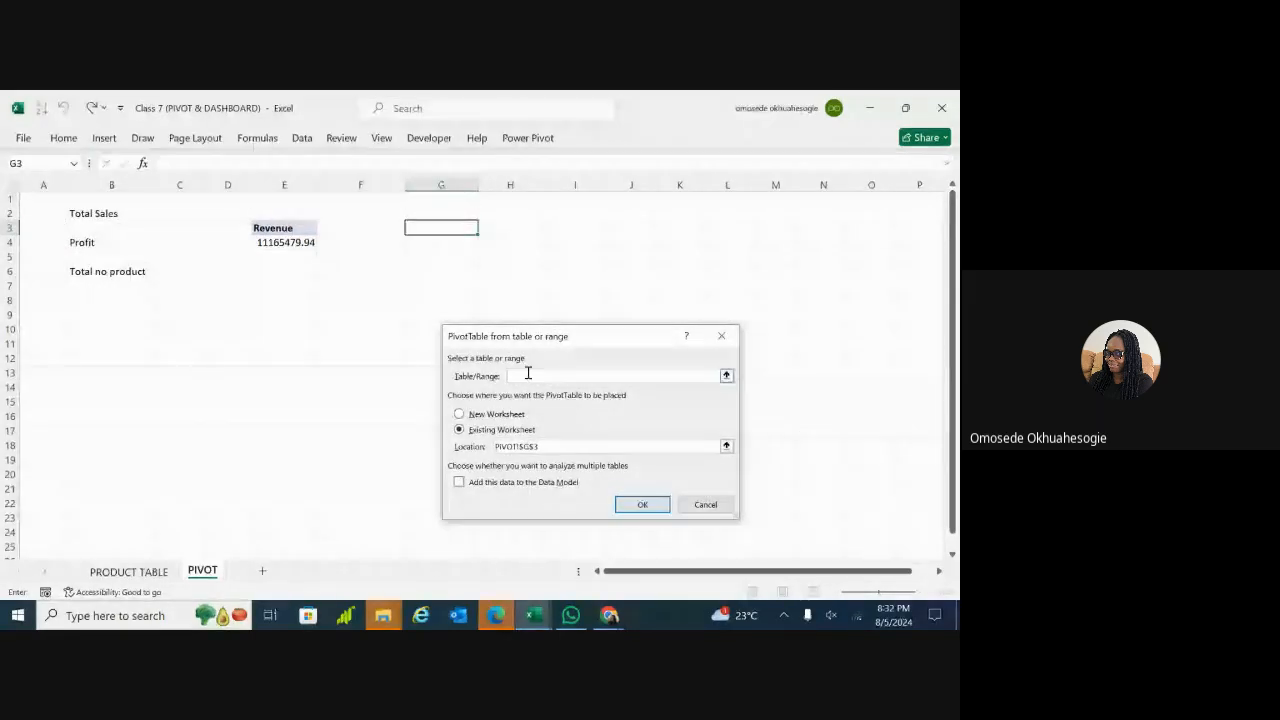
pyautogui.click(528, 375)
pyautogui.write('prod')
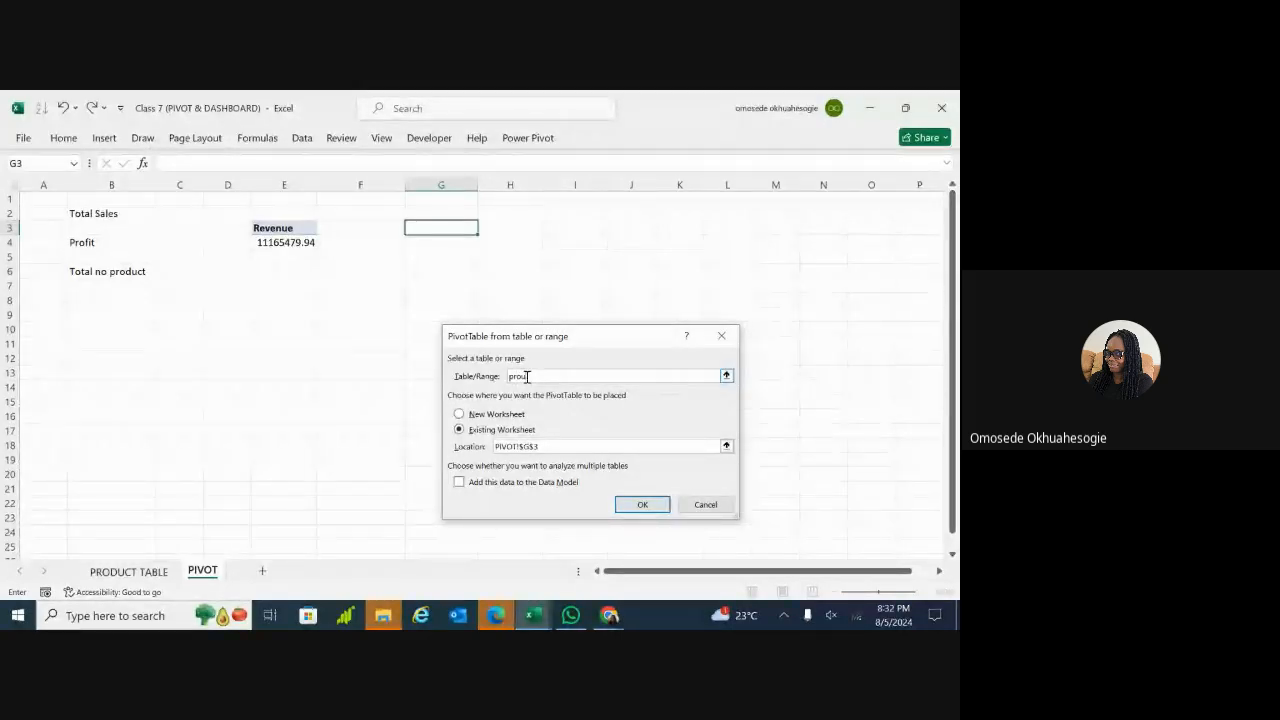
pyautogui.press('BackSpace')
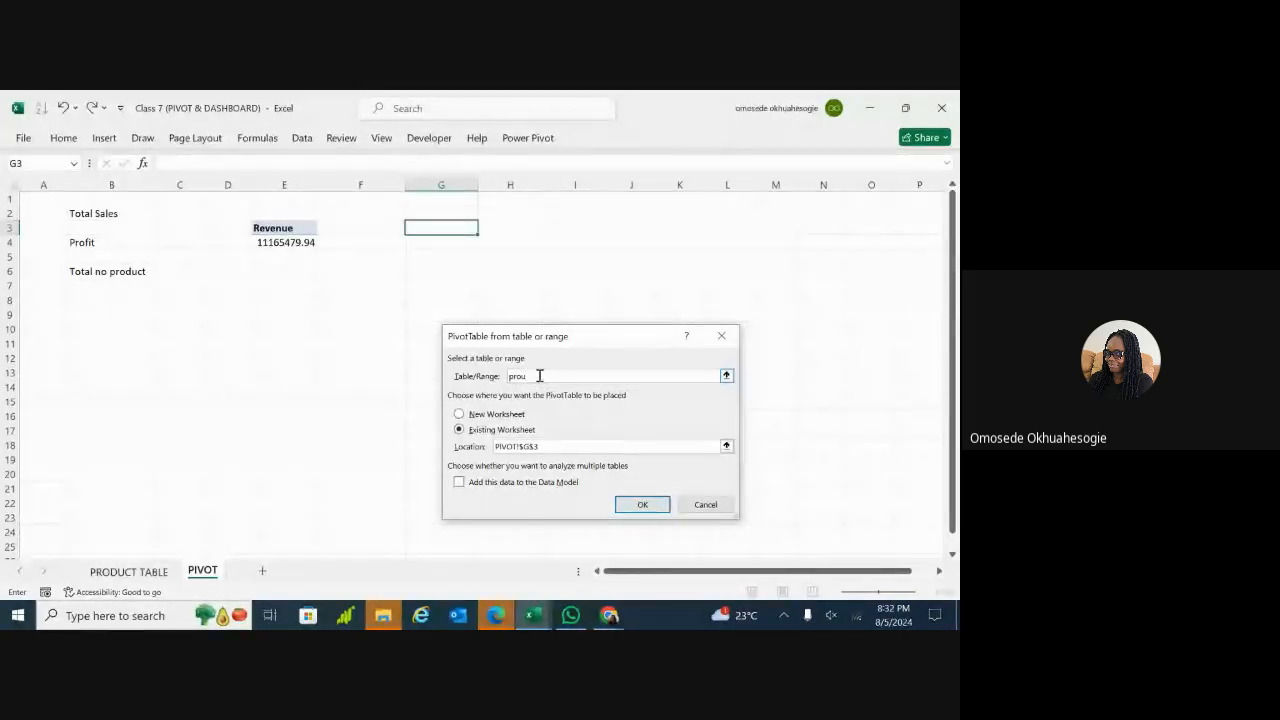
pyautogui.write('duct')
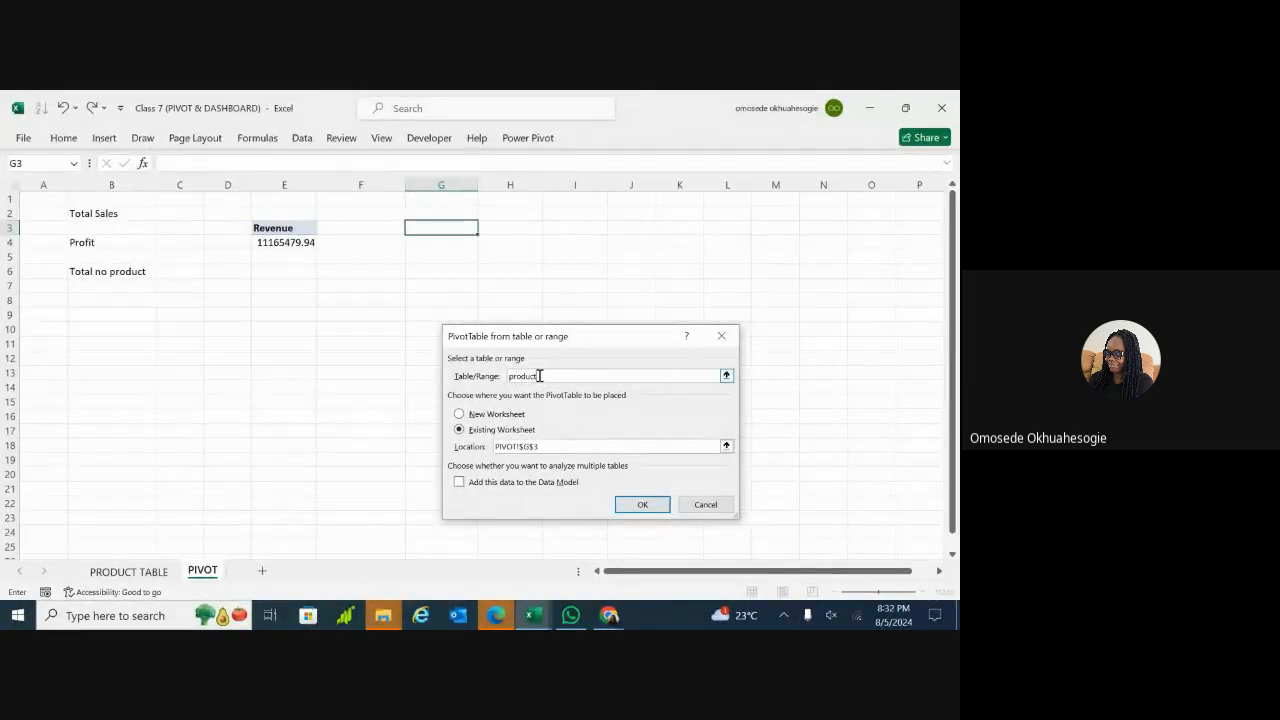
pyautogui.write('_table')
pyautogui.click(630, 505)
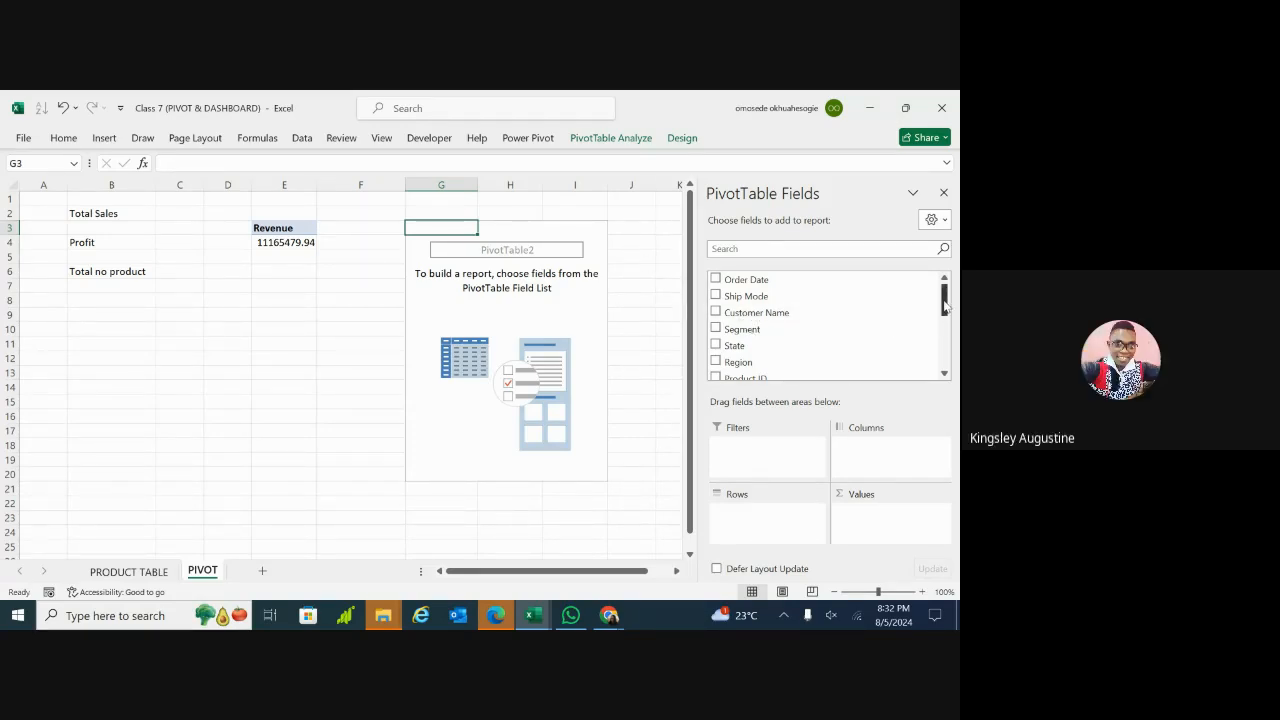
# Step: Undo the insertion of the empty pivot table at G3
pyautogui.scroll(-2, 946, 321)
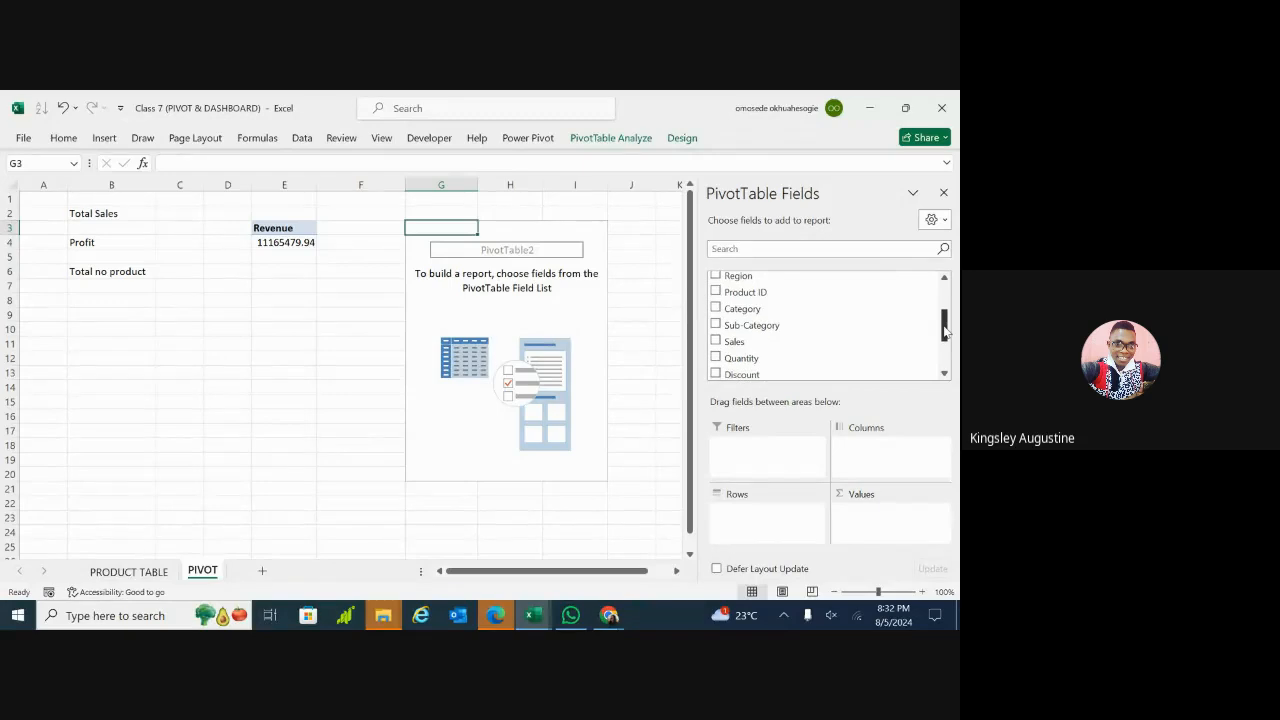
pyautogui.hotkey('ctrl', 'z')
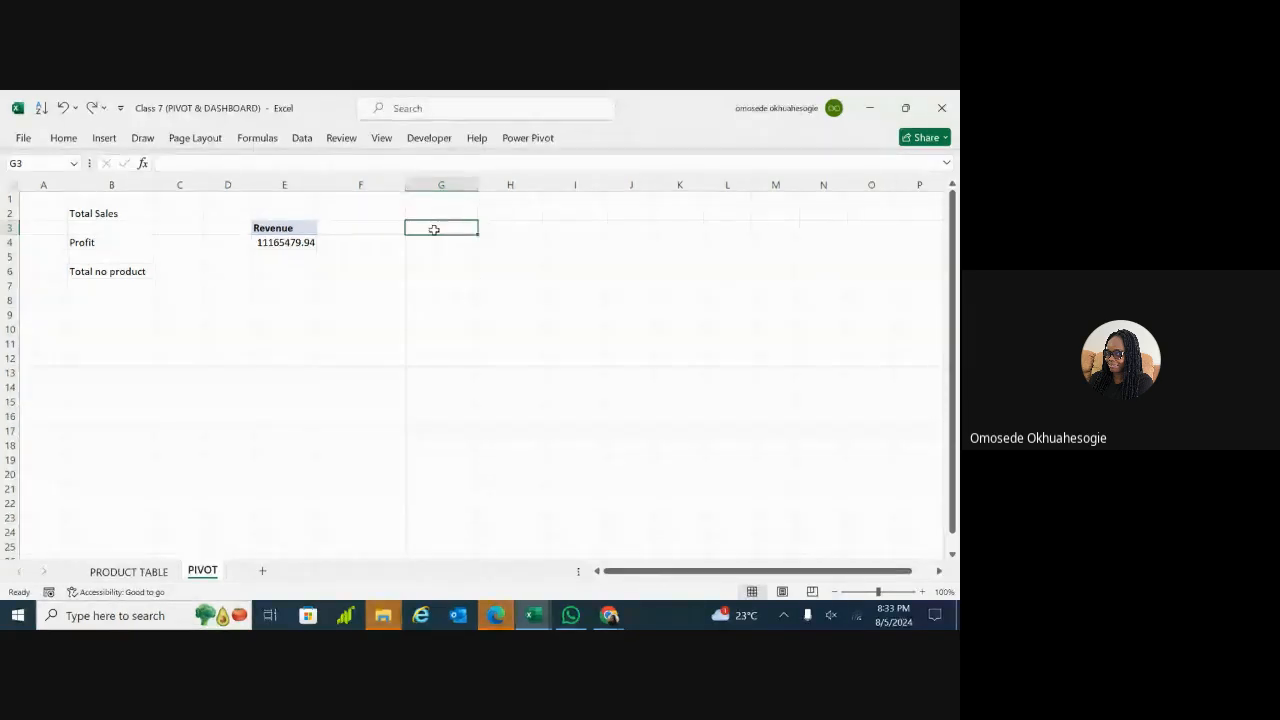
# Step: Insert a pivot table based on product_table at cell G3 of the existing PIVOT sheet
pyautogui.click(104, 139)
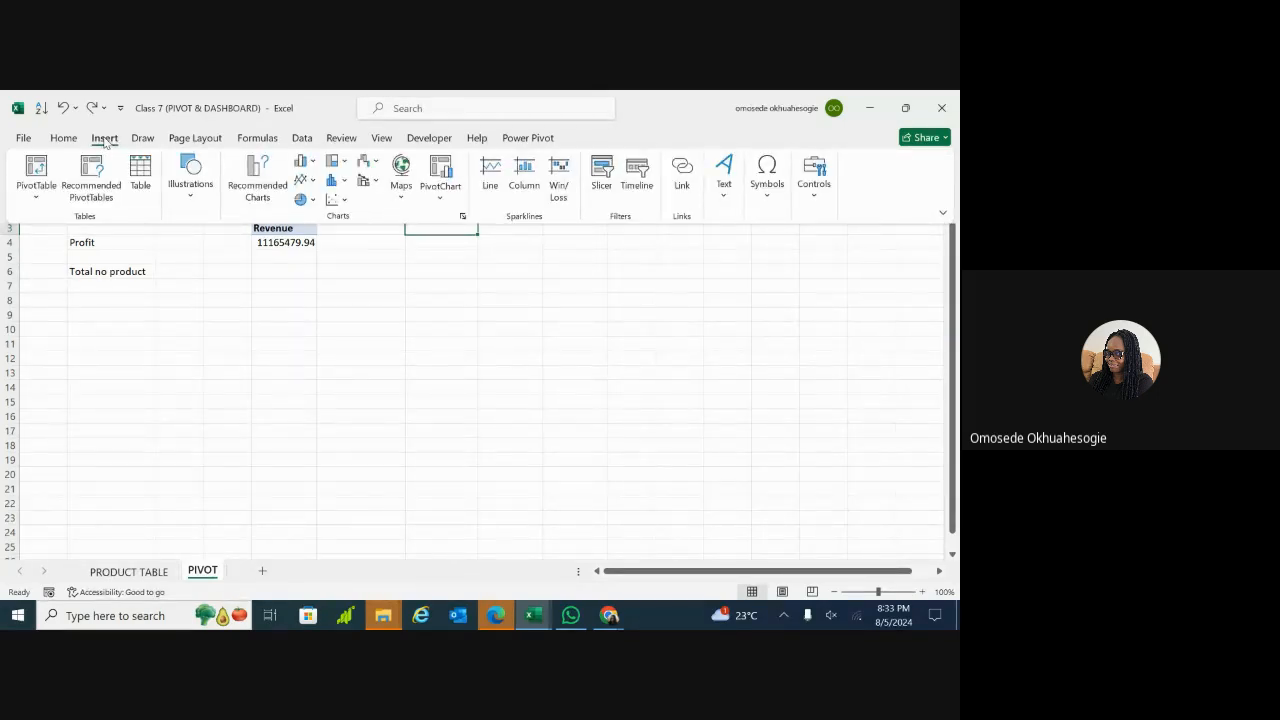
pyautogui.click(36, 198)
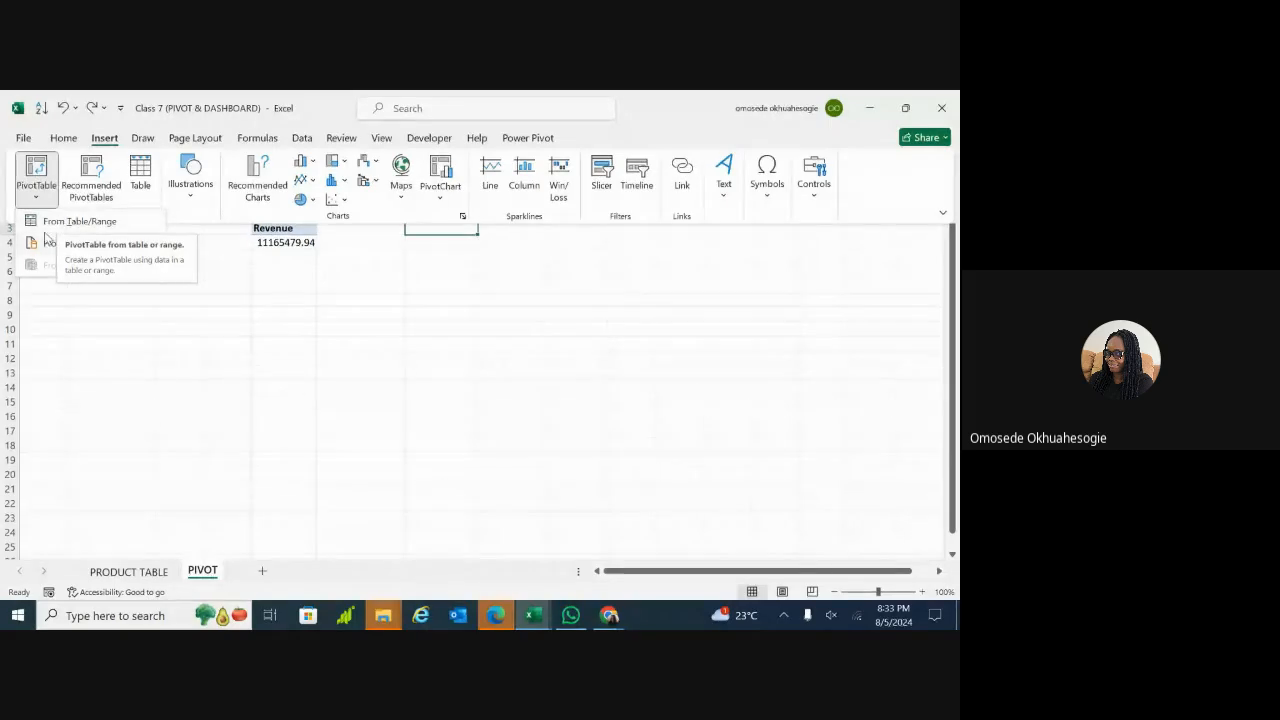
pyautogui.click(68, 222)
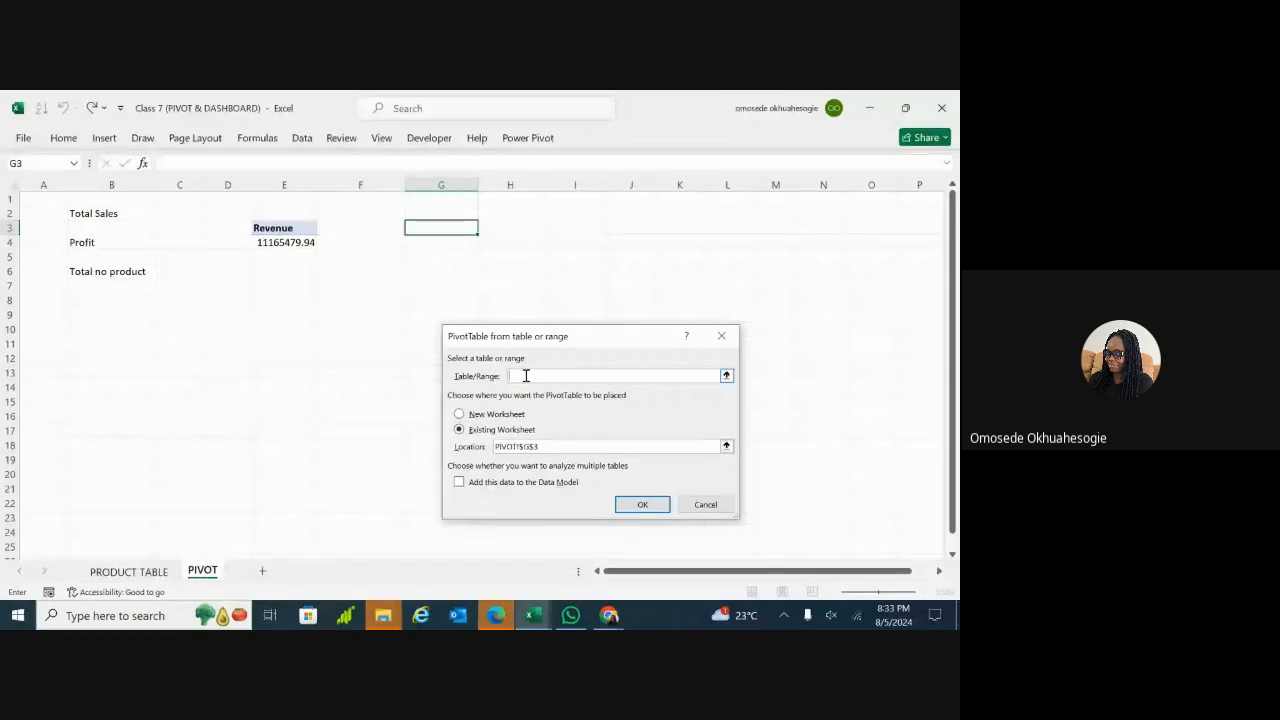
pyautogui.write('prod')
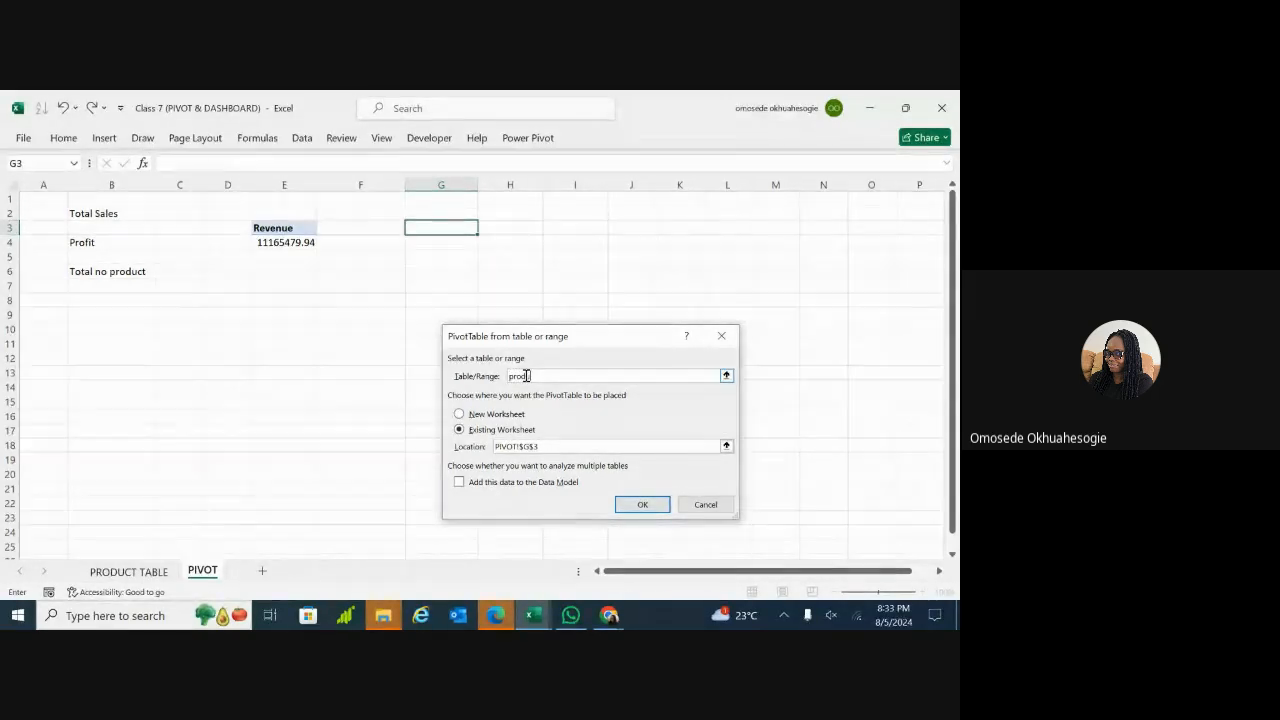
pyautogui.write('uct_table')
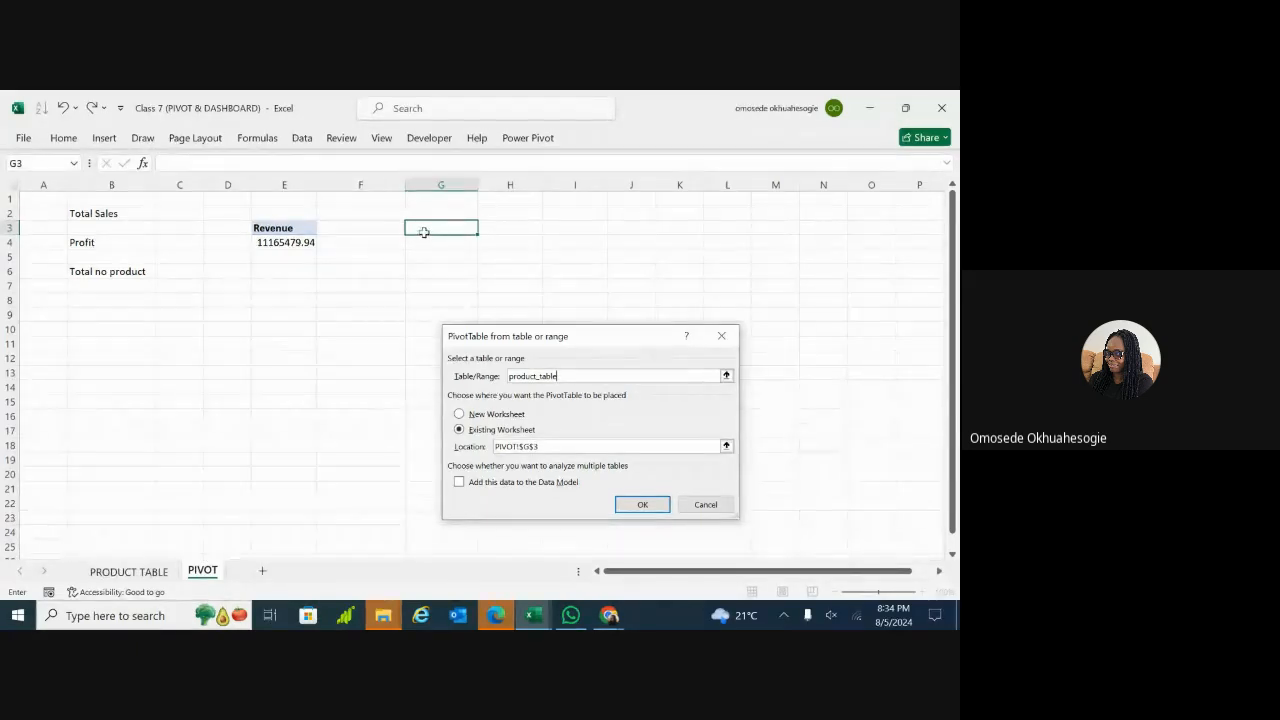
pyautogui.click(632, 507)
pyautogui.click(632, 505)
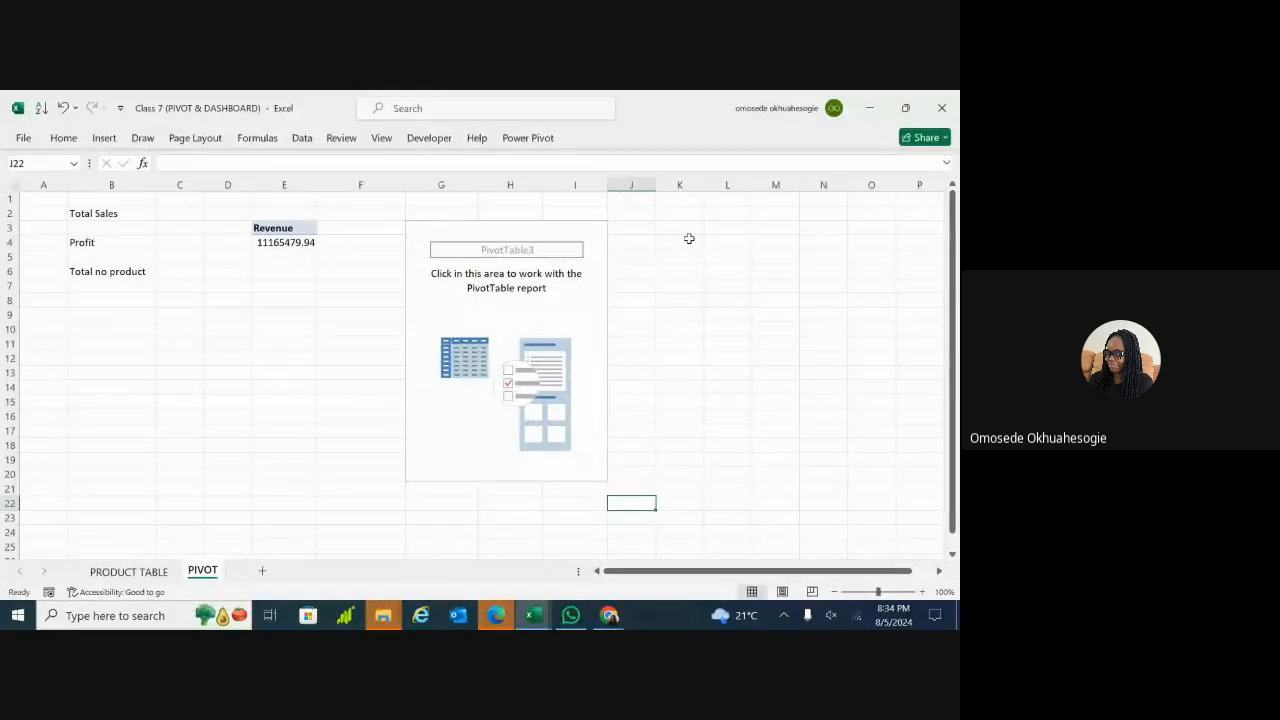
# Step: Add the Total Profit field to the values of the pivot table at G3
pyautogui.click(474, 232)
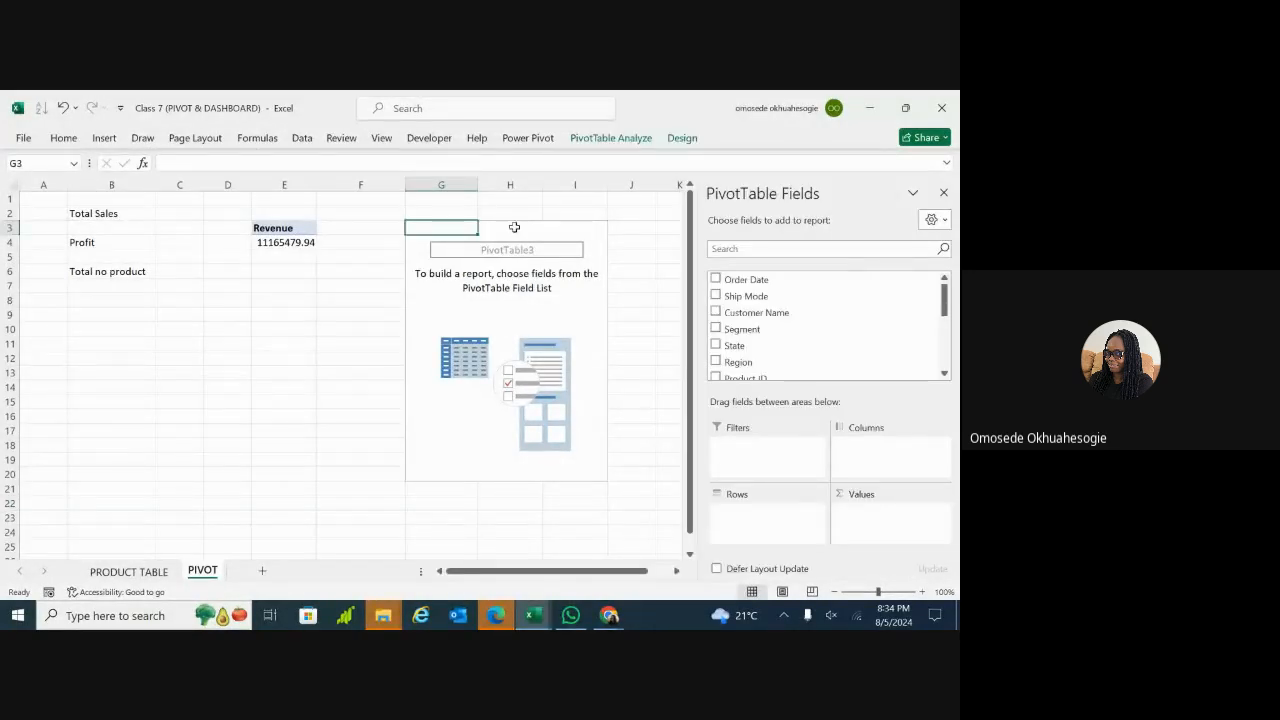
pyautogui.click(455, 286)
pyautogui.click(449, 228)
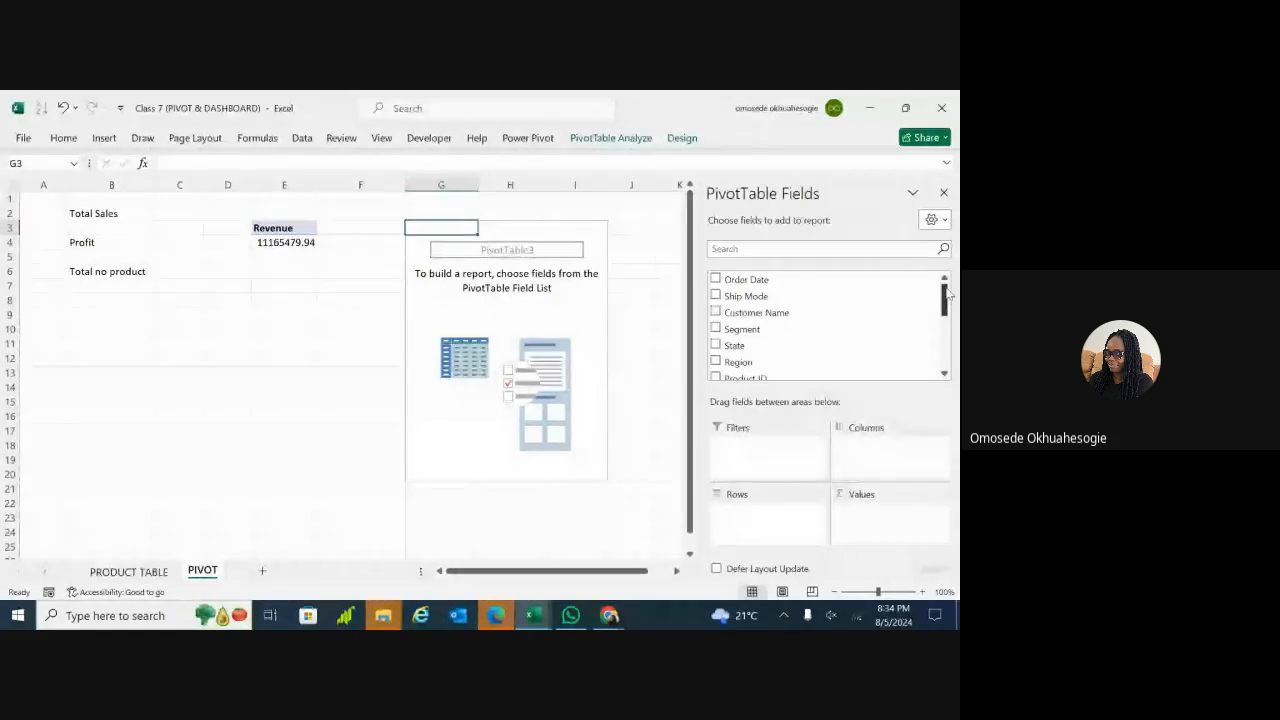
pyautogui.moveTo(946, 291)
pyautogui.mouseDown()
pyautogui.moveTo(945, 350)
pyautogui.moveTo(946, 290)
pyautogui.mouseUp()
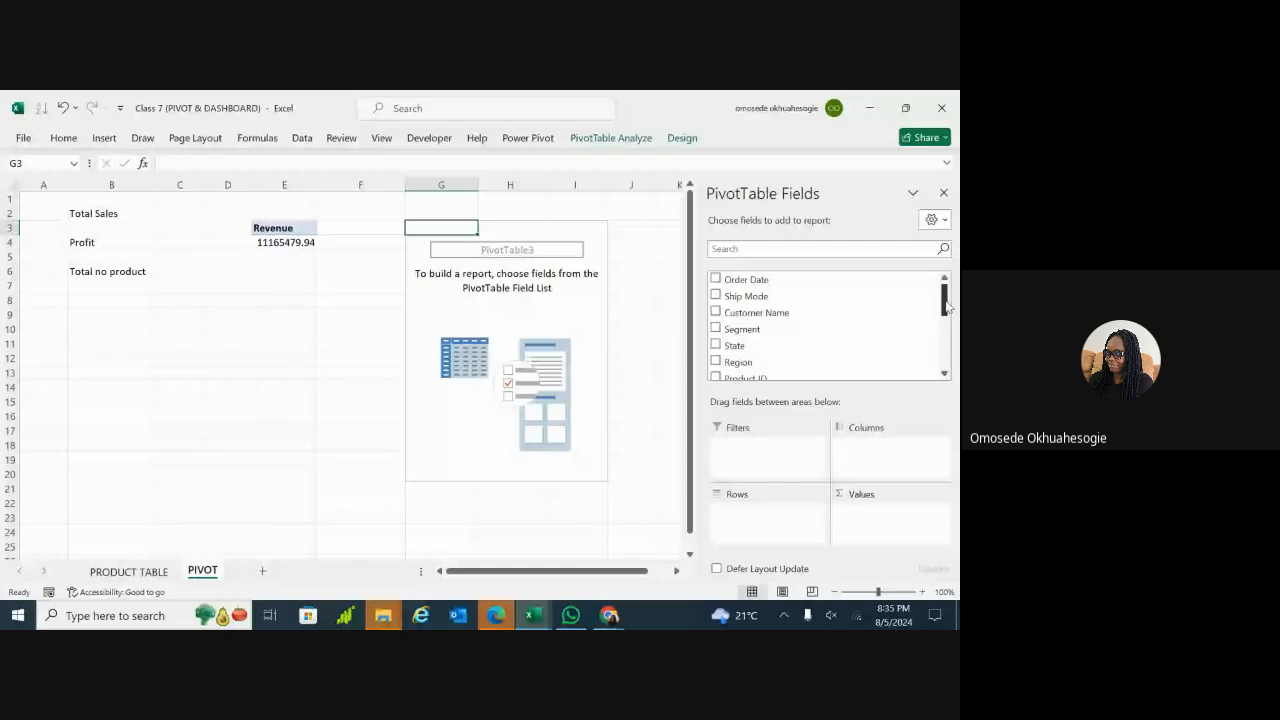
pyautogui.moveTo(945, 303); pyautogui.dragTo(945, 352)
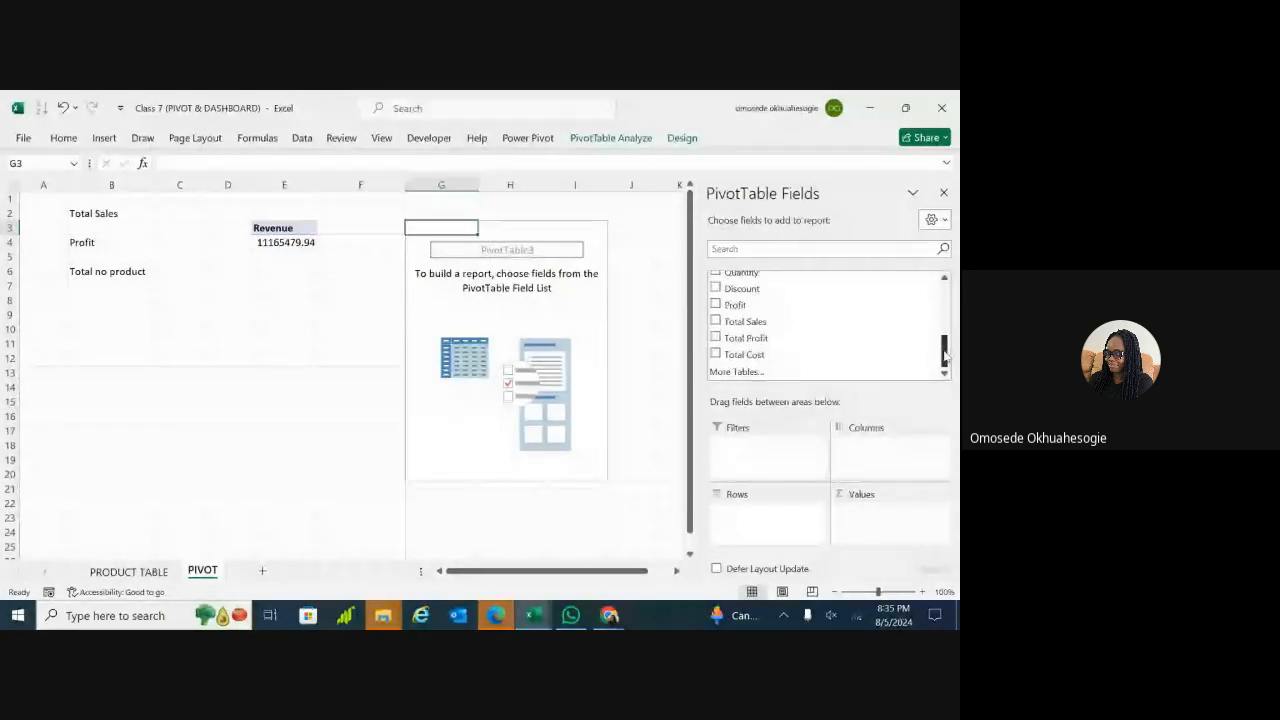
pyautogui.click(715, 338)
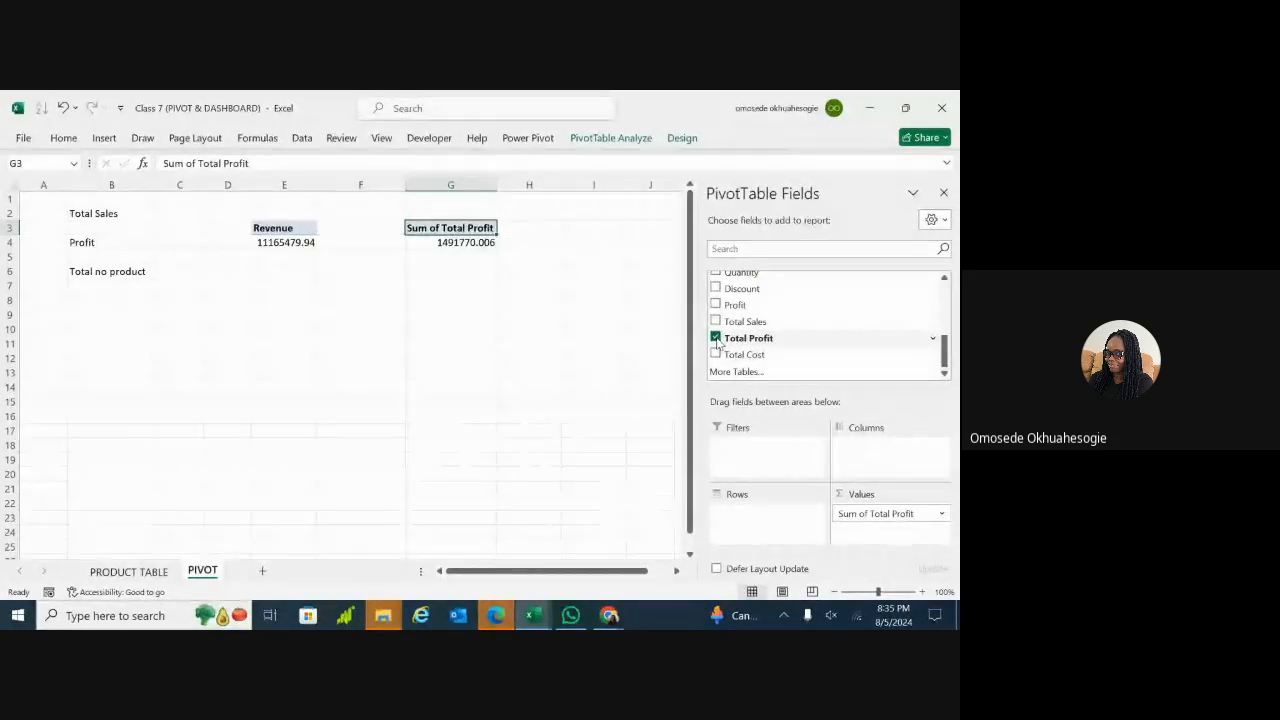
pyautogui.click(716, 339)
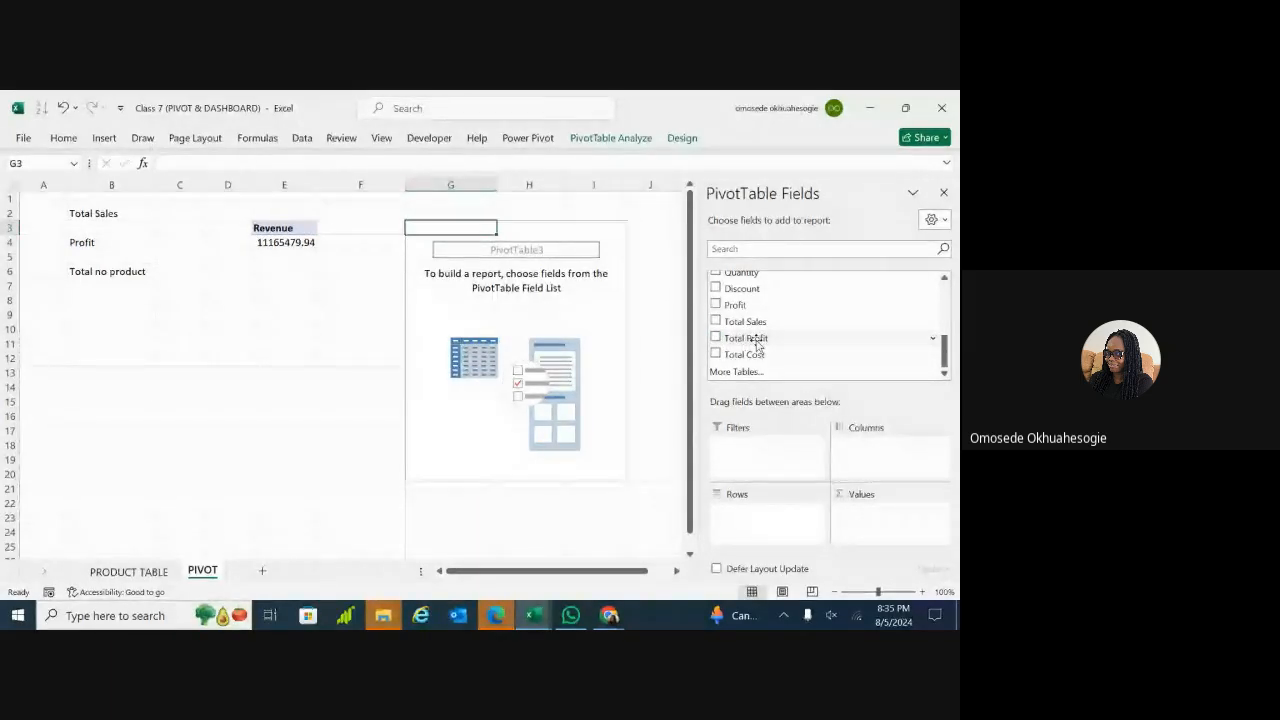
pyautogui.moveTo(757, 345); pyautogui.dragTo(875, 513)
pyautogui.click(875, 513)
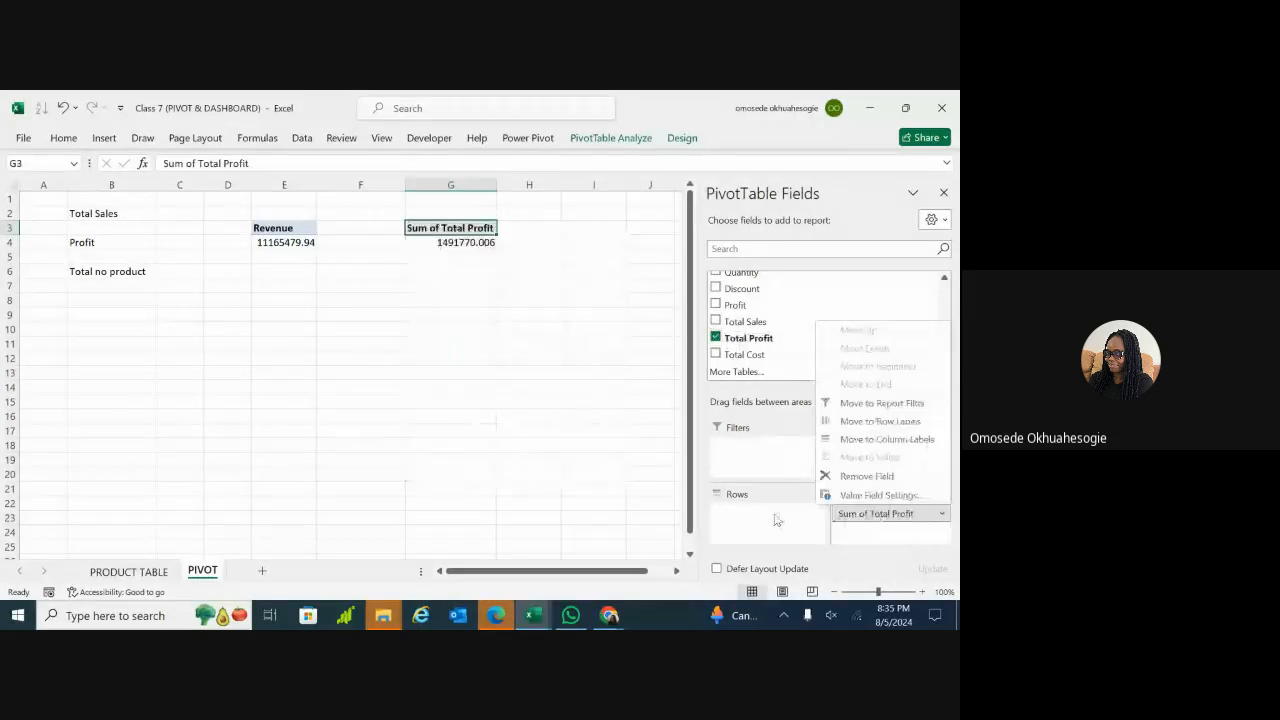
pyautogui.click(776, 521)
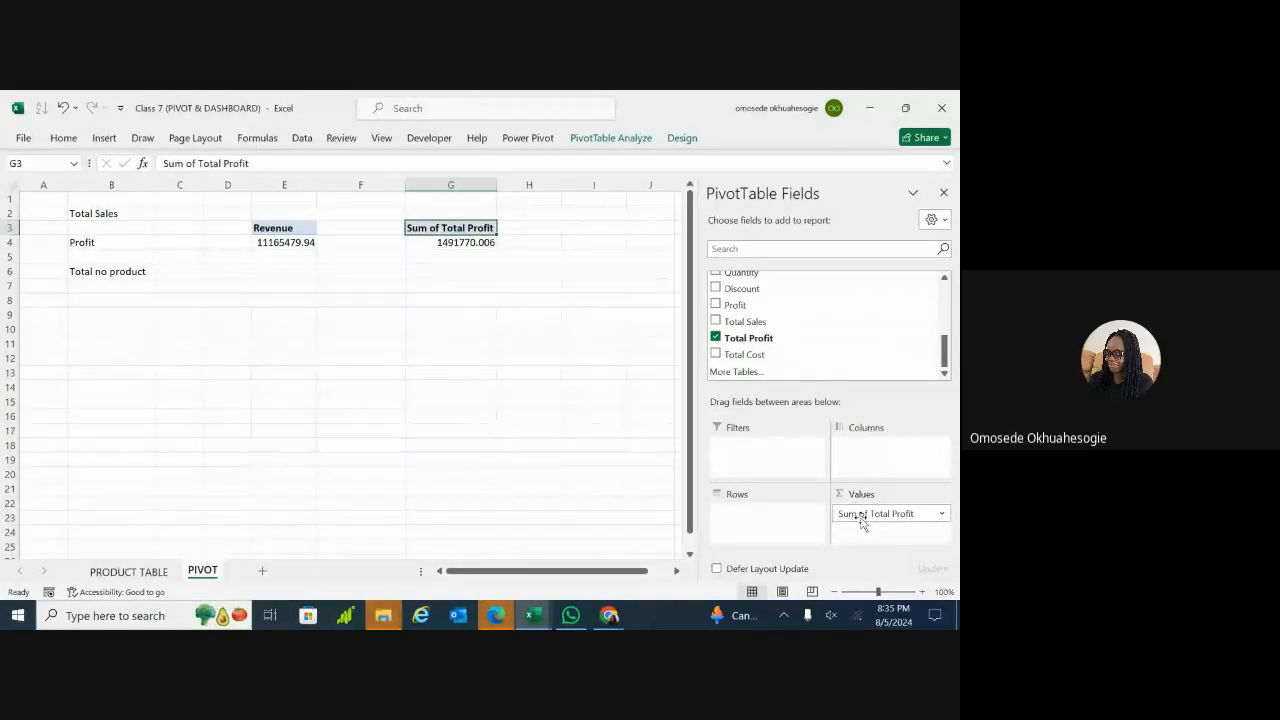
# Step: Try to change the custom name of the Sum of Total Profit value field to Total Profit
pyautogui.doubleClick(446, 228)
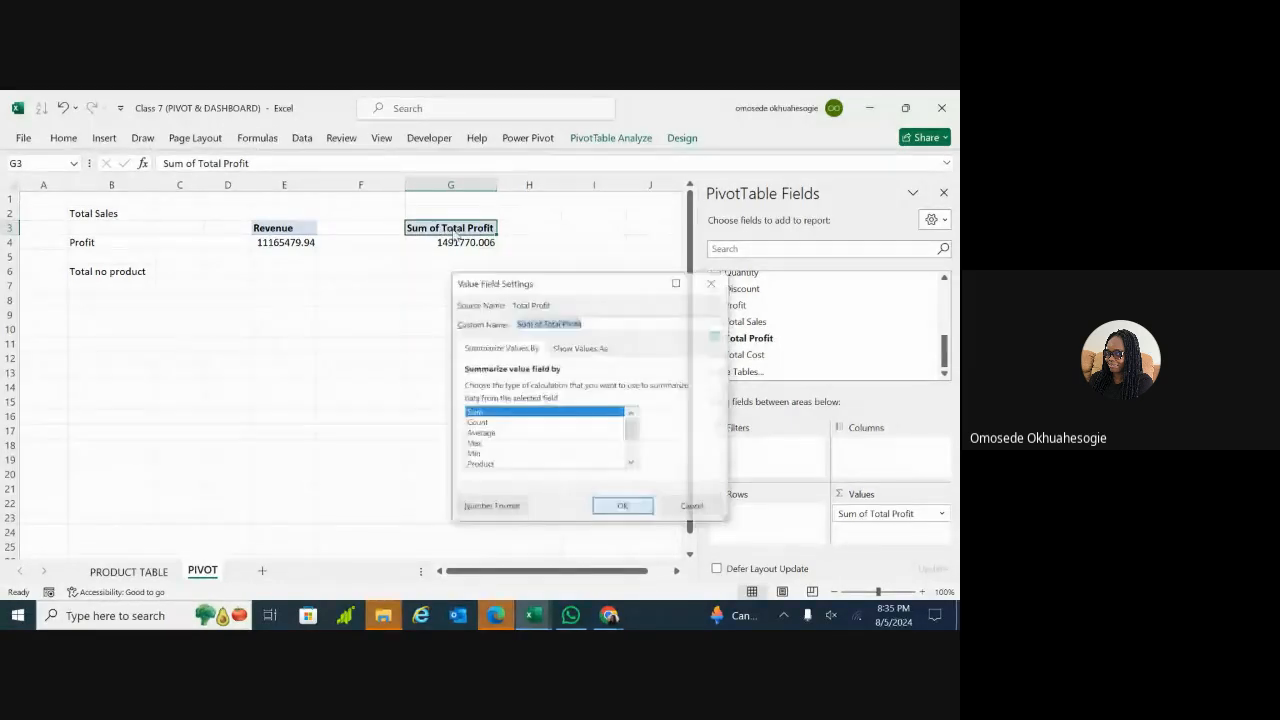
pyautogui.click(546, 323)
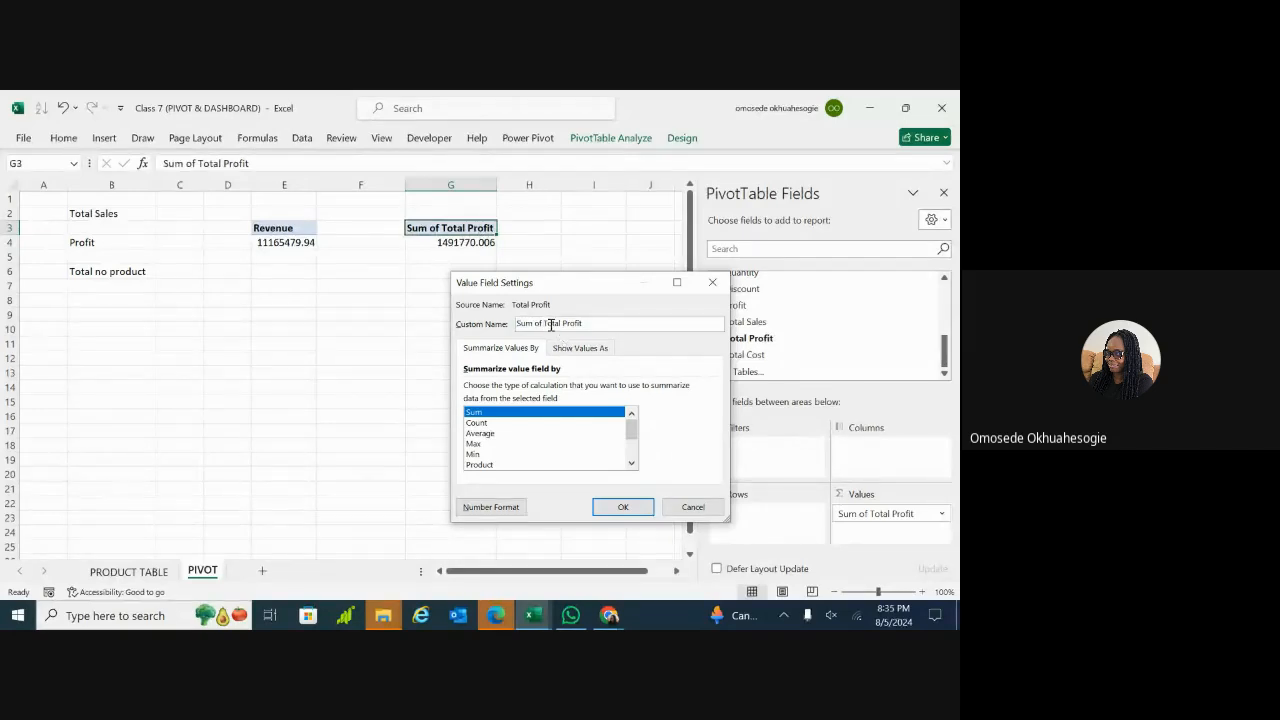
pyautogui.press('BackSpace')
pyautogui.press('BackSpace')
pyautogui.press('BackSpace')
pyautogui.press('BackSpace')
pyautogui.press('BackSpace')
pyautogui.press('BackSpace')
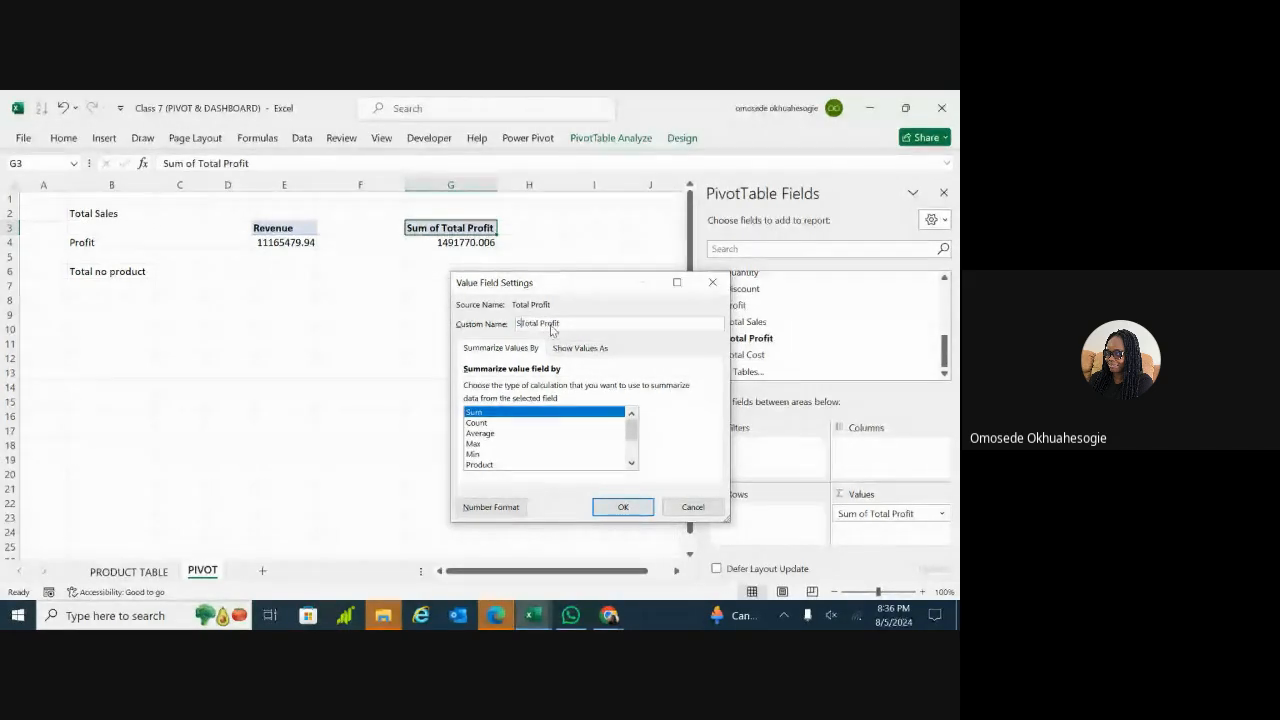
pyautogui.press('BackSpace')
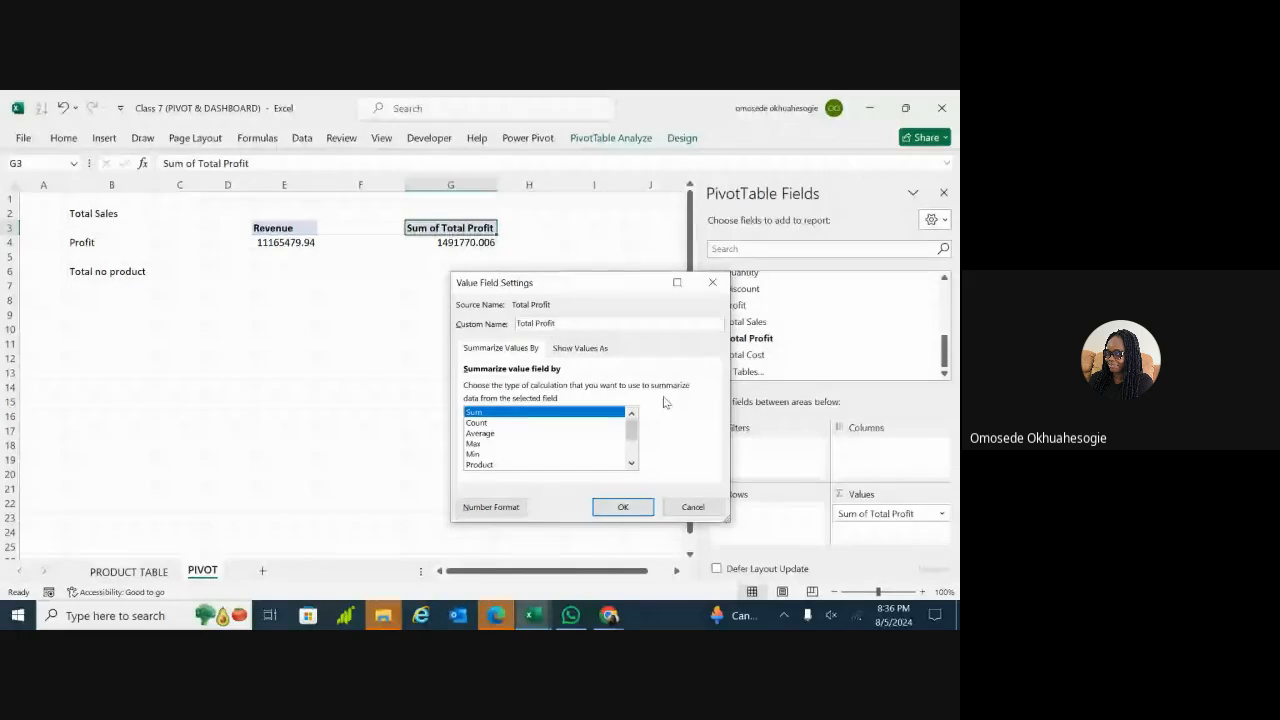
pyautogui.click(620, 508)
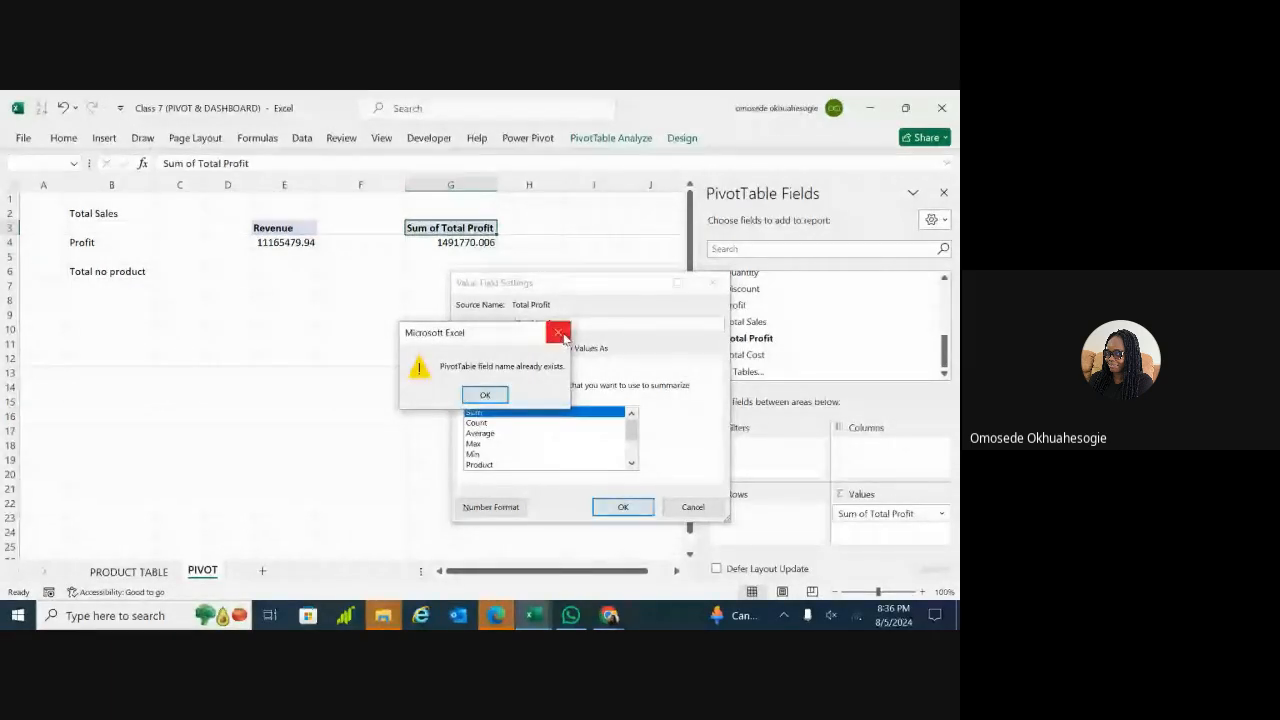
pyautogui.click(556, 342)
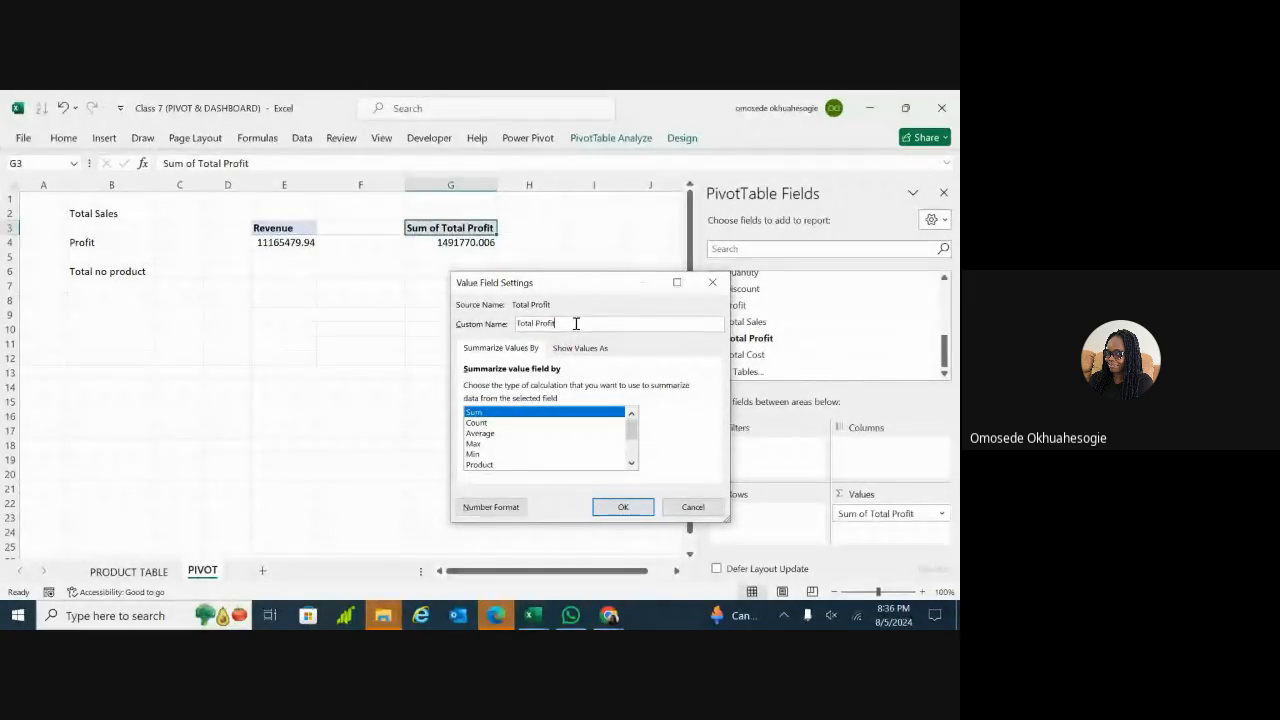
# Step: Set the custom name of the value field at G3 to Total_Profit and apply it
pyautogui.moveTo(600, 287); pyautogui.dragTo(471, 285)
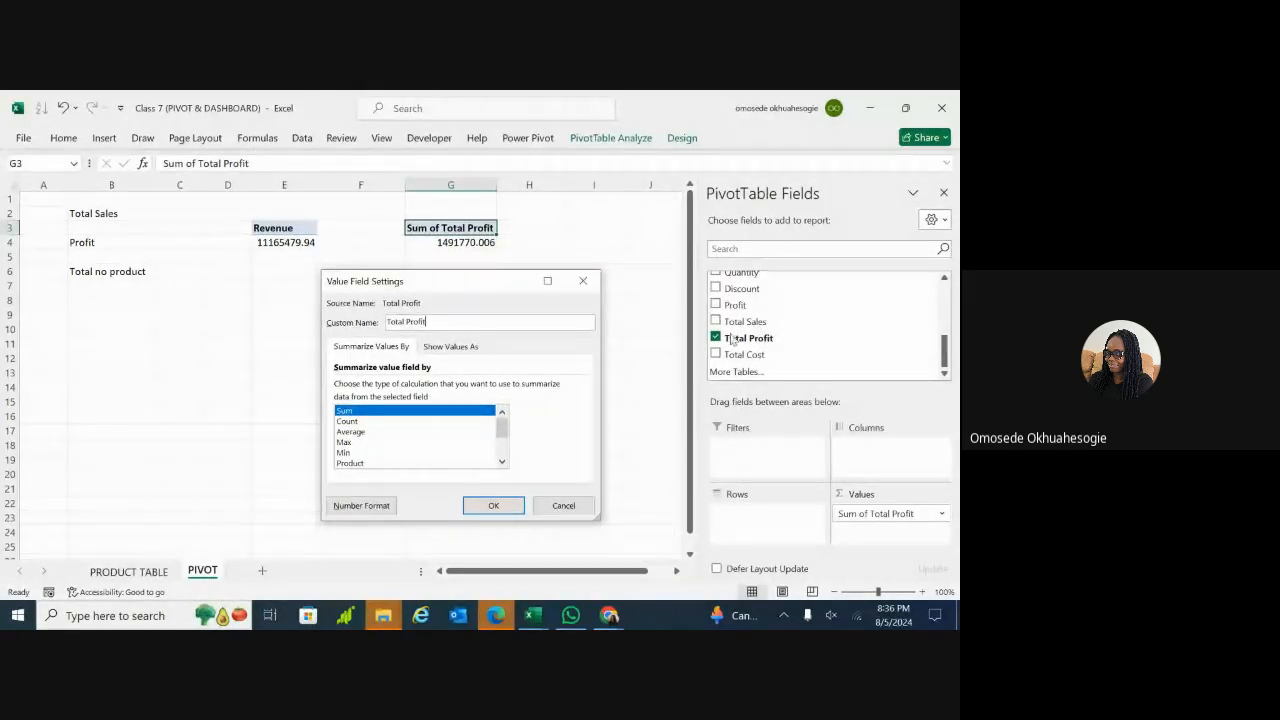
pyautogui.click(406, 322)
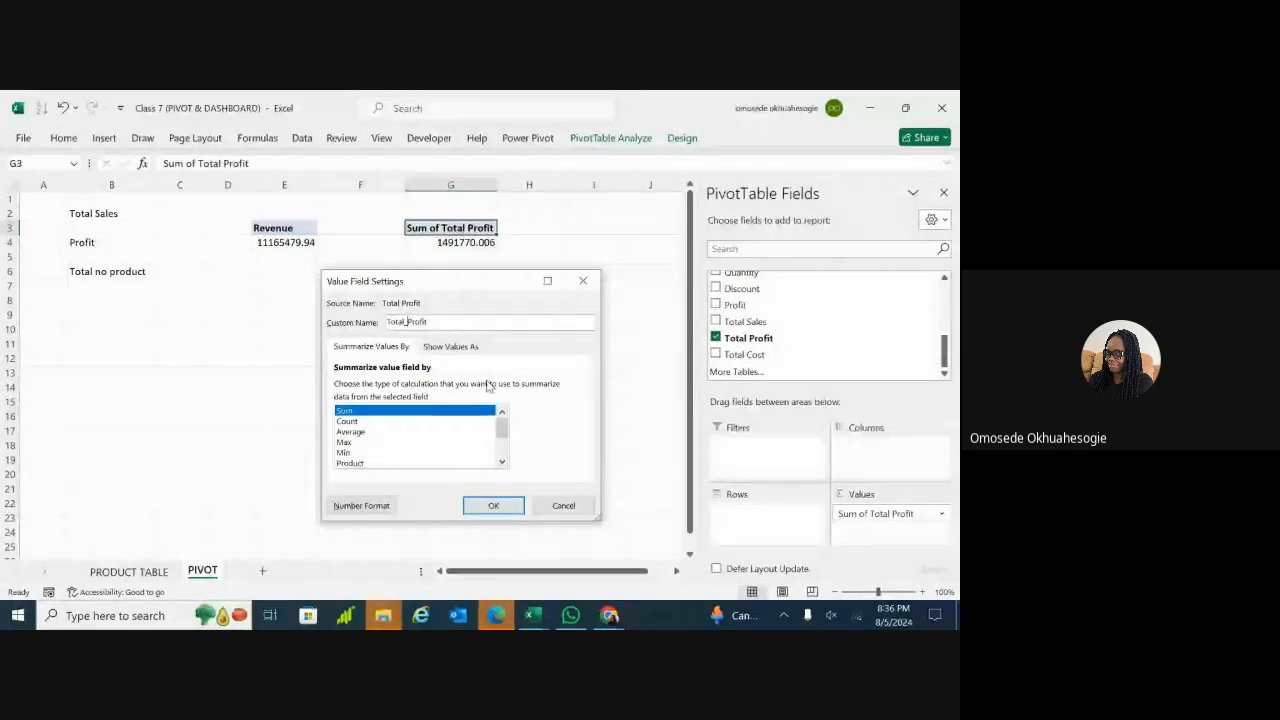
pyautogui.write('_')
pyautogui.click(493, 505)
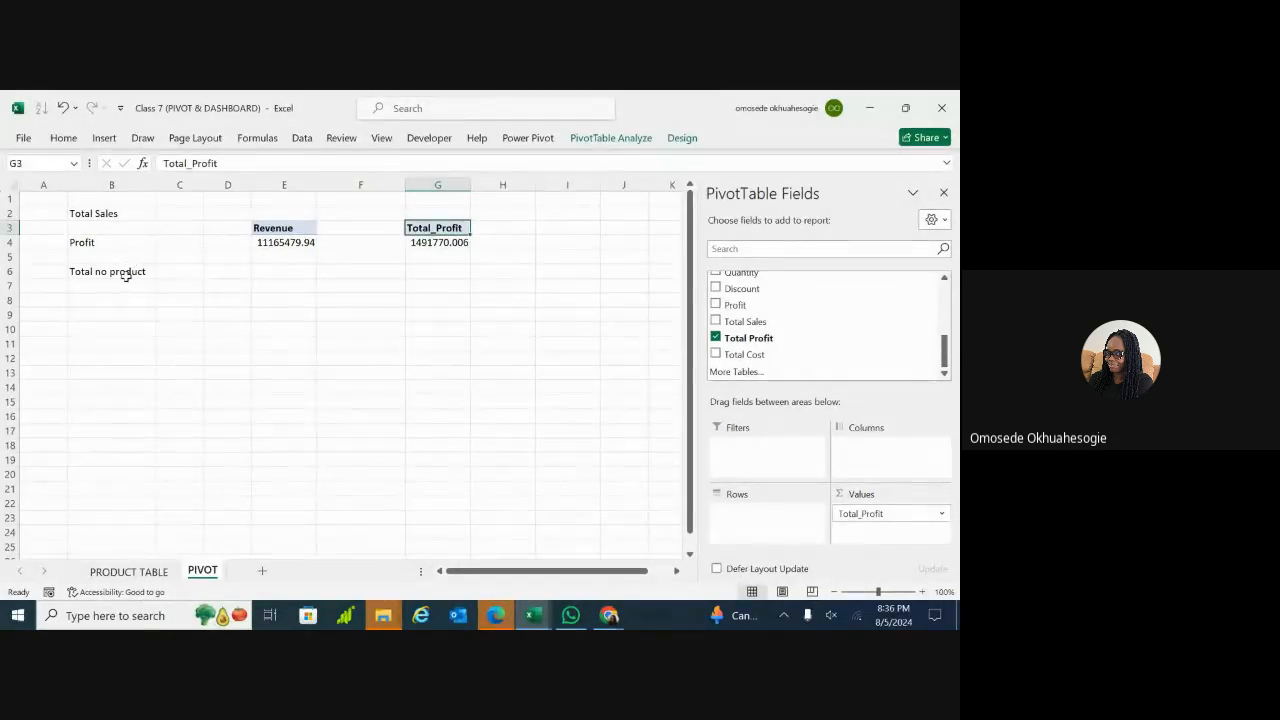
# Step: Examine the columns of the PRODUCT TABLE sheet for the field that gives the number of products, and return to the PIVOT sheet
pyautogui.click(128, 572)
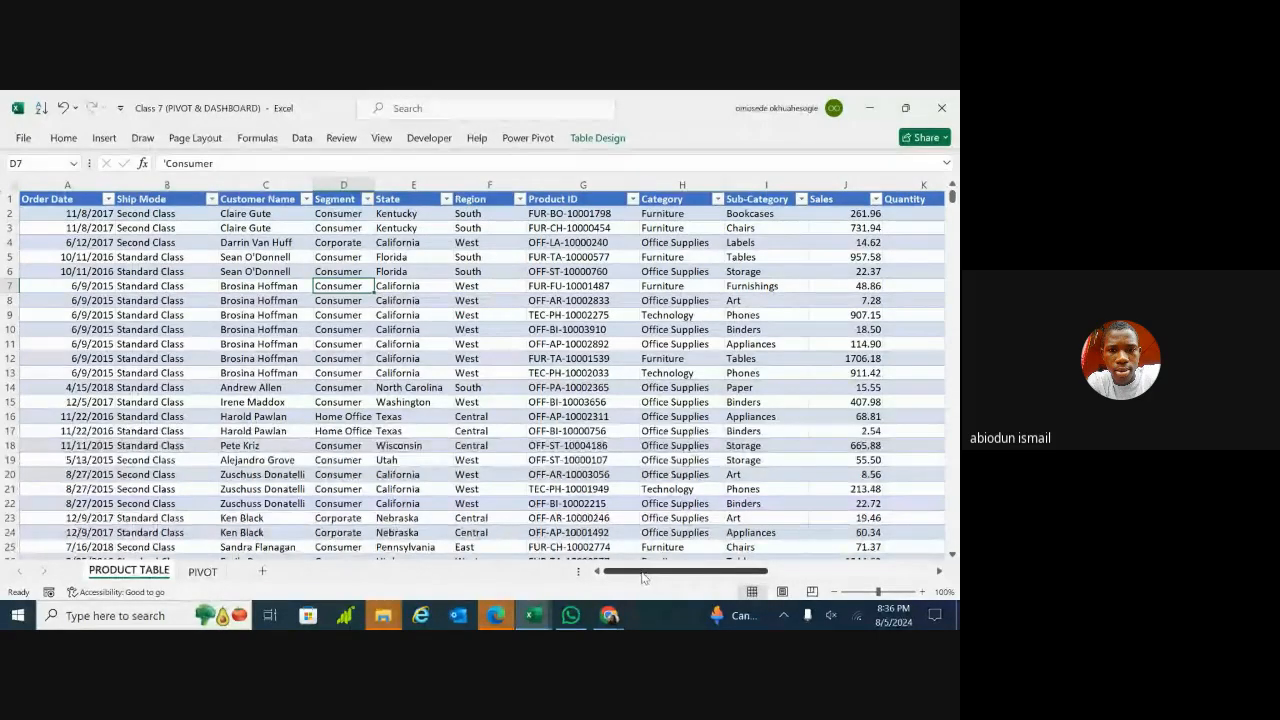
pyautogui.moveTo(642, 576); pyautogui.dragTo(664, 577)
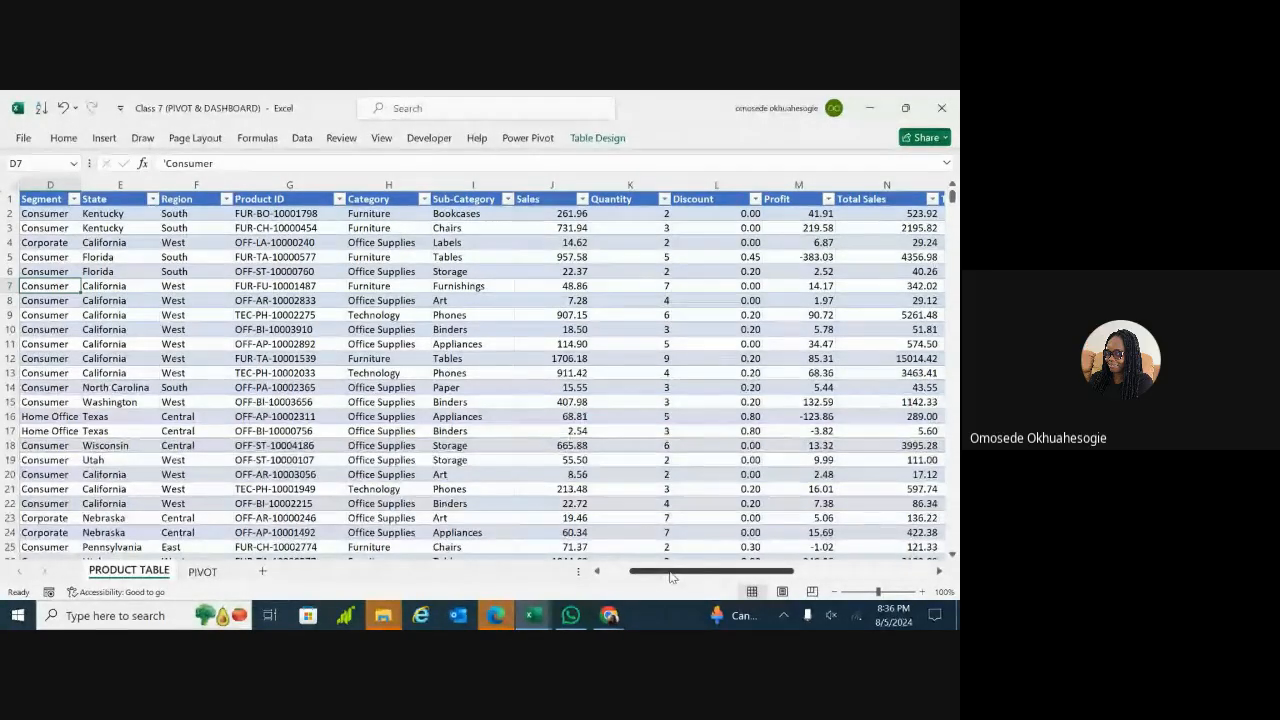
pyautogui.moveTo(670, 577)
pyautogui.mouseDown()
pyautogui.moveTo(720, 577)
pyautogui.moveTo(695, 578)
pyautogui.mouseUp()
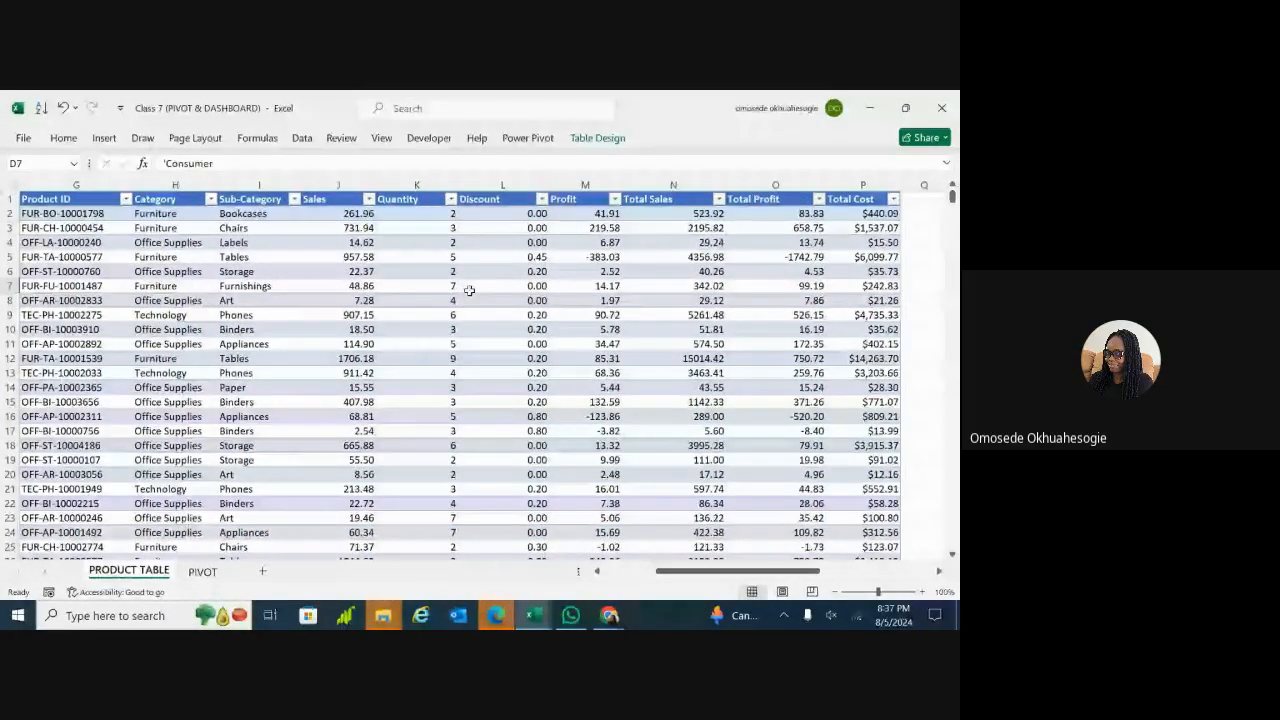
pyautogui.click(202, 573)
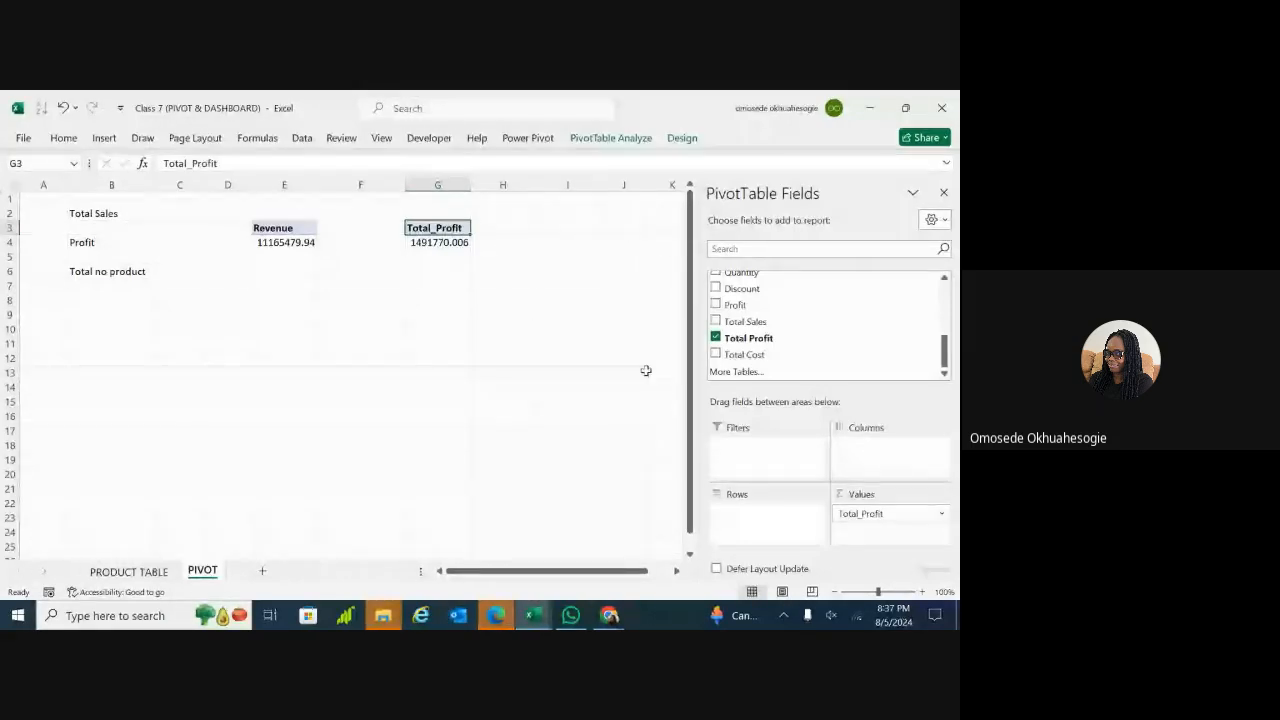
# Step: Insert a pivot table based on product_table at cell I3 of the PIVOT sheet and add the Quantity field to its values
pyautogui.click(578, 229)
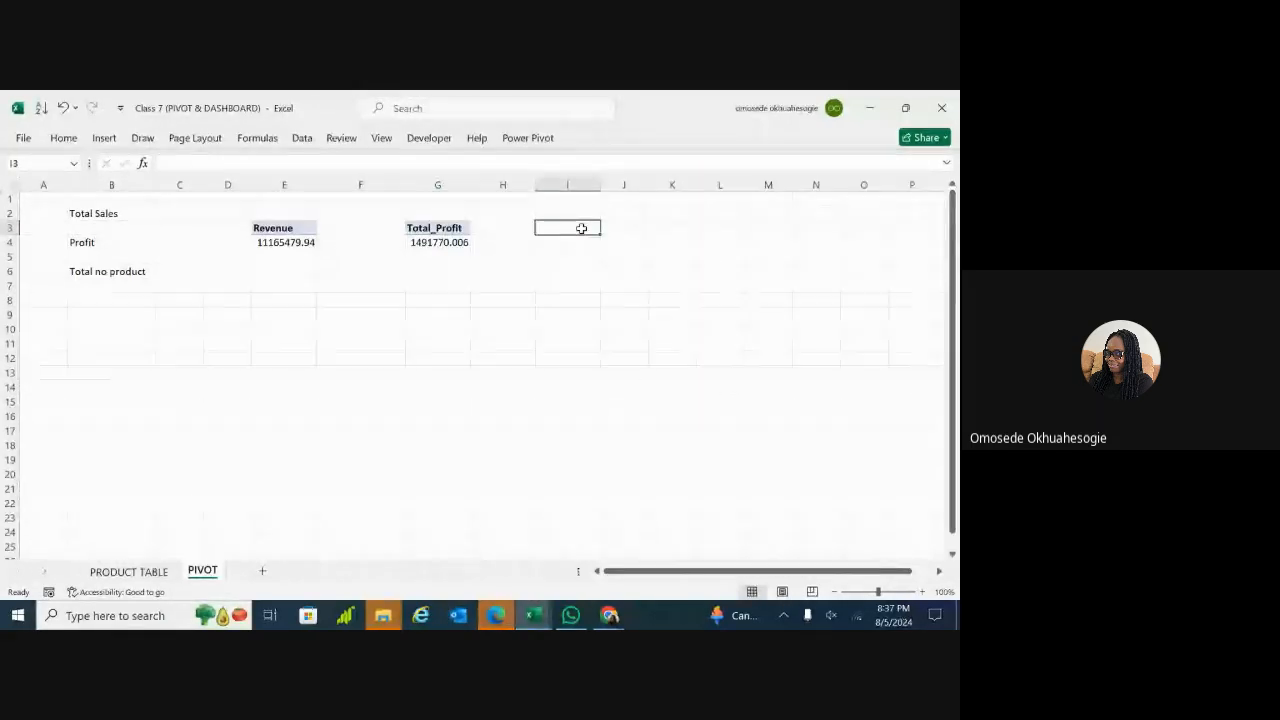
pyautogui.click(105, 139)
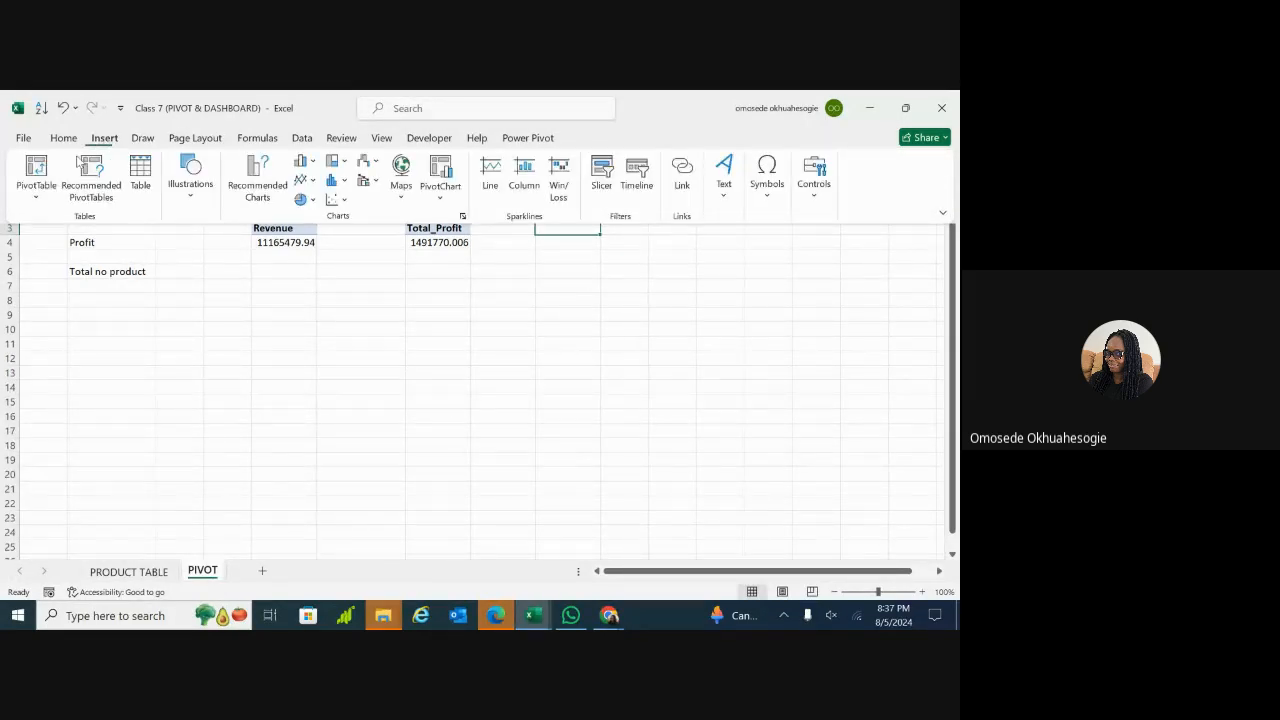
pyautogui.click(36, 194)
pyautogui.click(60, 221)
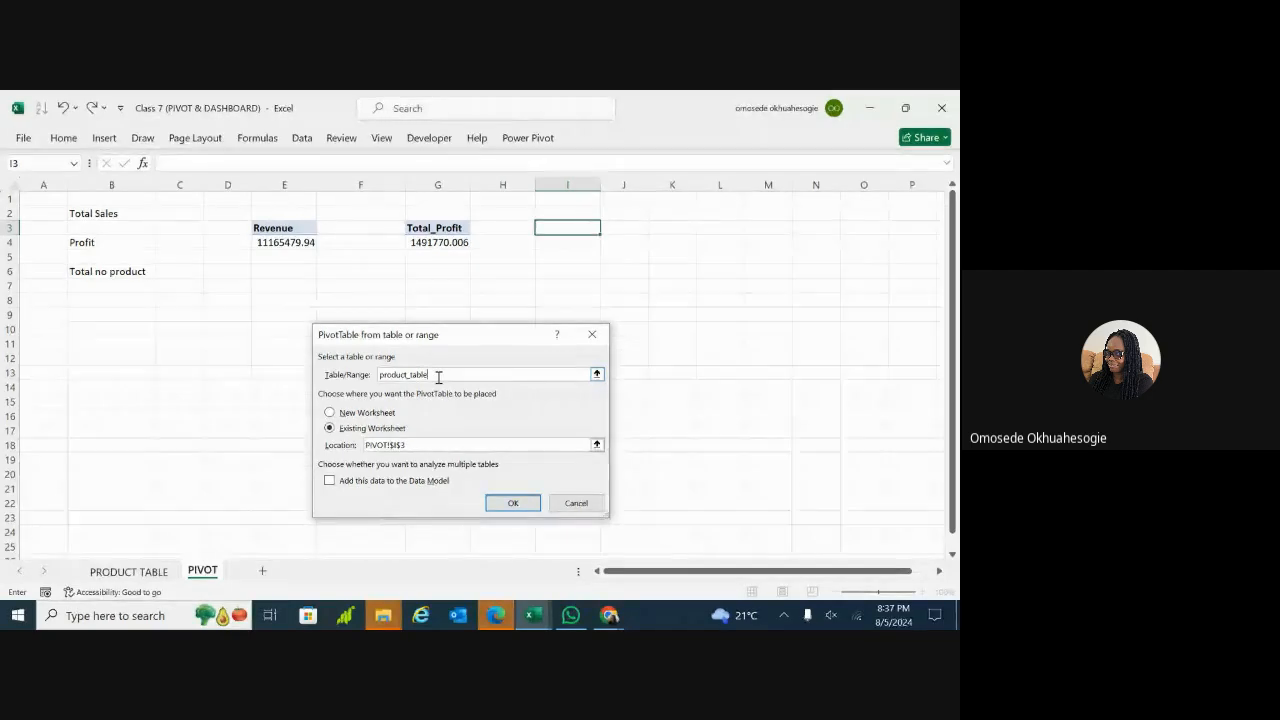
pyautogui.click(509, 503)
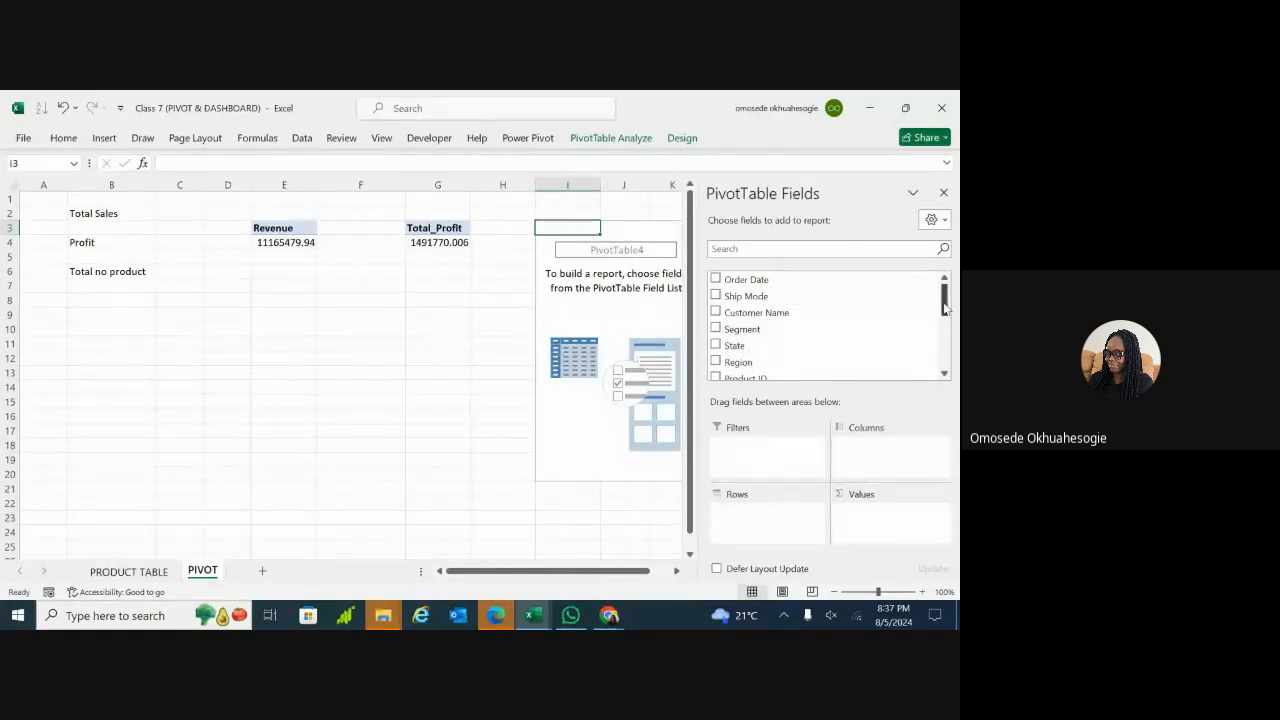
pyautogui.moveTo(944, 308); pyautogui.dragTo(944, 335)
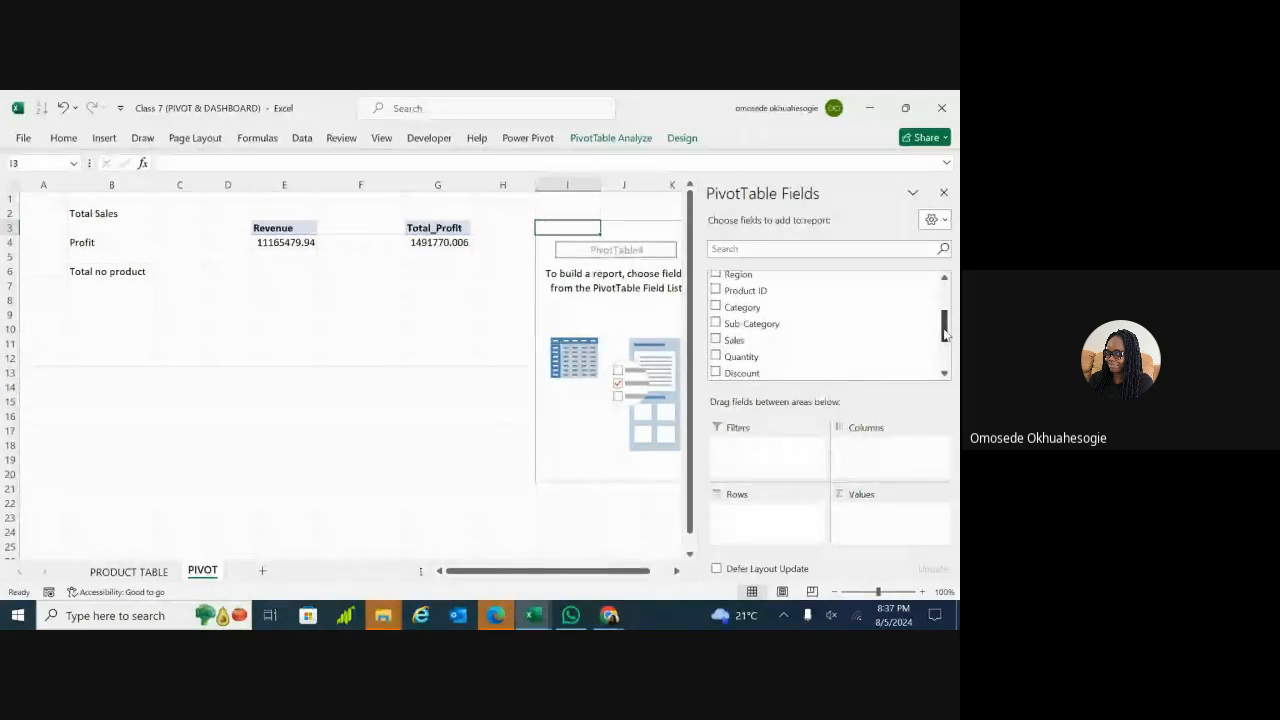
pyautogui.click(716, 356)
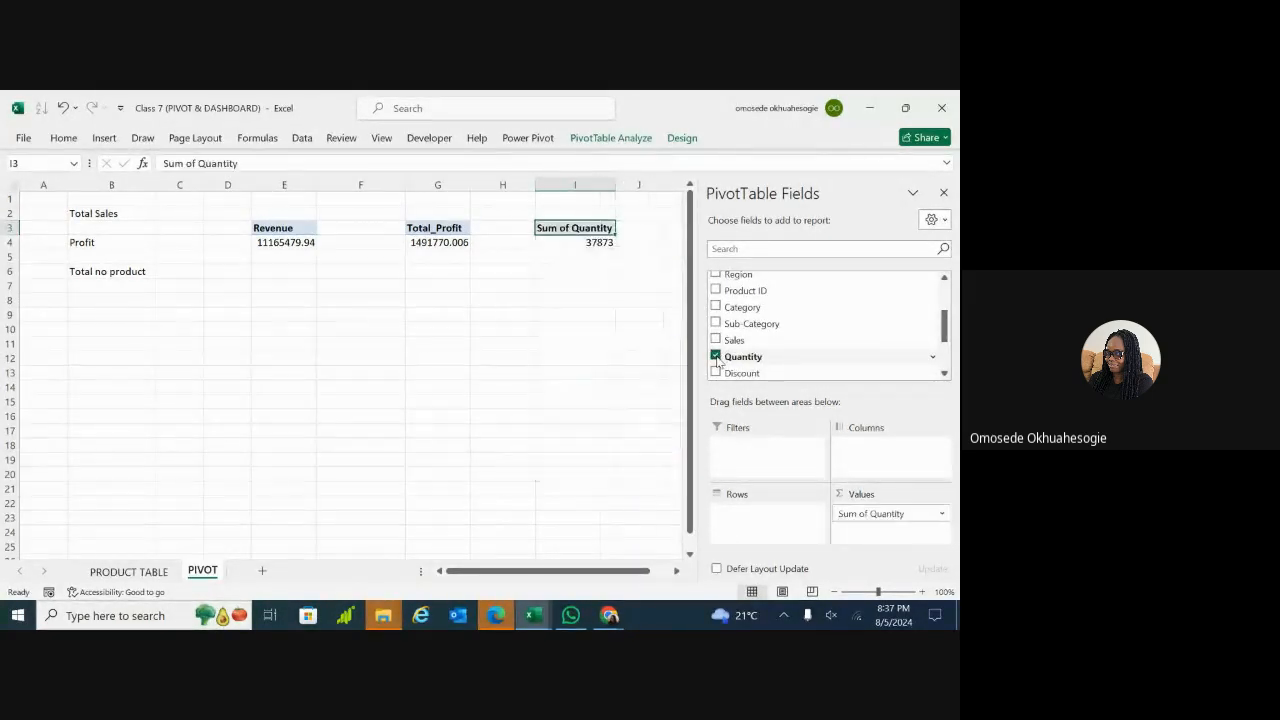
# Step: Set the custom name of the Quantity value field at I3 to Total Product and apply it
pyautogui.doubleClick(571, 229)
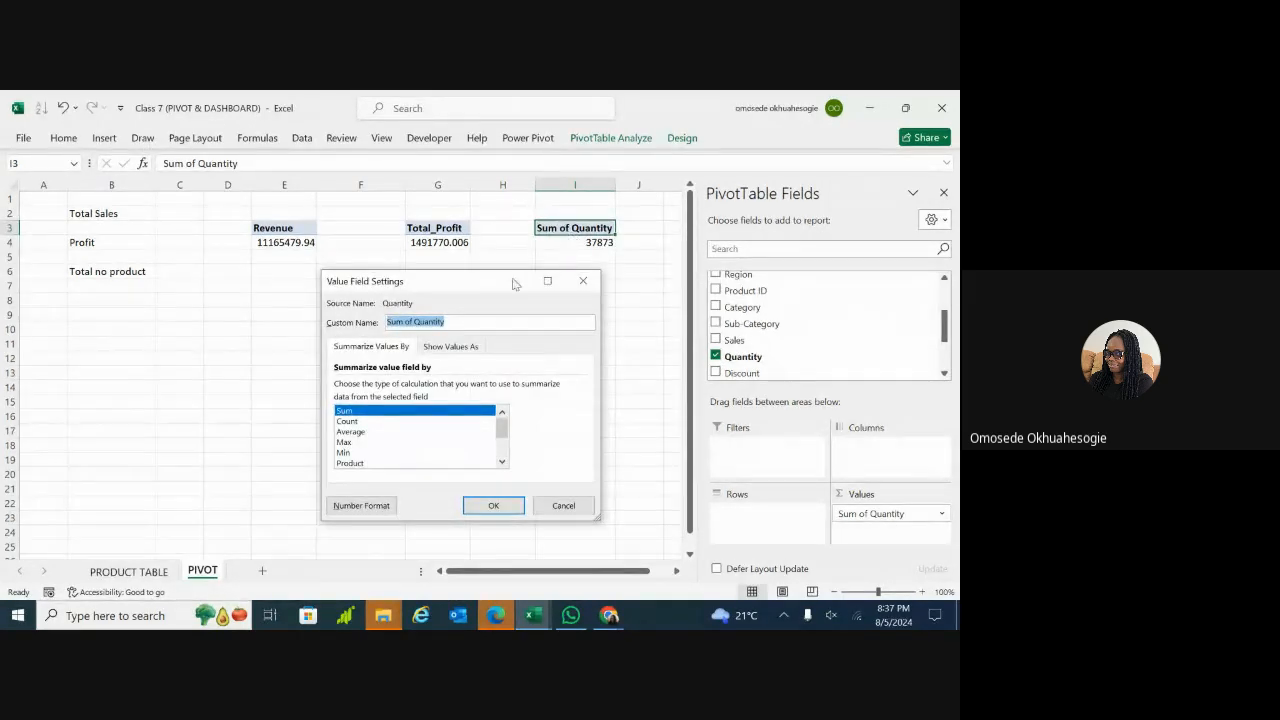
pyautogui.click(415, 323)
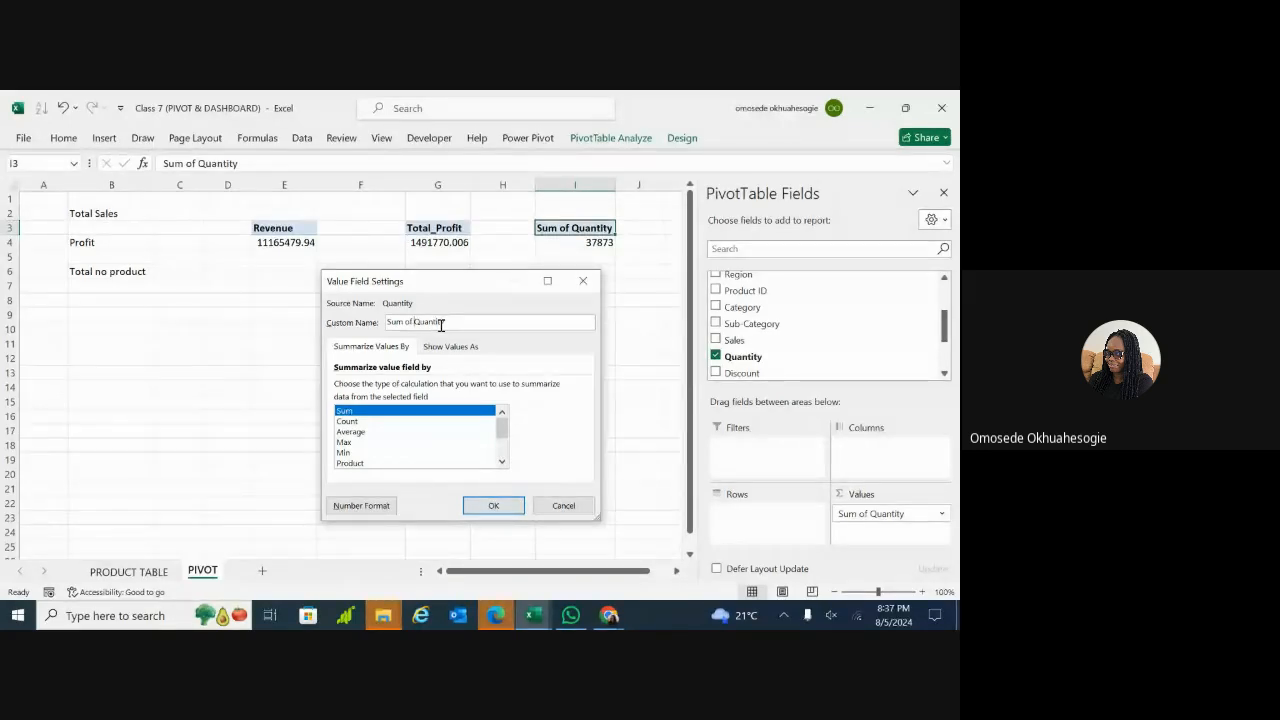
pyautogui.press('Left')
pyautogui.press('Left')
pyautogui.press('Left')
pyautogui.press('Left')
pyautogui.press('Left')
pyautogui.press('Left')
pyautogui.press('Left')
pyautogui.press('Left')
pyautogui.press('BackSpace')
pyautogui.press('BackSpace')
pyautogui.press('BackSpace')
pyautogui.press('BackSpace')
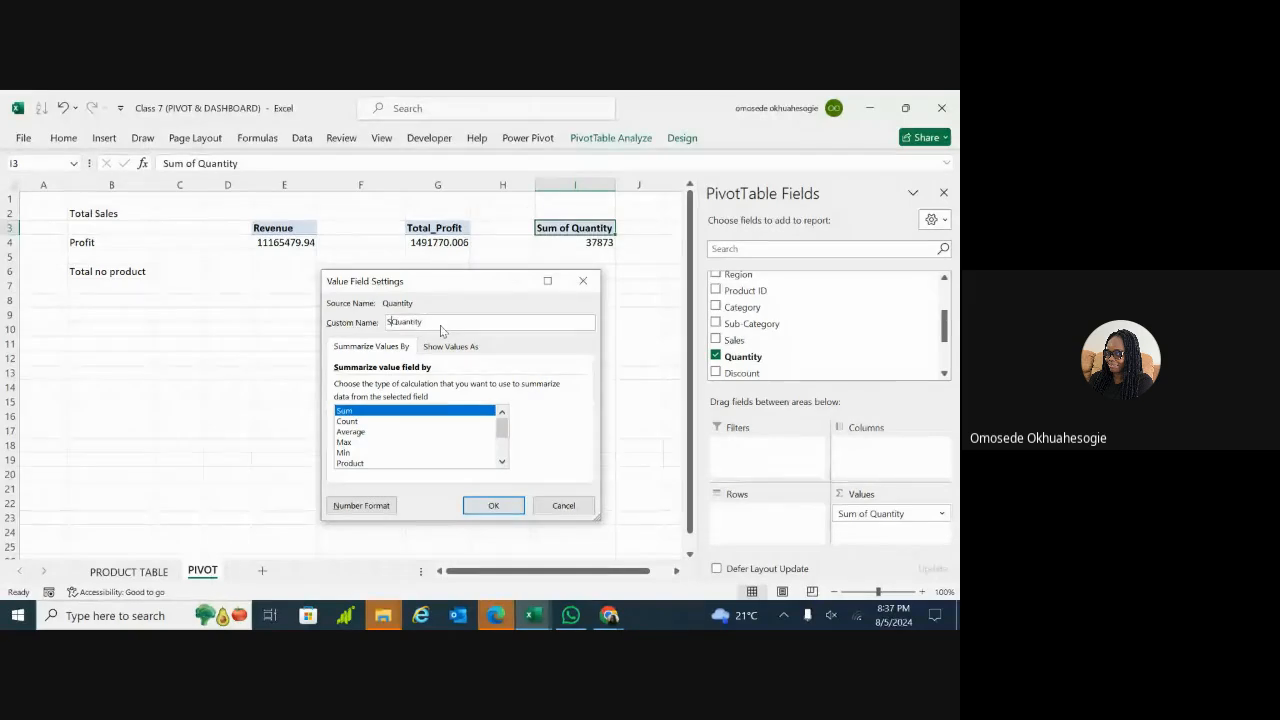
pyautogui.press('BackSpace')
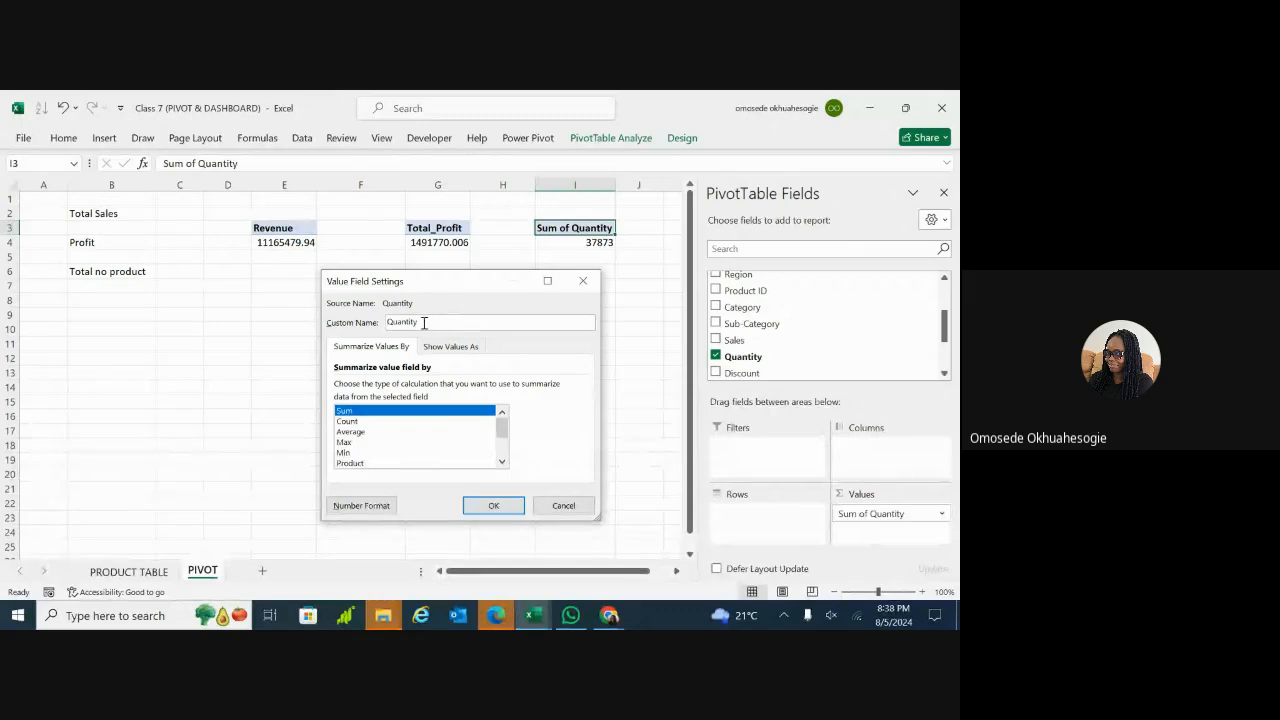
pyautogui.press('BackSpace')
pyautogui.press('BackSpace')
pyautogui.press('BackSpace')
pyautogui.press('BackSpace')
pyautogui.press('BackSpace')
pyautogui.press('BackSpace')
pyautogui.press('BackSpace')
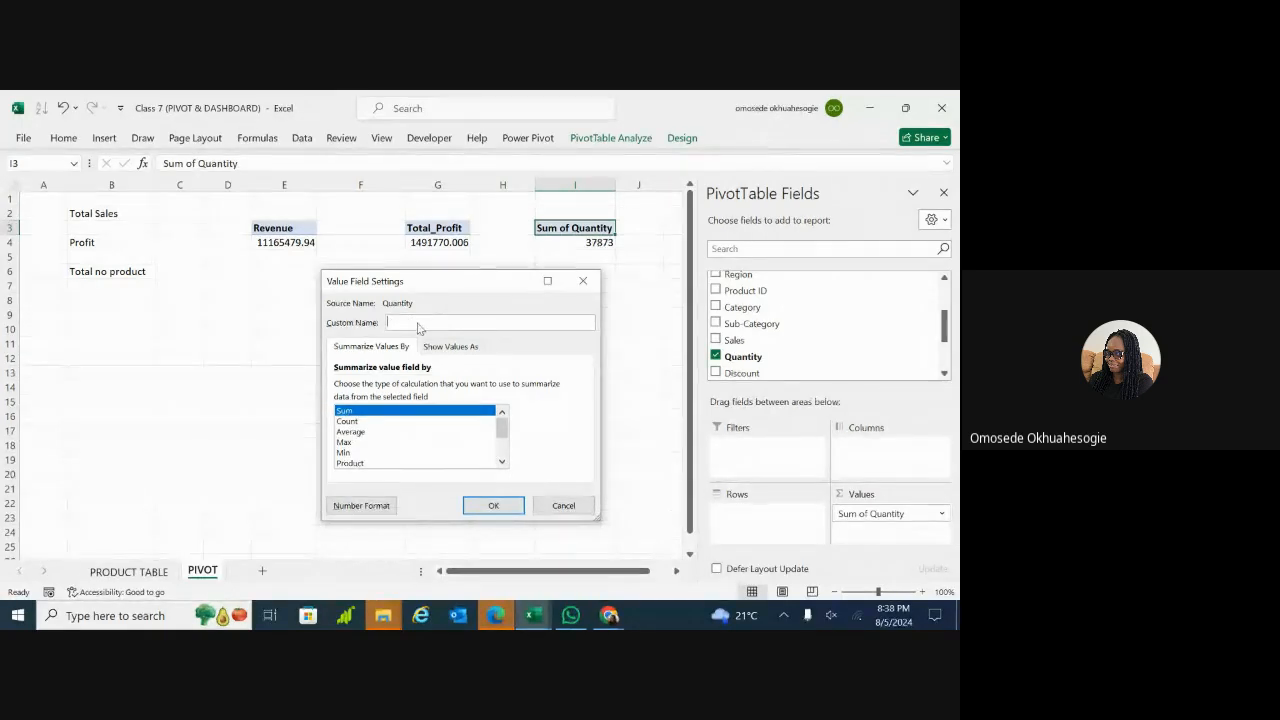
pyautogui.write('To')
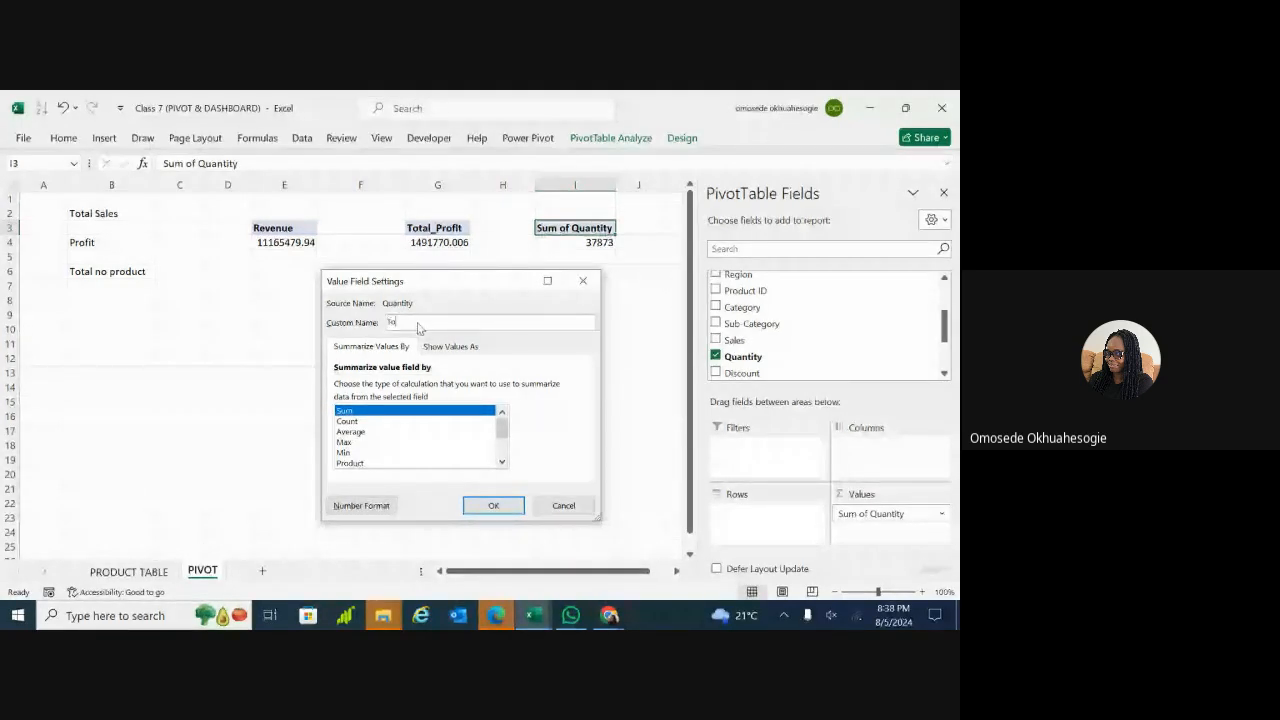
pyautogui.write('tal Product')
pyautogui.click(490, 506)
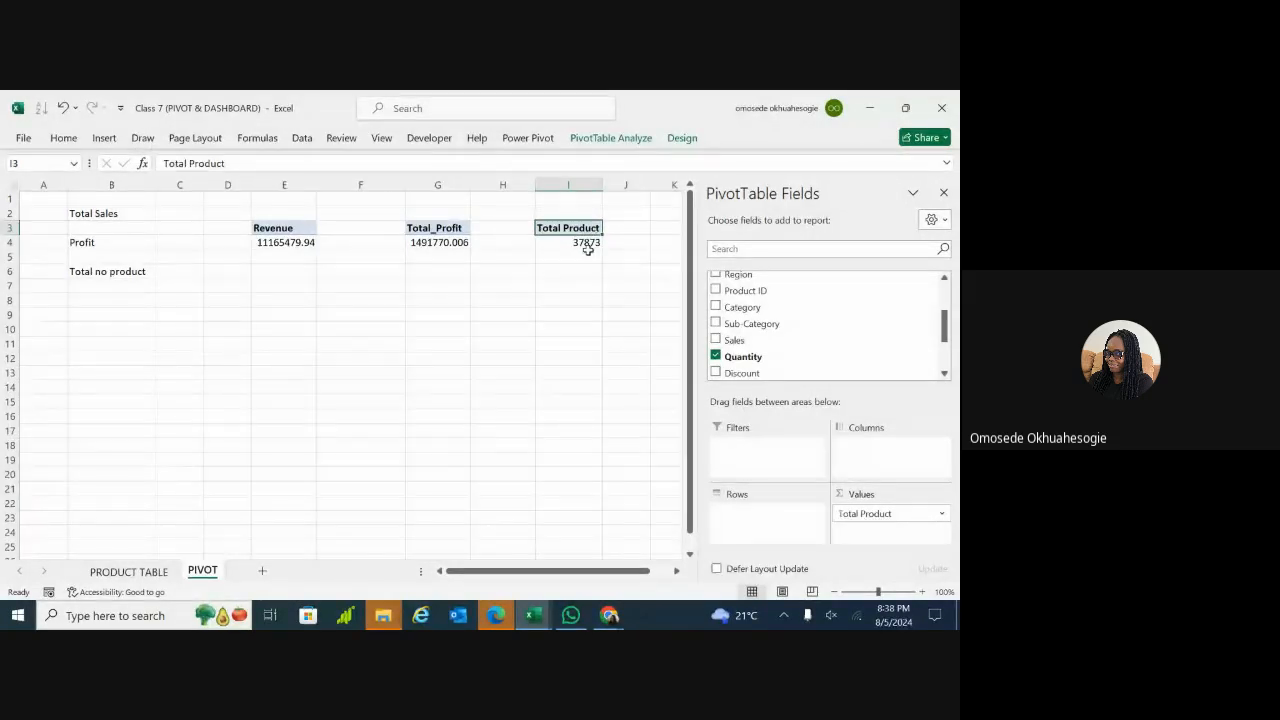
# Step: Name the pivot table at G3 Total_Profit
pyautogui.click(447, 230)
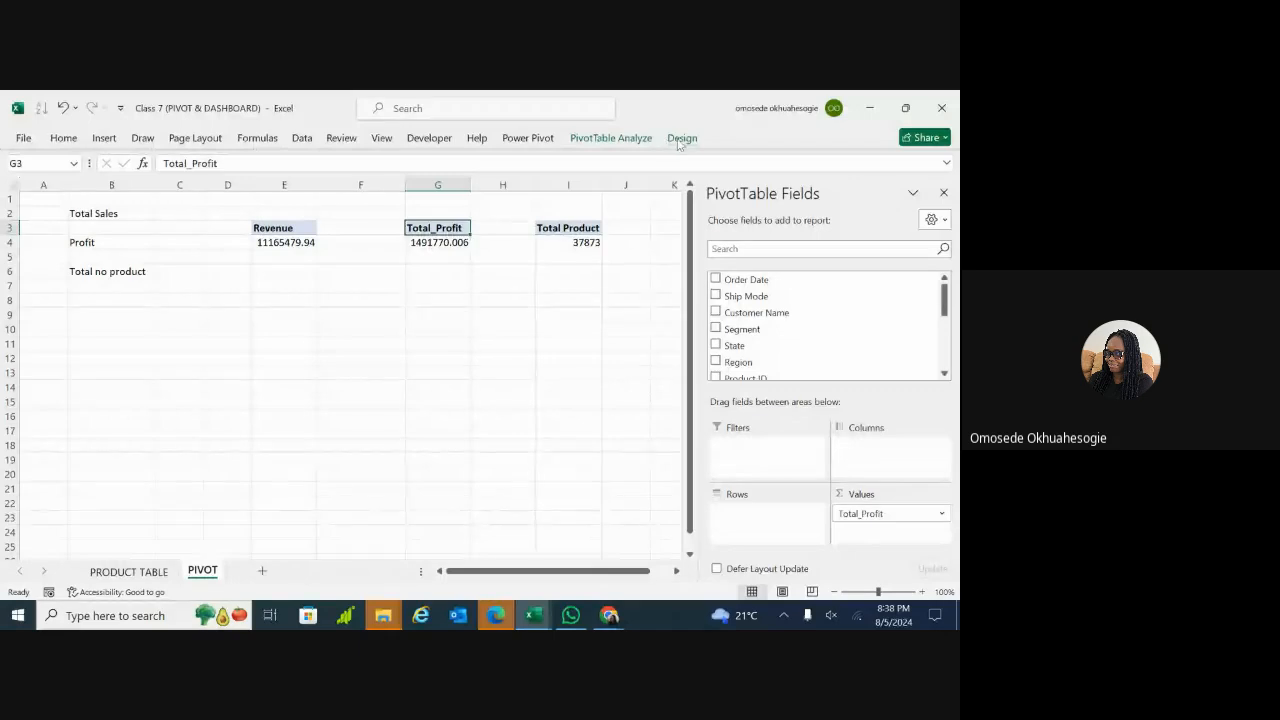
pyautogui.click(616, 140)
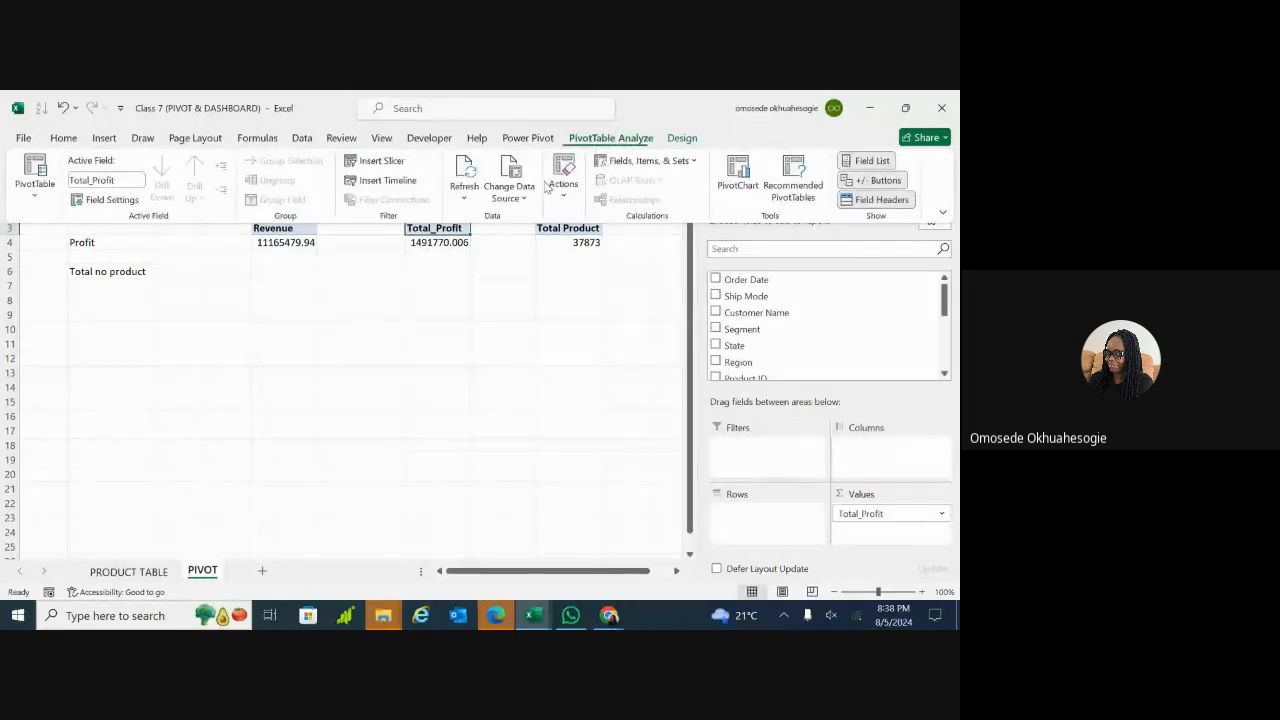
pyautogui.click(442, 232)
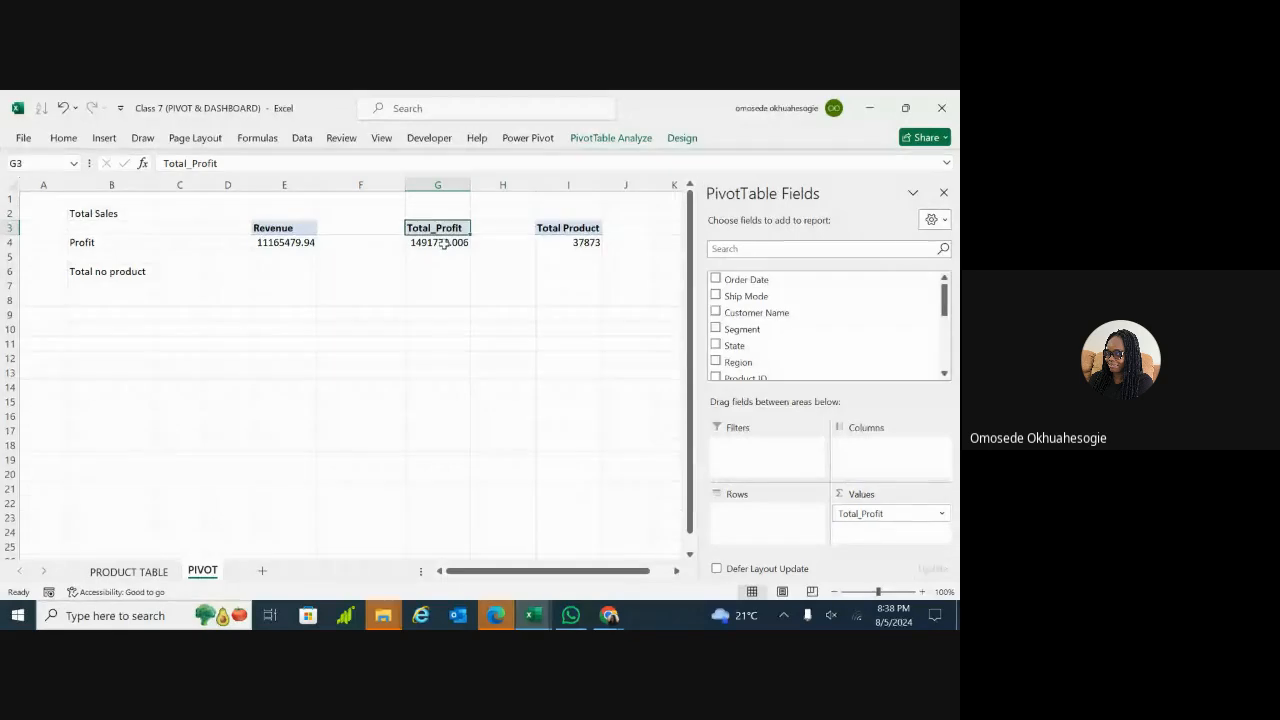
pyautogui.click(600, 140)
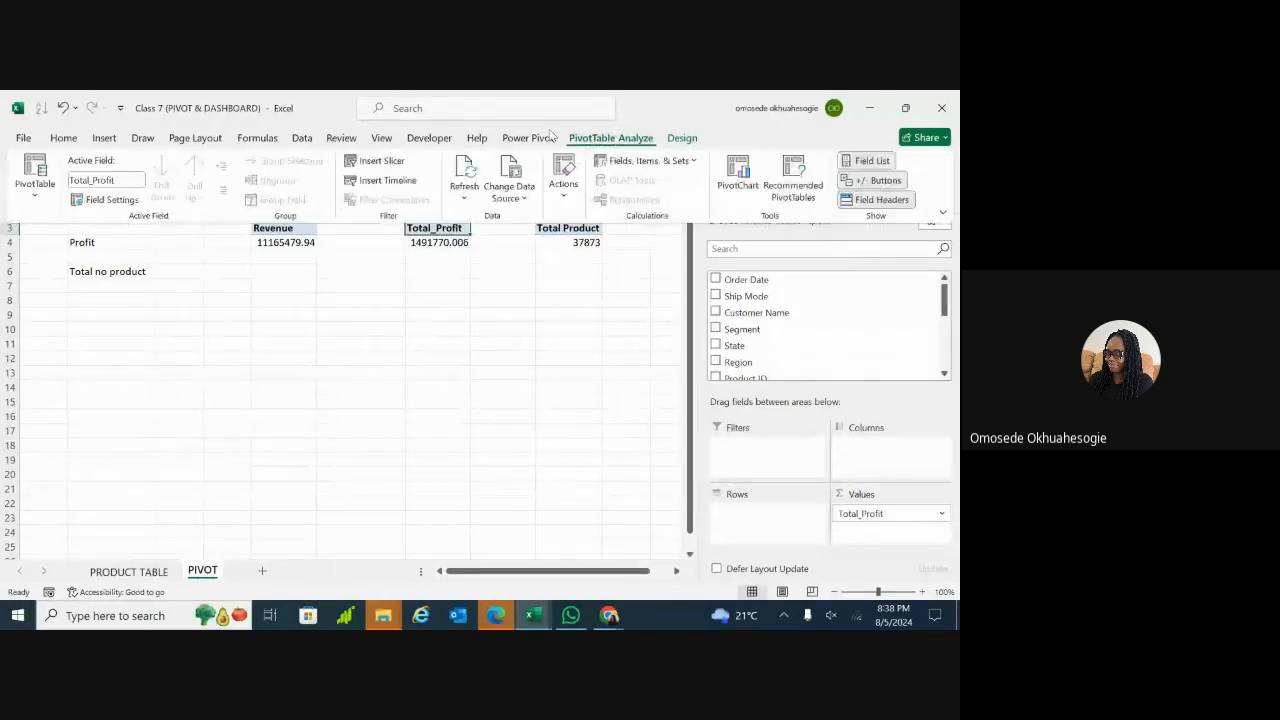
pyautogui.click(33, 195)
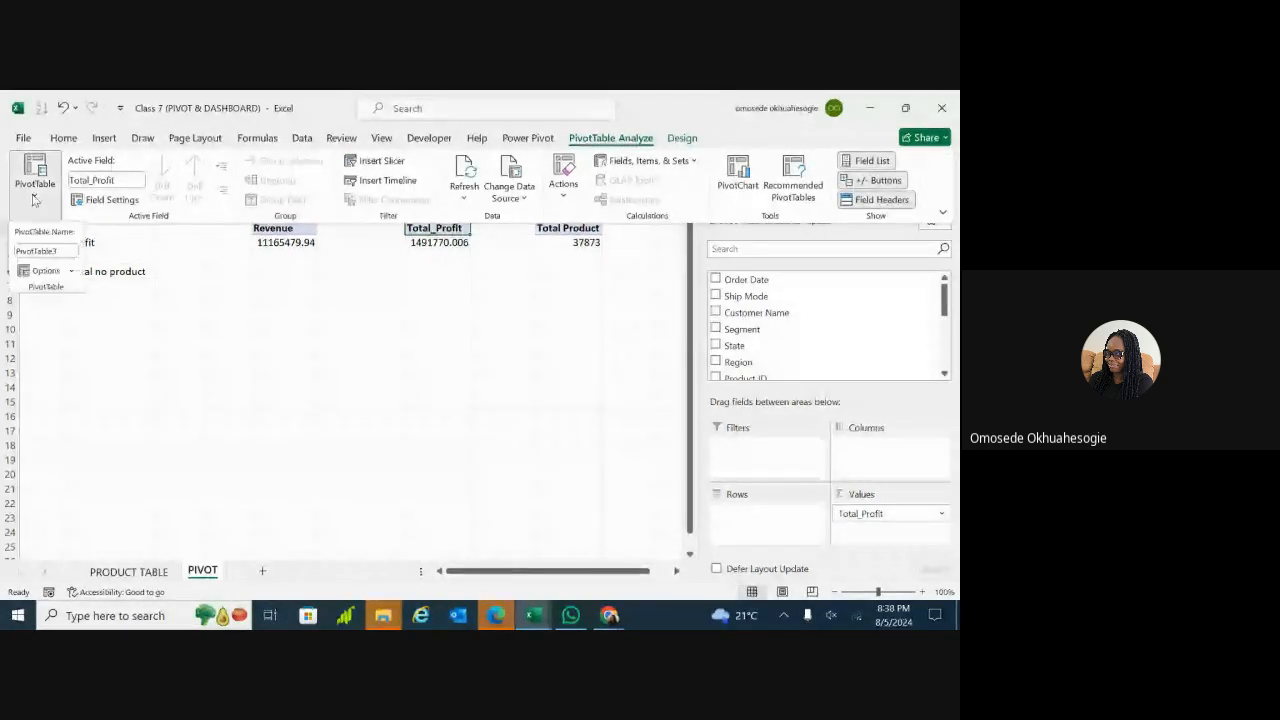
pyautogui.click(57, 252)
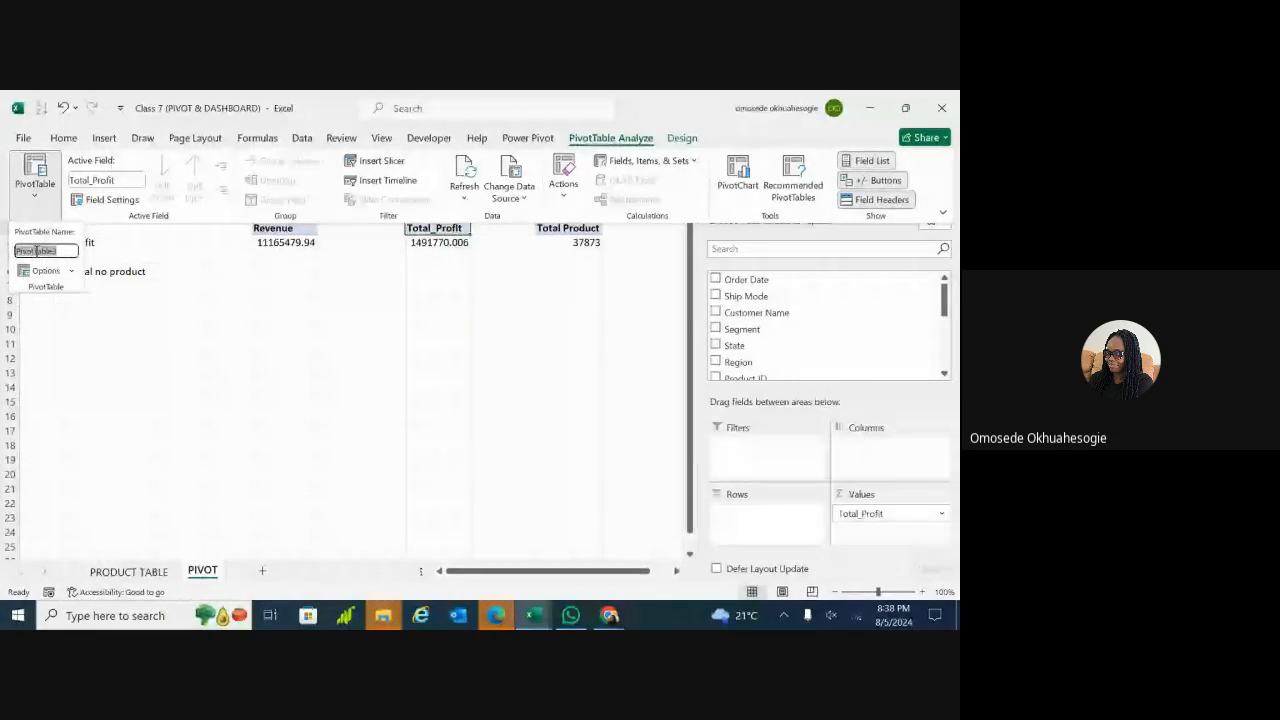
pyautogui.press('BackSpace')
pyautogui.write('Tot')
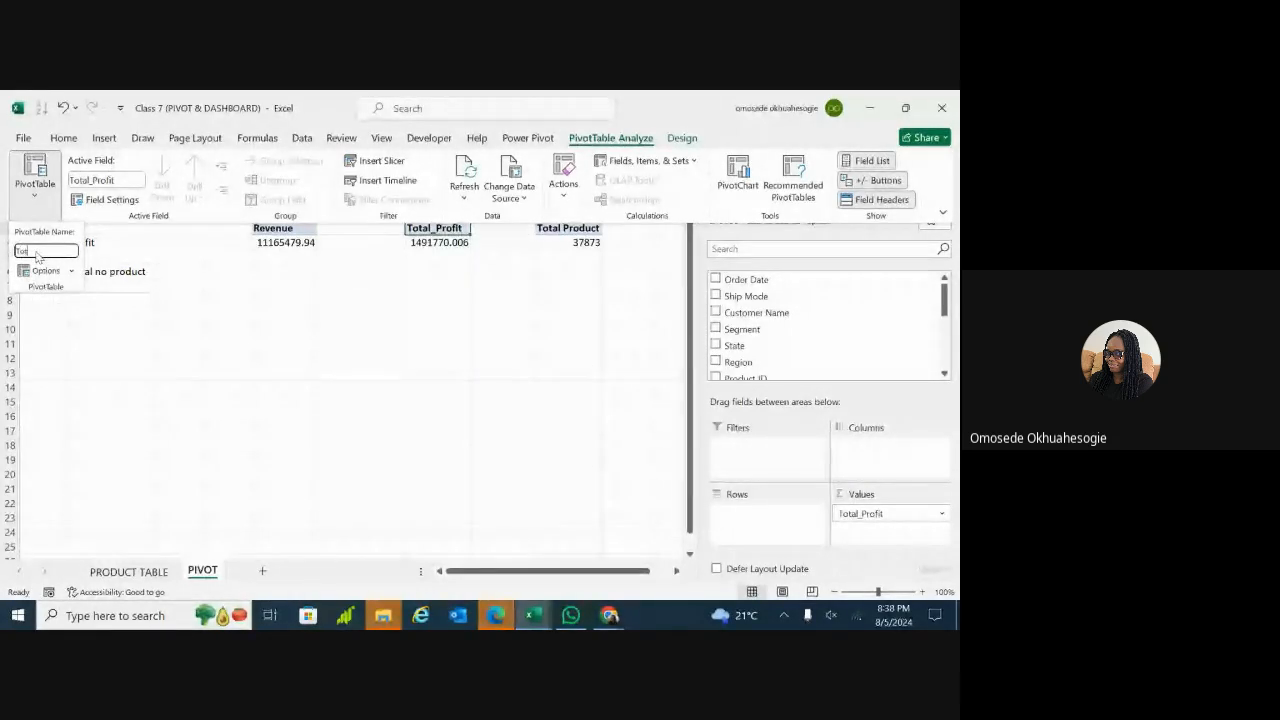
pyautogui.write('al')
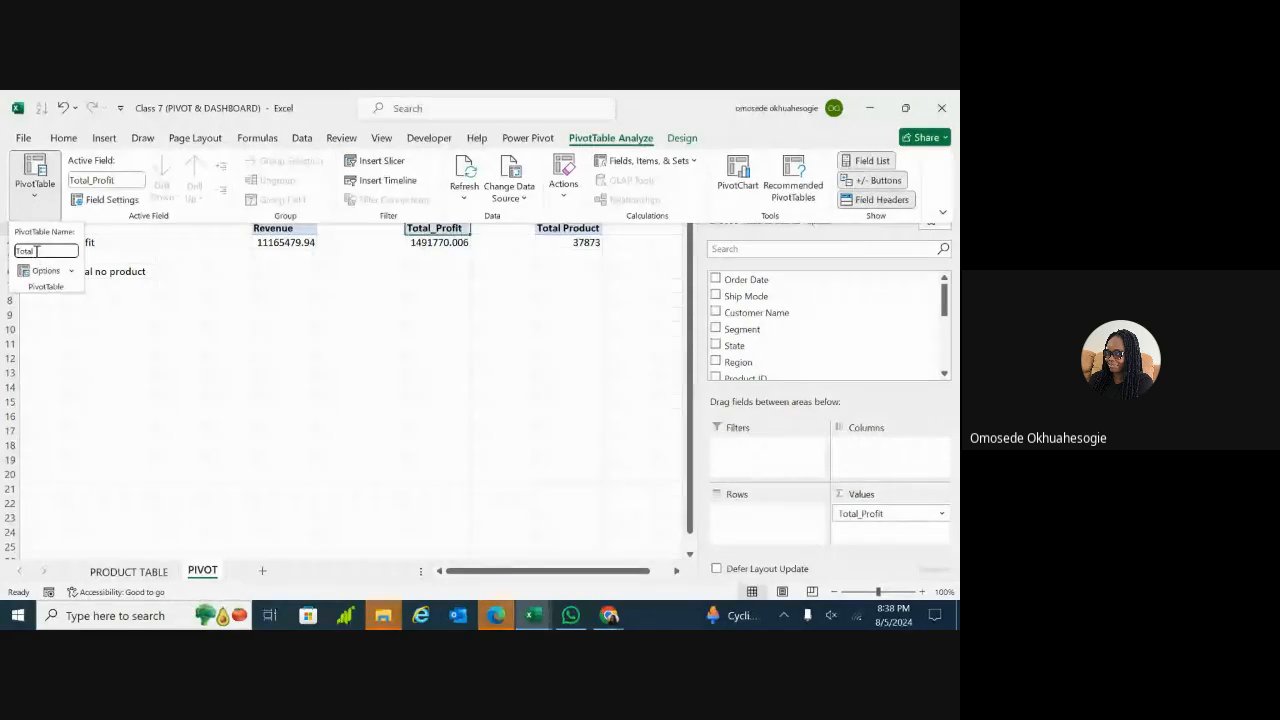
pyautogui.write('_Pr')
pyautogui.write('ofit')
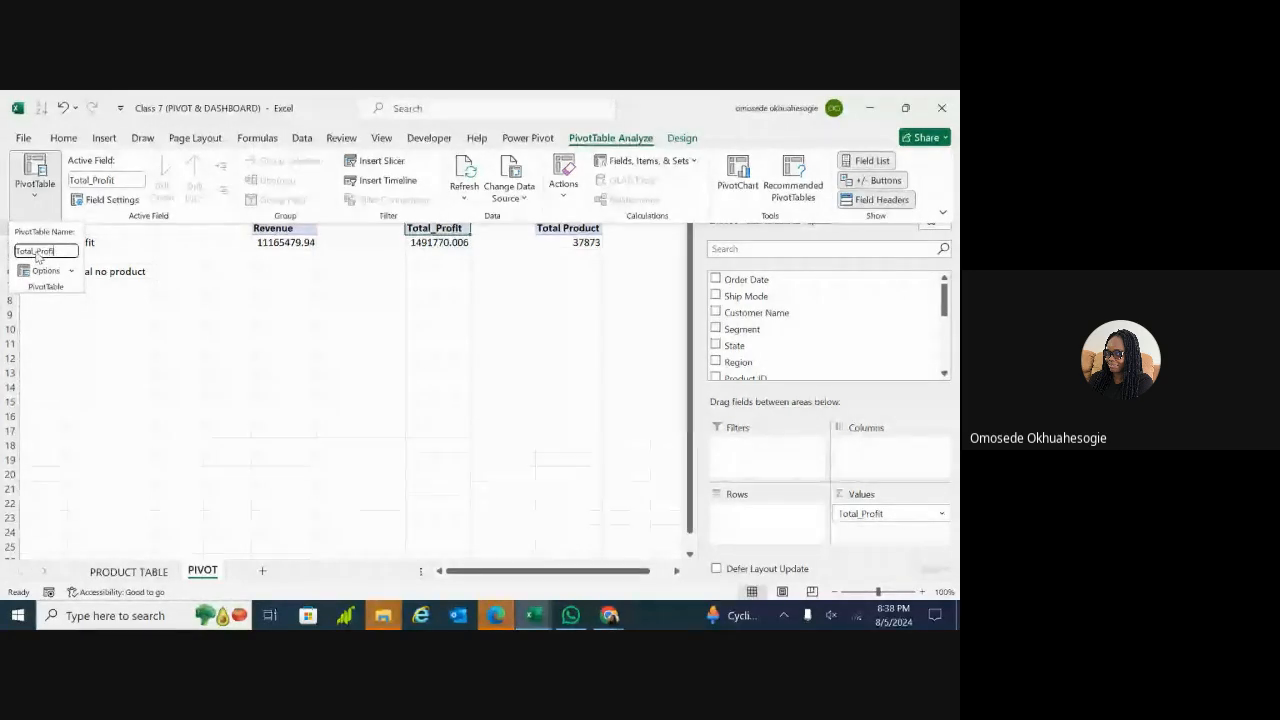
pyautogui.press('Return')
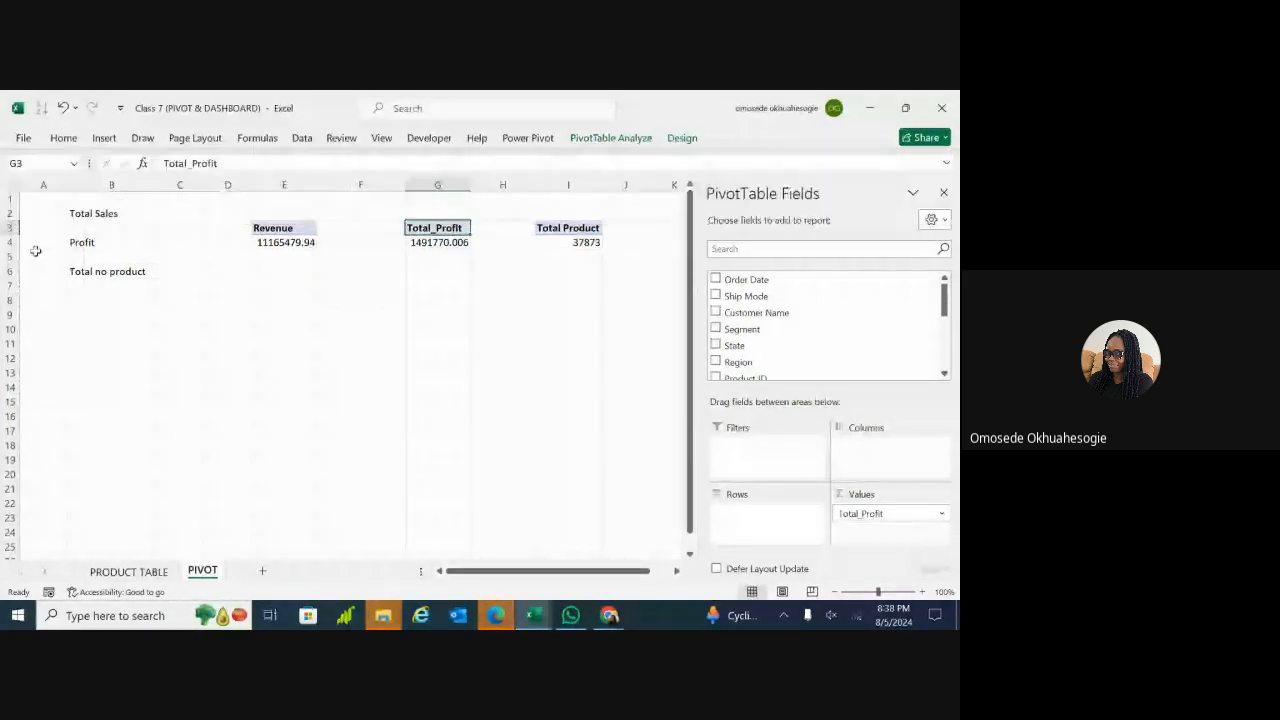
# Step: Name the pivot table at I3 Total_Product
pyautogui.click(584, 229)
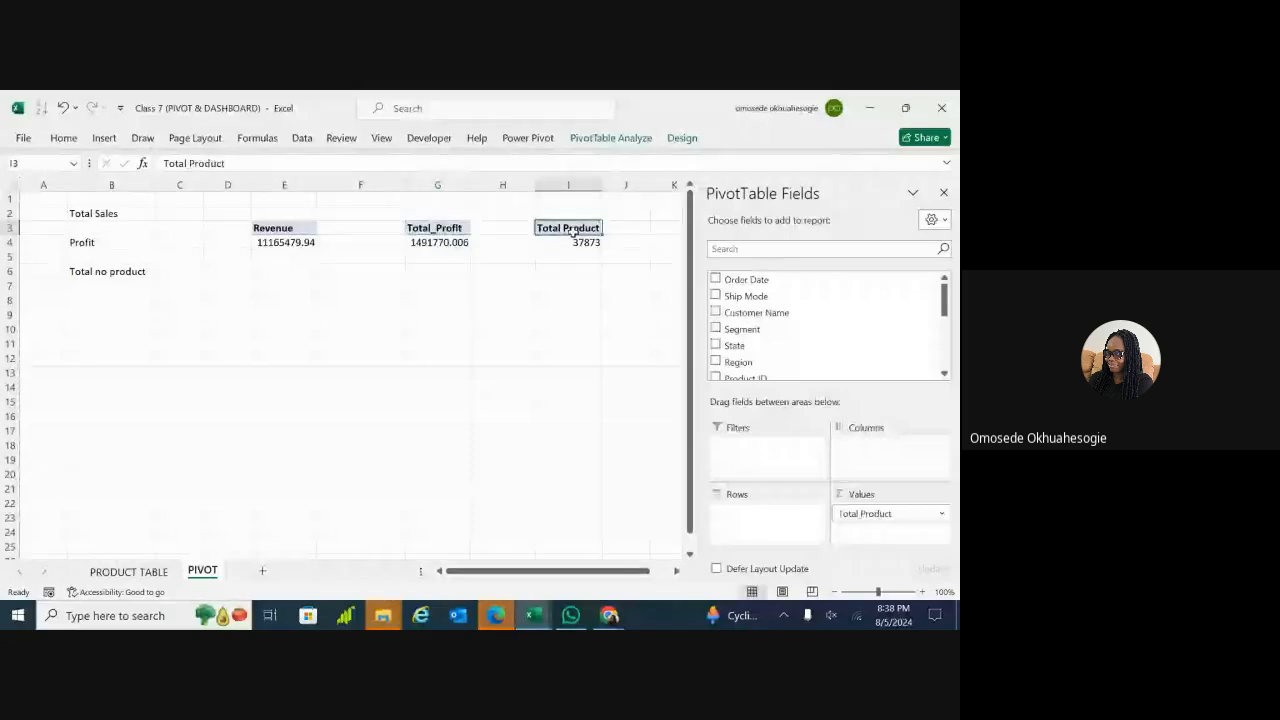
pyautogui.click(611, 140)
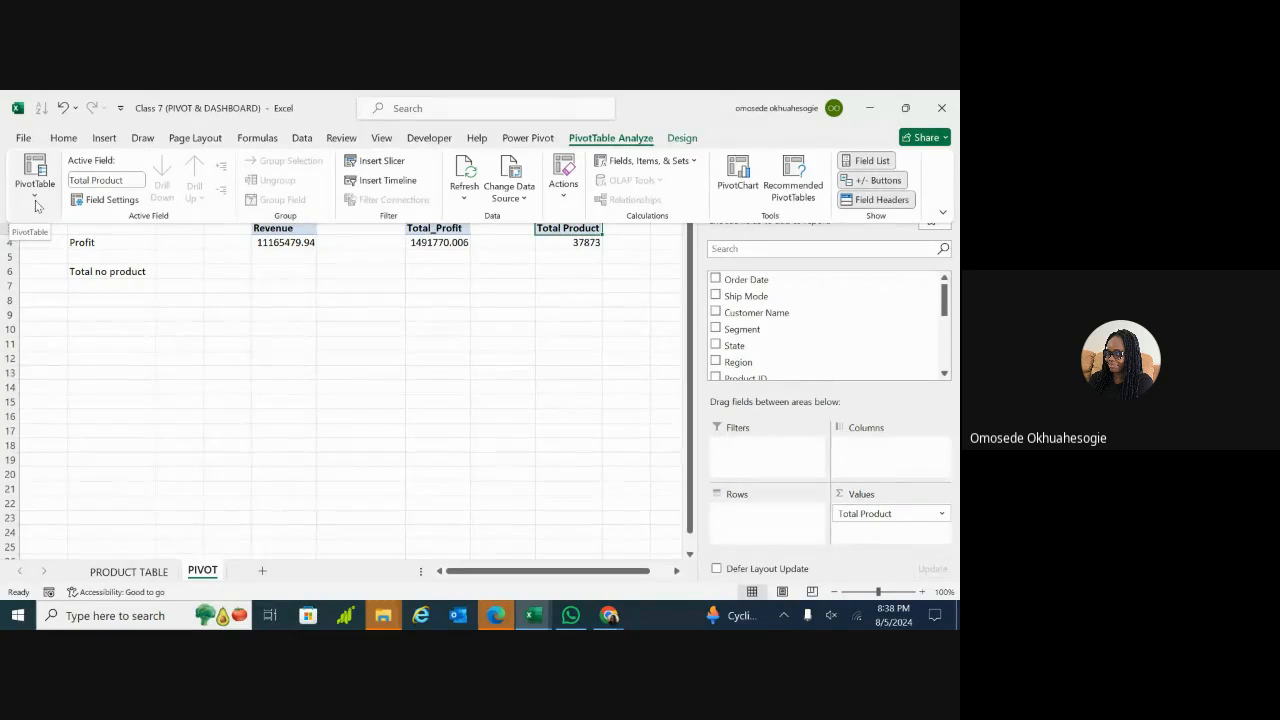
pyautogui.click(36, 196)
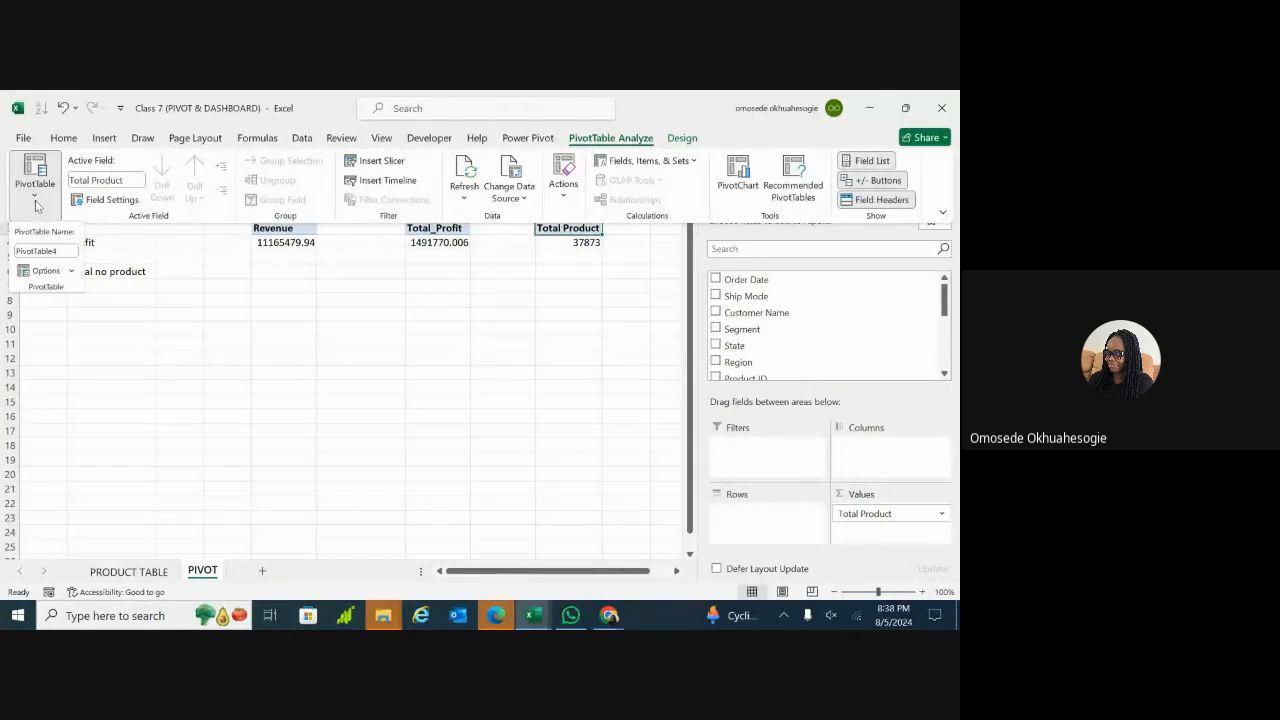
pyautogui.click(46, 251)
pyautogui.press('BackSpace')
pyautogui.write('To')
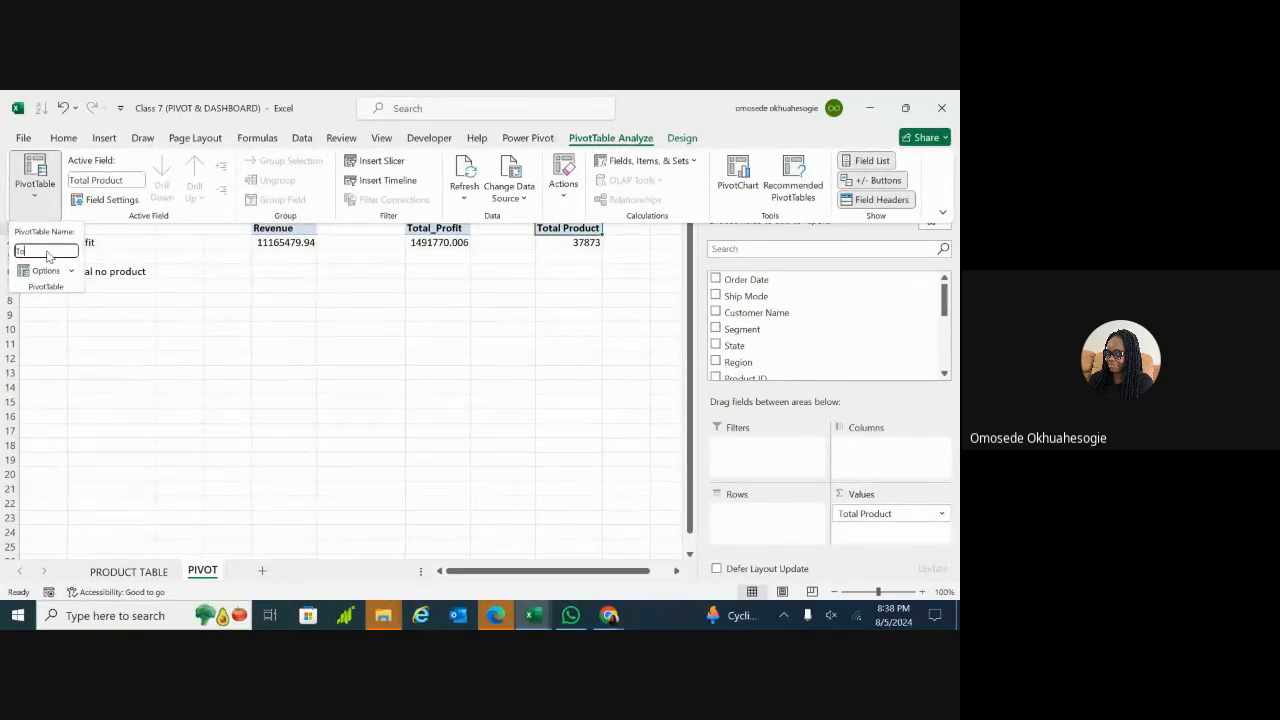
pyautogui.write('tal_P')
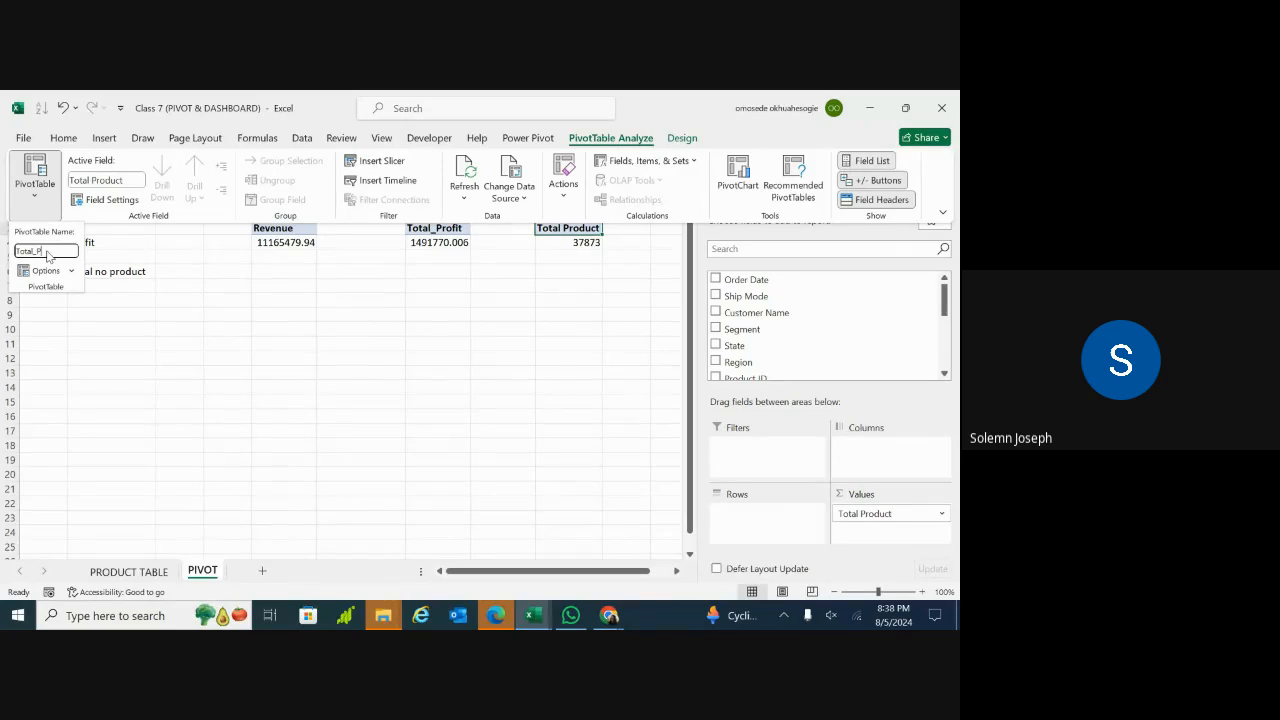
pyautogui.write('r')
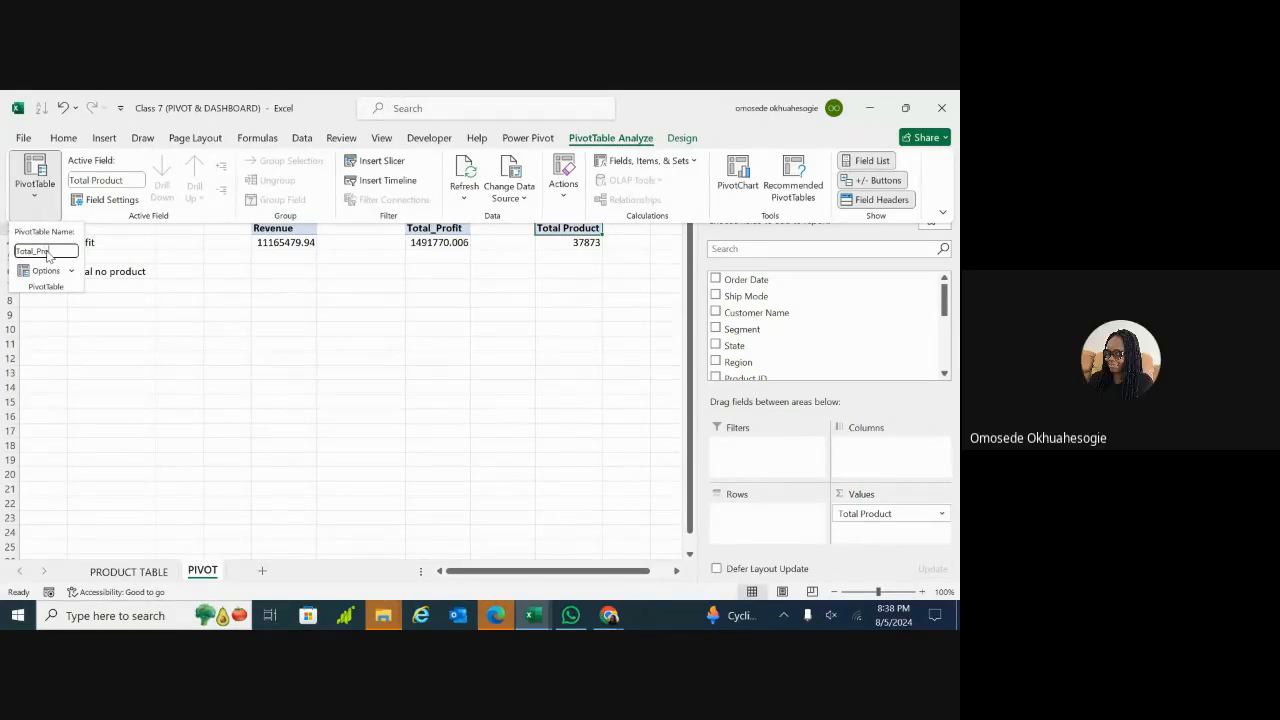
pyautogui.write('oduct')
pyautogui.click(860, 621)
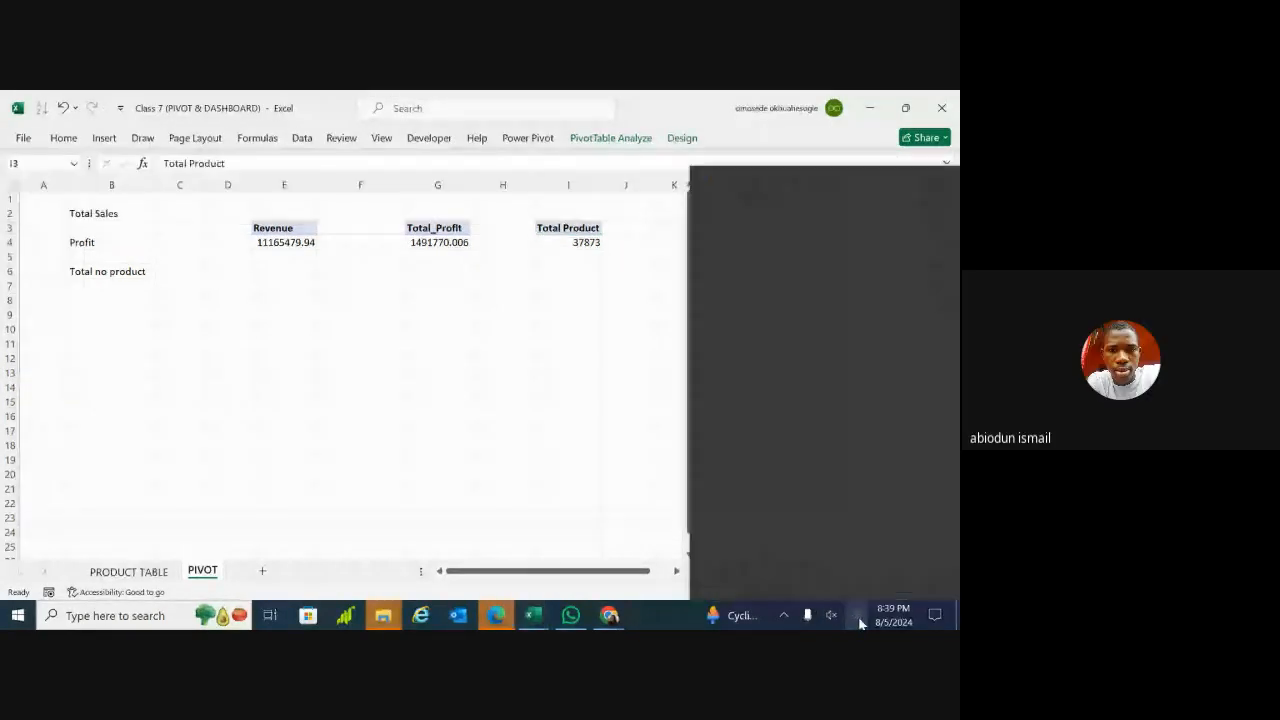
pyautogui.click(647, 517)
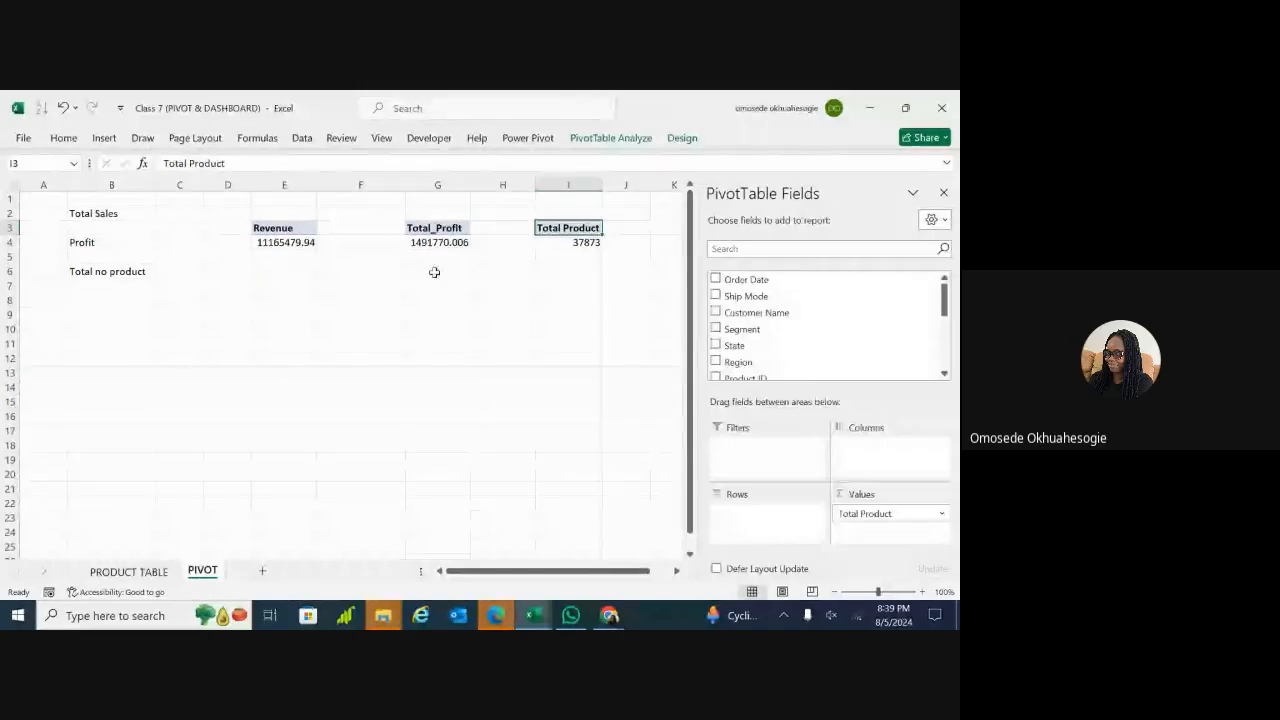
pyautogui.click(297, 345)
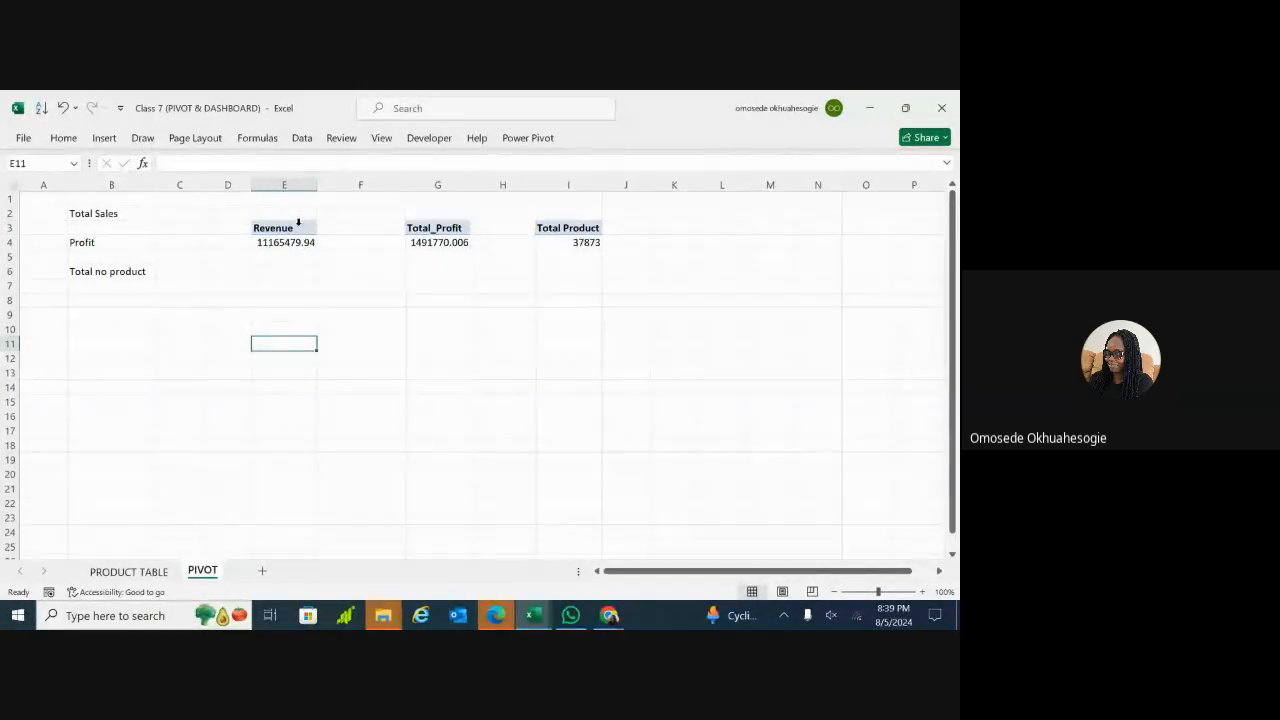
# Step: Format the Revenue value in cell E4 as Accounting in dollars with no decimal places
pyautogui.click(288, 243)
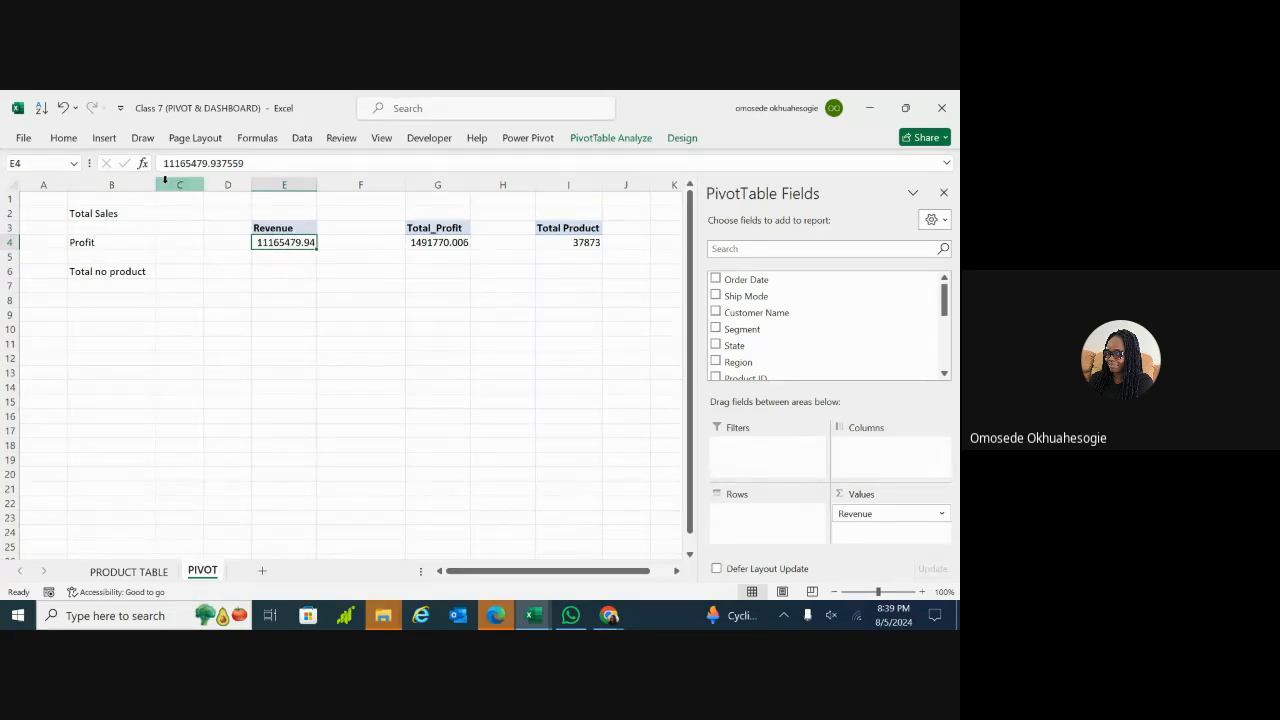
pyautogui.click(63, 138)
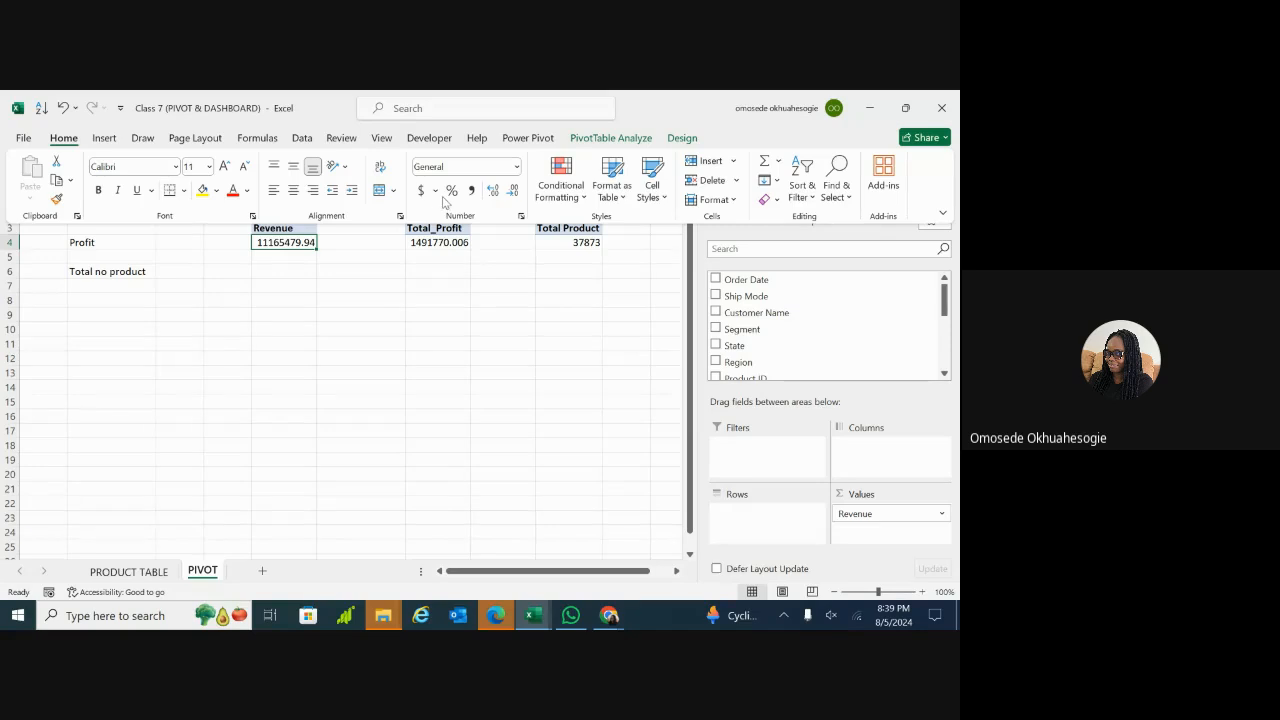
pyautogui.click(517, 167)
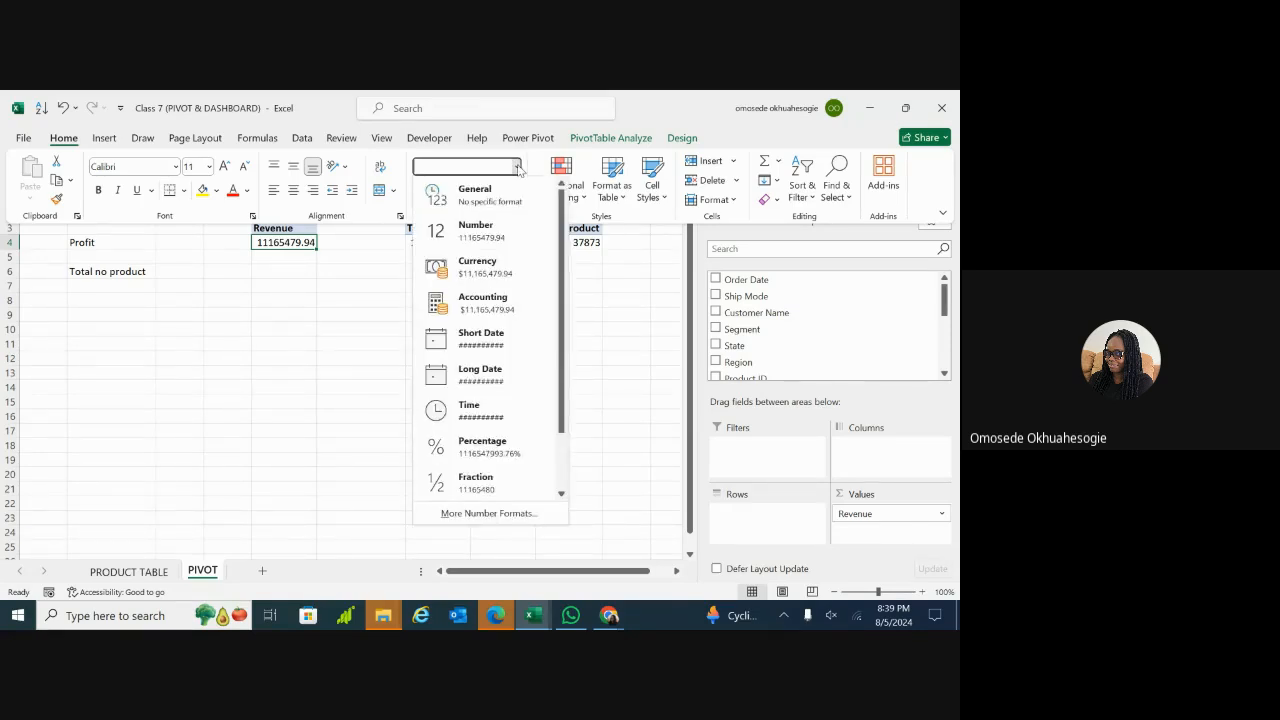
pyautogui.click(474, 305)
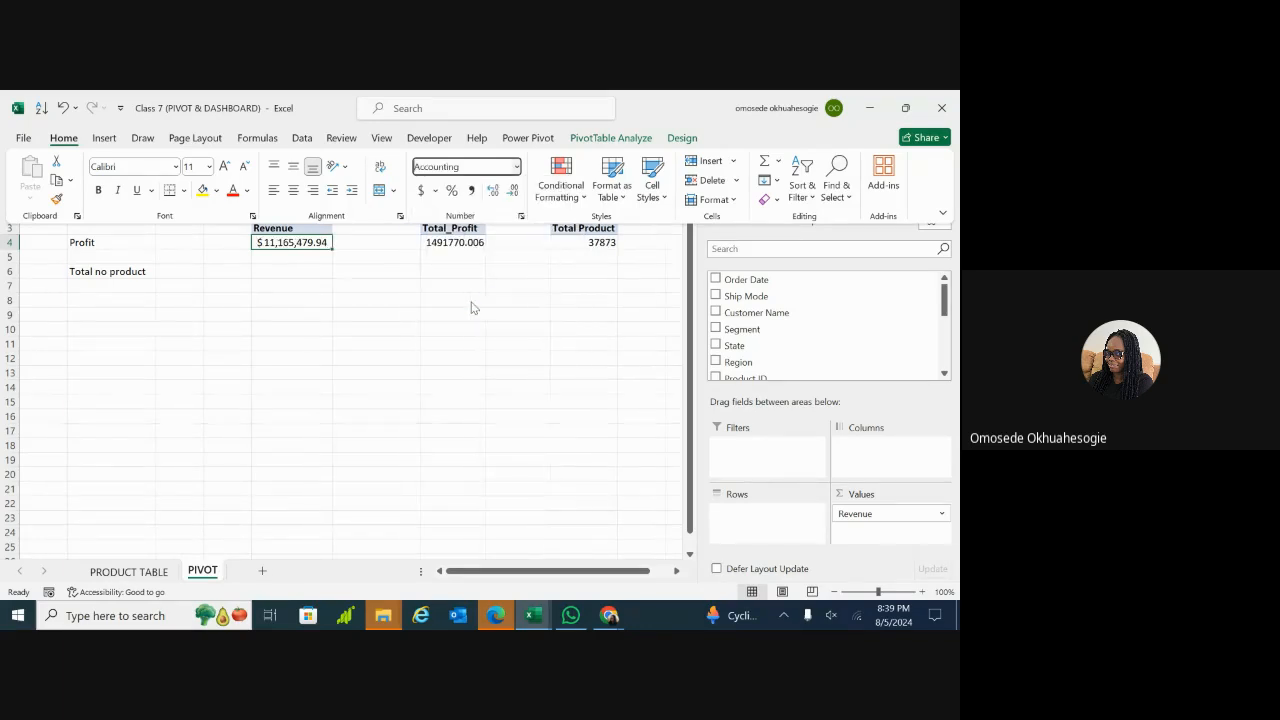
pyautogui.moveTo(327, 247)
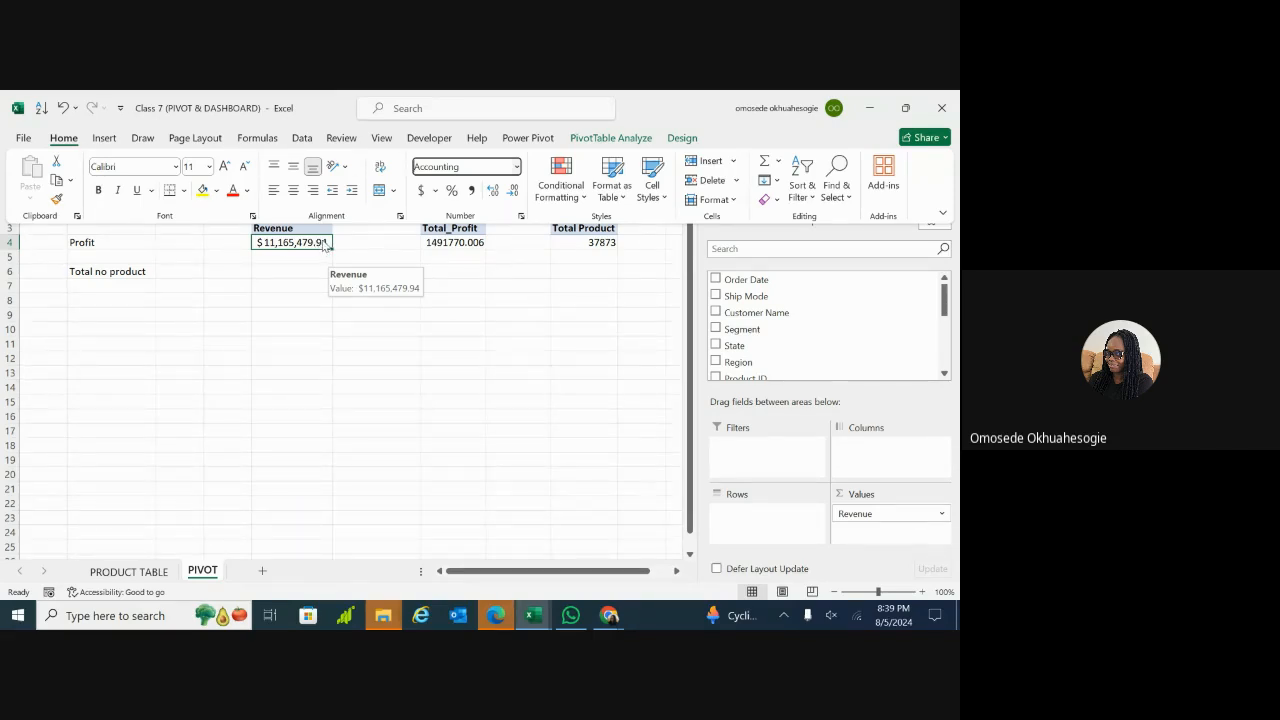
pyautogui.click(515, 192)
pyautogui.click(515, 192)
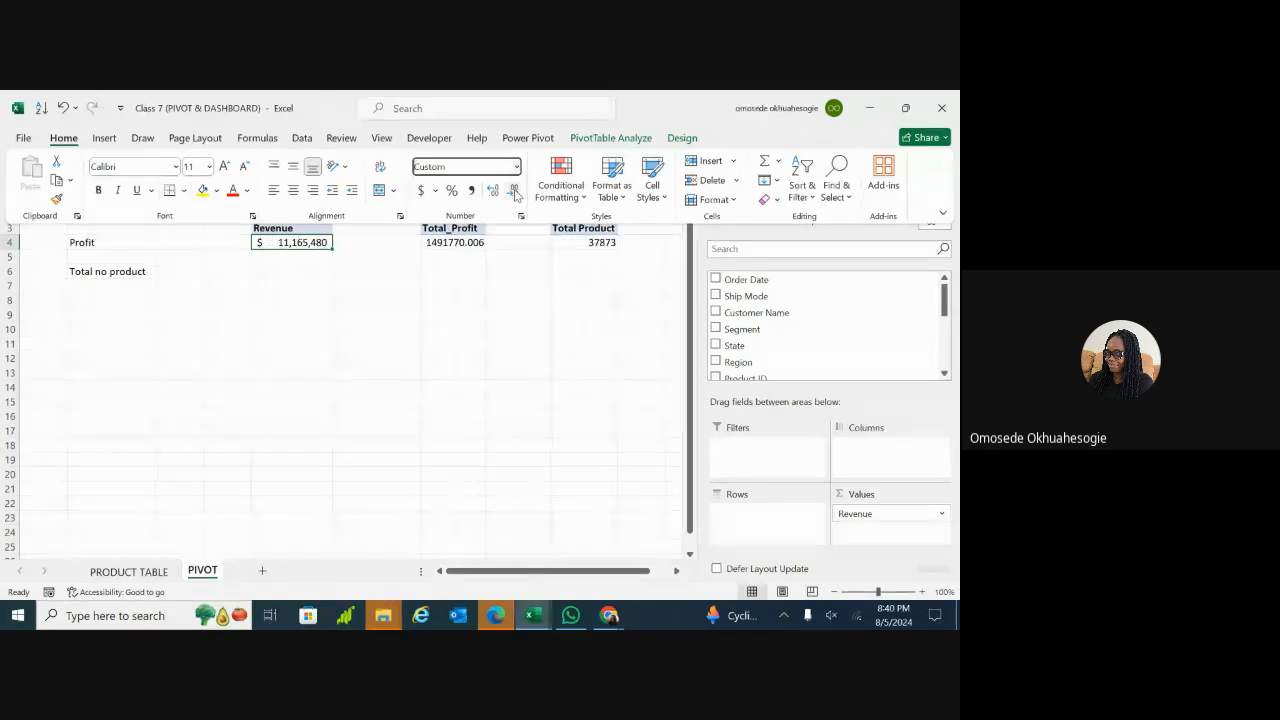
pyautogui.click(306, 276)
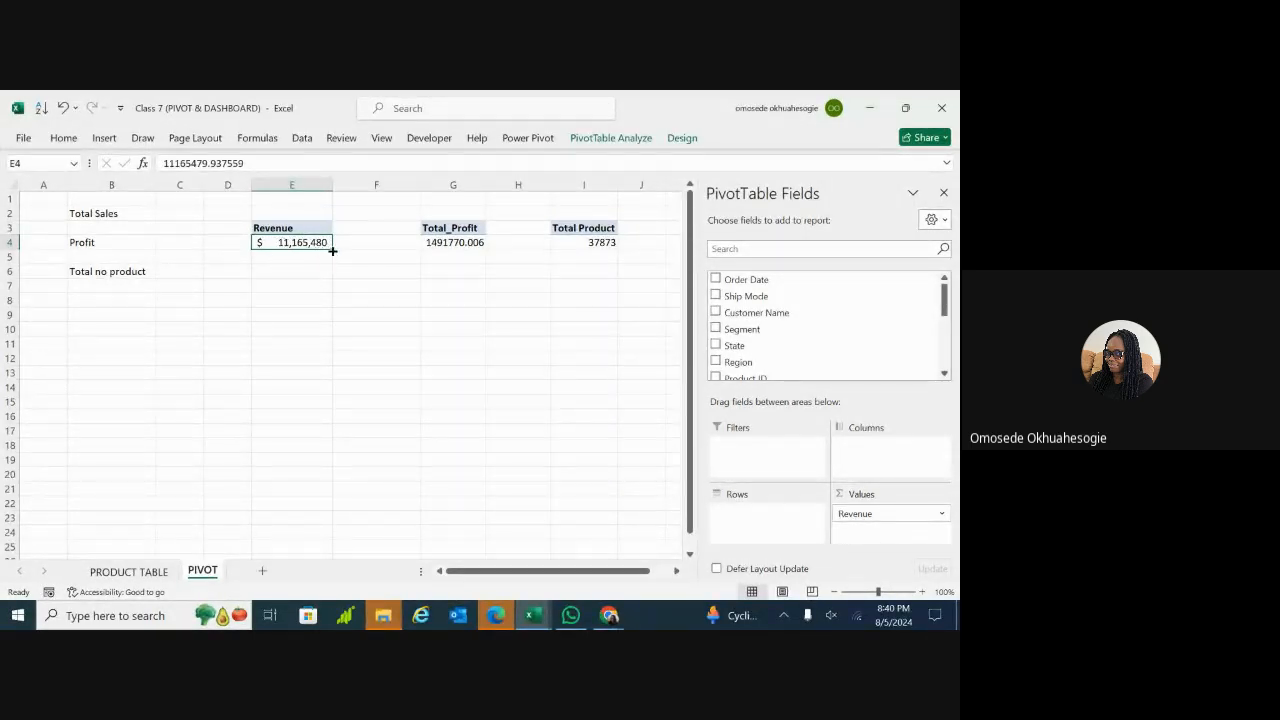
pyautogui.click(307, 268)
pyautogui.click(310, 242)
# Step: Check the years offered by the Order Date filter on the PRODUCT TABLE sheet and return to the PIVOT sheet
pyautogui.click(133, 576)
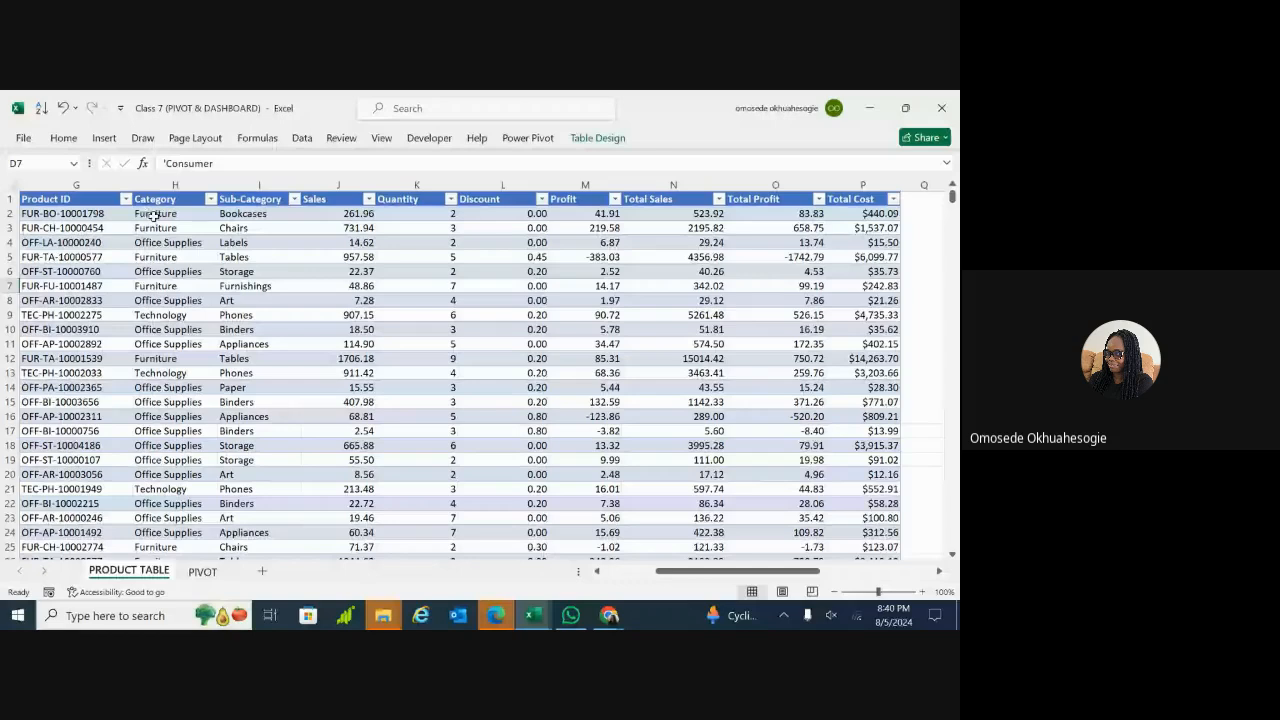
pyautogui.hscroll(-3, 229, 337)
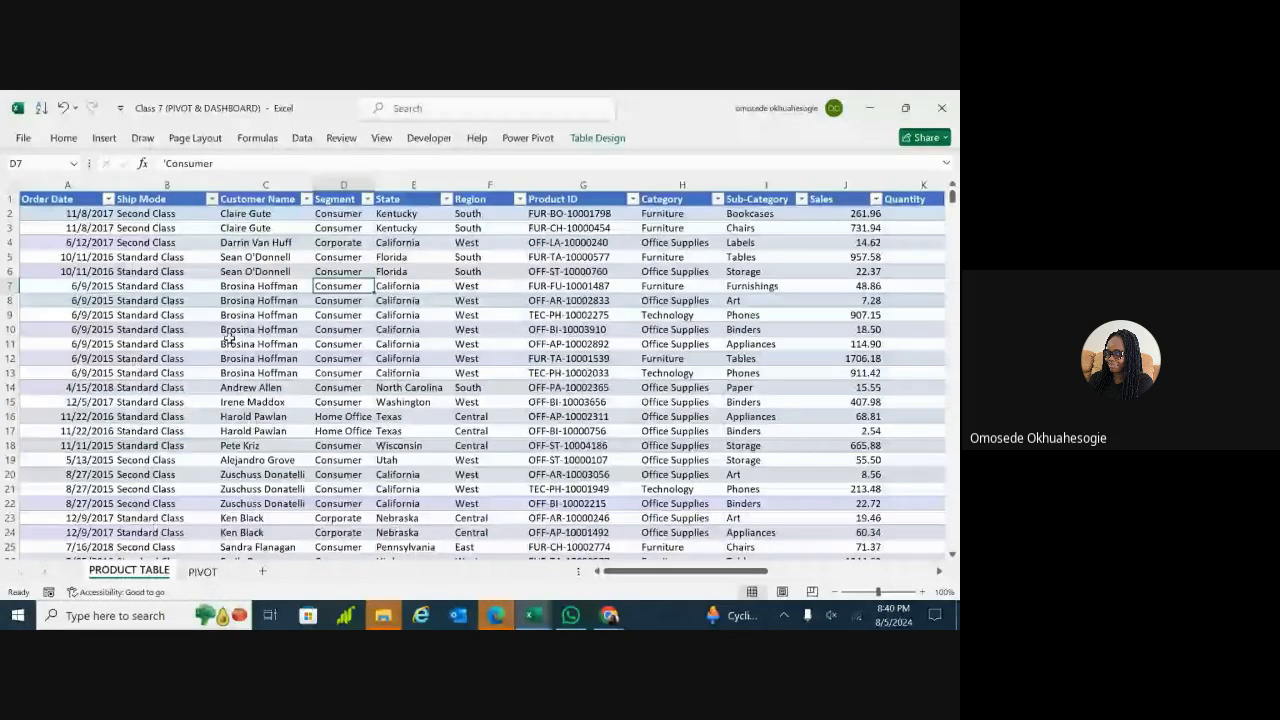
pyautogui.click(107, 199)
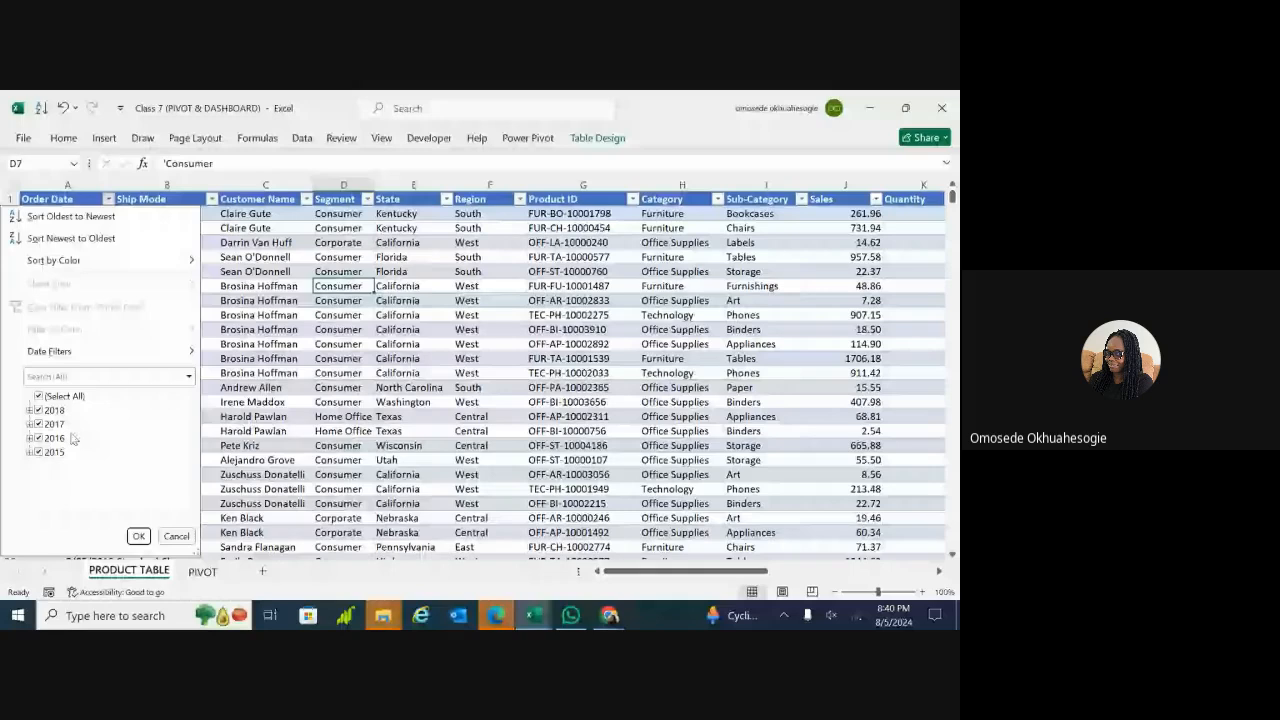
pyautogui.hotkey('ctrl', 'pagedown')
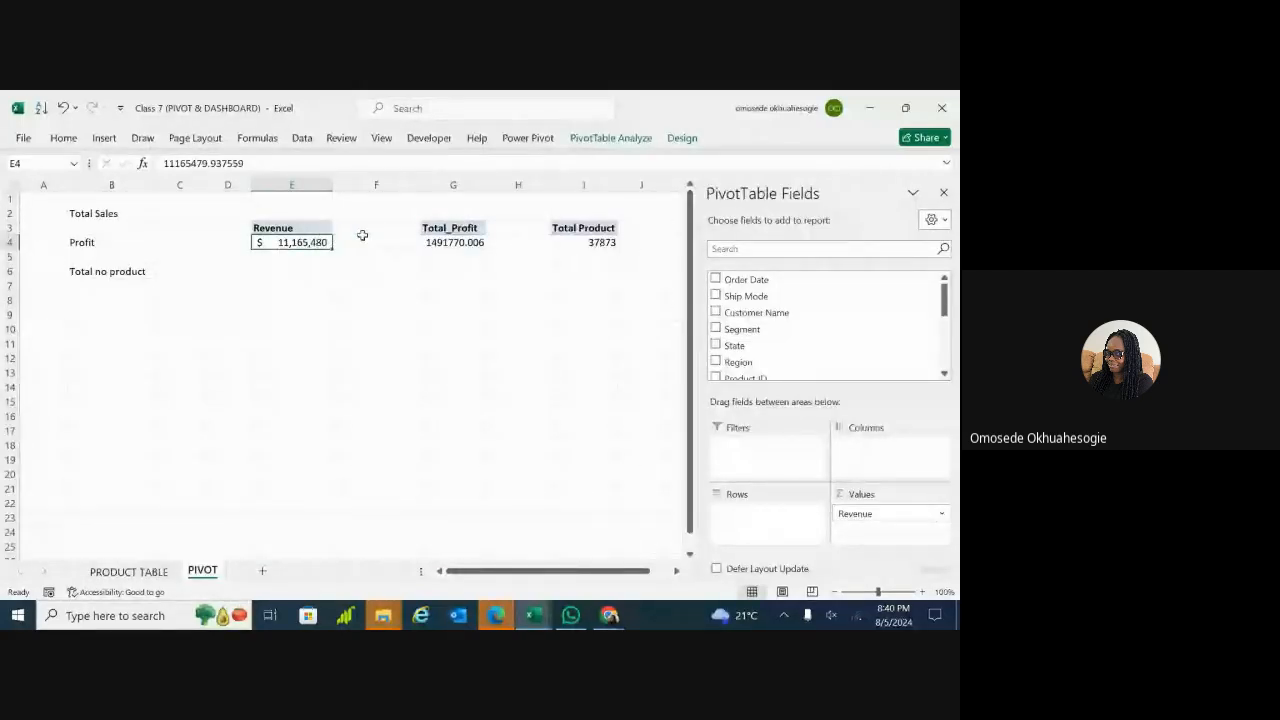
# Step: Format the Total_Profit value in cell G4 as Accounting in dollars with no decimal places
pyautogui.click(458, 243)
pyautogui.click(456, 302)
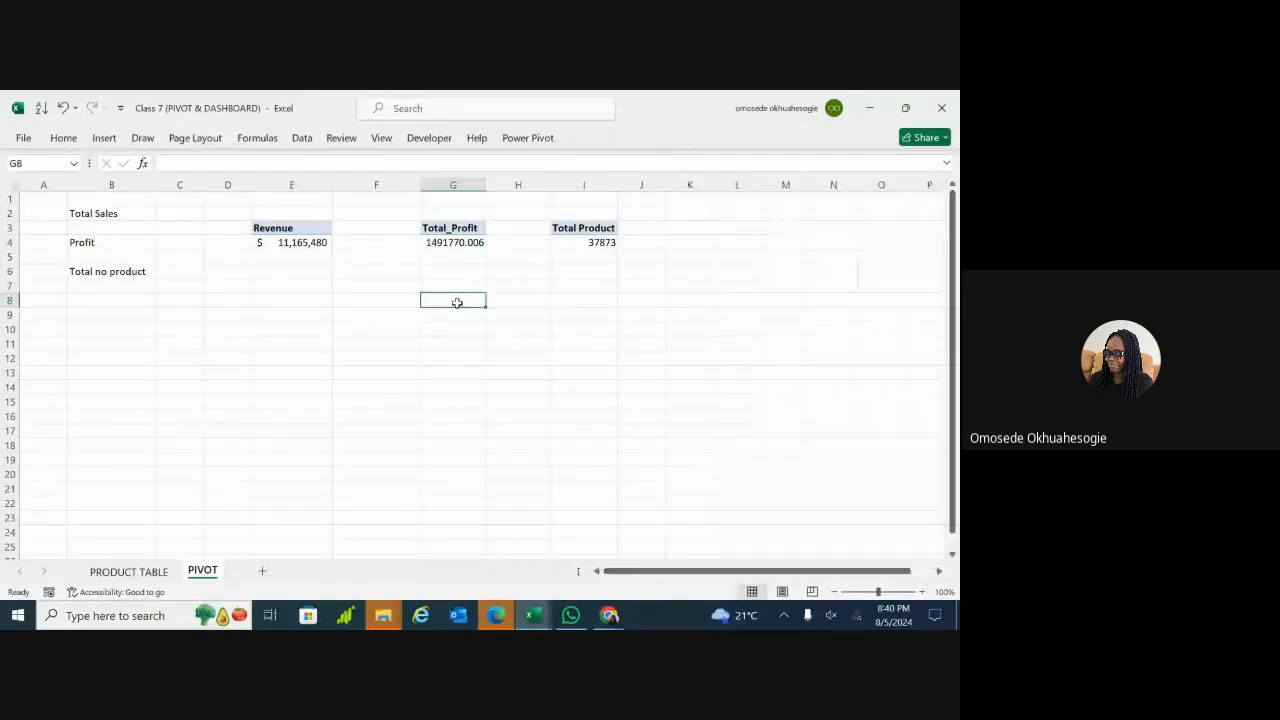
pyautogui.click(450, 243)
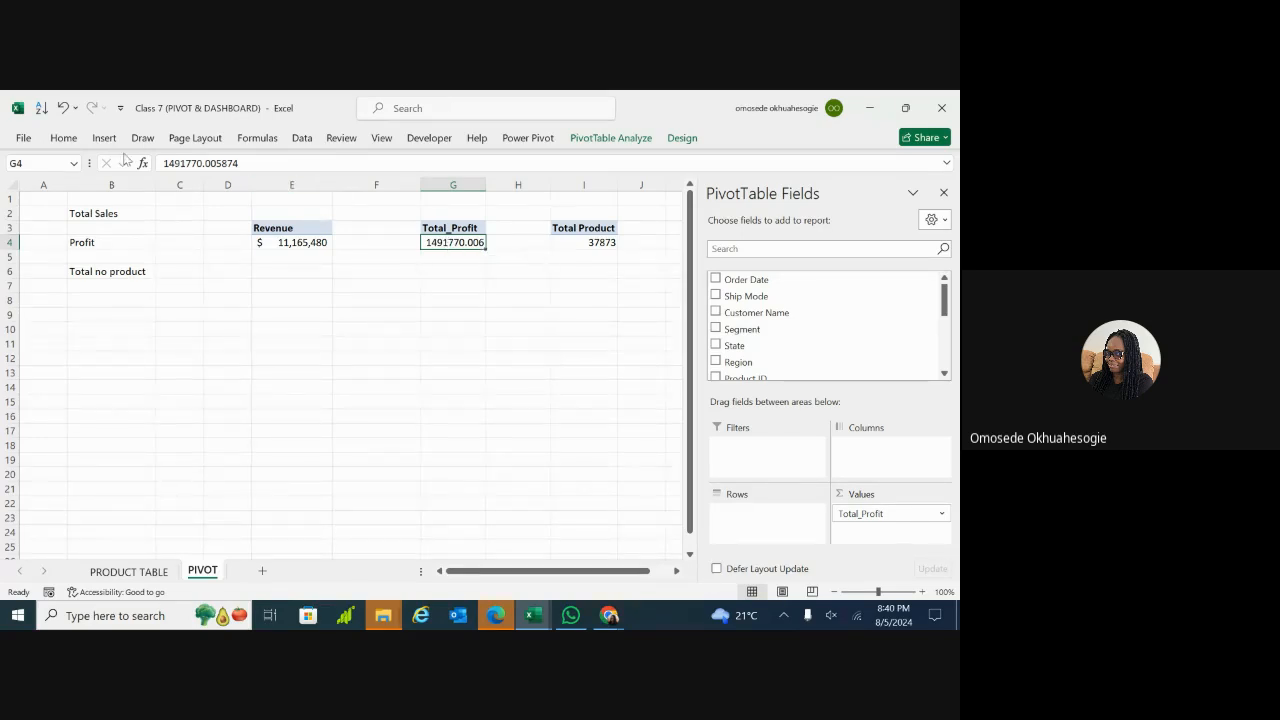
pyautogui.click(62, 139)
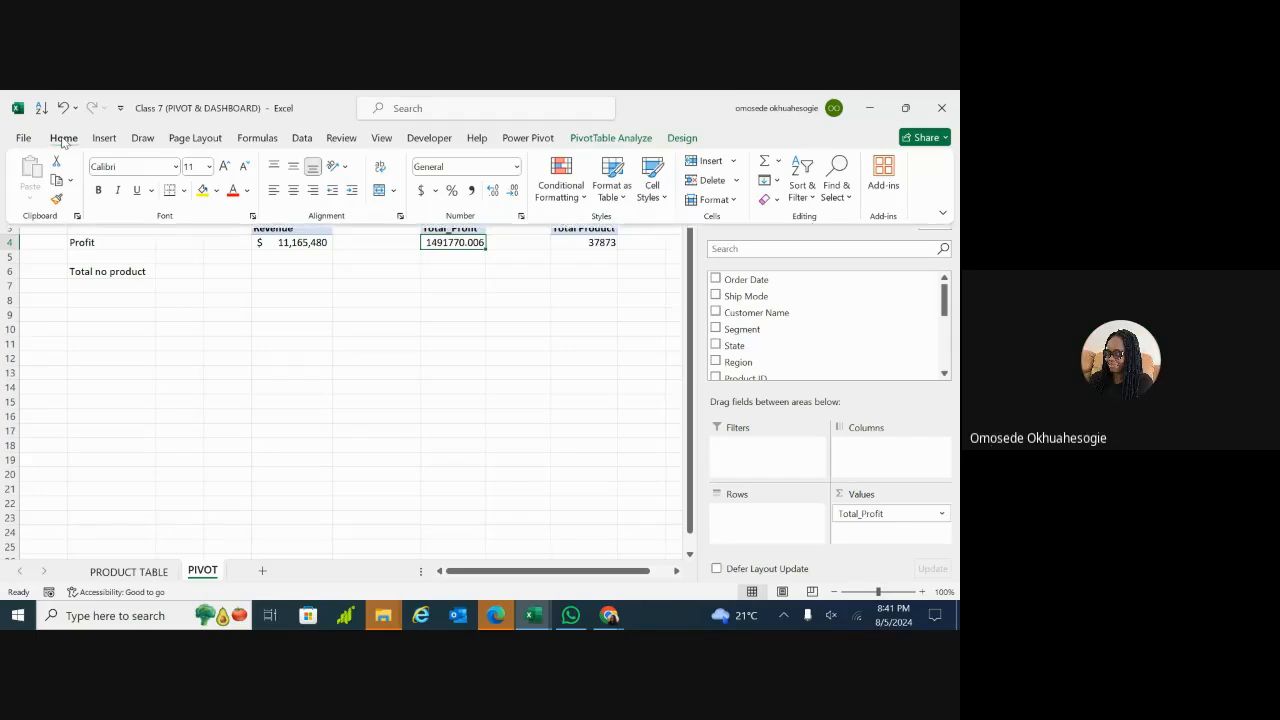
pyautogui.click(62, 139)
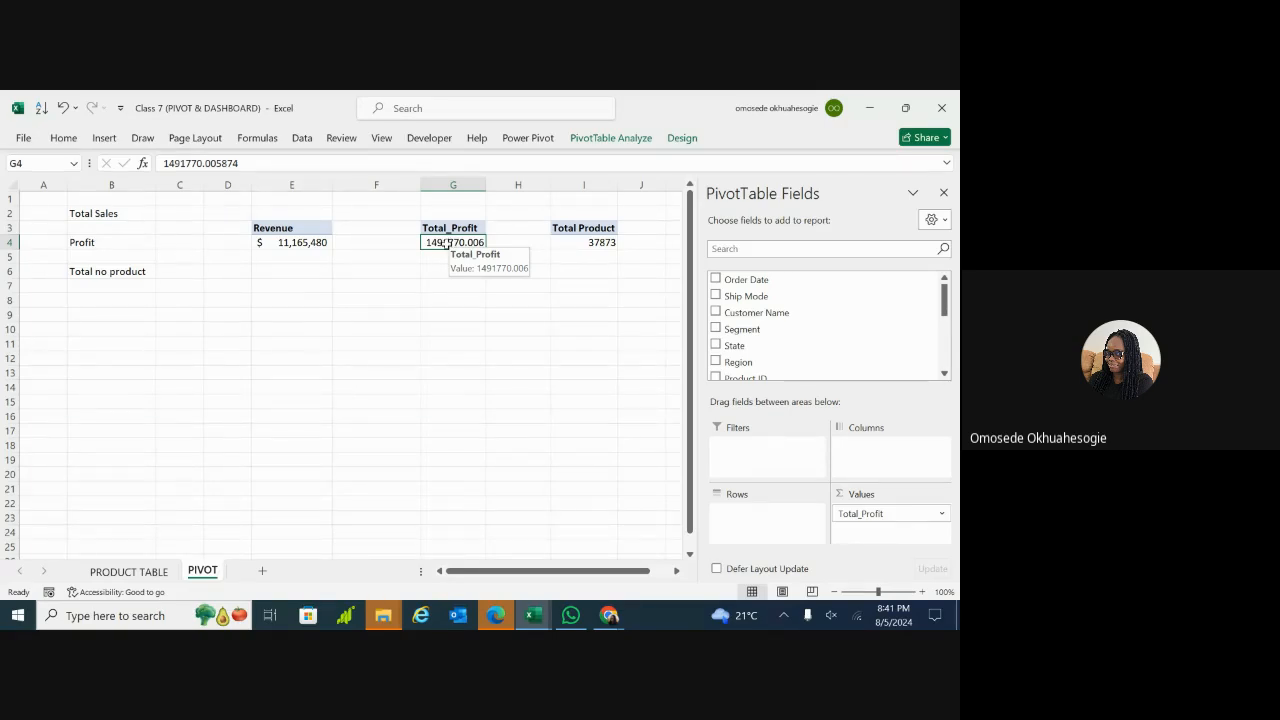
pyautogui.click(63, 138)
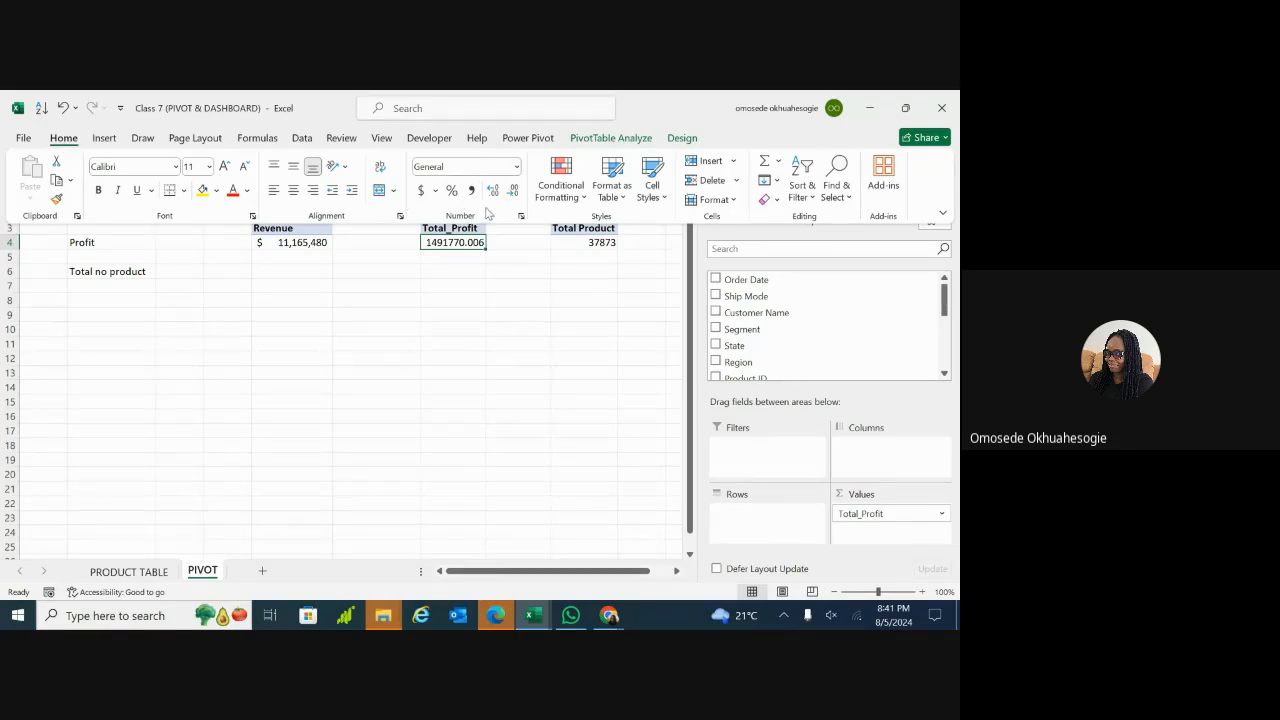
pyautogui.click(470, 166)
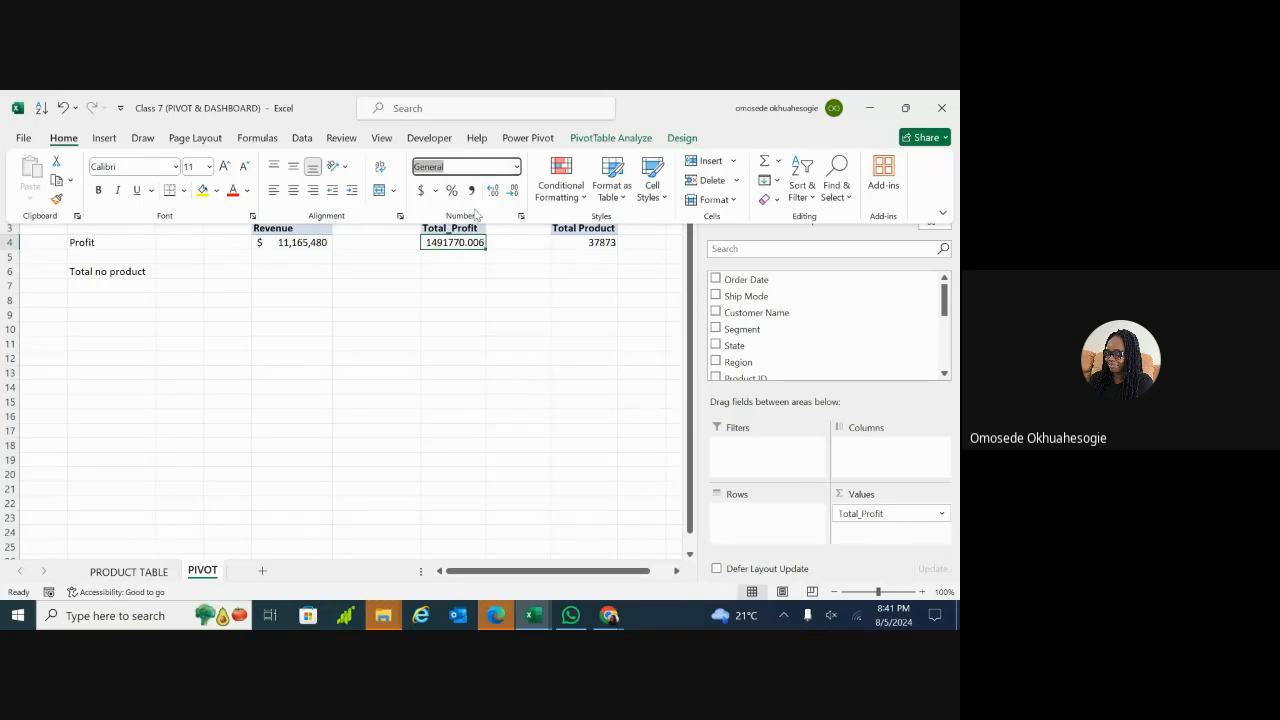
pyautogui.click(517, 167)
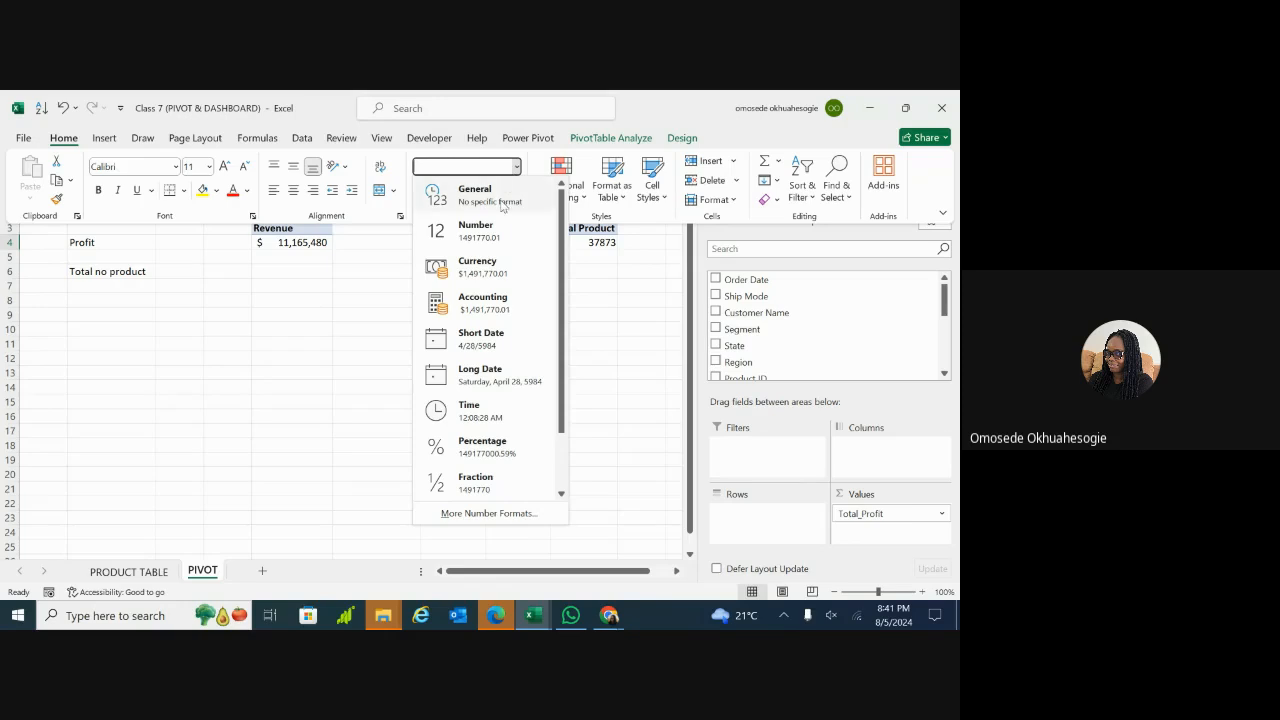
pyautogui.click(481, 304)
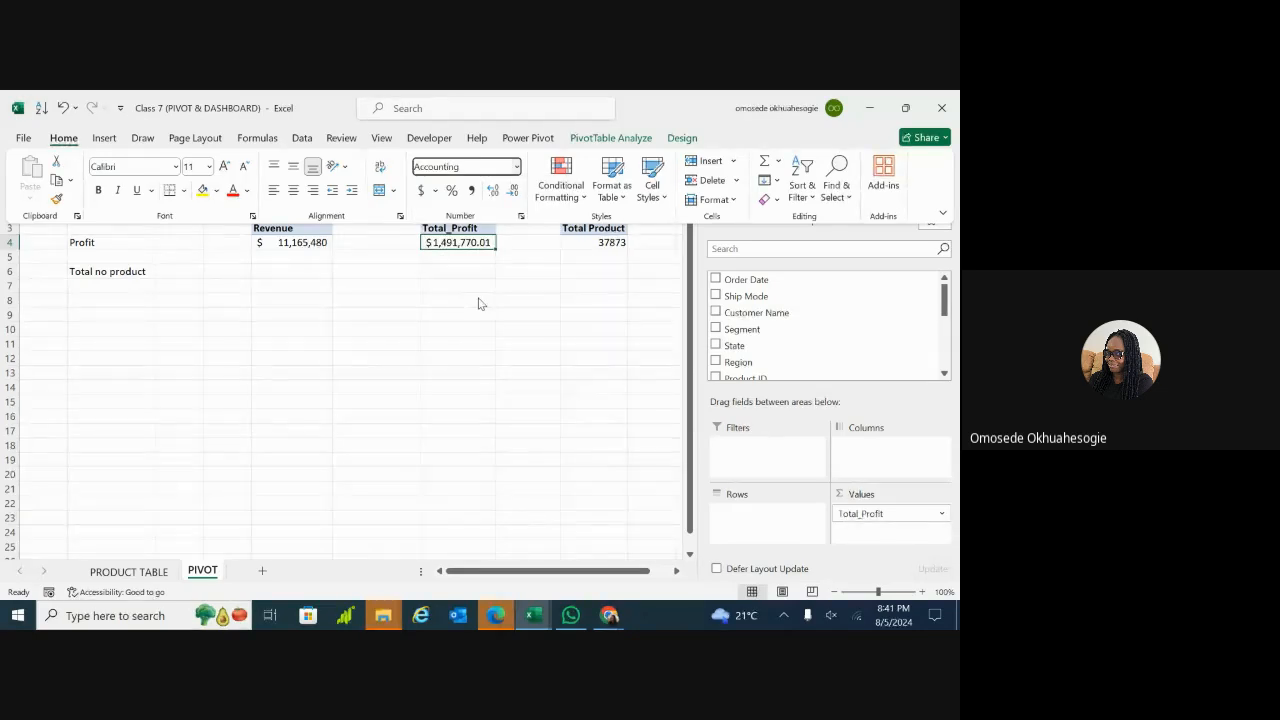
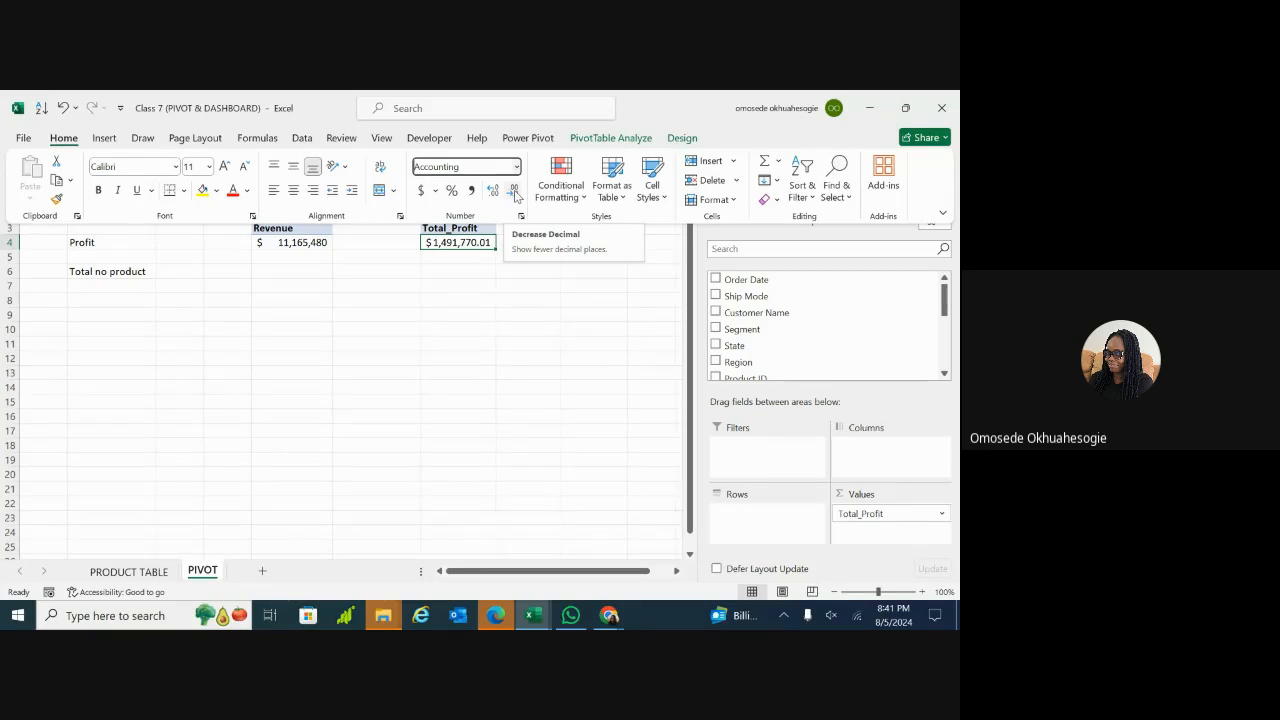
pyautogui.click(514, 192)
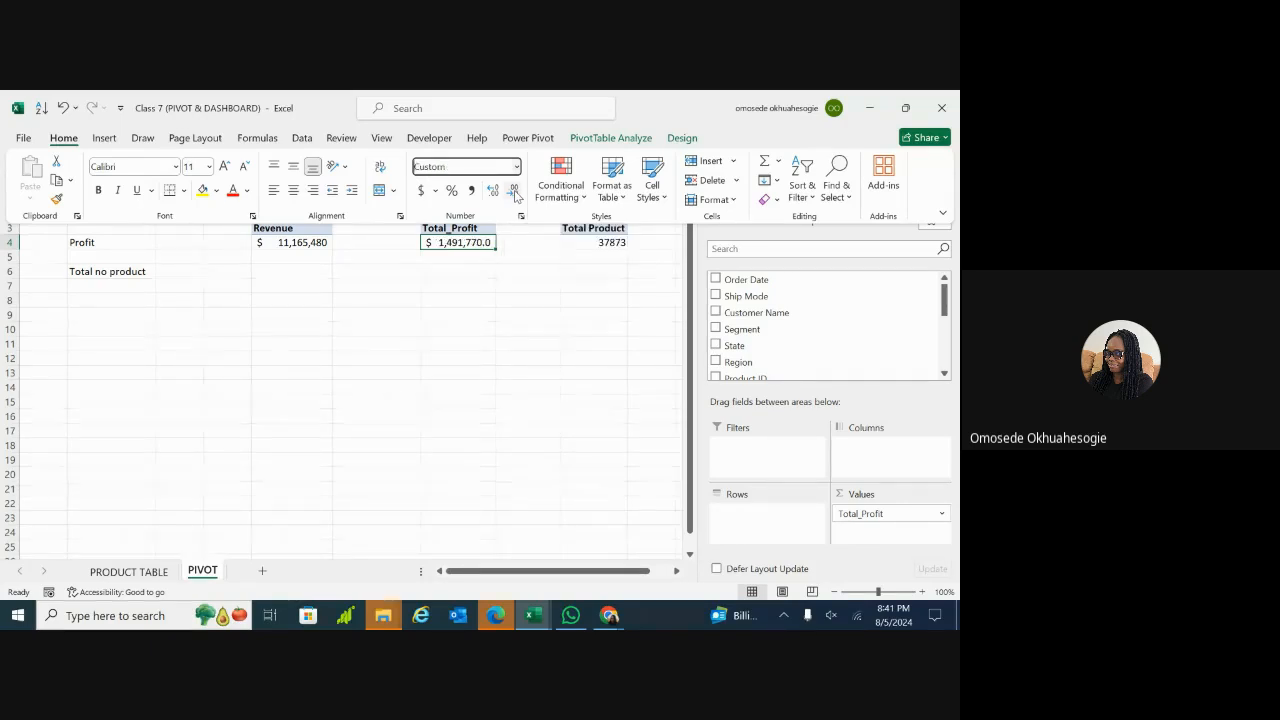
pyautogui.click(515, 196)
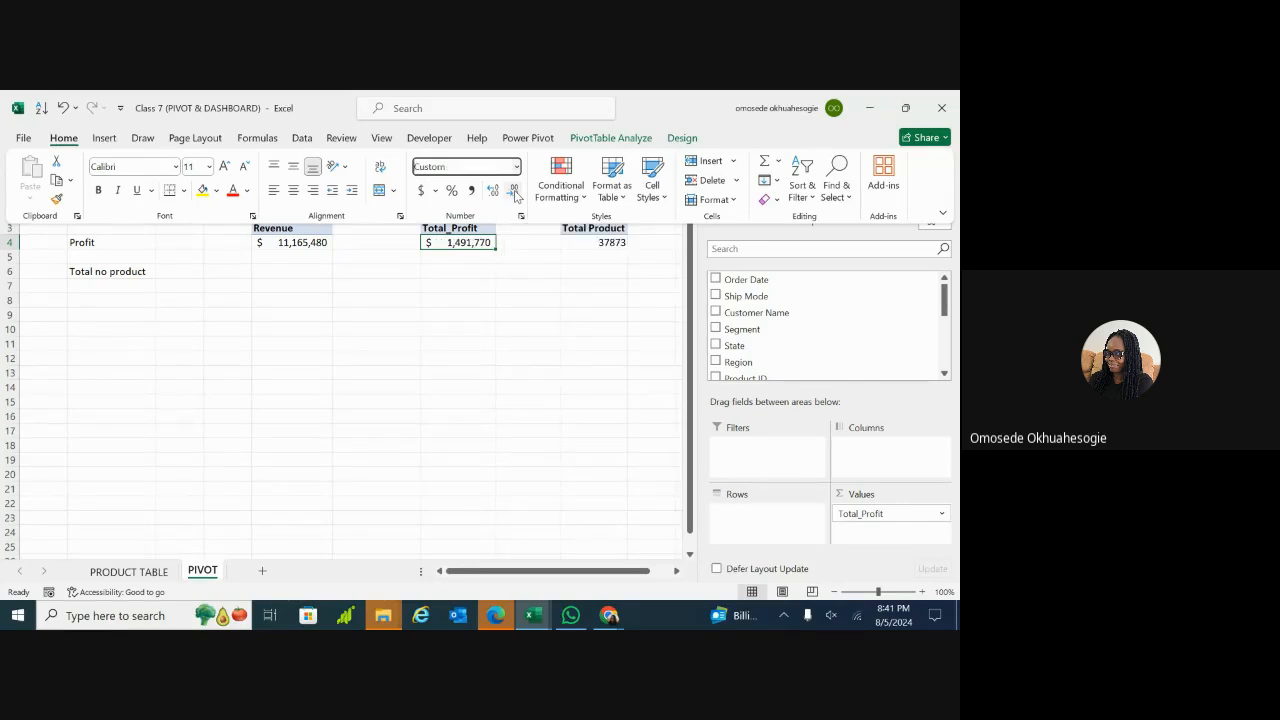
pyautogui.click(448, 295)
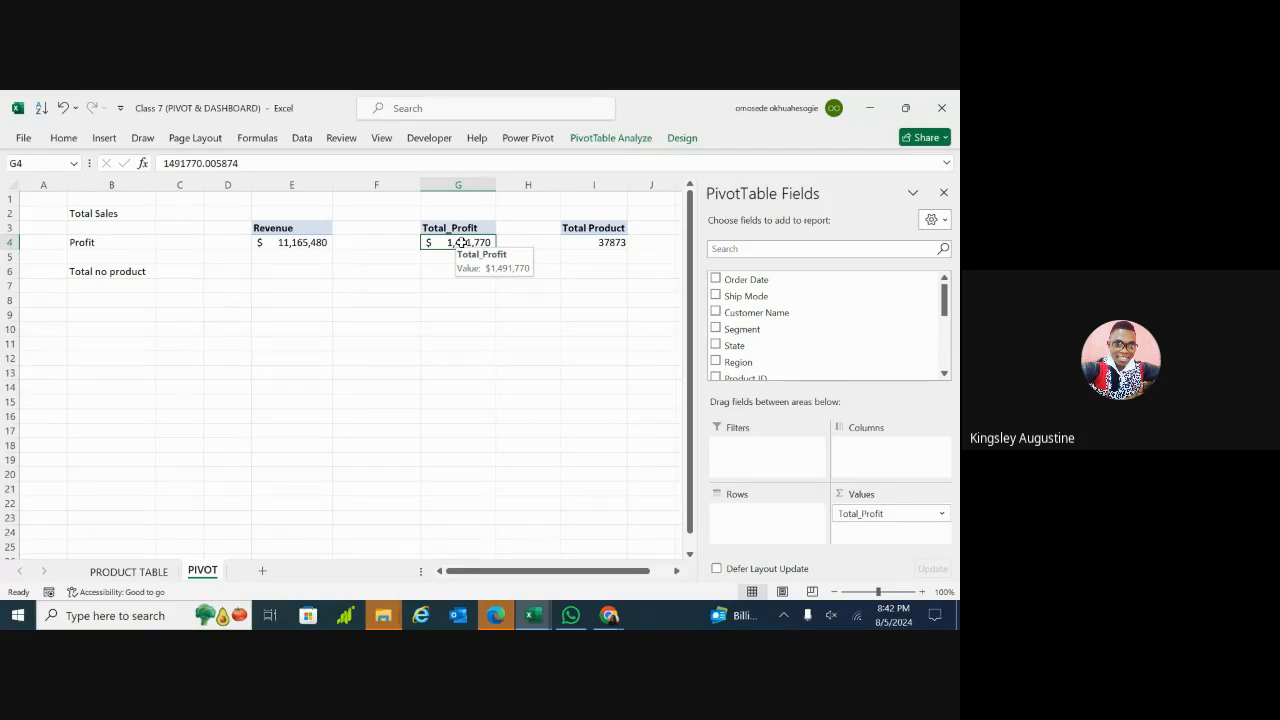
# Step: Undo the decimal reductions and the Accounting format on the Total_Profit value in G4
pyautogui.hotkey('ctrl', 'z')
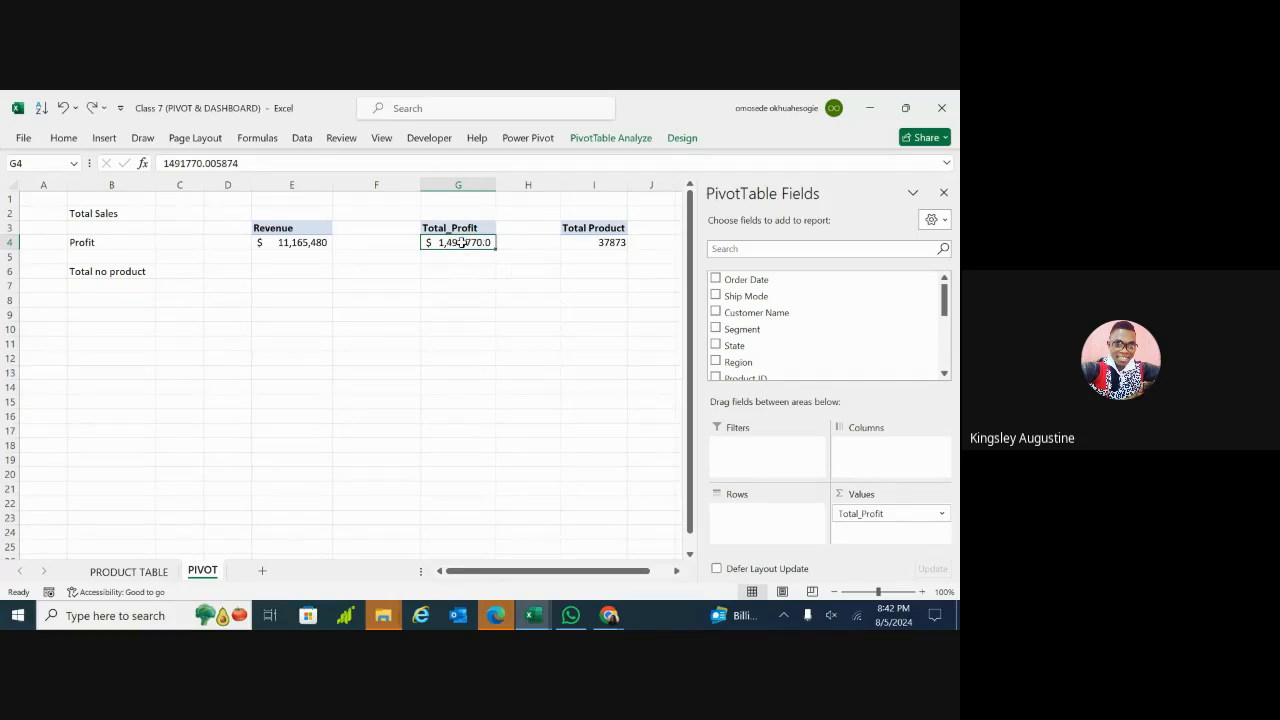
pyautogui.hotkey('ctrl', 'z')
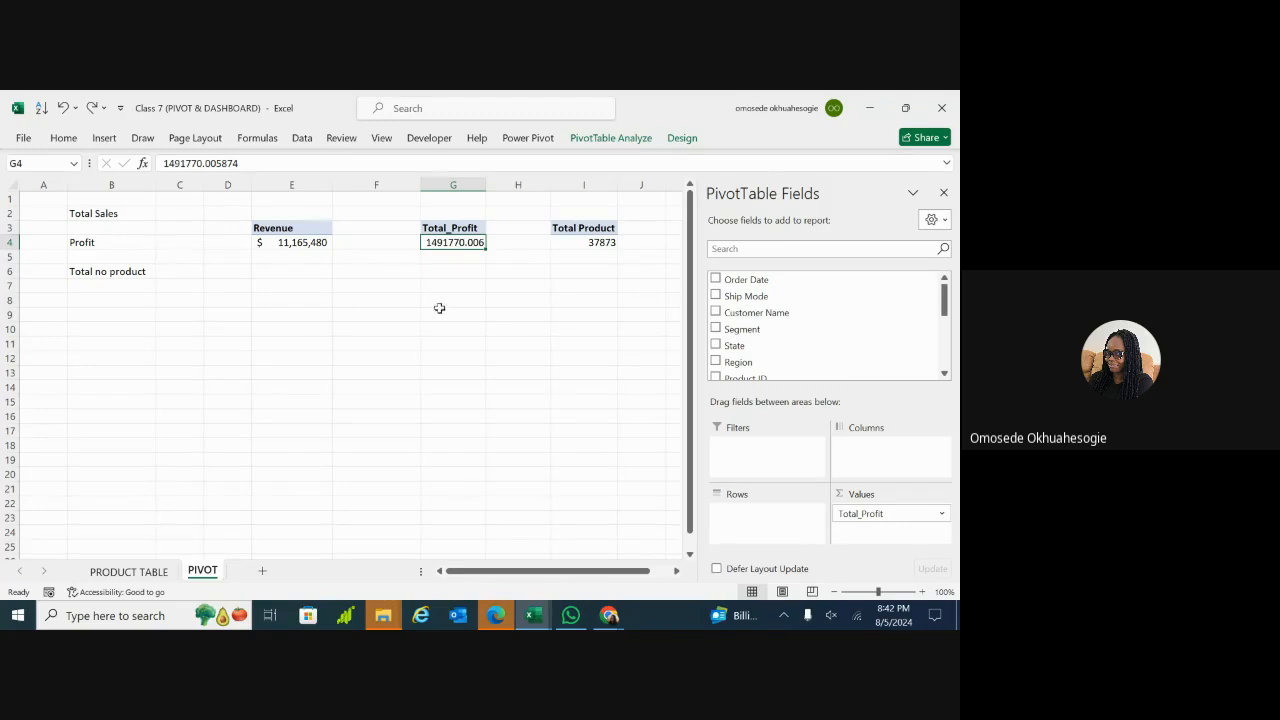
# Step: Apply the Accounting format to the Total_Profit value in G4 again and remove both decimal places
pyautogui.click(430, 350)
pyautogui.click(468, 242)
pyautogui.click(63, 139)
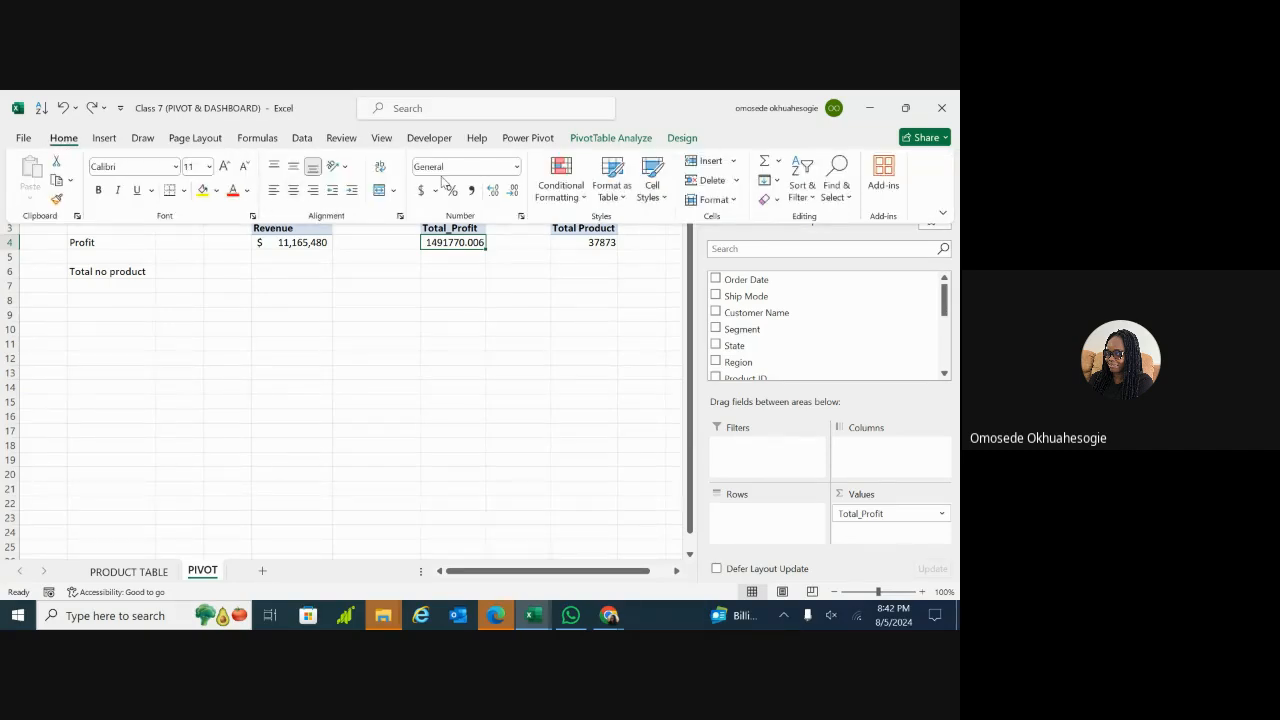
pyautogui.click(517, 167)
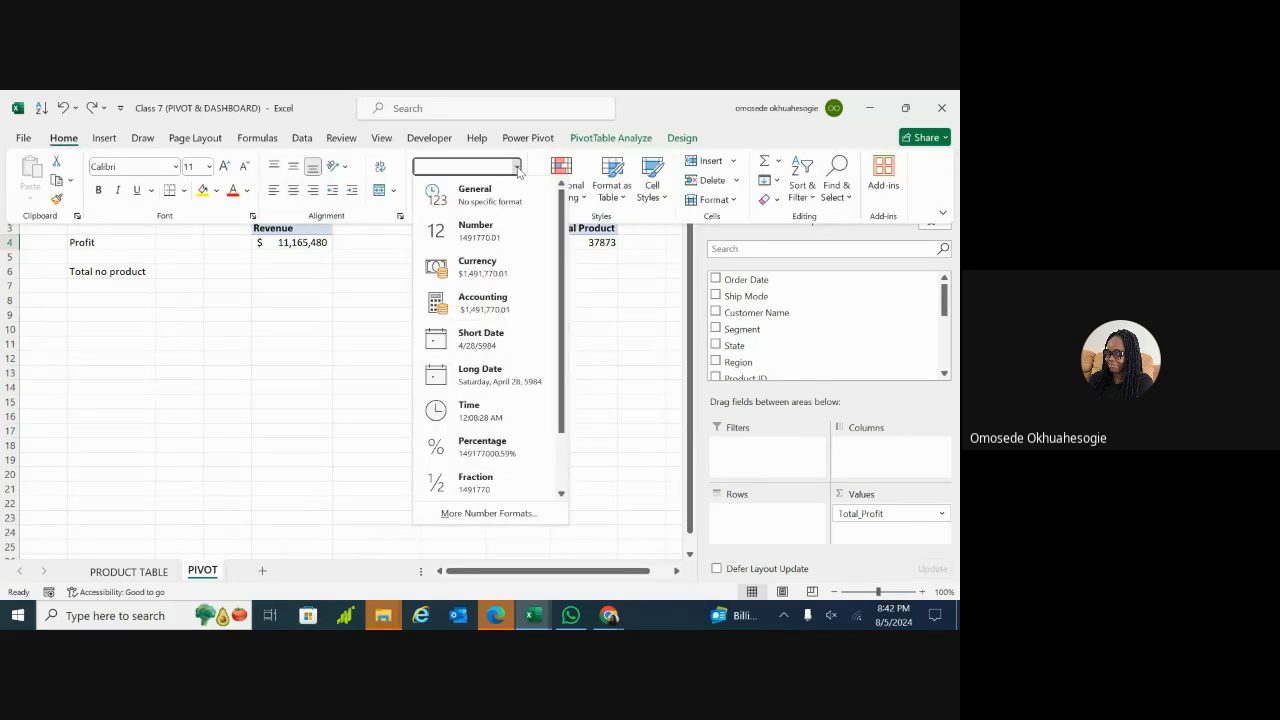
pyautogui.click(492, 304)
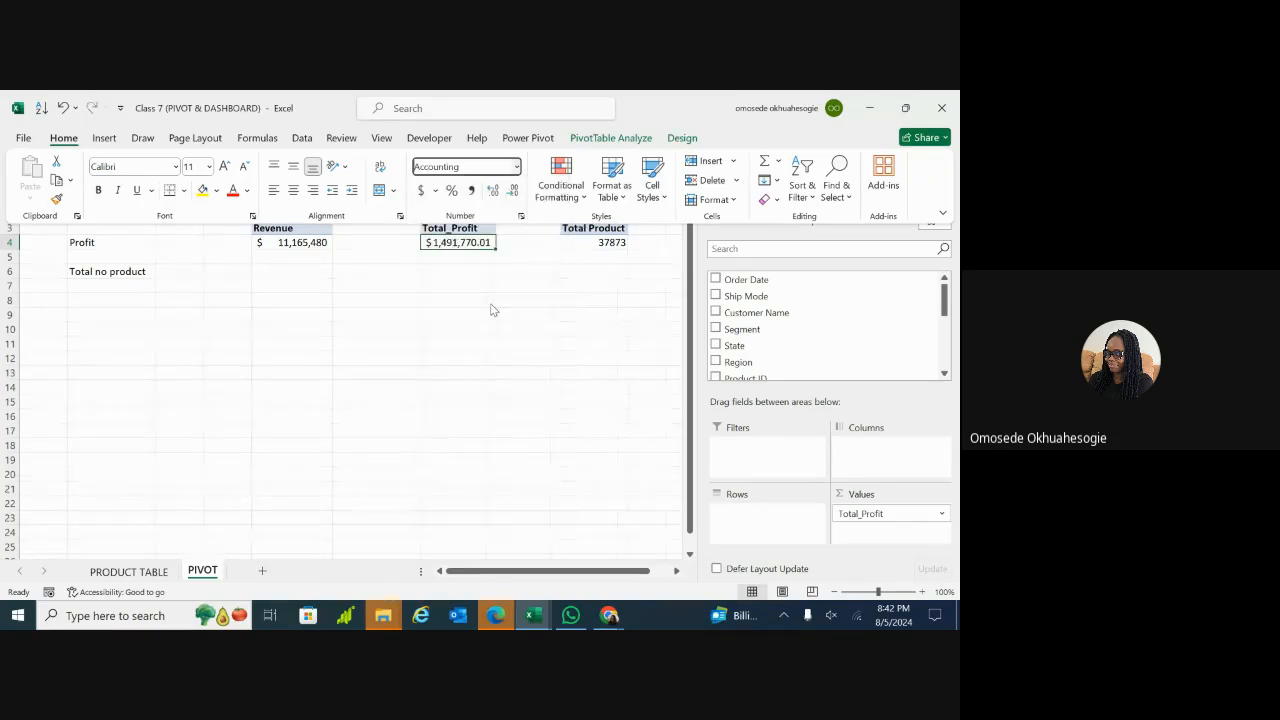
pyautogui.click(514, 193)
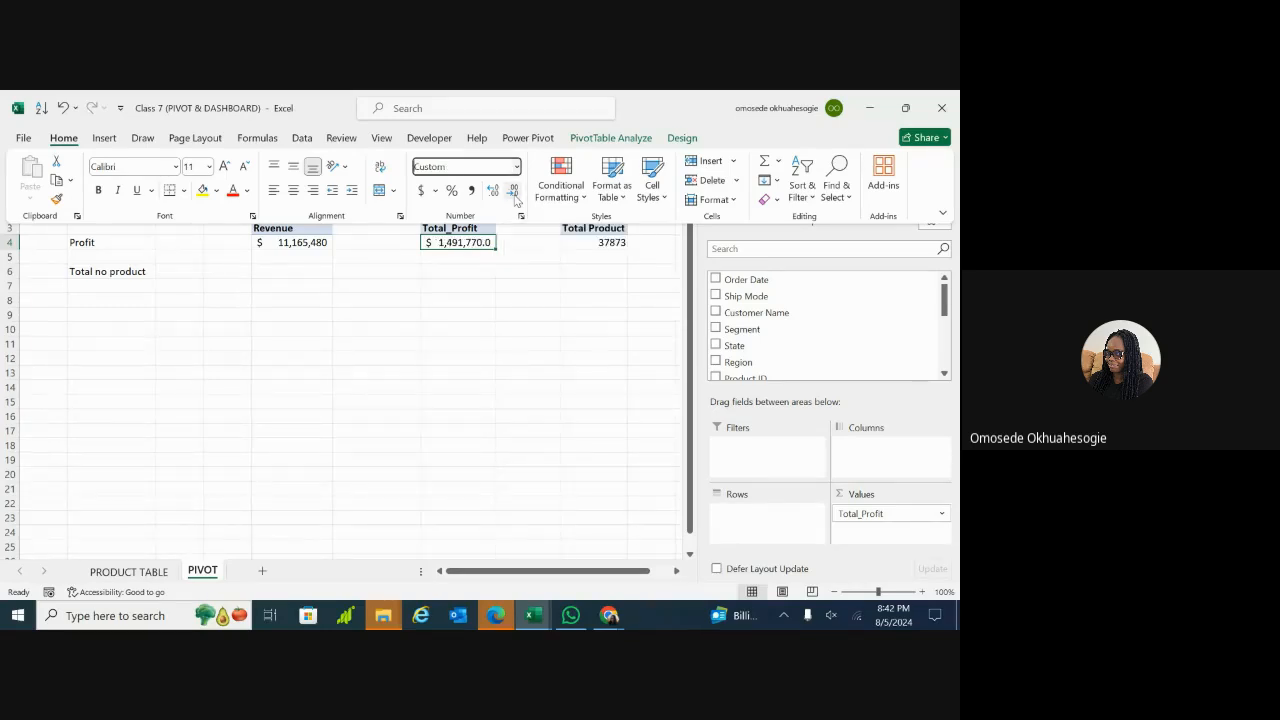
pyautogui.click(514, 193)
pyautogui.click(474, 250)
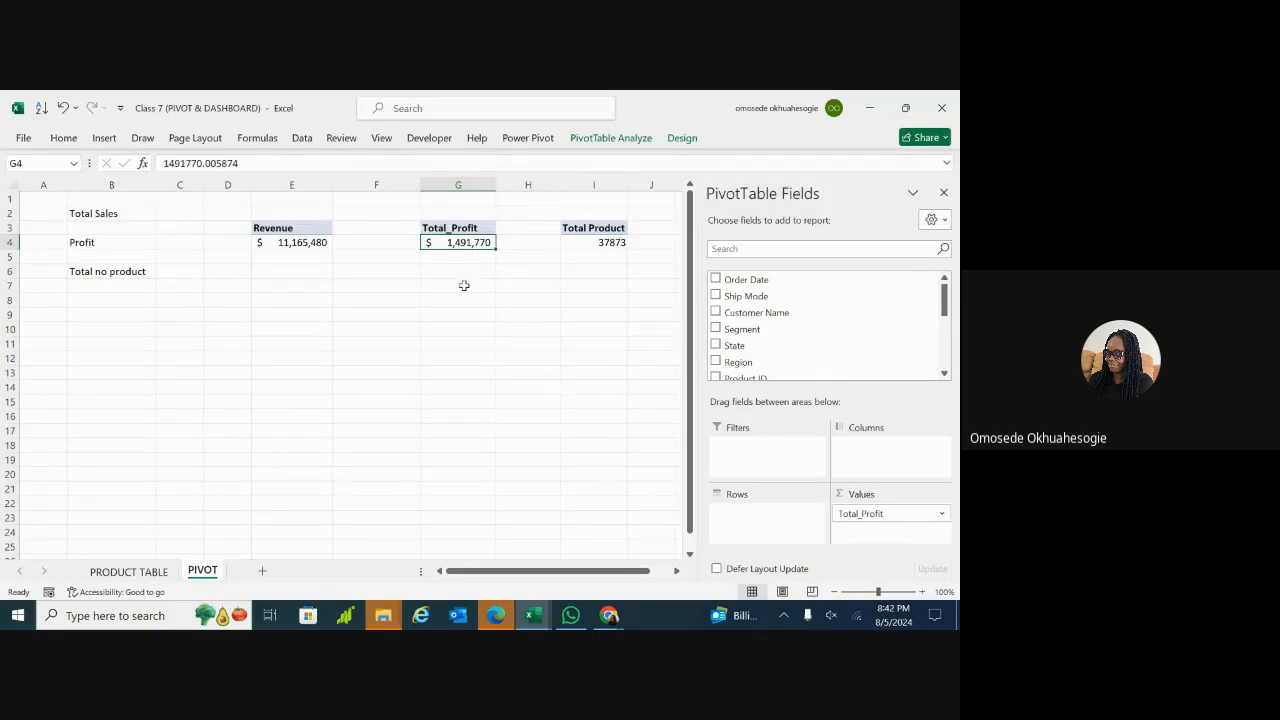
# Step: Undo the repeated Accounting formatting and decimal removal on cell G4
pyautogui.hotkey('ctrl', 'z')
pyautogui.hotkey('ctrl', 'z')
pyautogui.hotkey('ctrl', 'z')
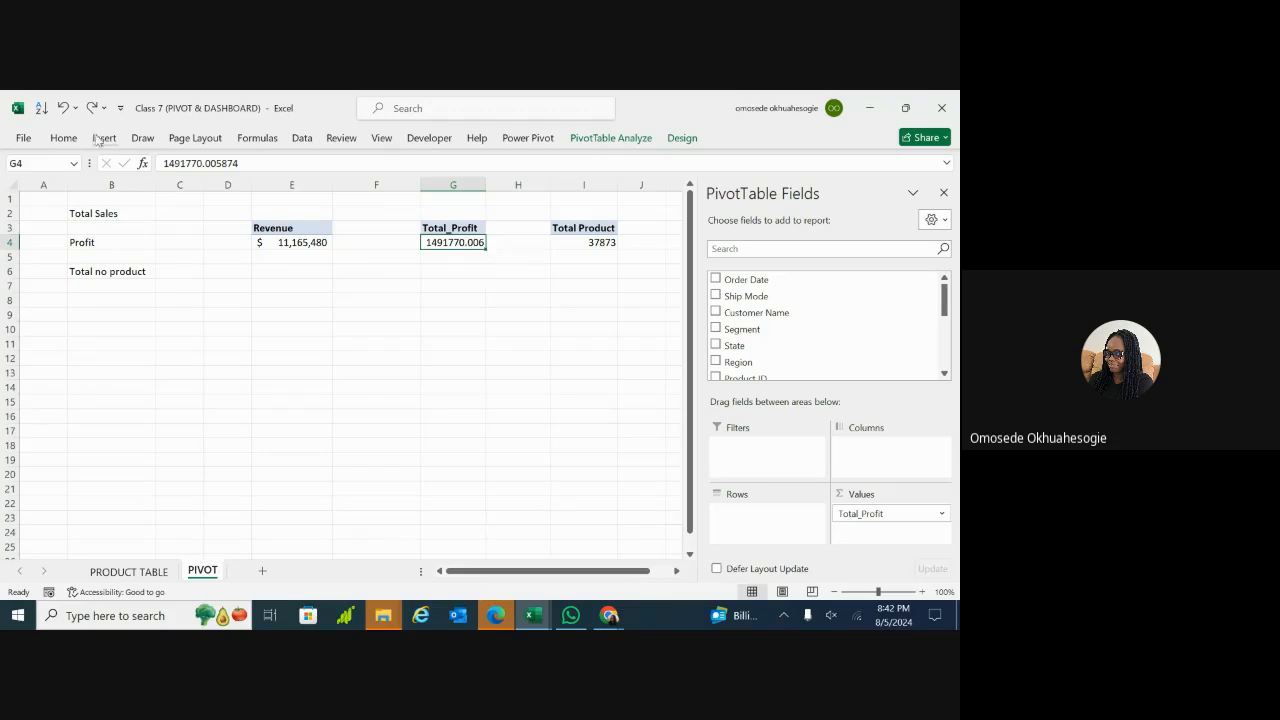
# Step: Set the Total_Profit value in cell G4 to the Accounting dollar format with zero decimal places
pyautogui.click(64, 139)
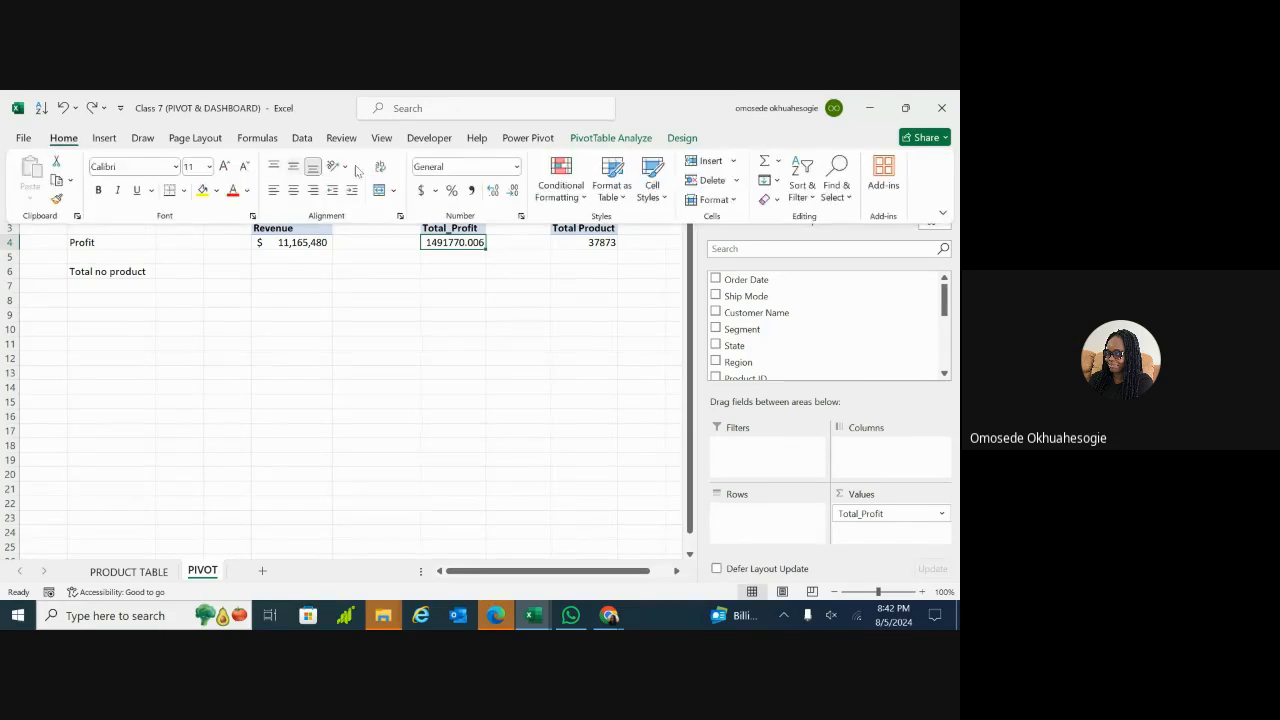
pyautogui.click(513, 192)
pyautogui.click(513, 192)
pyautogui.click(513, 192)
pyautogui.click(517, 167)
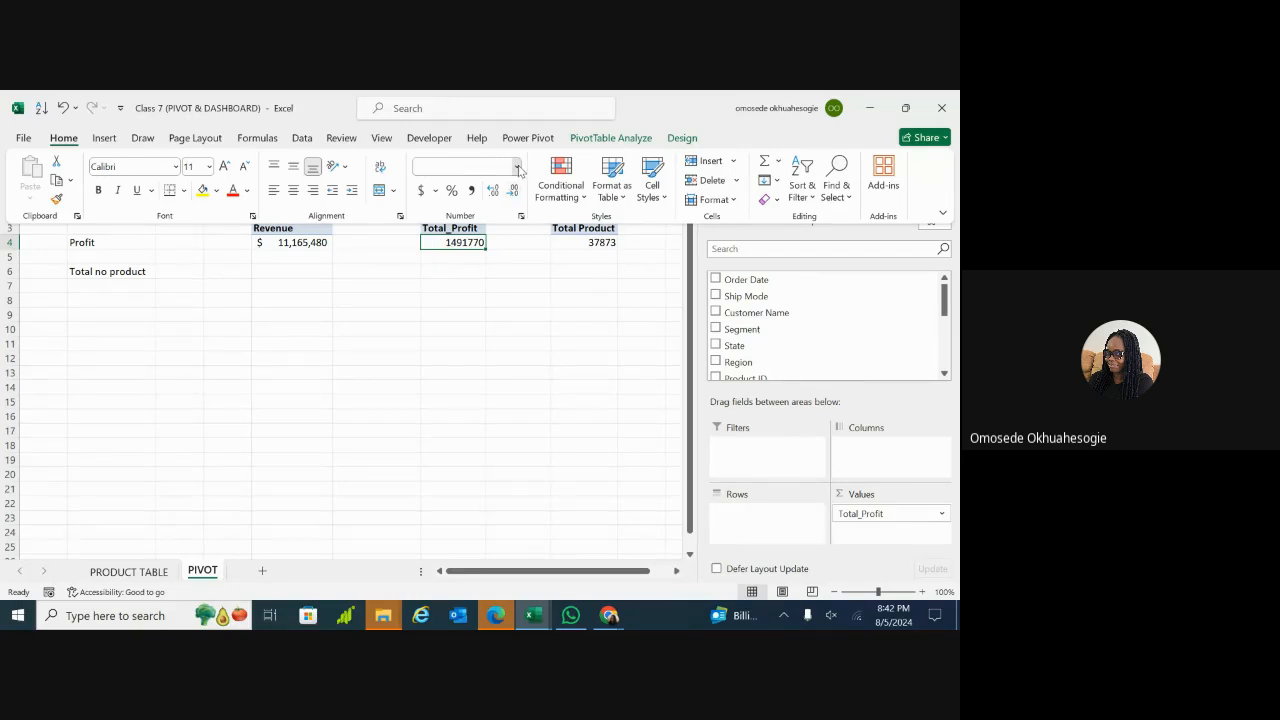
pyautogui.click(470, 308)
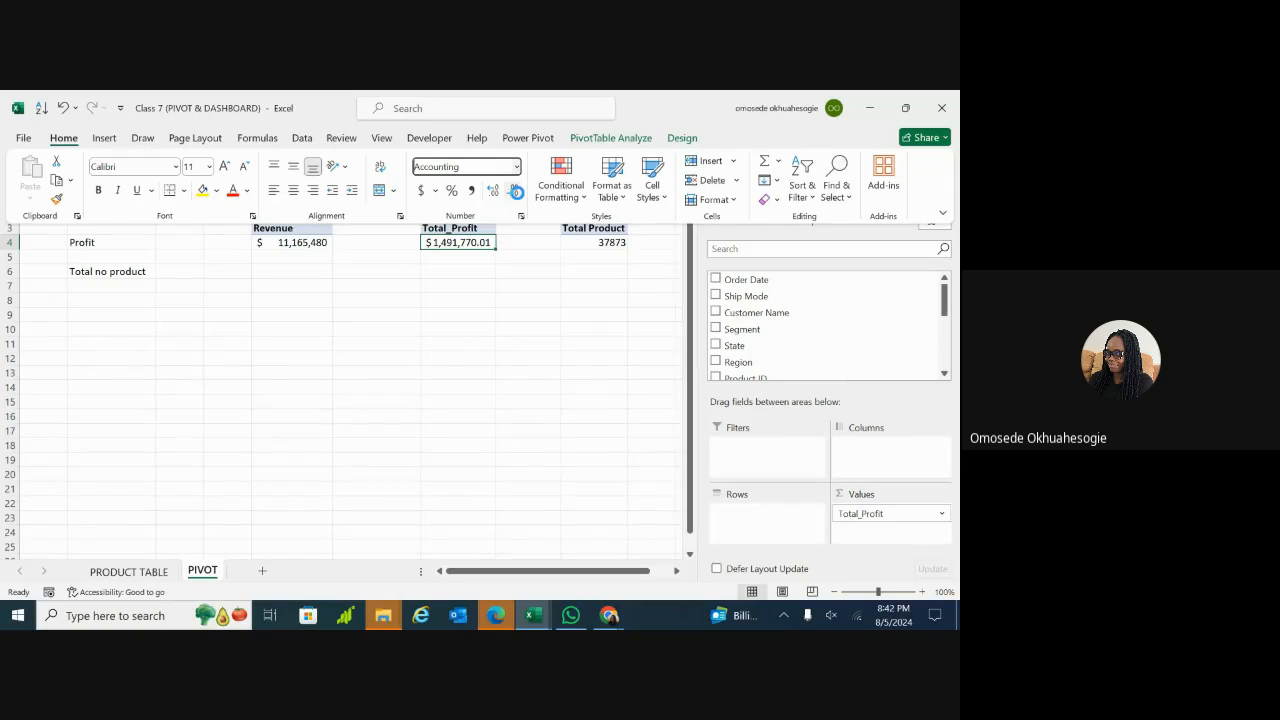
pyautogui.click(515, 195)
pyautogui.click(515, 195)
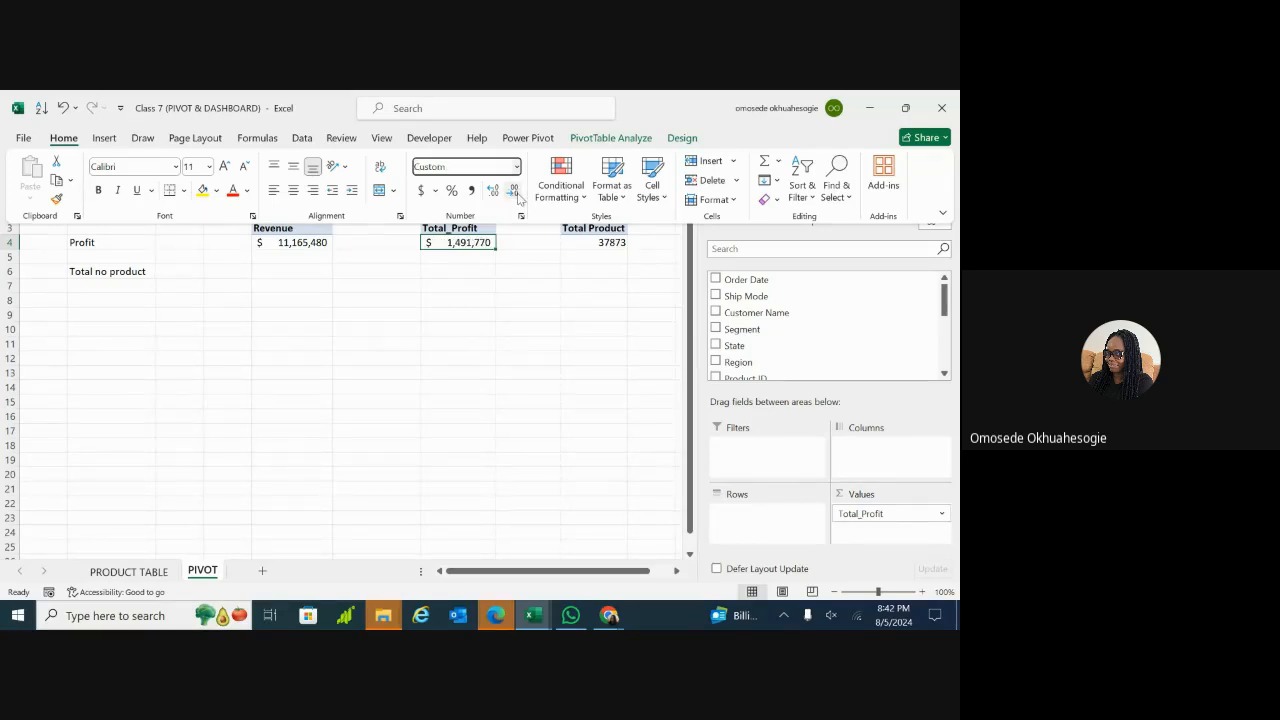
pyautogui.click(473, 327)
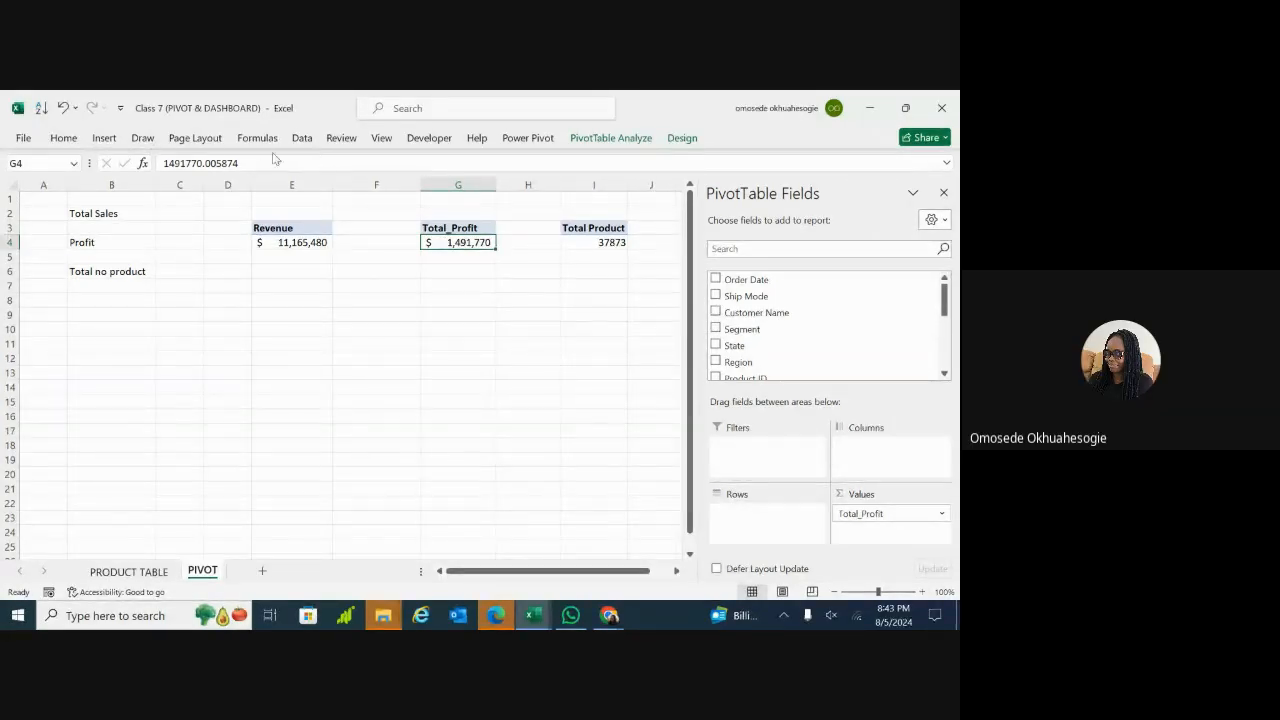
# Step: Review the currency options available for the accounting format of the Total_Profit value, leaving the format as it is
pyautogui.click(64, 138)
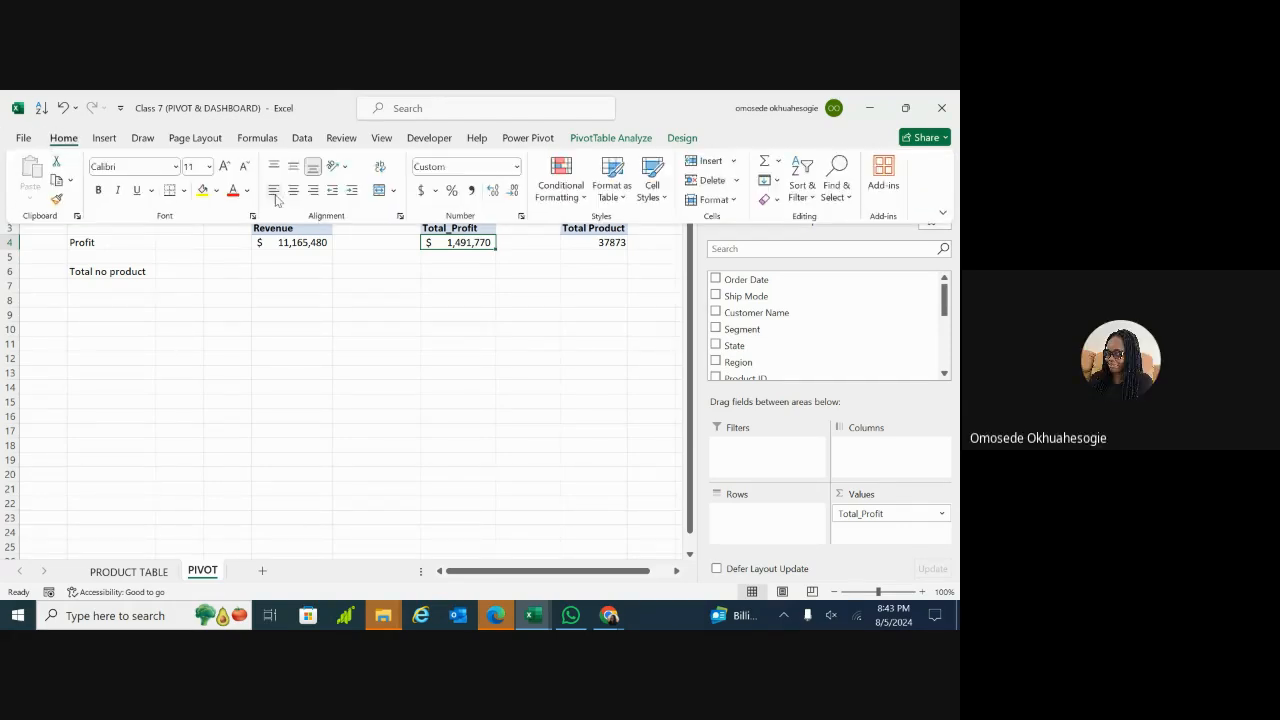
pyautogui.click(436, 191)
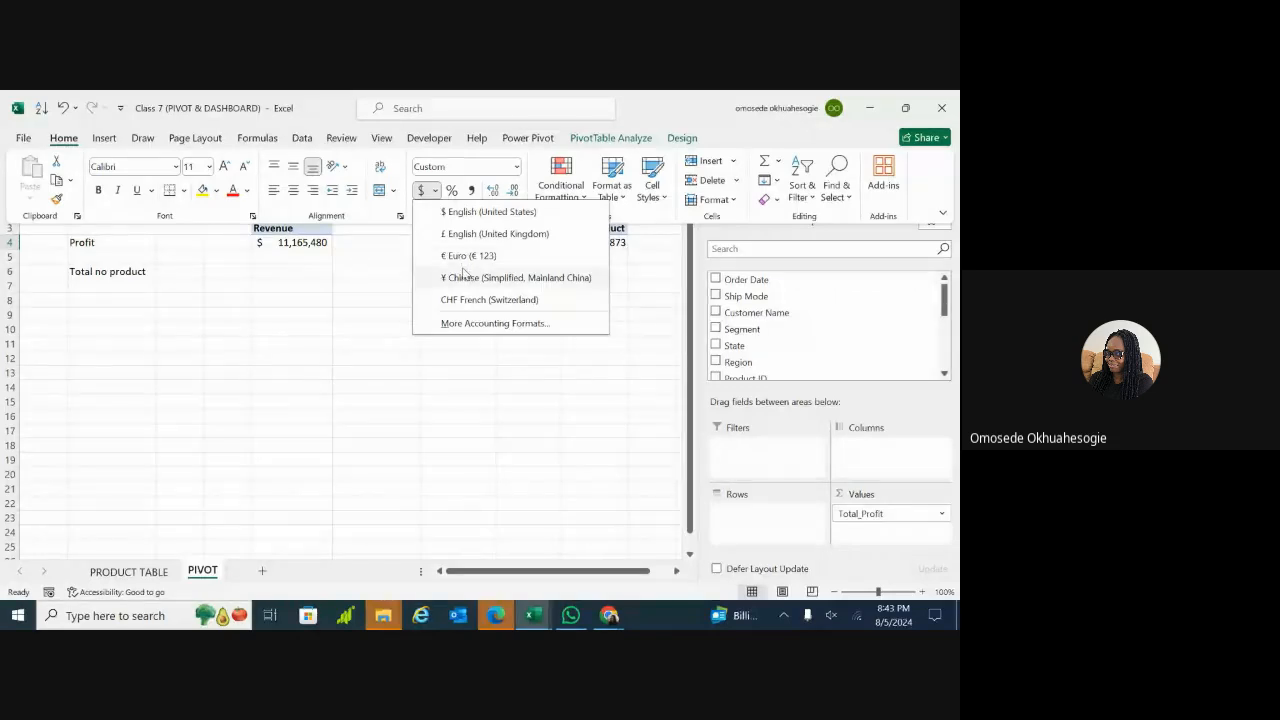
pyautogui.click(497, 374)
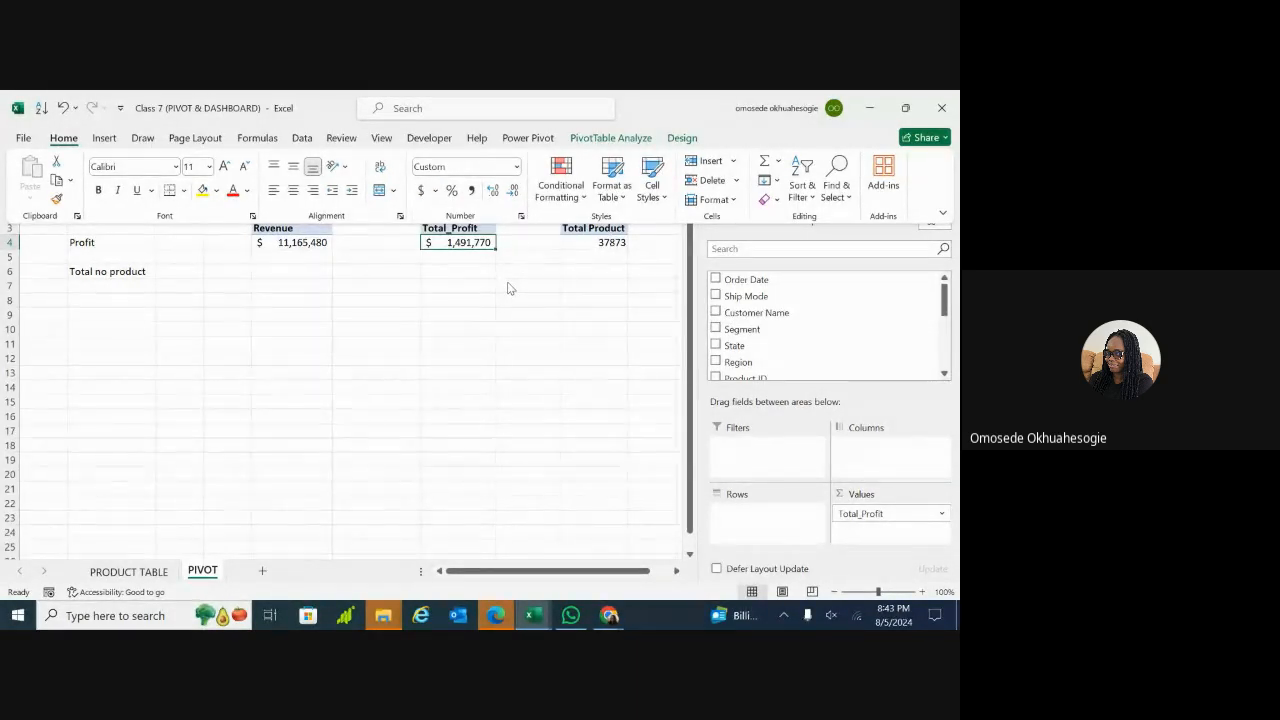
pyautogui.click(318, 331)
# Step: Open the PRODUCT TABLE sheet to examine its columns
pyautogui.scroll(-1, 340, 380)
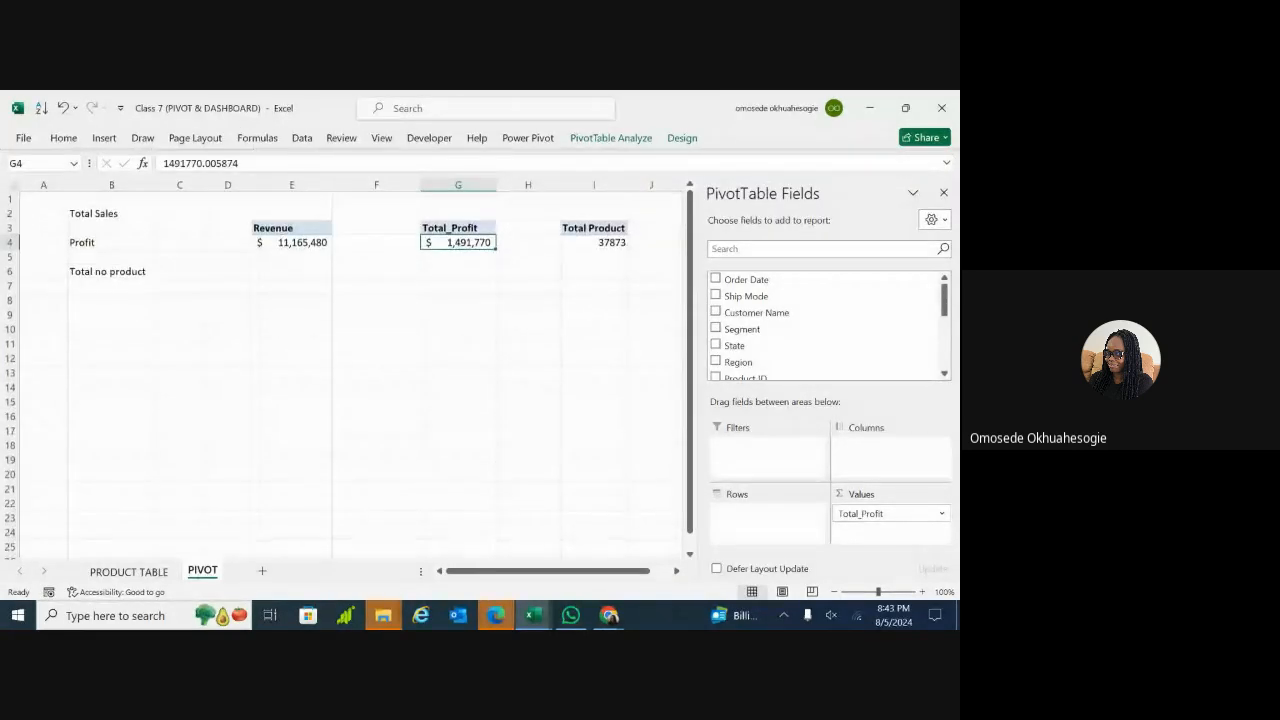
pyautogui.scroll(1, 340, 370)
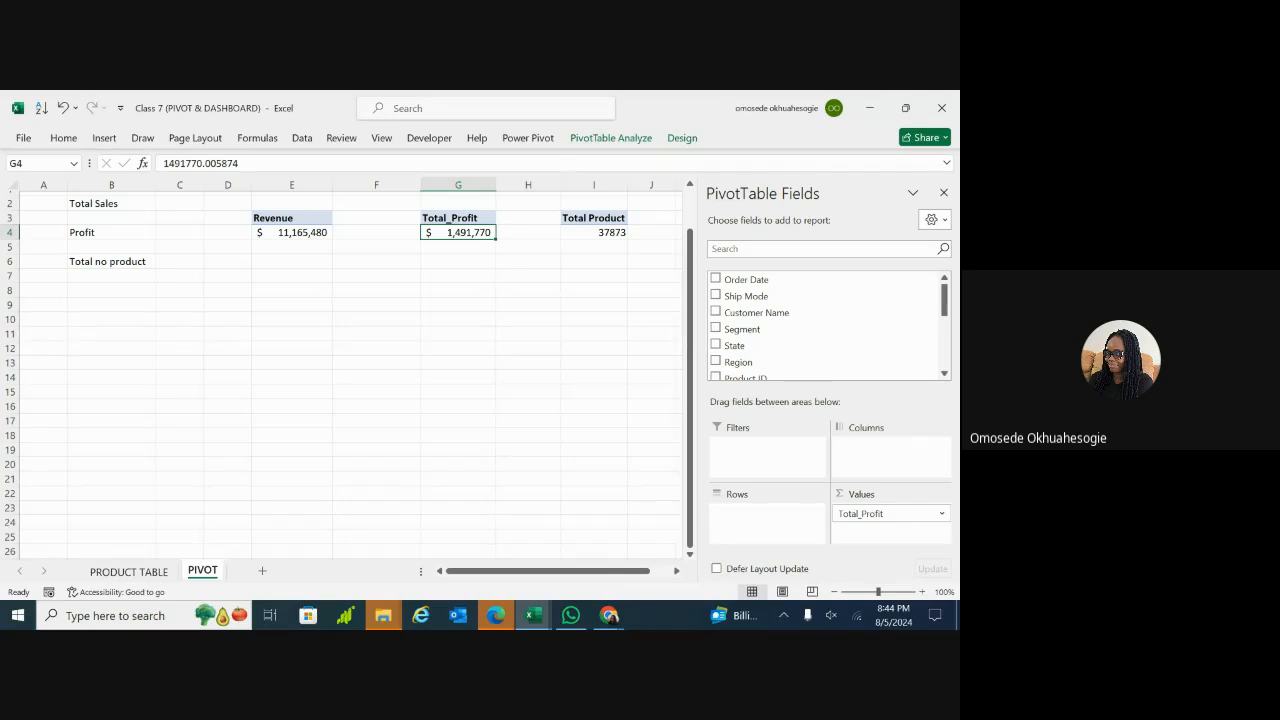
pyautogui.click(134, 364)
pyautogui.click(129, 571)
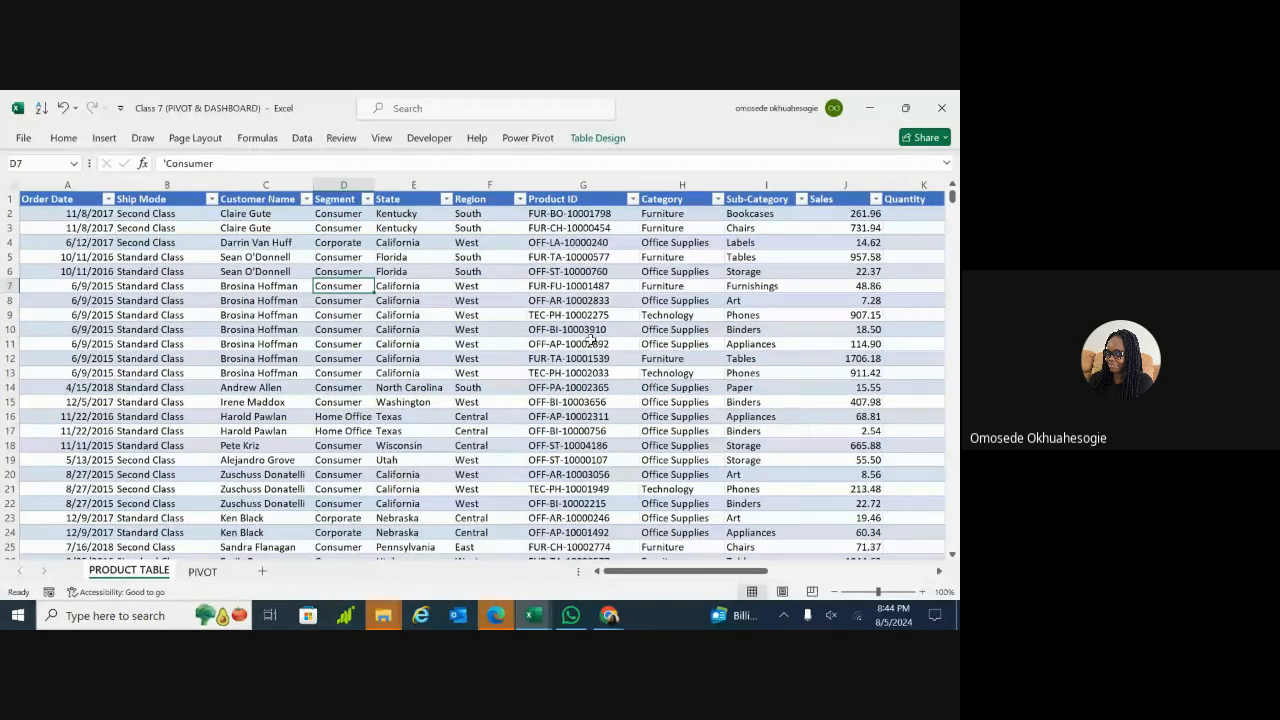
# Step: Examine the PRODUCT TABLE columns from Region through Total Cost
pyautogui.hscroll(3, 591, 338)
pyautogui.hscroll(2, 485, 370)
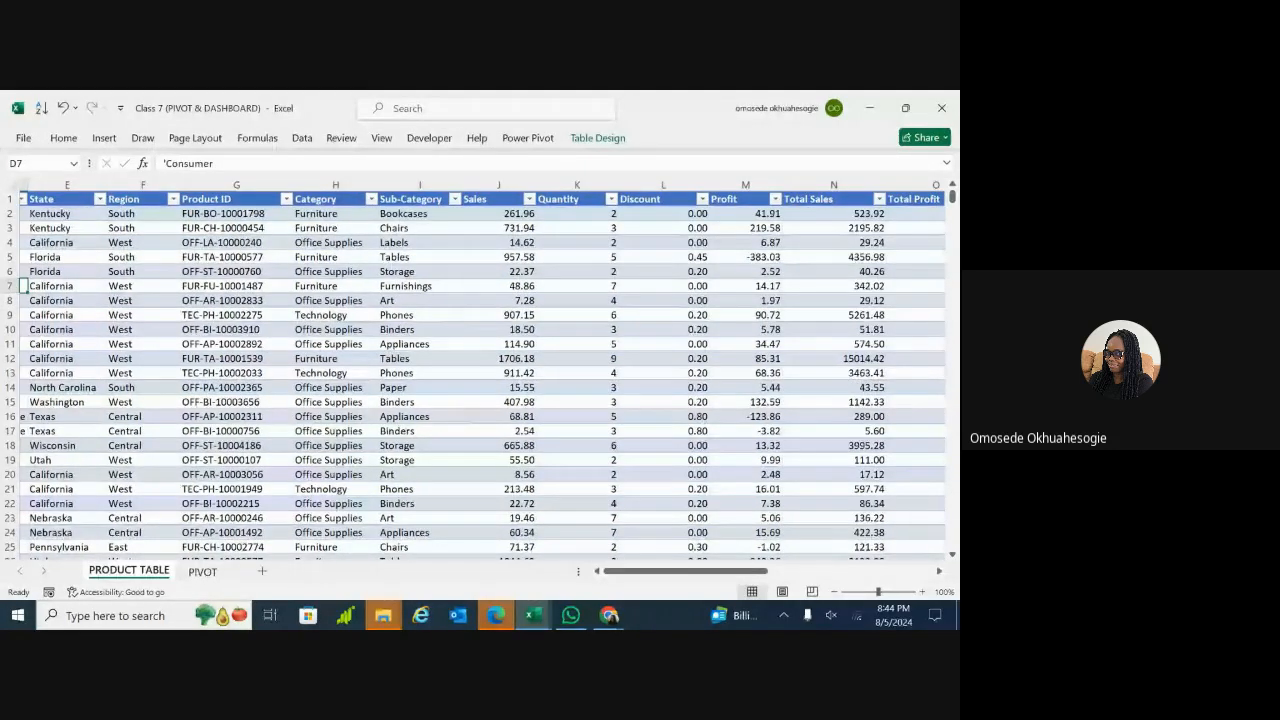
pyautogui.hscroll(2, 485, 370)
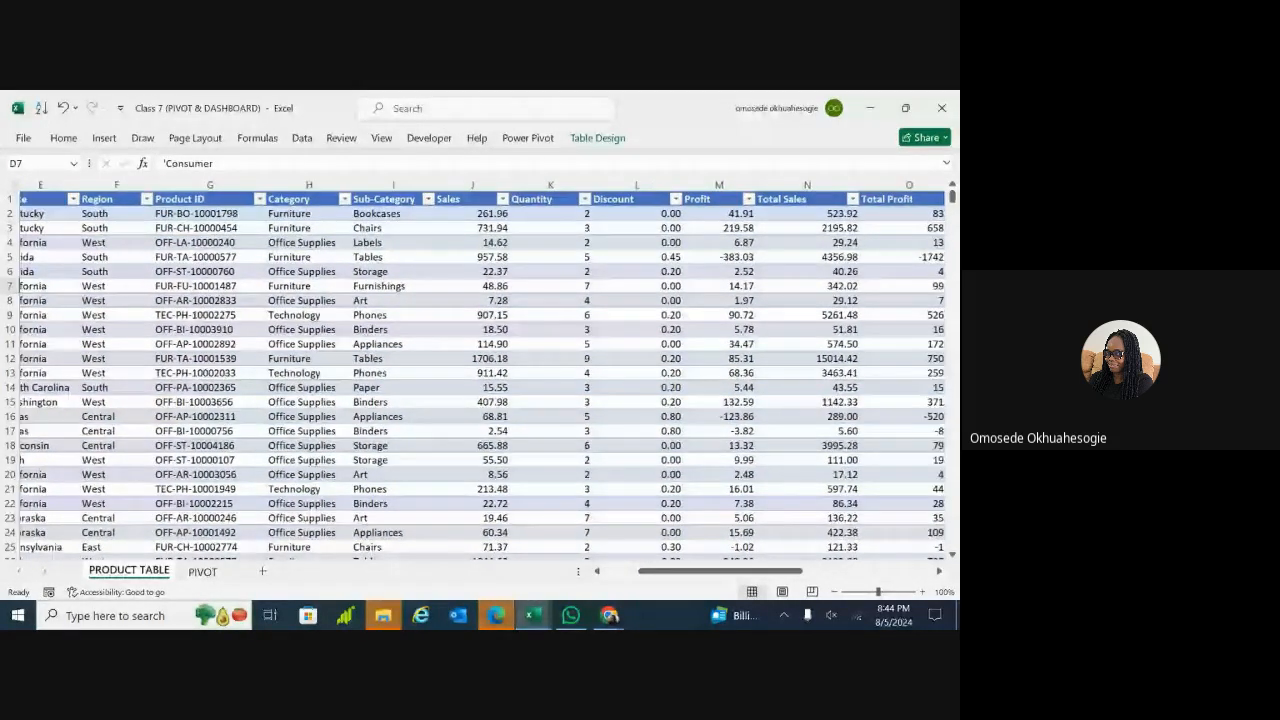
pyautogui.hscroll(-1, 478, 370)
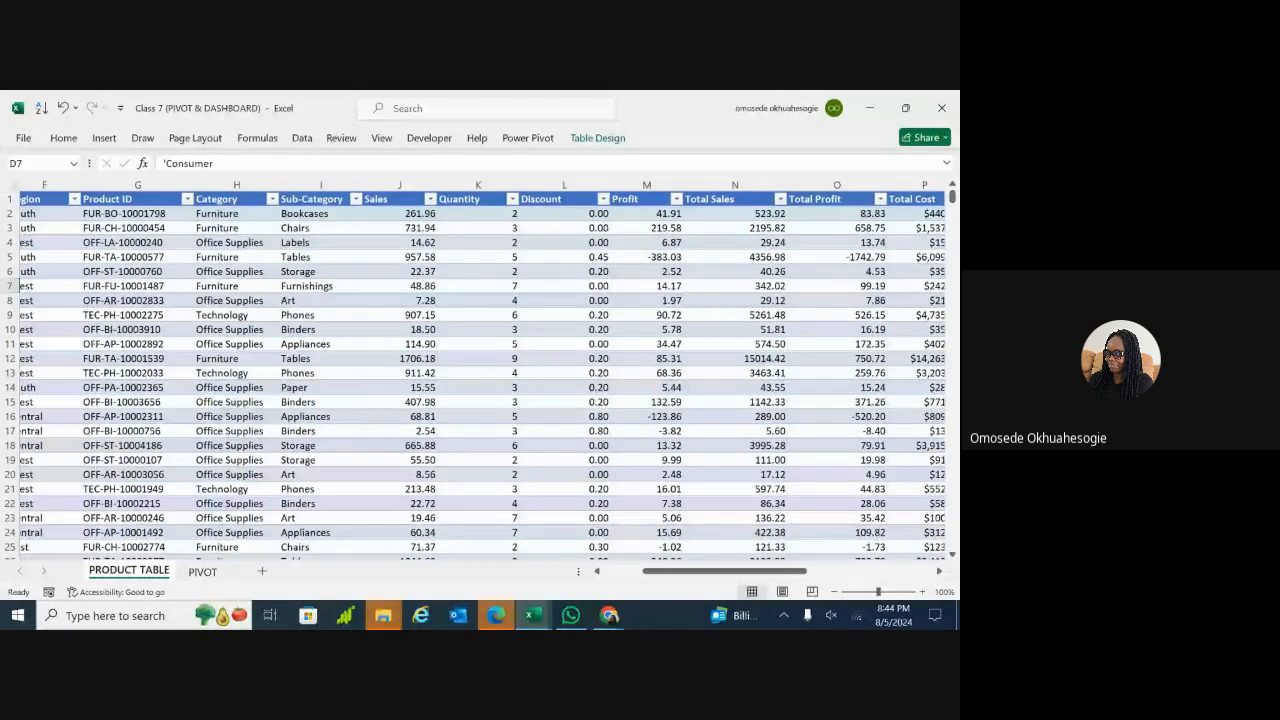
pyautogui.click(241, 416)
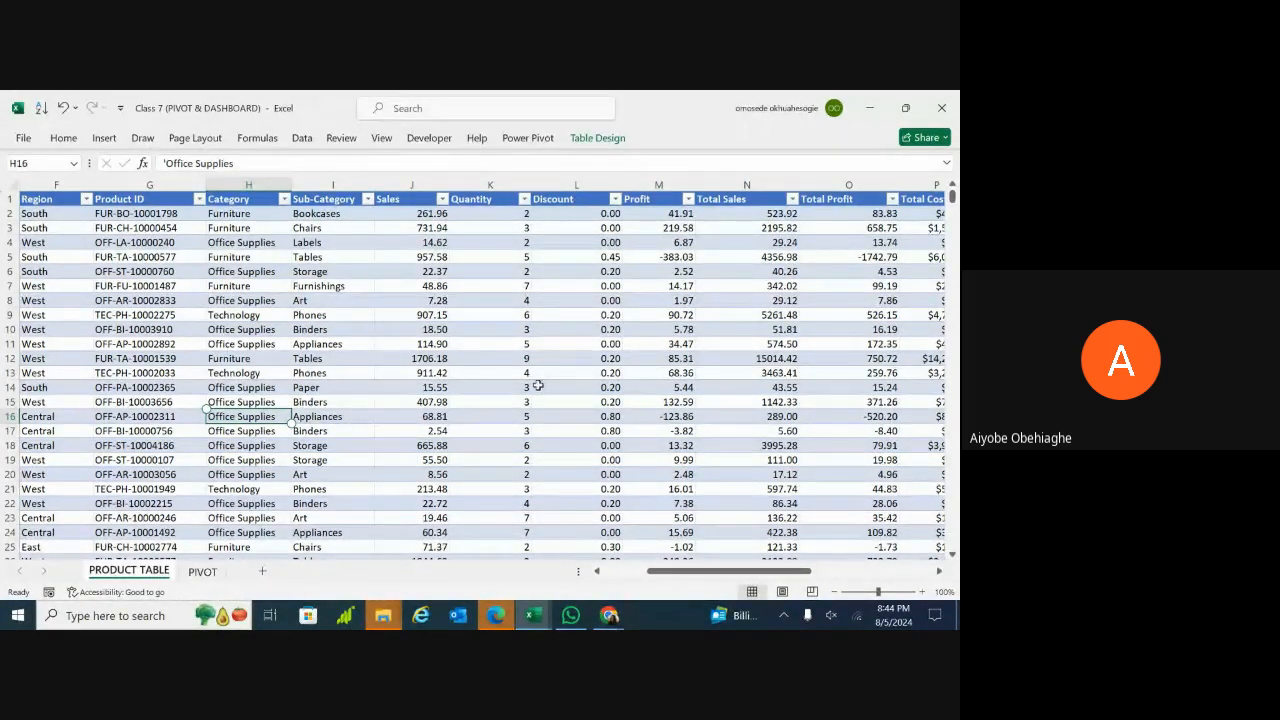
pyautogui.click(556, 458)
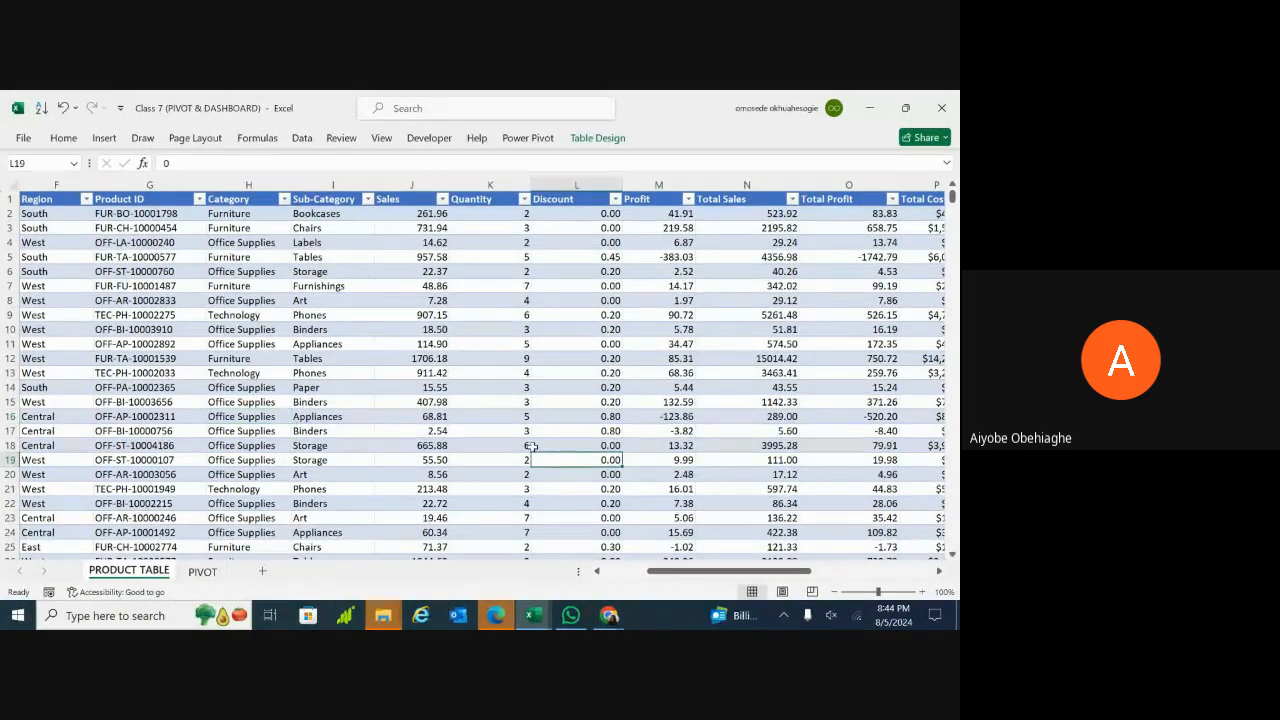
# Step: Return to the PIVOT sheet and review the Revenue, Total_Profit and Total Product pivot tables
pyautogui.click(200, 571)
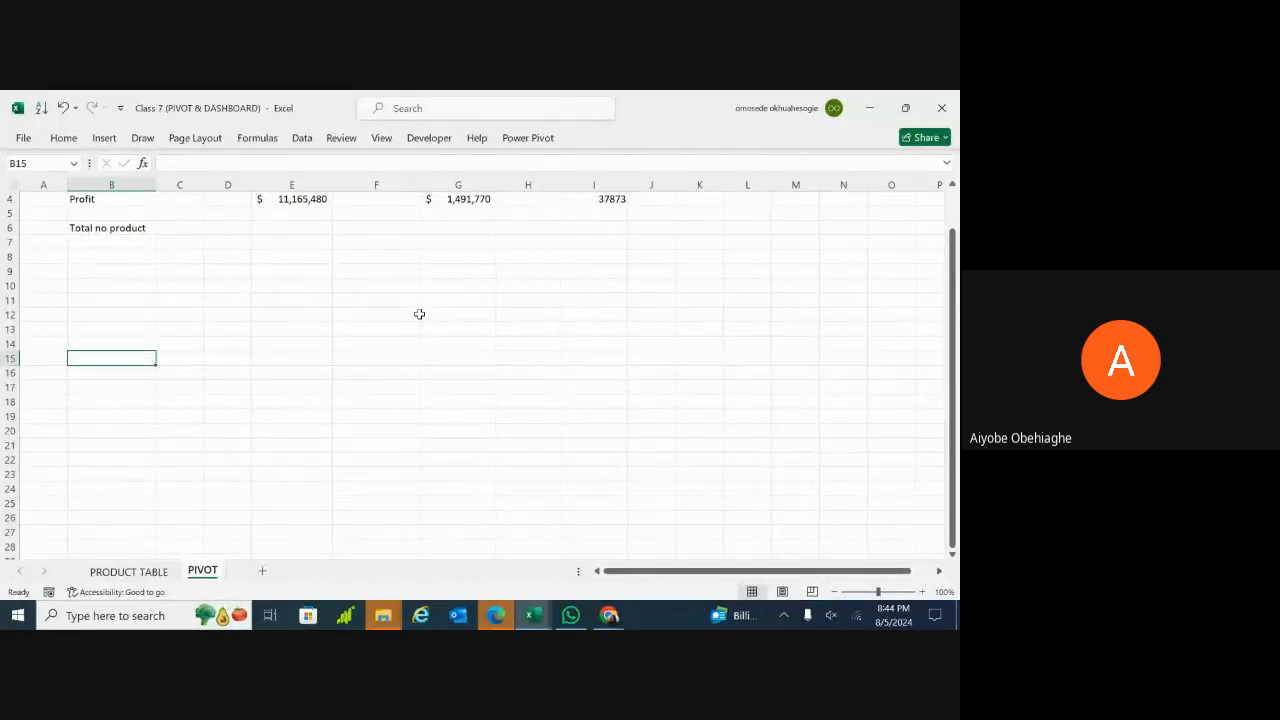
pyautogui.scroll(1, 419, 314)
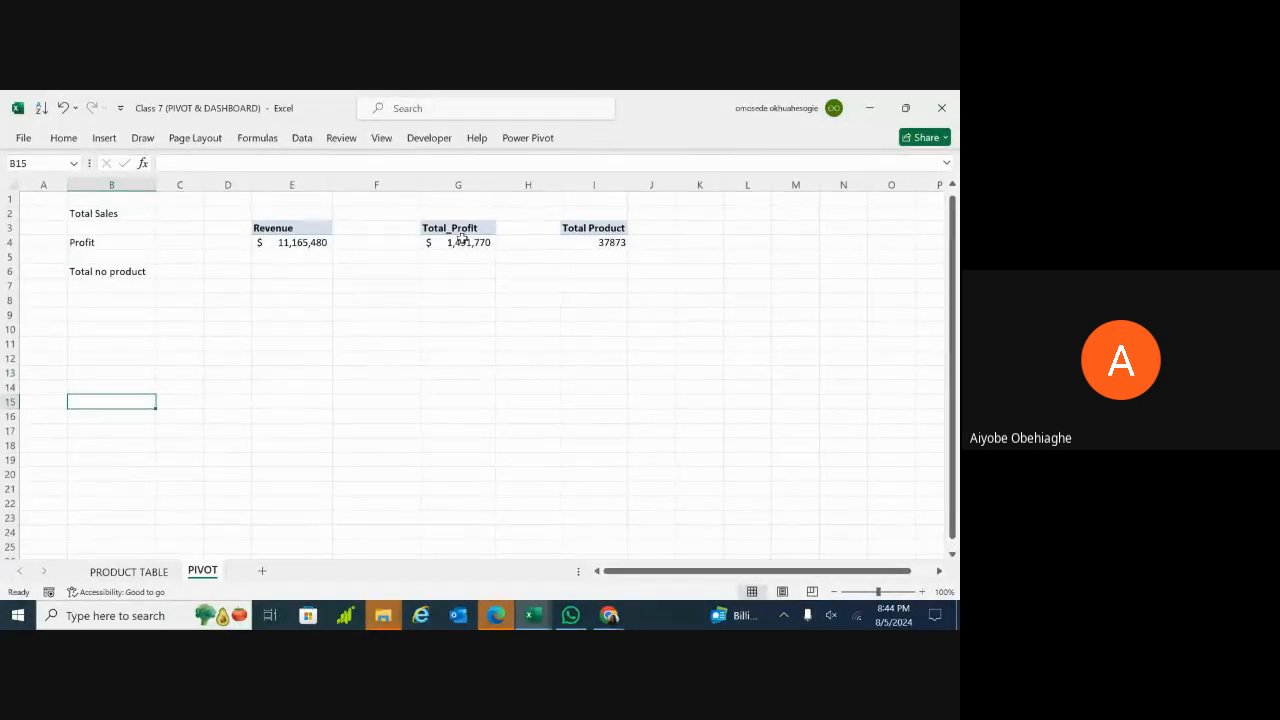
pyautogui.click(313, 242)
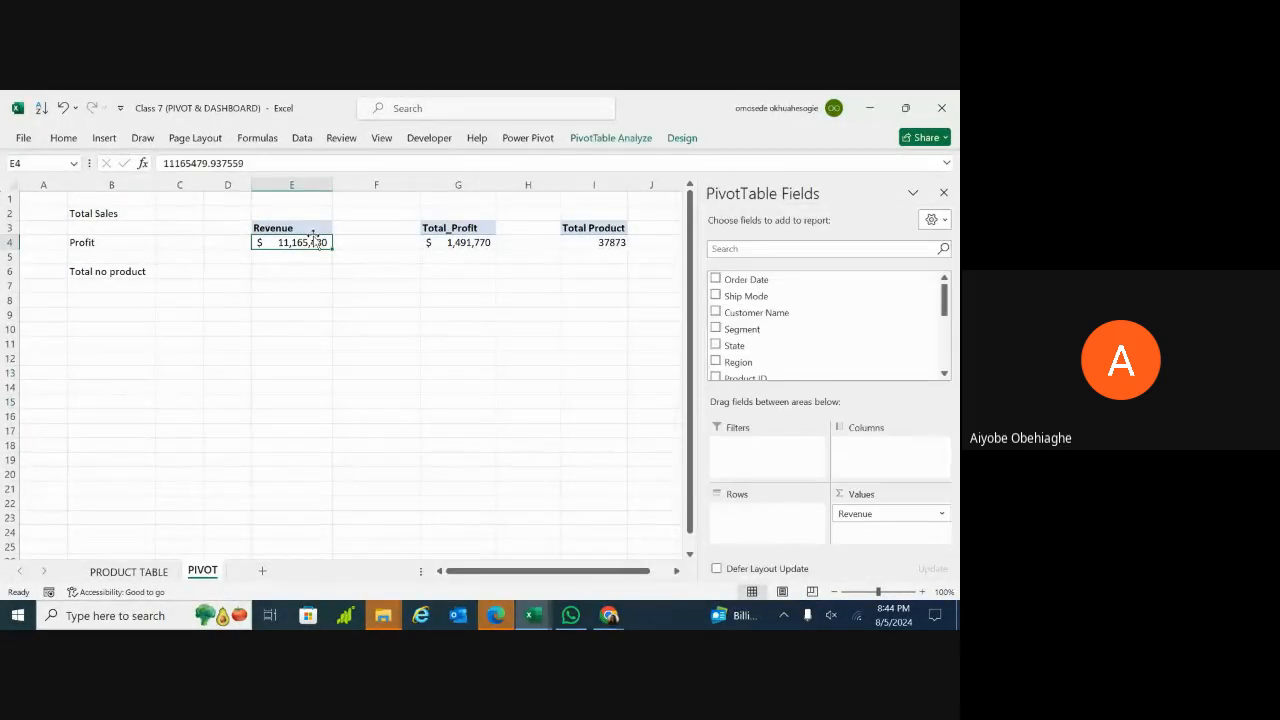
pyautogui.click(315, 230)
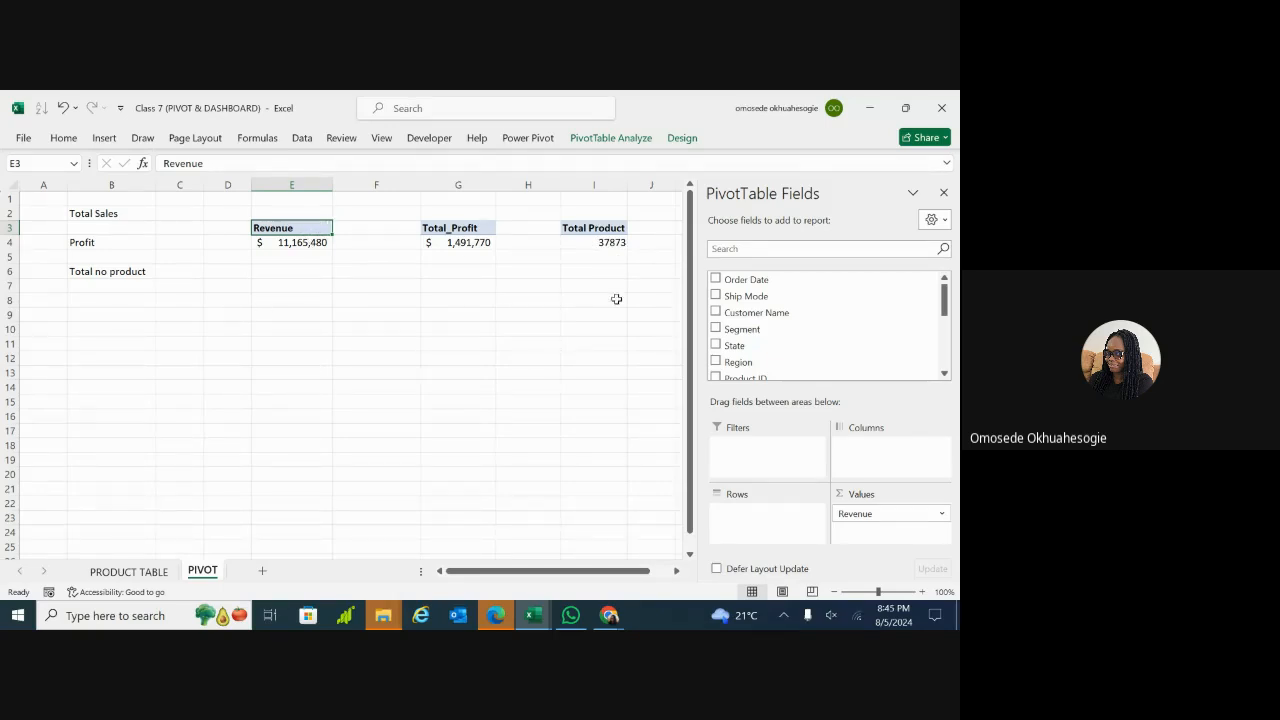
pyautogui.hscroll(2, 614, 300)
pyautogui.hscroll(2, 340, 370)
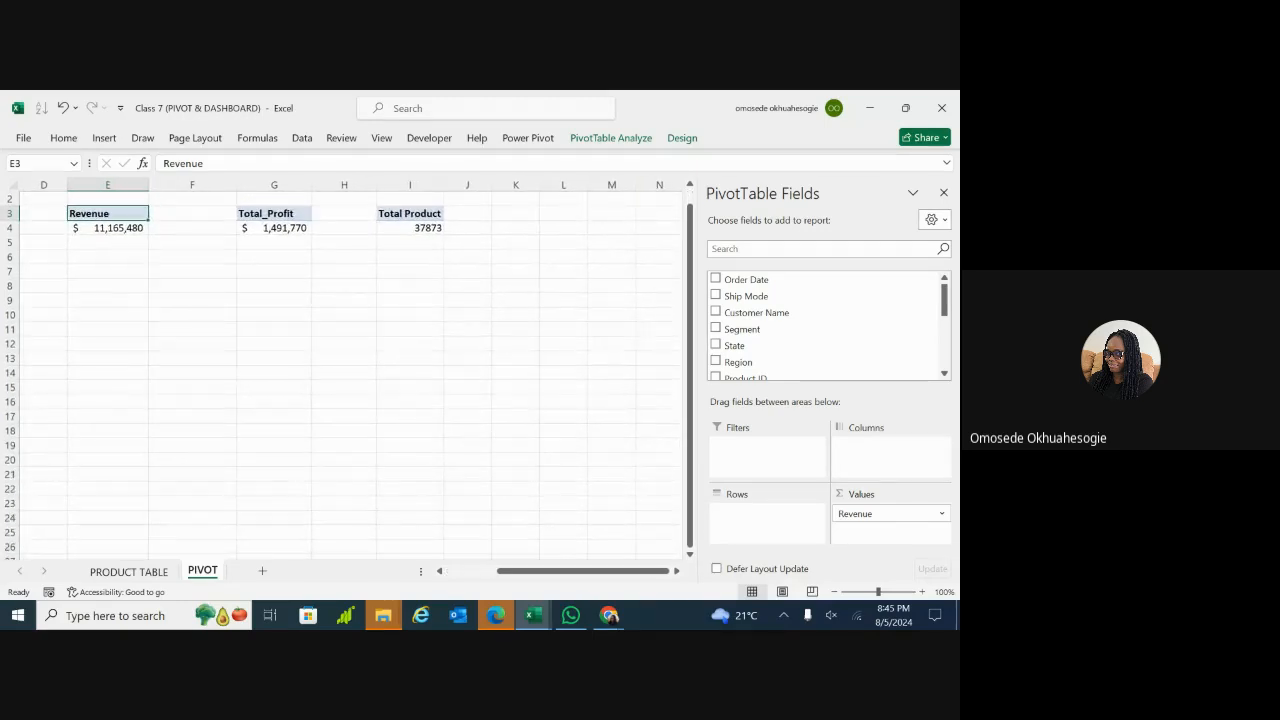
# Step: Try adding the Profit, Total Profit and Total Sales fields to the Total Product pivot table, removing each again
pyautogui.click(420, 214)
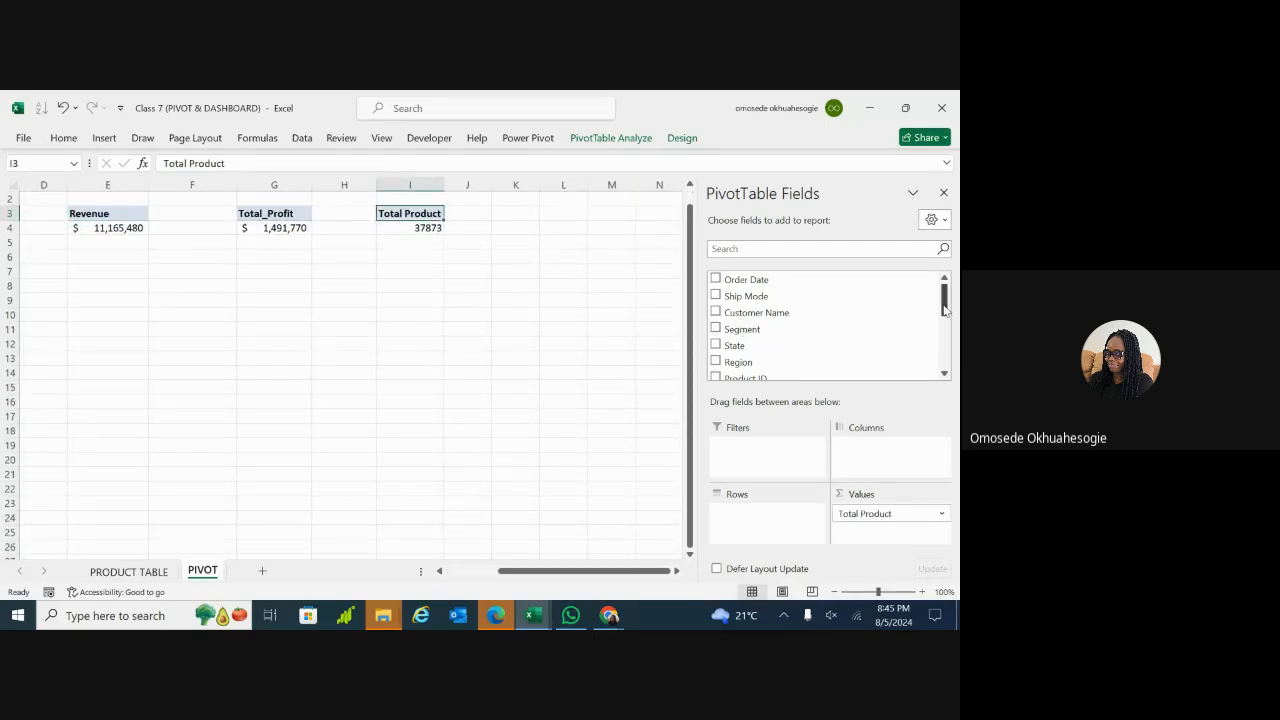
pyautogui.moveTo(944, 305); pyautogui.dragTo(947, 350)
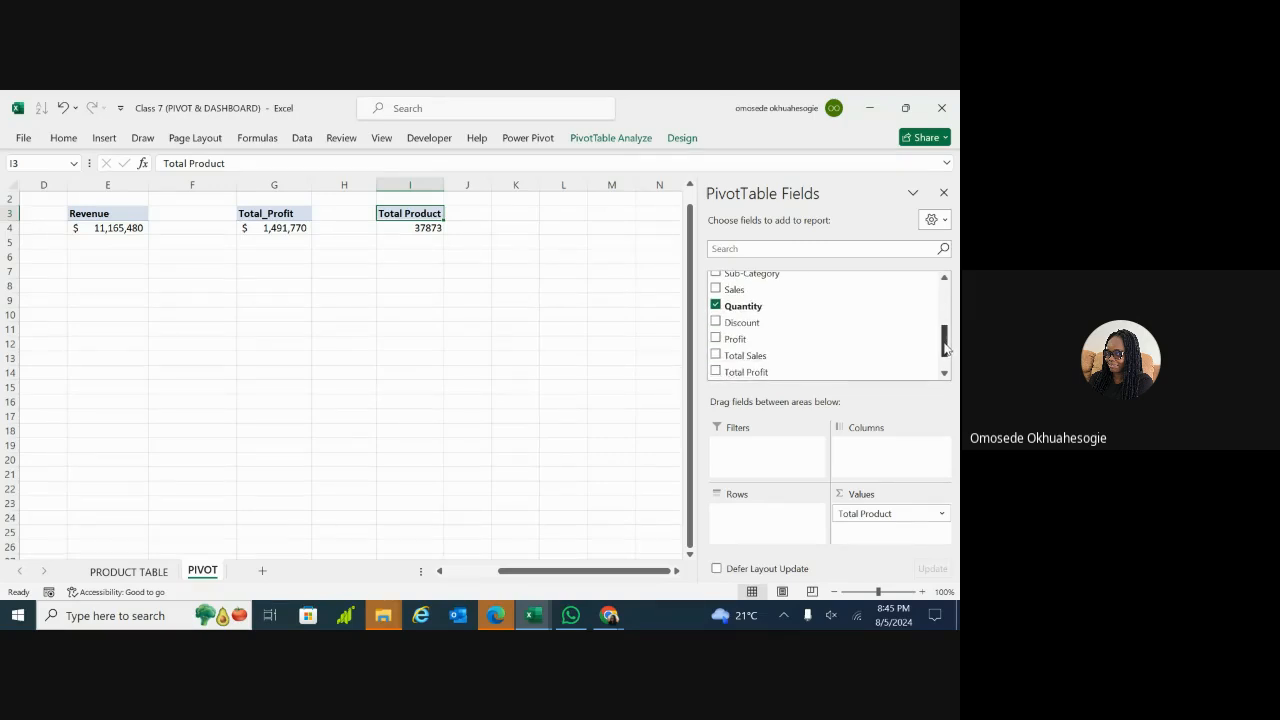
pyautogui.click(716, 339)
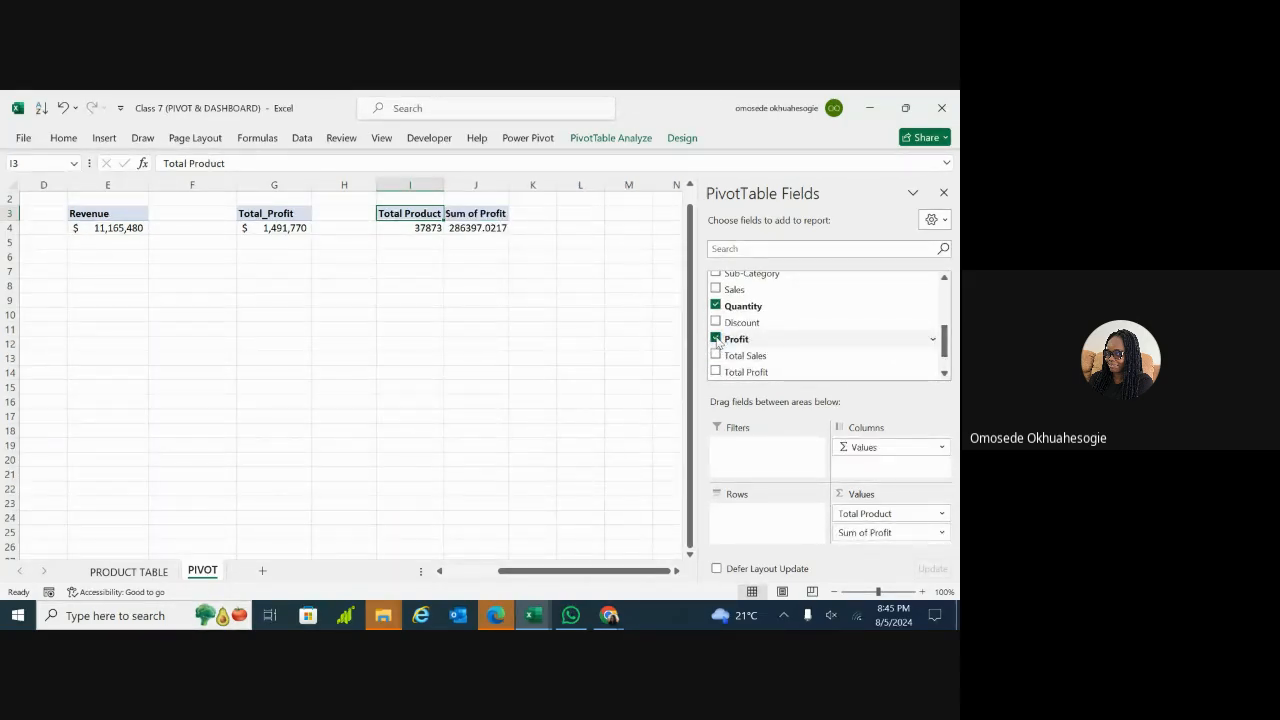
pyautogui.click(715, 339)
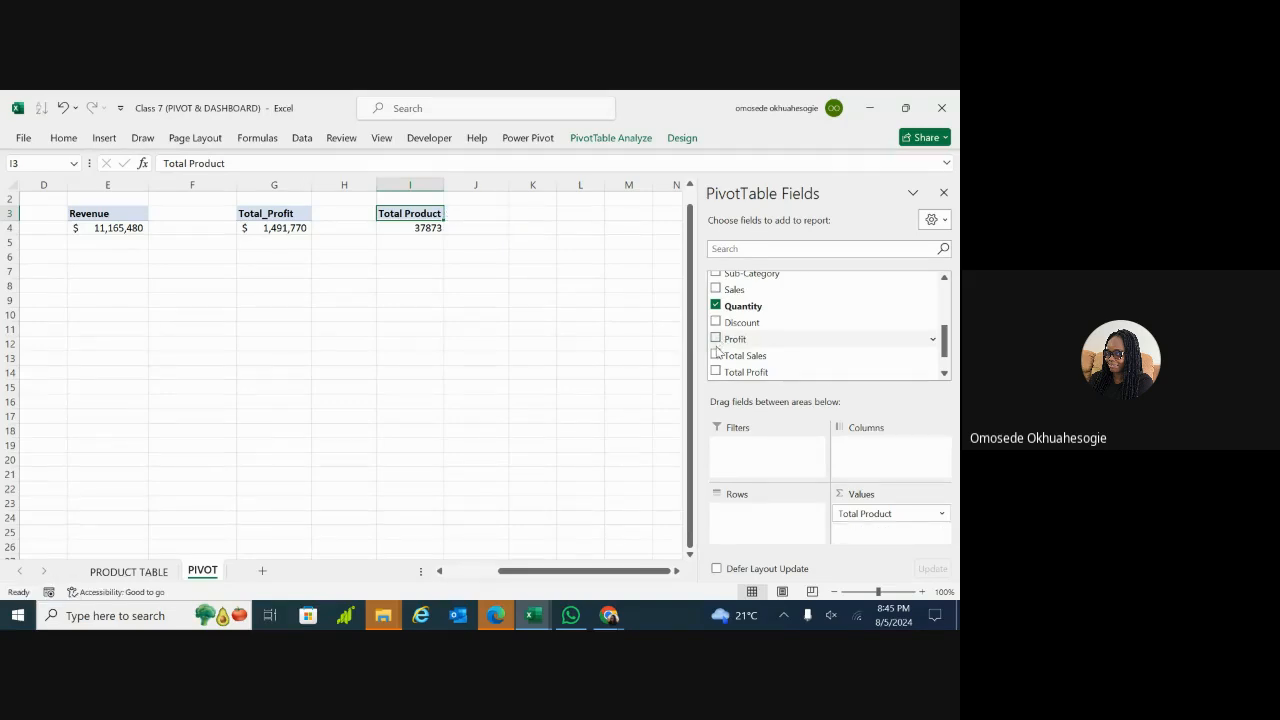
pyautogui.click(715, 371)
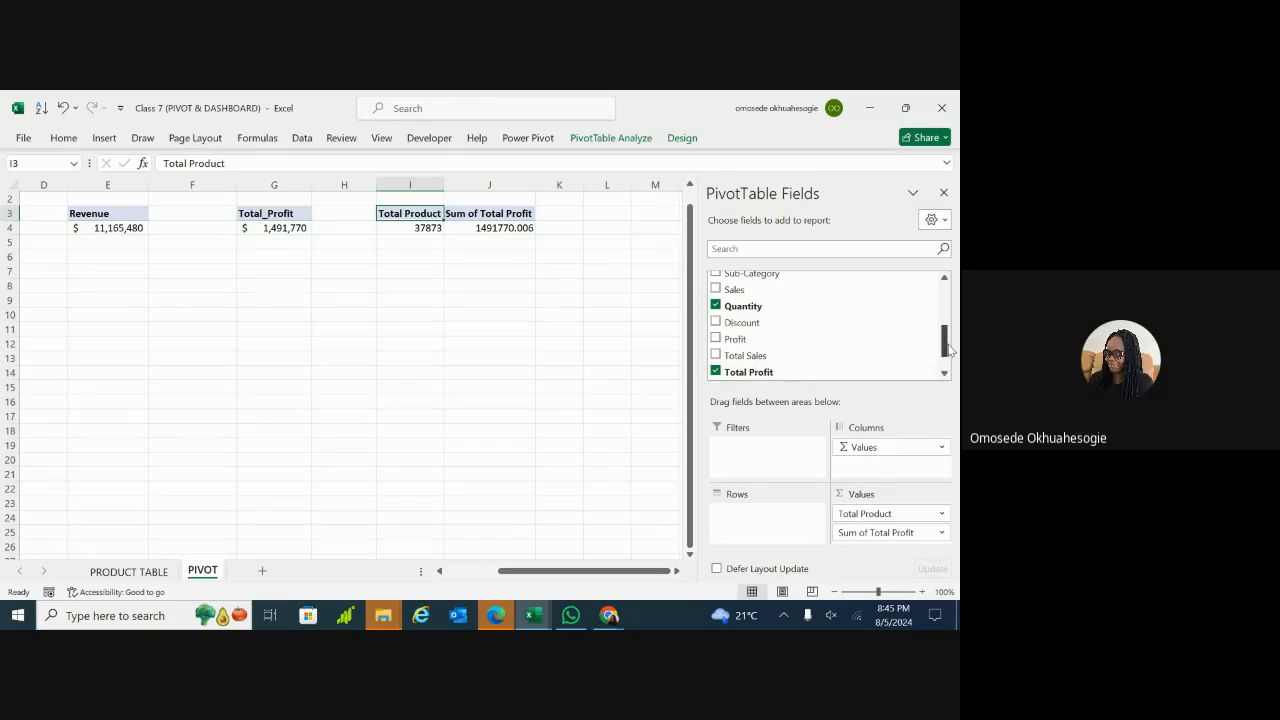
pyautogui.moveTo(944, 345); pyautogui.dragTo(946, 357)
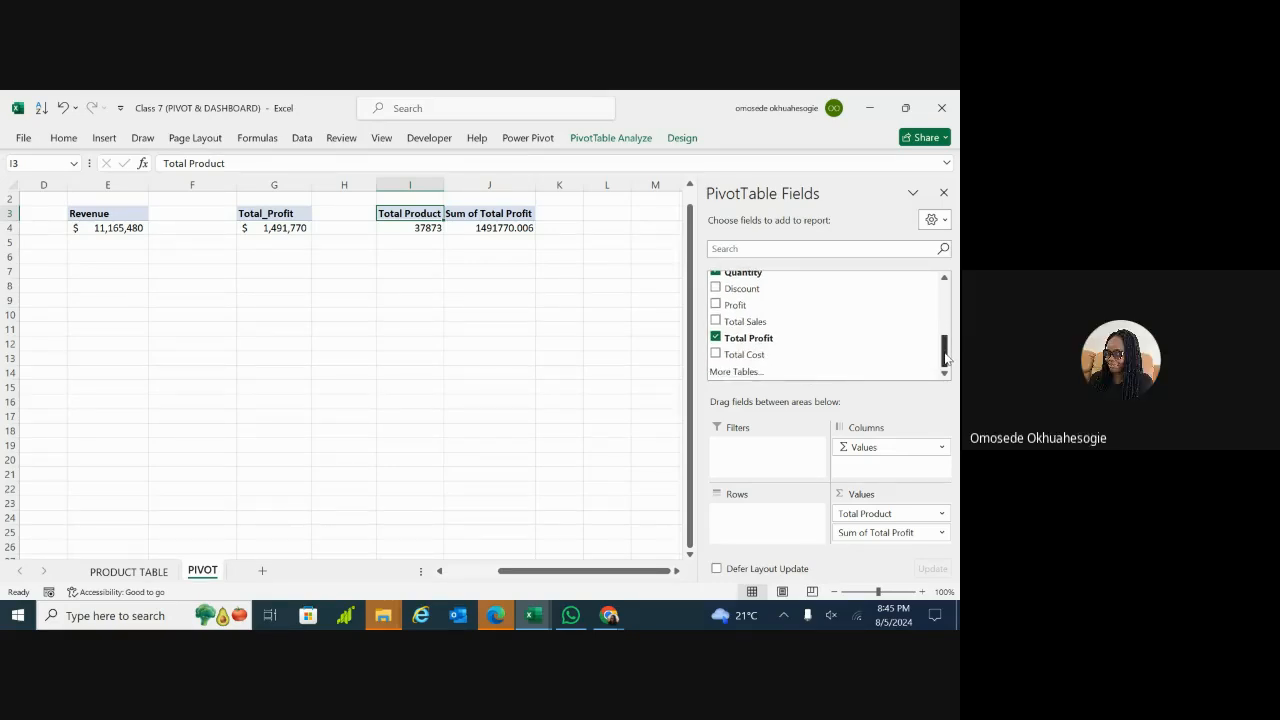
pyautogui.click(715, 321)
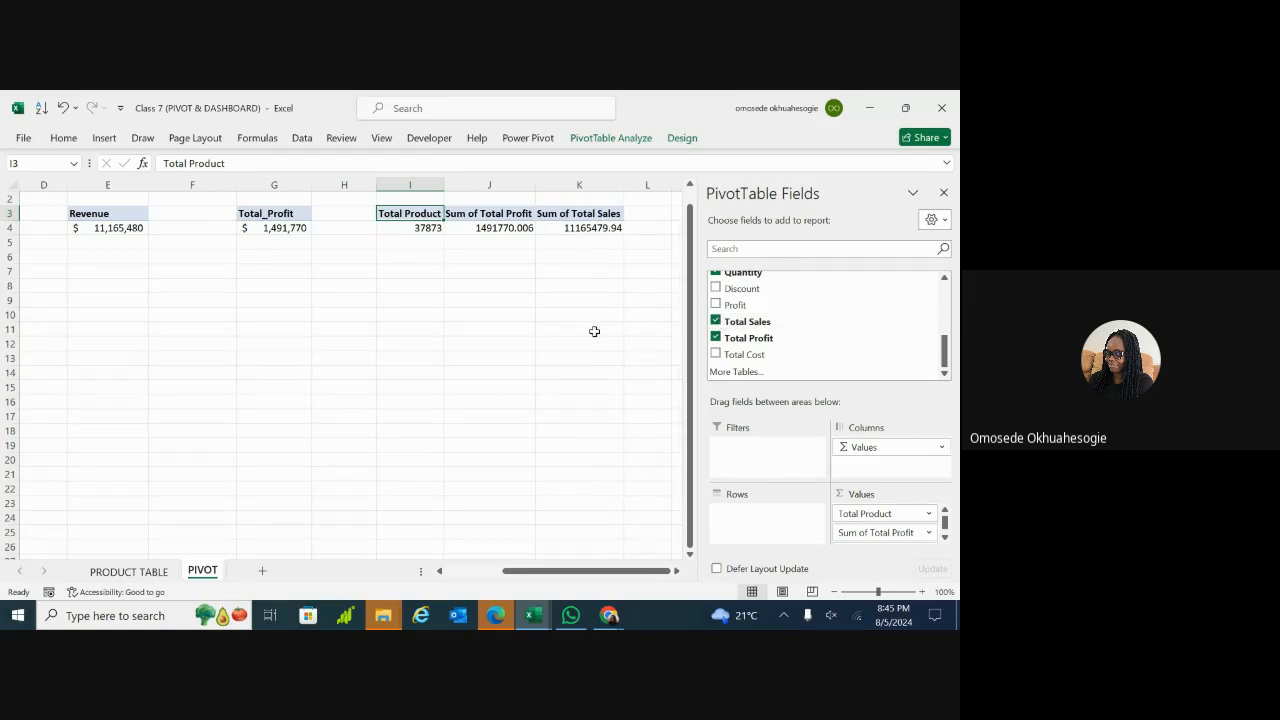
pyautogui.click(715, 338)
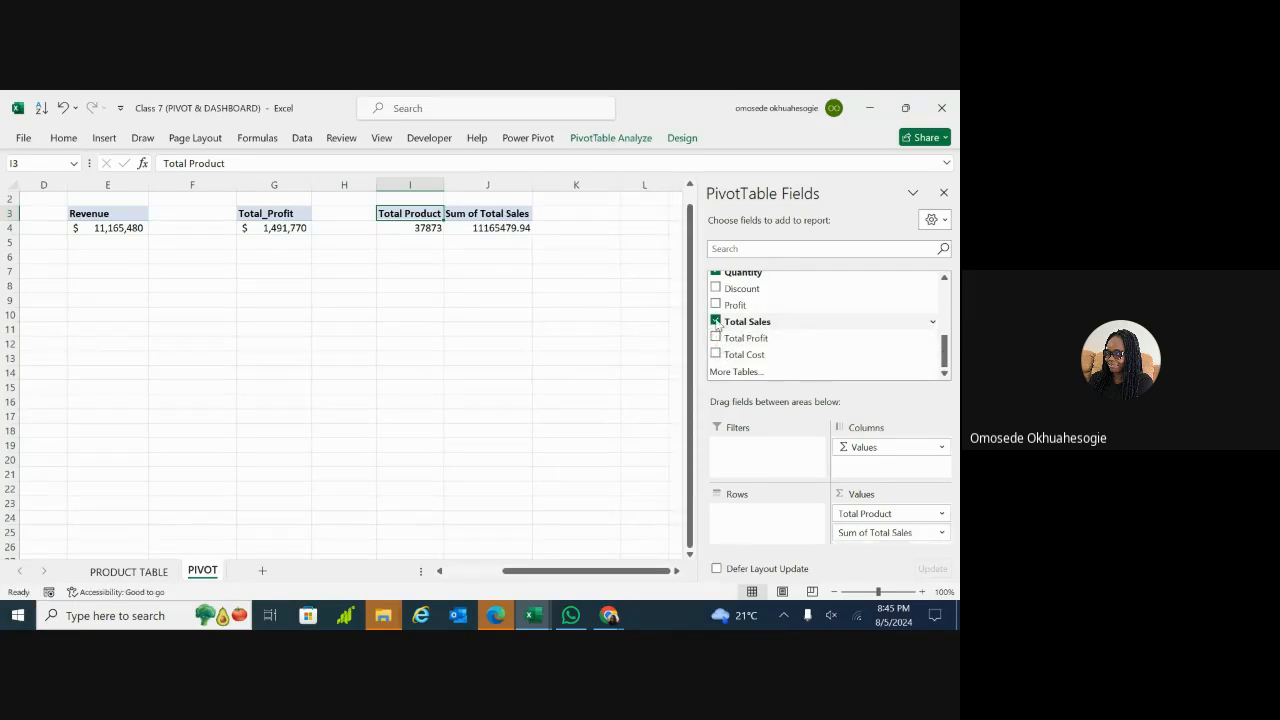
pyautogui.click(715, 321)
pyautogui.click(481, 385)
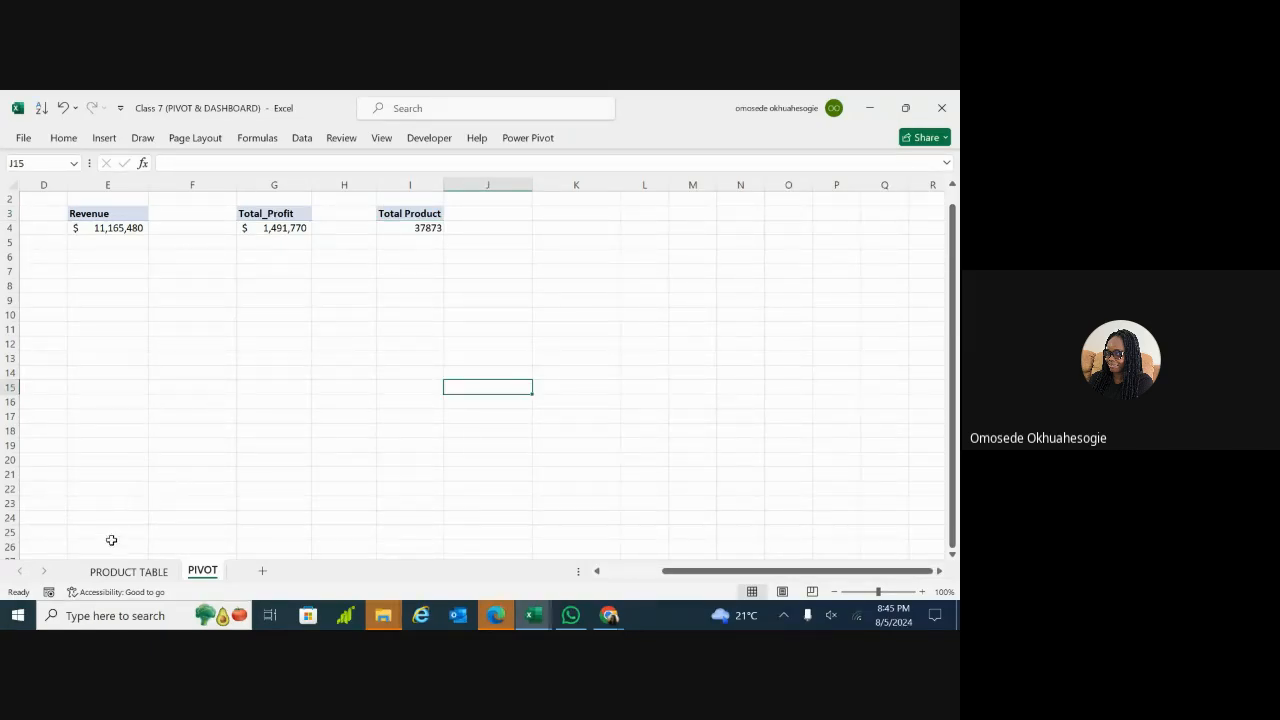
# Step: Open the PRODUCT TABLE sheet and examine its columns from Category to Total Cost
pyautogui.click(116, 572)
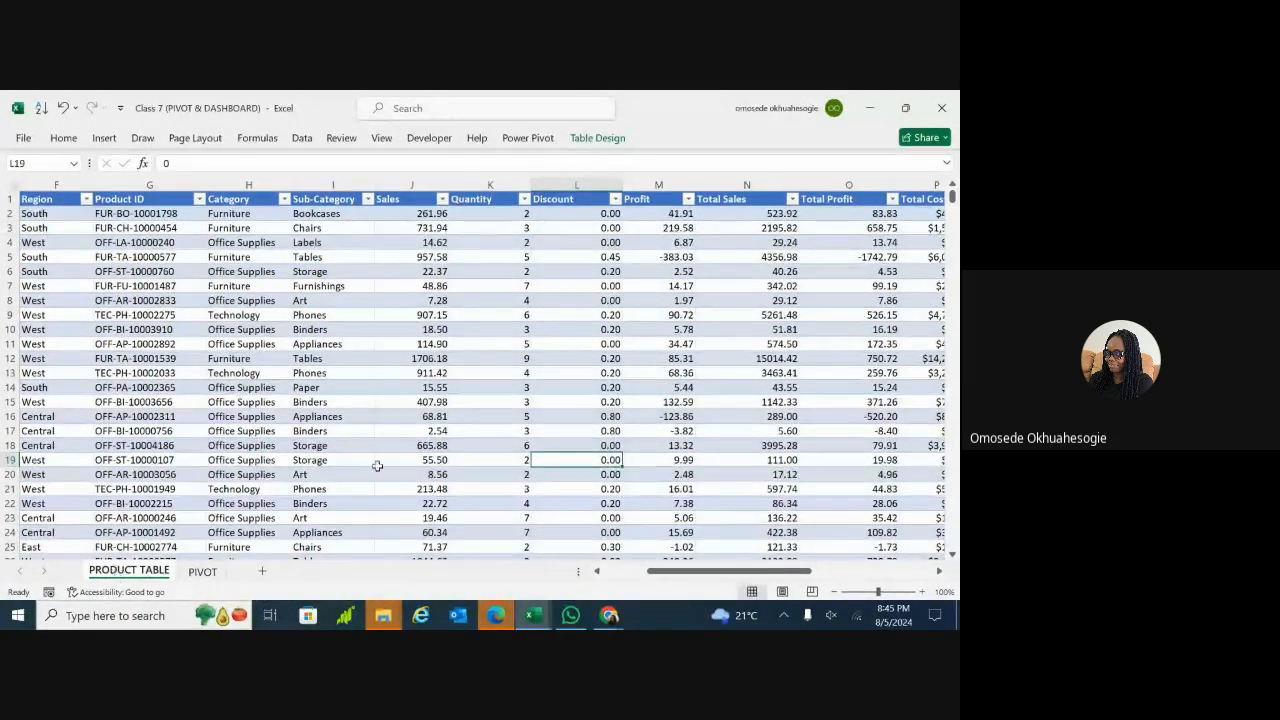
pyautogui.hscroll(2, 487, 370)
pyautogui.hscroll(1, 478, 370)
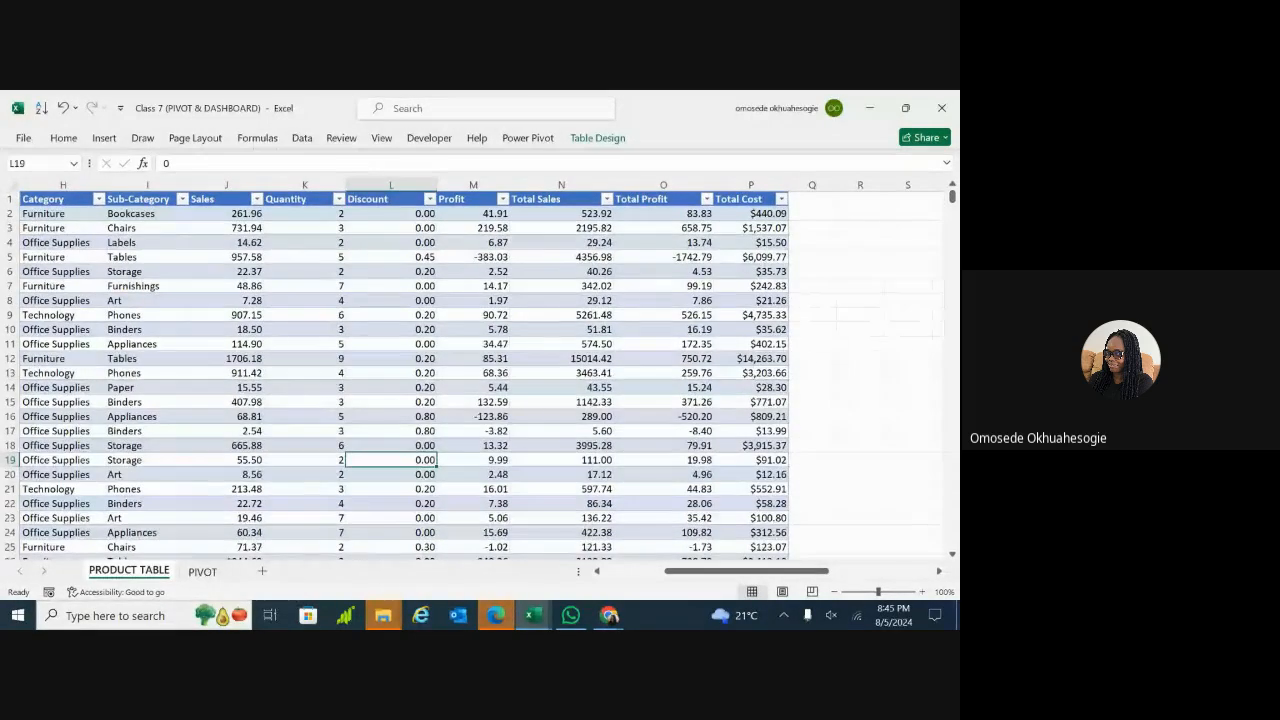
pyautogui.hscroll(2, 478, 370)
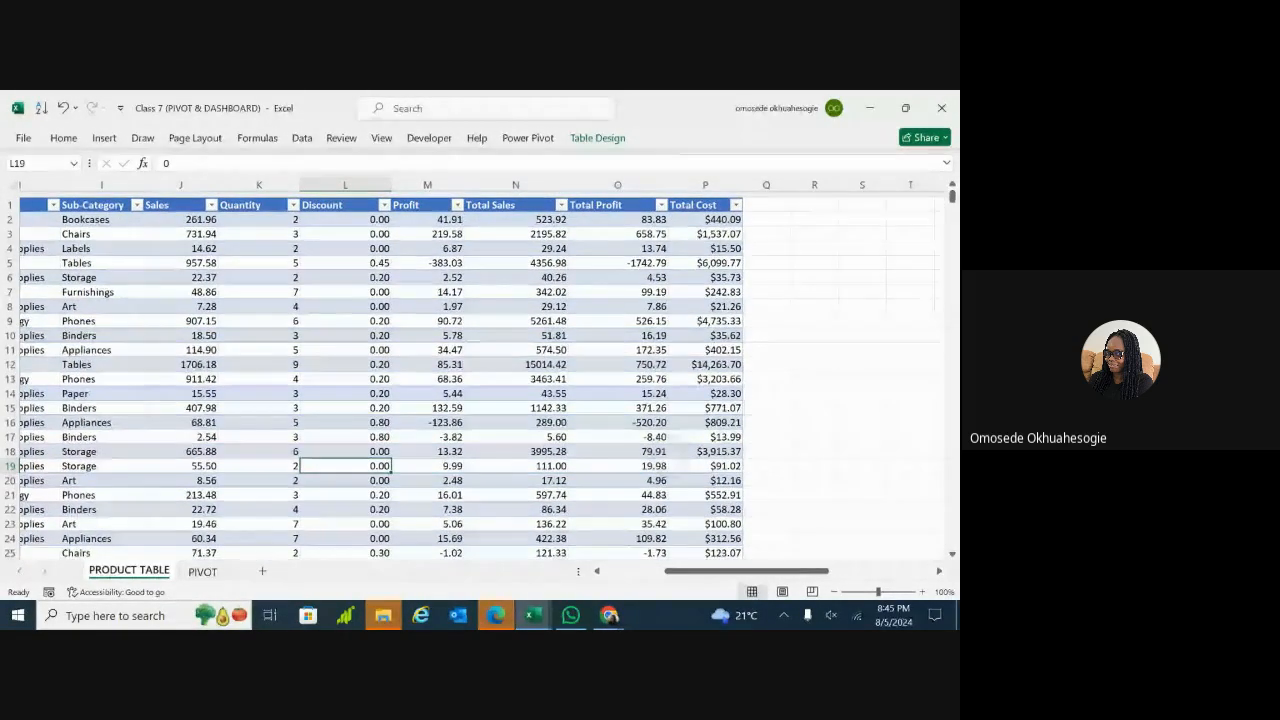
pyautogui.hscroll(-4, 478, 370)
pyautogui.hscroll(-1, 478, 370)
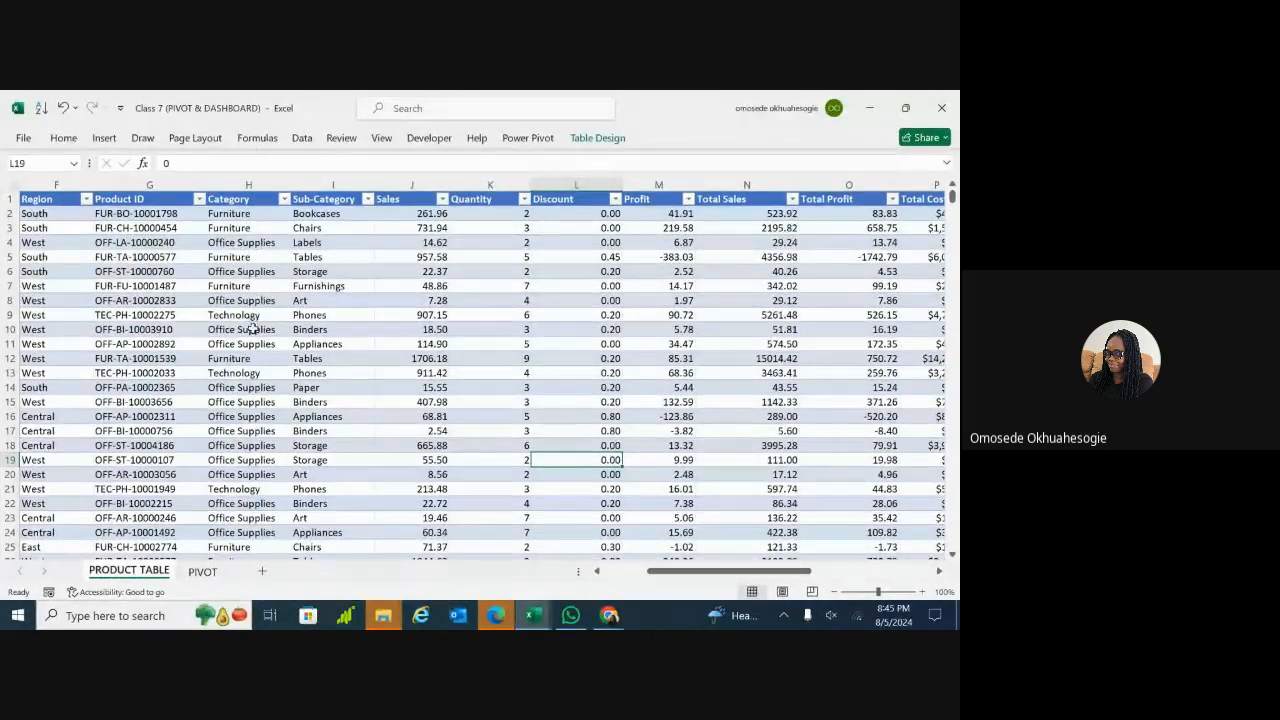
# Step: Review the filter values of the Category and Sub-Category columns without applying a filter
pyautogui.click(284, 199)
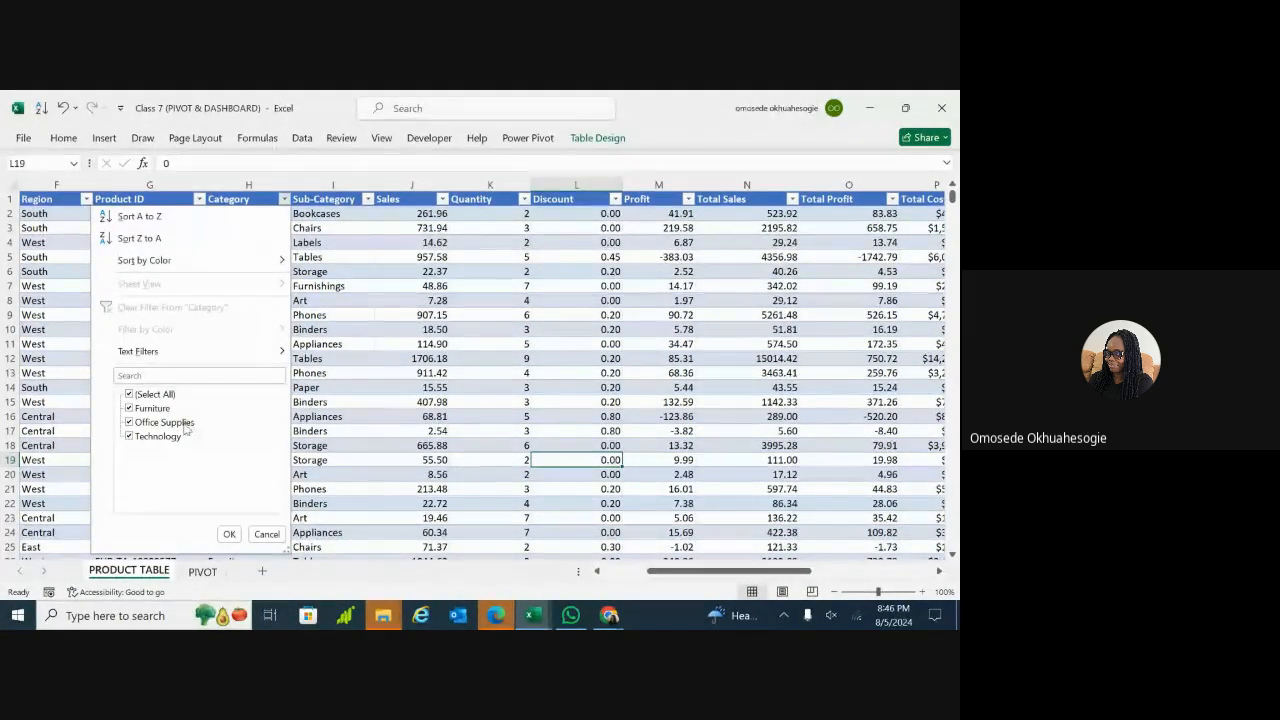
pyautogui.click(373, 391)
pyautogui.click(192, 313)
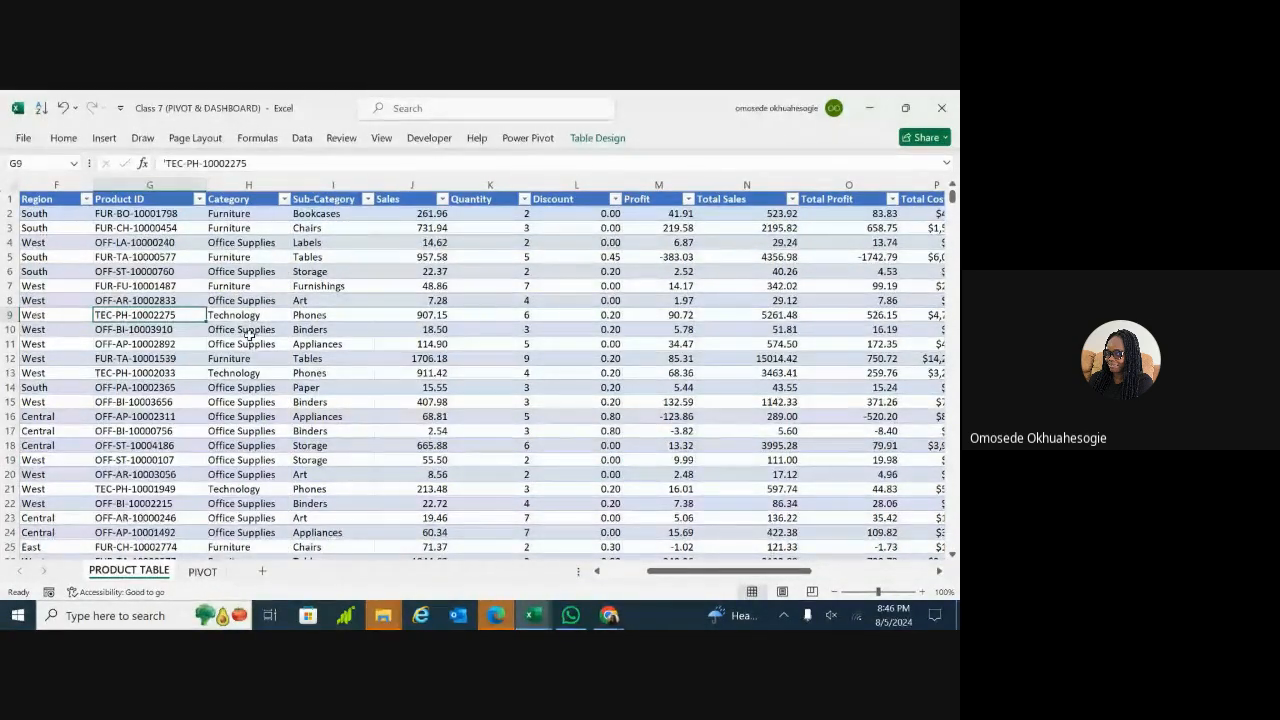
pyautogui.click(368, 199)
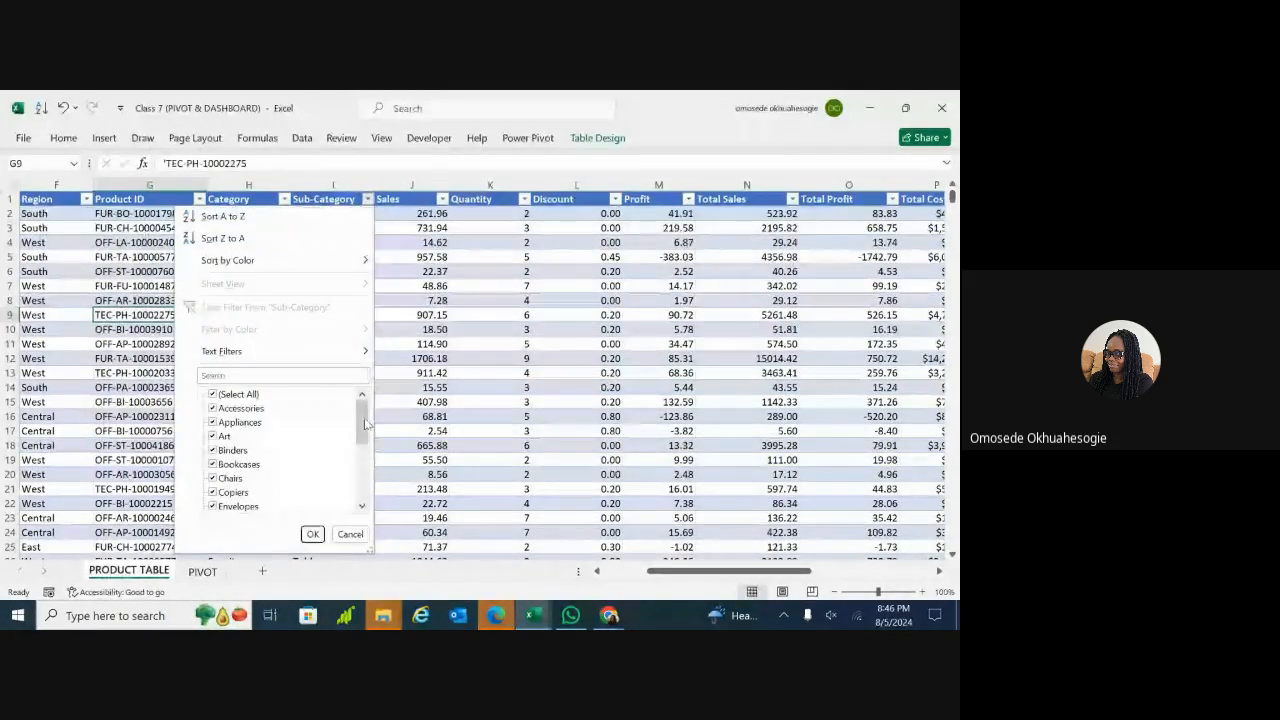
pyautogui.moveTo(365, 424)
pyautogui.mouseDown()
pyautogui.moveTo(364, 495)
pyautogui.moveTo(364, 420)
pyautogui.mouseUp()
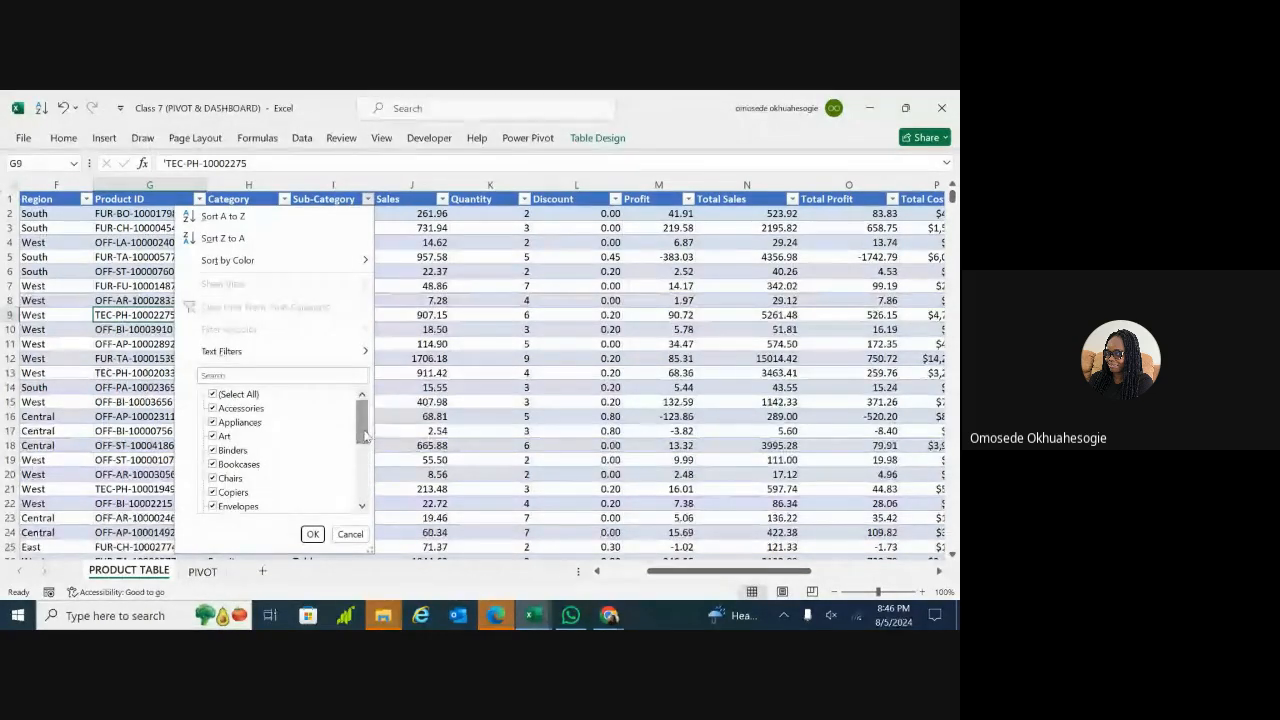
pyautogui.click(411, 354)
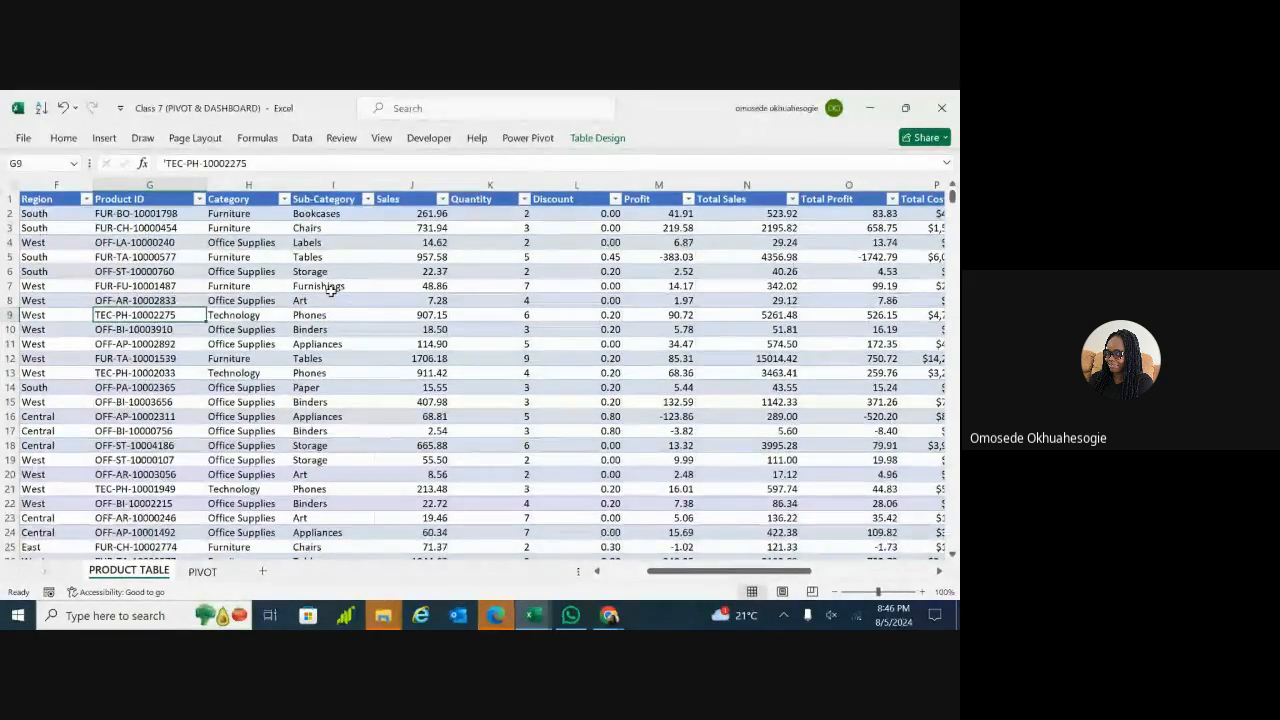
# Step: Examine the product table's columns from Order Date to Total Profit for fields to analyse
pyautogui.hscroll(-2, 330, 290)
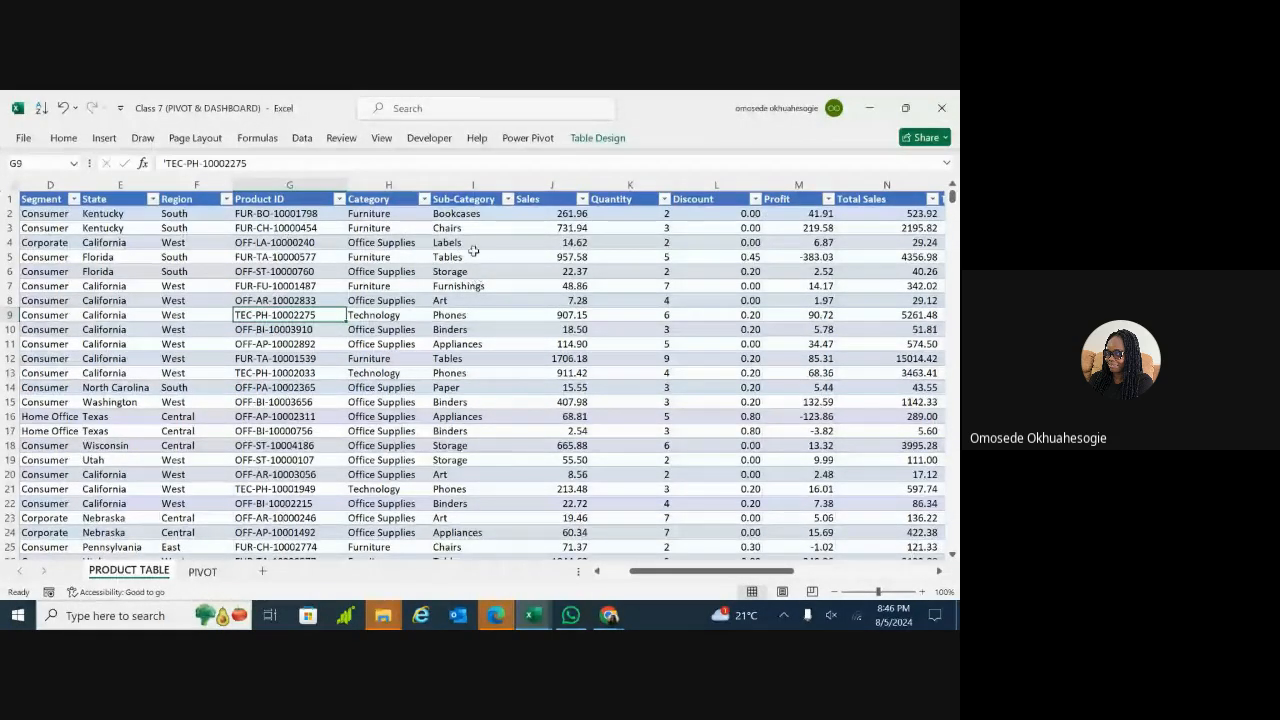
pyautogui.hscroll(-2, 473, 250)
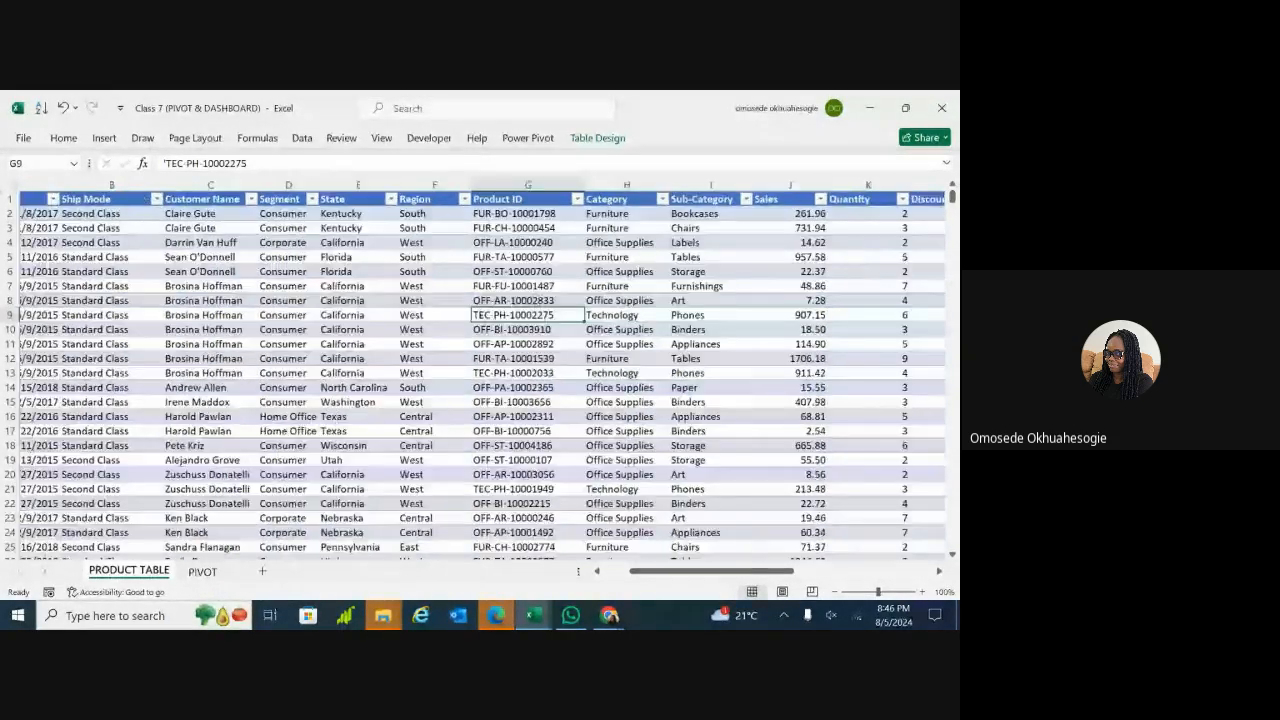
pyautogui.hscroll(-1, 480, 370)
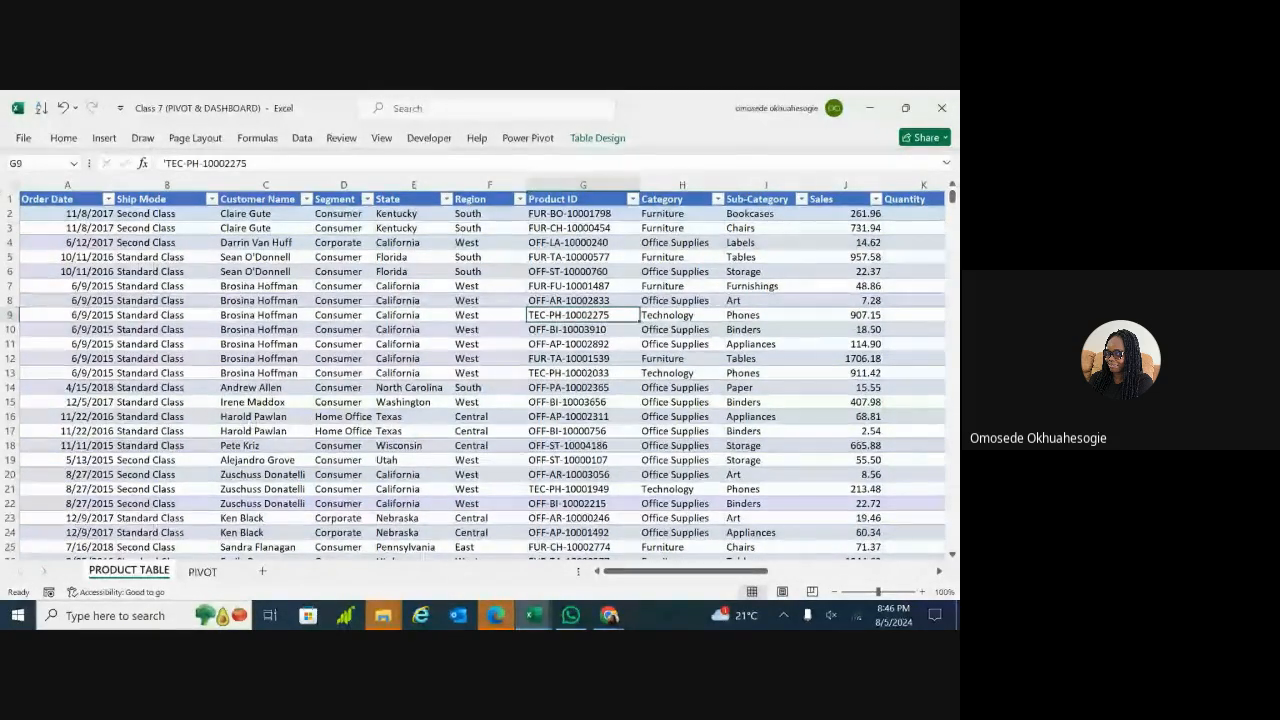
pyautogui.hscroll(1, 489, 373)
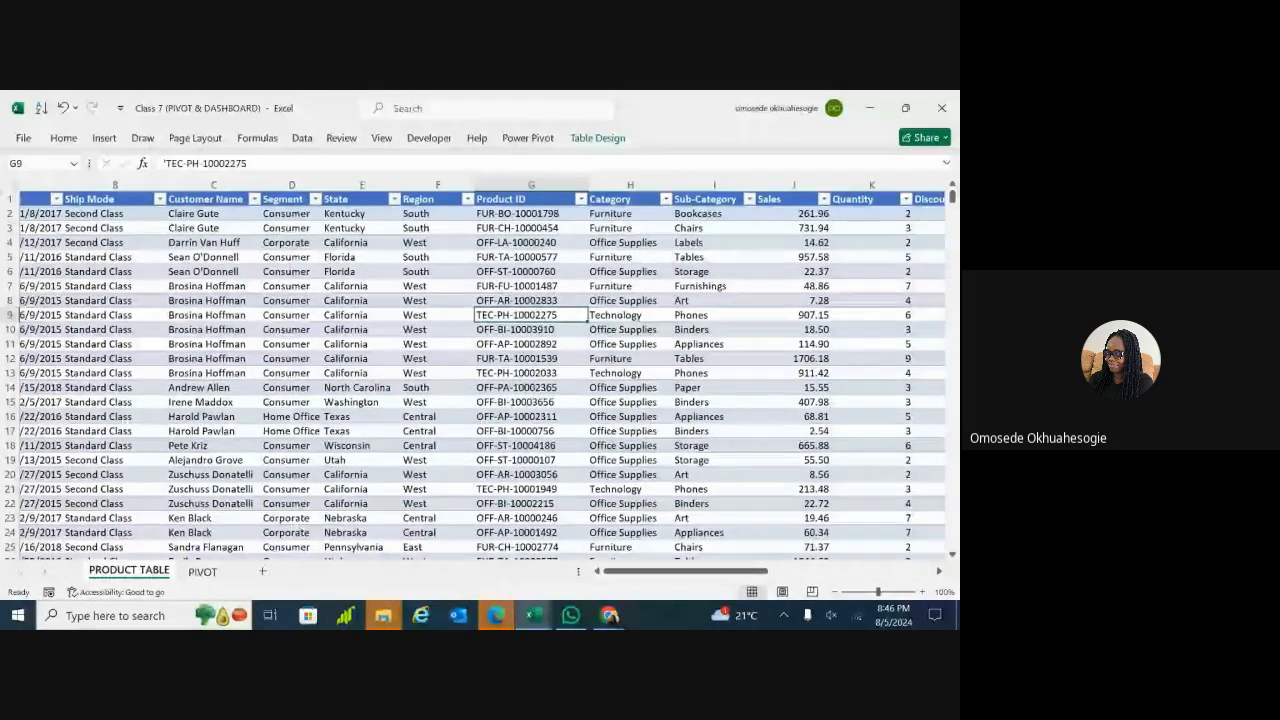
pyautogui.hscroll(4, 480, 370)
pyautogui.hscroll(3, 480, 370)
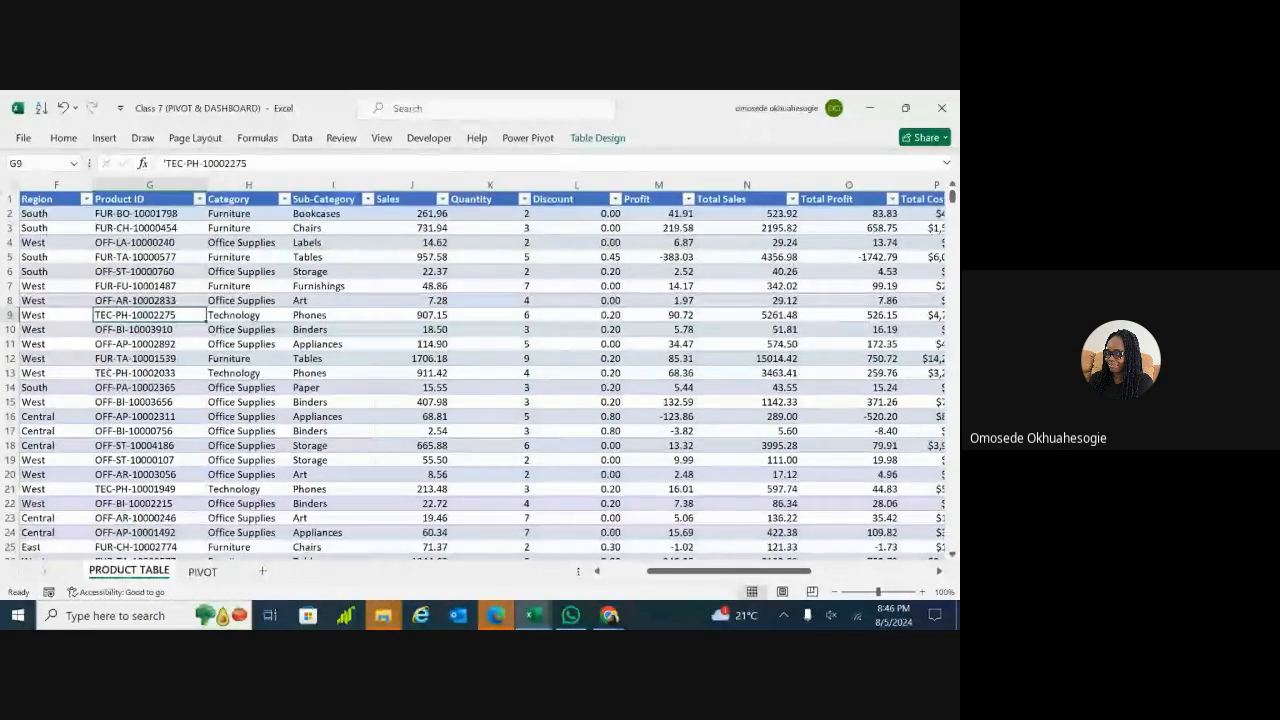
pyautogui.hscroll(-3, 480, 370)
pyautogui.hscroll(-4, 480, 370)
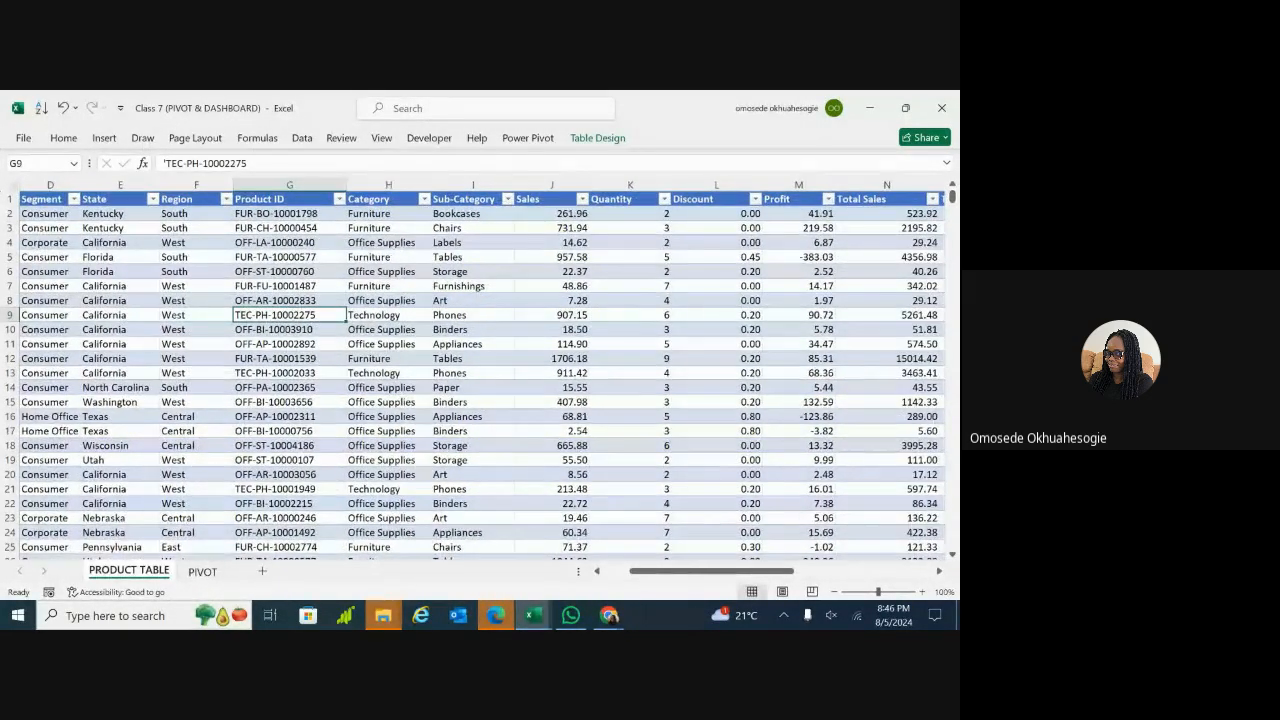
pyautogui.hscroll(-1, 480, 370)
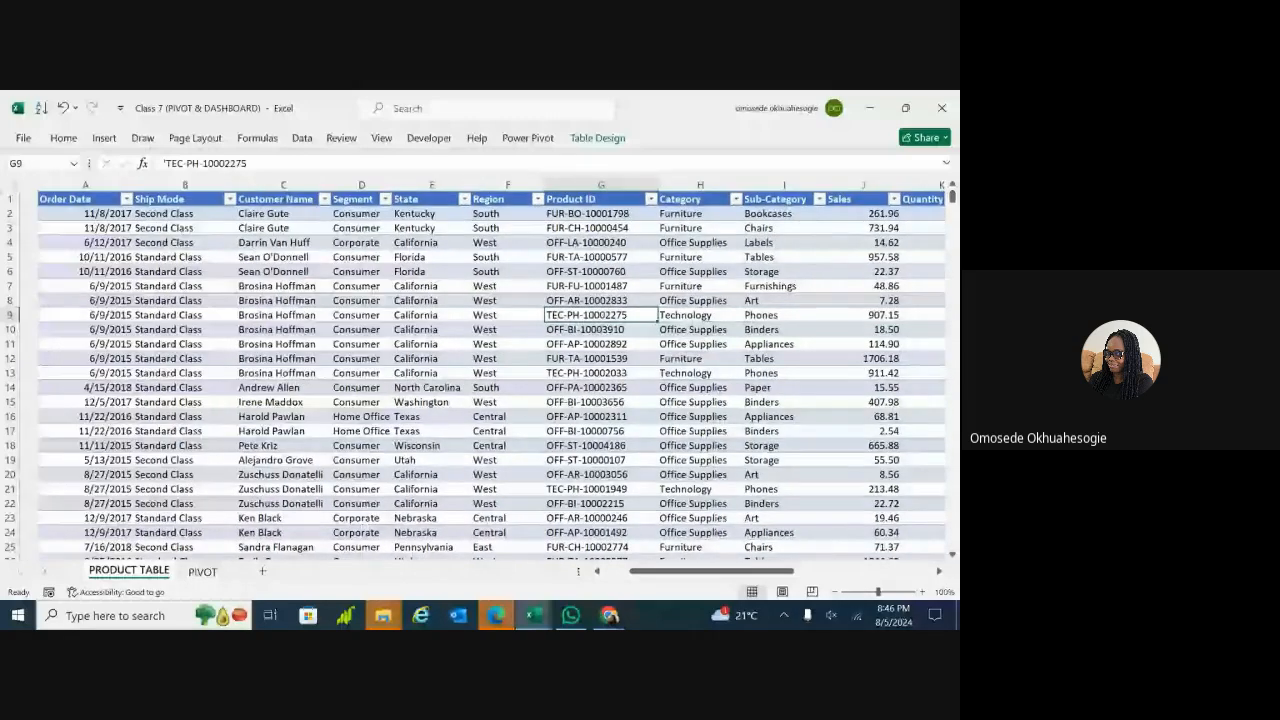
# Step: Insert a pivot table from product_table at cell E15 of the existing PIVOT sheet
pyautogui.hotkey('ctrl', 'pagedown')
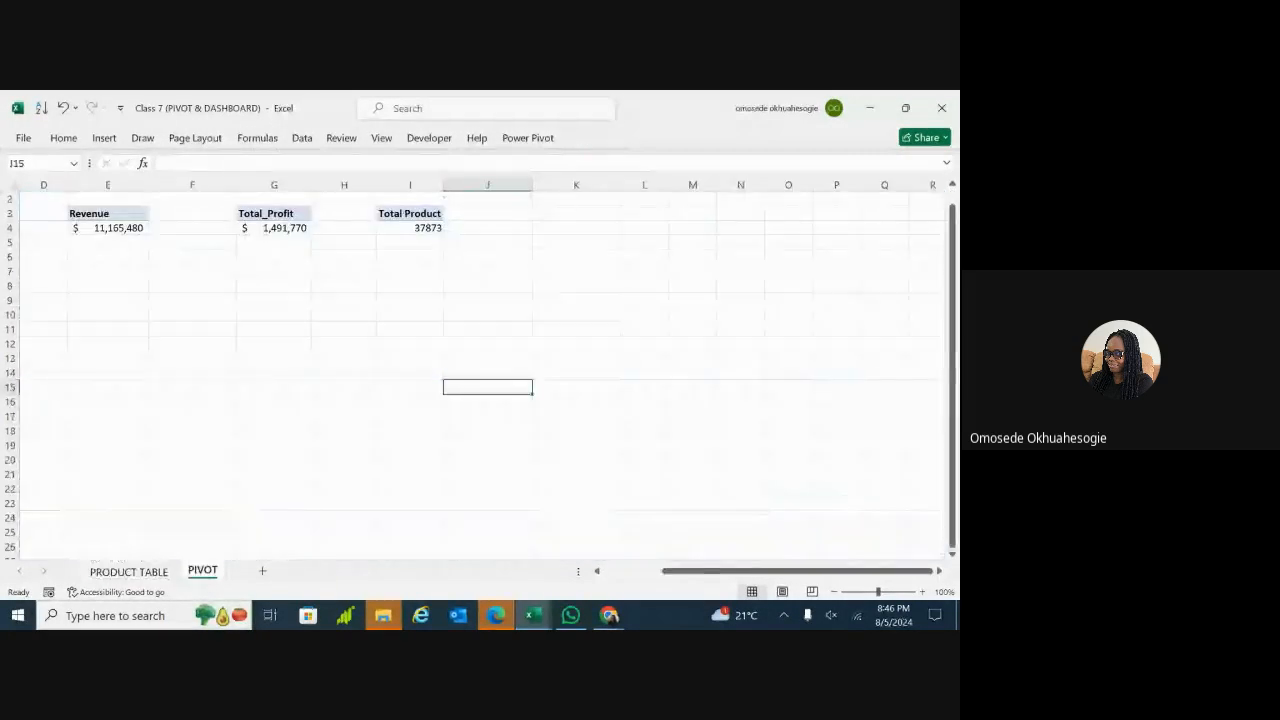
pyautogui.scroll(-1, 480, 370)
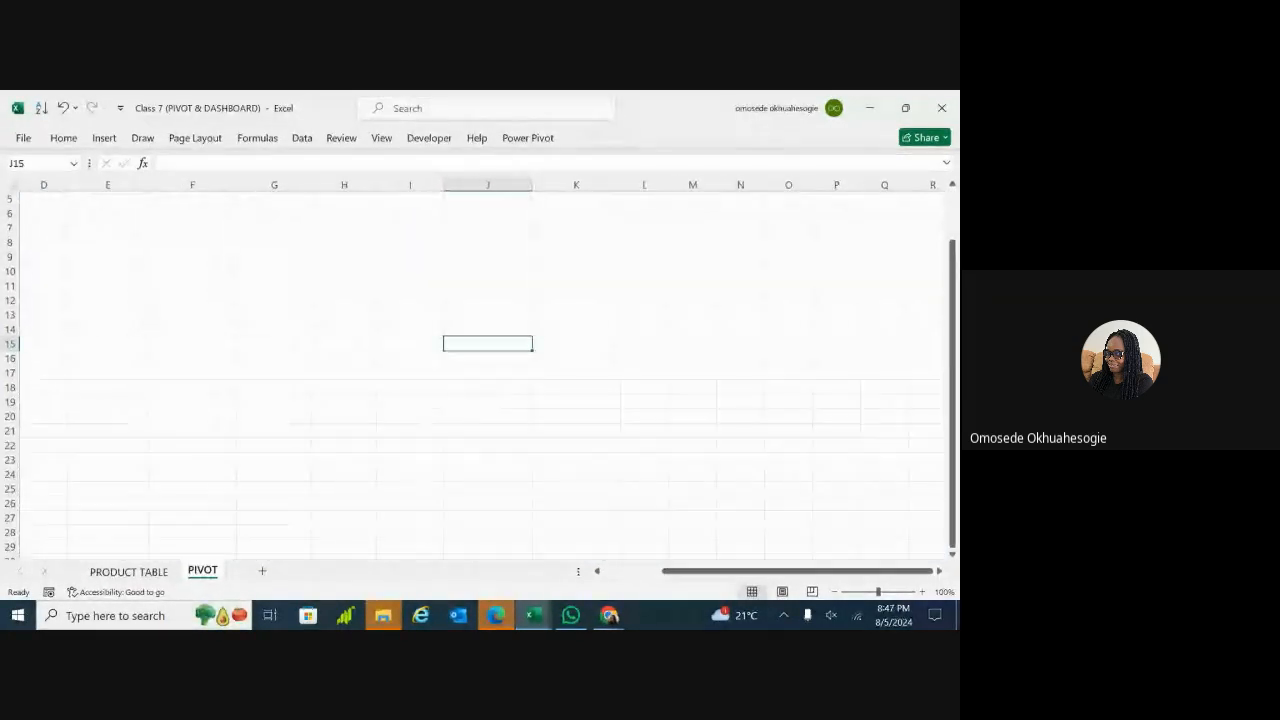
pyautogui.scroll(1, 480, 370)
pyautogui.scroll(-1, 480, 370)
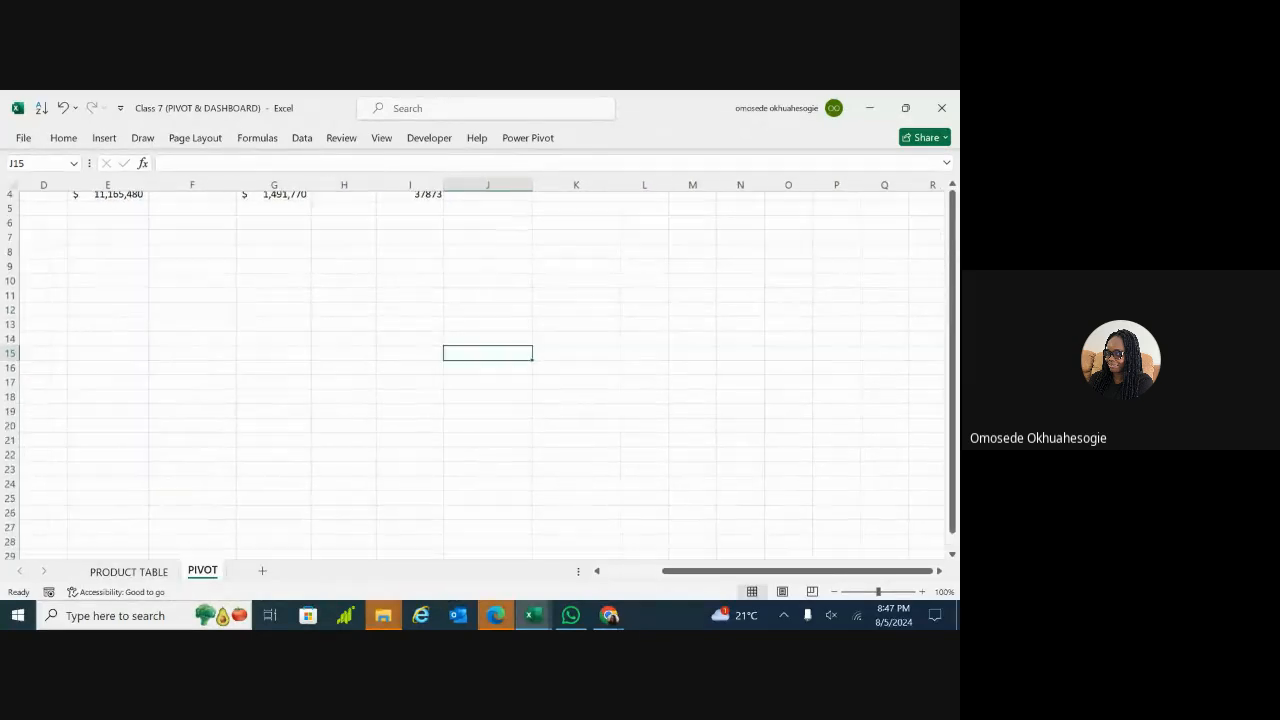
pyautogui.scroll(-1, 480, 370)
pyautogui.scroll(1, 480, 370)
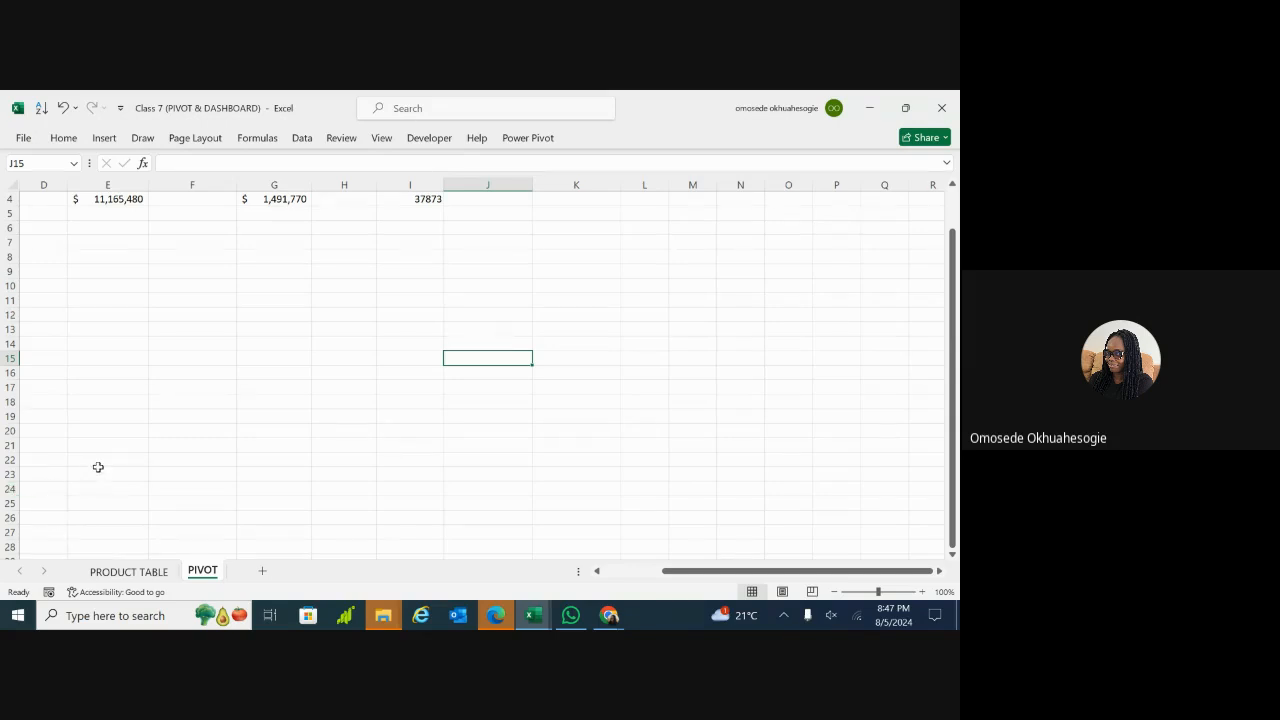
pyautogui.click(116, 352)
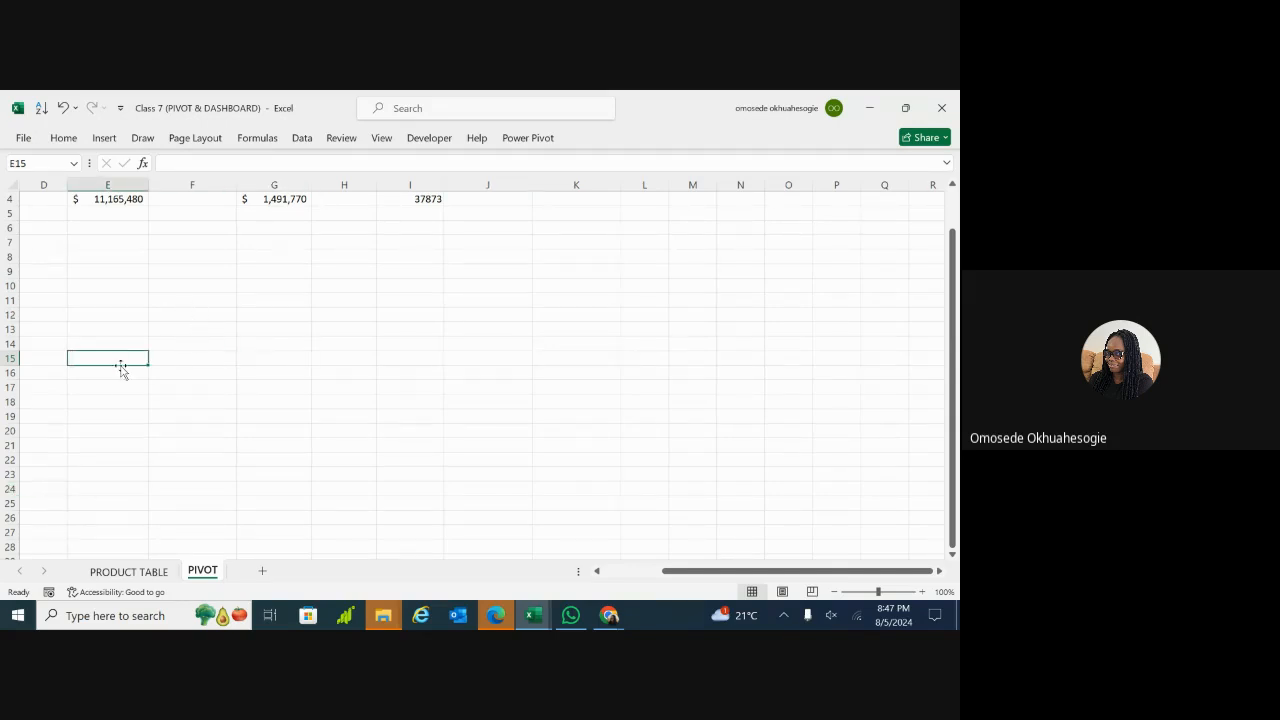
pyautogui.click(106, 140)
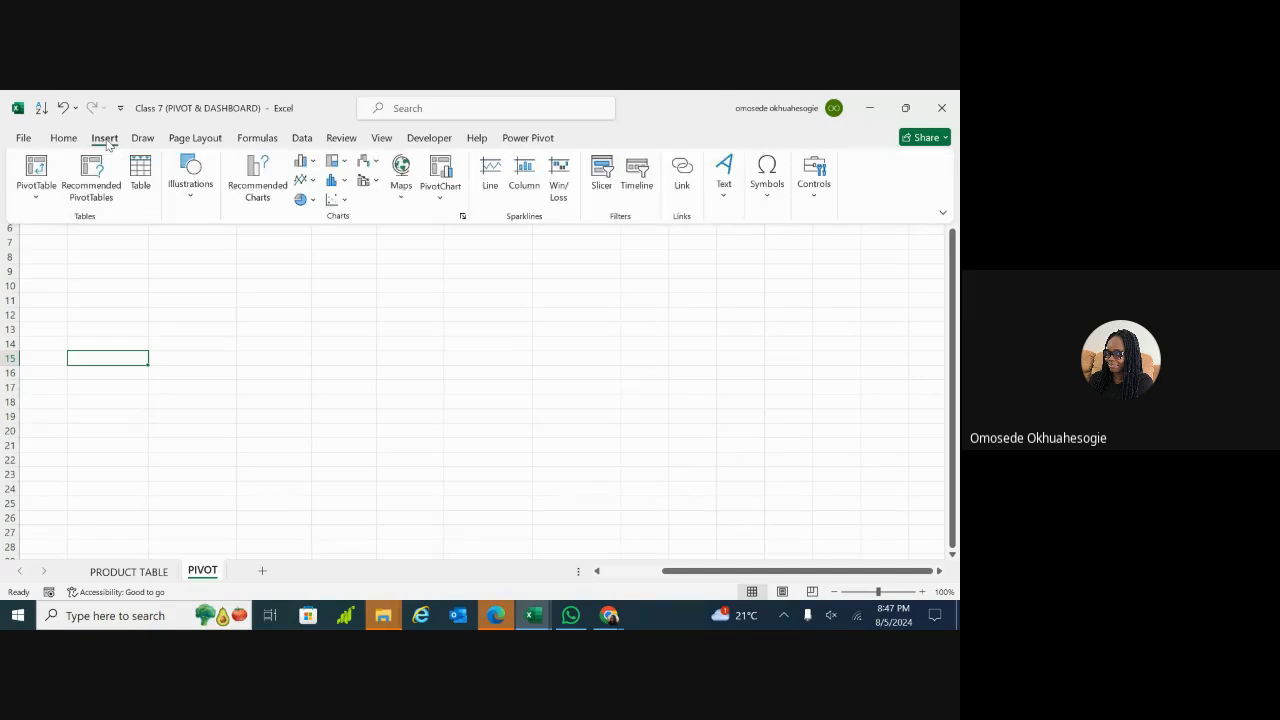
pyautogui.click(34, 200)
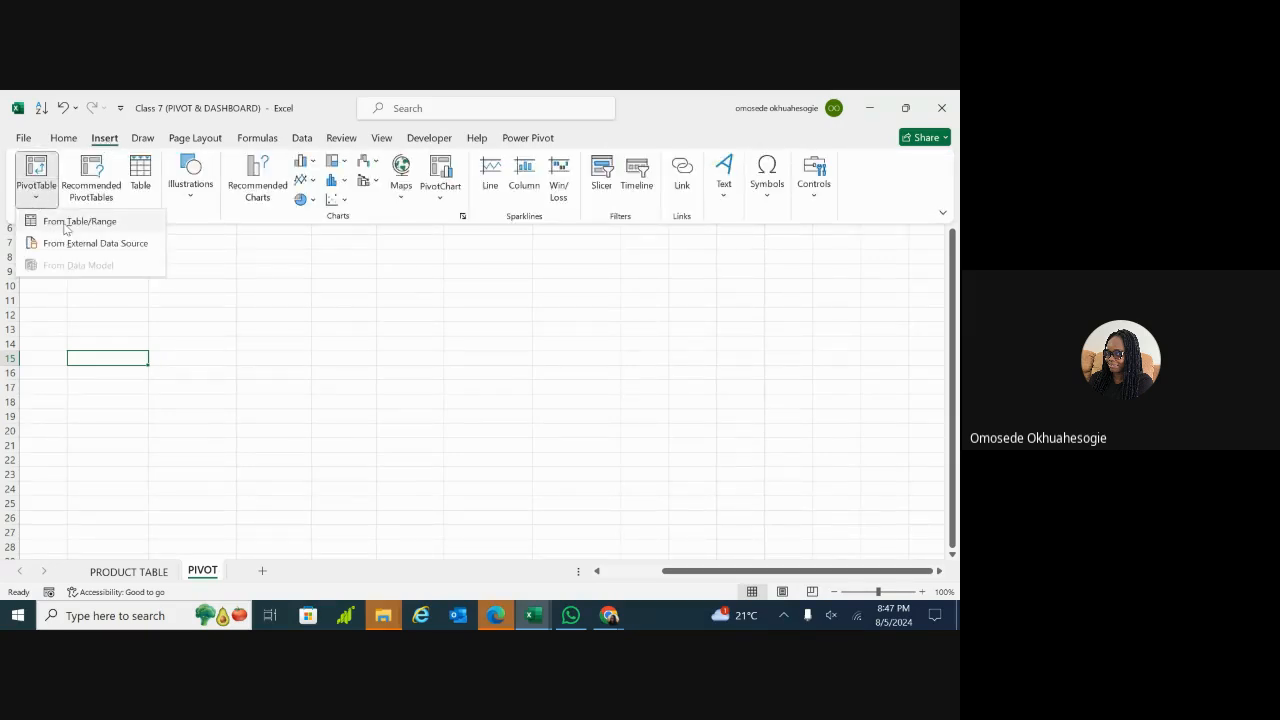
pyautogui.click(66, 222)
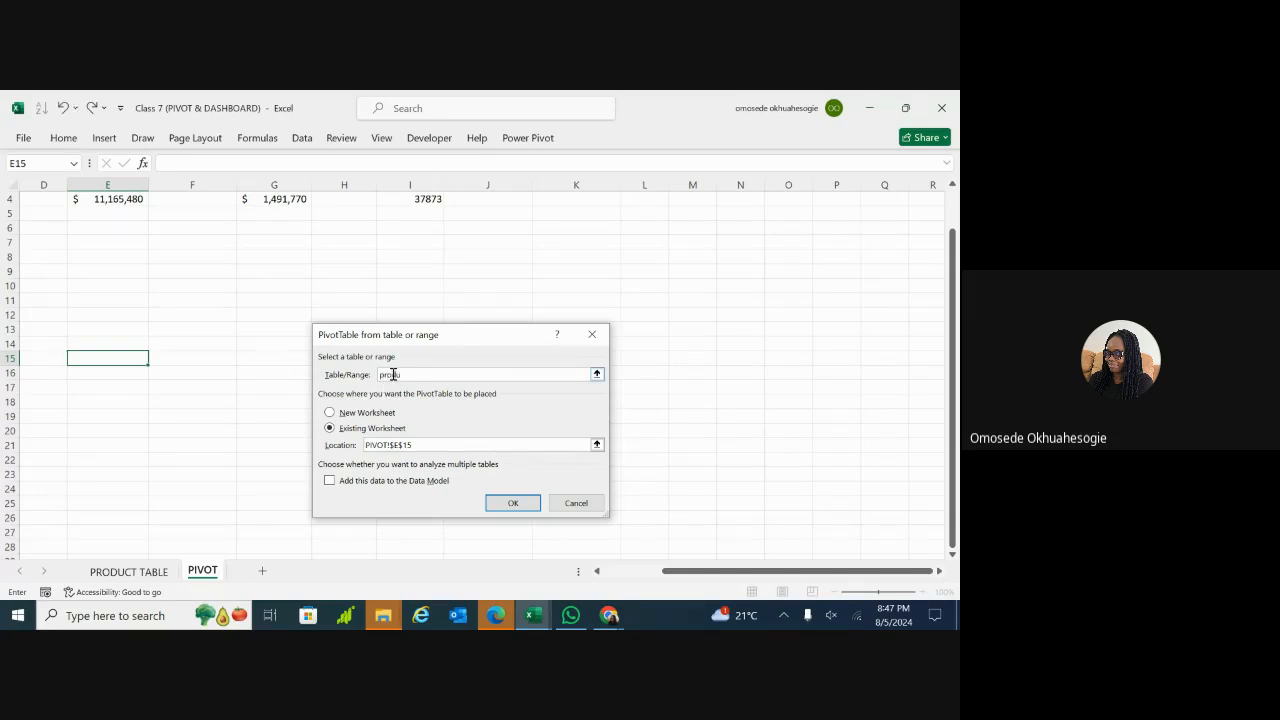
pyautogui.write('product_table')
pyautogui.click(510, 503)
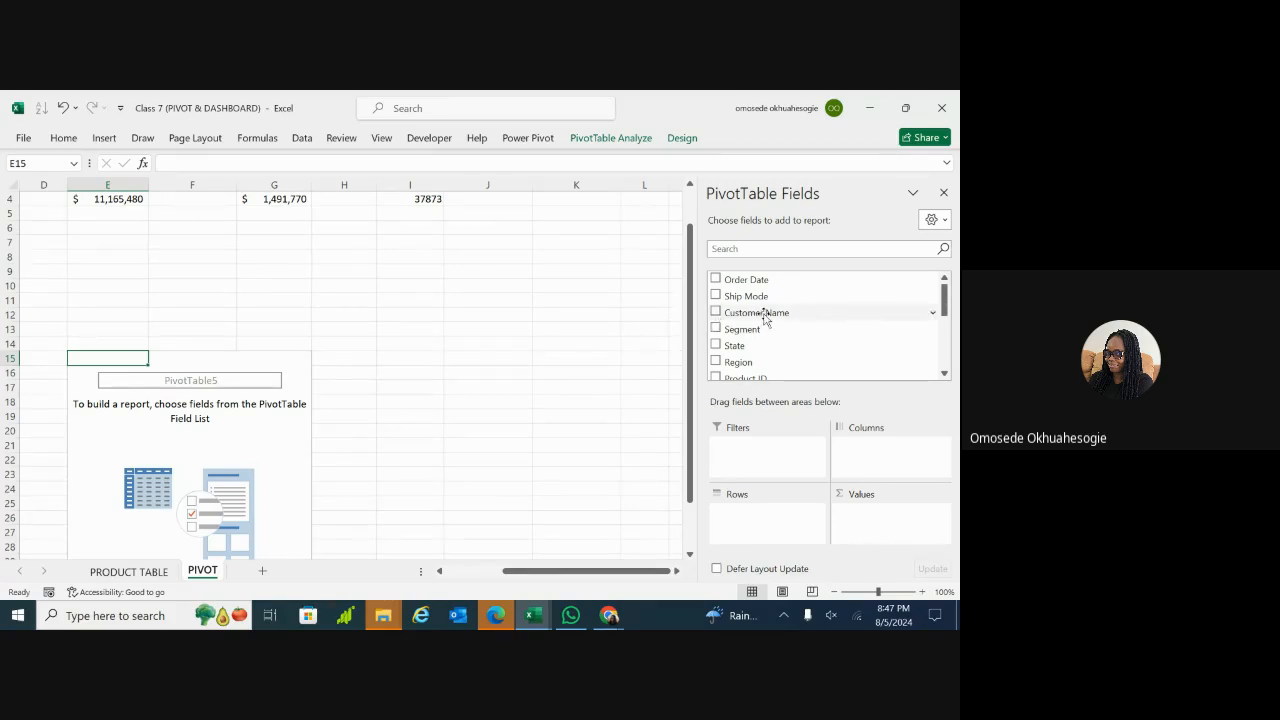
# Step: Add Category to the new pivot table, try it as columns, return it to rows, and sum Total Sales as values
pyautogui.moveTo(944, 295); pyautogui.dragTo(948, 322)
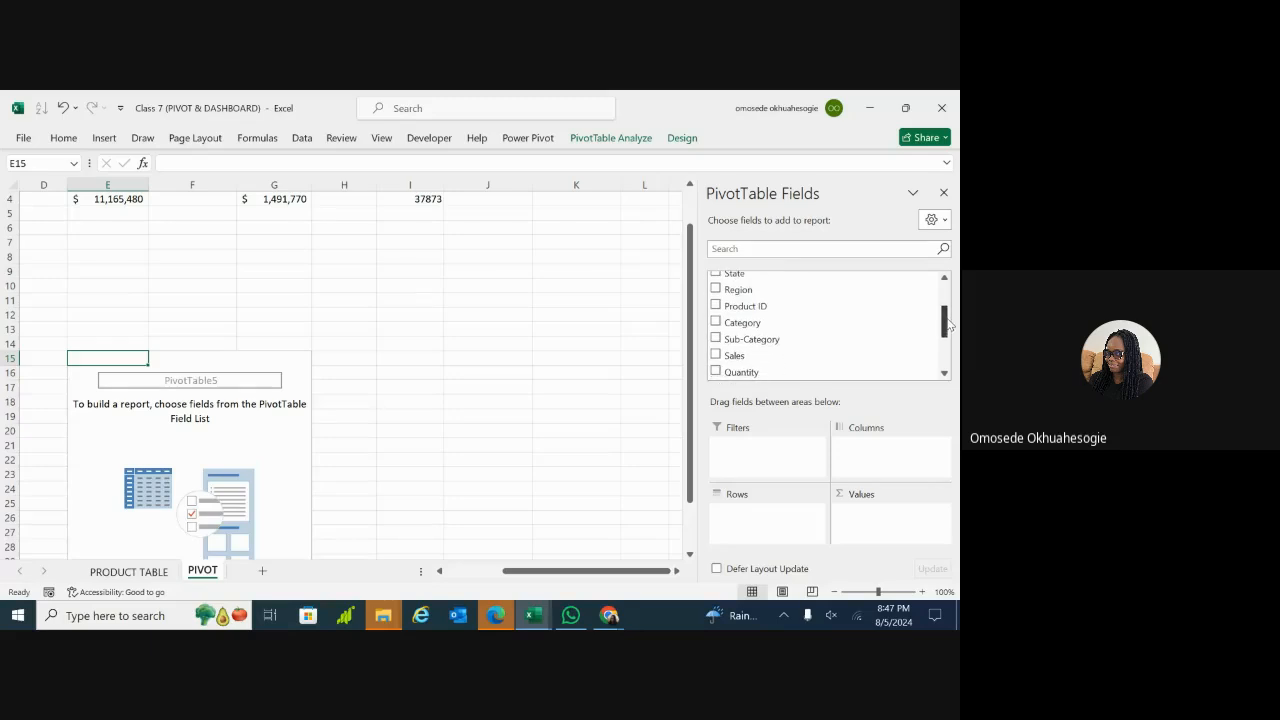
pyautogui.click(716, 322)
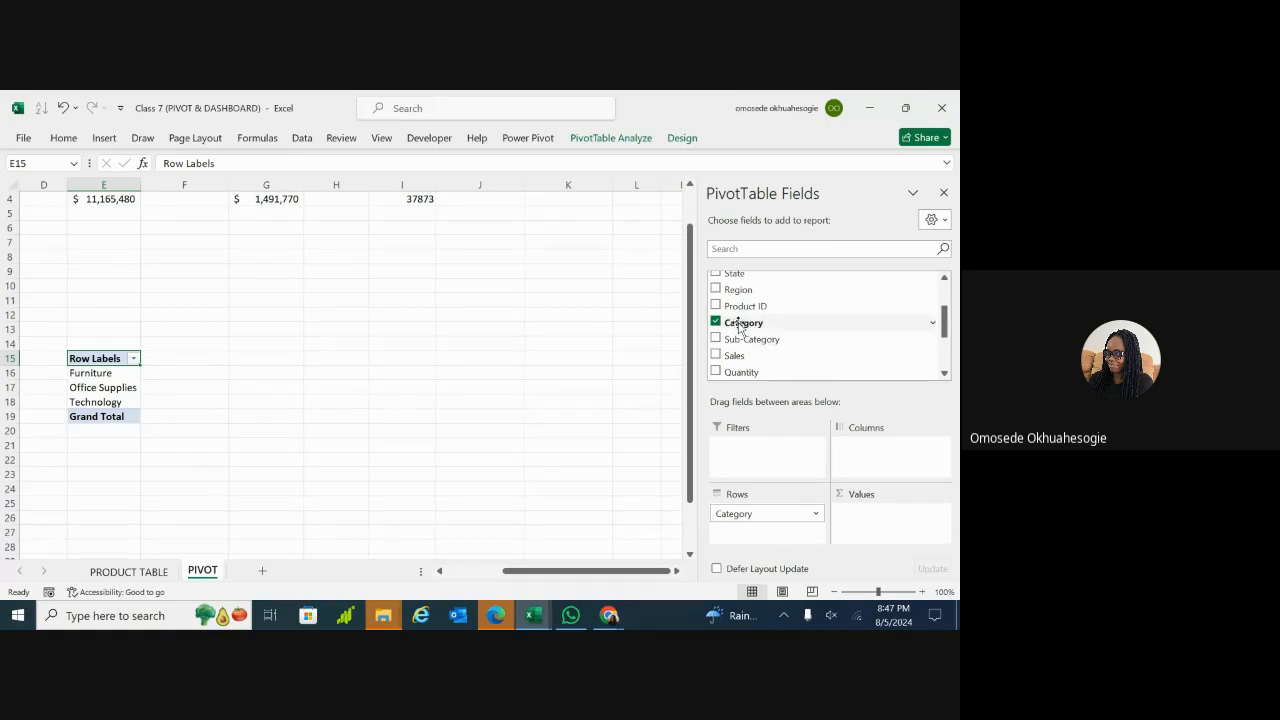
pyautogui.moveTo(740, 330); pyautogui.dragTo(830, 463)
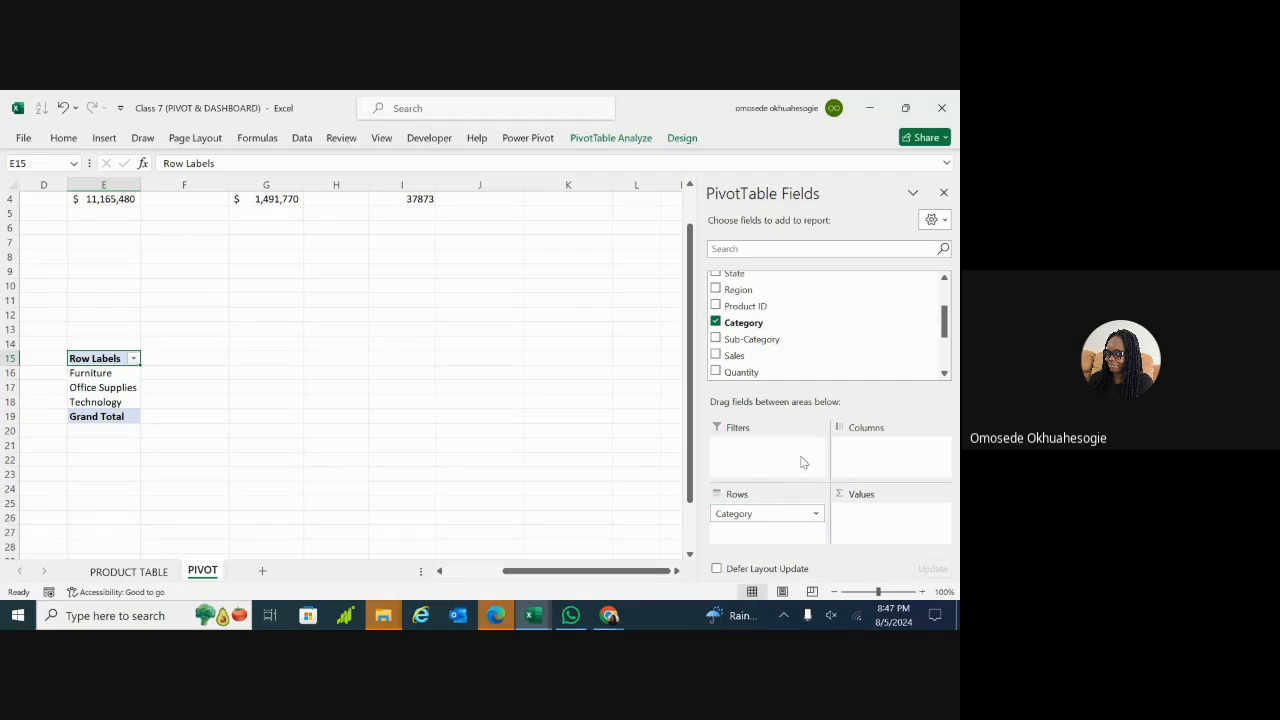
pyautogui.moveTo(797, 512); pyautogui.dragTo(885, 450)
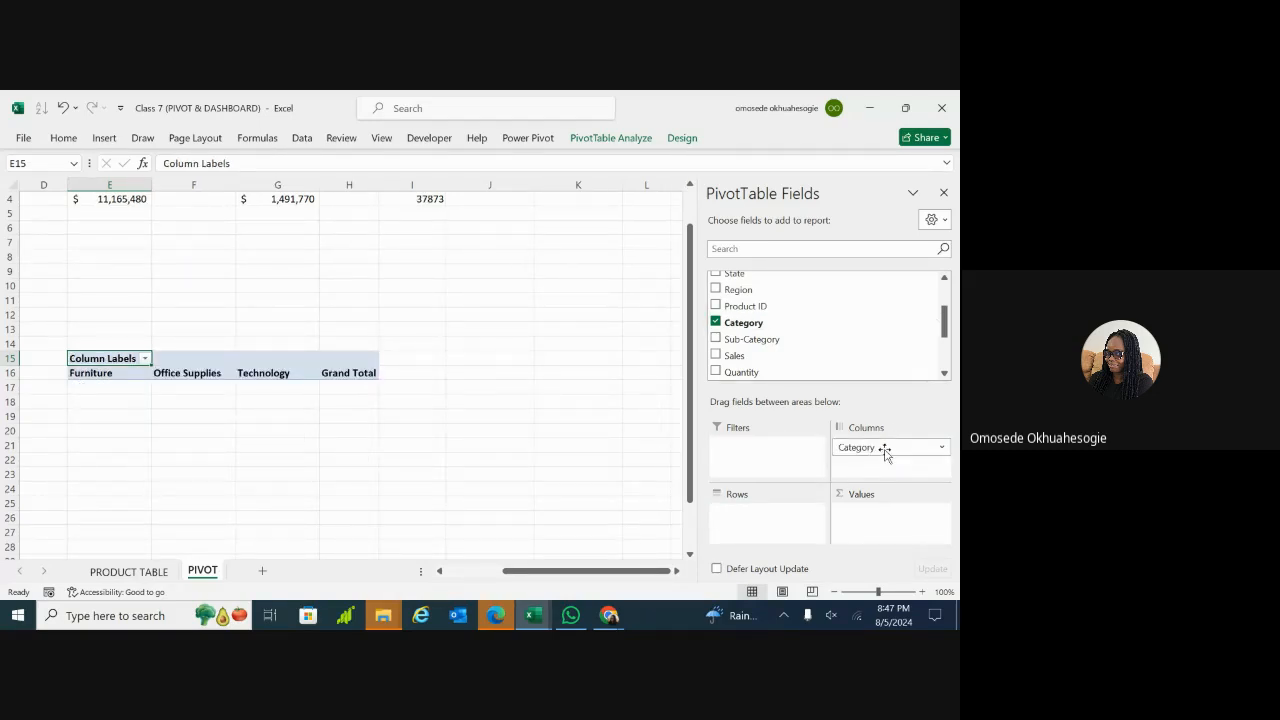
pyautogui.moveTo(885, 450); pyautogui.dragTo(778, 517)
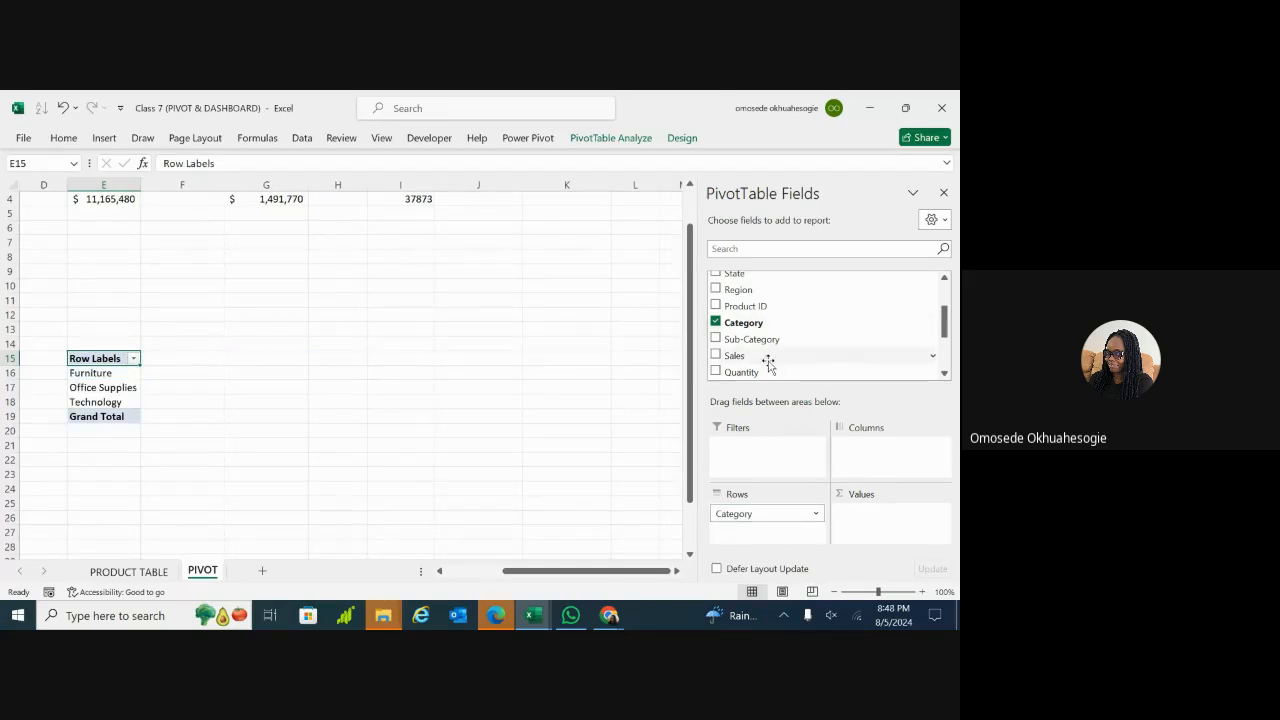
pyautogui.moveTo(945, 320); pyautogui.dragTo(945, 347)
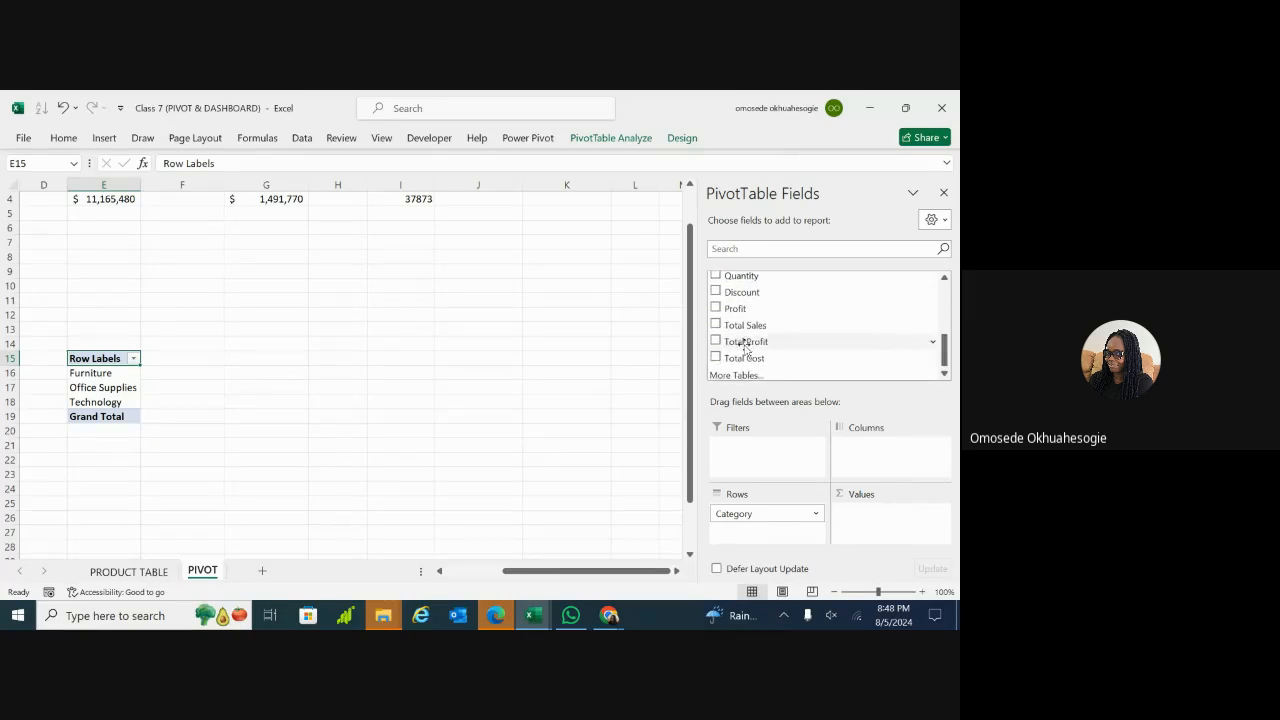
pyautogui.click(716, 325)
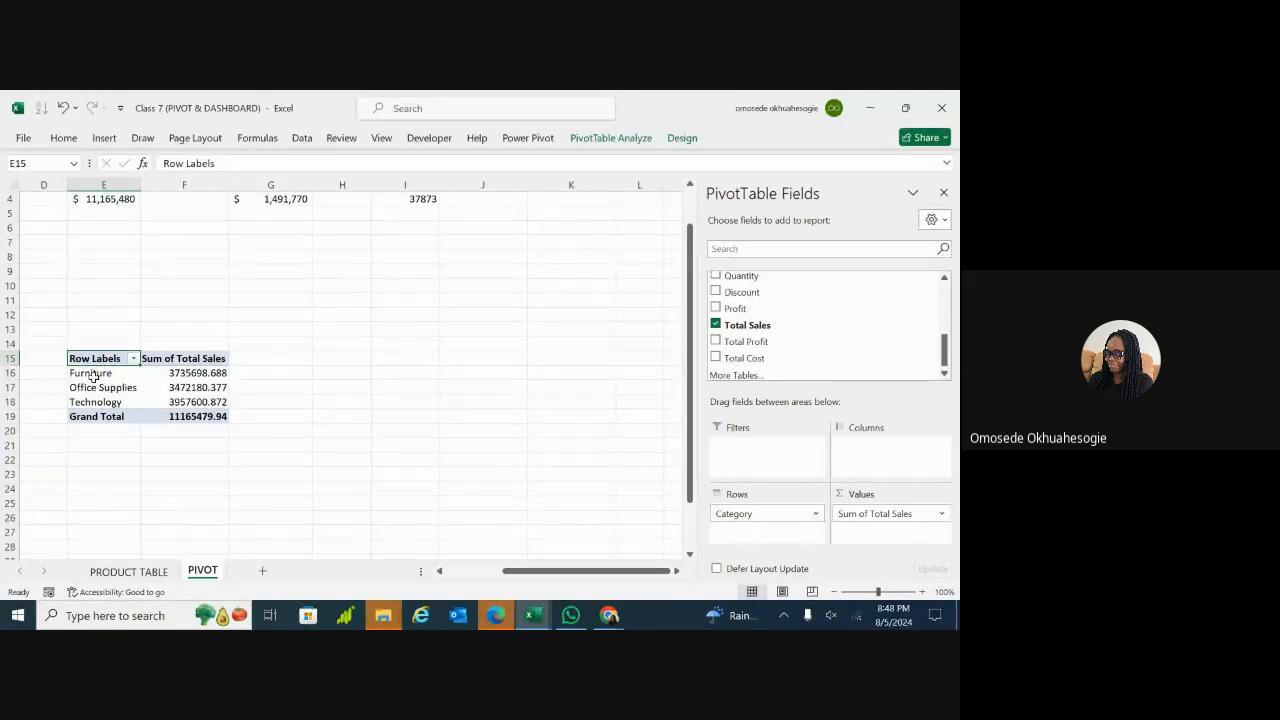
# Step: Try to rename the pivot table at E15, entering Sales_by and clearing the name again
pyautogui.click(180, 361)
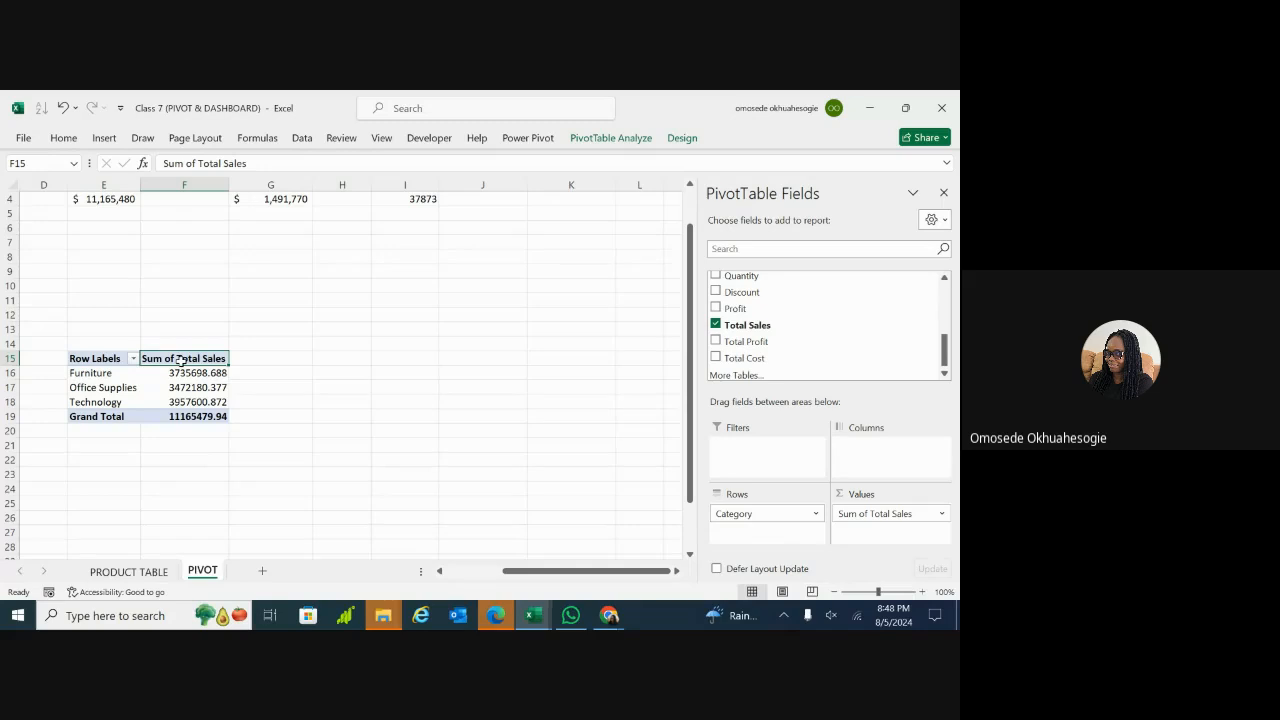
pyautogui.click(607, 140)
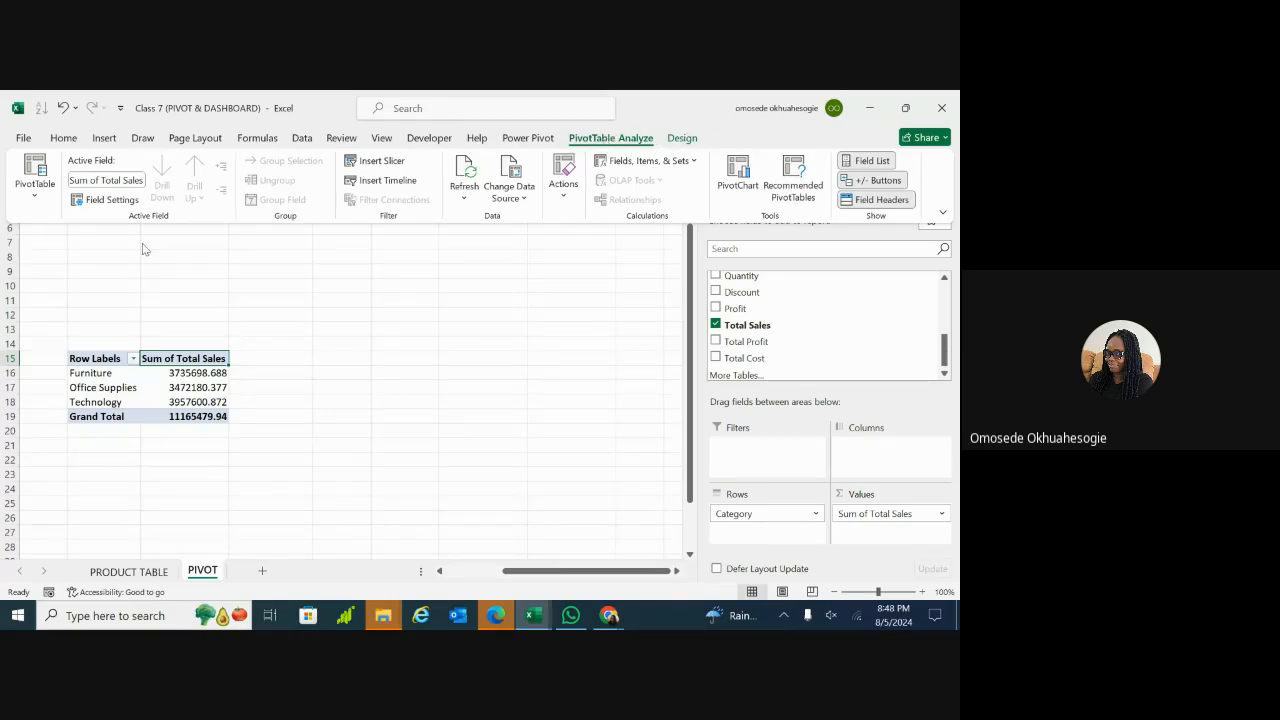
pyautogui.click(37, 195)
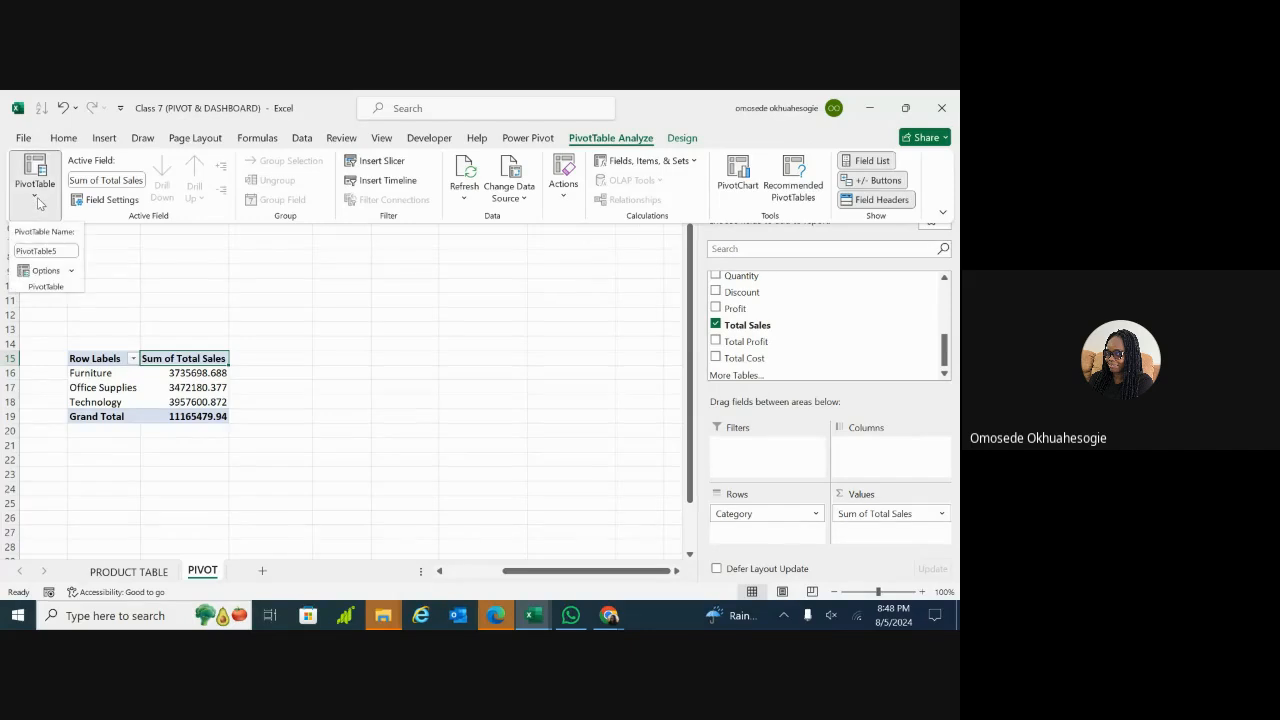
pyautogui.click(48, 250)
pyautogui.press('BackSpace')
pyautogui.write('S')
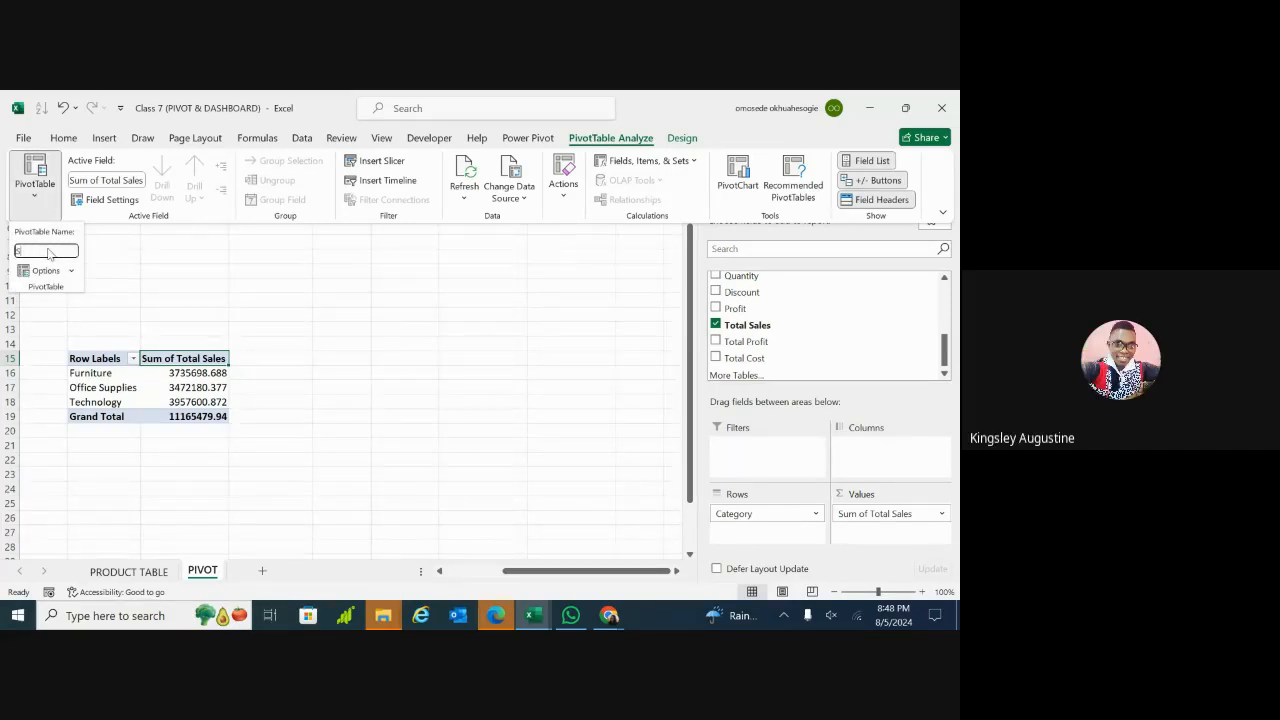
pyautogui.write('ale')
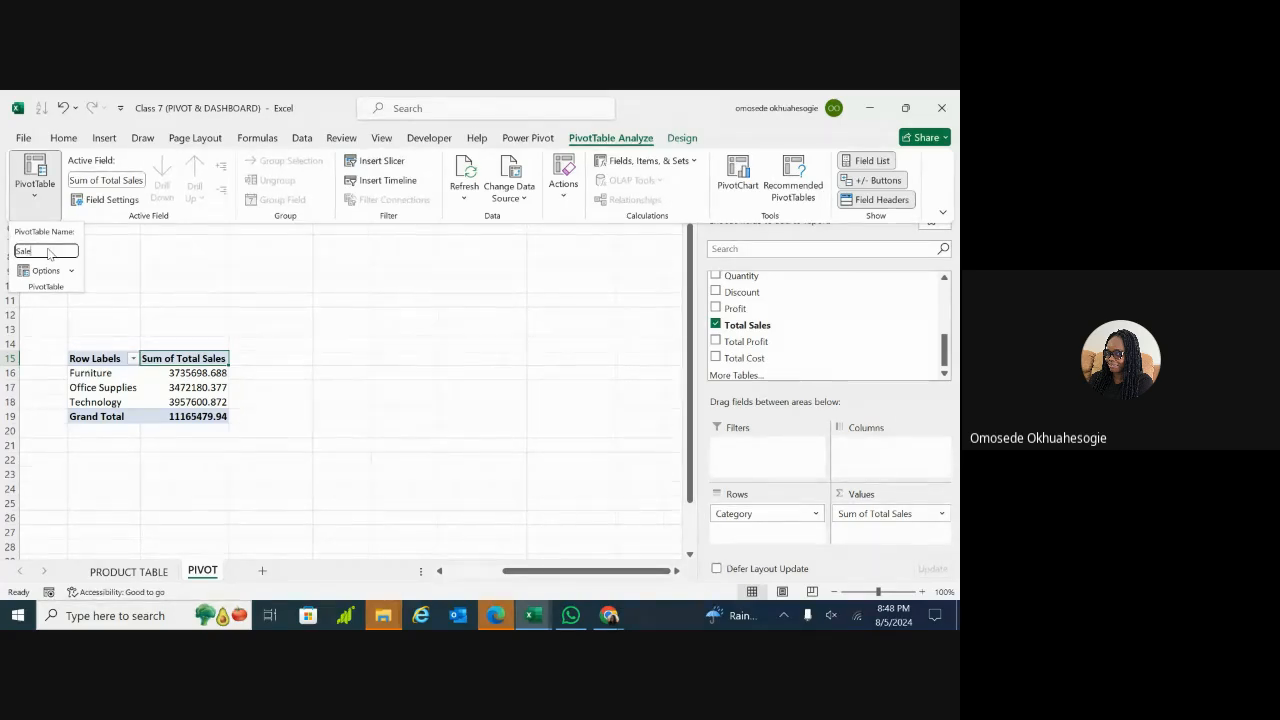
pyautogui.write('s_by')
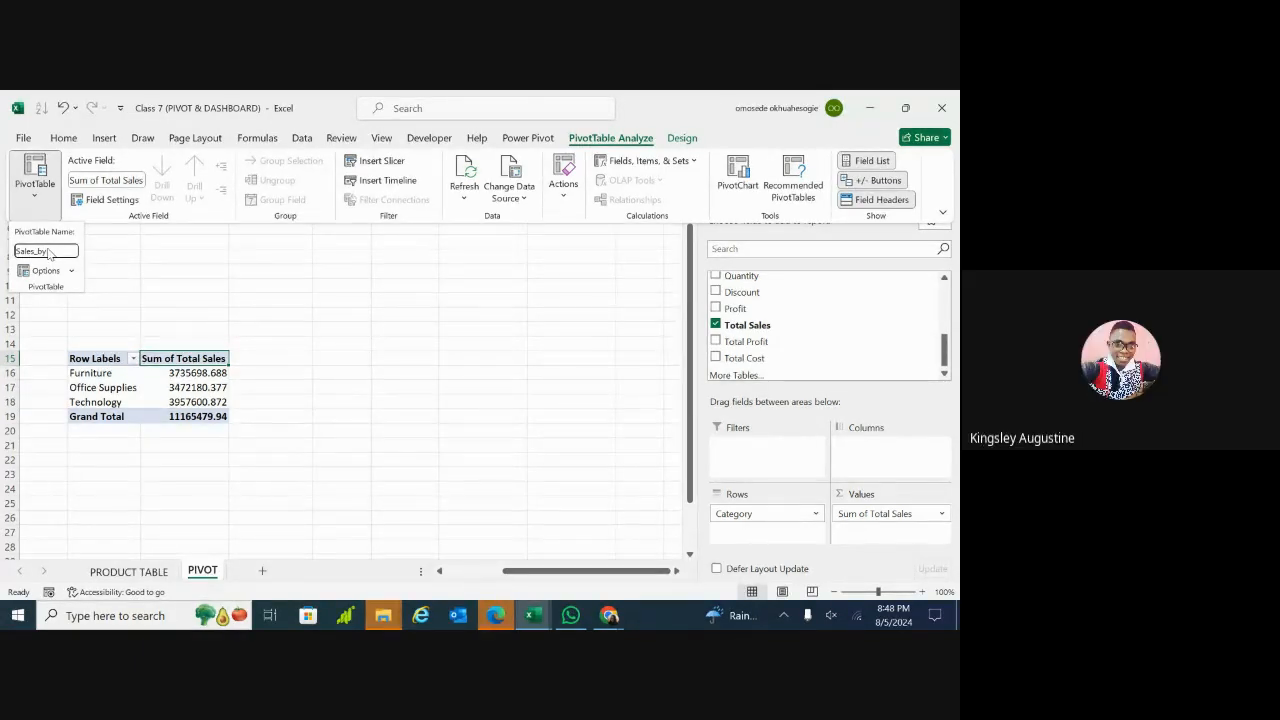
pyautogui.press('BackSpace')
pyautogui.press('BackSpace')
pyautogui.press('BackSpace')
pyautogui.press('BackSpace')
pyautogui.press('BackSpace')
pyautogui.press('BackSpace')
pyautogui.press('BackSpace')
pyautogui.press('BackSpace')
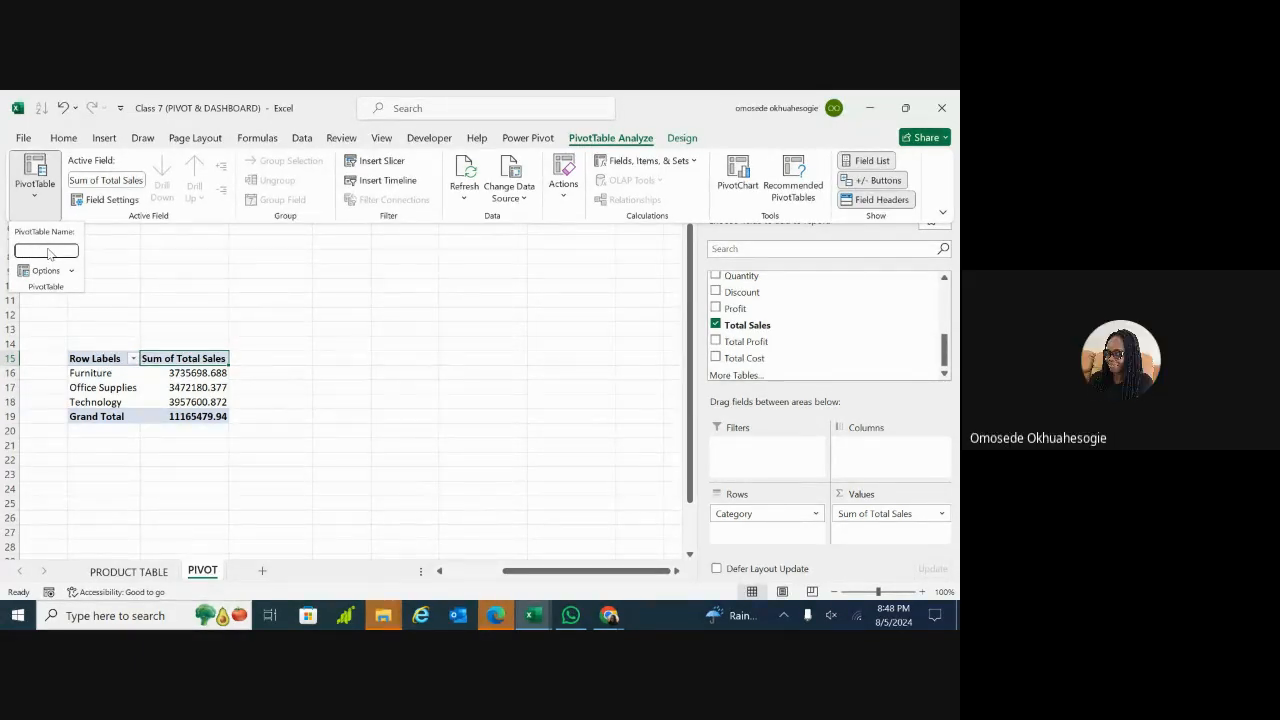
pyautogui.click(178, 316)
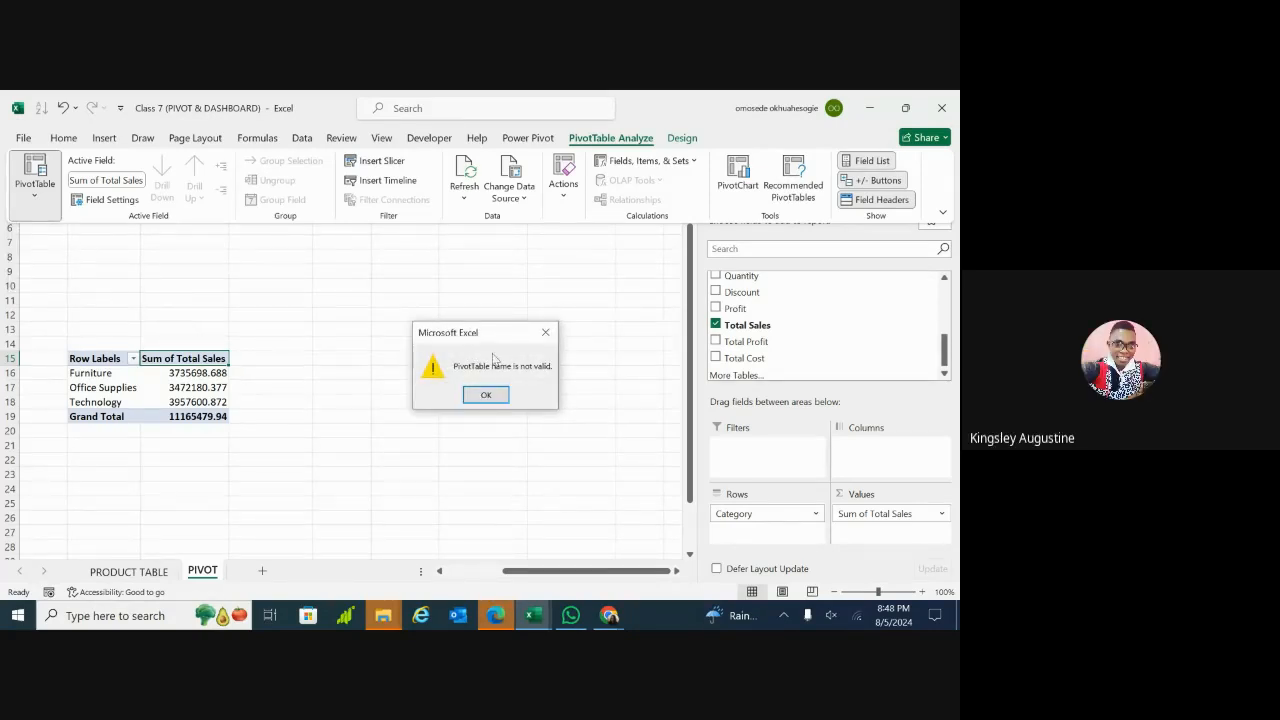
pyautogui.click(549, 335)
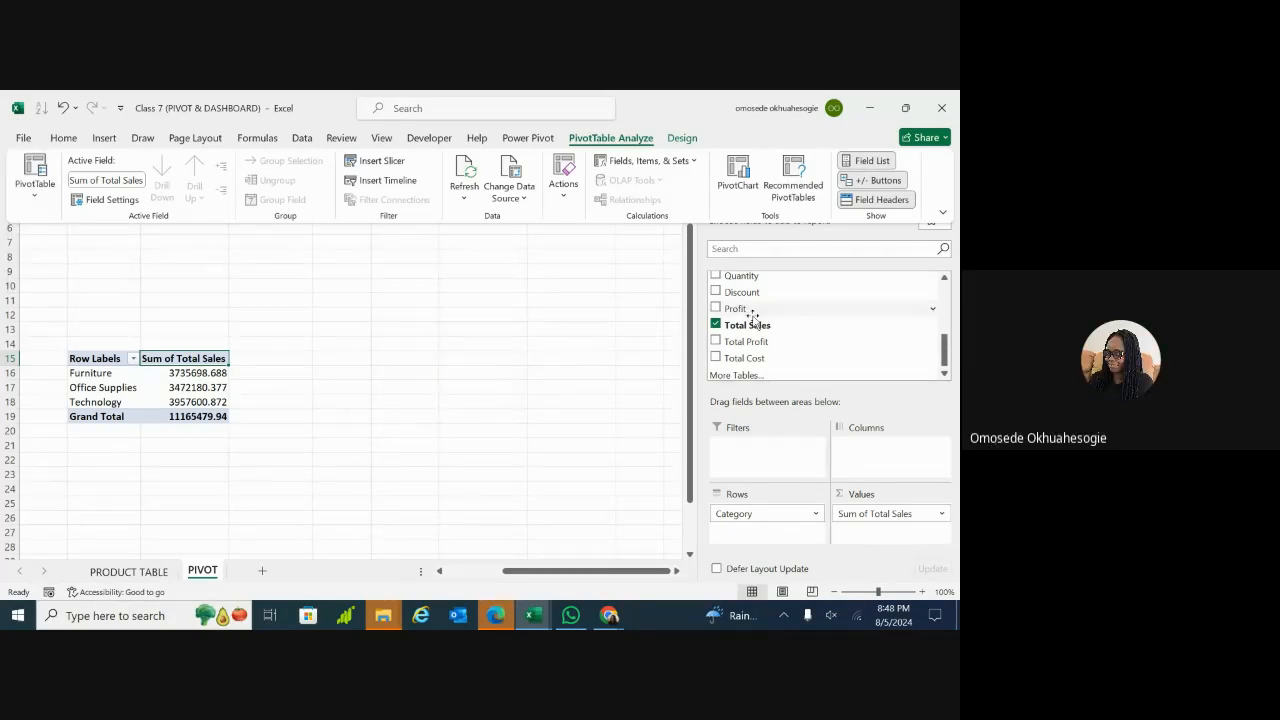
# Step: Remove the Total Sales and Category fields from the pivot table at E15
pyautogui.click(718, 327)
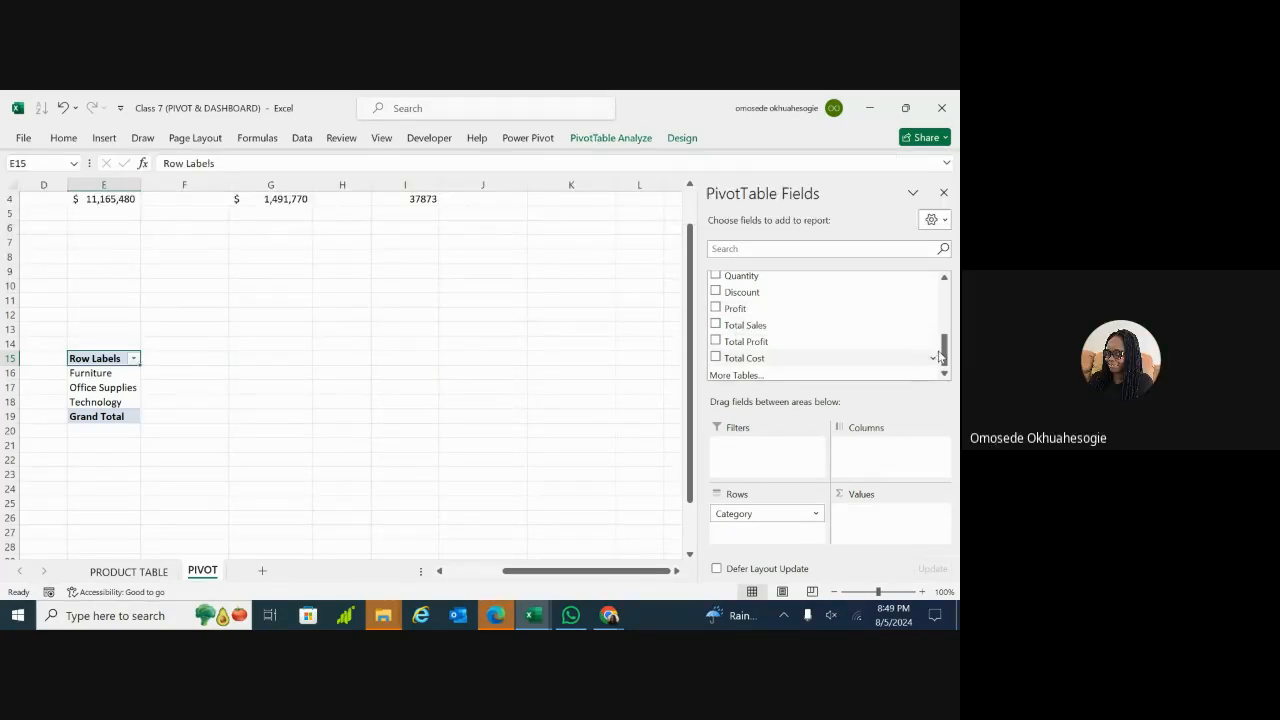
pyautogui.moveTo(945, 357); pyautogui.dragTo(944, 323)
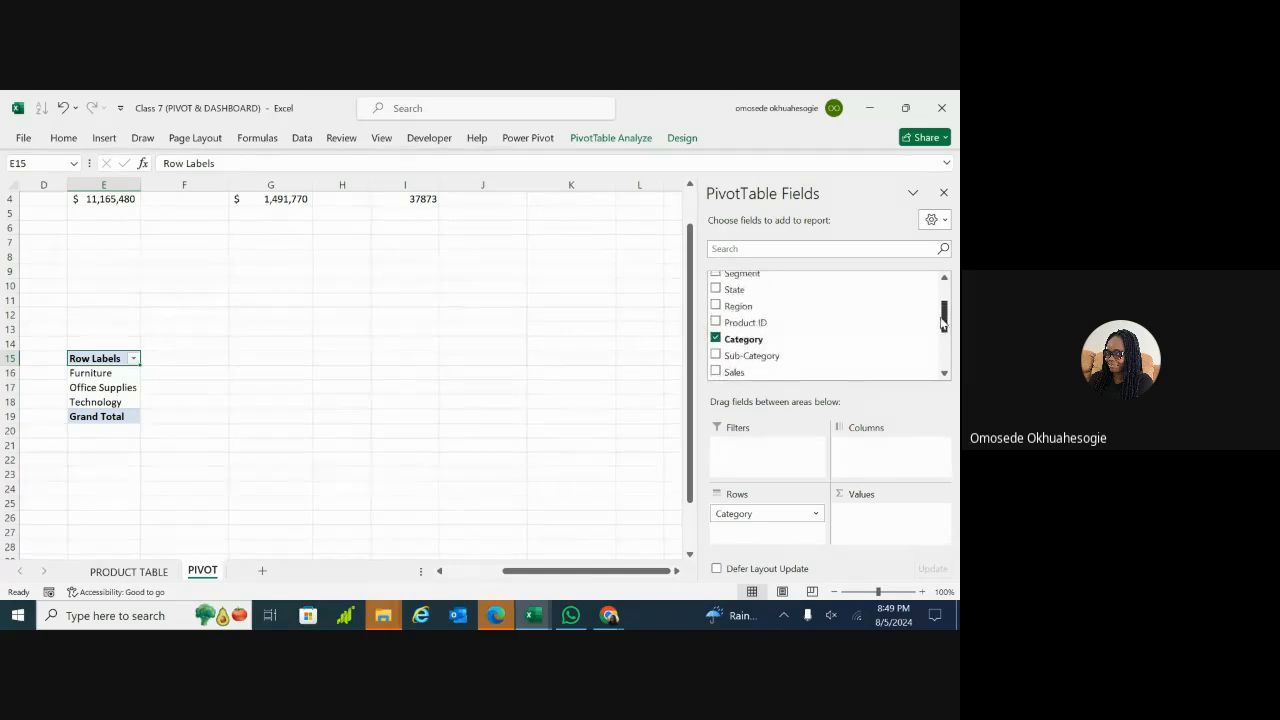
pyautogui.click(716, 339)
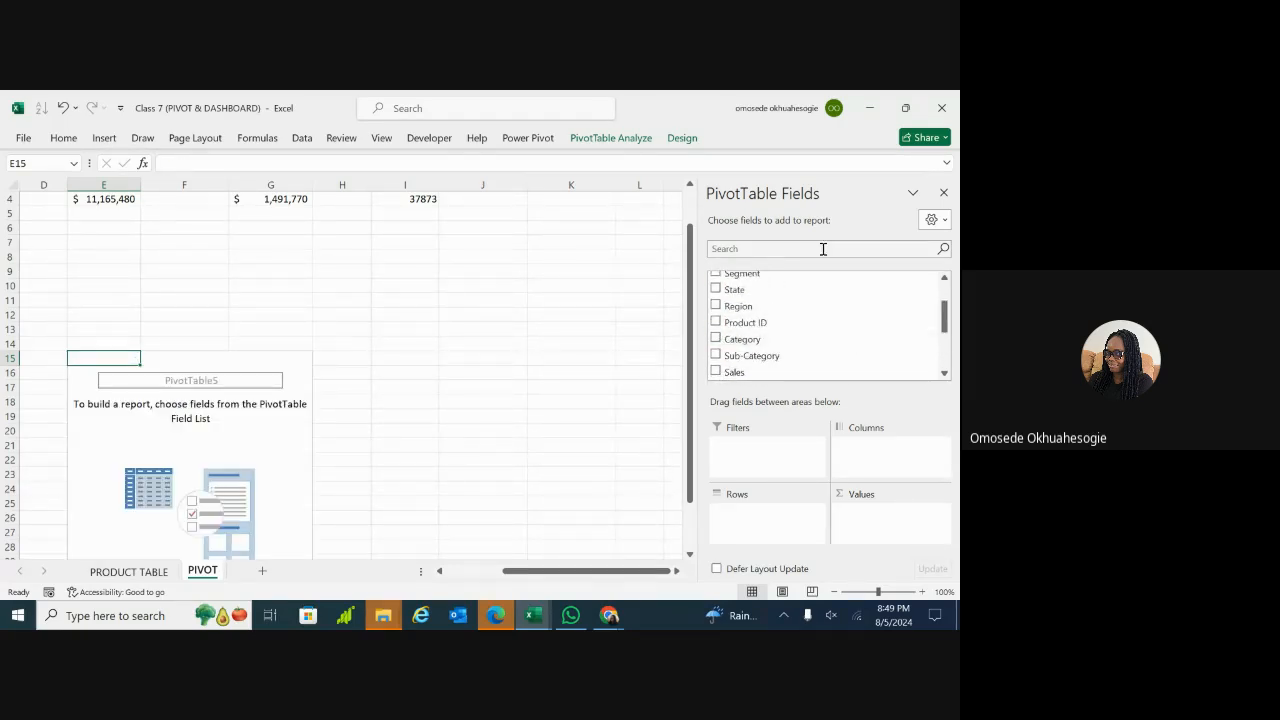
# Step: Rebuild the empty pivot table with Category as rows and the sum of Total Sales as values
pyautogui.moveTo(946, 316); pyautogui.dragTo(946, 296)
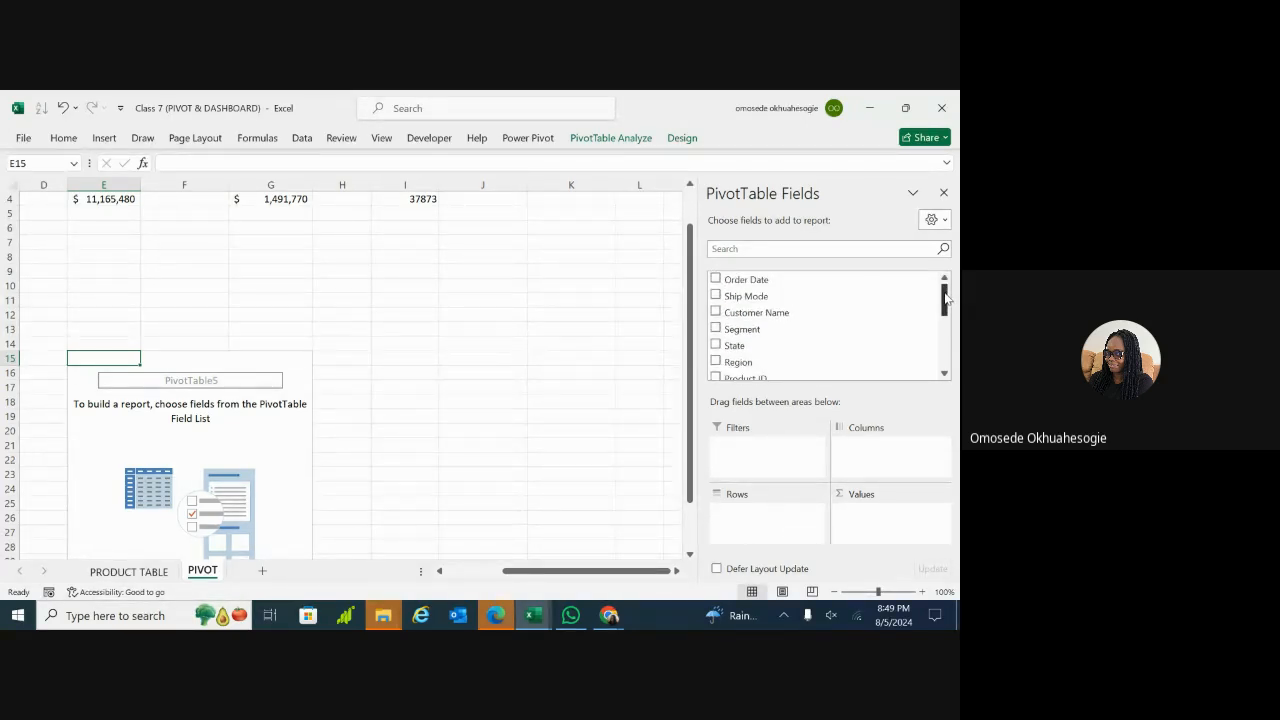
pyautogui.moveTo(946, 297); pyautogui.dragTo(946, 310)
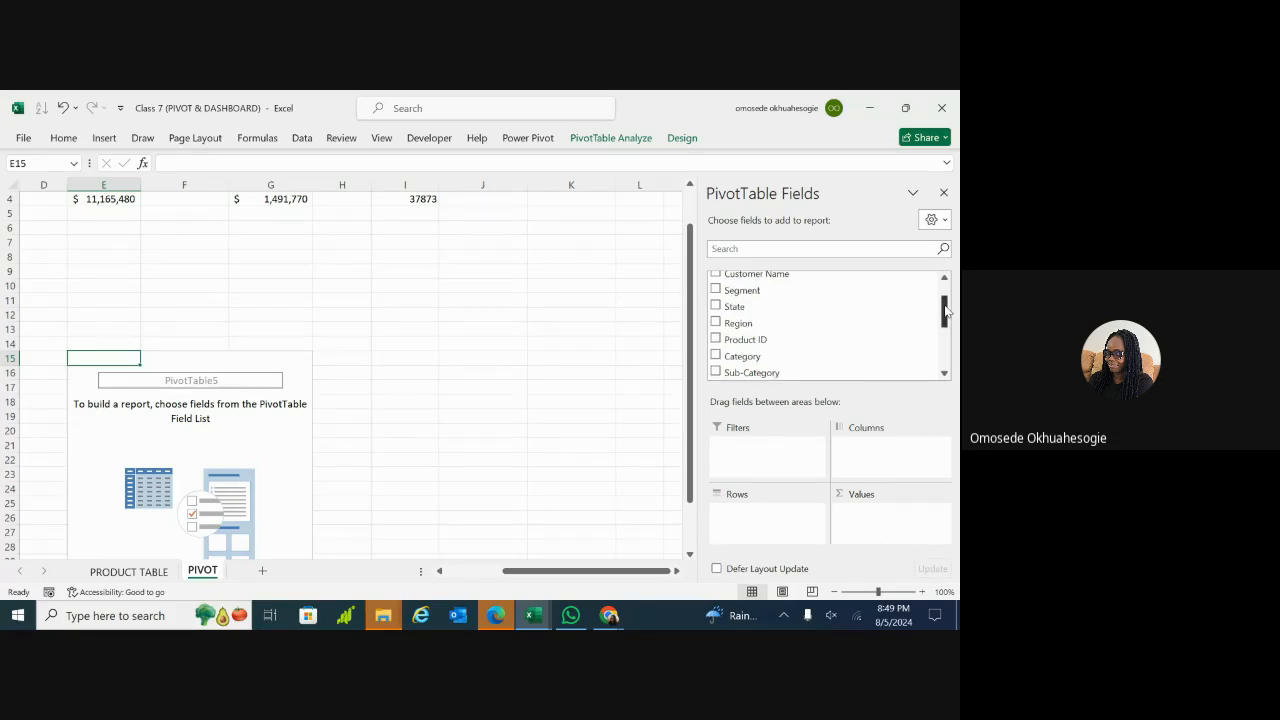
pyautogui.moveTo(946, 310); pyautogui.dragTo(946, 291)
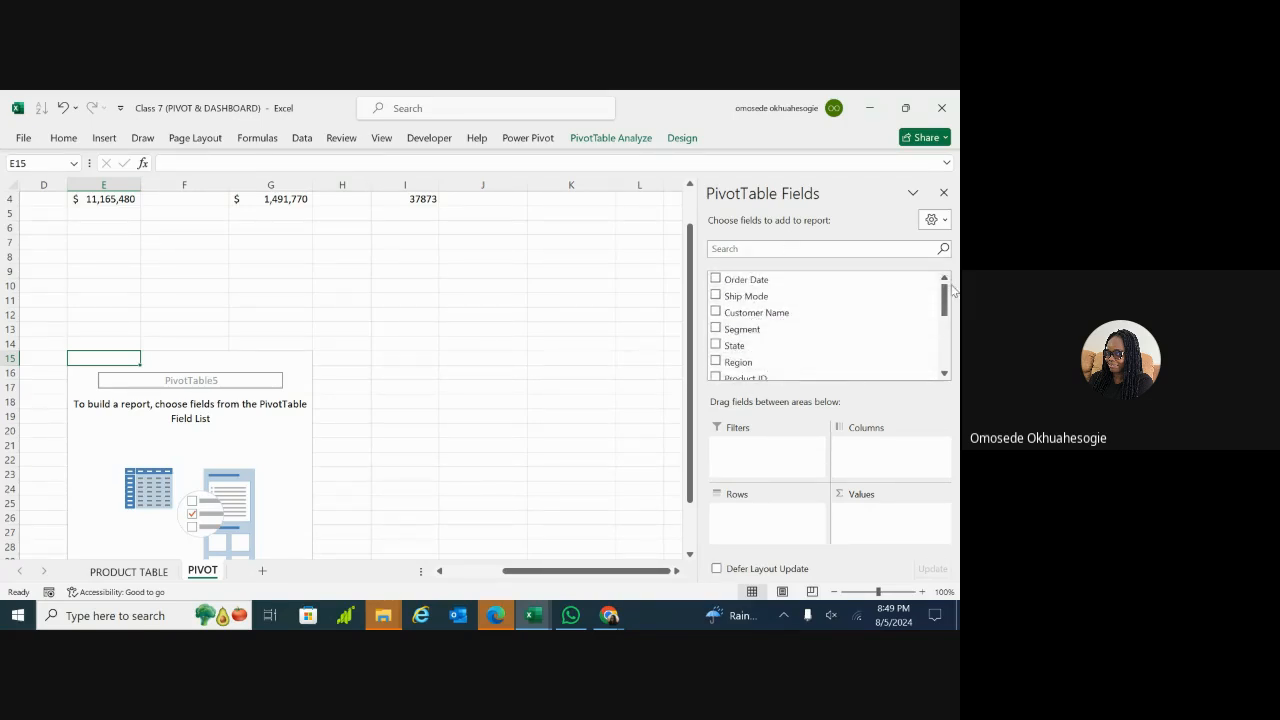
pyautogui.moveTo(946, 300); pyautogui.dragTo(947, 334)
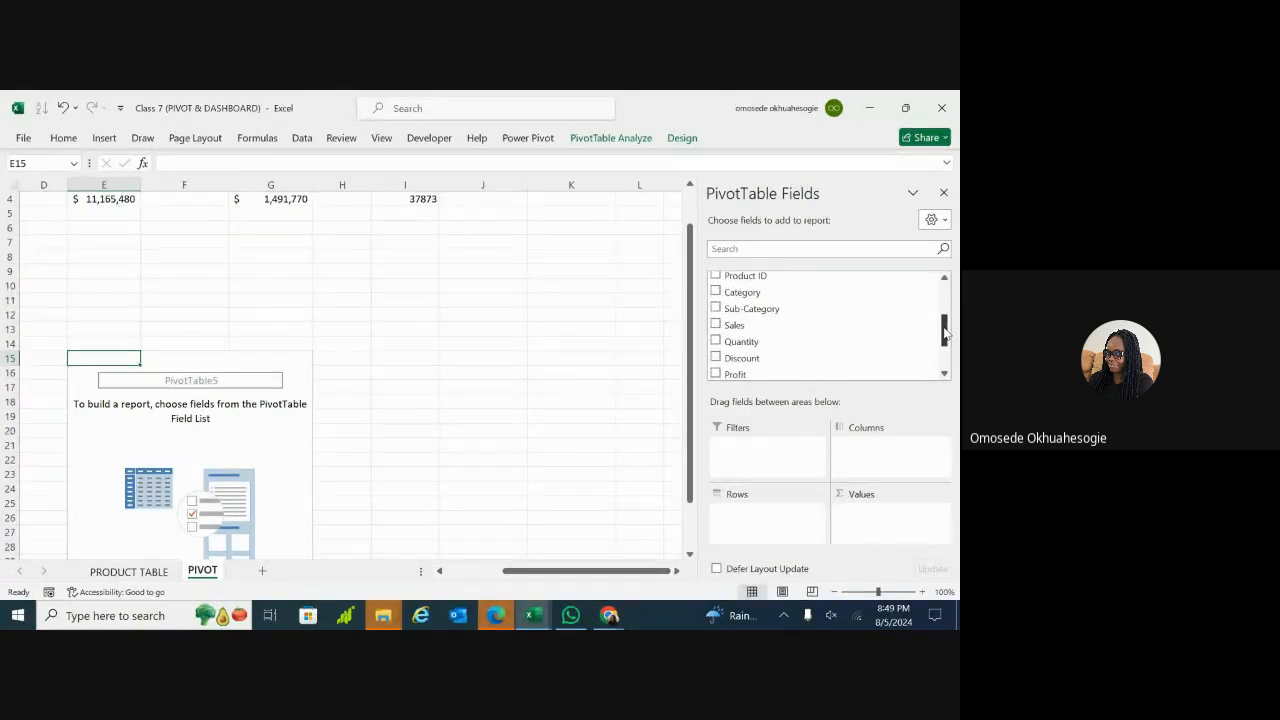
pyautogui.click(716, 291)
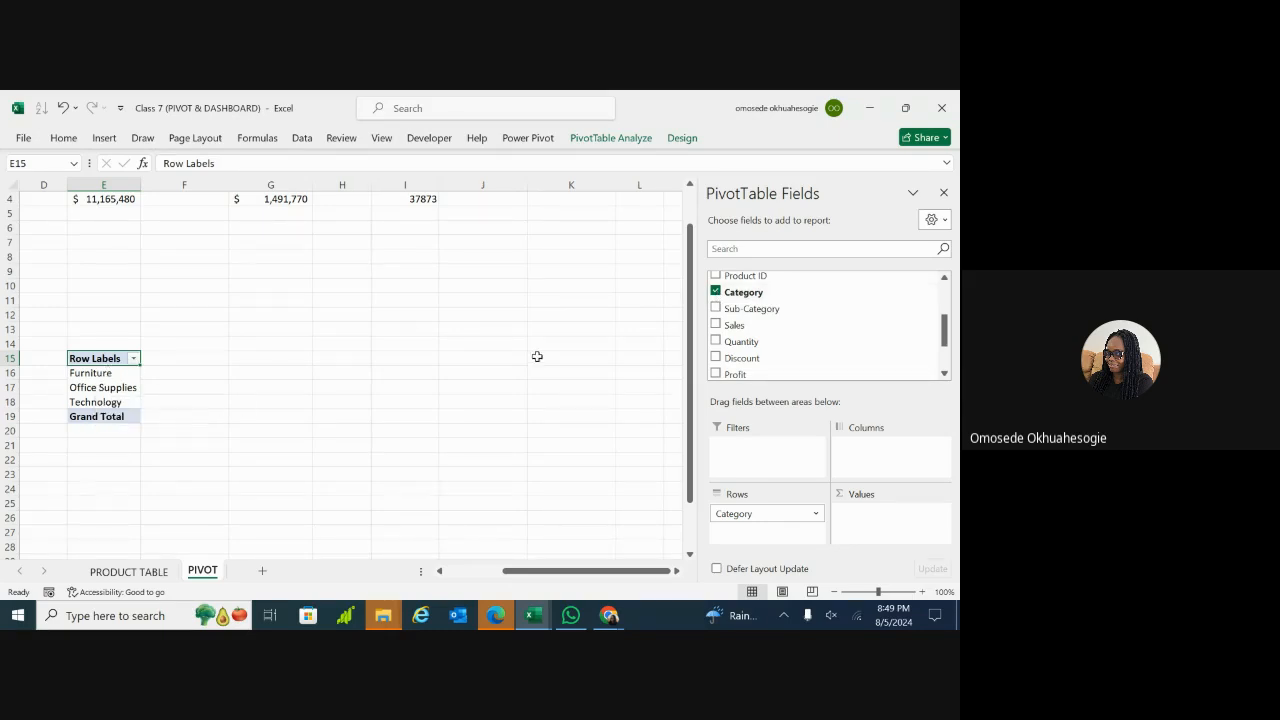
pyautogui.scroll(-3, 783, 320)
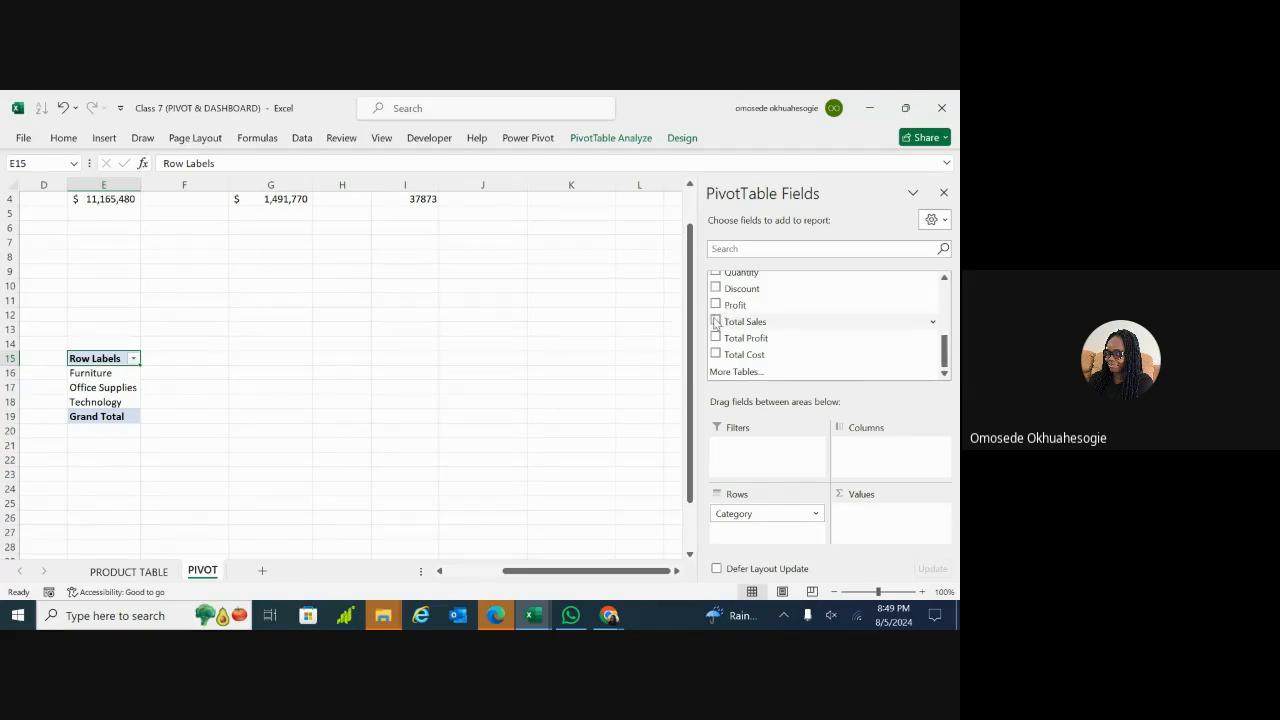
pyautogui.click(716, 321)
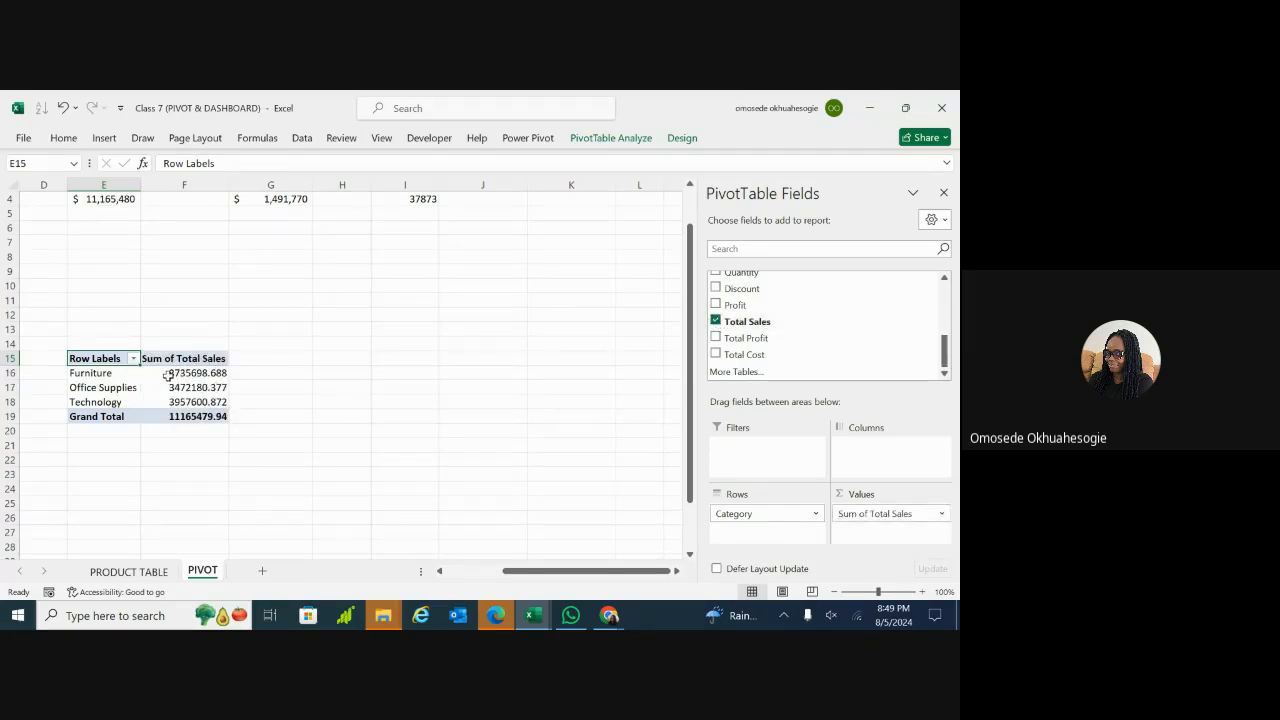
# Step: Change the Total Sales value field in the Category pivot table to summarize by Count
pyautogui.moveTo(168, 373); pyautogui.dragTo(108, 373)
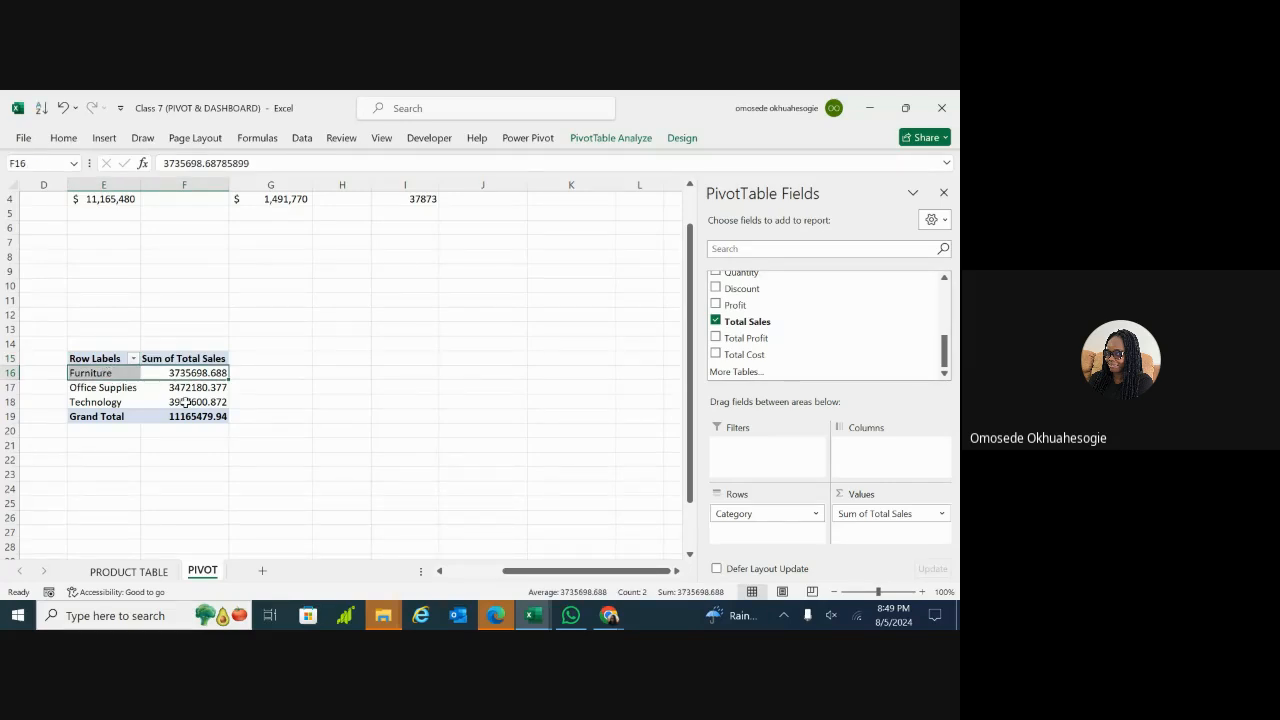
pyautogui.click(185, 401)
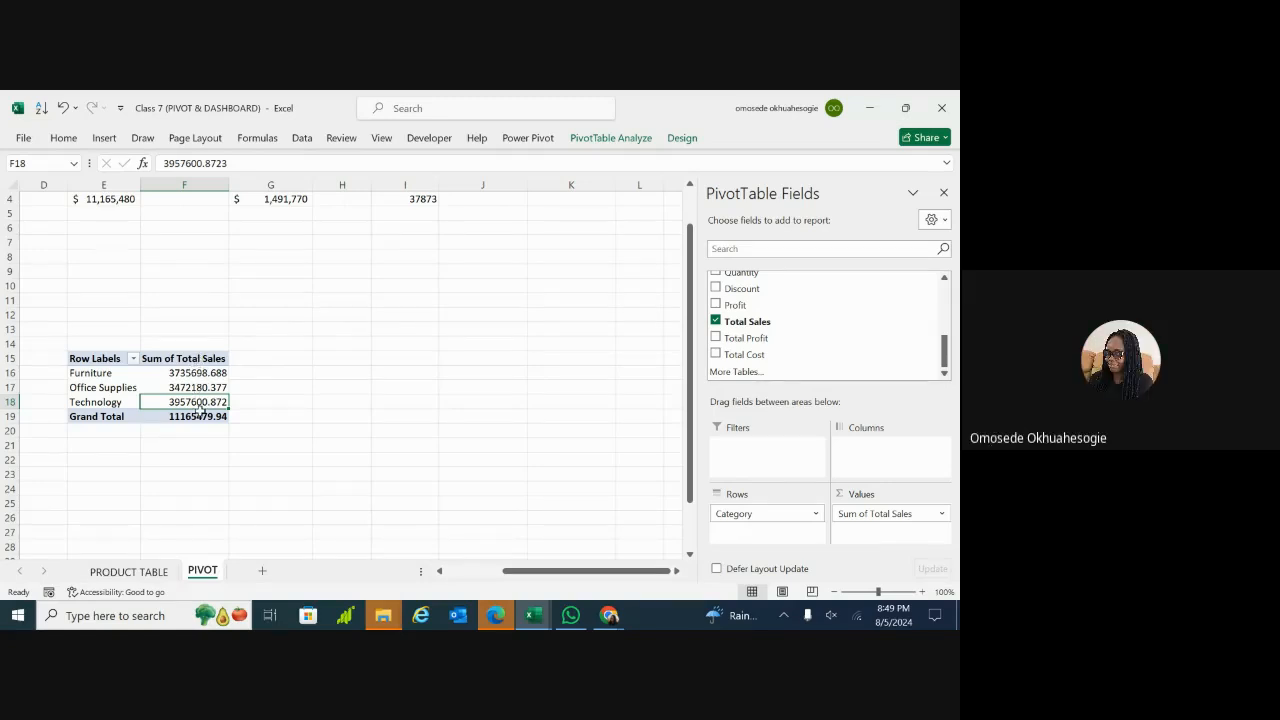
pyautogui.click(197, 358)
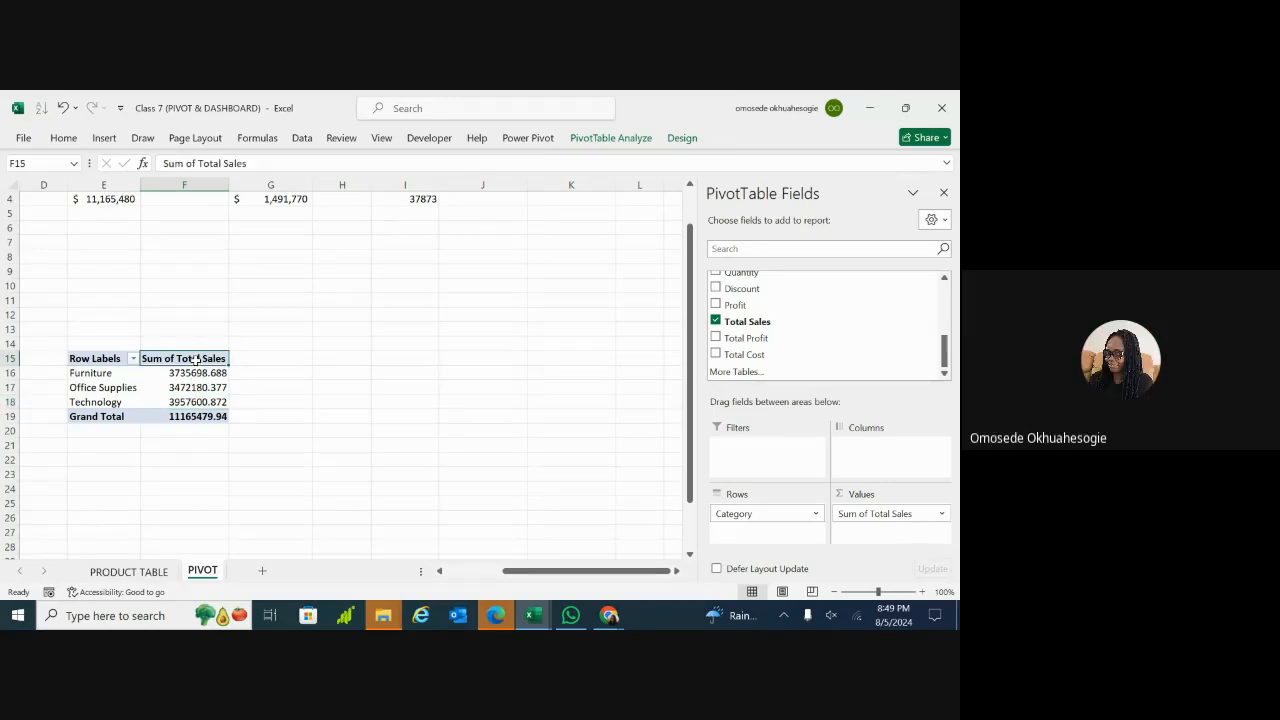
pyautogui.doubleClick(197, 358)
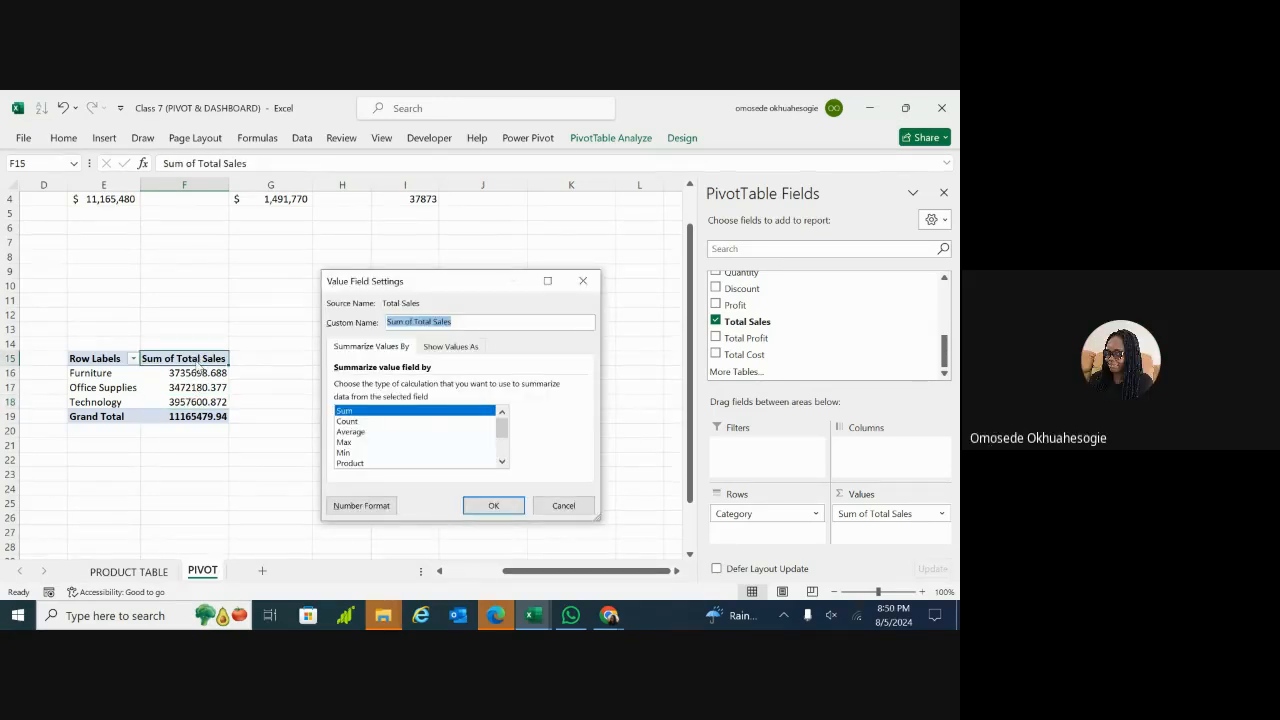
pyautogui.click(351, 423)
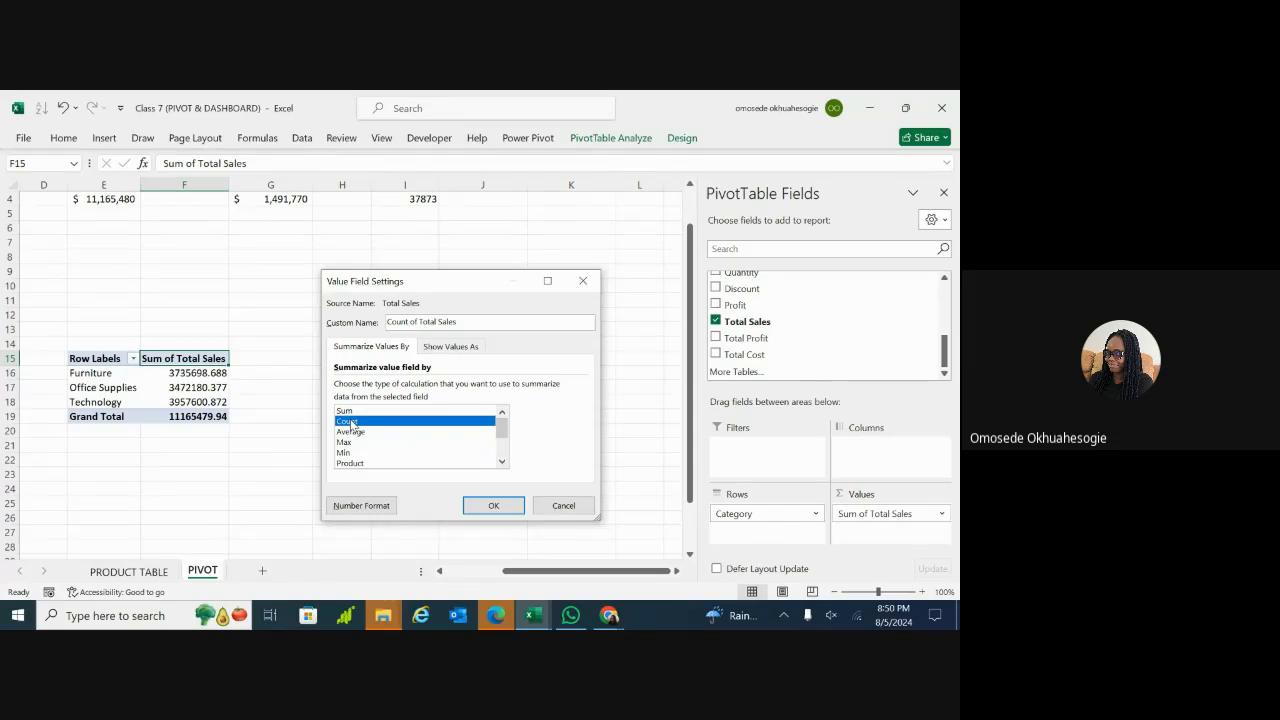
pyautogui.click(353, 432)
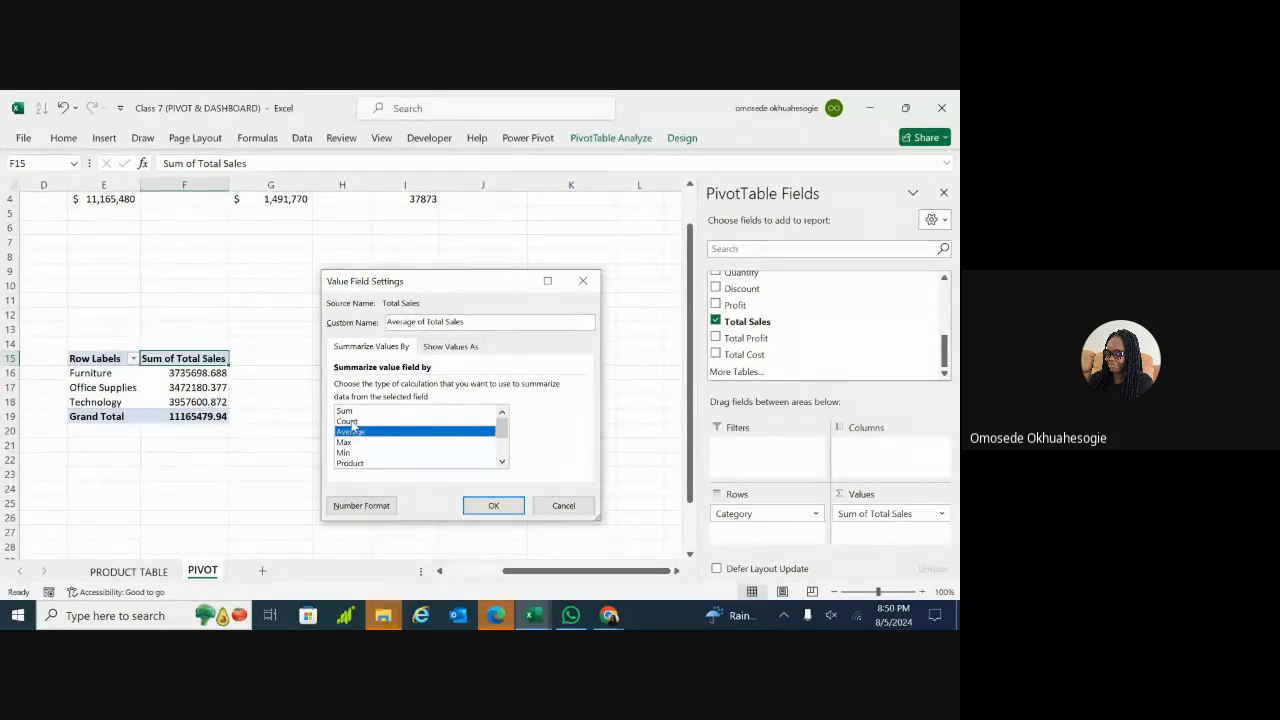
pyautogui.click(352, 423)
pyautogui.press('Return')
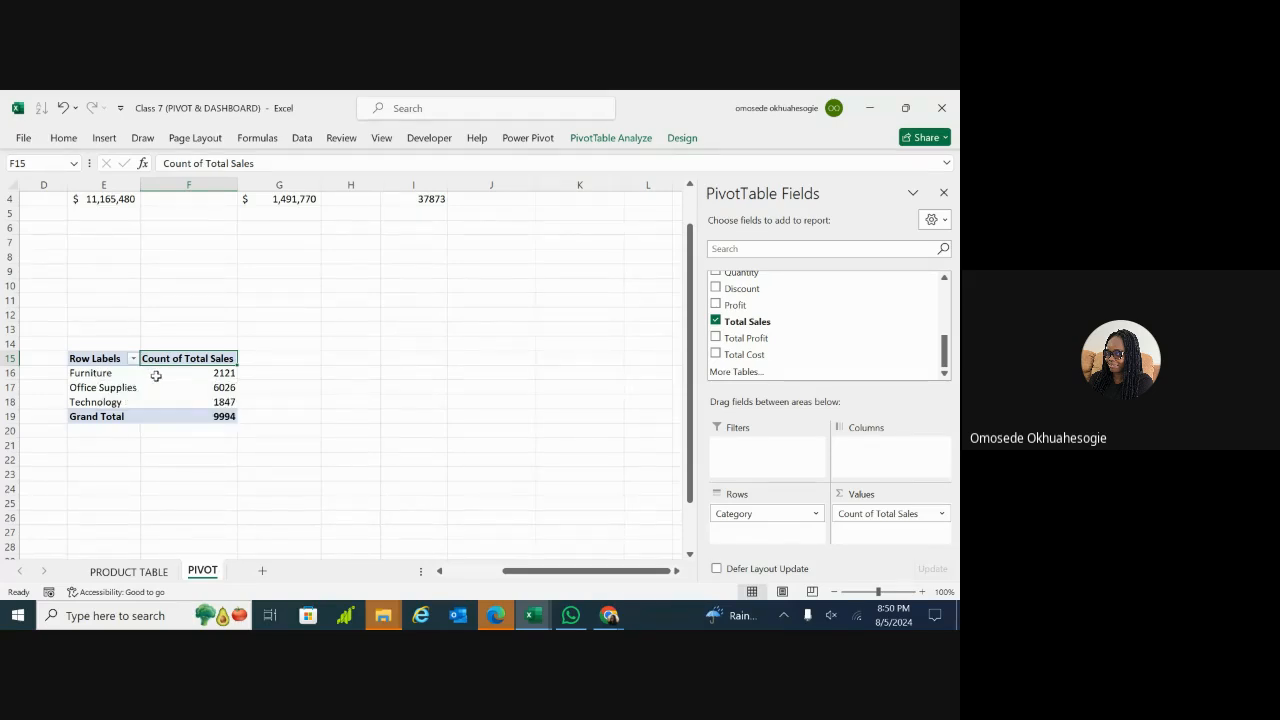
# Step: Review the category counts and change the Total Sales value field to summarize by Average
pyautogui.click(111, 375)
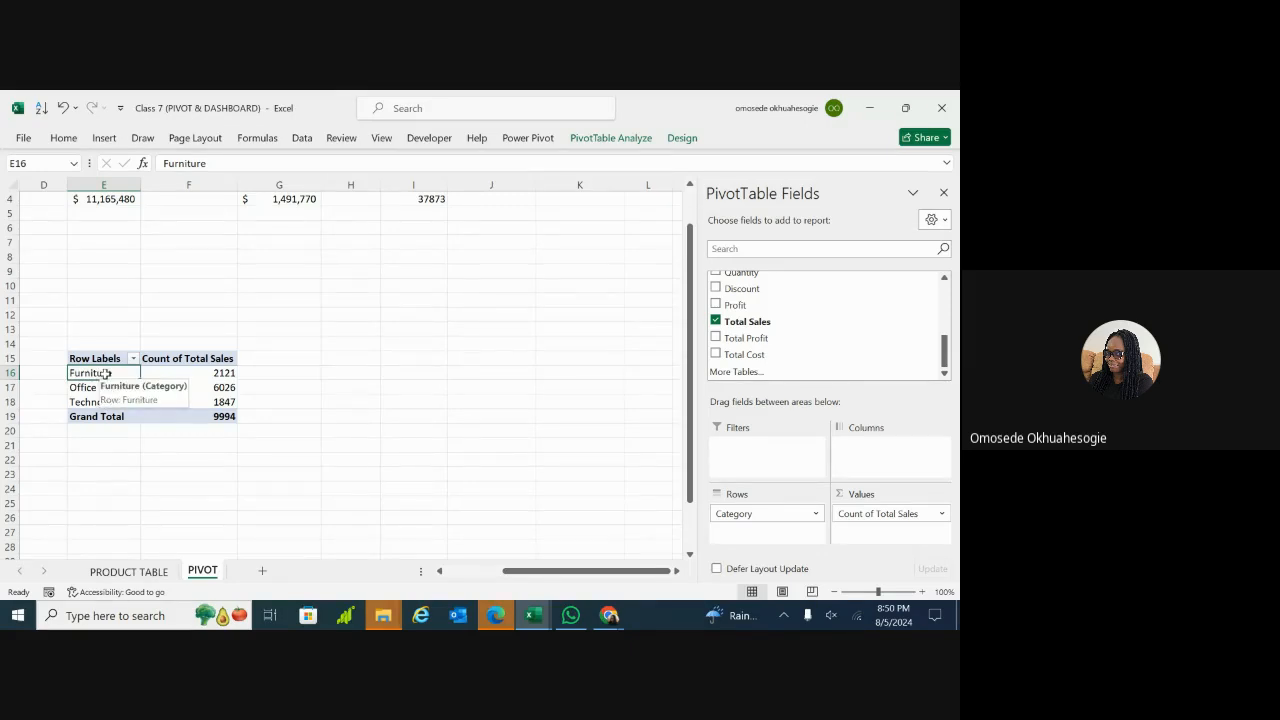
pyautogui.click(209, 390)
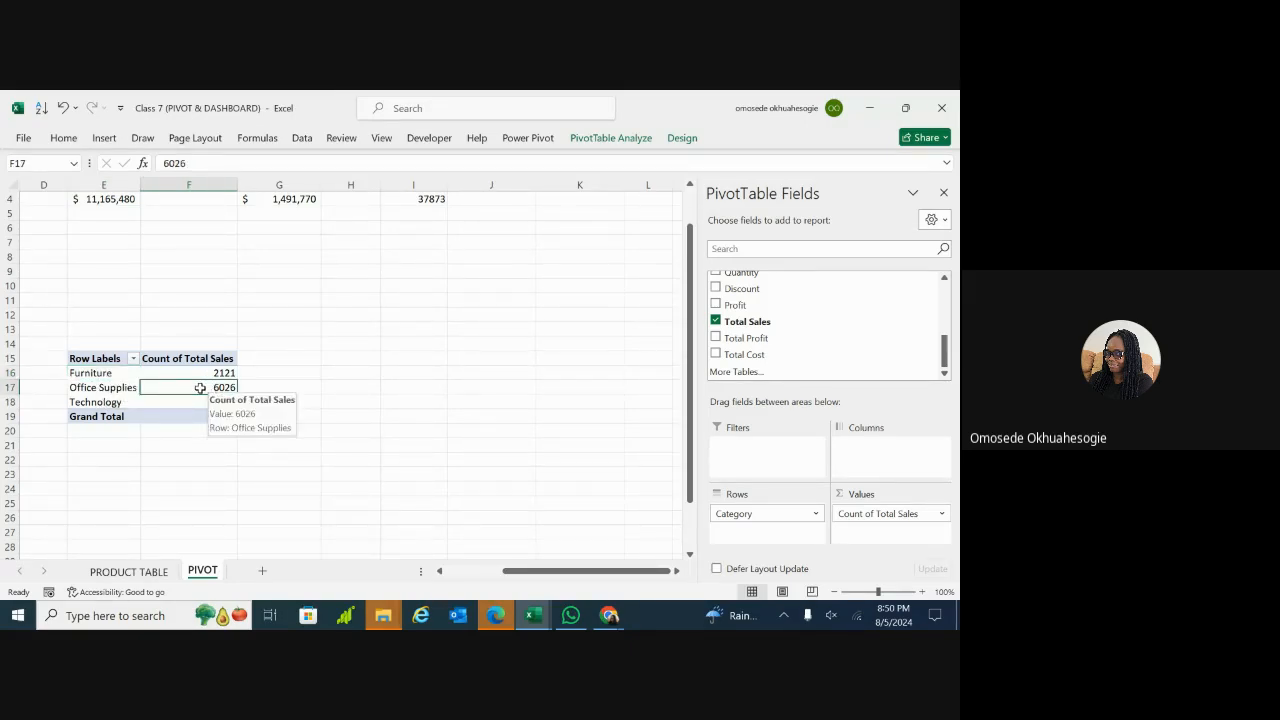
pyautogui.click(102, 390)
pyautogui.doubleClick(203, 360)
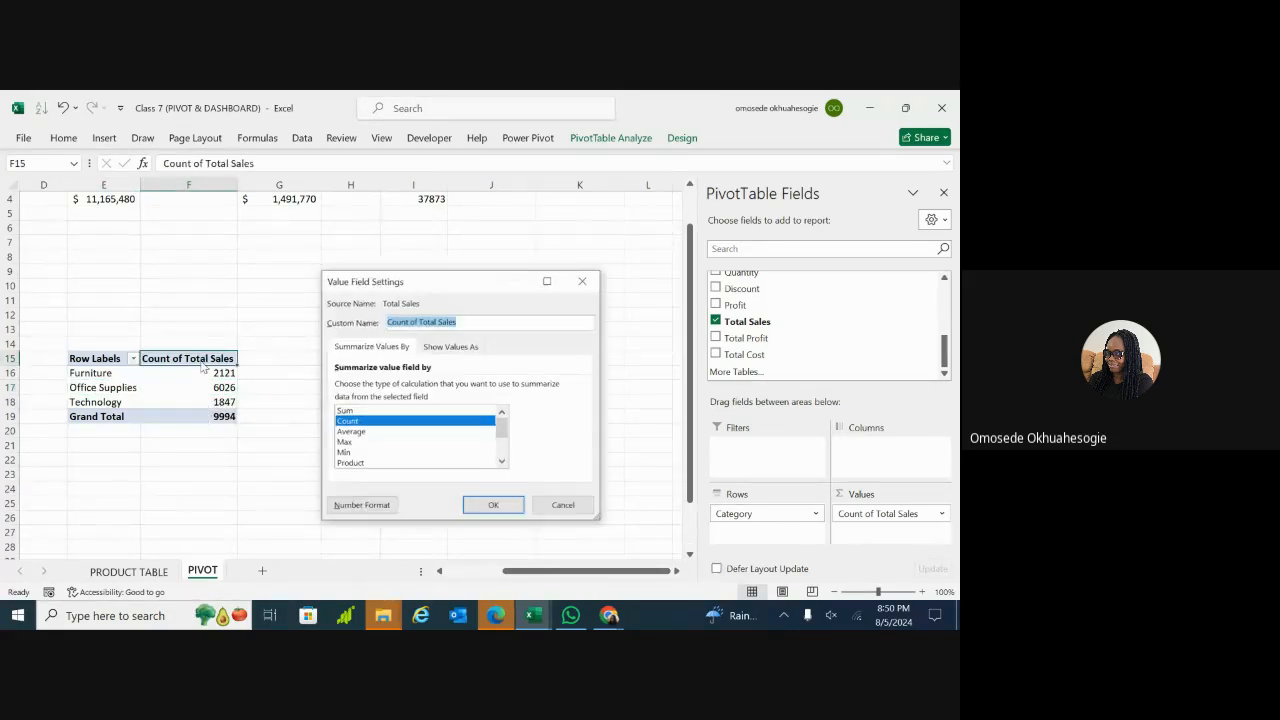
pyautogui.click(360, 432)
pyautogui.click(493, 505)
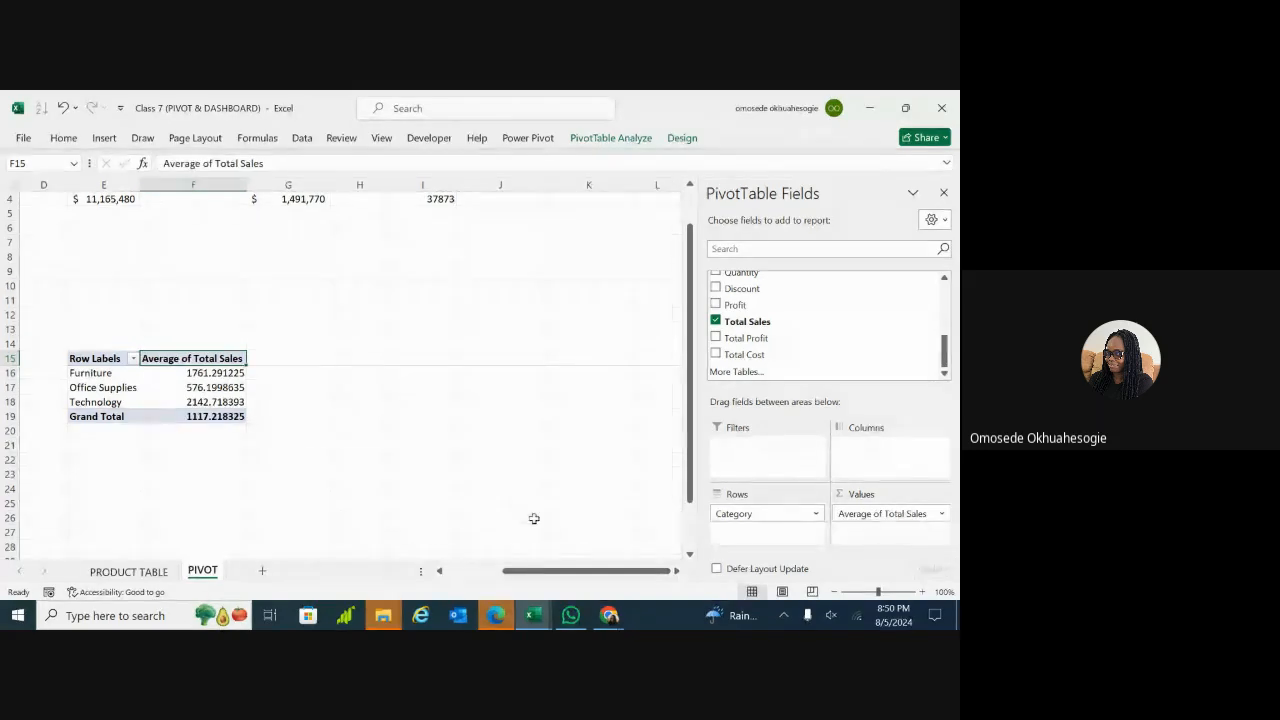
# Step: Set the Total Sales value field in the Category pivot table back to Sum
pyautogui.doubleClick(200, 358)
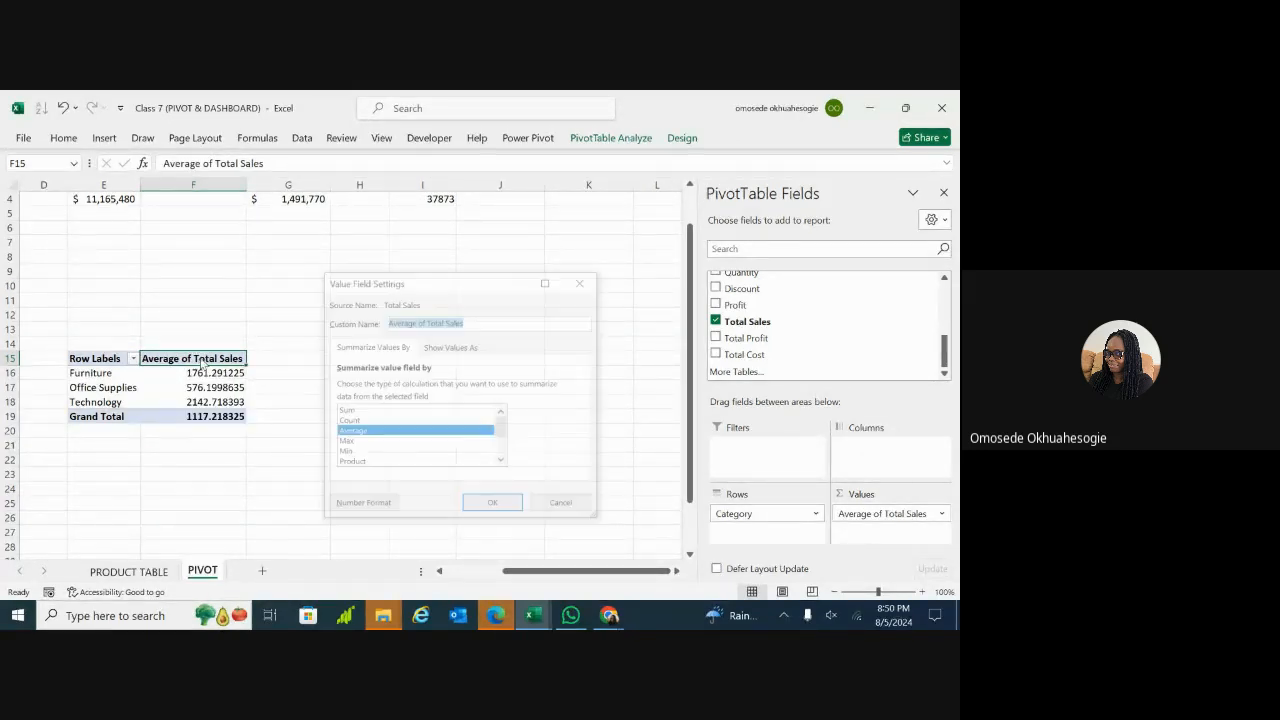
pyautogui.click(386, 411)
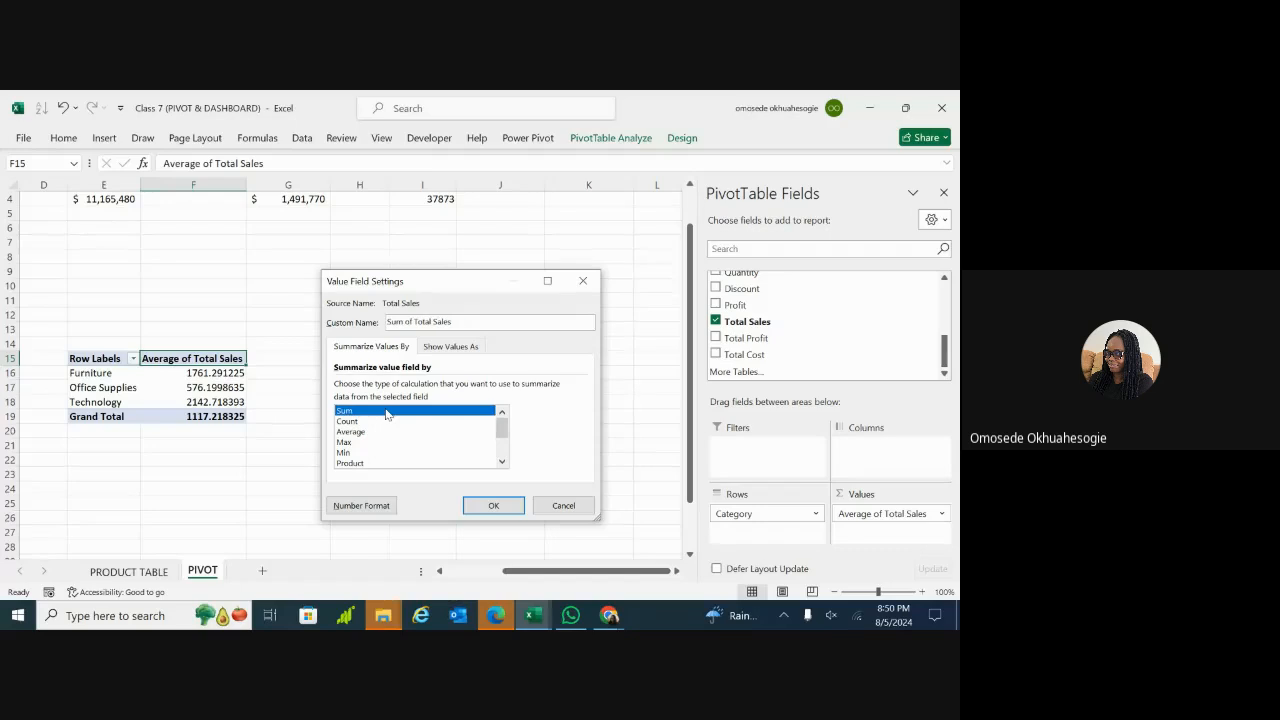
pyautogui.click(493, 505)
pyautogui.click(252, 414)
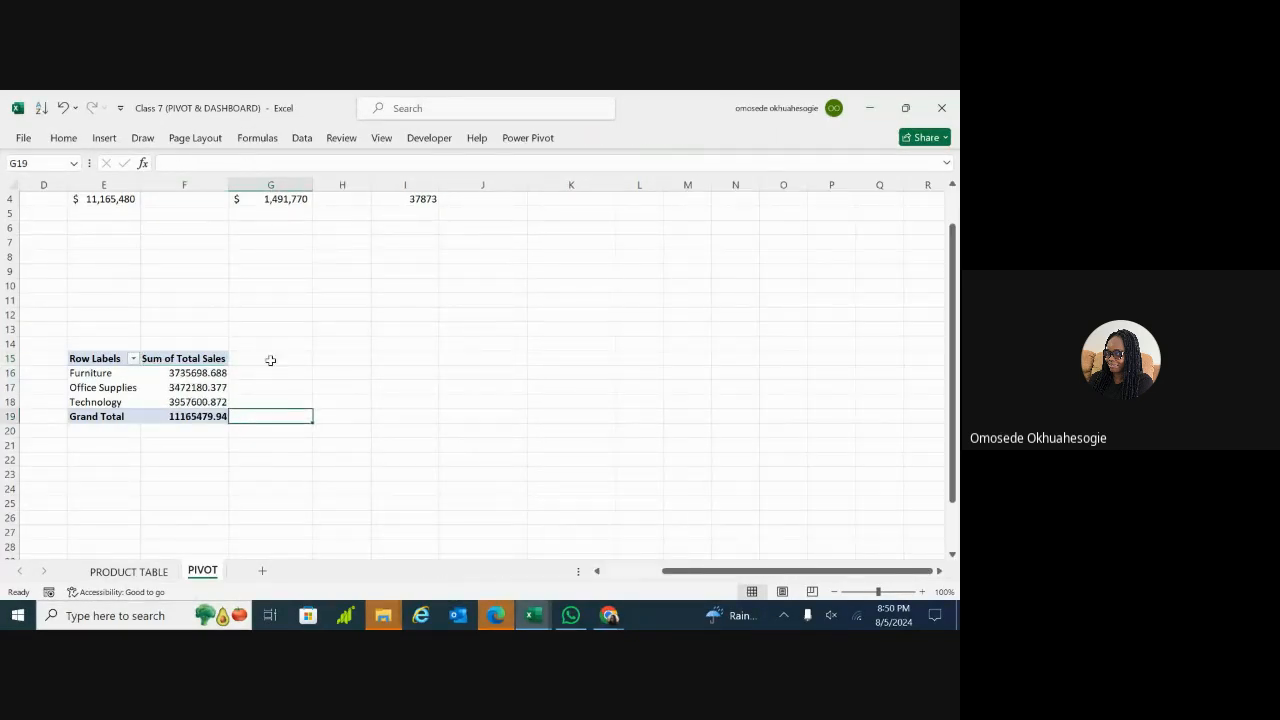
# Step: Enter a new name beginning with Sales and ending in _category for the pivot table at E15
pyautogui.click(186, 359)
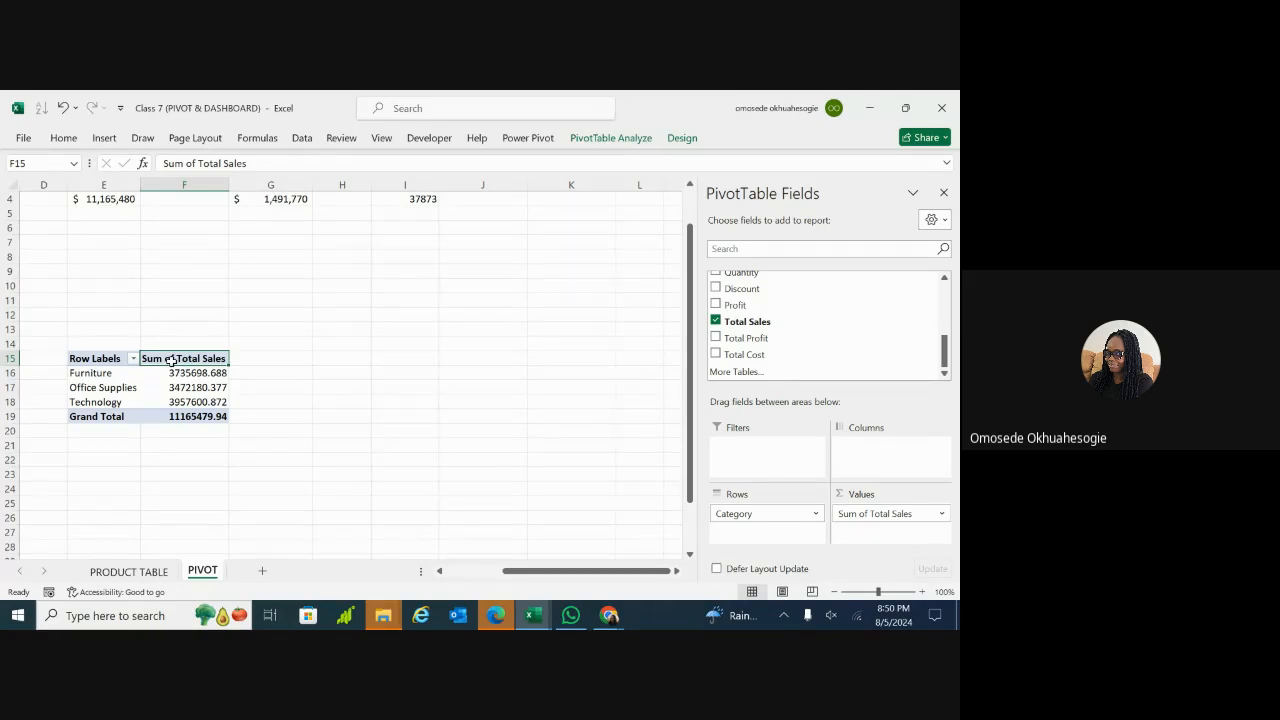
pyautogui.click(610, 140)
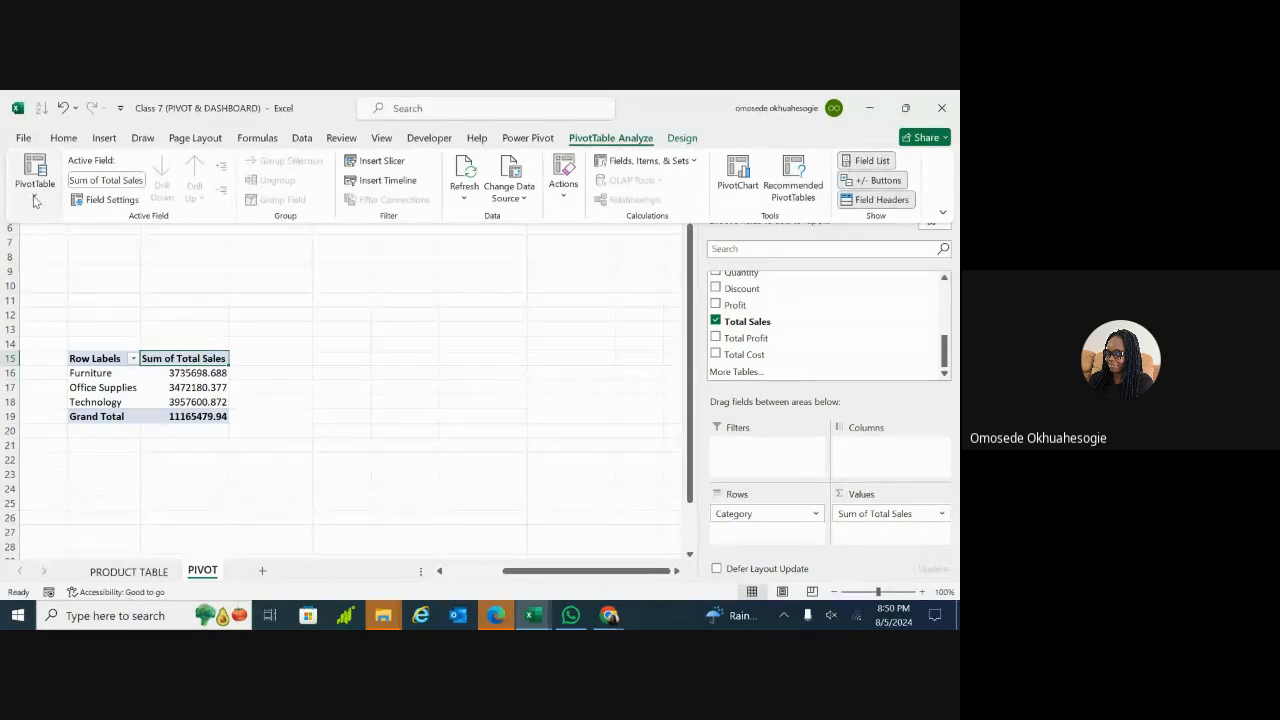
pyautogui.click(35, 190)
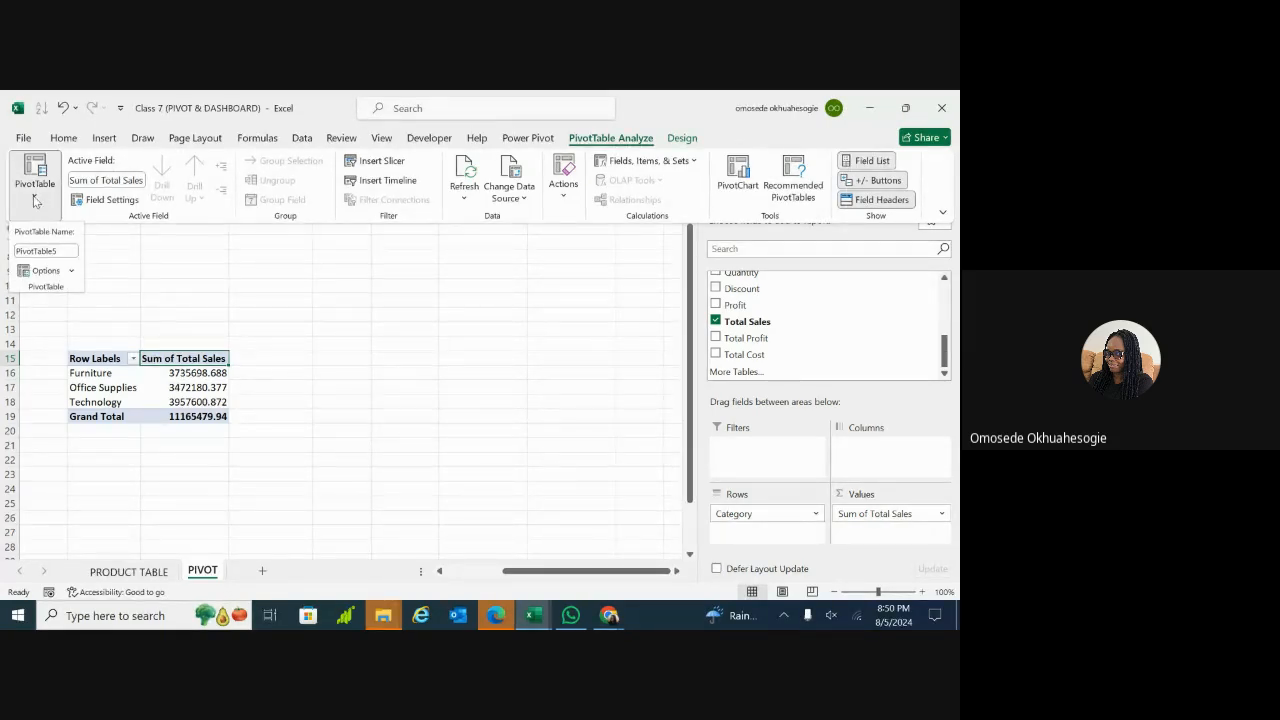
pyautogui.click(39, 250)
pyautogui.press('BackSpace')
pyautogui.write('SalesPivot')
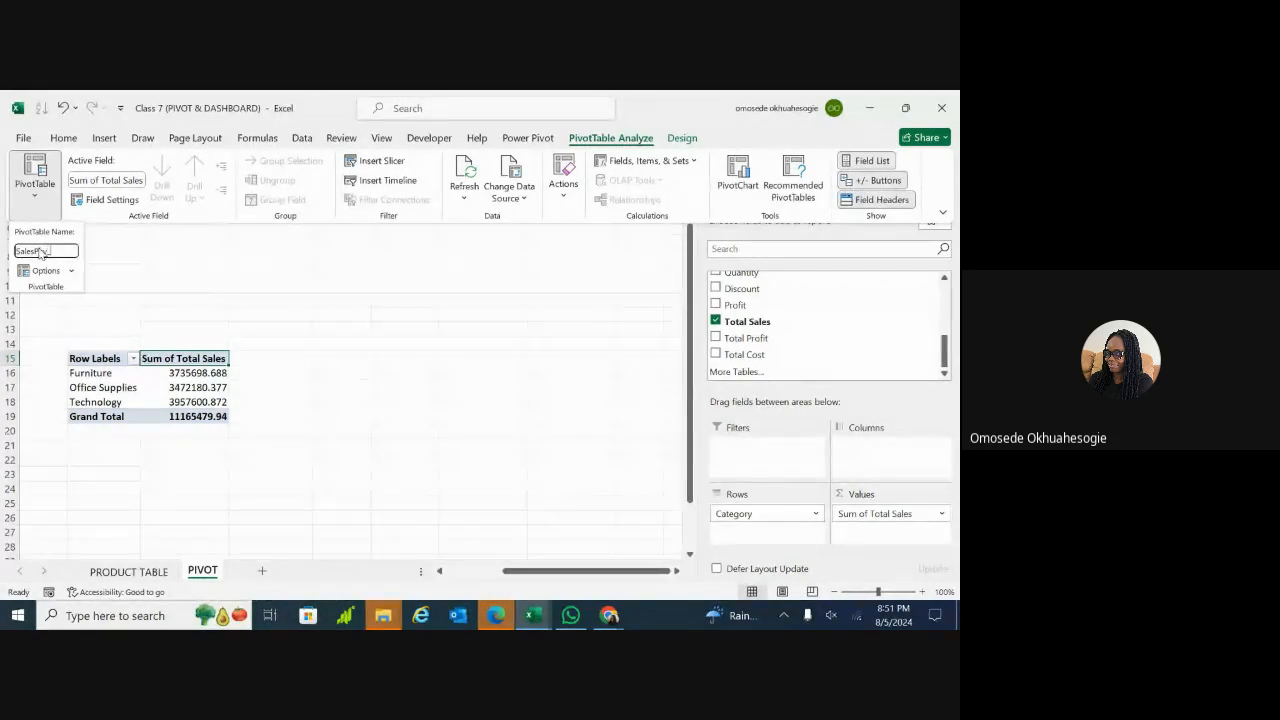
pyautogui.write('_categ')
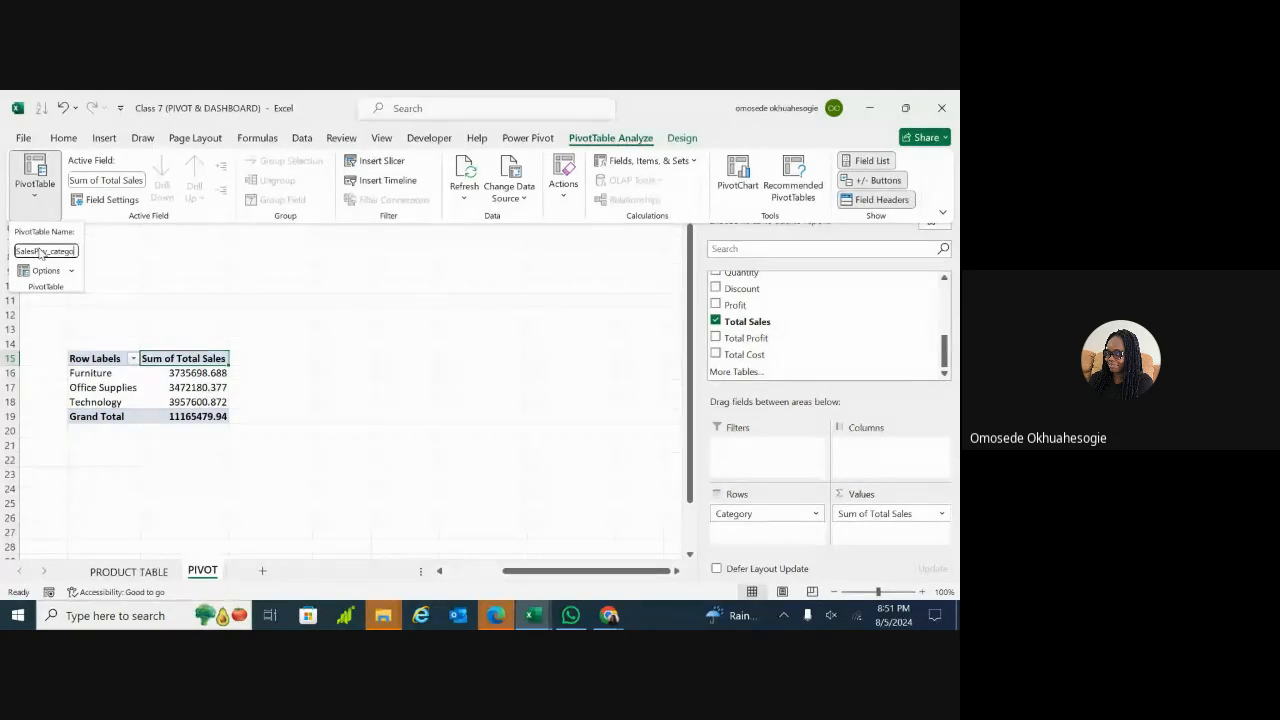
pyautogui.write('ory')
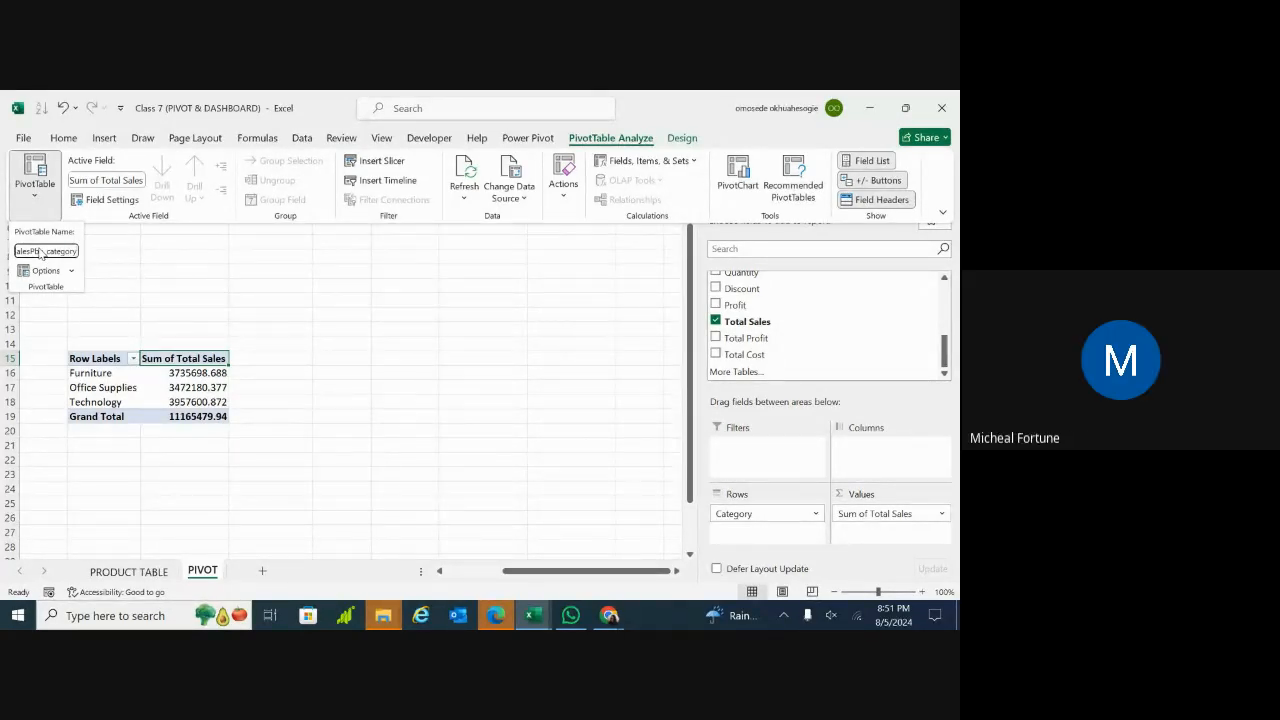
# Step: Revise the pivot table's name with By in the wording and apply it
pyautogui.press('BackSpace')
pyautogui.press('BackSpace')
pyautogui.press('BackSpace')
pyautogui.press('BackSpace')
pyautogui.press('BackSpace')
pyautogui.write('By')
pyautogui.press('Return')
pyautogui.write('_')
pyautogui.click(126, 280)
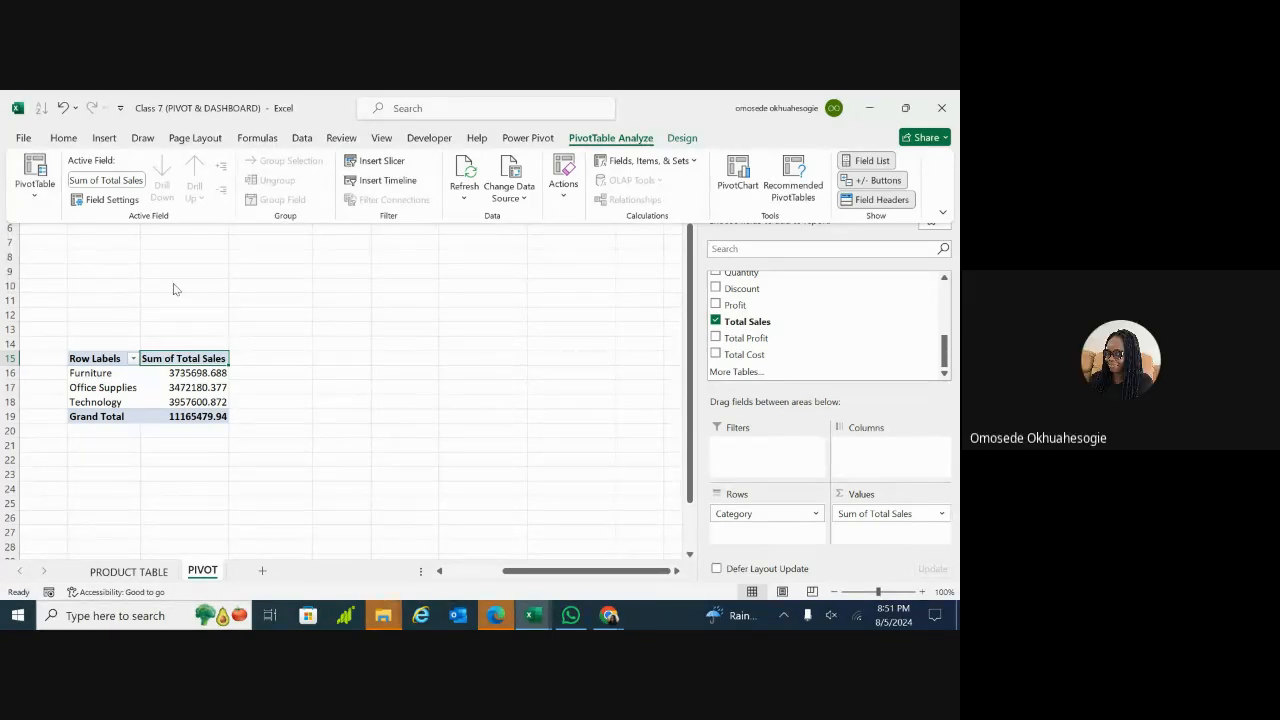
# Step: Select the Sum of Total Sales header in F15 and open the pivot table analysis commands
pyautogui.click(203, 366)
pyautogui.click(150, 372)
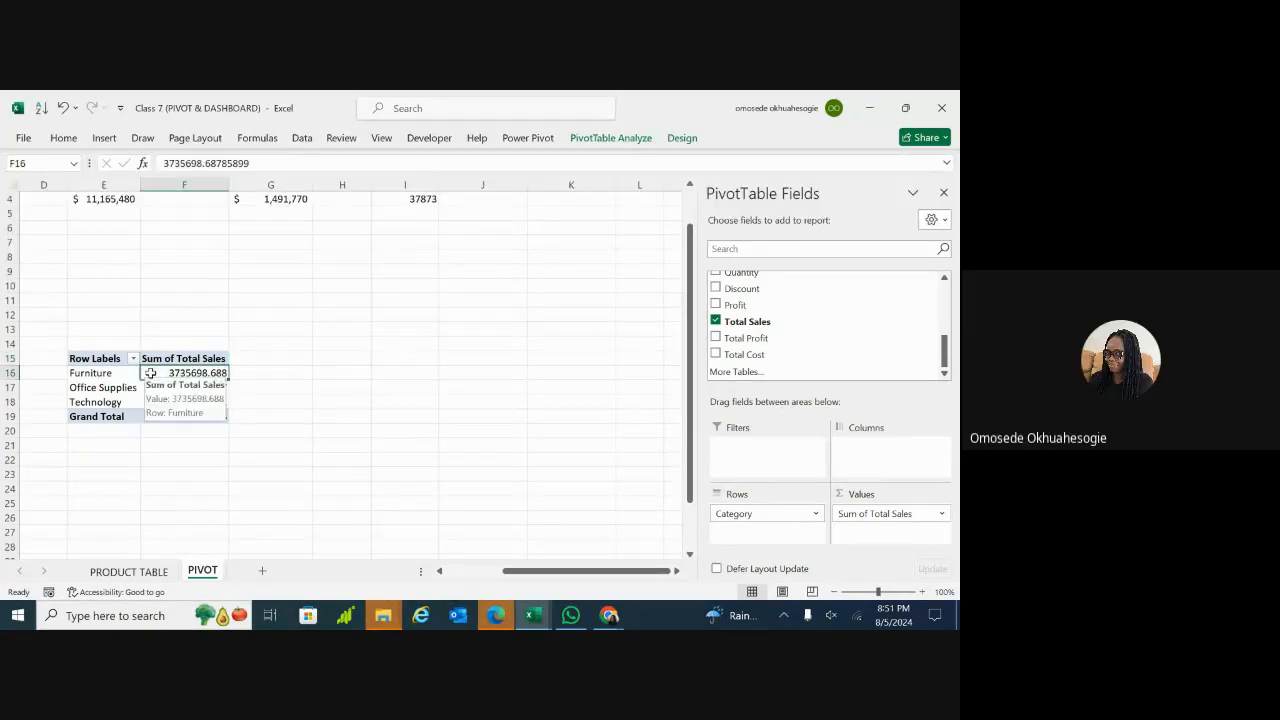
pyautogui.click(114, 366)
pyautogui.click(180, 360)
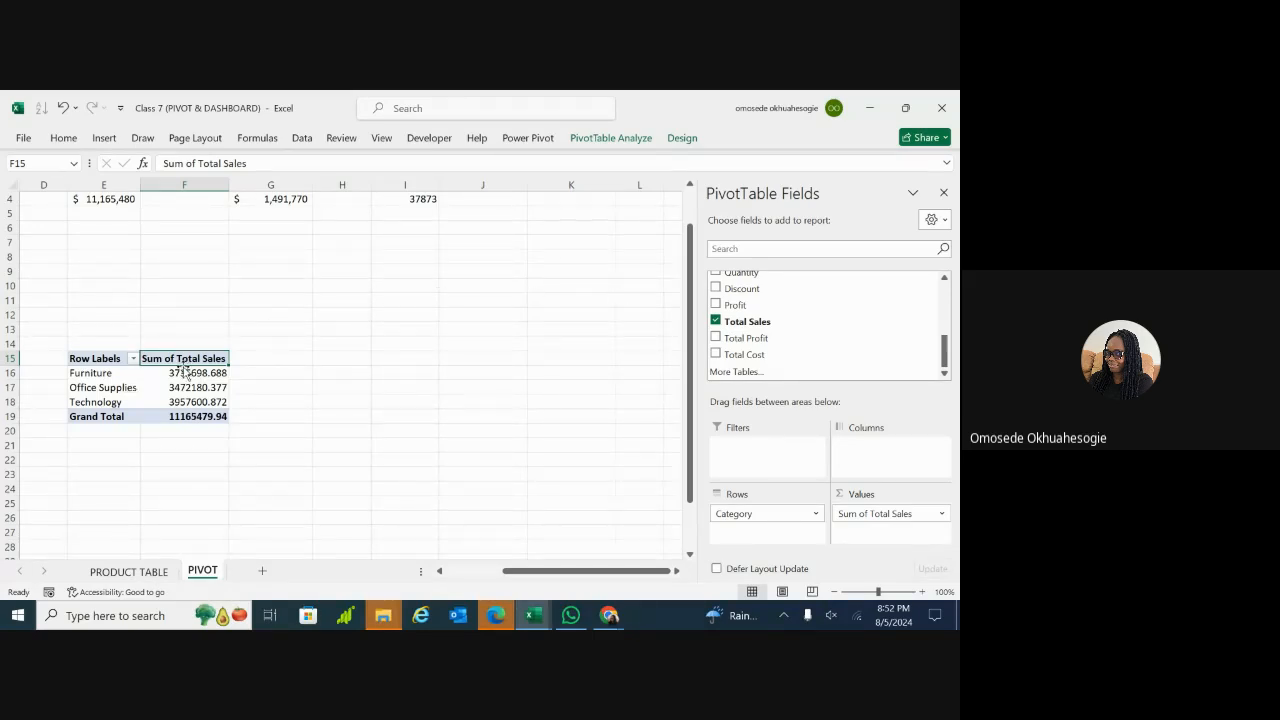
pyautogui.click(642, 141)
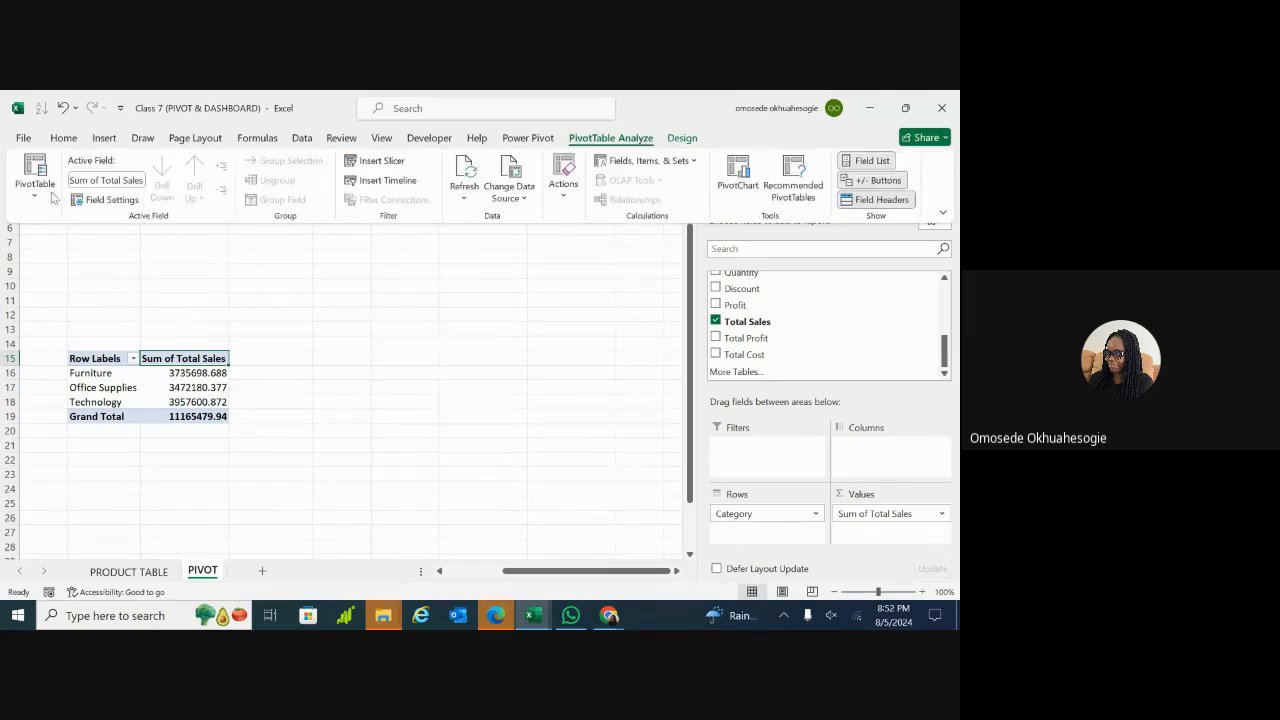
# Step: Select cell J15 on the PIVOT sheet as the location for a new PivotTable
pyautogui.click(303, 325)
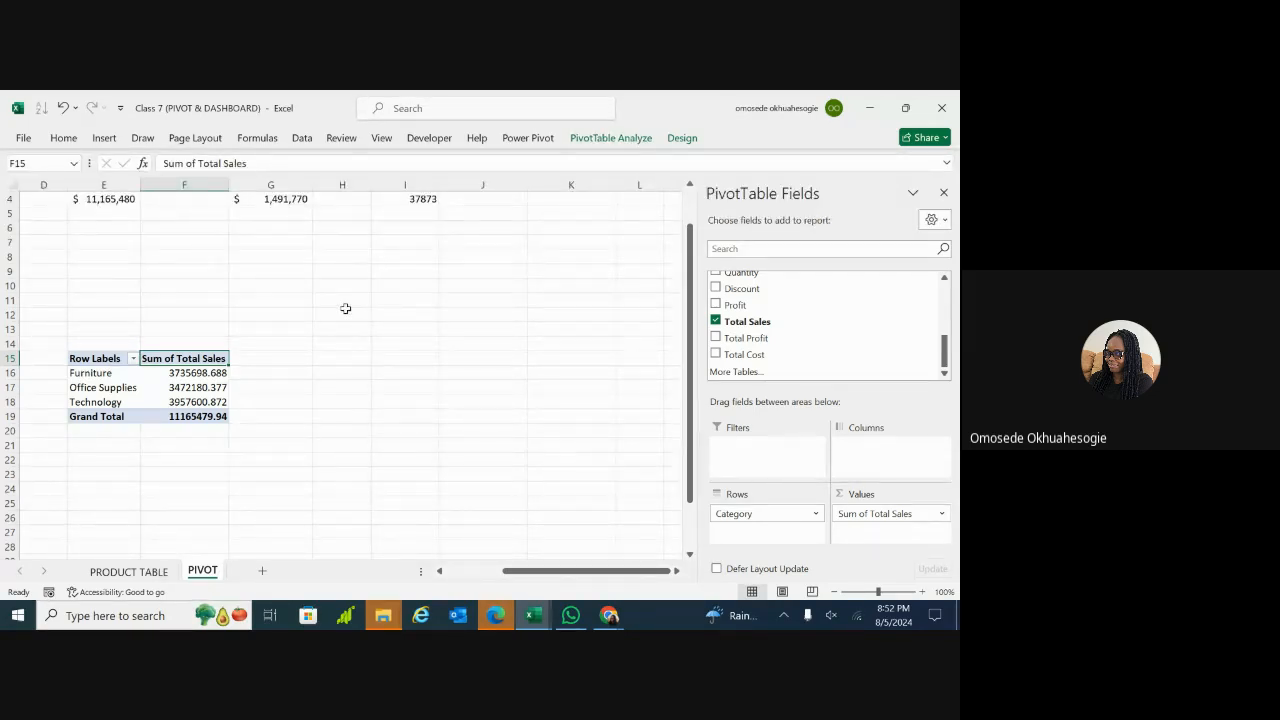
pyautogui.click(345, 308)
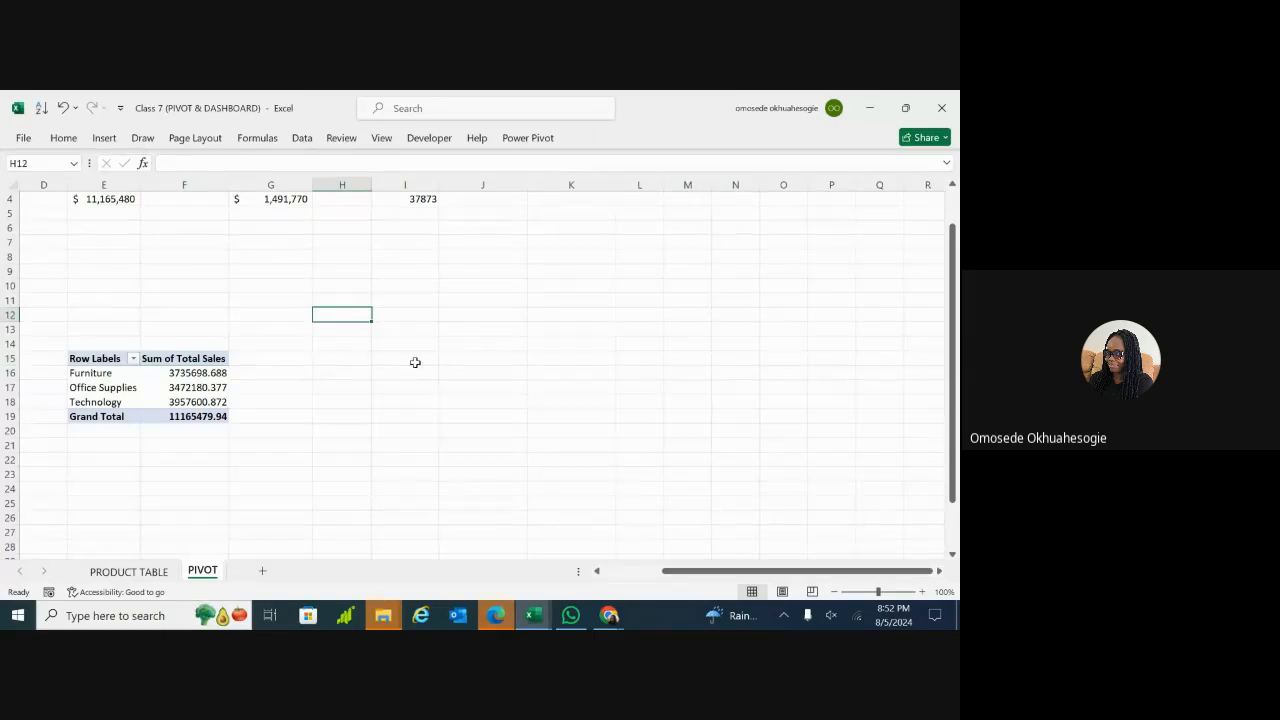
pyautogui.click(452, 361)
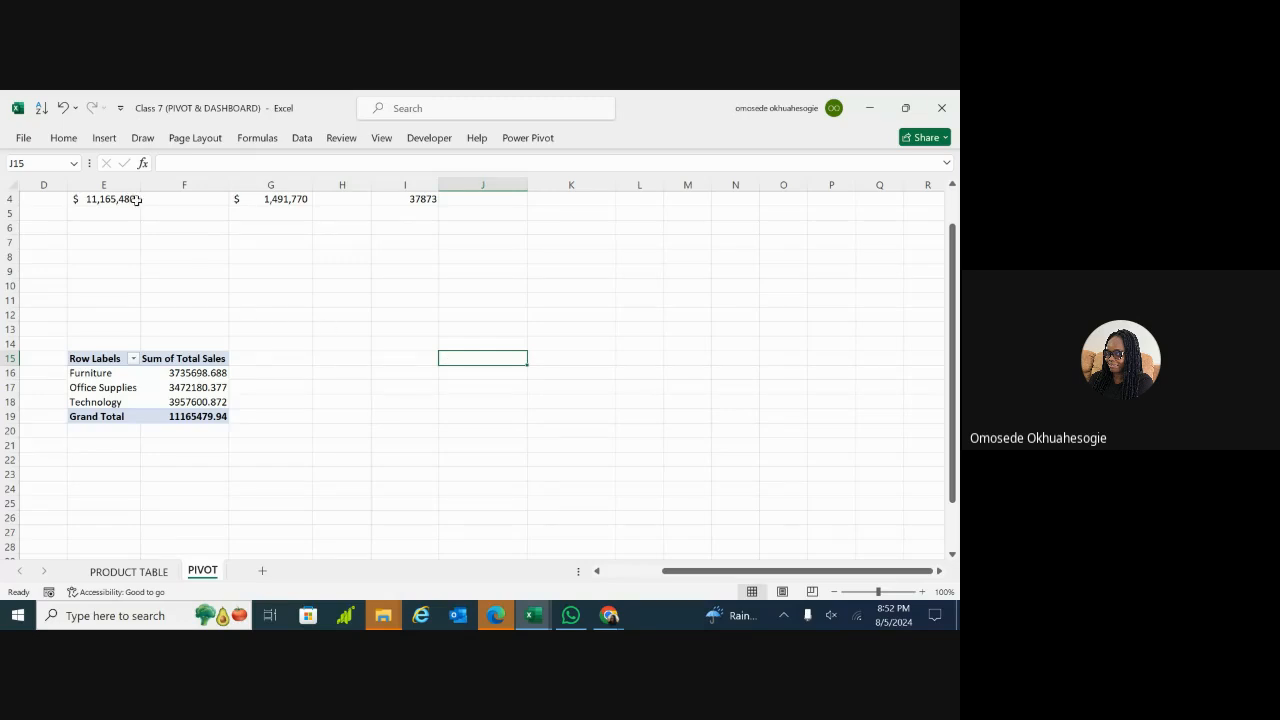
pyautogui.click(105, 138)
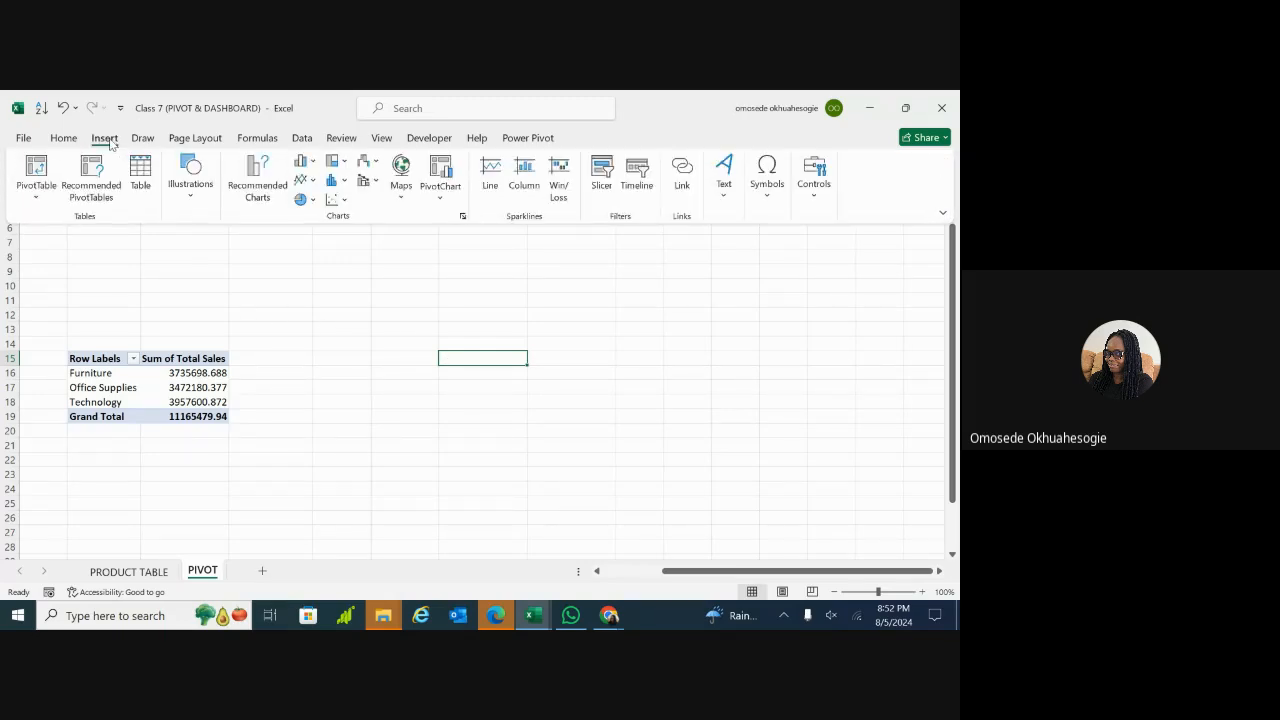
pyautogui.click(37, 200)
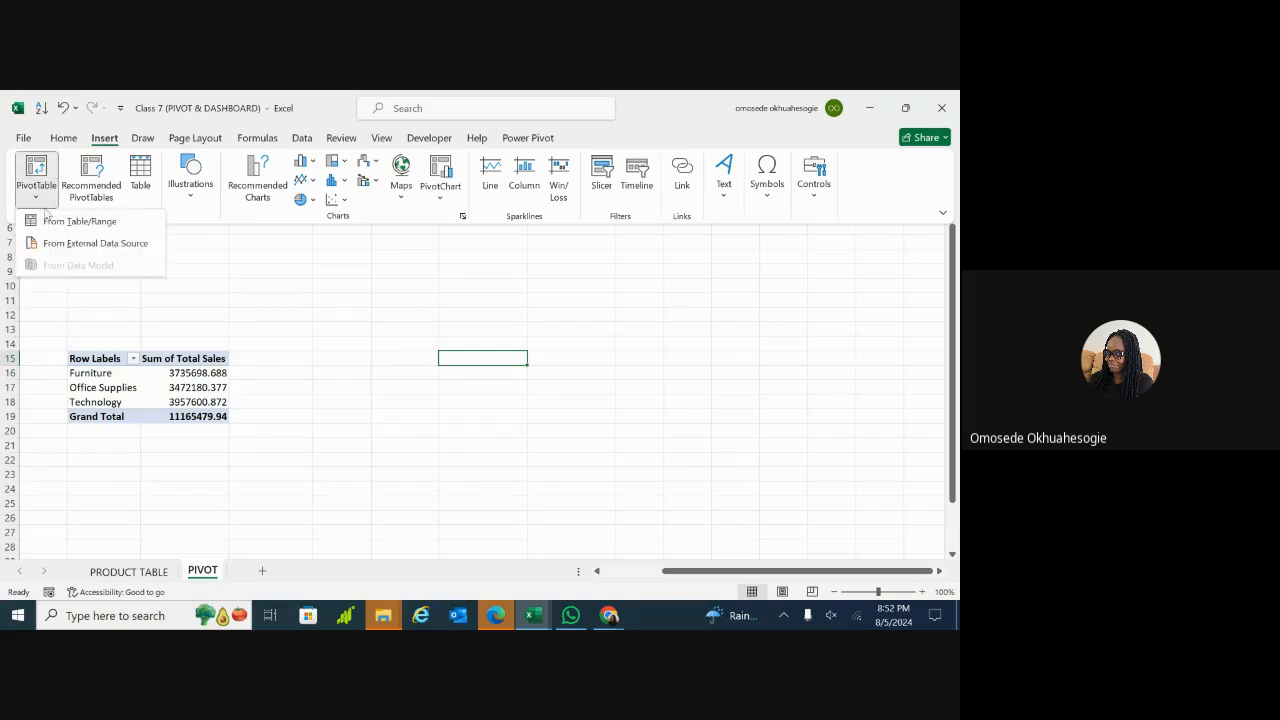
pyautogui.click(58, 224)
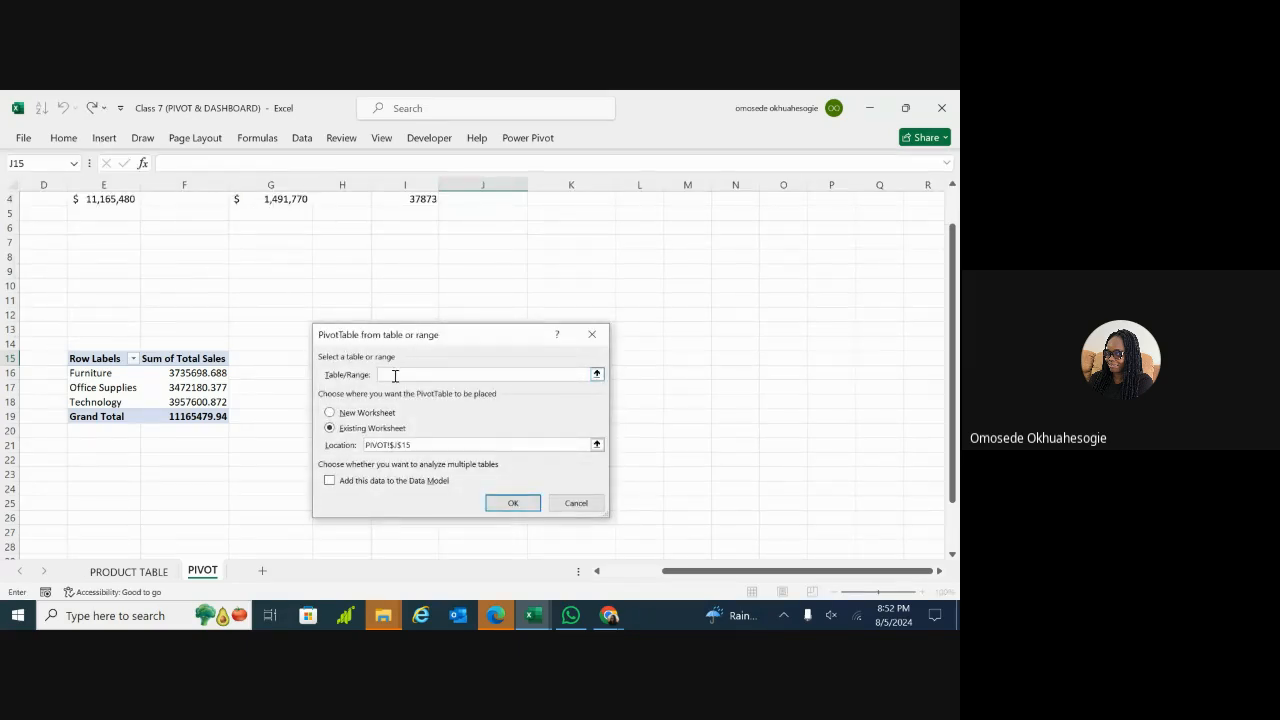
pyautogui.click(597, 373)
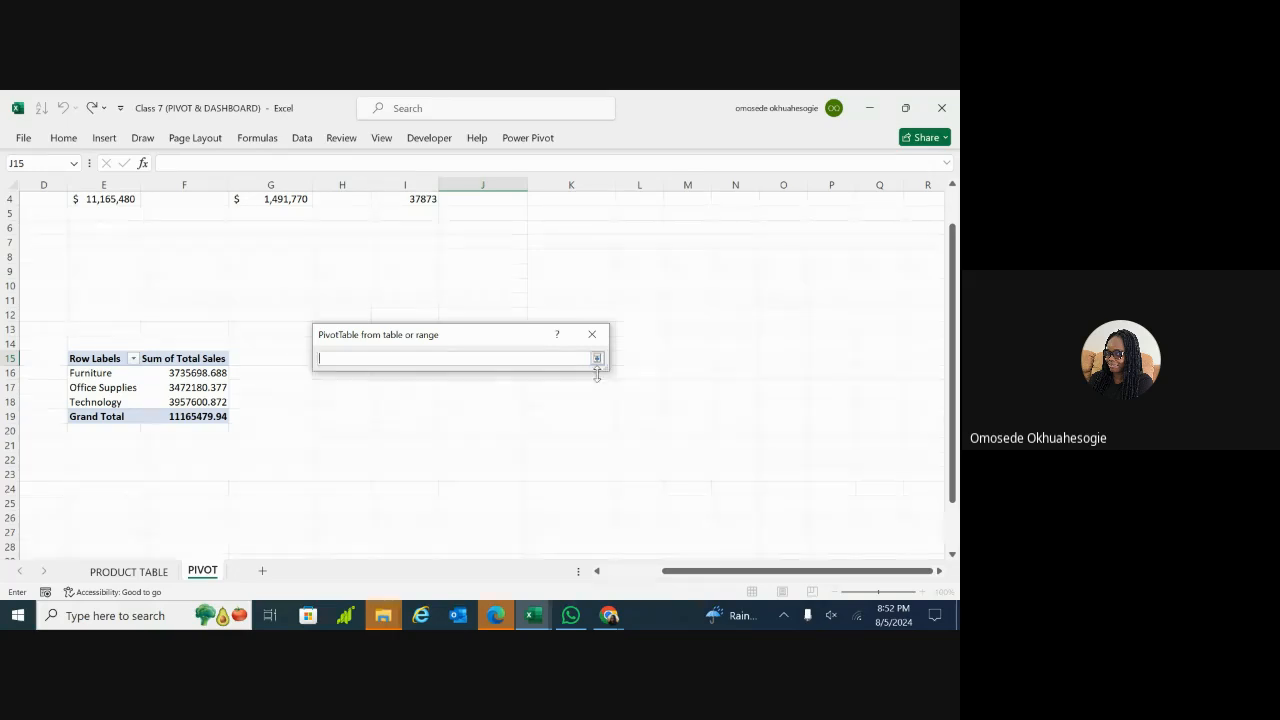
pyautogui.click(128, 572)
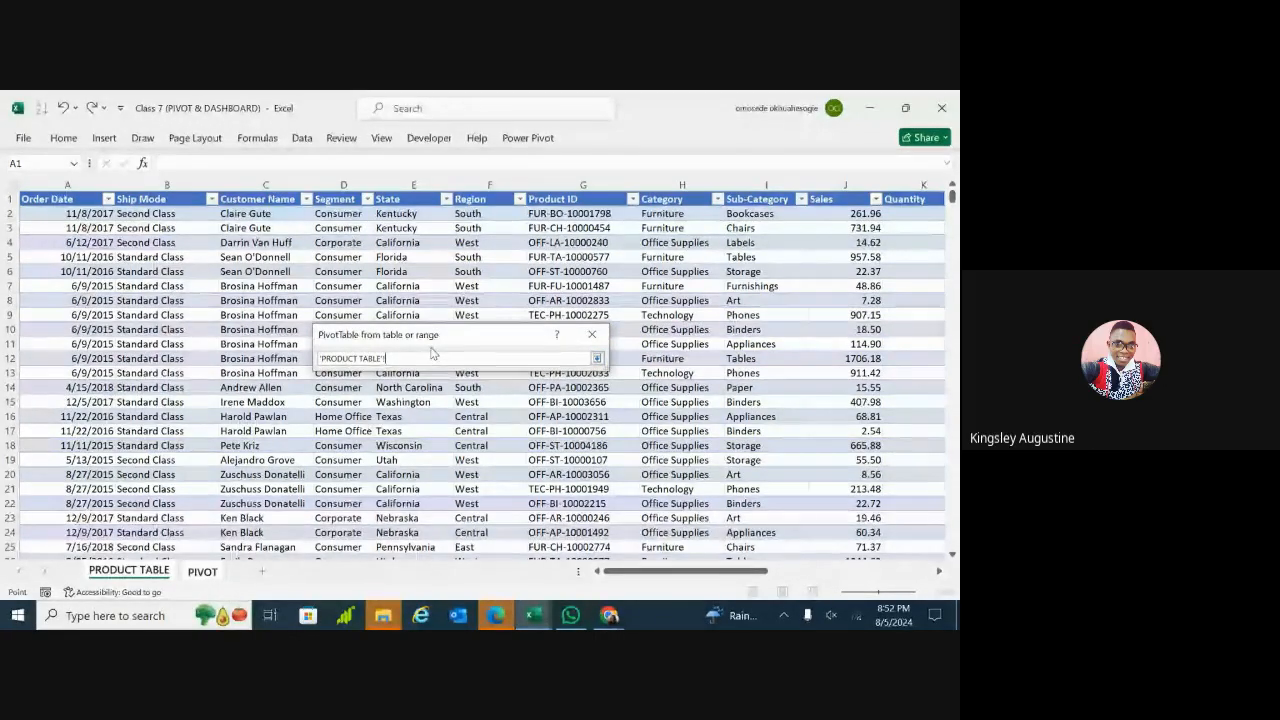
pyautogui.click(591, 334)
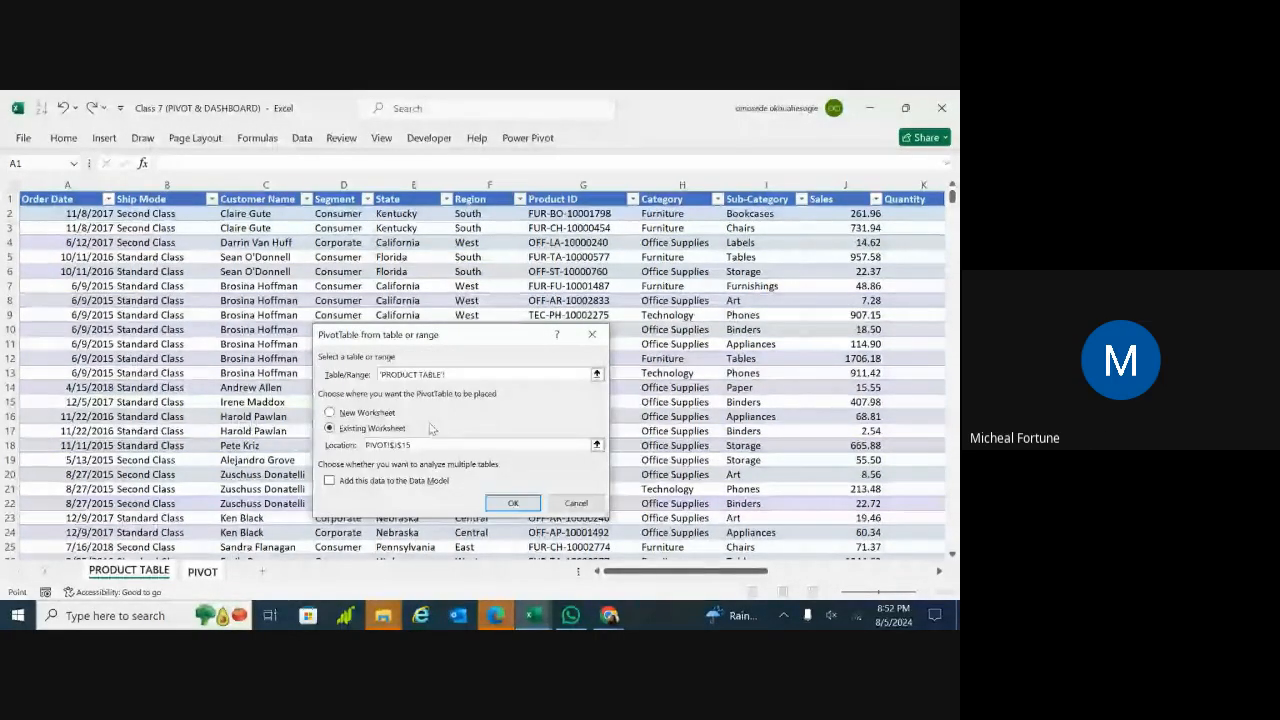
pyautogui.click(202, 571)
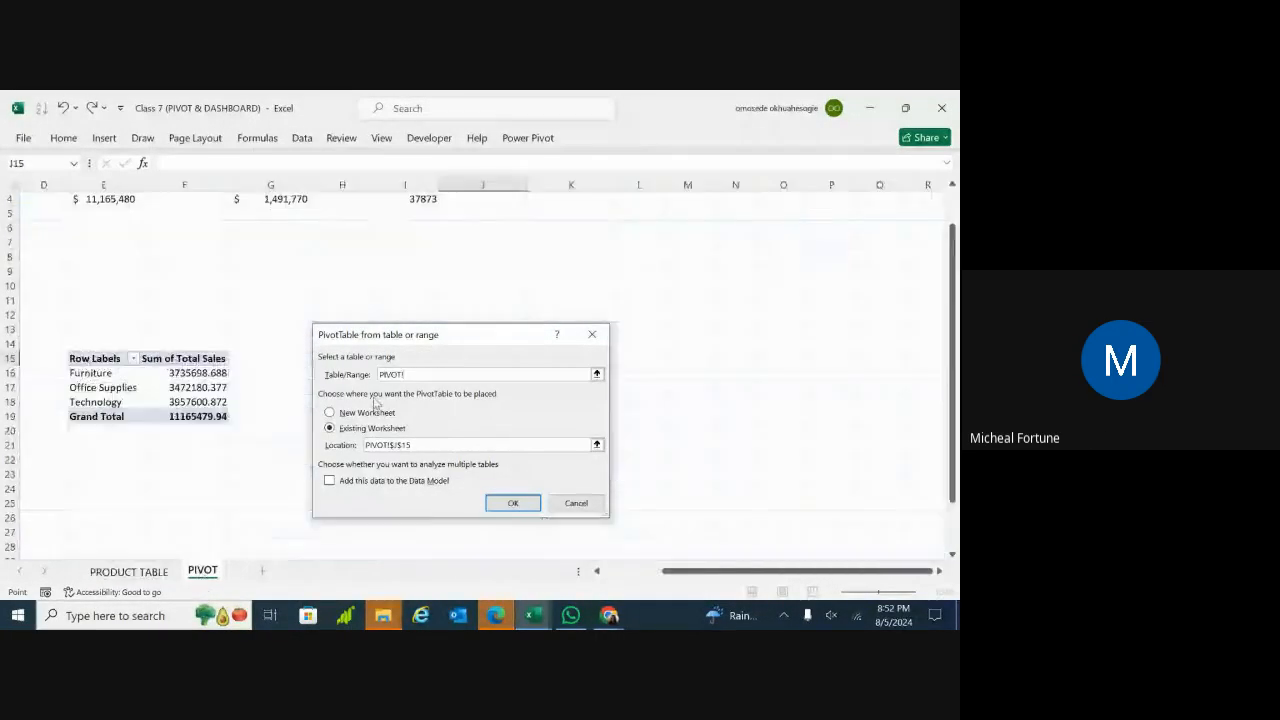
pyautogui.click(401, 375)
pyautogui.press('BackSpace')
pyautogui.press('BackSpace')
pyautogui.press('BackSpace')
pyautogui.press('BackSpace')
pyautogui.press('BackSpace')
pyautogui.press('BackSpace')
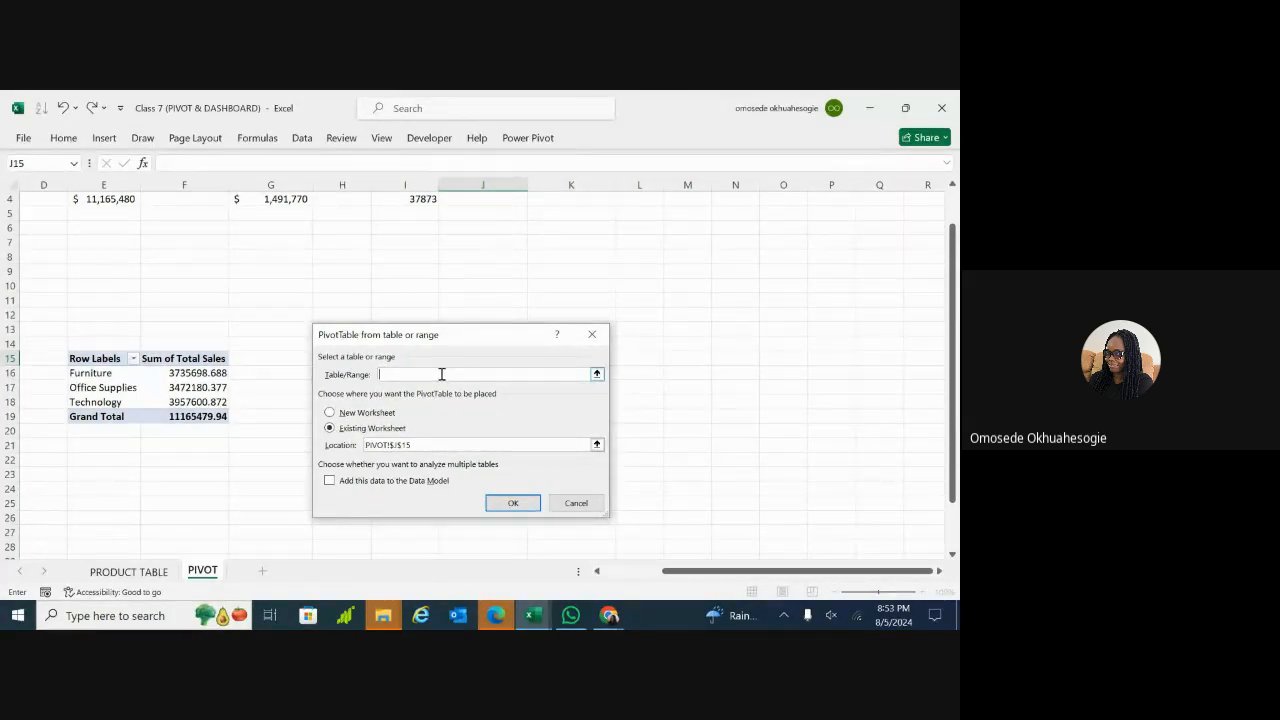
# Step: Try to set the new PivotTable's source to the whole product_table on the PRODUCT TABLE sheet, and dismiss the dialog
pyautogui.click(597, 374)
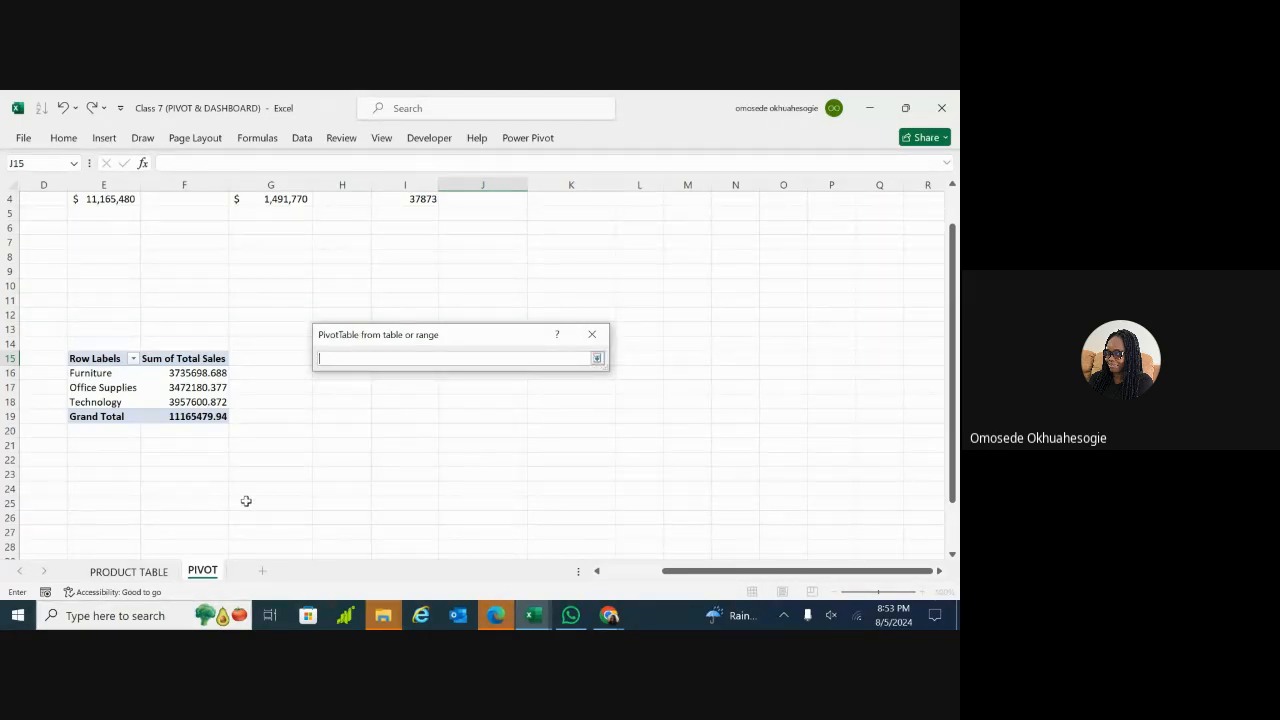
pyautogui.click(128, 572)
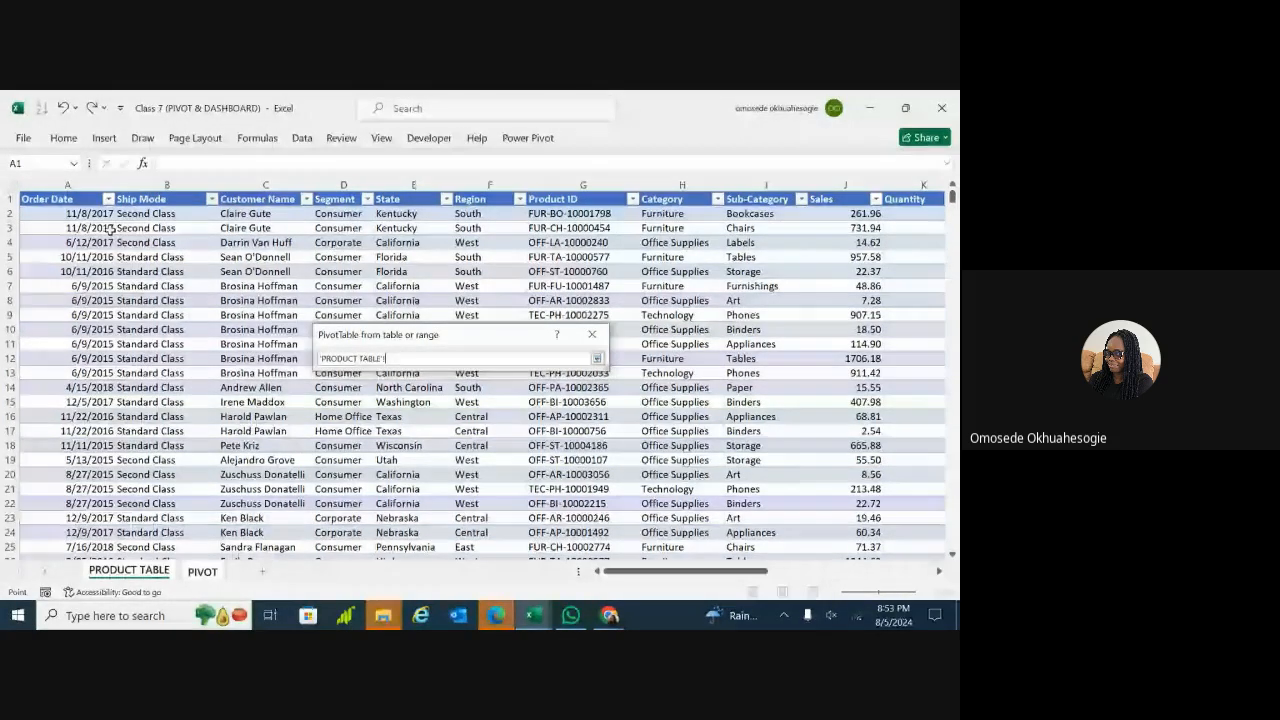
pyautogui.click(63, 199)
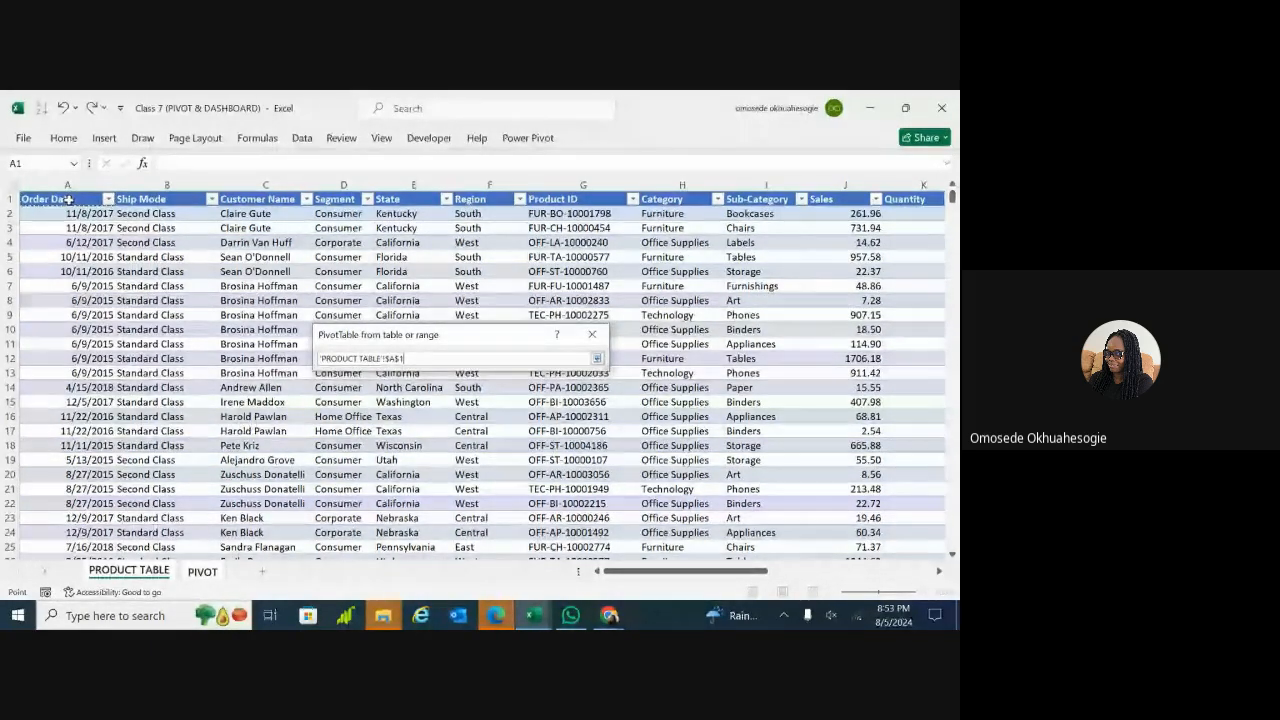
pyautogui.hotkey('ctrl', 'shift', 'Right')
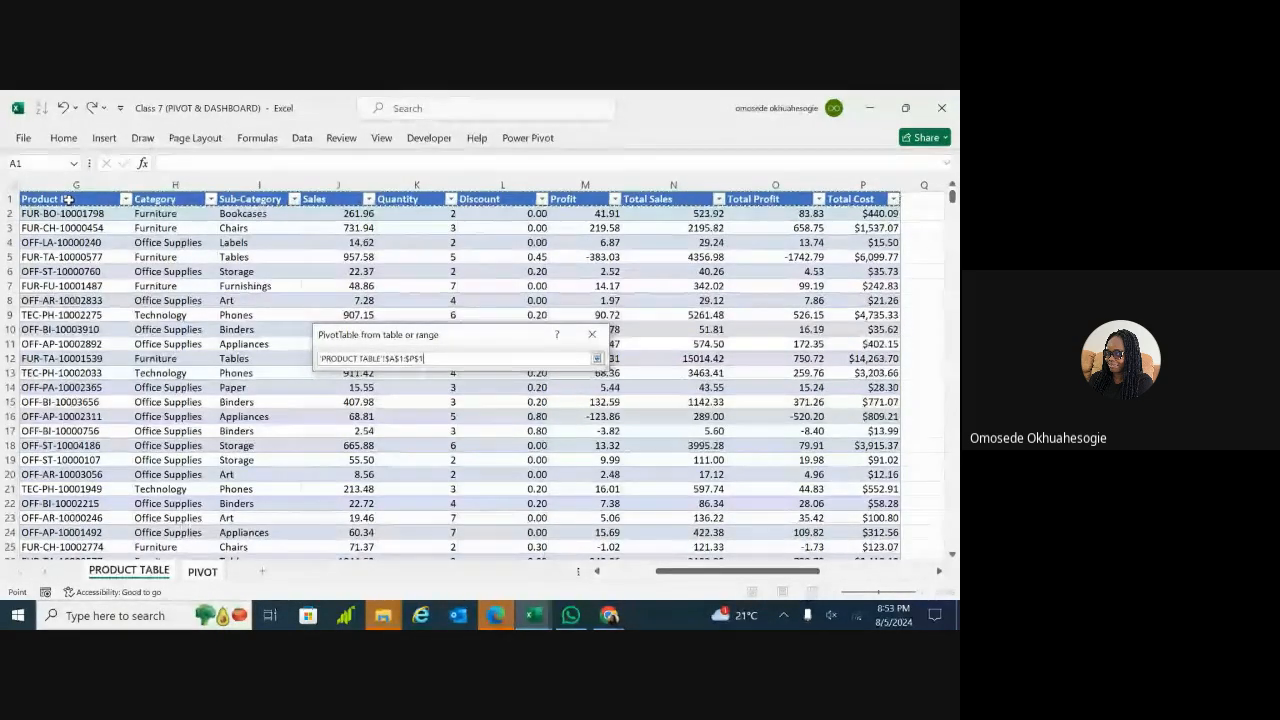
pyautogui.hotkey('ctrl', 'shift', 'Down')
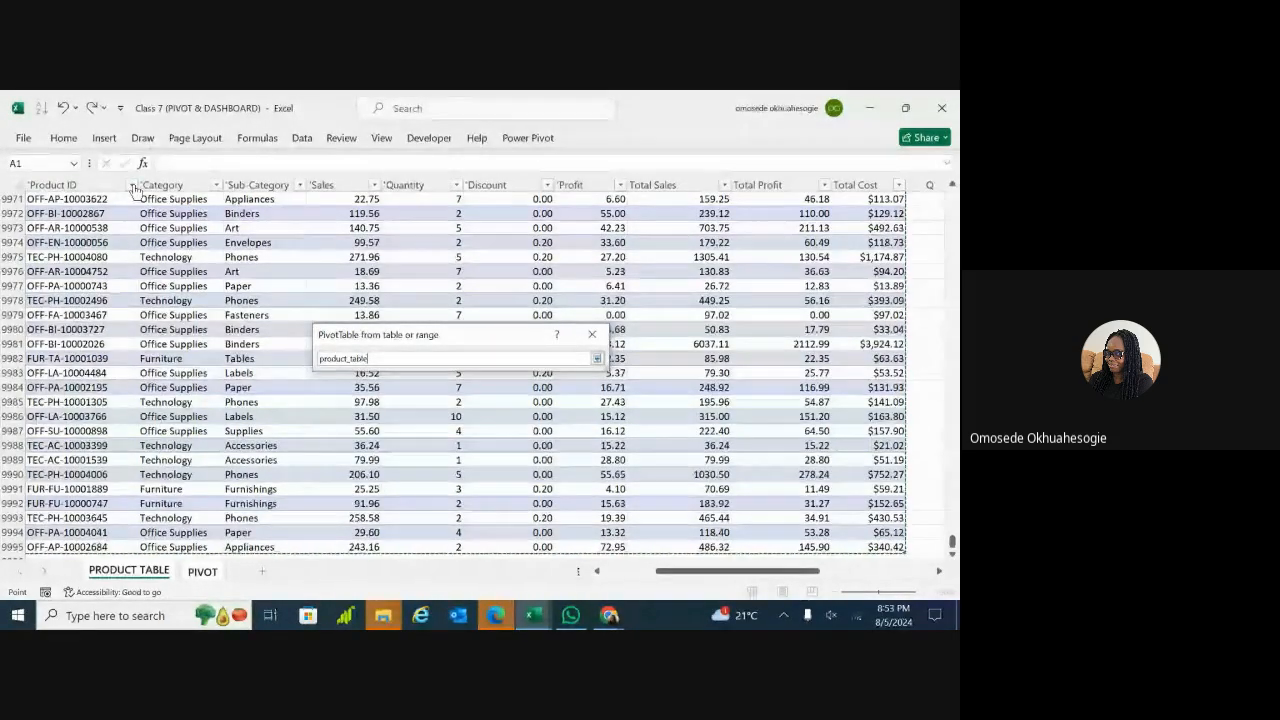
pyautogui.press('Return')
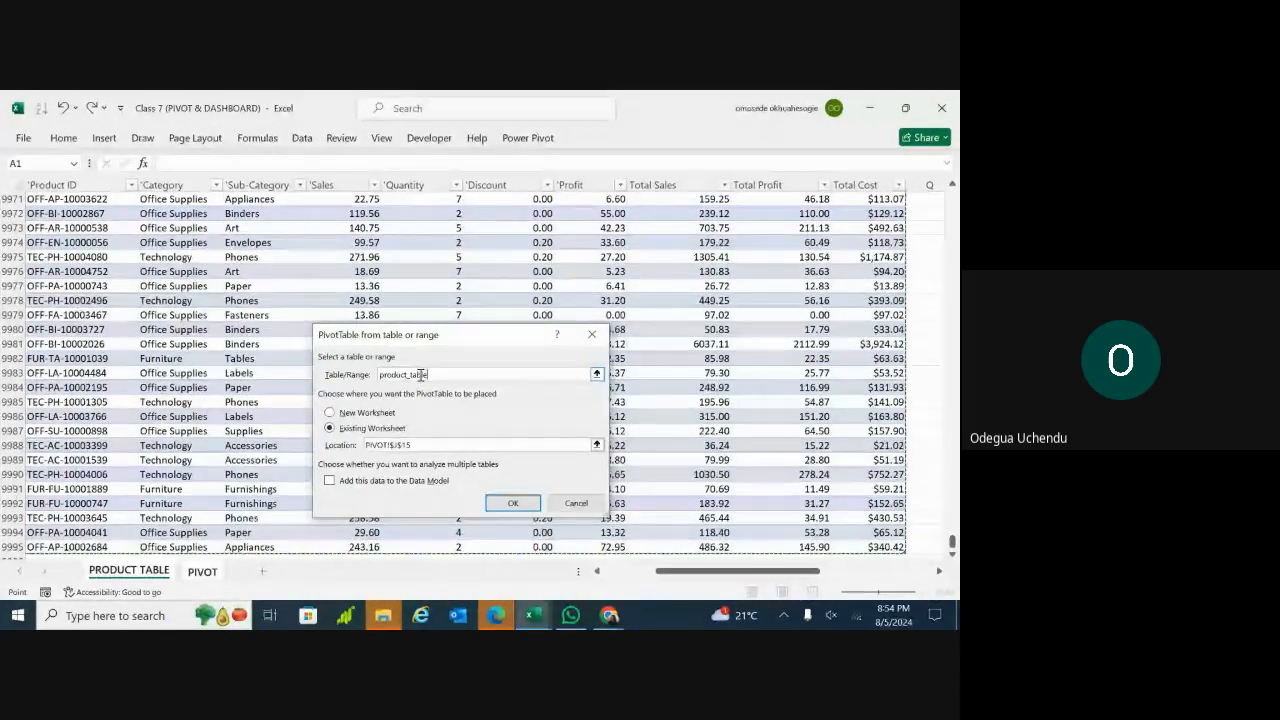
pyautogui.click(591, 334)
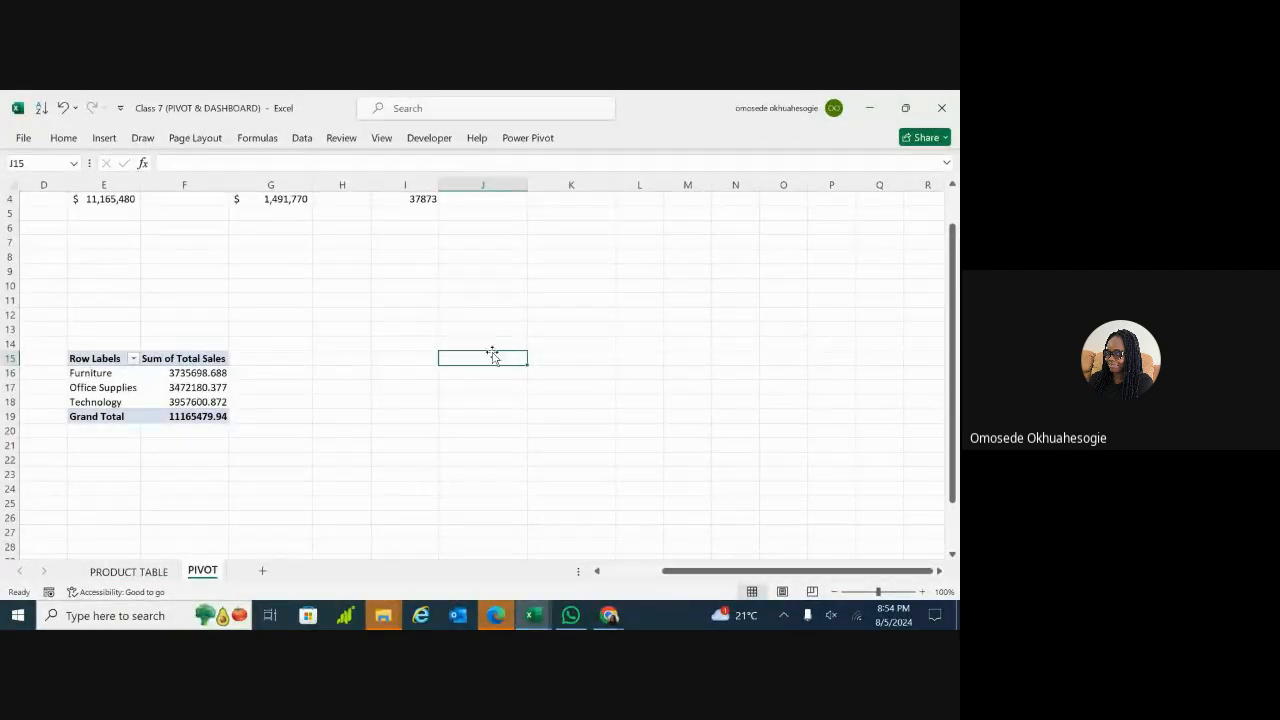
# Step: Start a PivotTable from a table or range at PIVOT cell J15, and go to the PRODUCT TABLE sheet to pick its source
pyautogui.click(104, 139)
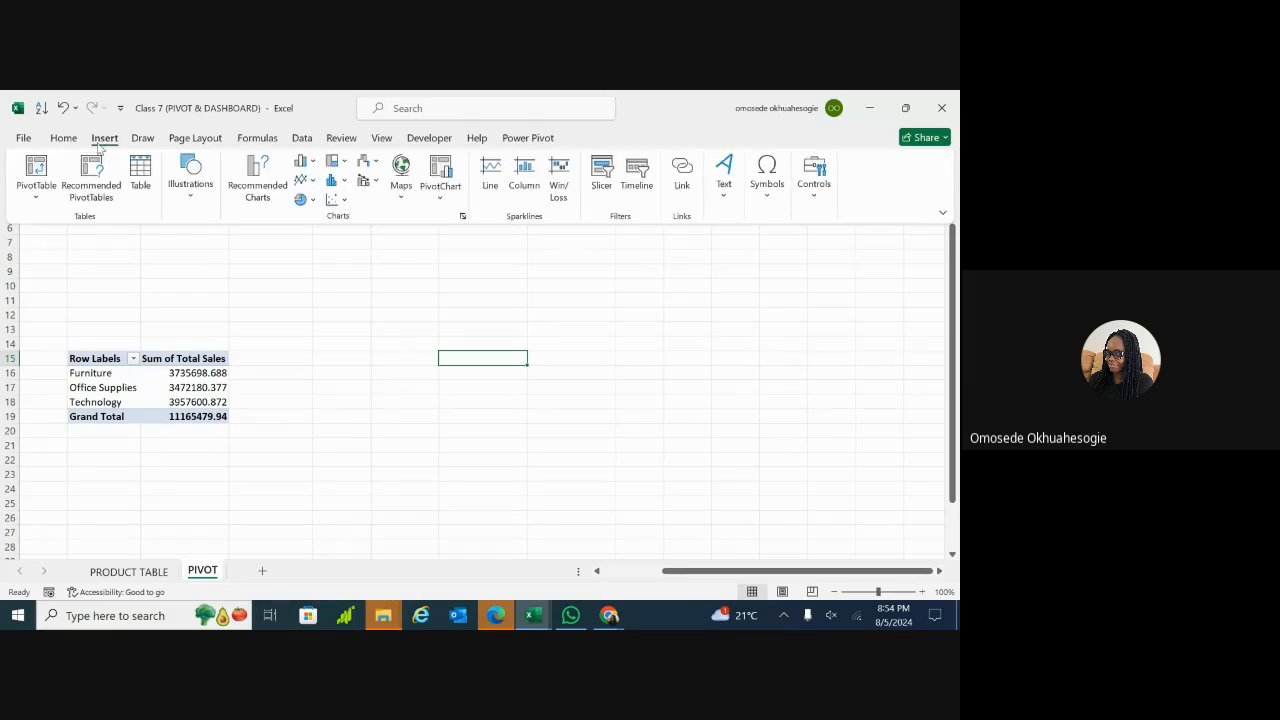
pyautogui.click(38, 200)
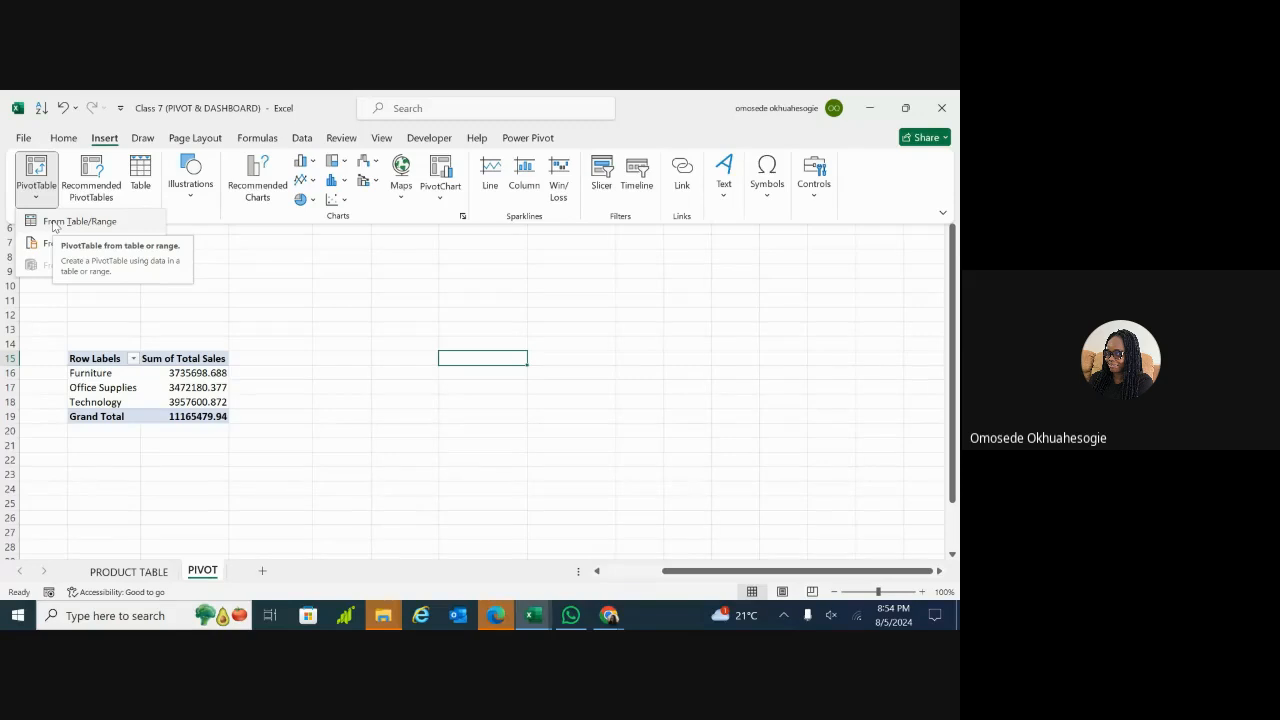
pyautogui.click(55, 222)
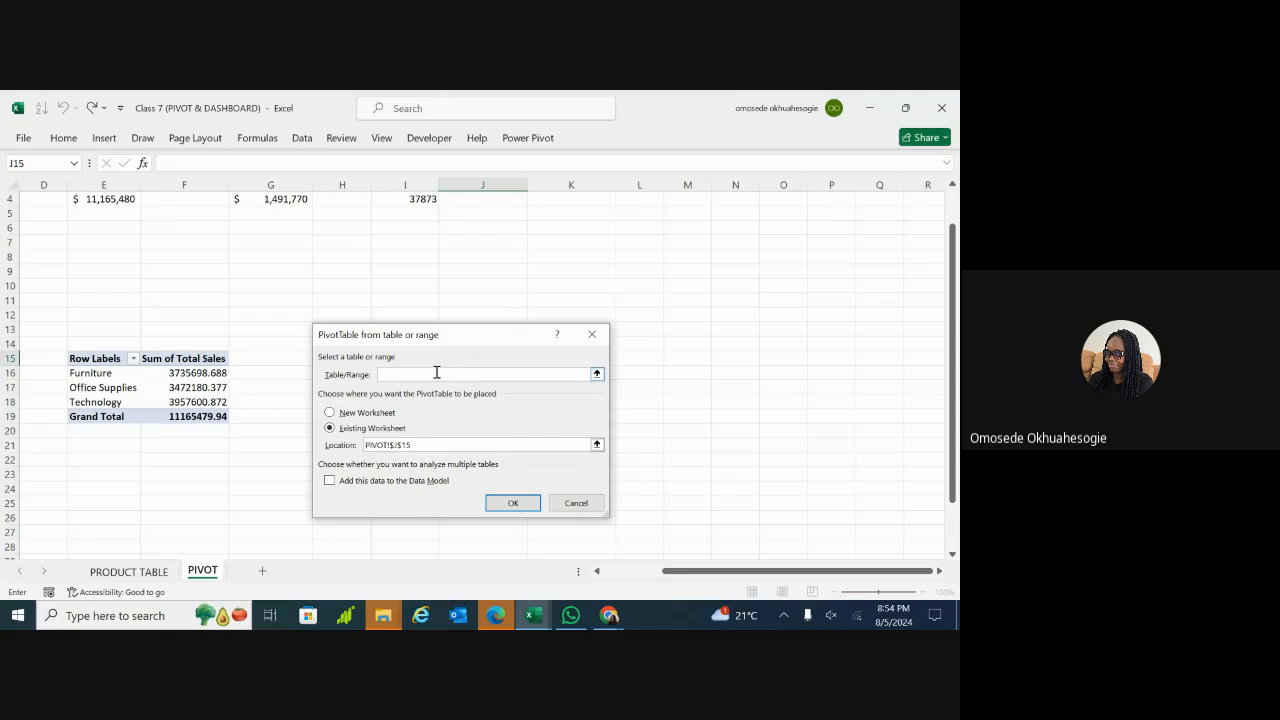
pyautogui.click(597, 375)
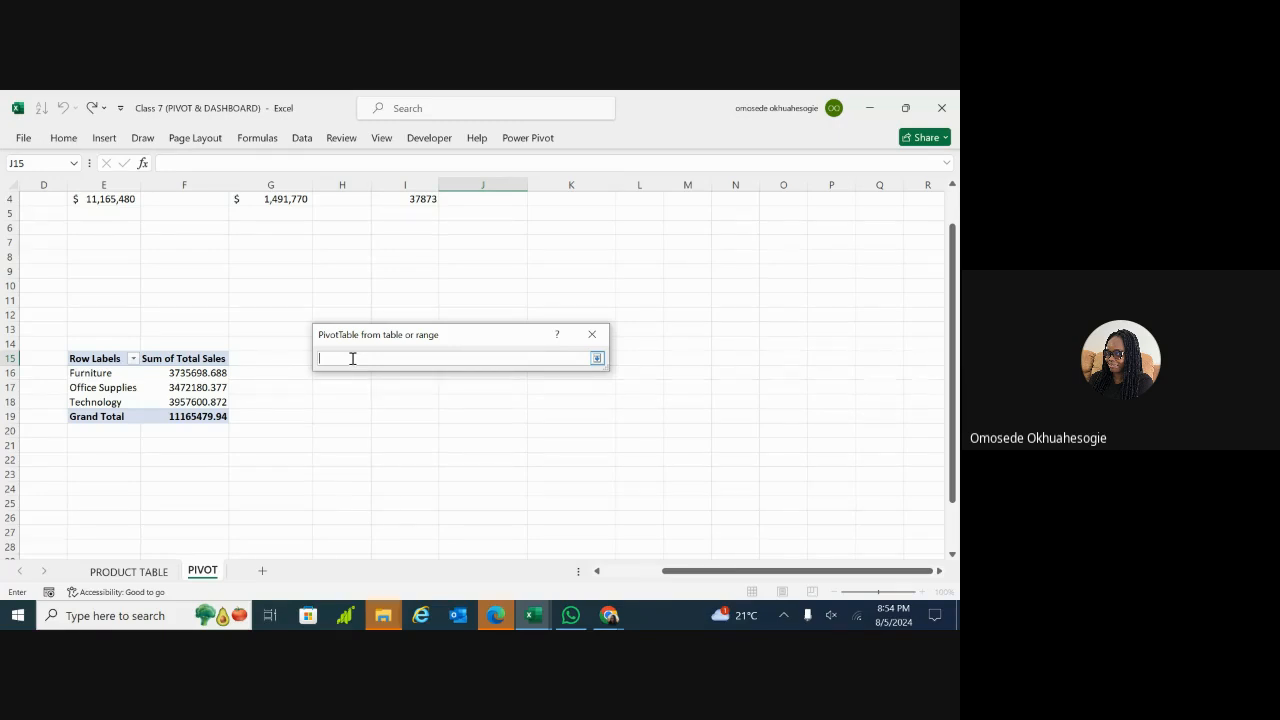
pyautogui.click(128, 571)
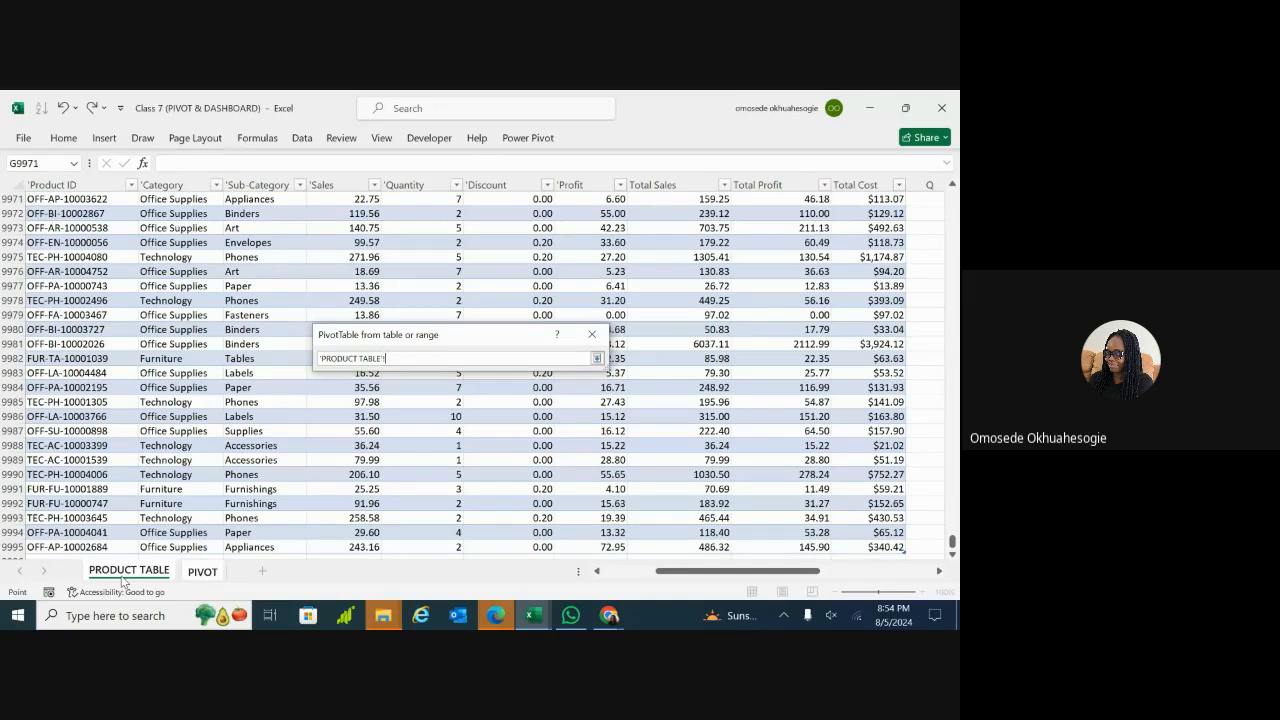
pyautogui.click(139, 480)
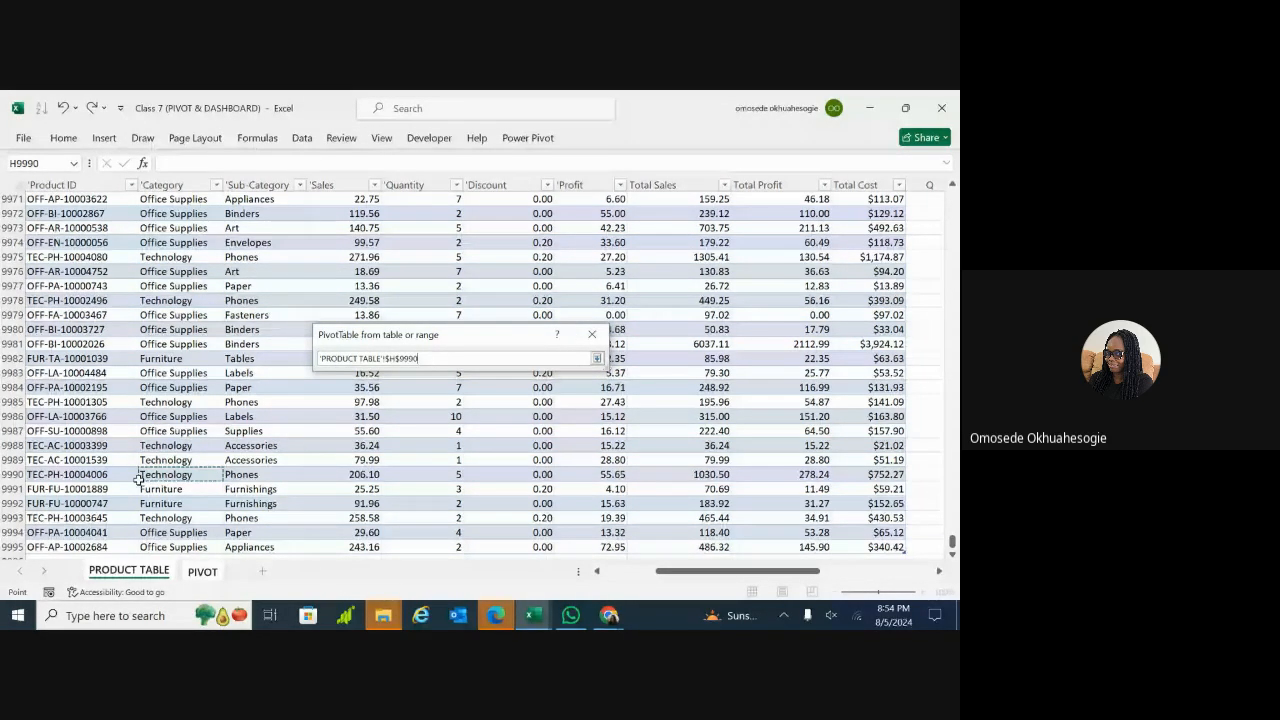
pyautogui.hotkey('ctrl', 'shift', 'Up')
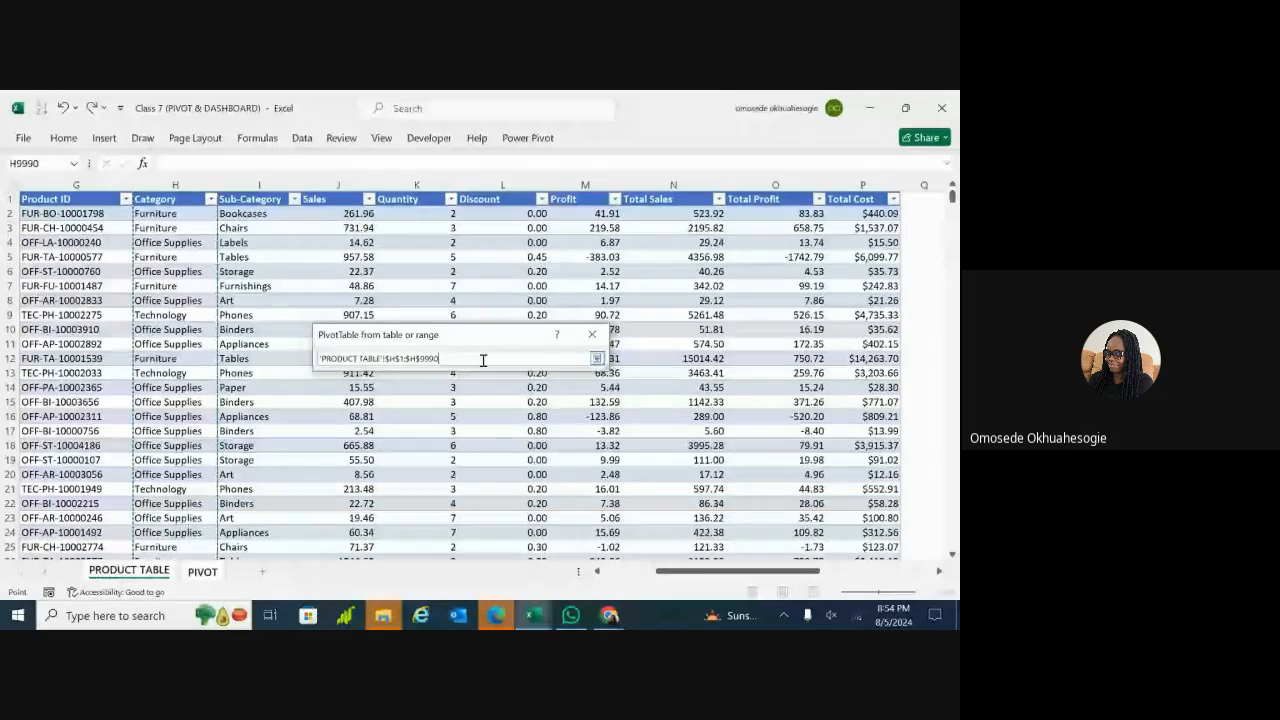
pyautogui.press('BackSpace')
pyautogui.press('BackSpace')
pyautogui.press('BackSpace')
pyautogui.press('BackSpace')
pyautogui.press('BackSpace')
pyautogui.press('BackSpace')
pyautogui.press('BackSpace')
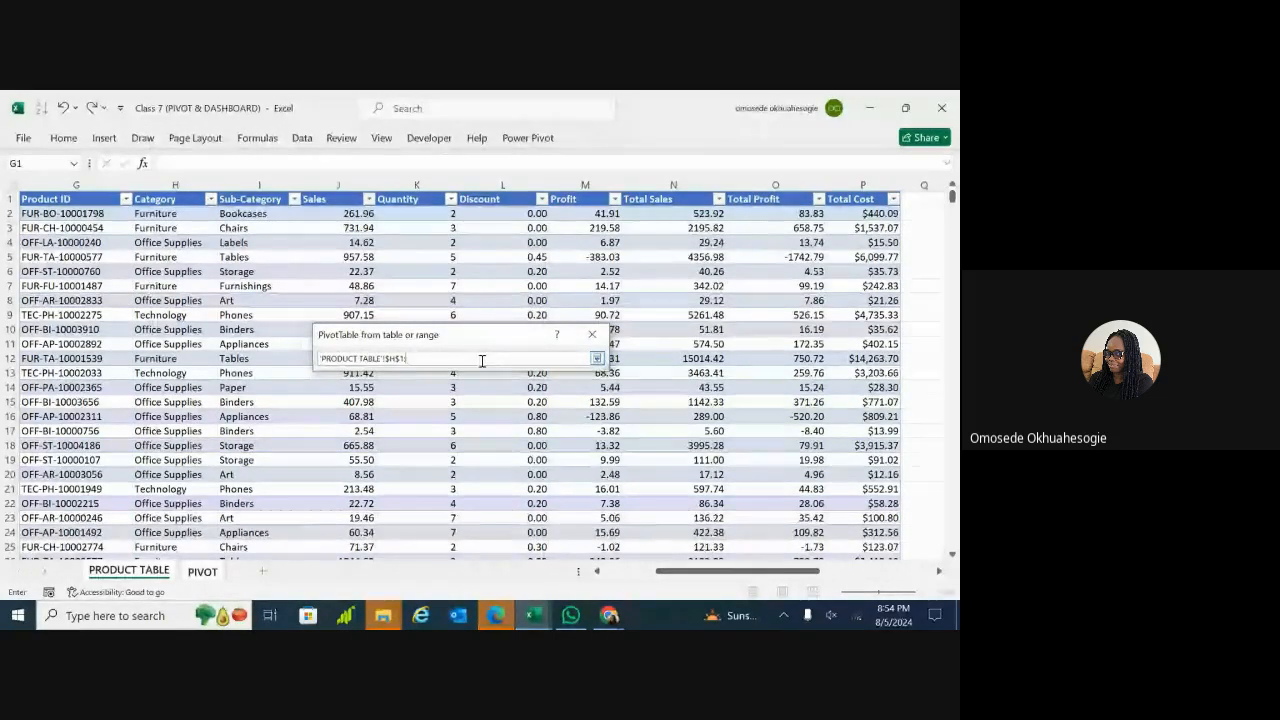
pyautogui.press('BackSpace')
pyautogui.press('BackSpace')
pyautogui.press('BackSpace')
pyautogui.press('BackSpace')
pyautogui.press('BackSpace')
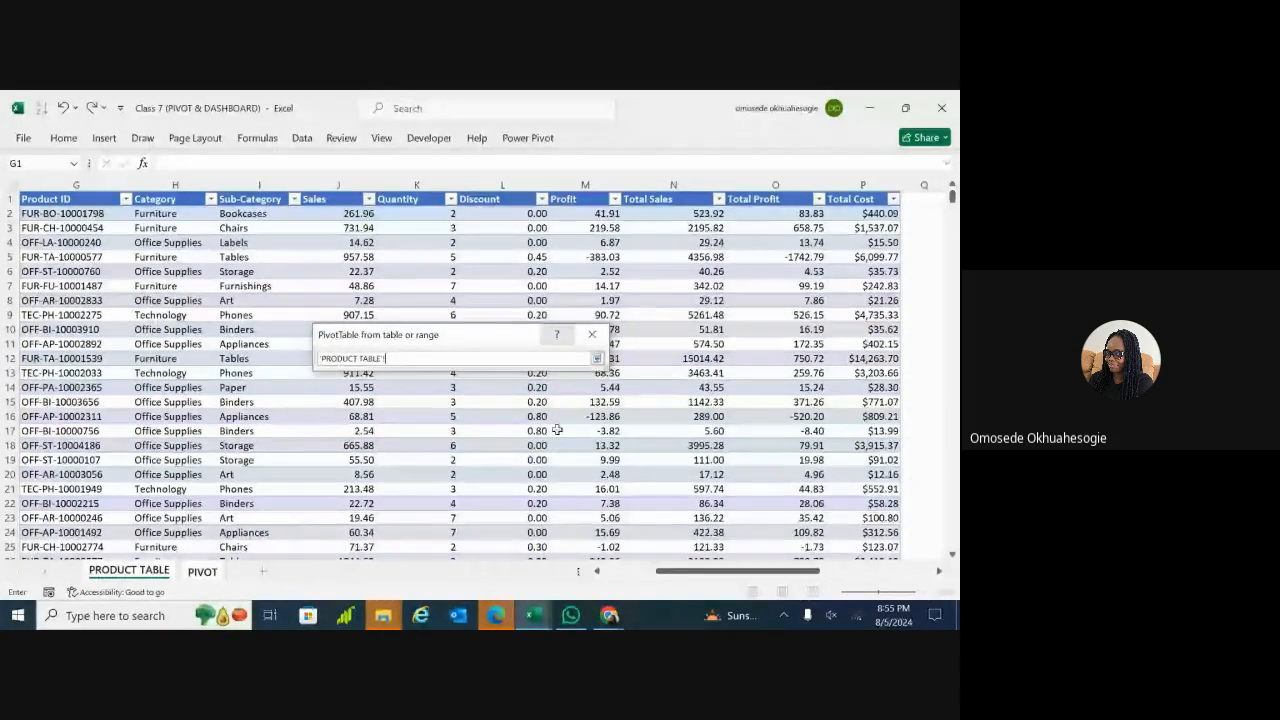
pyautogui.moveTo(715, 572); pyautogui.dragTo(588, 573)
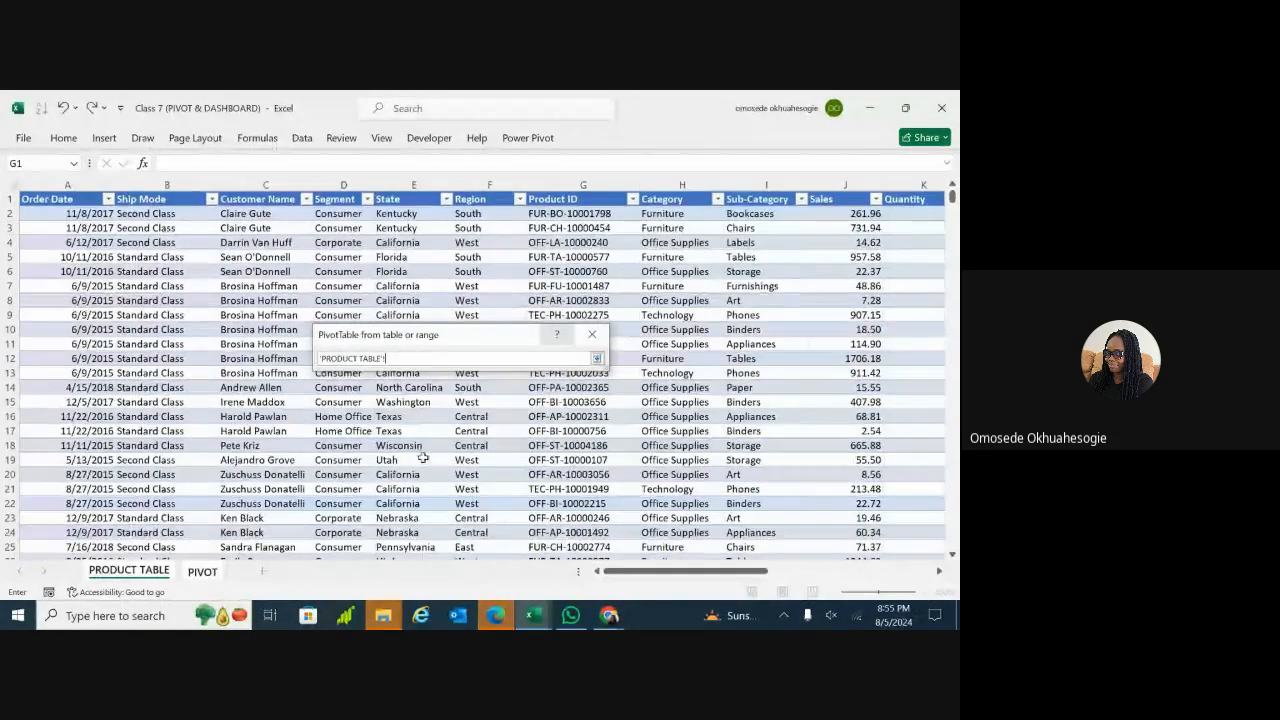
pyautogui.click(60, 199)
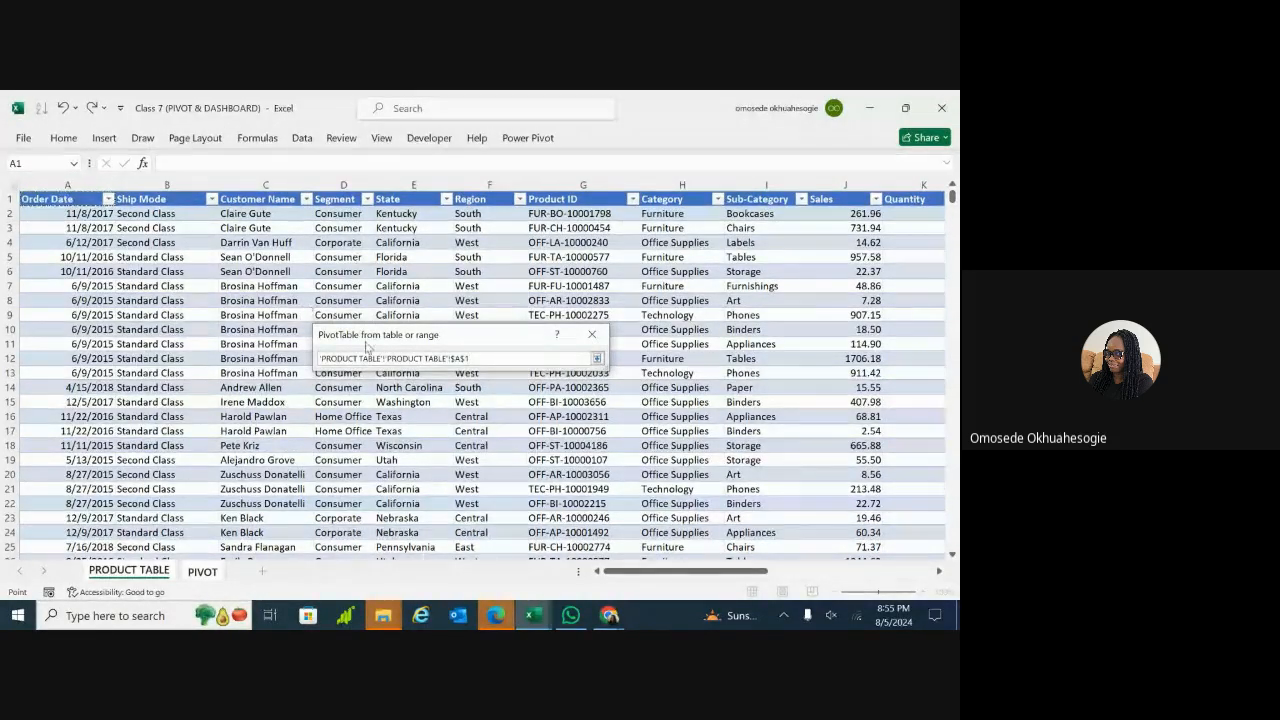
pyautogui.doubleClick(400, 358)
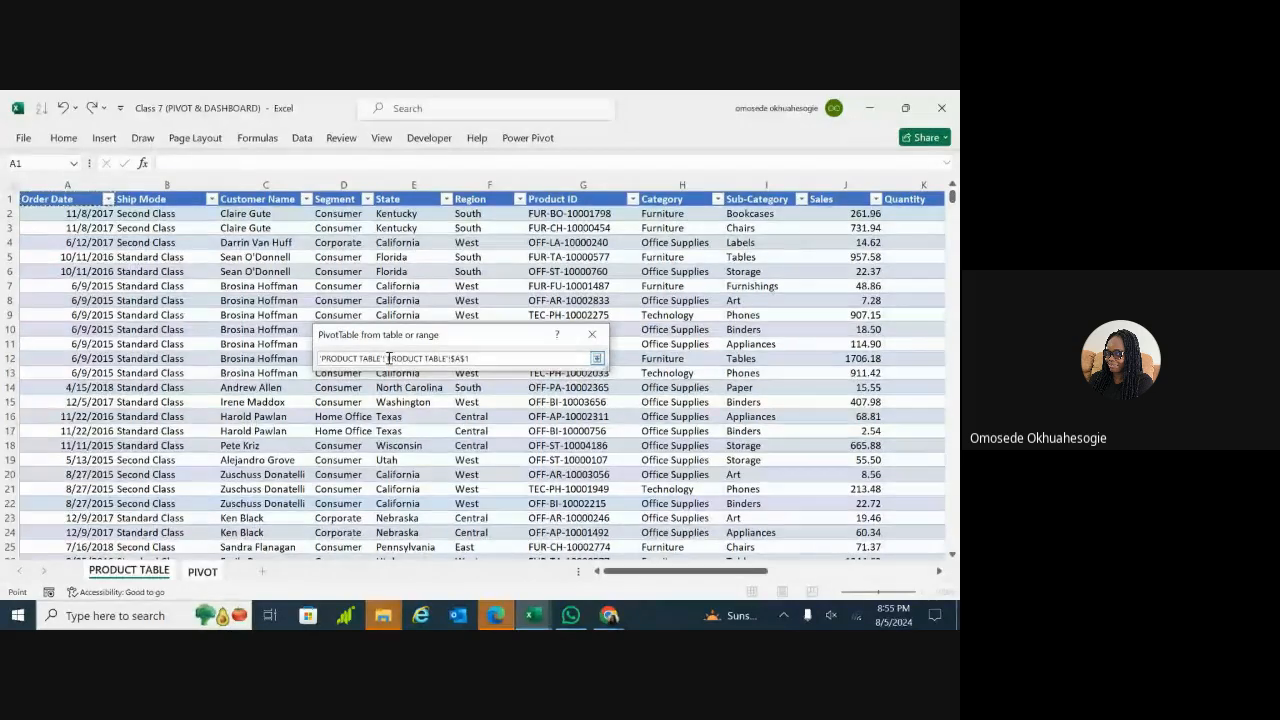
pyautogui.click(471, 359)
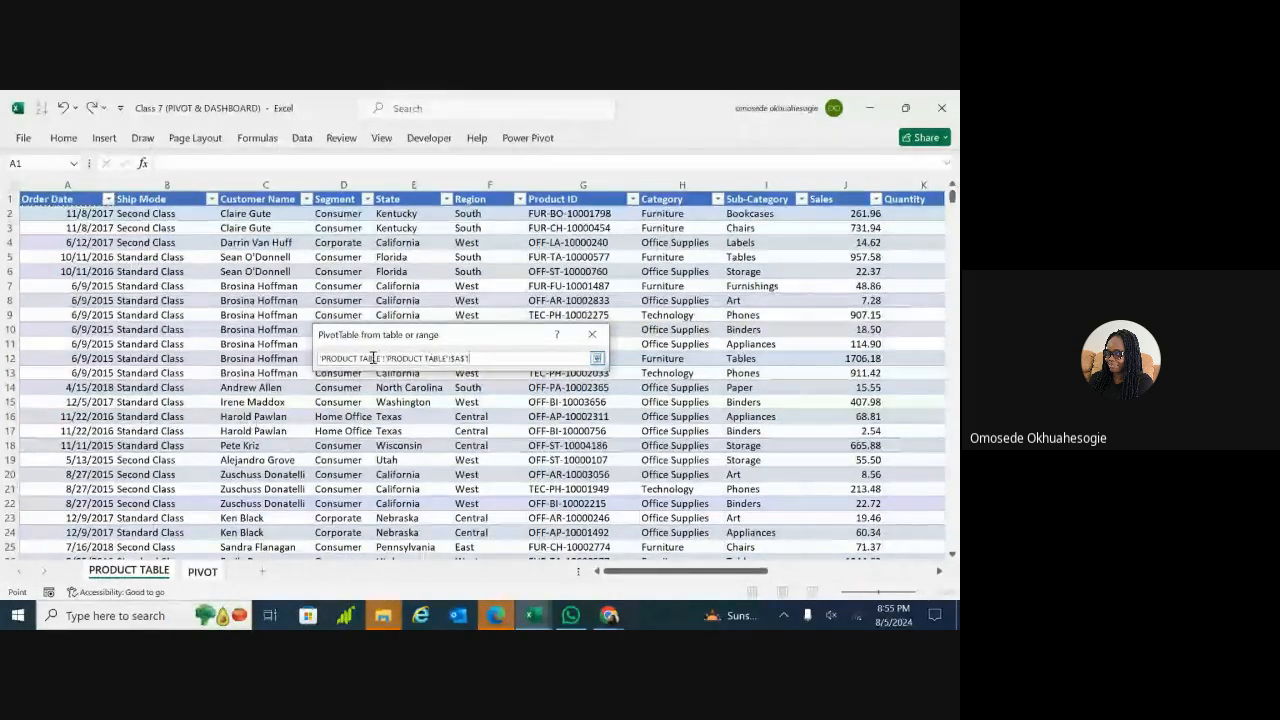
pyautogui.press('BackSpace')
pyautogui.press('BackSpace')
pyautogui.press('BackSpace')
pyautogui.press('BackSpace')
pyautogui.press('BackSpace')
pyautogui.press('BackSpace')
pyautogui.press('BackSpace')
pyautogui.press('BackSpace')
pyautogui.press('BackSpace')
pyautogui.press('BackSpace')
pyautogui.press('BackSpace')
pyautogui.press('BackSpace')
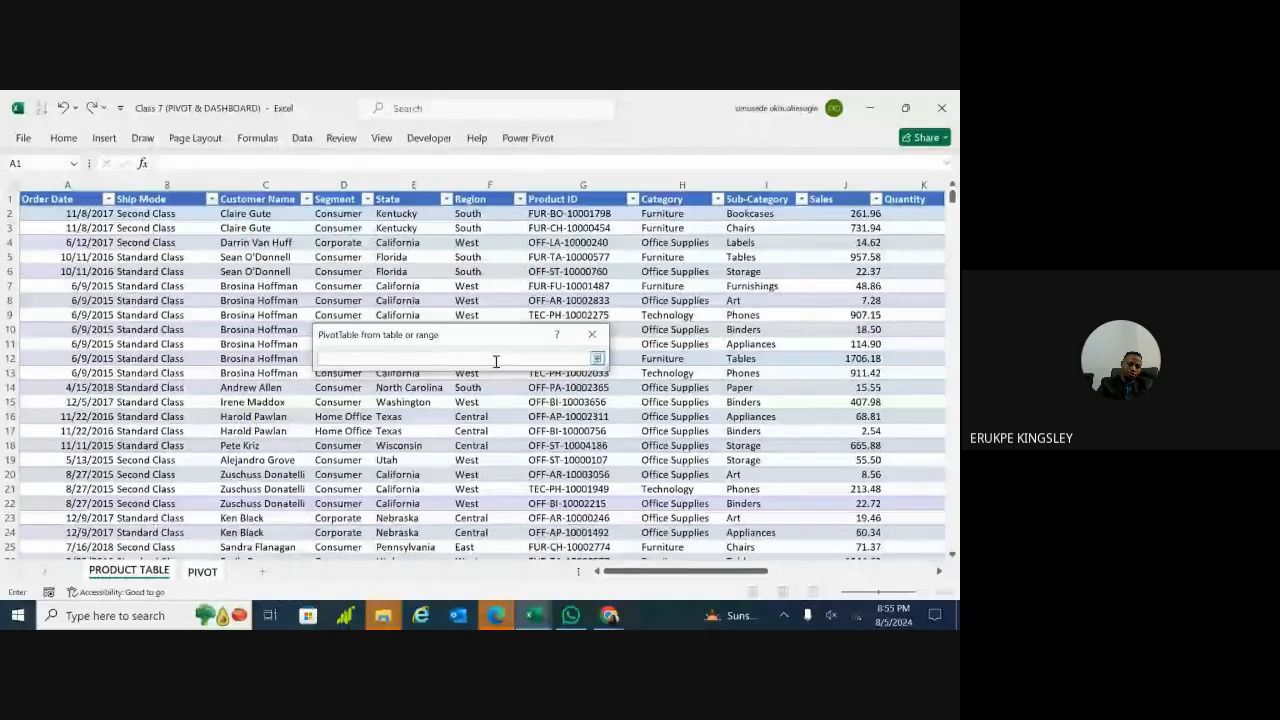
# Step: Pick the entire product_table, from the Order Date header in A1 across all columns and rows, as the PivotTable source
pyautogui.click(76, 199)
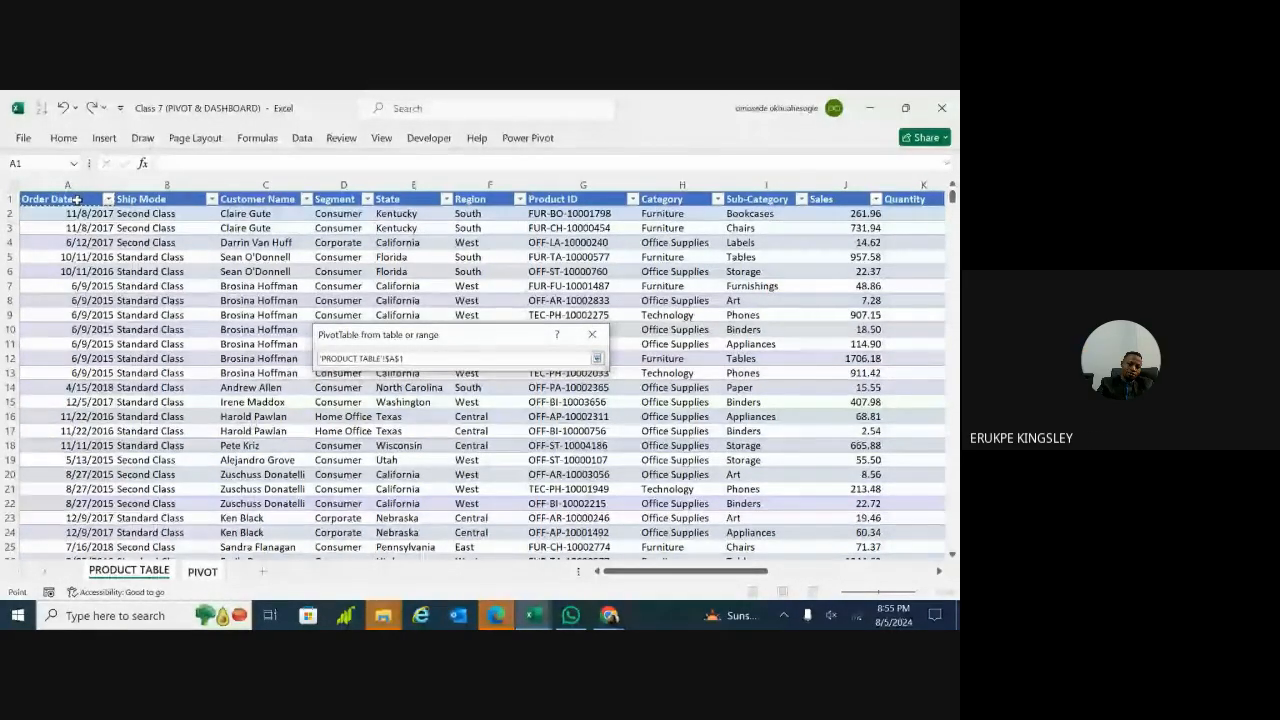
pyautogui.hotkey('ctrl', 'shift', 'Right')
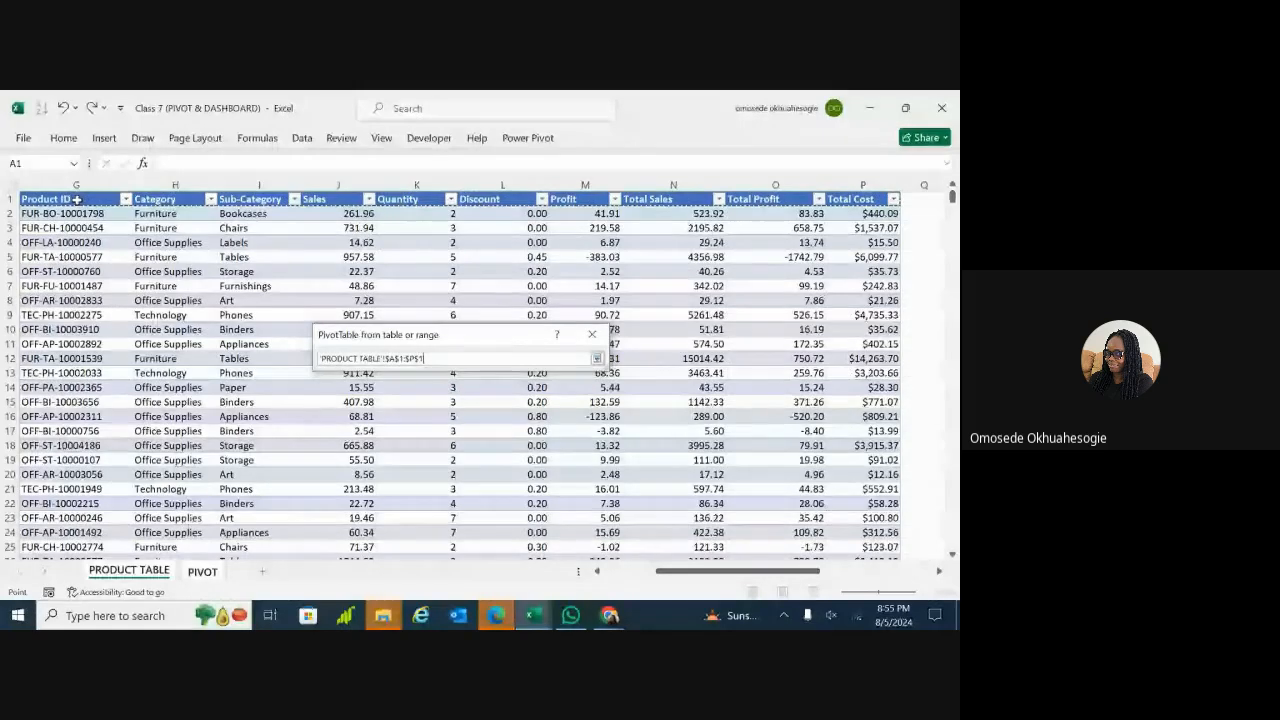
pyautogui.hotkey('ctrl', 'shift', 'Down')
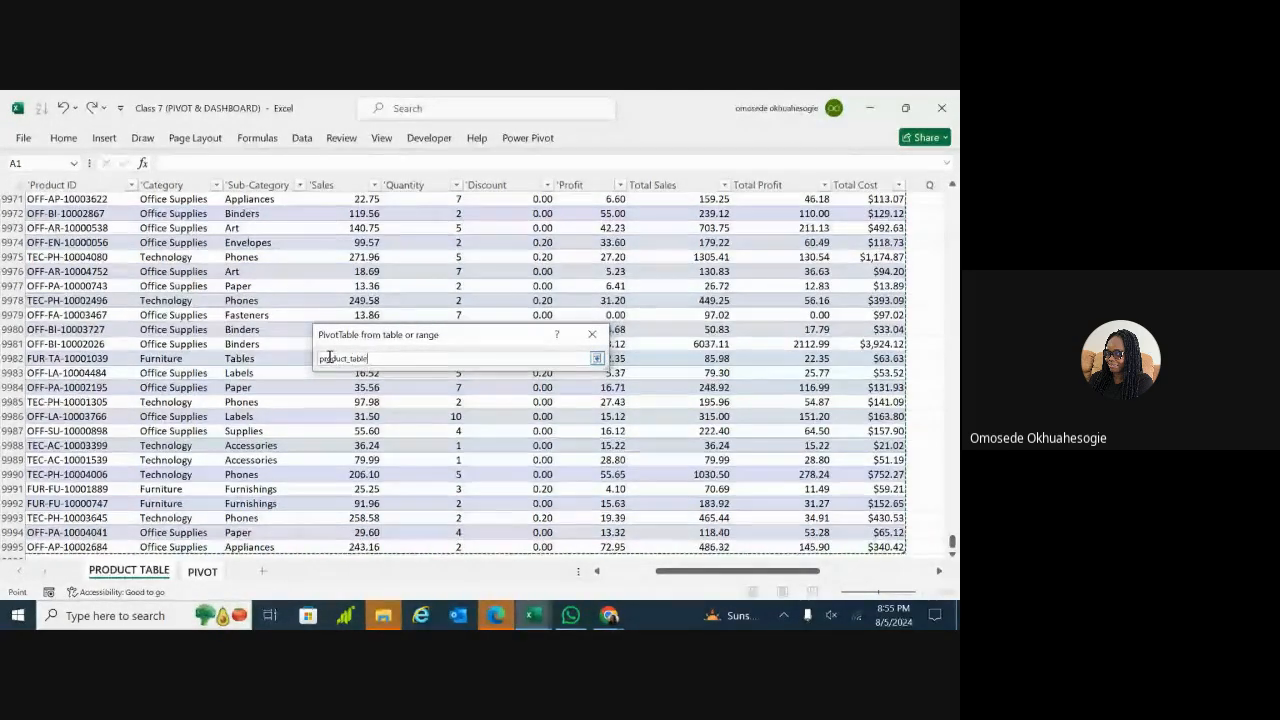
# Step: Confirm product_table as the source and create the PivotTable on the existing PIVOT sheet at cell J15
pyautogui.press('Return')
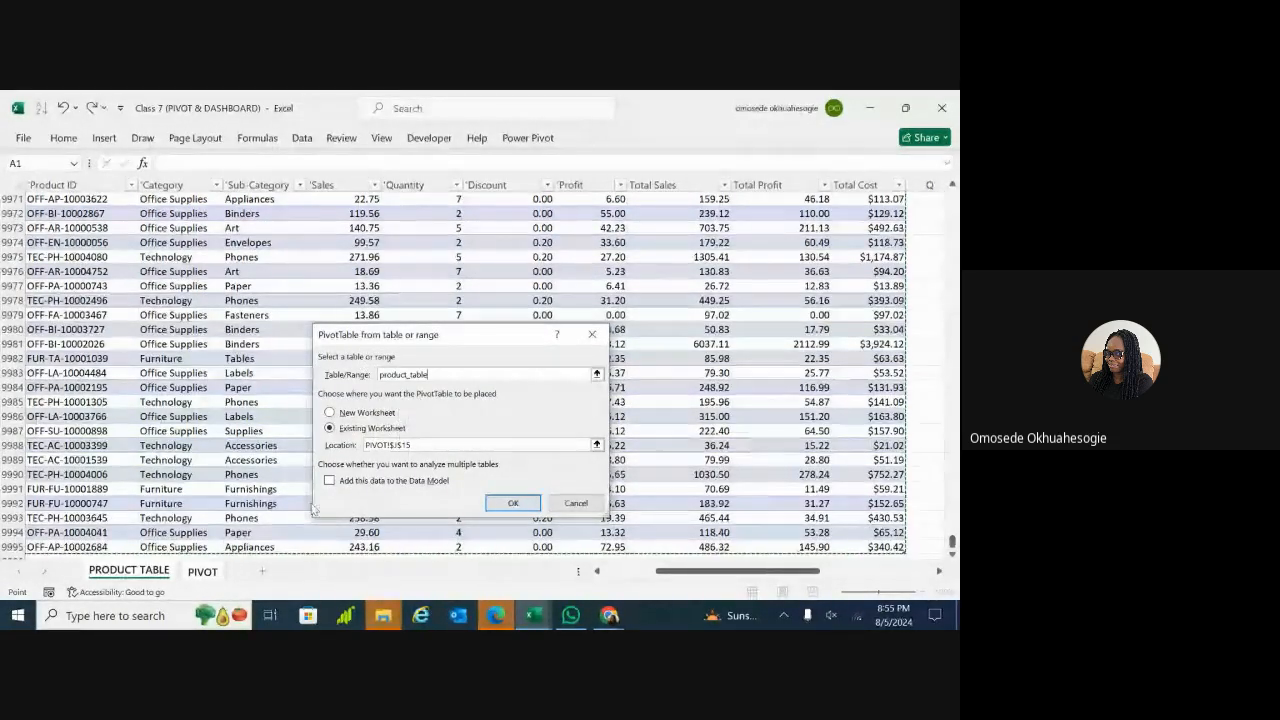
pyautogui.click(450, 446)
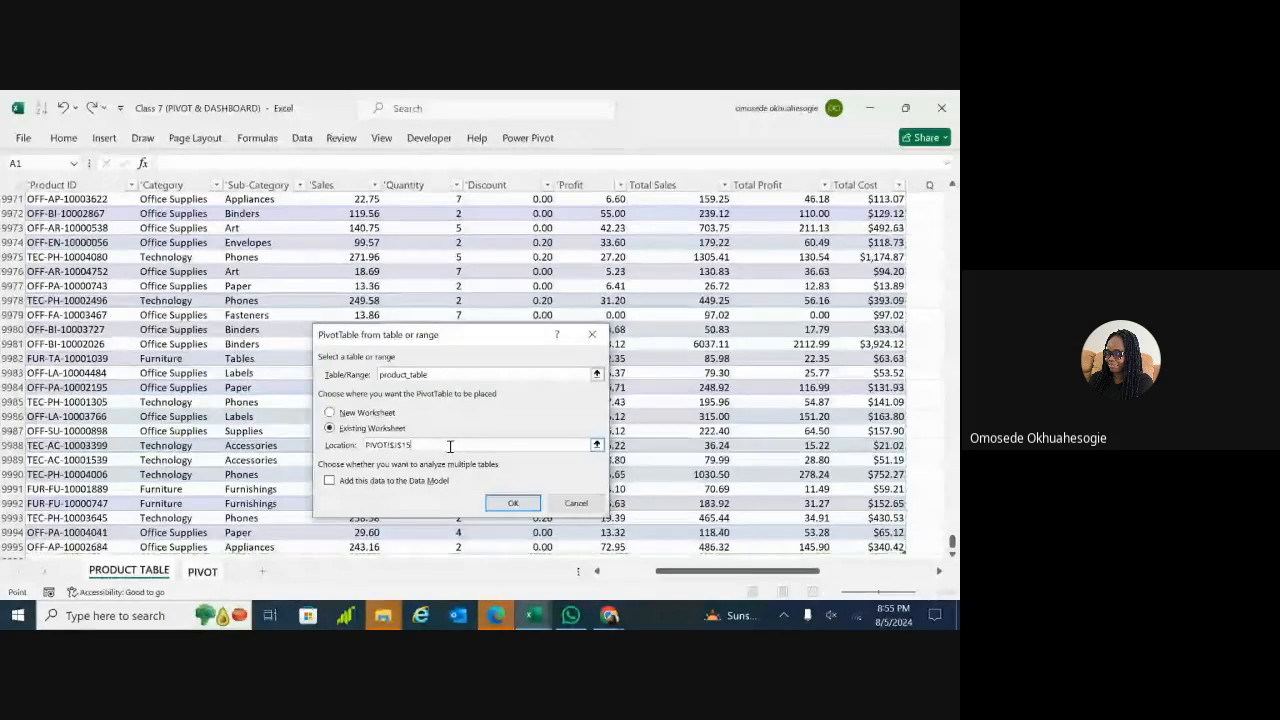
pyautogui.doubleClick(450, 447)
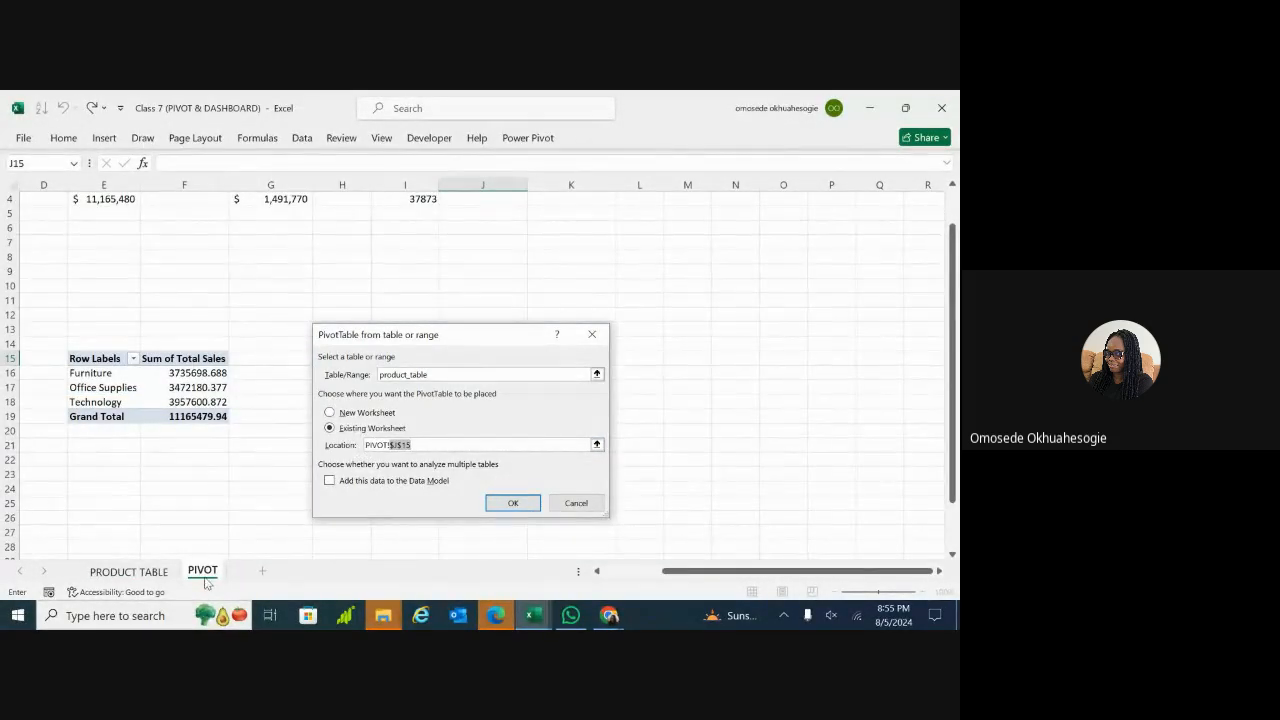
pyautogui.click(512, 502)
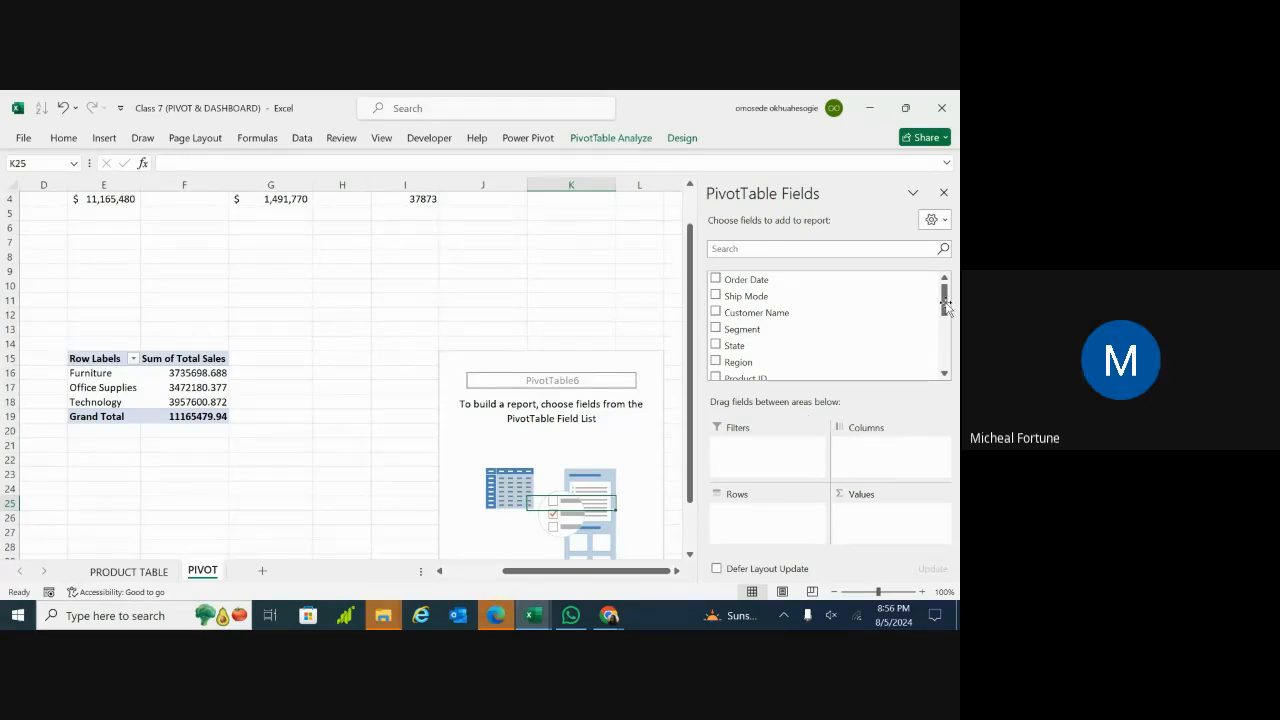
# Step: Select cell J15 in the empty PivotTable and add the Sub-Category field as its rows
pyautogui.click(480, 366)
pyautogui.click(480, 359)
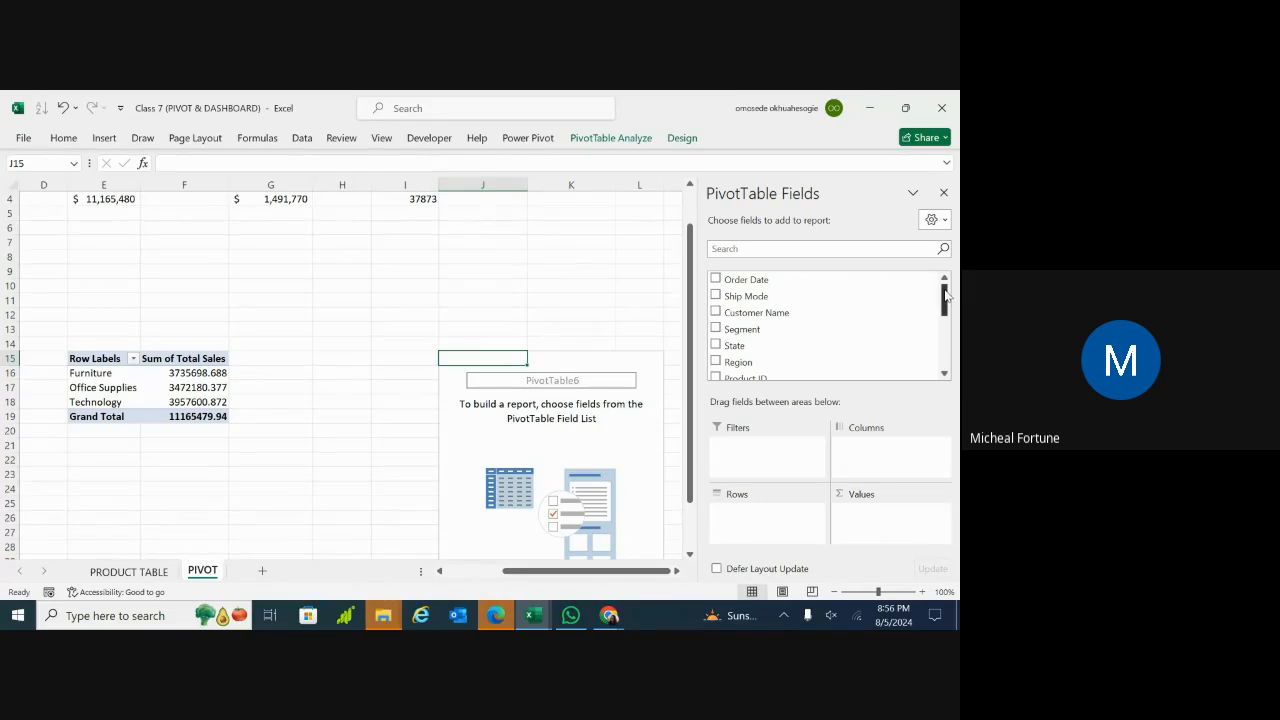
pyautogui.moveTo(945, 293); pyautogui.dragTo(948, 291)
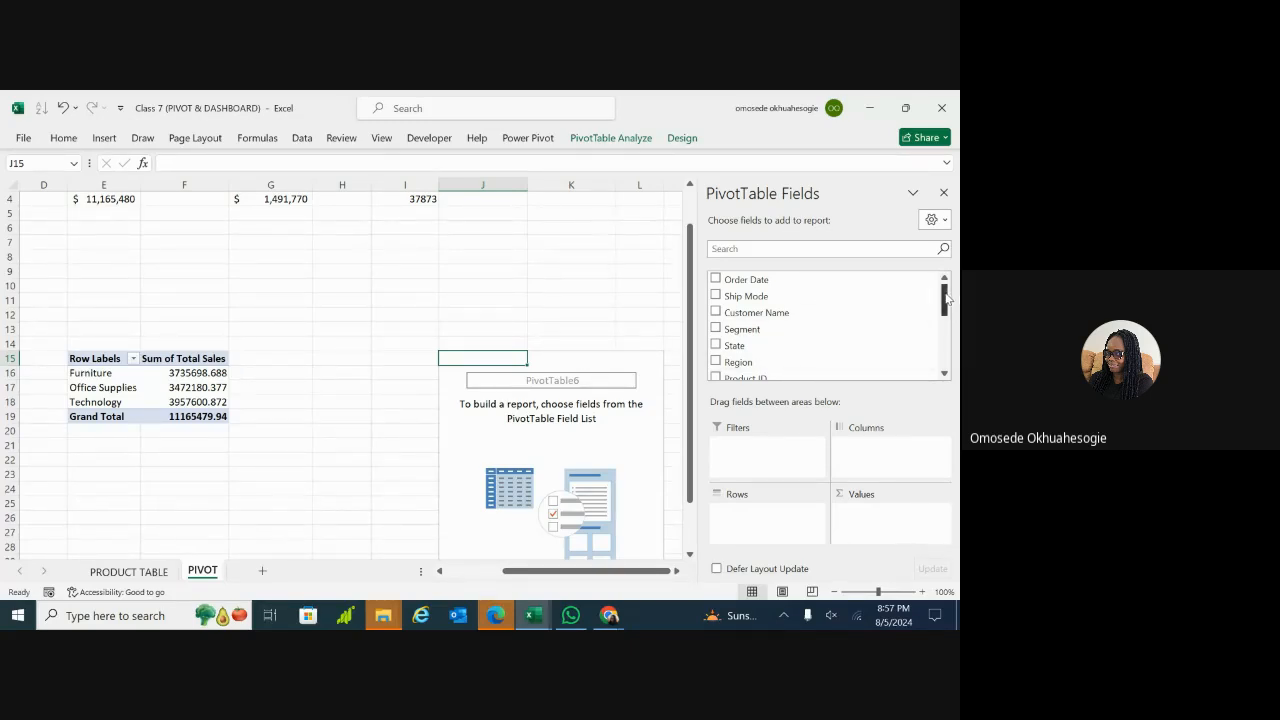
pyautogui.moveTo(946, 298); pyautogui.dragTo(946, 312)
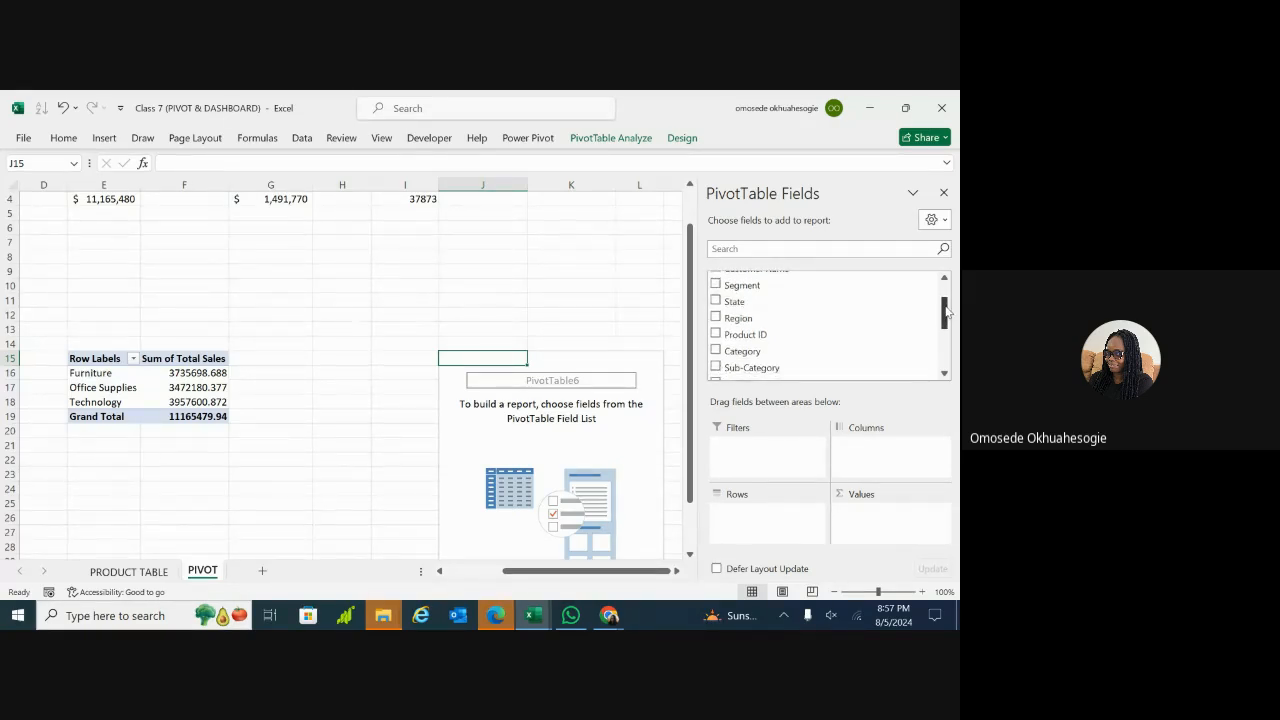
pyautogui.moveTo(946, 312); pyautogui.dragTo(946, 326)
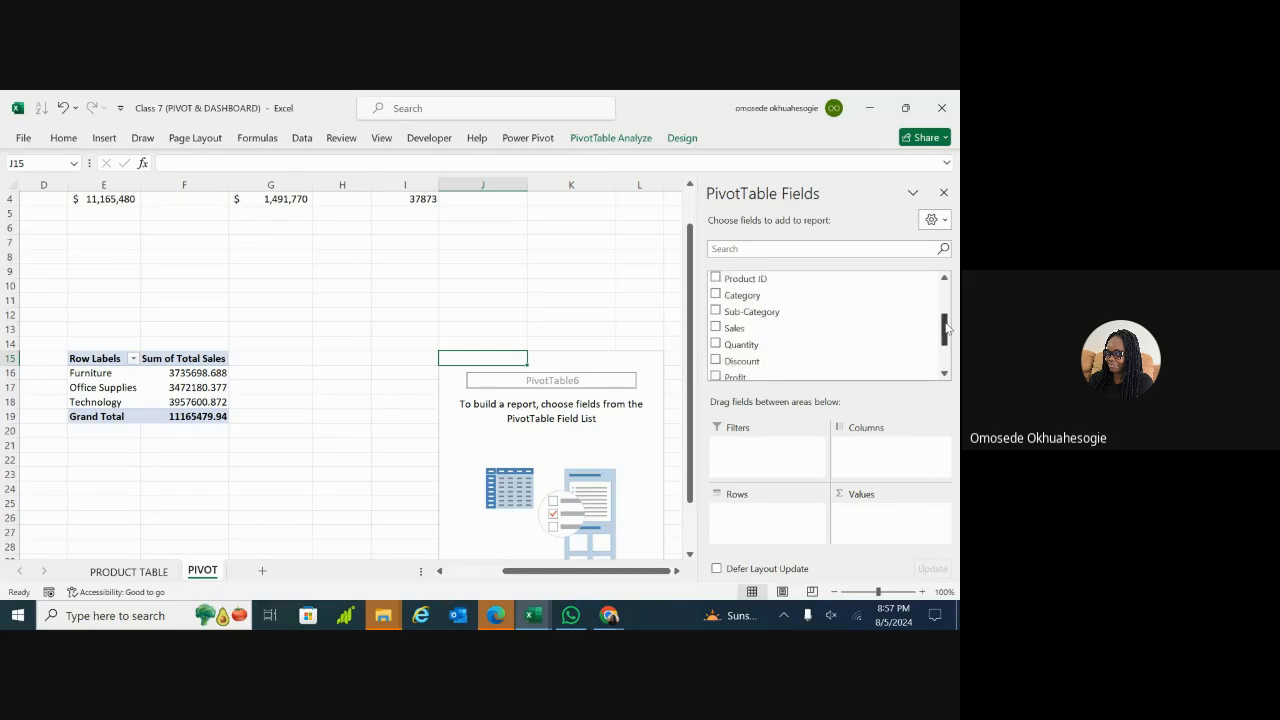
pyautogui.click(716, 312)
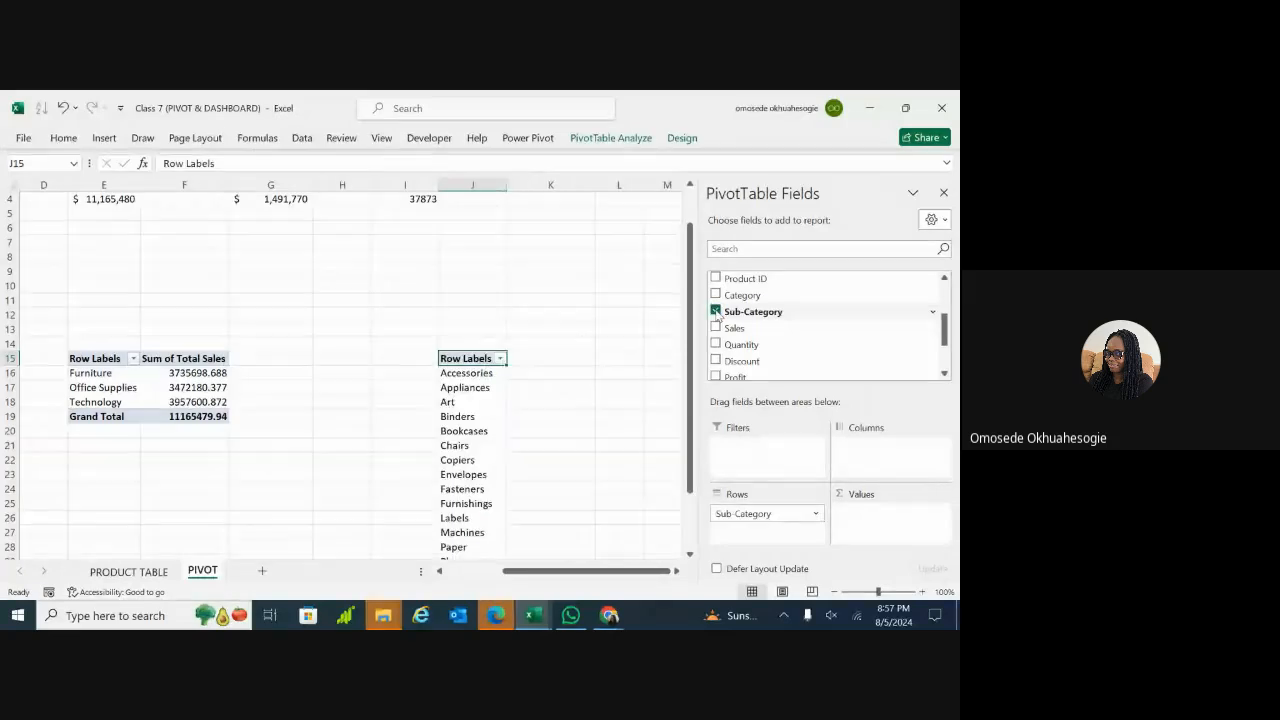
# Step: Add Total Sales to the sub-category PivotTable as a summed value, and select cell K16
pyautogui.moveTo(688, 335); pyautogui.dragTo(690, 415)
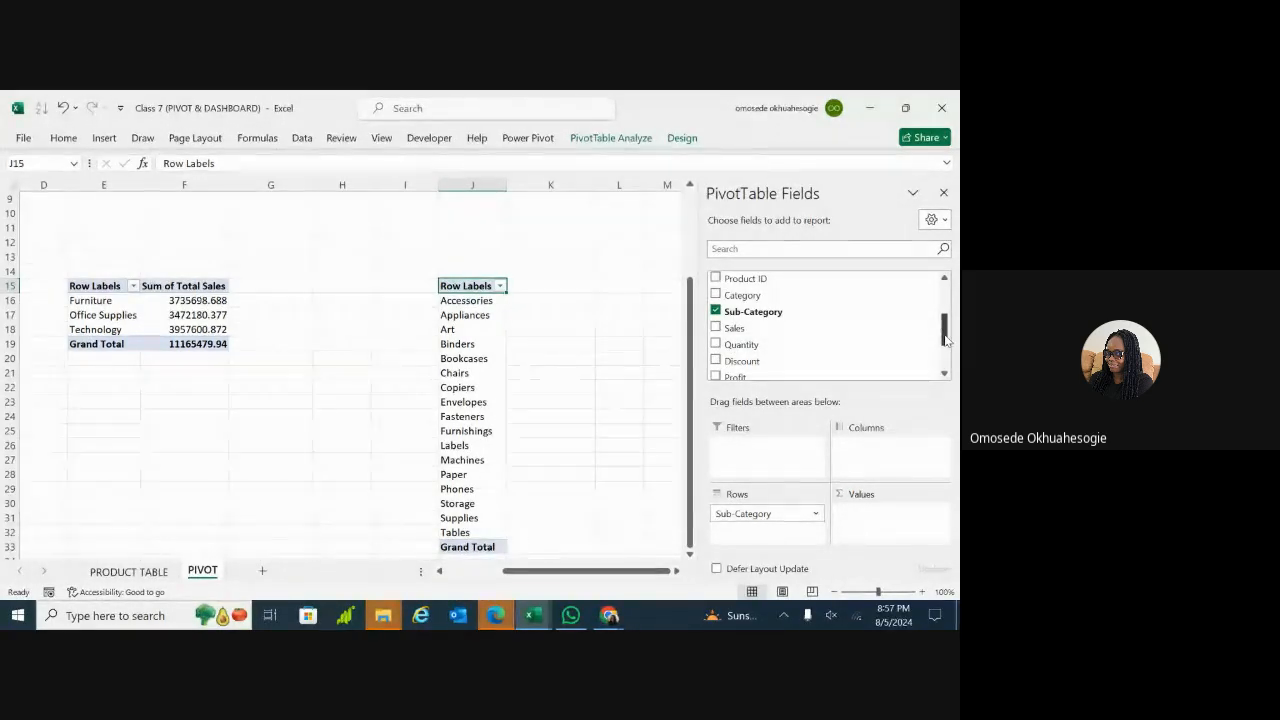
pyautogui.moveTo(946, 340); pyautogui.dragTo(946, 358)
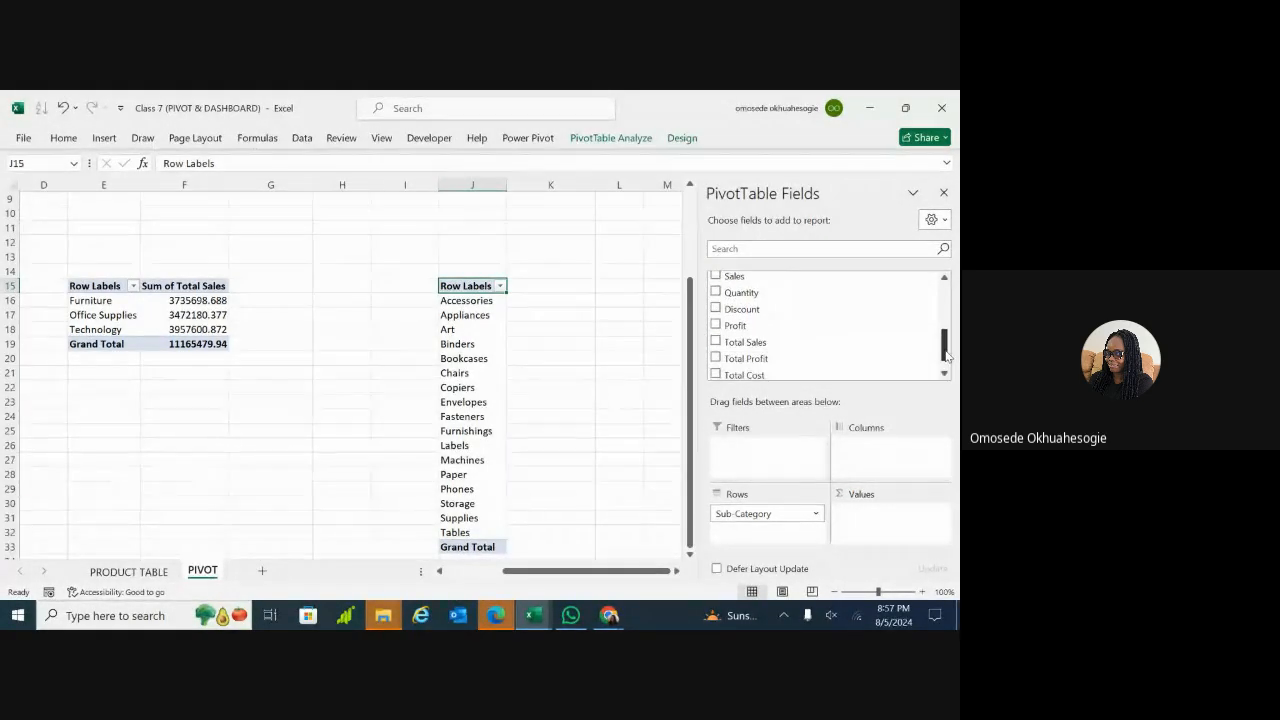
pyautogui.click(716, 343)
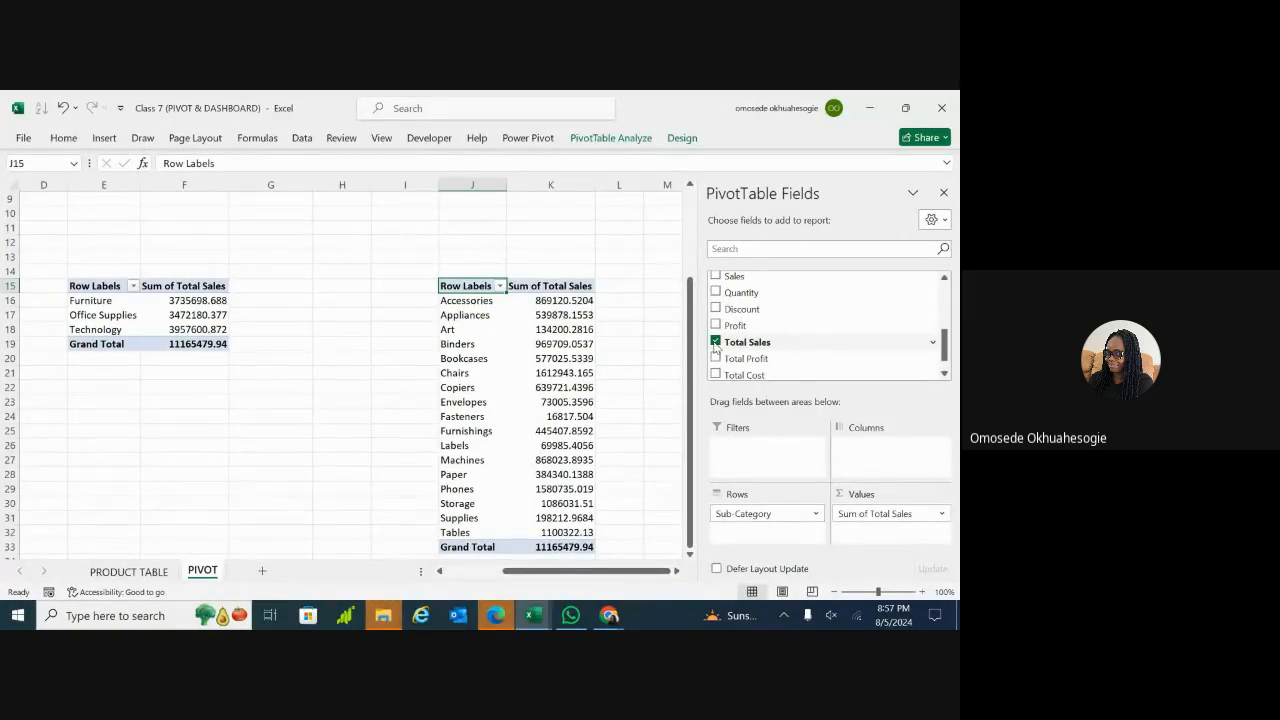
pyautogui.click(560, 298)
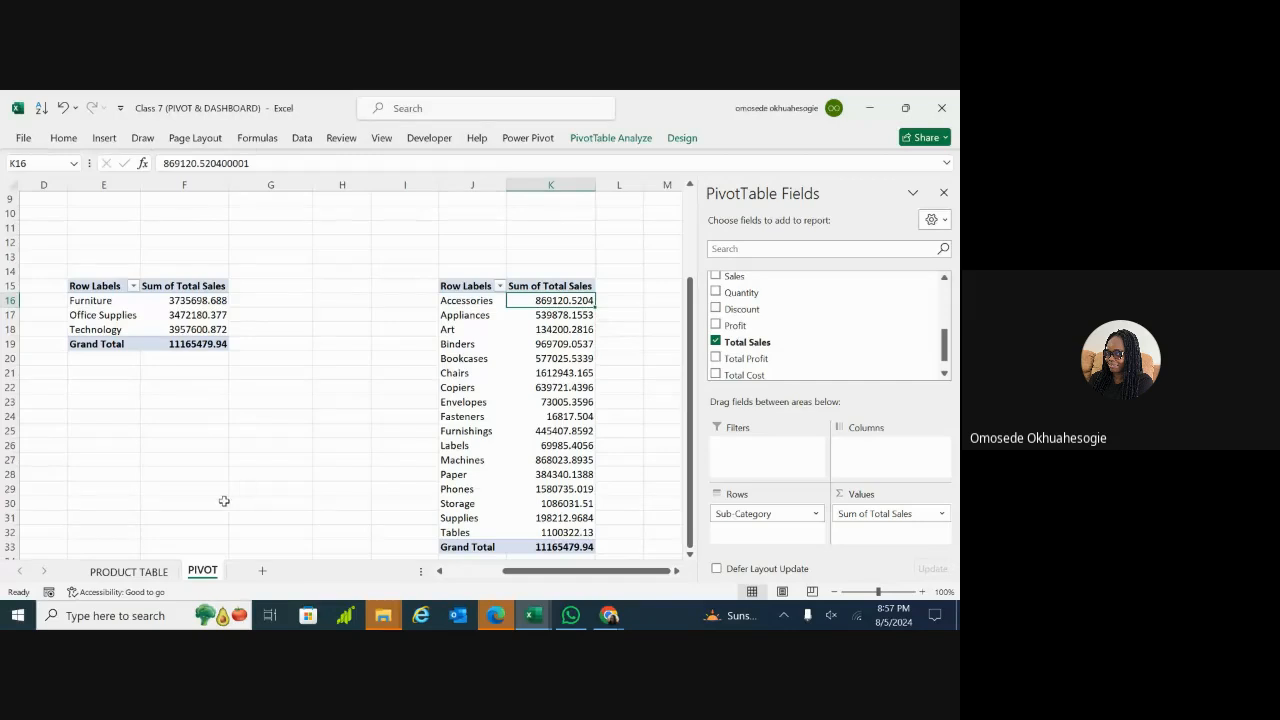
# Step: Go back to the first rows of the PRODUCT TABLE sheet and examine the Sub-Category and Total Sales of the Binders record in row 10
pyautogui.click(129, 572)
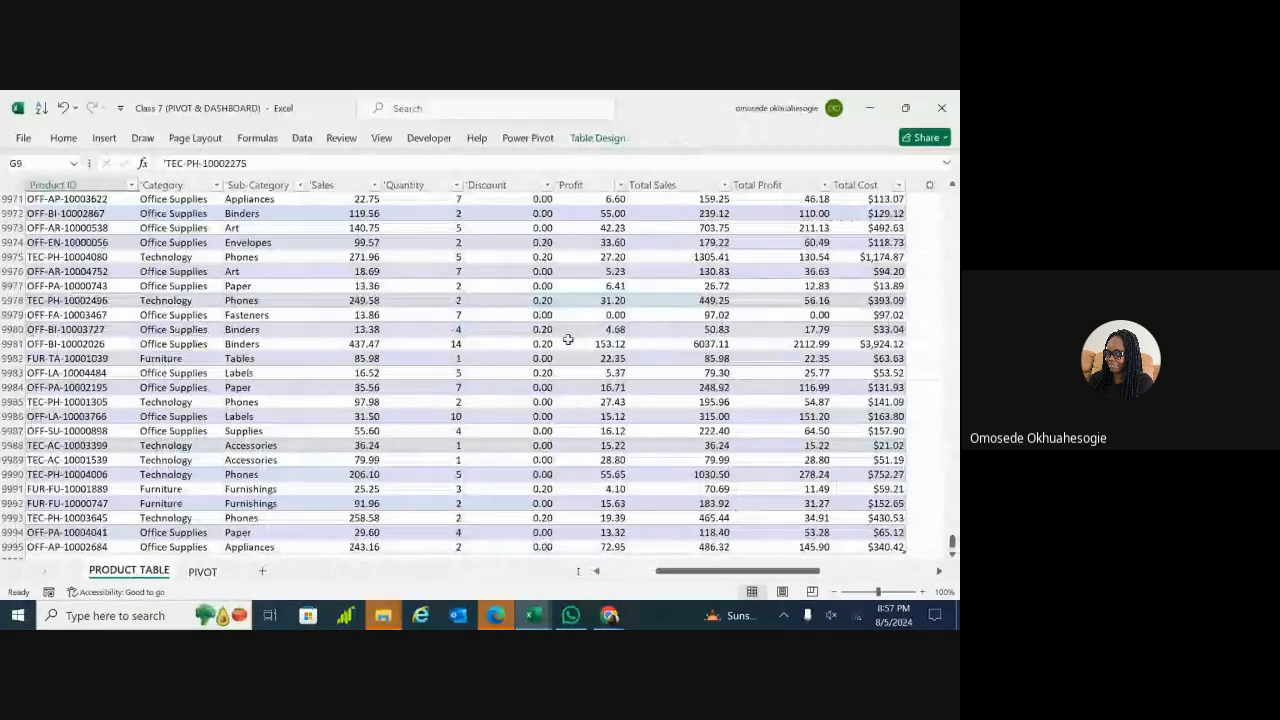
pyautogui.scroll(20, 567, 340)
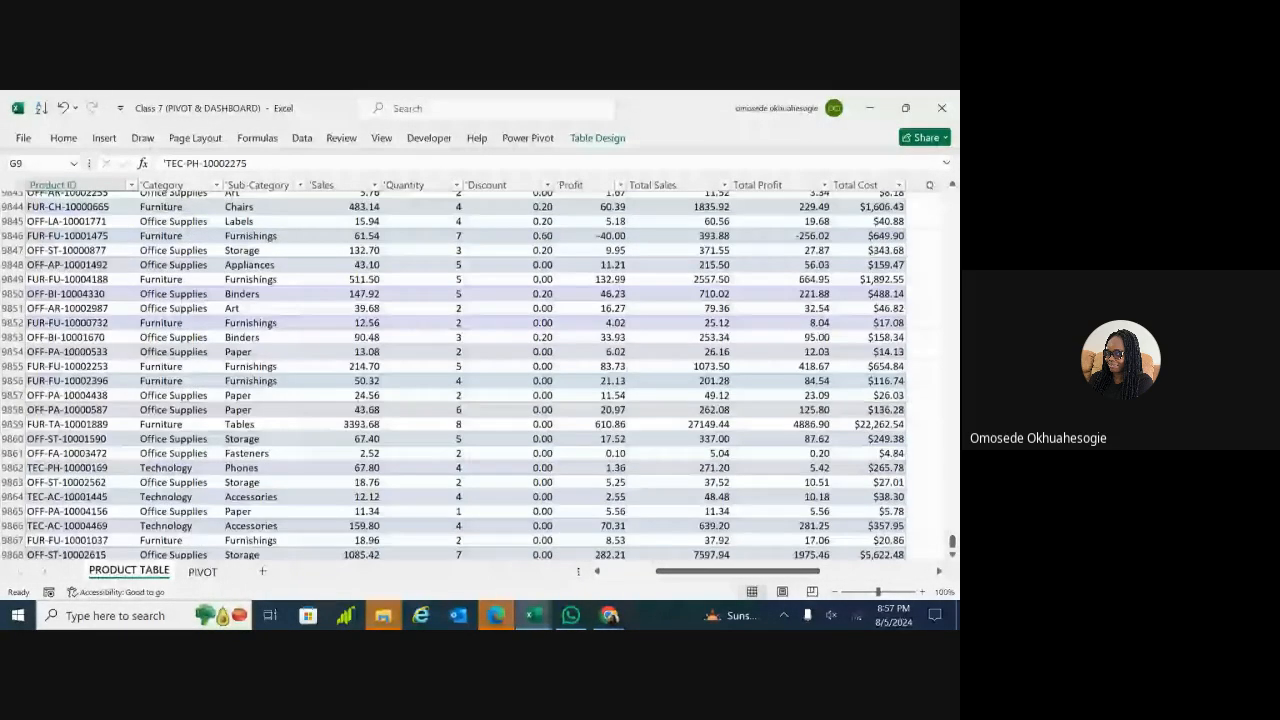
pyautogui.scroll(3, 505, 369)
pyautogui.click(505, 369)
pyautogui.hotkey('ctrl', 'shift', 'Up')
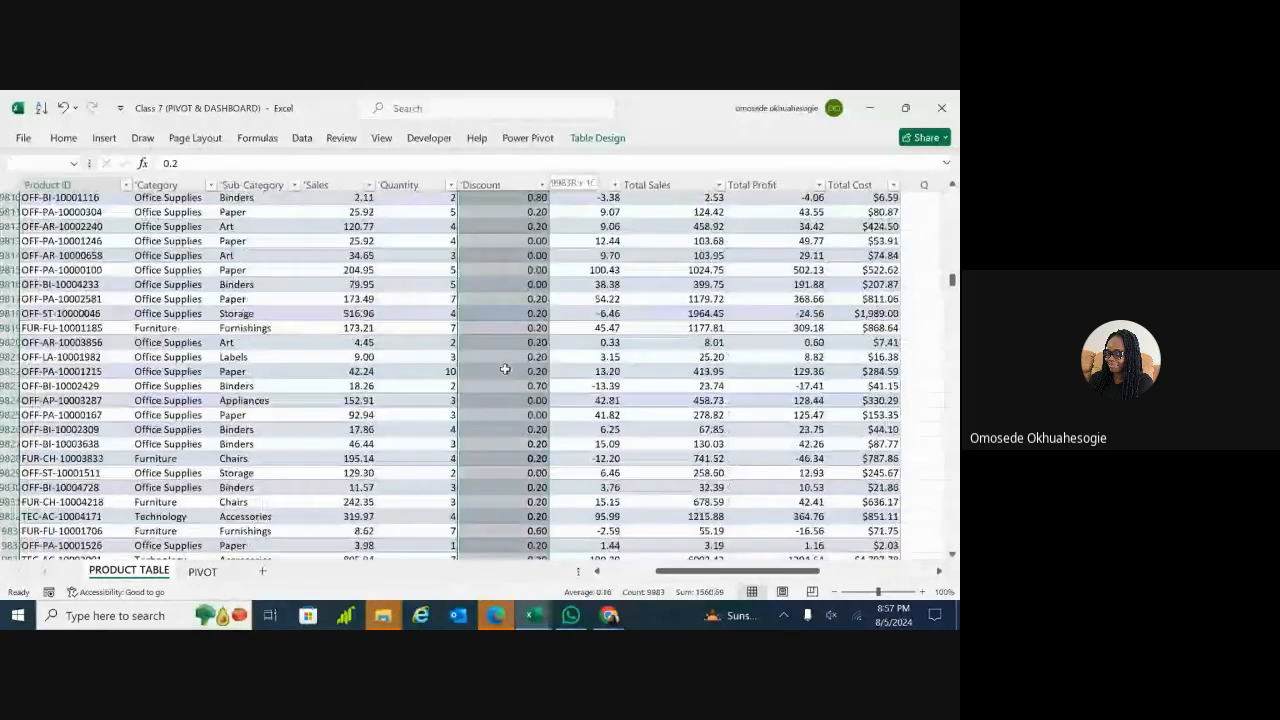
pyautogui.click(692, 341)
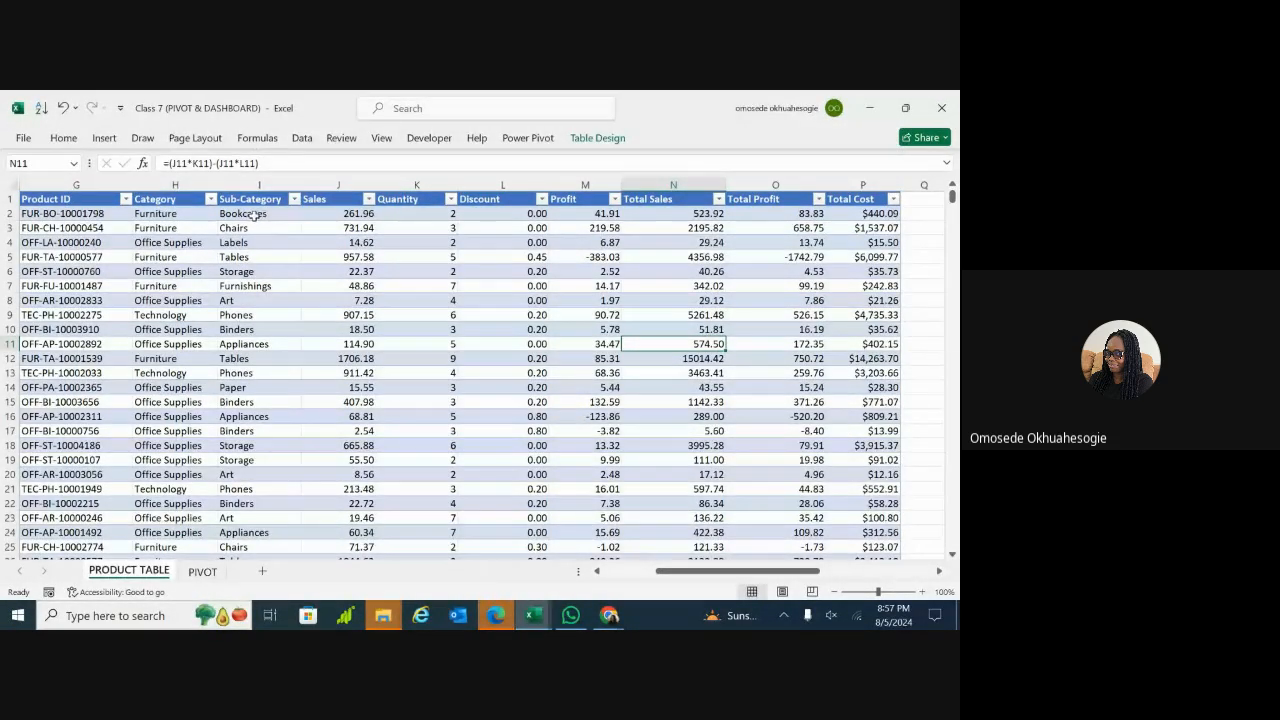
pyautogui.click(247, 330)
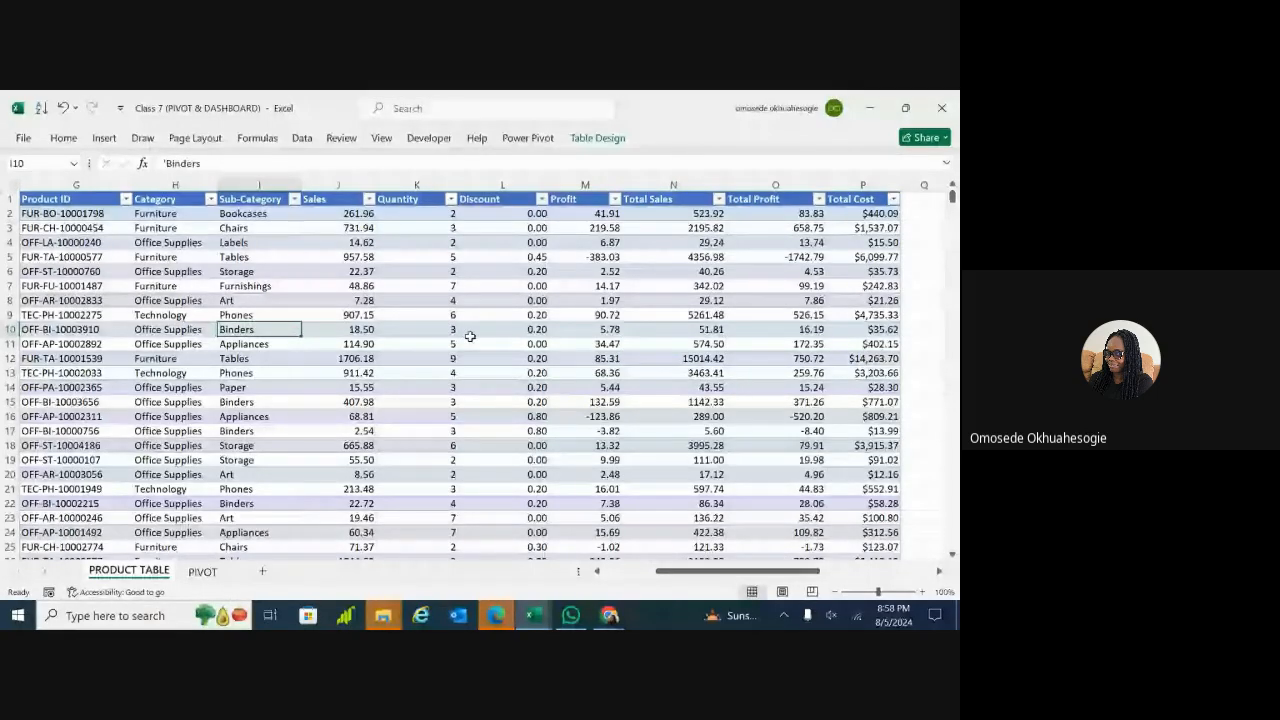
pyautogui.click(704, 332)
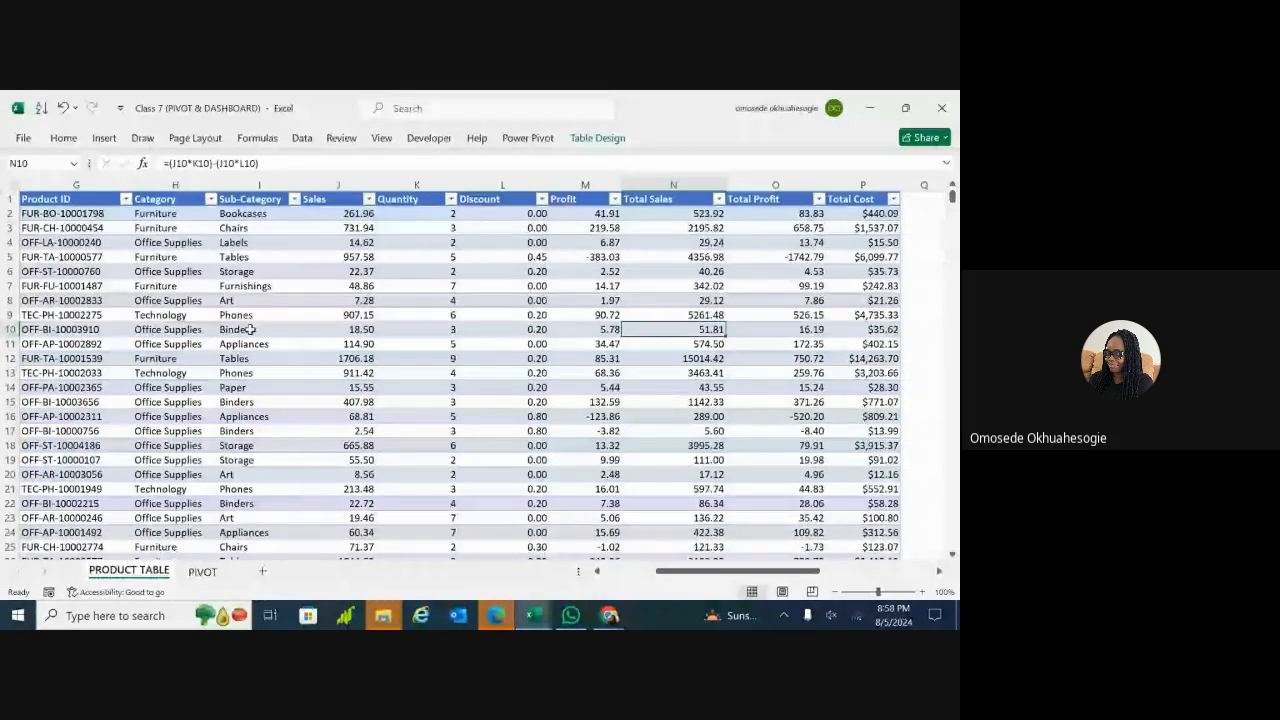
# Step: Examine the Binders records in rows 15 and 17, the Total Sales in N15, and the Appliances record in row 11
pyautogui.click(240, 401)
pyautogui.scroll(1, 240, 401)
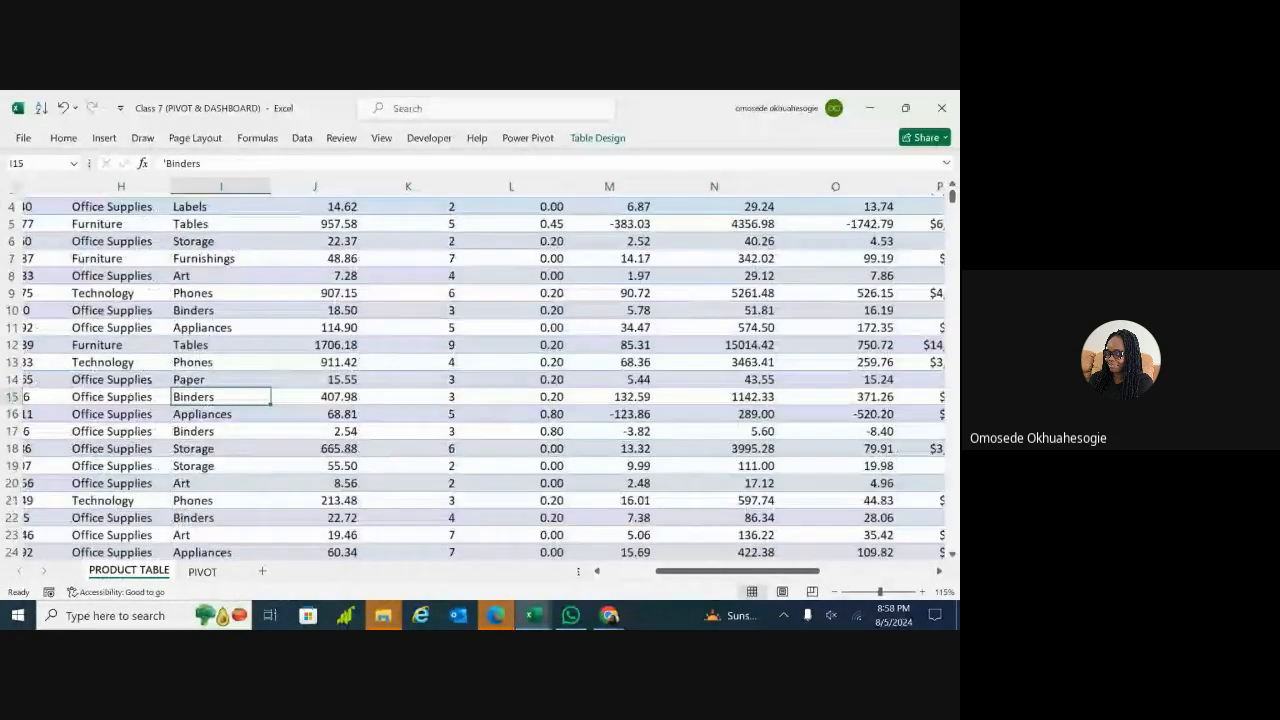
pyautogui.scroll(1, 215, 396)
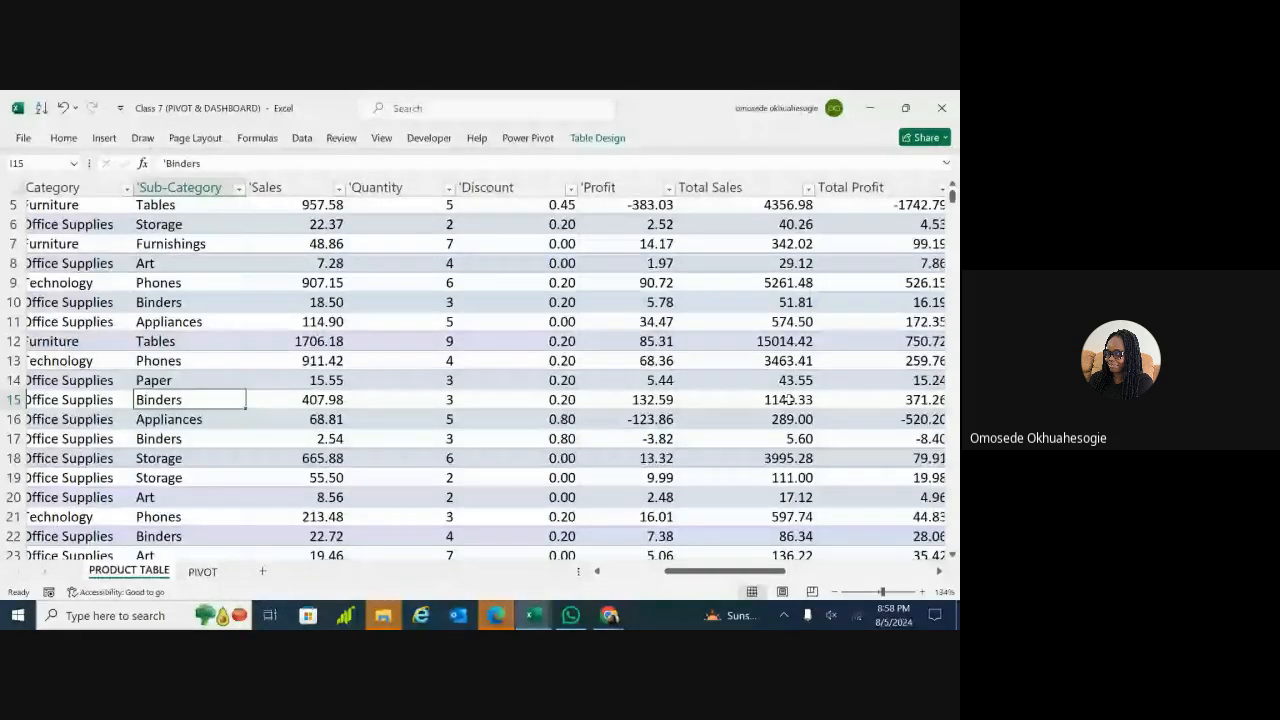
pyautogui.click(789, 399)
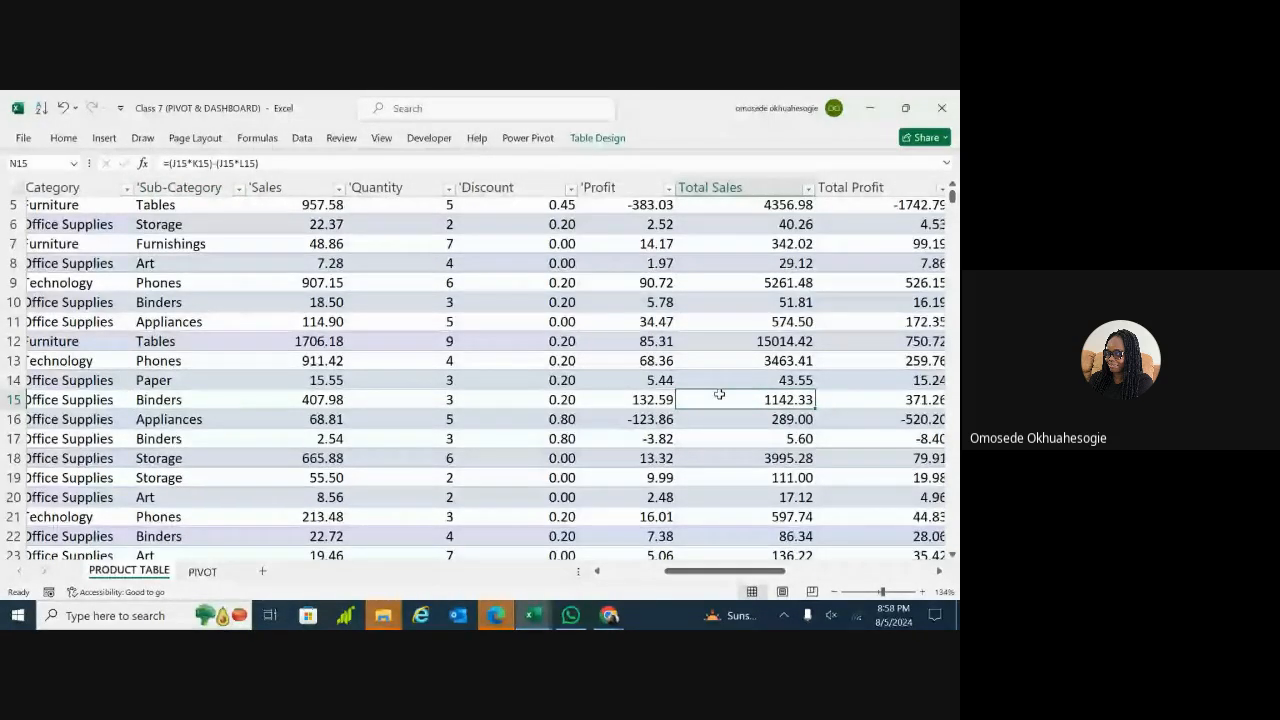
pyautogui.click(200, 438)
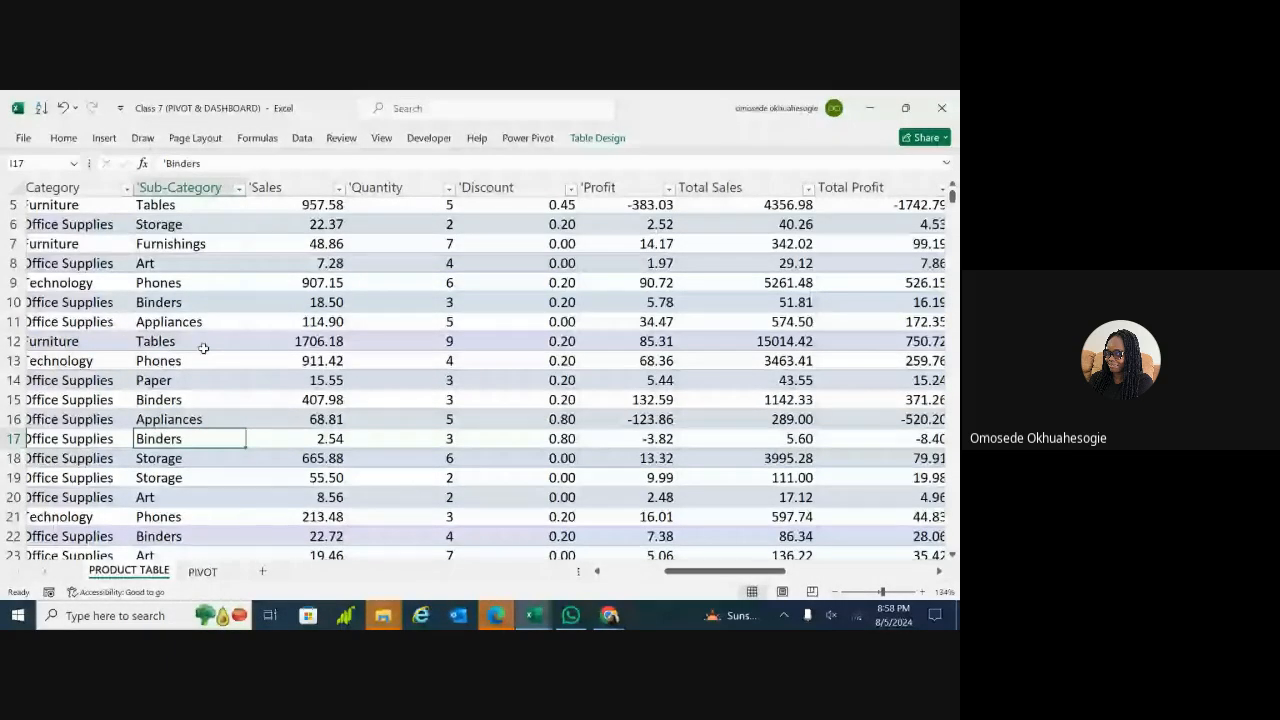
pyautogui.click(229, 320)
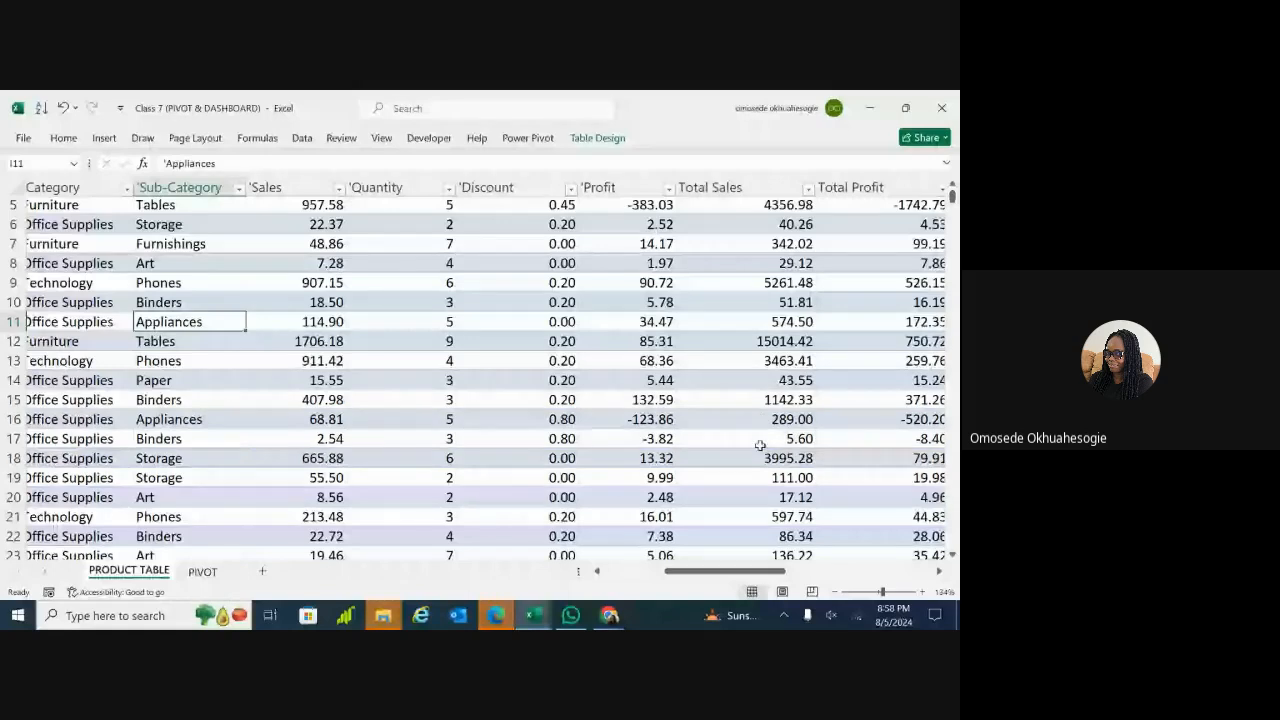
# Step: Return to the PIVOT sheet and review the total sales per sub-category in the new PivotTable
pyautogui.click(203, 573)
pyautogui.hscroll(1, 562, 313)
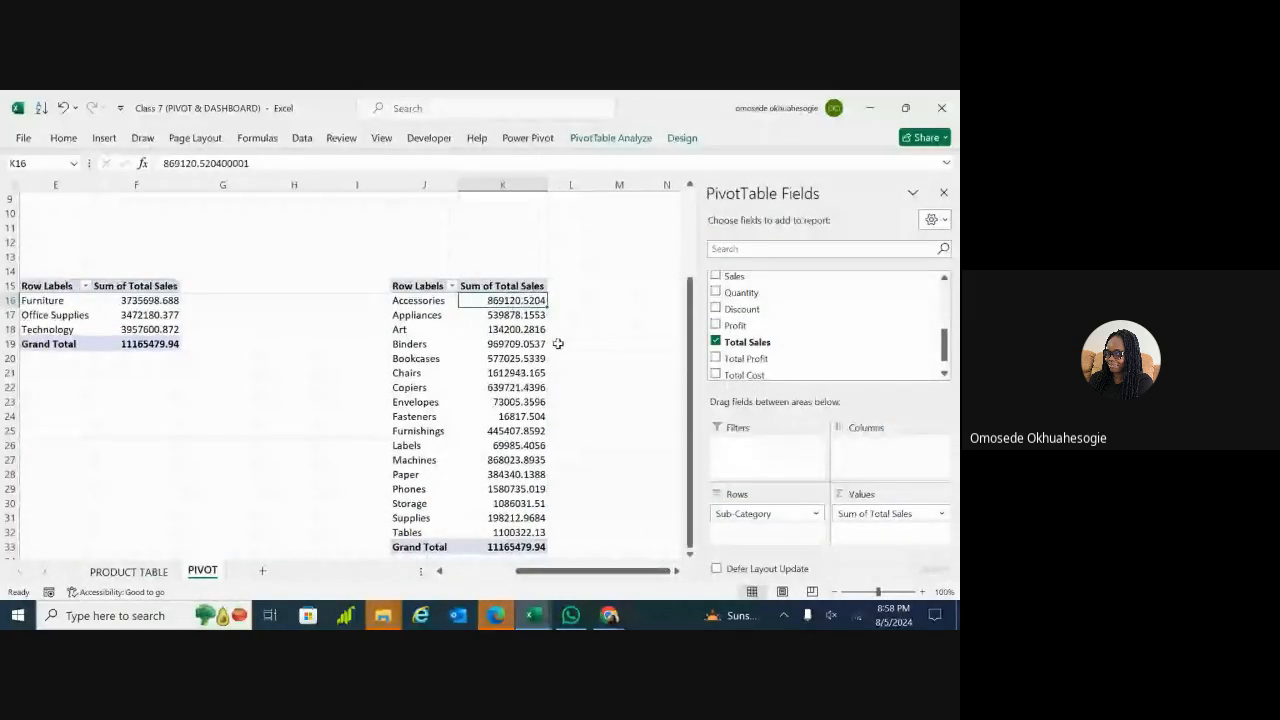
pyautogui.hscroll(2, 558, 343)
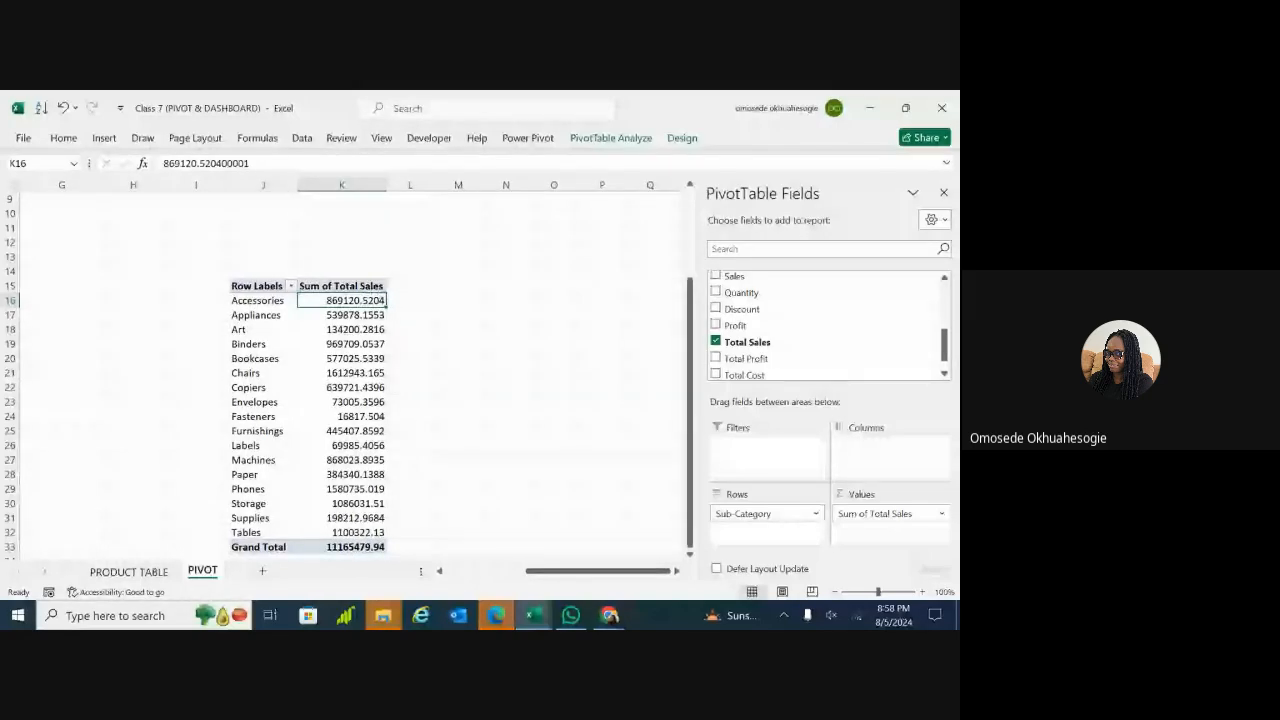
pyautogui.hscroll(-1, 350, 370)
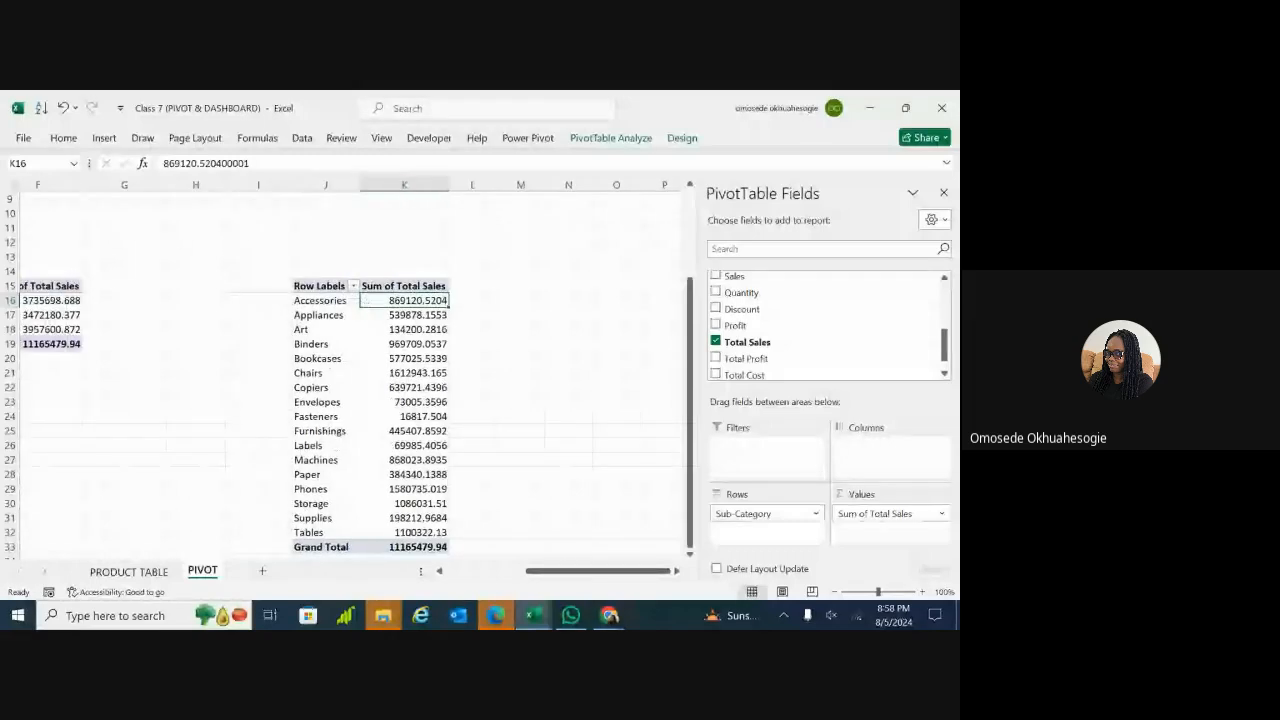
pyautogui.hscroll(-1, 472, 337)
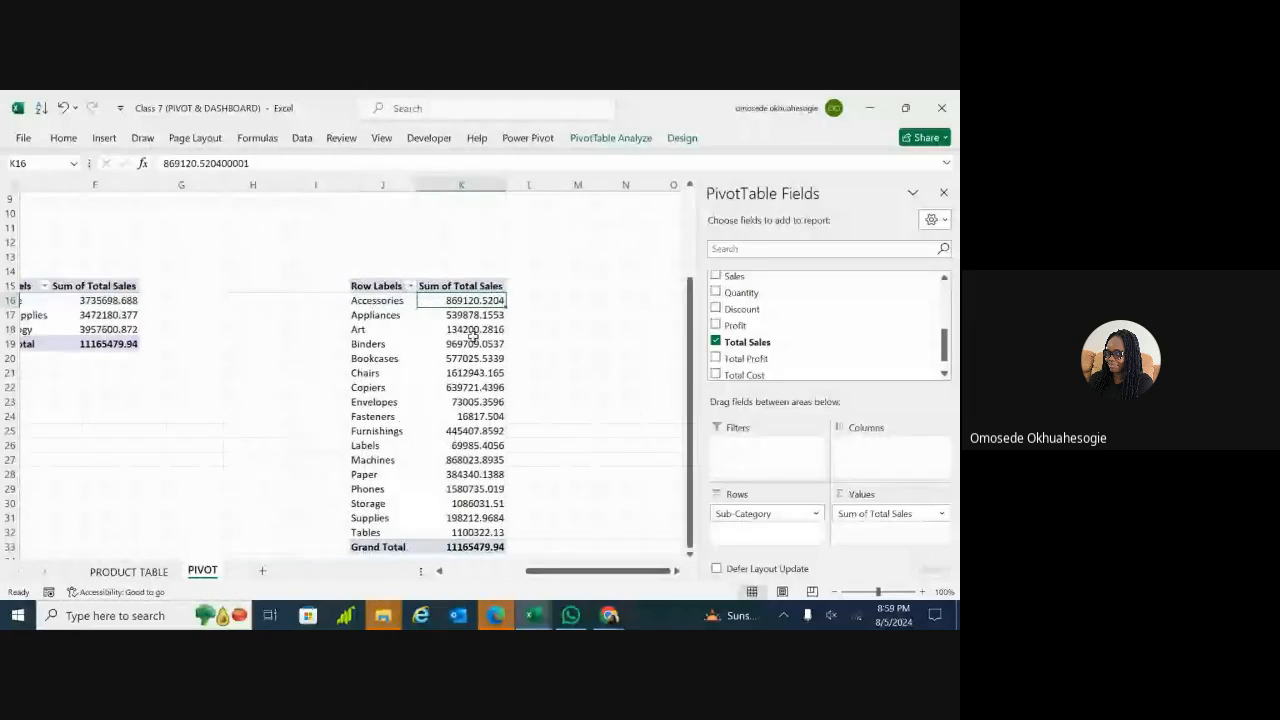
# Step: Inspect the distinct values of the Region column on the PRODUCT TABLE sheet, leaving its filter unchanged
pyautogui.hotkey('ctrl', 'pageup')
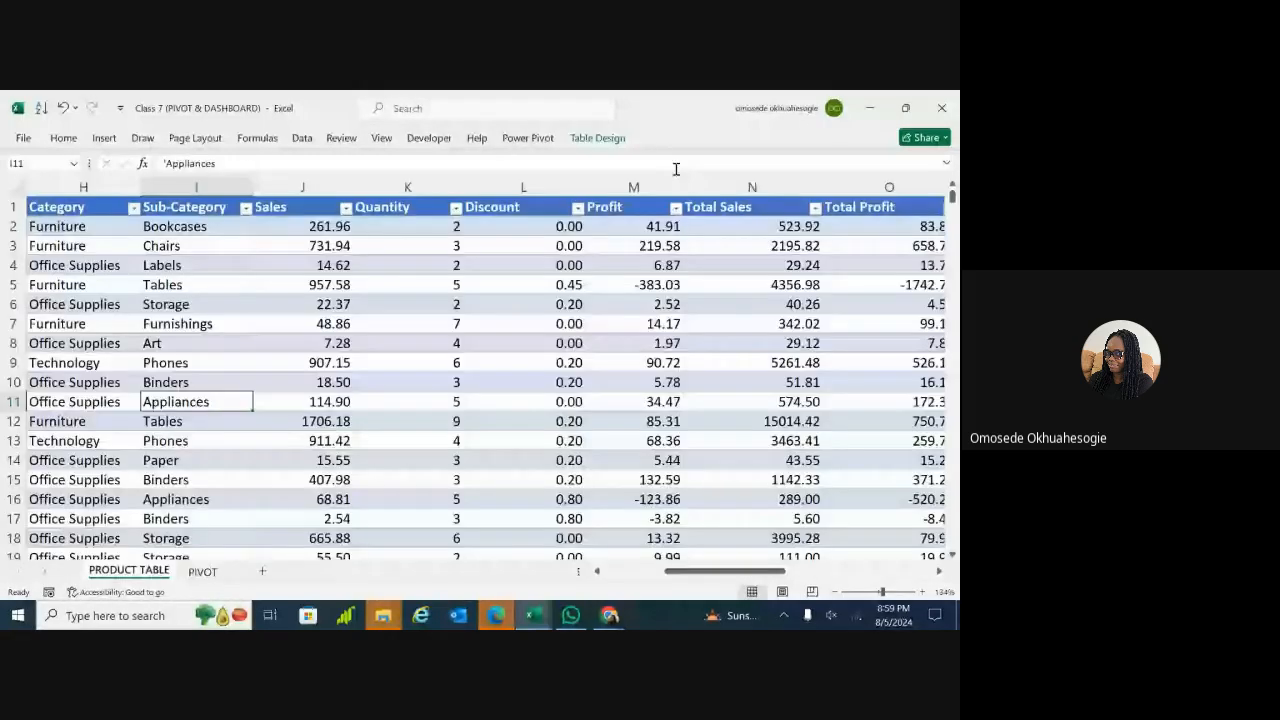
pyautogui.hscroll(-3, 480, 380)
pyautogui.hscroll(-2, 480, 380)
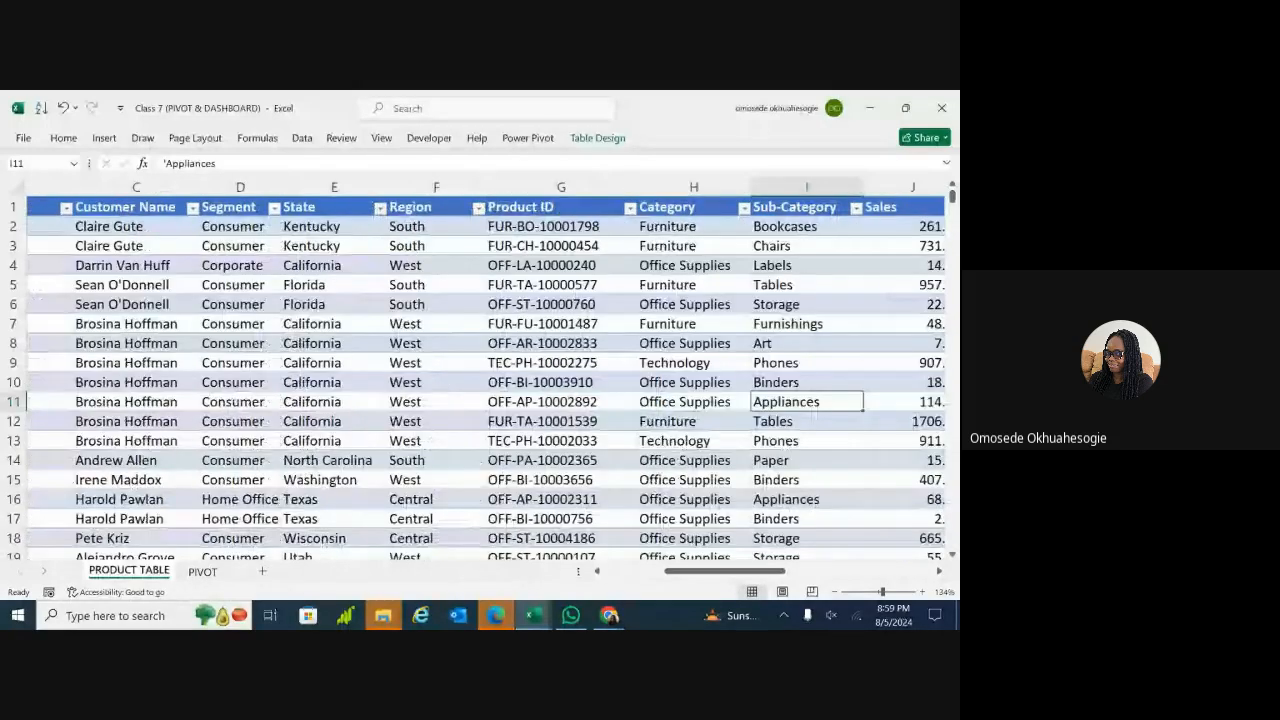
pyautogui.hscroll(1, 470, 265)
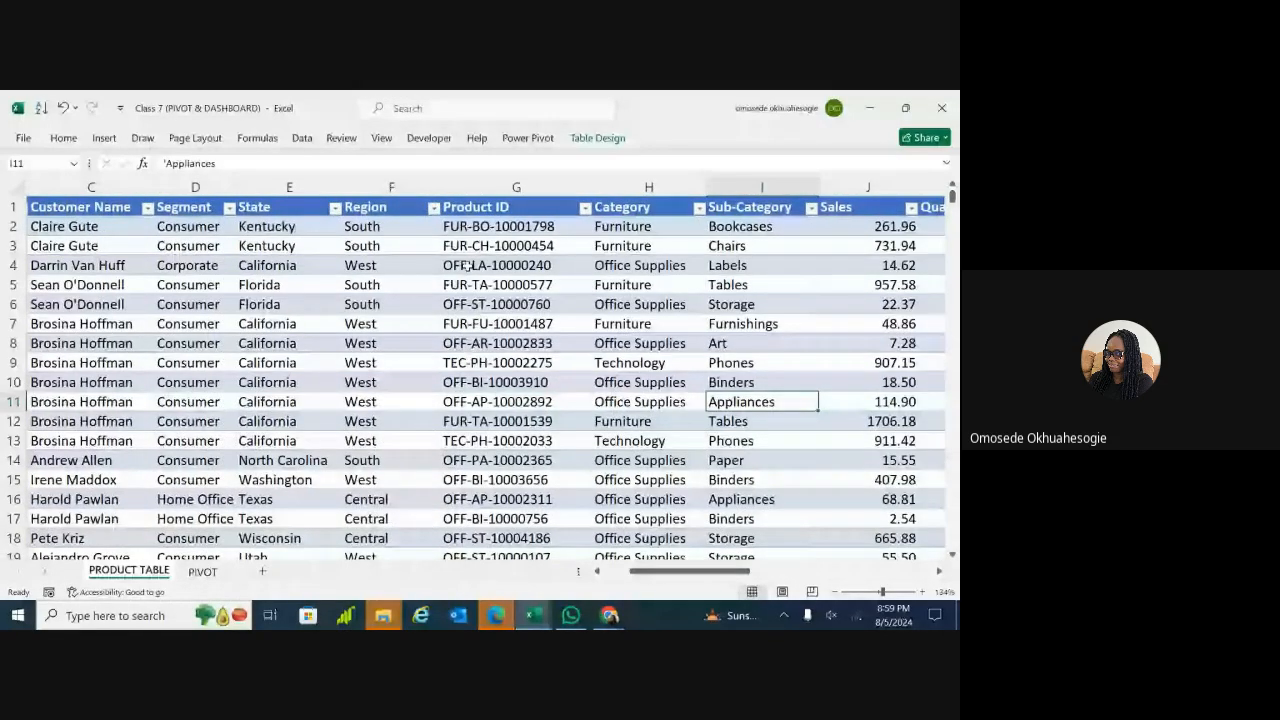
pyautogui.click(432, 208)
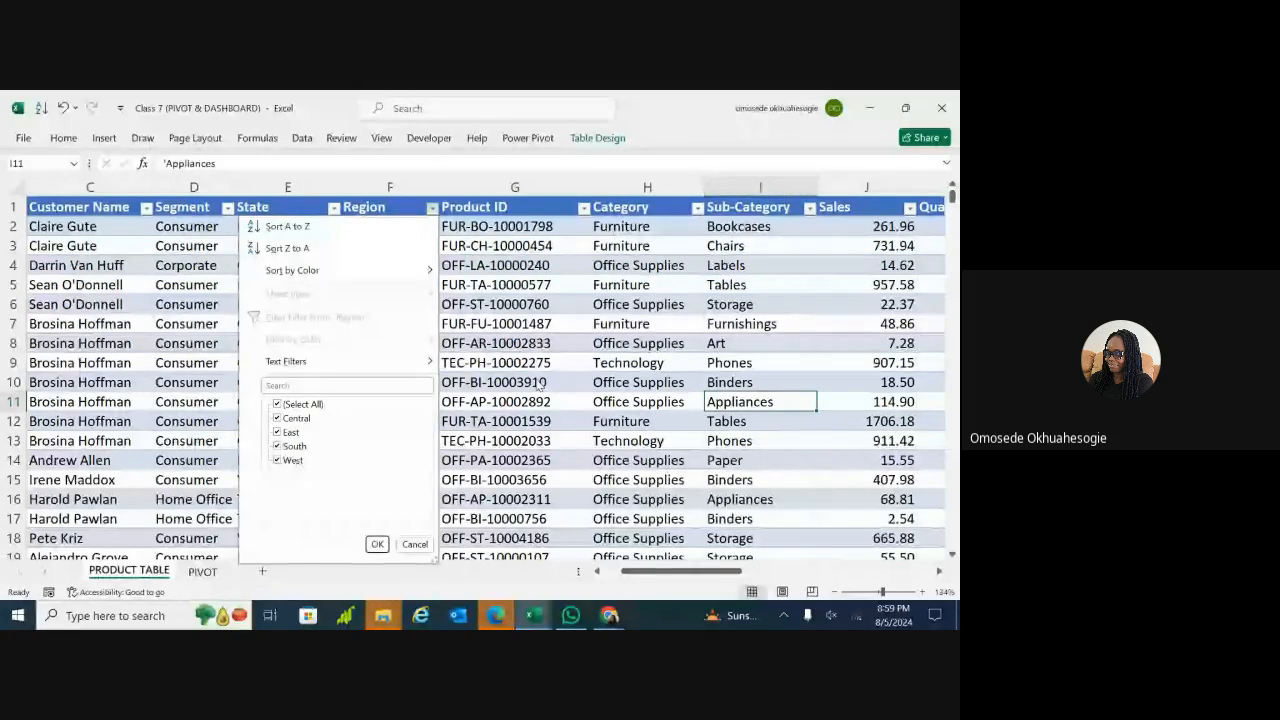
pyautogui.click(469, 403)
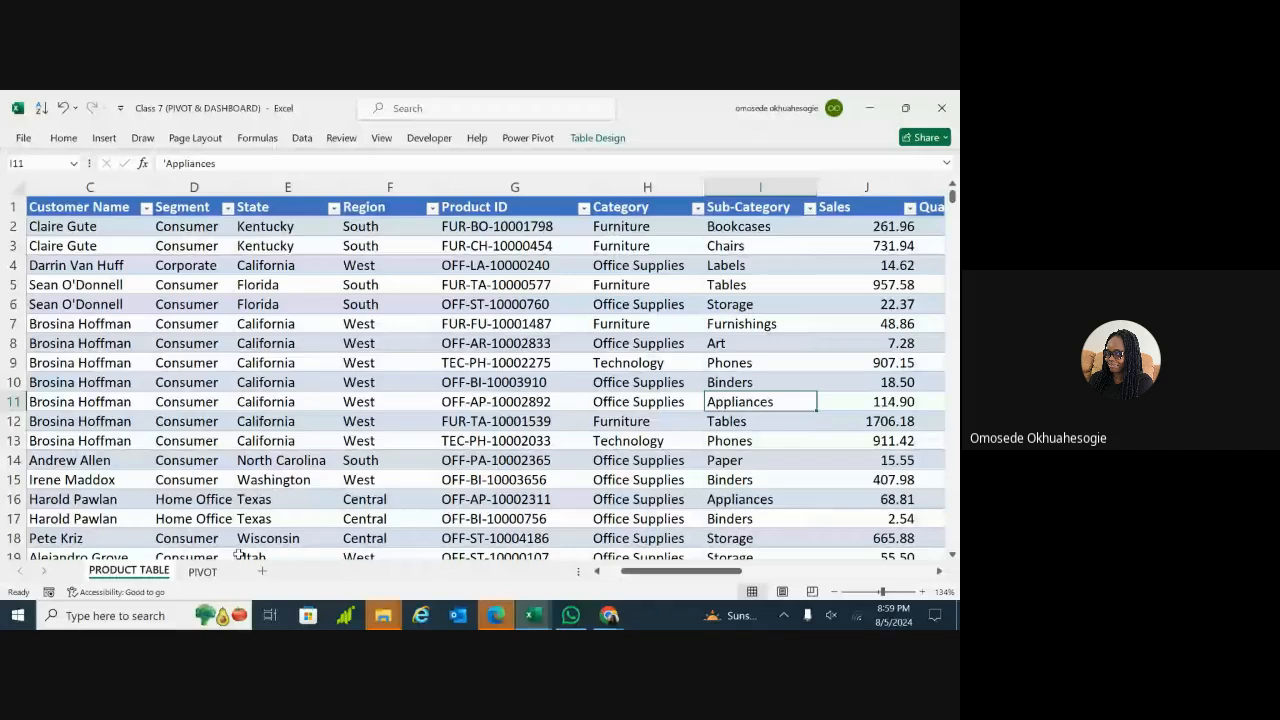
# Step: Insert a PivotTable from product_table at cell Q15 of the existing PIVOT sheet
pyautogui.click(202, 571)
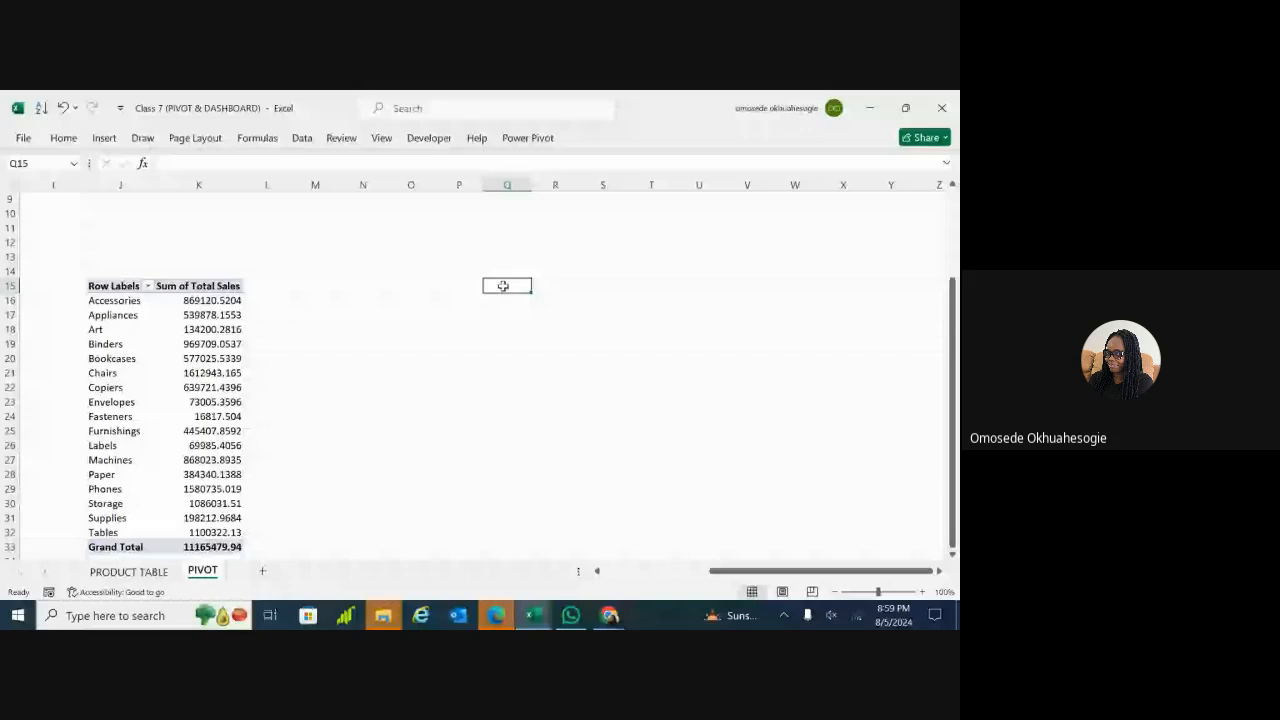
pyautogui.click(104, 138)
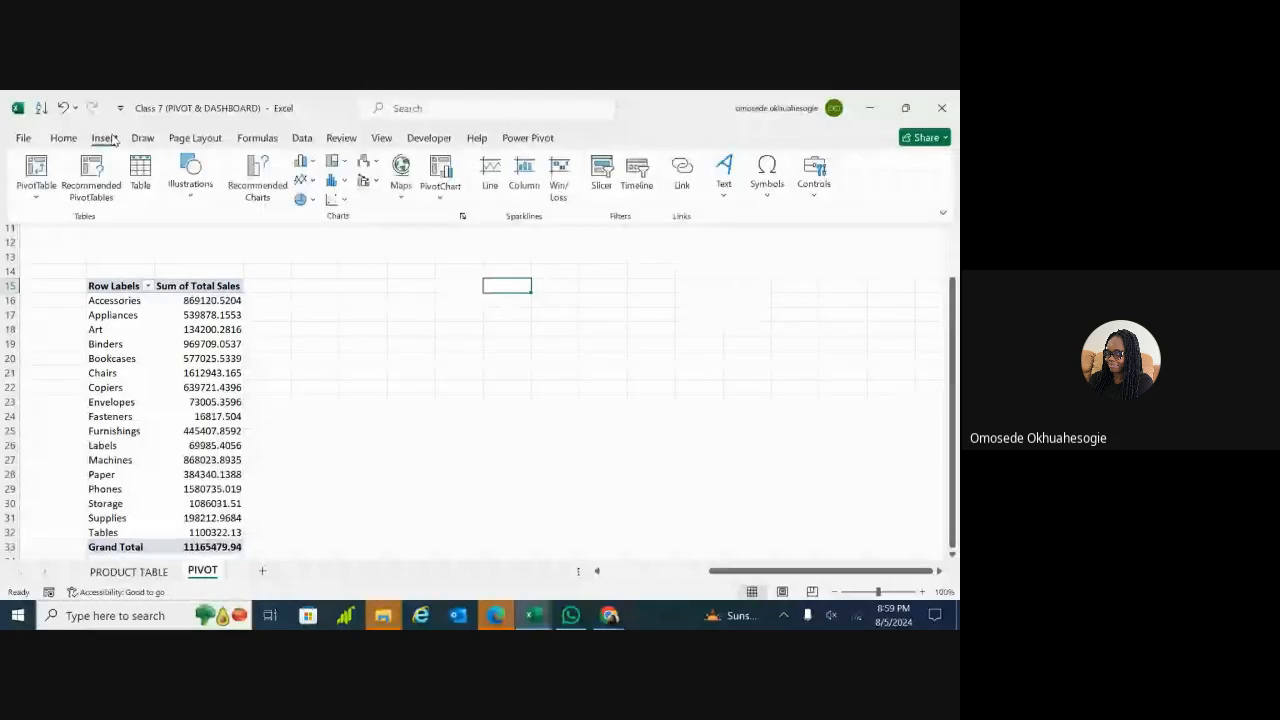
pyautogui.click(38, 199)
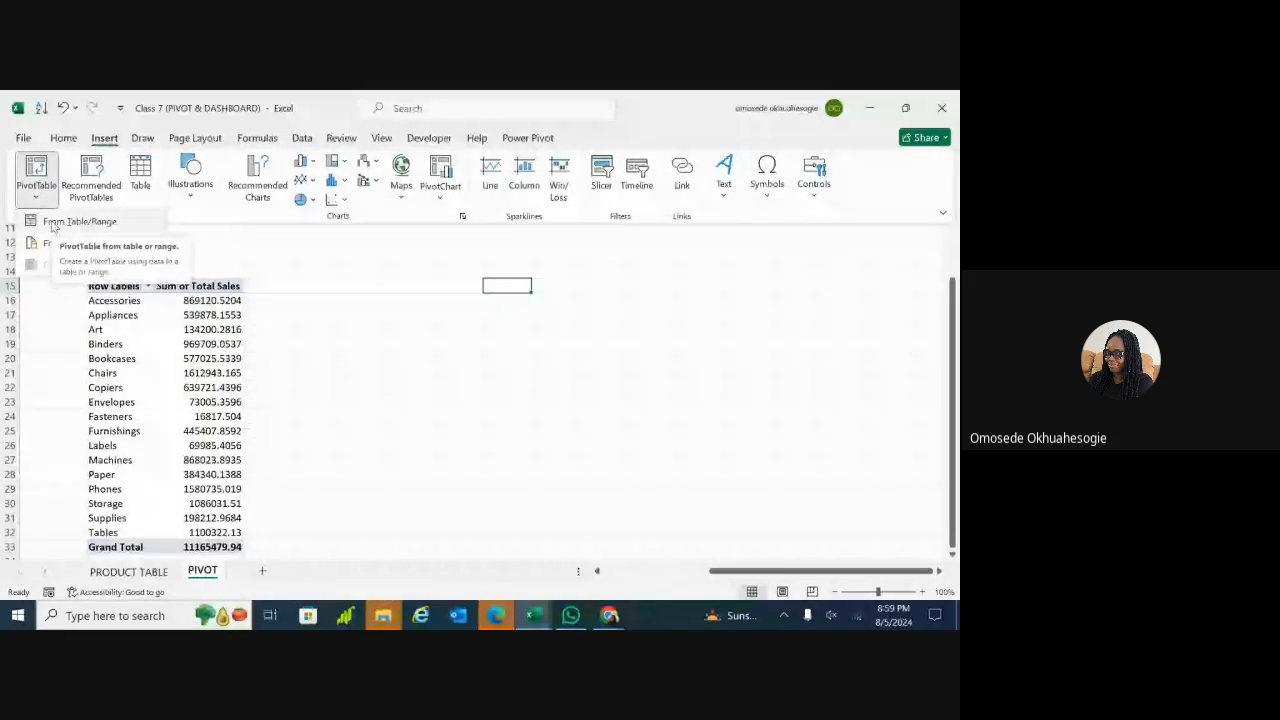
pyautogui.click(53, 225)
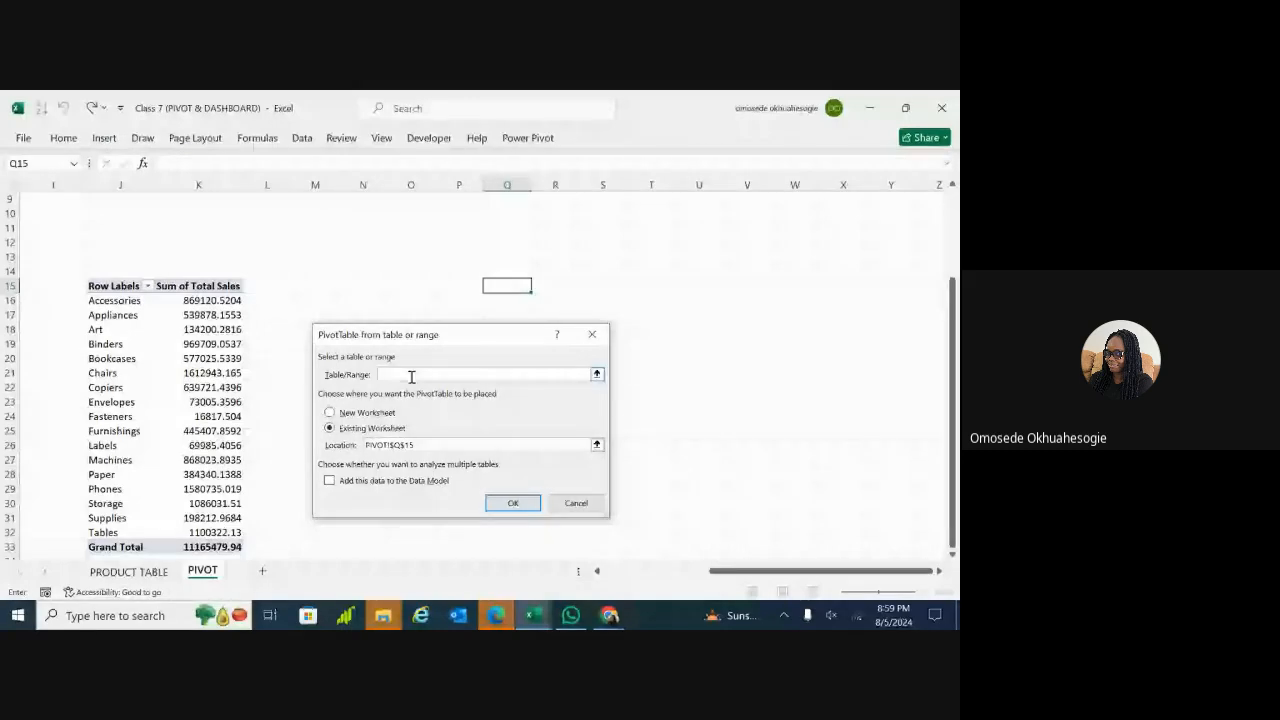
pyautogui.write('product_table')
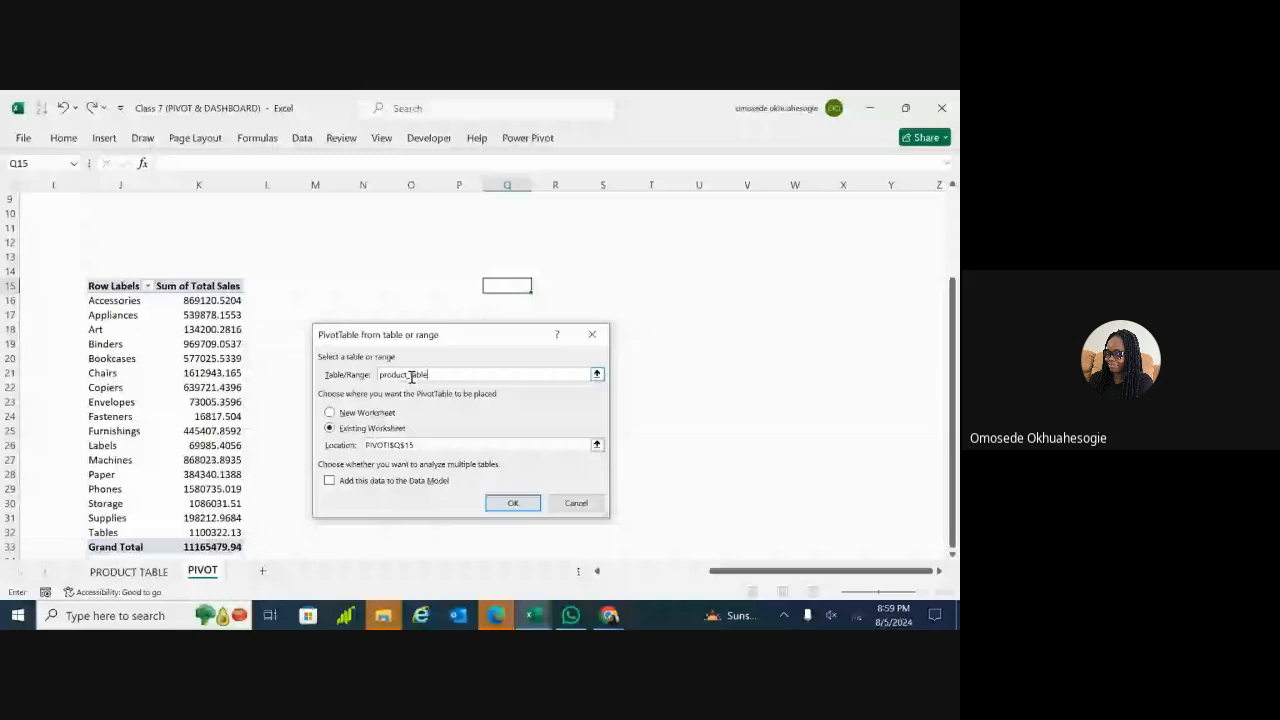
pyautogui.click(490, 501)
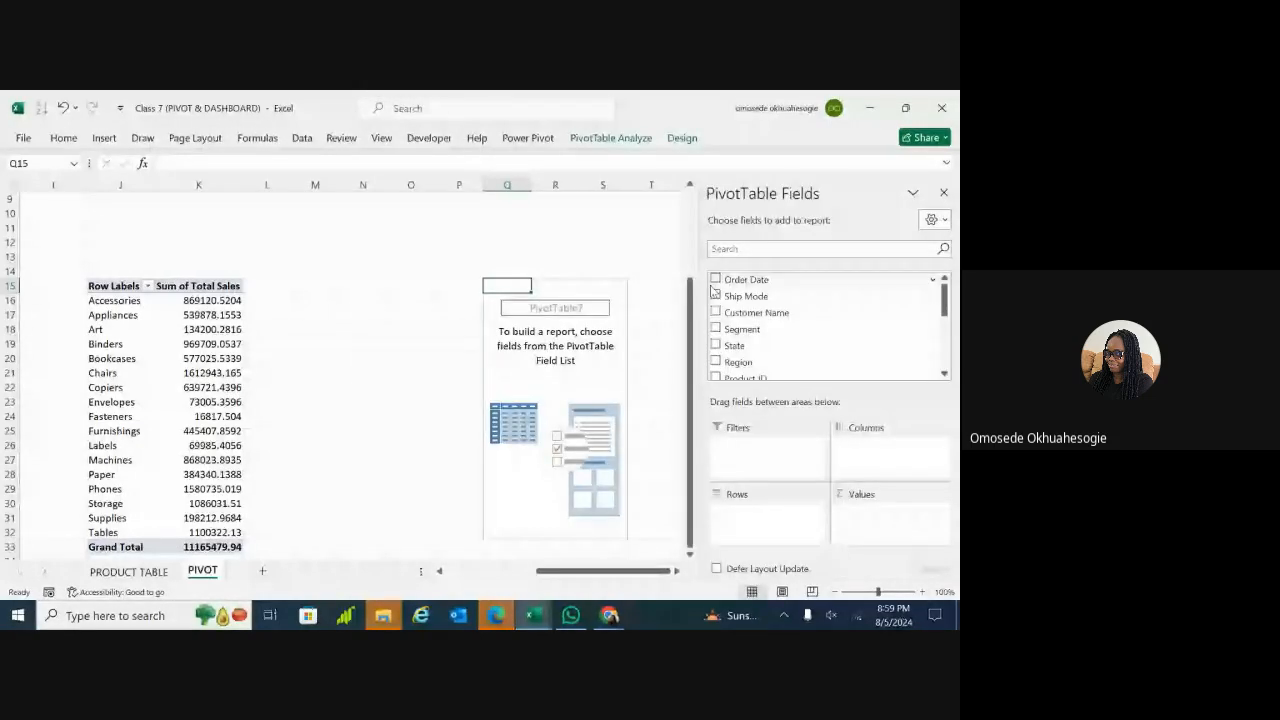
# Step: Add Region as rows and Total Profit as summed values to the PivotTable at Q15
pyautogui.scroll(-1, 900, 300)
pyautogui.click(926, 304)
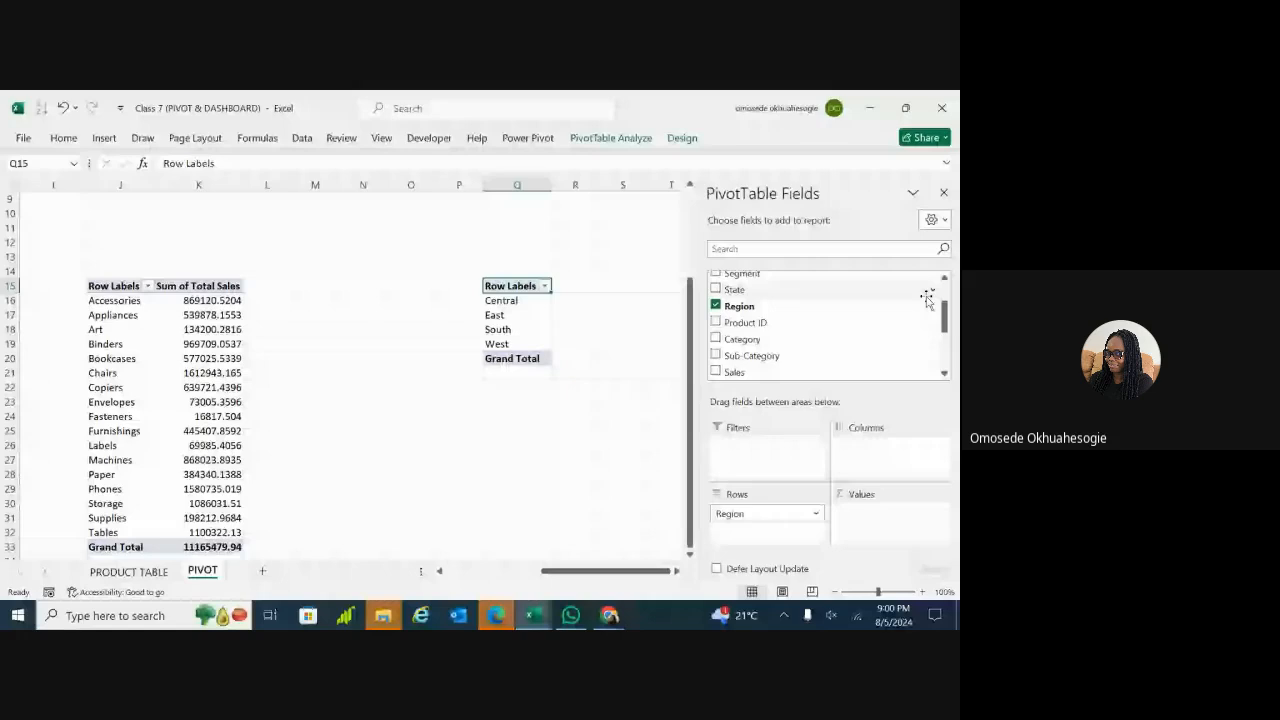
pyautogui.moveTo(945, 313); pyautogui.dragTo(948, 352)
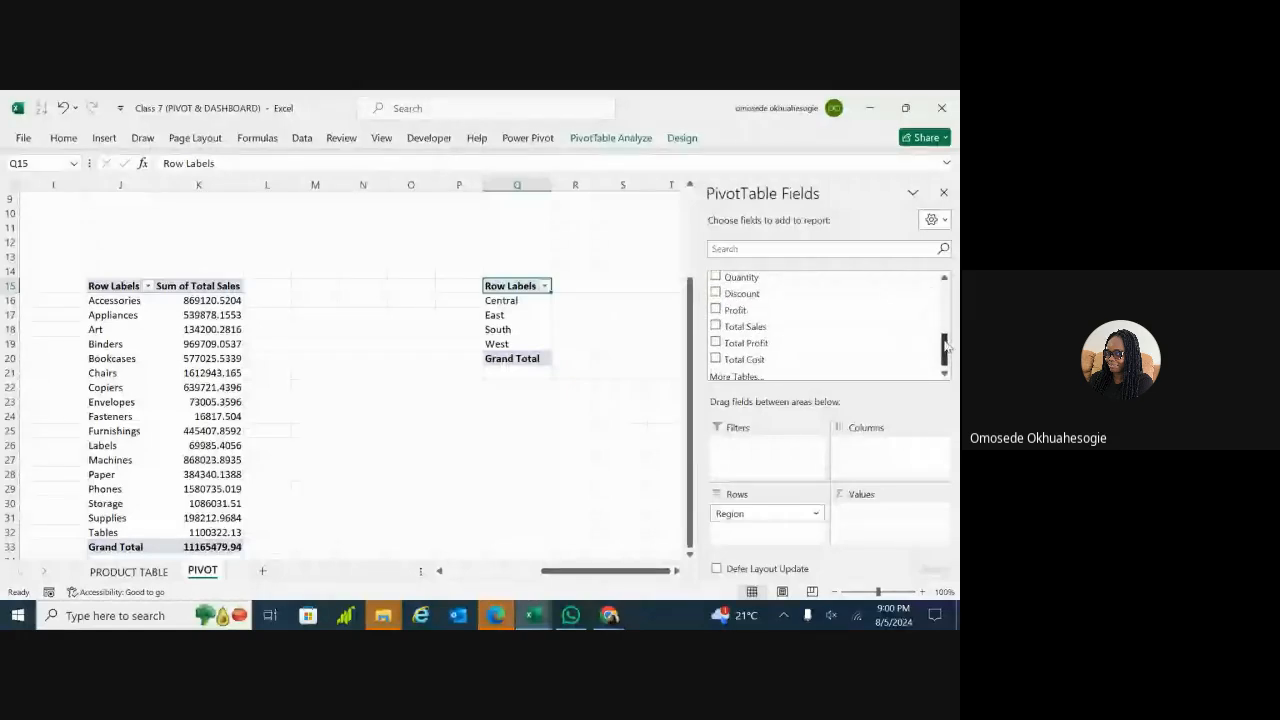
pyautogui.click(716, 343)
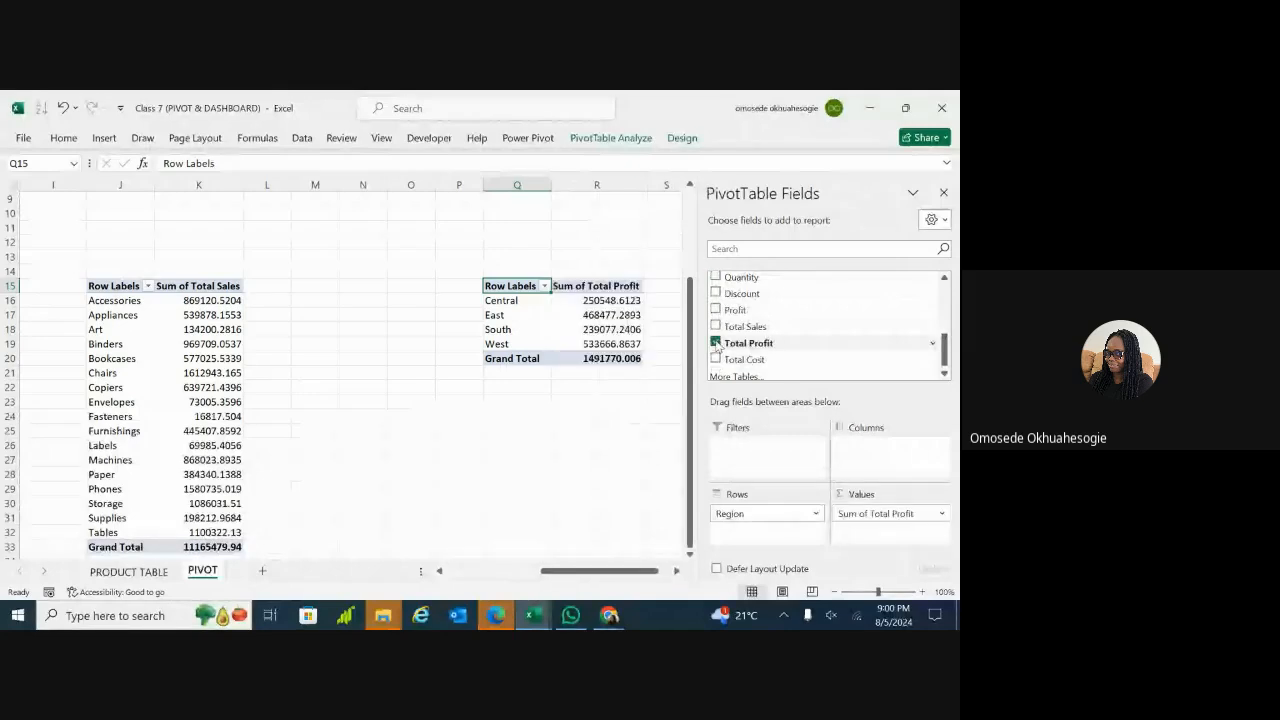
pyautogui.doubleClick(617, 286)
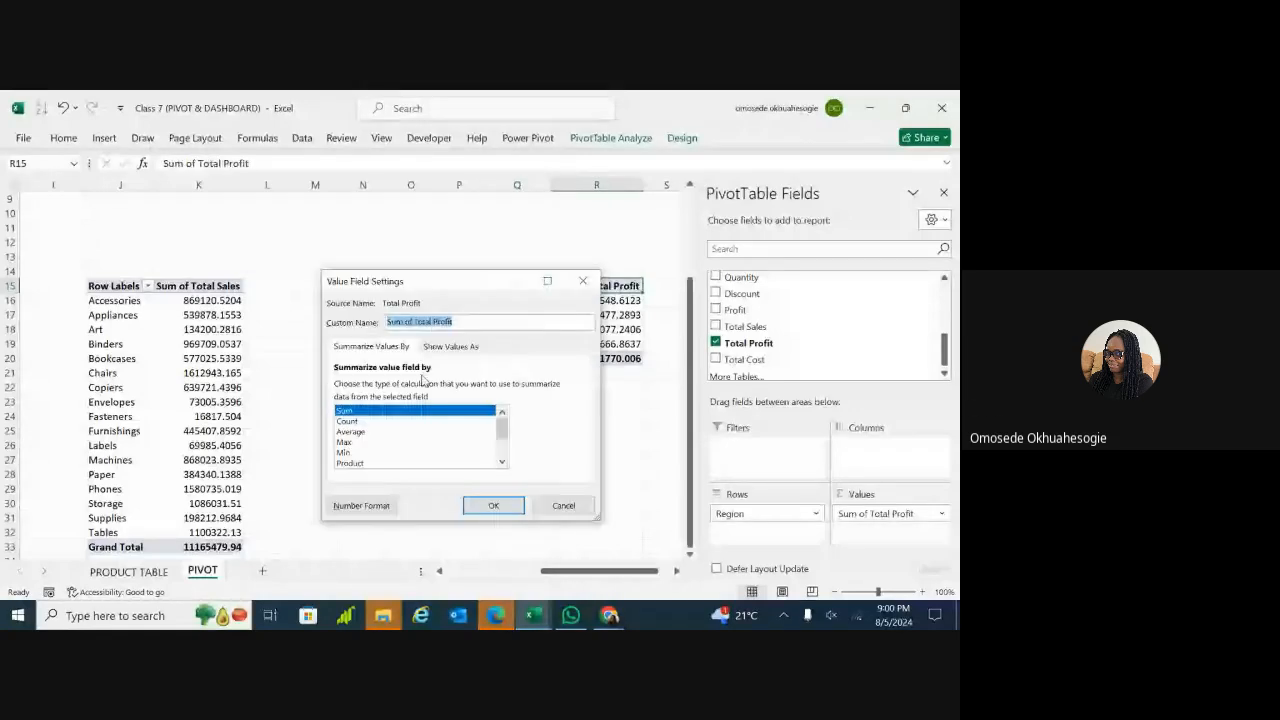
pyautogui.click(451, 346)
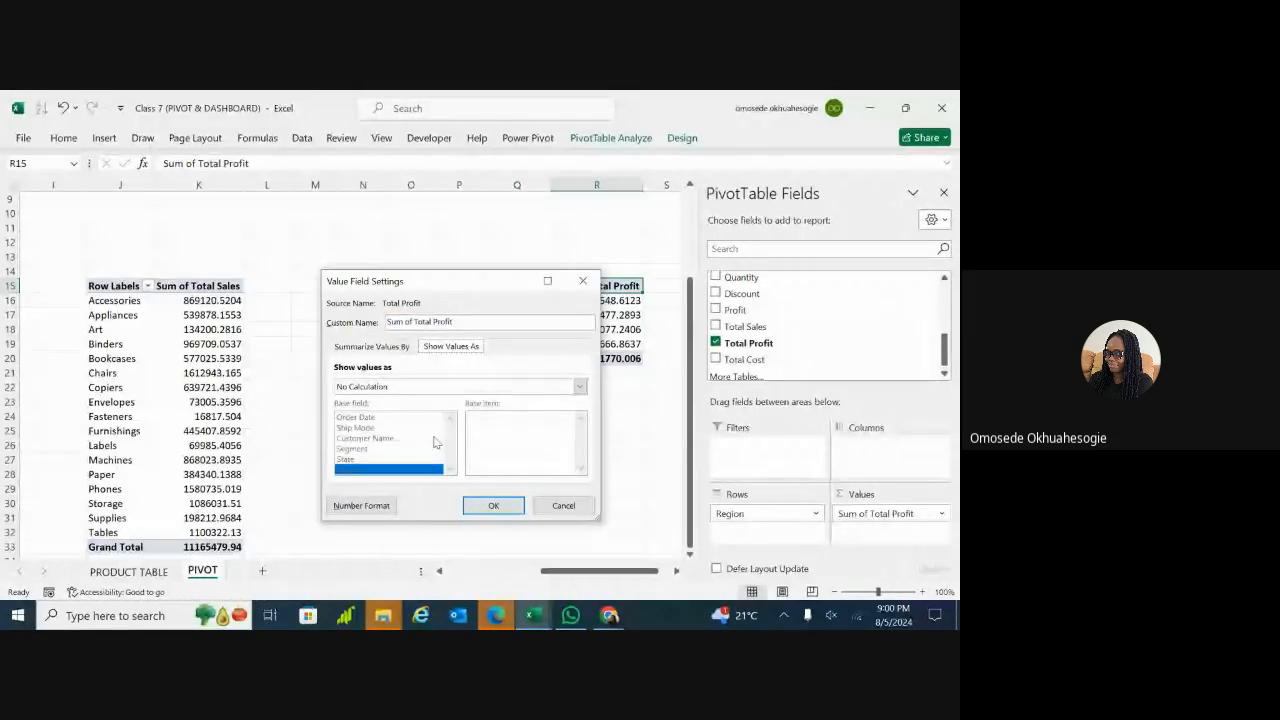
pyautogui.click(362, 506)
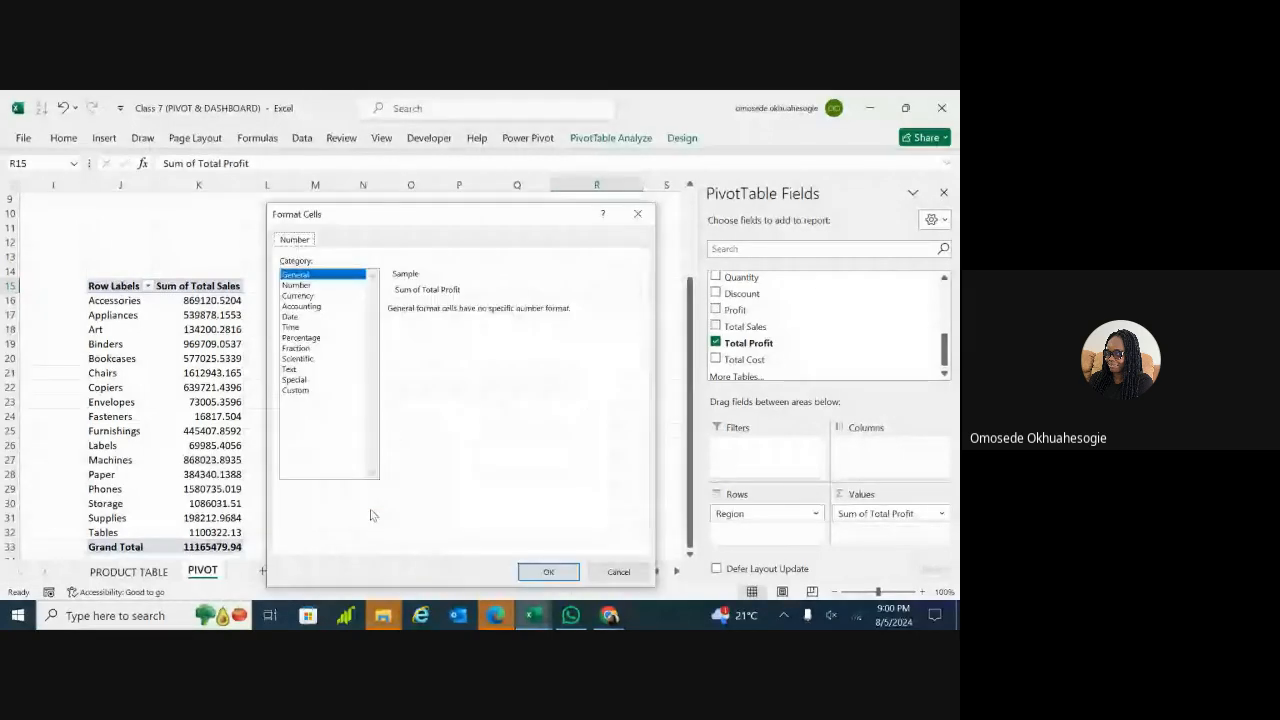
pyautogui.click(638, 214)
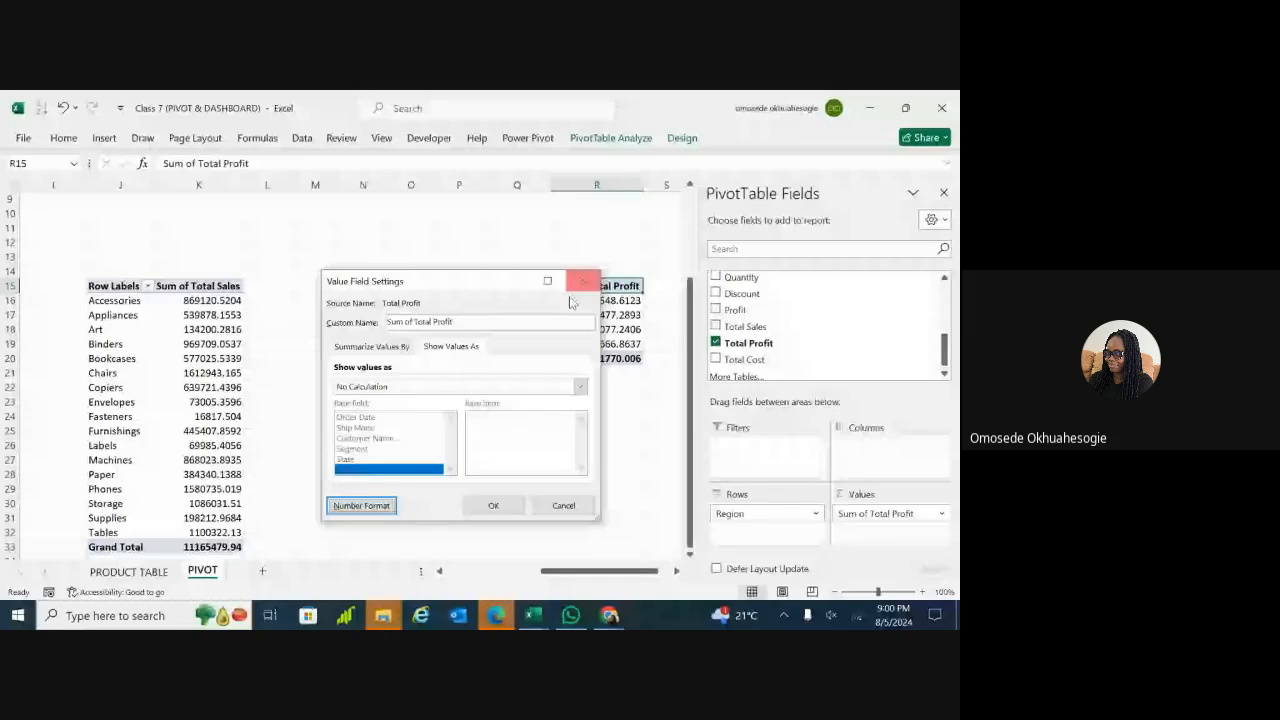
pyautogui.click(583, 281)
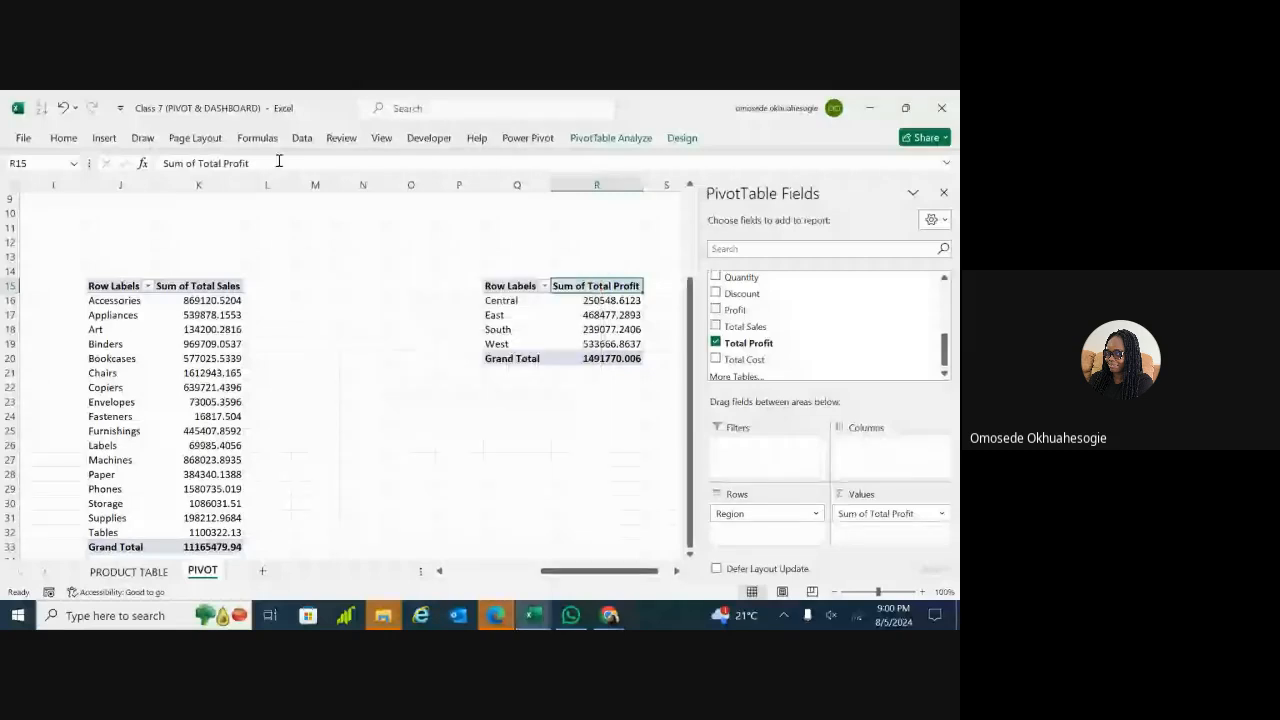
# Step: Go back to the earlier PivotTables on the PIVOT sheet and examine the Revenue value in E4
pyautogui.hscroll(-3, 350, 400)
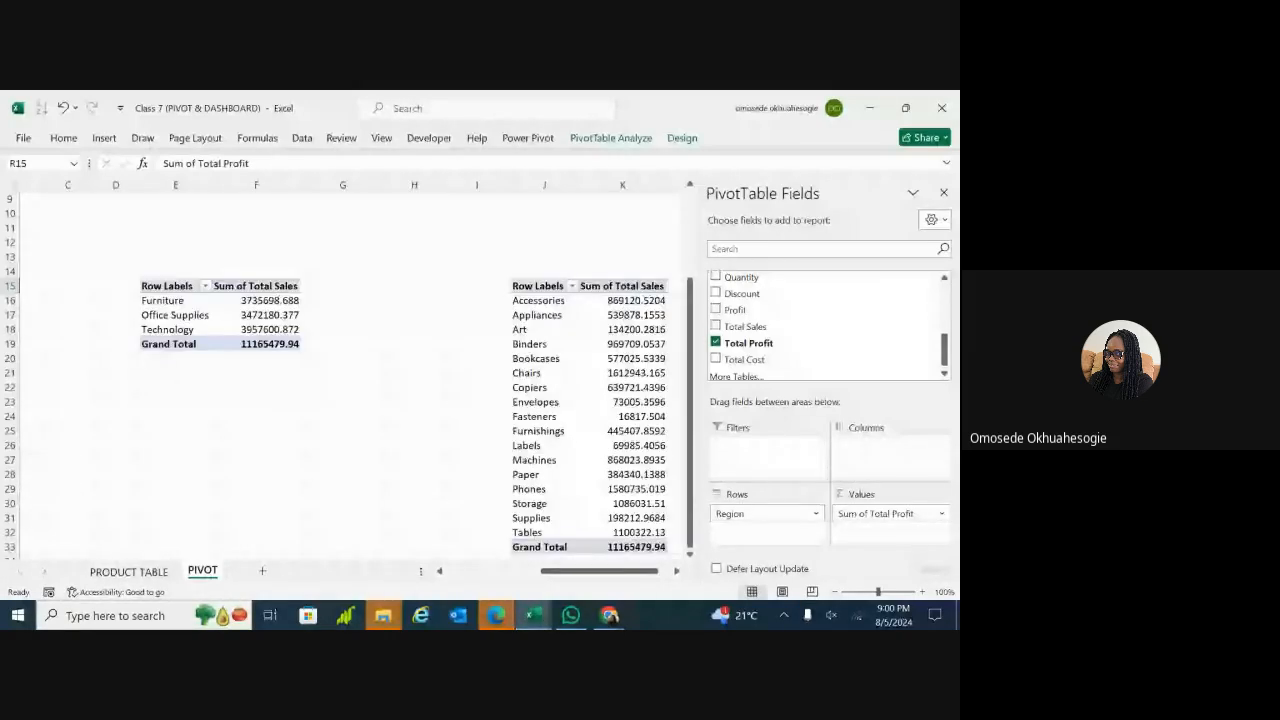
pyautogui.hscroll(1, 350, 400)
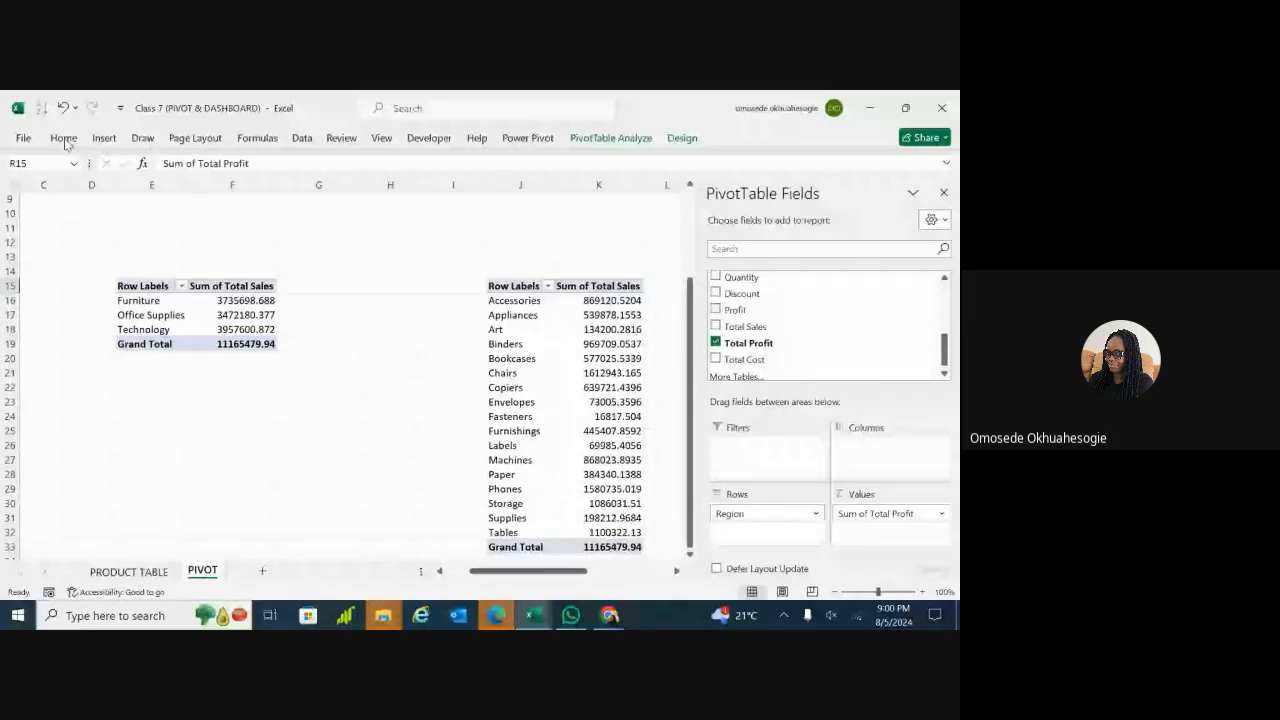
pyautogui.scroll(3, 350, 370)
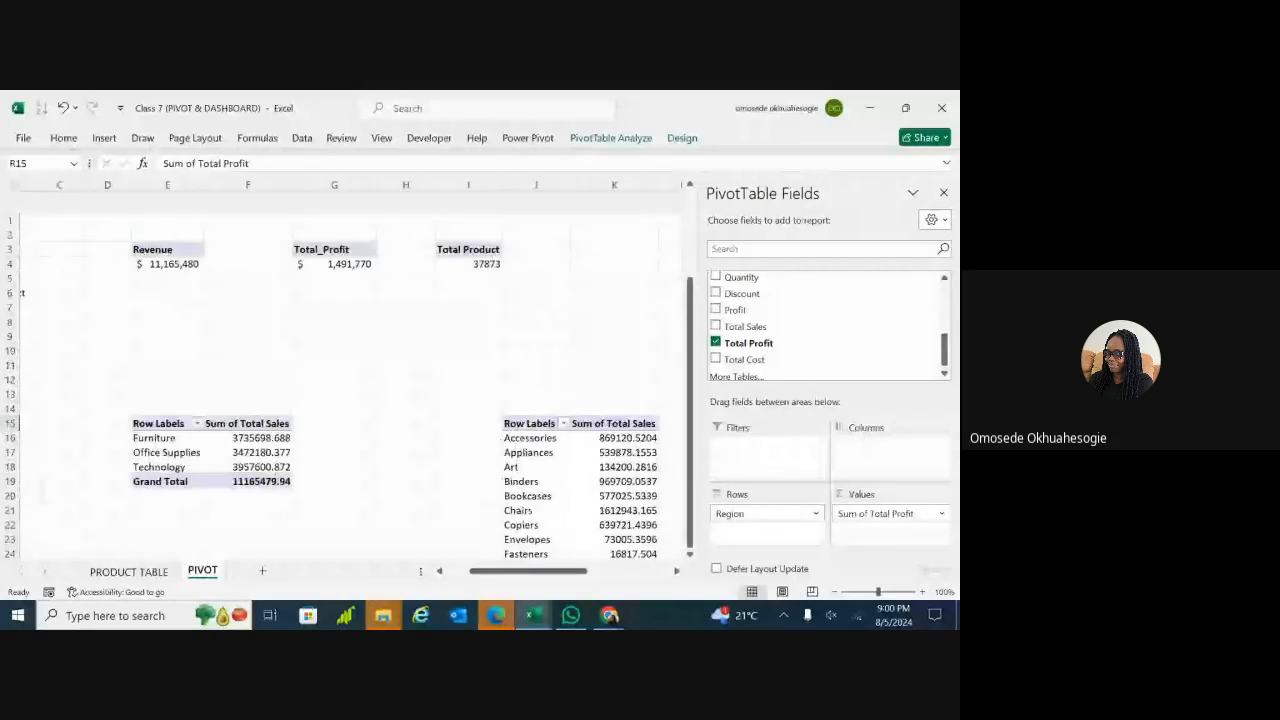
pyautogui.click(135, 243)
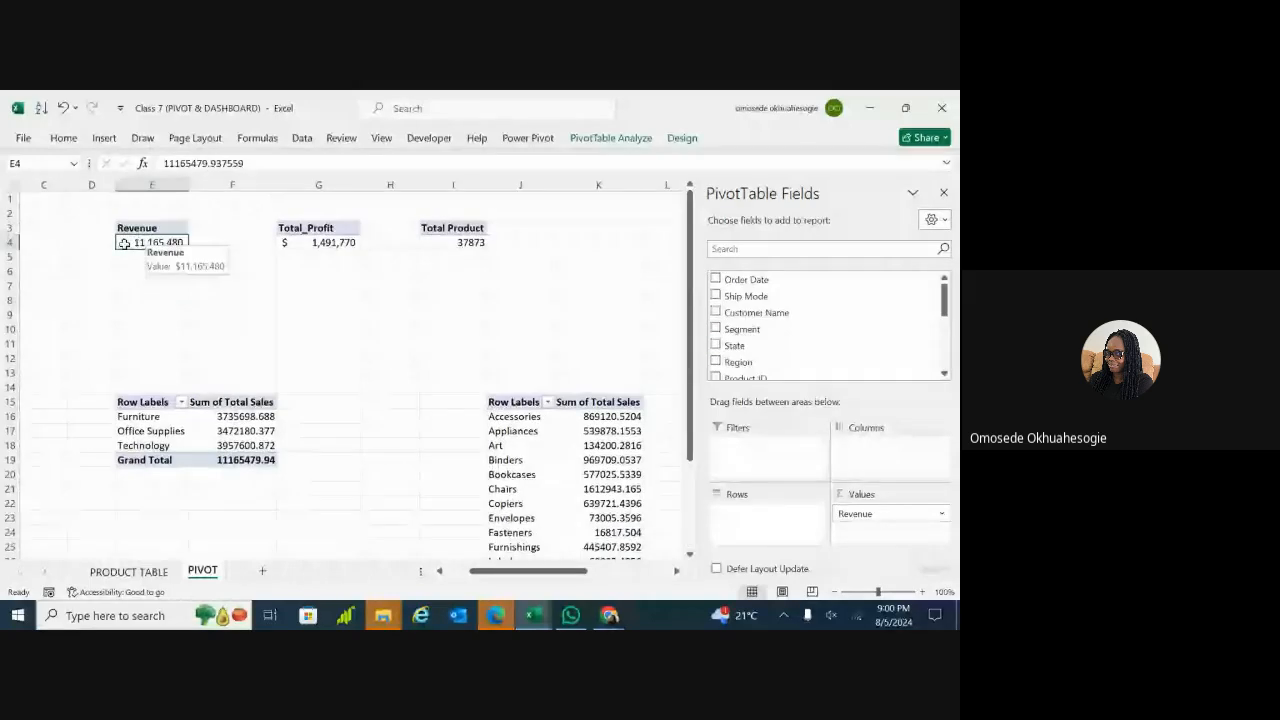
pyautogui.click(318, 416)
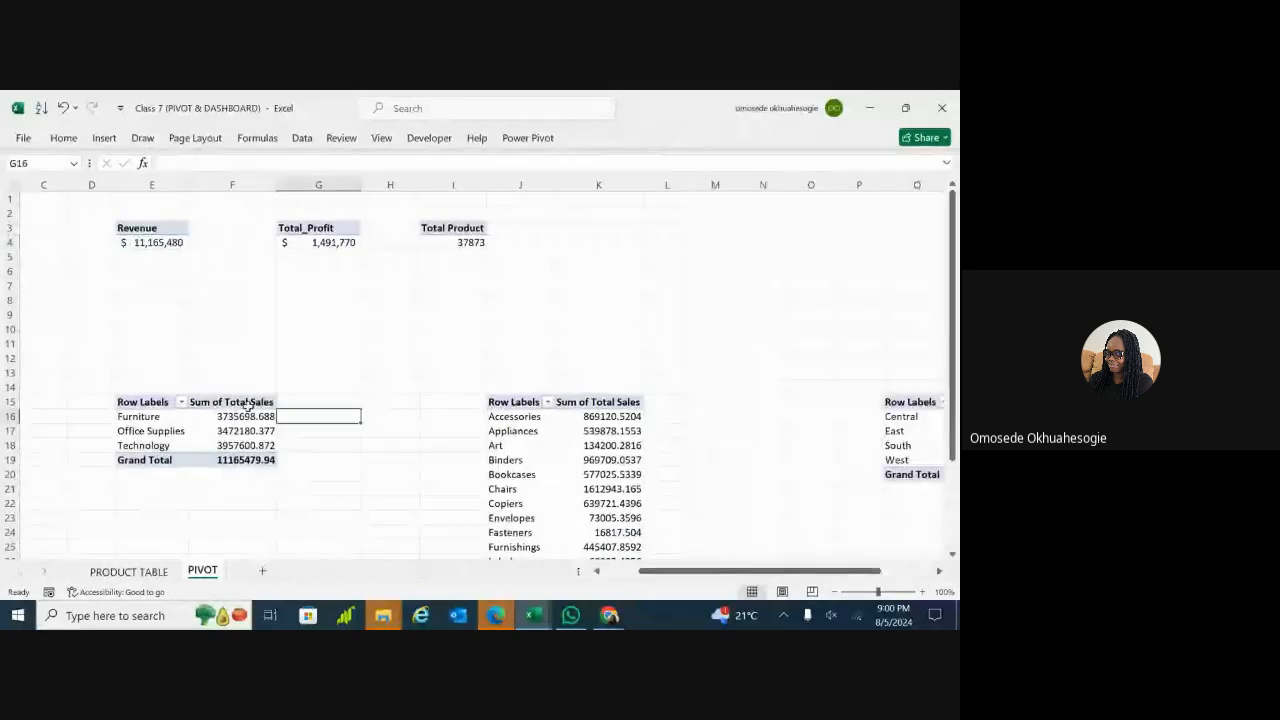
# Step: Format the Sum of Total Sales values in the category PivotTable as Accounting with the NGN symbol and 0 decimal places
pyautogui.click(245, 403)
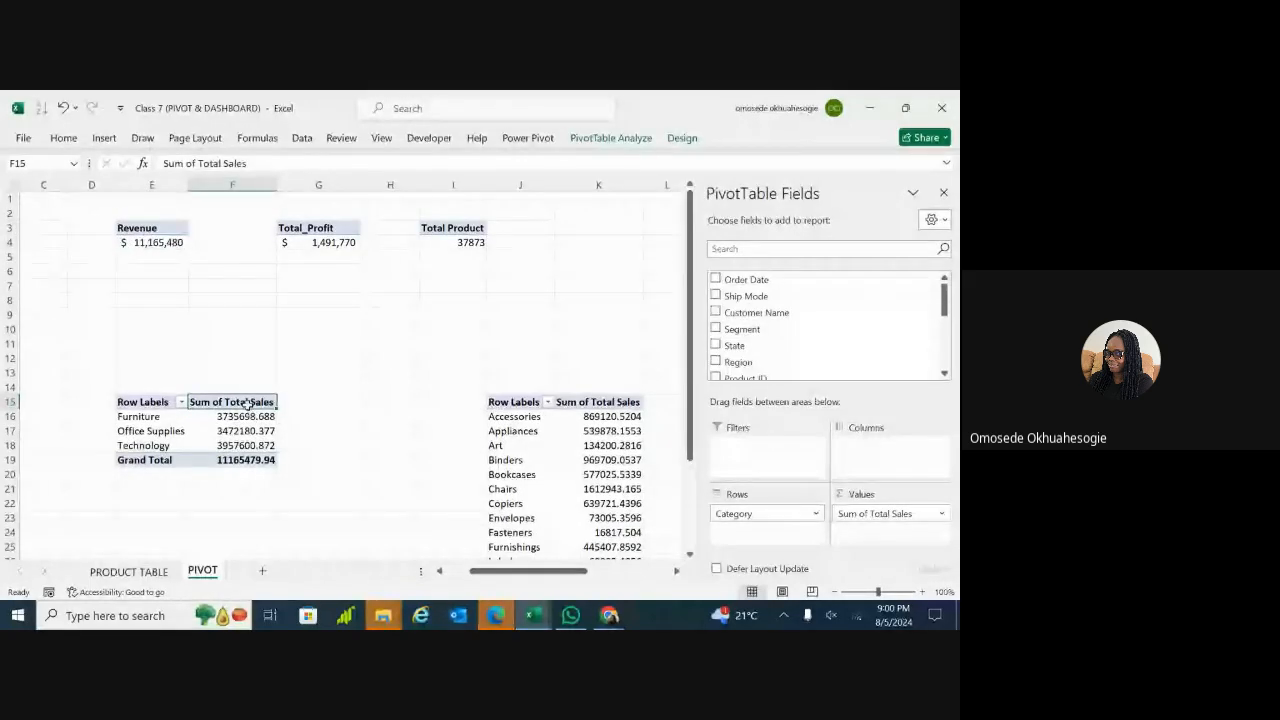
pyautogui.click(243, 404)
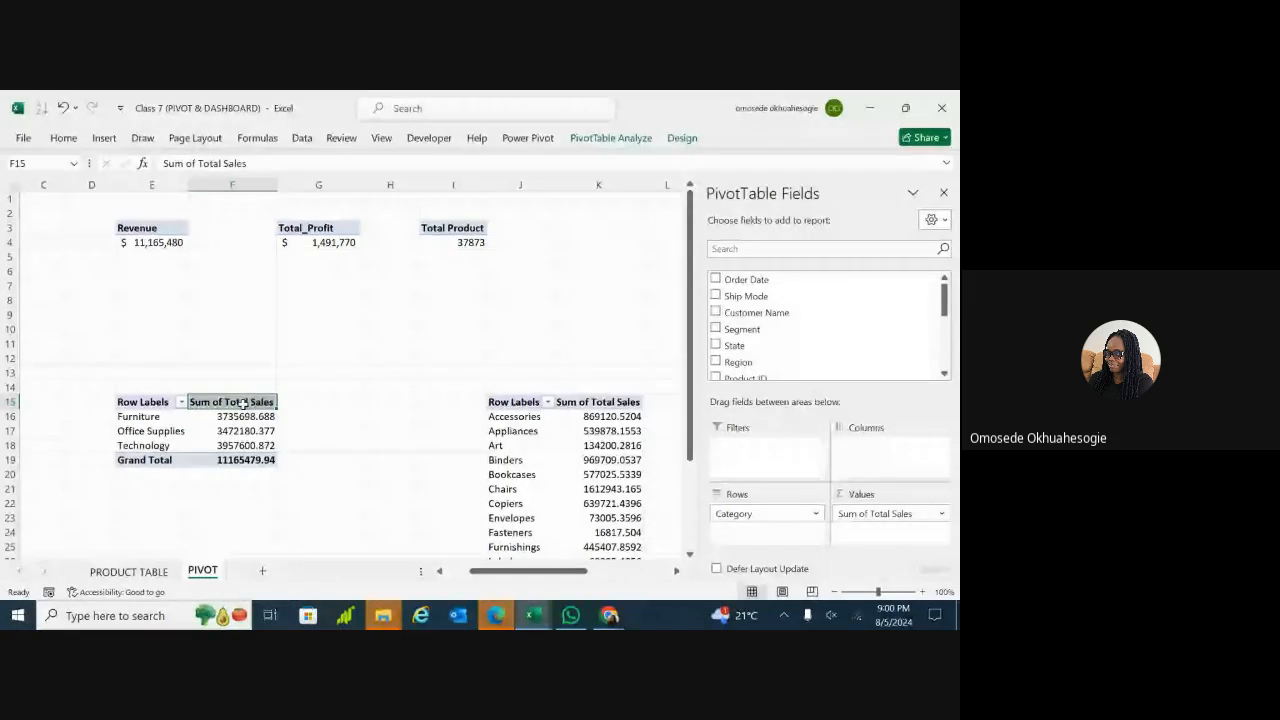
pyautogui.doubleClick(243, 403)
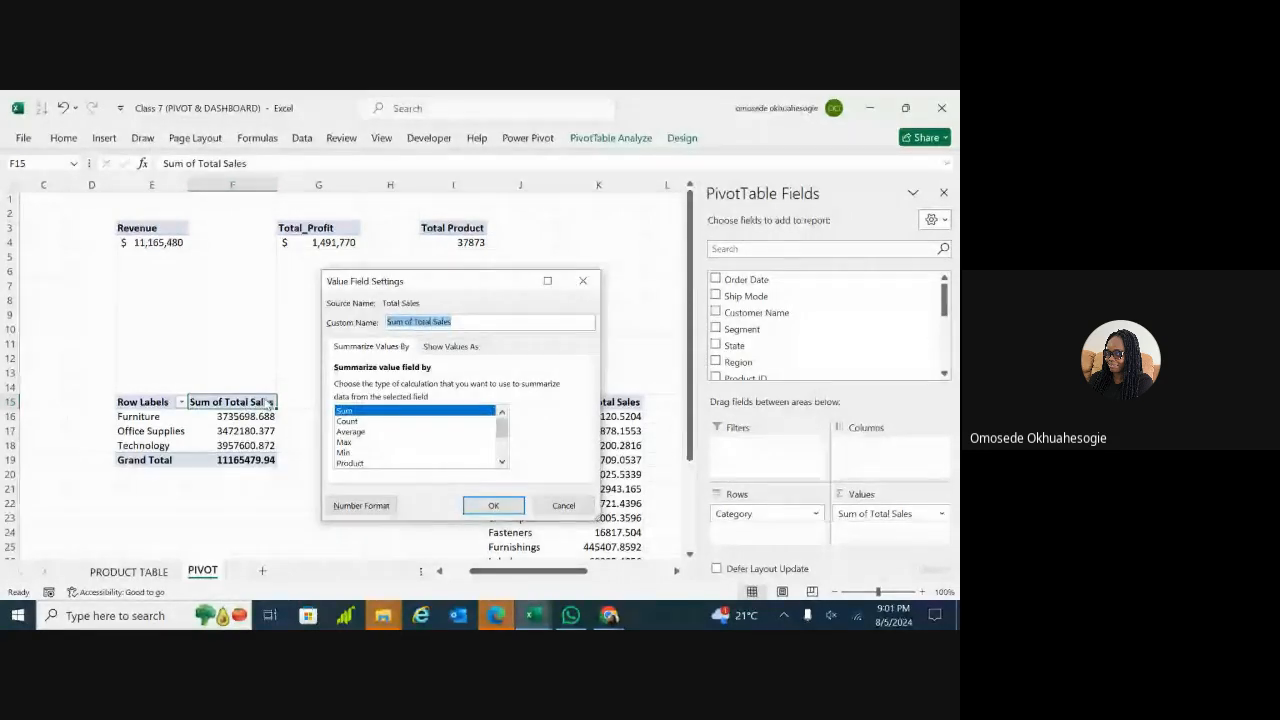
pyautogui.click(361, 507)
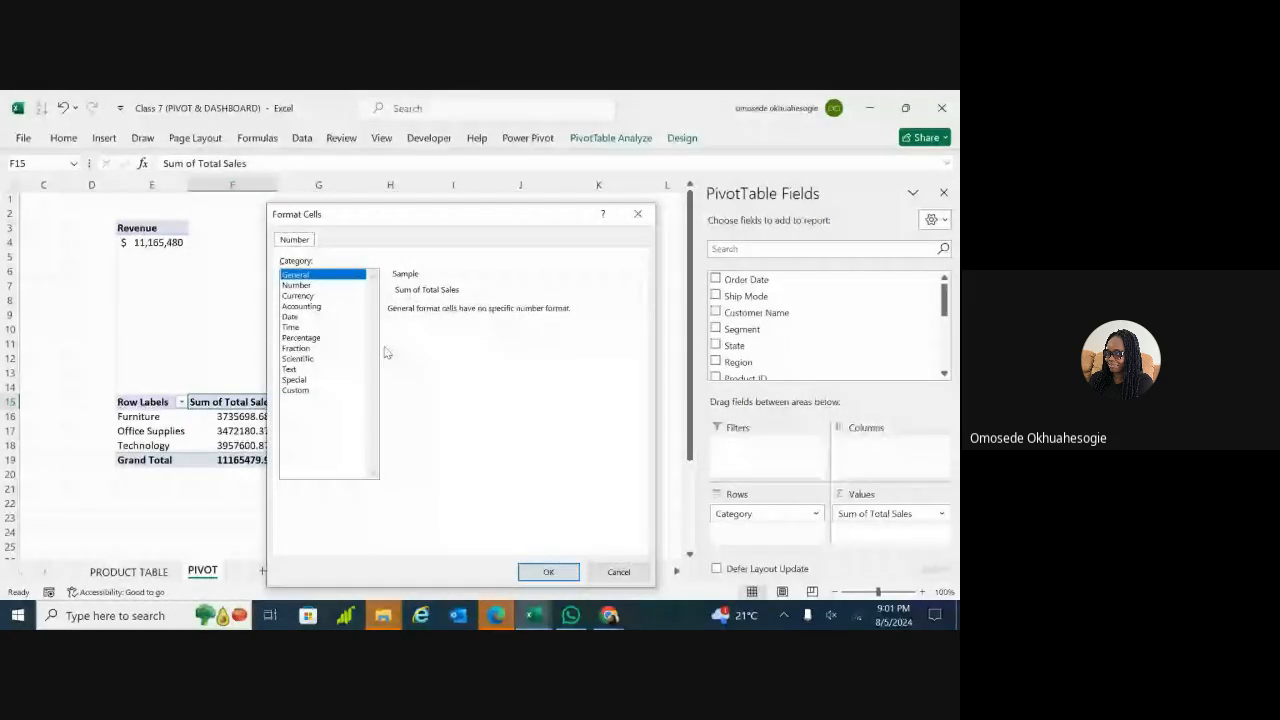
pyautogui.click(303, 306)
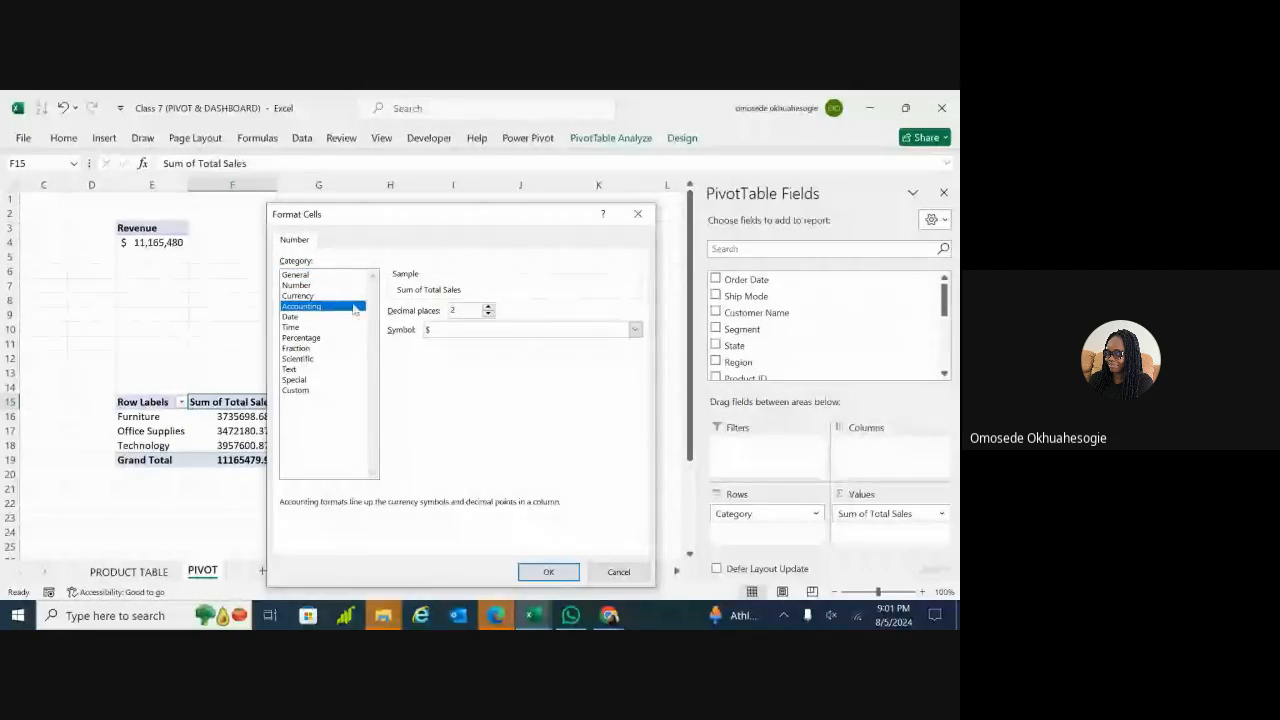
pyautogui.click(633, 329)
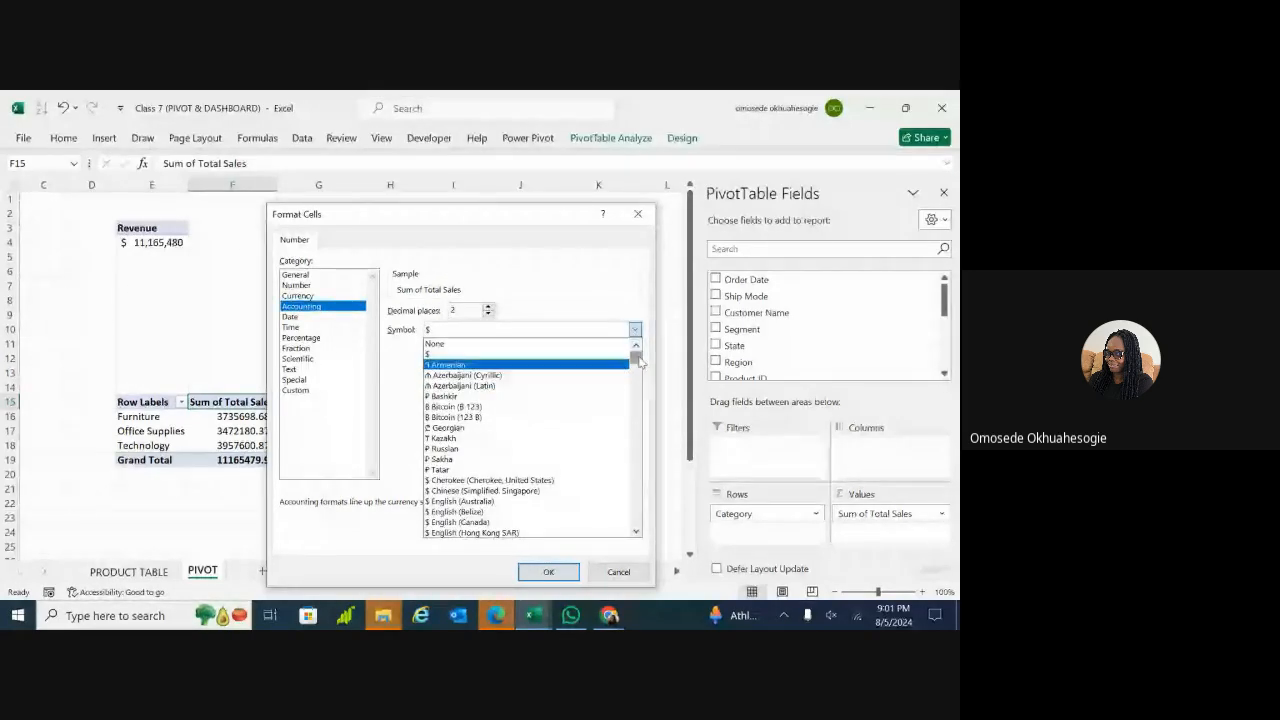
pyautogui.moveTo(636, 360); pyautogui.dragTo(634, 490)
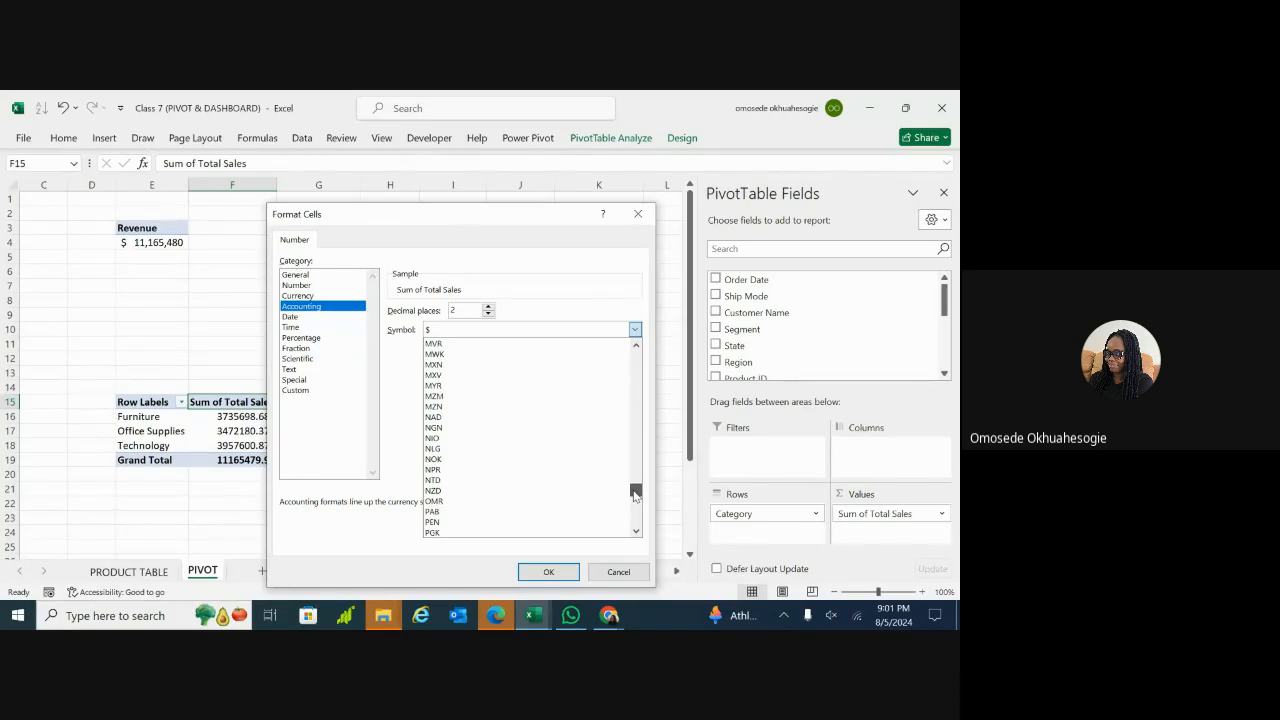
pyautogui.click(432, 427)
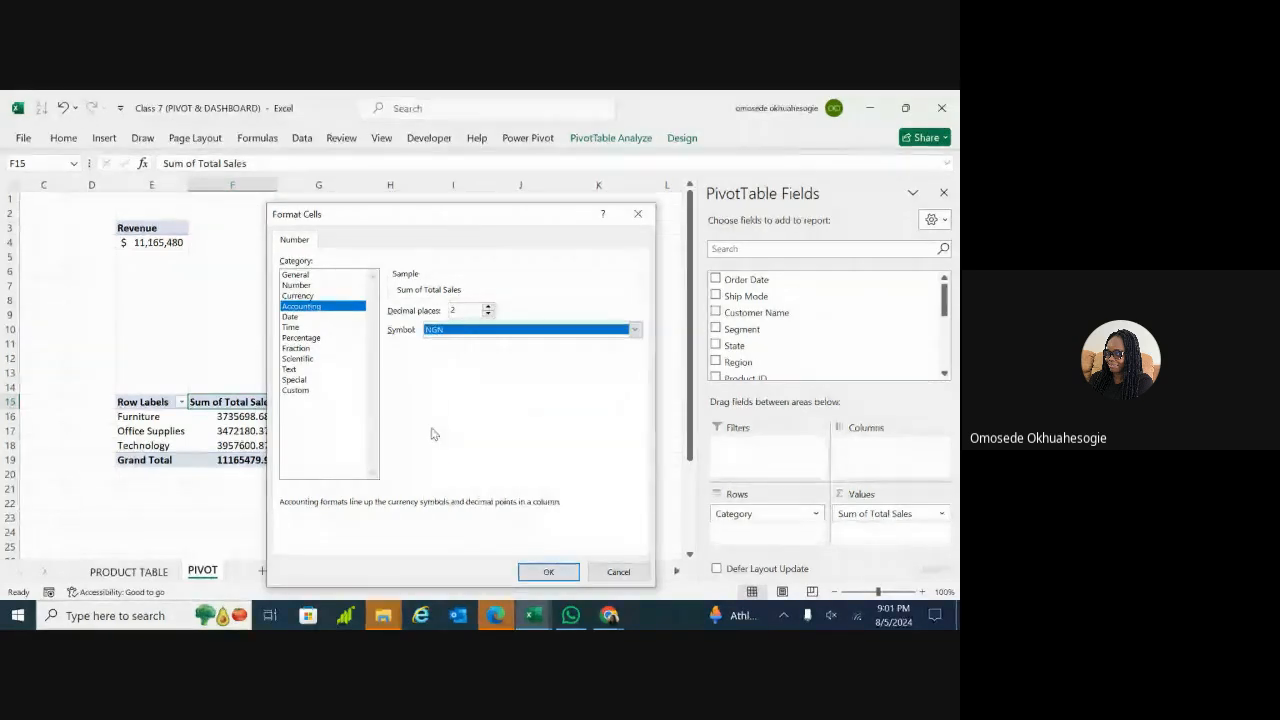
pyautogui.click(488, 314)
pyautogui.click(488, 314)
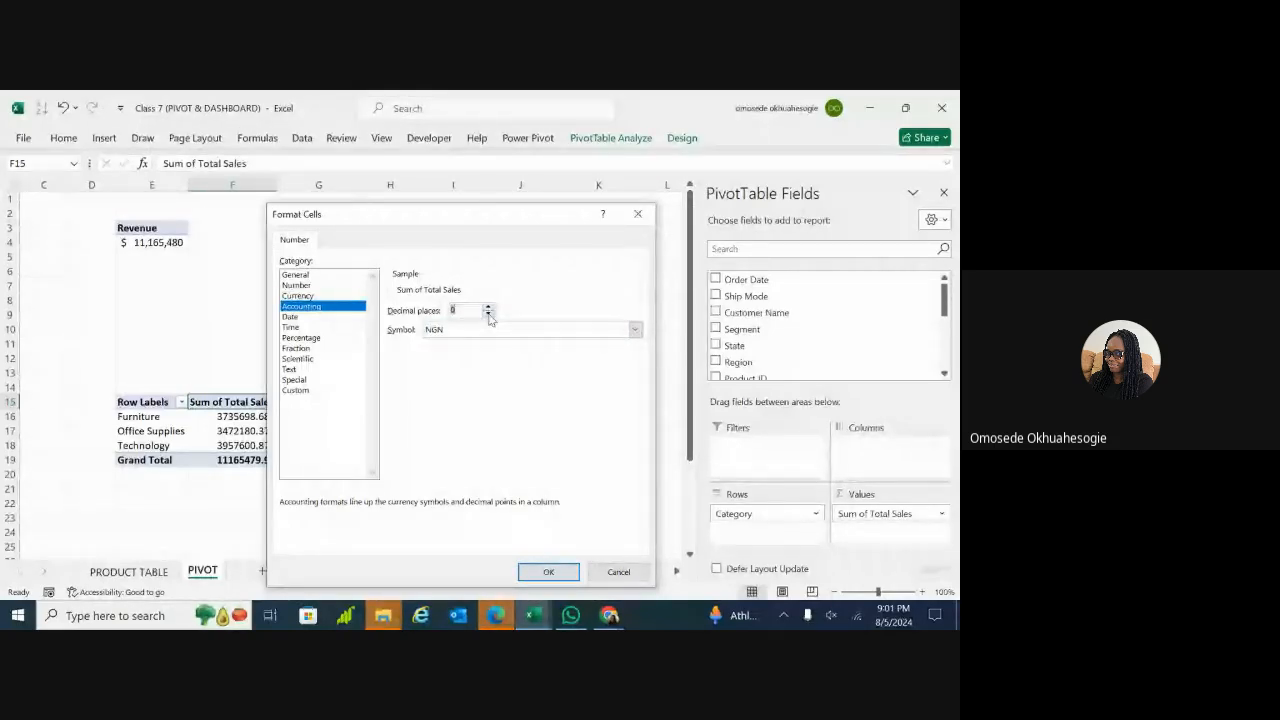
pyautogui.click(541, 573)
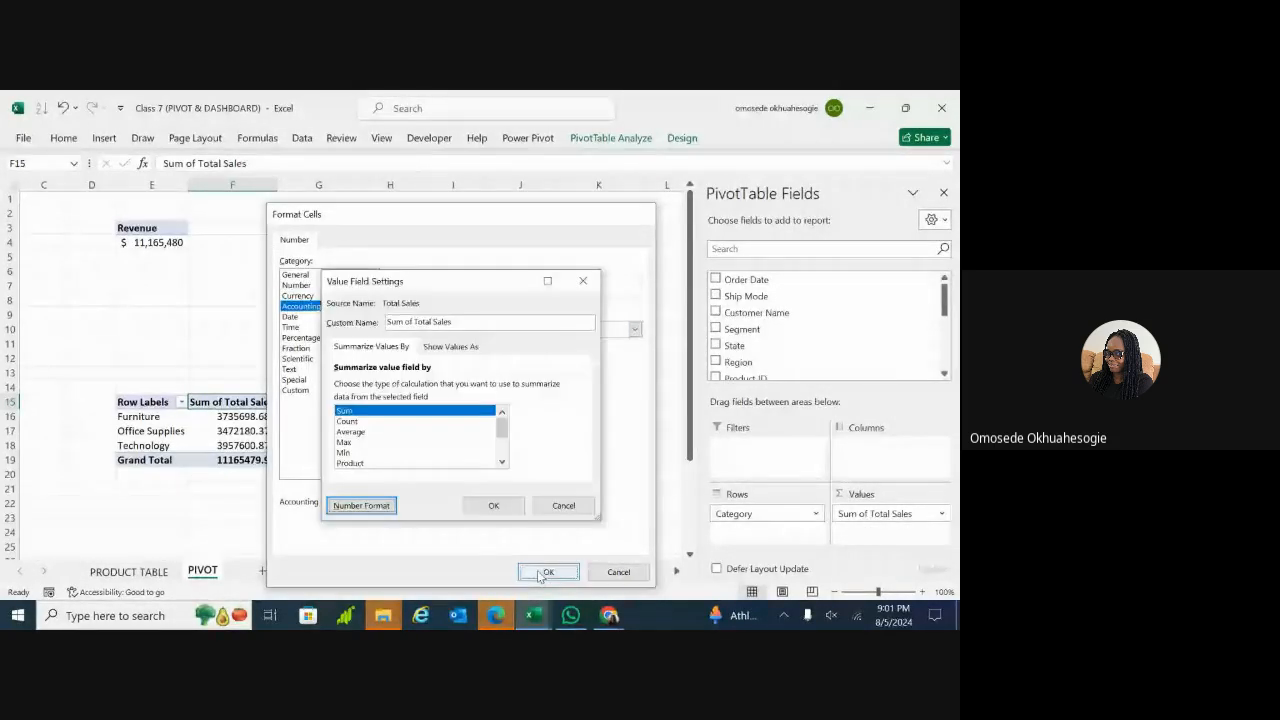
pyautogui.click(493, 506)
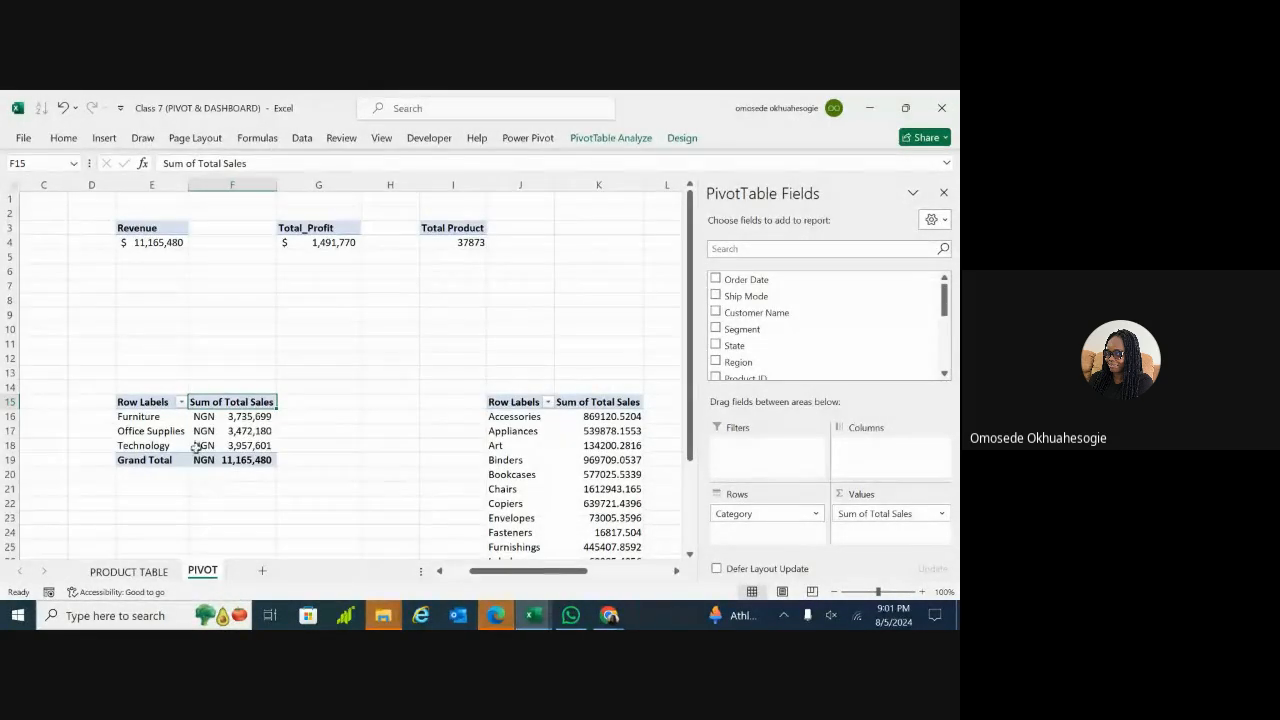
# Step: Change the currency symbol of the Sum of Total Sales values in the category PivotTable to $, keeping the Accounting format
pyautogui.doubleClick(254, 408)
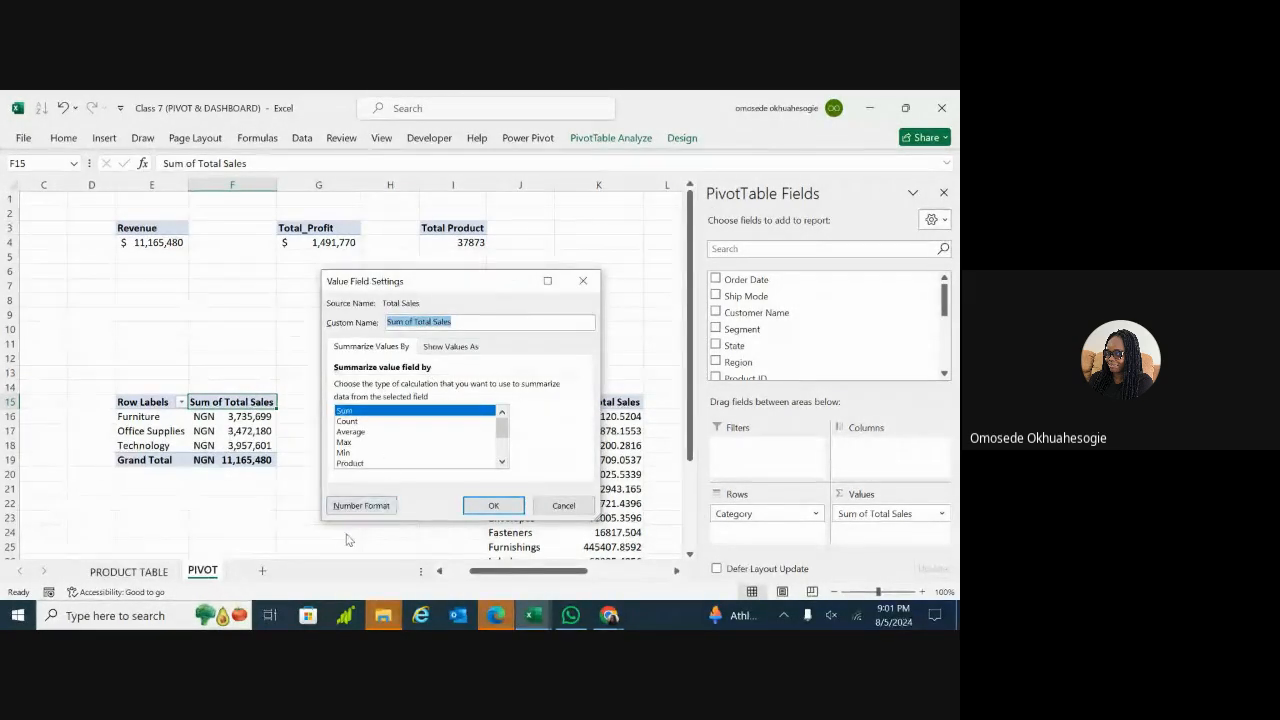
pyautogui.click(370, 506)
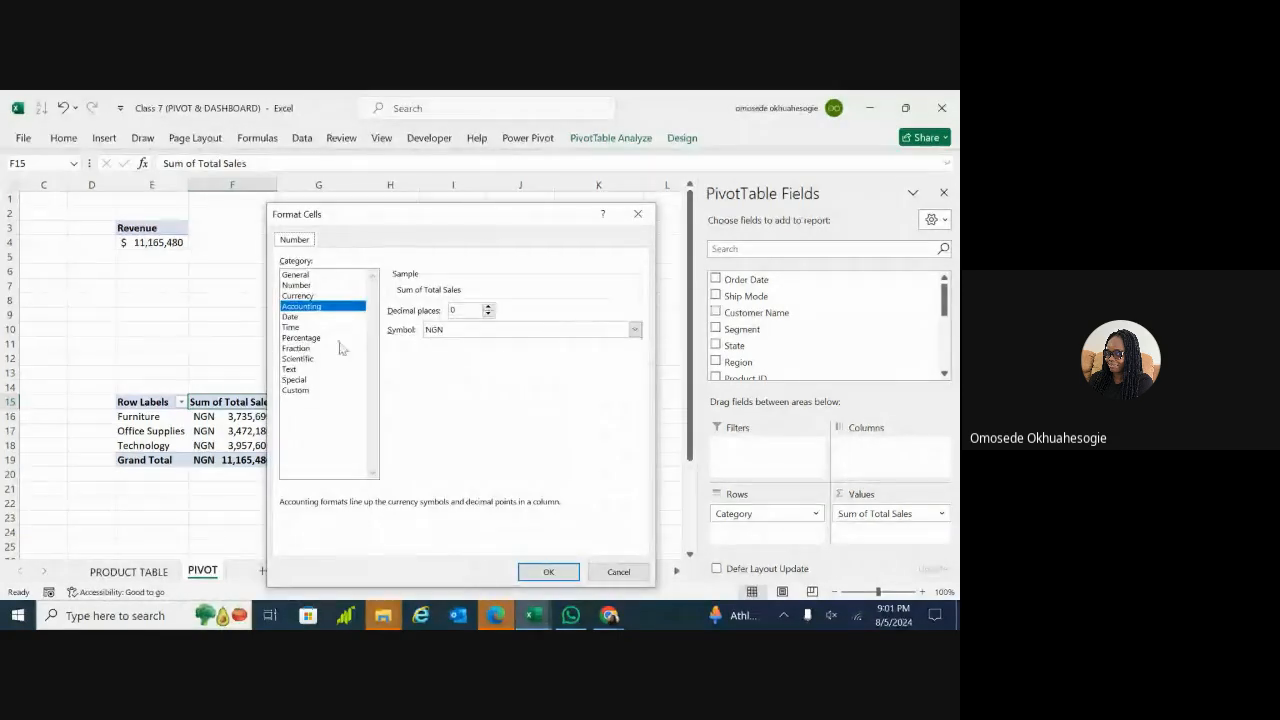
pyautogui.click(636, 330)
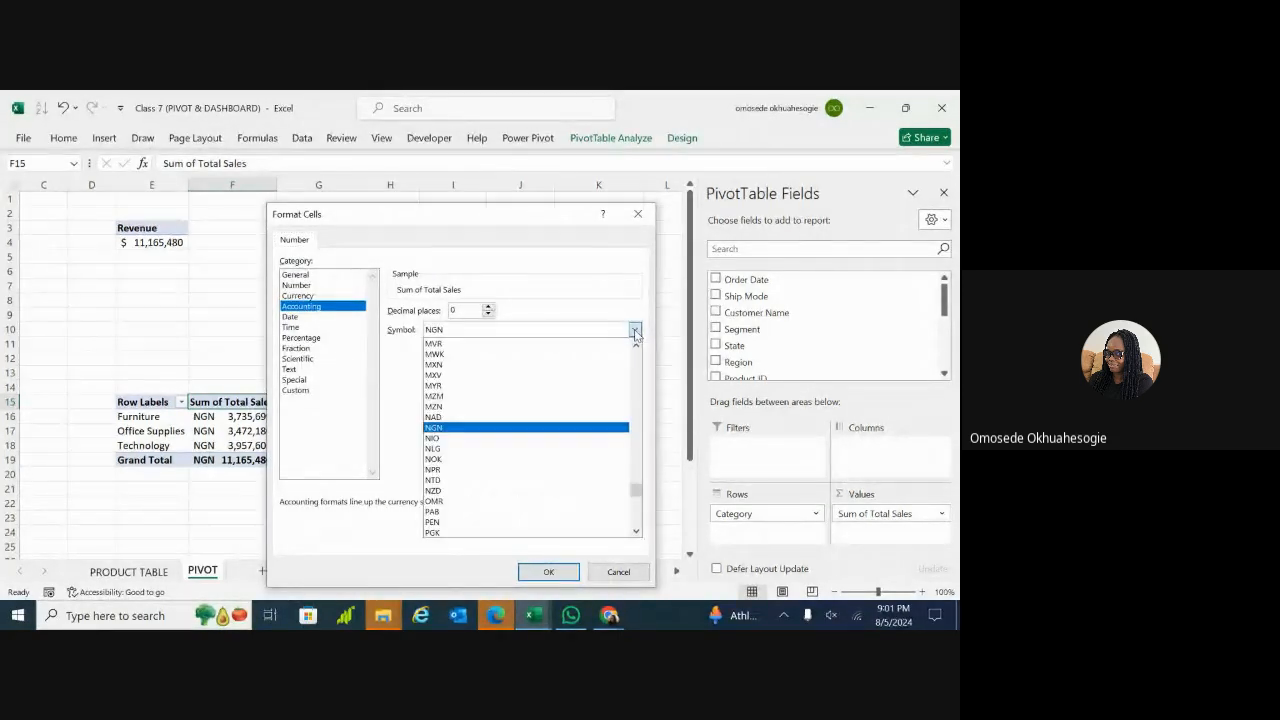
pyautogui.moveTo(636, 491); pyautogui.dragTo(636, 352)
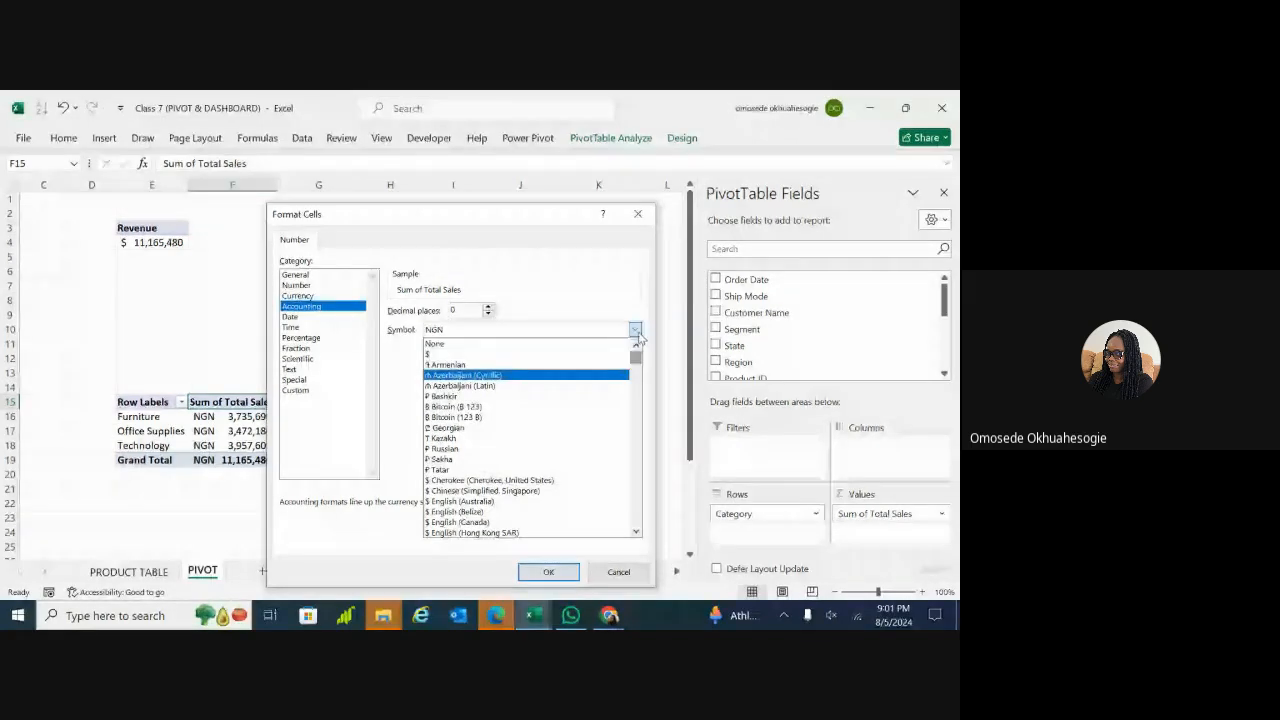
pyautogui.click(636, 330)
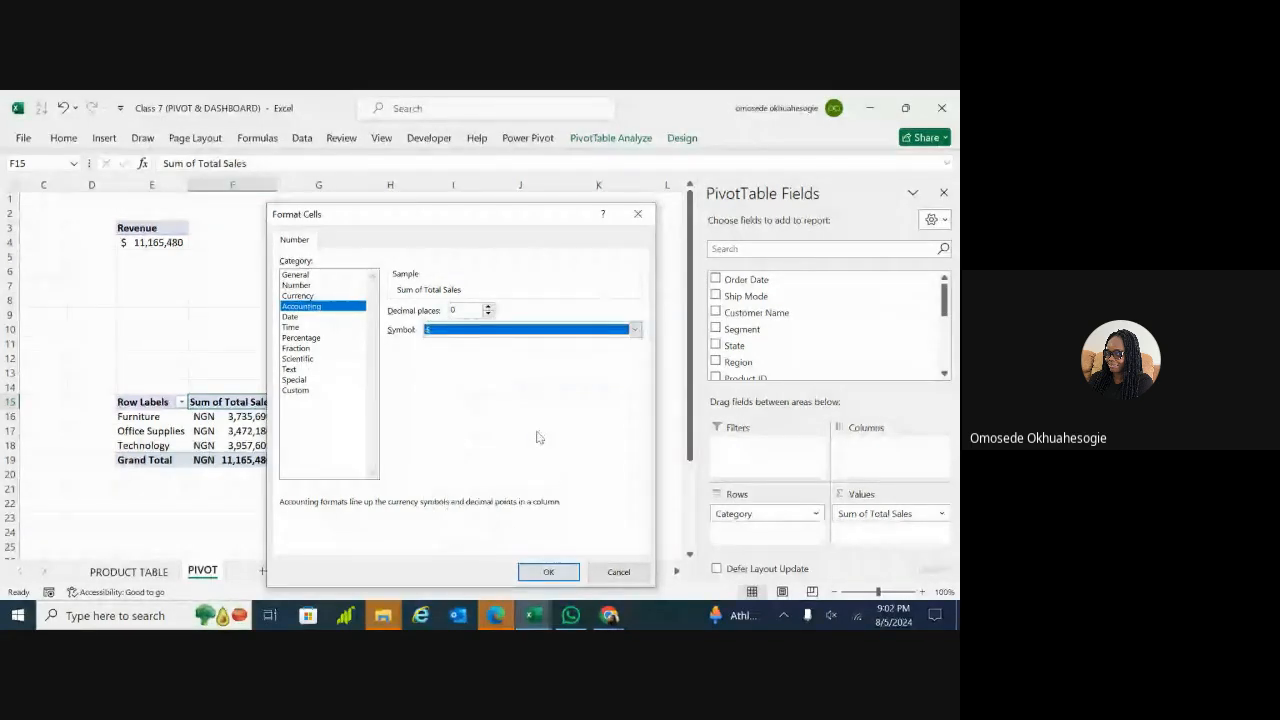
pyautogui.click(548, 571)
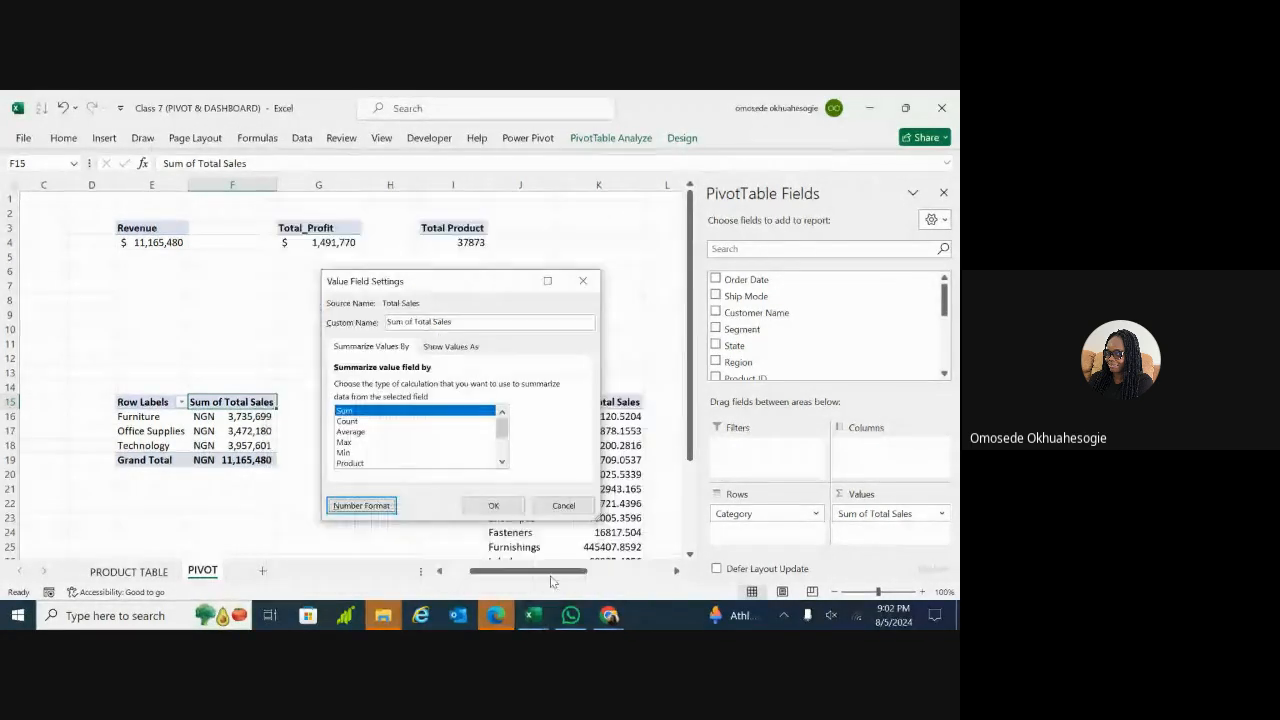
pyautogui.click(496, 506)
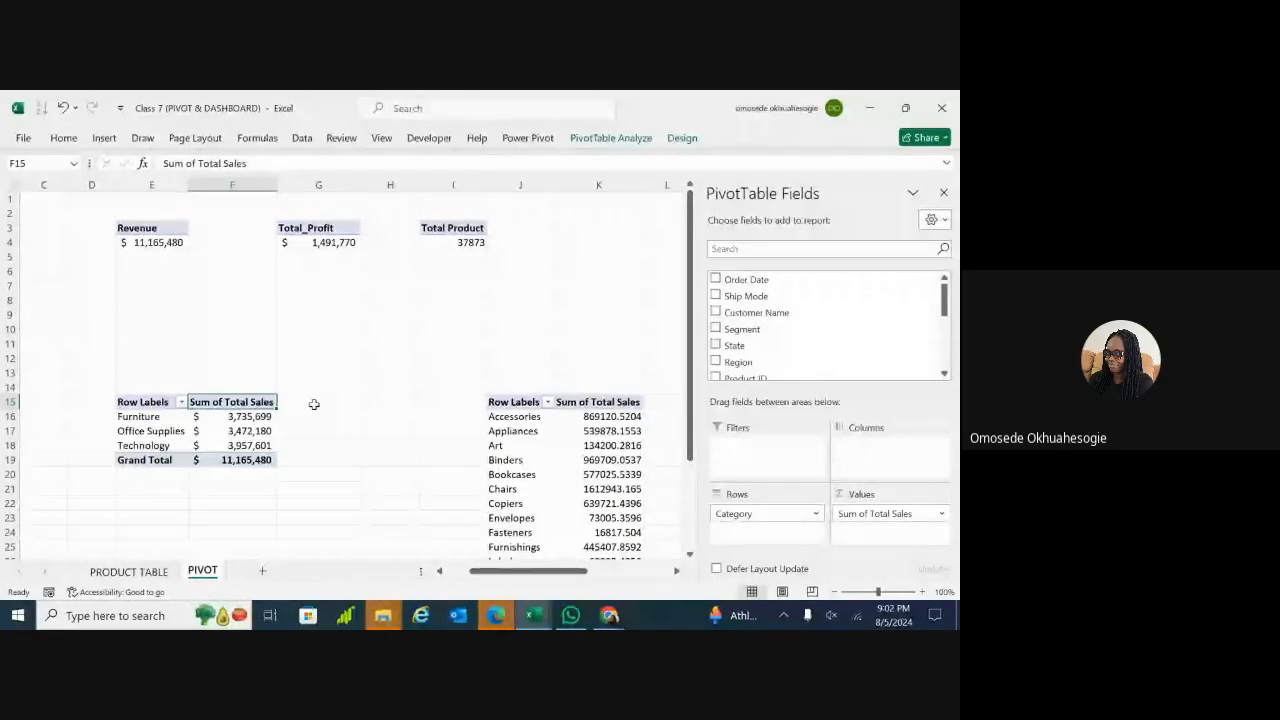
pyautogui.click(390, 401)
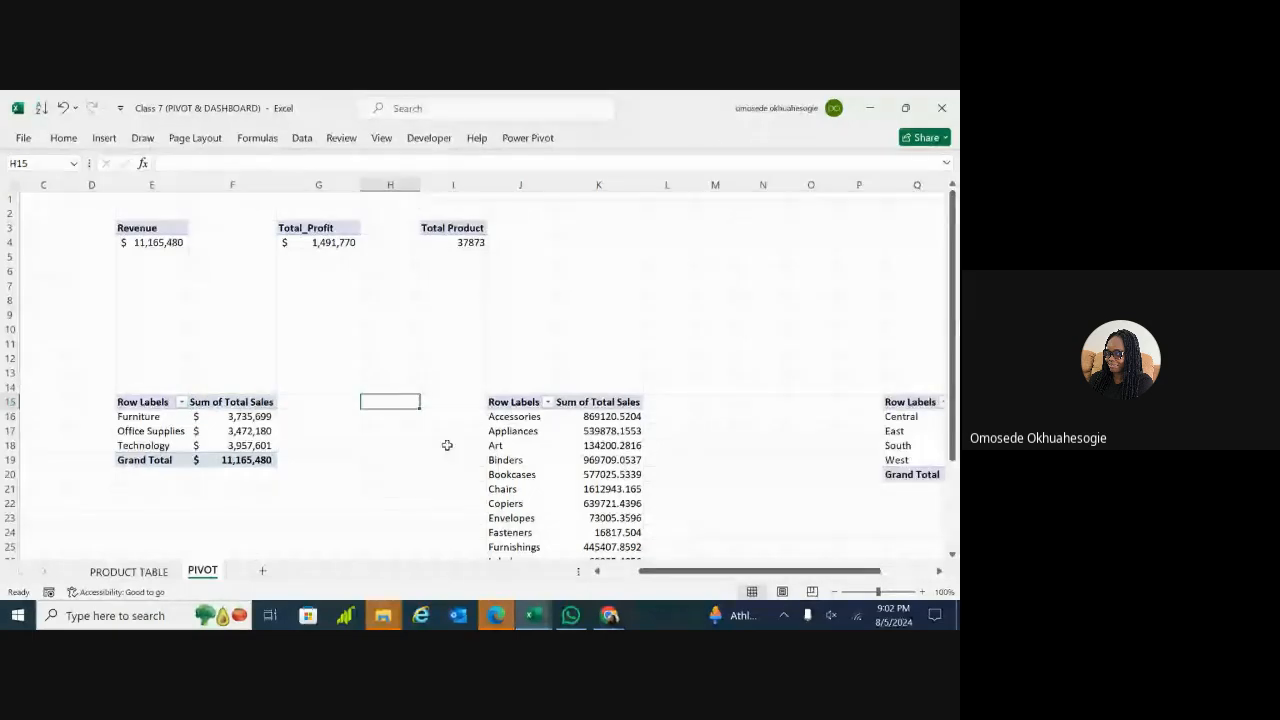
# Step: Examine the PivotTable name assigned to the category PivotTable
pyautogui.scroll(-4, 634, 387)
pyautogui.hscroll(2, 634, 387)
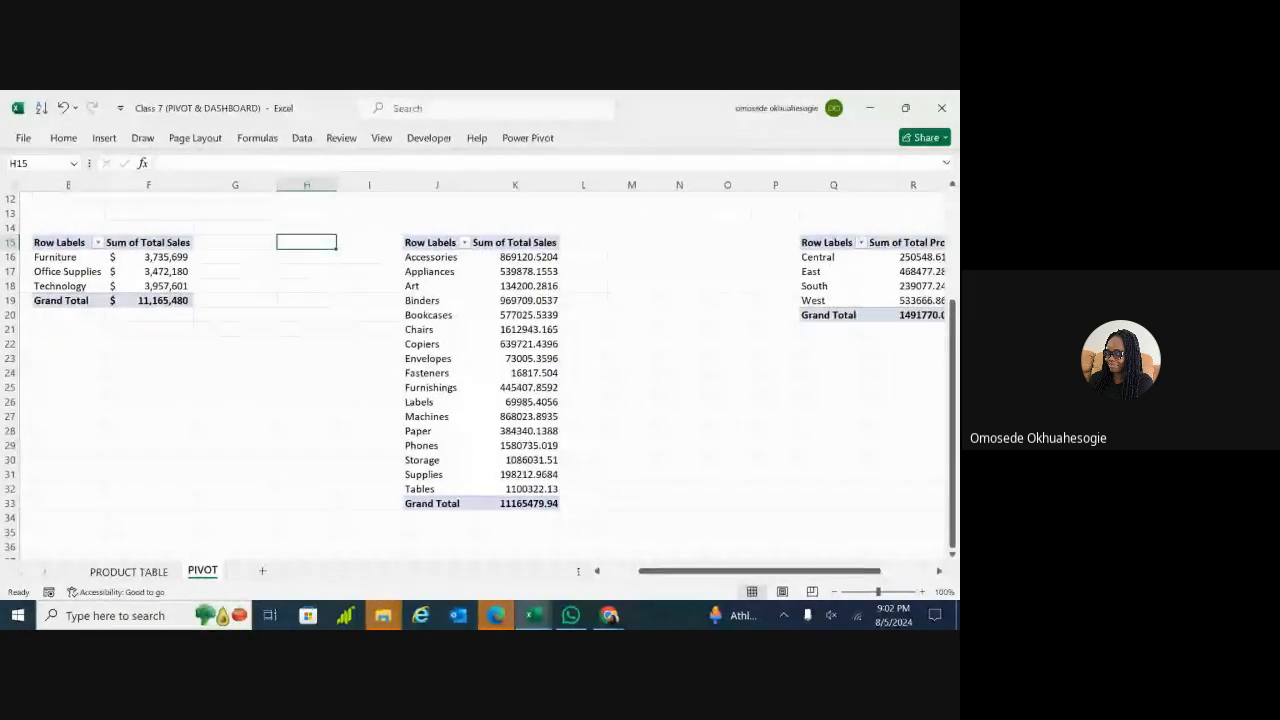
pyautogui.click(517, 243)
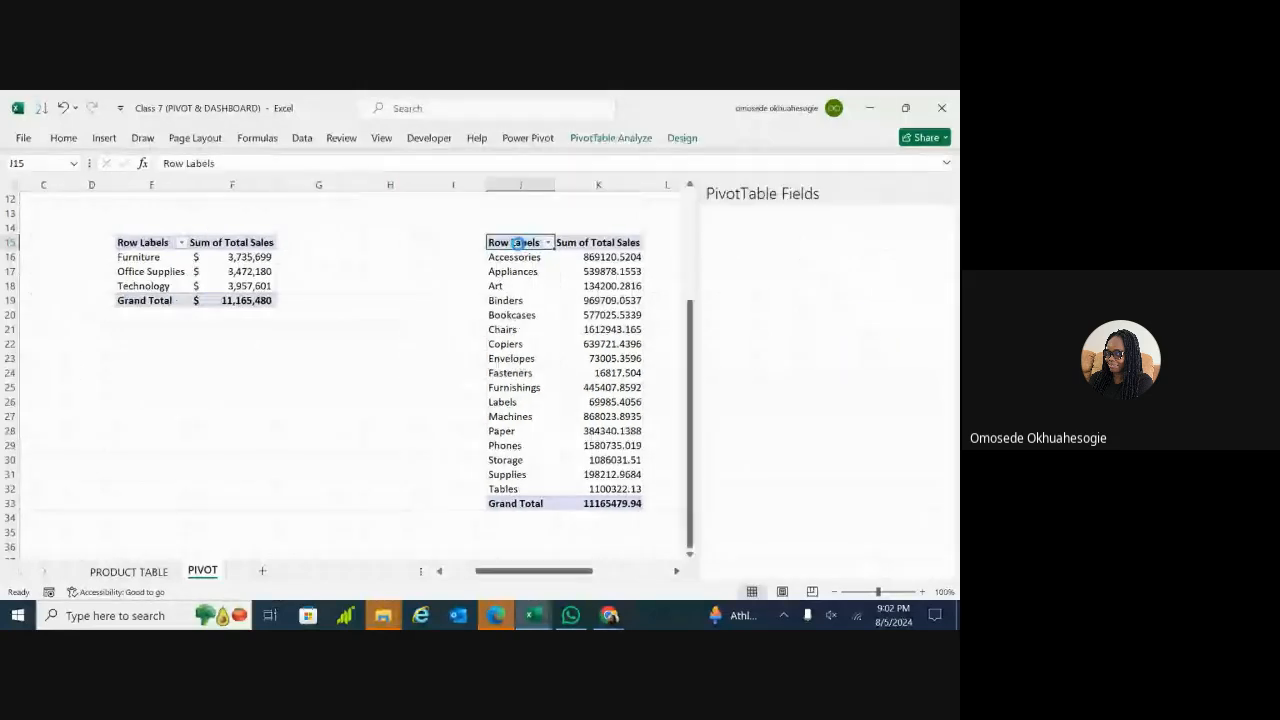
pyautogui.click(593, 242)
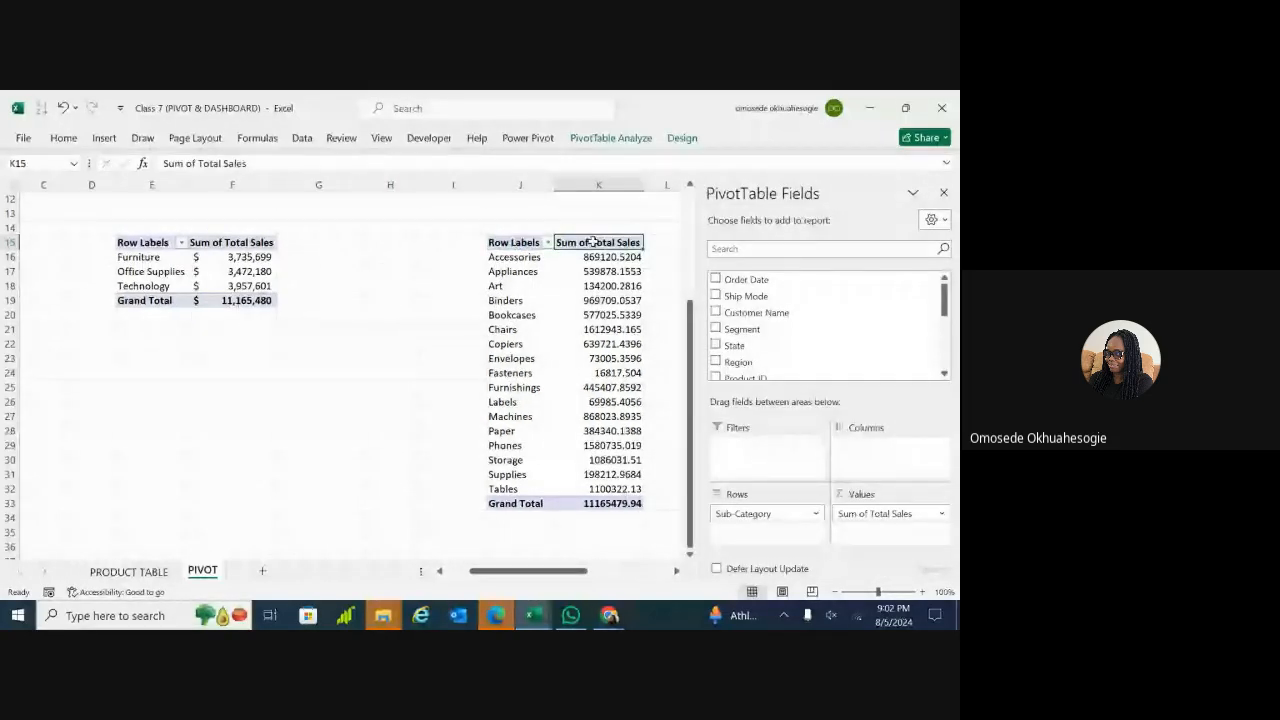
pyautogui.click(252, 246)
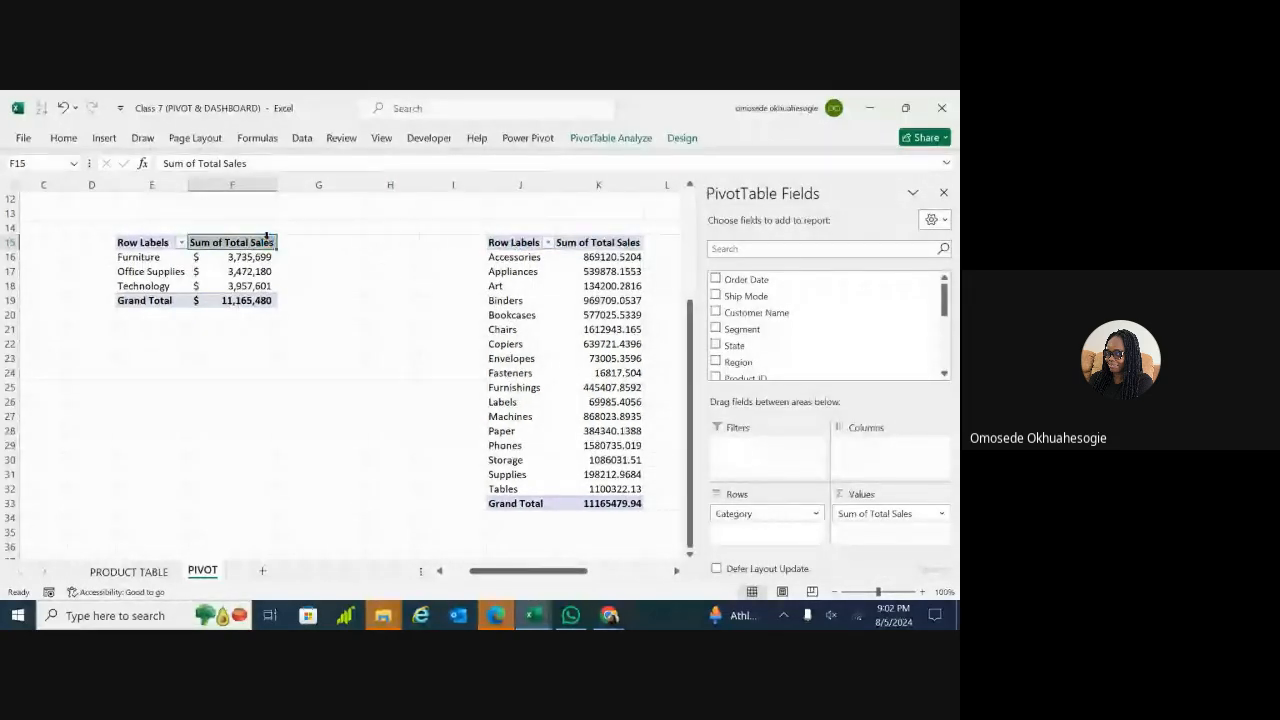
pyautogui.click(610, 138)
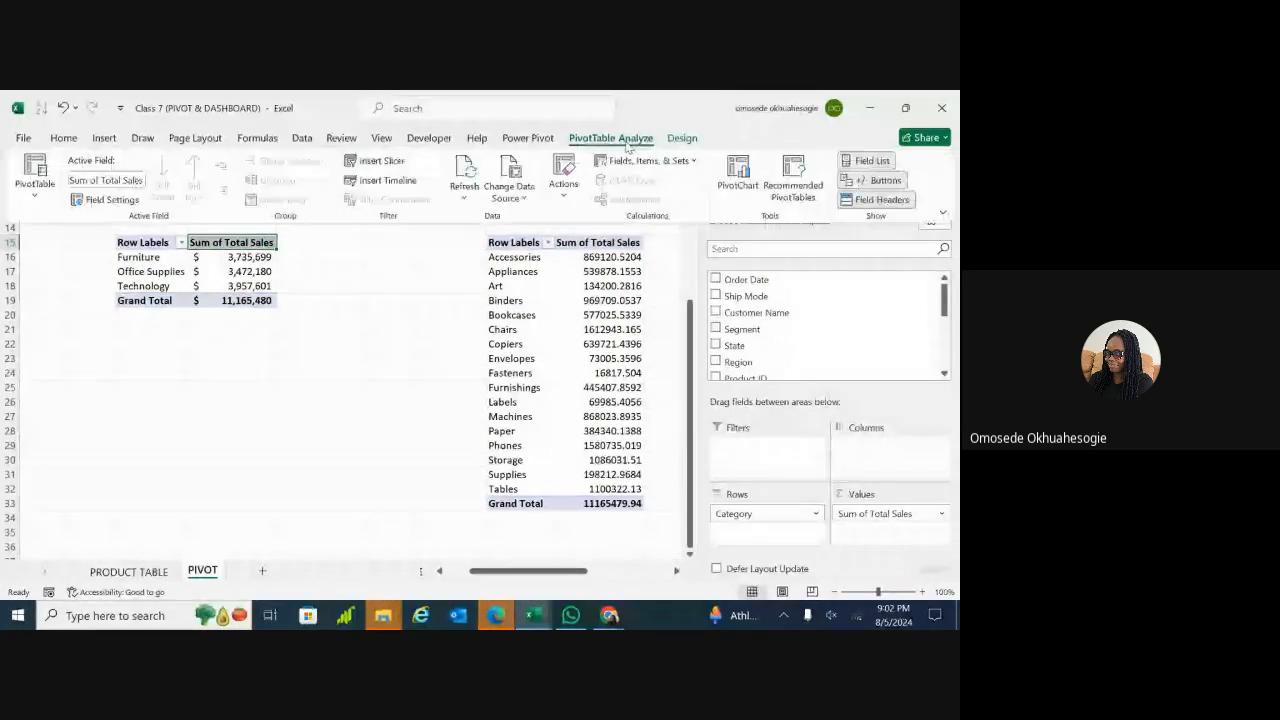
pyautogui.click(35, 190)
pyautogui.click(208, 330)
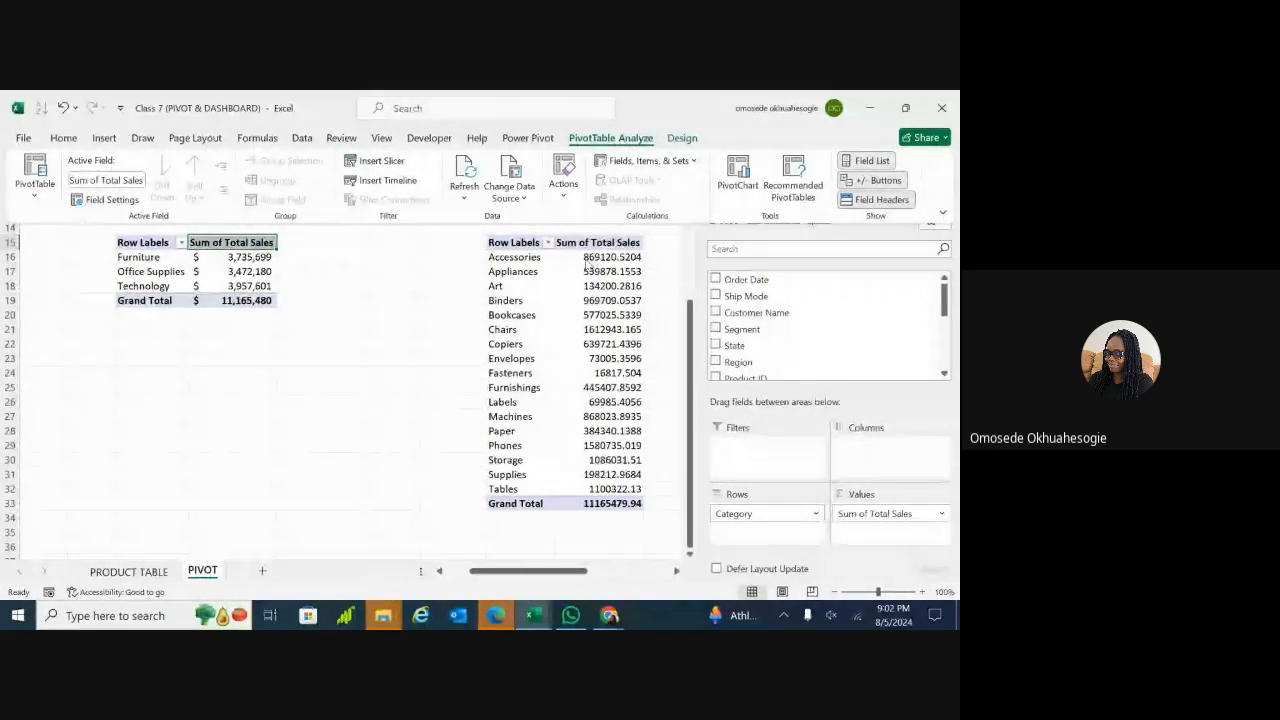
pyautogui.click(601, 240)
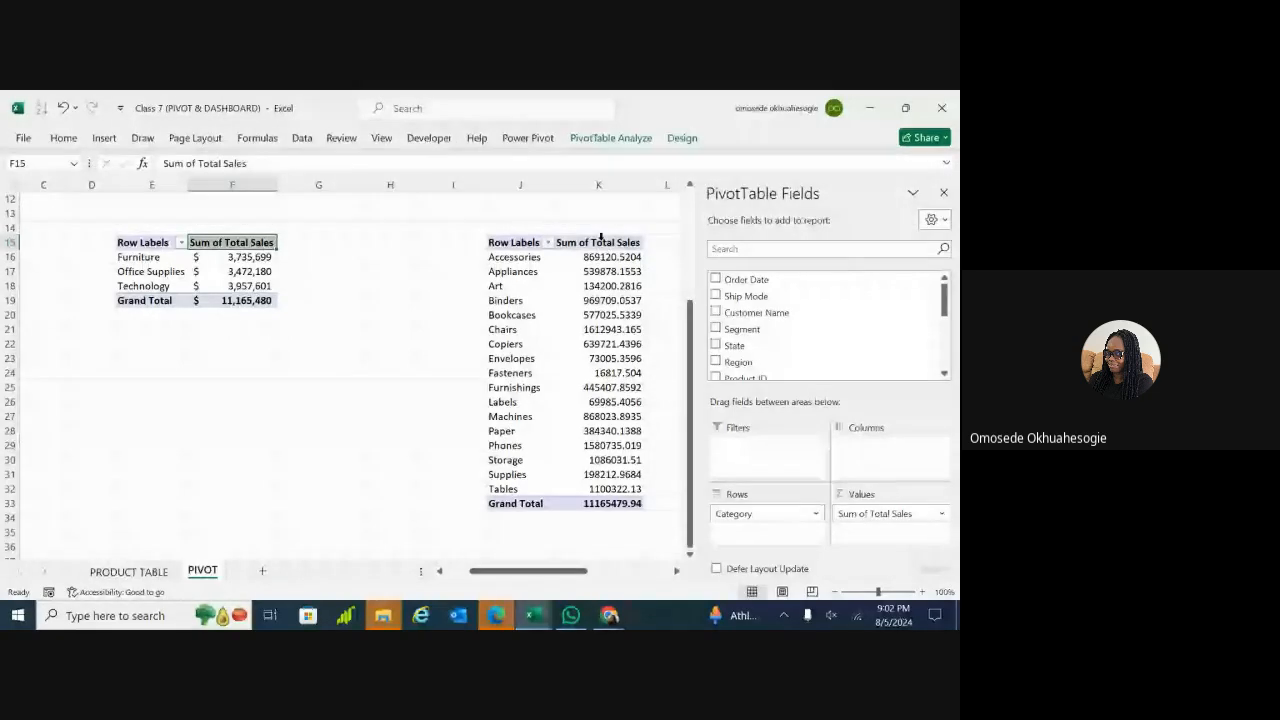
# Step: Rename the sub-category PivotTable as "sales by sub category"
pyautogui.hscroll(2, 601, 240)
pyautogui.click(500, 242)
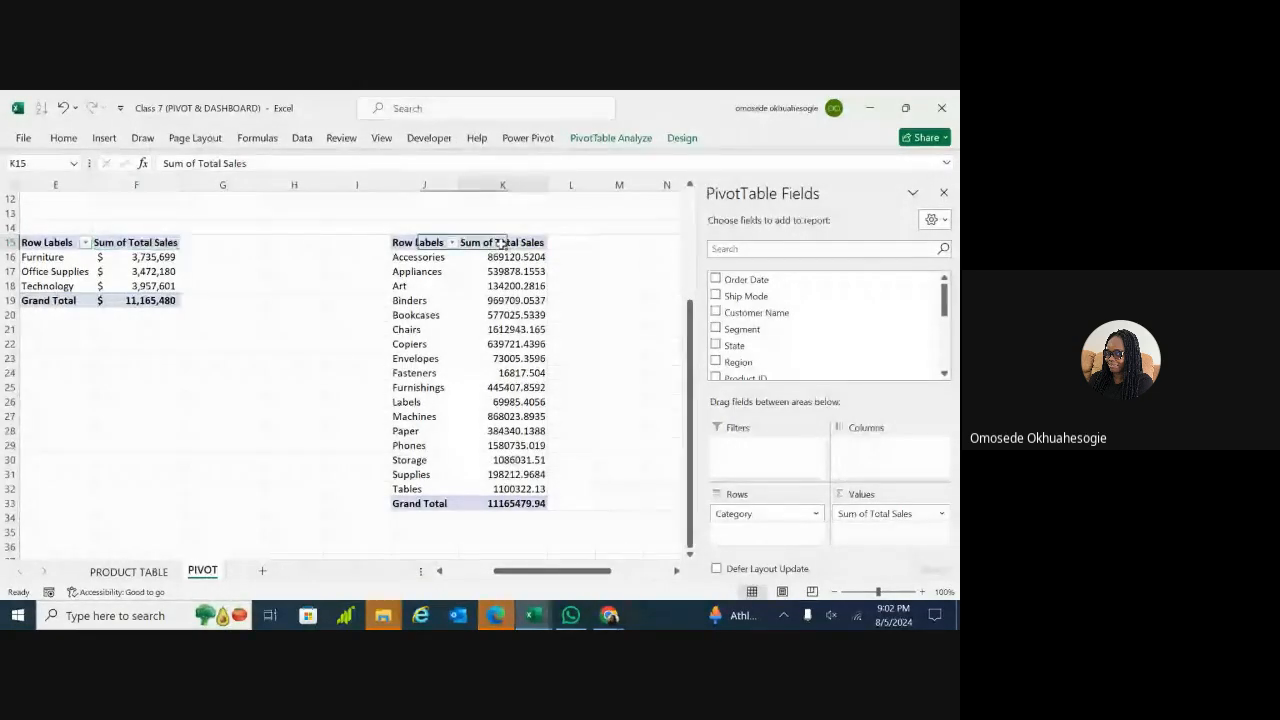
pyautogui.click(622, 140)
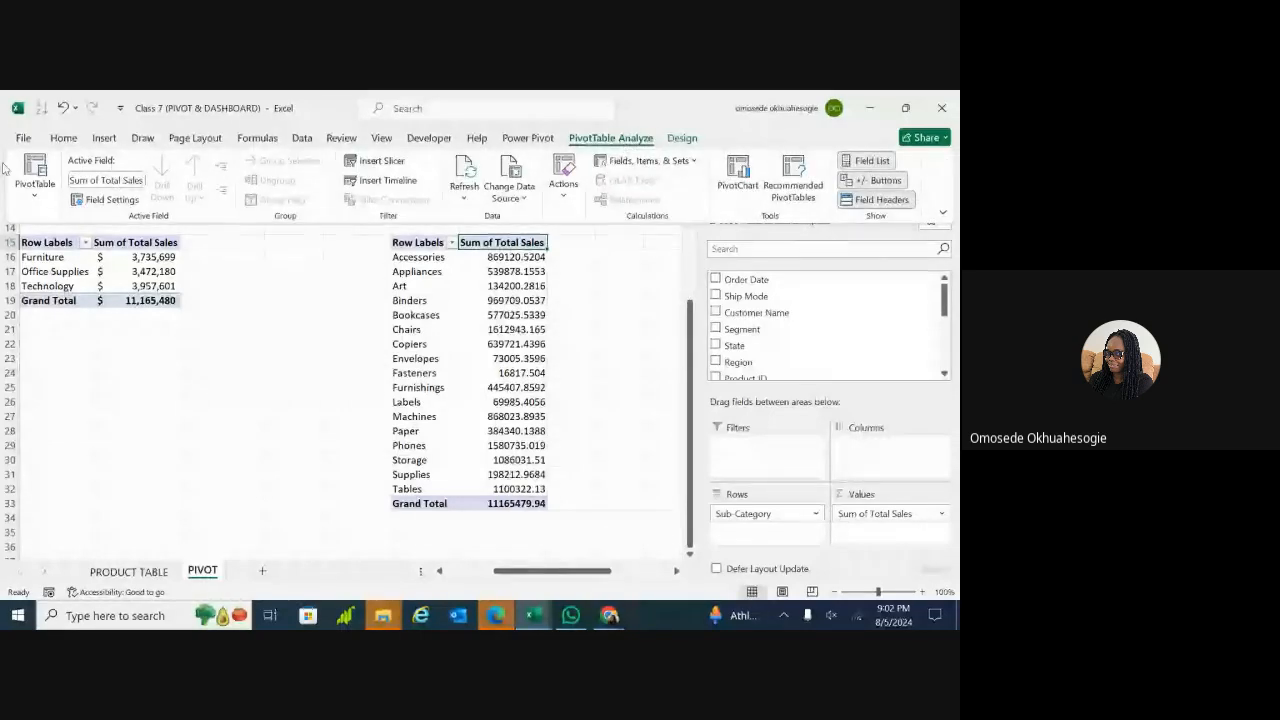
pyautogui.click(34, 180)
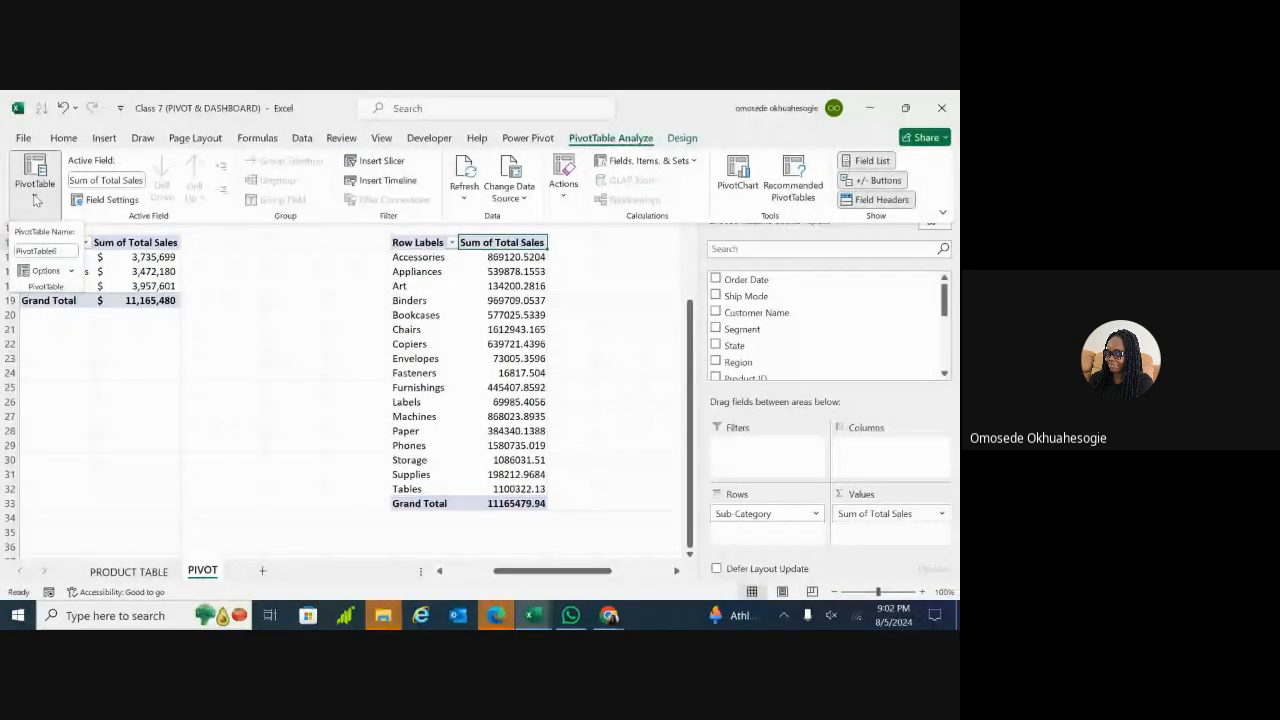
pyautogui.doubleClick(57, 250)
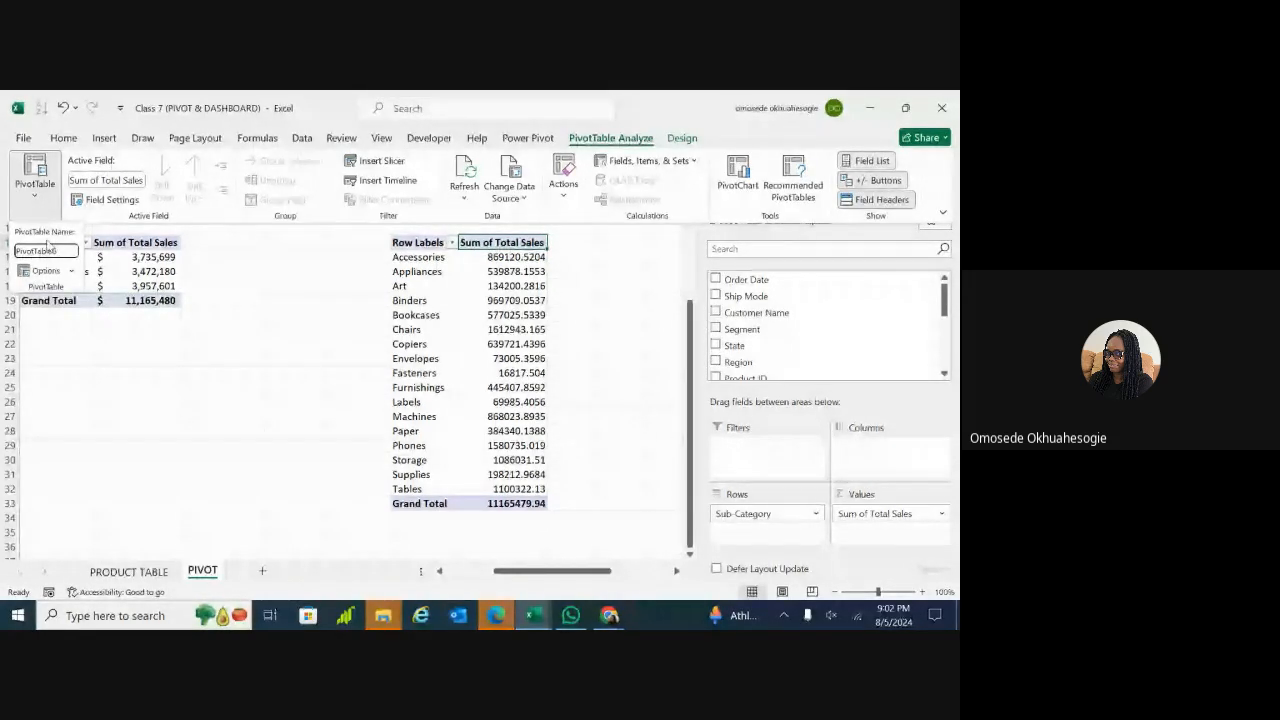
pyautogui.doubleClick(46, 251)
pyautogui.press('BackSpace')
pyautogui.write('sales')
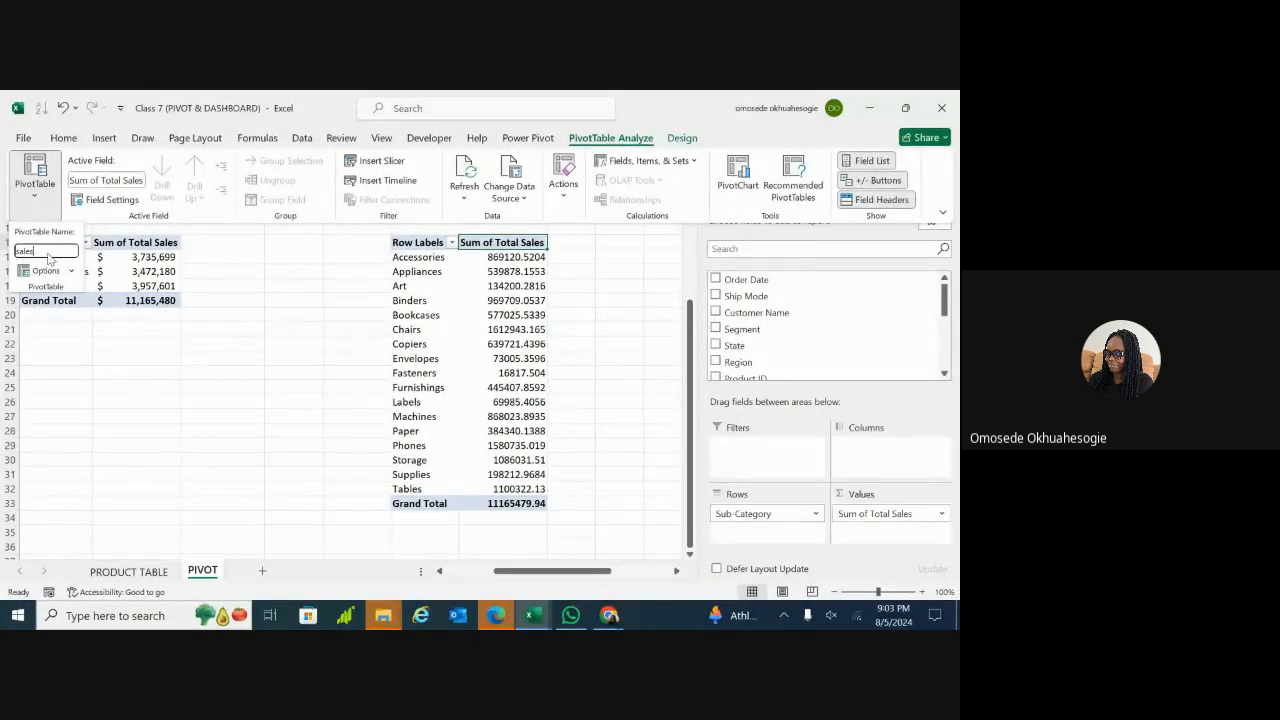
pyautogui.write(' by sub')
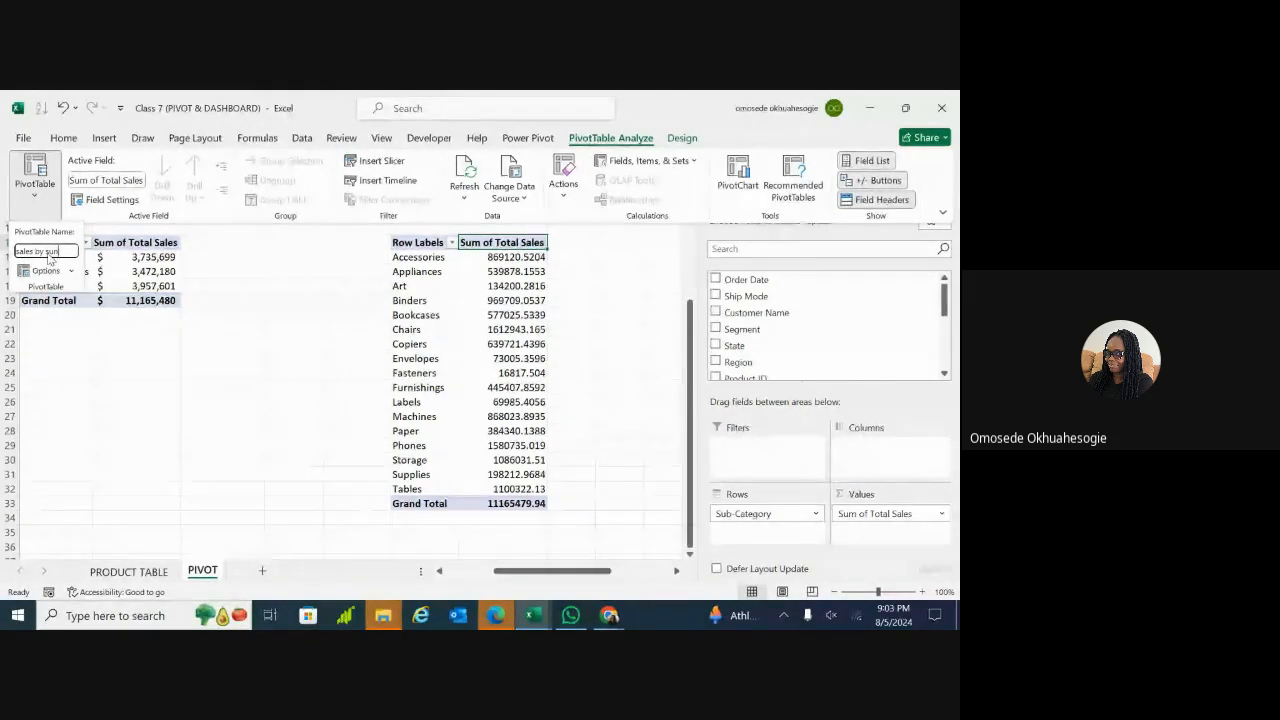
pyautogui.write(' categ')
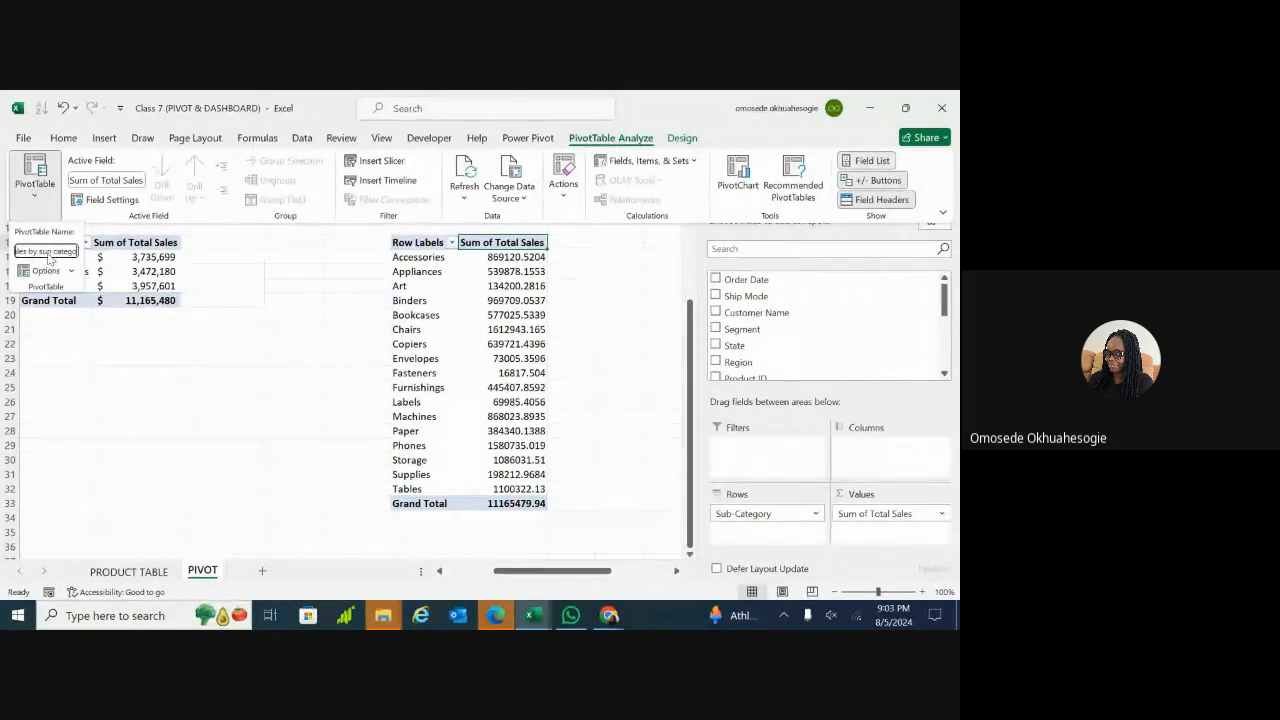
pyautogui.write('ory')
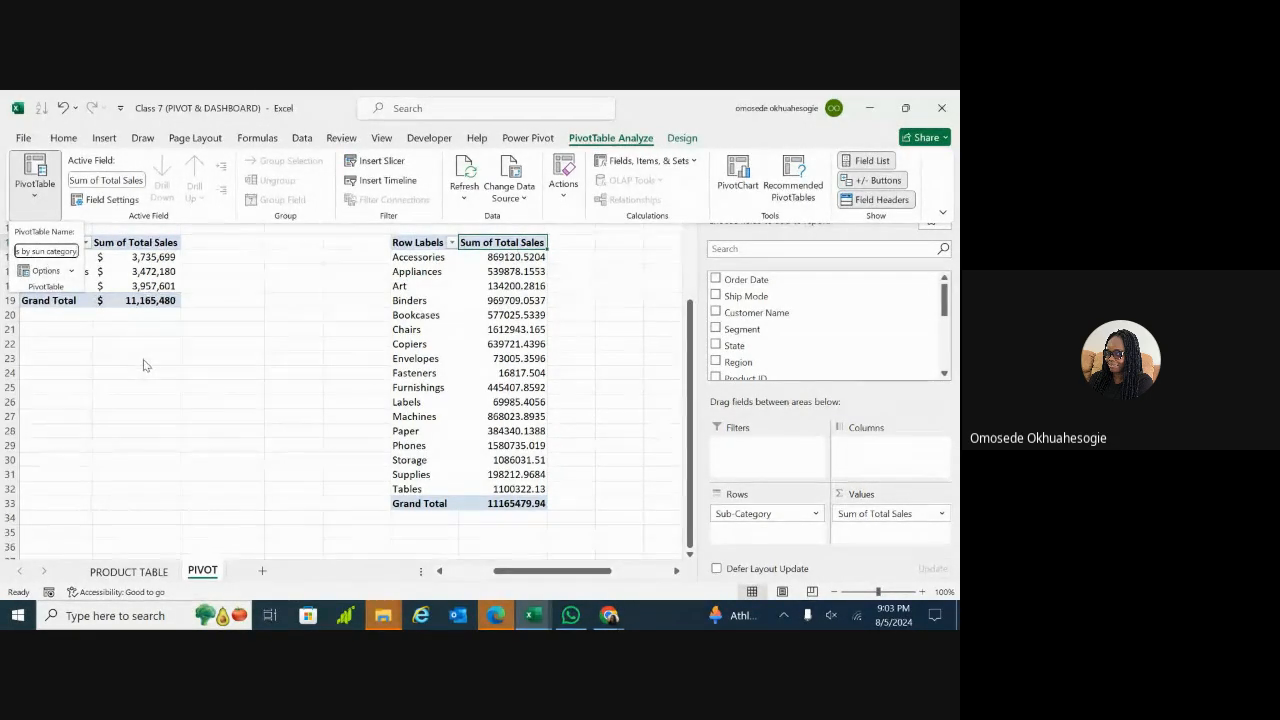
pyautogui.click(45, 250)
pyautogui.press('BackSpace')
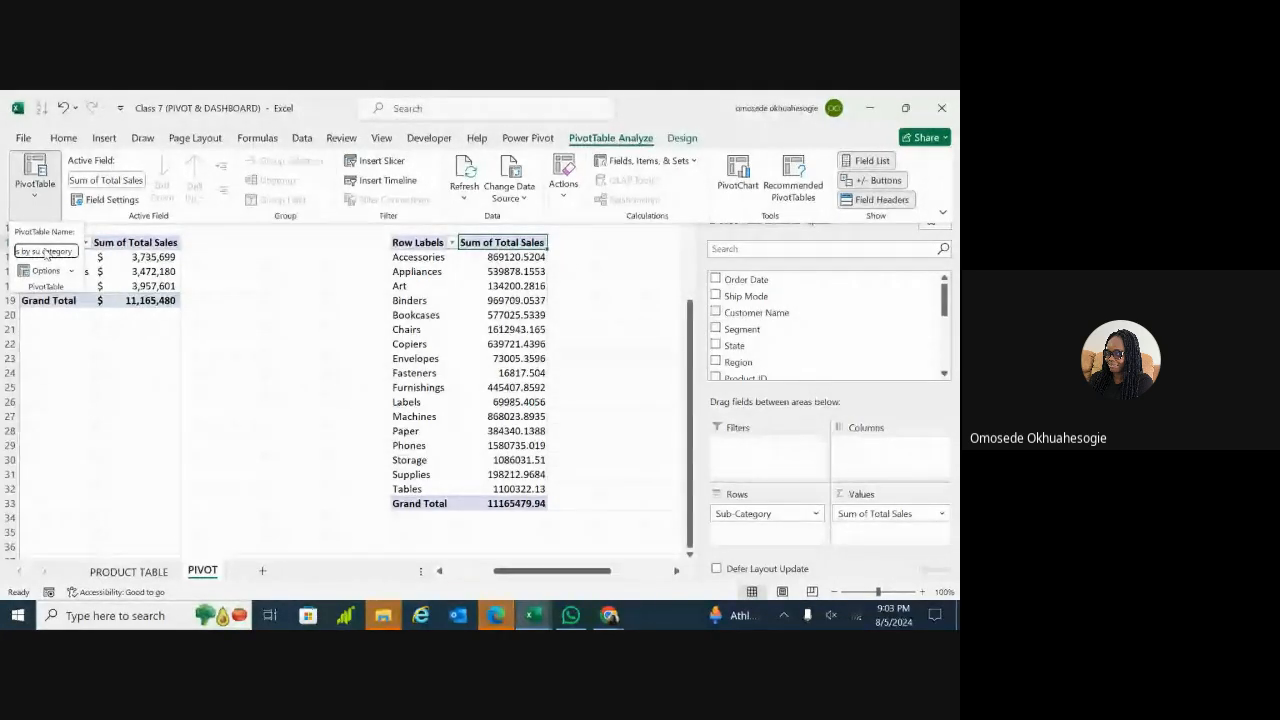
pyautogui.press('Return')
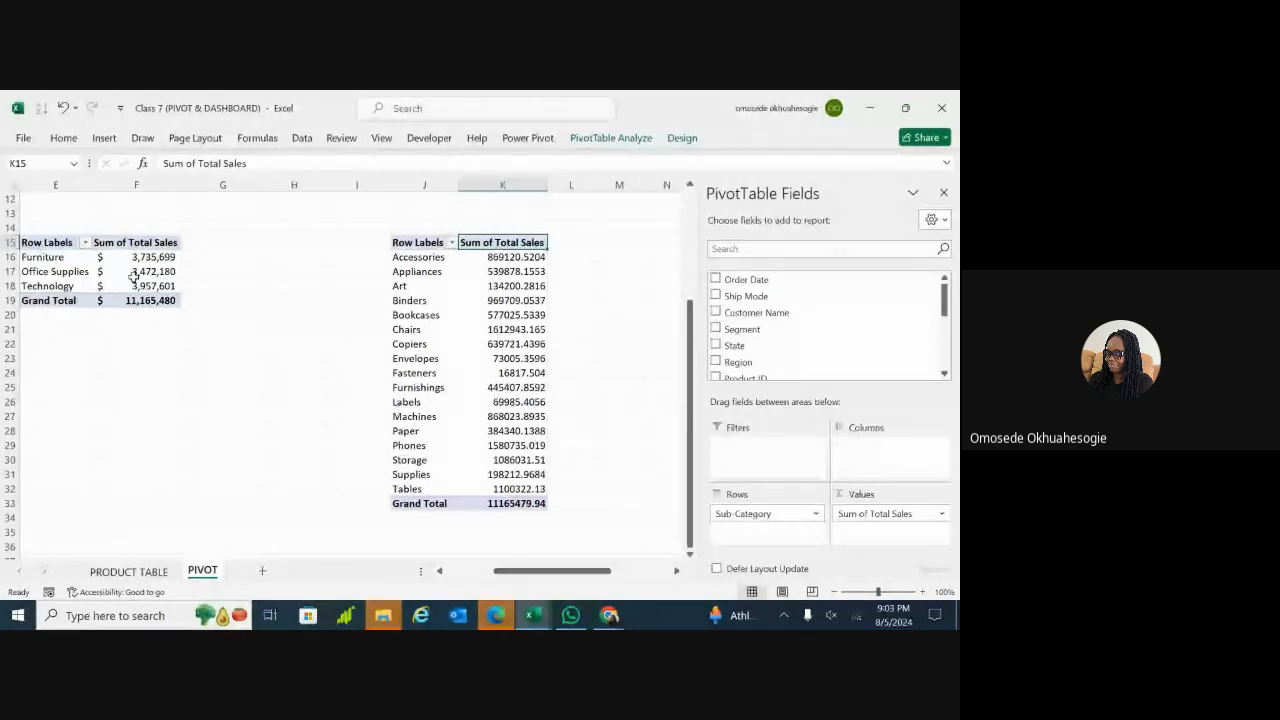
# Step: Add Total Sales as a second summed value beside Total Profit in the region PivotTable at Q15
pyautogui.click(425, 262)
pyautogui.hscroll(3, 425, 262)
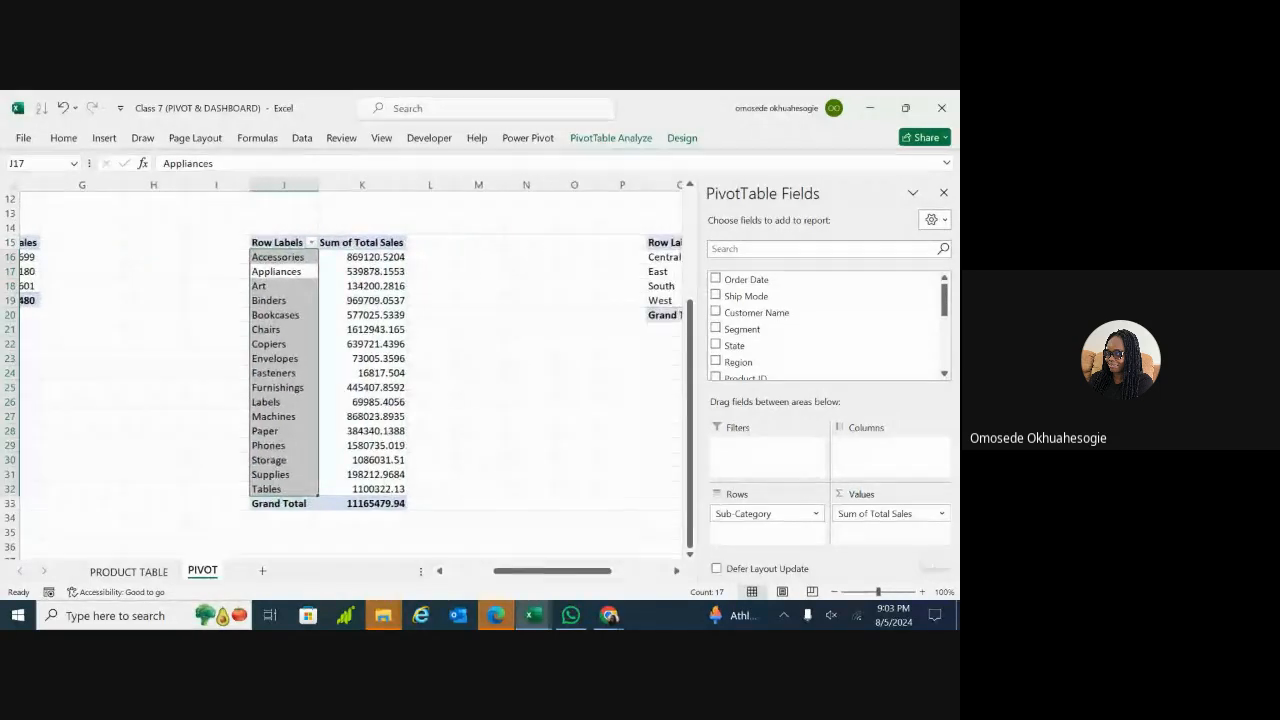
pyautogui.hscroll(3, 352, 345)
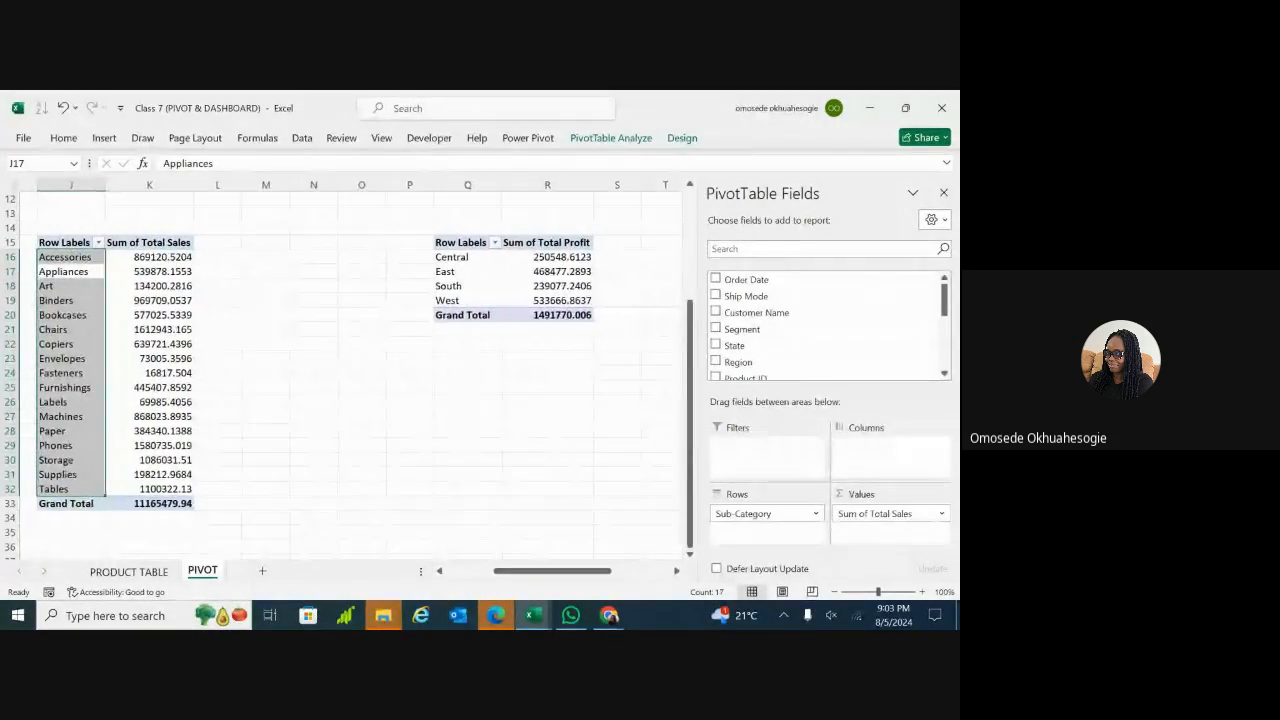
pyautogui.hscroll(1, 334, 377)
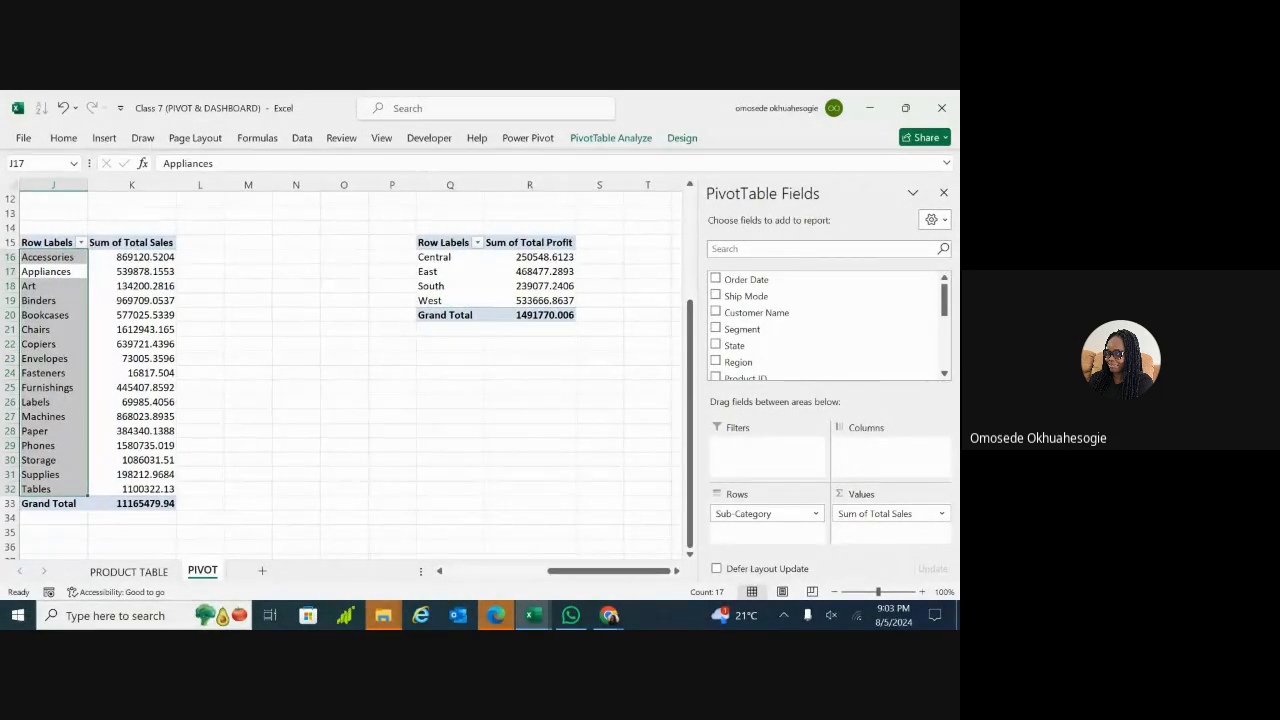
pyautogui.click(580, 462)
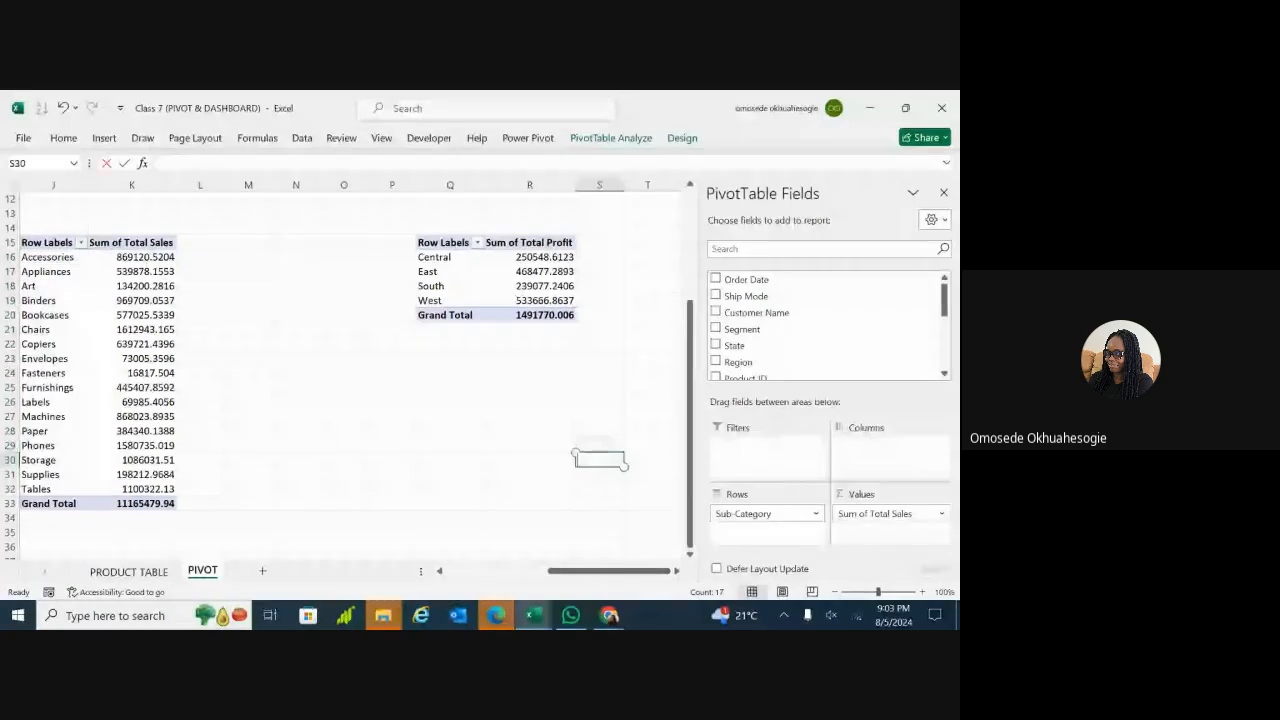
pyautogui.click(148, 248)
pyautogui.click(527, 249)
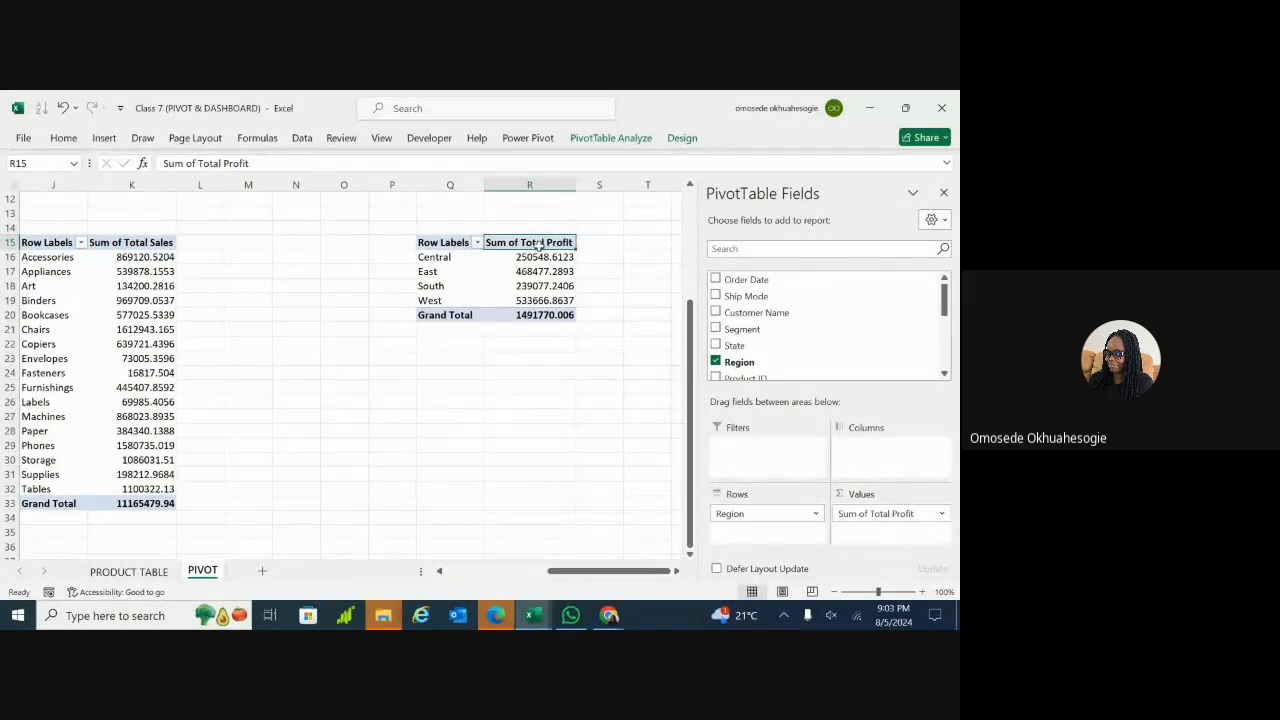
pyautogui.click(448, 242)
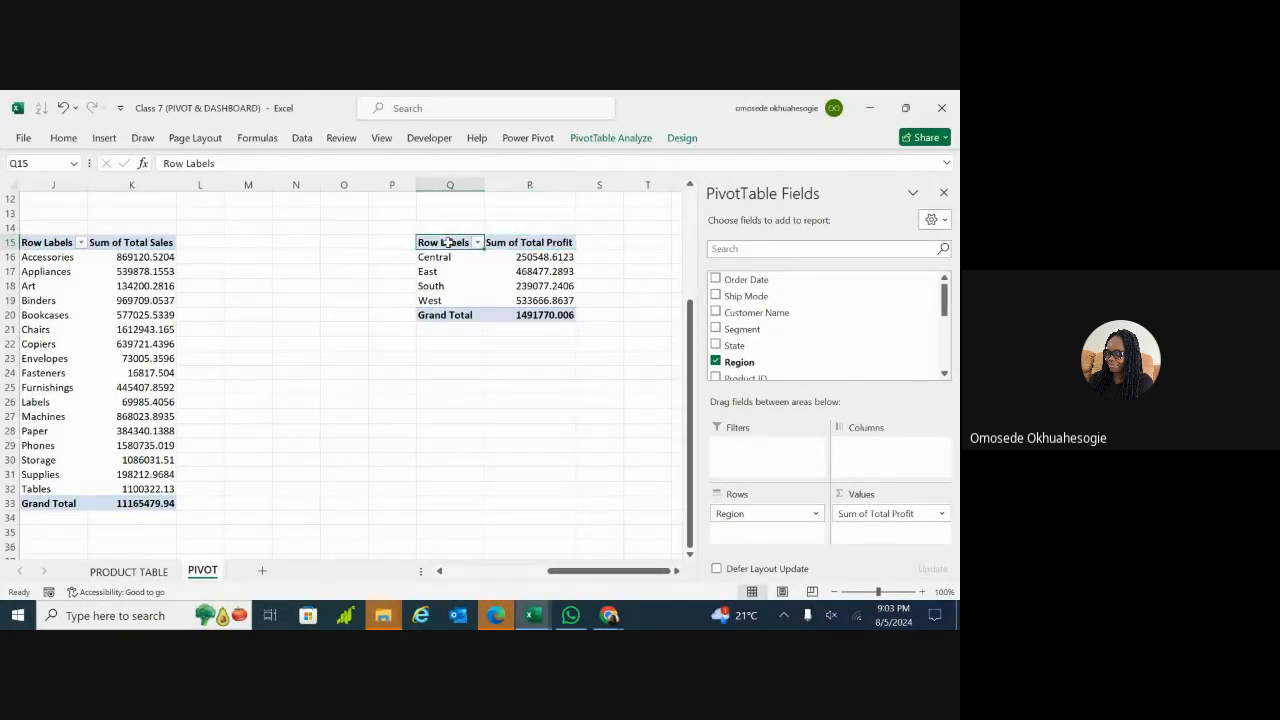
pyautogui.click(780, 330)
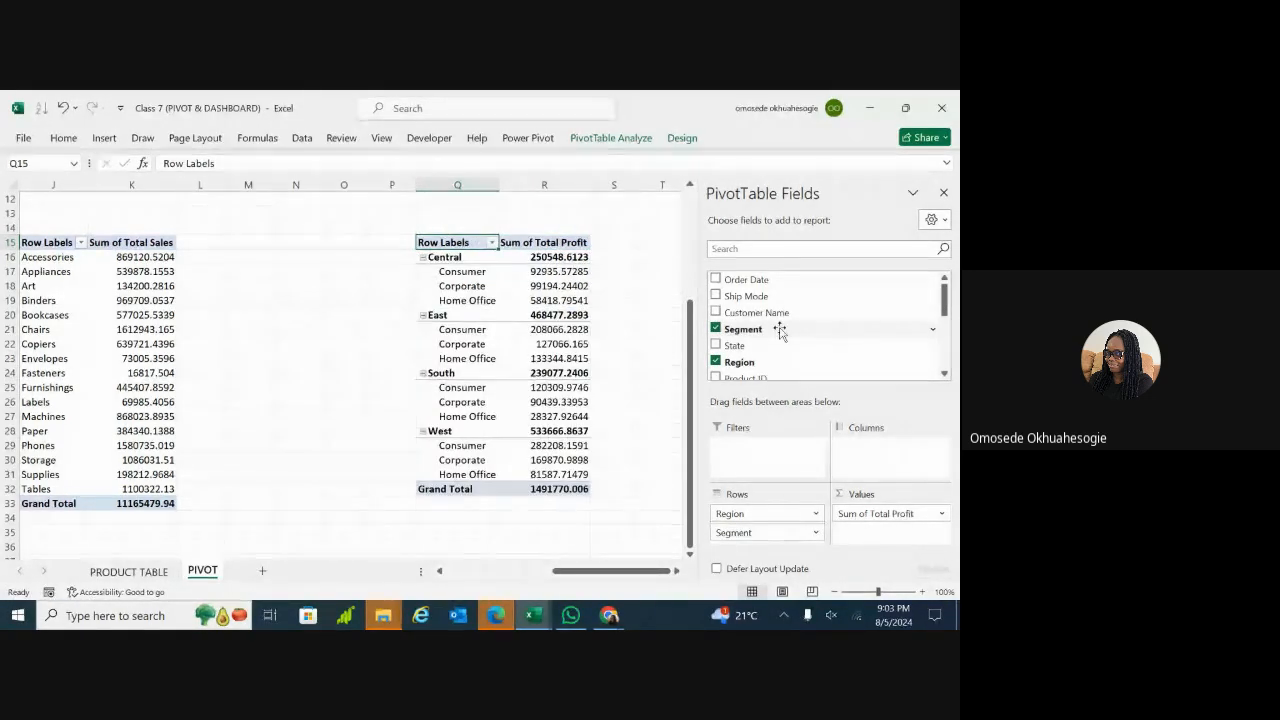
pyautogui.click(715, 329)
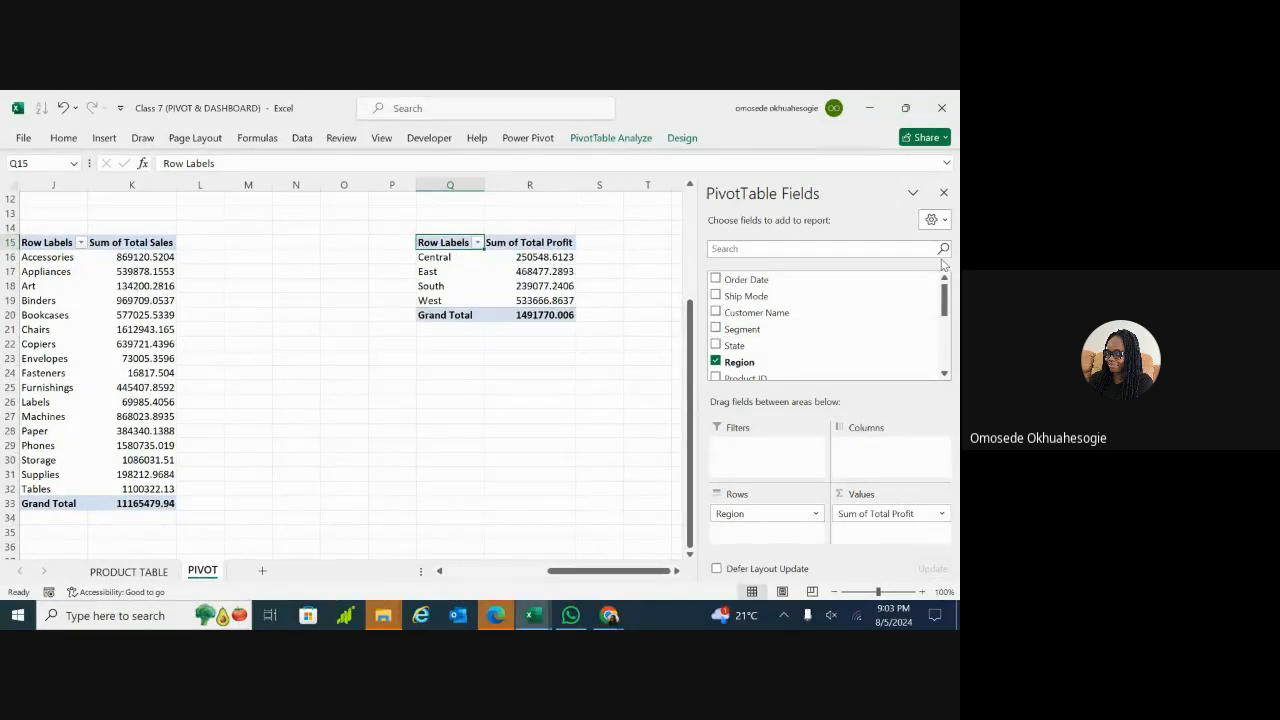
pyautogui.moveTo(947, 311); pyautogui.dragTo(947, 361)
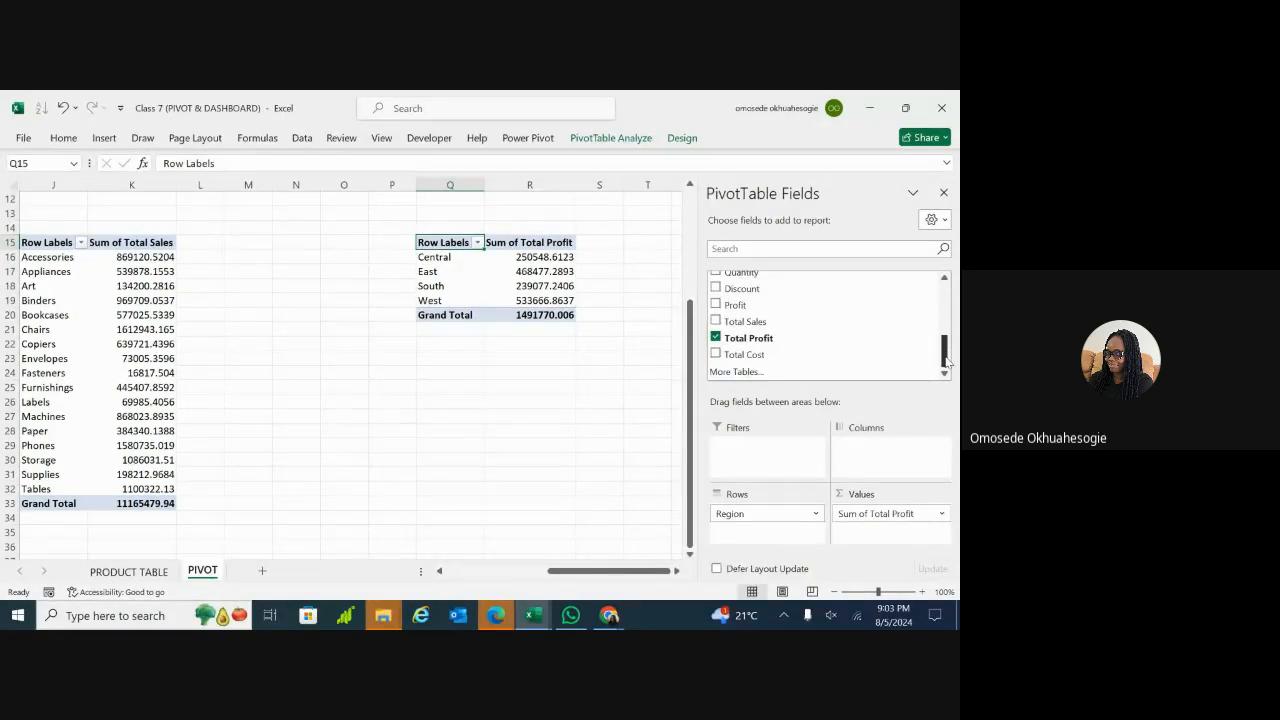
pyautogui.click(716, 322)
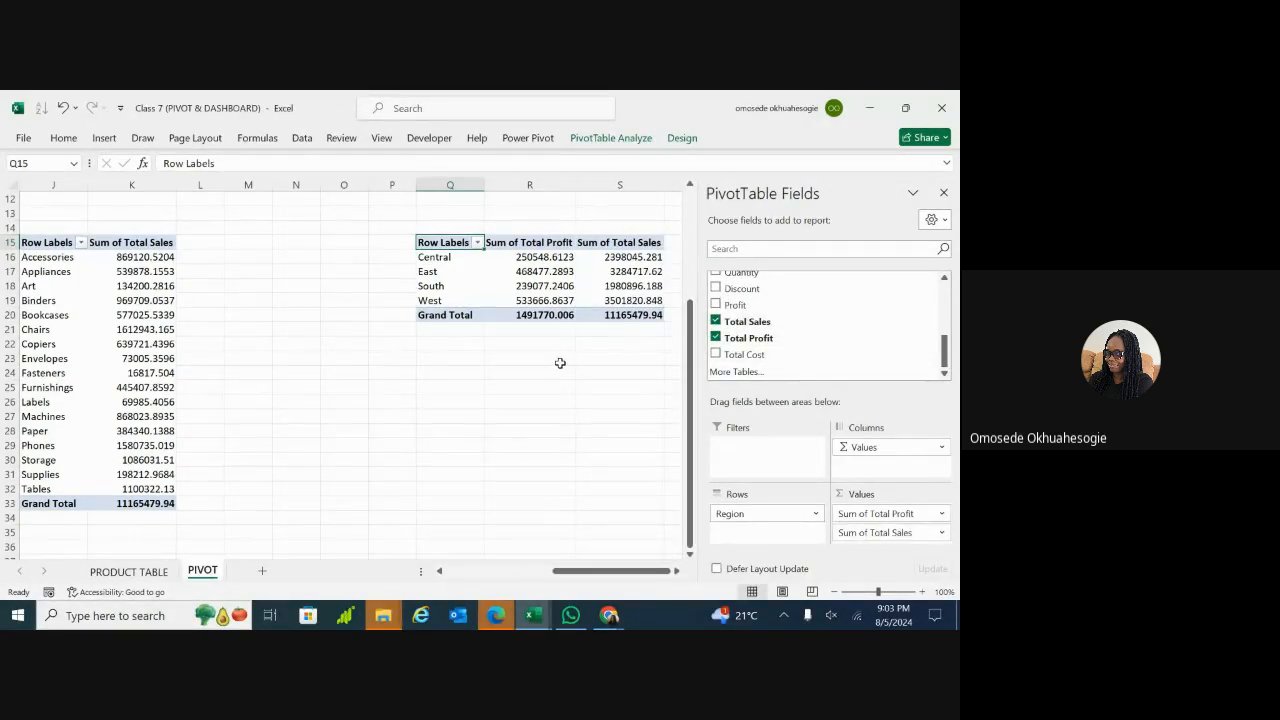
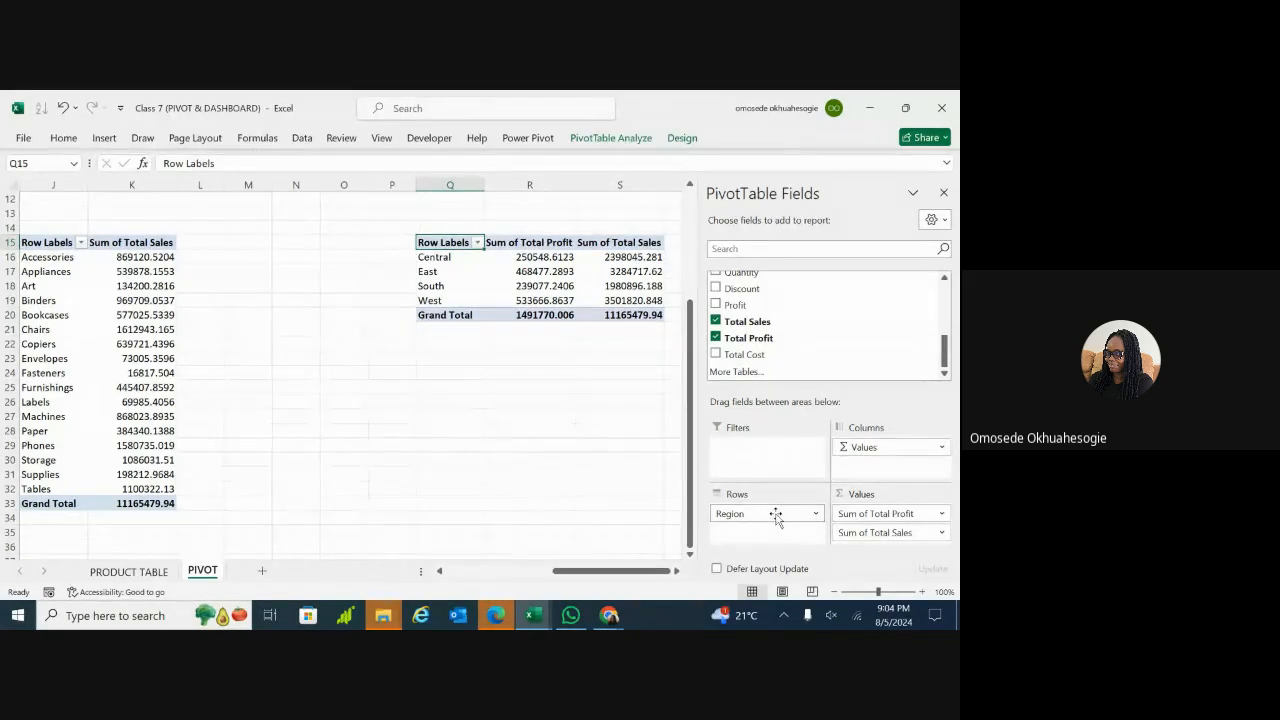
# Step: Move the Values field of the region PivotTable into its rows and back into its columns
pyautogui.moveTo(775, 515); pyautogui.dragTo(752, 531)
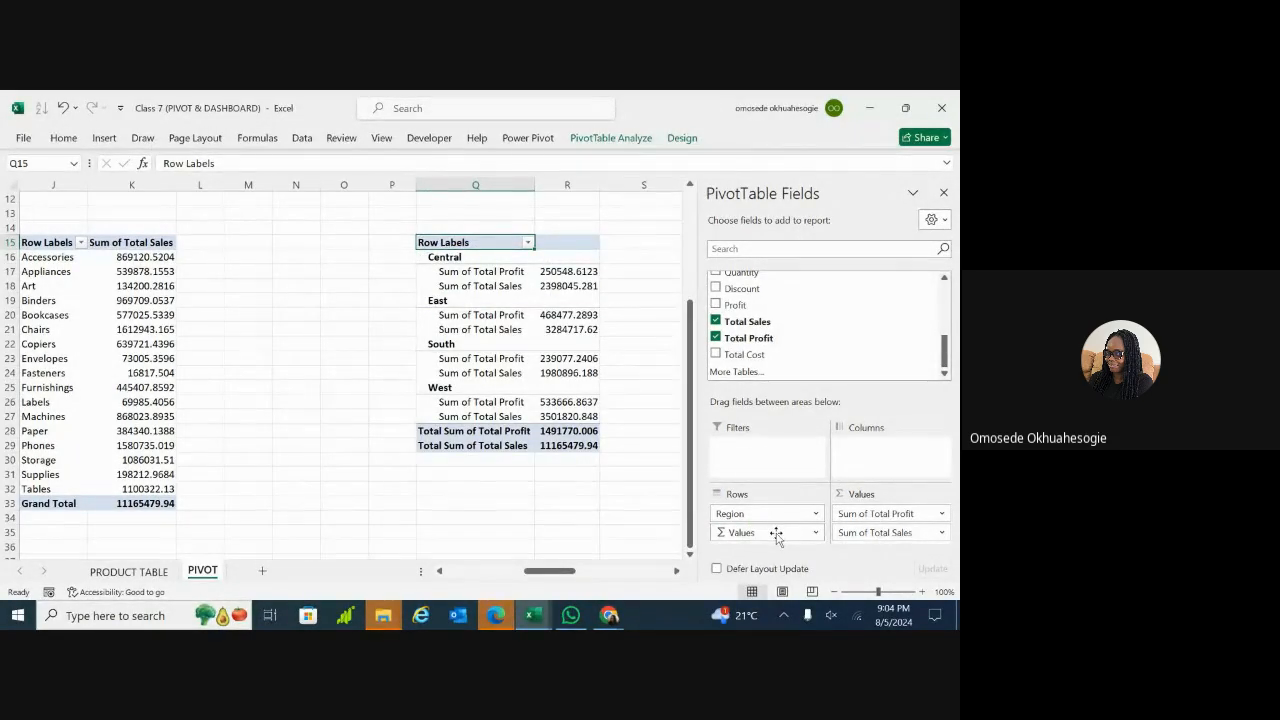
pyautogui.moveTo(772, 530); pyautogui.dragTo(875, 458)
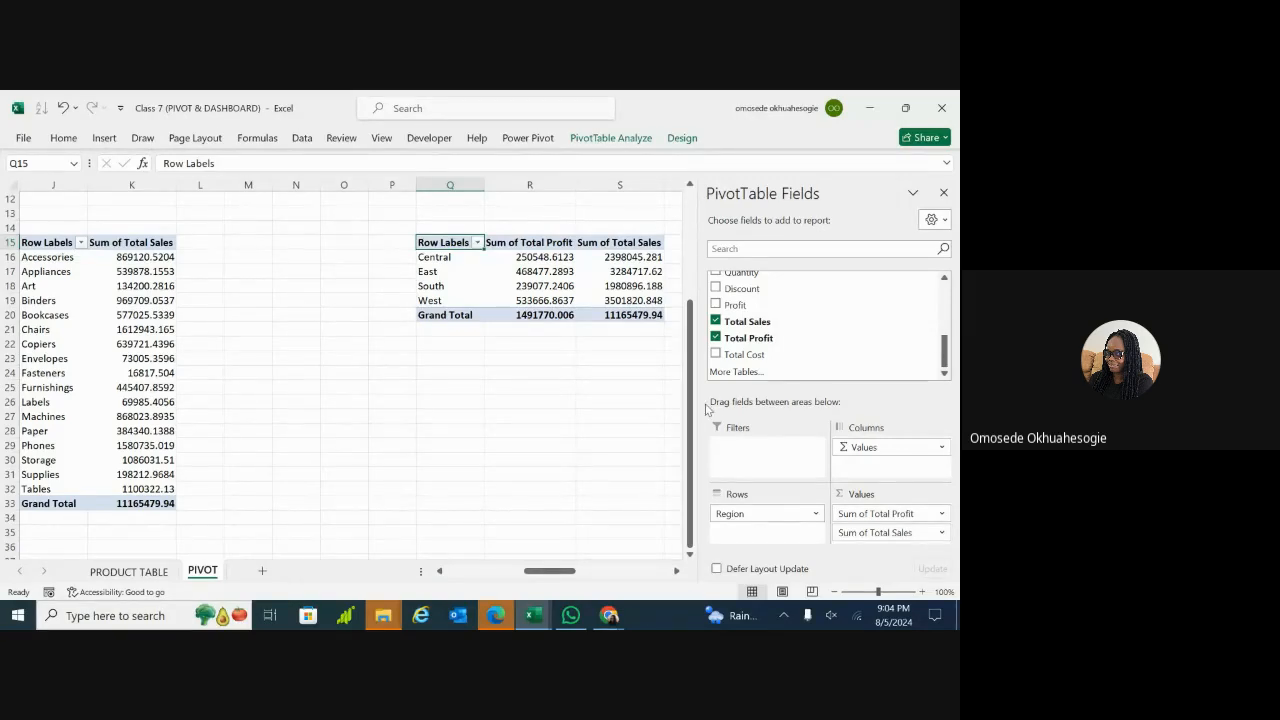
# Step: Rename the region PivotTable as "profit & Sales by region"
pyautogui.hscroll(3, 400, 370)
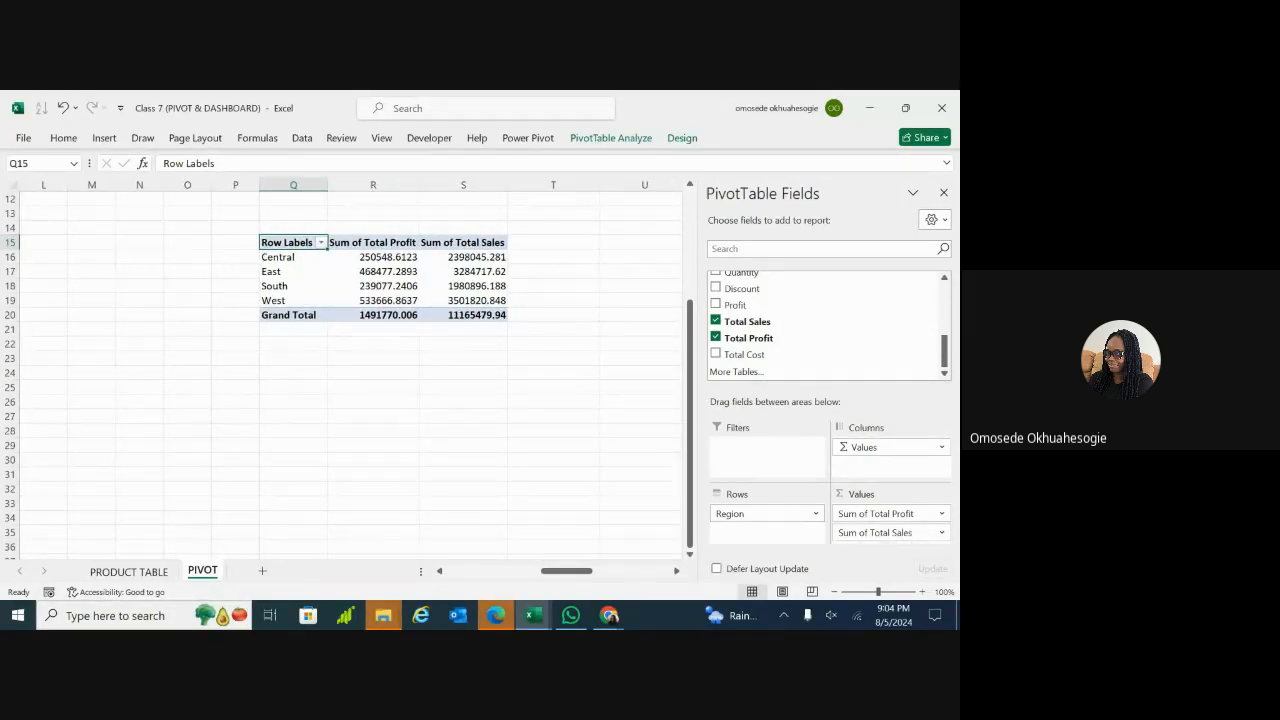
pyautogui.click(376, 245)
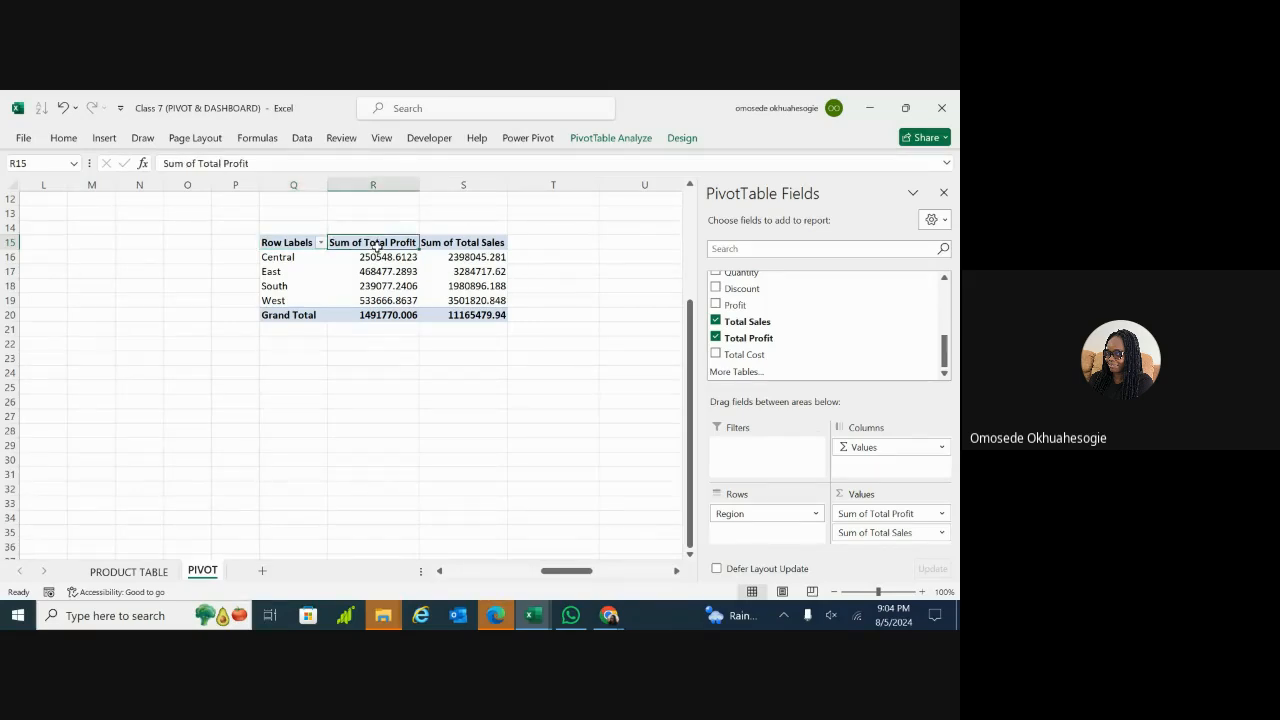
pyautogui.click(633, 141)
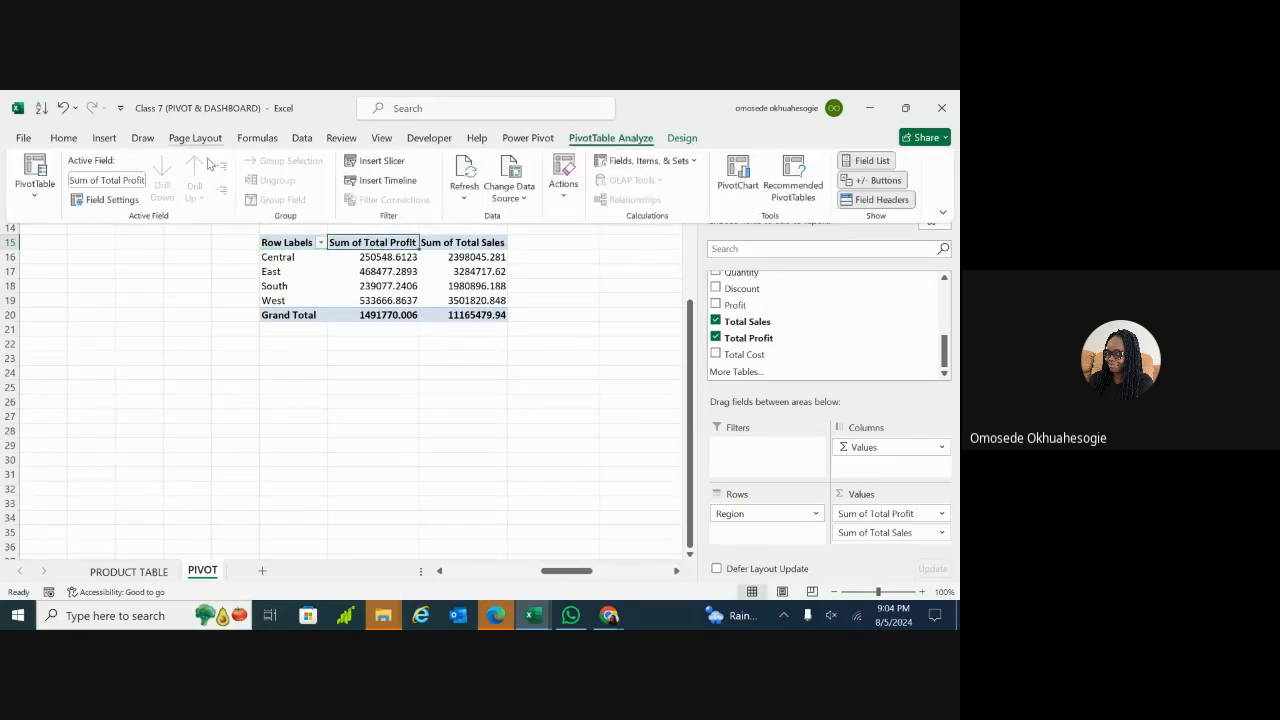
pyautogui.click(33, 202)
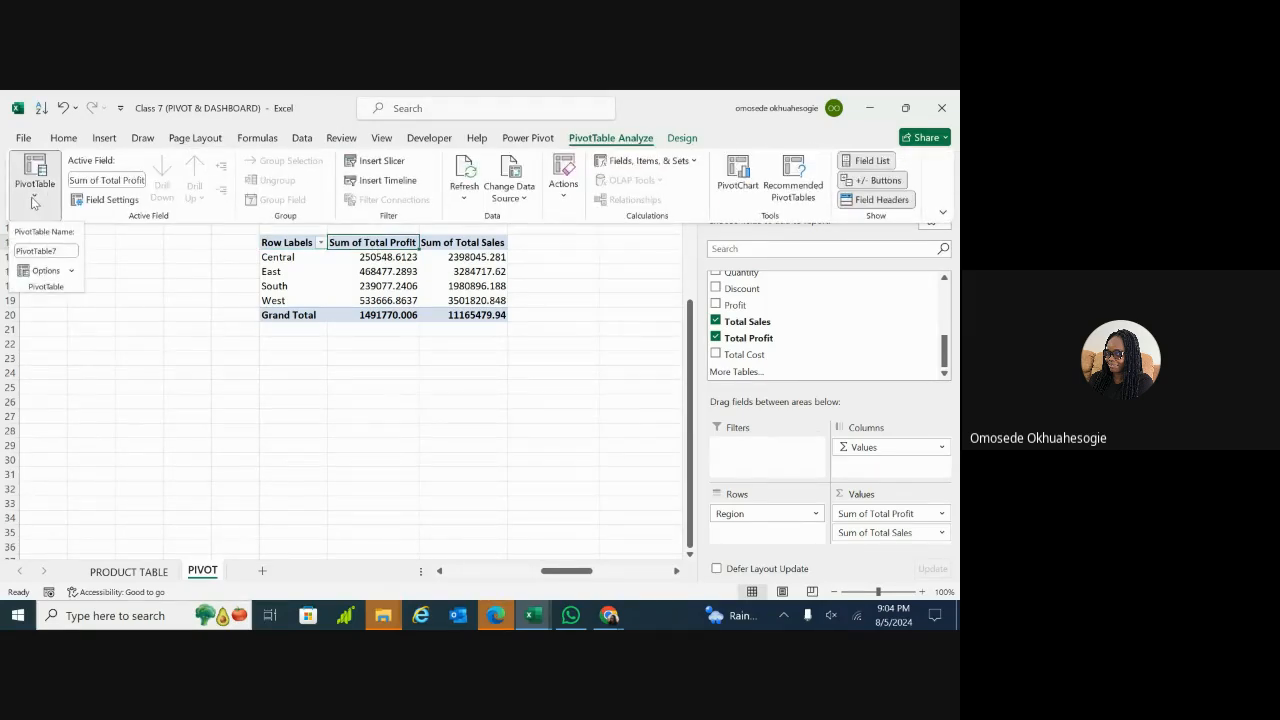
pyautogui.click(49, 251)
pyautogui.press('BackSpace')
pyautogui.write('pr')
pyautogui.write('region')
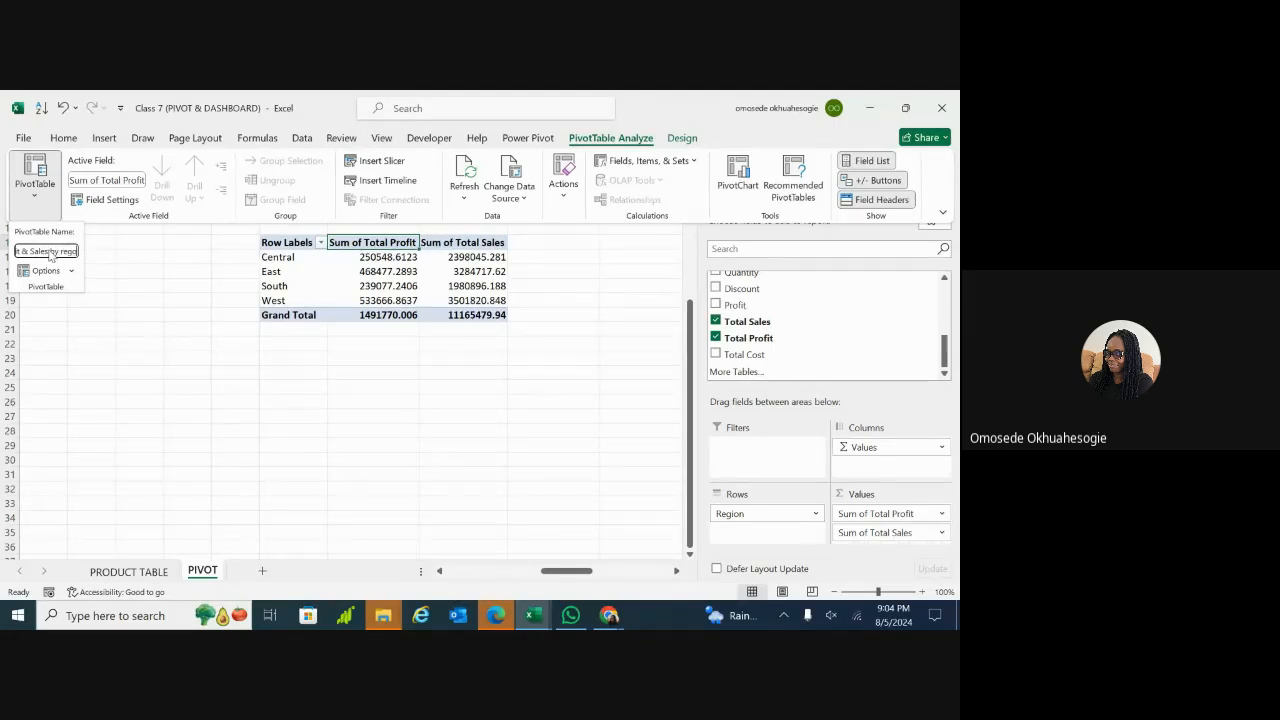
pyautogui.press('Return')
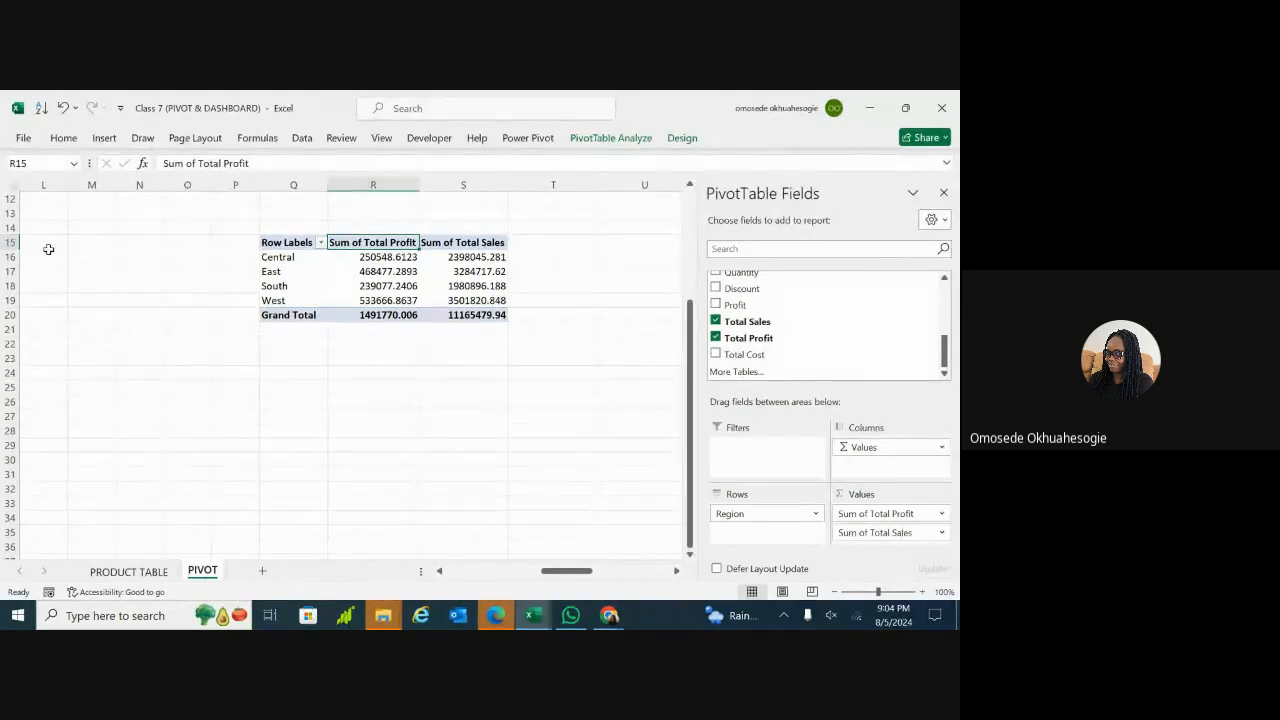
# Step: Format Sum of Total Sales in the sub-category PivotTable as Accounting with 0 decimal places and the $ symbol
pyautogui.click(388, 268)
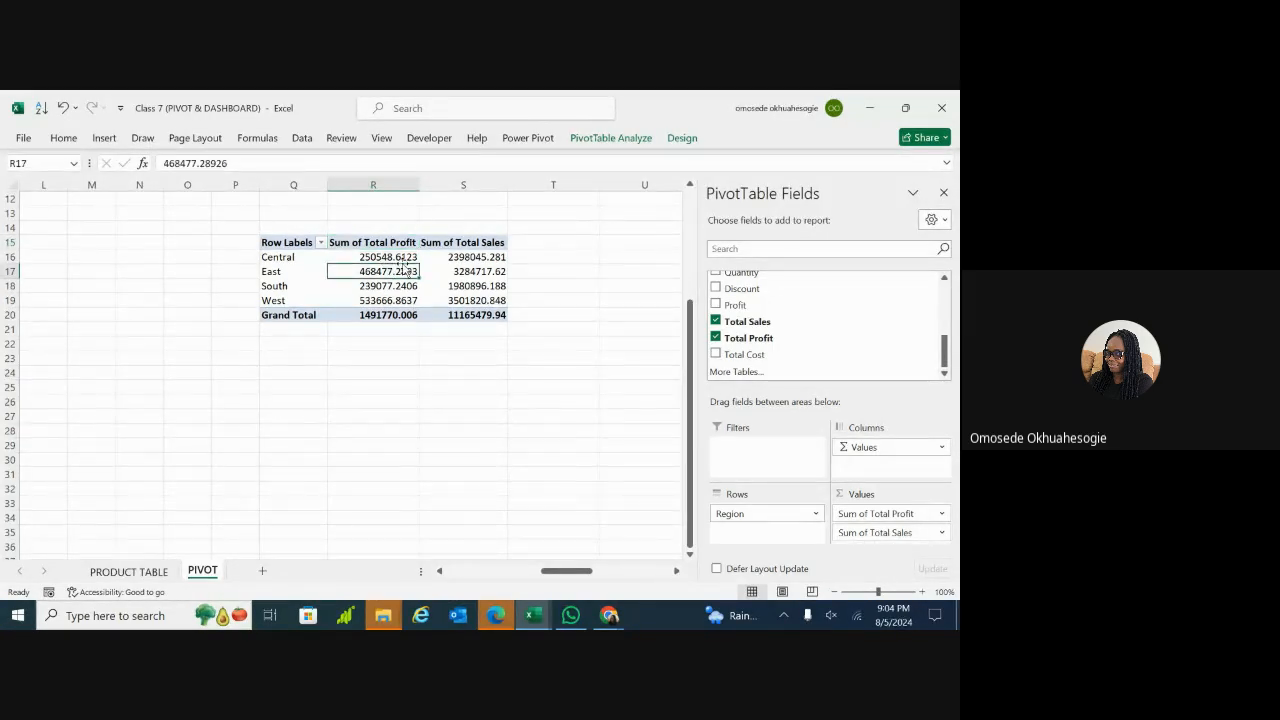
pyautogui.hscroll(-5, 363, 273)
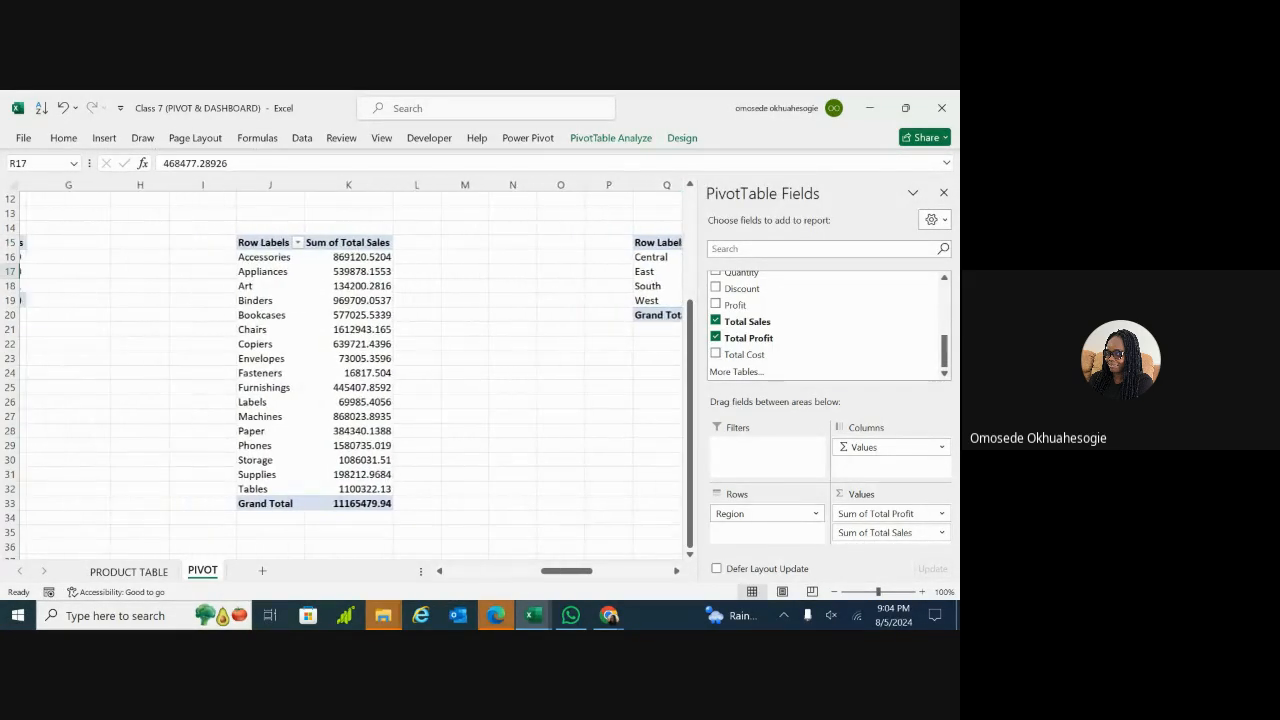
pyautogui.hscroll(3, 220, 260)
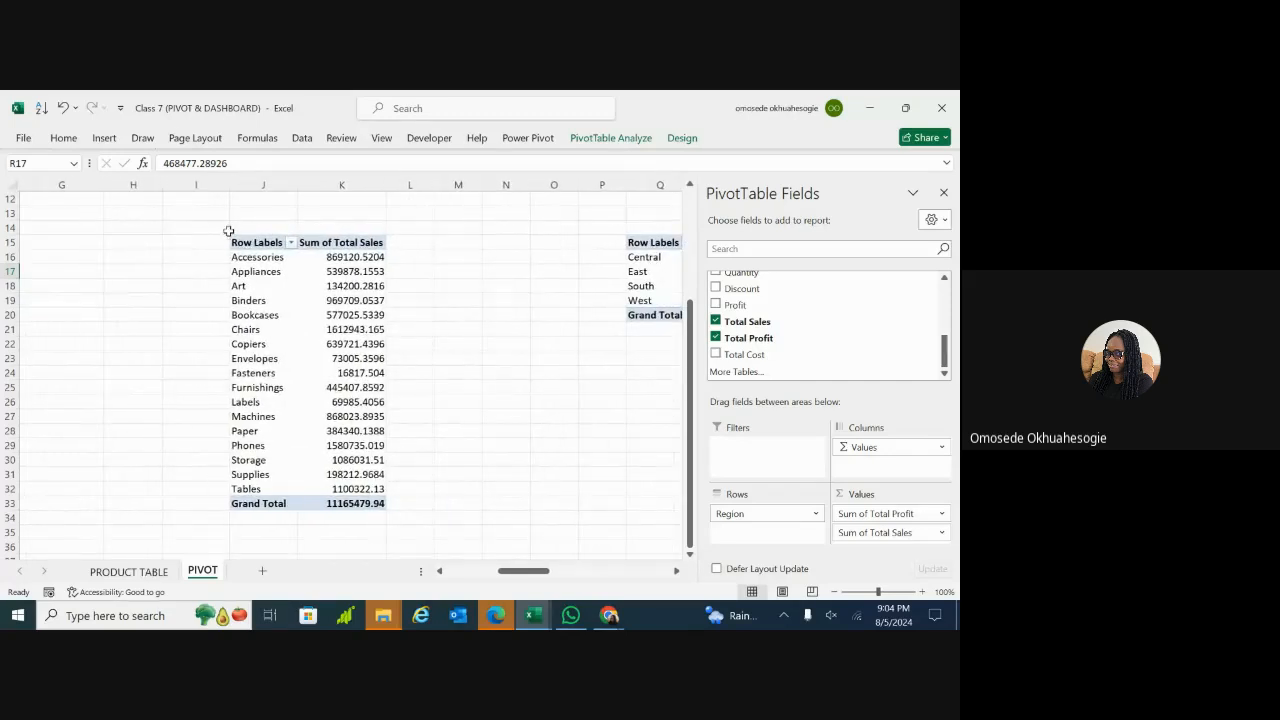
pyautogui.click(333, 243)
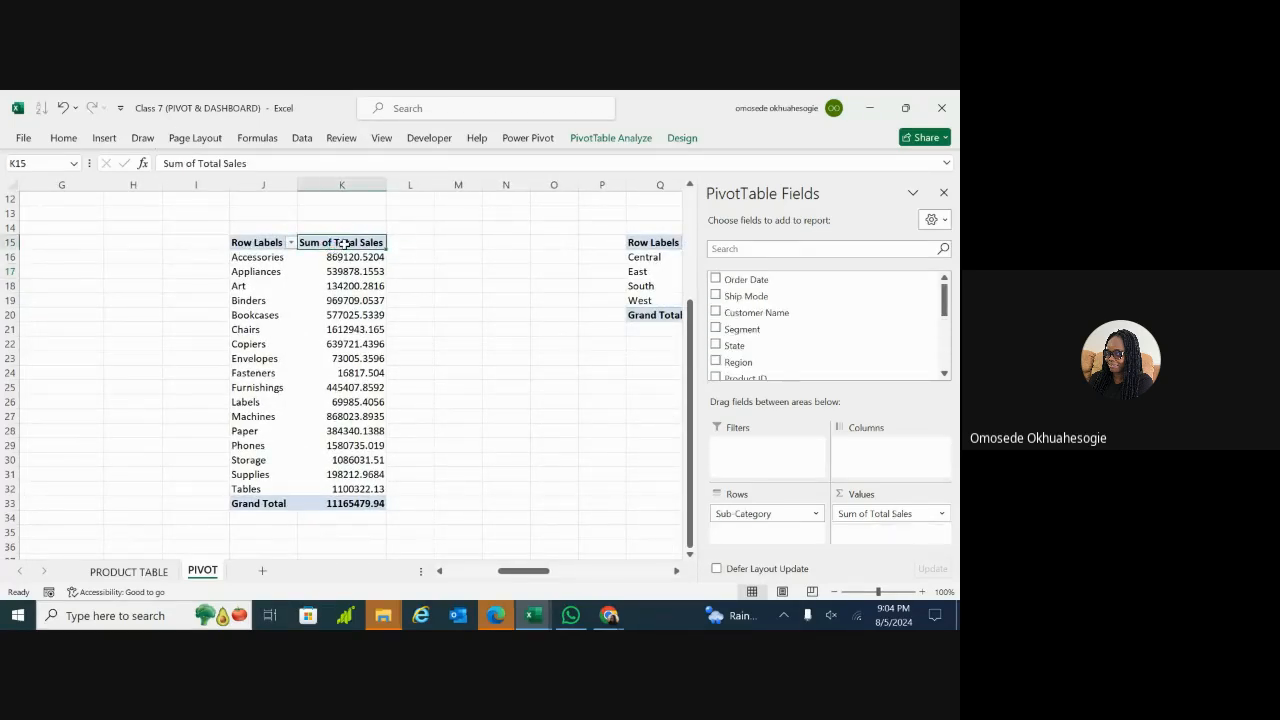
pyautogui.doubleClick(343, 243)
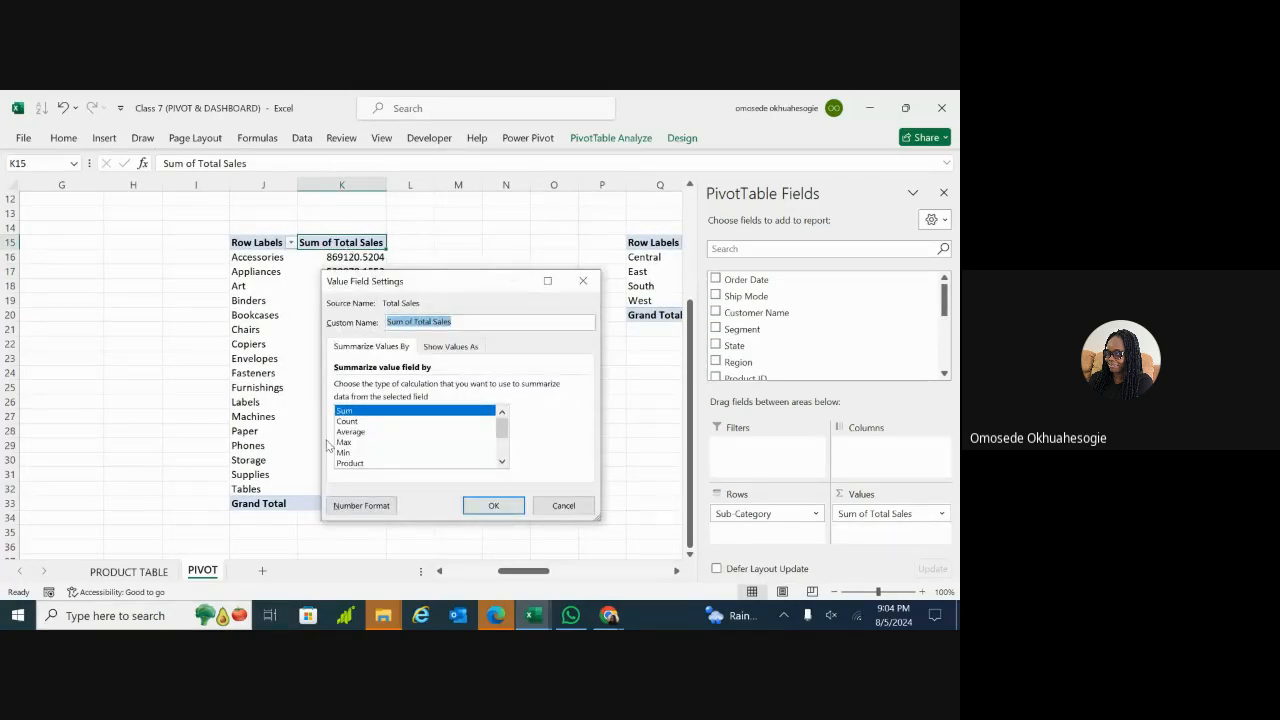
pyautogui.click(372, 508)
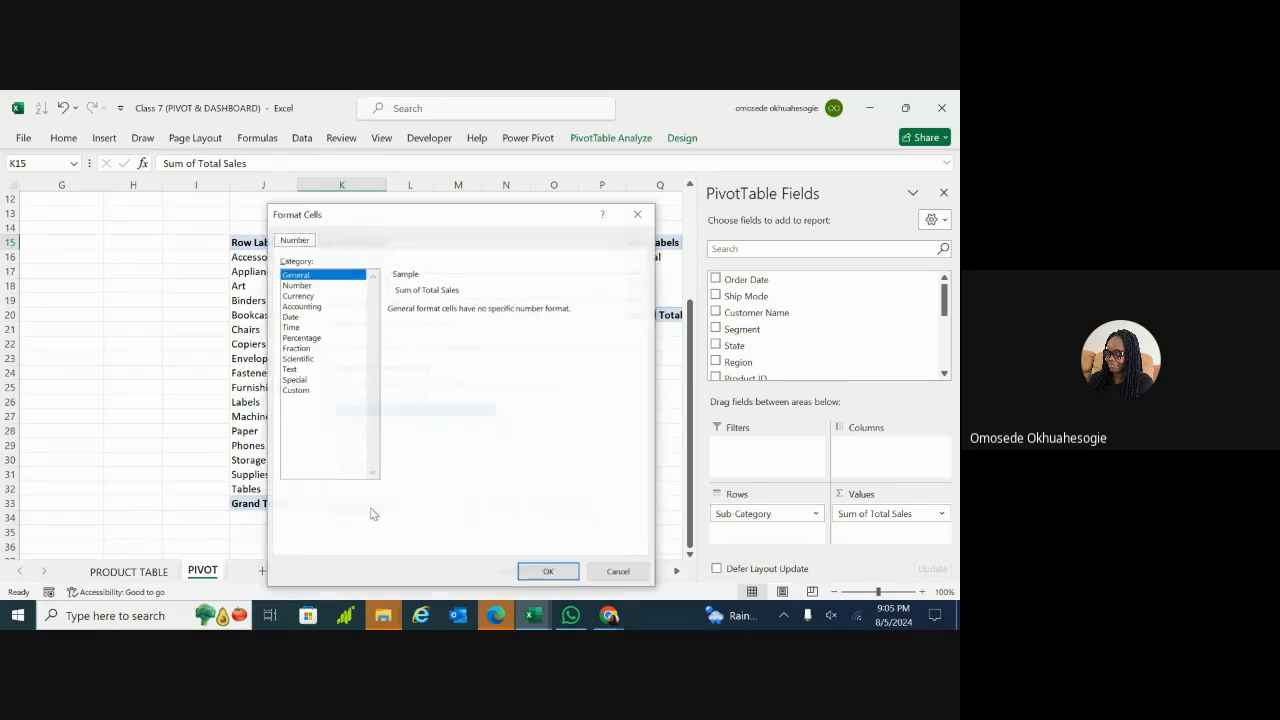
pyautogui.click(314, 307)
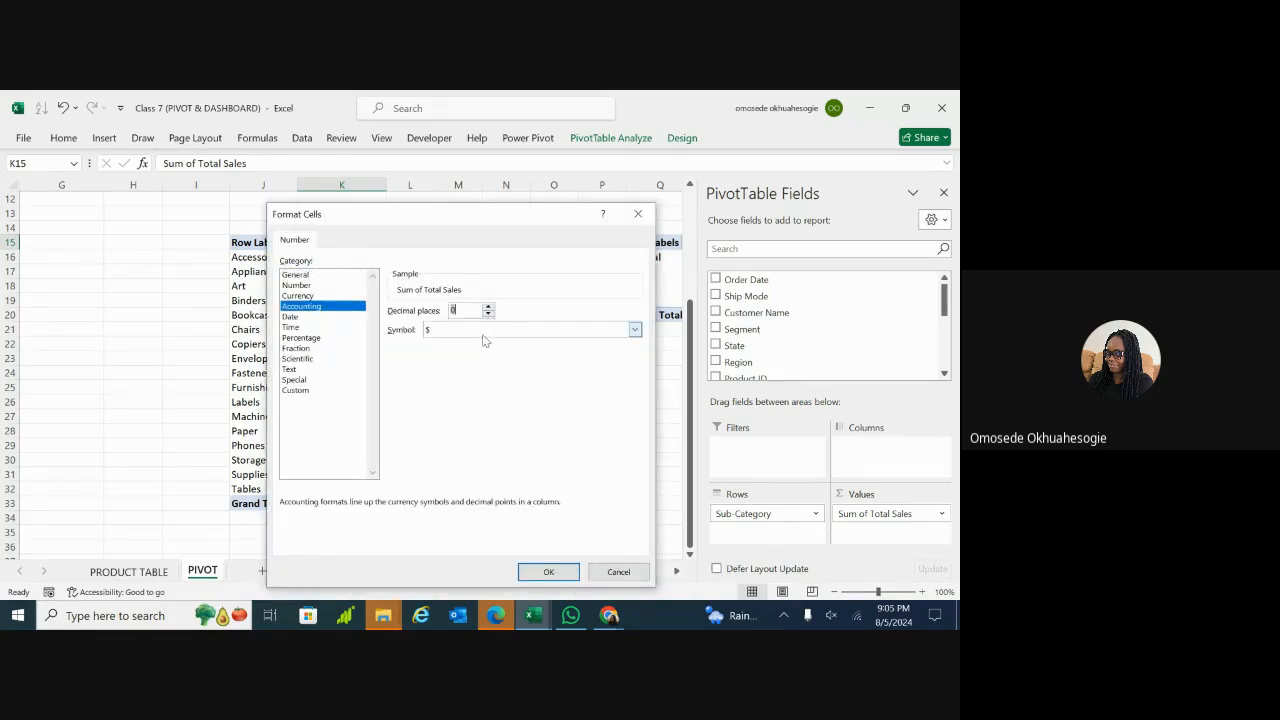
pyautogui.click(538, 574)
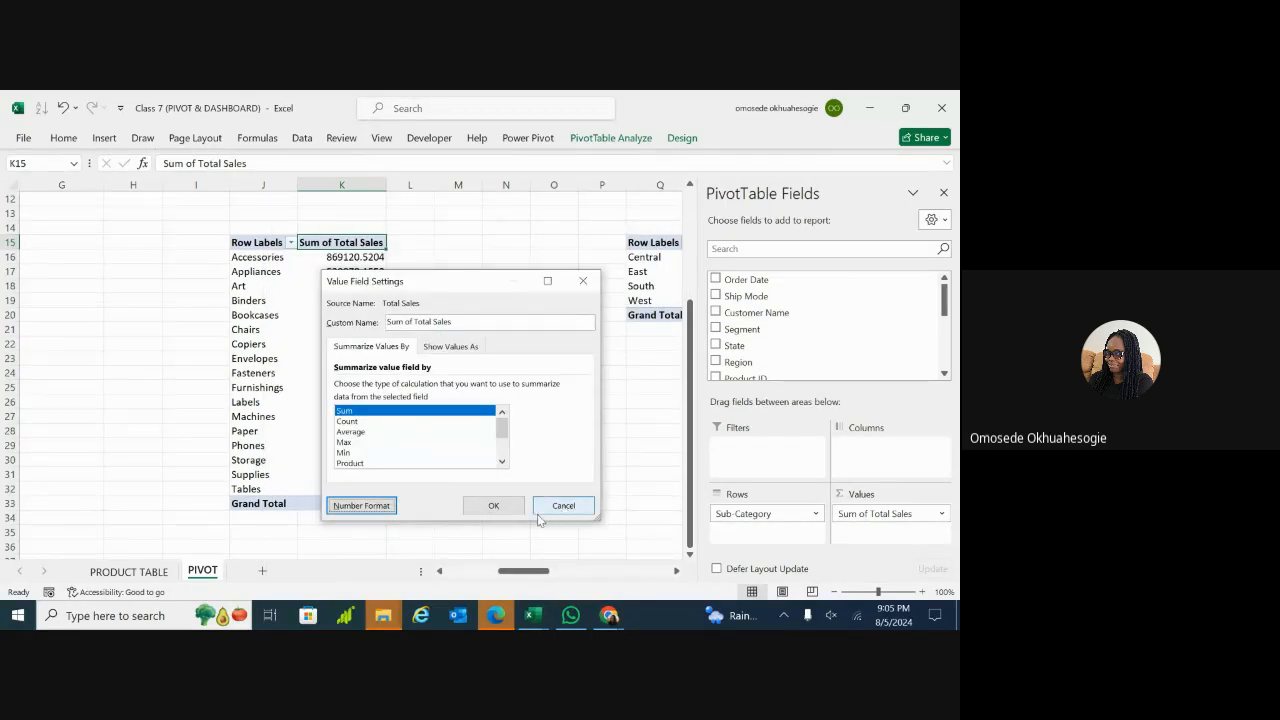
pyautogui.click(495, 506)
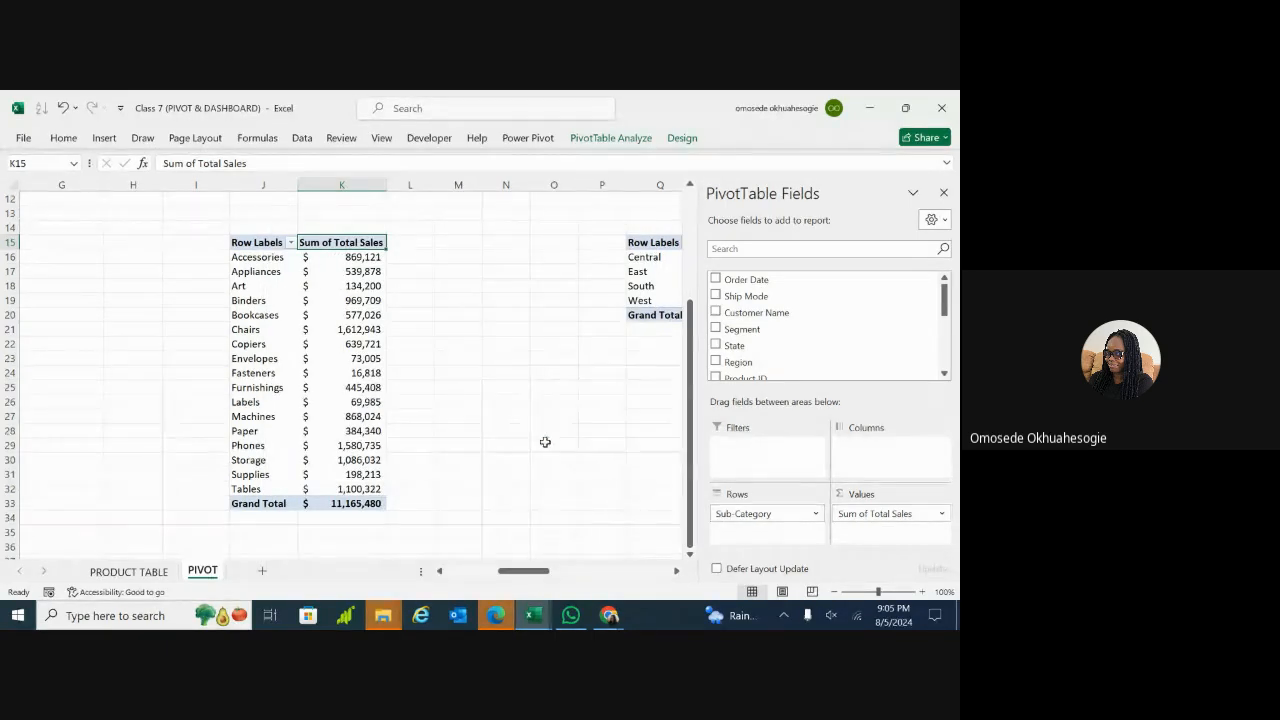
# Step: Format Sum of Total Profit in the region PivotTable as Accounting with 0 decimal places and the $ symbol
pyautogui.hscroll(3, 550, 442)
pyautogui.hscroll(1, 546, 430)
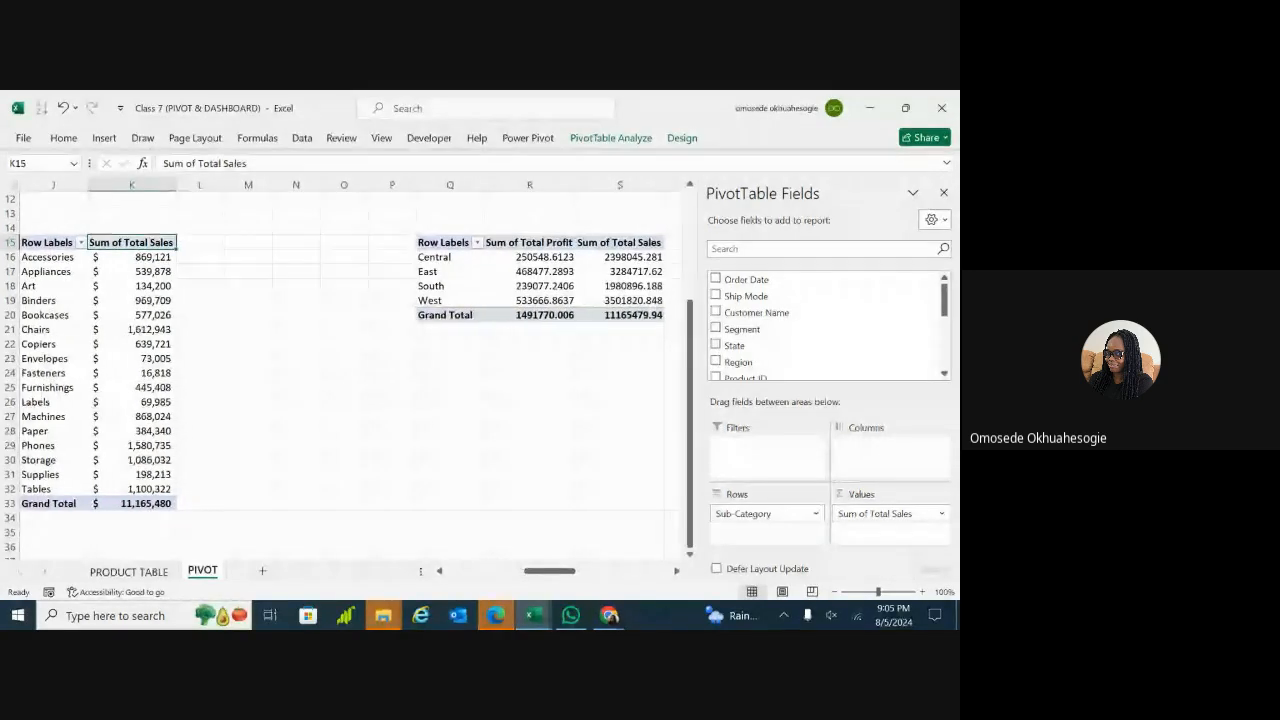
pyautogui.doubleClick(555, 243)
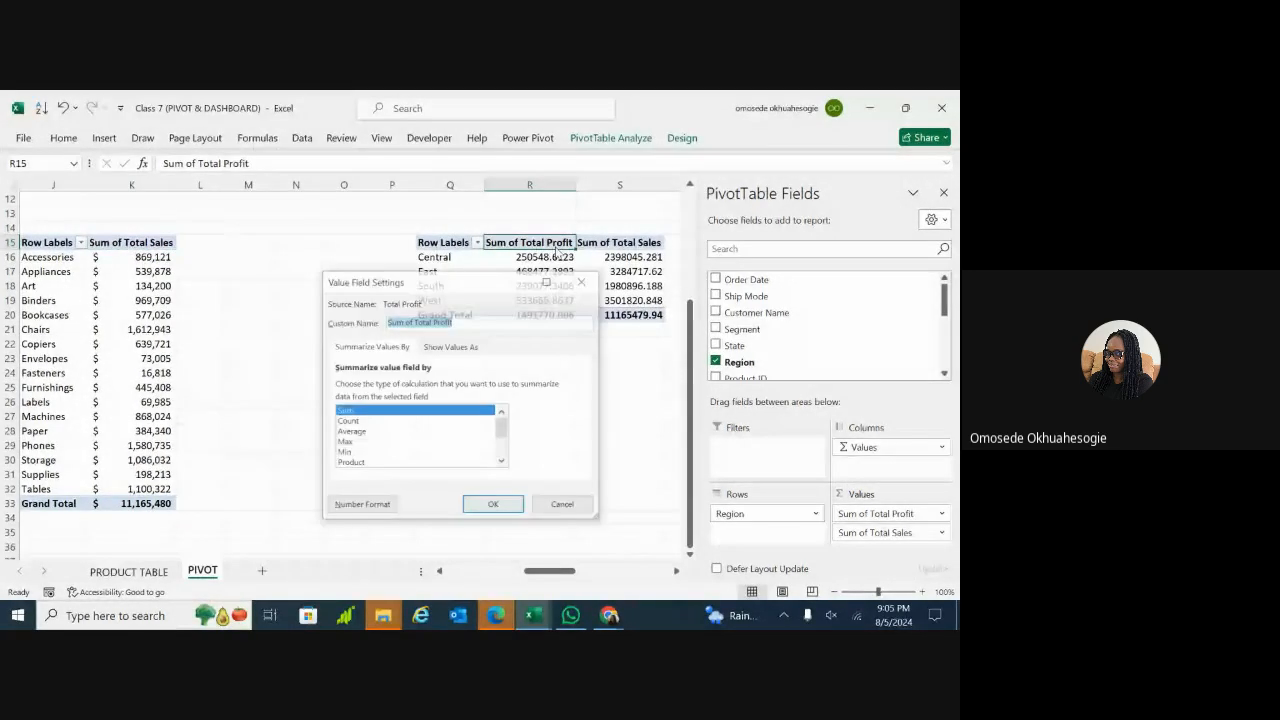
pyautogui.click(358, 506)
pyautogui.click(302, 306)
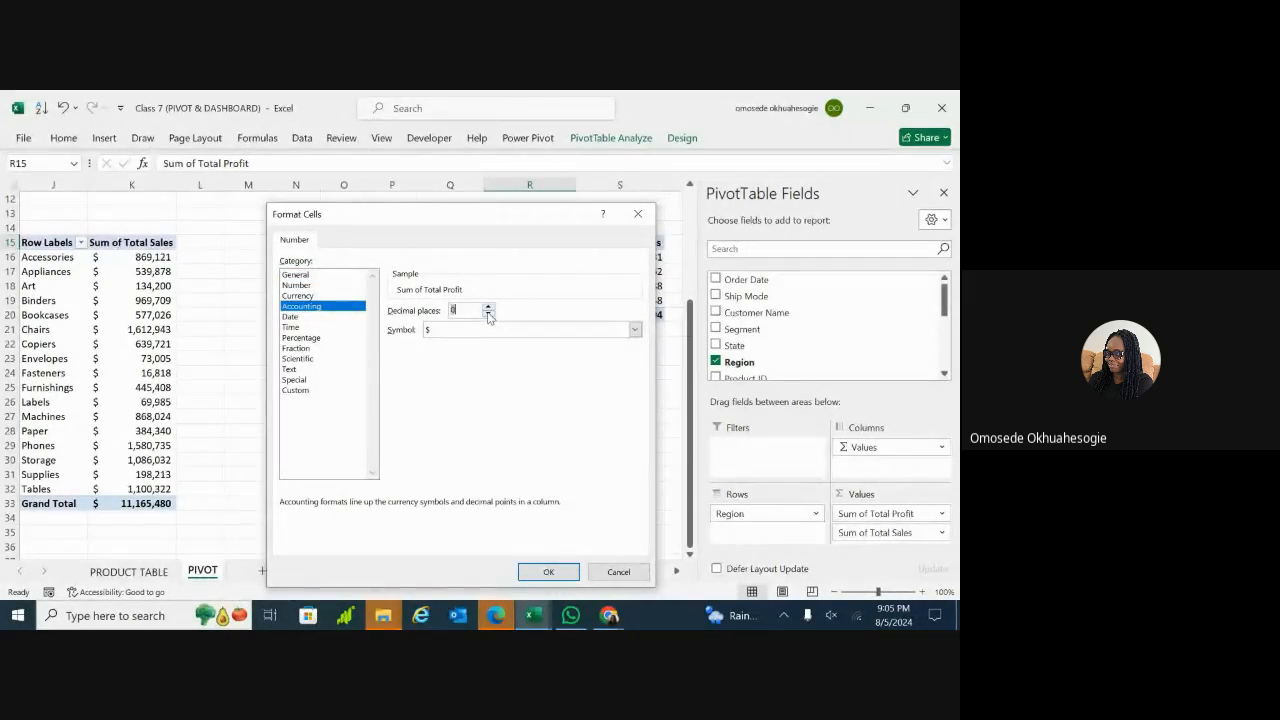
pyautogui.click(538, 578)
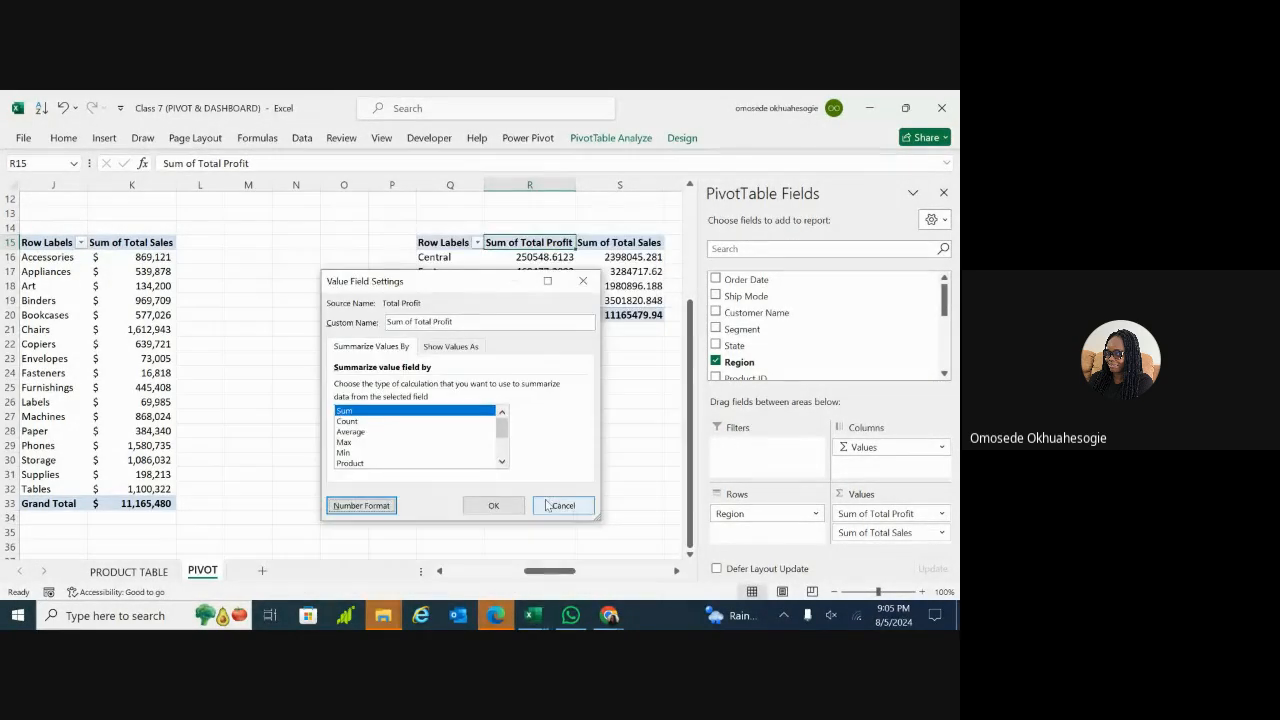
pyautogui.click(494, 506)
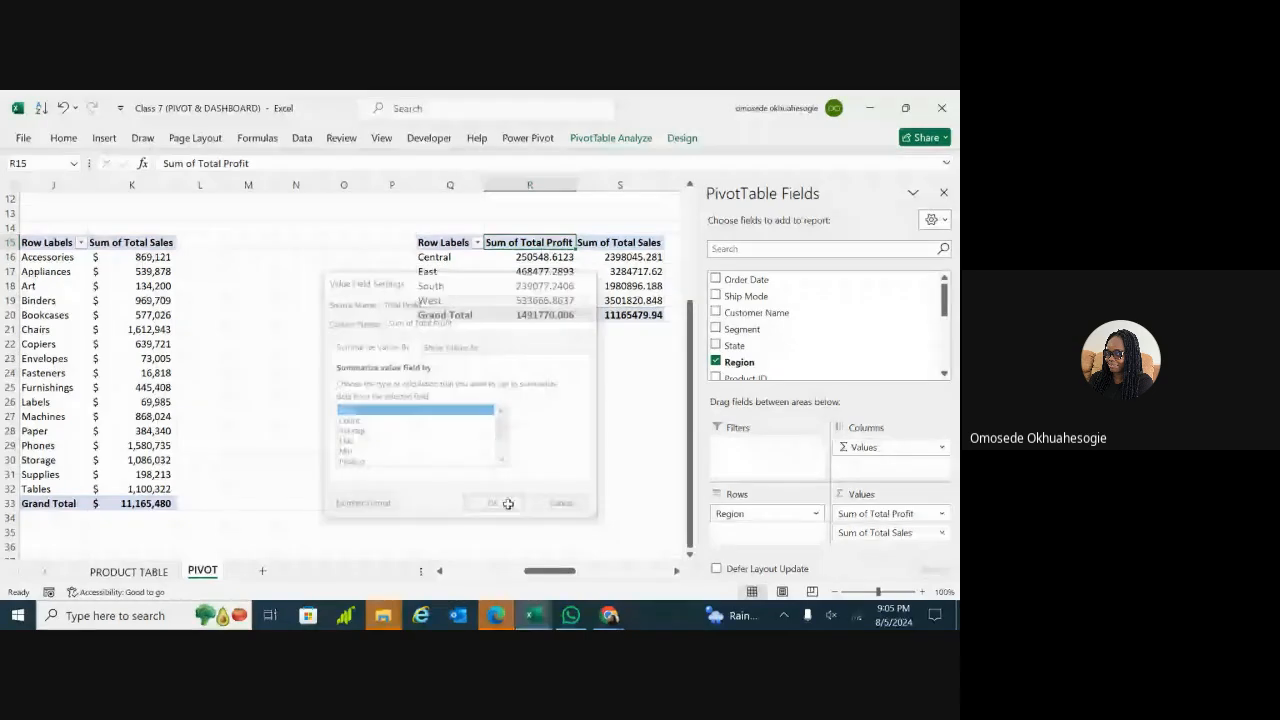
# Step: Format Sum of Total Sales in the region PivotTable as Accounting with 0 decimal places and the $ symbol
pyautogui.doubleClick(619, 242)
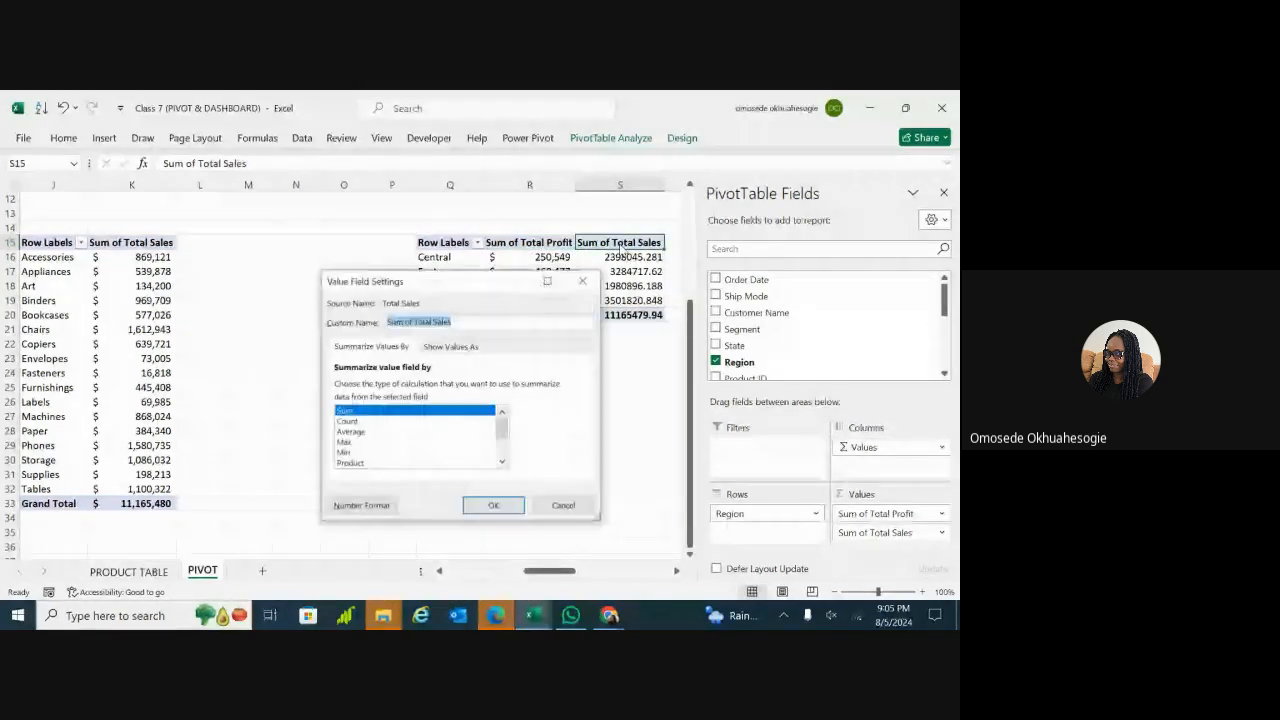
pyautogui.click(358, 505)
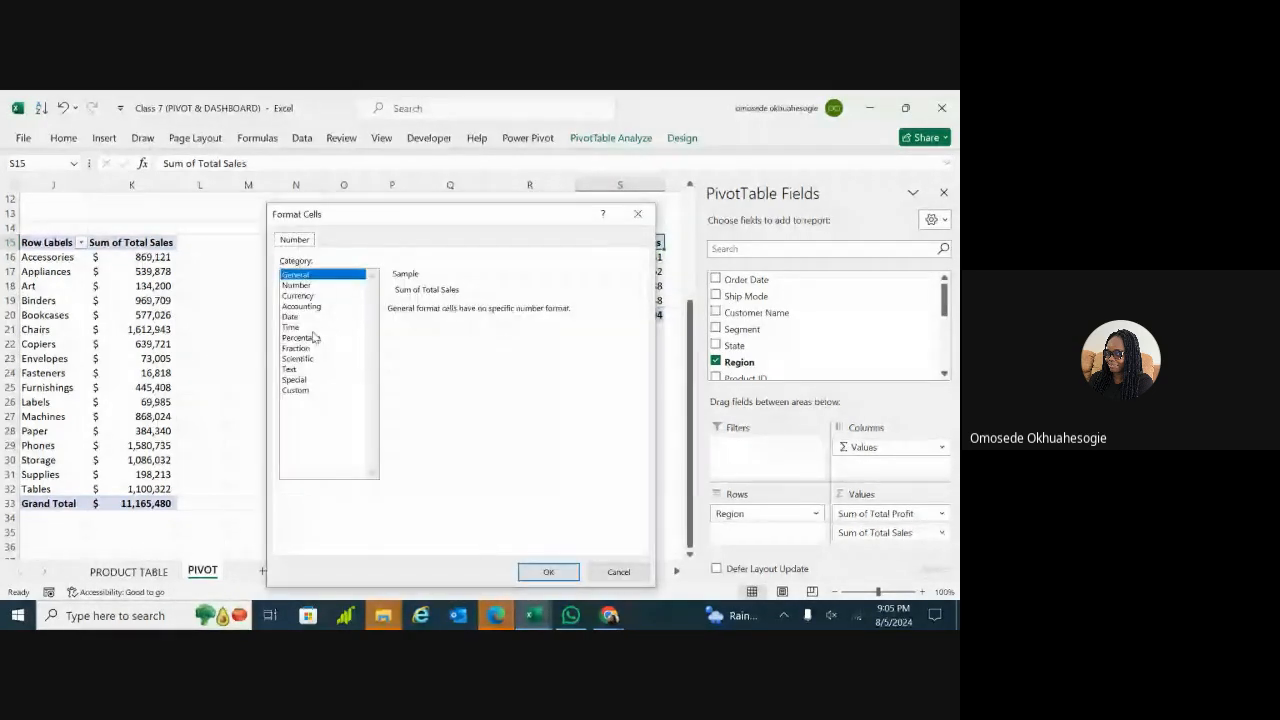
pyautogui.click(302, 306)
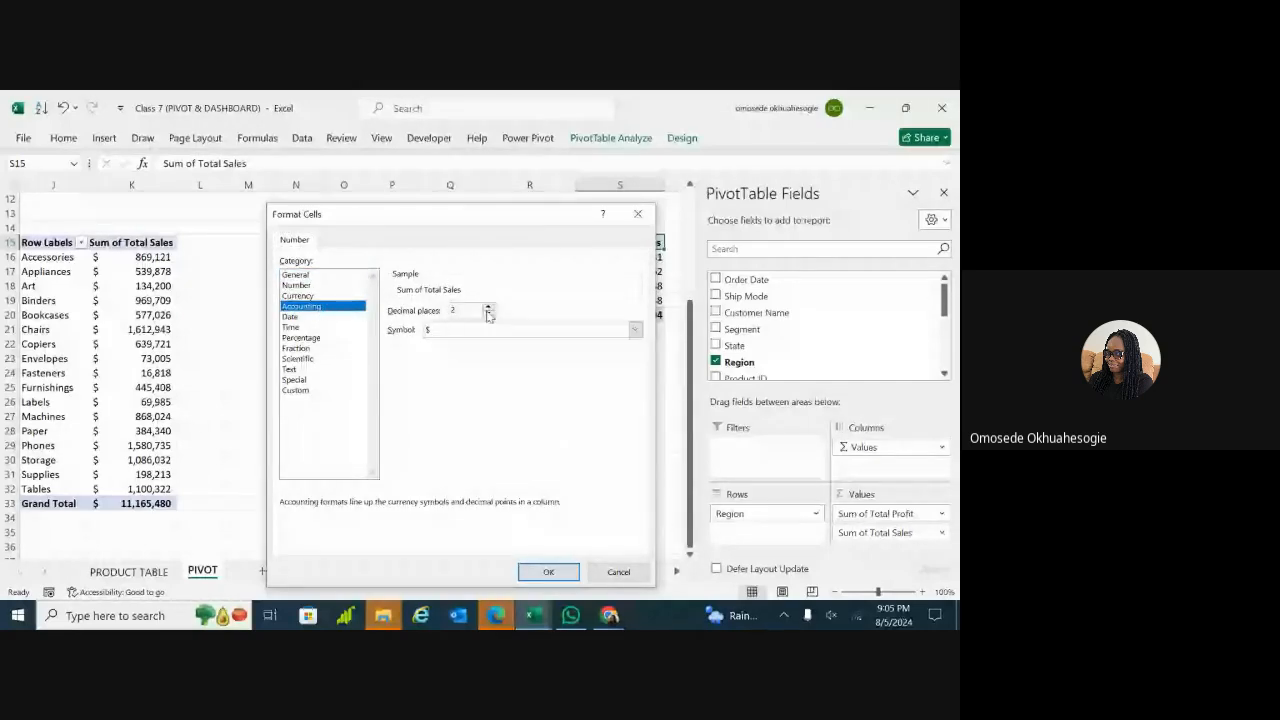
pyautogui.click(540, 571)
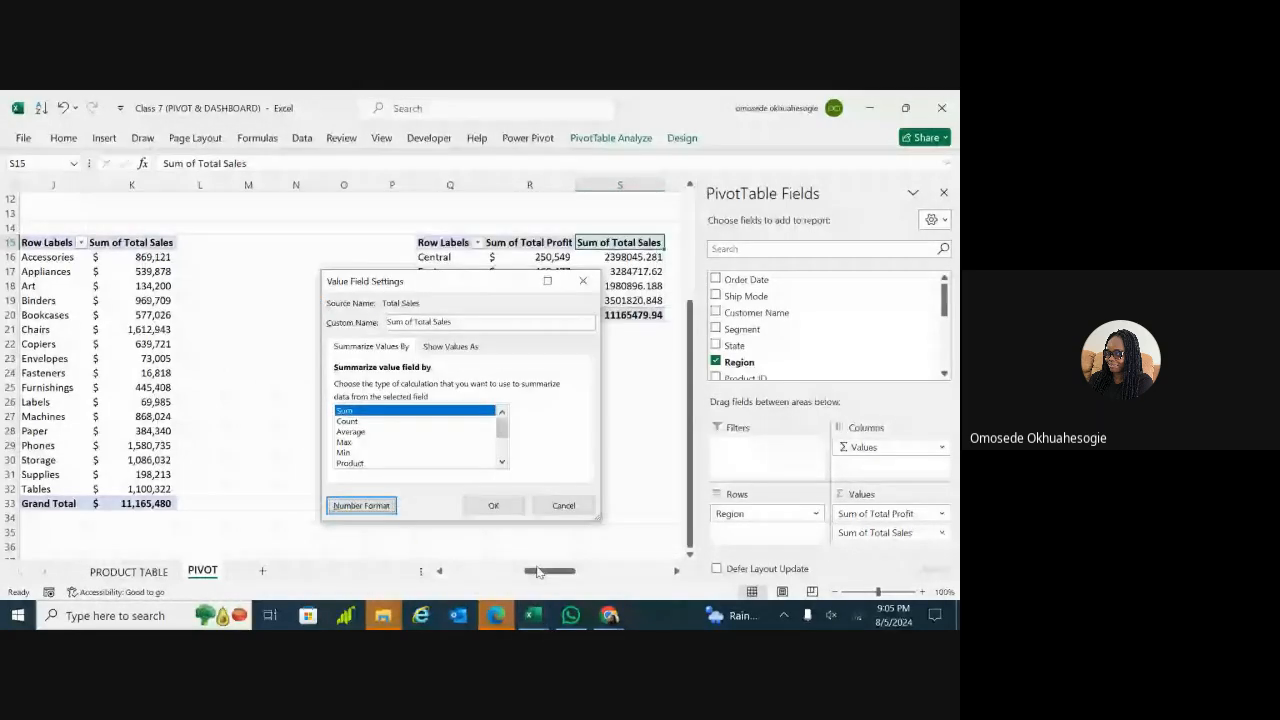
pyautogui.click(491, 504)
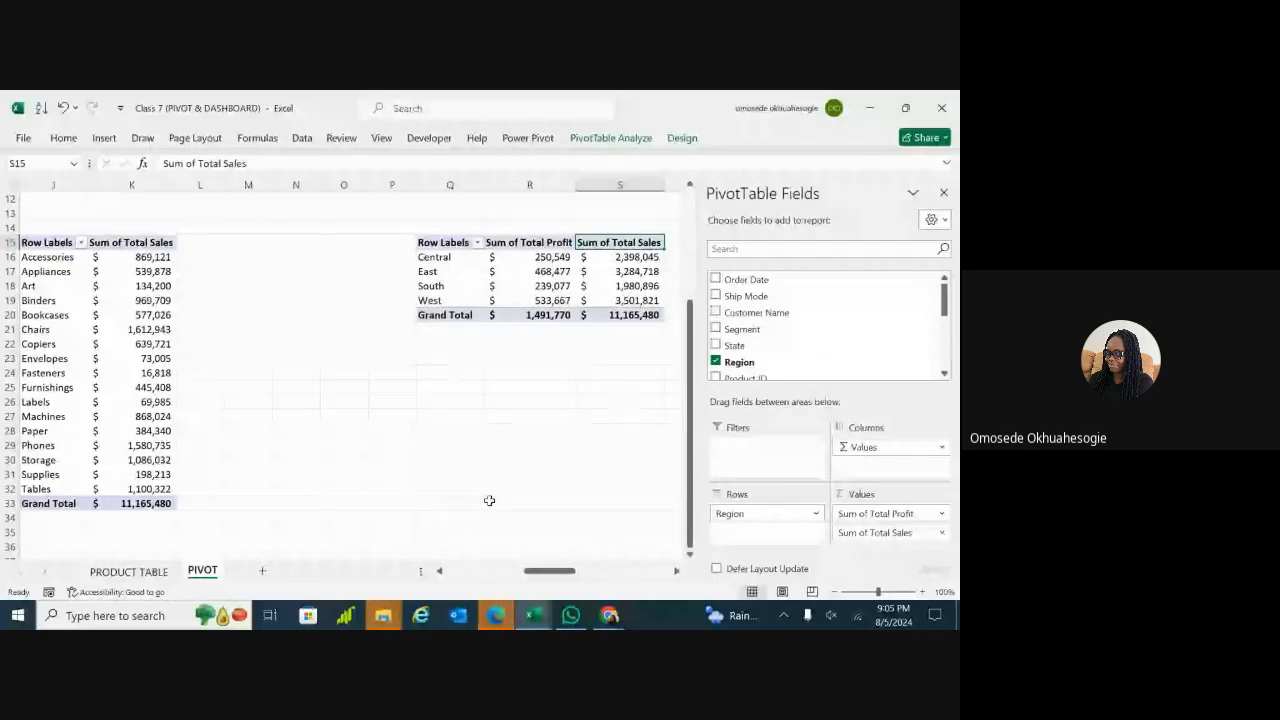
# Step: Insert a PivotTable from product_table at cell W15 of the existing PIVOT sheet
pyautogui.hscroll(3, 557, 466)
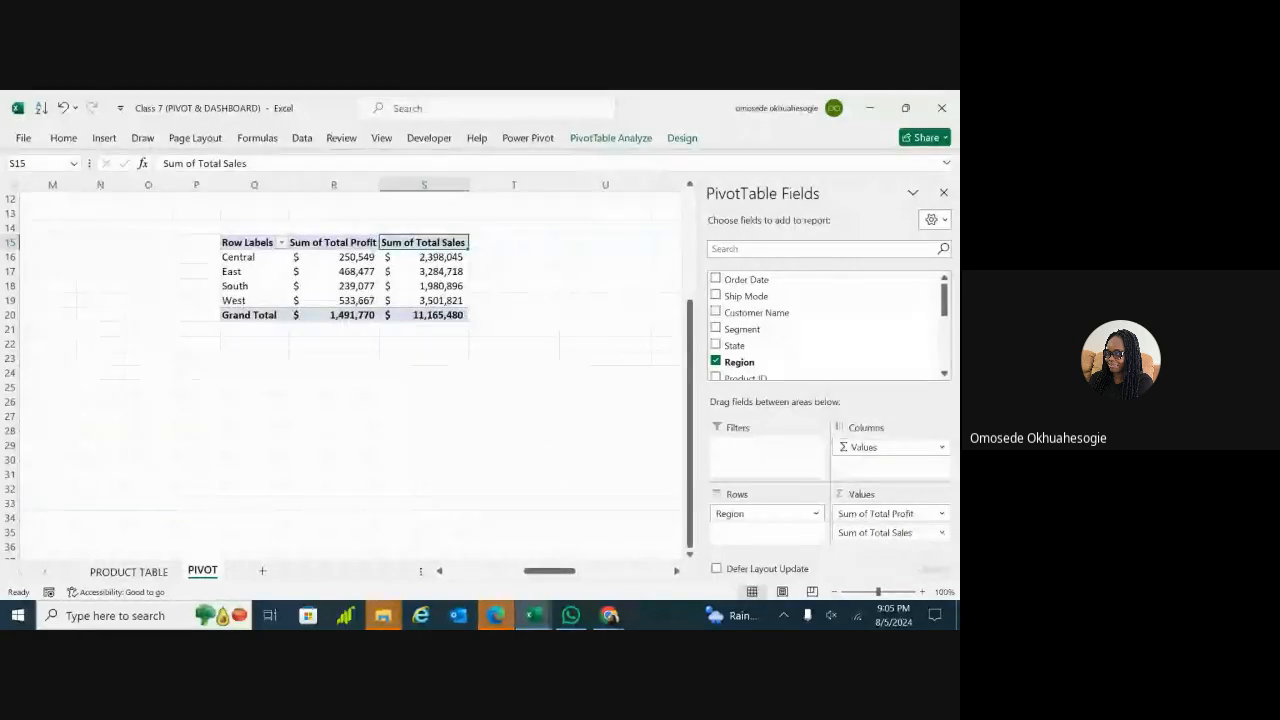
pyautogui.hscroll(2, 350, 370)
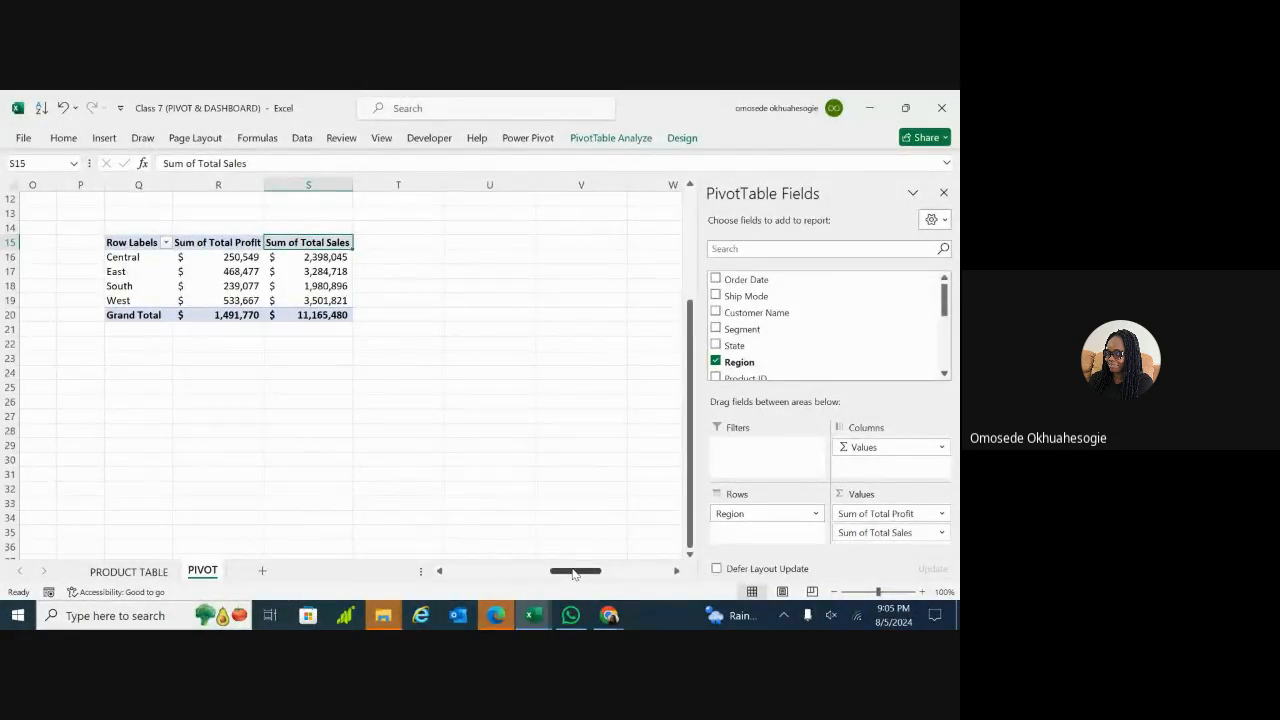
pyautogui.moveTo(574, 573); pyautogui.dragTo(626, 573)
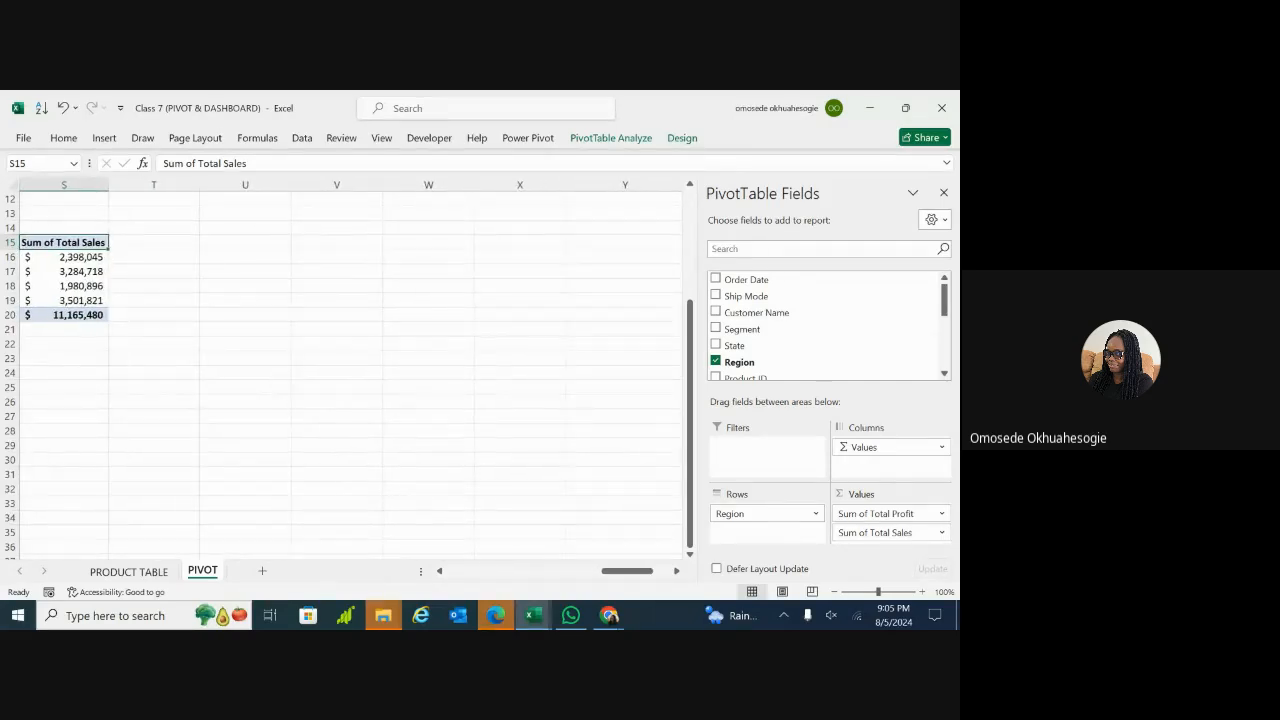
pyautogui.click(416, 240)
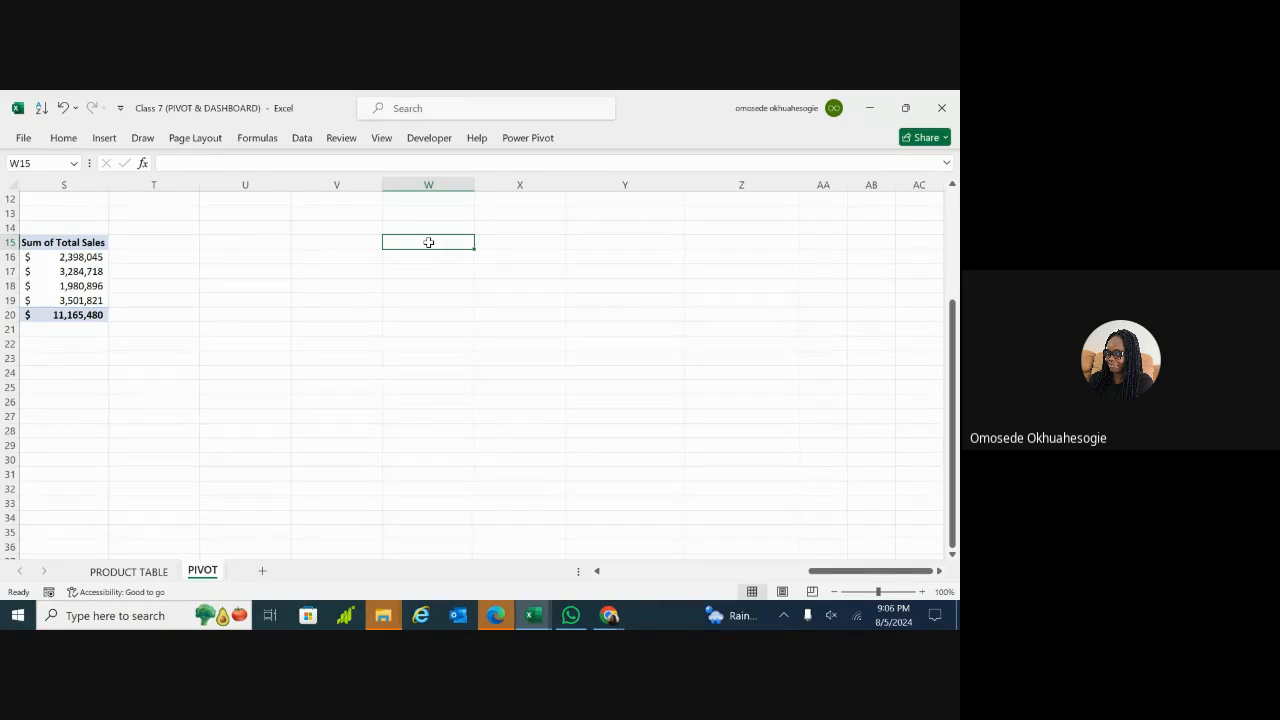
pyautogui.click(104, 138)
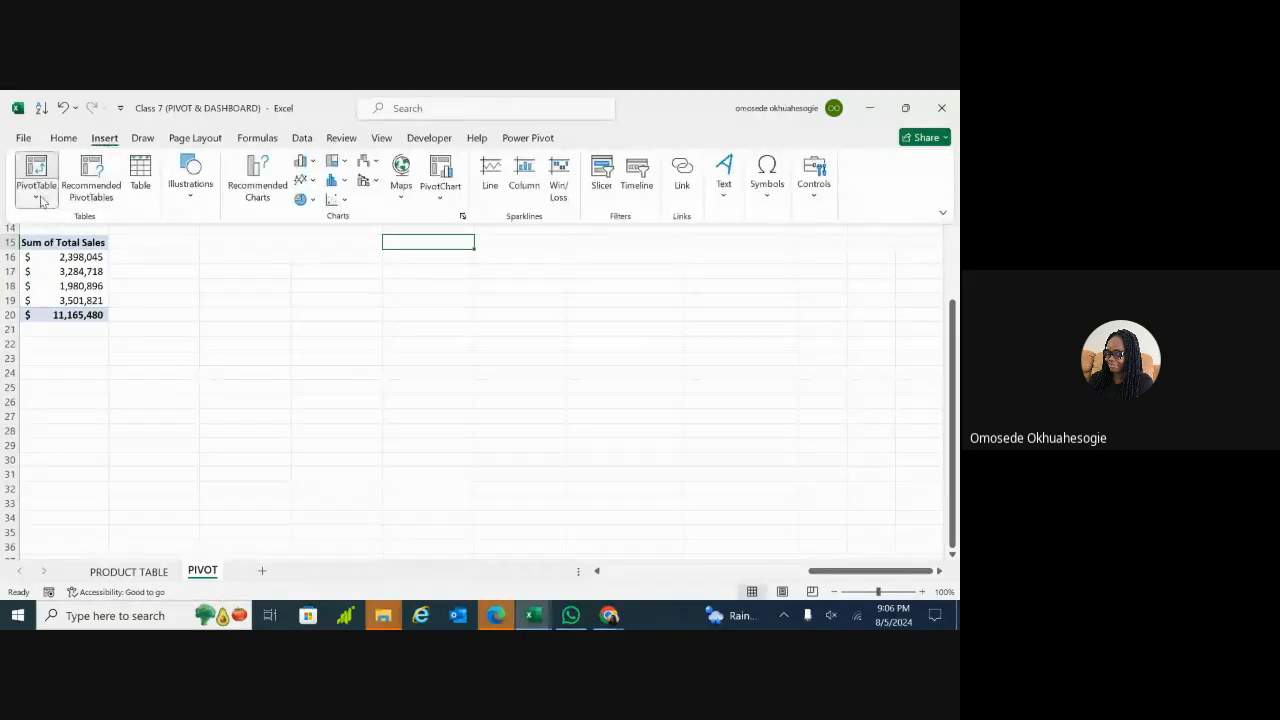
pyautogui.click(40, 200)
pyautogui.click(58, 225)
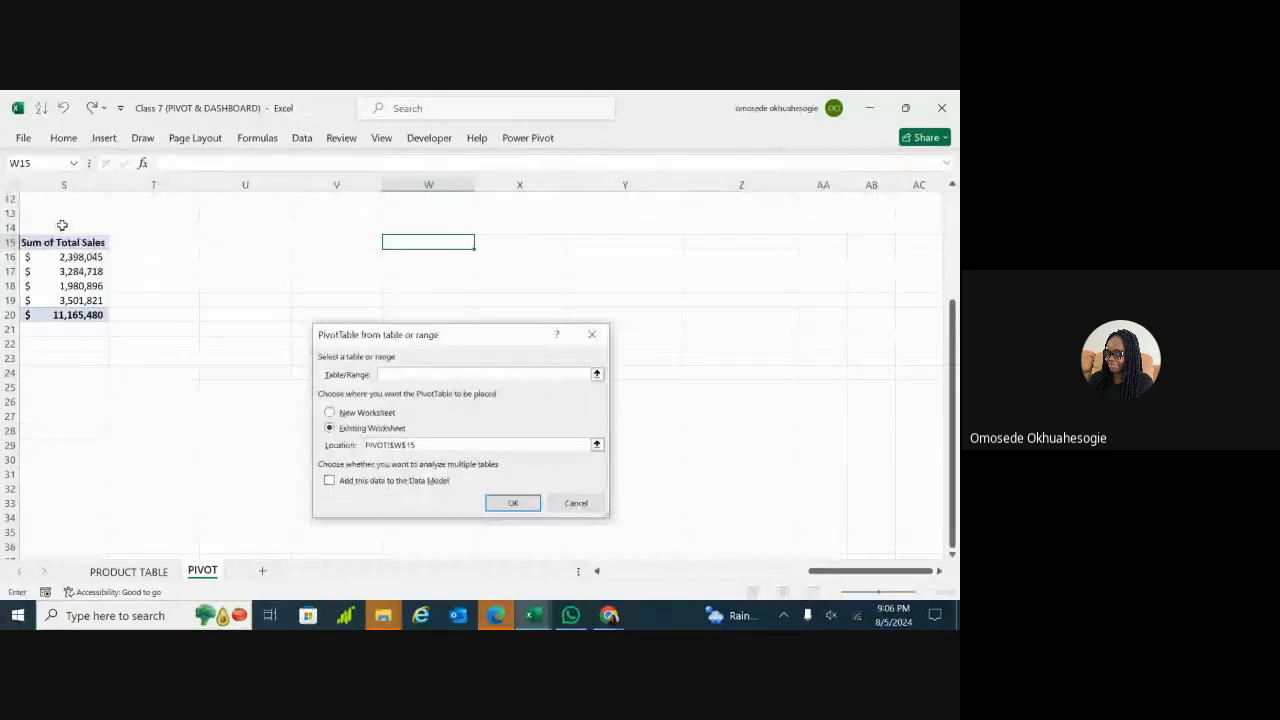
pyautogui.write('pr')
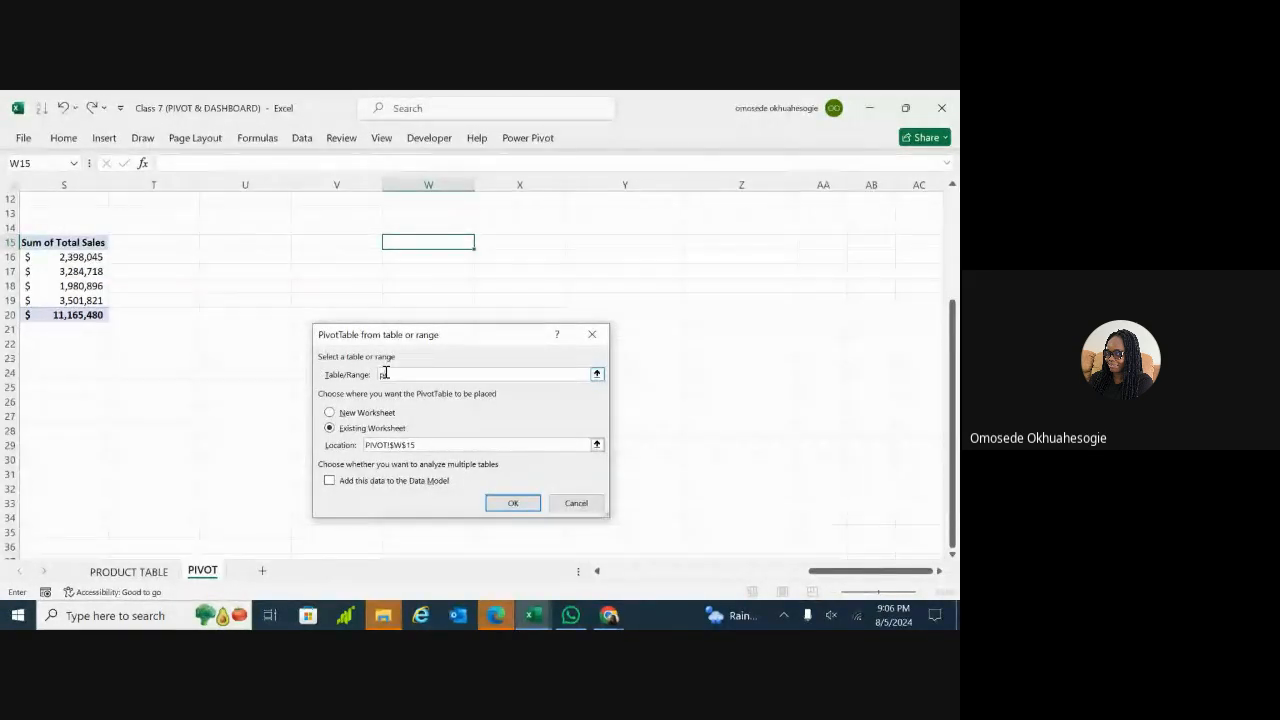
pyautogui.write('oduct')
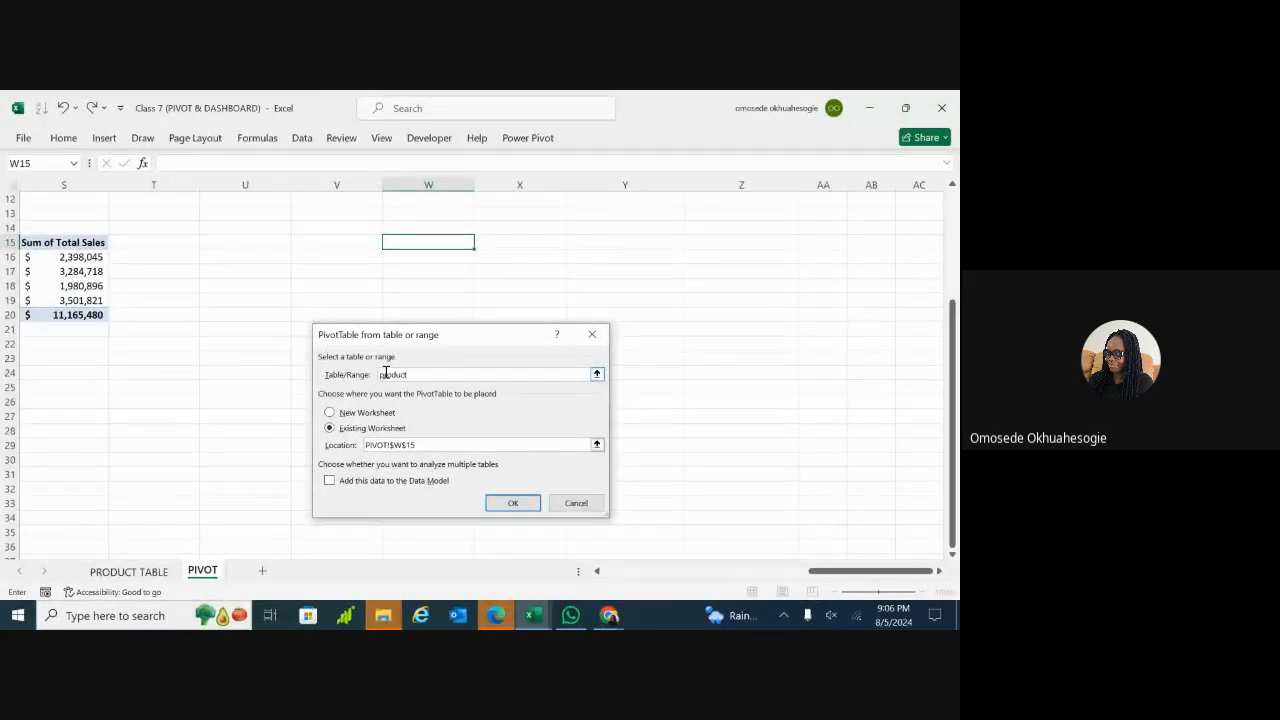
pyautogui.write('_')
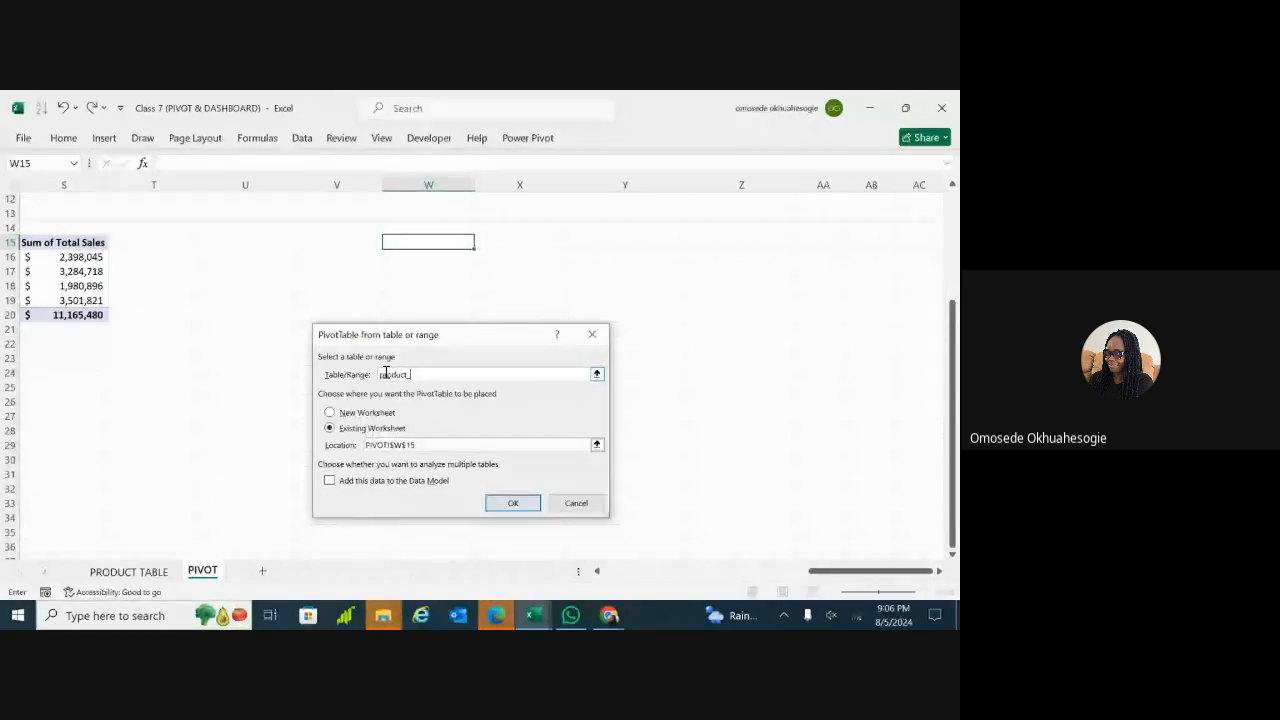
pyautogui.write('table')
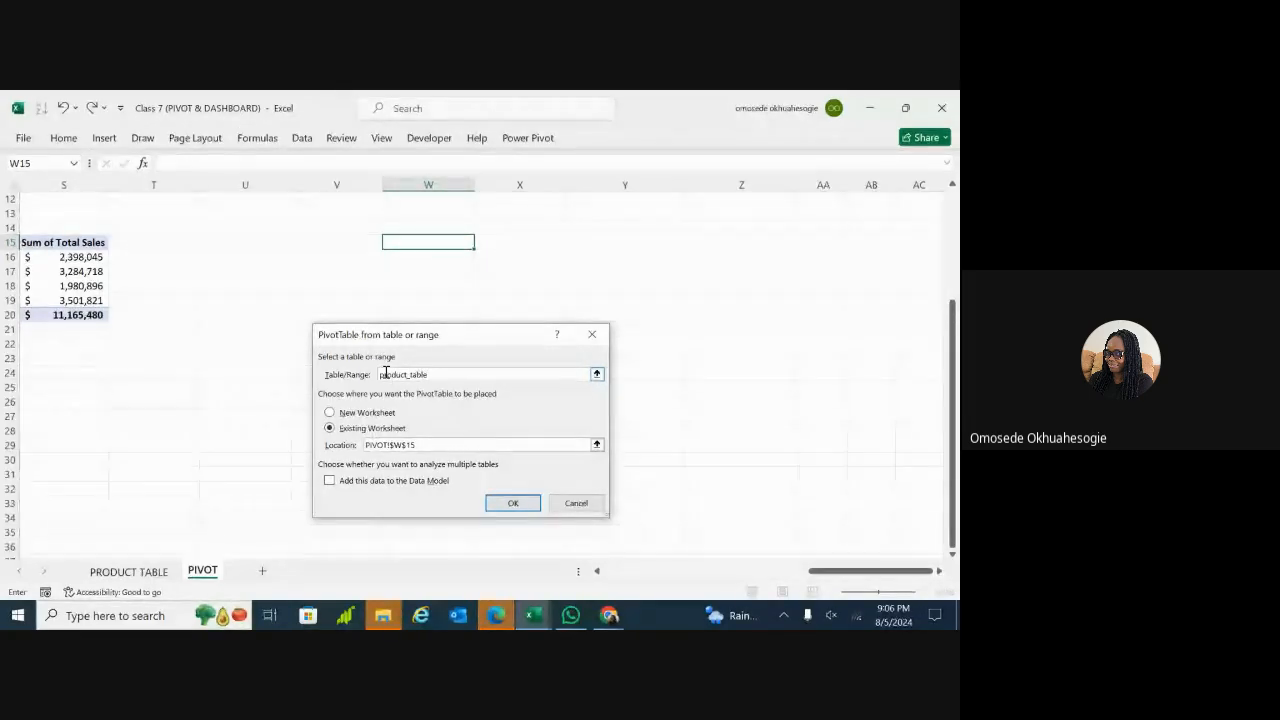
pyautogui.click(512, 504)
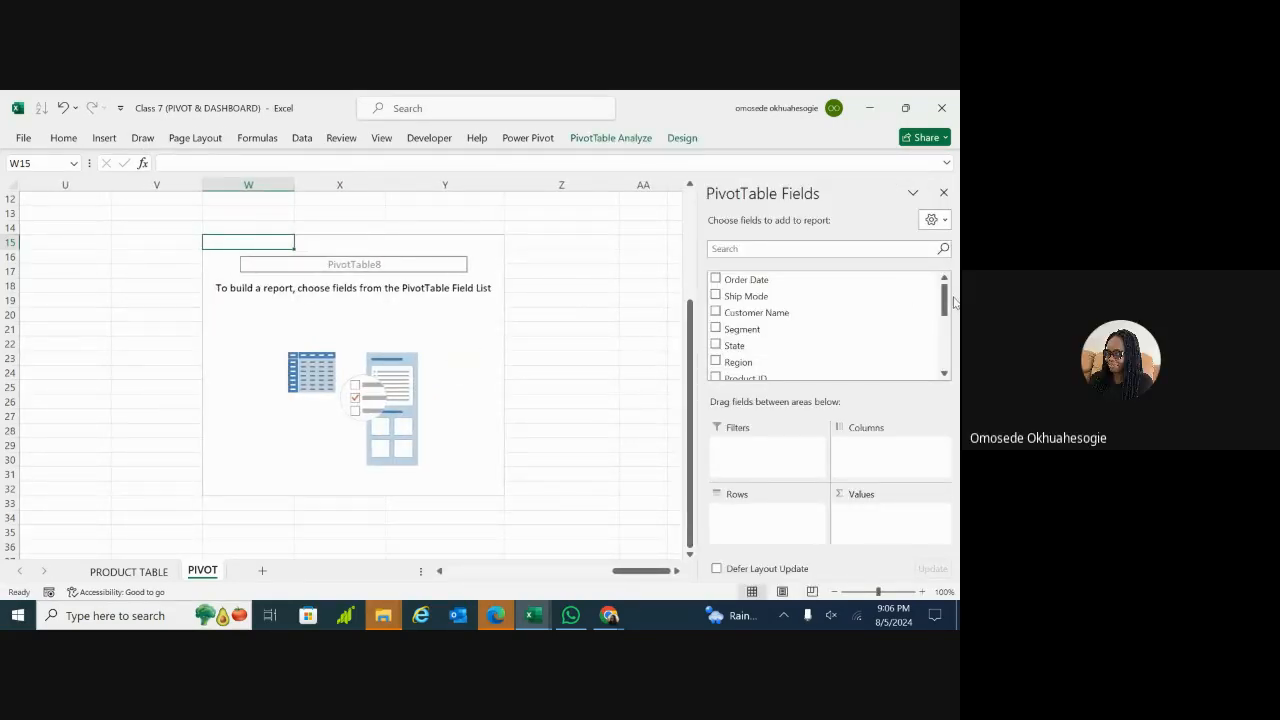
# Step: Add the Order Date field to the rows of the new PivotTable at W15
pyautogui.moveTo(945, 291); pyautogui.dragTo(945, 290)
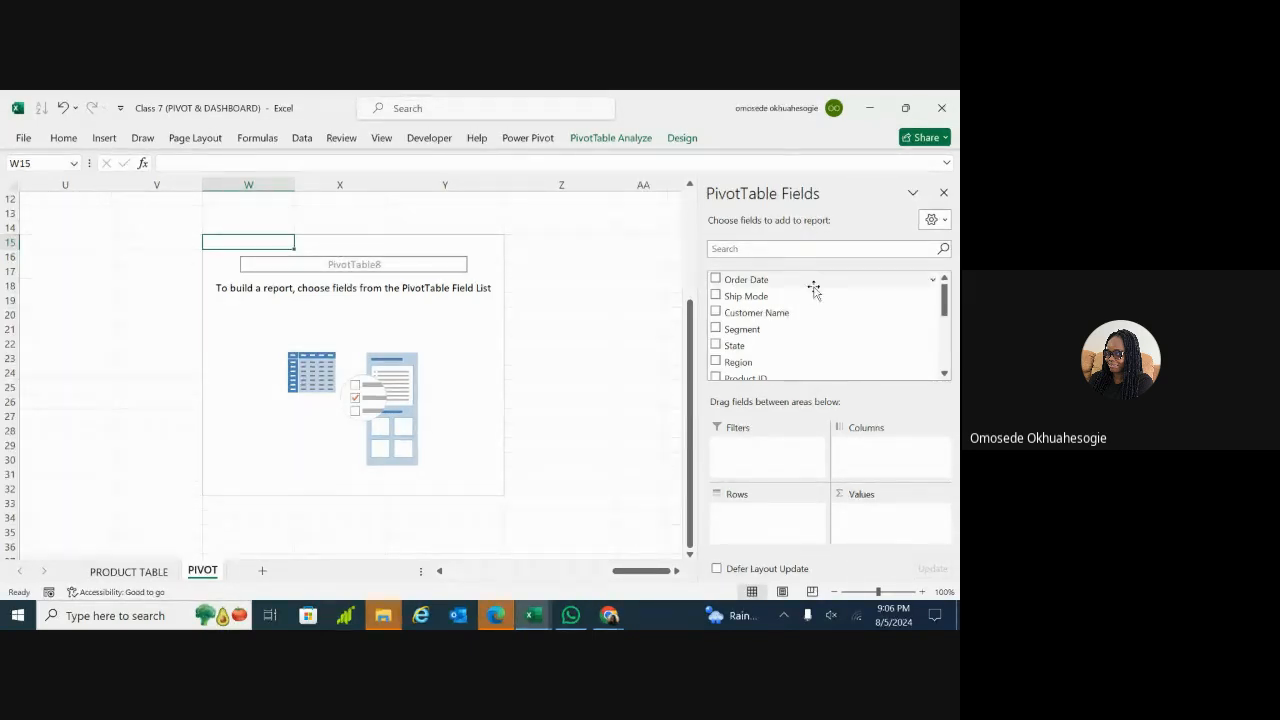
pyautogui.moveTo(946, 307)
pyautogui.mouseDown()
pyautogui.moveTo(946, 330)
pyautogui.moveTo(946, 298)
pyautogui.mouseUp()
pyautogui.click(716, 281)
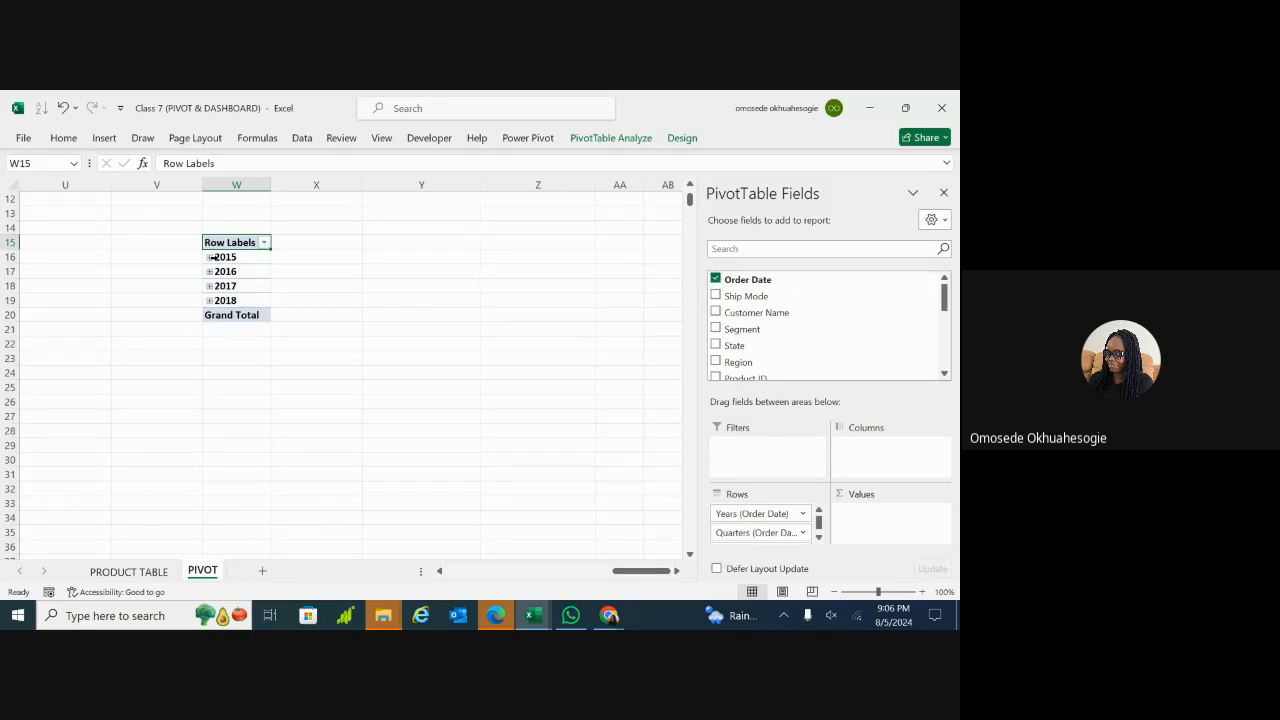
# Step: Expand 2015 and 2016 in the order date PivotTable to examine their quarters, and collapse both years again
pyautogui.click(209, 258)
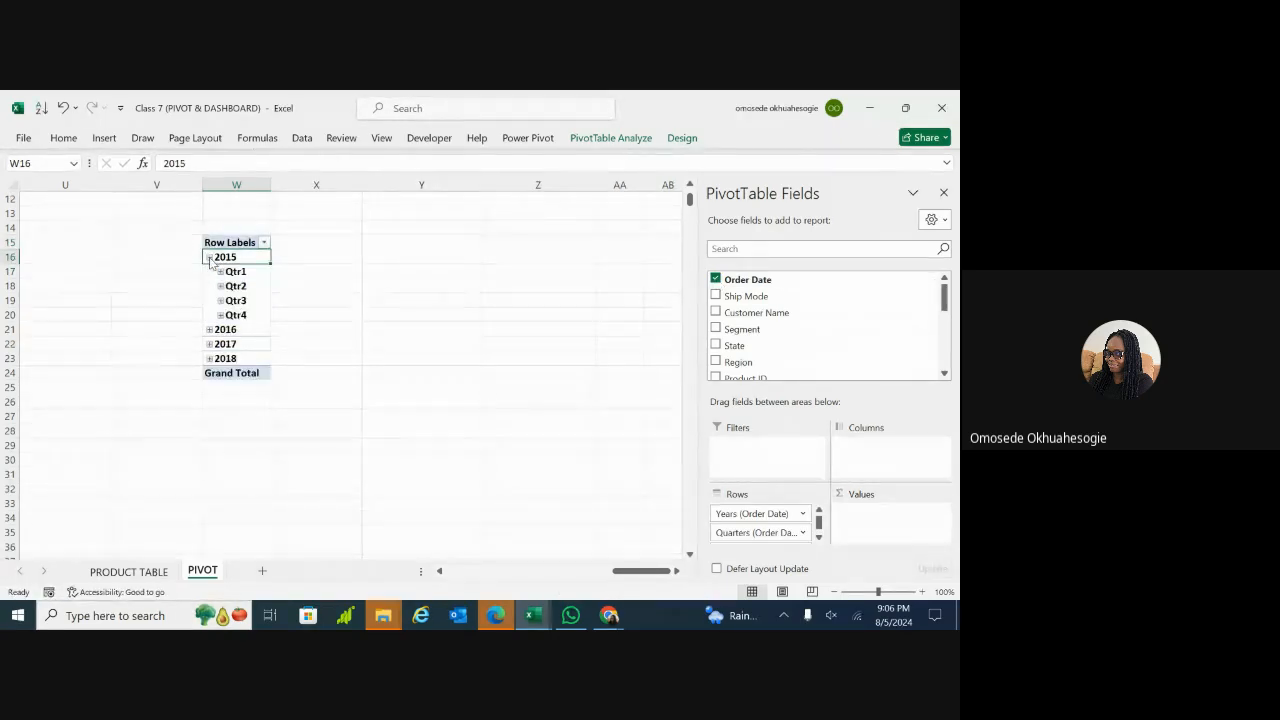
pyautogui.click(209, 329)
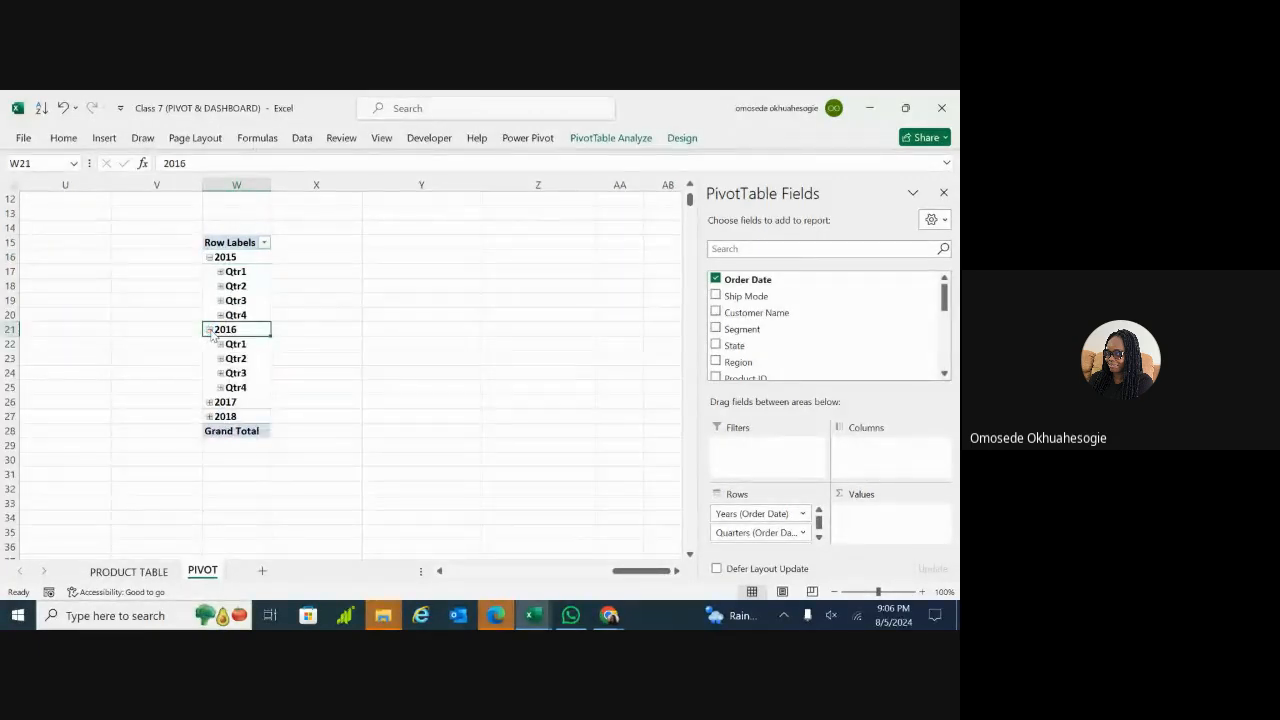
pyautogui.click(209, 329)
pyautogui.click(209, 329)
pyautogui.click(209, 257)
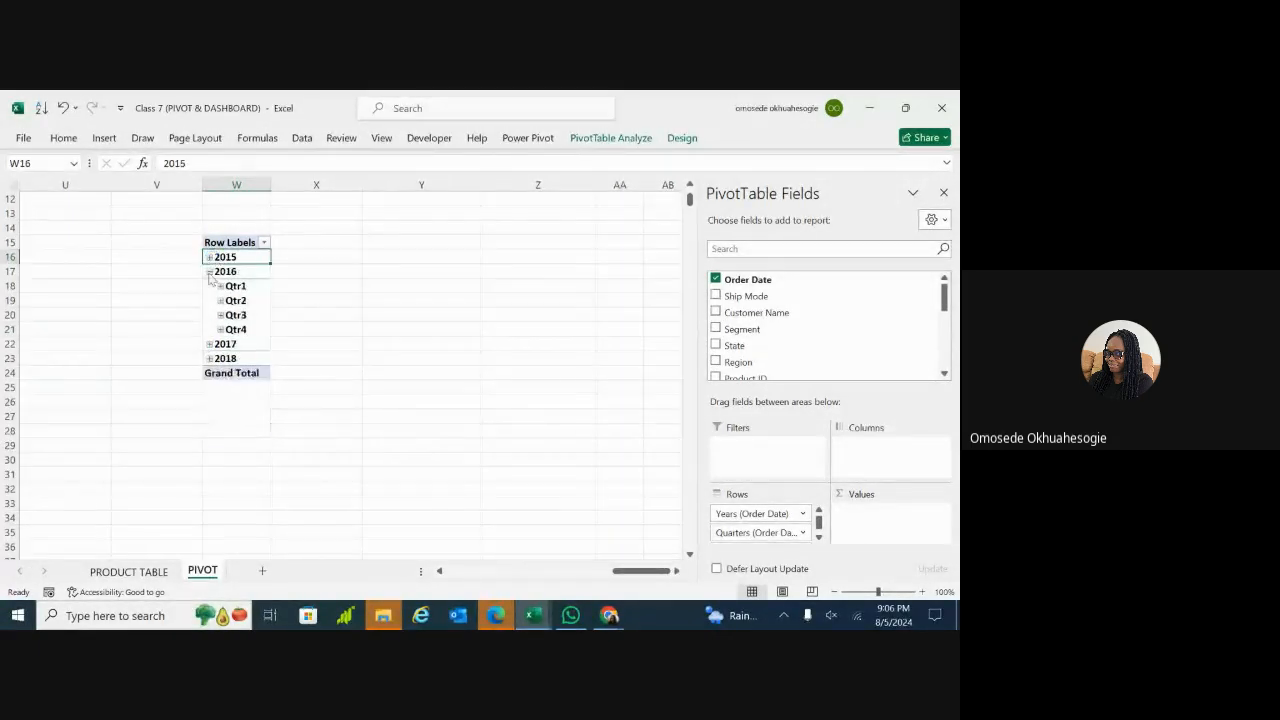
pyautogui.click(210, 272)
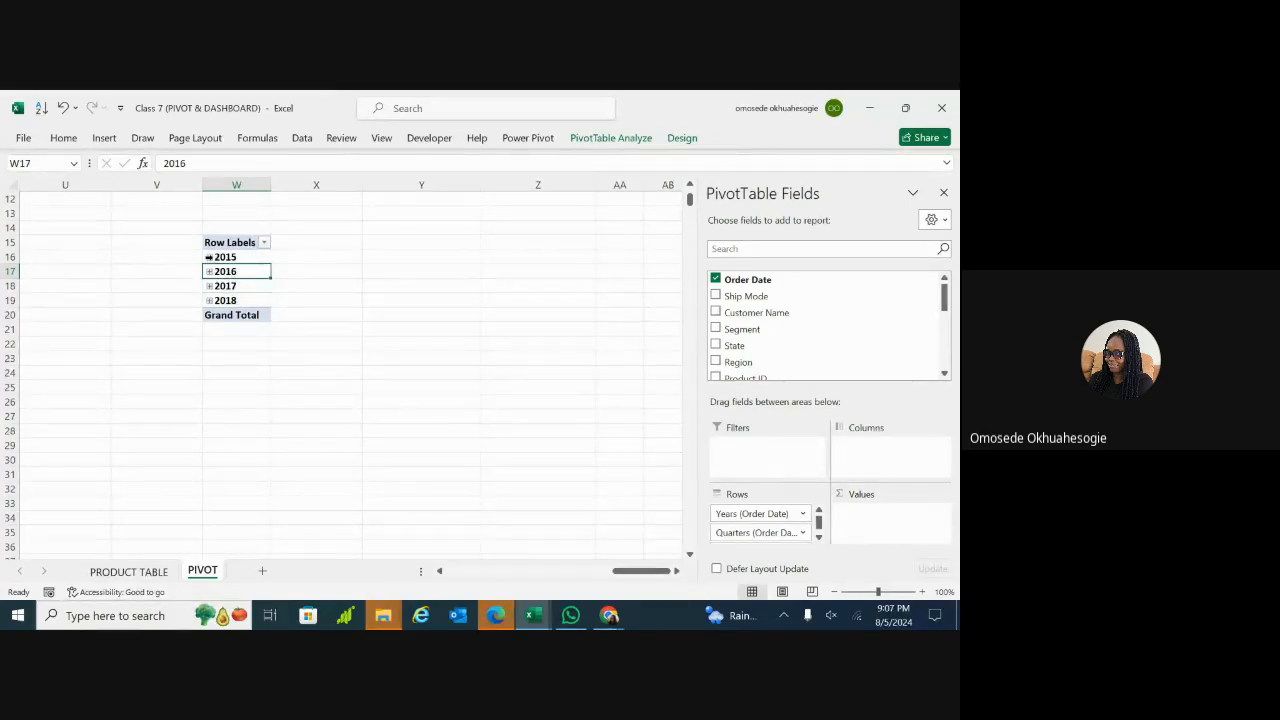
# Step: Drill down from 2015 through Qtr1 to the individual January dates, and collapse everything back to years
pyautogui.click(209, 257)
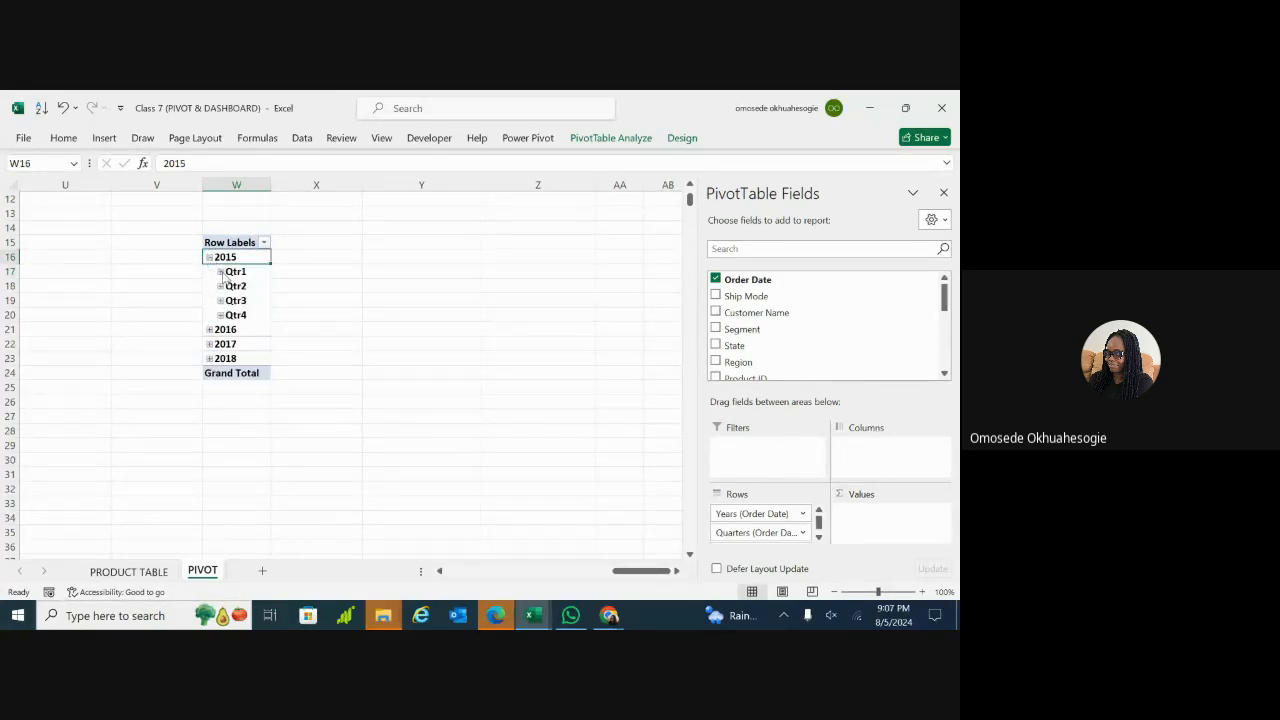
pyautogui.click(221, 272)
pyautogui.click(232, 287)
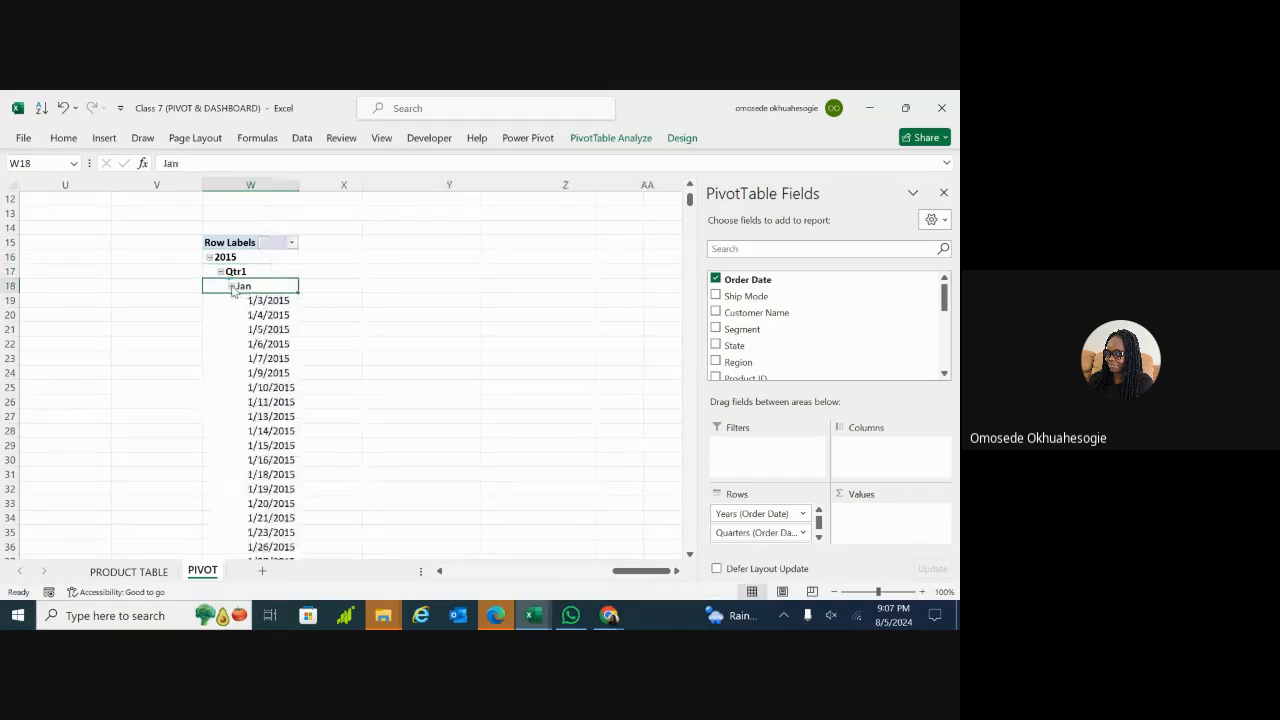
pyautogui.click(232, 287)
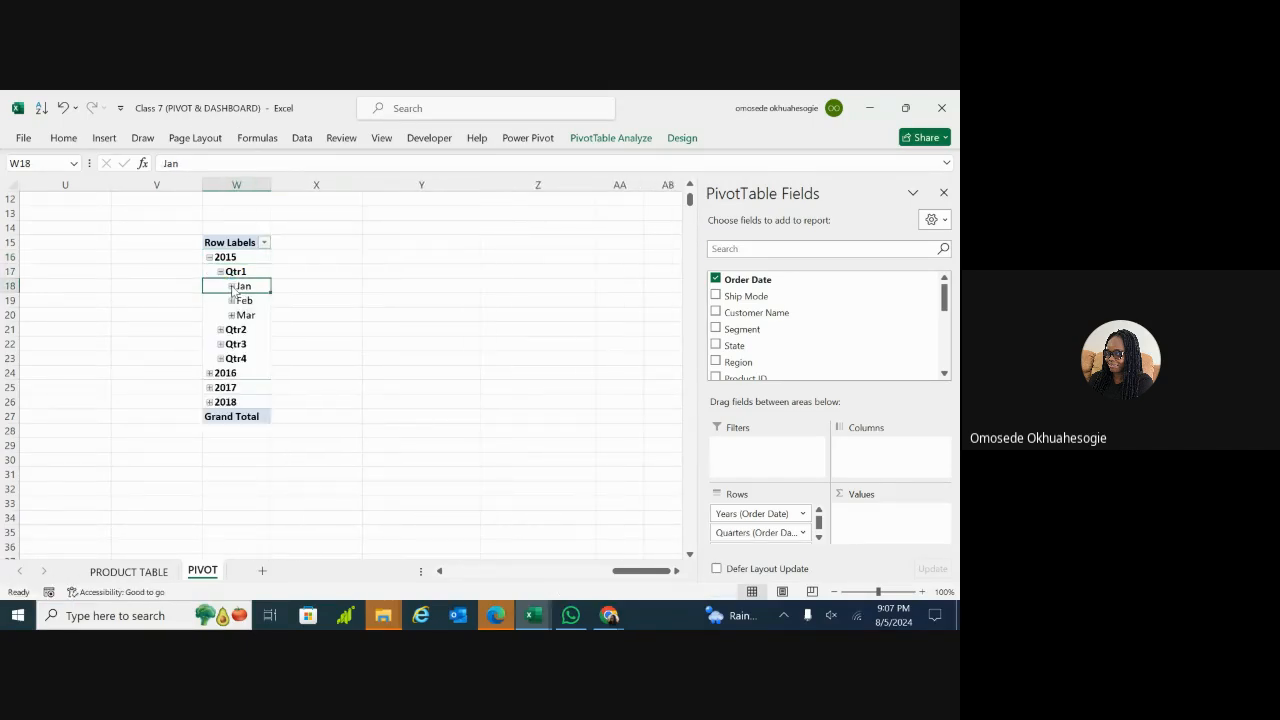
pyautogui.click(232, 287)
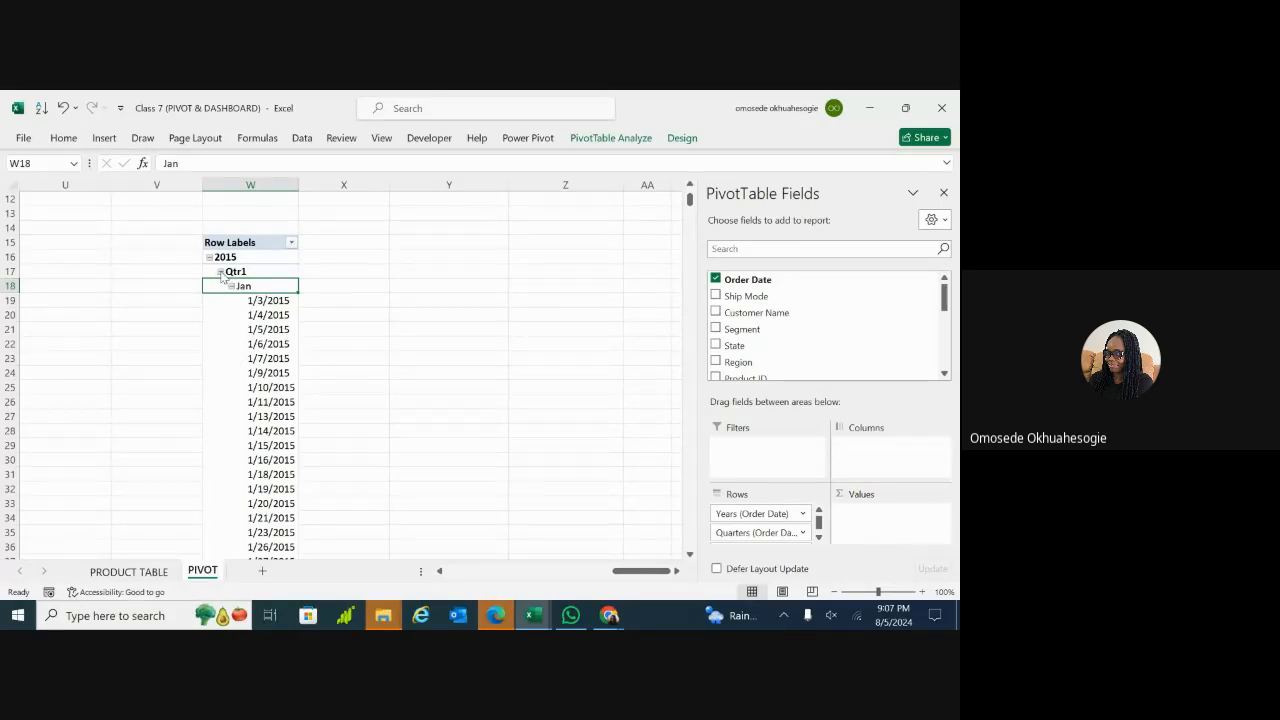
pyautogui.click(232, 287)
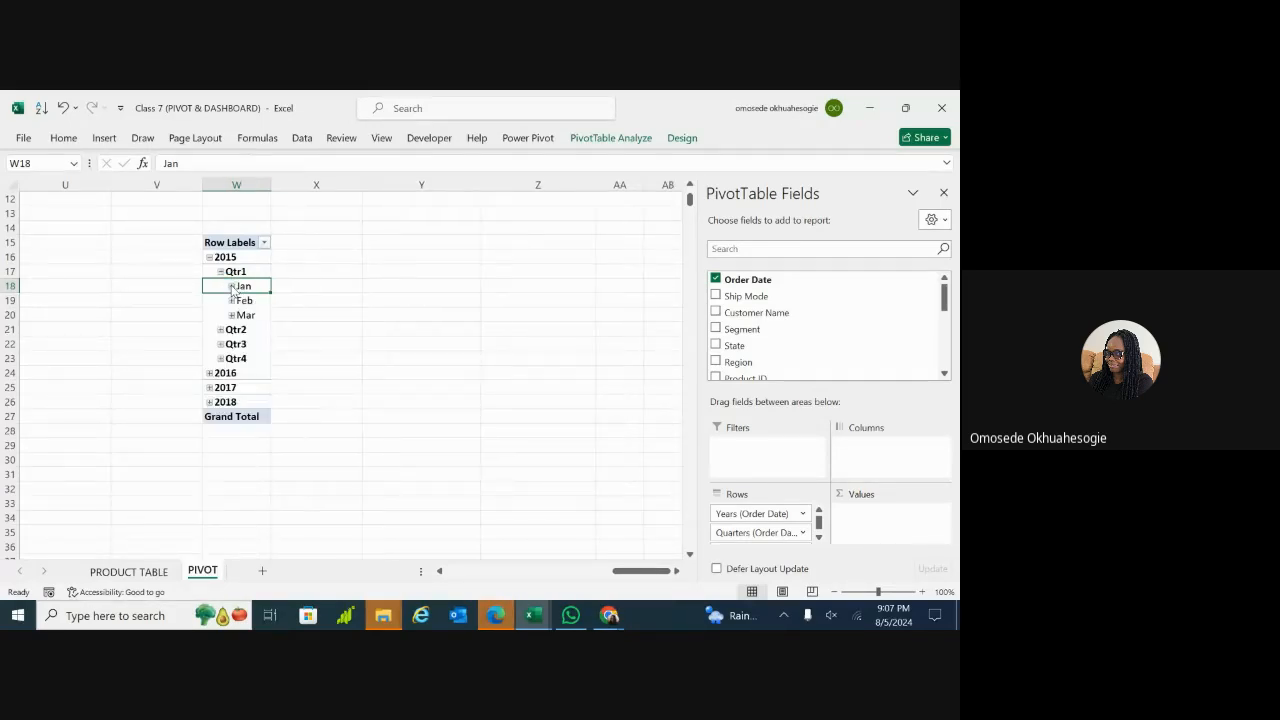
pyautogui.click(219, 272)
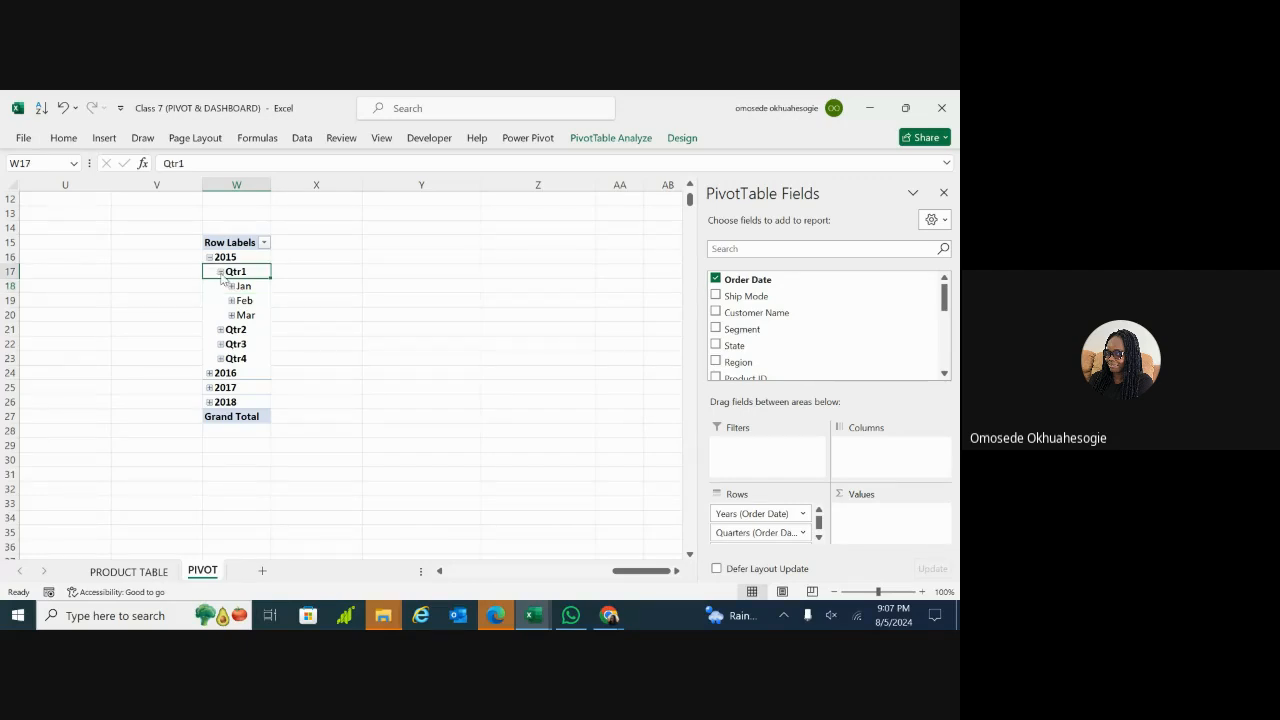
pyautogui.click(220, 273)
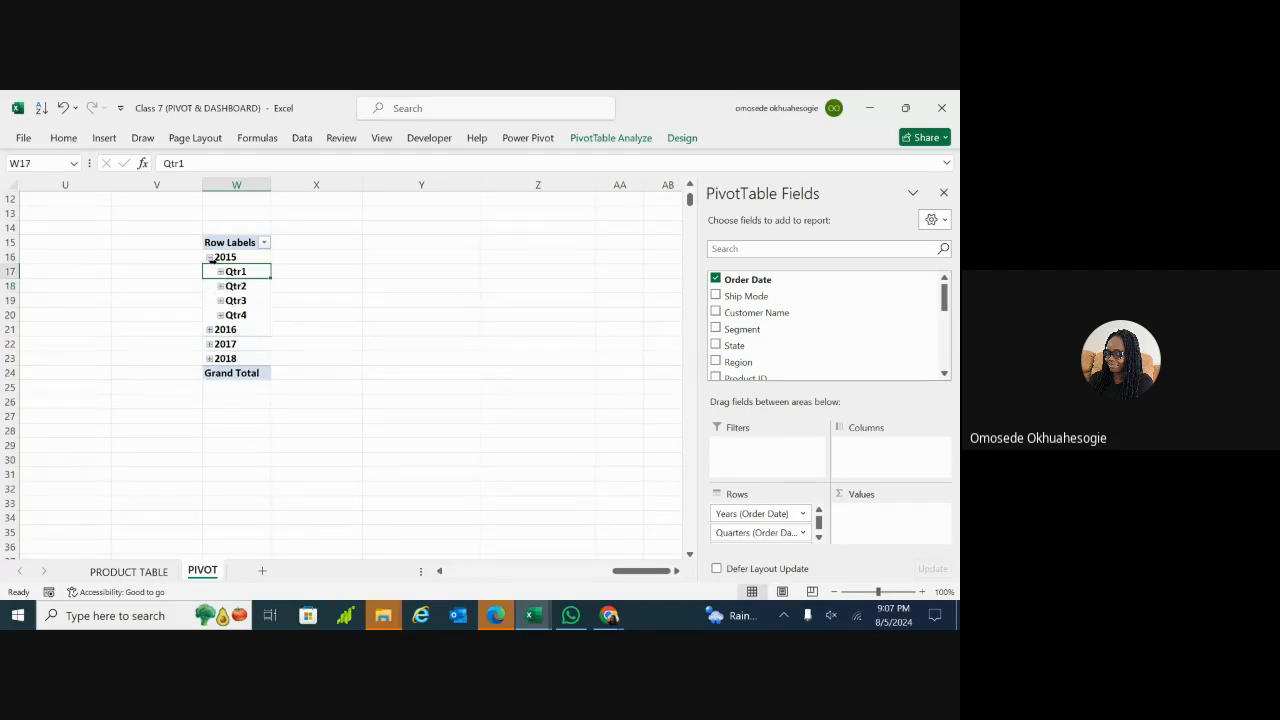
pyautogui.click(210, 258)
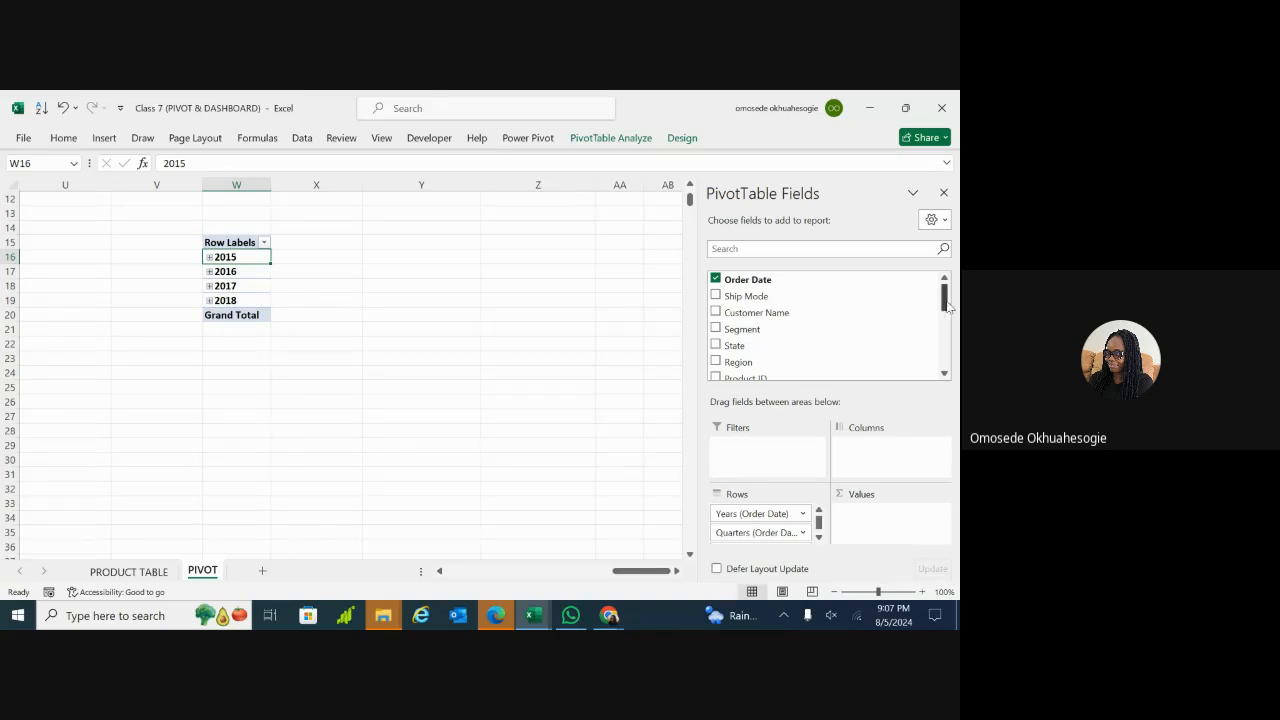
# Step: Add Total Sales and Total Profit as values in the order date PivotTable
pyautogui.moveTo(946, 304); pyautogui.dragTo(945, 338)
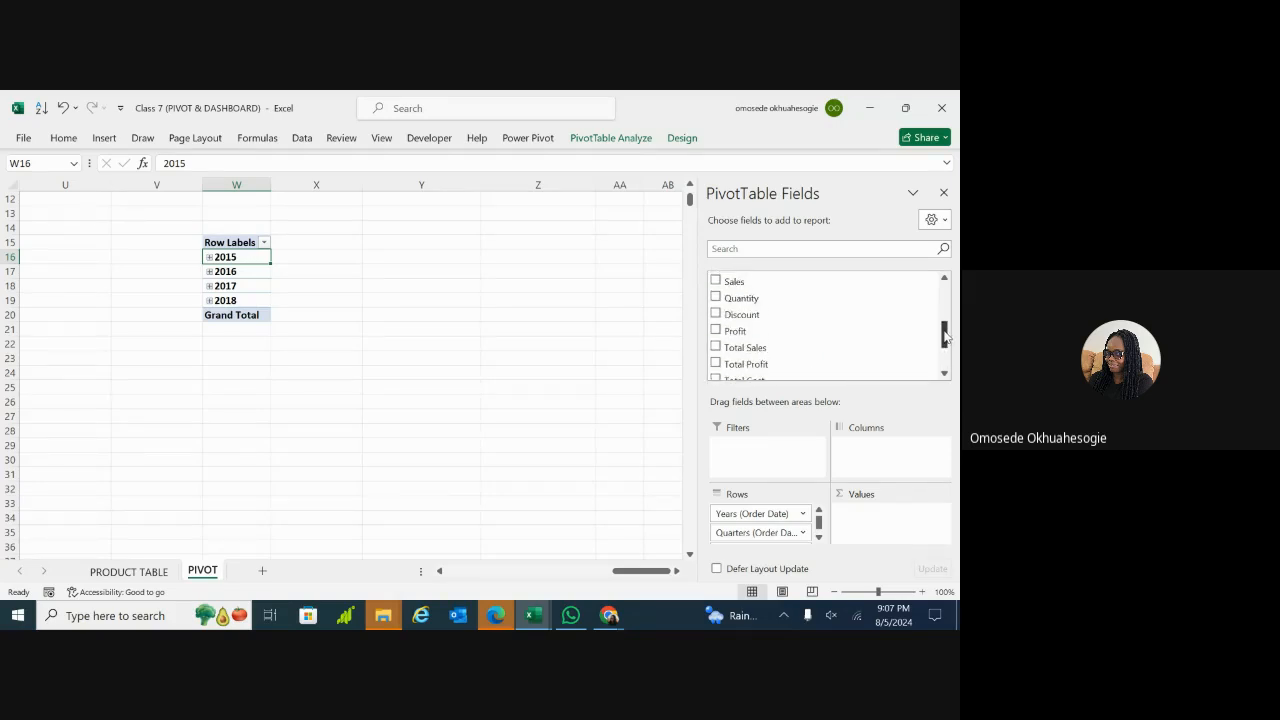
pyautogui.click(716, 347)
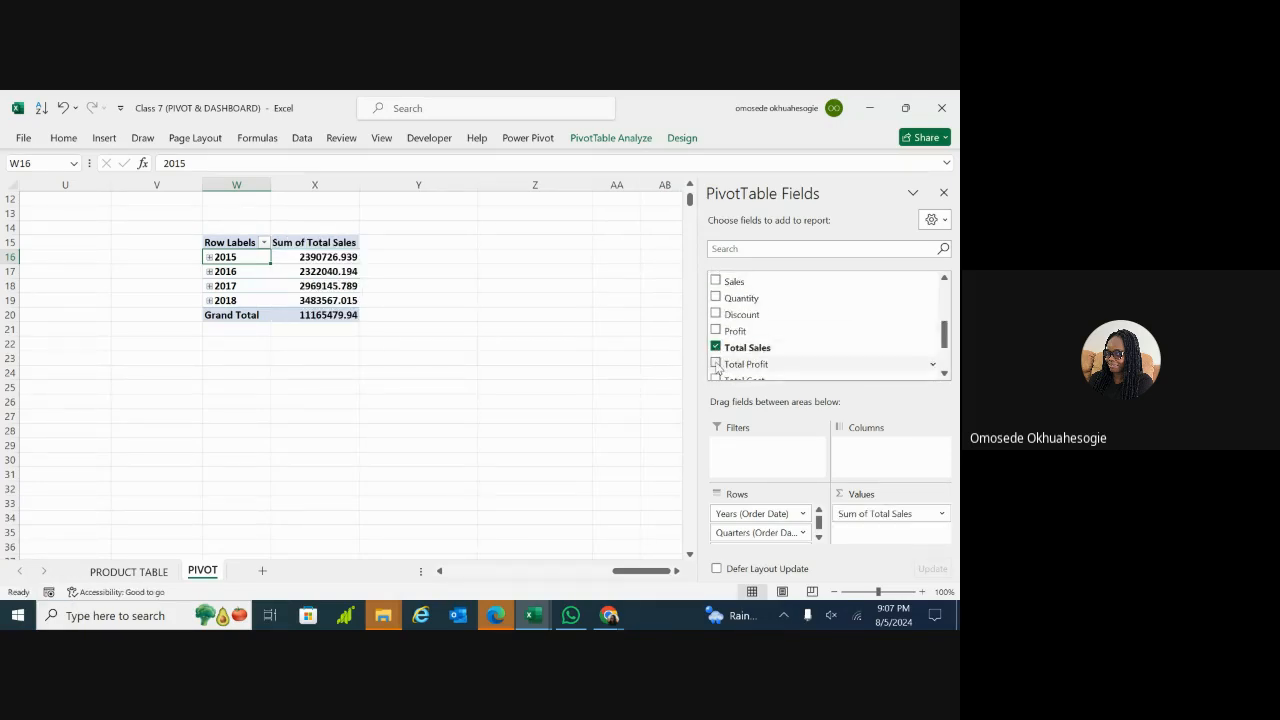
pyautogui.click(716, 364)
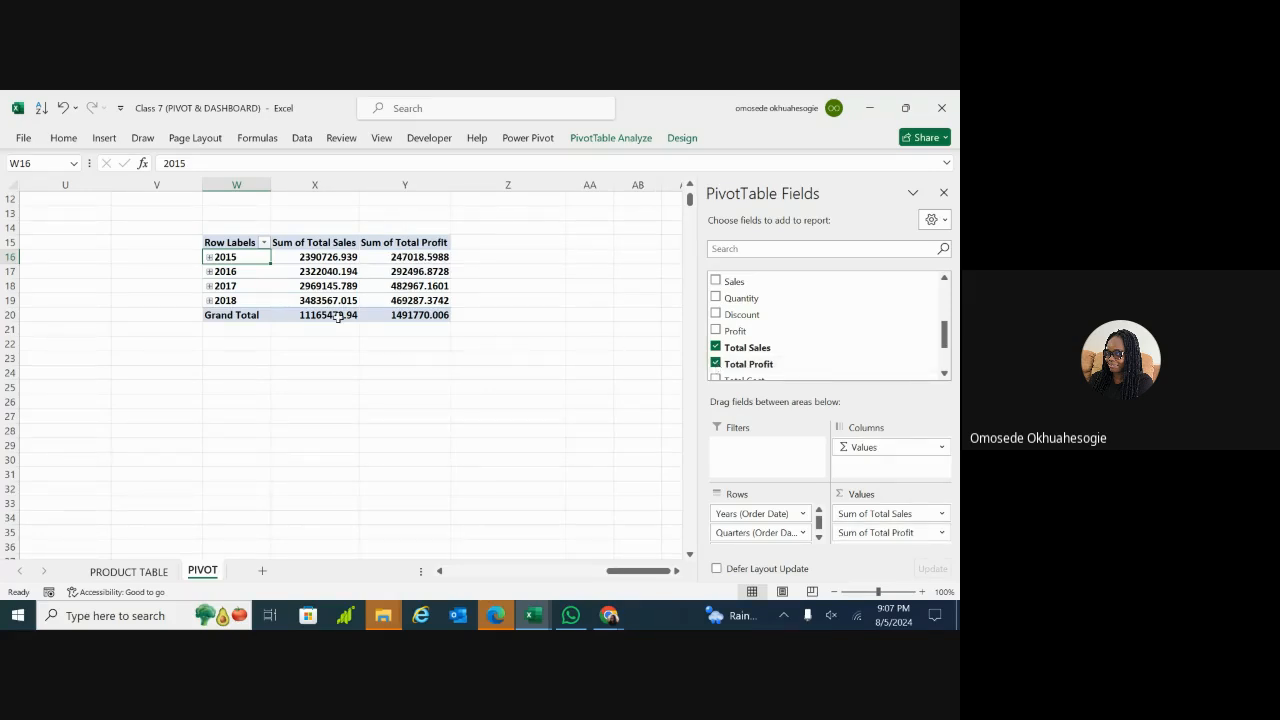
# Step: Format Sum of Total Sales in the order date PivotTable as Accounting with 0 decimal places and the $ symbol
pyautogui.click(323, 244)
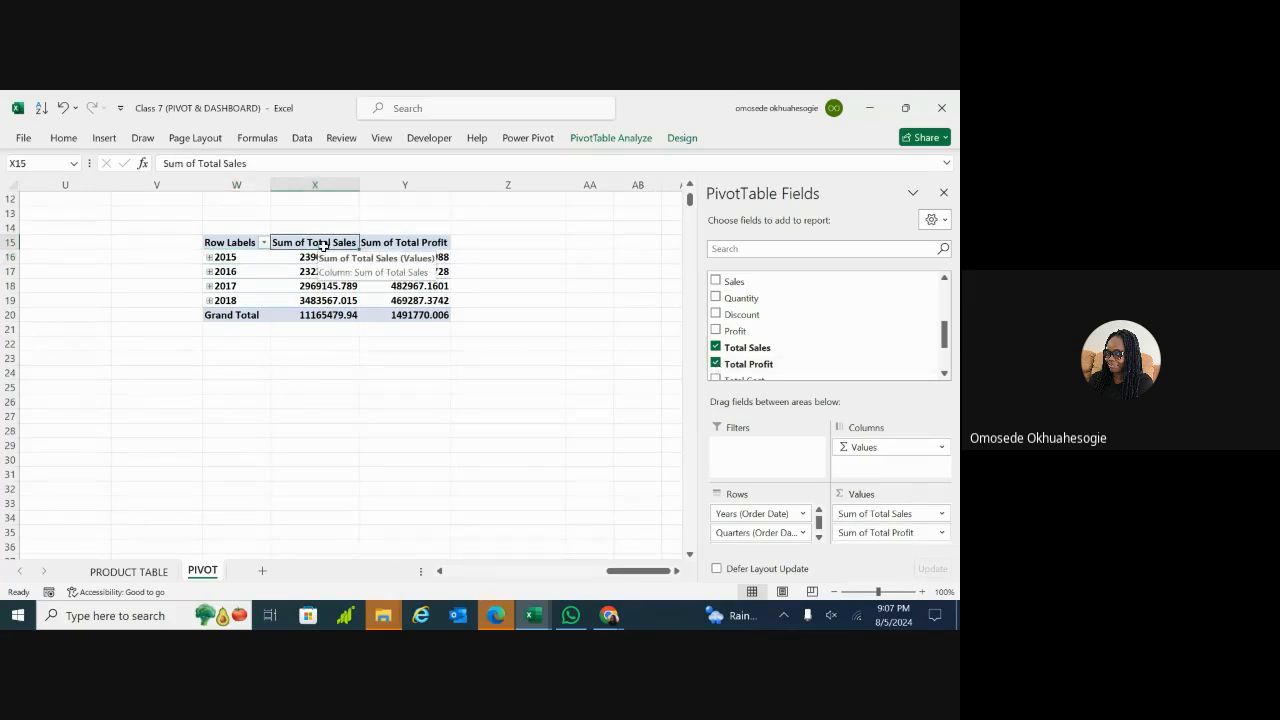
pyautogui.doubleClick(323, 244)
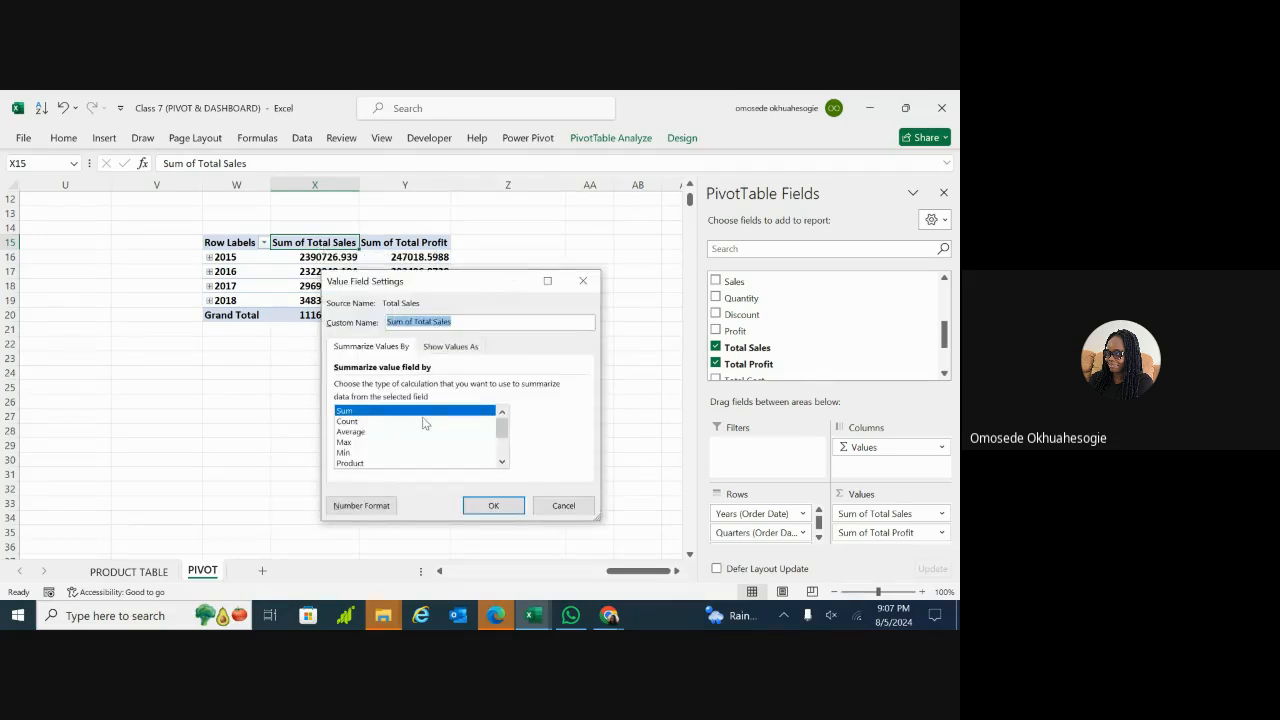
pyautogui.click(363, 505)
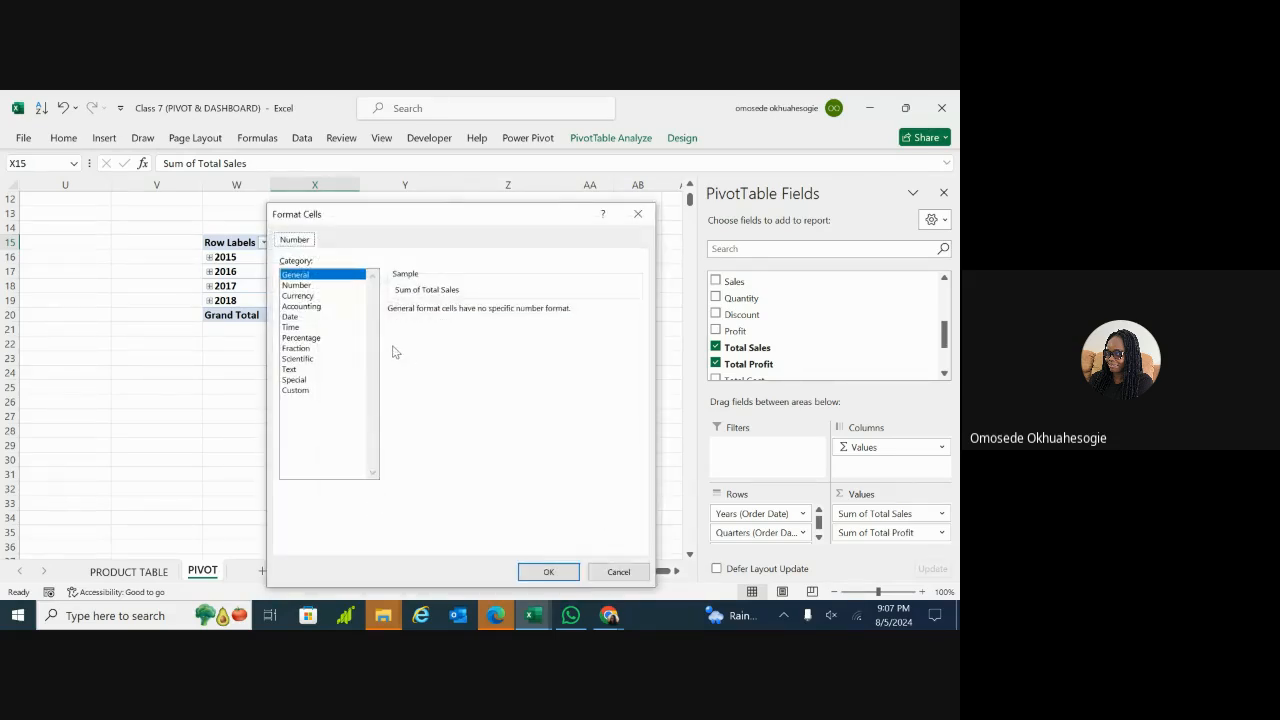
pyautogui.click(318, 307)
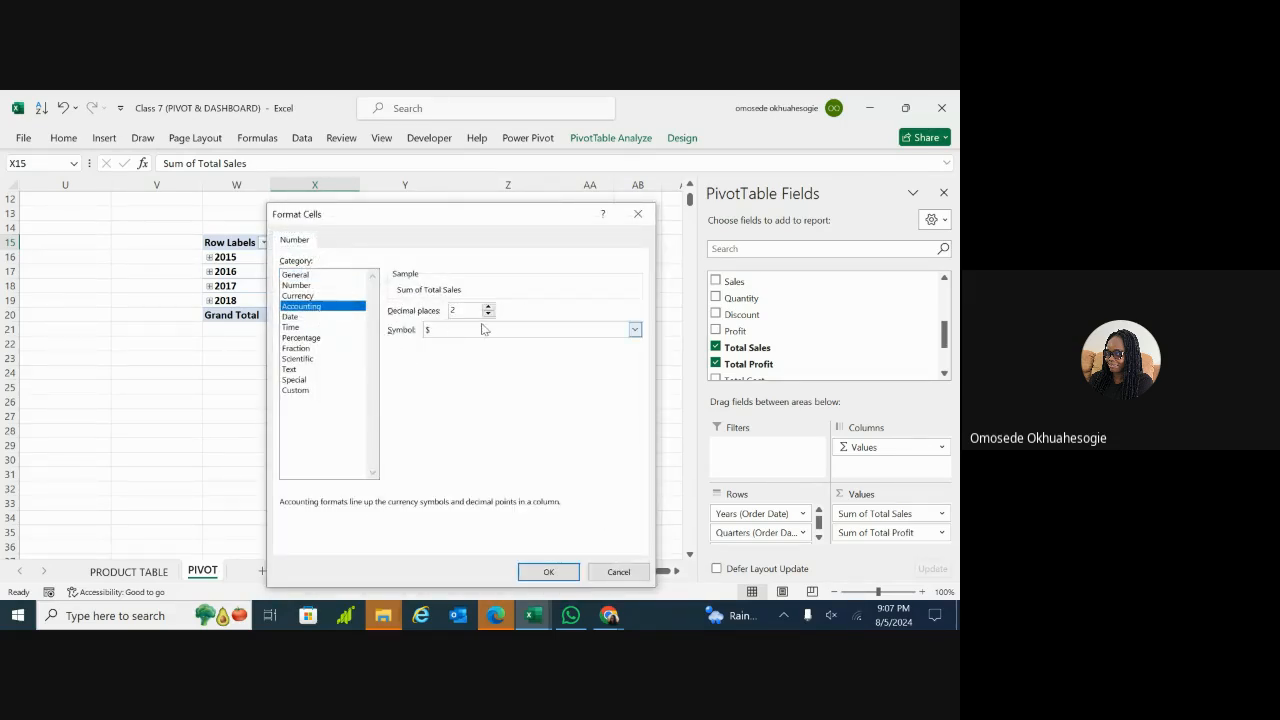
pyautogui.click(548, 571)
pyautogui.click(494, 505)
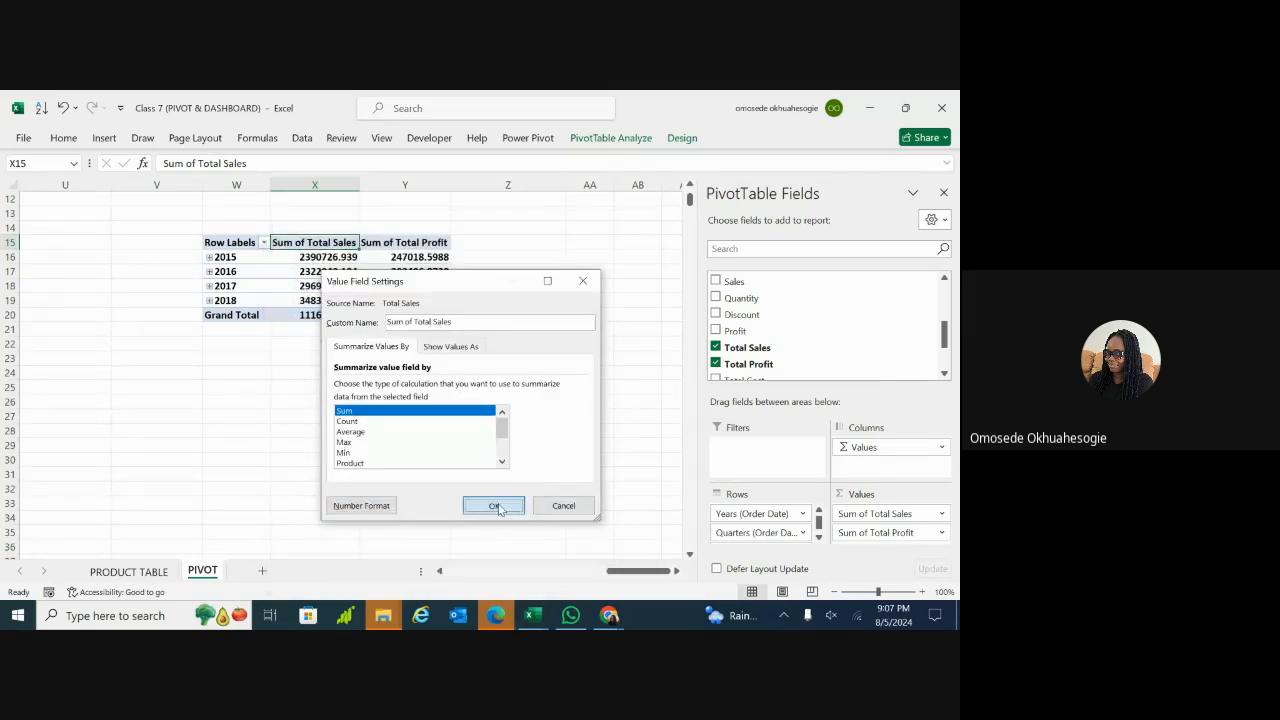
pyautogui.doubleClick(415, 245)
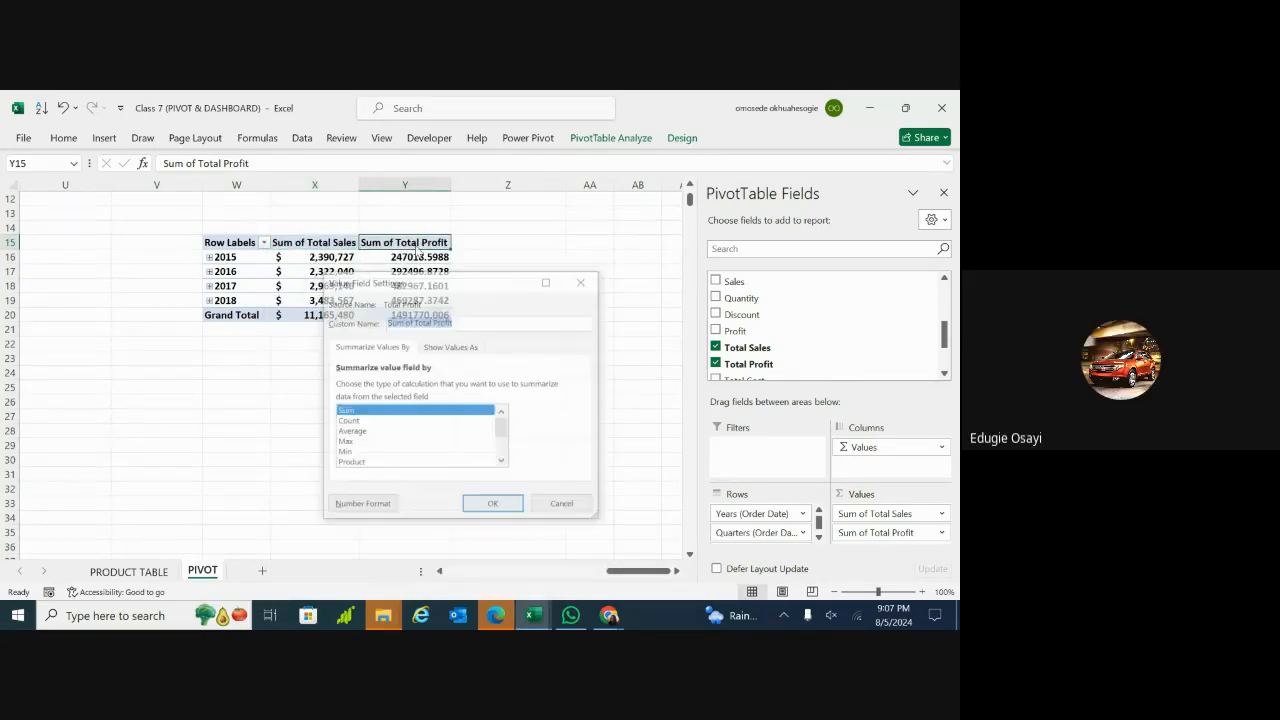
pyautogui.click(361, 505)
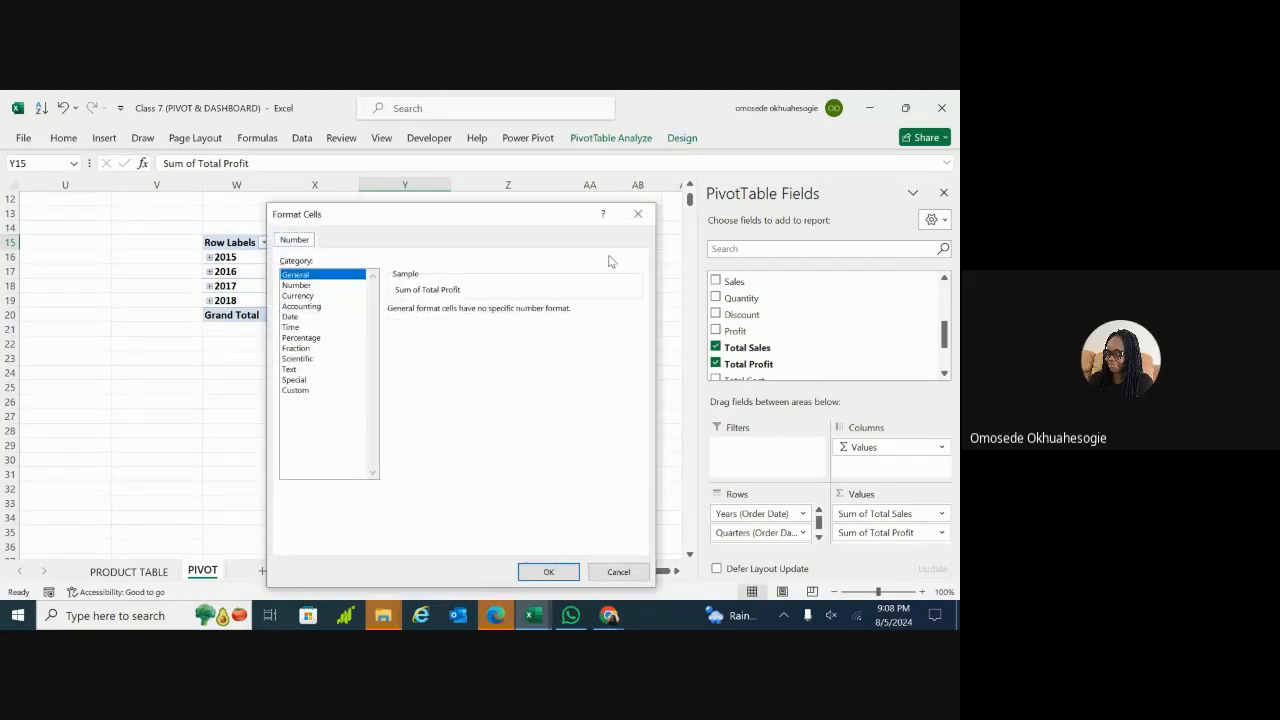
pyautogui.click(638, 214)
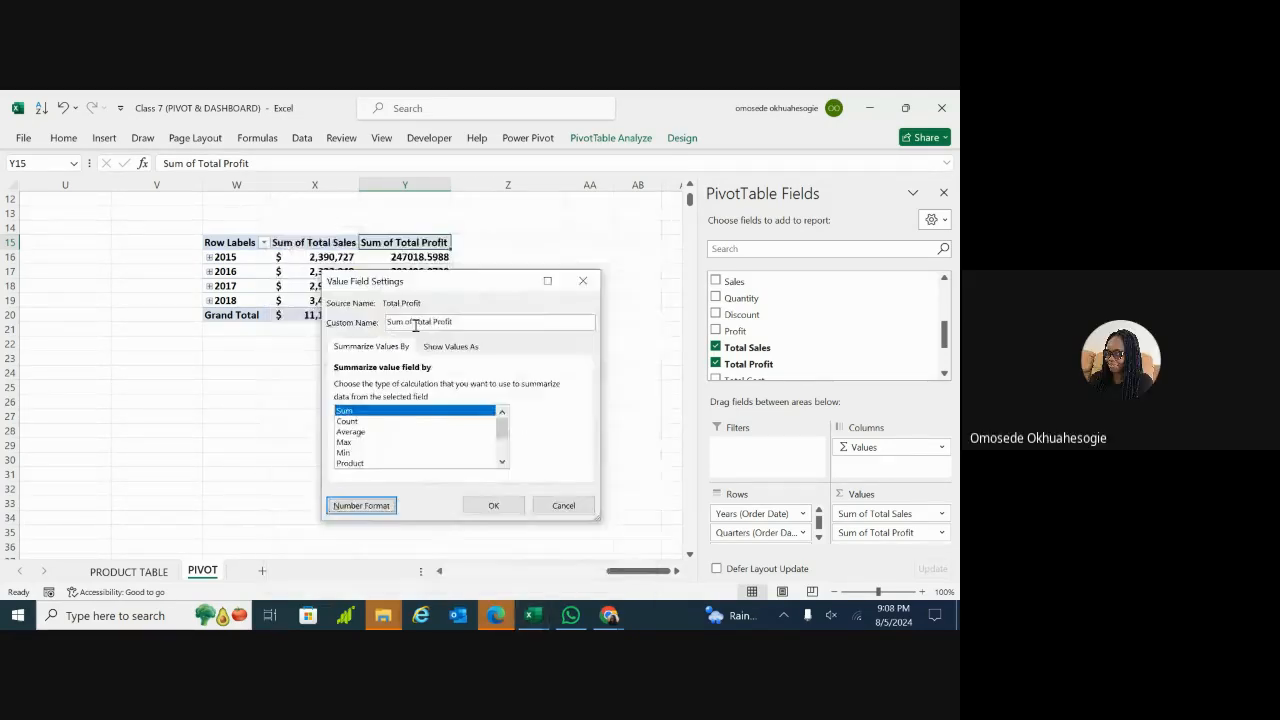
pyautogui.click(583, 281)
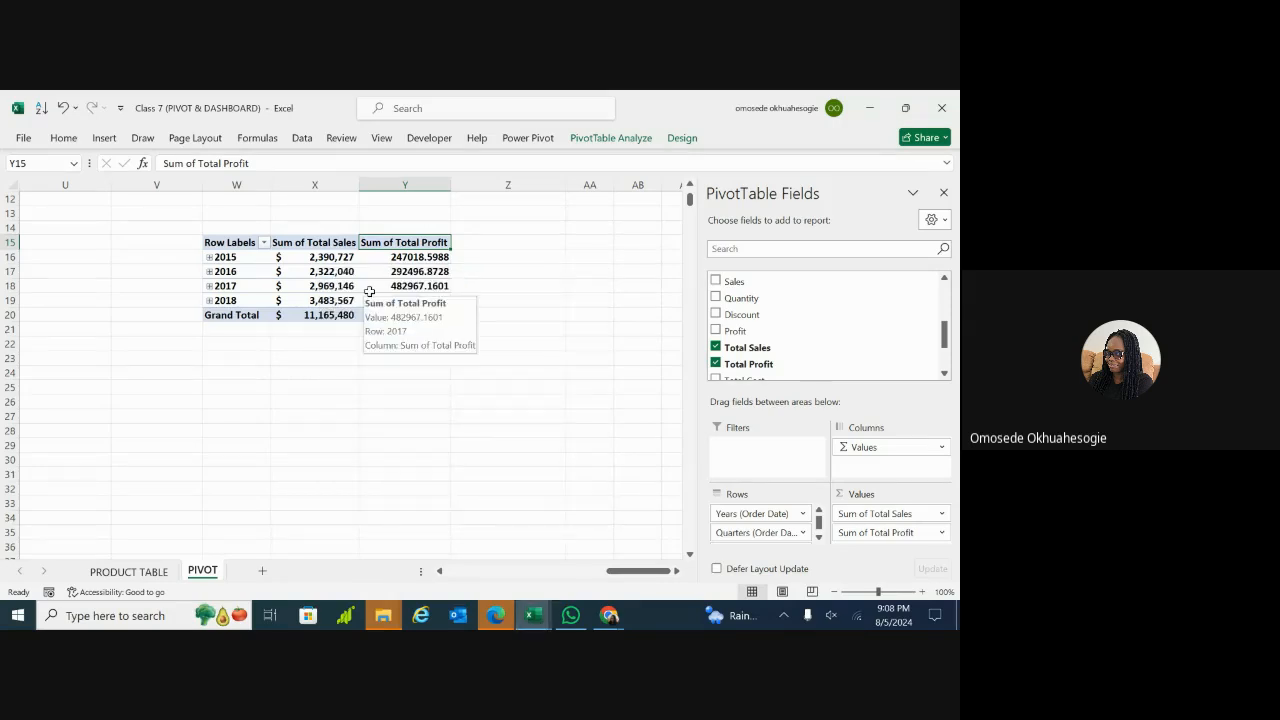
pyautogui.click(463, 389)
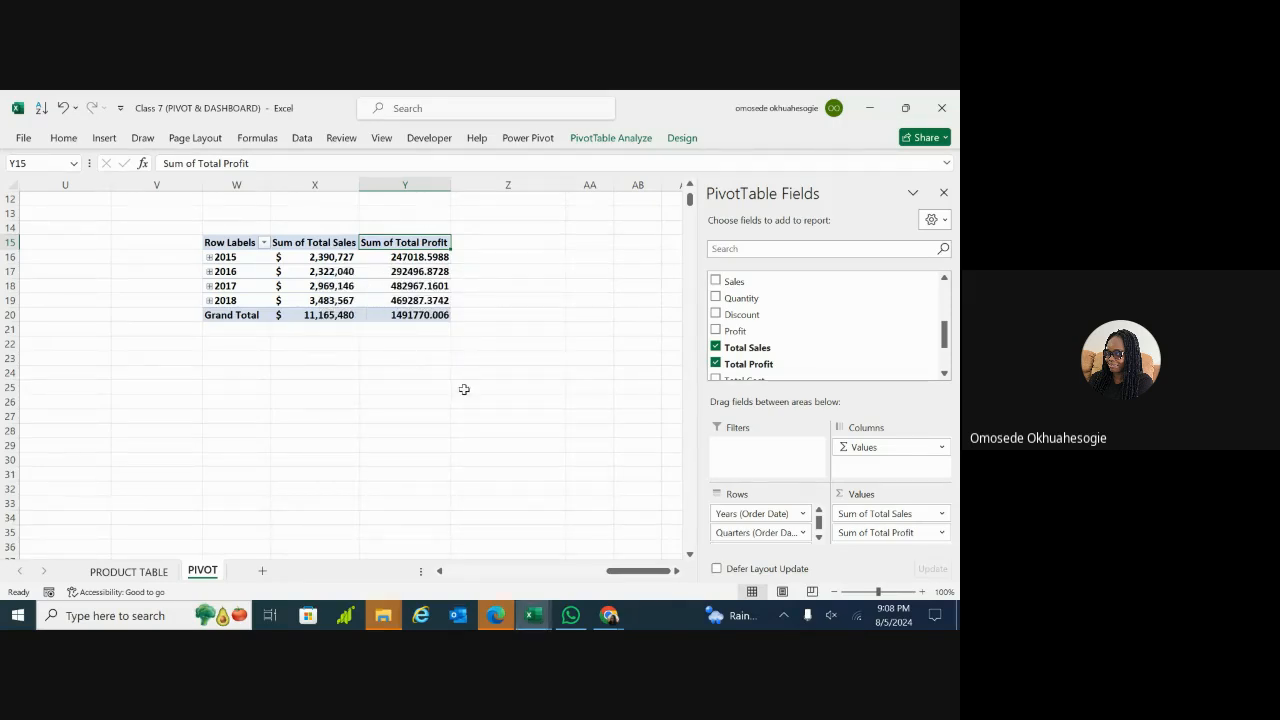
pyautogui.click(410, 243)
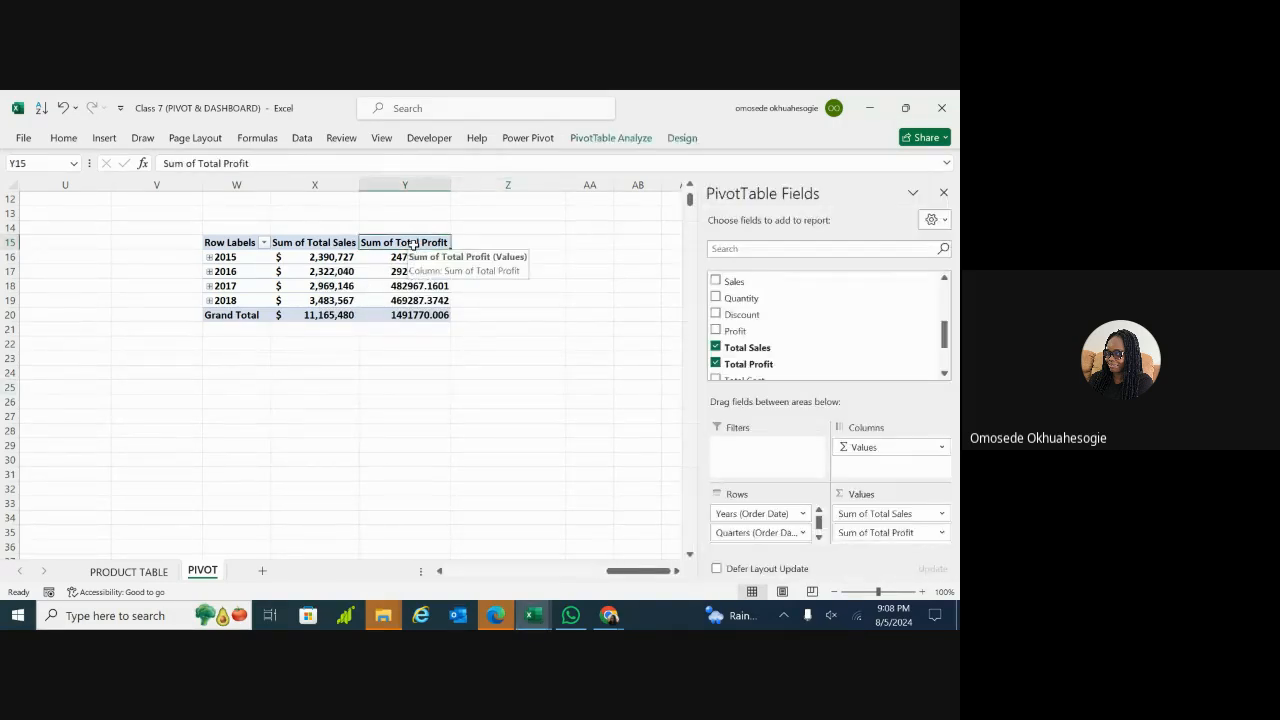
pyautogui.doubleClick(410, 243)
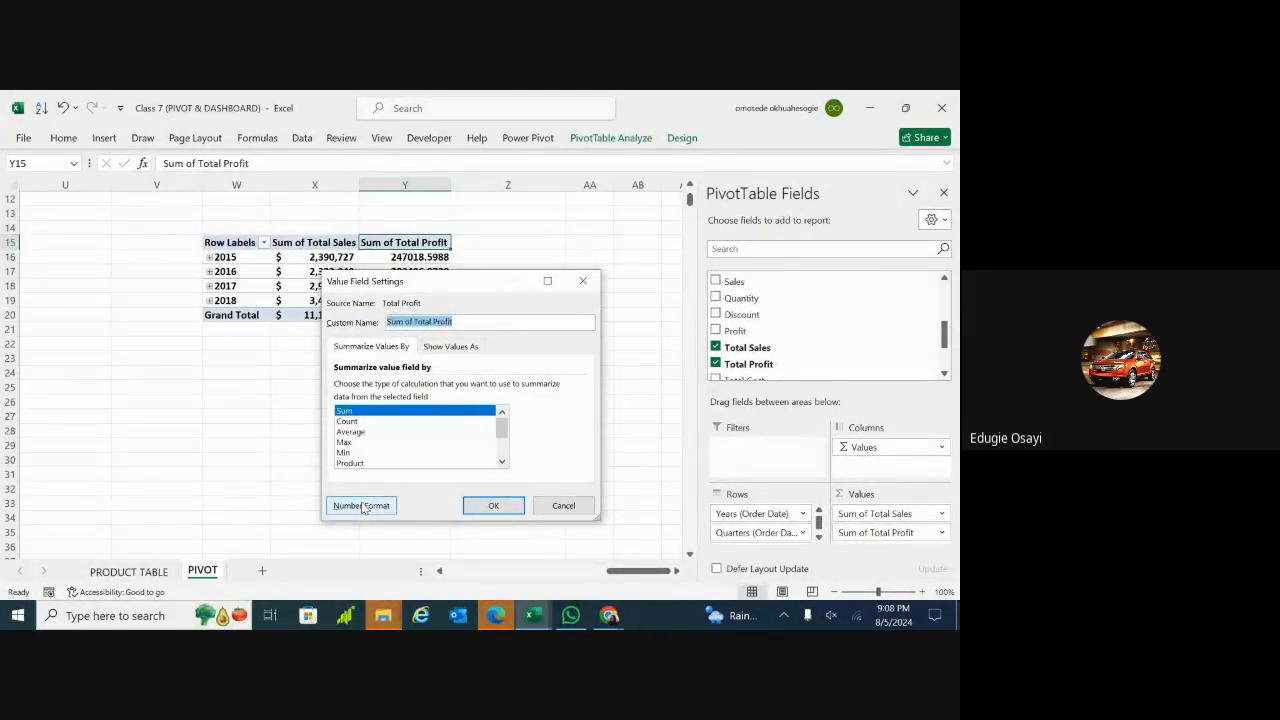
pyautogui.click(582, 287)
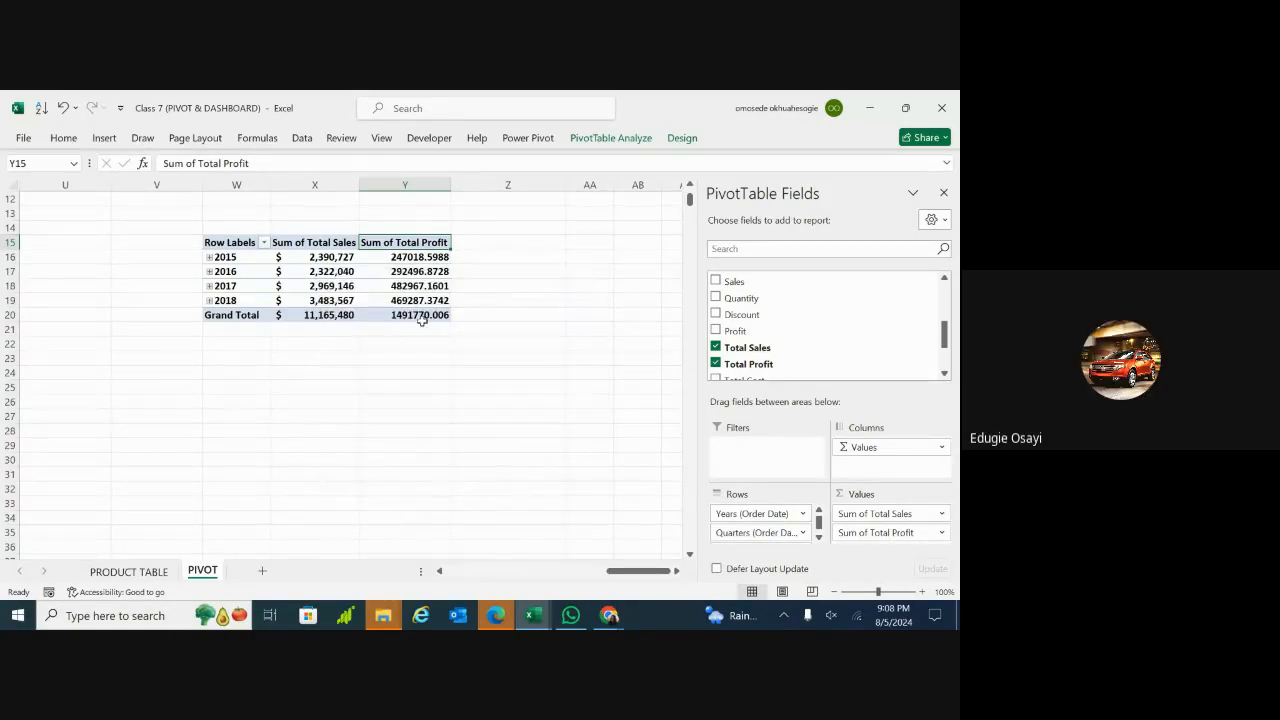
# Step: Format Sum of Total Profit in the order date PivotTable as Accounting with 0 decimal places and the $ symbol
pyautogui.doubleClick(421, 243)
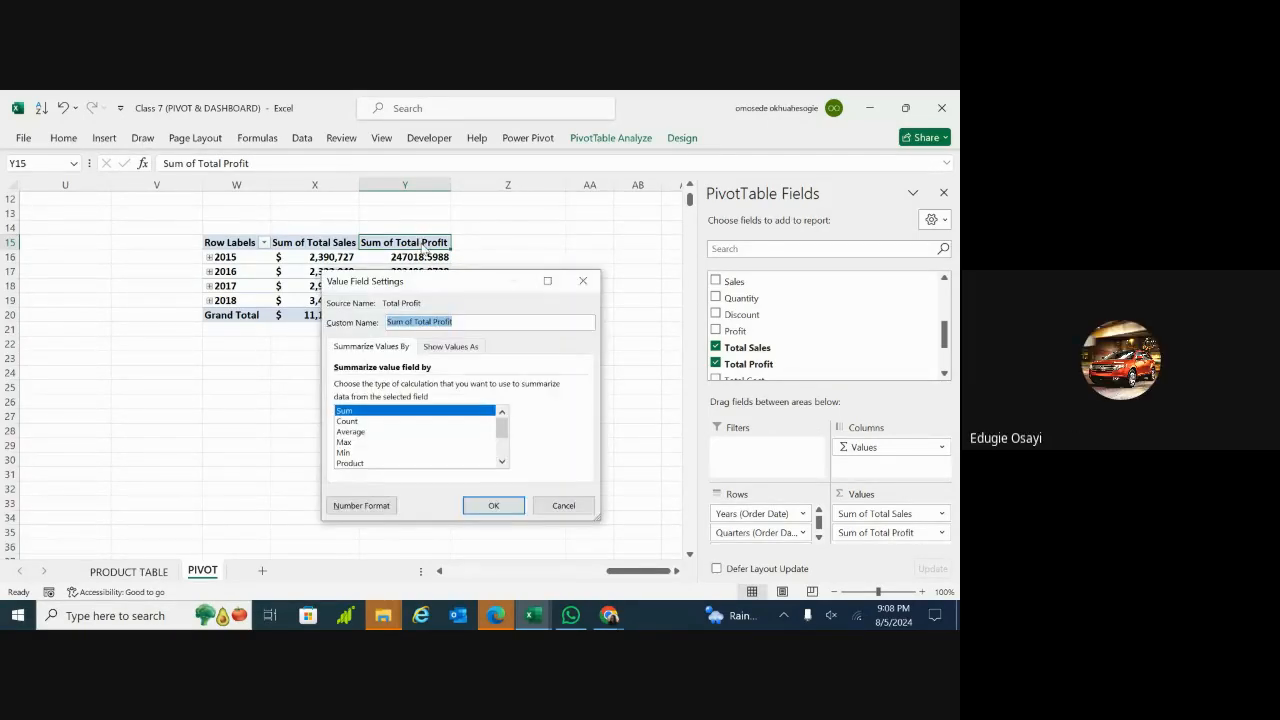
pyautogui.click(358, 506)
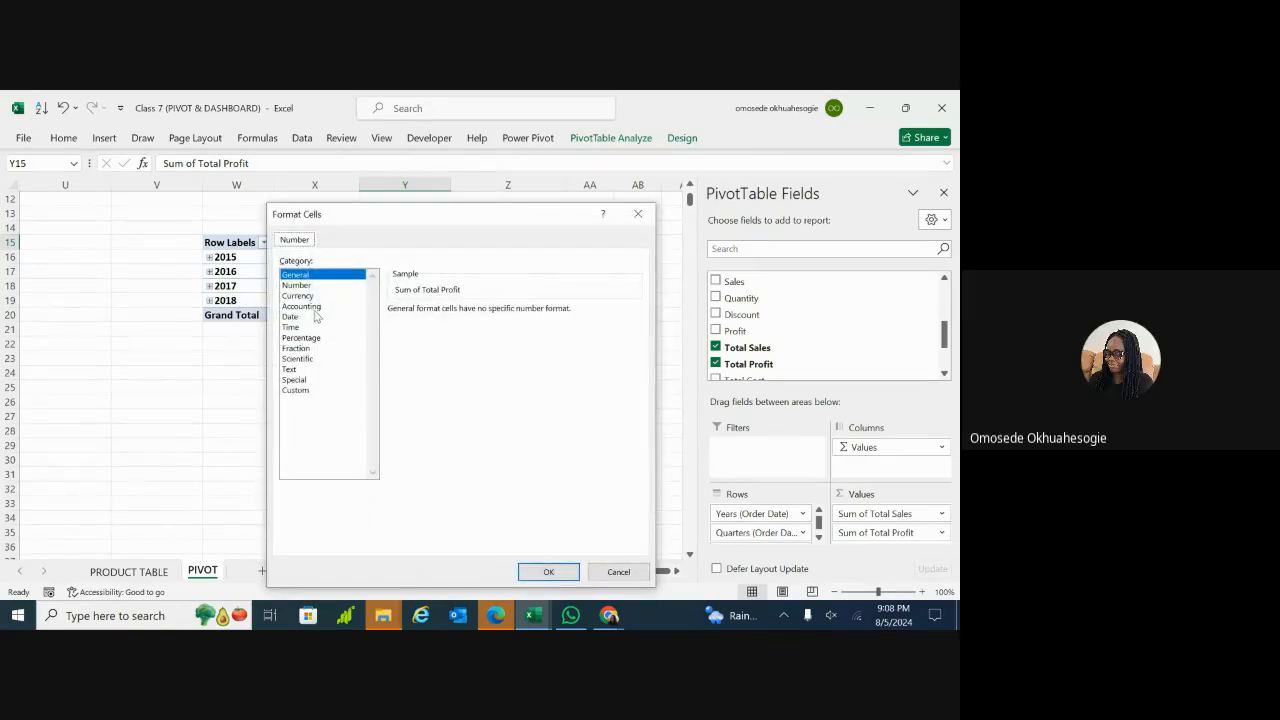
pyautogui.click(312, 306)
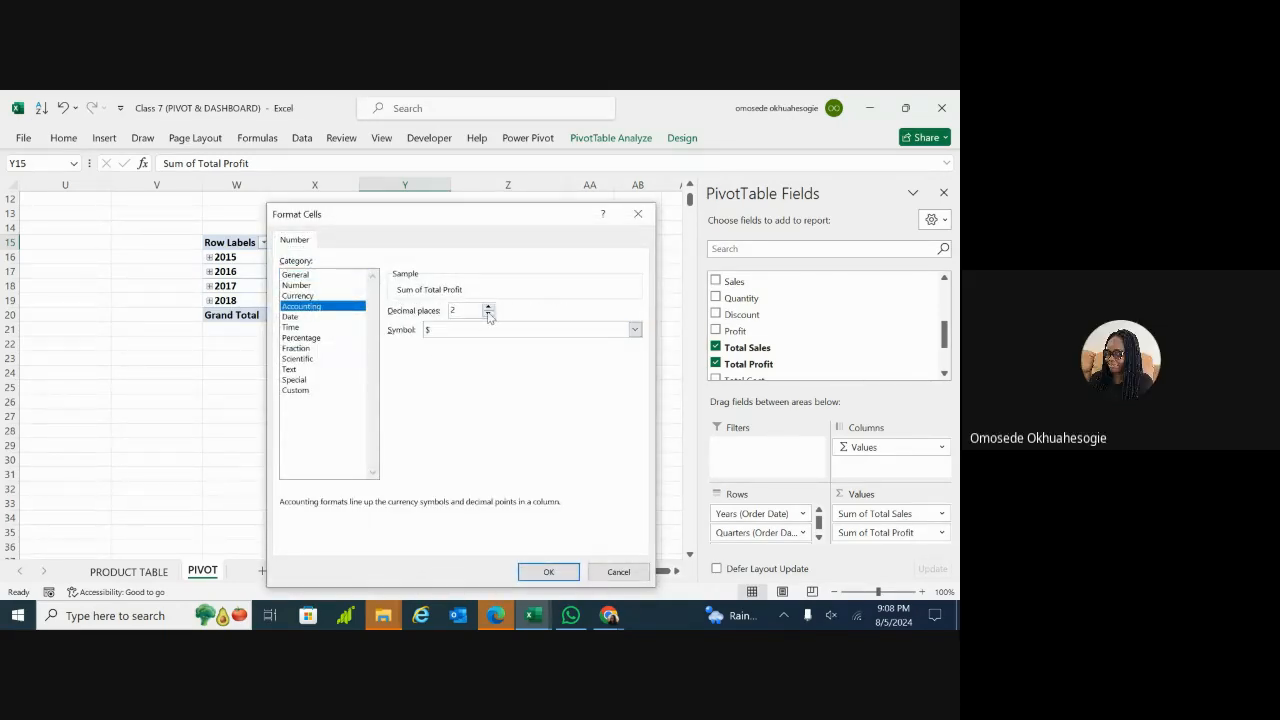
pyautogui.click(545, 573)
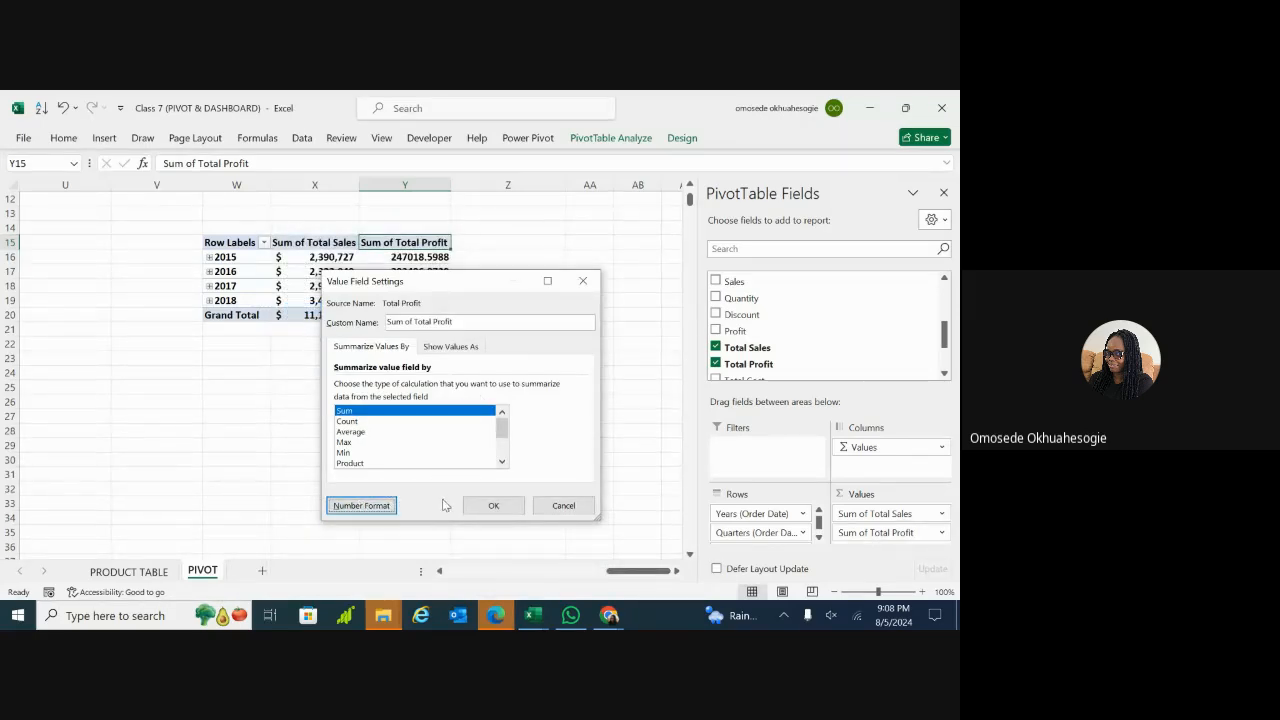
pyautogui.click(485, 505)
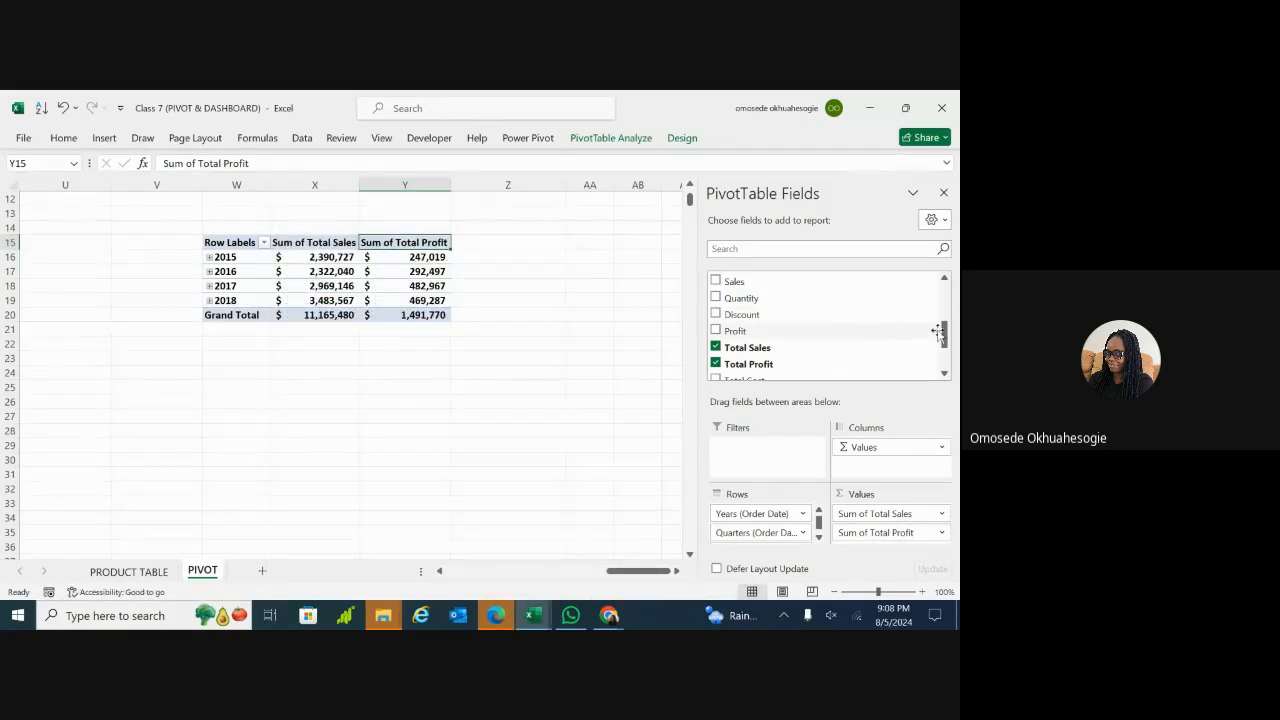
# Step: Add Quantity as a value in the order date PivotTable
pyautogui.moveTo(945, 338); pyautogui.dragTo(945, 332)
pyautogui.click(716, 331)
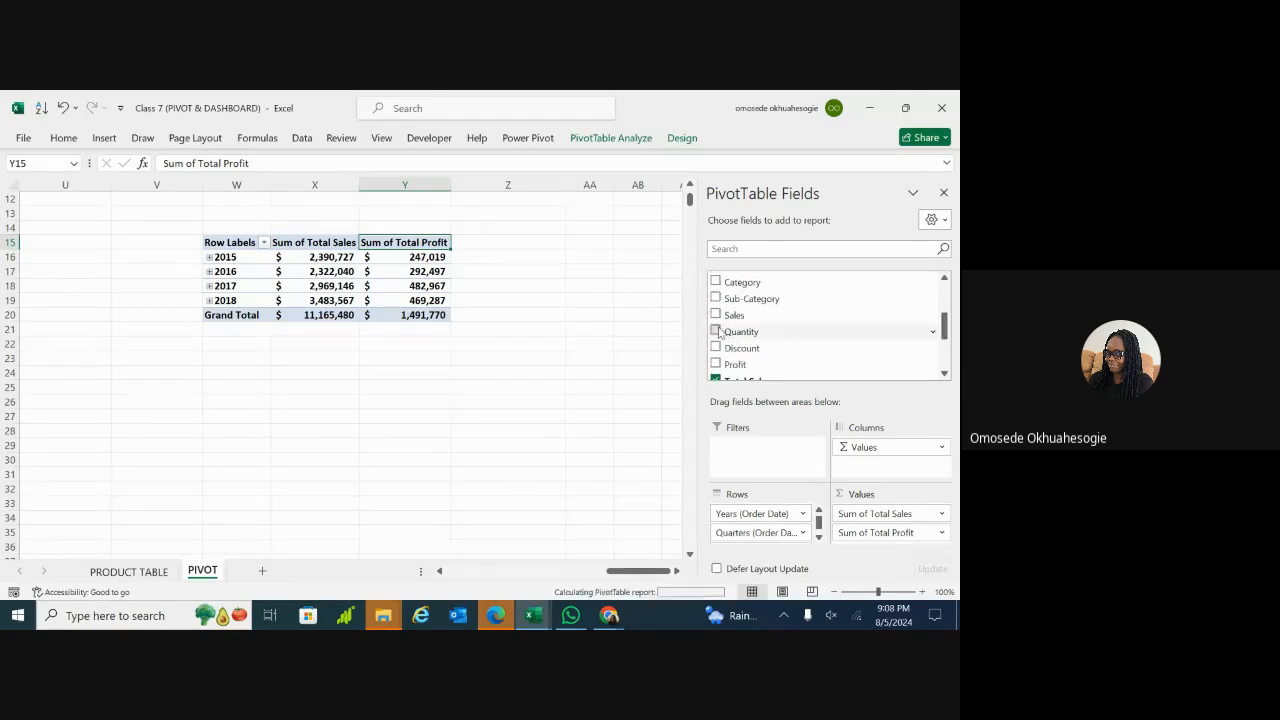
pyautogui.click(405, 472)
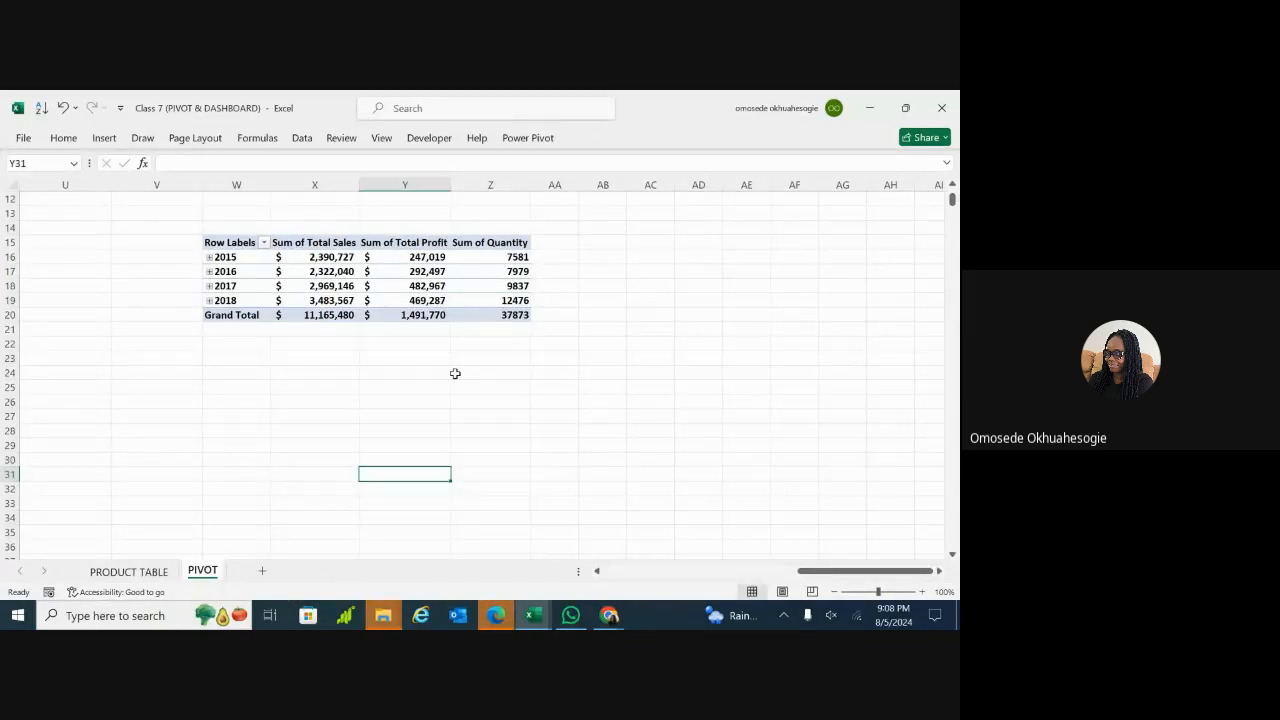
# Step: Rename the order date PivotTable as Trendtable
pyautogui.hscroll(-3, 477, 370)
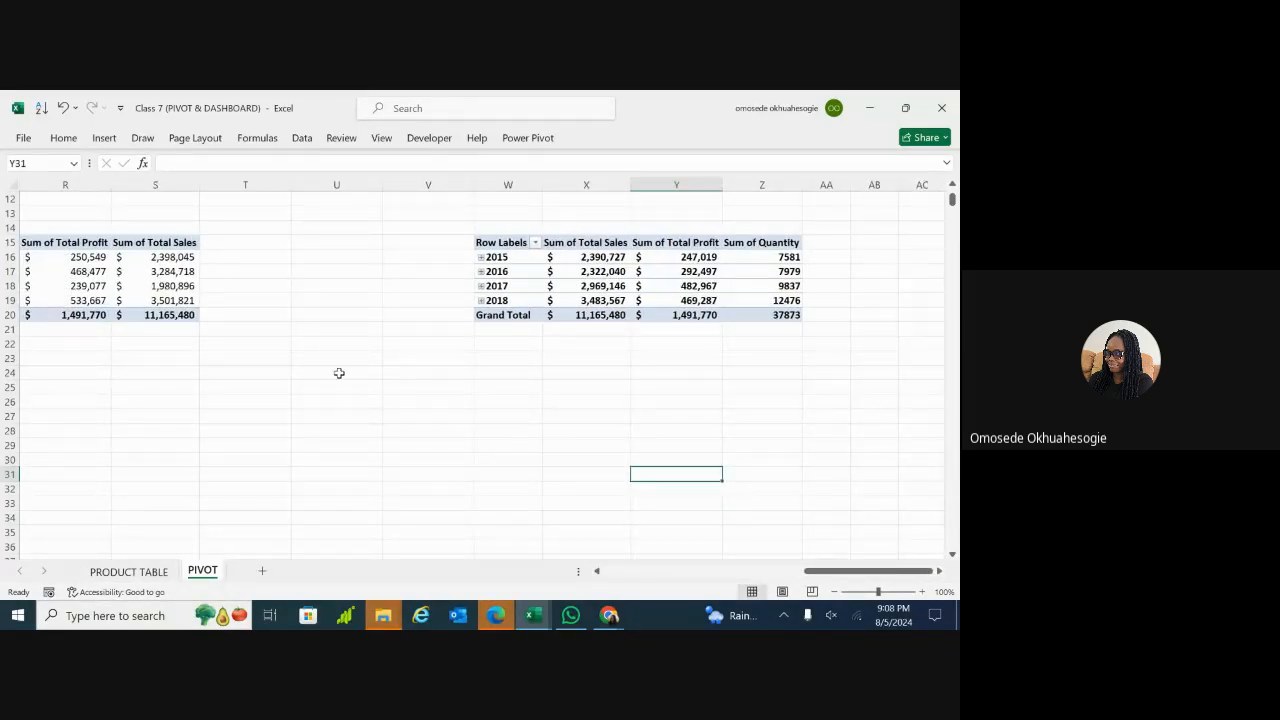
pyautogui.hscroll(-1, 420, 391)
pyautogui.scroll(1, 420, 391)
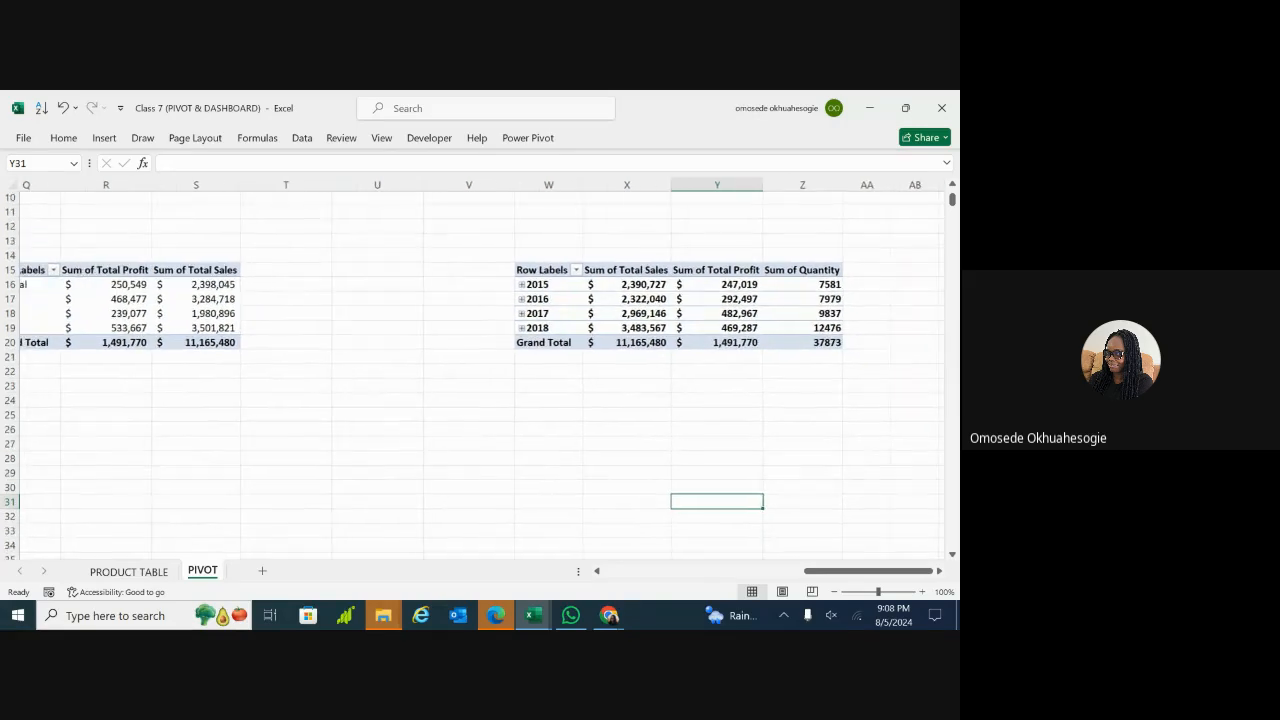
pyautogui.click(625, 272)
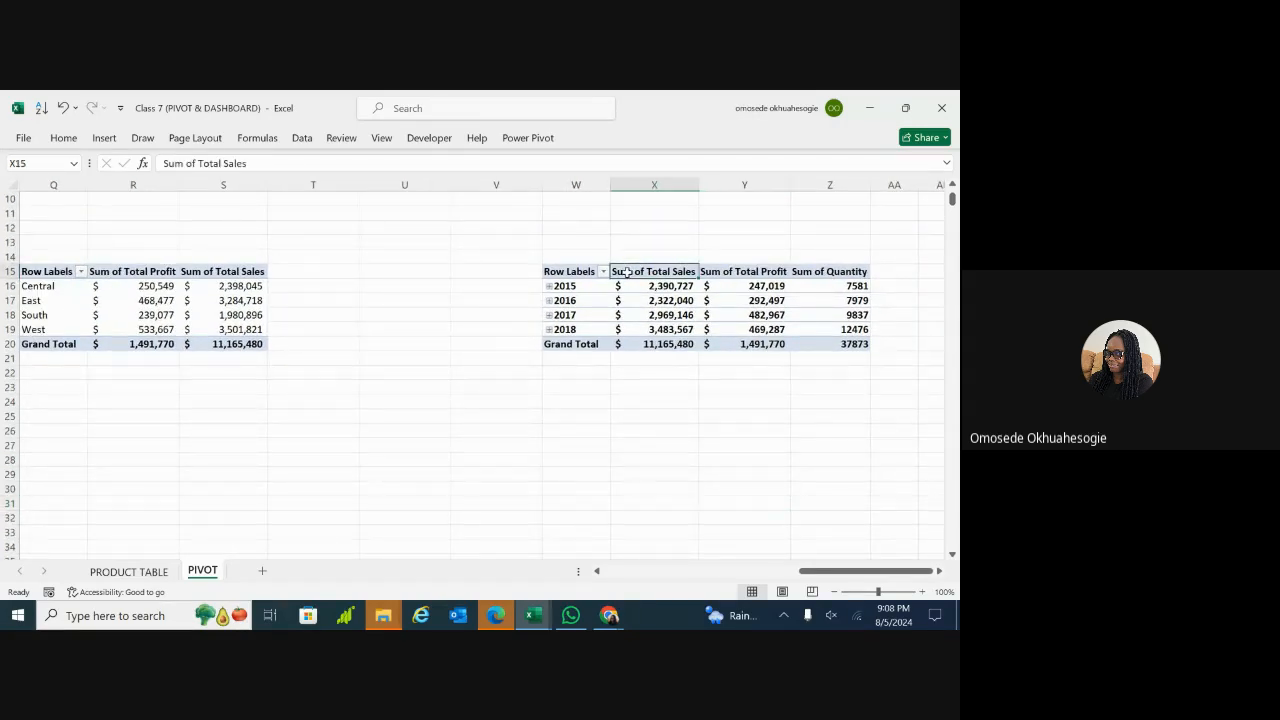
pyautogui.click(611, 137)
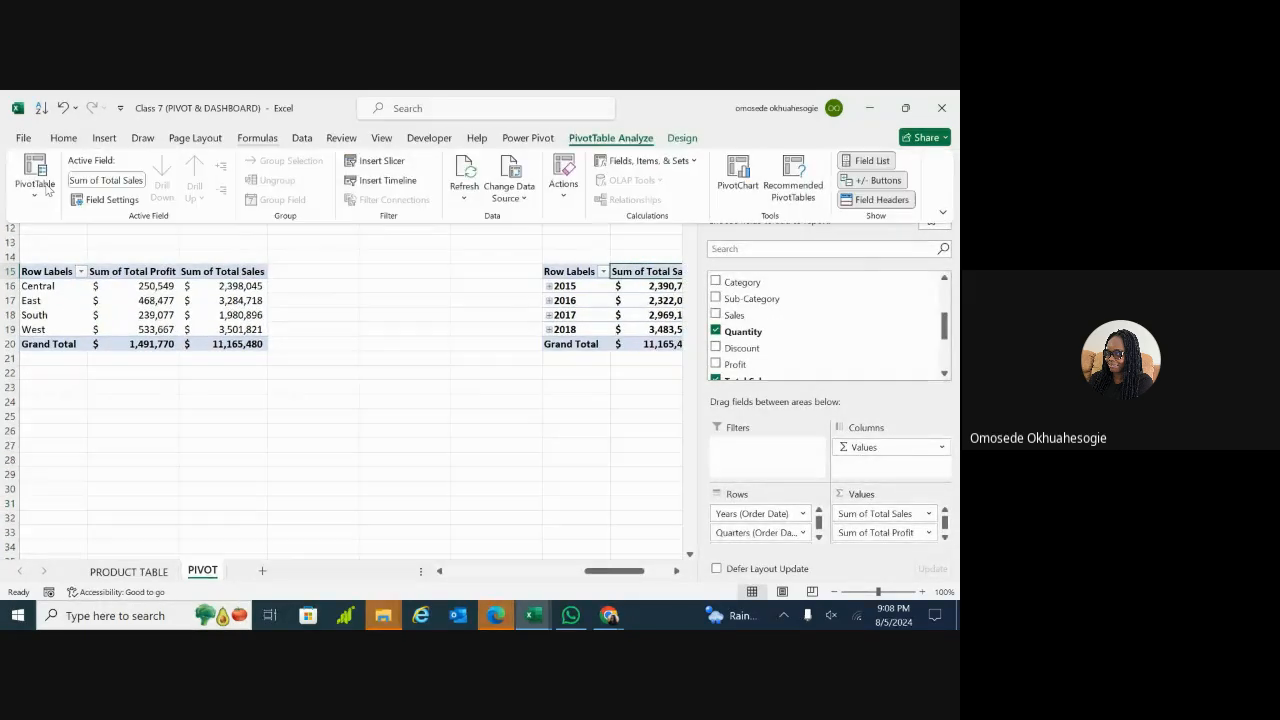
pyautogui.click(34, 178)
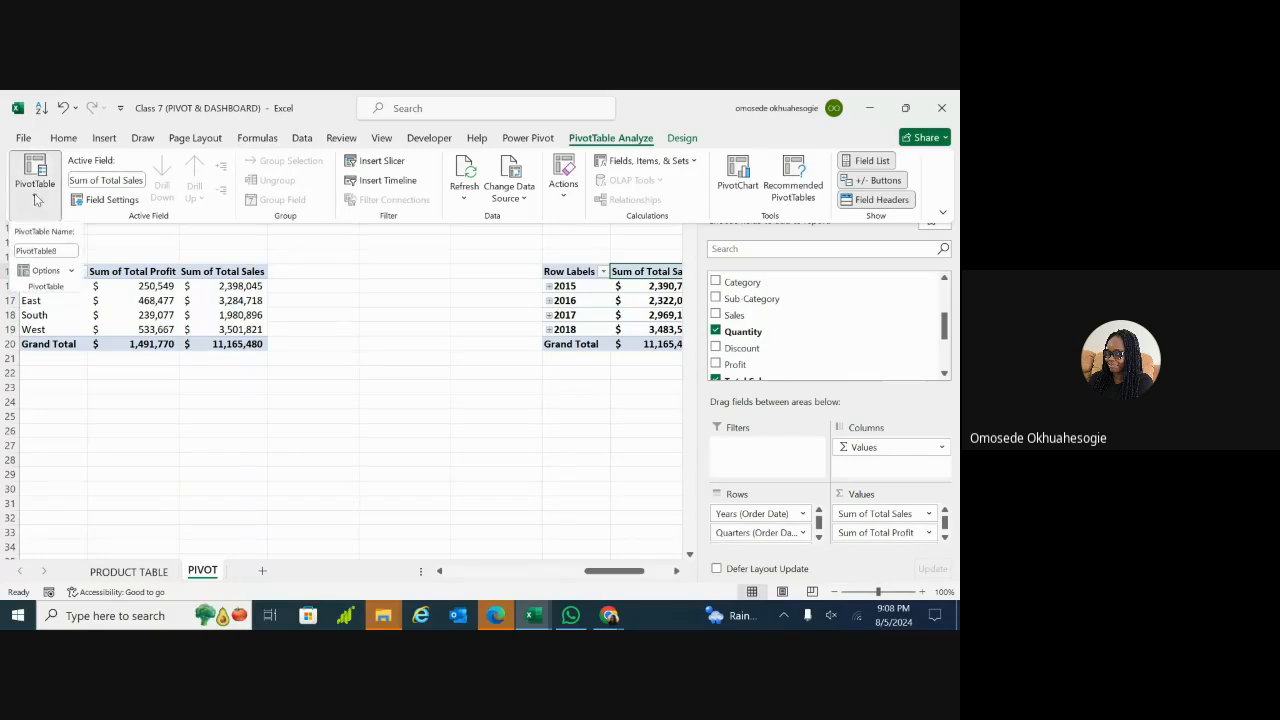
pyautogui.click(41, 249)
pyautogui.press('BackSpace')
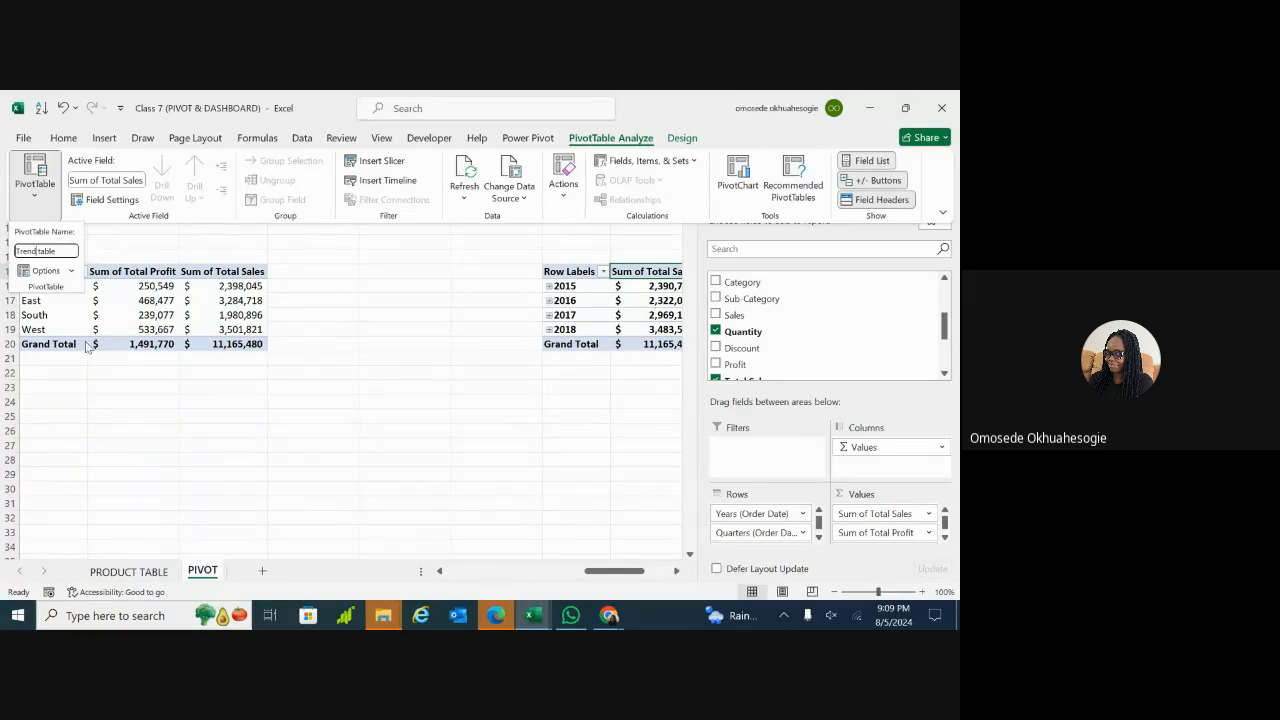
pyautogui.click(154, 426)
# Step: Close the PivotTable field list on the PIVOT sheet
pyautogui.click(560, 584)
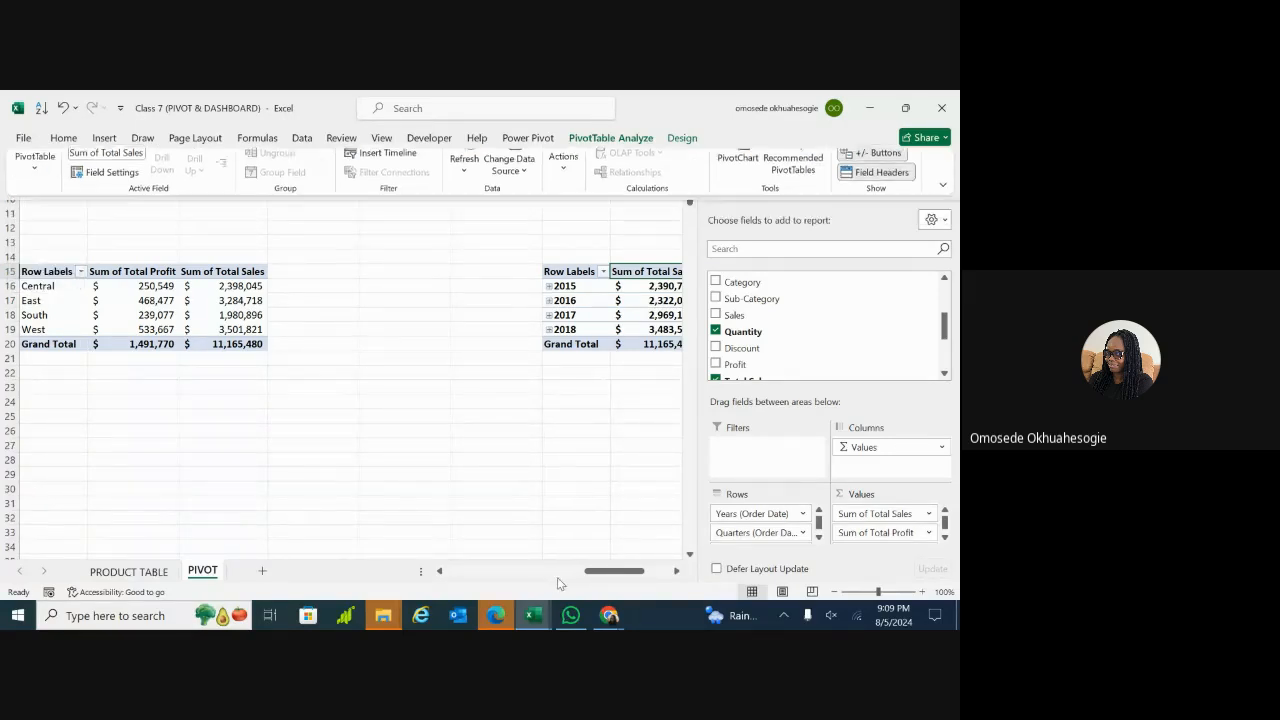
pyautogui.click(541, 572)
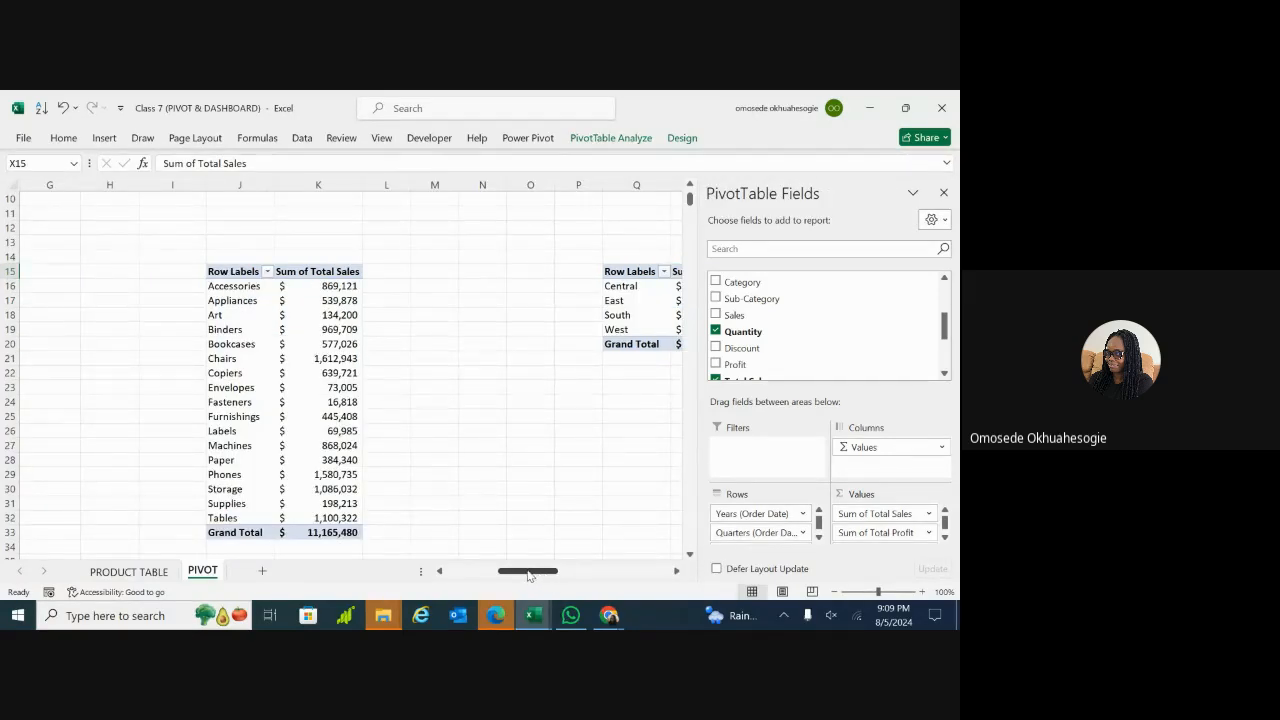
pyautogui.click(943, 192)
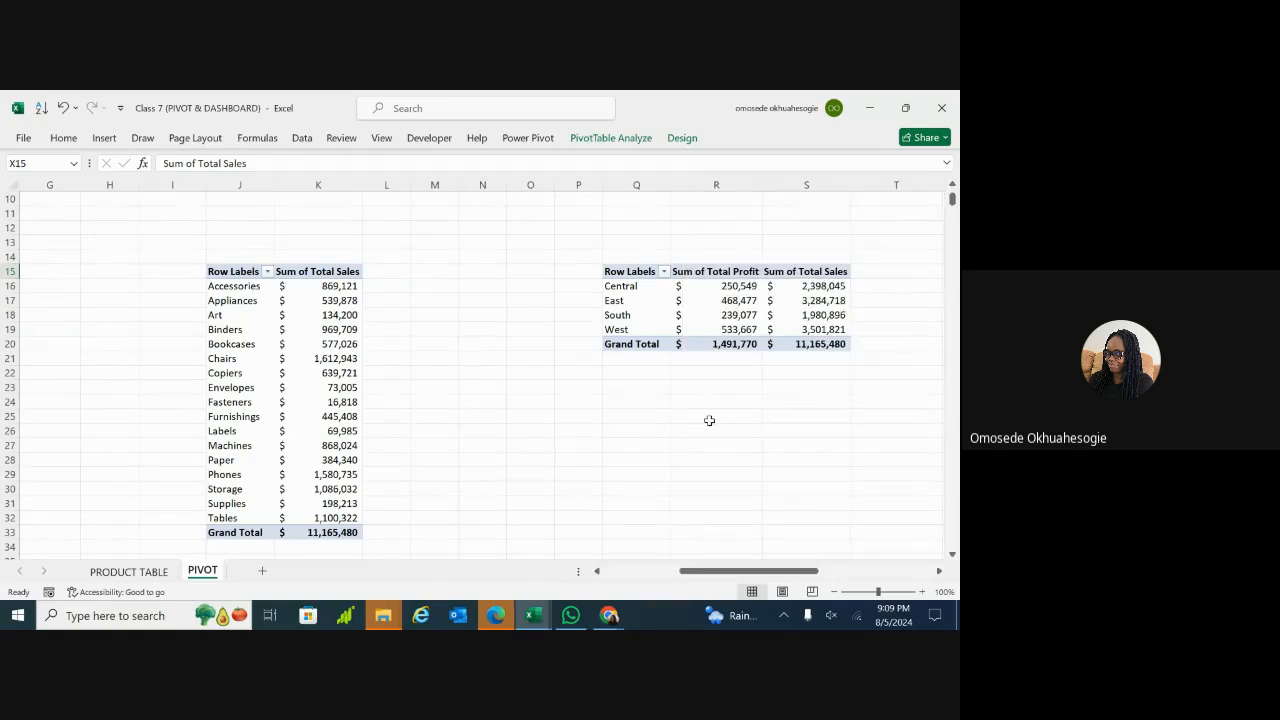
pyautogui.scroll(-2, 398, 384)
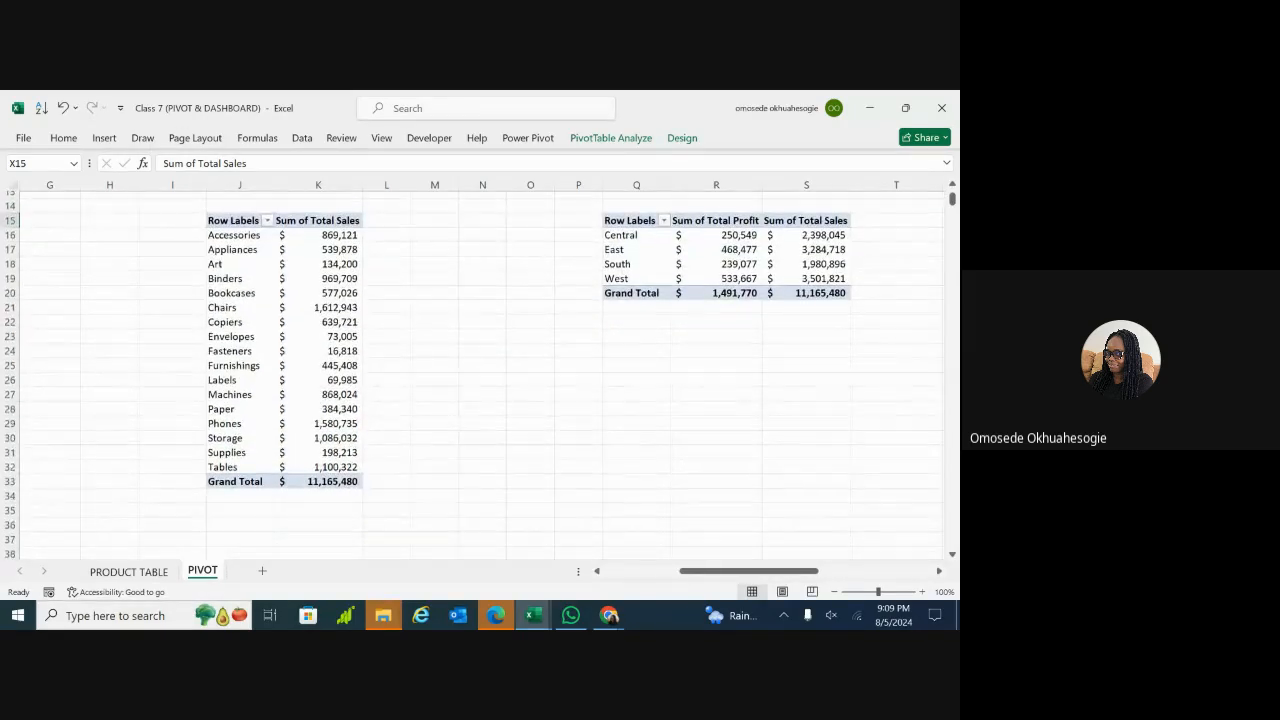
pyautogui.click(398, 386)
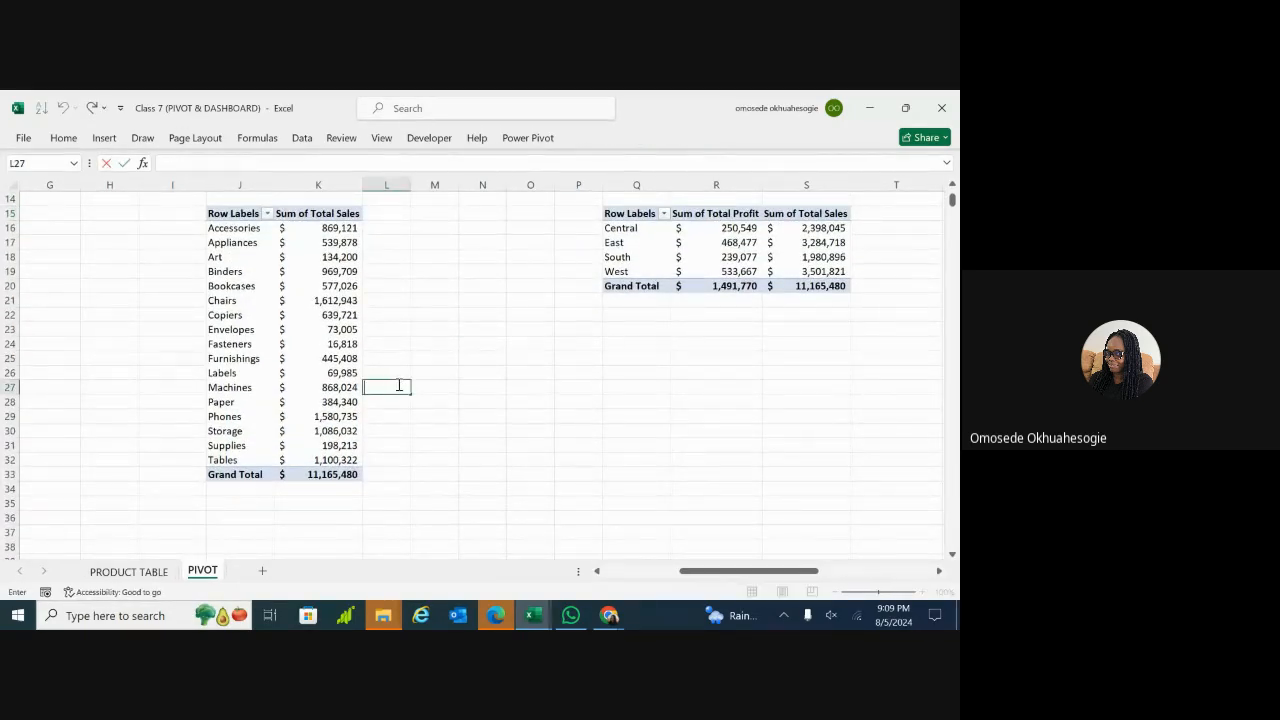
pyautogui.click(321, 333)
pyautogui.scroll(1, 302, 327)
pyautogui.hscroll(-1, 302, 327)
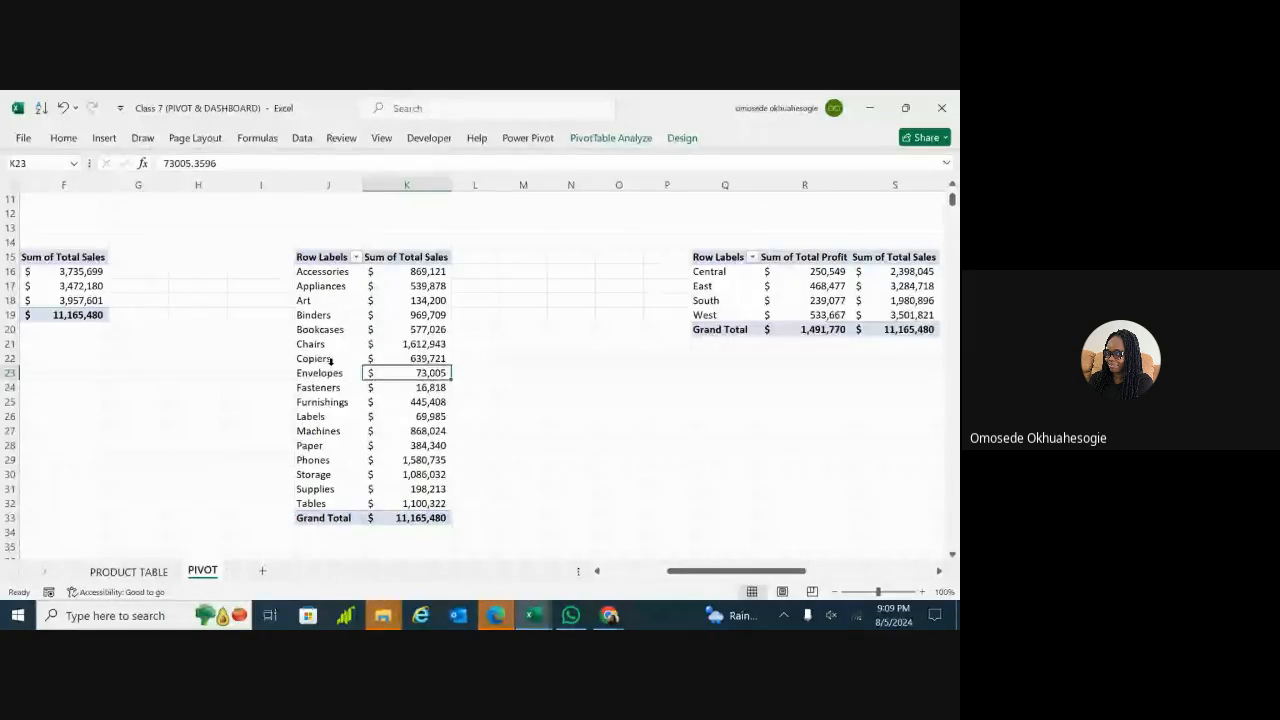
pyautogui.click(355, 258)
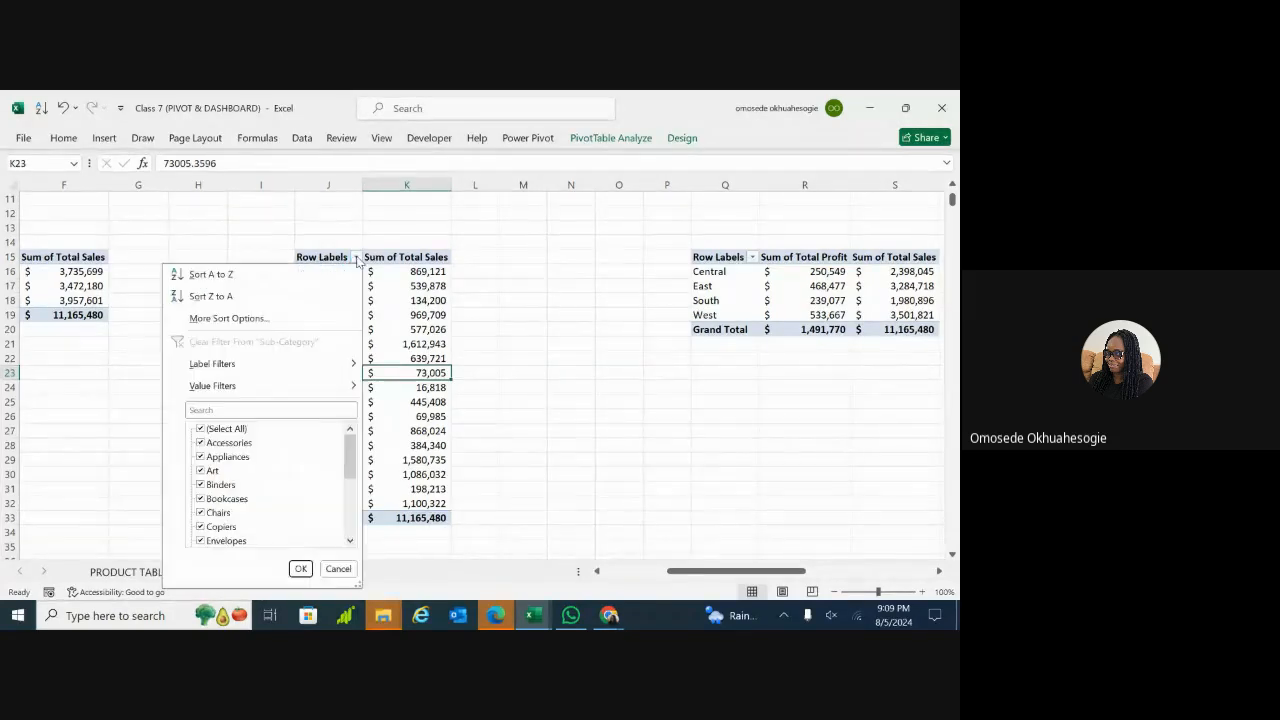
pyautogui.click(357, 260)
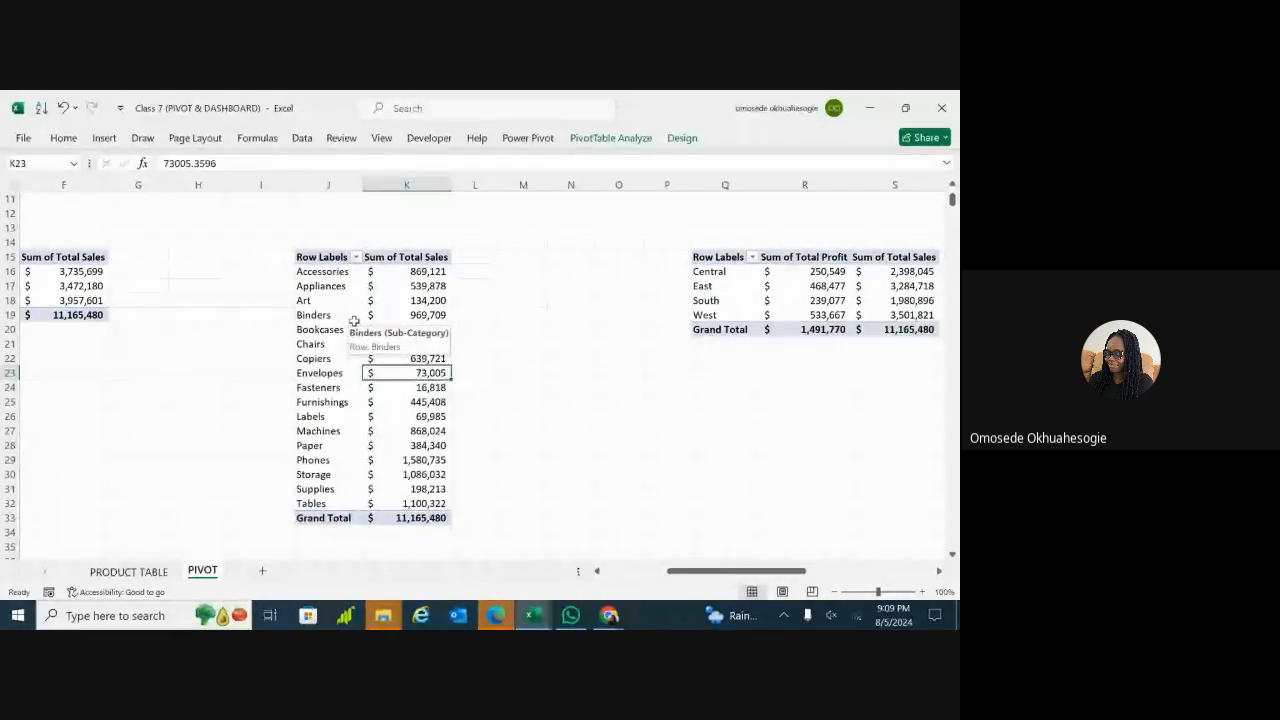
# Step: Filter the sub-category PivotTable to the top 5 items by Sum of Total Sales
pyautogui.scroll(-1, 354, 320)
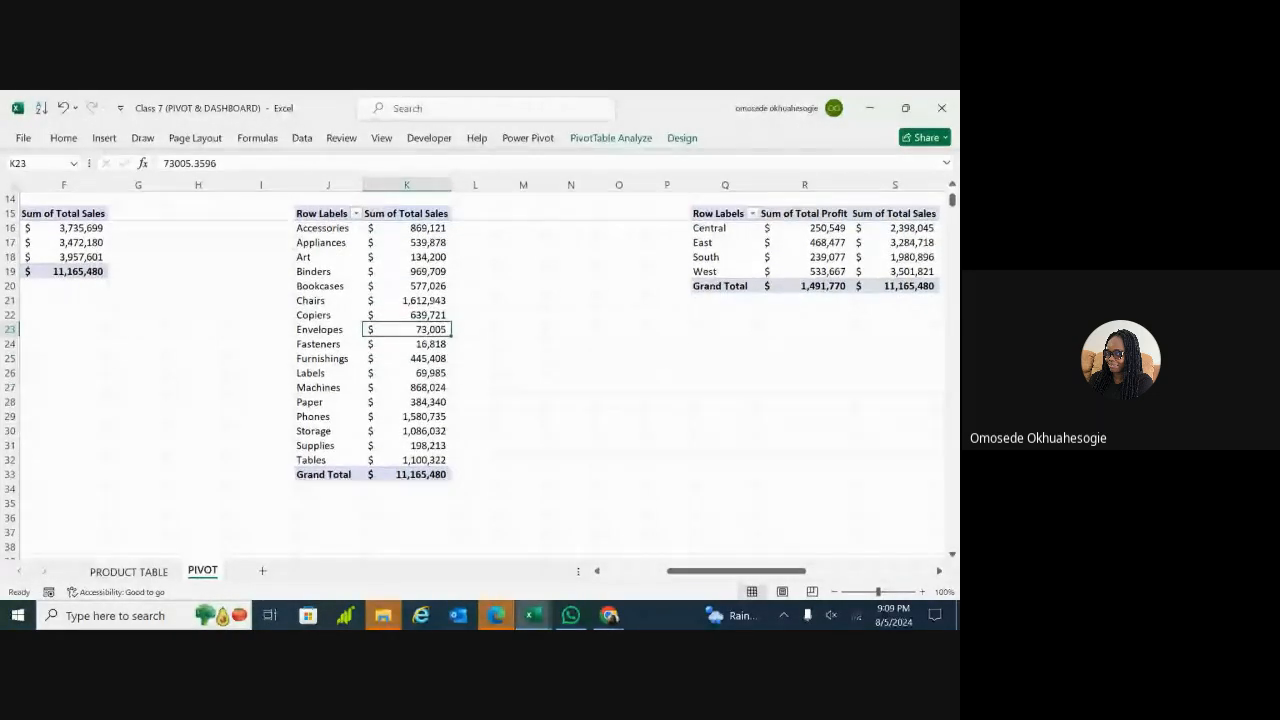
pyautogui.click(355, 216)
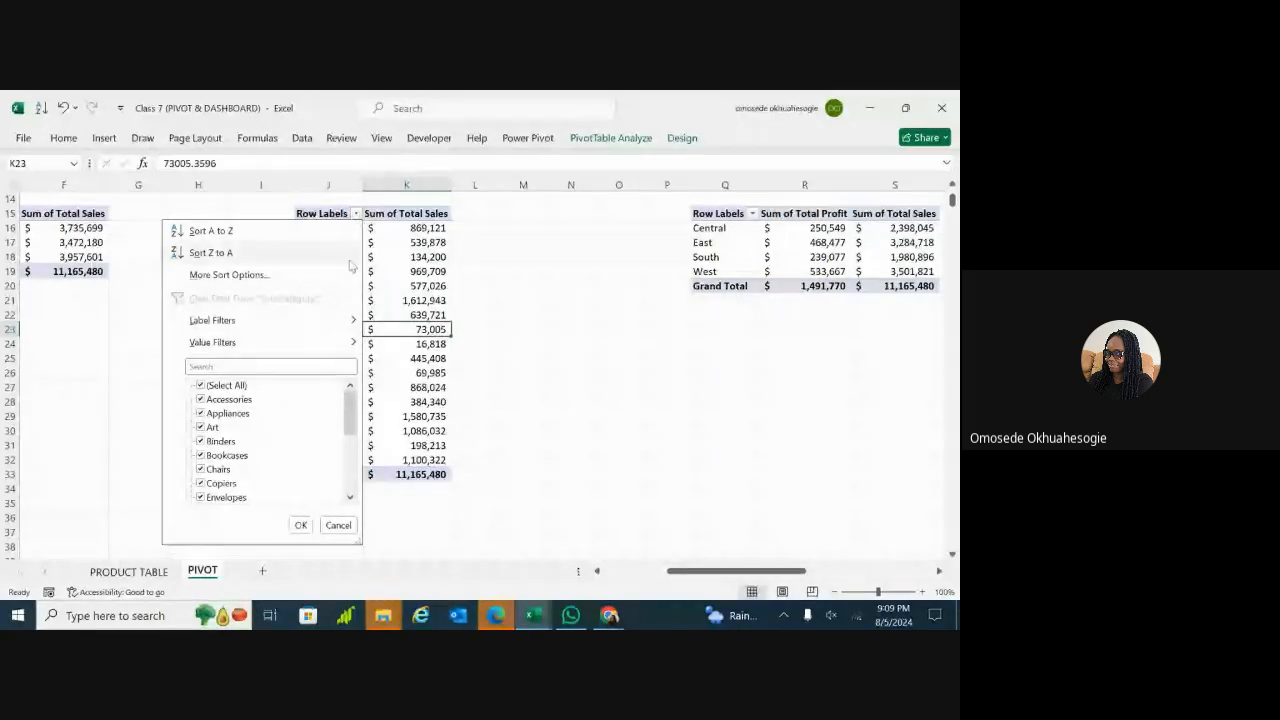
pyautogui.moveTo(352, 344)
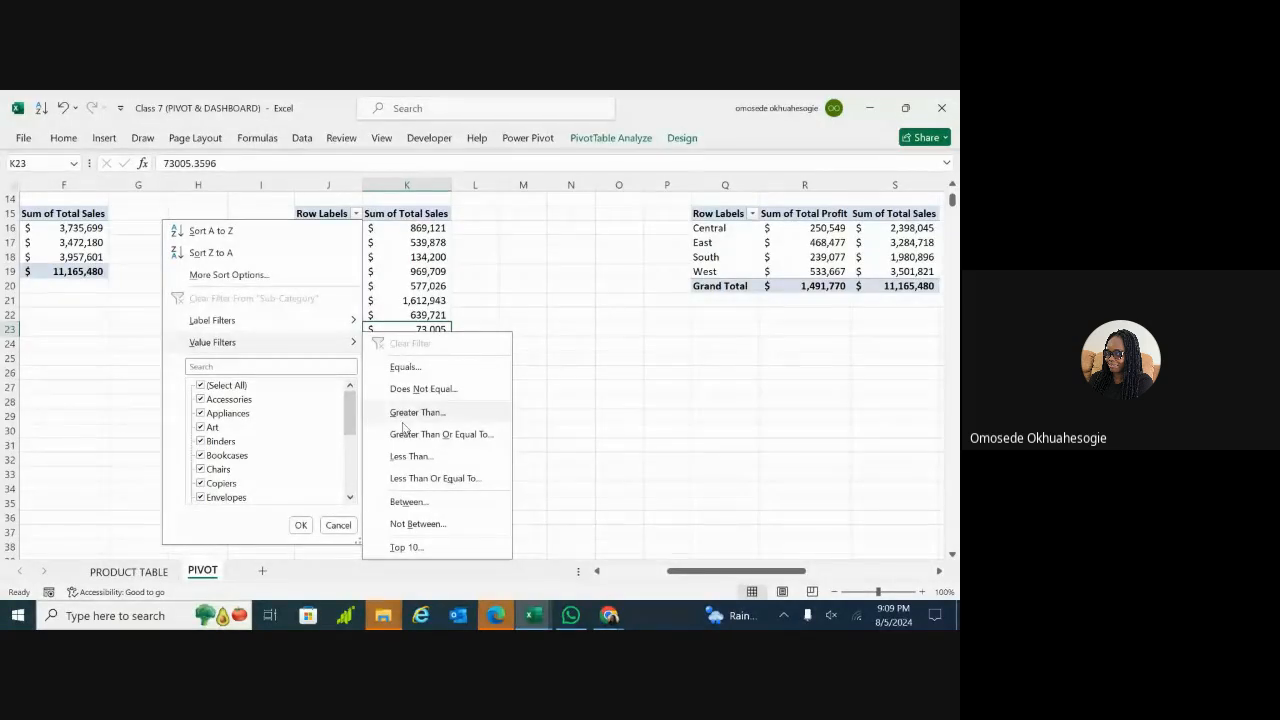
pyautogui.click(404, 548)
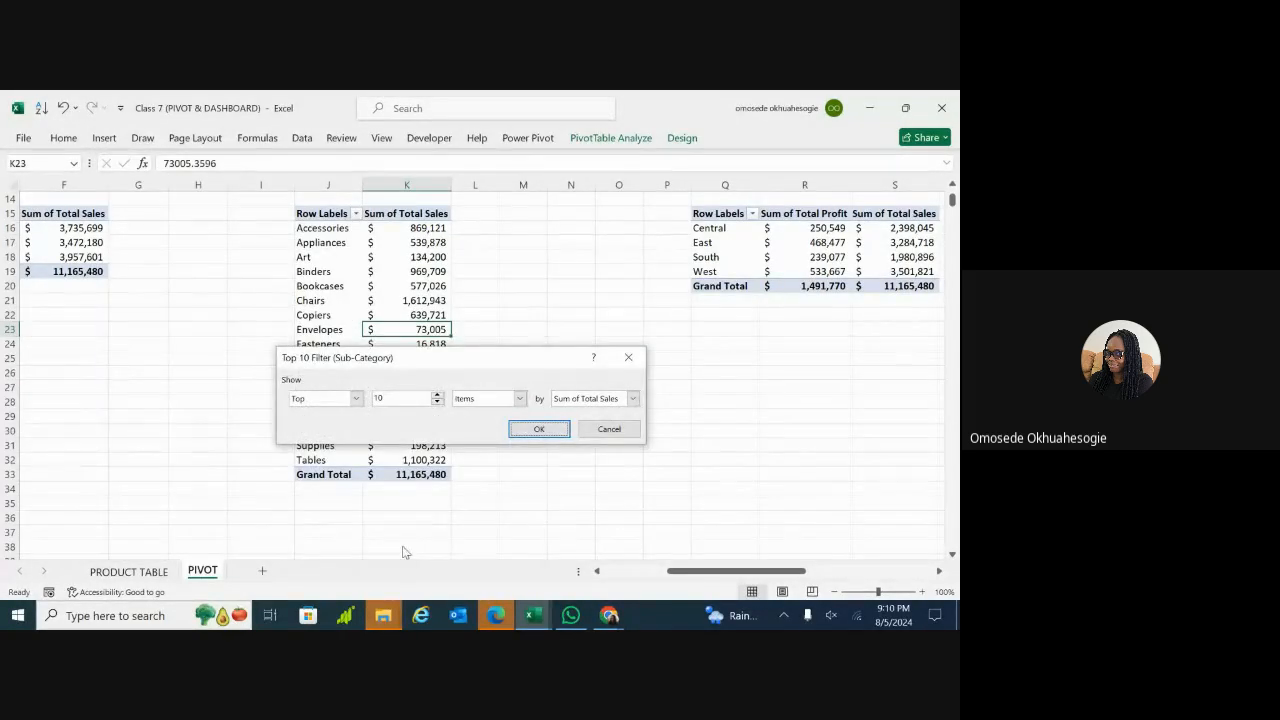
pyautogui.click(394, 398)
pyautogui.click(535, 430)
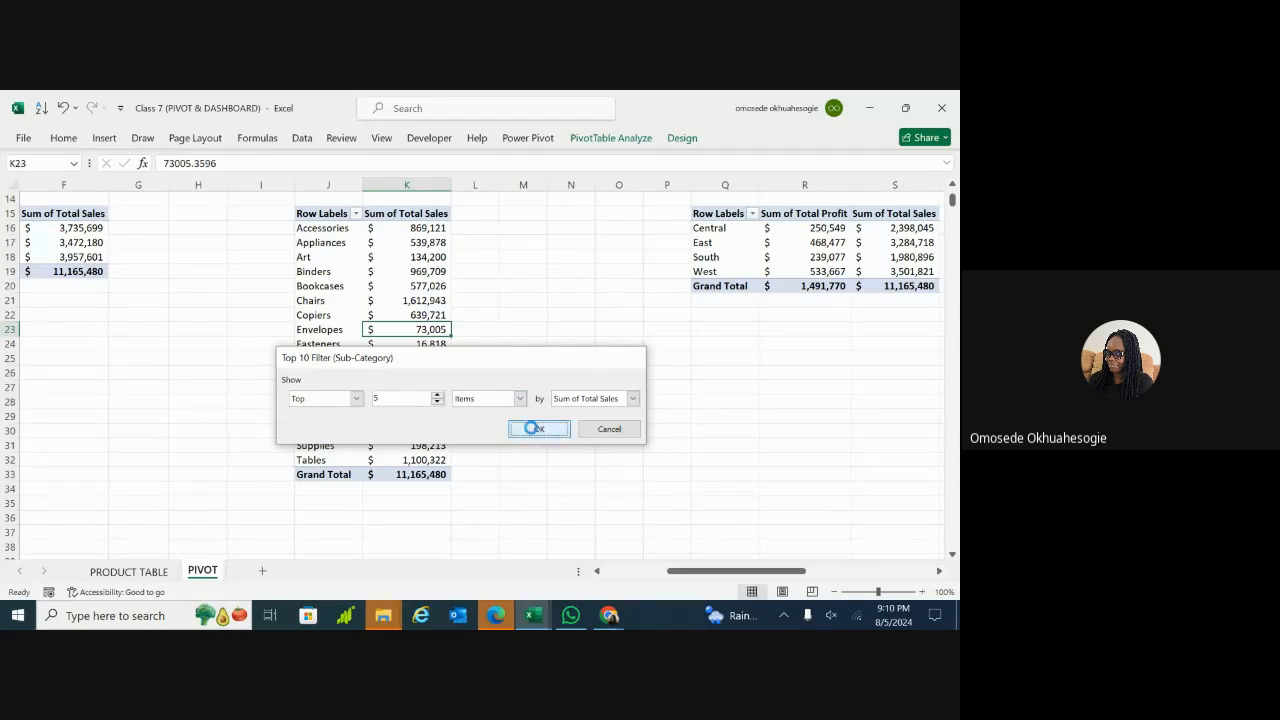
pyautogui.click(336, 341)
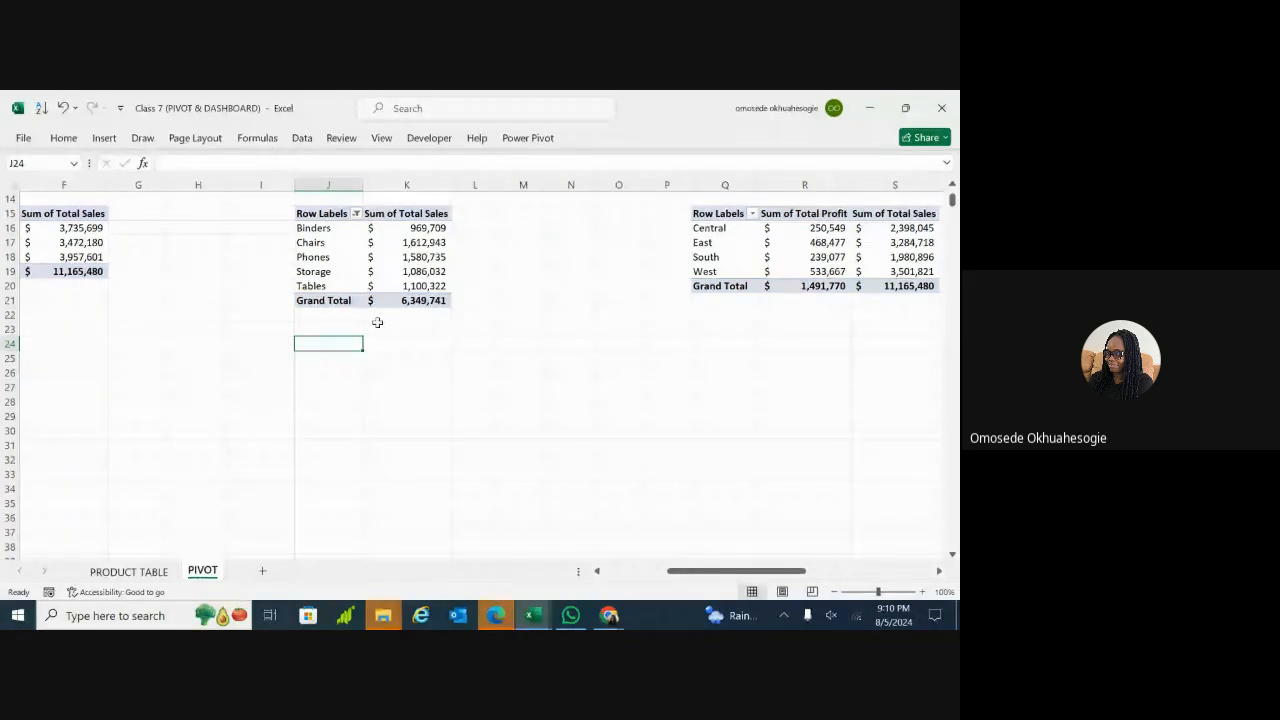
# Step: Review the top 5 value filter settings of the sub-category PivotTable without changing them
pyautogui.click(355, 214)
pyautogui.moveTo(347, 350)
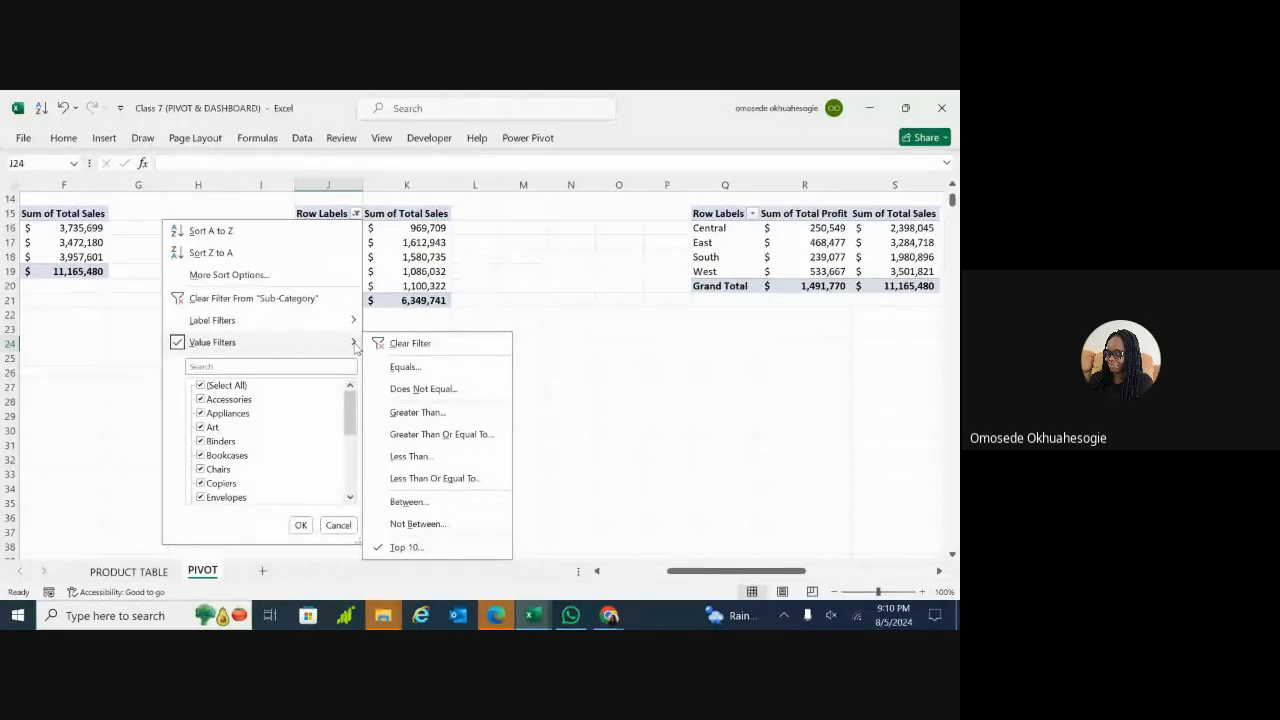
pyautogui.click(405, 546)
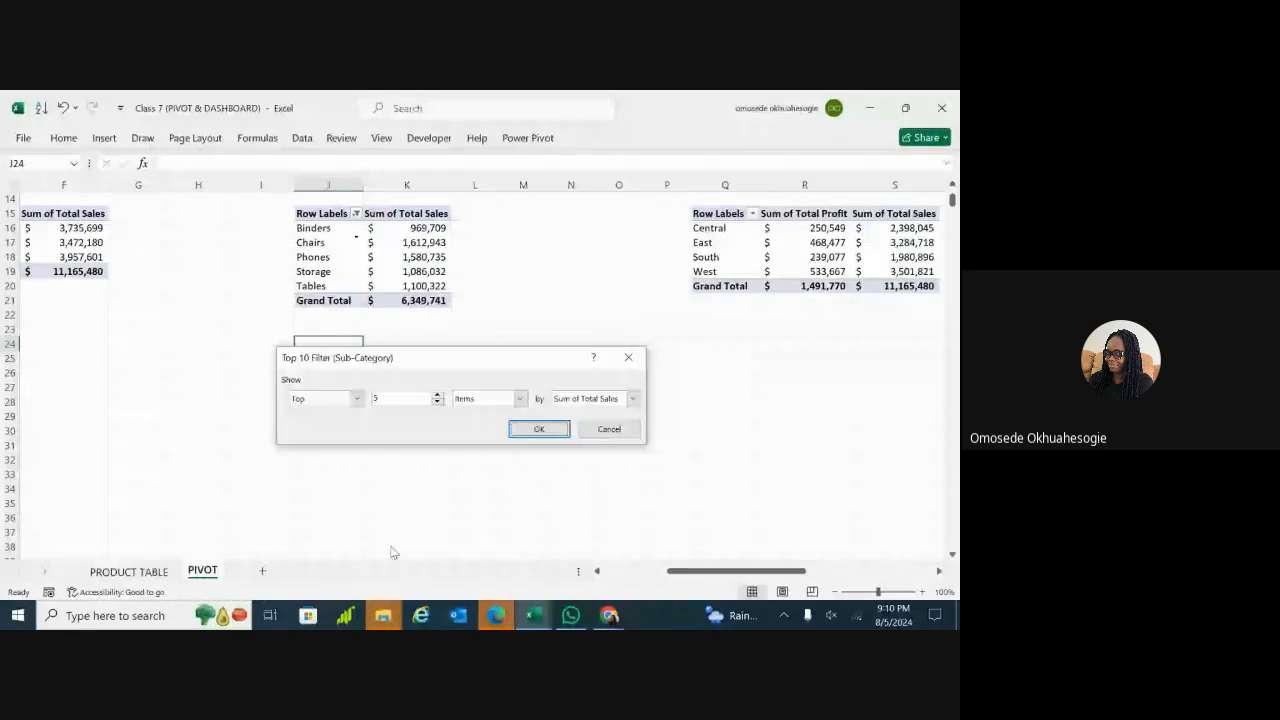
pyautogui.click(629, 360)
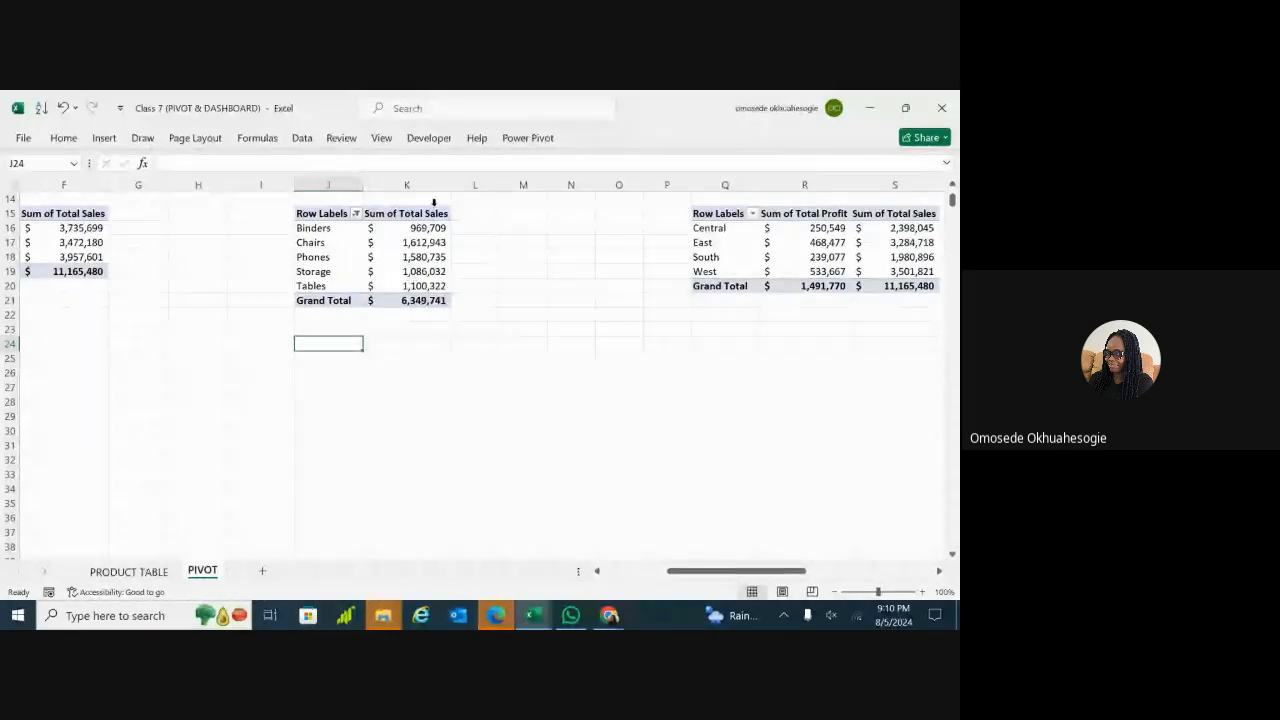
# Step: Undo the top 5 filter on the sub-category PivotTable
pyautogui.click(392, 388)
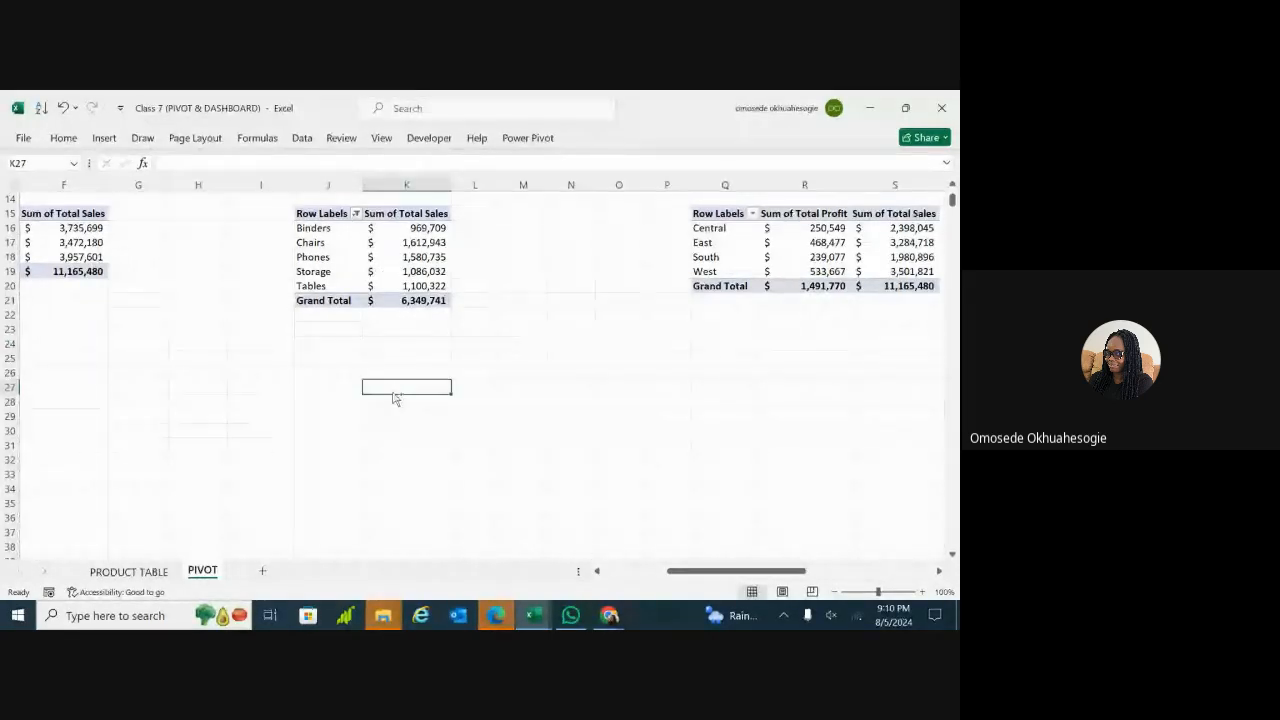
pyautogui.hotkey('ctrl', 'z')
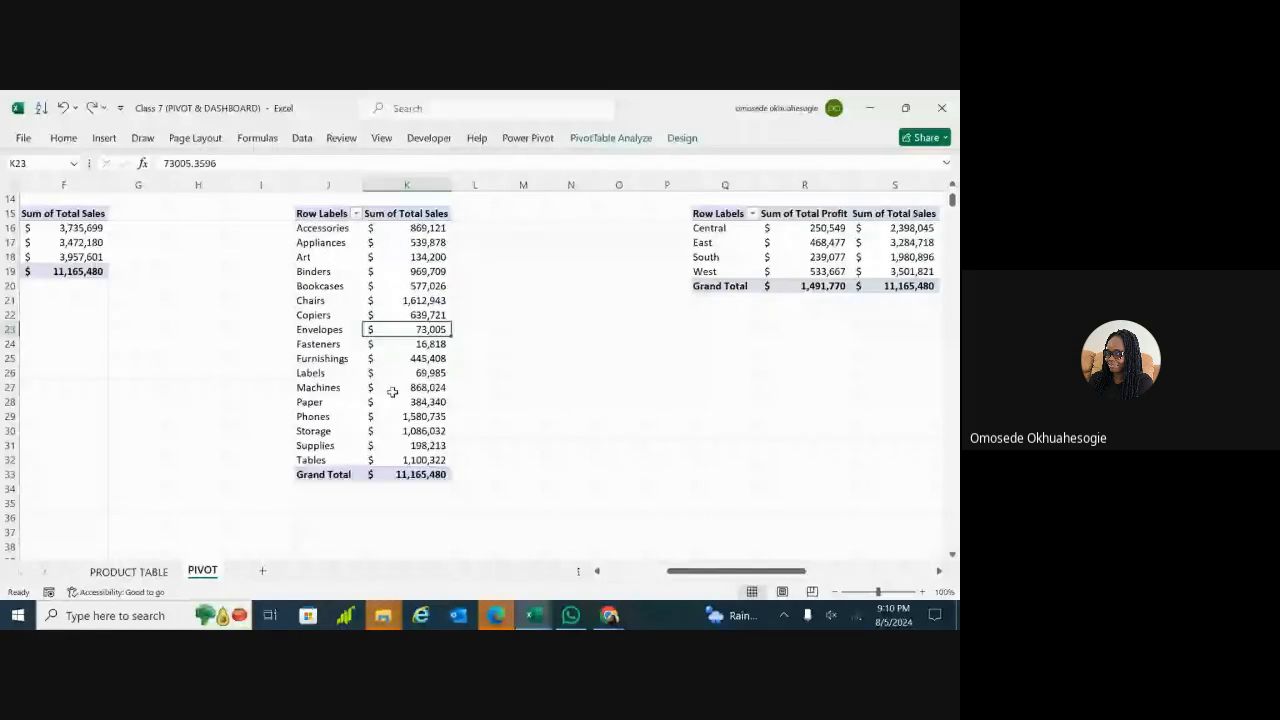
pyautogui.click(605, 329)
pyautogui.click(325, 315)
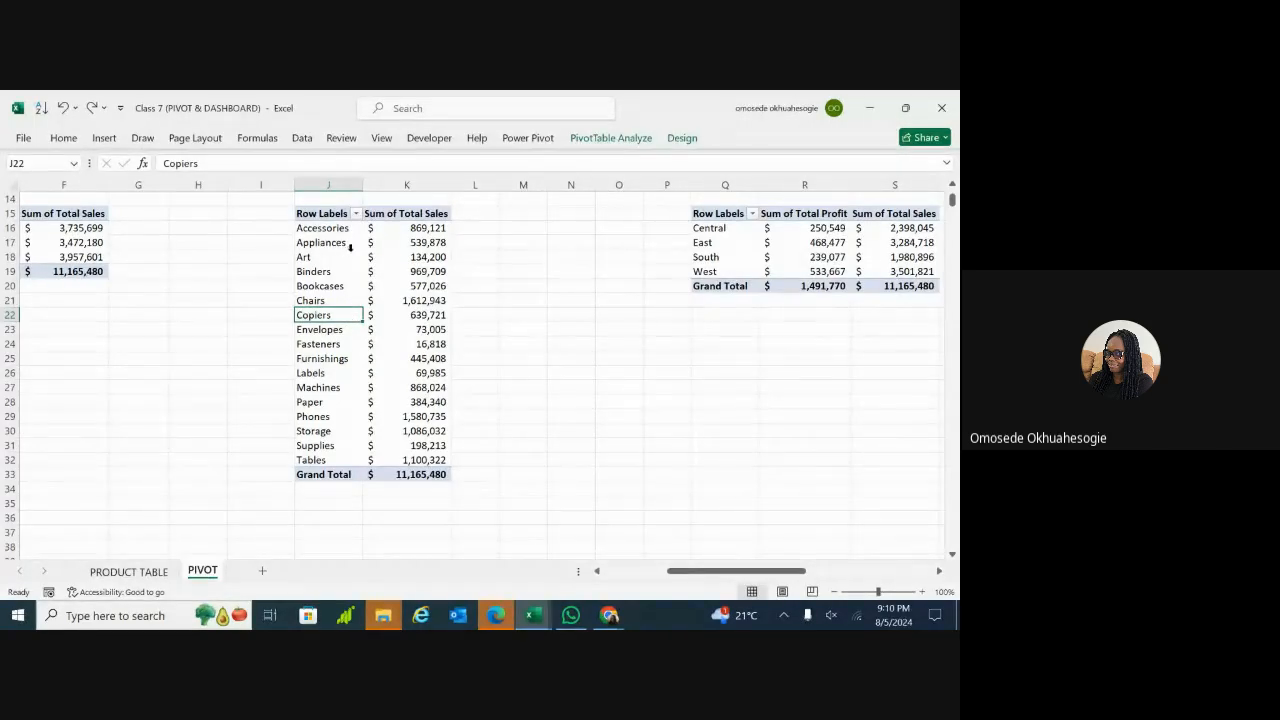
# Step: Try sorting the sub-category PivotTable's row labels Z to A, and undo the sort
pyautogui.moveTo(373, 279)
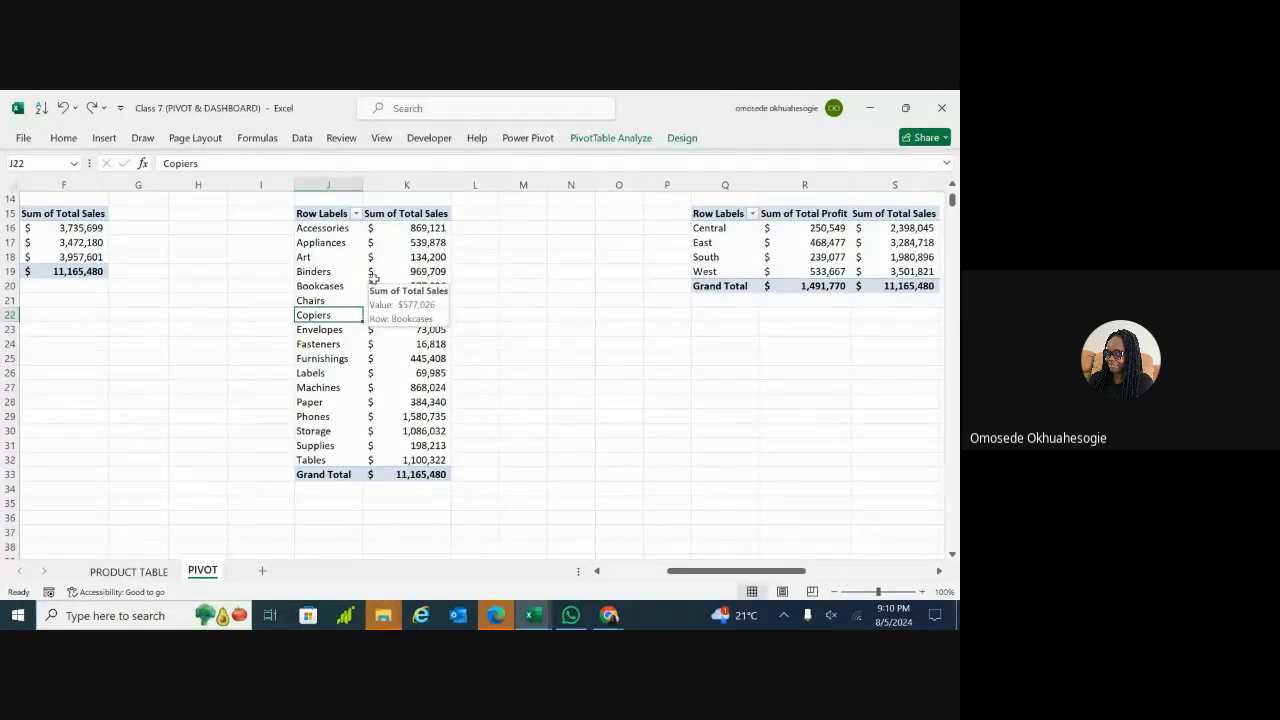
pyautogui.click(356, 214)
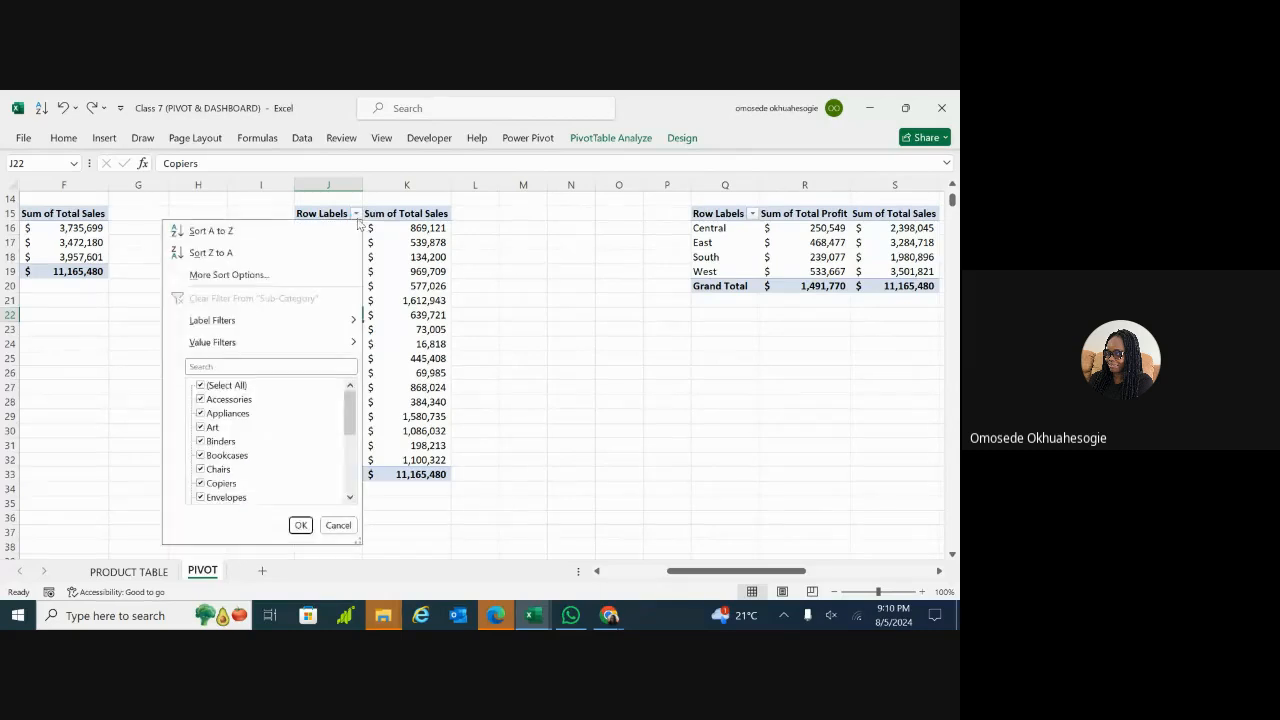
pyautogui.click(210, 253)
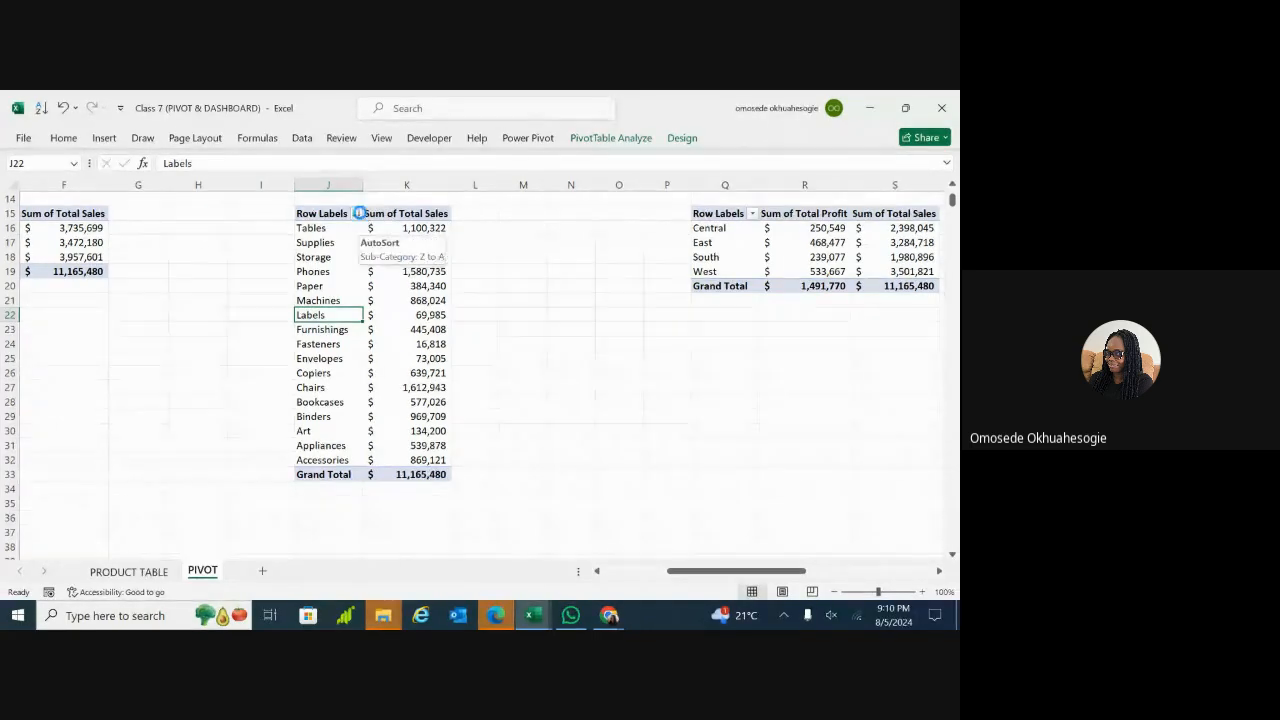
pyautogui.click(356, 214)
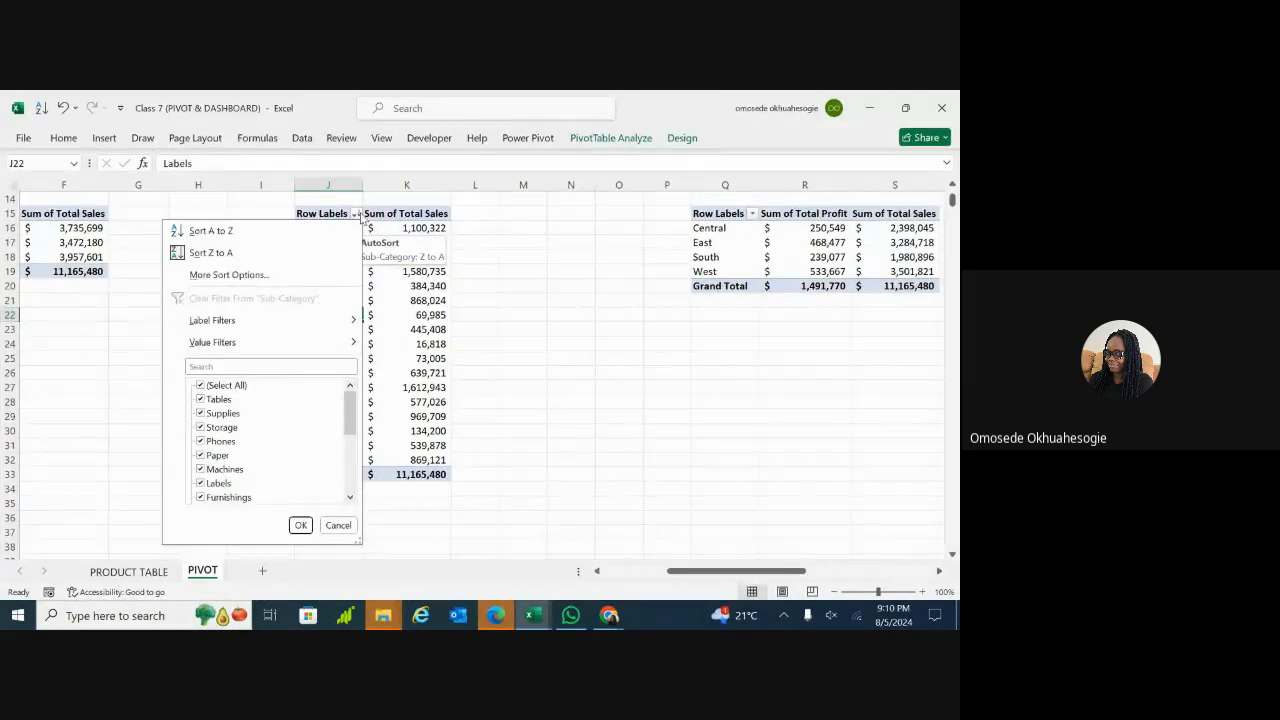
pyautogui.click(200, 276)
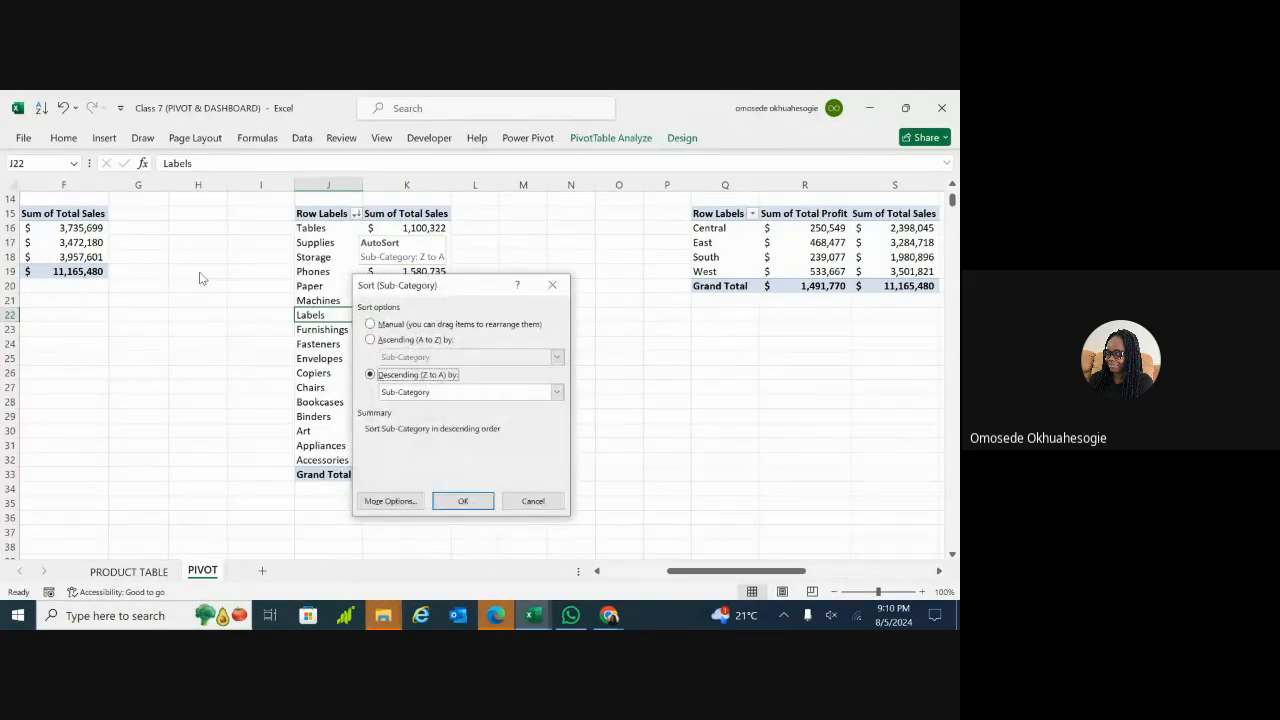
pyautogui.click(557, 288)
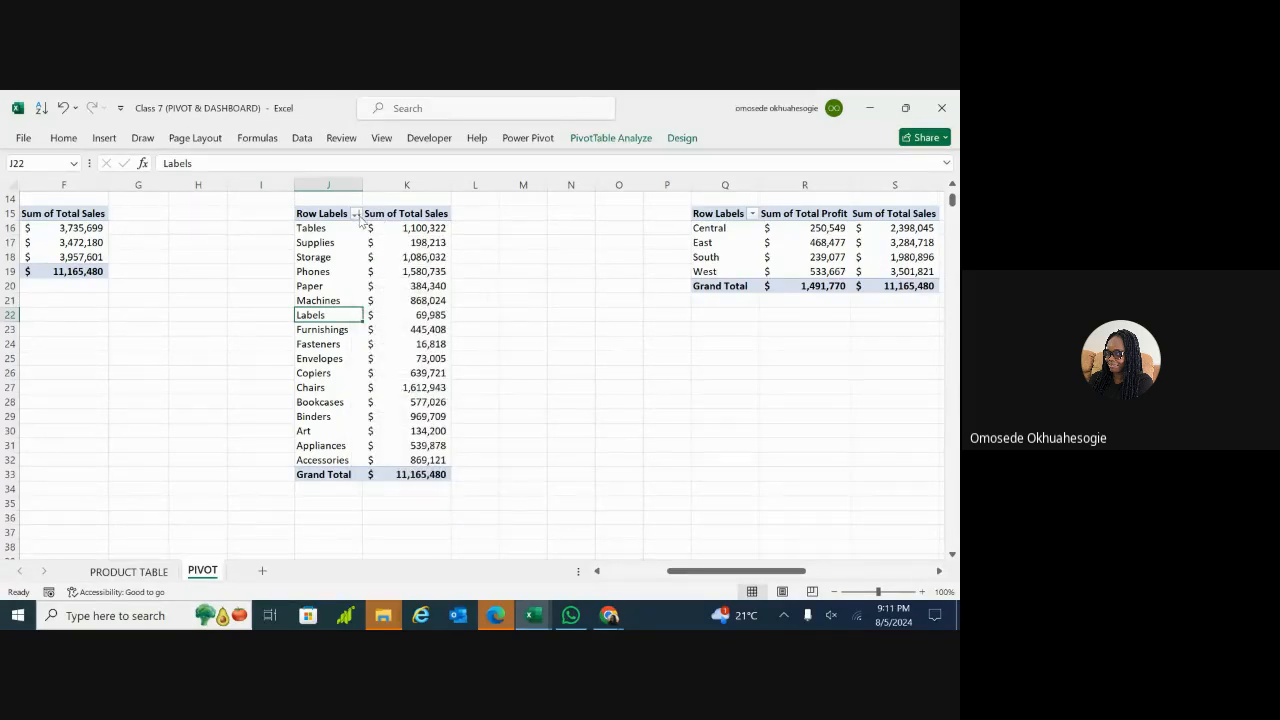
pyautogui.click(355, 214)
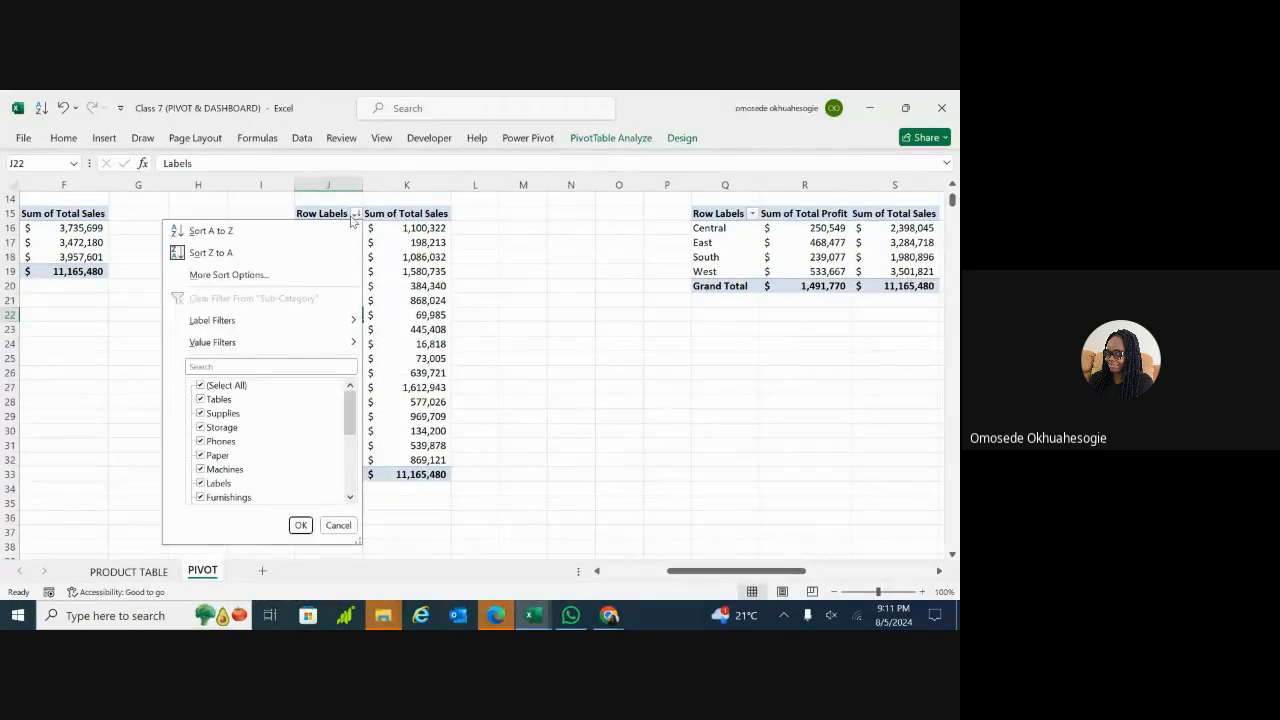
pyautogui.click(205, 253)
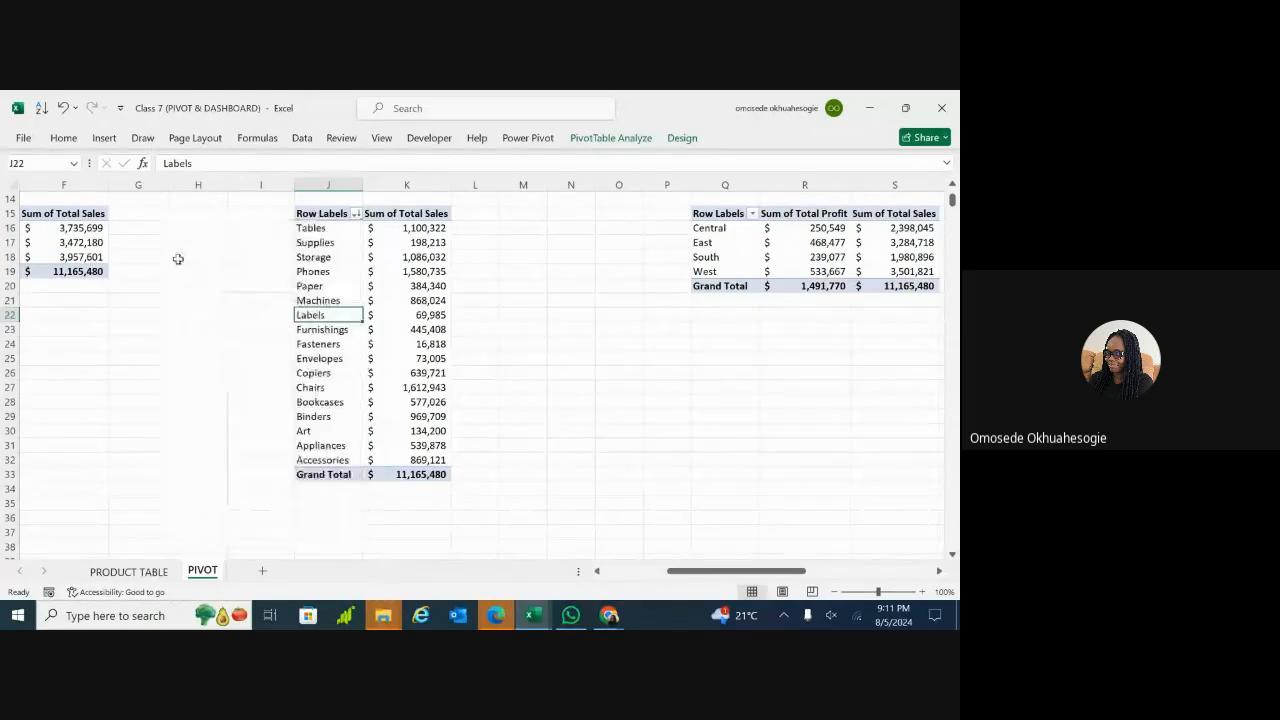
pyautogui.click(355, 214)
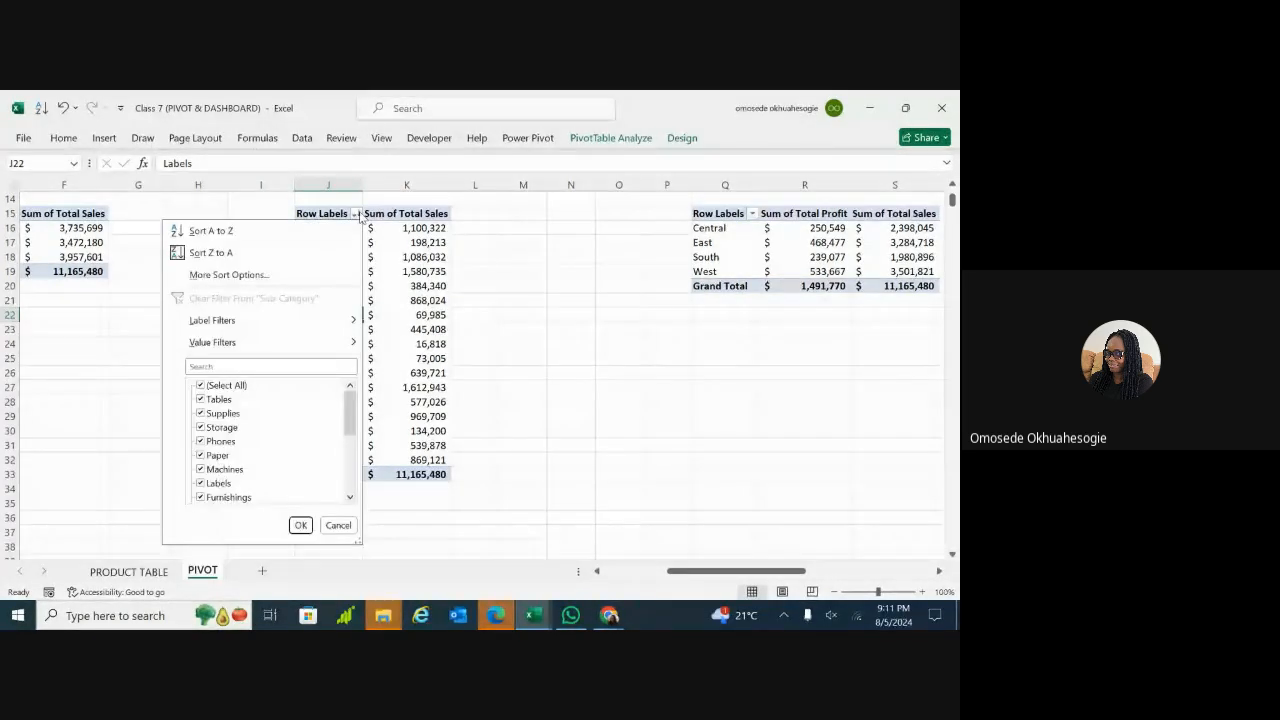
pyautogui.click(180, 255)
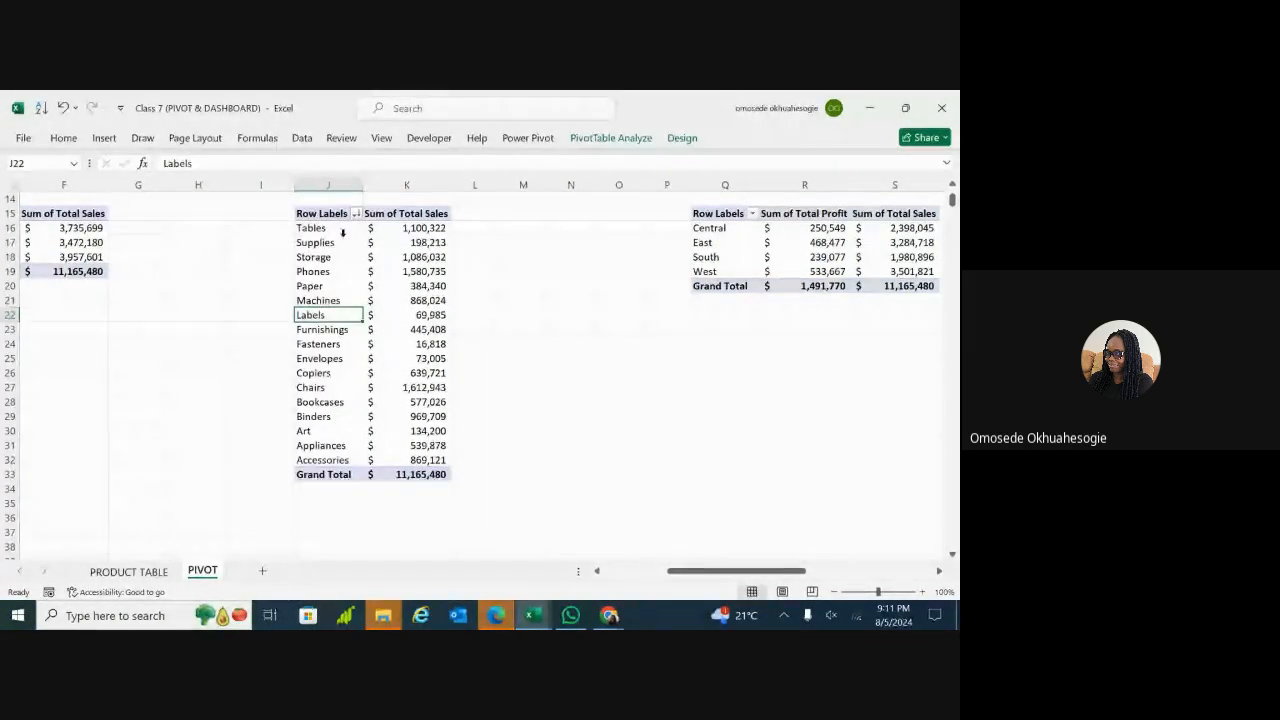
pyautogui.hotkey('ctrl', 'z')
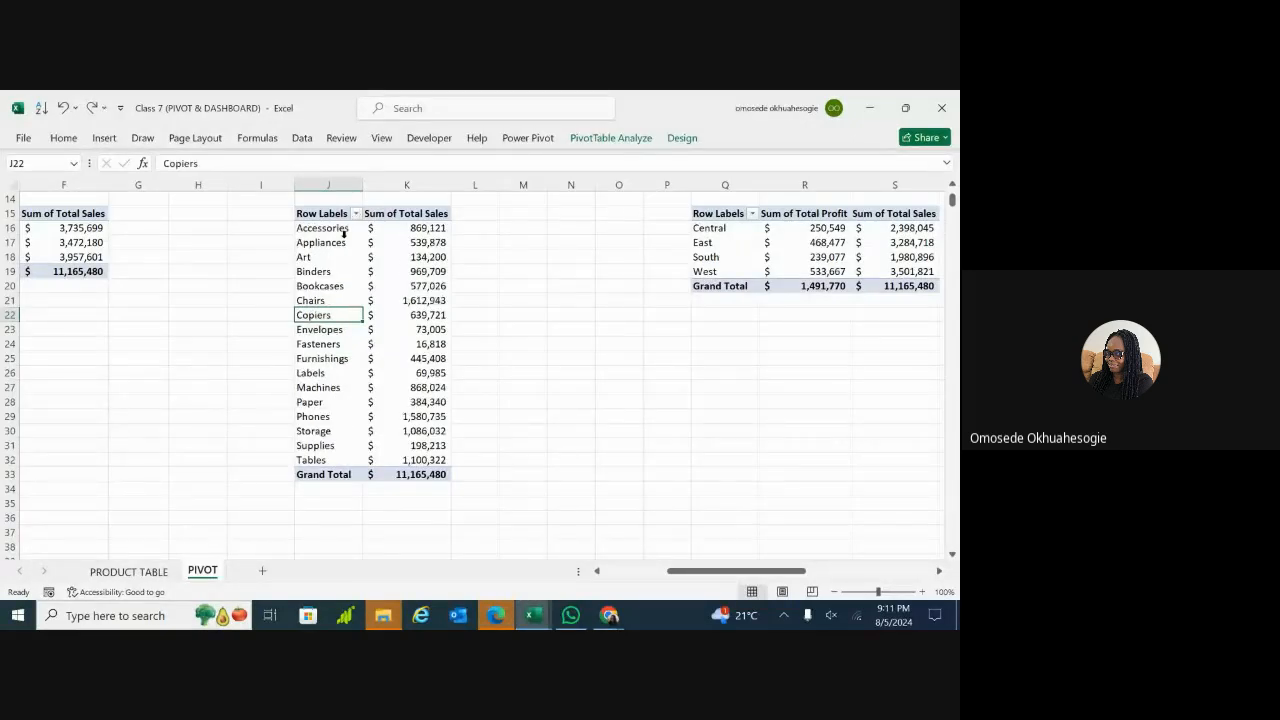
# Step: Examine the summarizing and Show Values As options in the Value Field Settings of the sub-category PivotTable's Sum of Total Sales
pyautogui.click(401, 215)
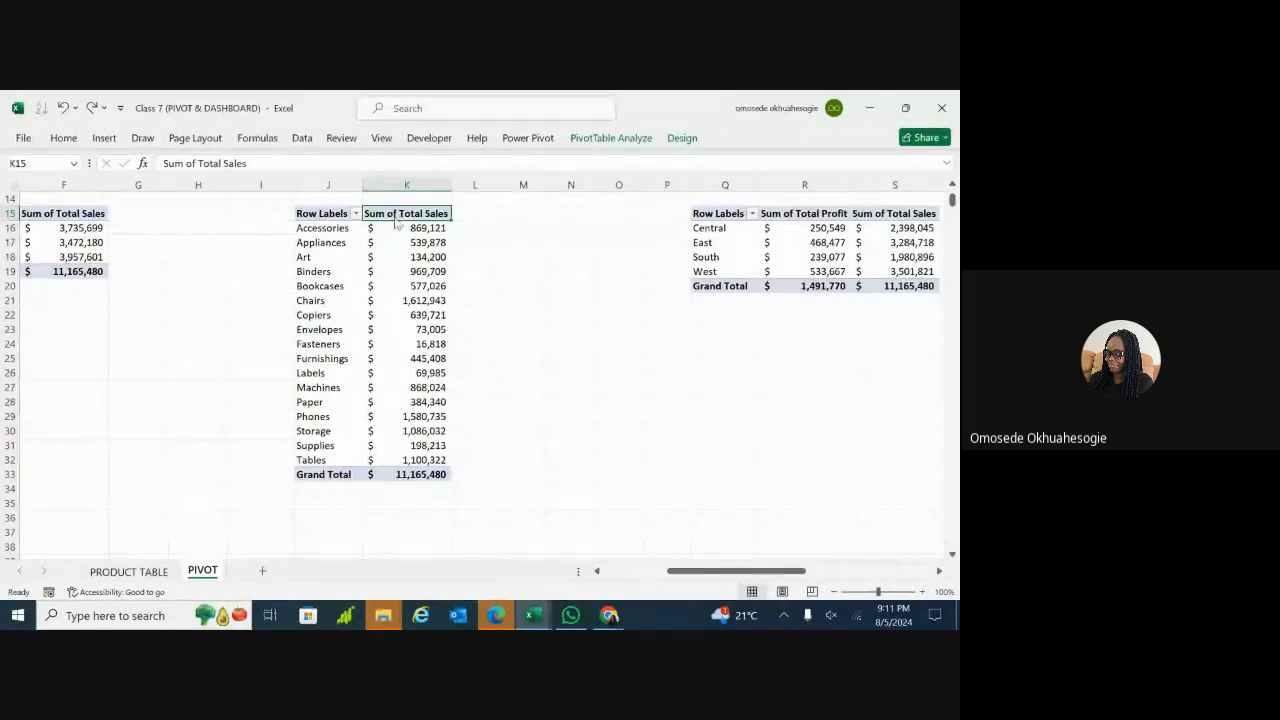
pyautogui.doubleClick(395, 216)
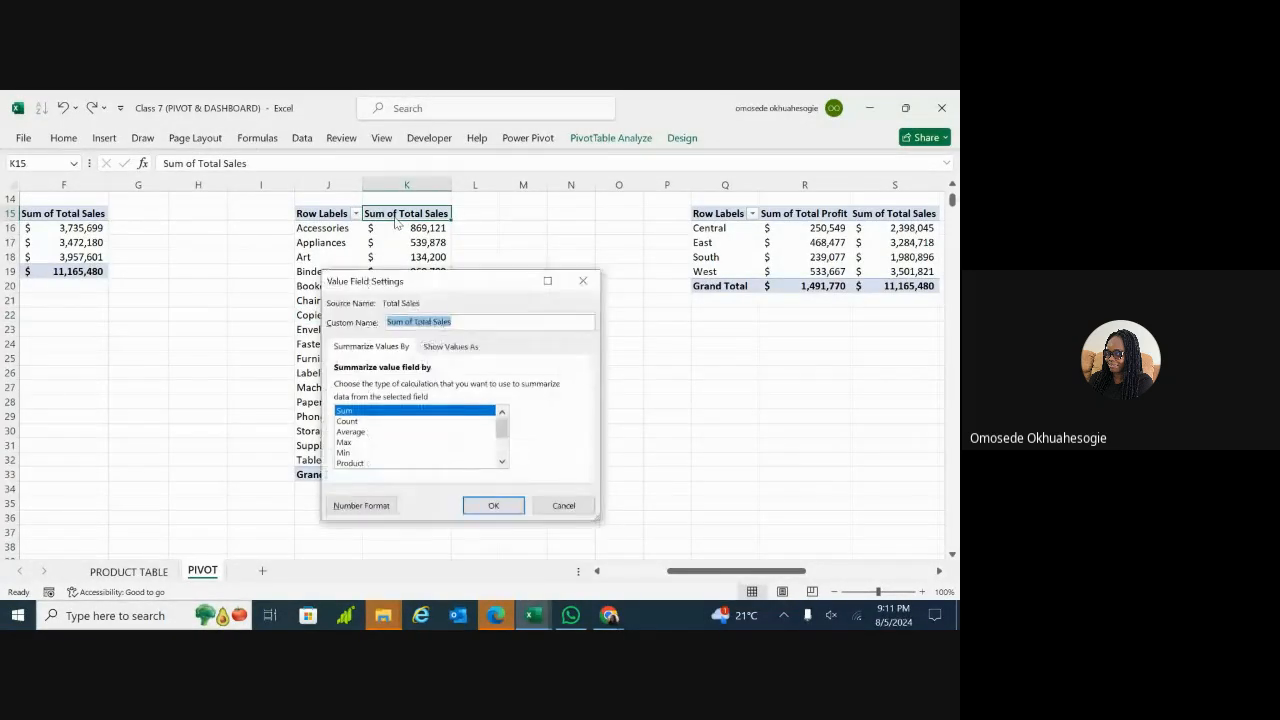
pyautogui.click(583, 280)
pyautogui.click(355, 215)
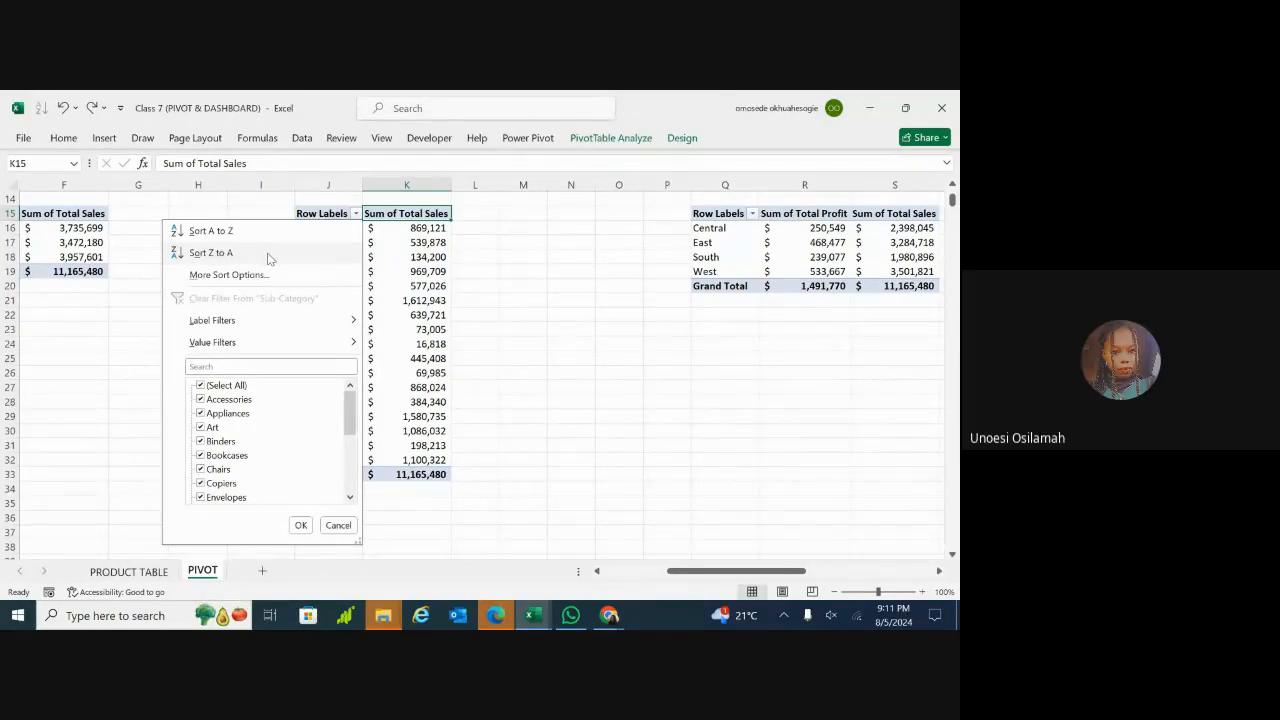
pyautogui.click(395, 240)
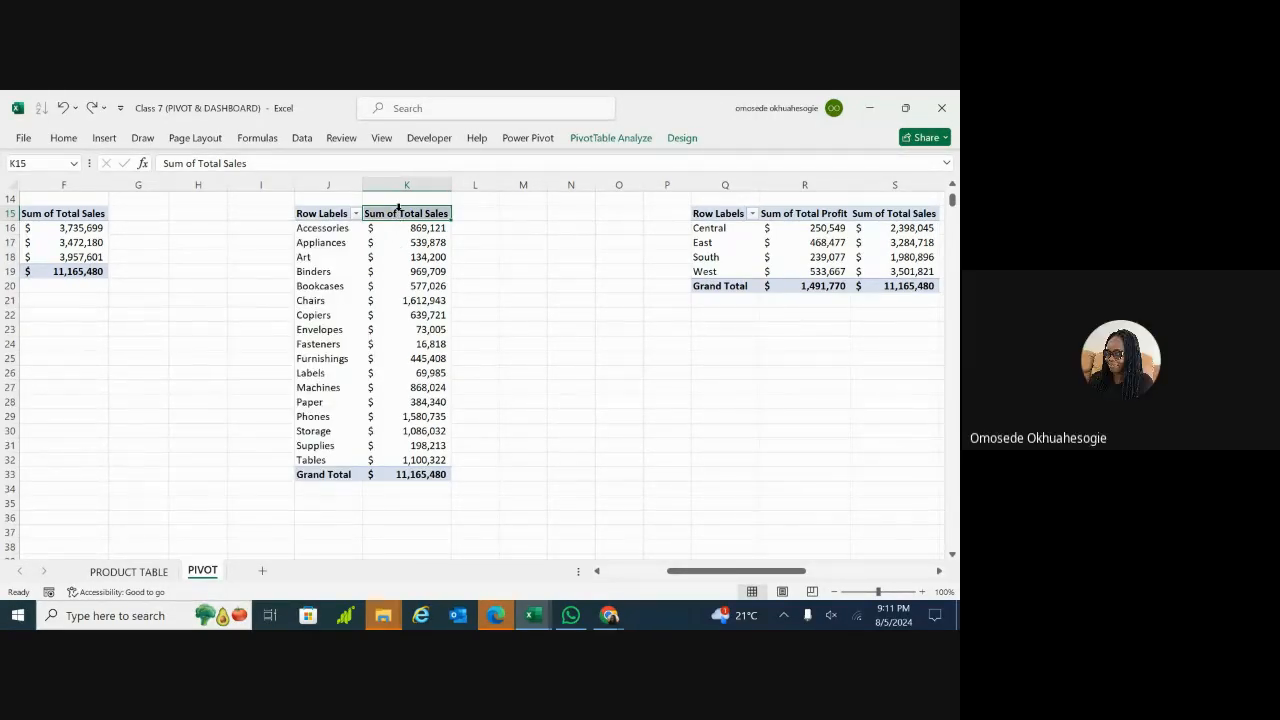
pyautogui.doubleClick(407, 214)
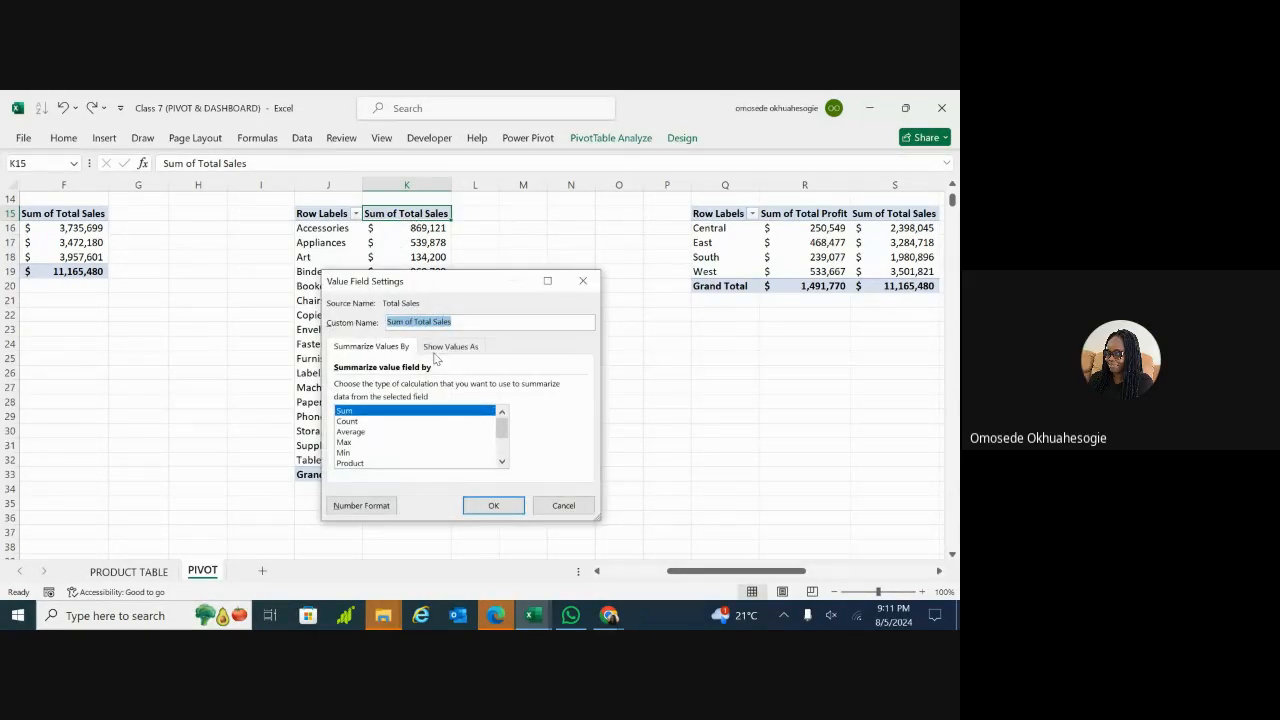
pyautogui.click(445, 347)
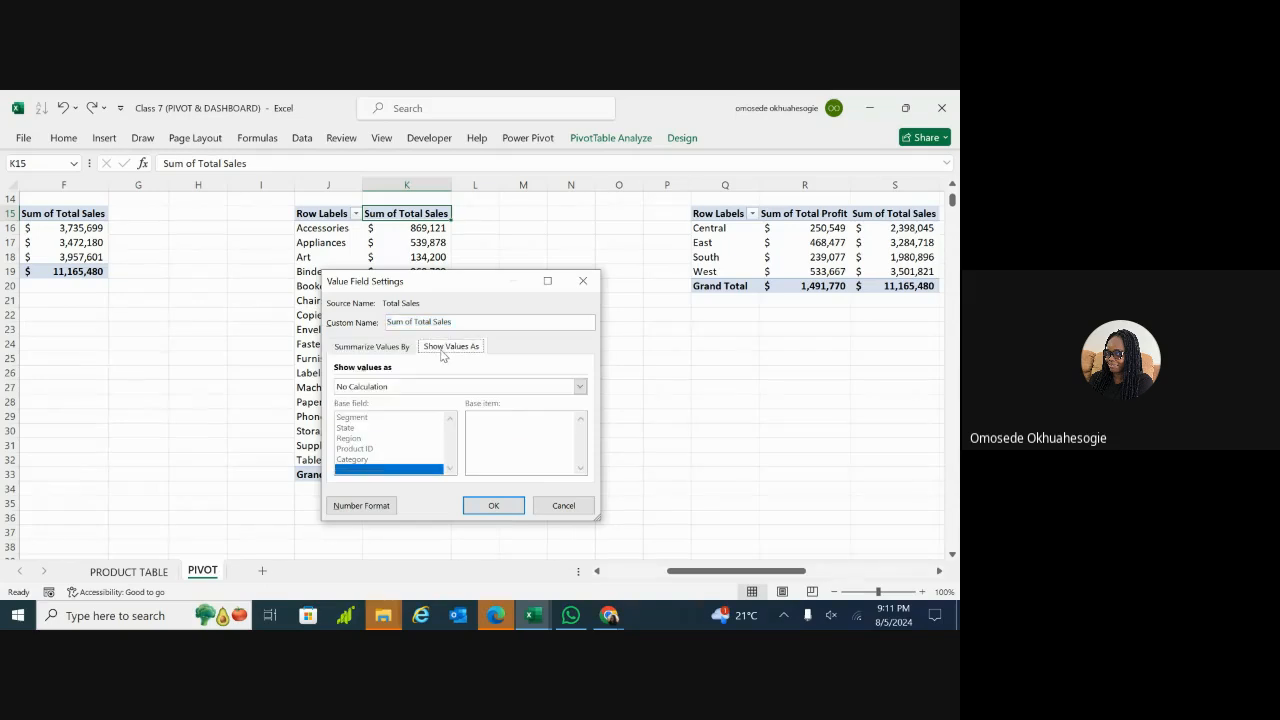
pyautogui.click(391, 347)
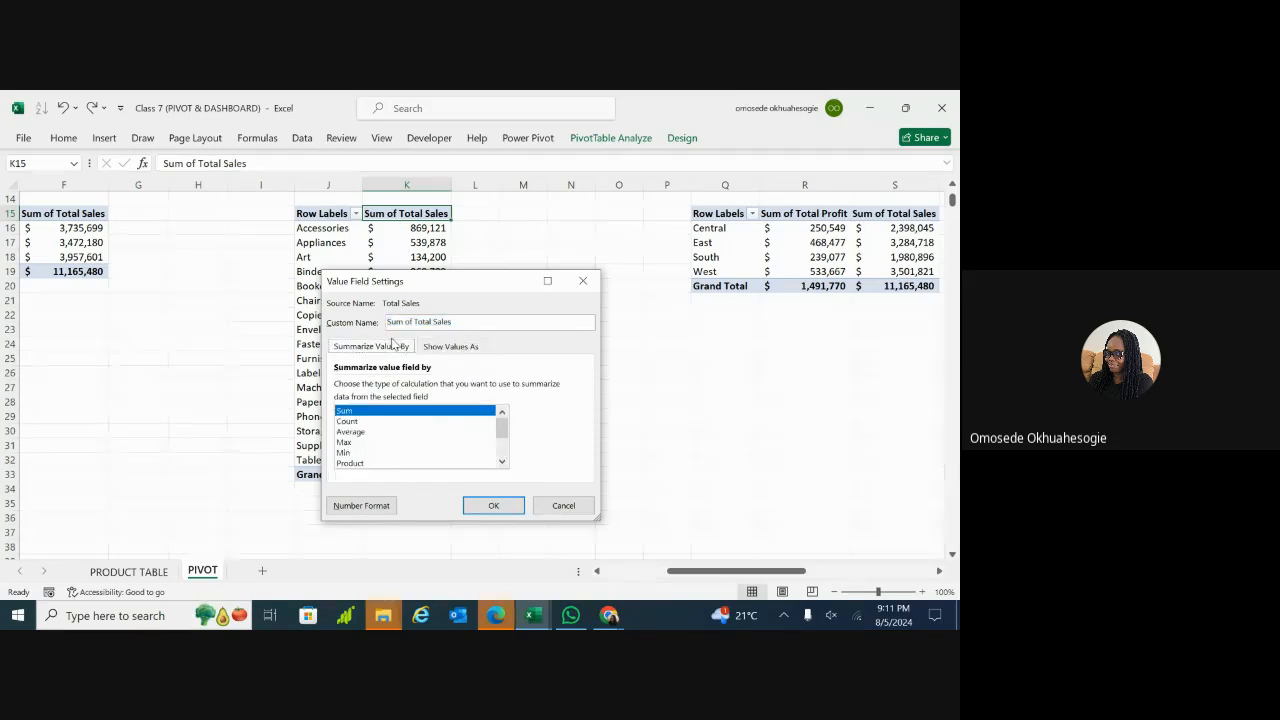
pyautogui.click(583, 283)
# Step: Sort the sub-category row labels Z to A again, check the detailed sort options, and undo the sort
pyautogui.click(355, 214)
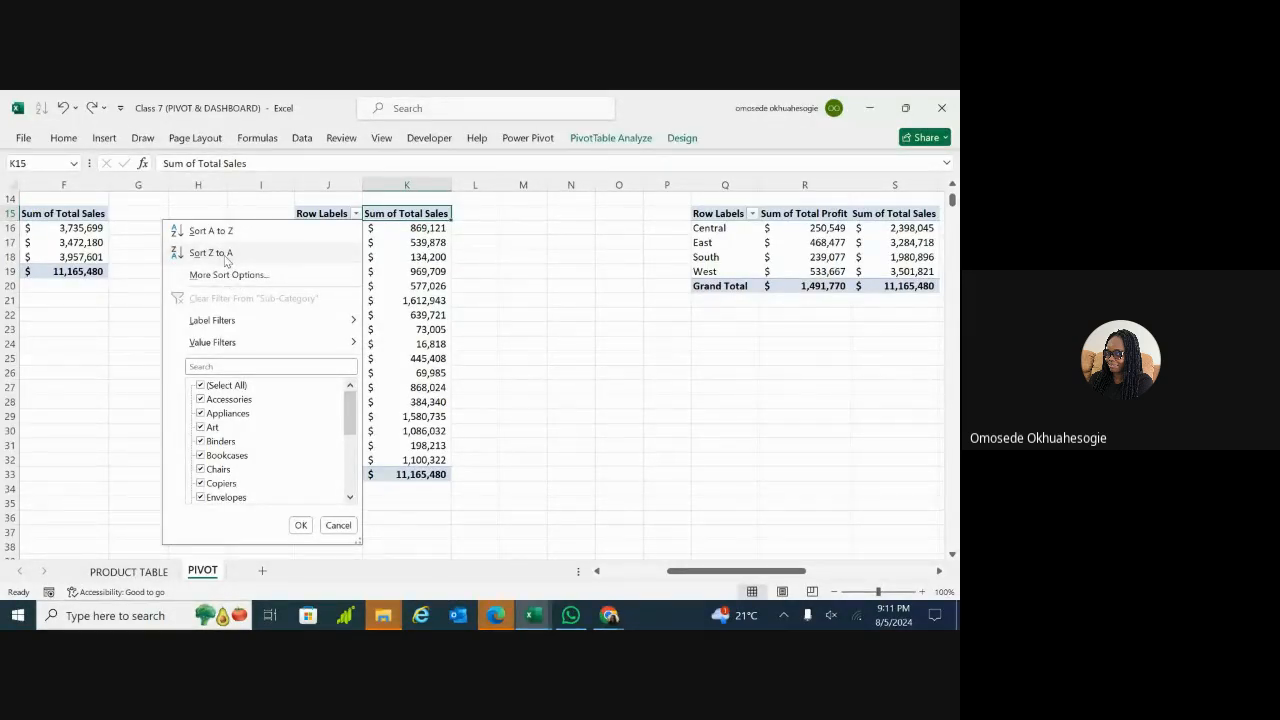
pyautogui.click(212, 253)
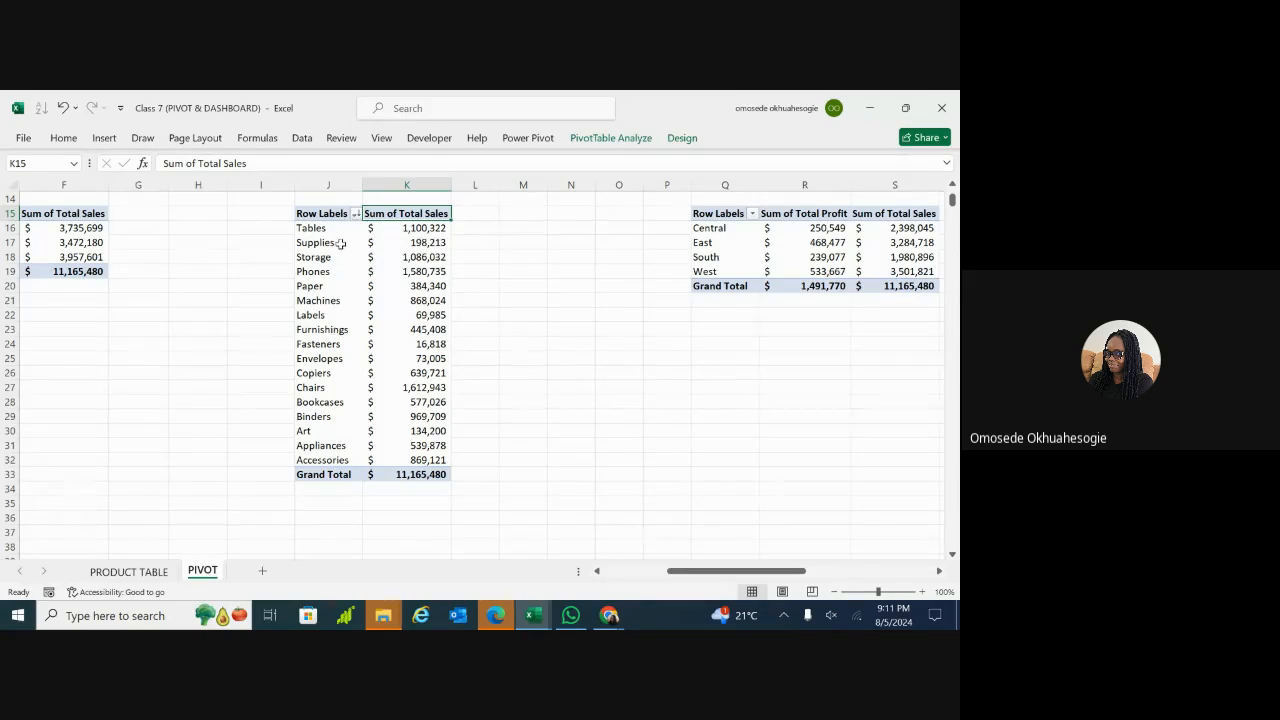
pyautogui.click(356, 214)
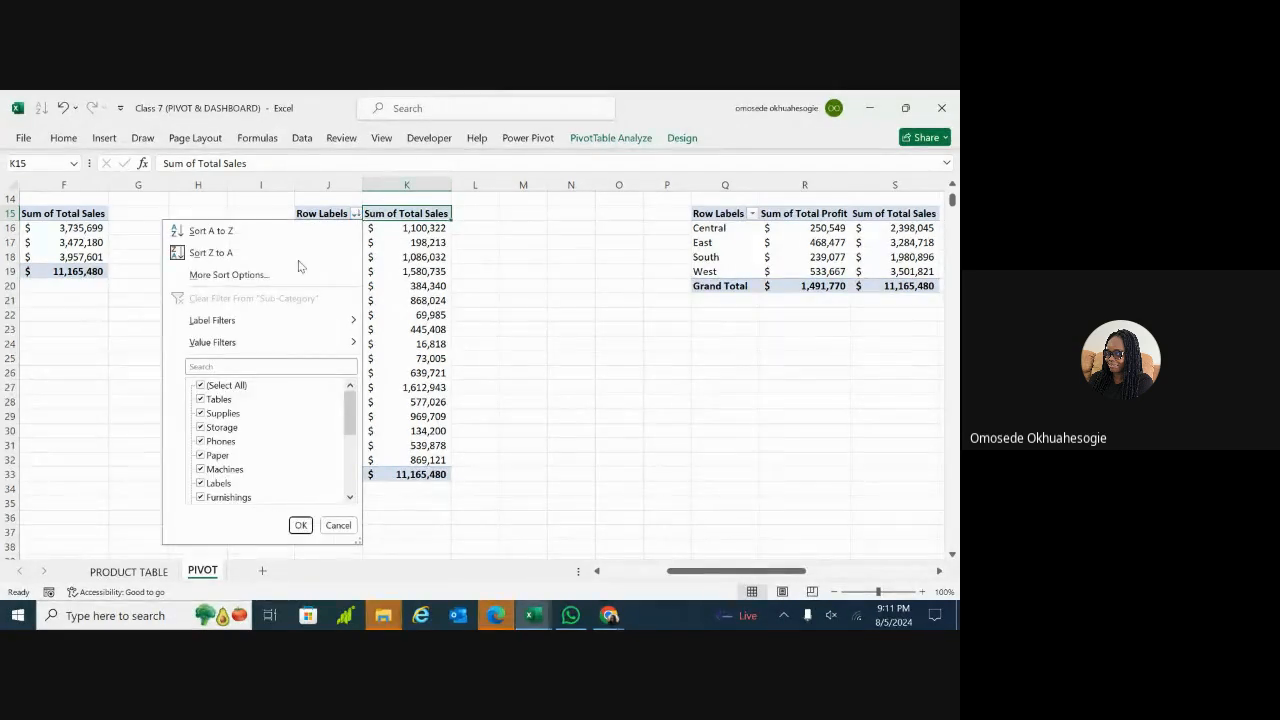
pyautogui.click(266, 275)
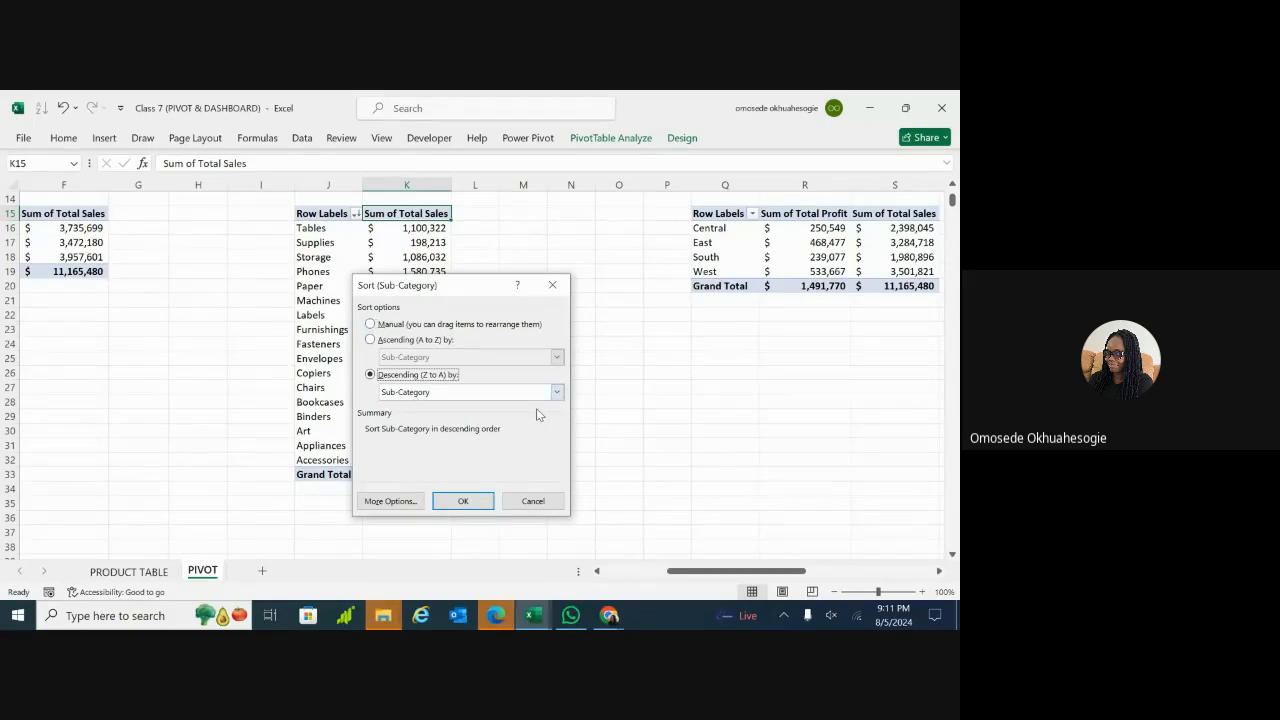
pyautogui.click(552, 285)
pyautogui.click(383, 241)
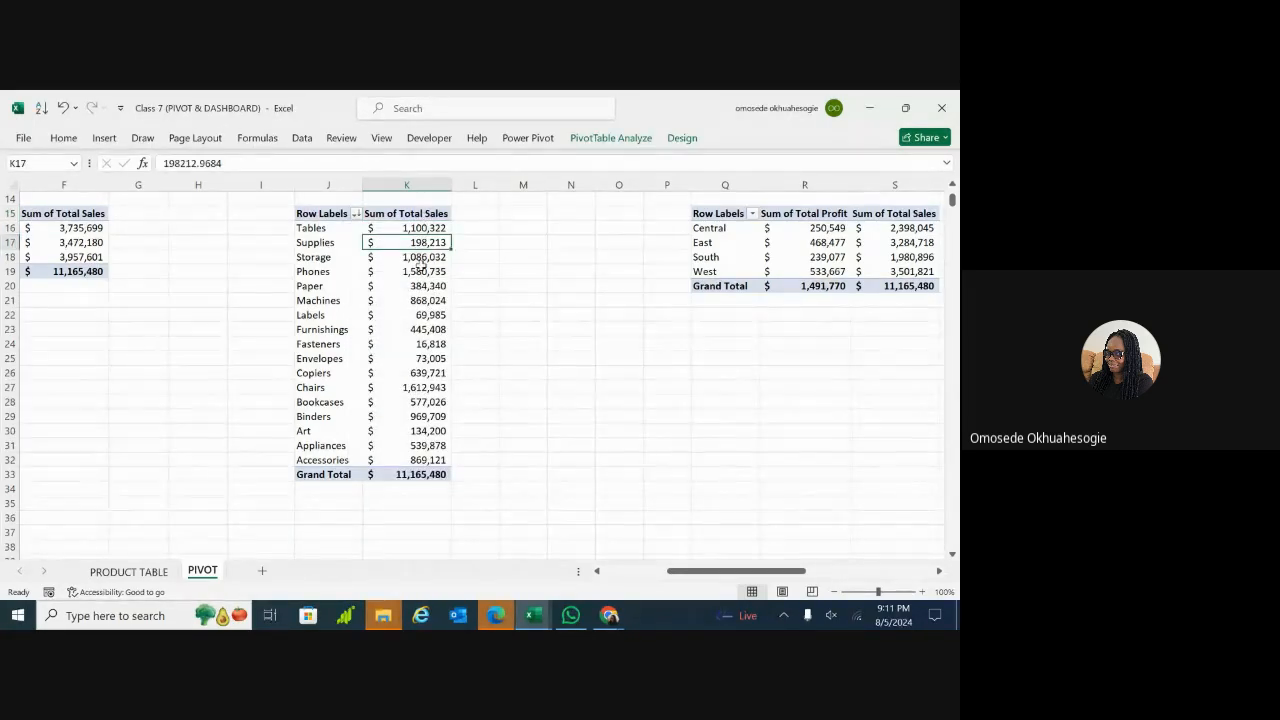
pyautogui.hotkey('ctrl', 'z')
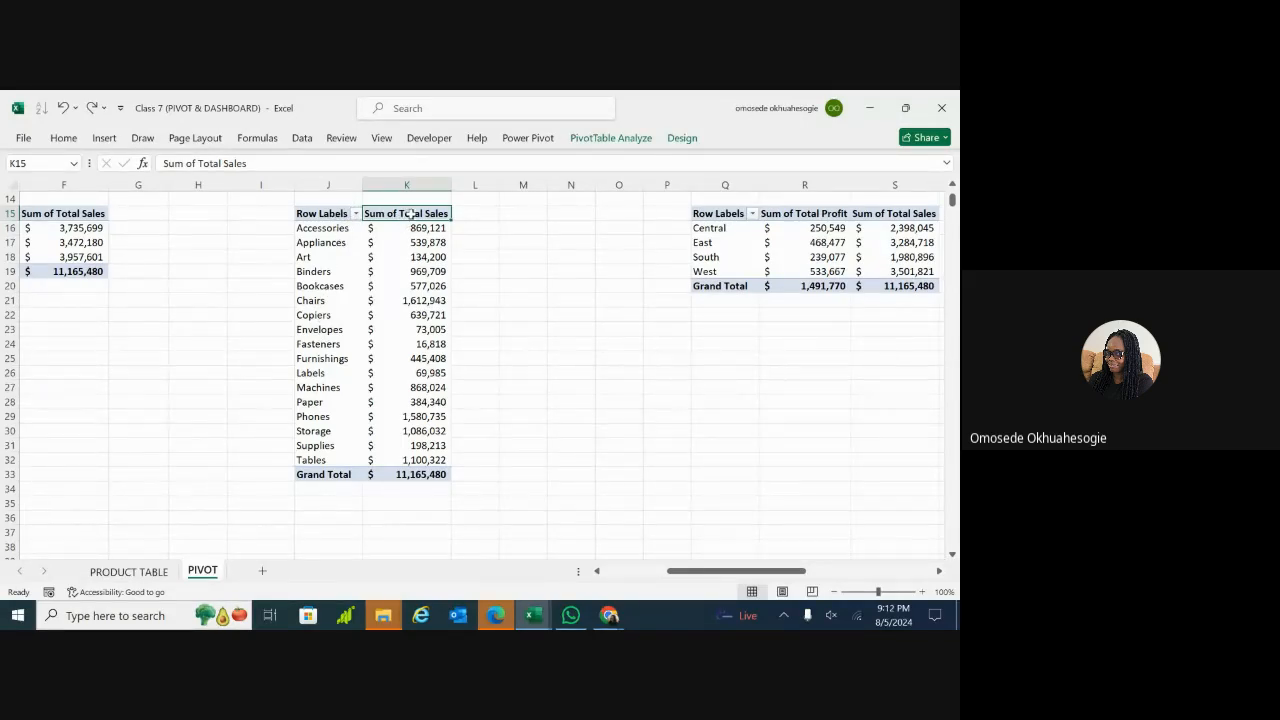
# Step: Try sorting the sub-category PivotTable in descending order by Sum of Total Sales, and undo the sort
pyautogui.click(355, 215)
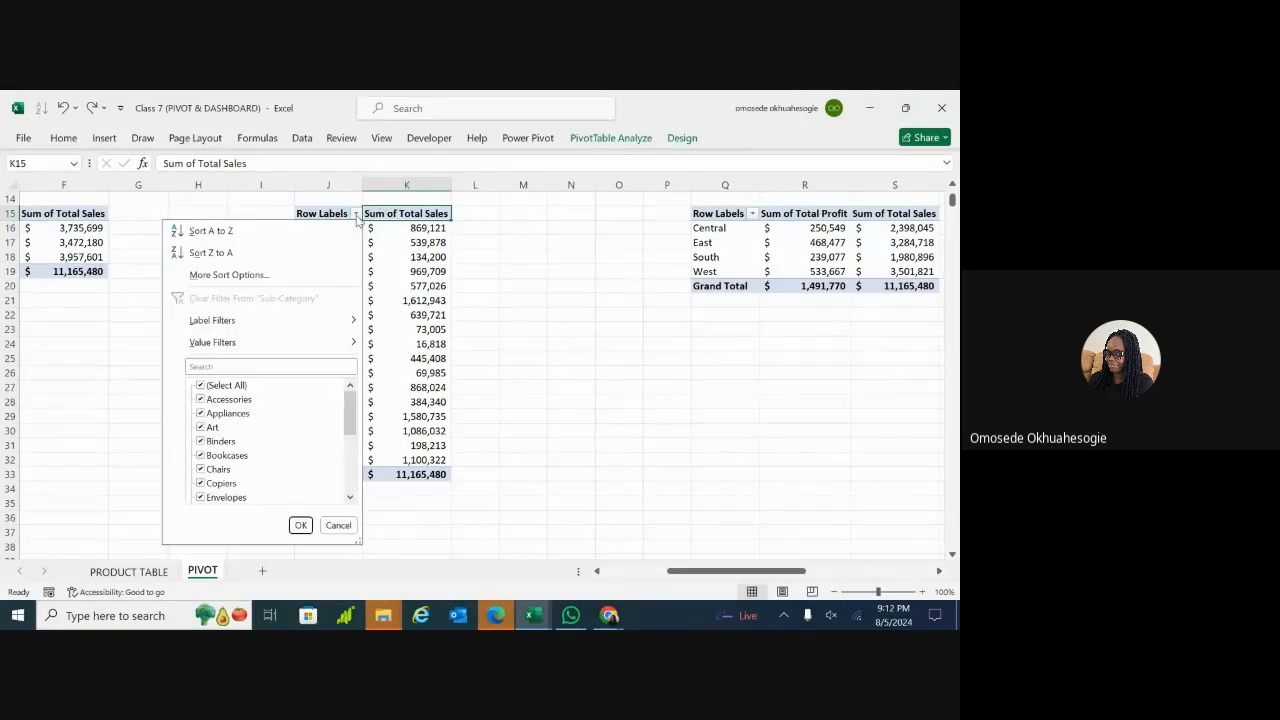
pyautogui.click(244, 277)
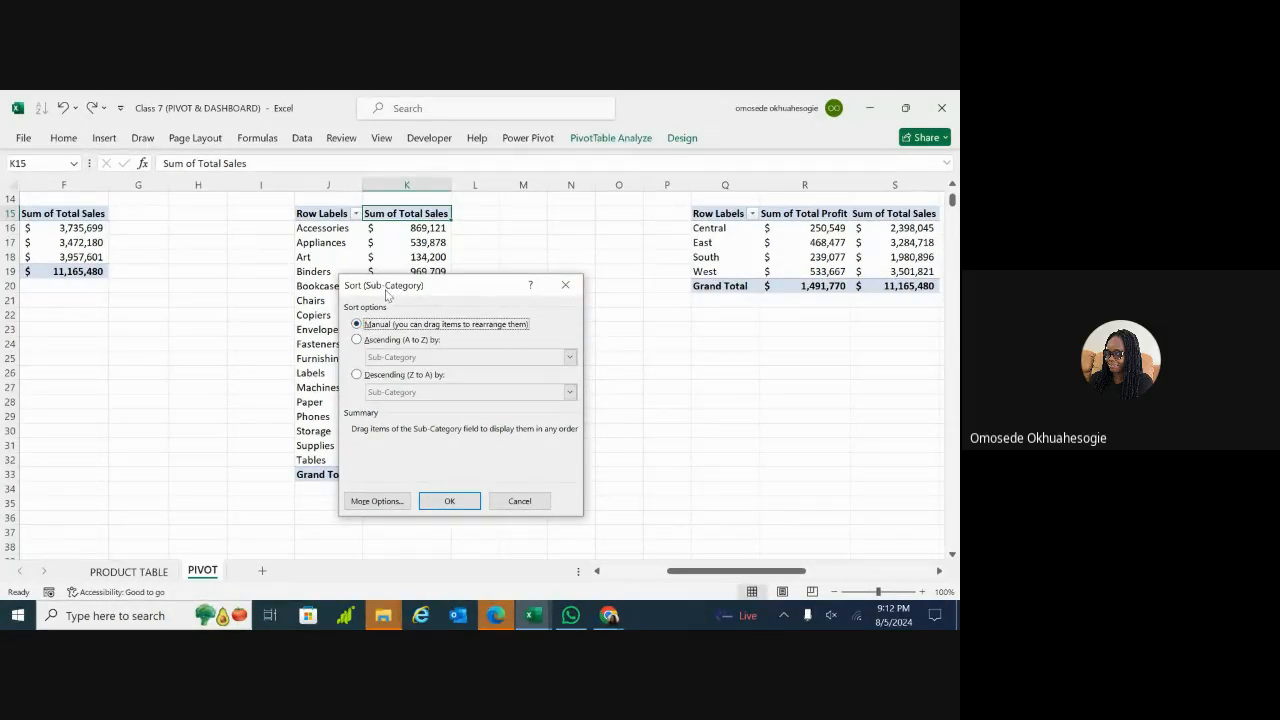
pyautogui.click(357, 340)
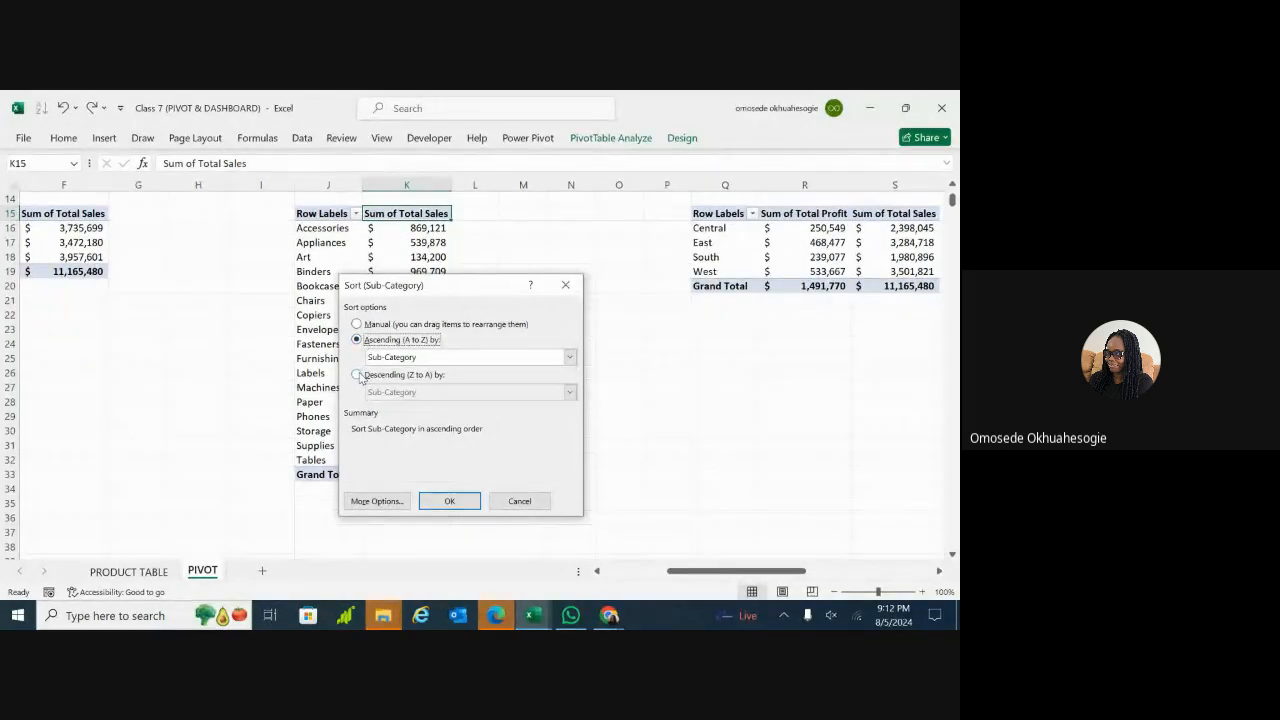
pyautogui.click(357, 375)
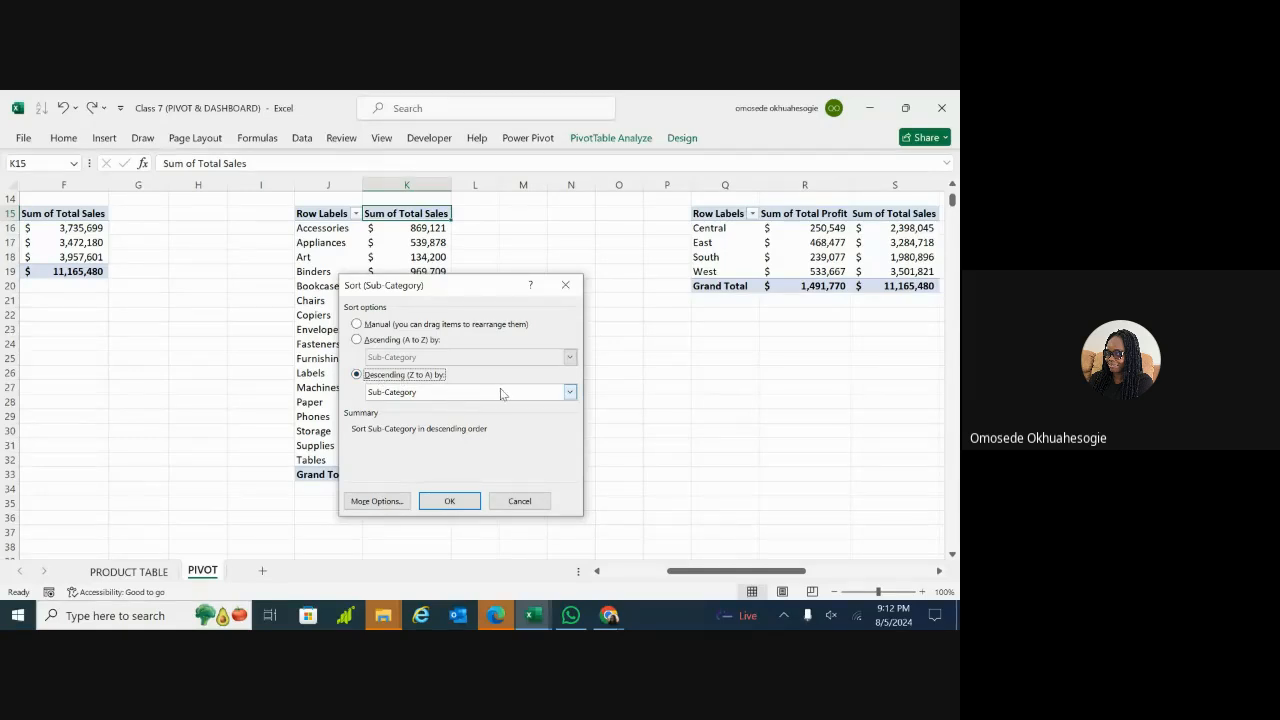
pyautogui.click(571, 394)
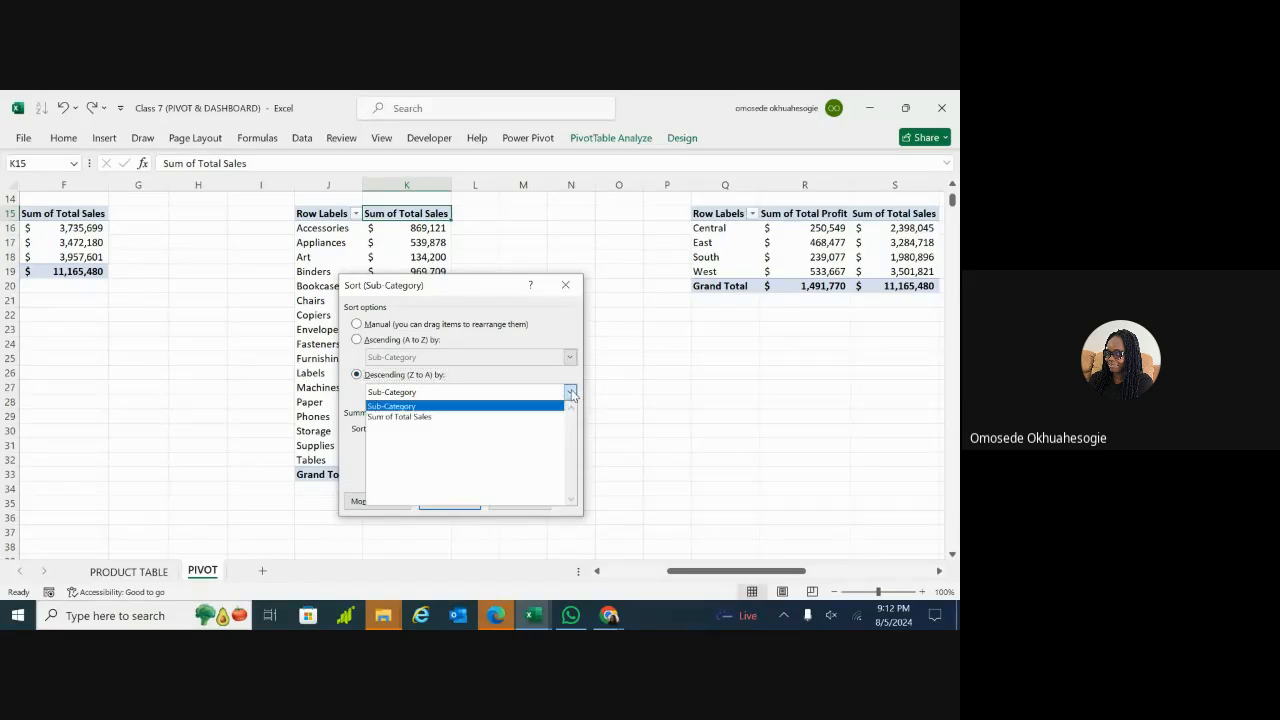
pyautogui.click(446, 417)
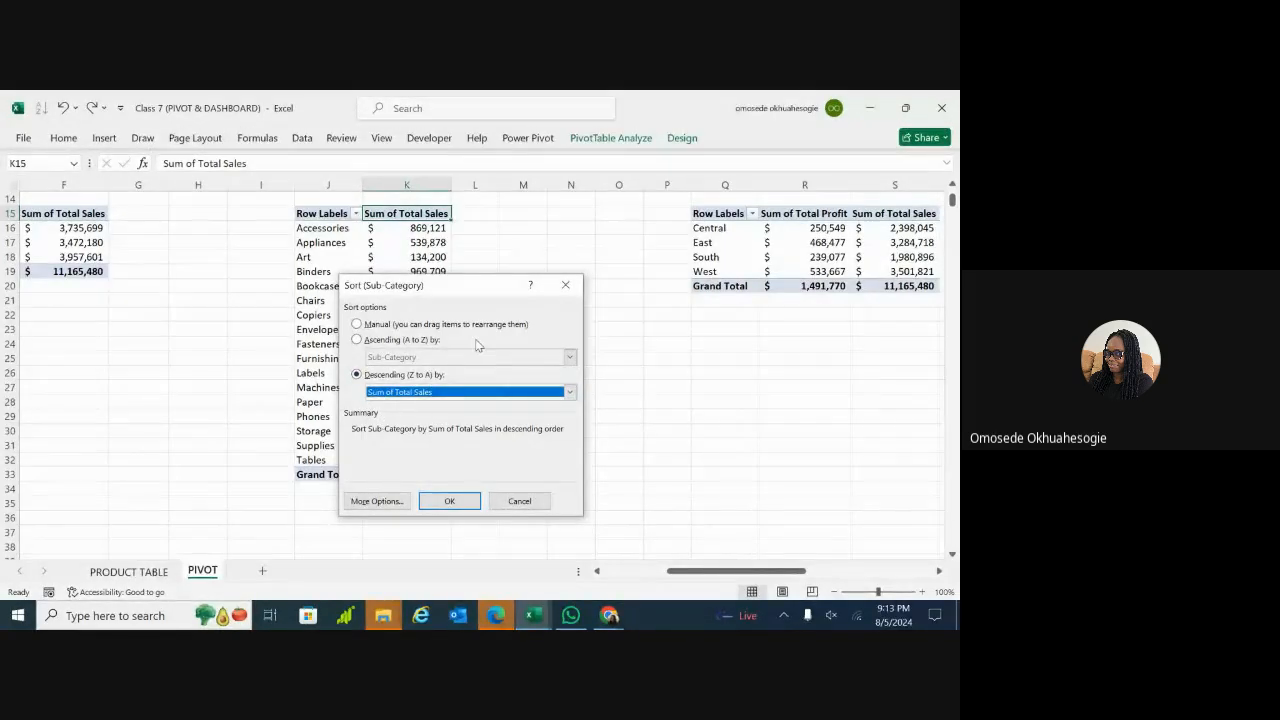
pyautogui.click(448, 503)
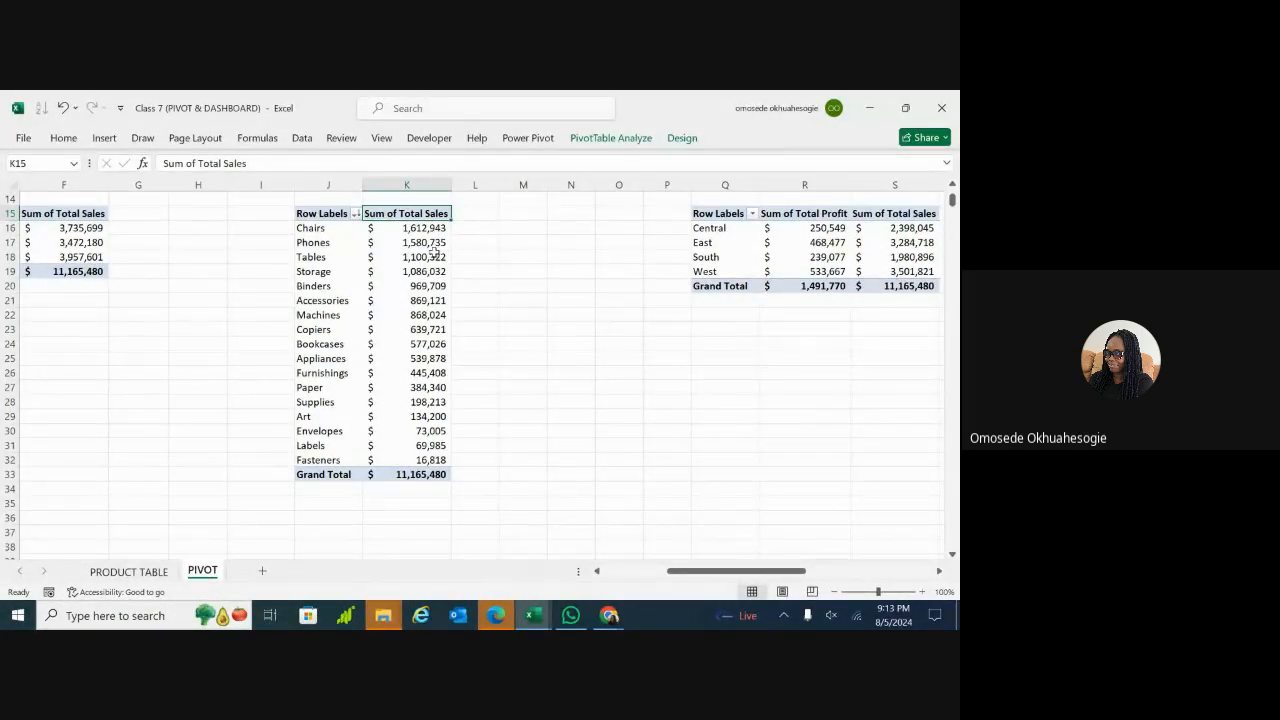
pyautogui.hotkey('ctrl', 'z')
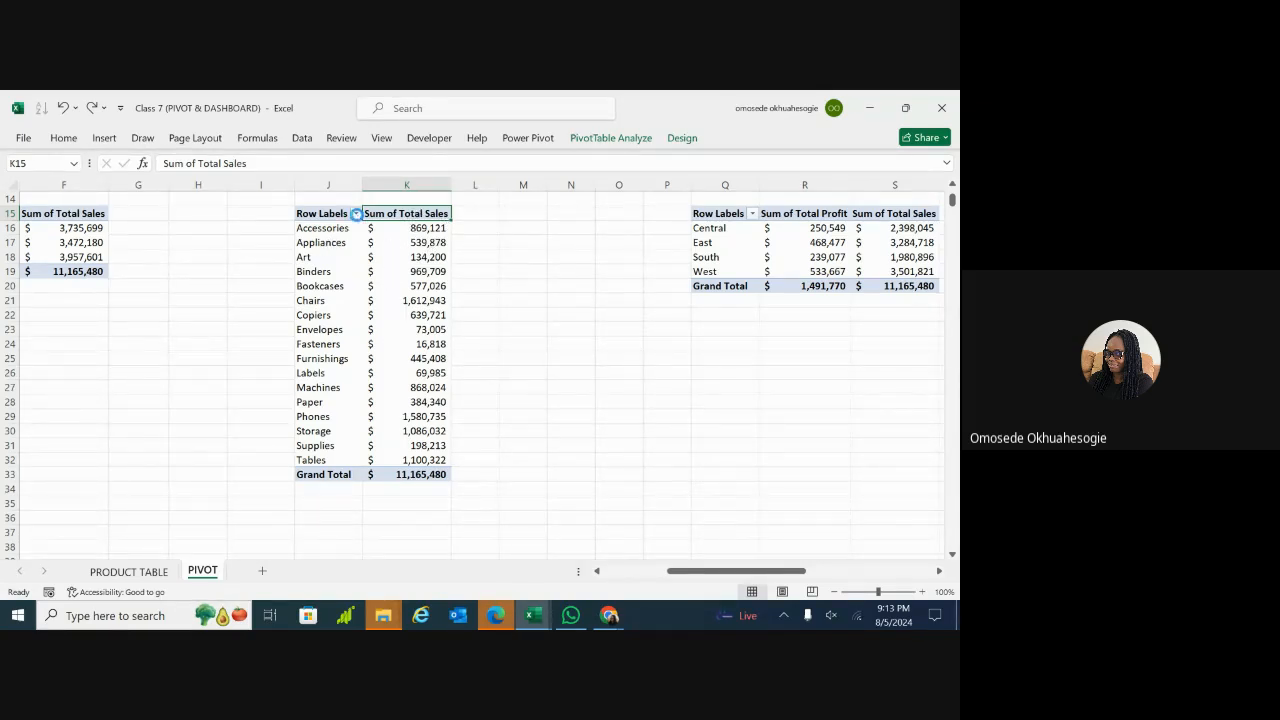
# Step: Try sorting the sub-category row labels Z to A for comparison, and undo the sort
pyautogui.click(356, 214)
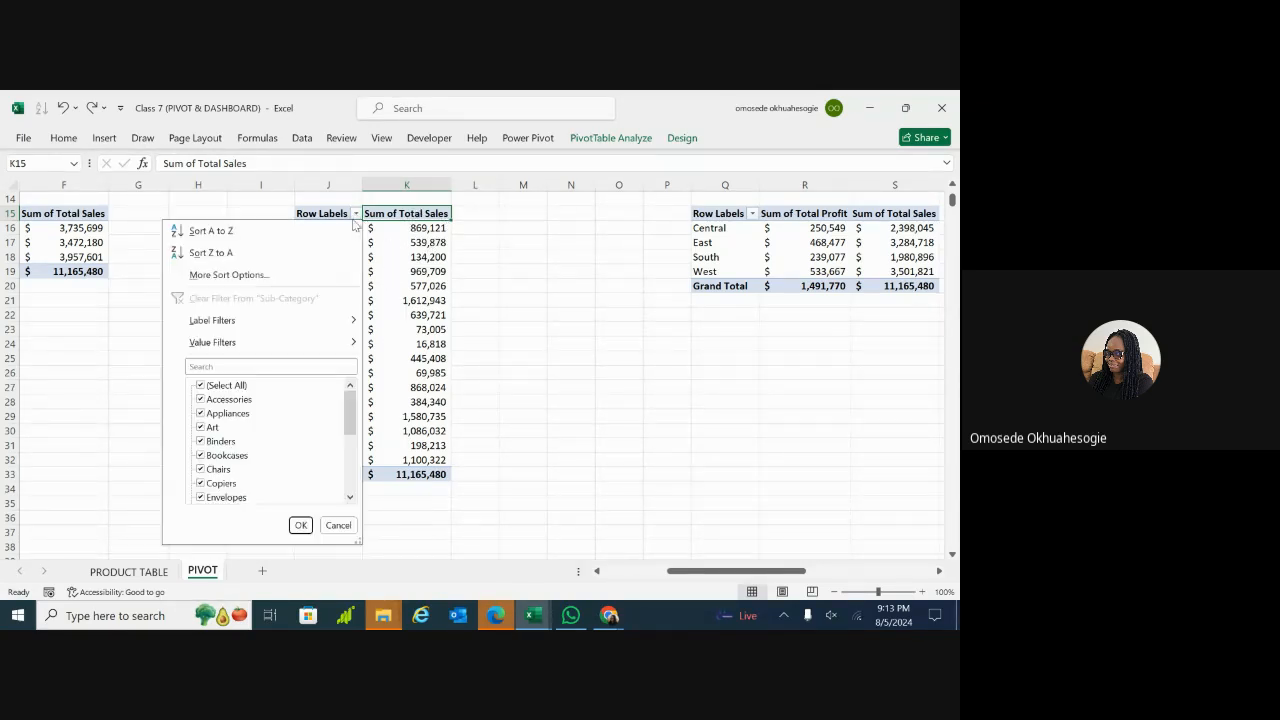
pyautogui.click(197, 254)
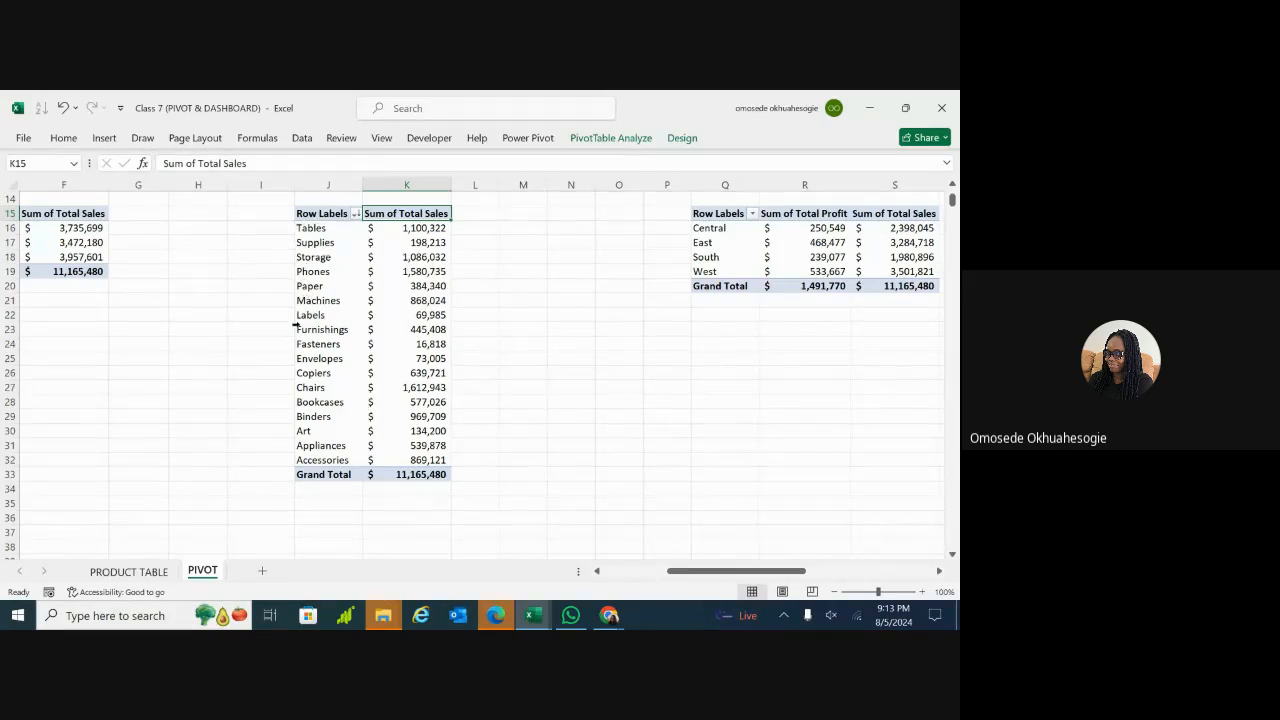
pyautogui.click(380, 343)
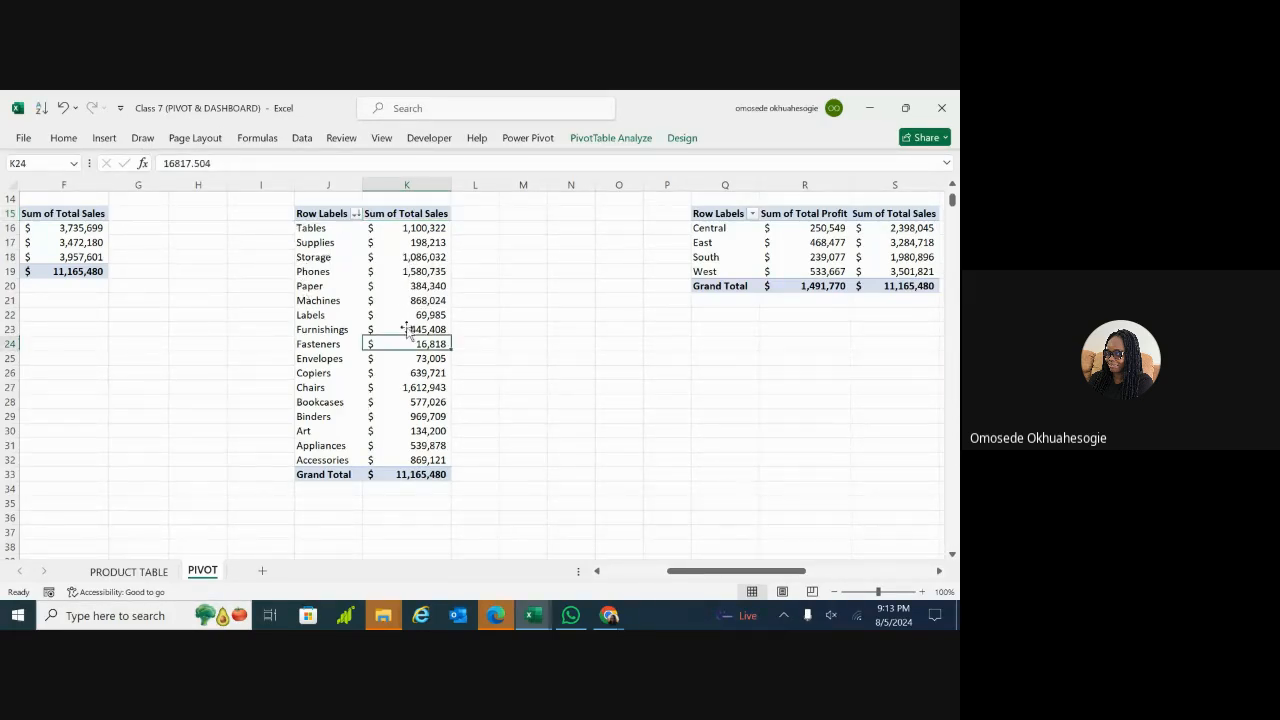
pyautogui.hotkey('ctrl', 'z')
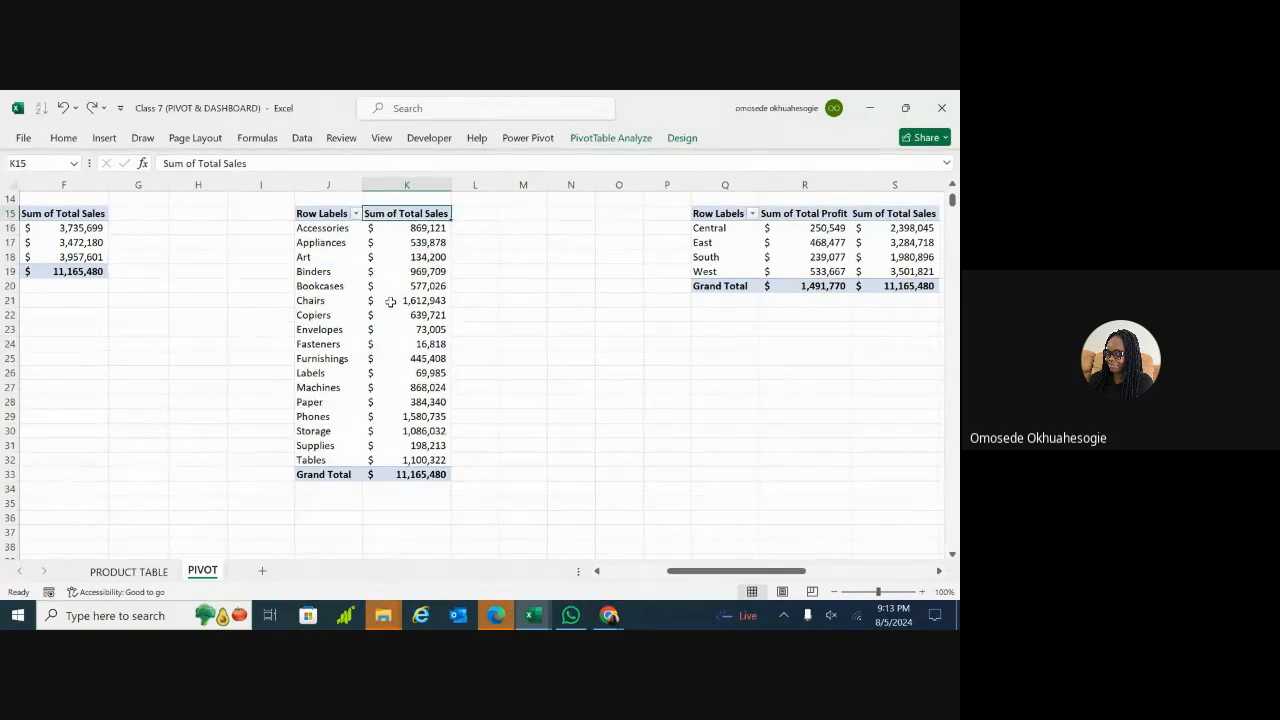
# Step: Sort the sub-categories in descending order by Sum of Total Sales again through the detailed sort options, and undo the sort
pyautogui.click(355, 214)
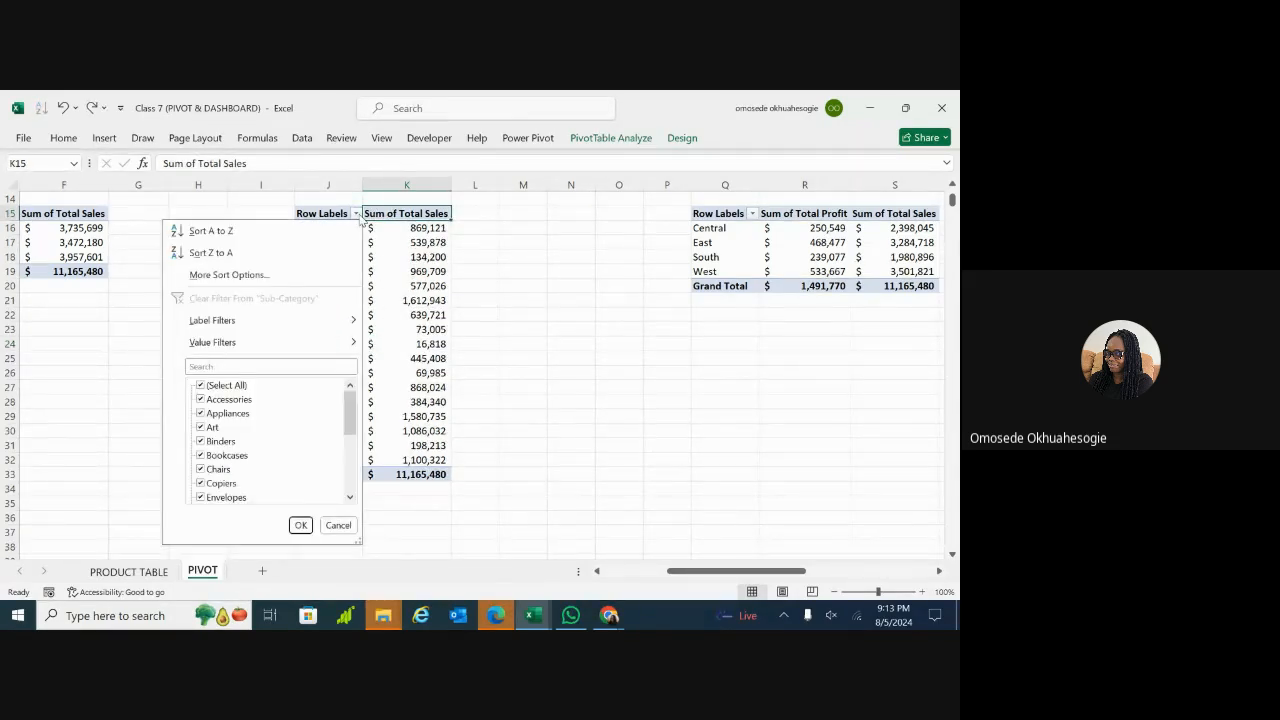
pyautogui.click(226, 275)
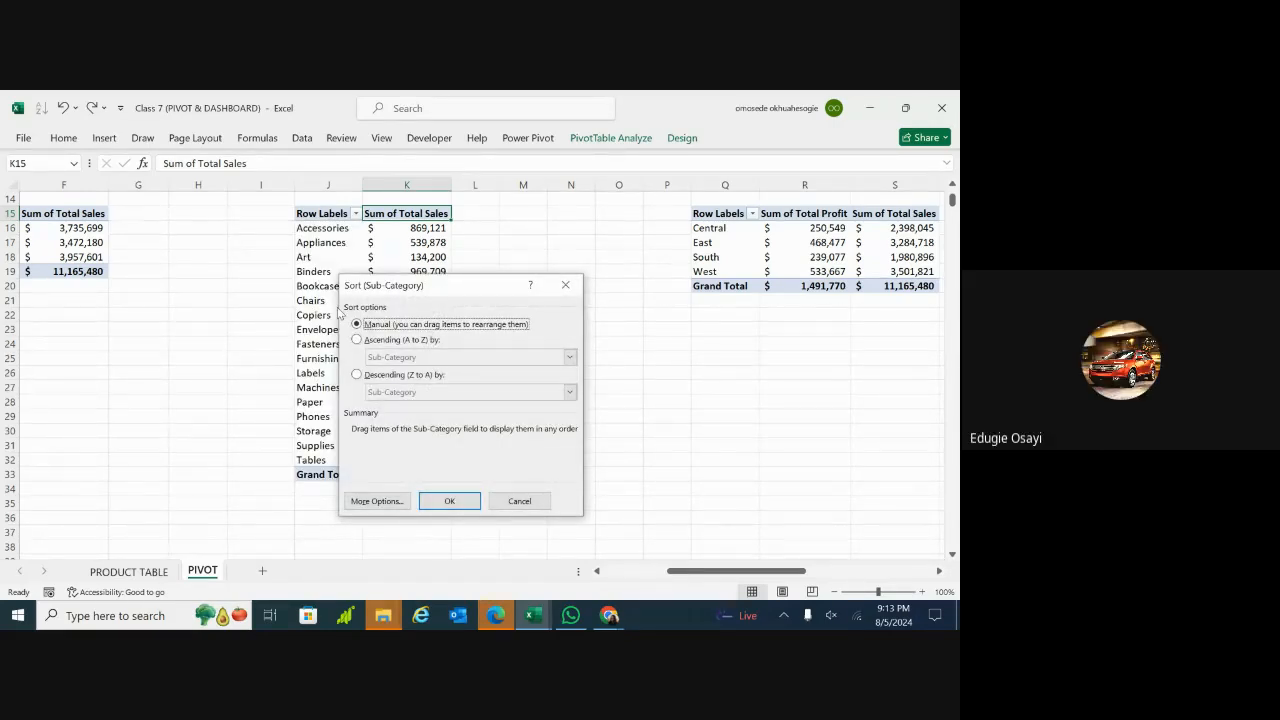
pyautogui.click(357, 375)
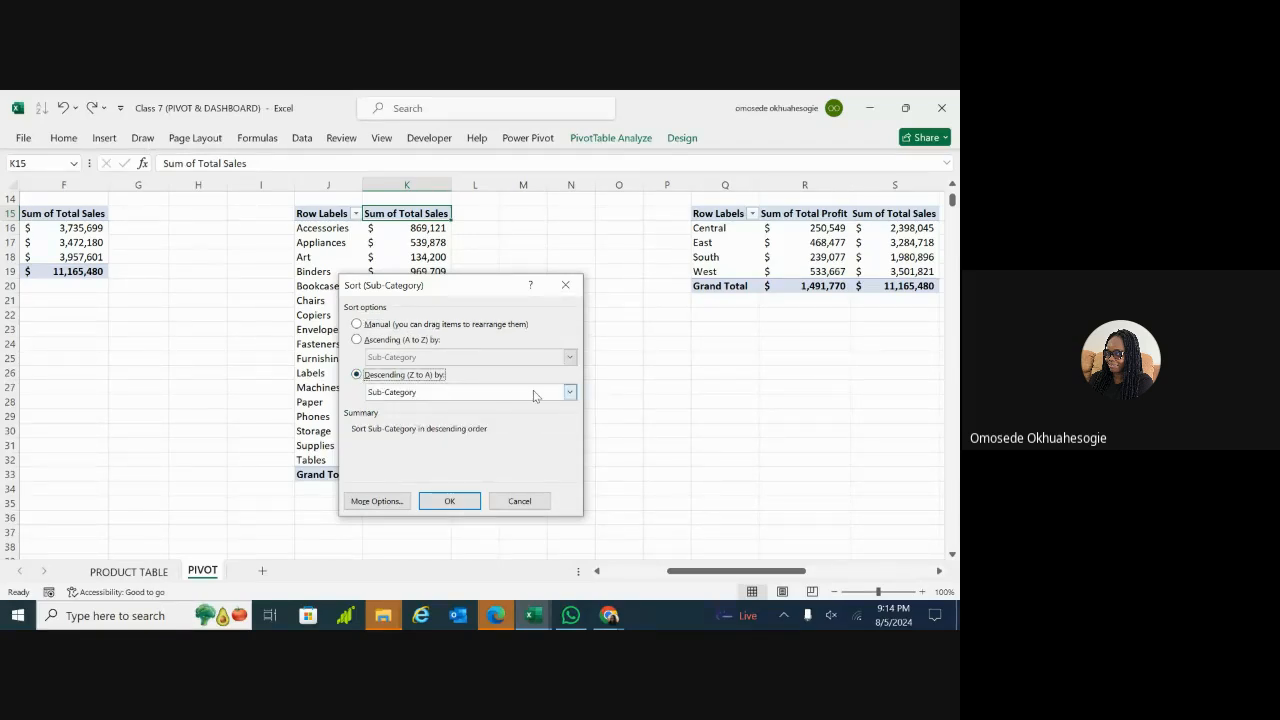
pyautogui.click(569, 393)
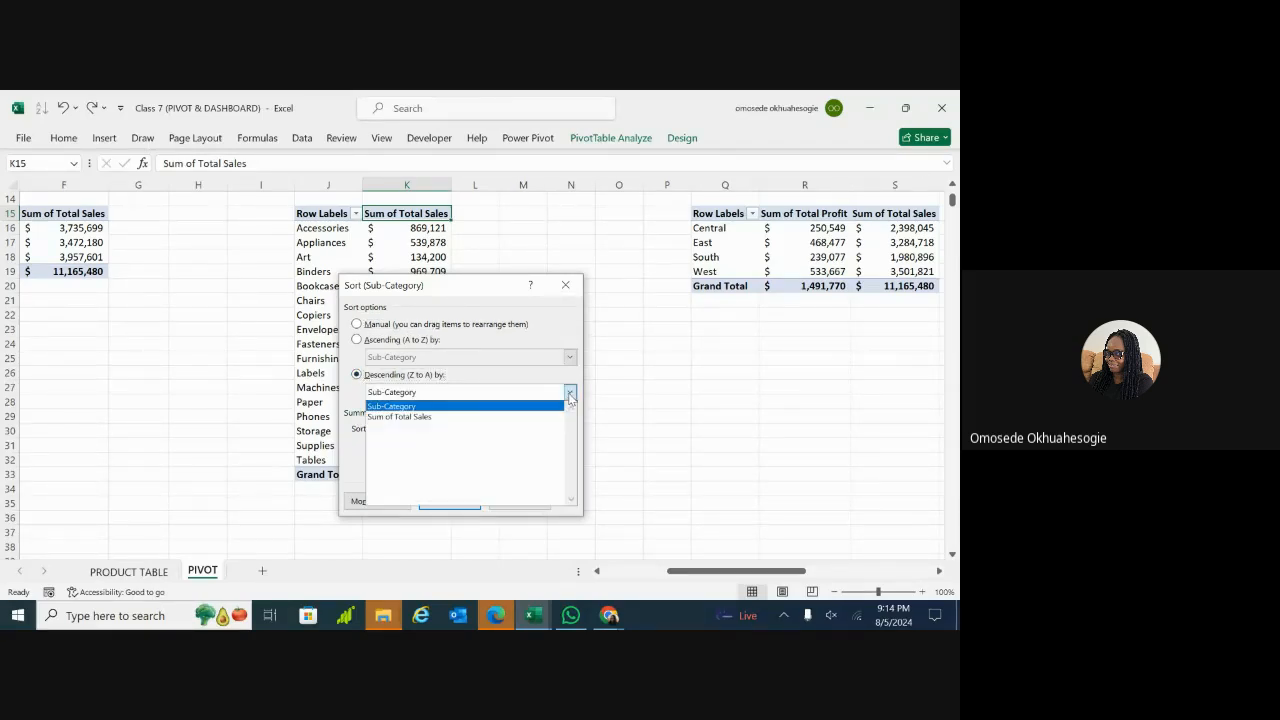
pyautogui.click(506, 417)
pyautogui.click(447, 505)
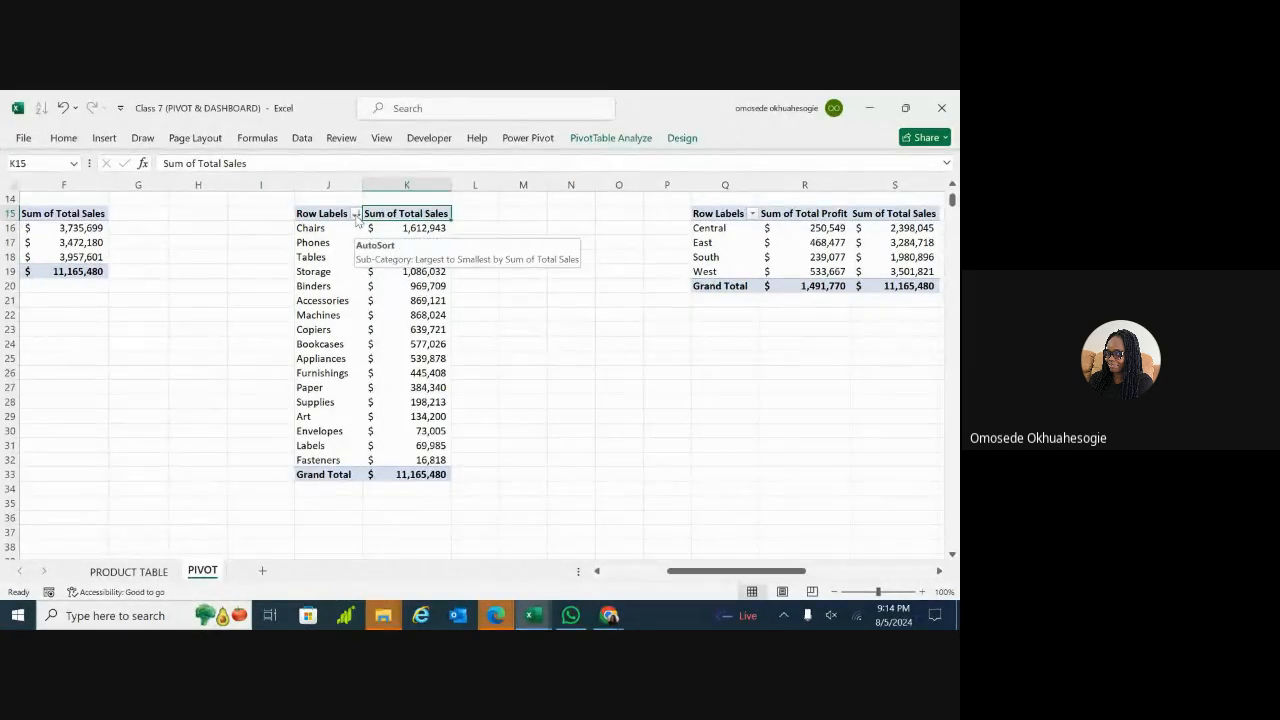
pyautogui.hotkey('ctrl', 'z')
pyautogui.click(469, 323)
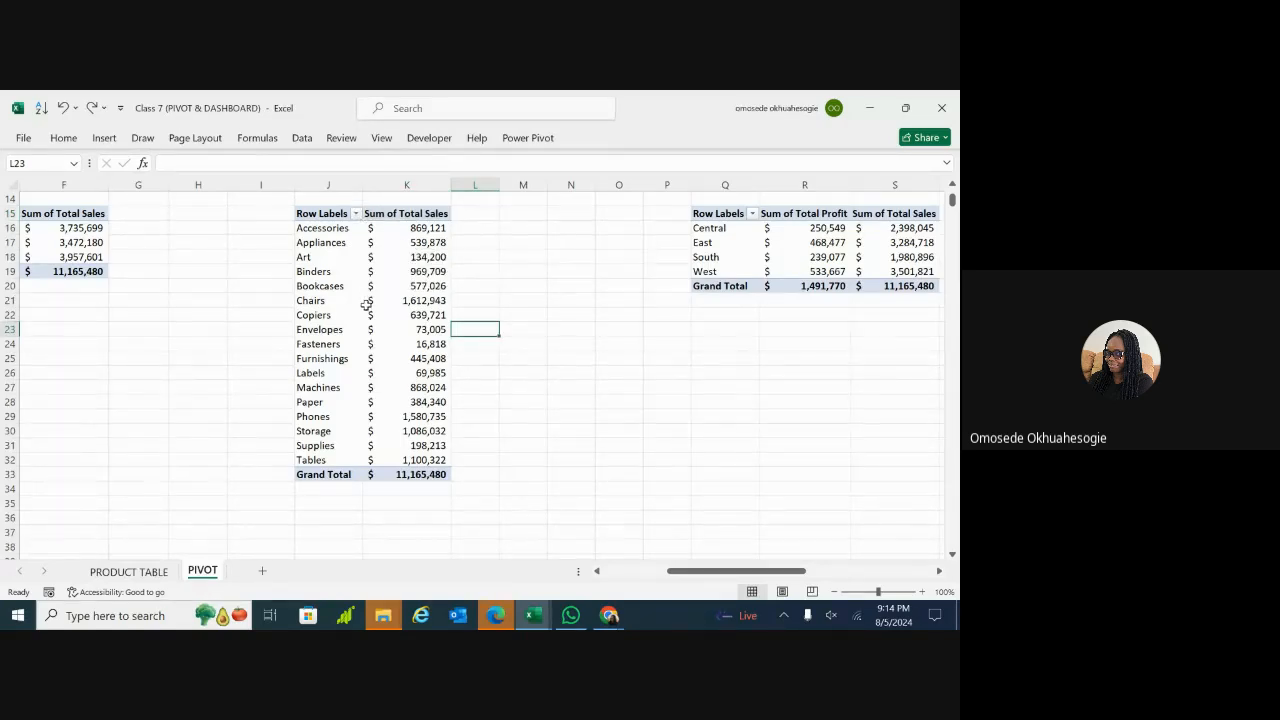
# Step: Redo the descending sales sort on the sub-category PivotTable and undo it again
pyautogui.click(91, 107)
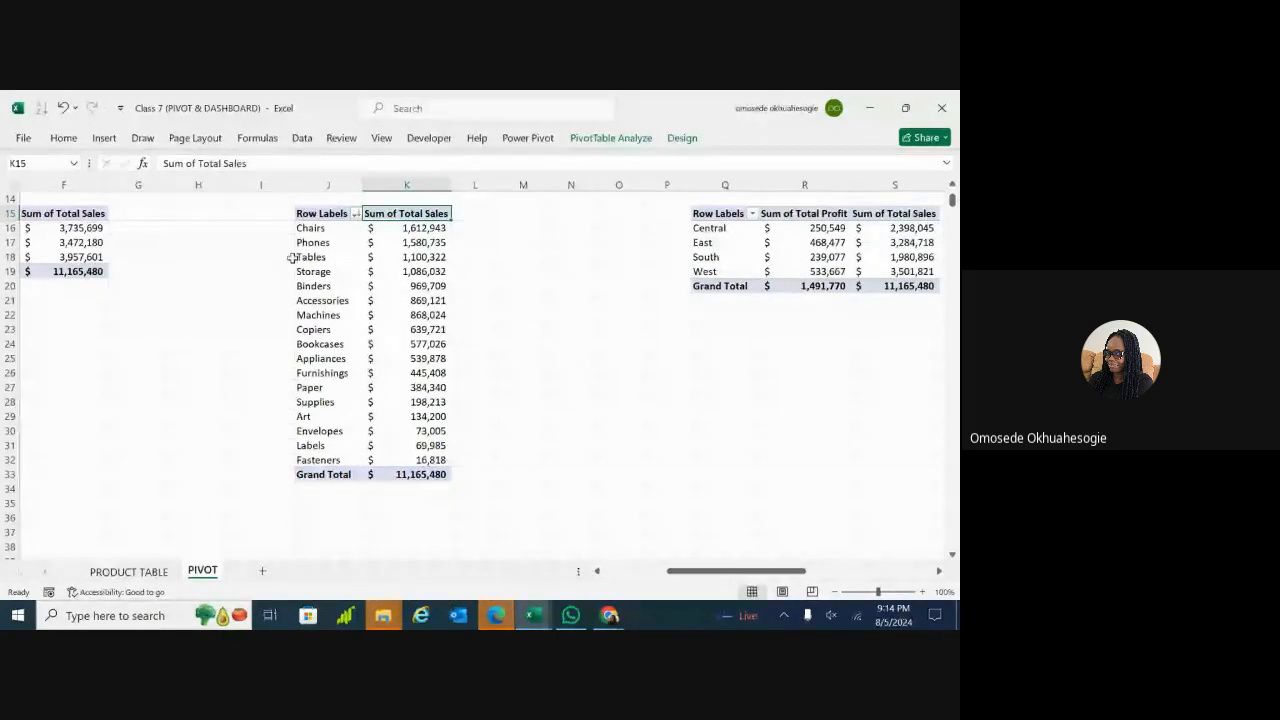
pyautogui.click(260, 303)
pyautogui.hotkey('ctrl', 'z')
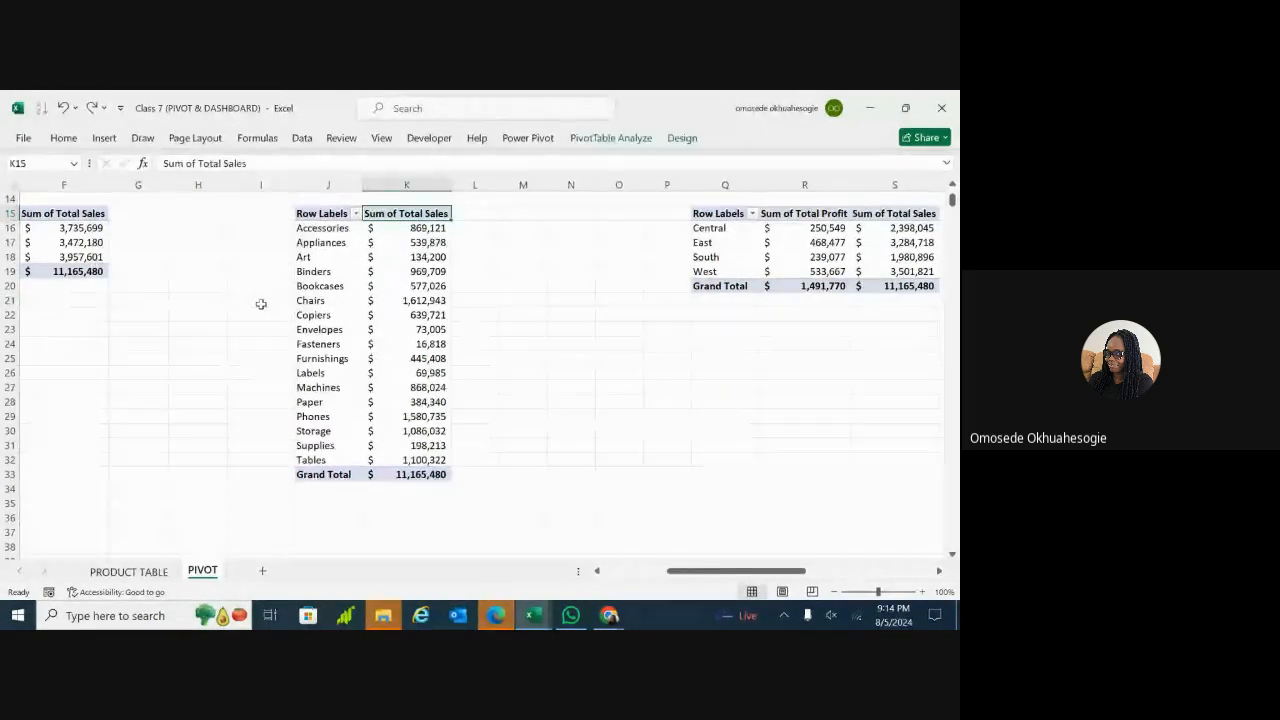
pyautogui.click(355, 214)
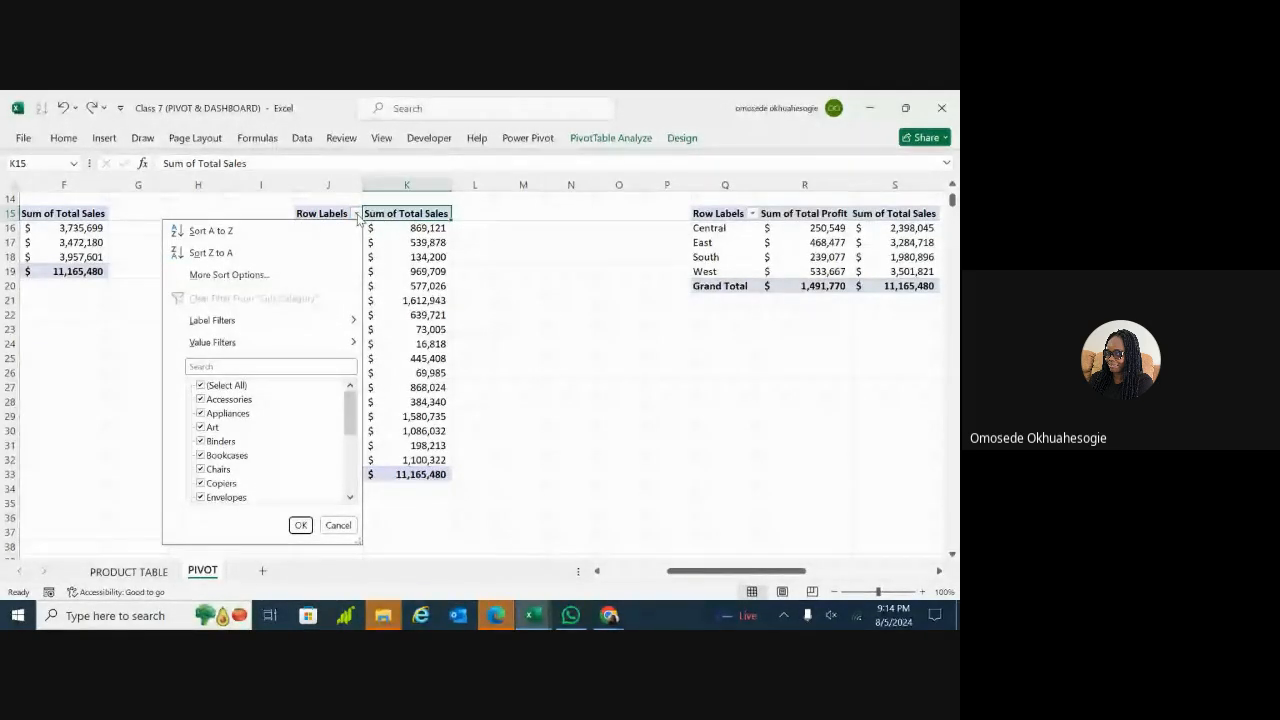
pyautogui.click(489, 275)
pyautogui.click(486, 272)
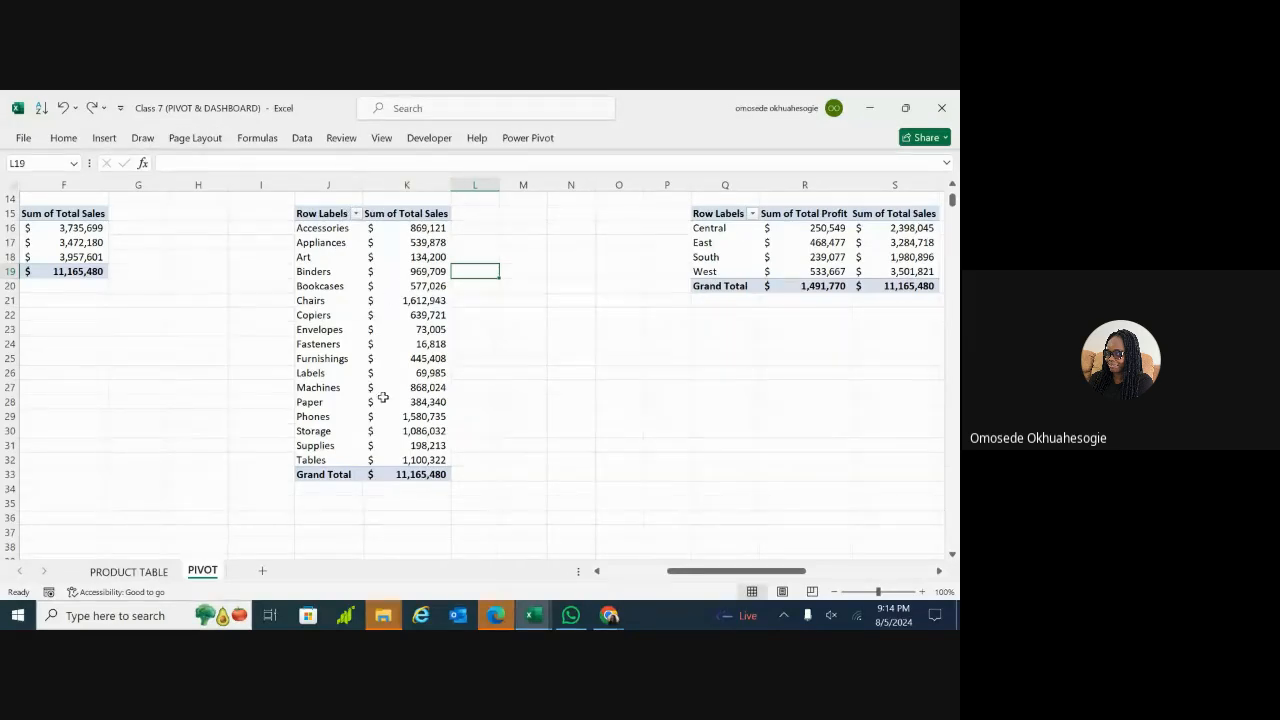
# Step: Filter the sub-category PivotTable to the top 5 items by Sum of Total Sales
pyautogui.click(356, 214)
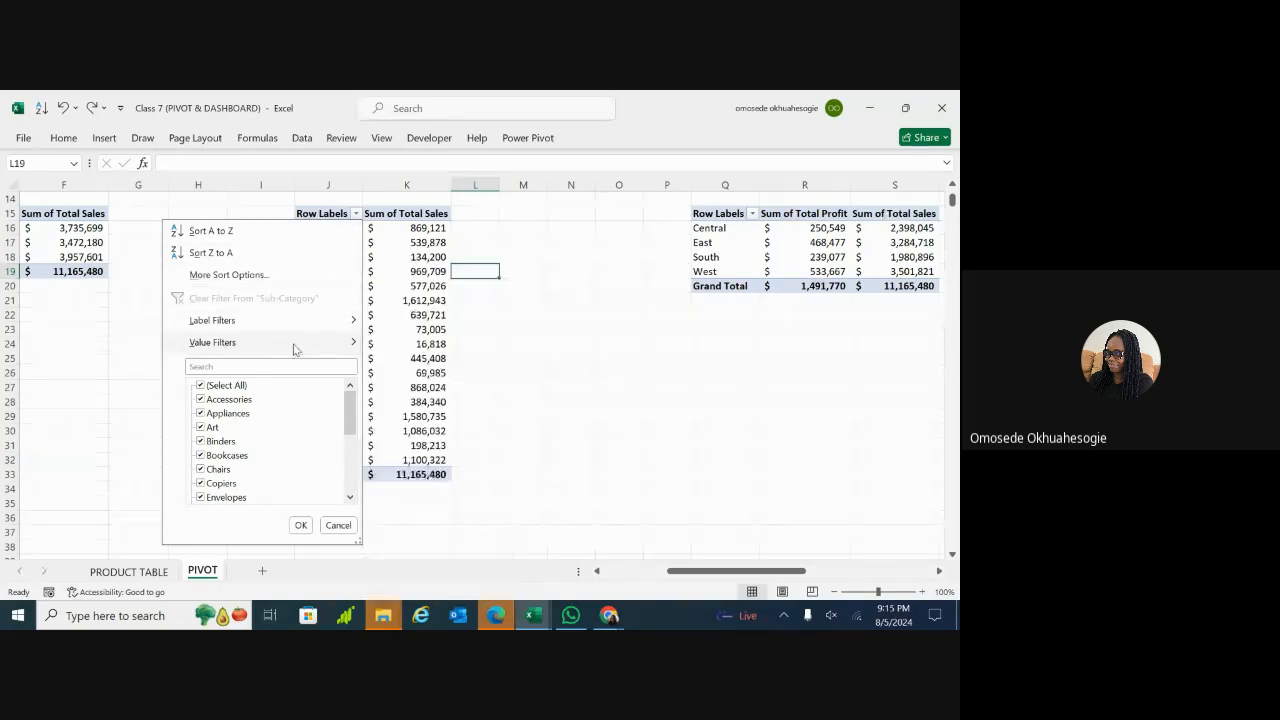
pyautogui.moveTo(297, 349)
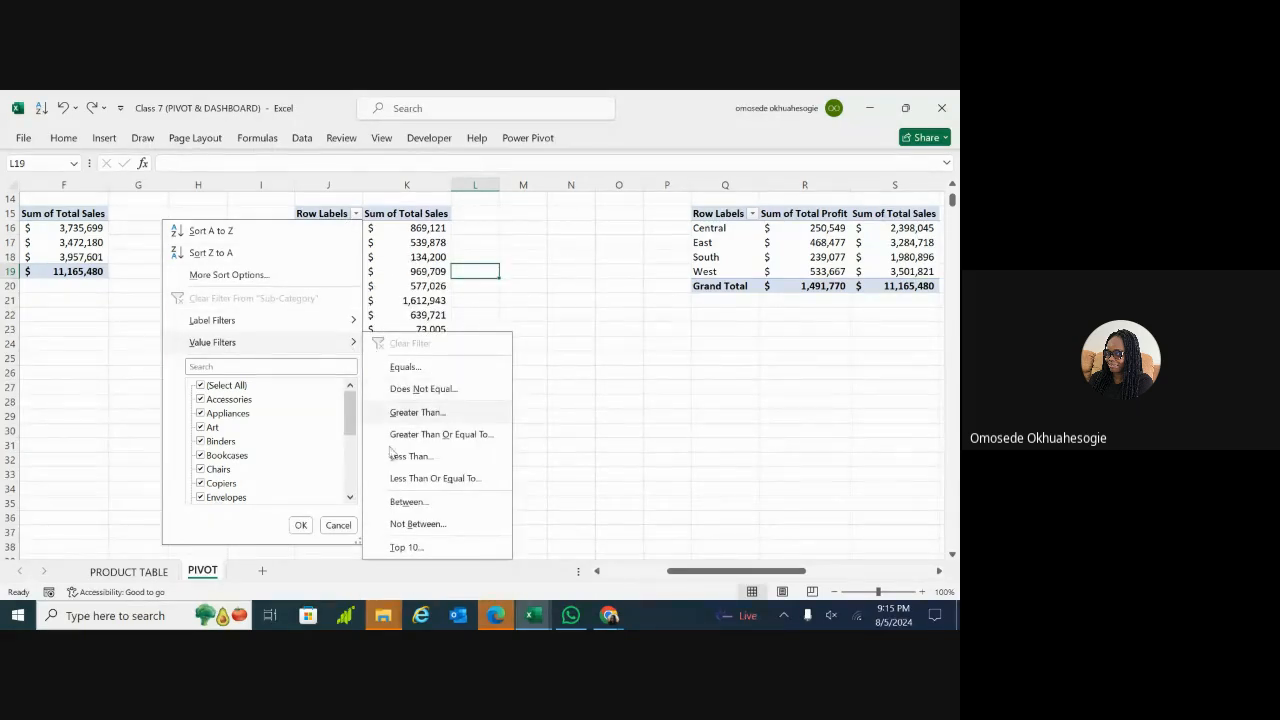
pyautogui.click(406, 547)
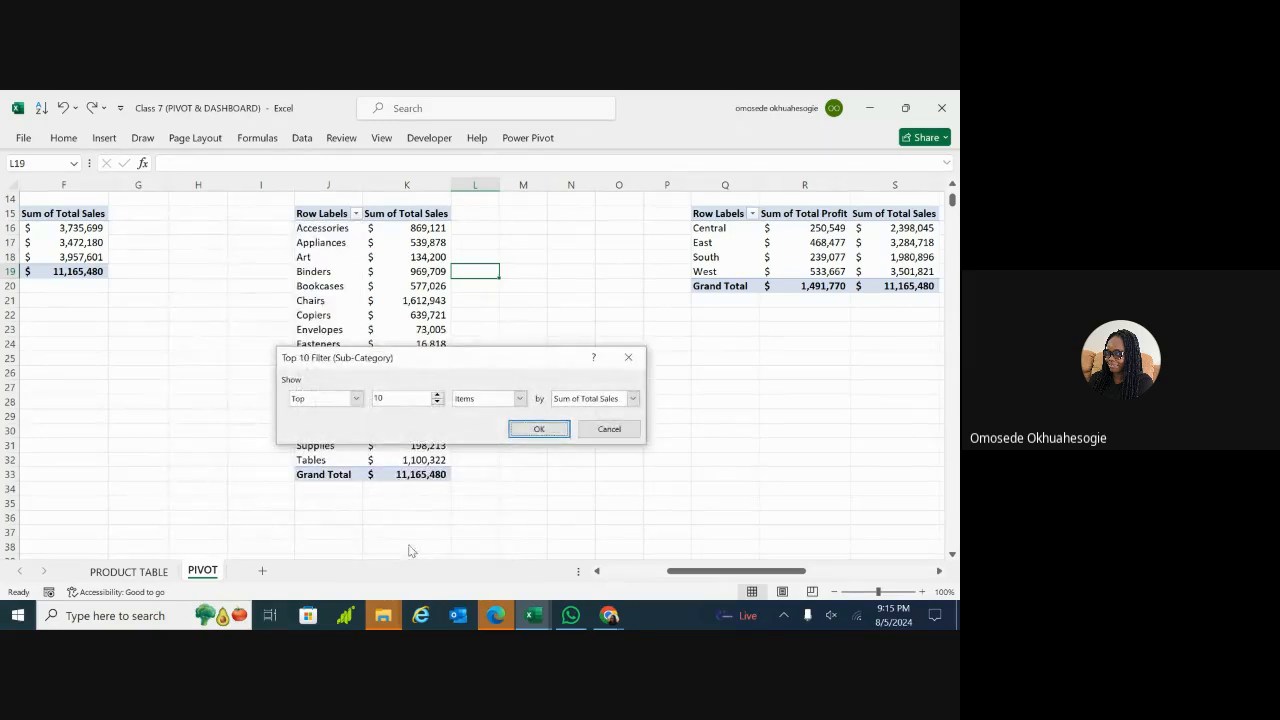
pyautogui.click(407, 398)
pyautogui.press('BackSpace')
pyautogui.press('BackSpace')
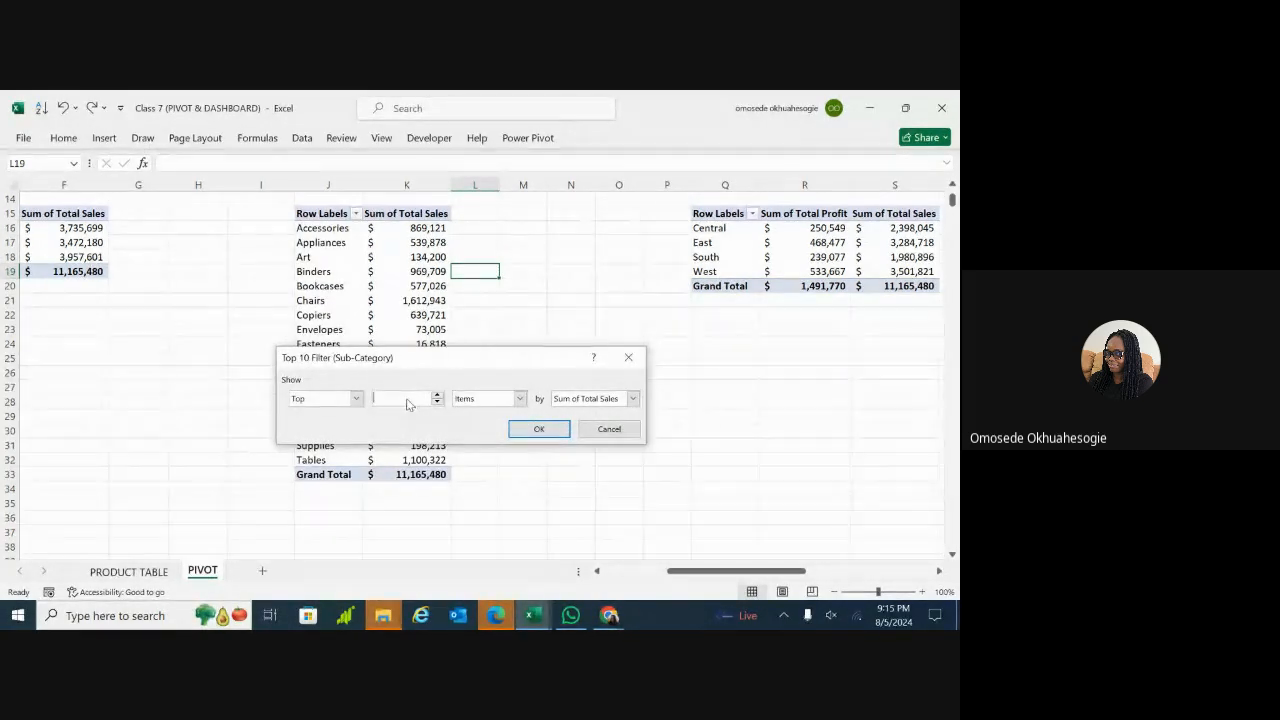
pyautogui.write('5')
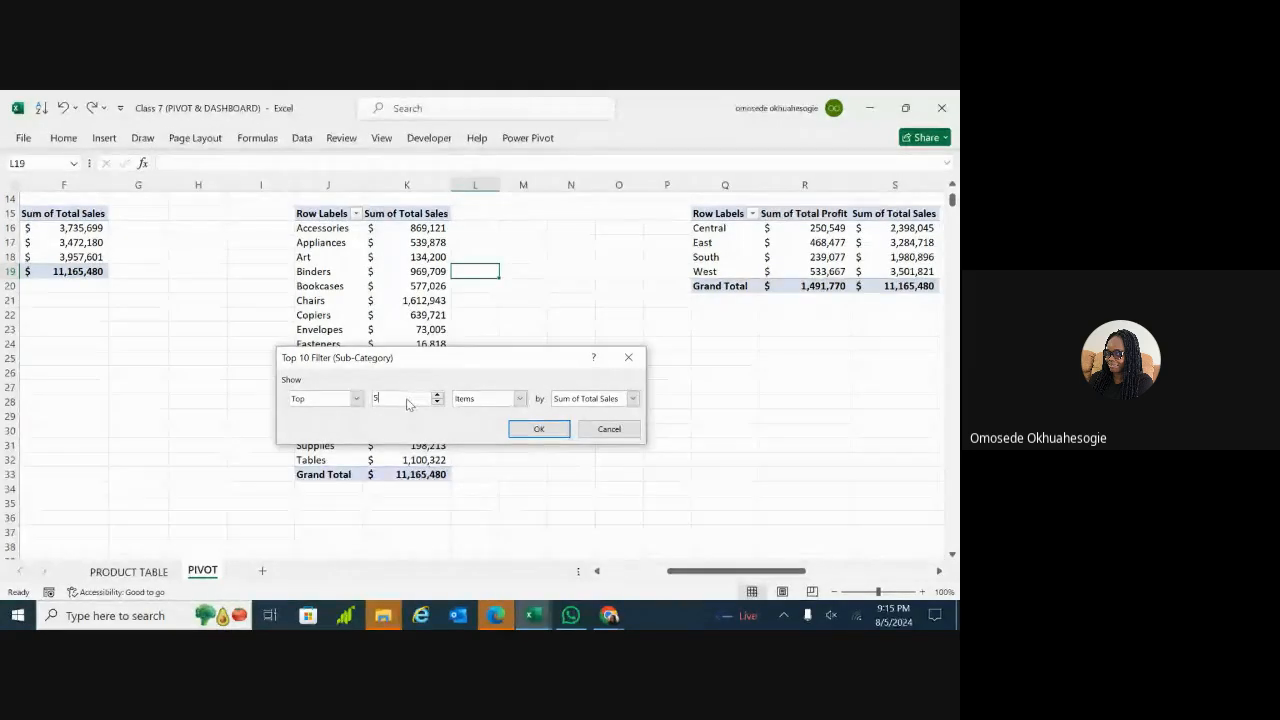
pyautogui.click(538, 429)
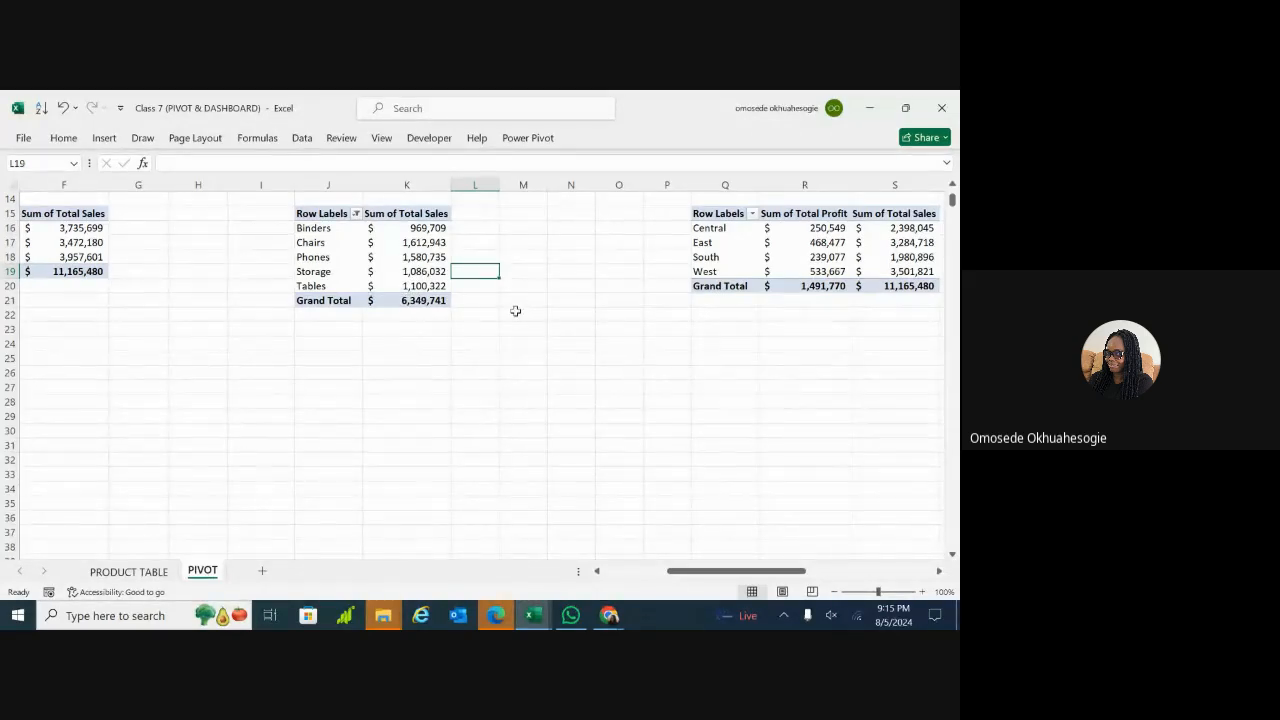
# Step: Start inserting a PivotChart based on the category PivotTable with Sum of Total Sales
pyautogui.hscroll(-4, 515, 311)
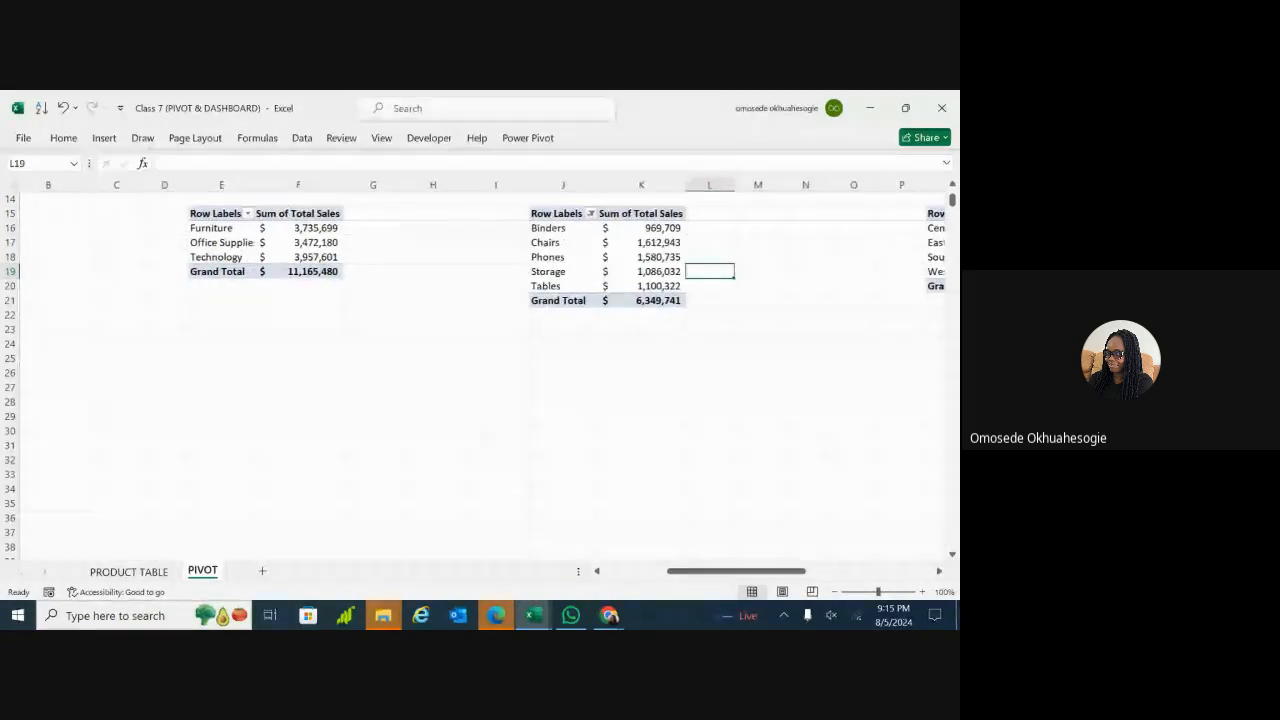
pyautogui.hscroll(-1, 452, 249)
pyautogui.scroll(2, 452, 249)
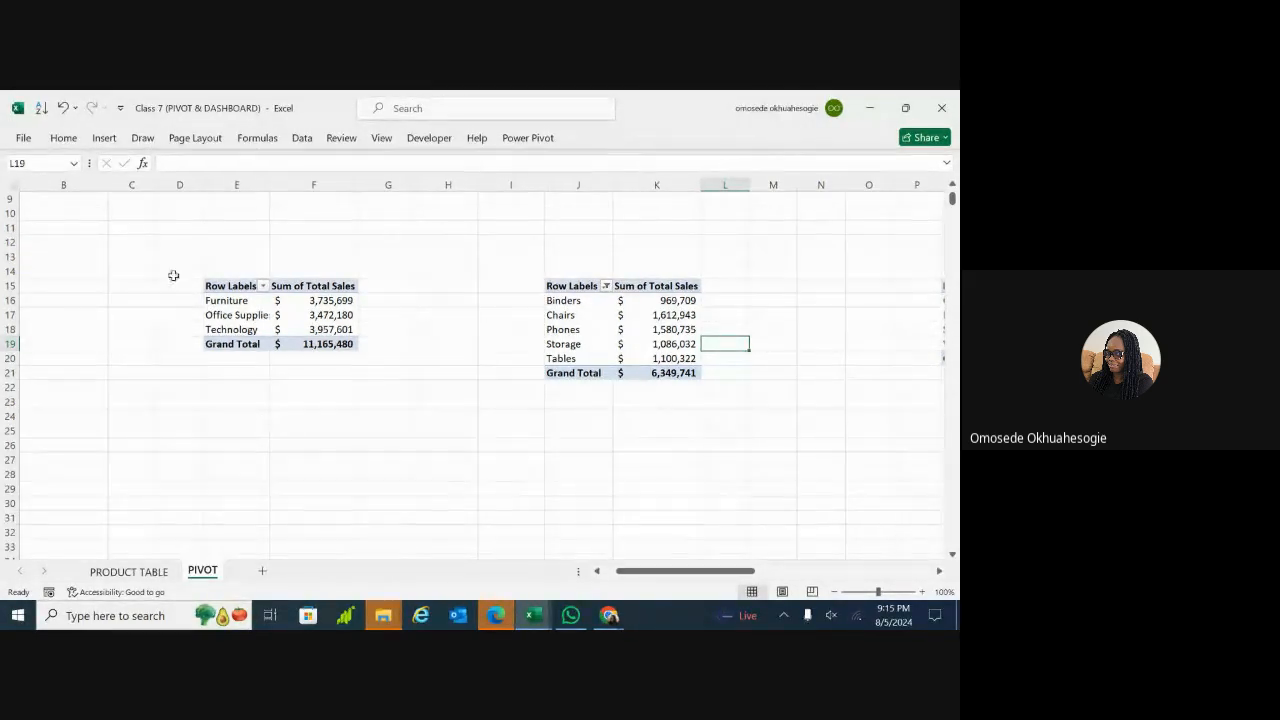
pyautogui.click(105, 139)
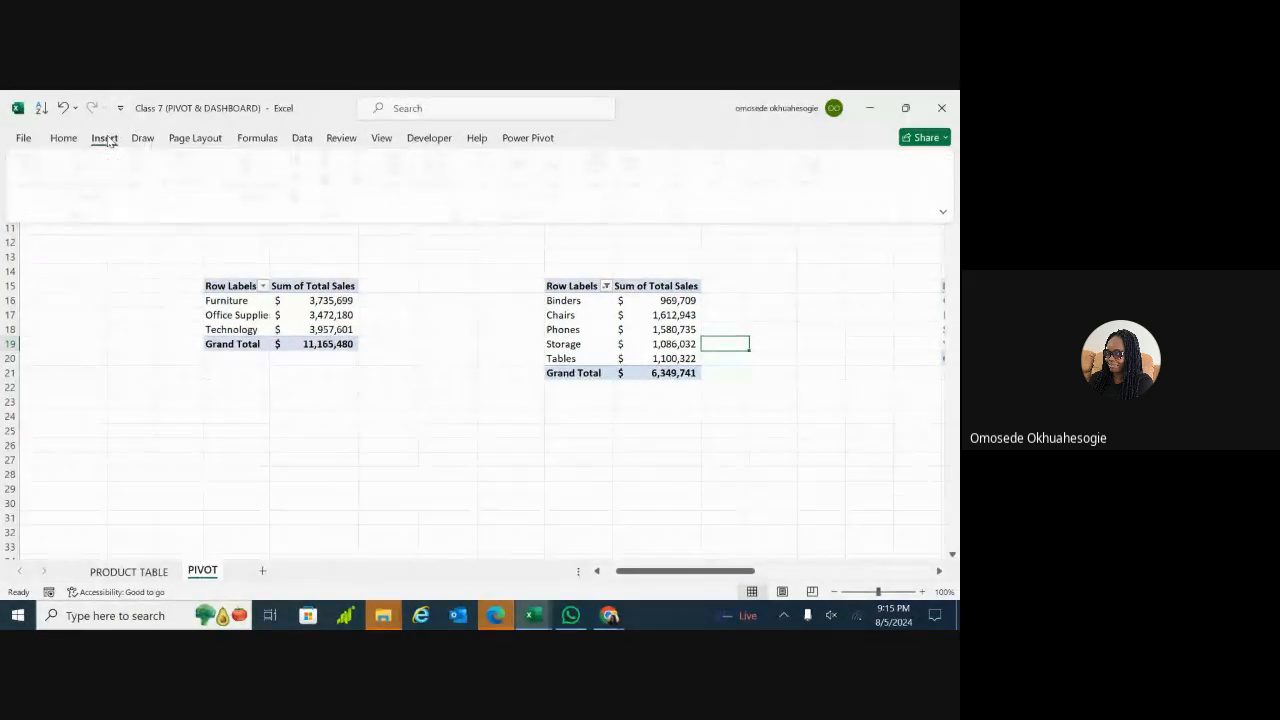
pyautogui.click(241, 300)
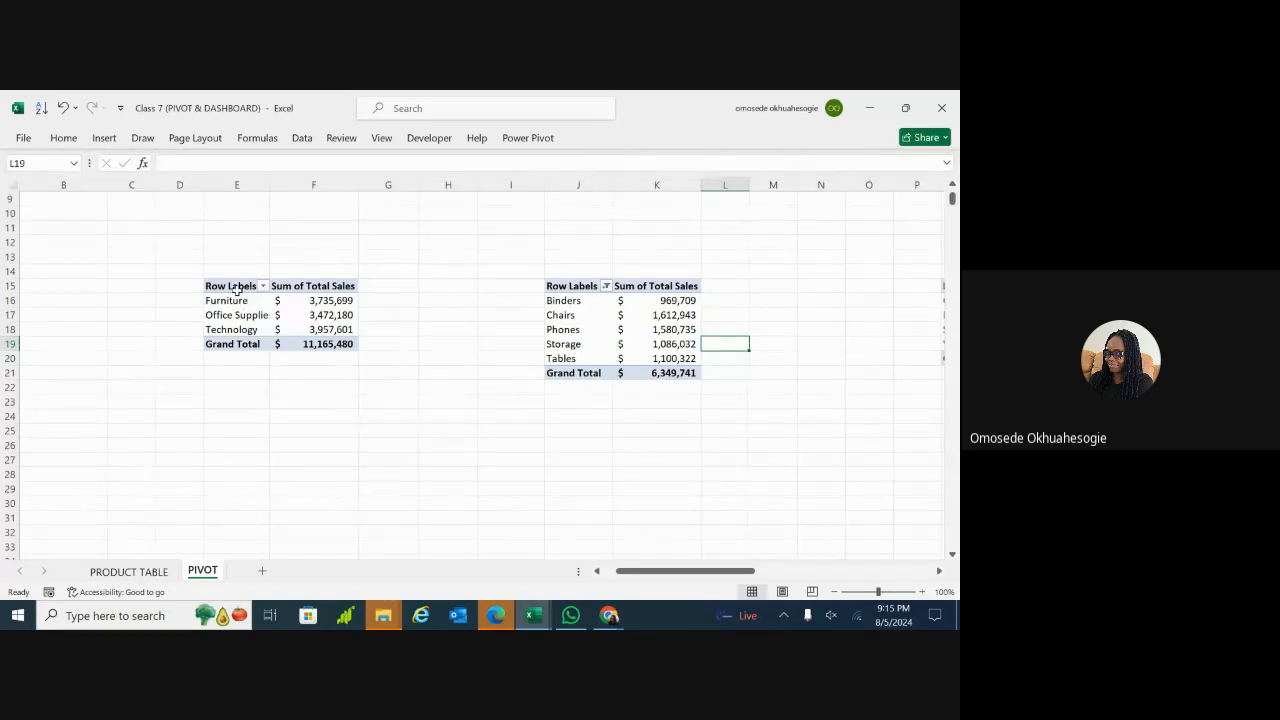
pyautogui.click(237, 289)
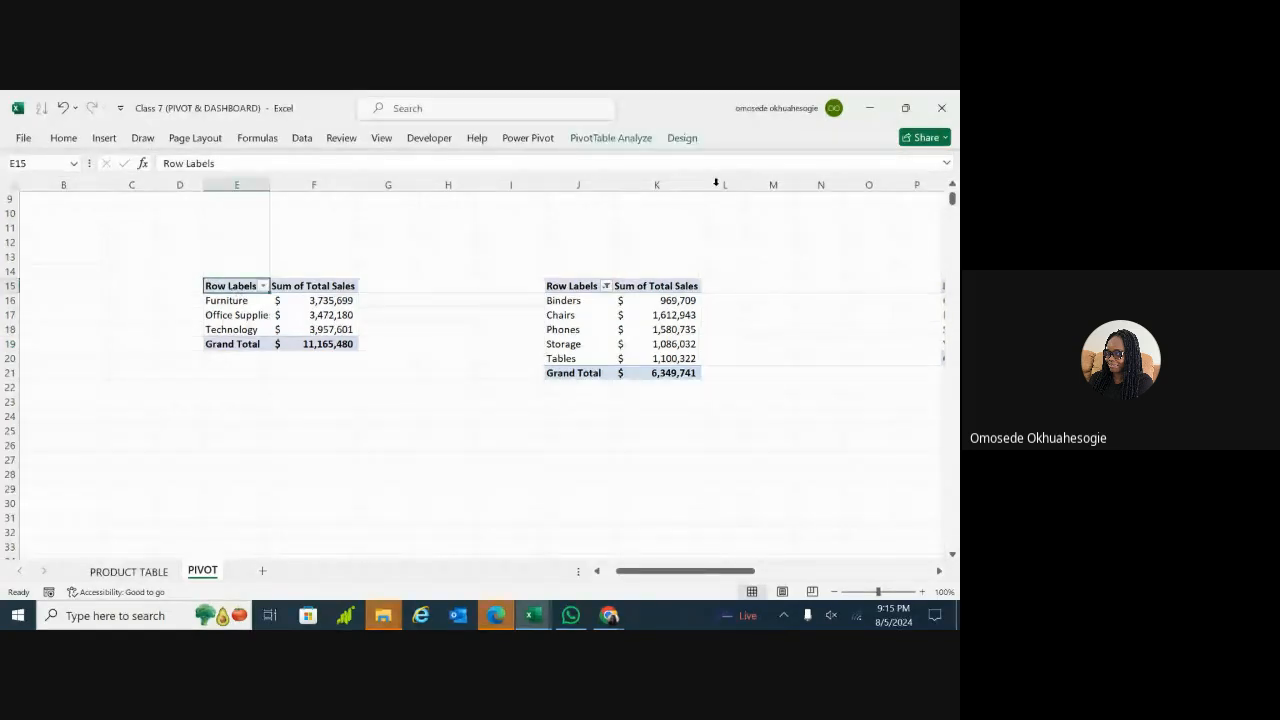
pyautogui.click(108, 140)
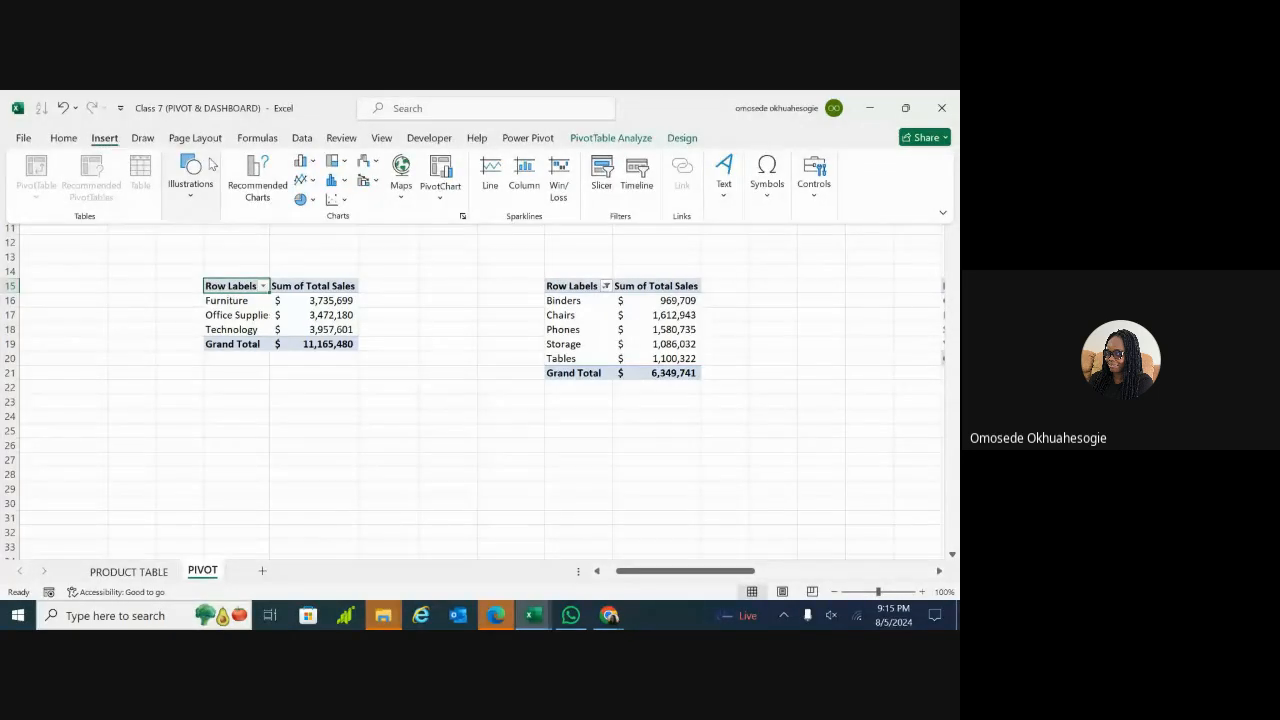
pyautogui.click(442, 198)
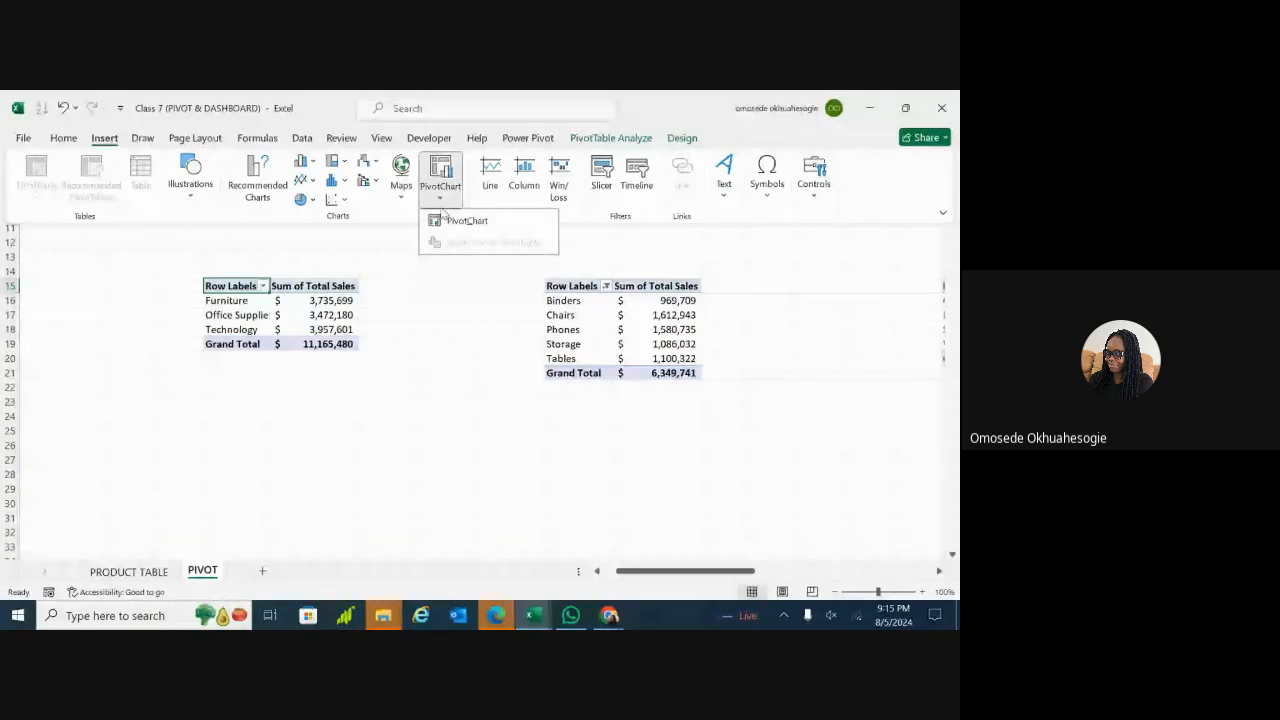
pyautogui.click(445, 221)
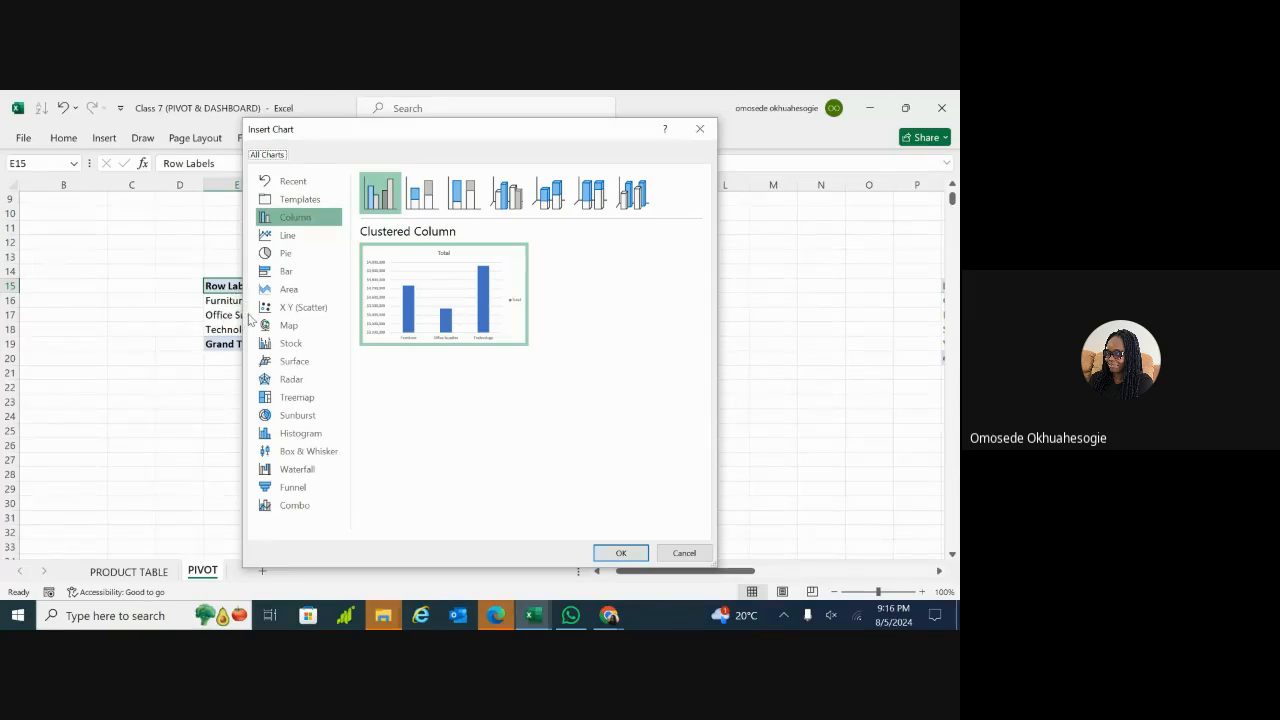
# Step: Compare the pie and doughnut chart types and insert a 3-D Pie PivotChart for the category sales
pyautogui.click(293, 255)
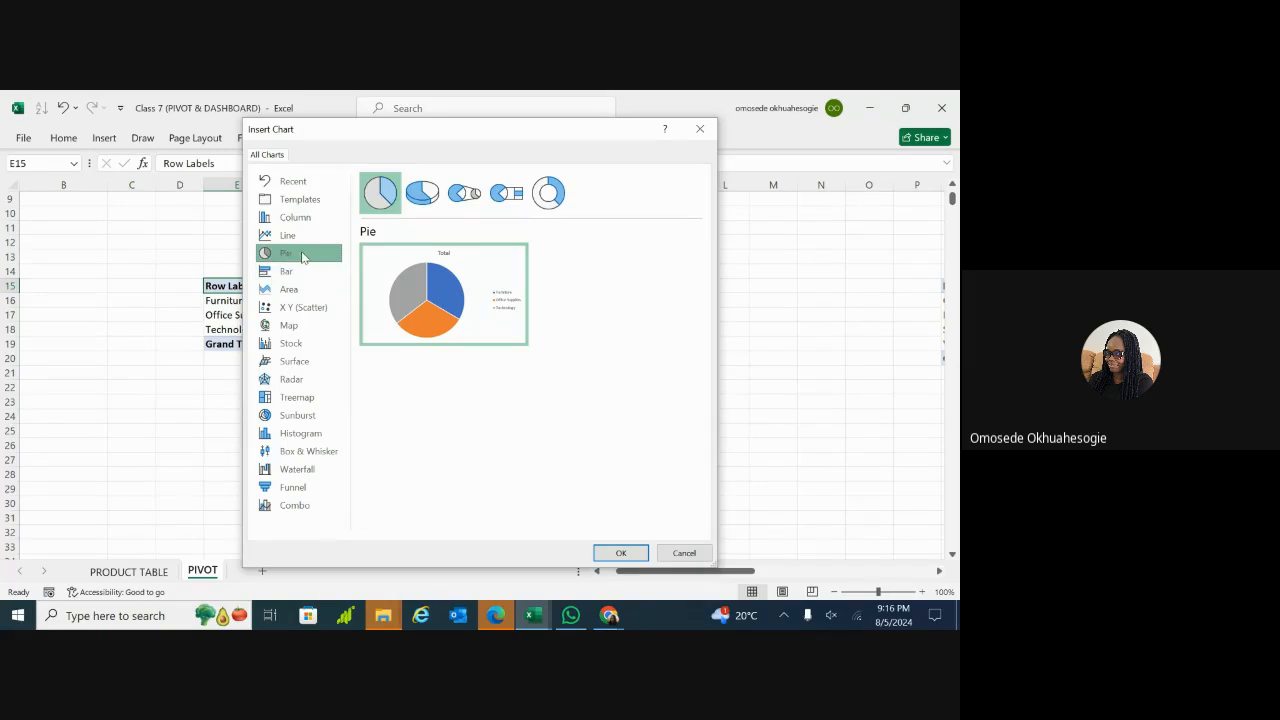
pyautogui.moveTo(400, 300)
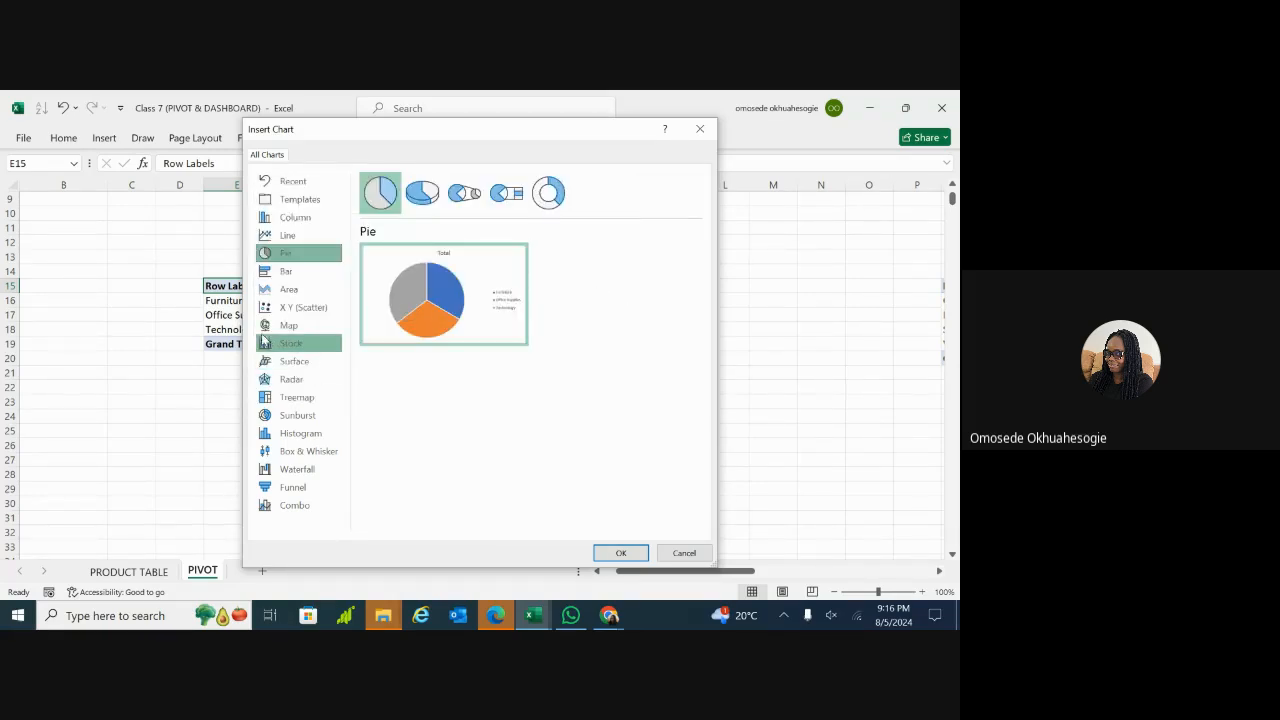
pyautogui.click(548, 193)
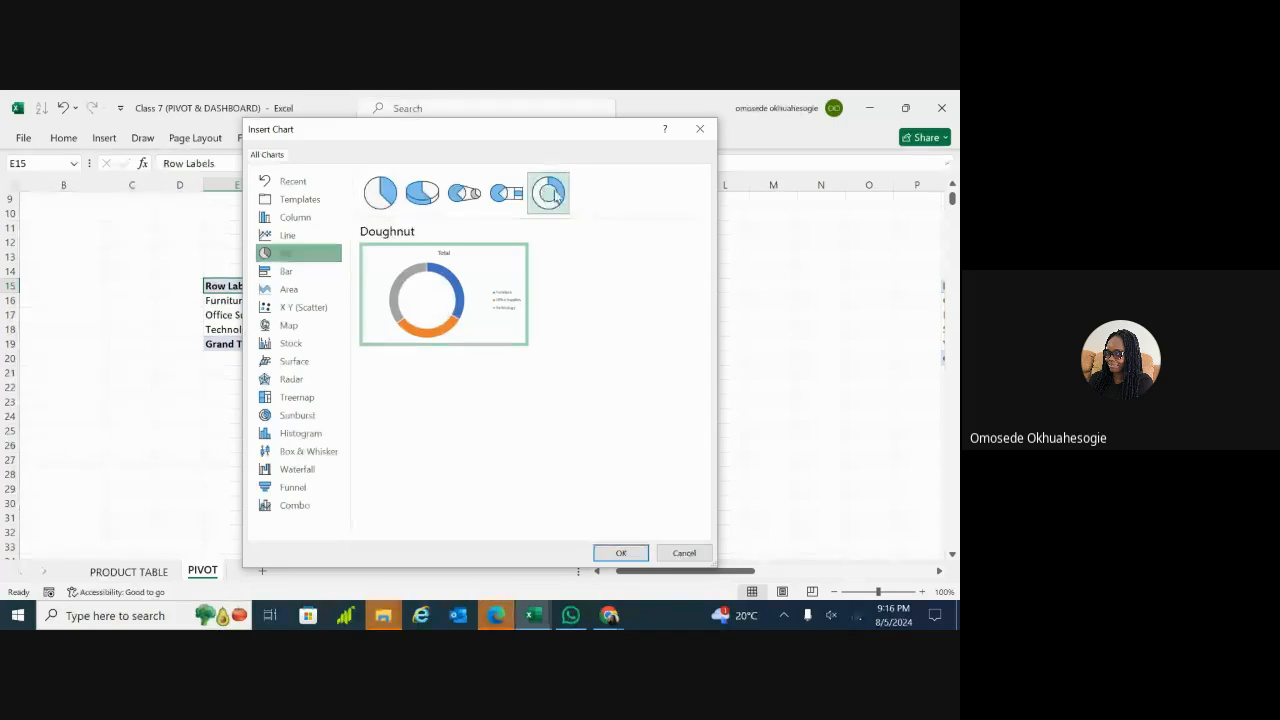
pyautogui.click(381, 194)
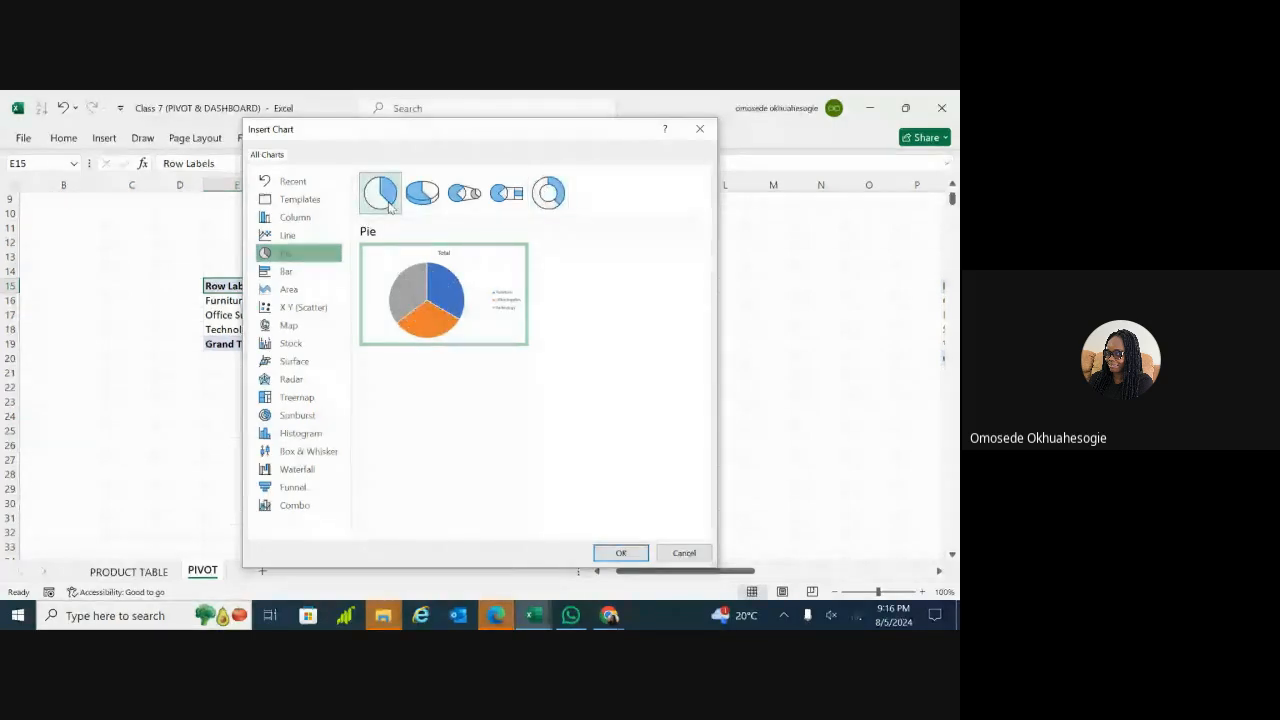
pyautogui.click(422, 195)
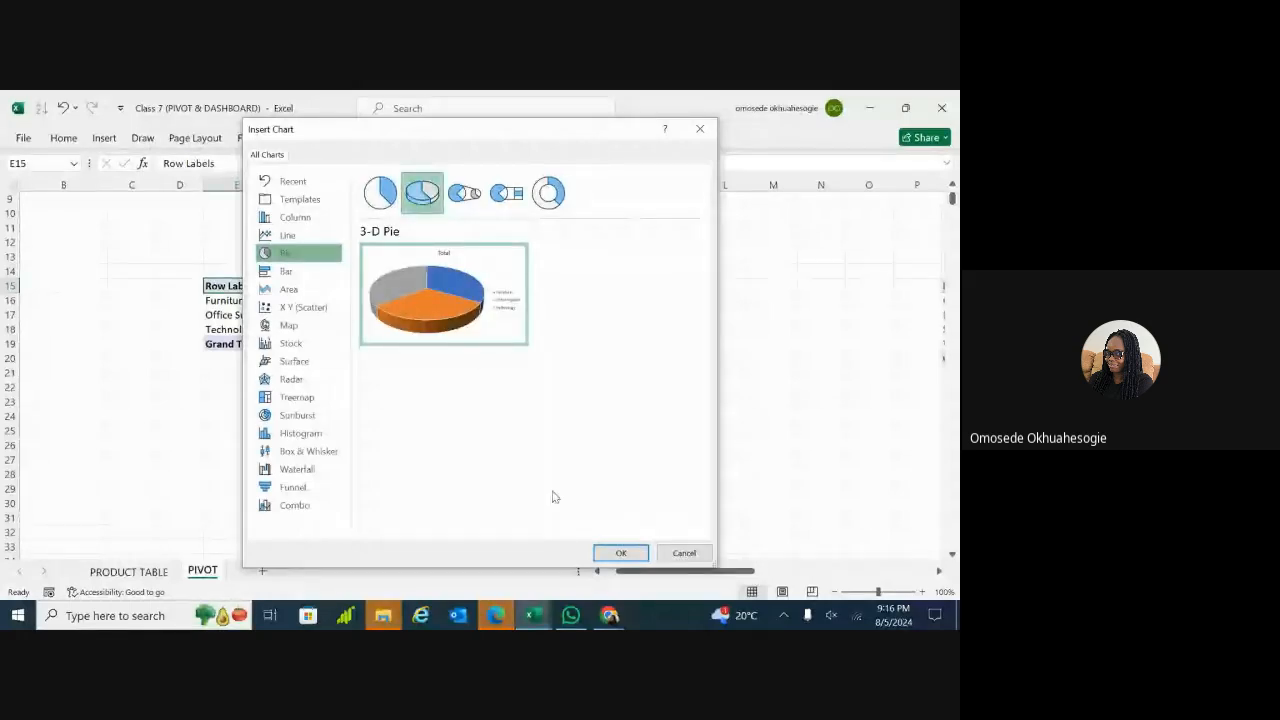
pyautogui.click(613, 553)
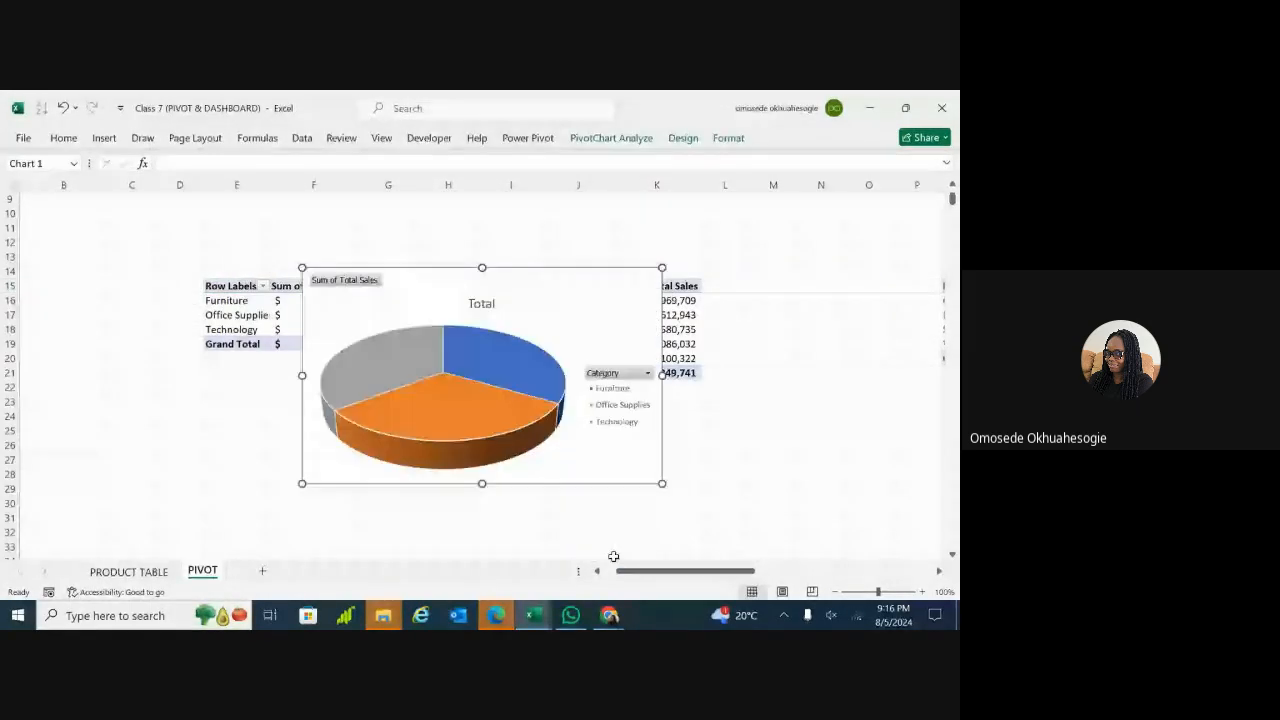
# Step: Move the 3-D pie PivotChart to the empty cells directly below the category PivotTable
pyautogui.scroll(-2, 552, 350)
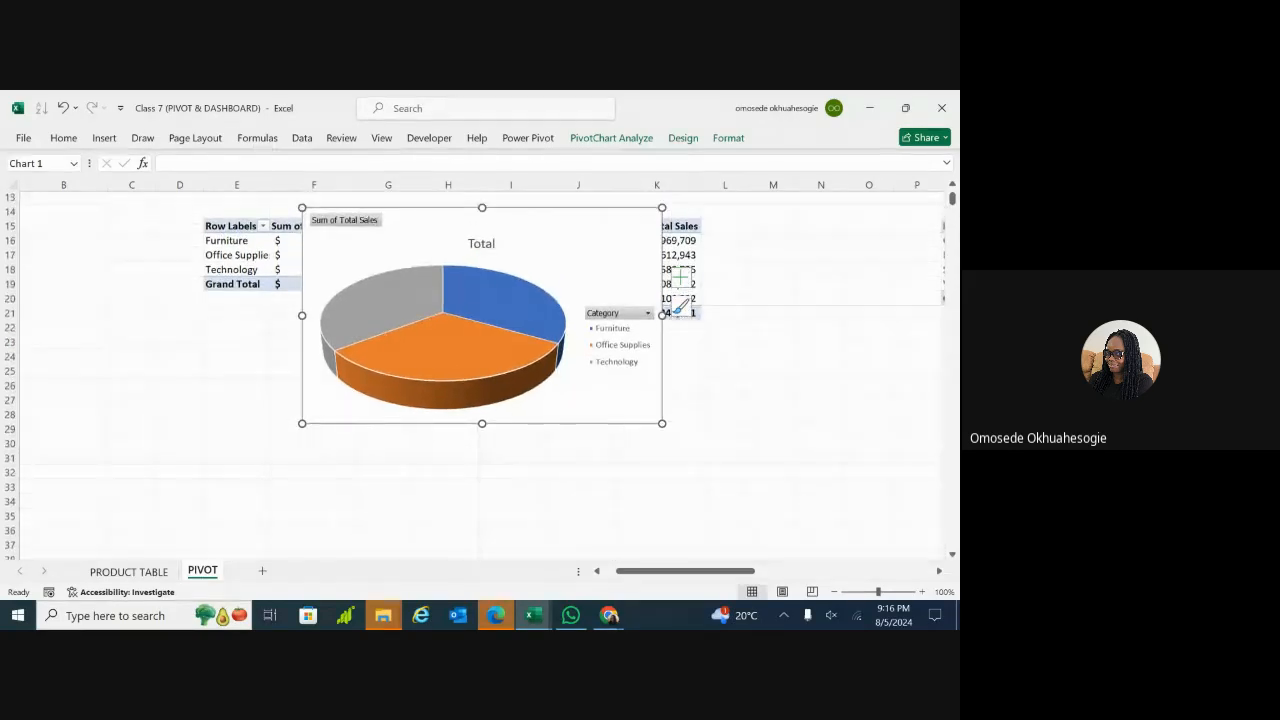
pyautogui.moveTo(600, 227); pyautogui.dragTo(431, 326)
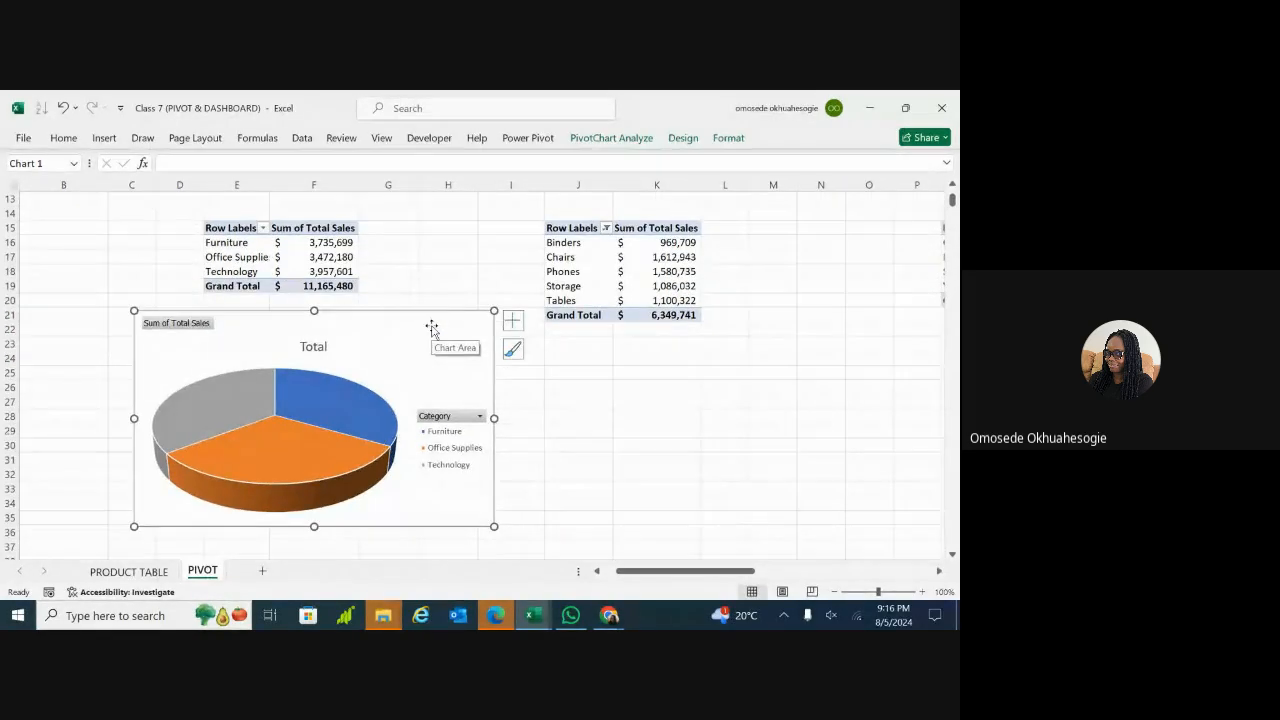
pyautogui.moveTo(421, 331); pyautogui.dragTo(397, 335)
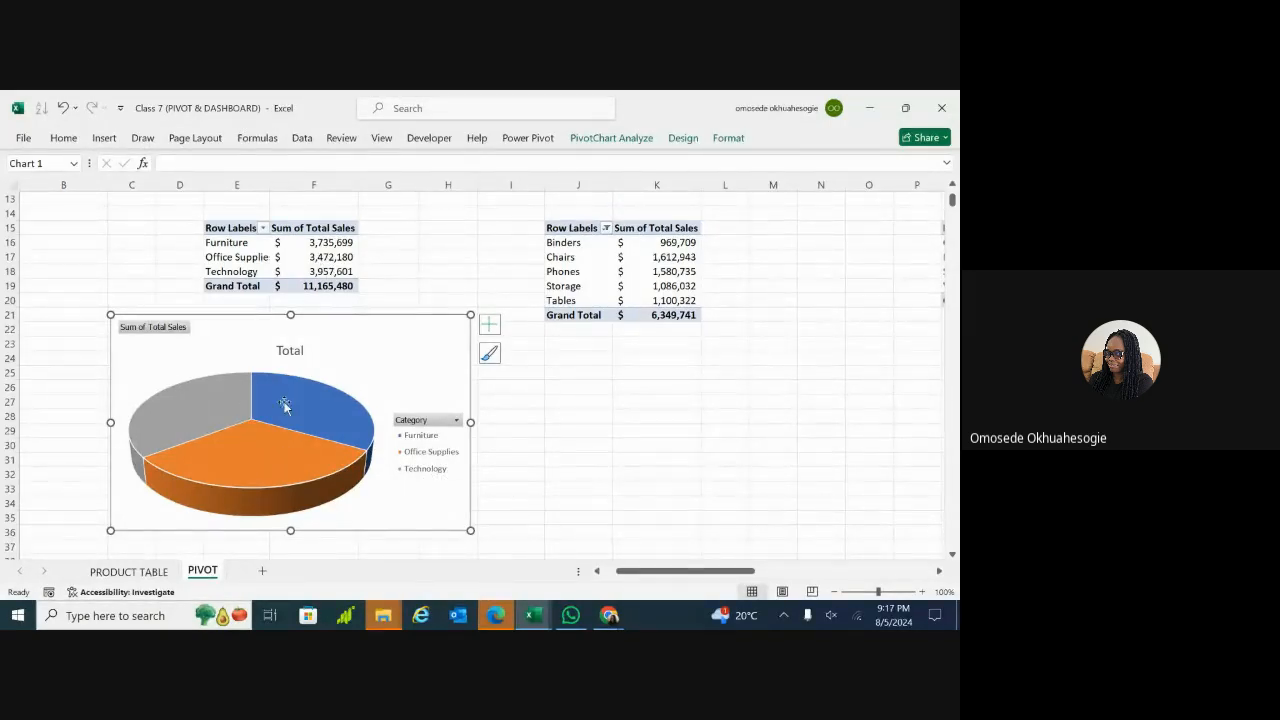
# Step: Try adding data labels to the category pie chart and remove them
pyautogui.click(225, 420)
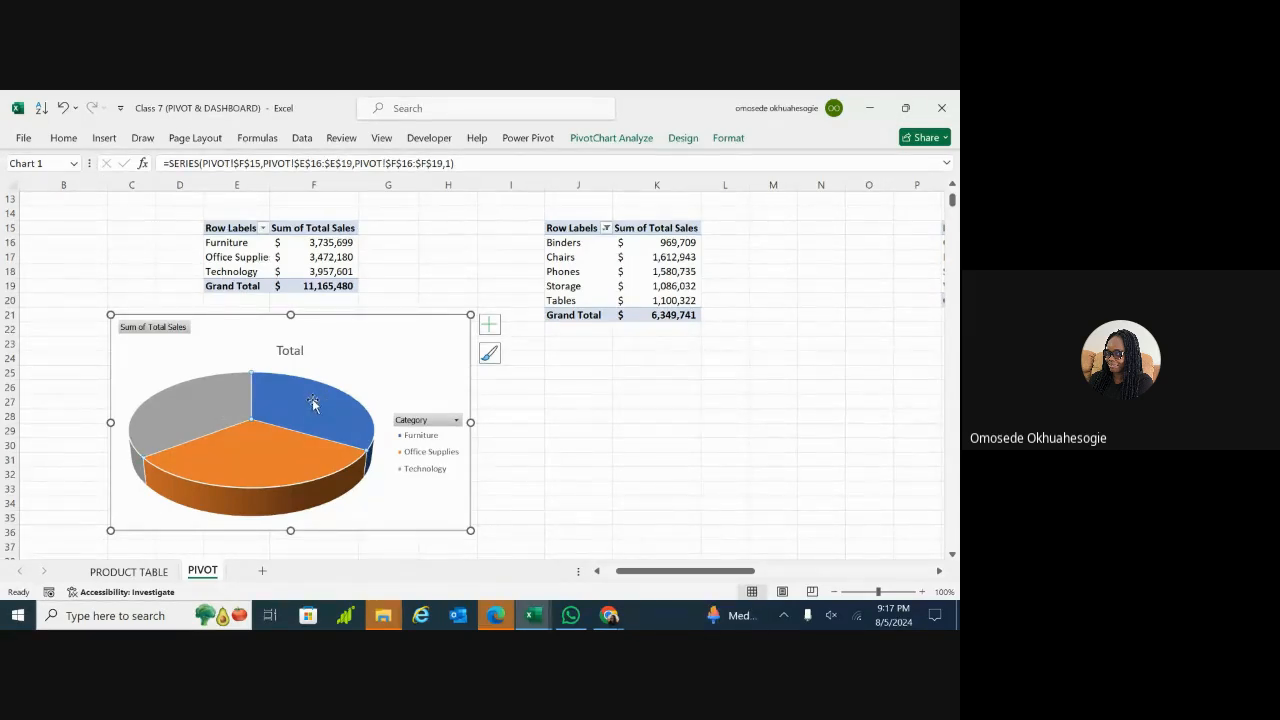
pyautogui.click(489, 353)
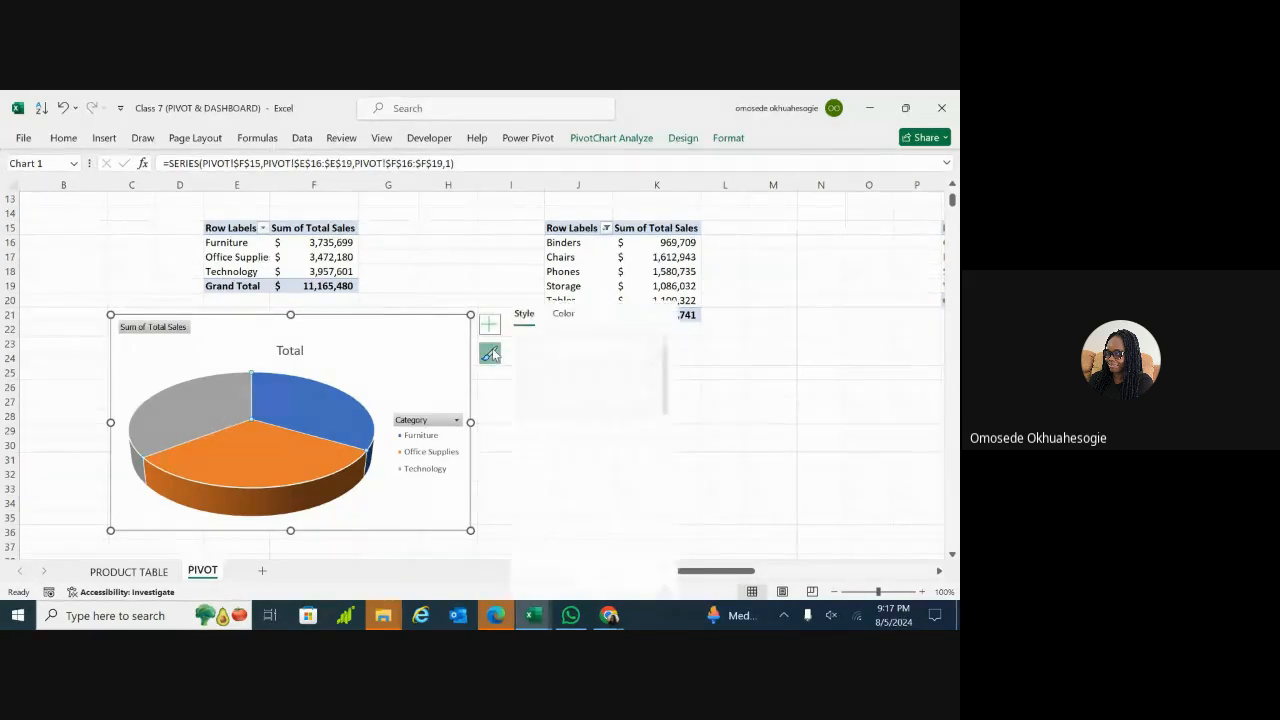
pyautogui.click(490, 353)
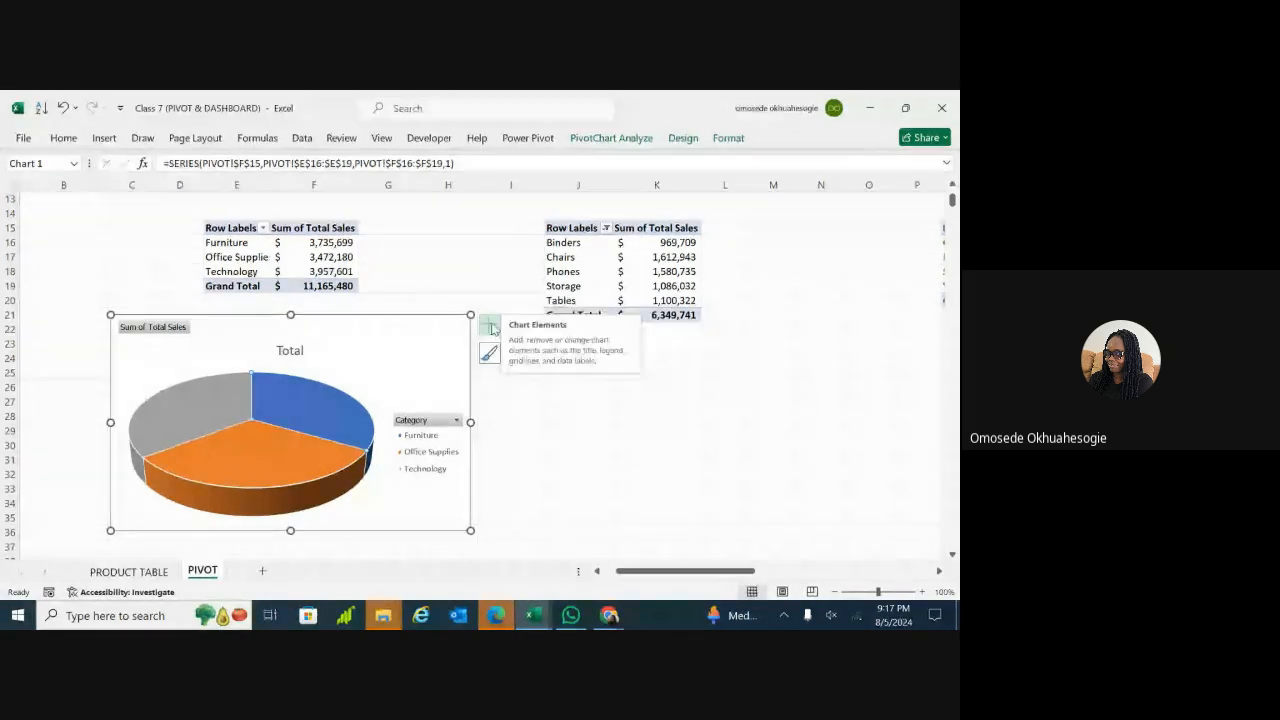
pyautogui.click(490, 328)
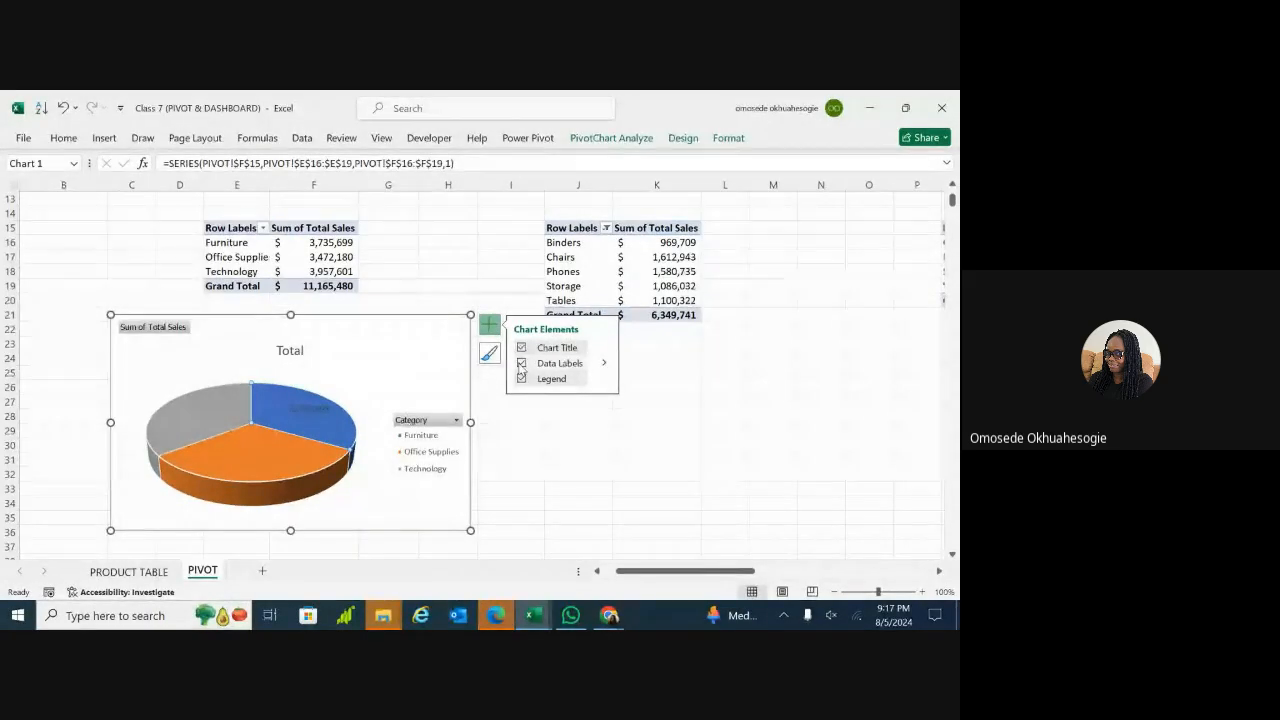
pyautogui.click(520, 364)
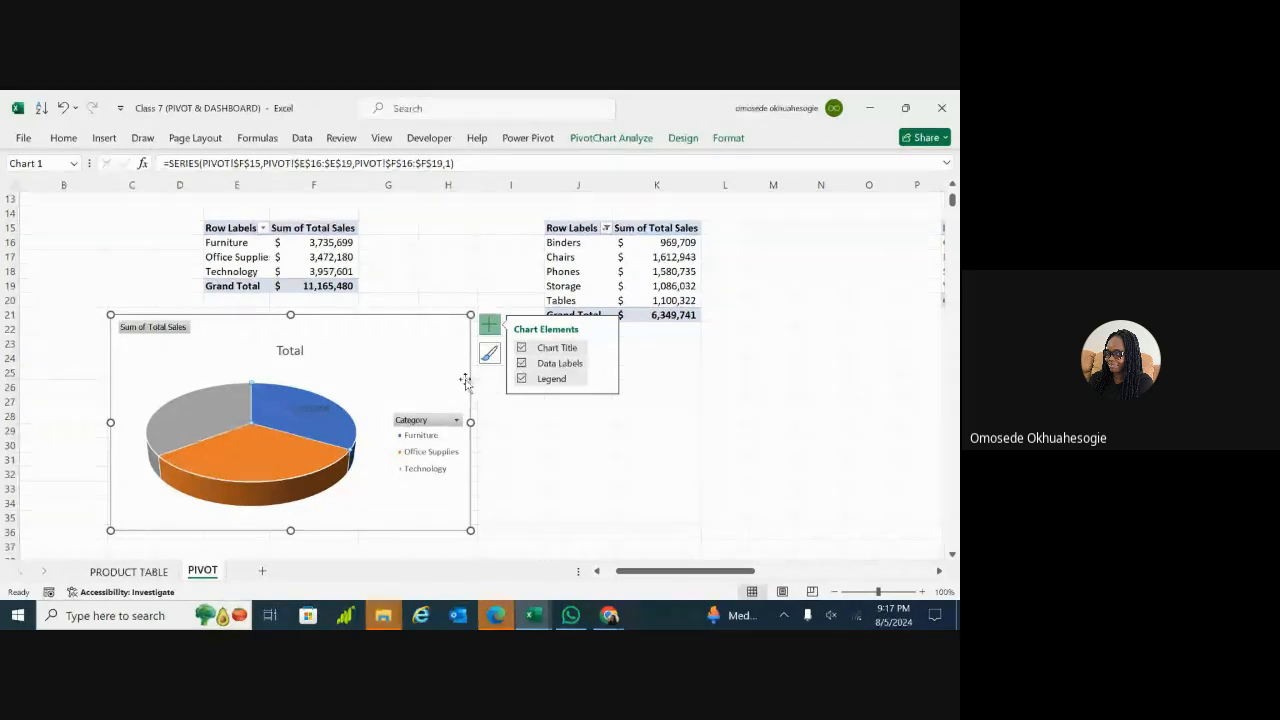
pyautogui.click(520, 364)
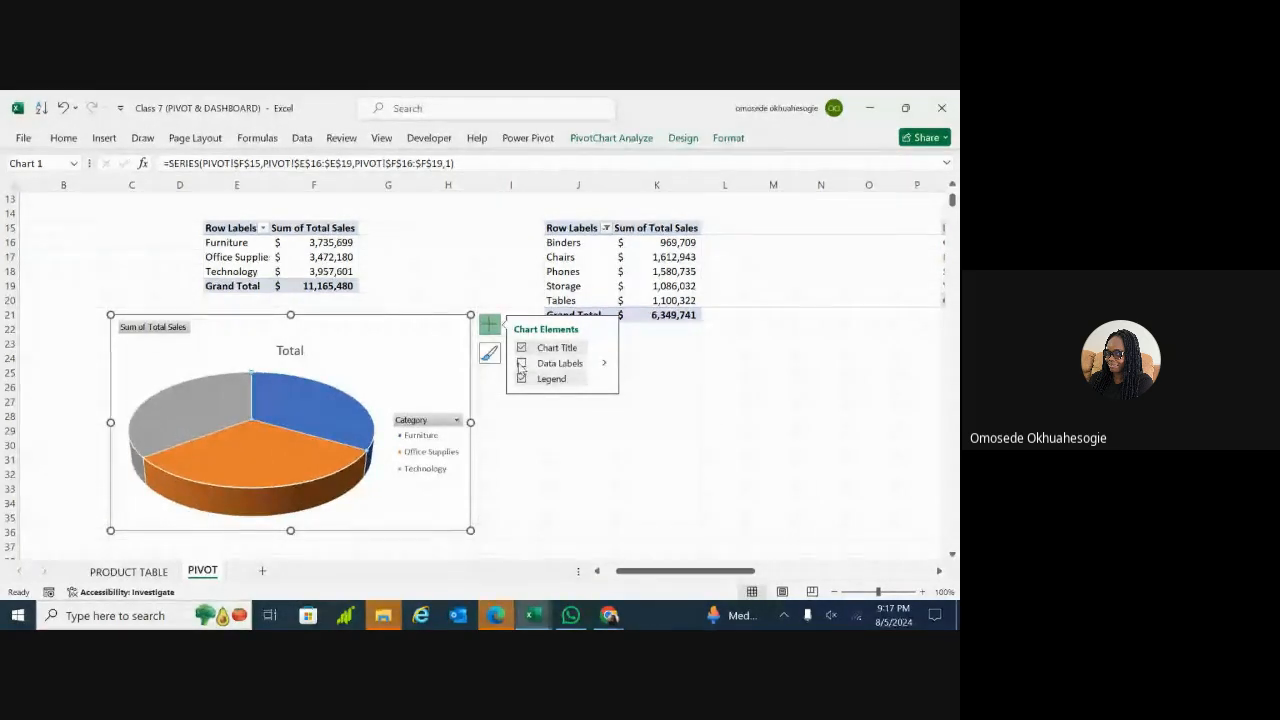
pyautogui.moveTo(297, 410)
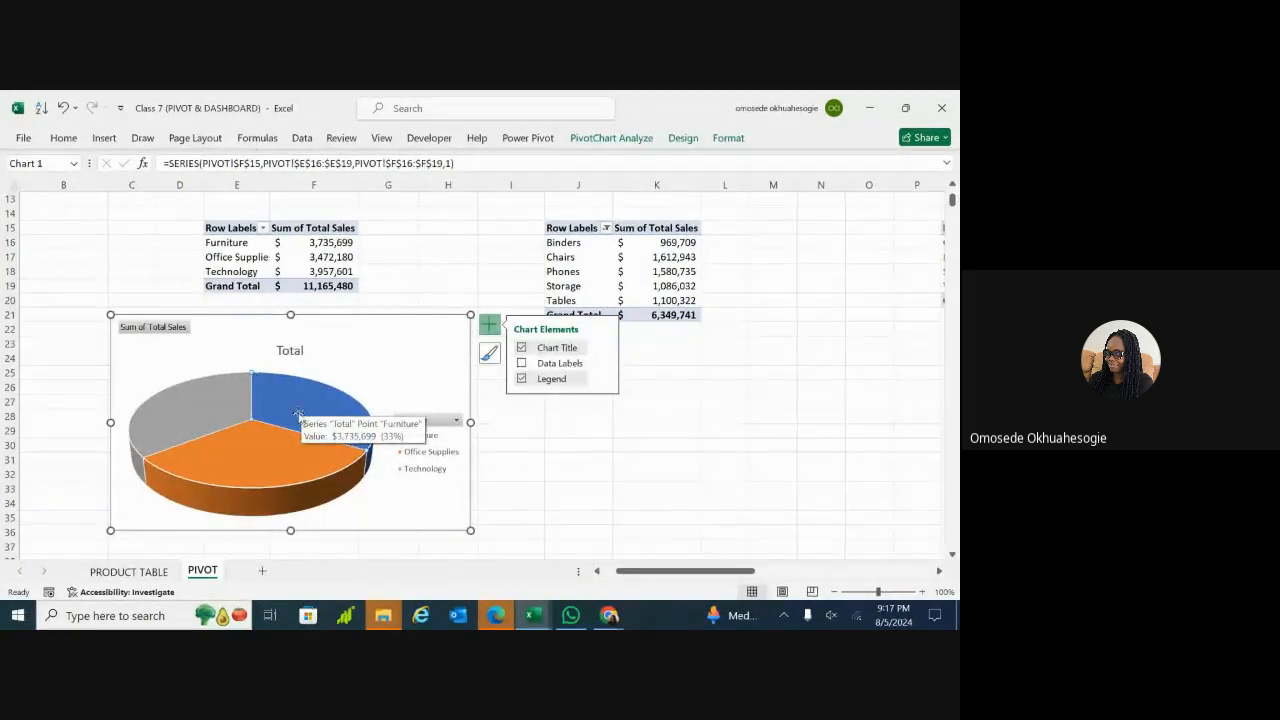
pyautogui.click(396, 360)
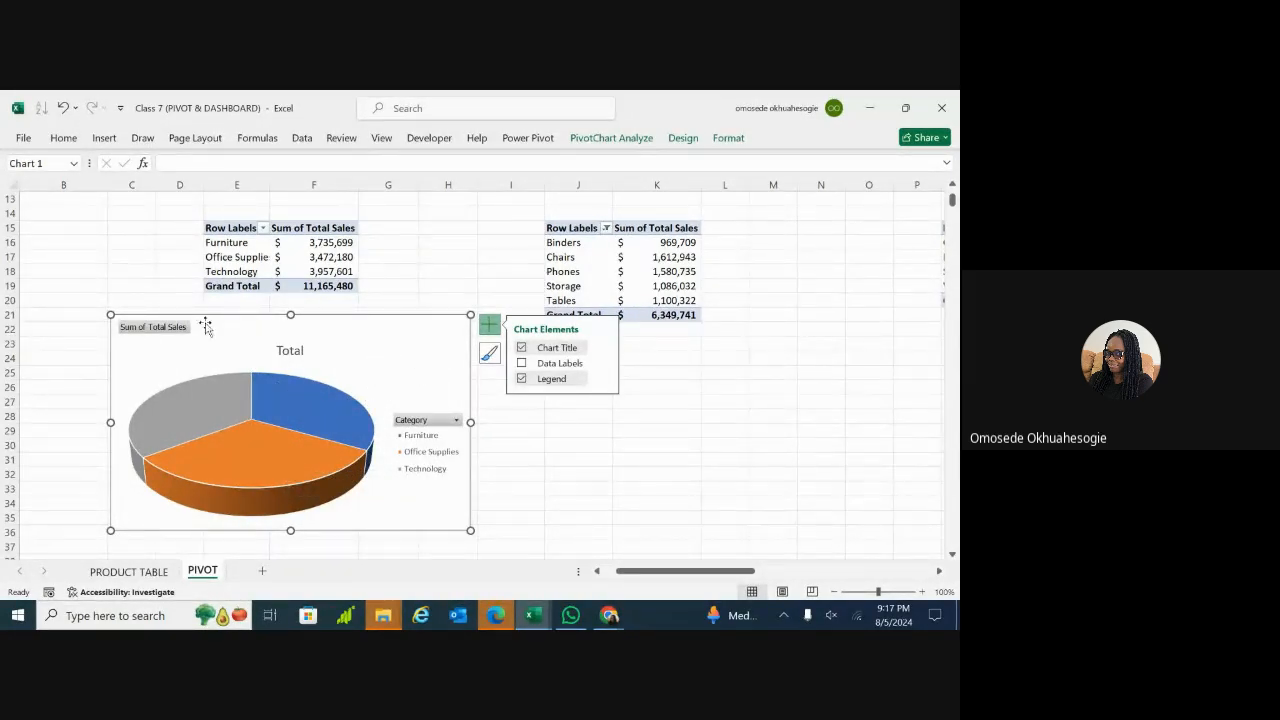
pyautogui.click(348, 465)
pyautogui.moveTo(312, 535)
pyautogui.mouseDown()
pyautogui.moveTo(277, 485)
pyautogui.moveTo(406, 506)
pyautogui.mouseUp()
pyautogui.click(406, 506)
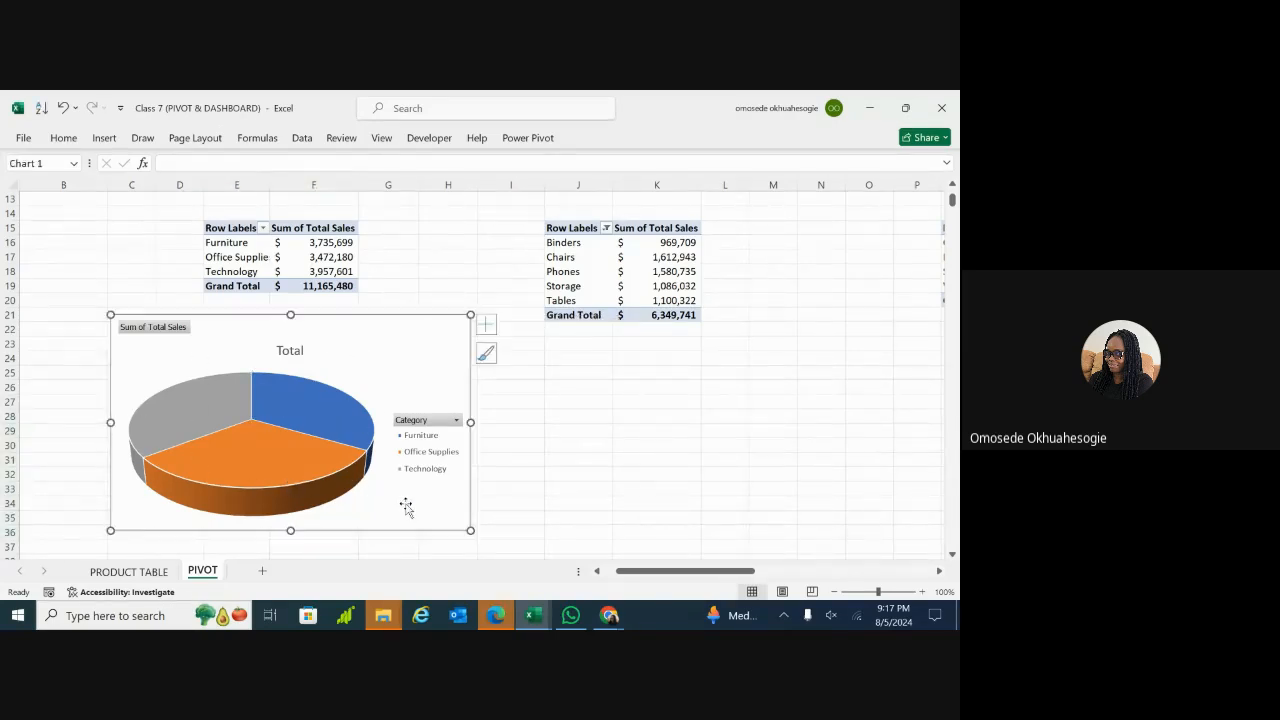
# Step: Show the pie chart's data labels once more, select them, and take them off again
pyautogui.click(489, 325)
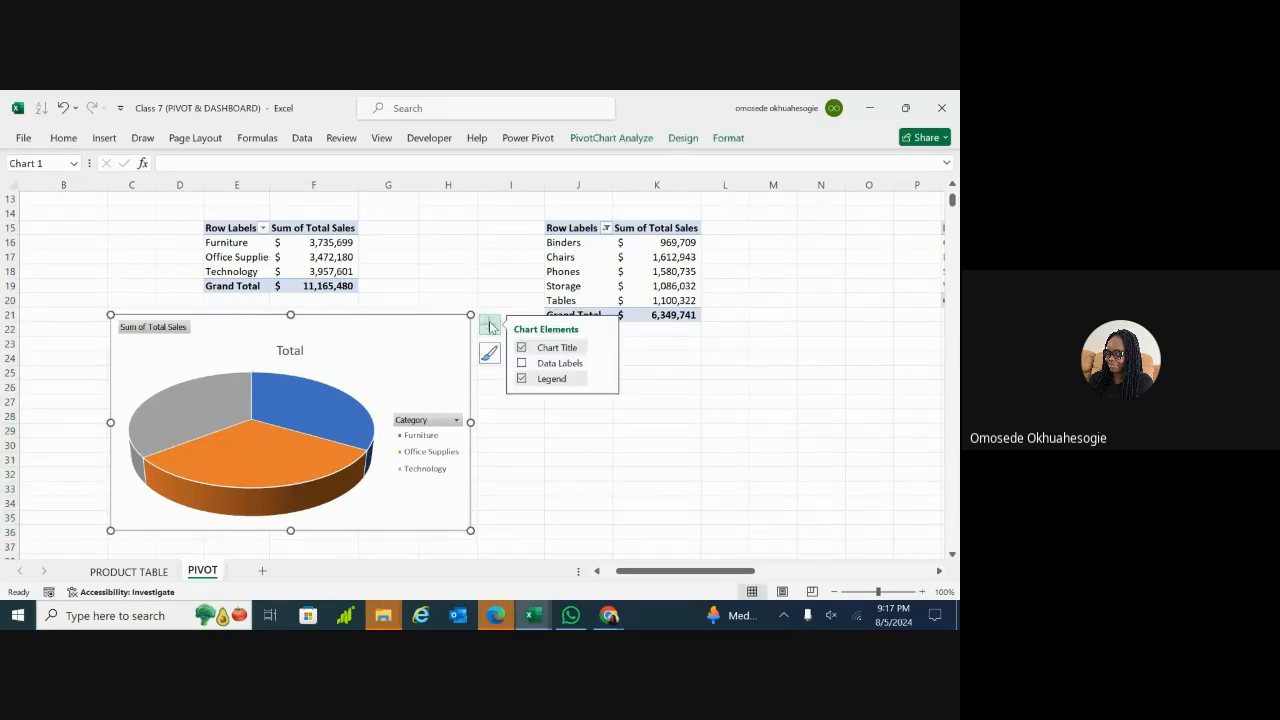
pyautogui.click(521, 363)
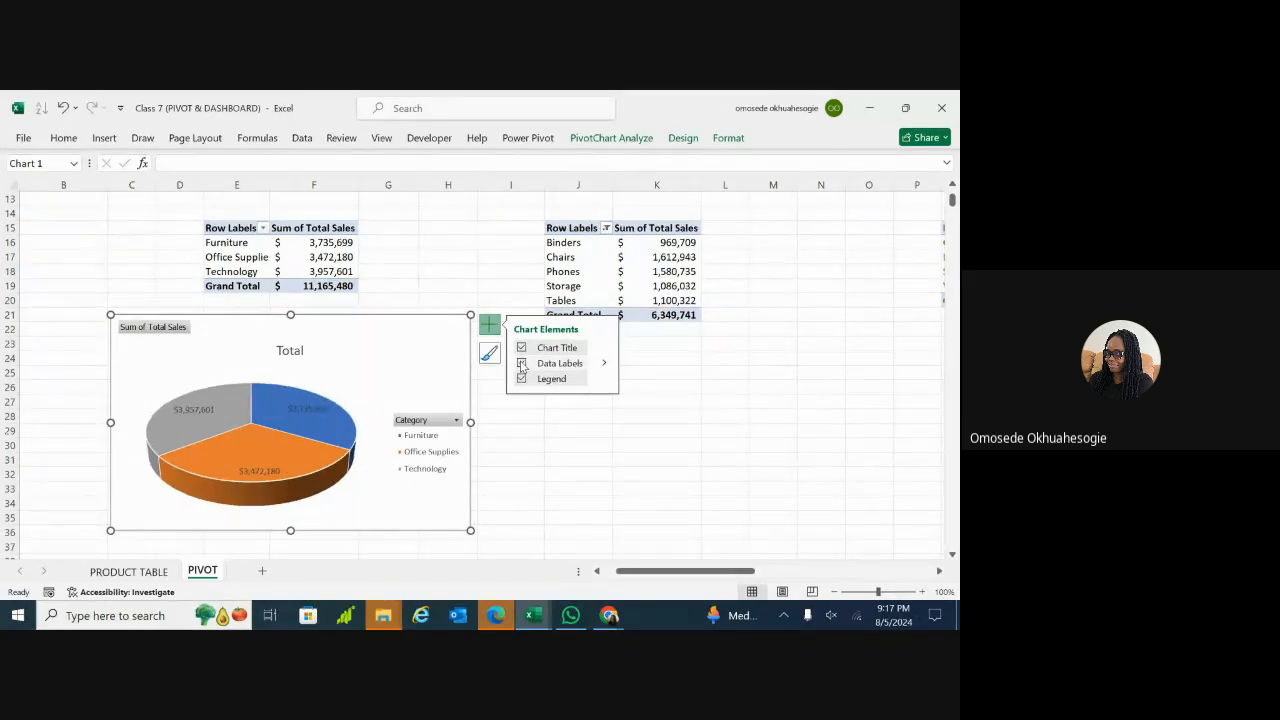
pyautogui.click(200, 412)
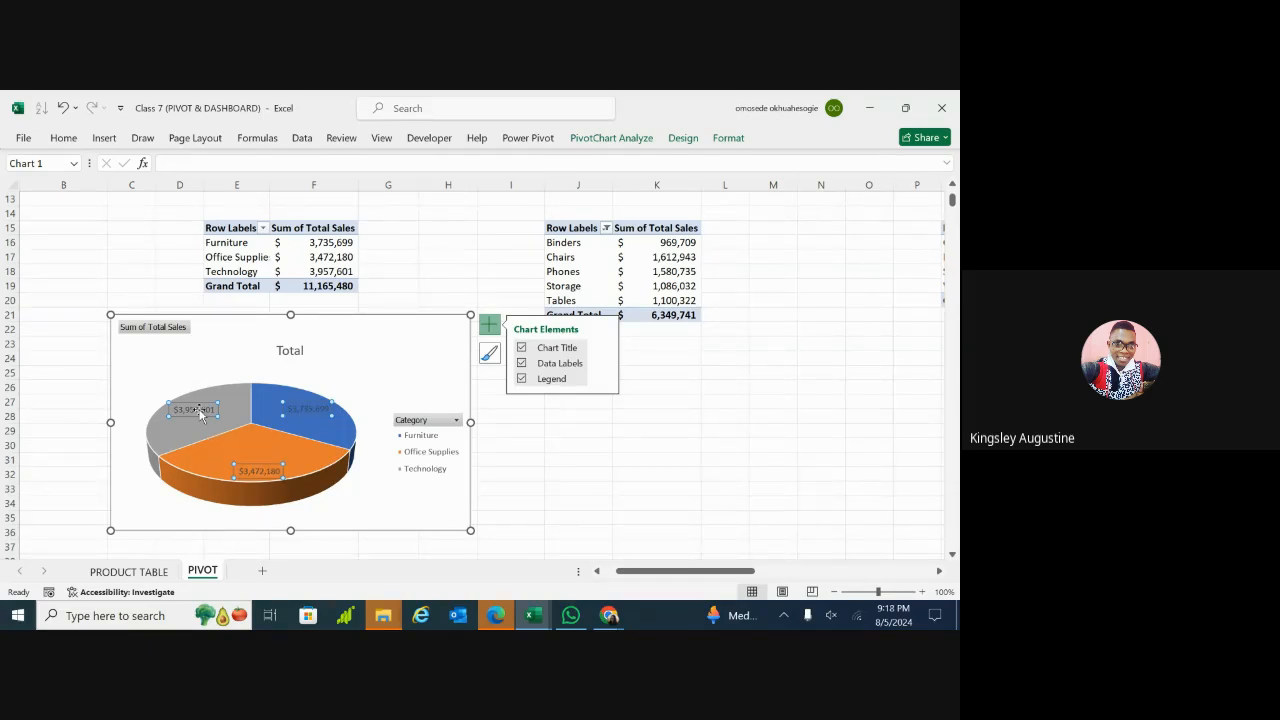
pyautogui.click(418, 368)
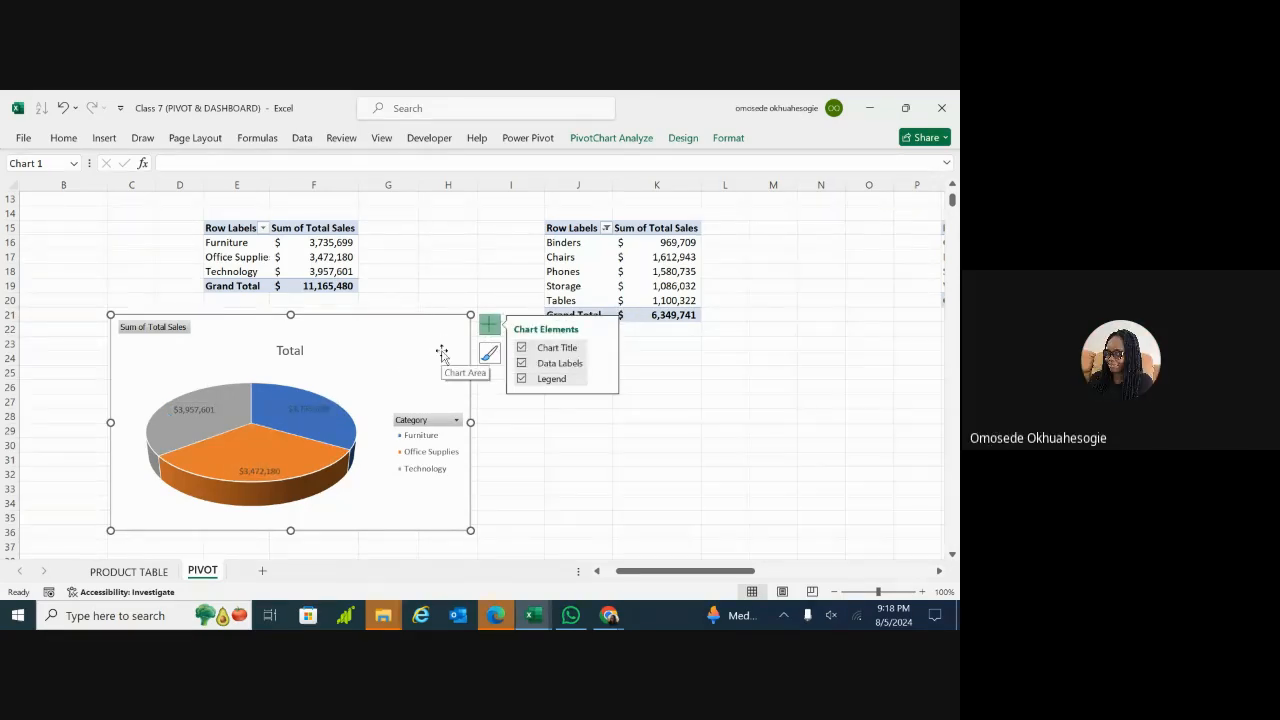
pyautogui.click(521, 363)
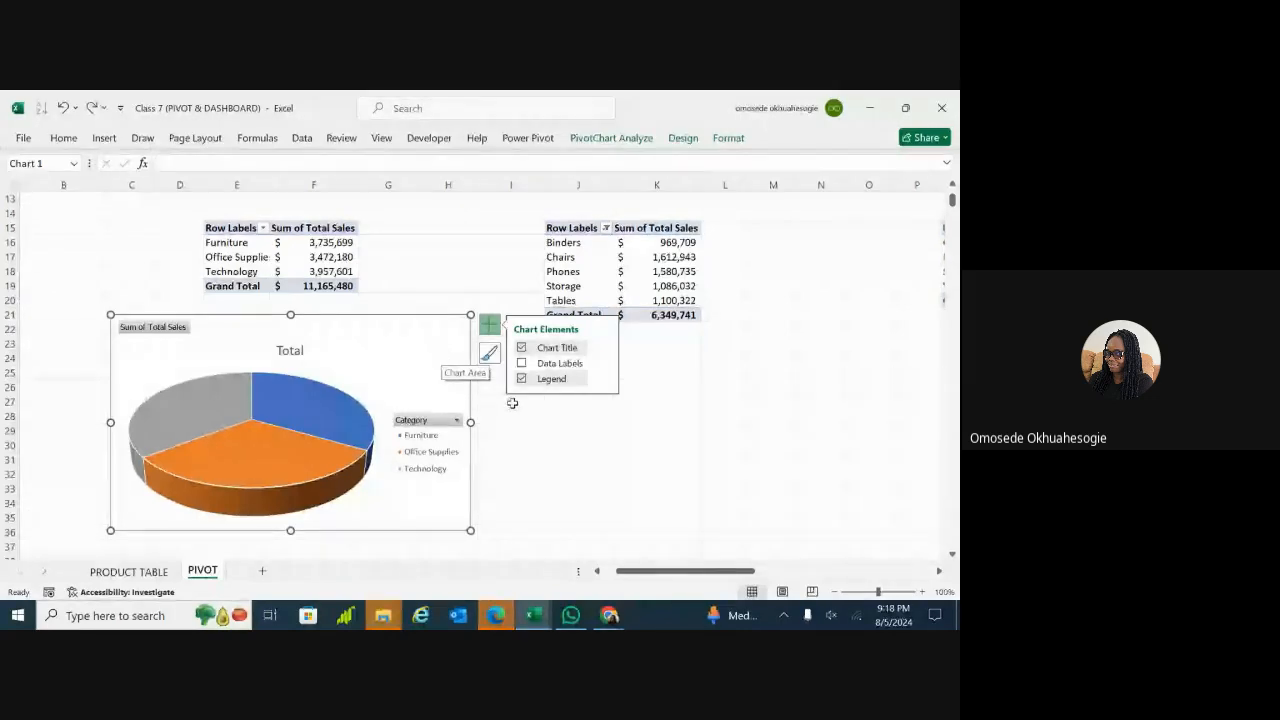
pyautogui.click(511, 459)
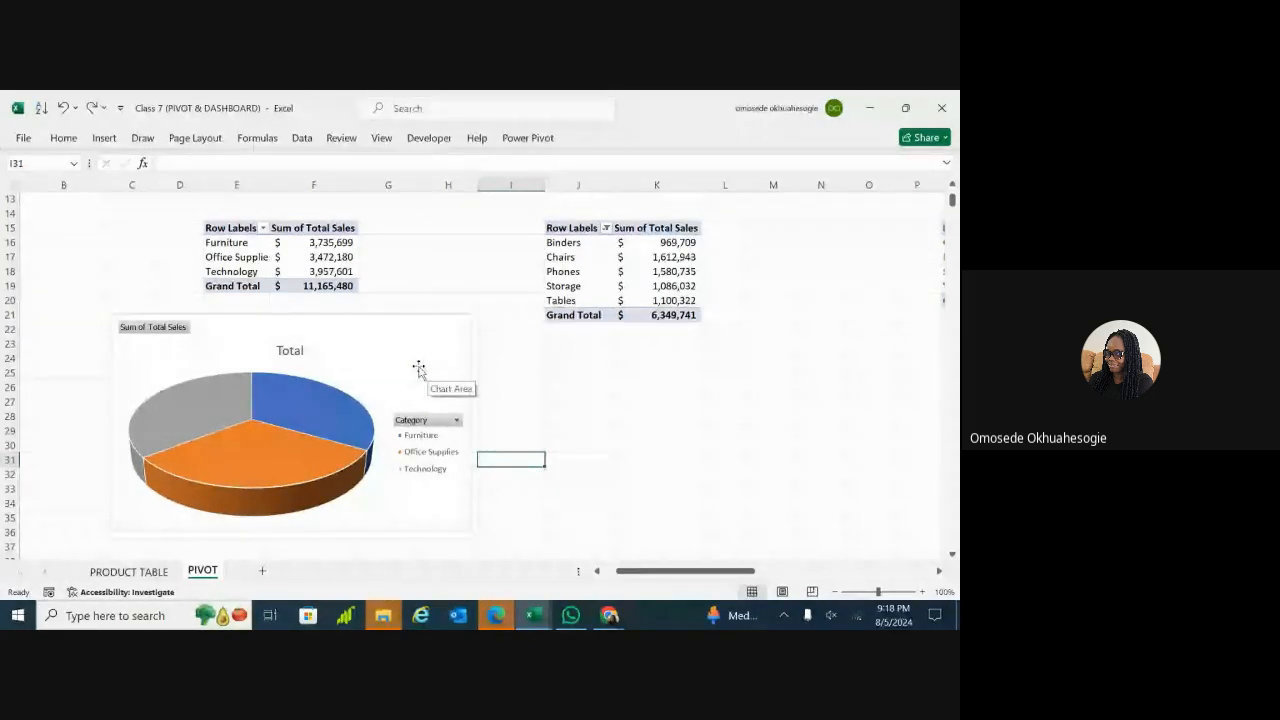
# Step: Add data labels to the slices of the category 3-D pie chart
pyautogui.click(419, 369)
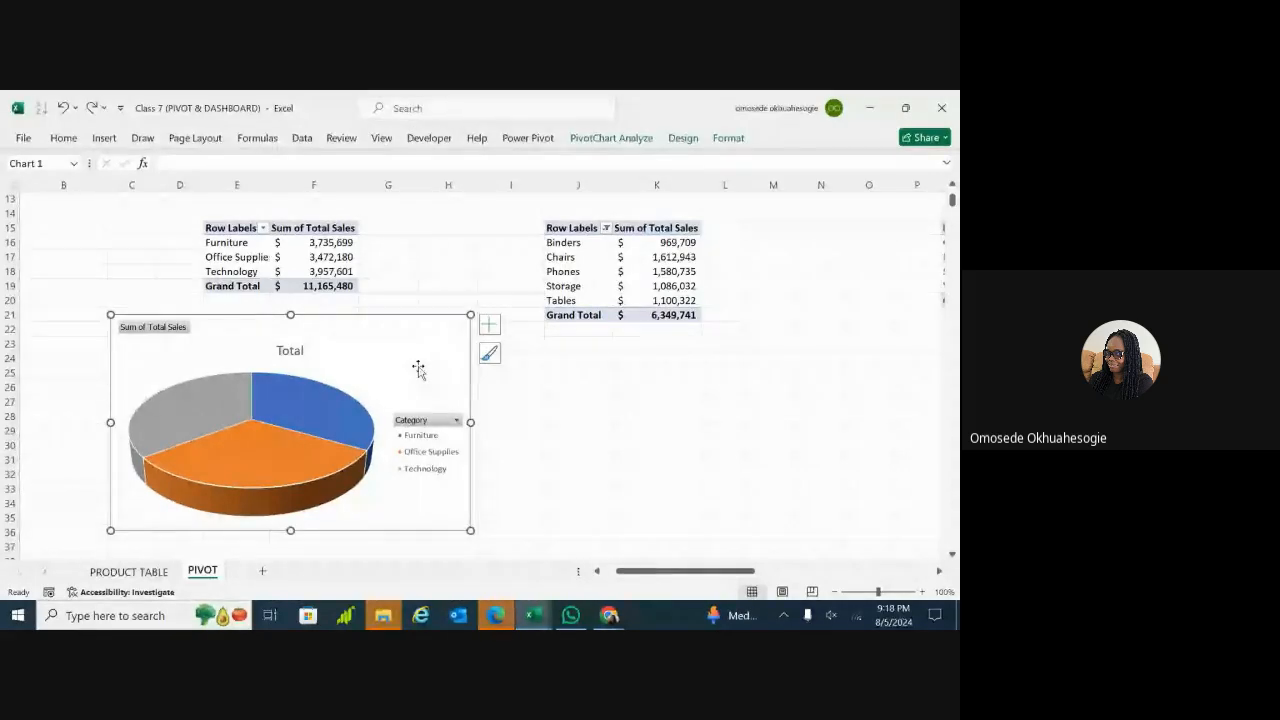
pyautogui.click(489, 326)
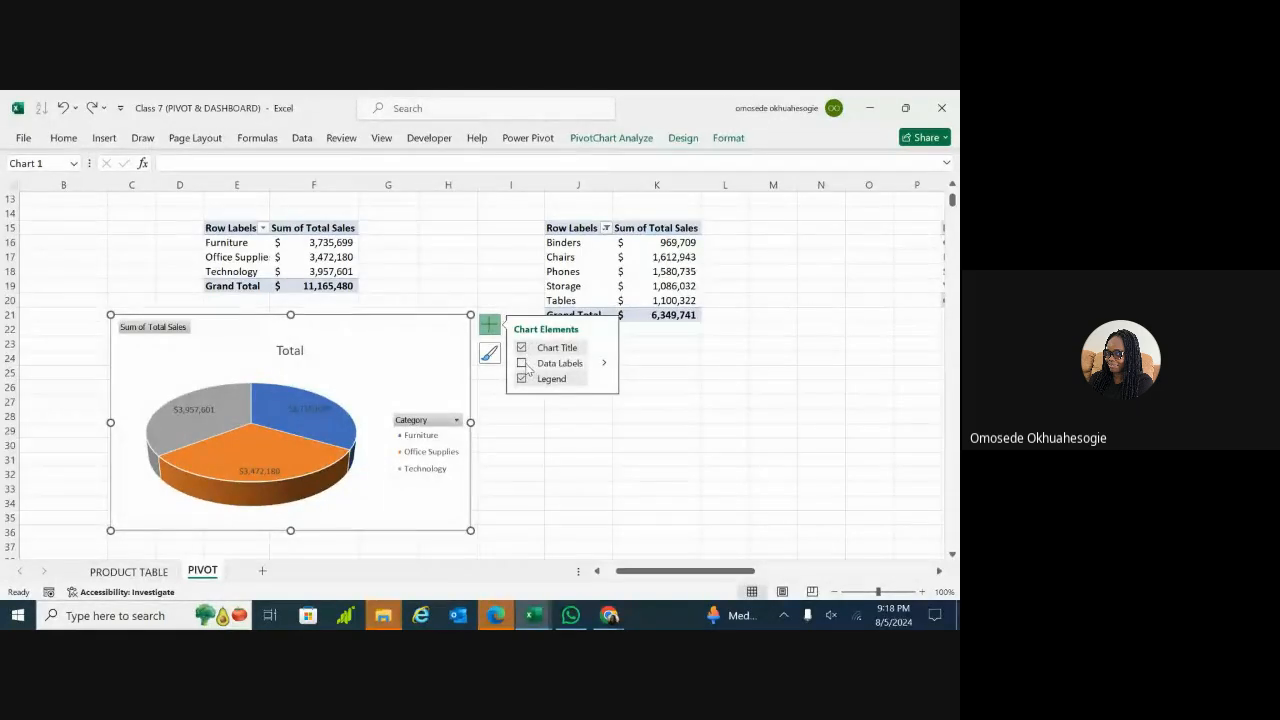
pyautogui.click(521, 363)
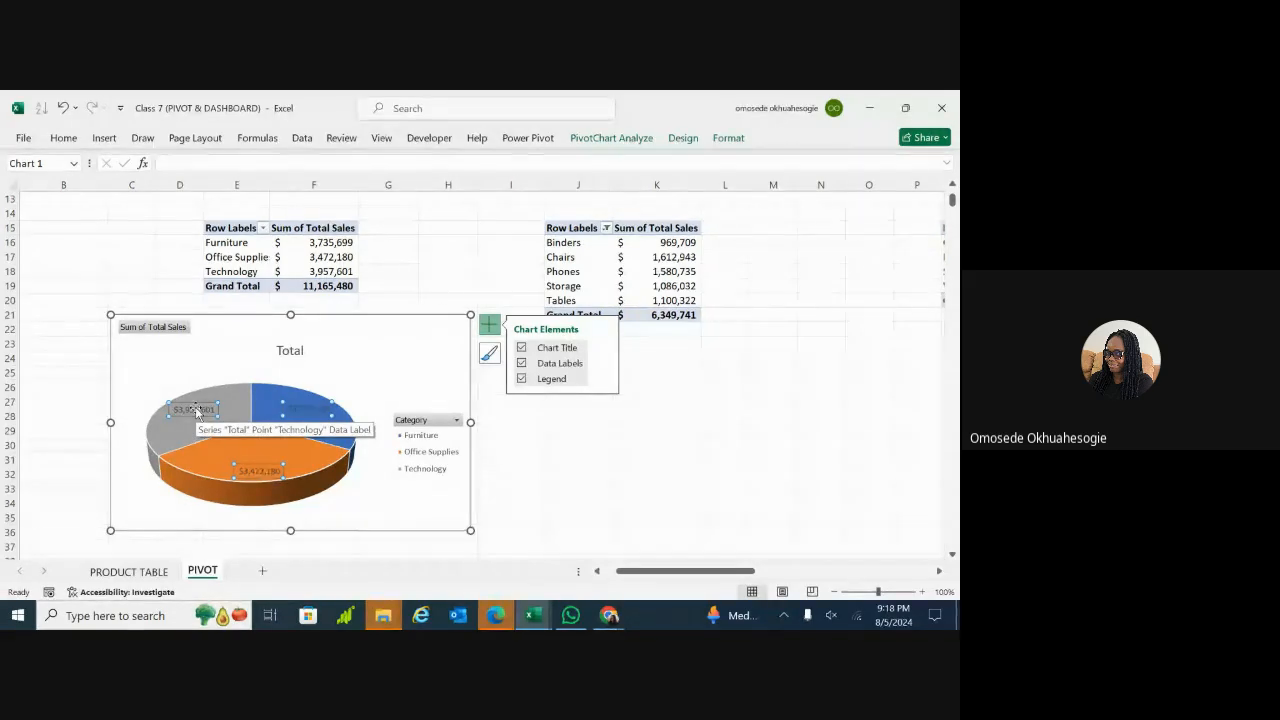
# Step: Make the category pie chart's data labels bold and change their font colour to white
pyautogui.doubleClick(197, 411)
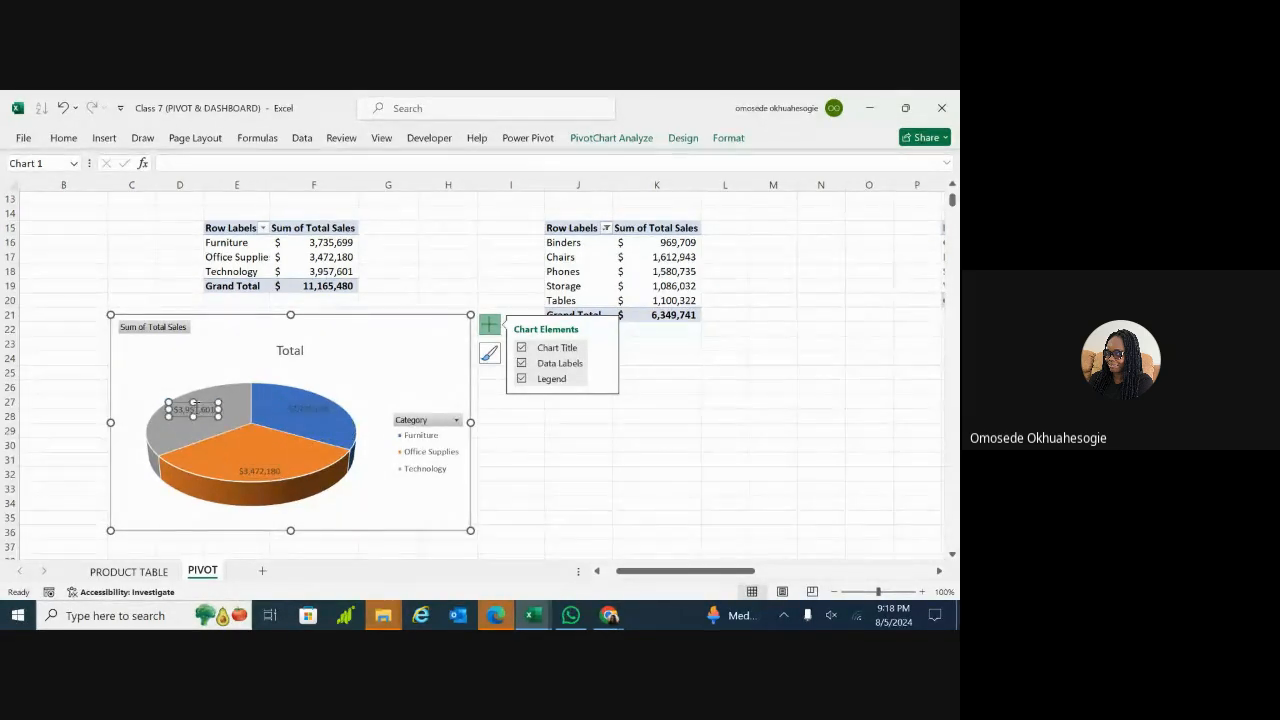
pyautogui.click(220, 457)
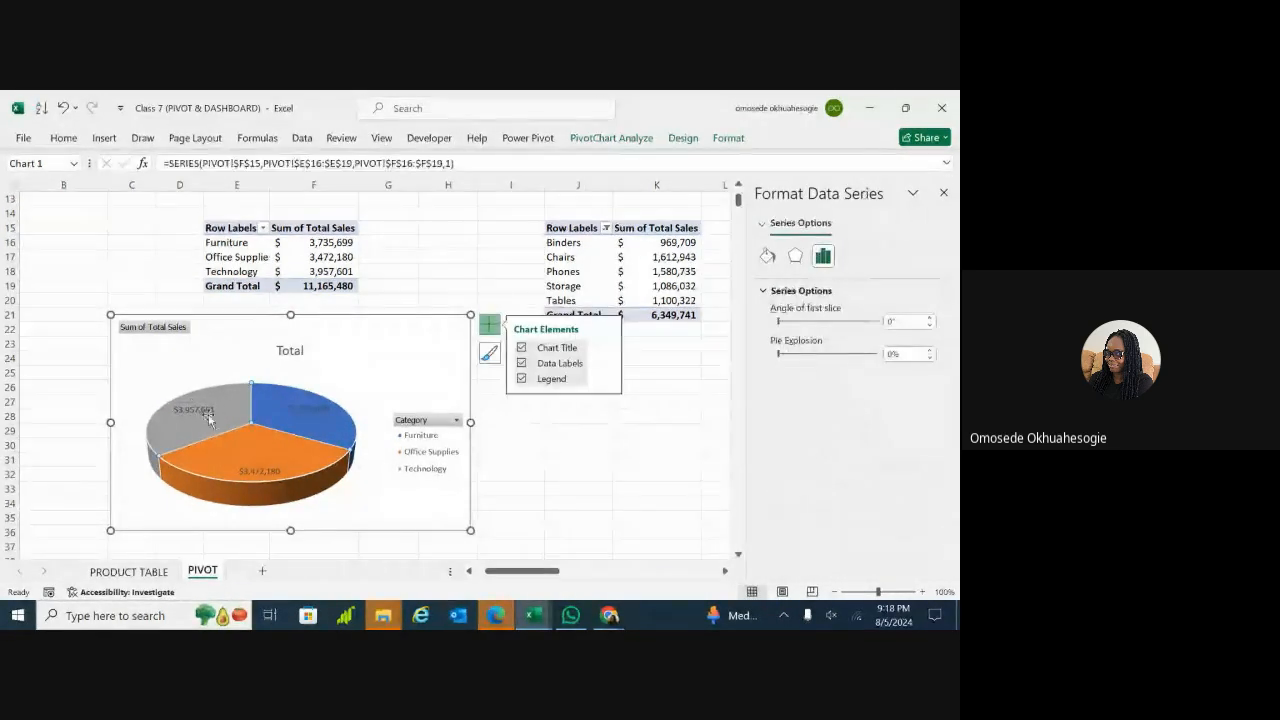
pyautogui.click(206, 408)
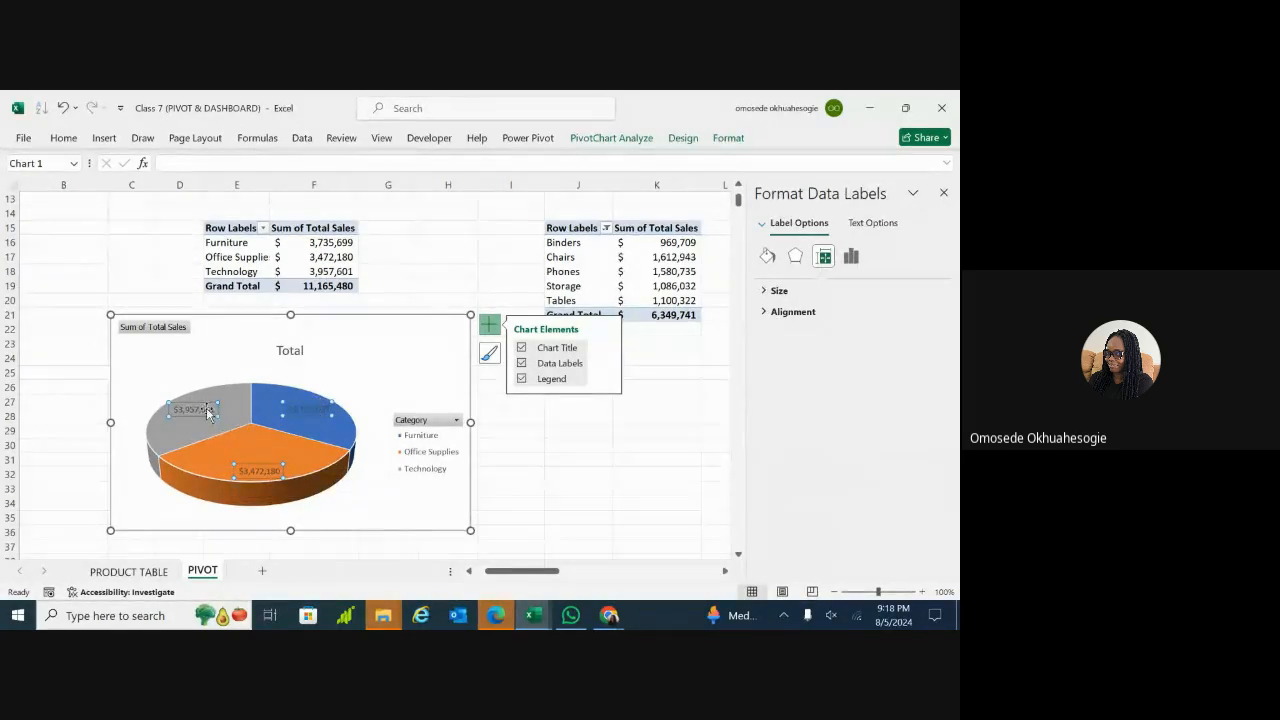
pyautogui.click(66, 139)
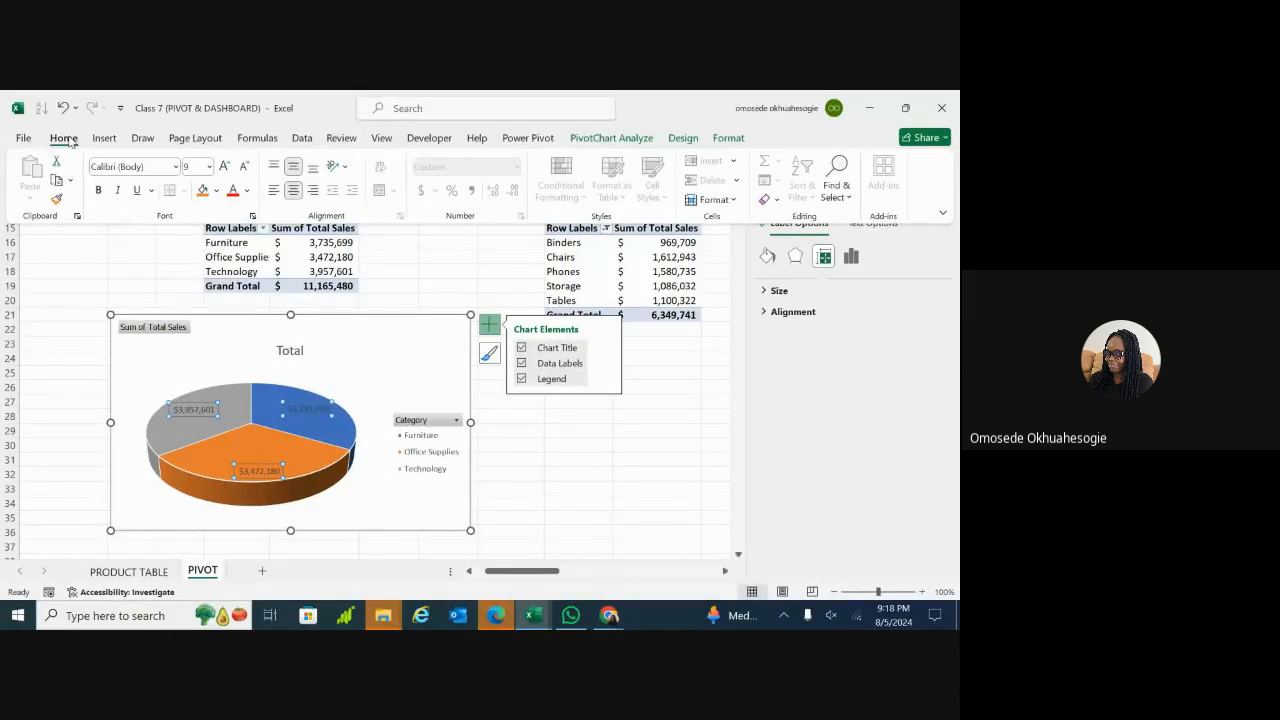
pyautogui.click(98, 191)
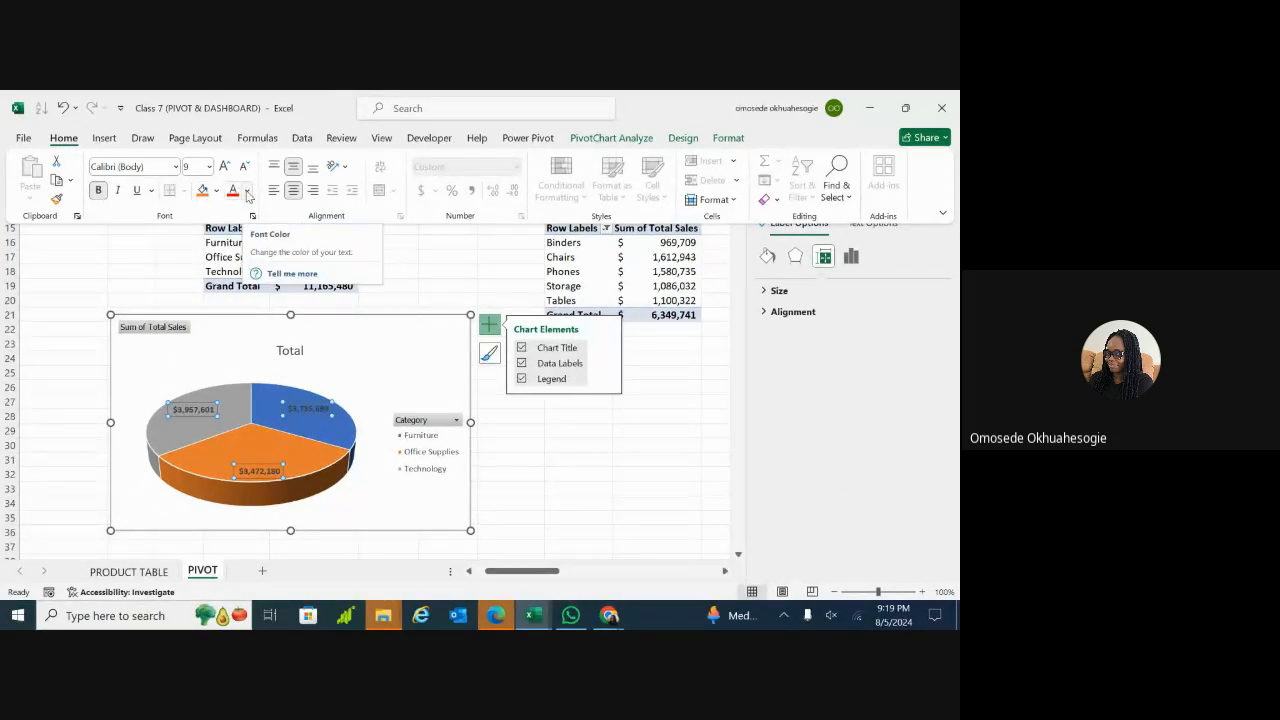
pyautogui.click(247, 194)
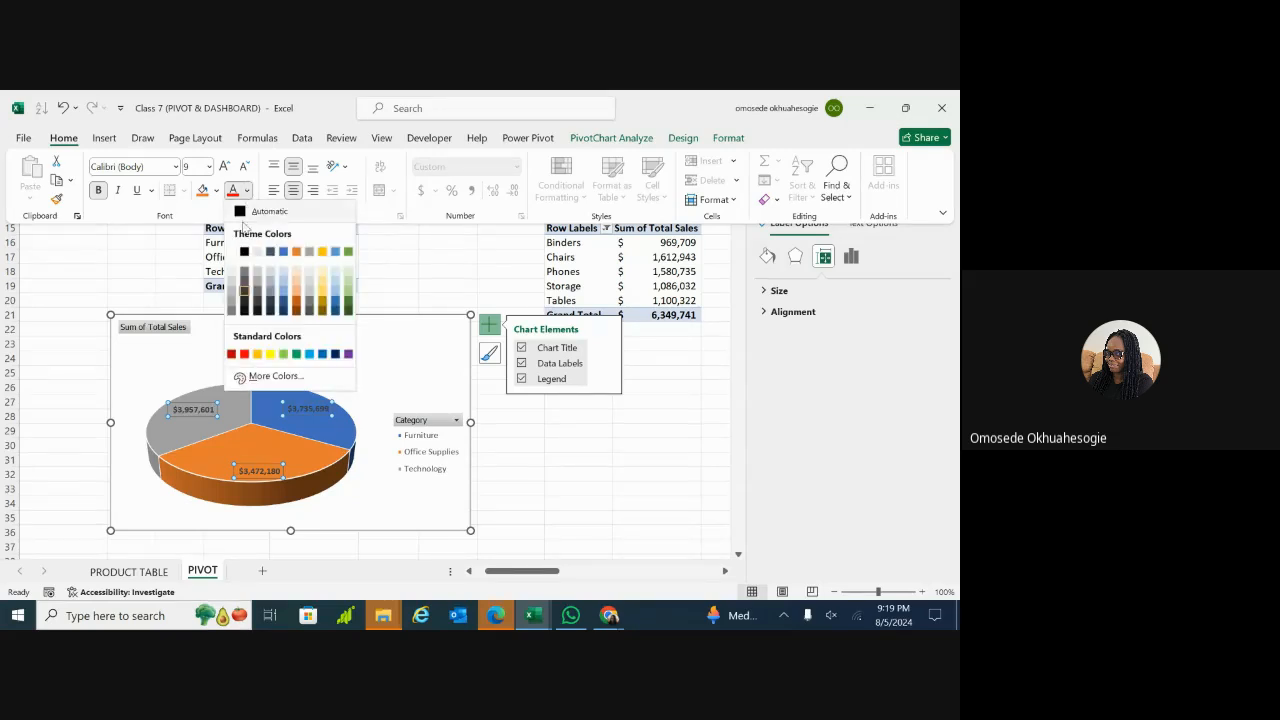
pyautogui.click(232, 253)
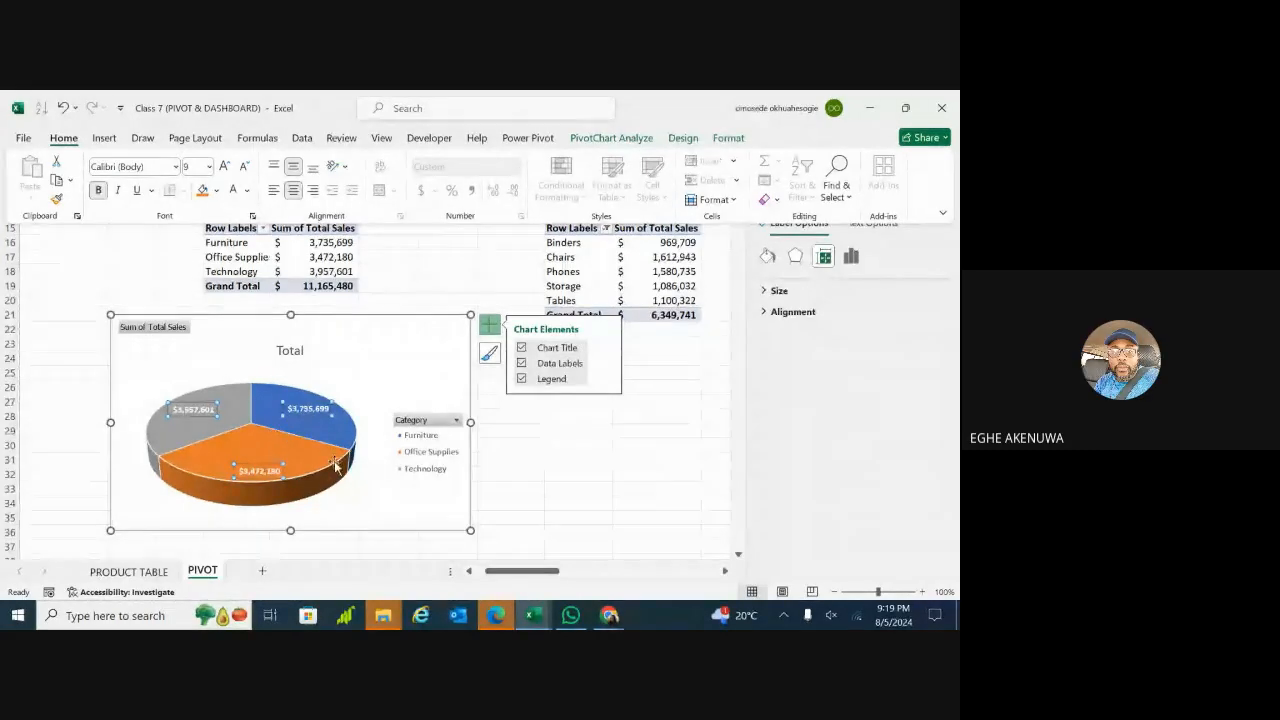
pyautogui.click(370, 491)
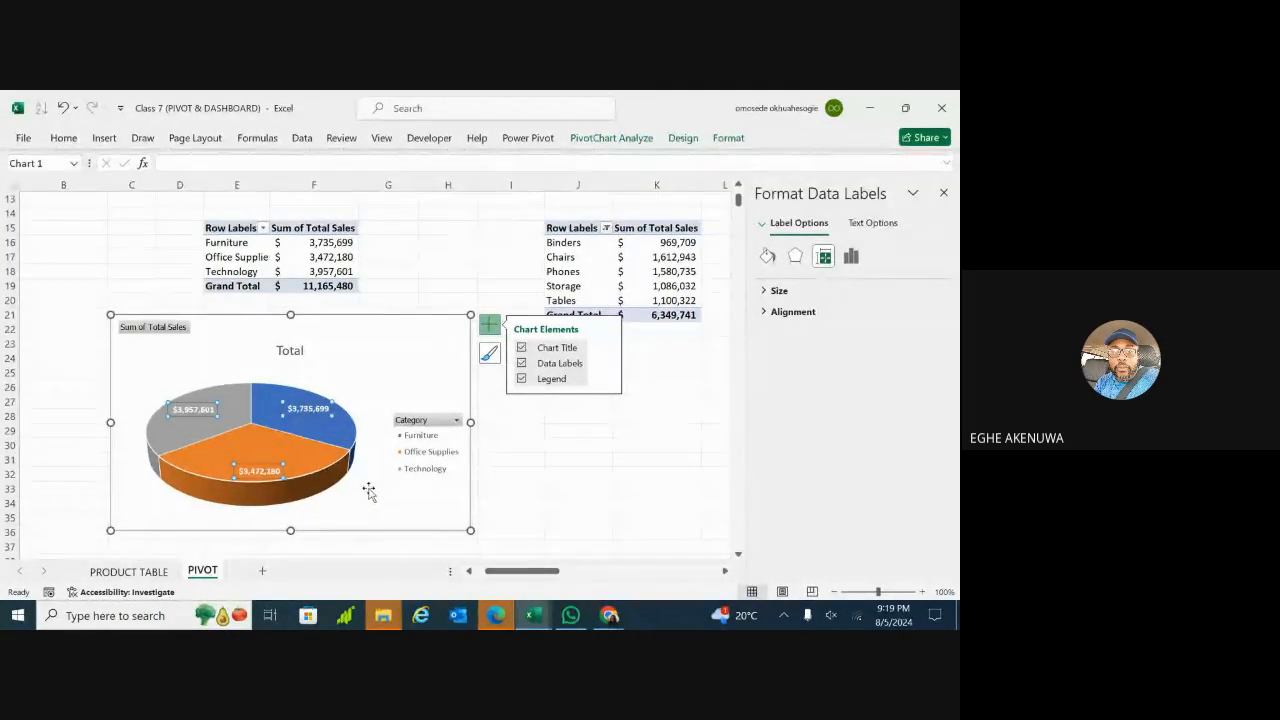
pyautogui.click(358, 489)
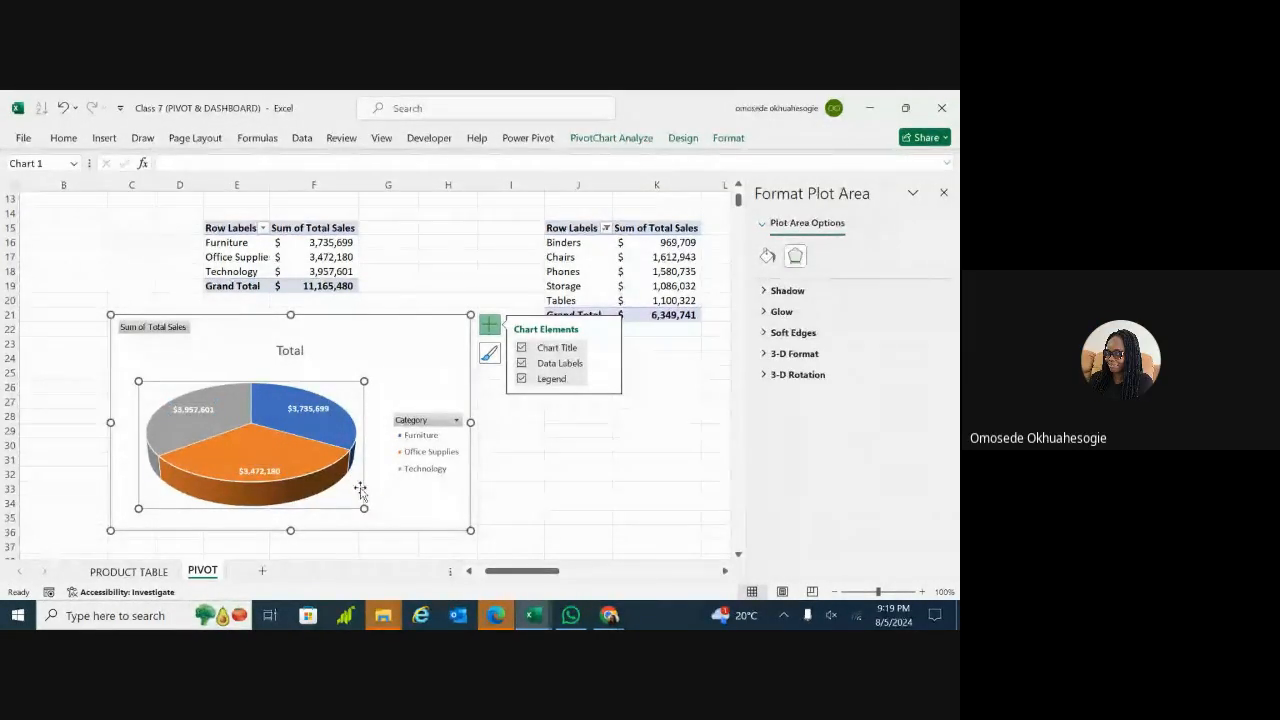
# Step: Set the font size of the category pie chart's data labels to 12
pyautogui.click(252, 470)
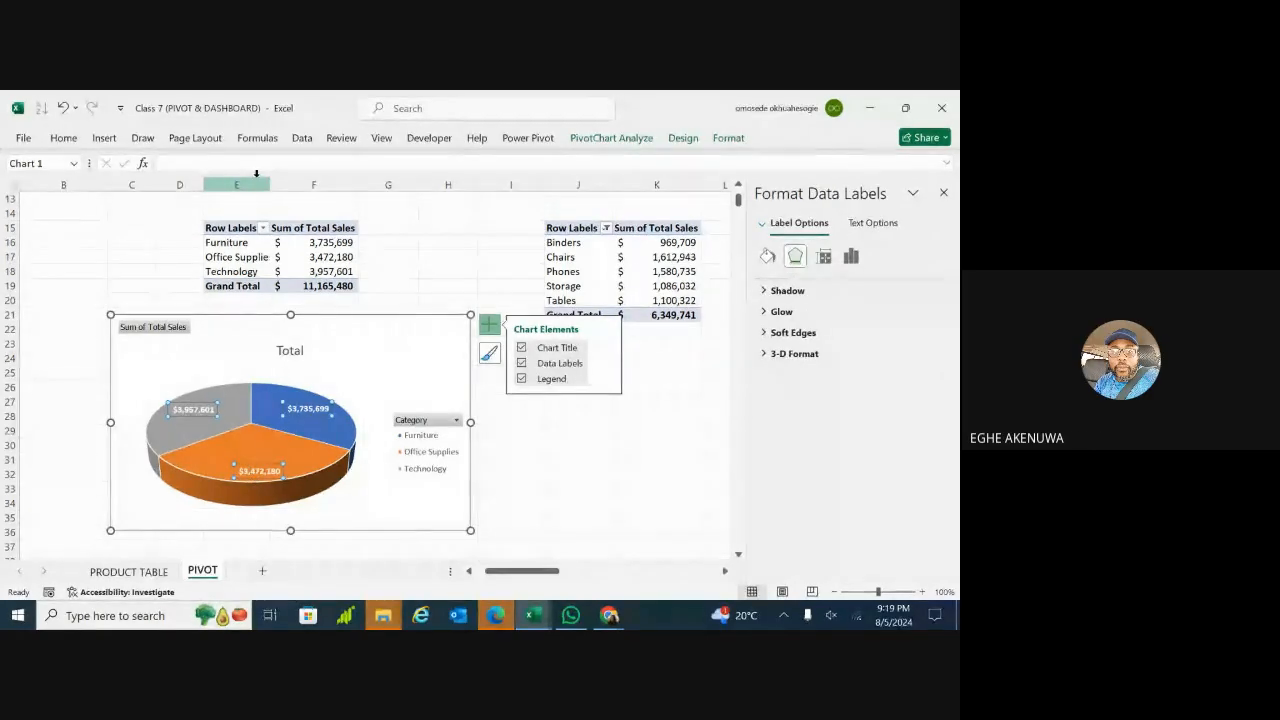
pyautogui.click(63, 138)
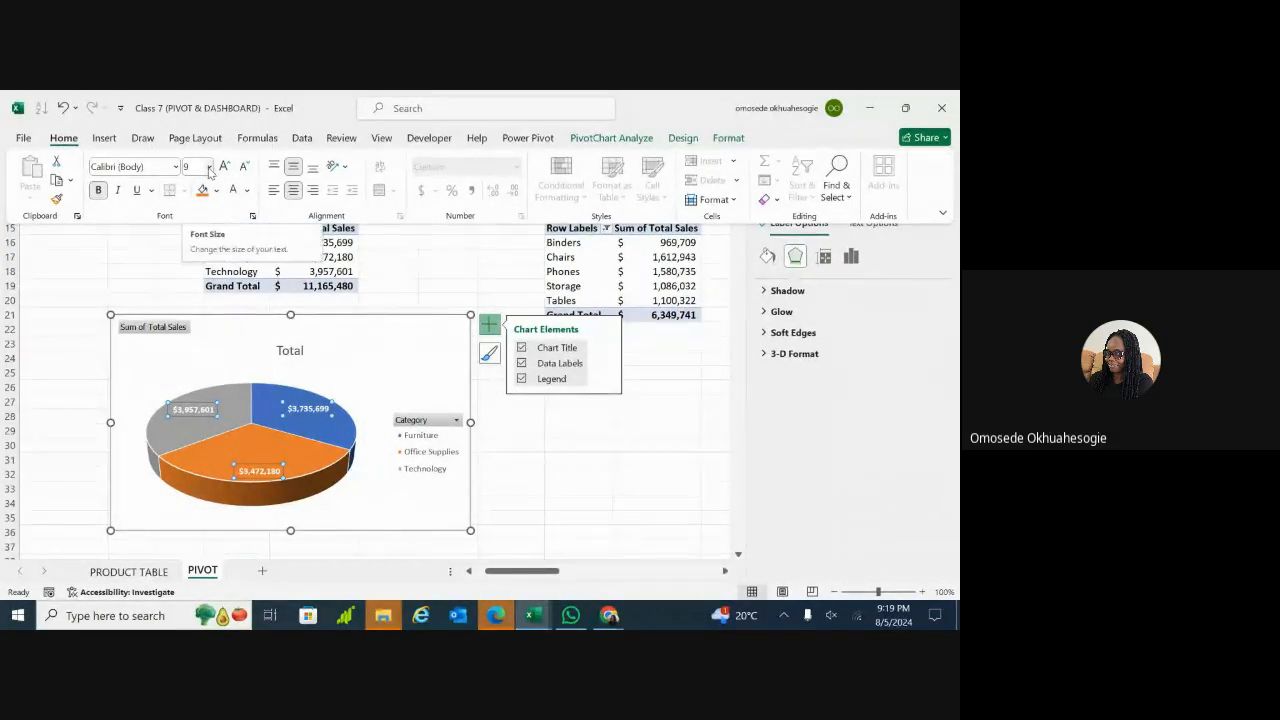
pyautogui.click(209, 170)
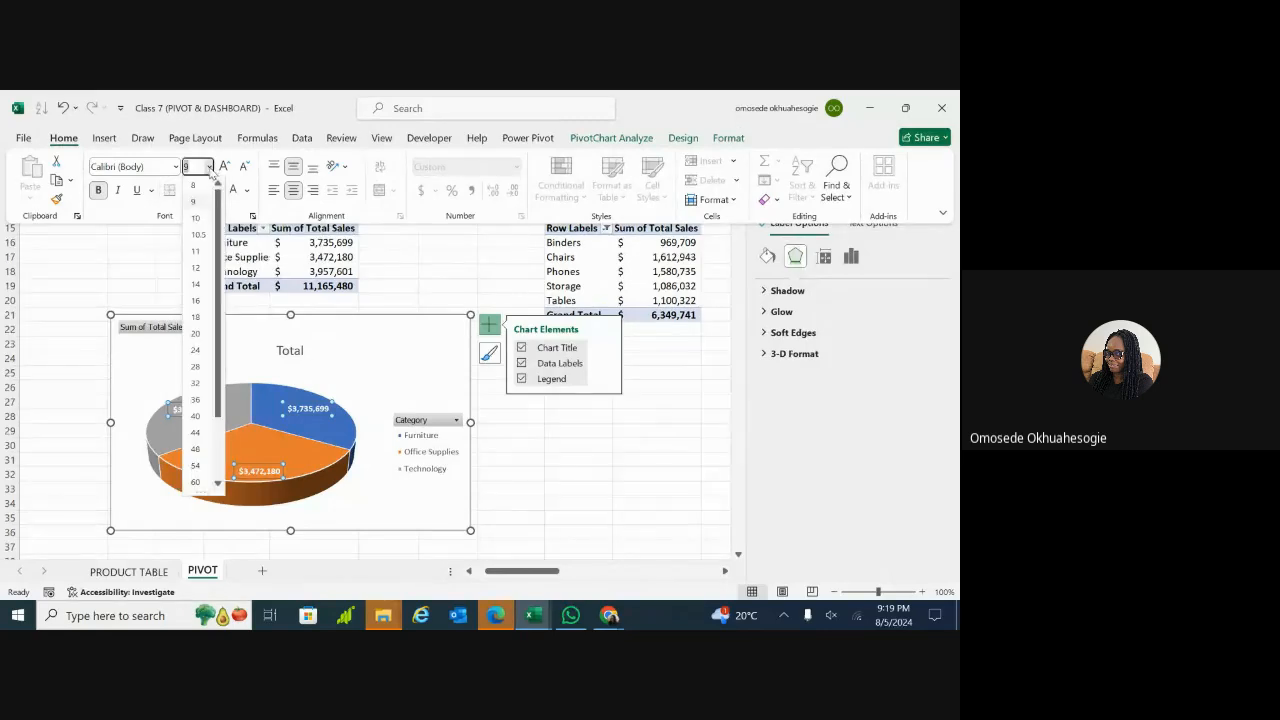
pyautogui.click(198, 267)
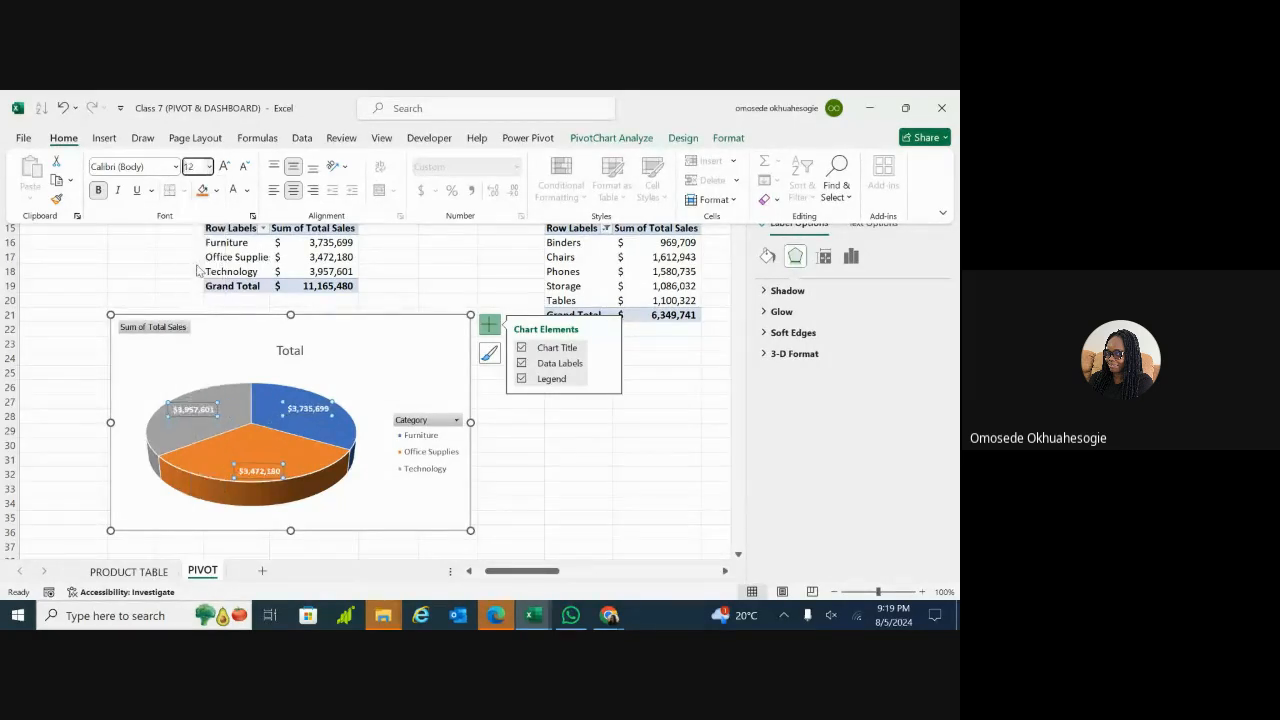
pyautogui.click(224, 167)
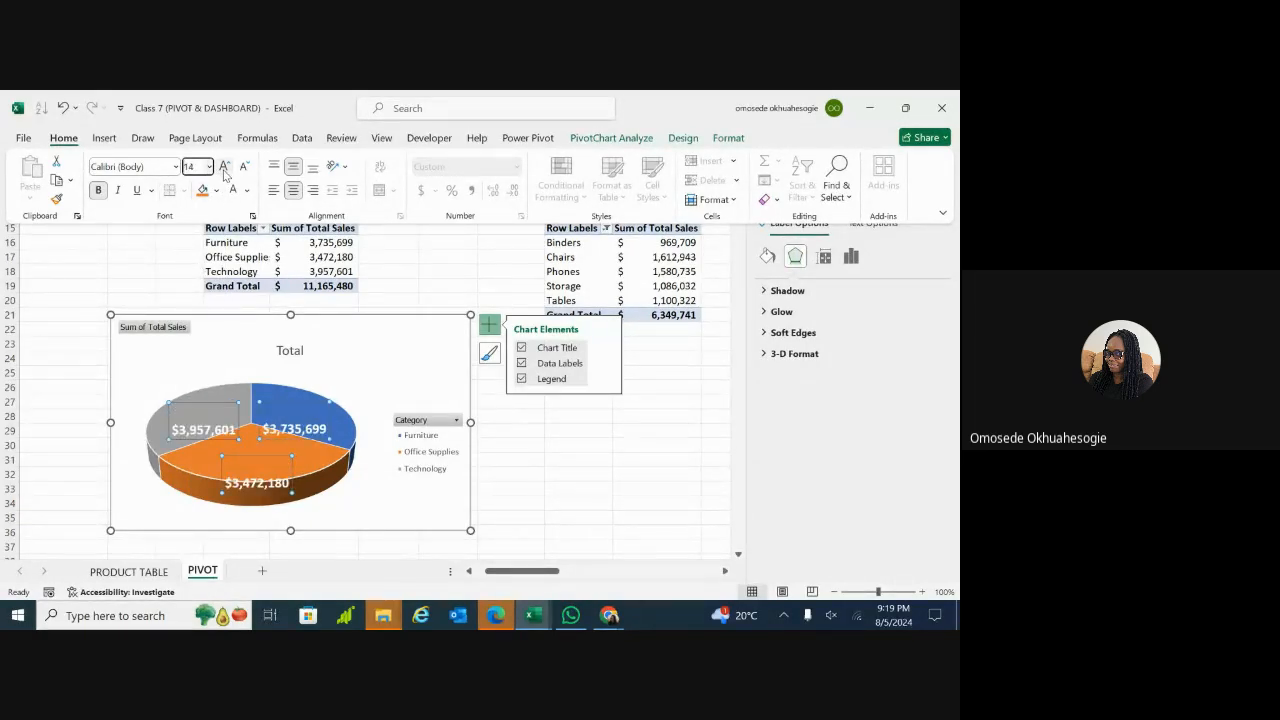
pyautogui.click(244, 167)
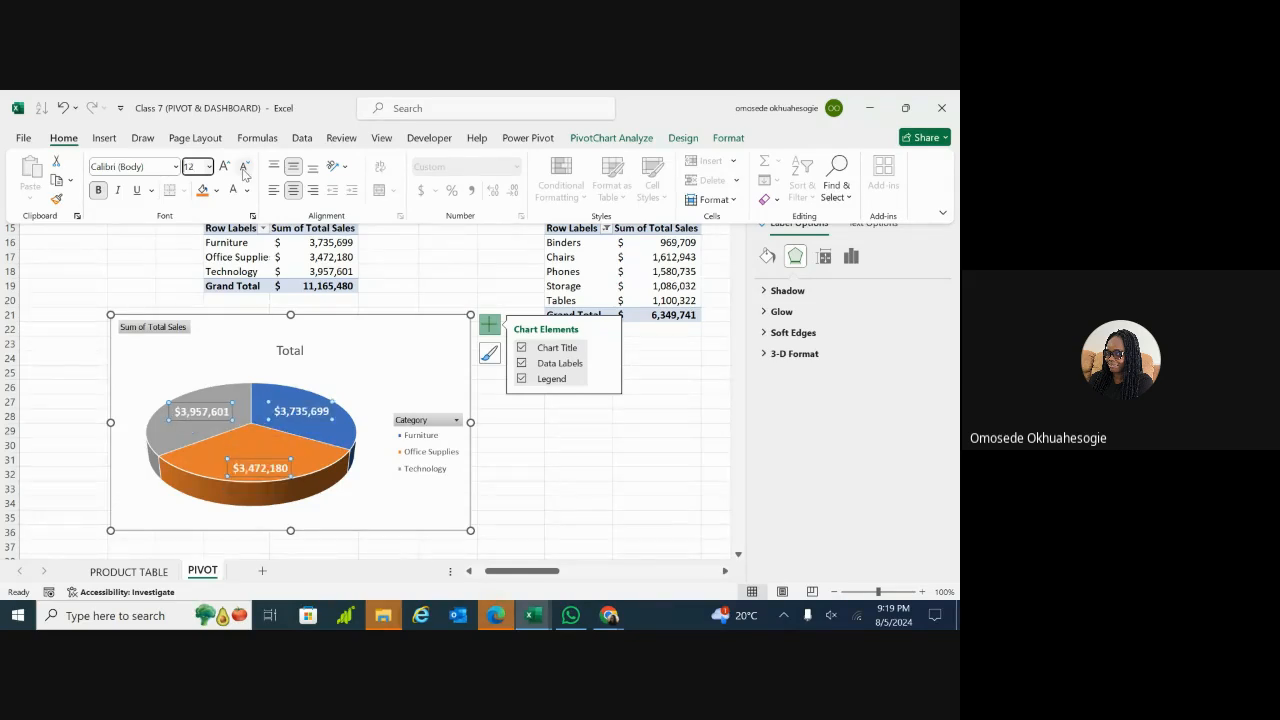
pyautogui.click(360, 387)
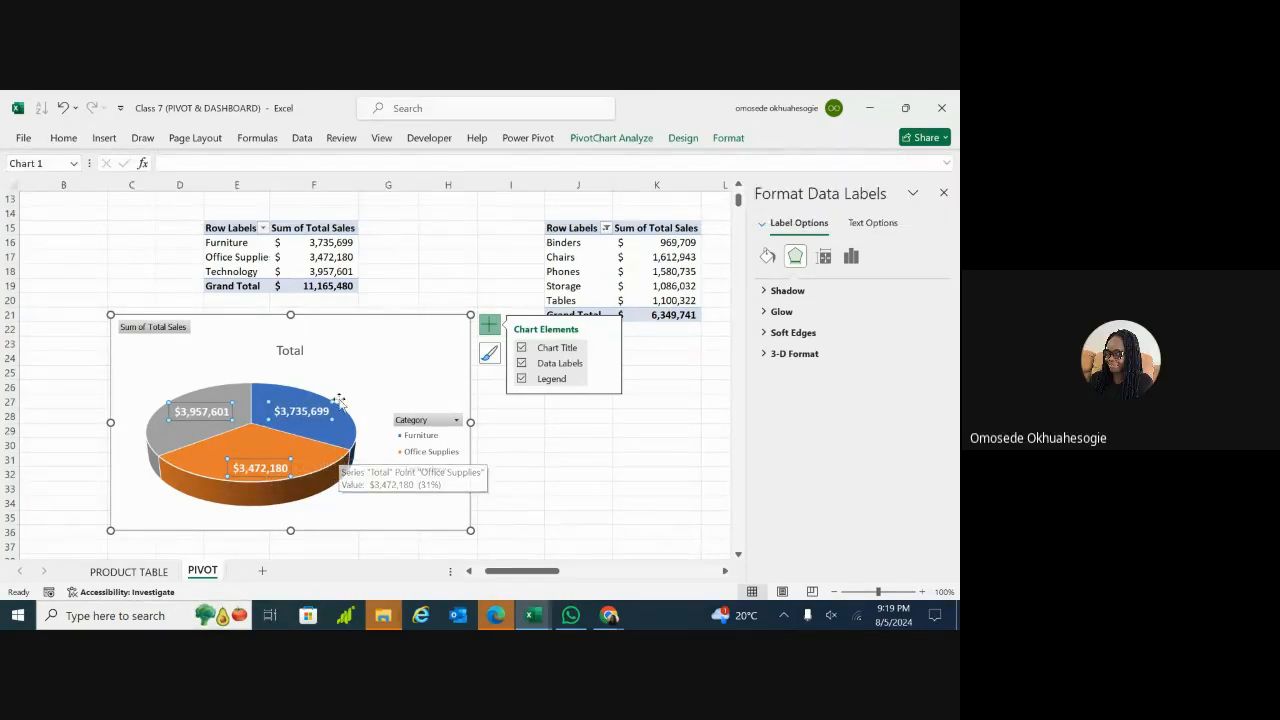
pyautogui.click(355, 504)
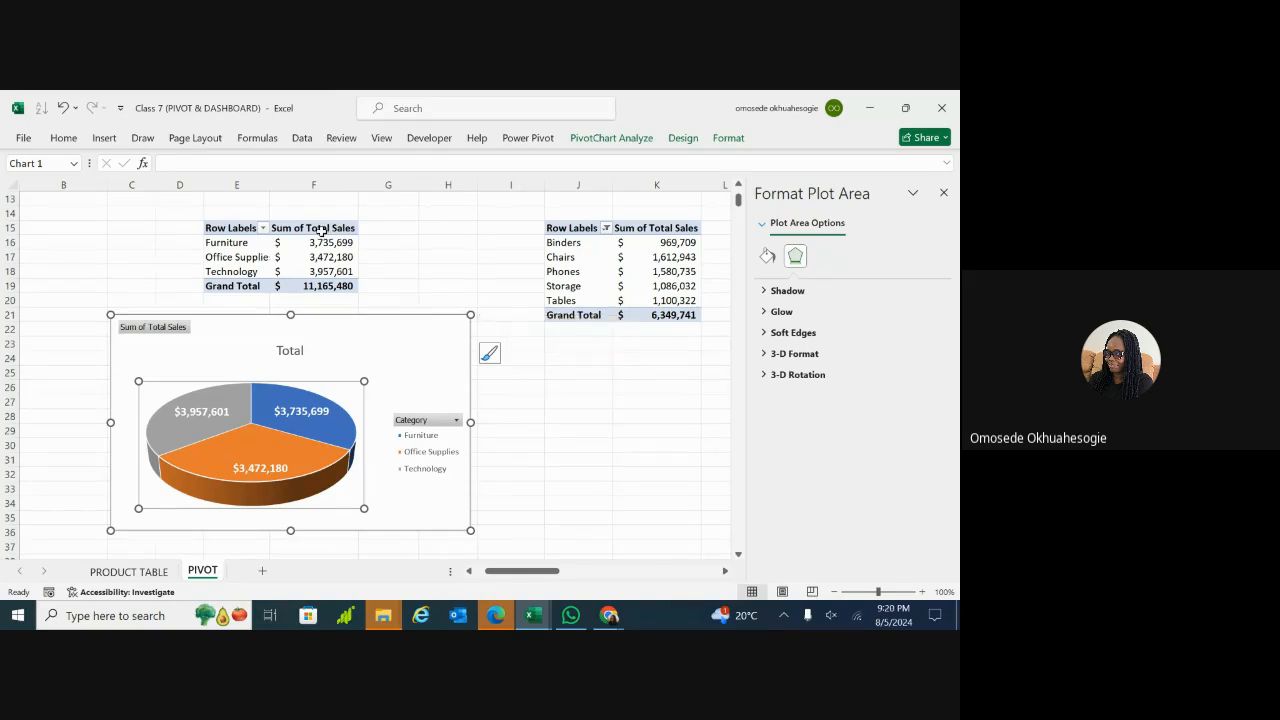
# Step: Try showing the category PivotTable's Sum of Total Sales values as % of Column Total, and undo the change
pyautogui.doubleClick(322, 232)
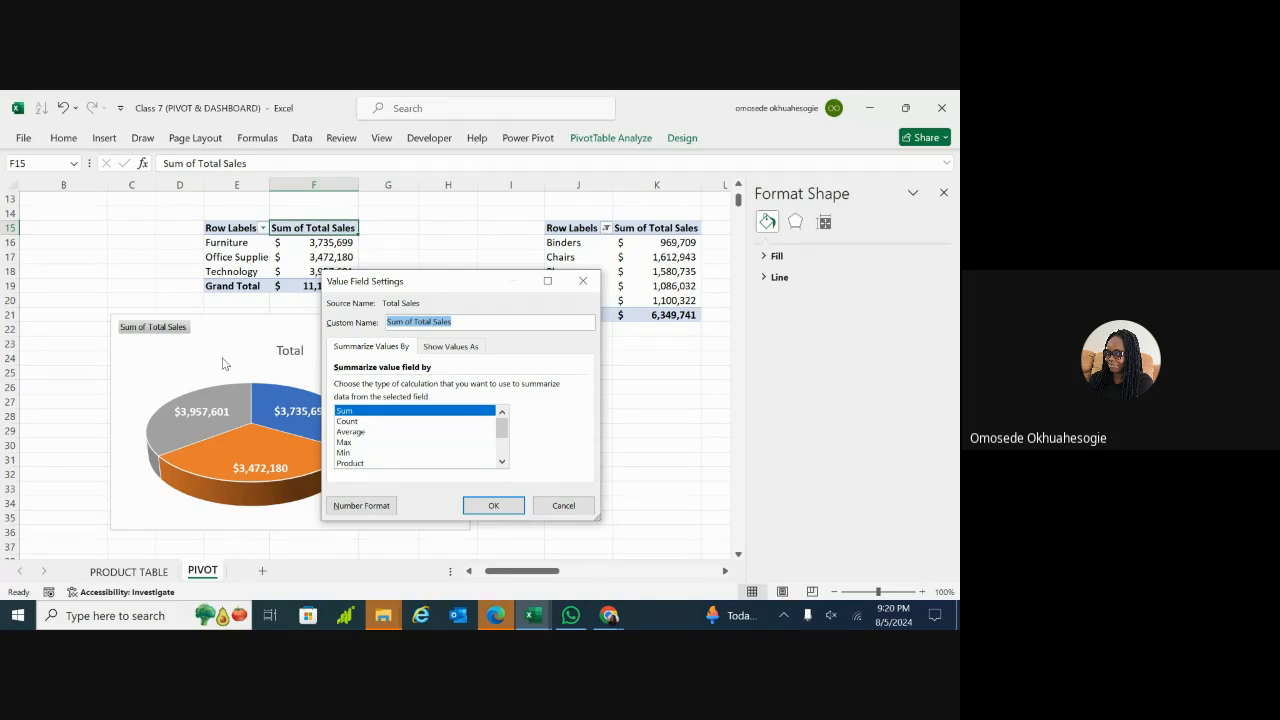
pyautogui.click(582, 281)
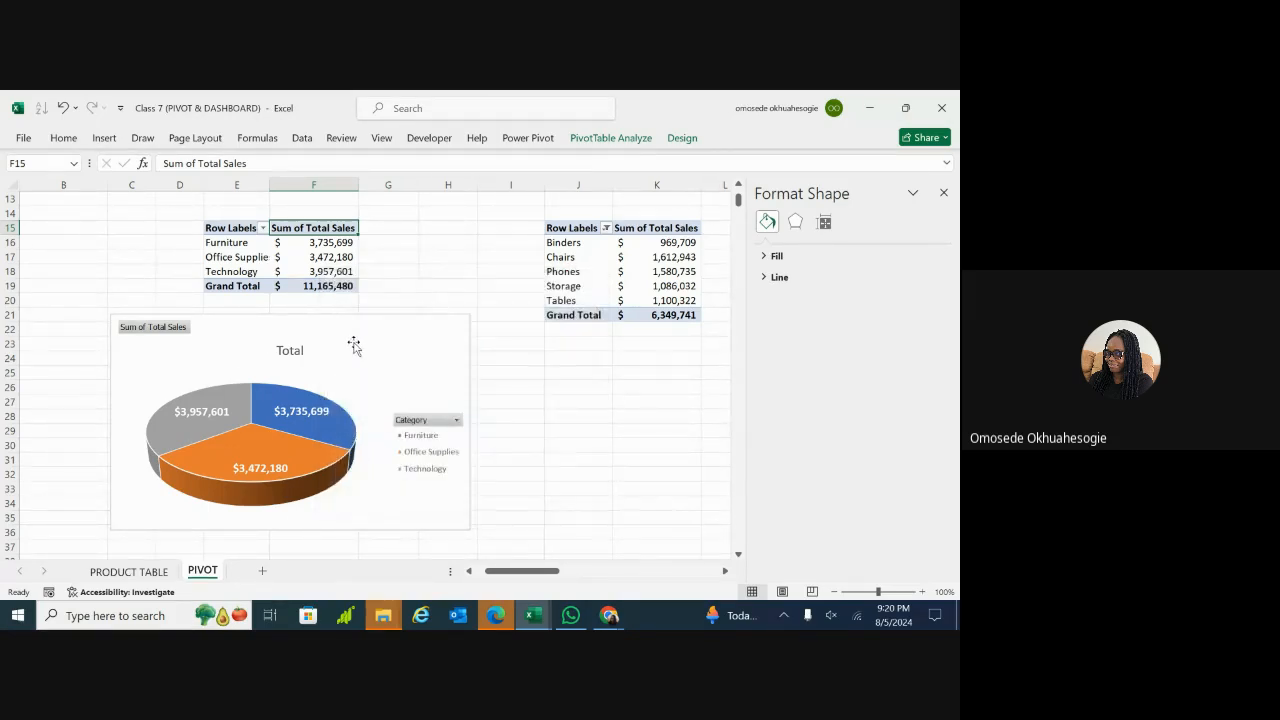
pyautogui.doubleClick(316, 232)
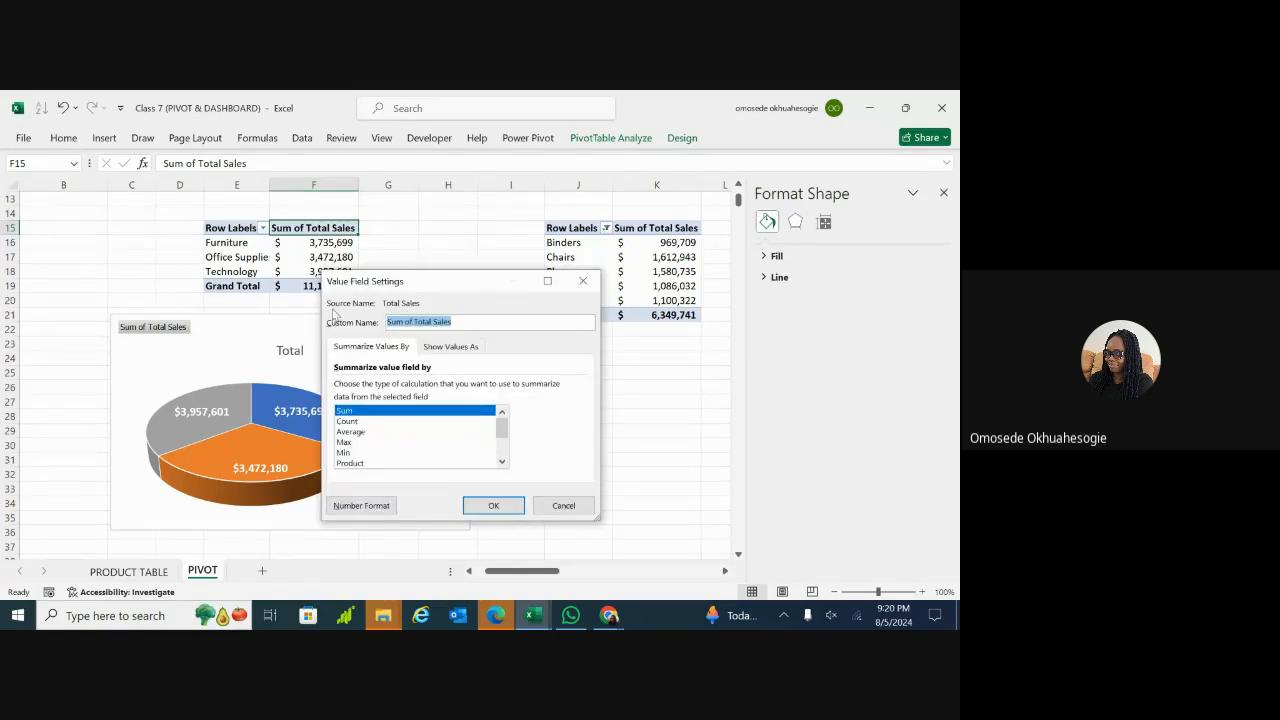
pyautogui.click(447, 347)
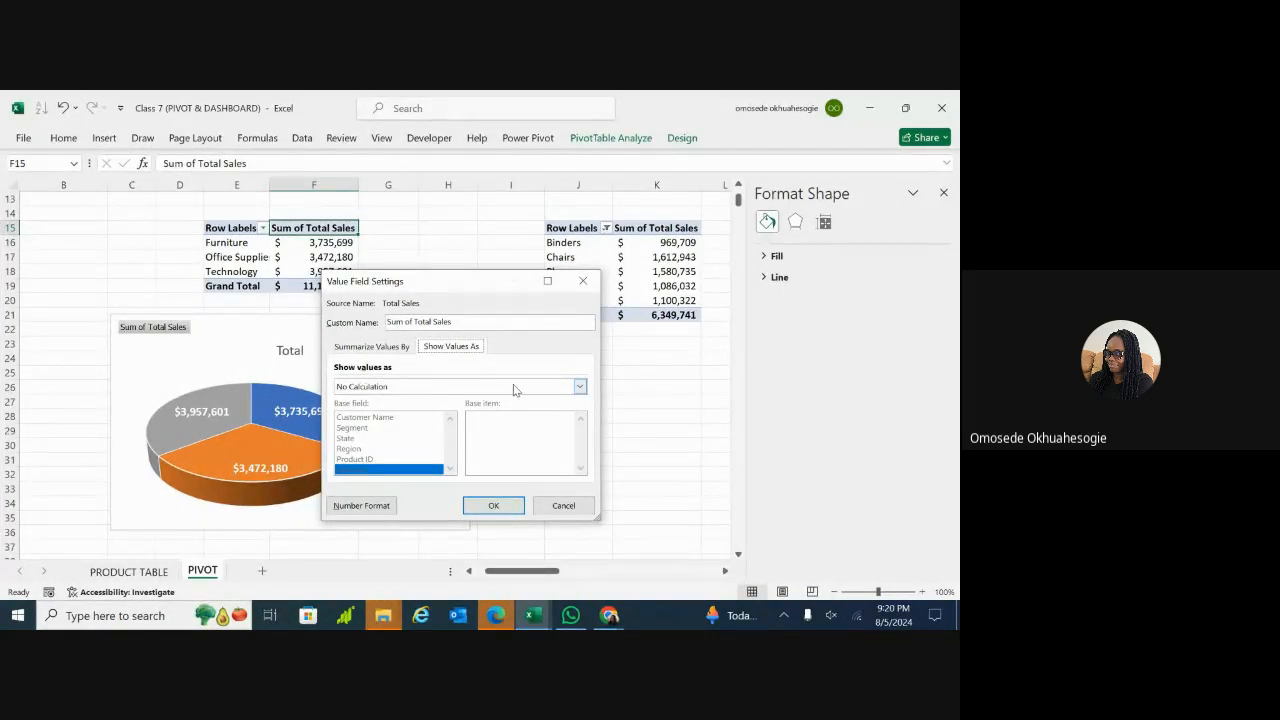
pyautogui.click(580, 388)
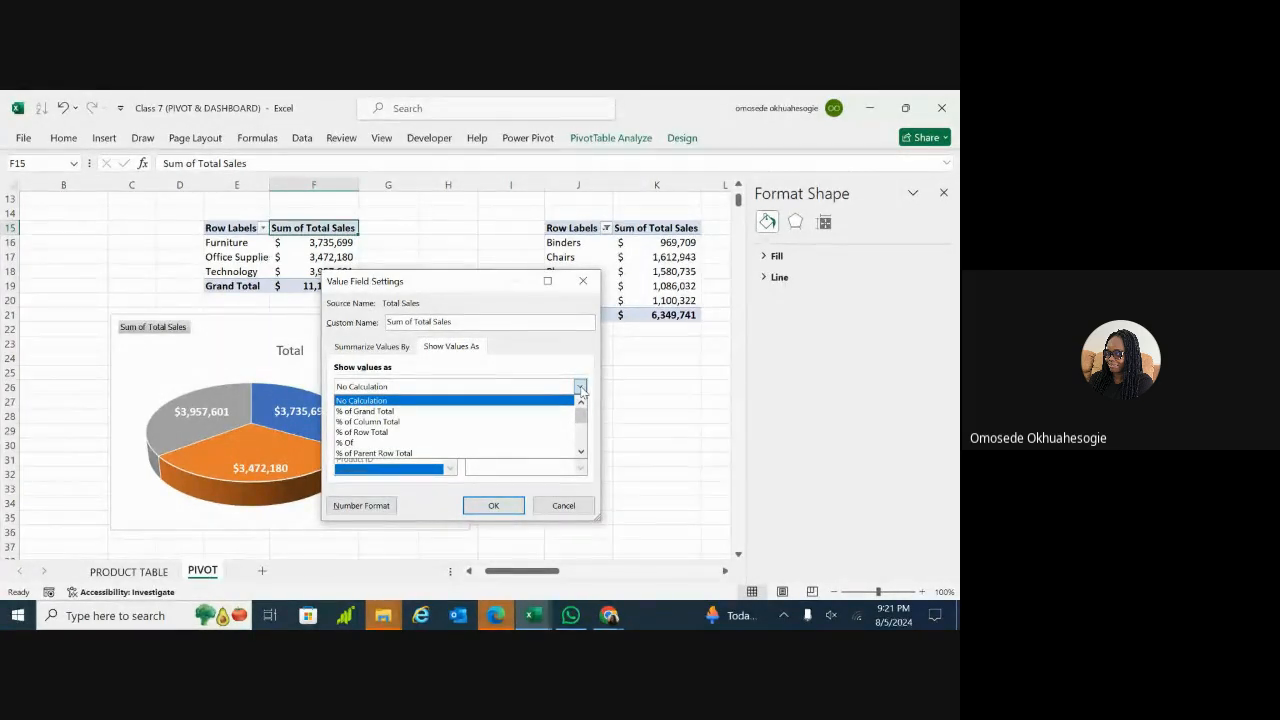
pyautogui.click(387, 421)
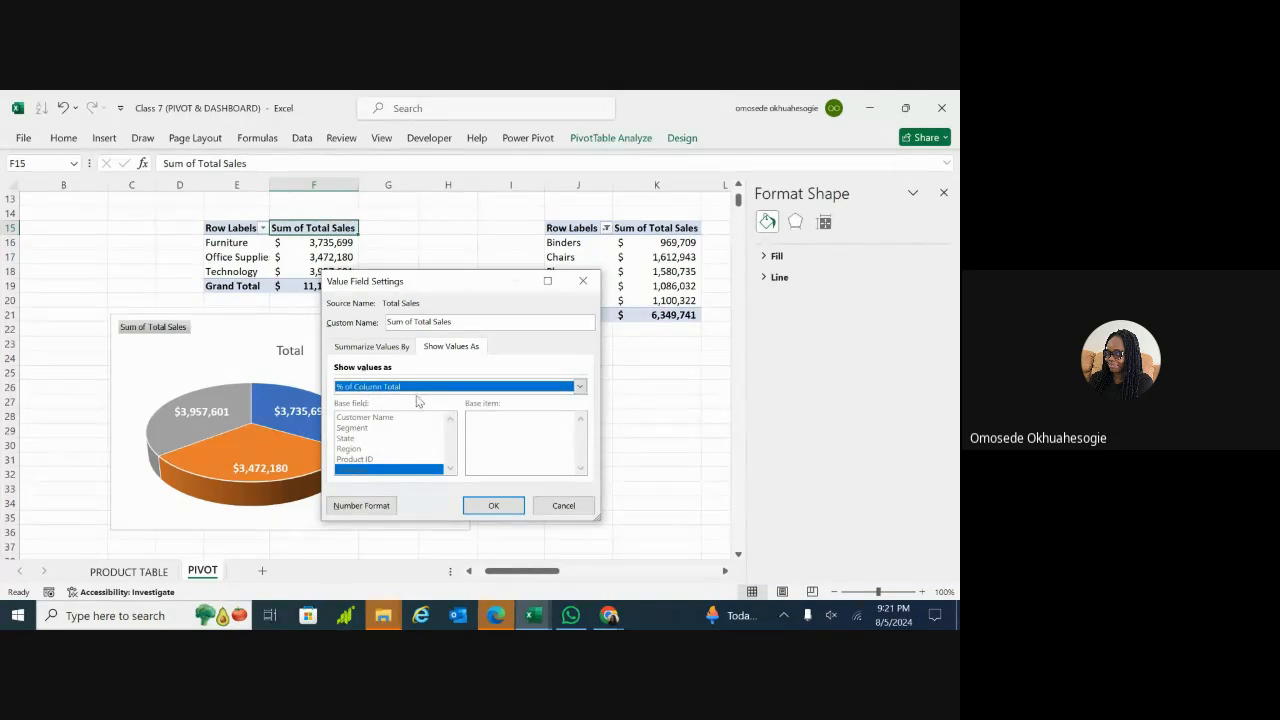
pyautogui.click(492, 507)
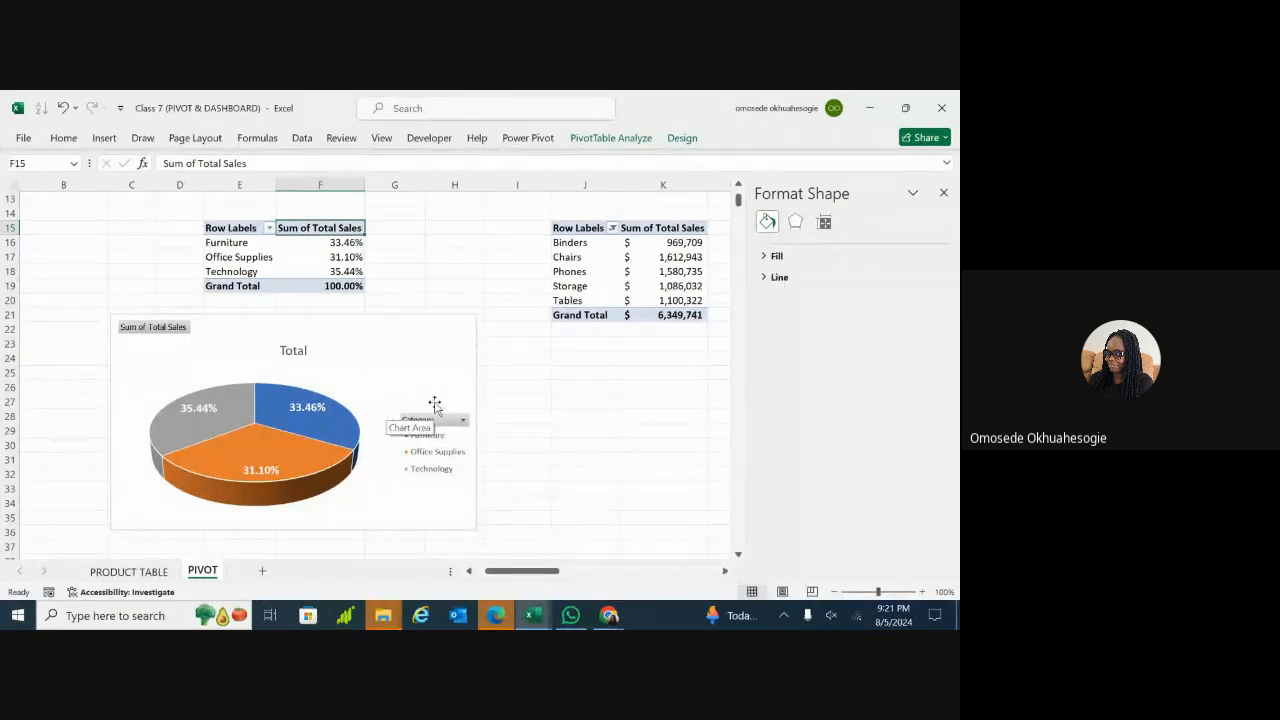
pyautogui.click(454, 335)
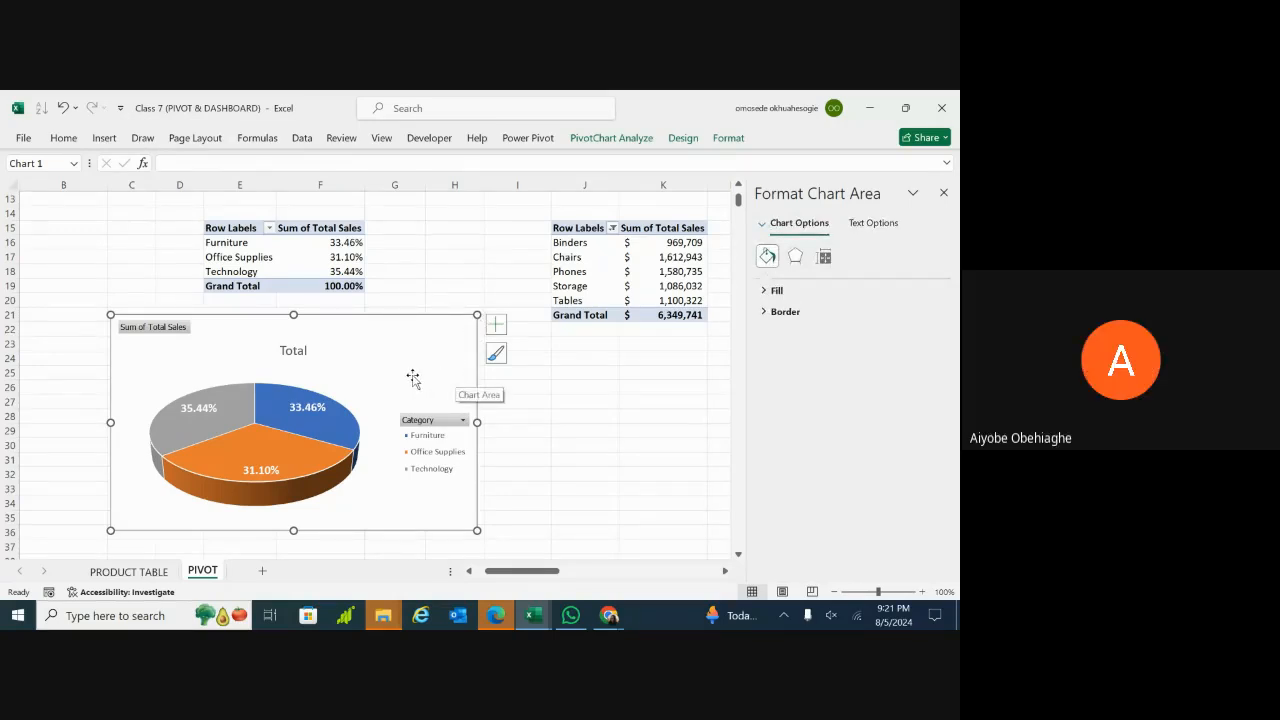
pyautogui.hotkey('ctrl', 'z')
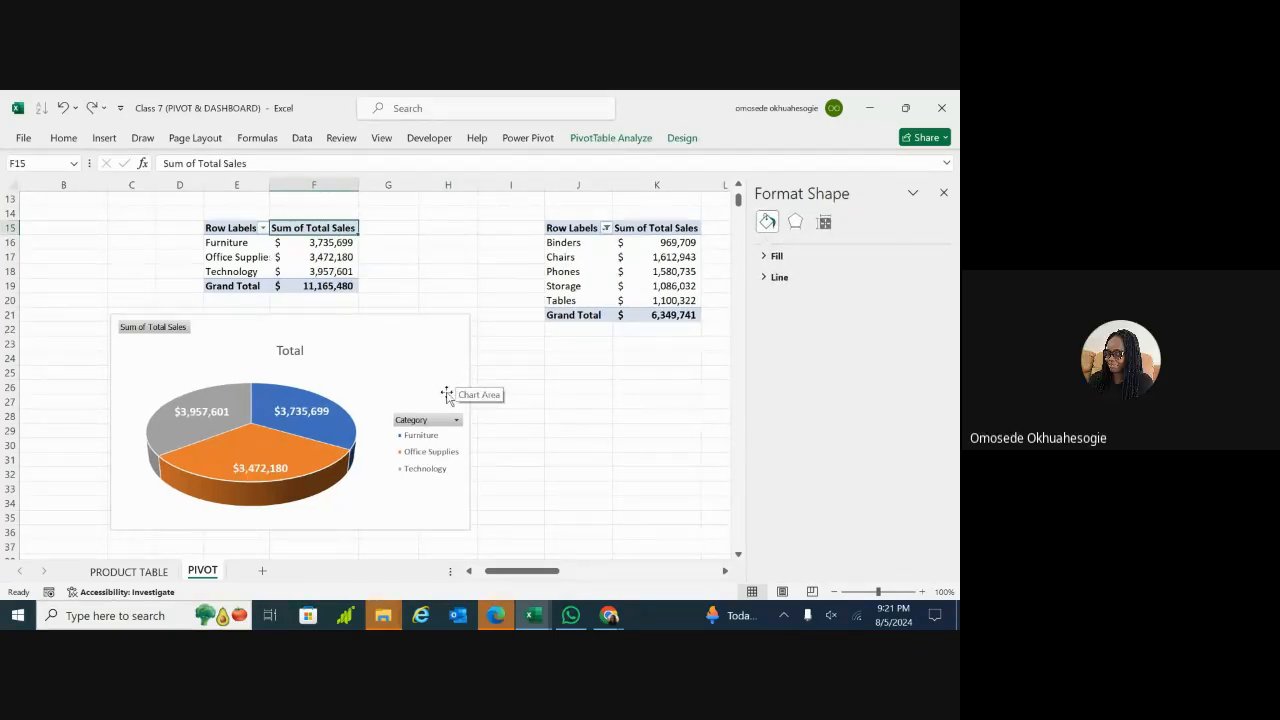
# Step: Show the Sum of Total Sales values in the category PivotTable as % of Column Total
pyautogui.moveTo(287, 435)
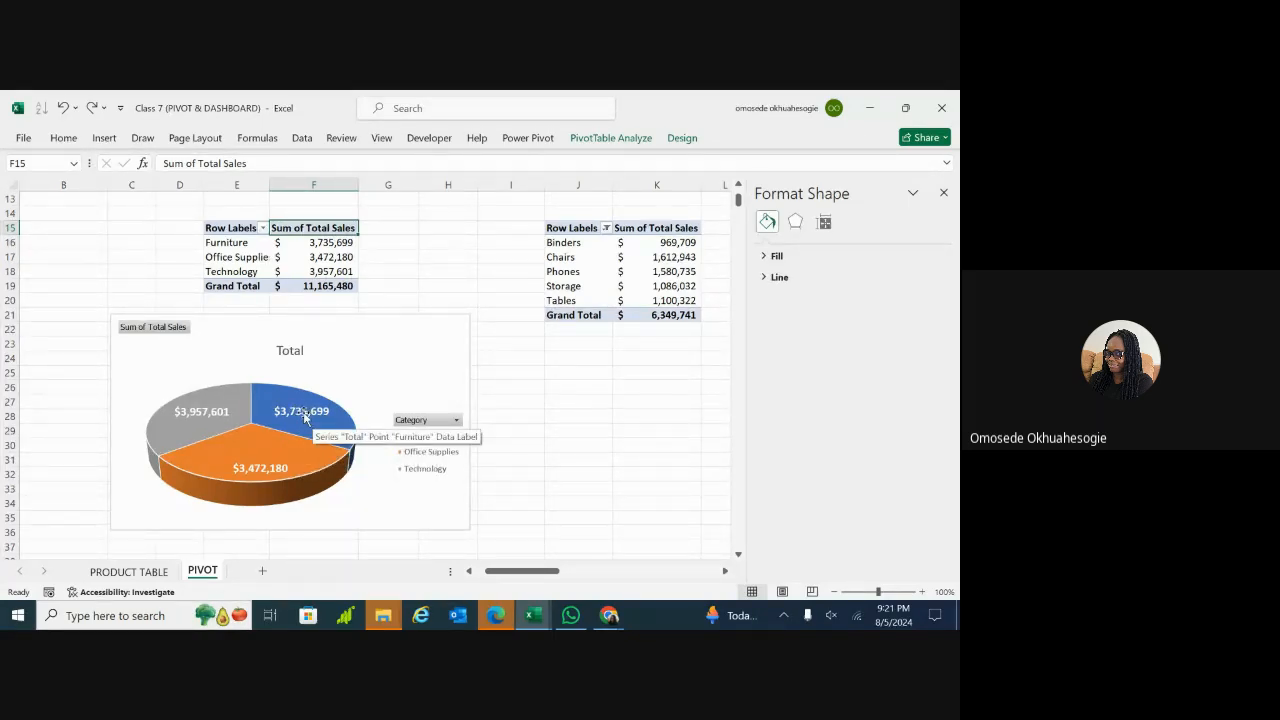
pyautogui.doubleClick(337, 228)
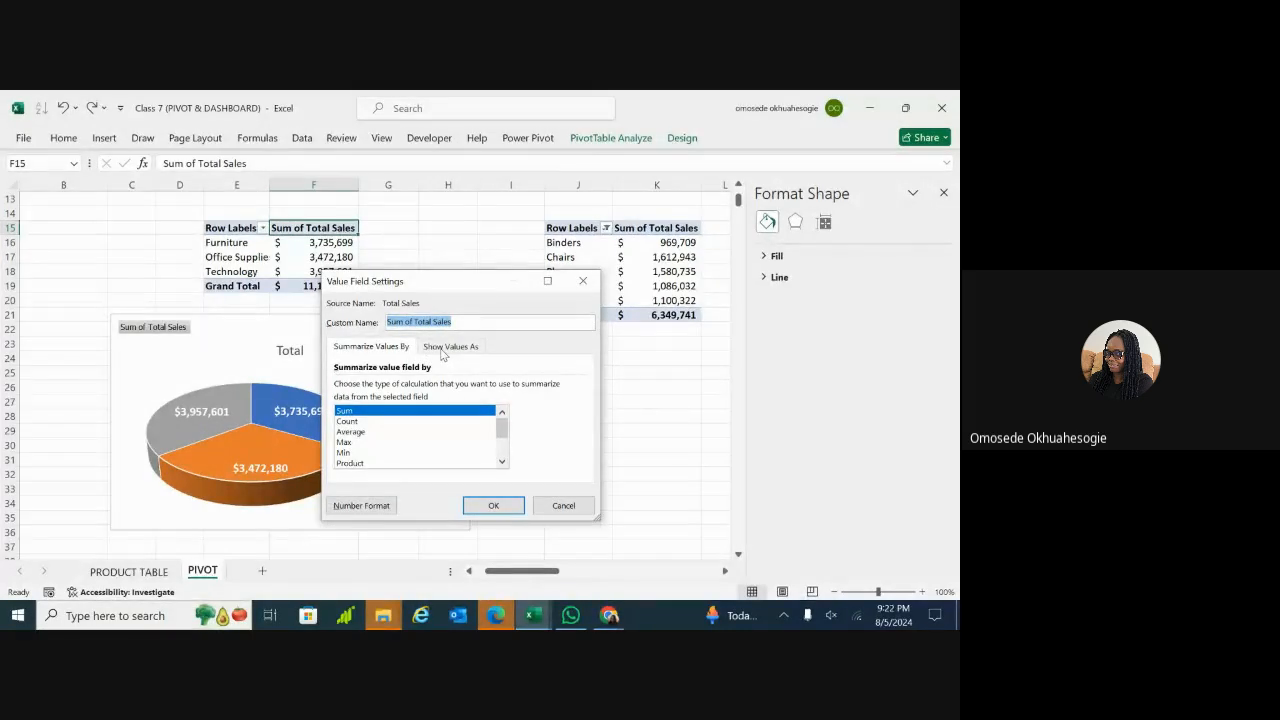
pyautogui.click(450, 346)
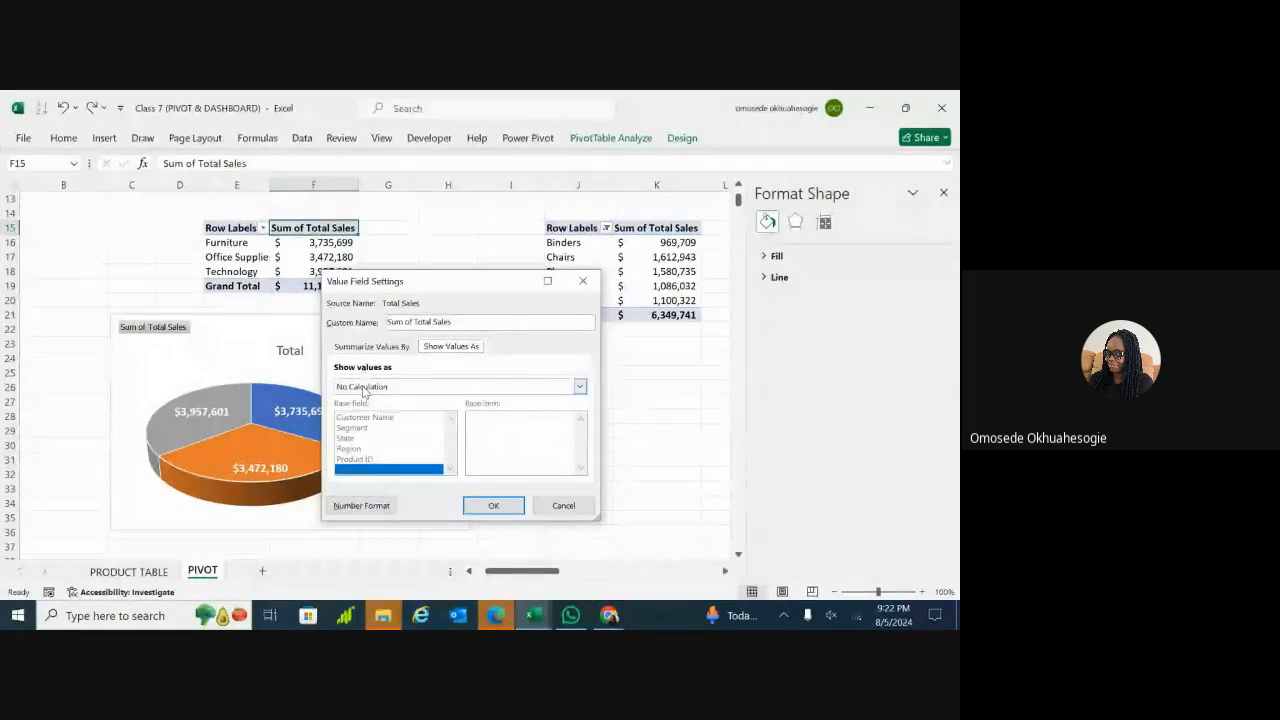
pyautogui.click(580, 387)
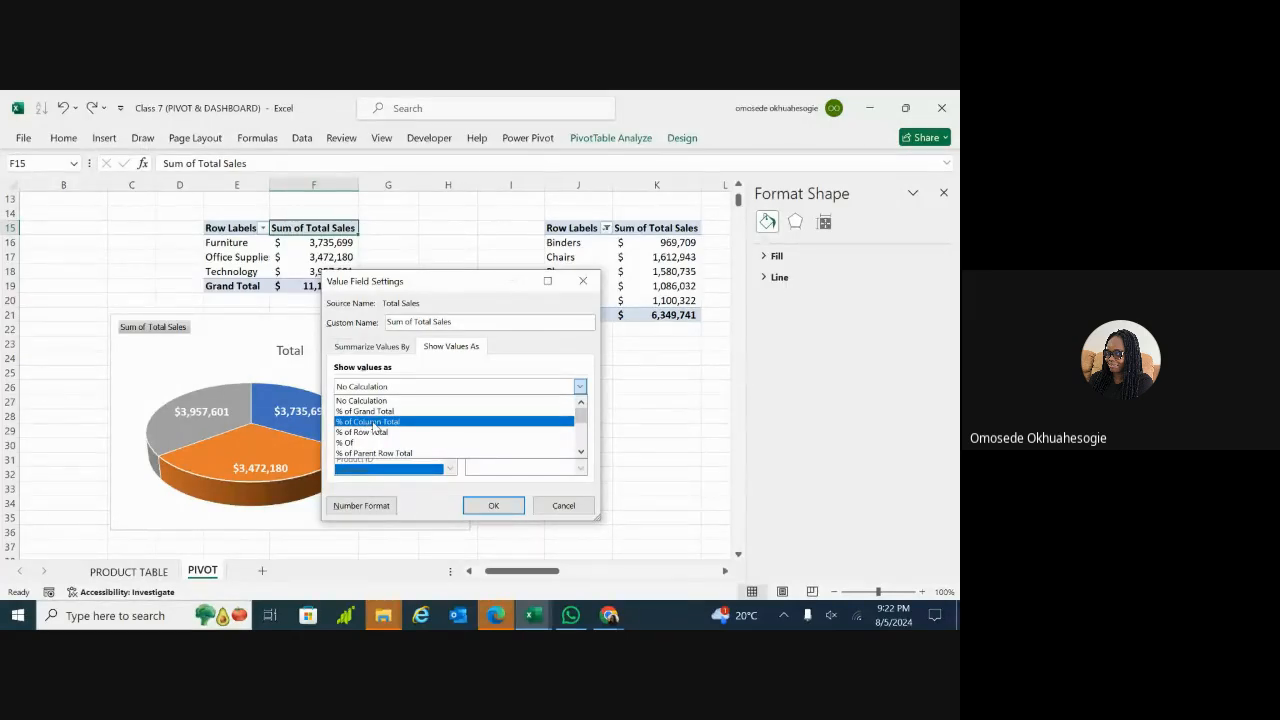
pyautogui.click(372, 423)
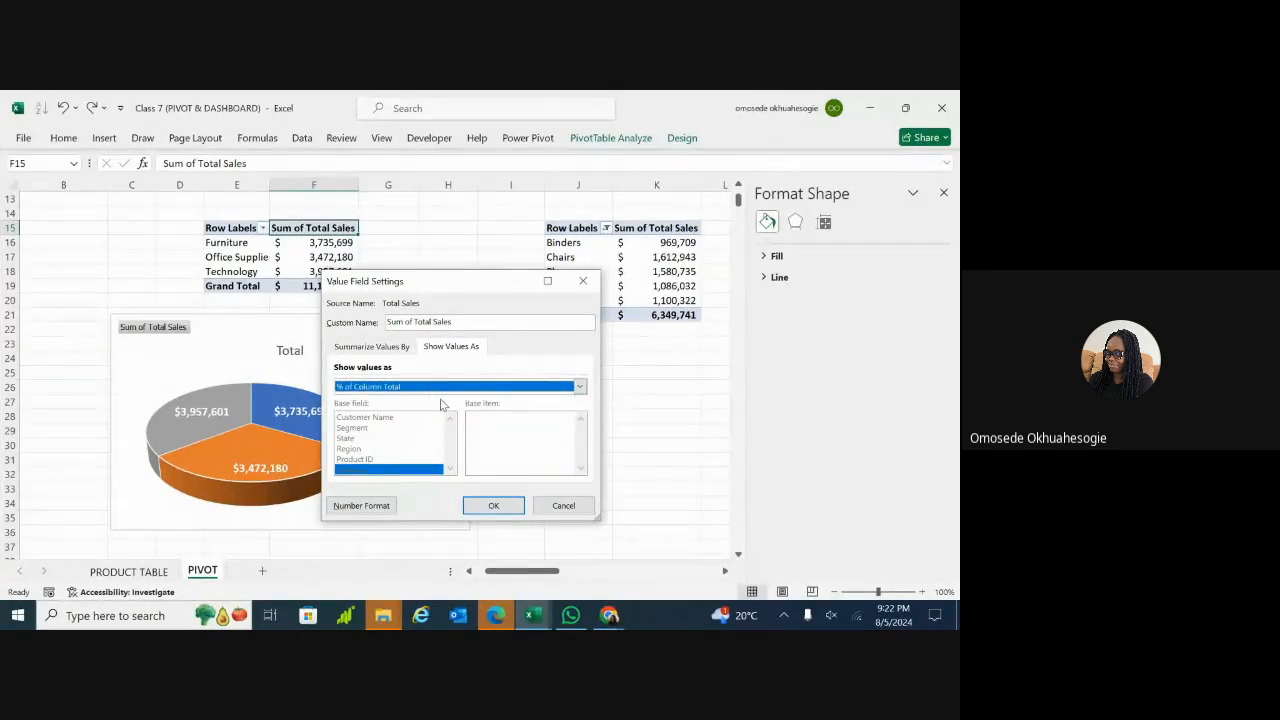
pyautogui.click(492, 506)
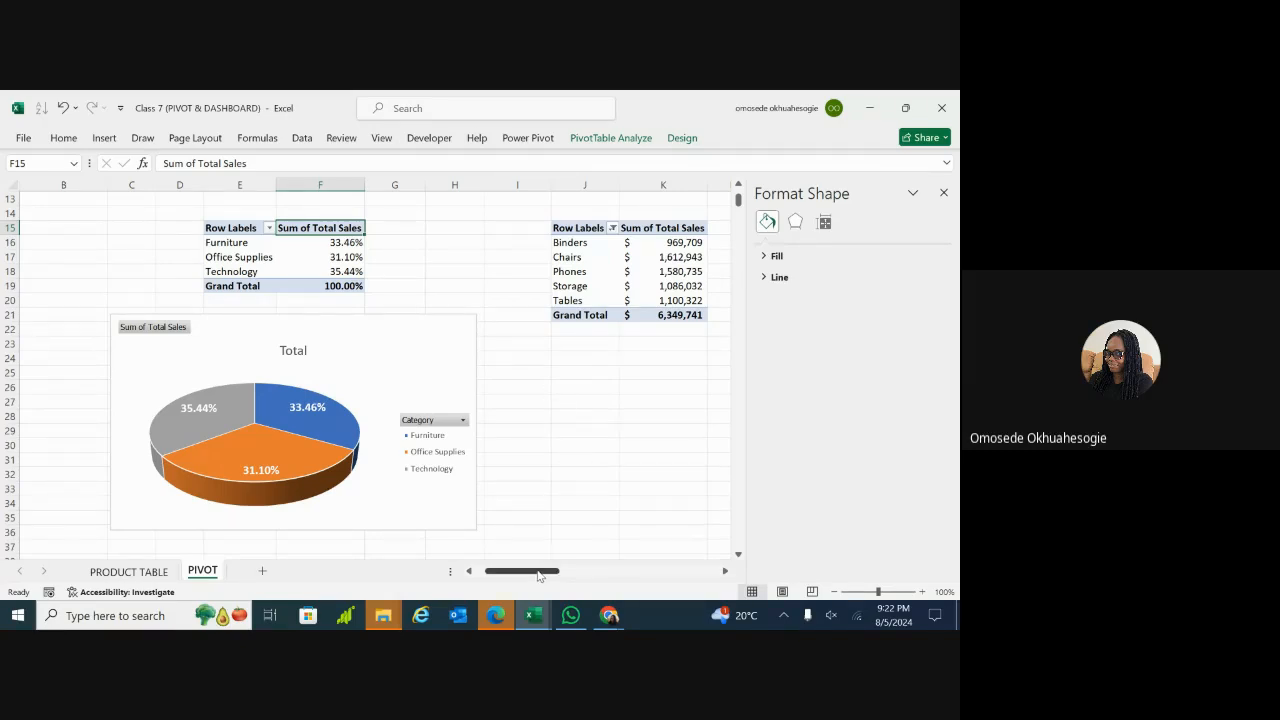
pyautogui.moveTo(538, 576); pyautogui.dragTo(632, 577)
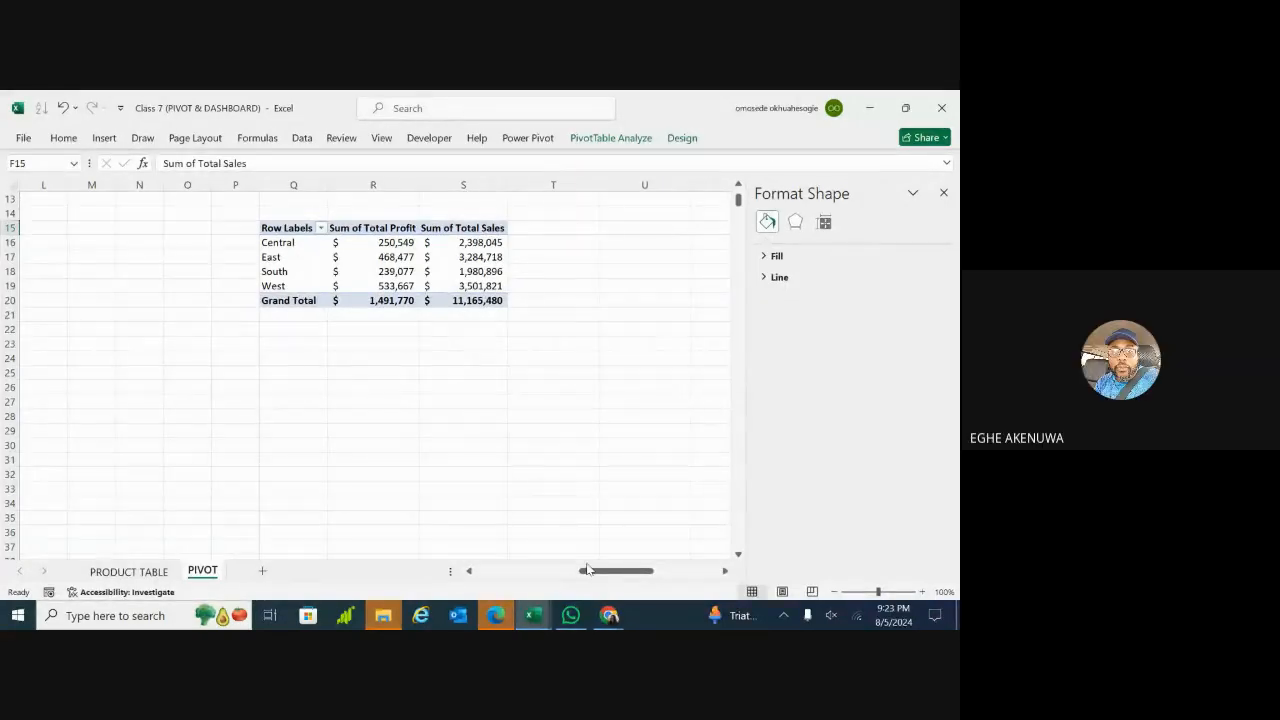
pyautogui.moveTo(595, 573); pyautogui.dragTo(500, 577)
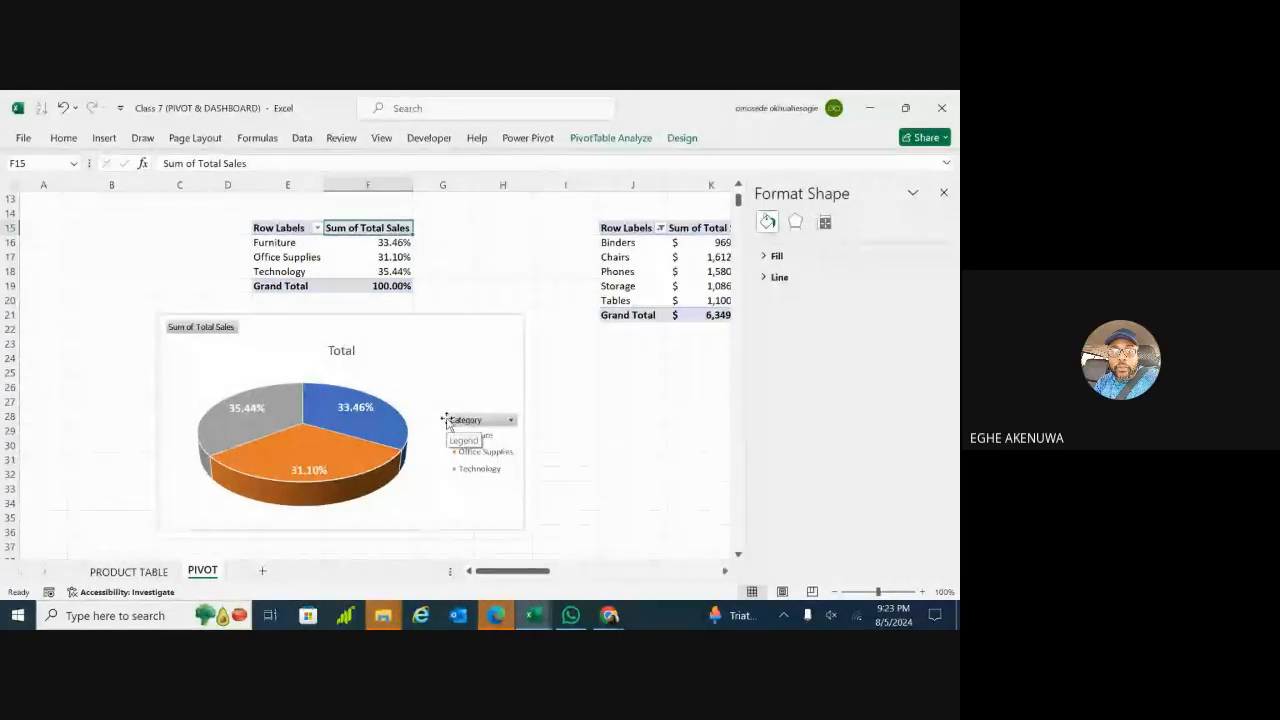
# Step: Hide all field buttons on the category pie chart
pyautogui.click(502, 371)
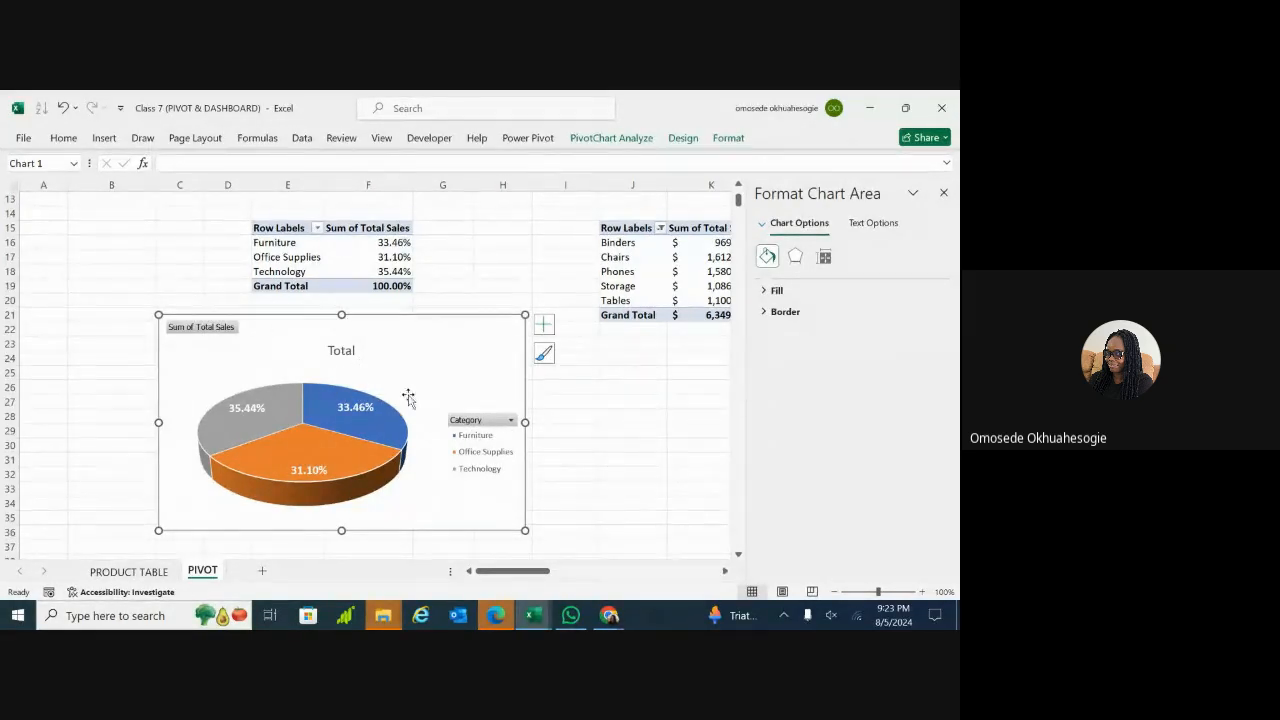
pyautogui.moveTo(385, 410)
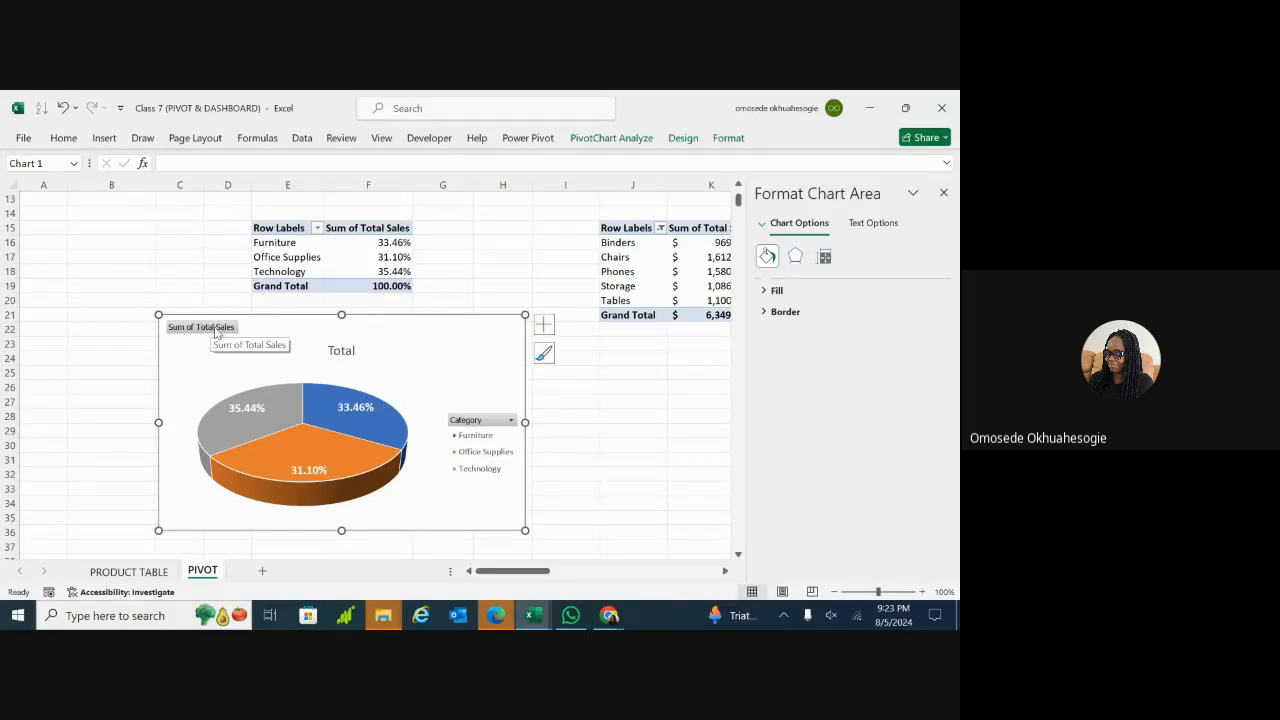
pyautogui.click(216, 330)
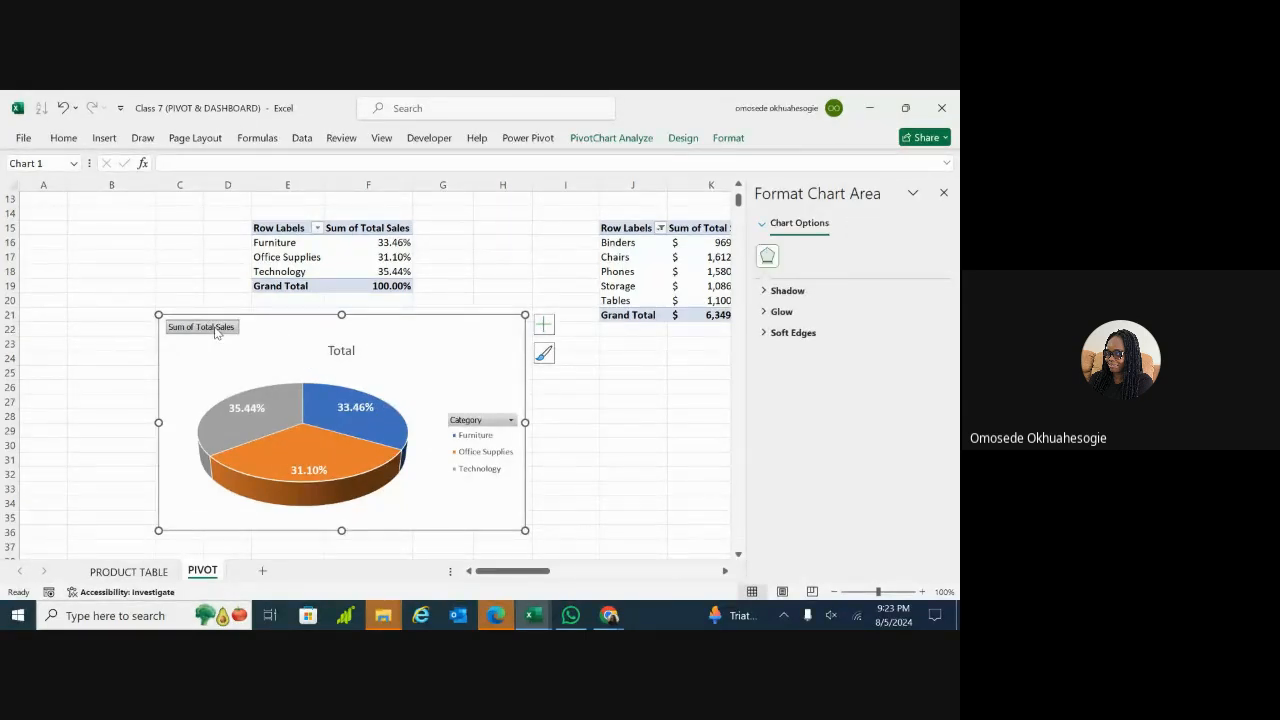
pyautogui.rightClick(216, 330)
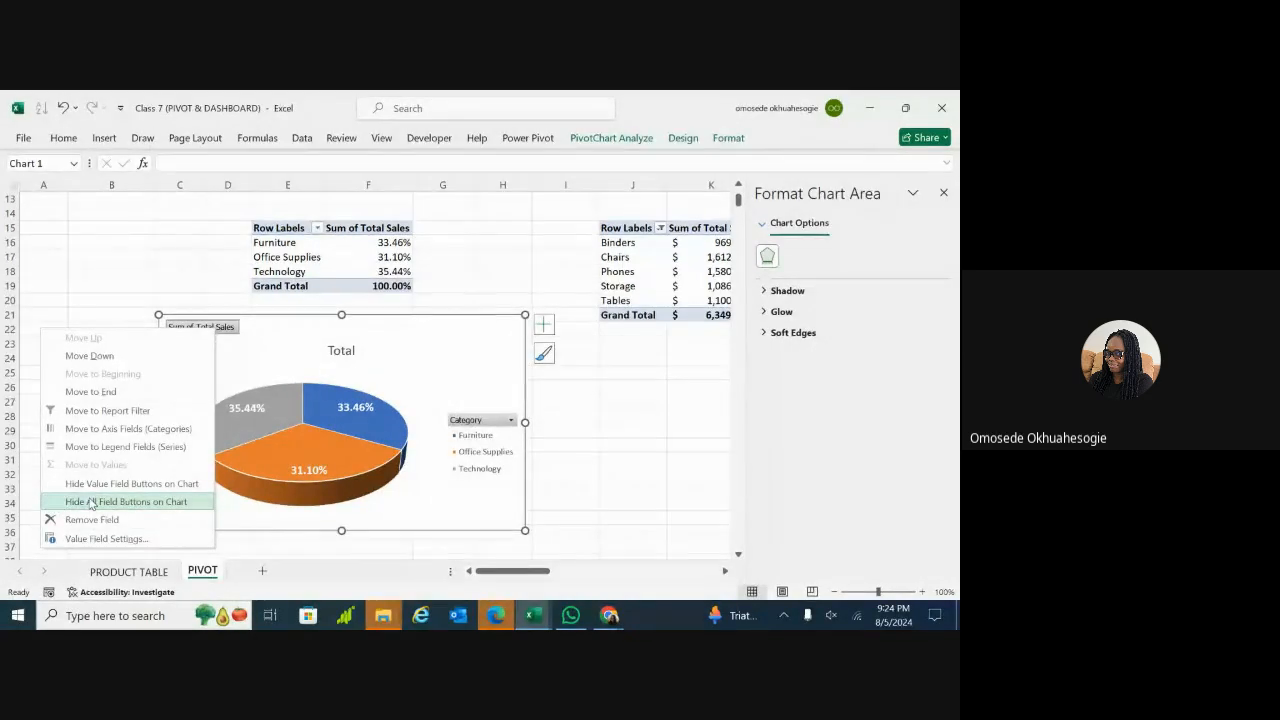
pyautogui.click(160, 503)
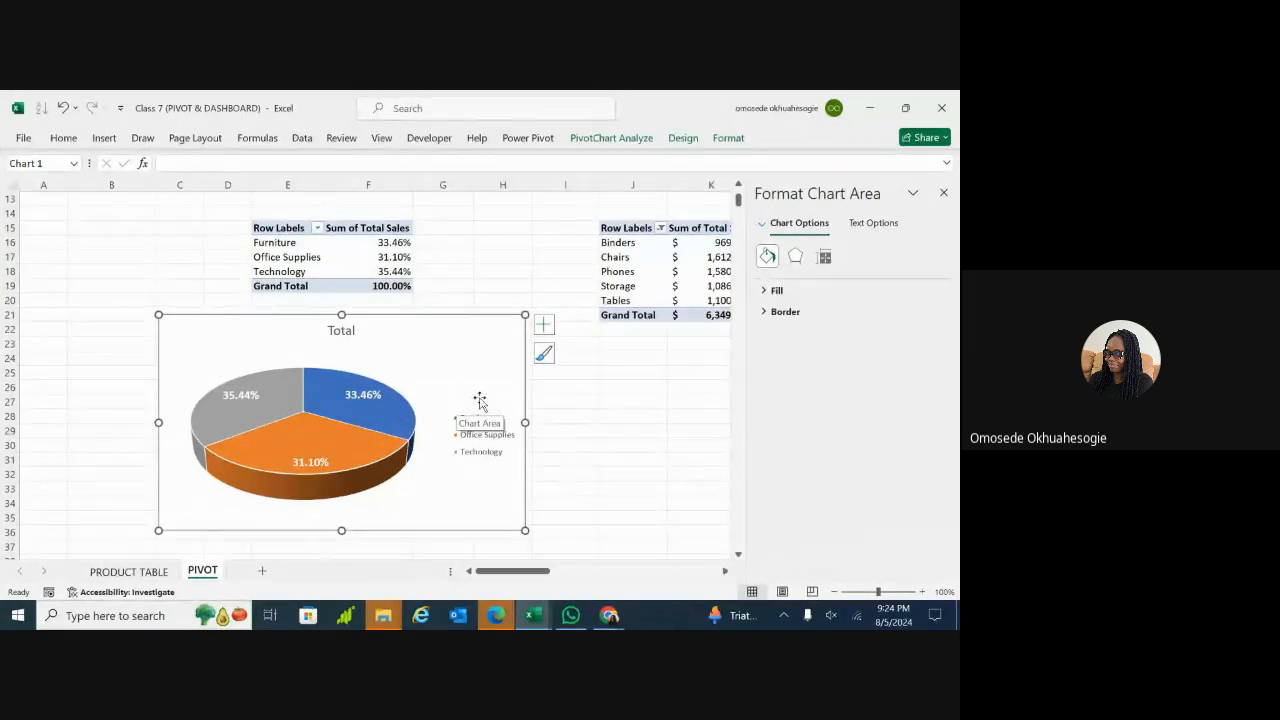
# Step: Change the category pie chart's title to SALES BY CATEGORY
pyautogui.click(338, 335)
pyautogui.doubleClick(339, 335)
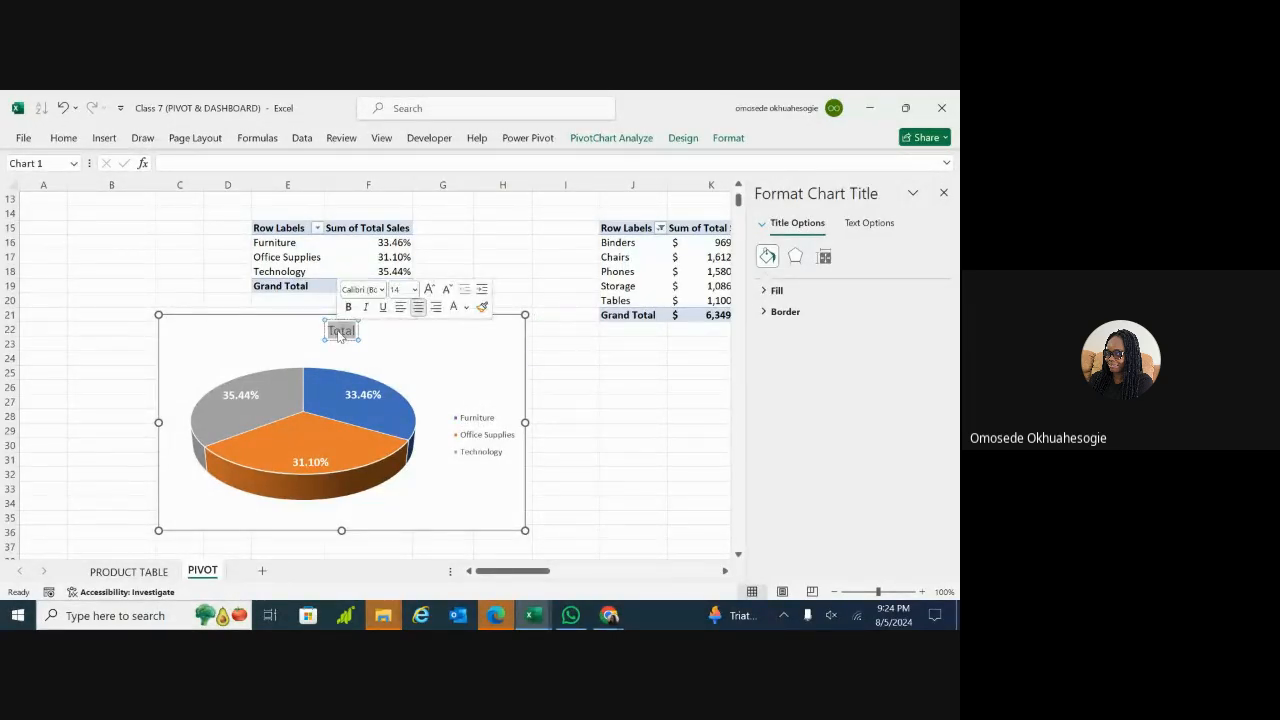
pyautogui.press('BackSpace')
pyautogui.write('S')
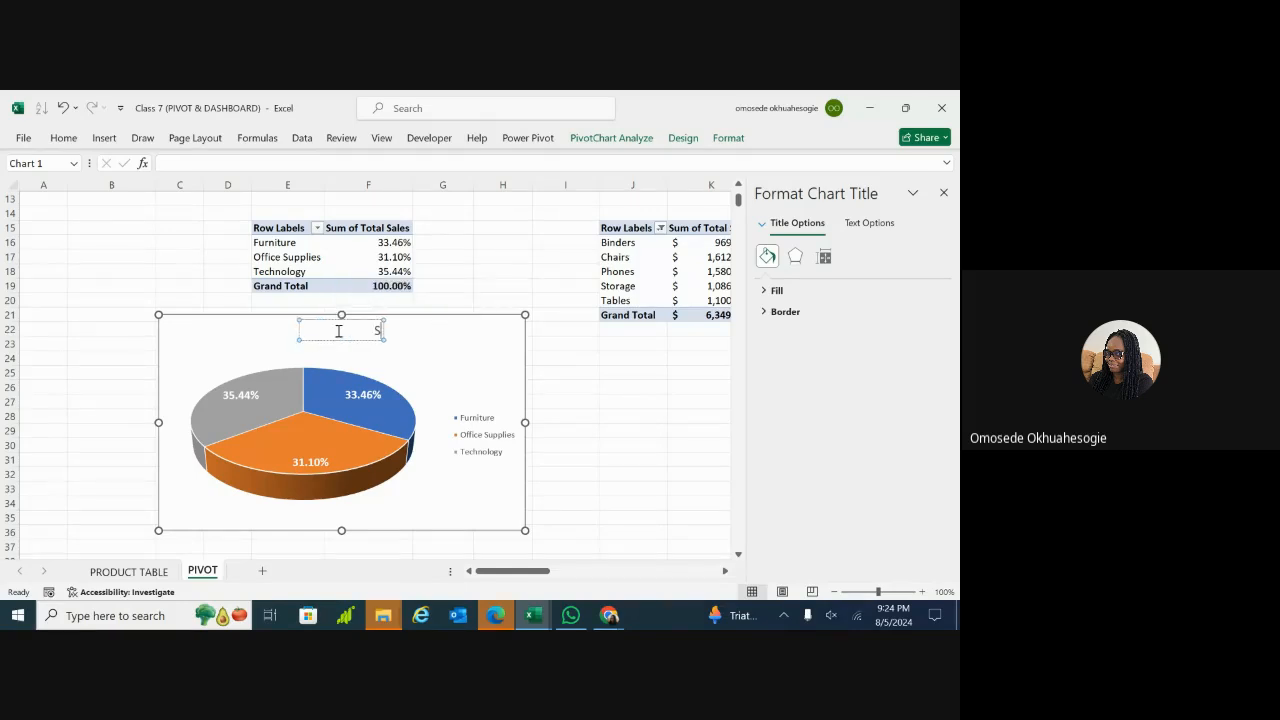
pyautogui.write('a')
pyautogui.press('BackSpace')
pyautogui.press('BackSpace')
pyautogui.press('BackSpace')
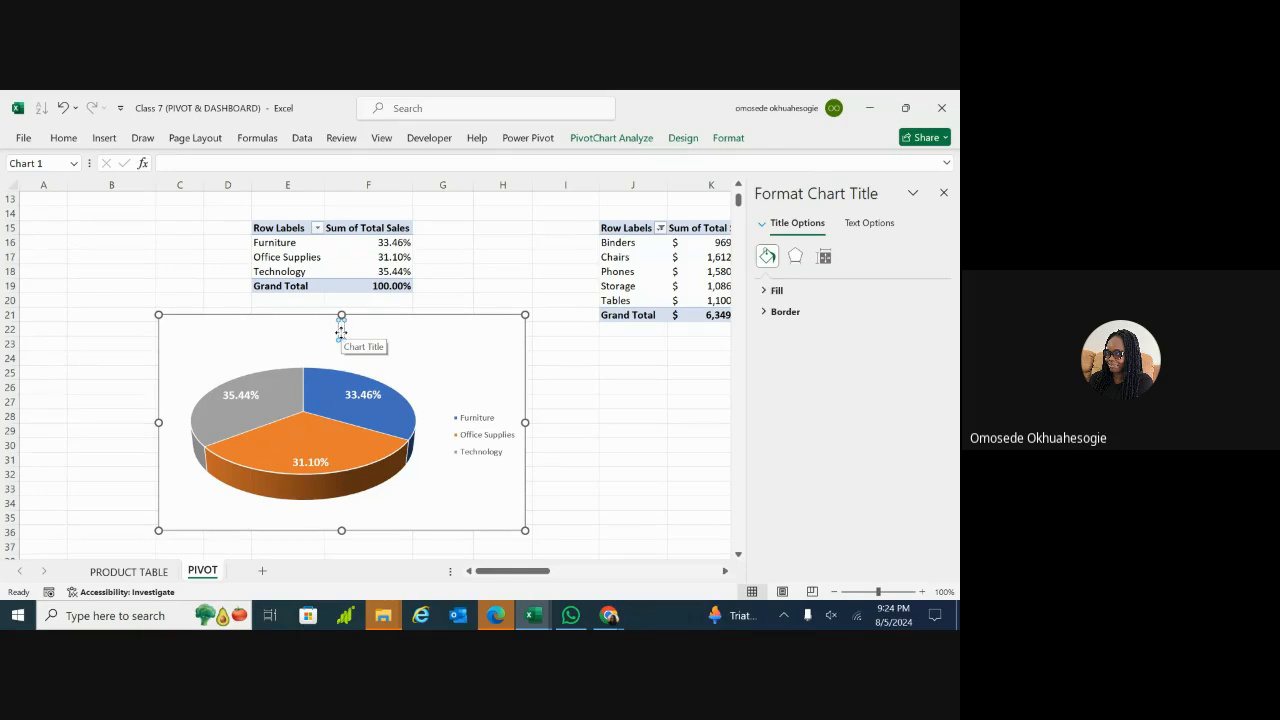
pyautogui.write('SALES BY CATEG')
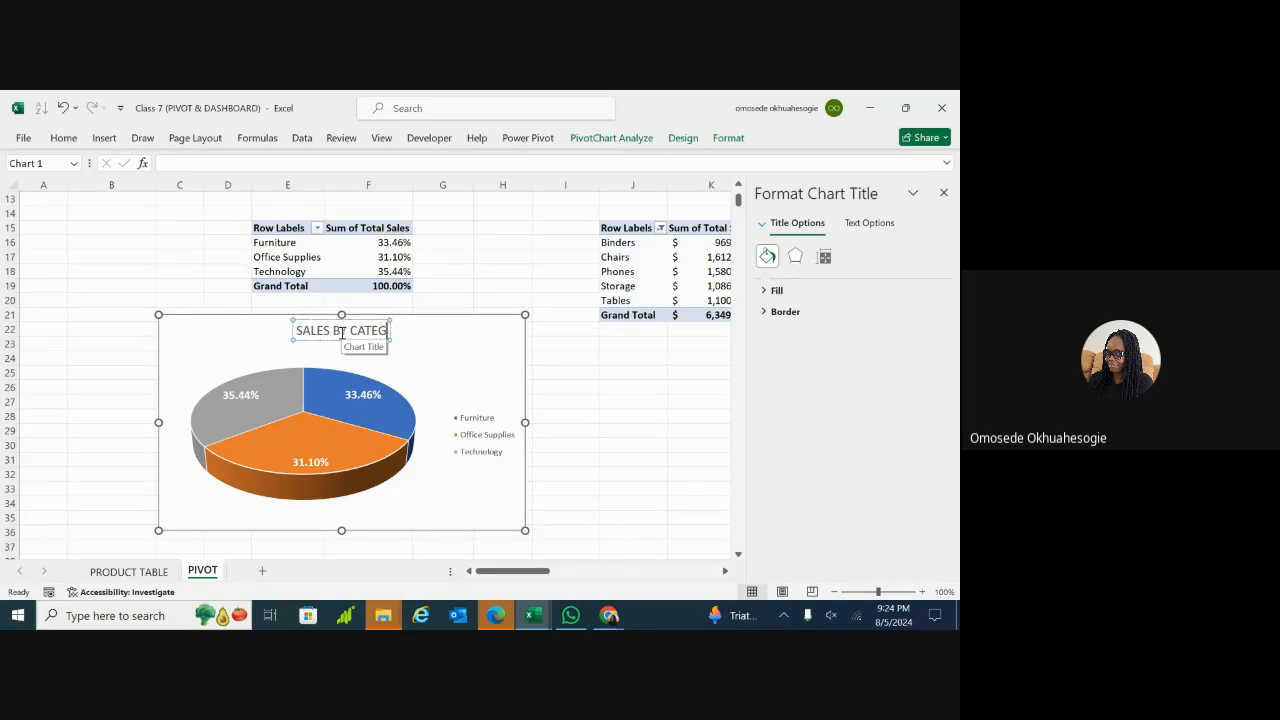
pyautogui.write('ORY')
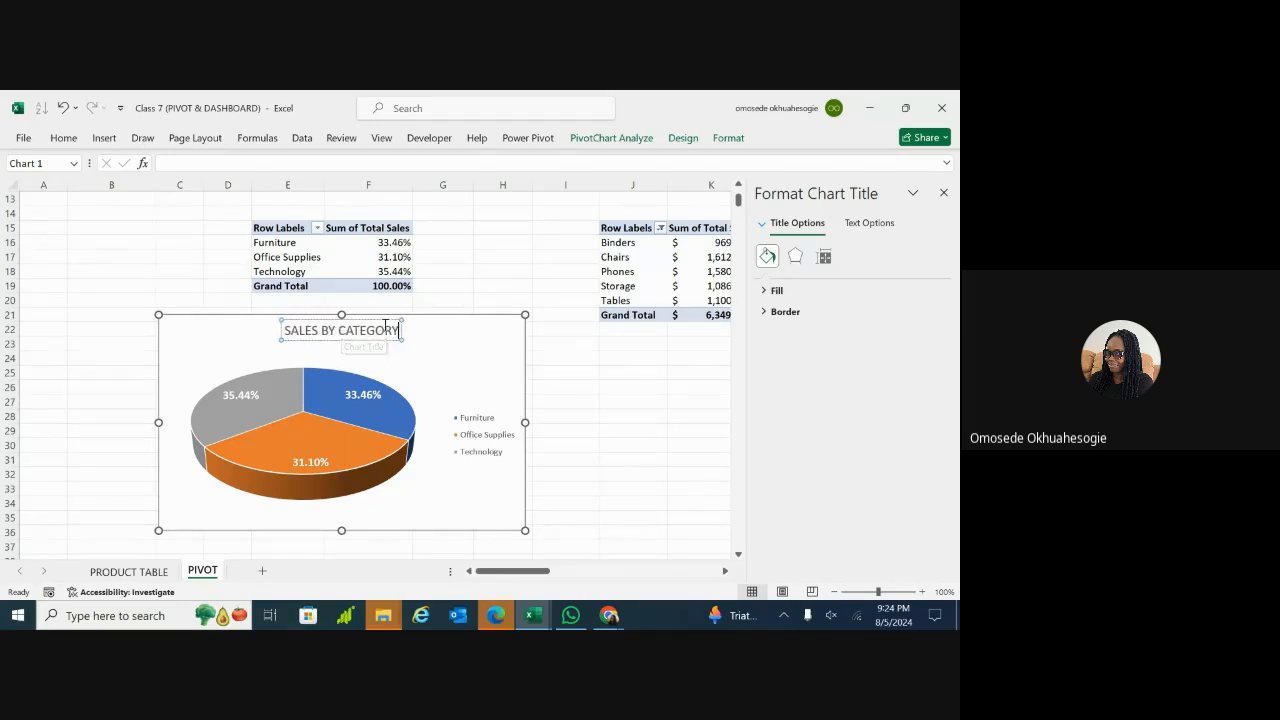
# Step: Select the entire title text of the category pie chart for formatting
pyautogui.rightClick(368, 336)
pyautogui.doubleClick(367, 334)
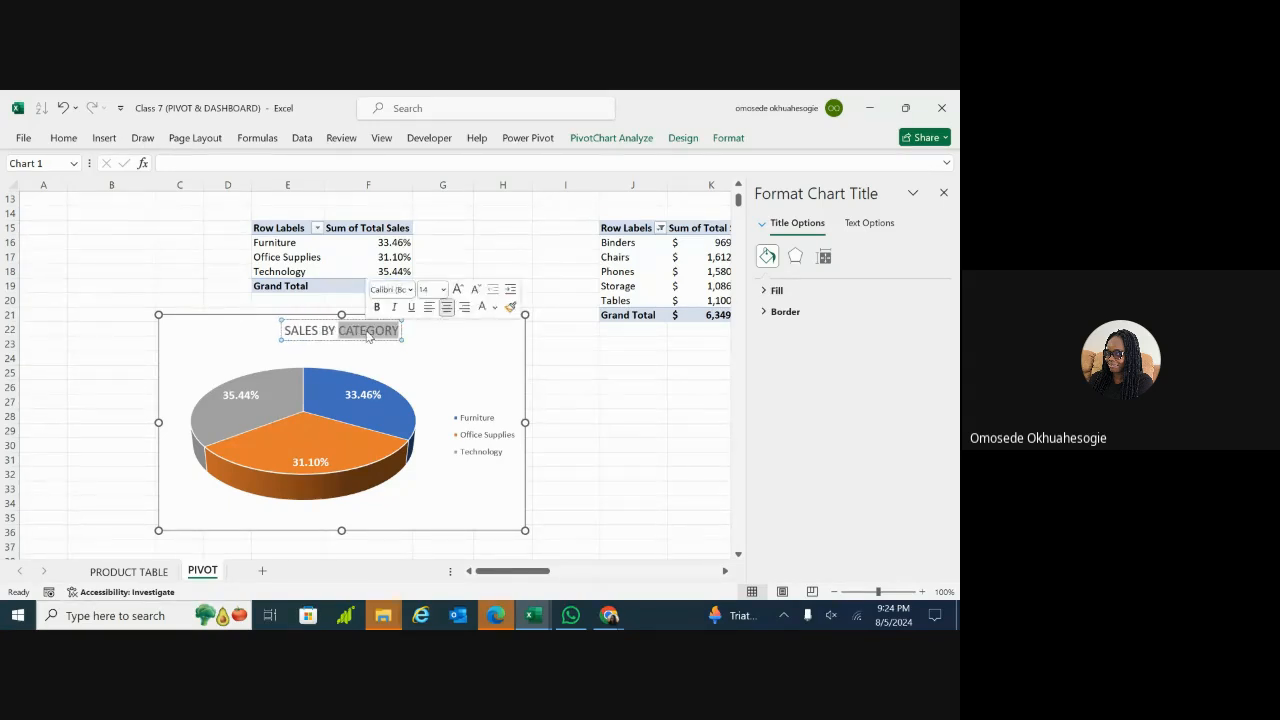
pyautogui.tripleClick(366, 332)
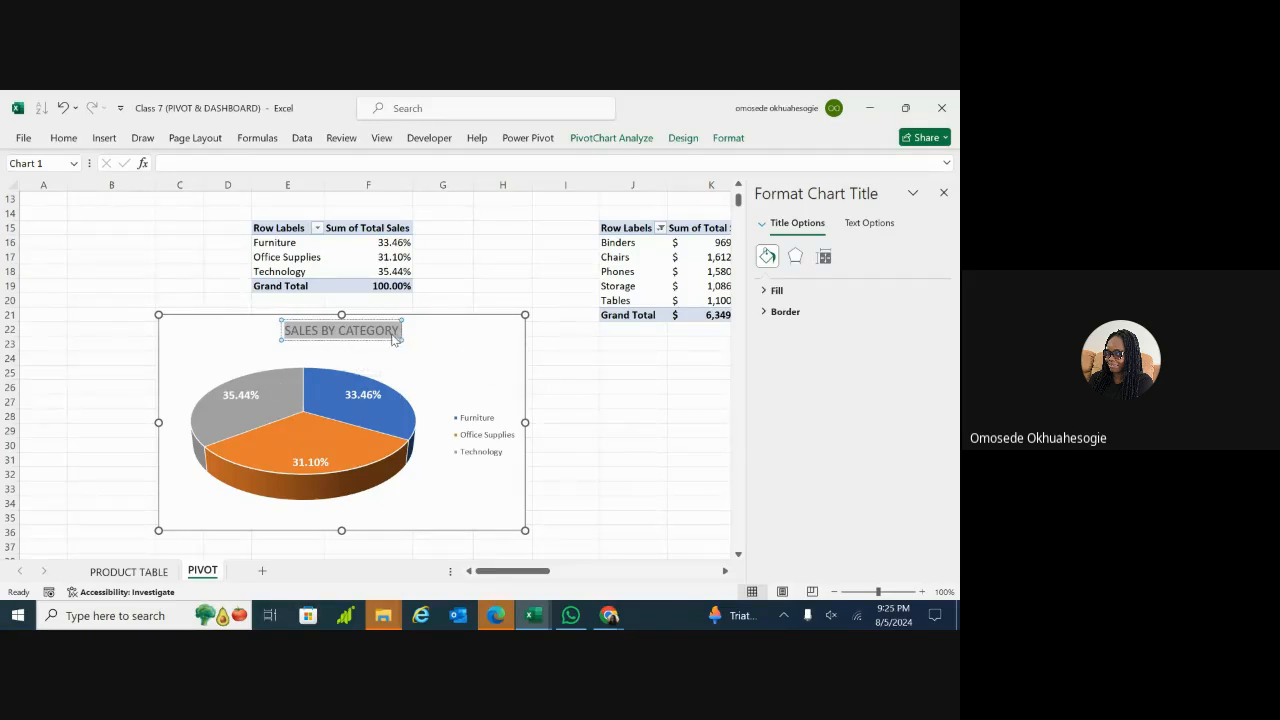
# Step: Make the SALES BY CATEGORY title of the pie chart bold
pyautogui.click(343, 331)
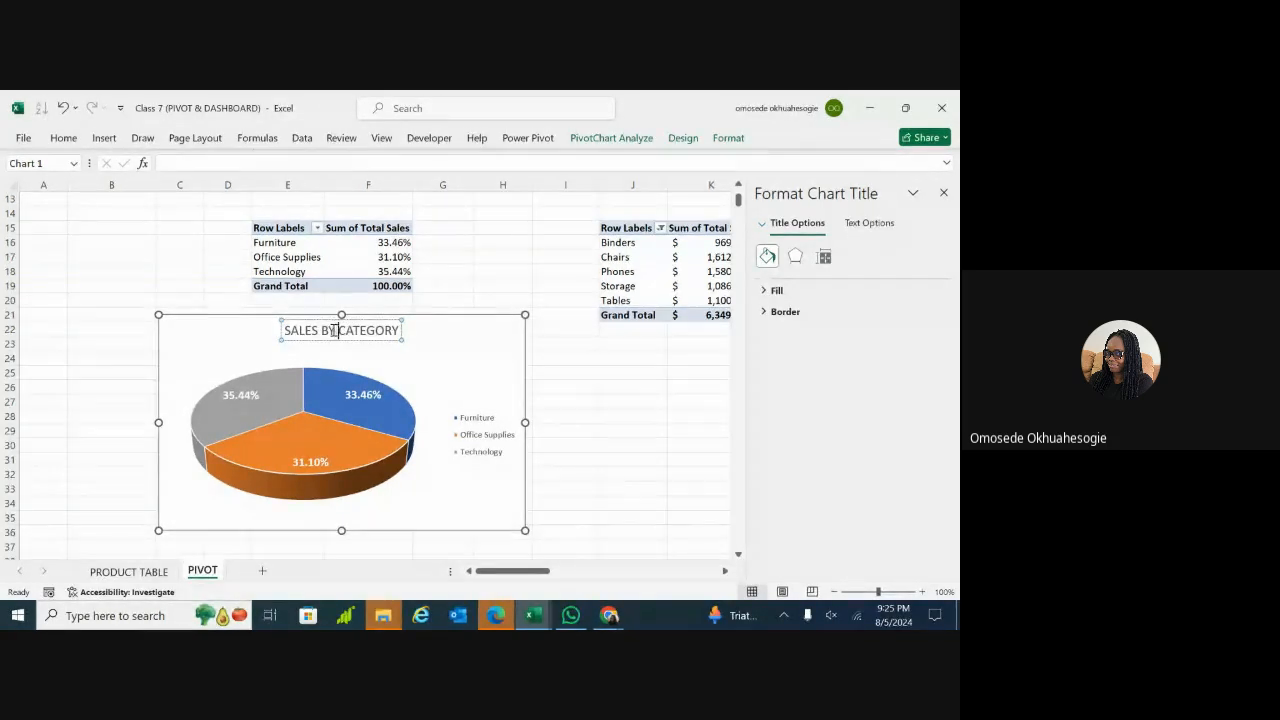
pyautogui.tripleClick(314, 329)
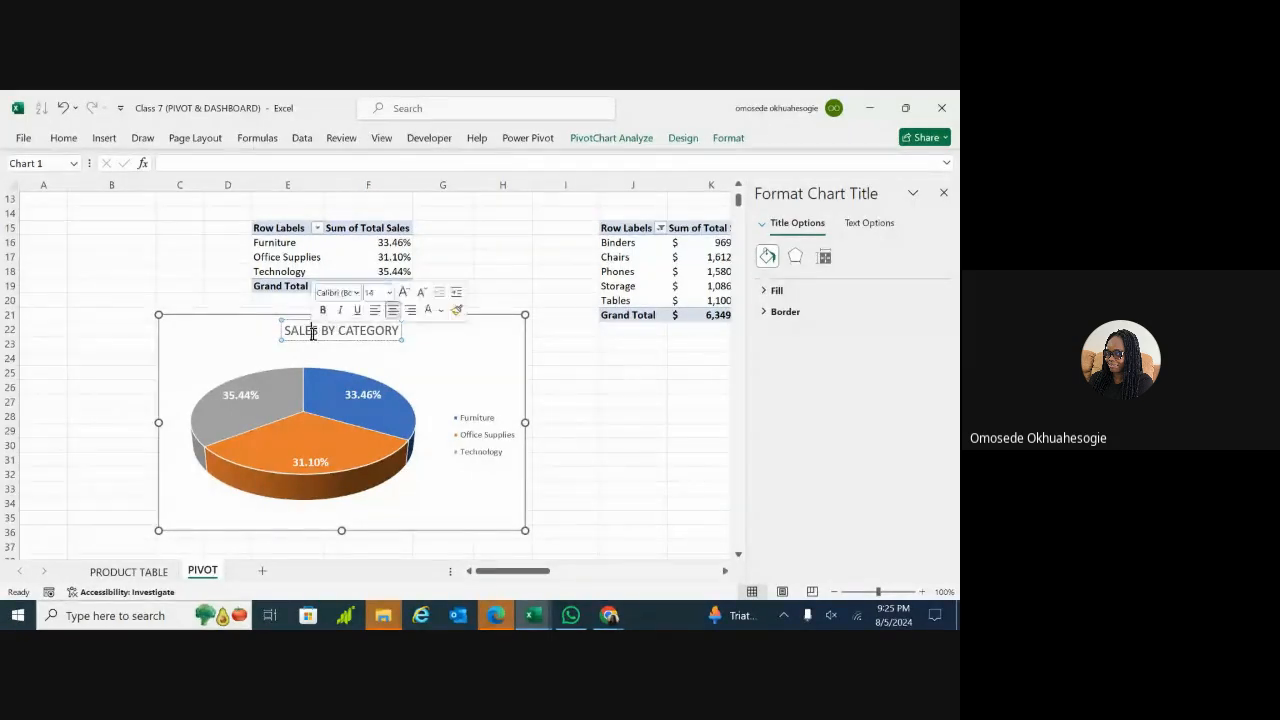
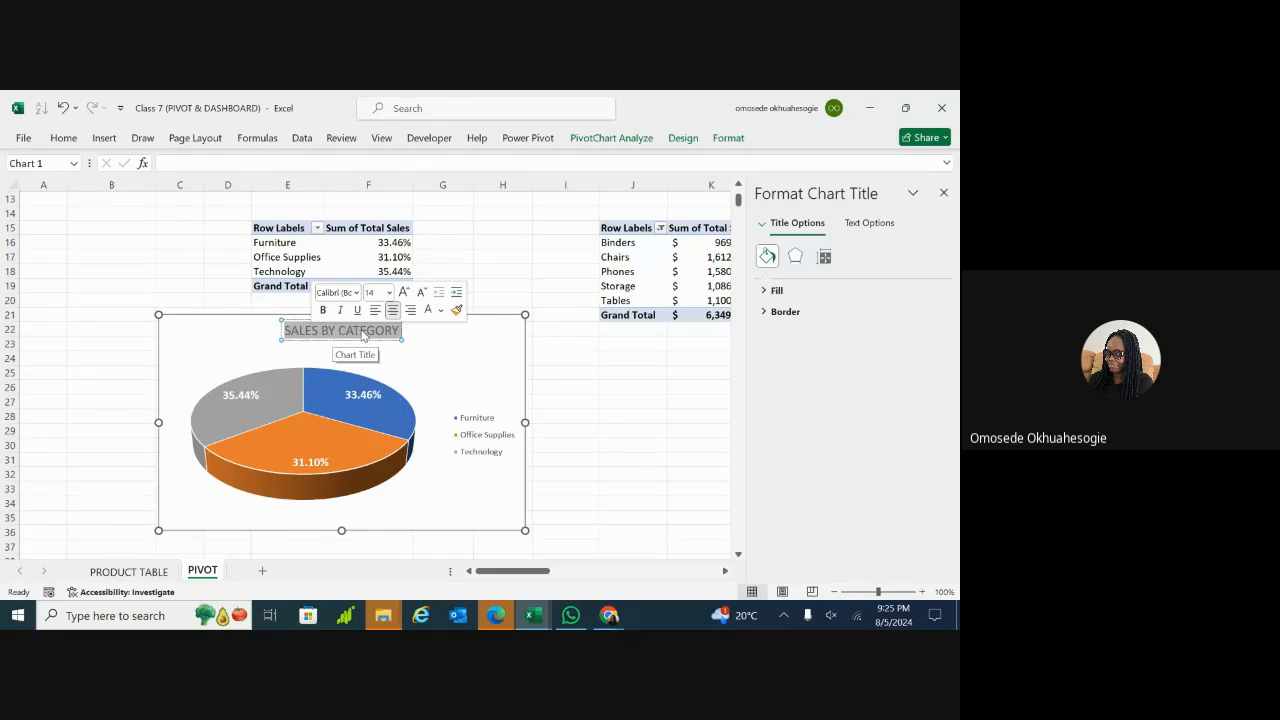
pyautogui.click(410, 366)
pyautogui.click(367, 336)
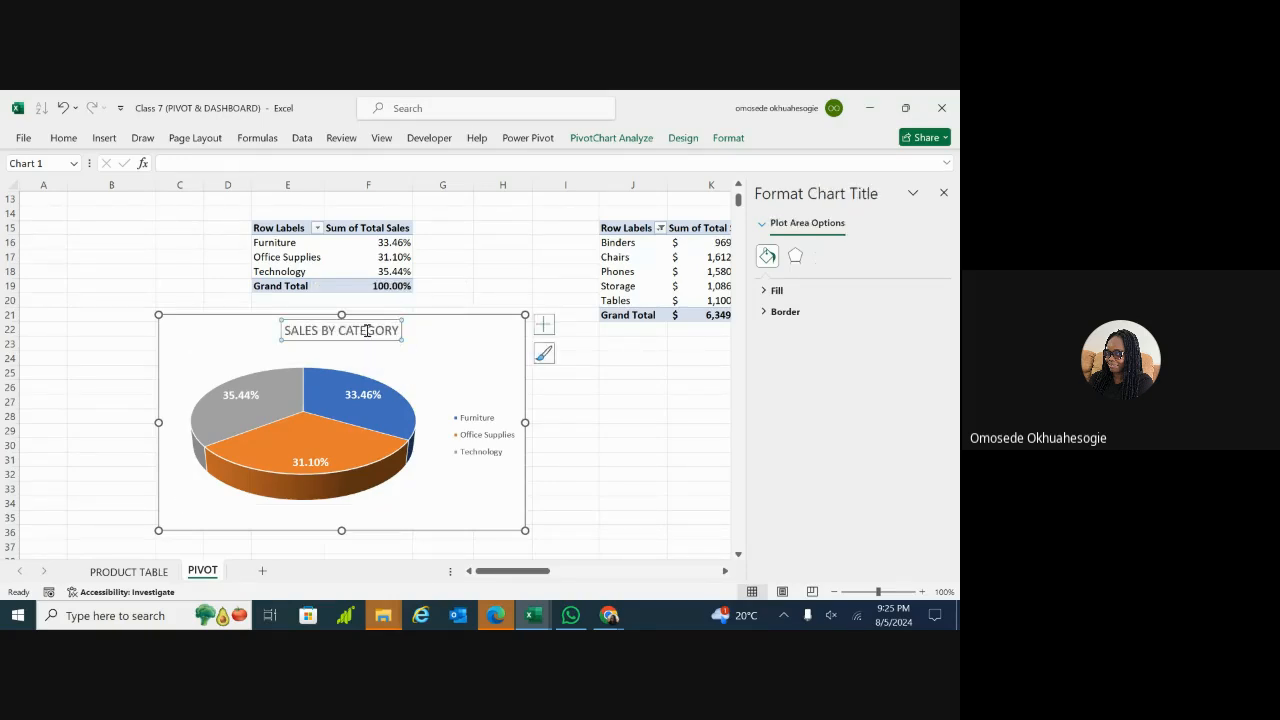
pyautogui.doubleClick(341, 337)
pyautogui.hotkey('ctrl', 'a')
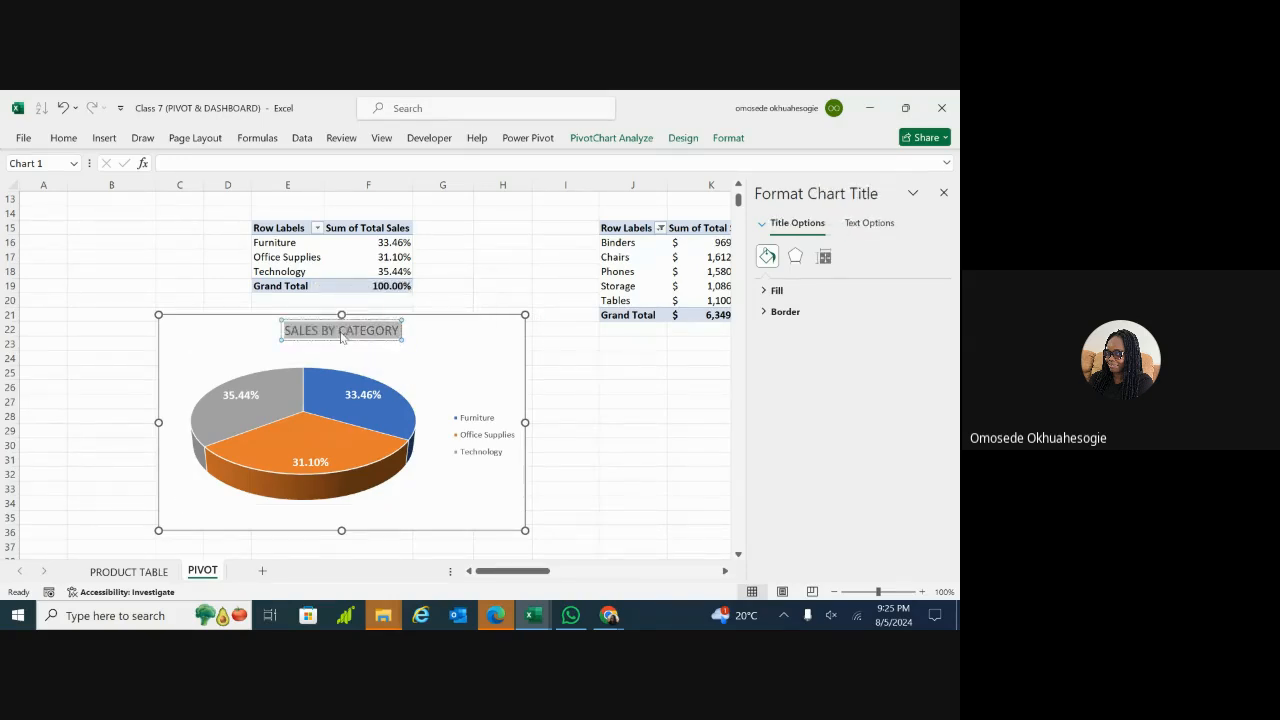
pyautogui.hotkey('ctrl', 'b')
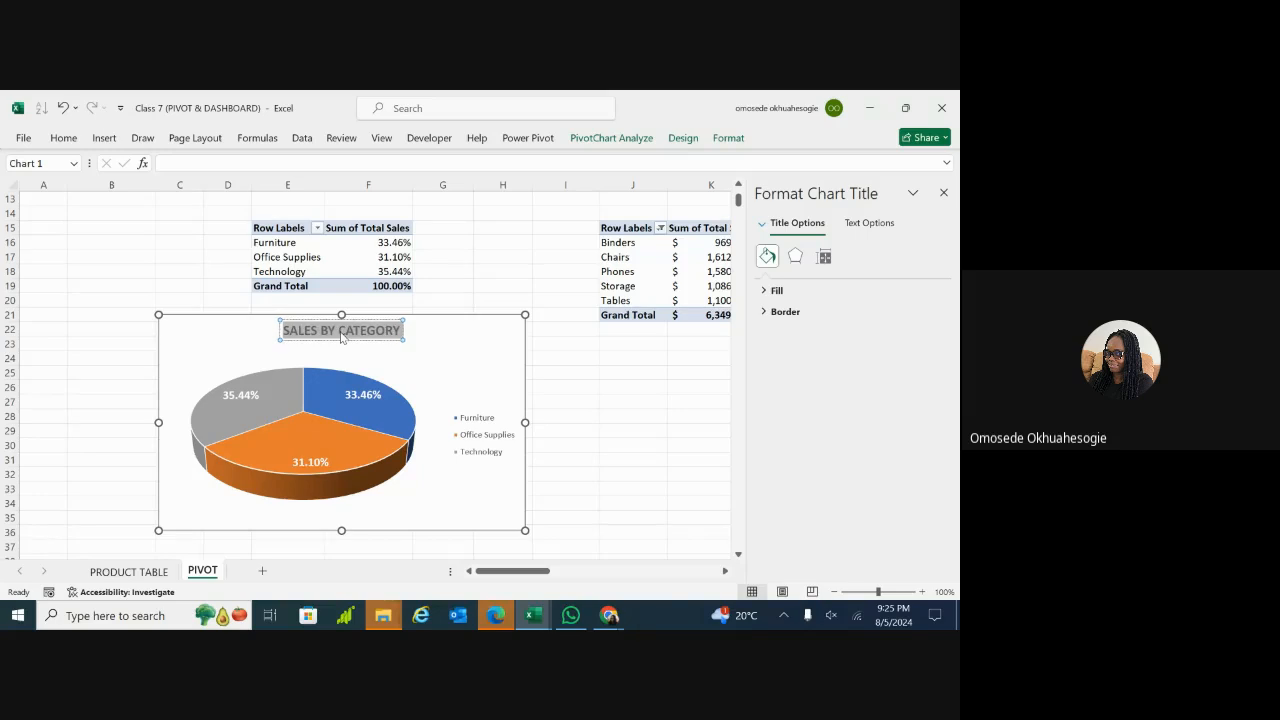
pyautogui.click(401, 346)
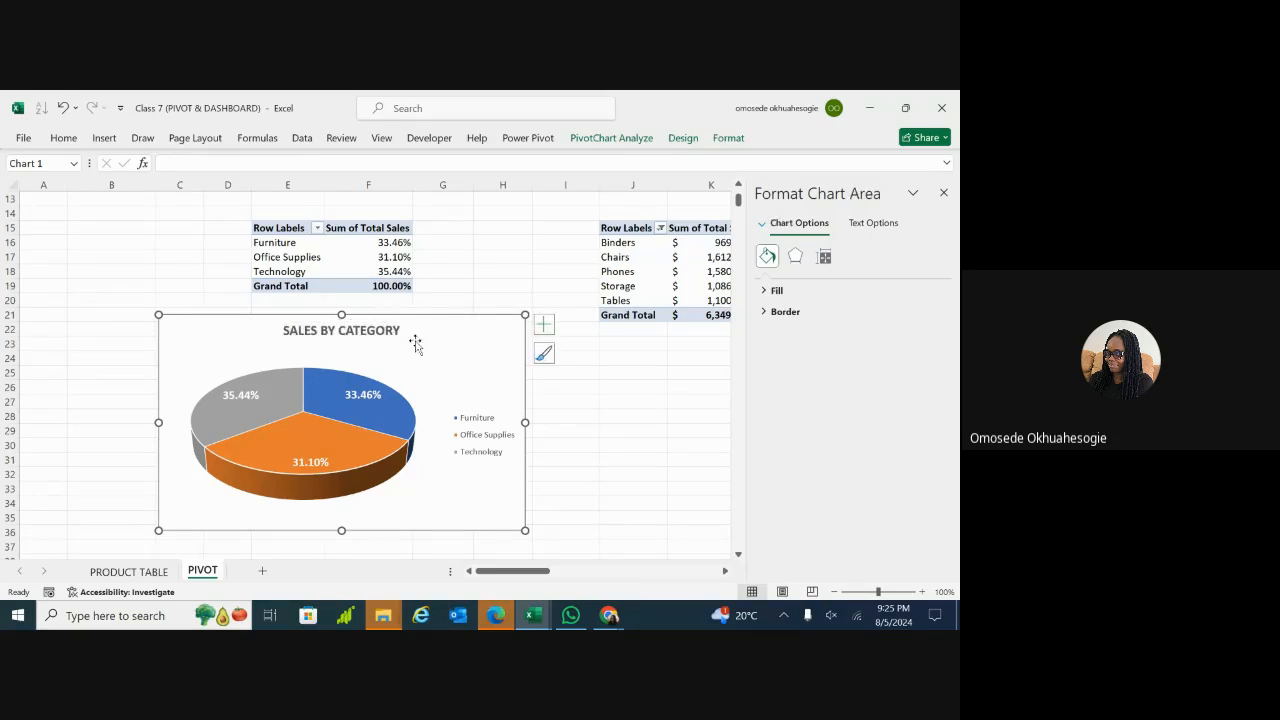
# Step: Shift the pie chart slightly down and to the left, and give its chart area a light blue solid fill
pyautogui.moveTo(500, 333); pyautogui.dragTo(481, 352)
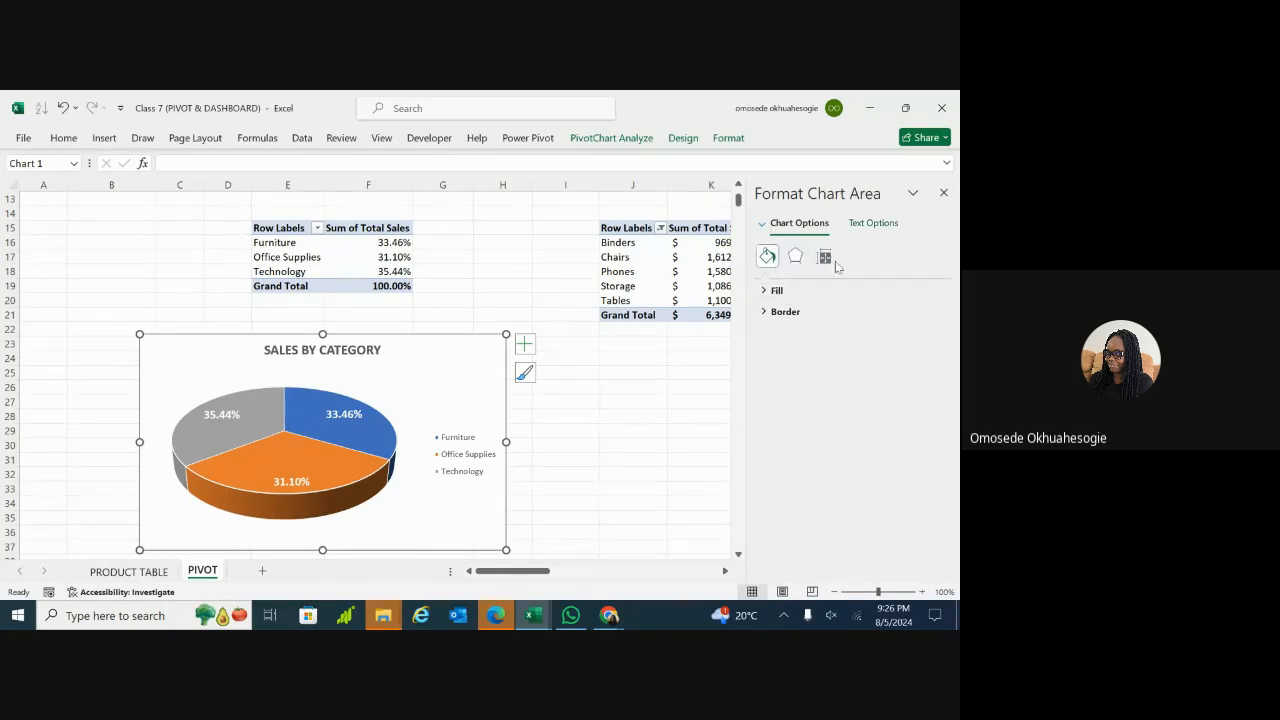
pyautogui.click(763, 296)
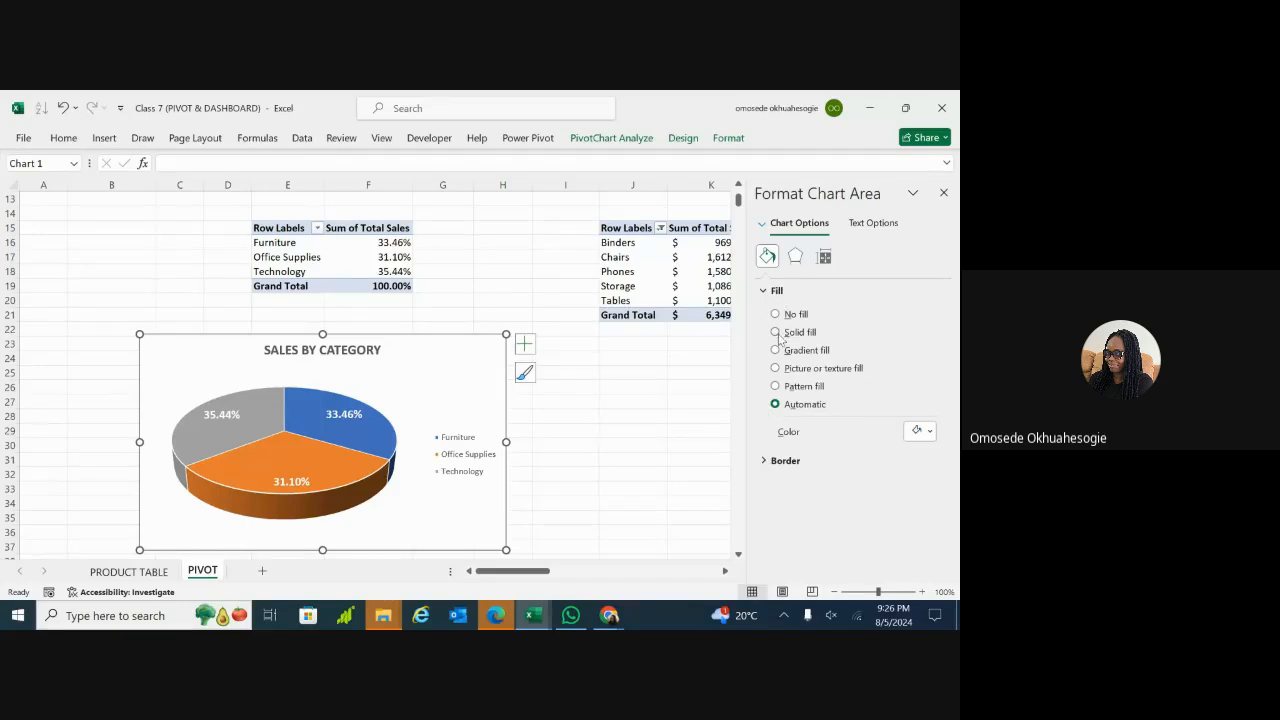
pyautogui.click(776, 333)
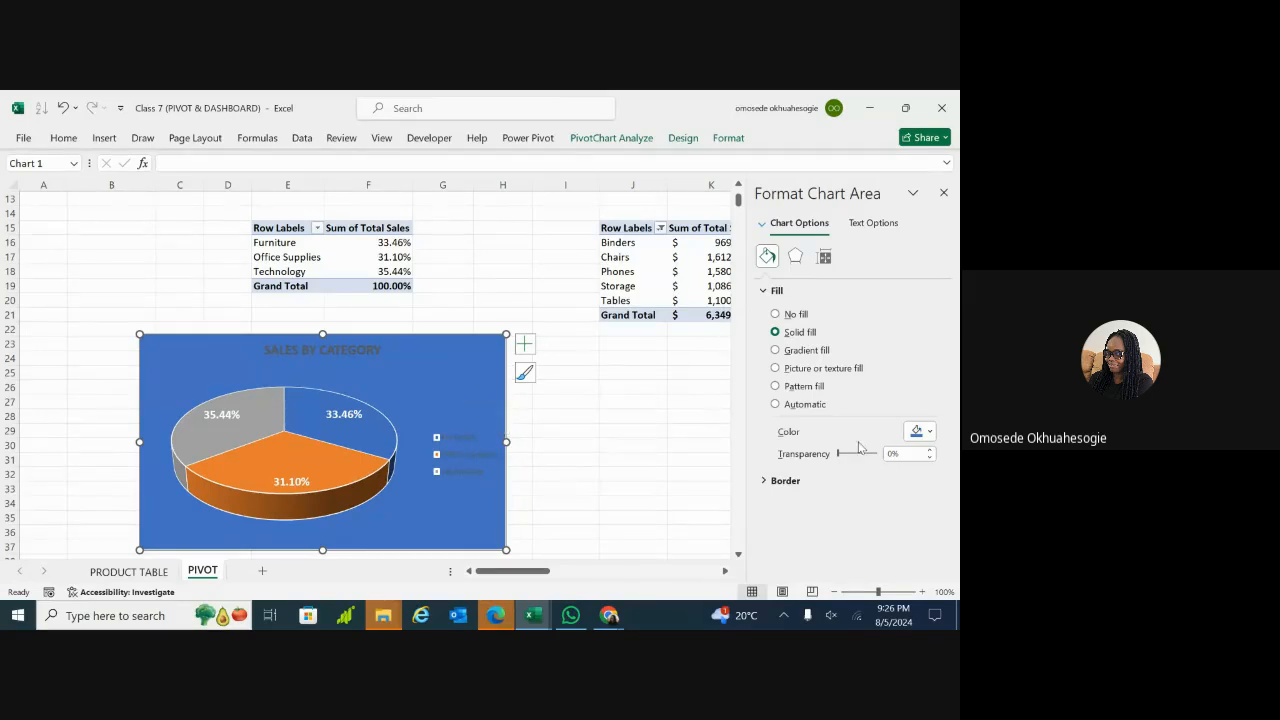
pyautogui.click(930, 432)
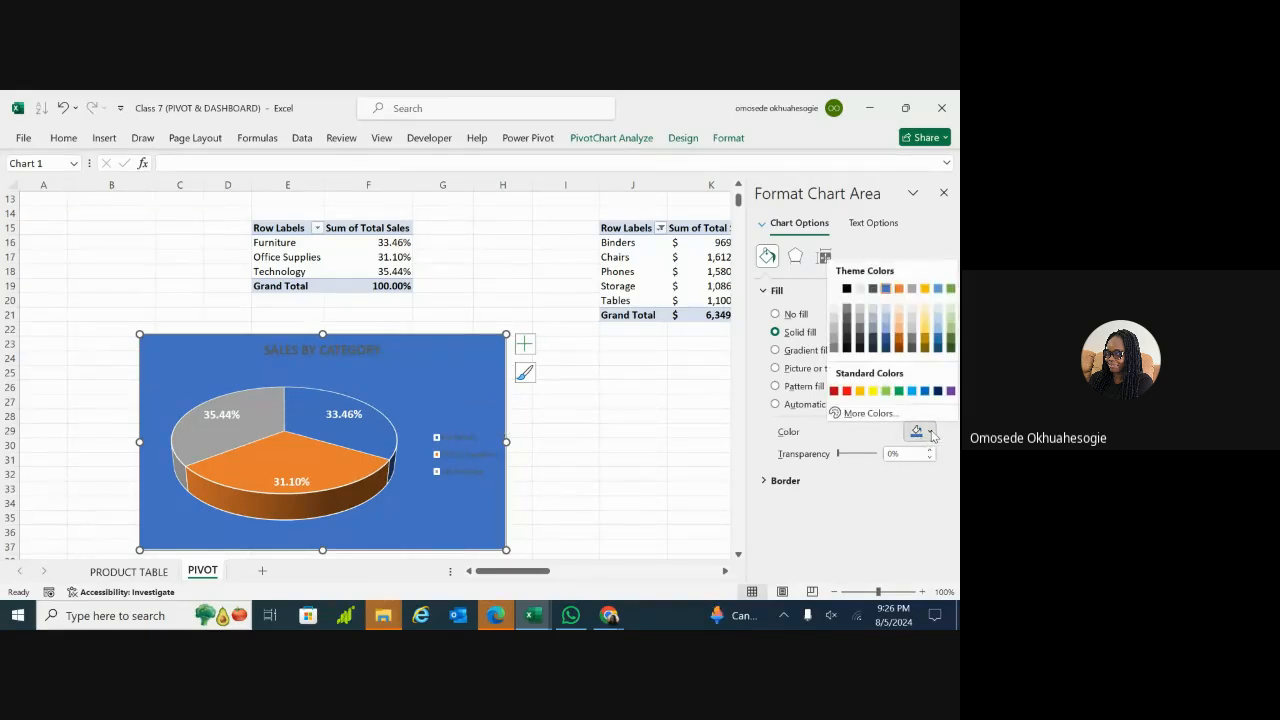
pyautogui.click(790, 438)
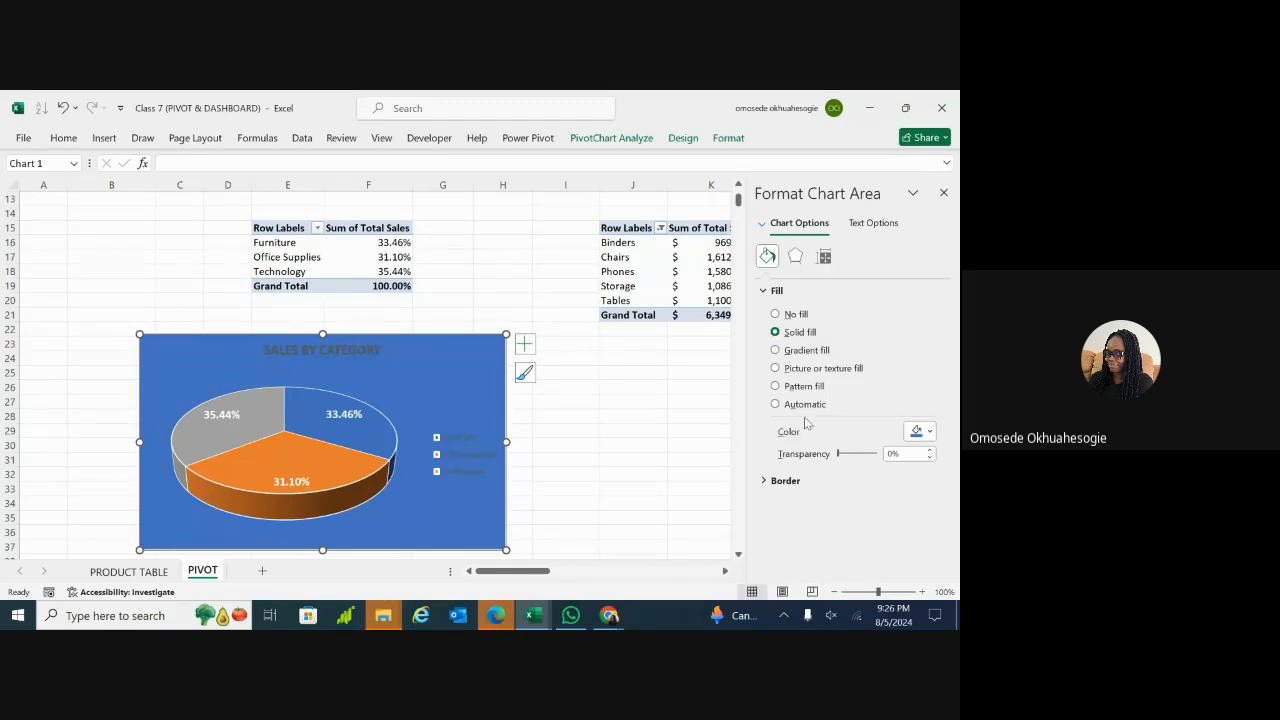
pyautogui.click(930, 433)
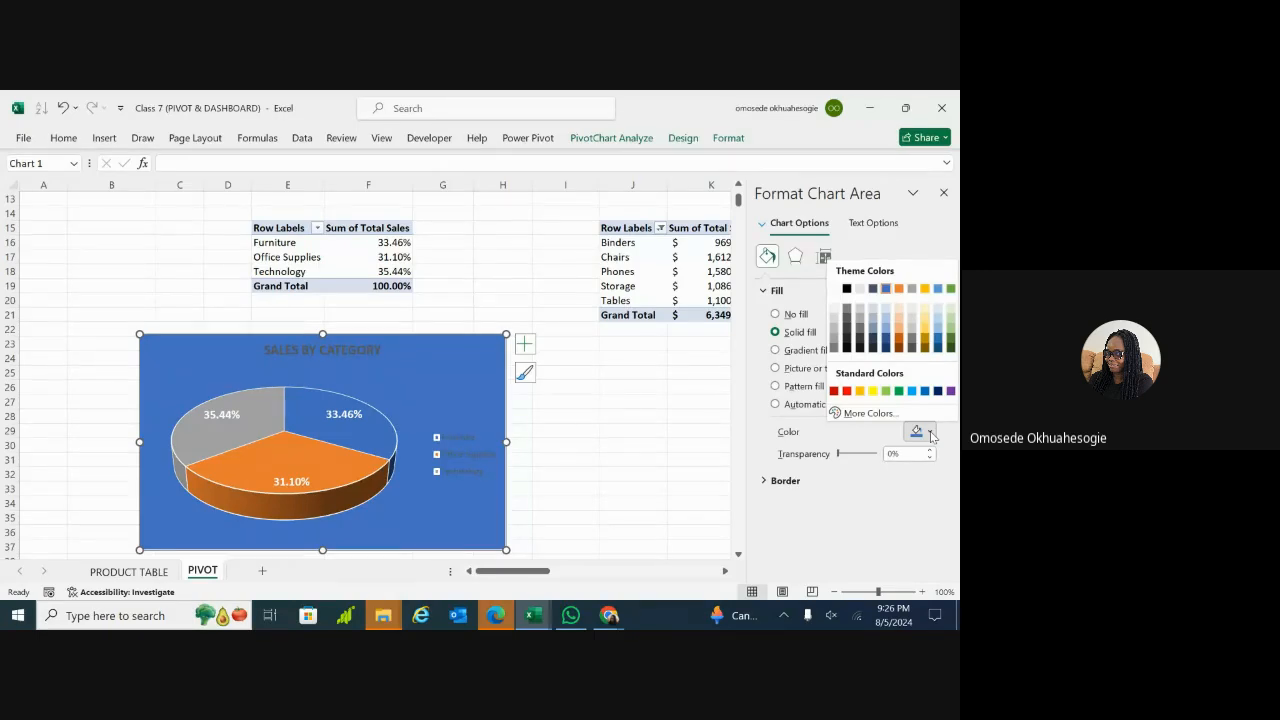
pyautogui.click(887, 312)
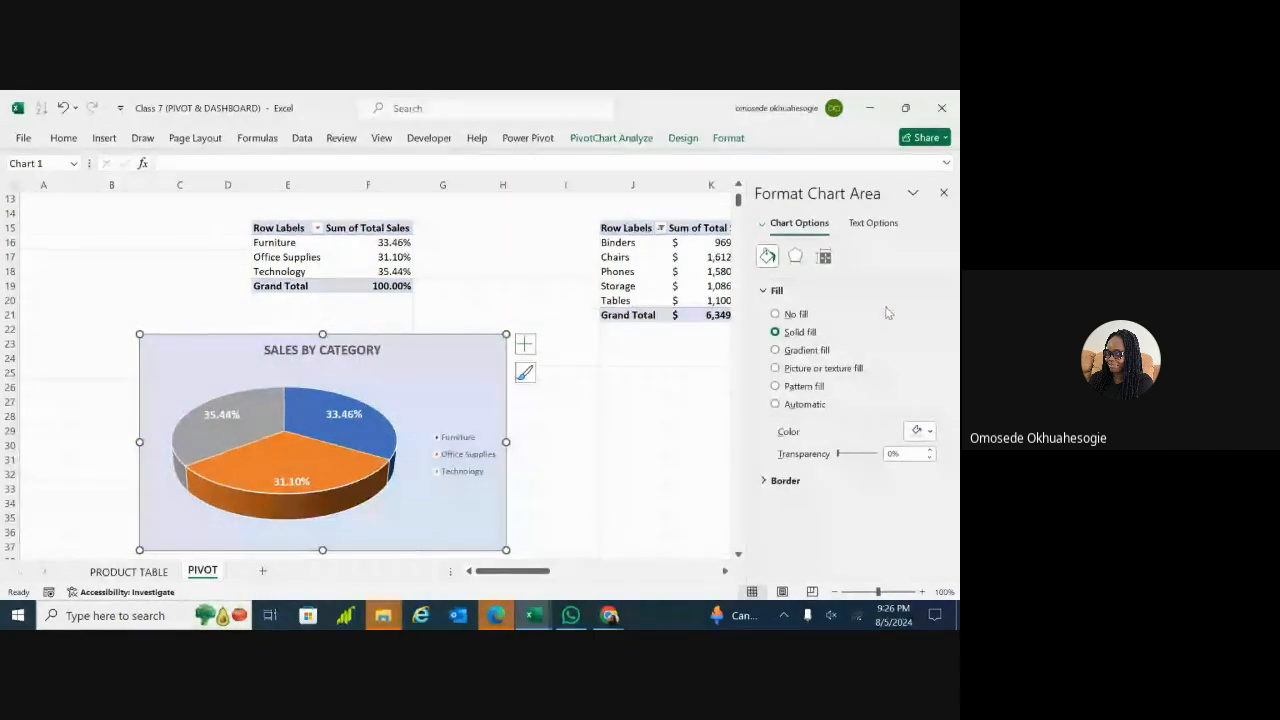
pyautogui.click(592, 377)
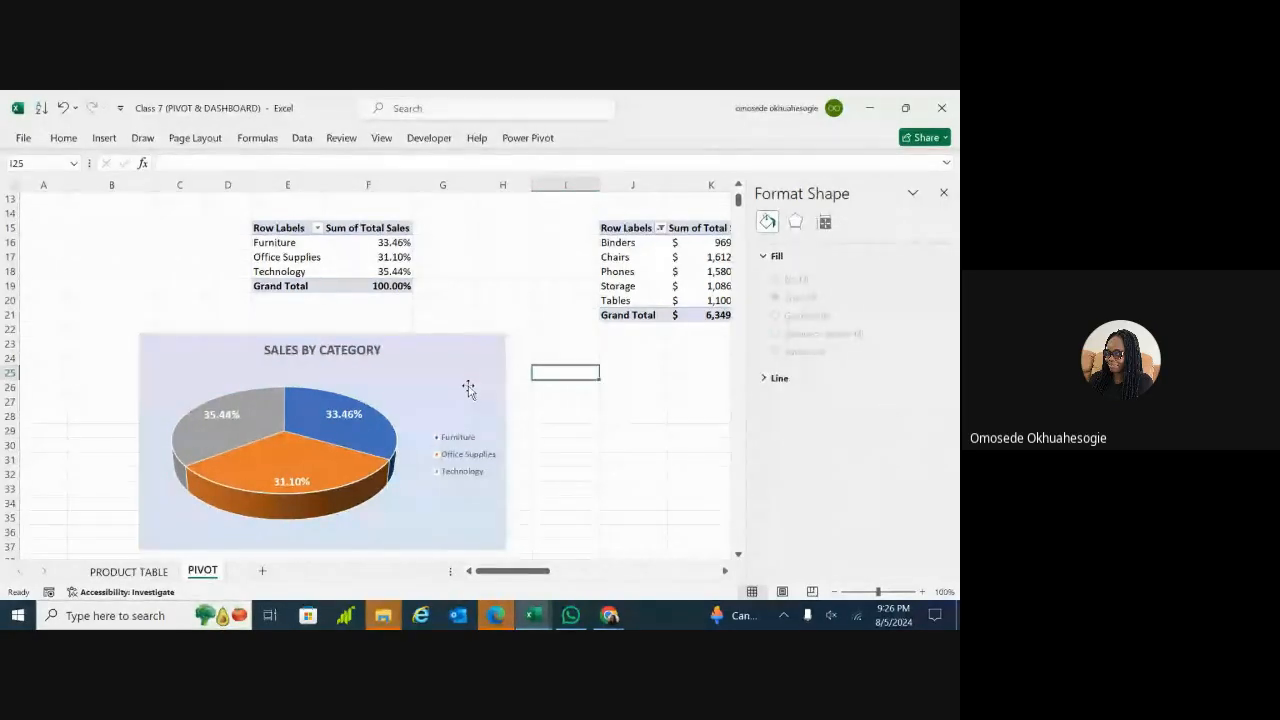
# Step: Make the pie chart's legend text bold and shrink the whole chart slightly
pyautogui.click(453, 441)
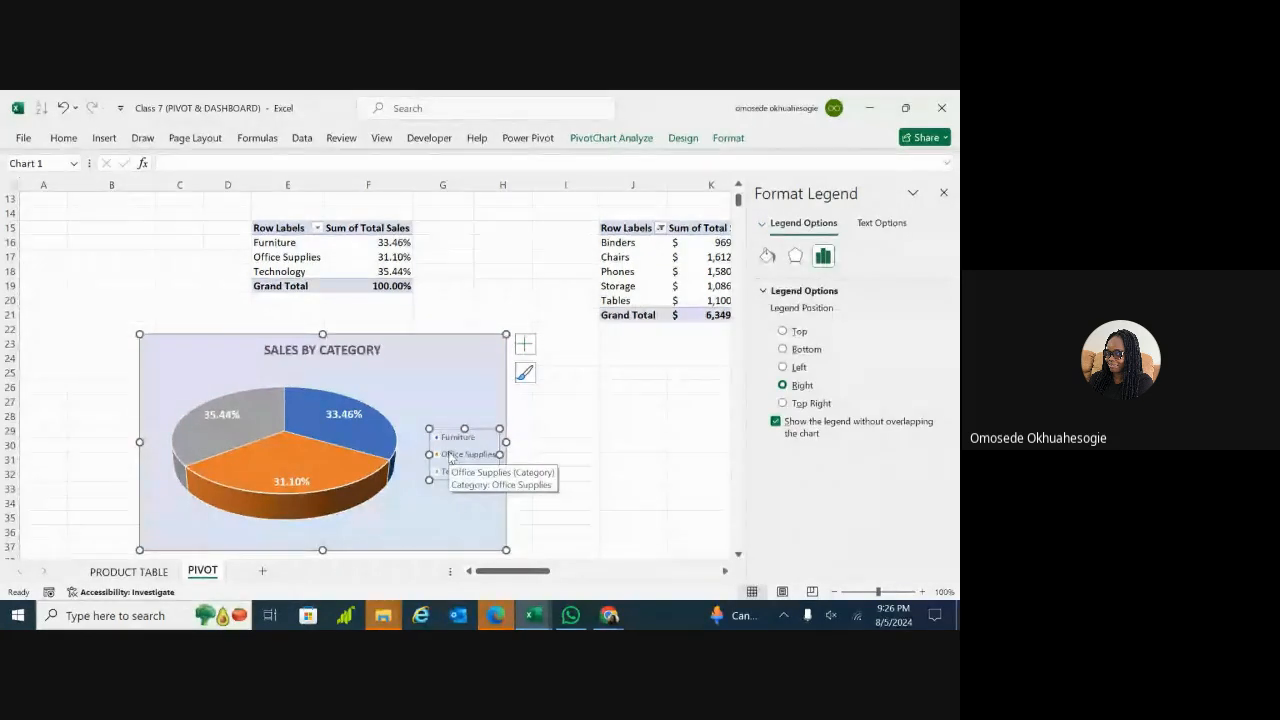
pyautogui.click(488, 395)
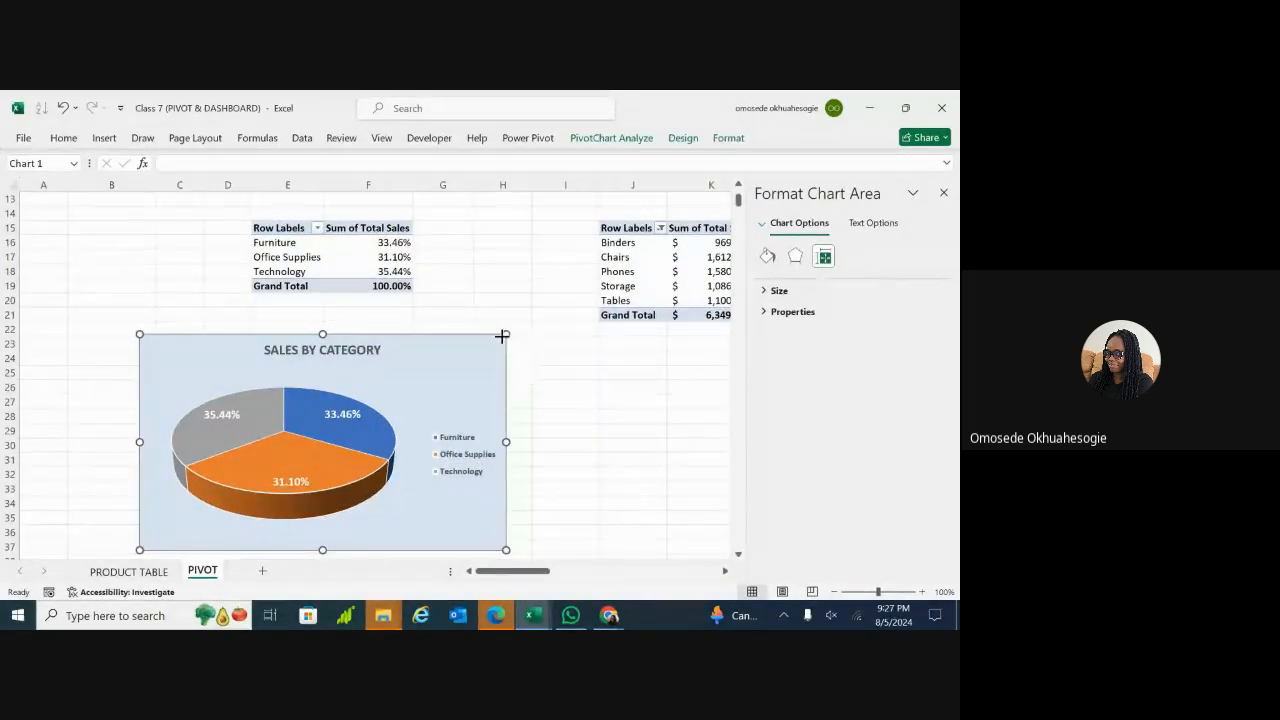
pyautogui.moveTo(505, 334); pyautogui.dragTo(473, 338)
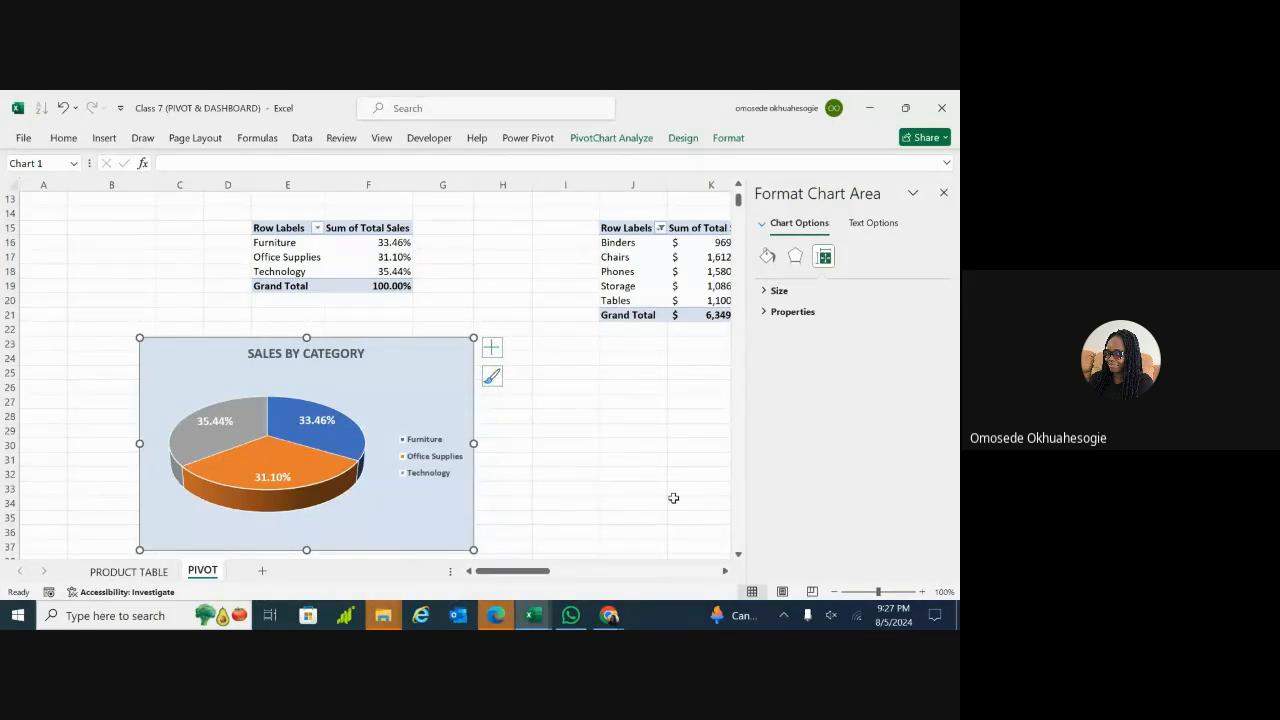
# Step: Move the pie chart into the empty space below the category pivot table, starting at row 25 near column B
pyautogui.moveTo(741, 201); pyautogui.dragTo(743, 206)
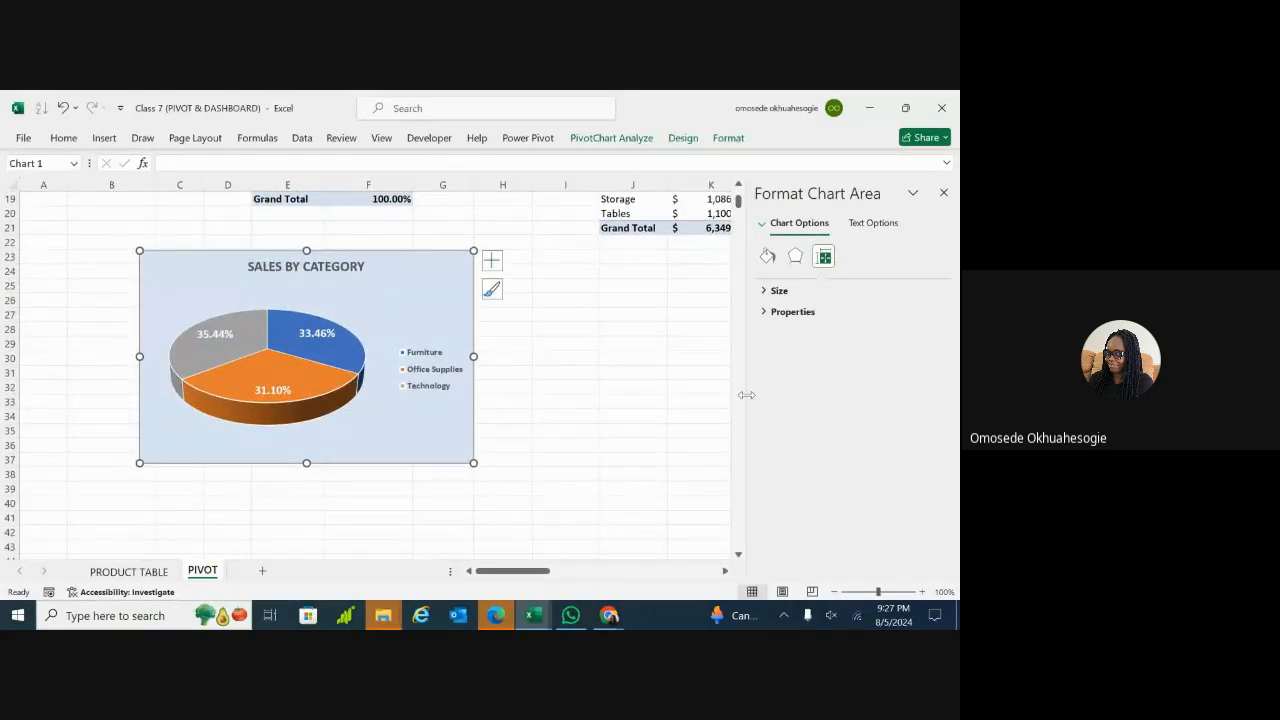
pyautogui.click(868, 592)
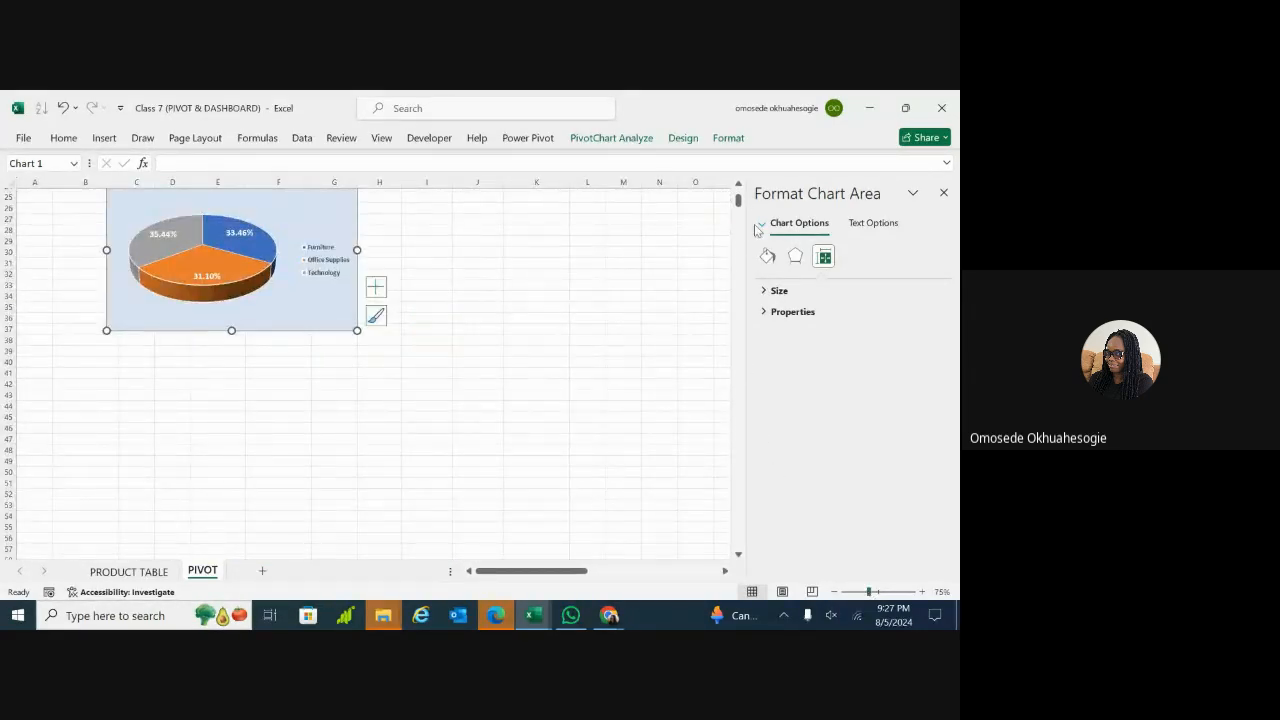
pyautogui.moveTo(741, 201); pyautogui.dragTo(742, 193)
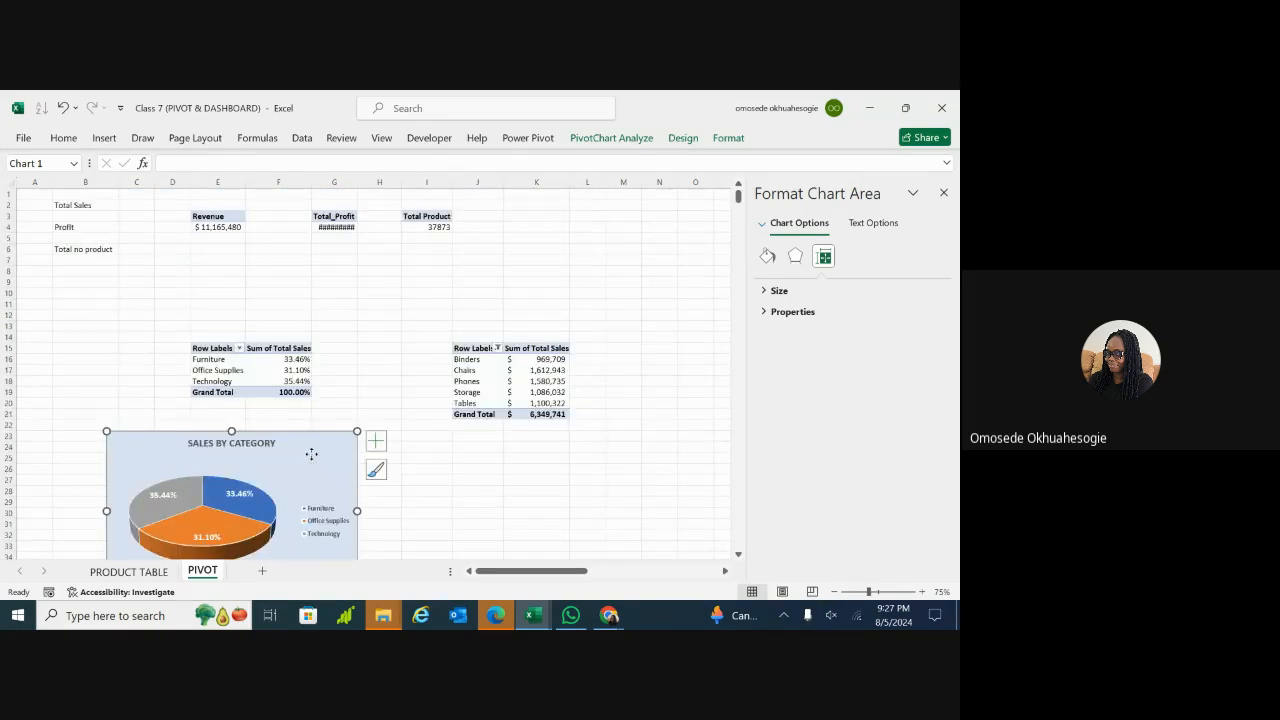
pyautogui.moveTo(311, 454); pyautogui.dragTo(234, 440)
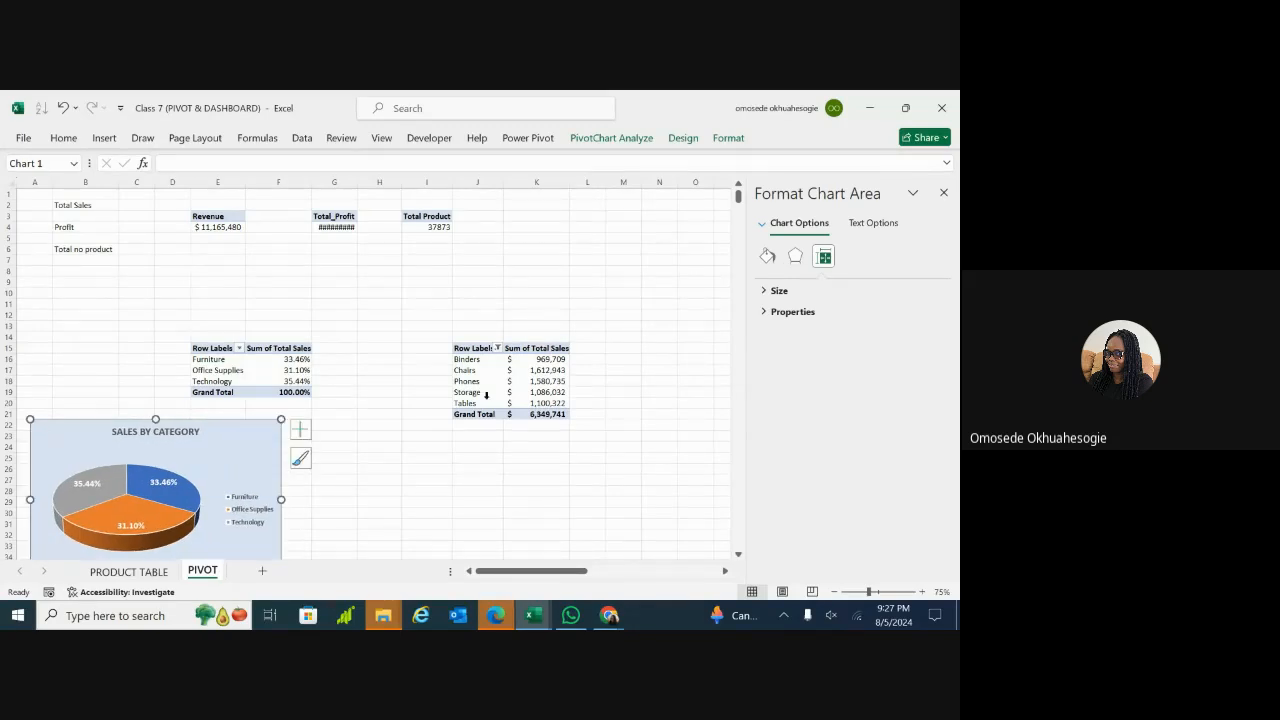
pyautogui.moveTo(739, 198); pyautogui.dragTo(739, 201)
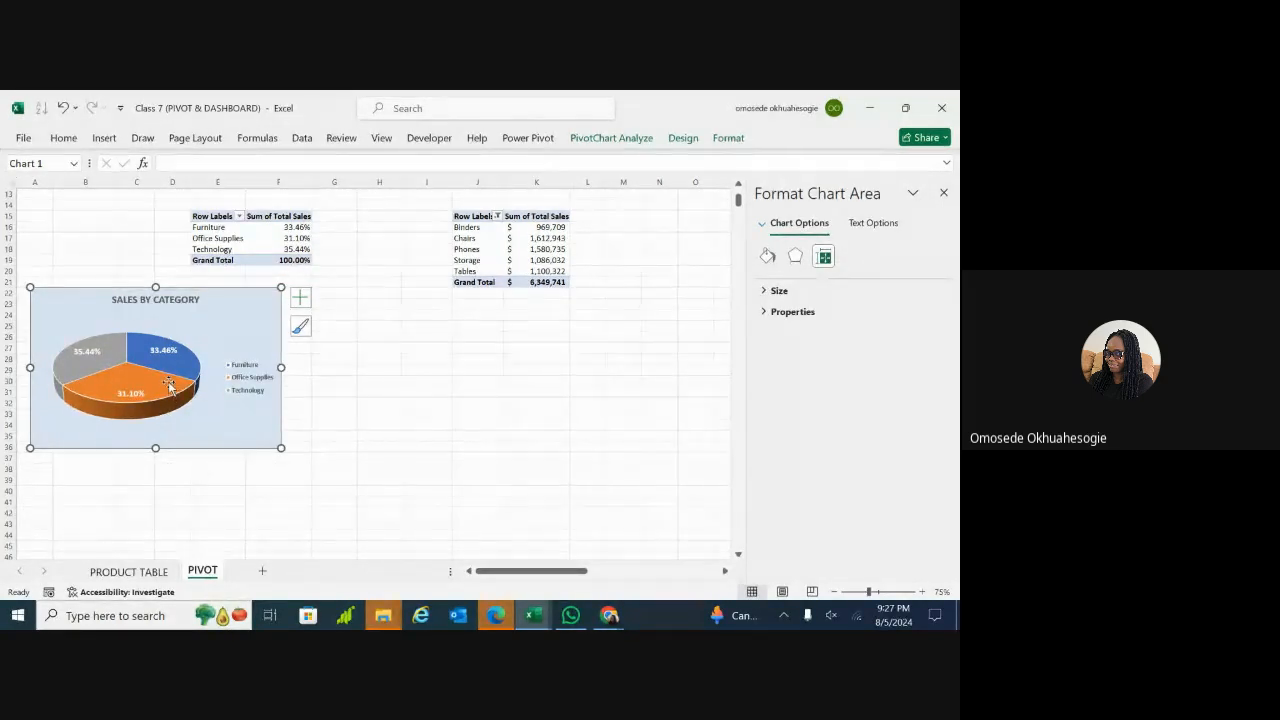
pyautogui.moveTo(147, 386)
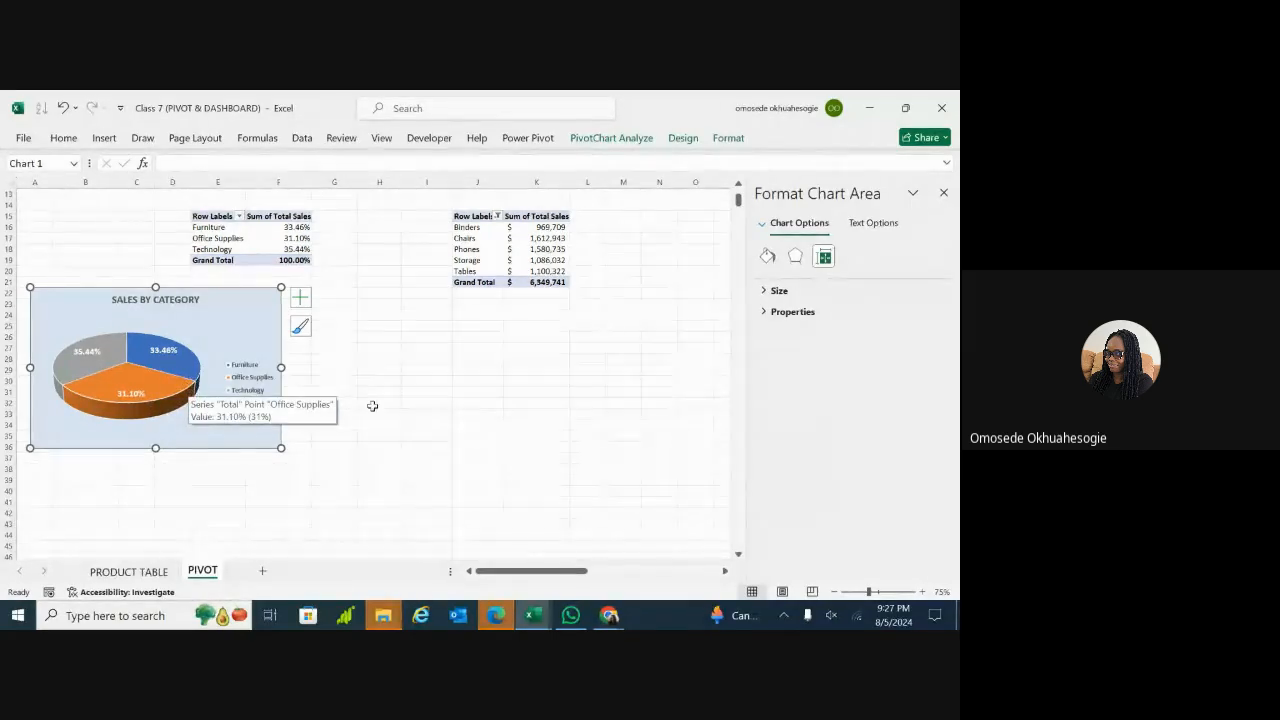
pyautogui.moveTo(530, 567); pyautogui.dragTo(541, 572)
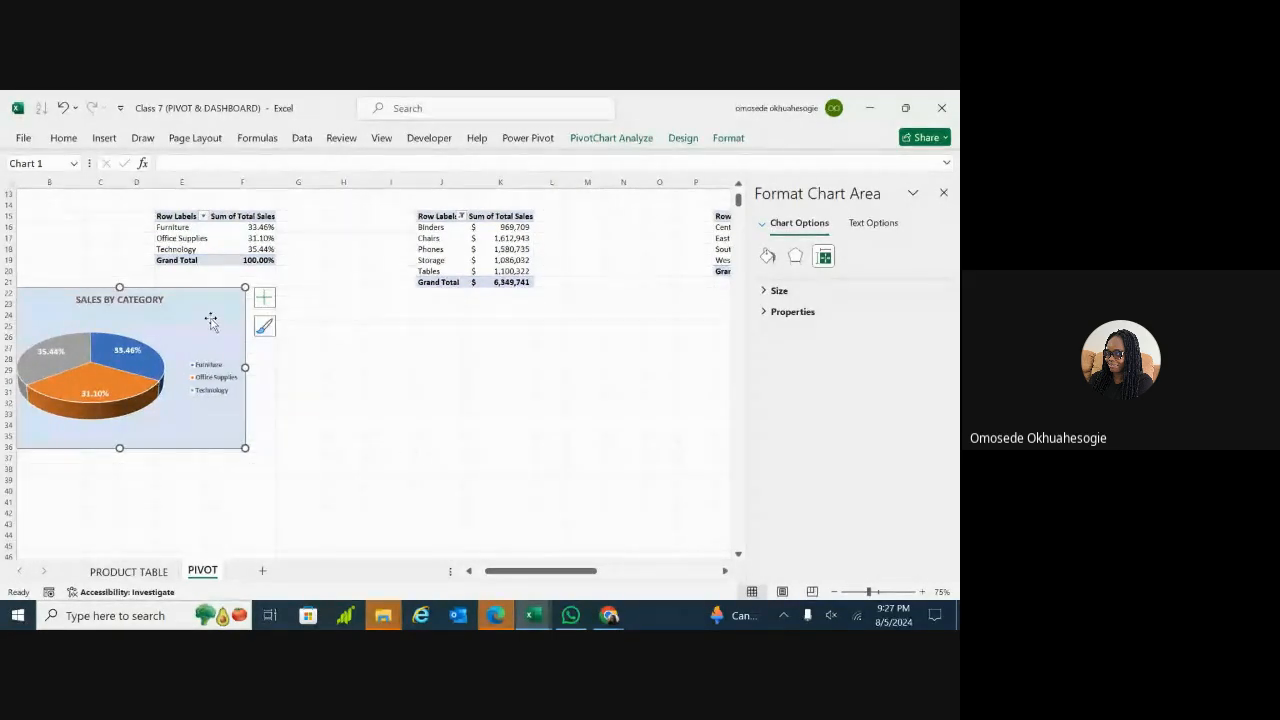
pyautogui.moveTo(209, 320); pyautogui.dragTo(236, 351)
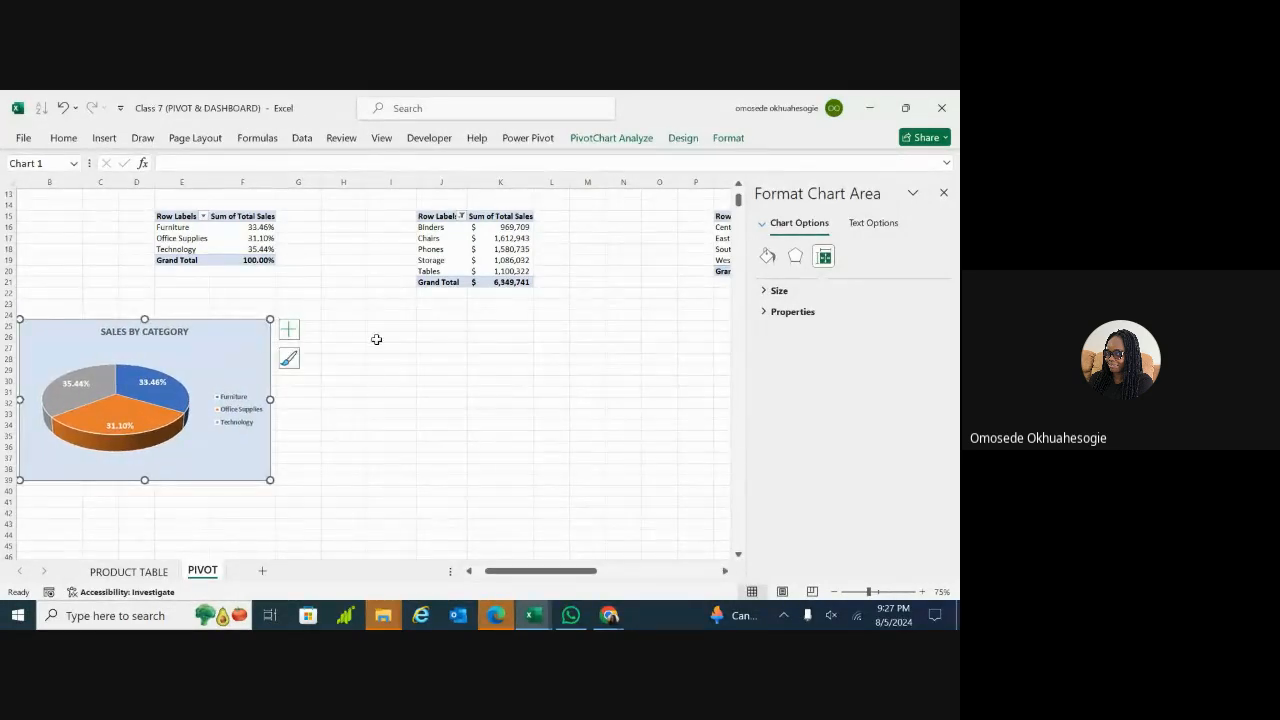
# Step: Name the pie chart "Sales by category" and reselect it to check the name
pyautogui.click(618, 140)
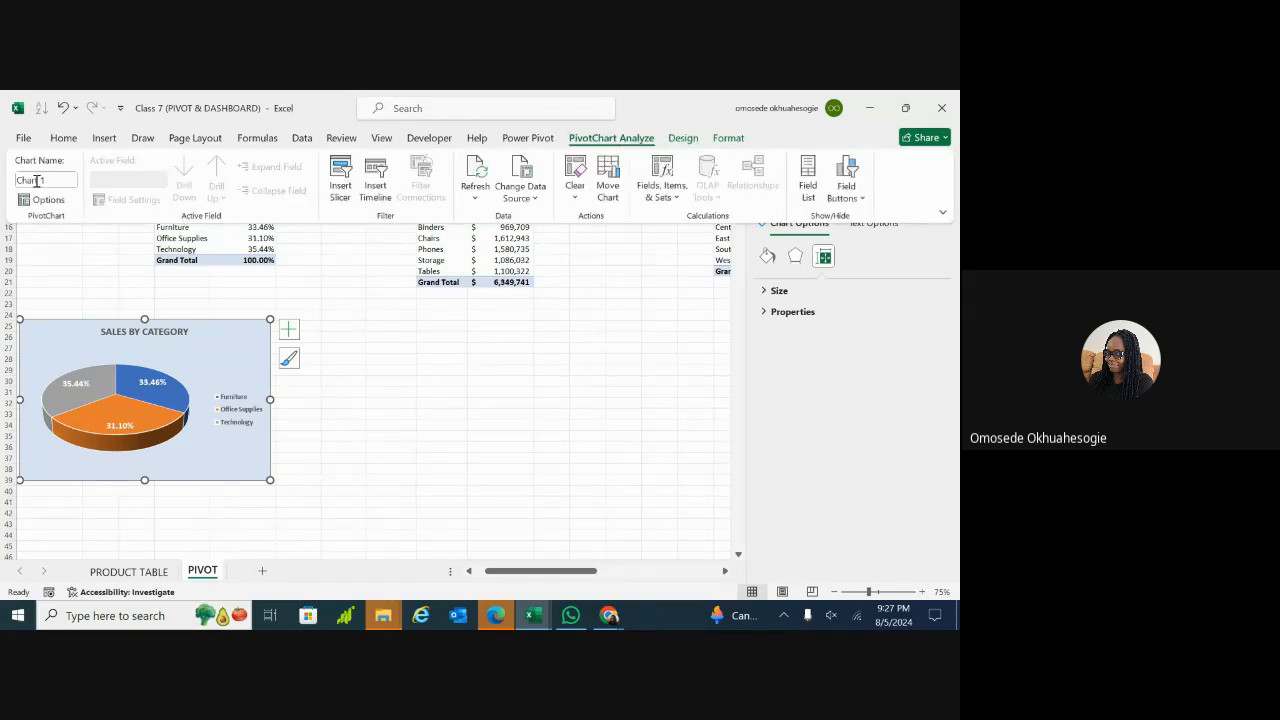
pyautogui.click(36, 180)
pyautogui.press('BackSpace')
pyautogui.write('Sales by category')
pyautogui.press('Return')
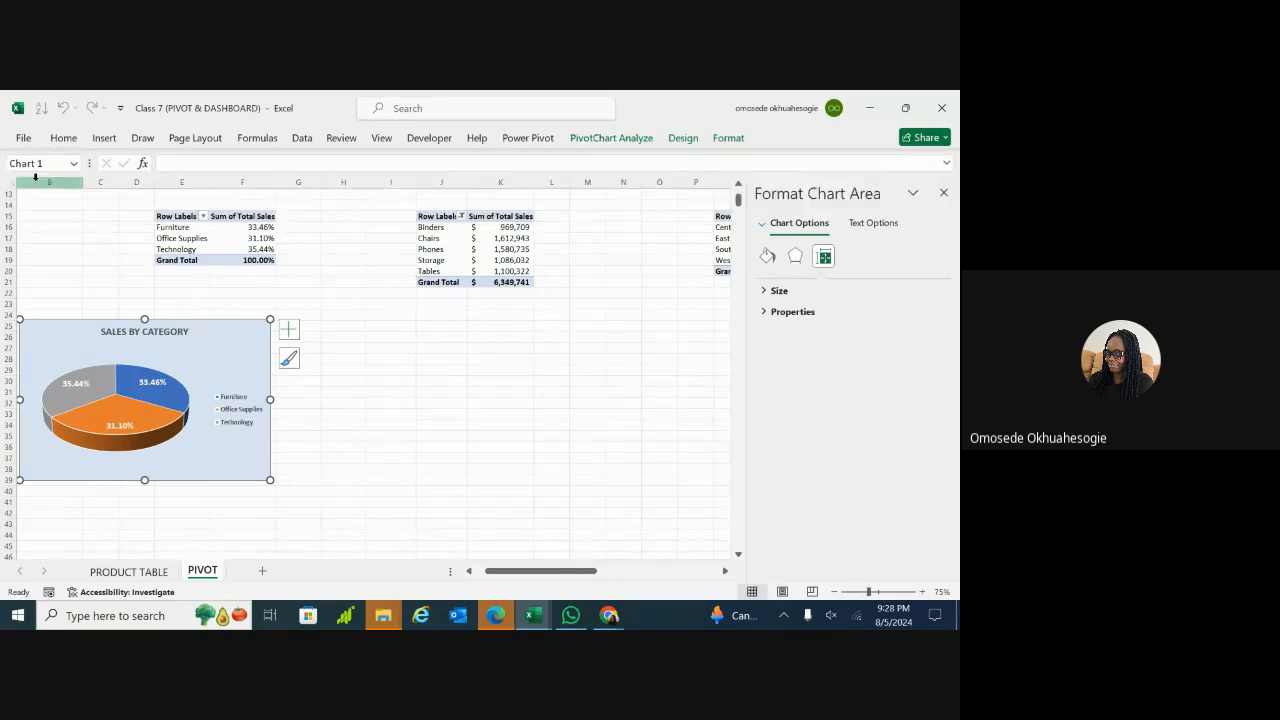
pyautogui.click(481, 258)
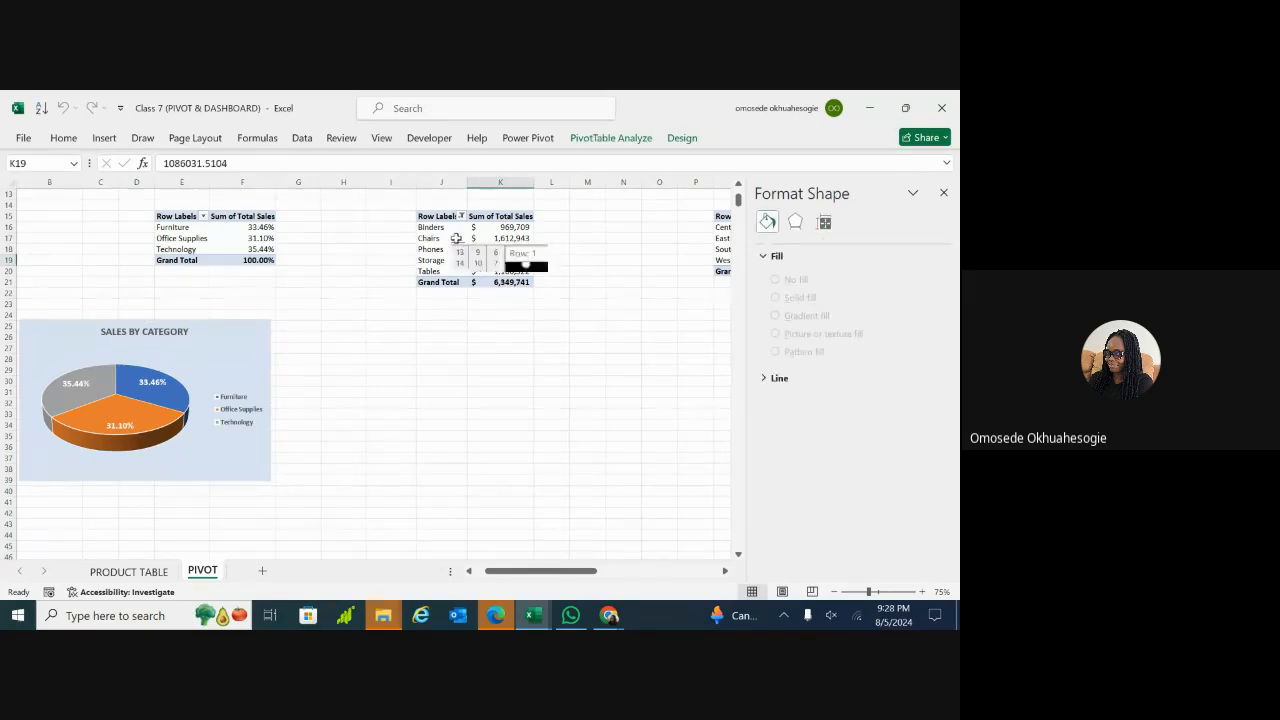
pyautogui.click(188, 369)
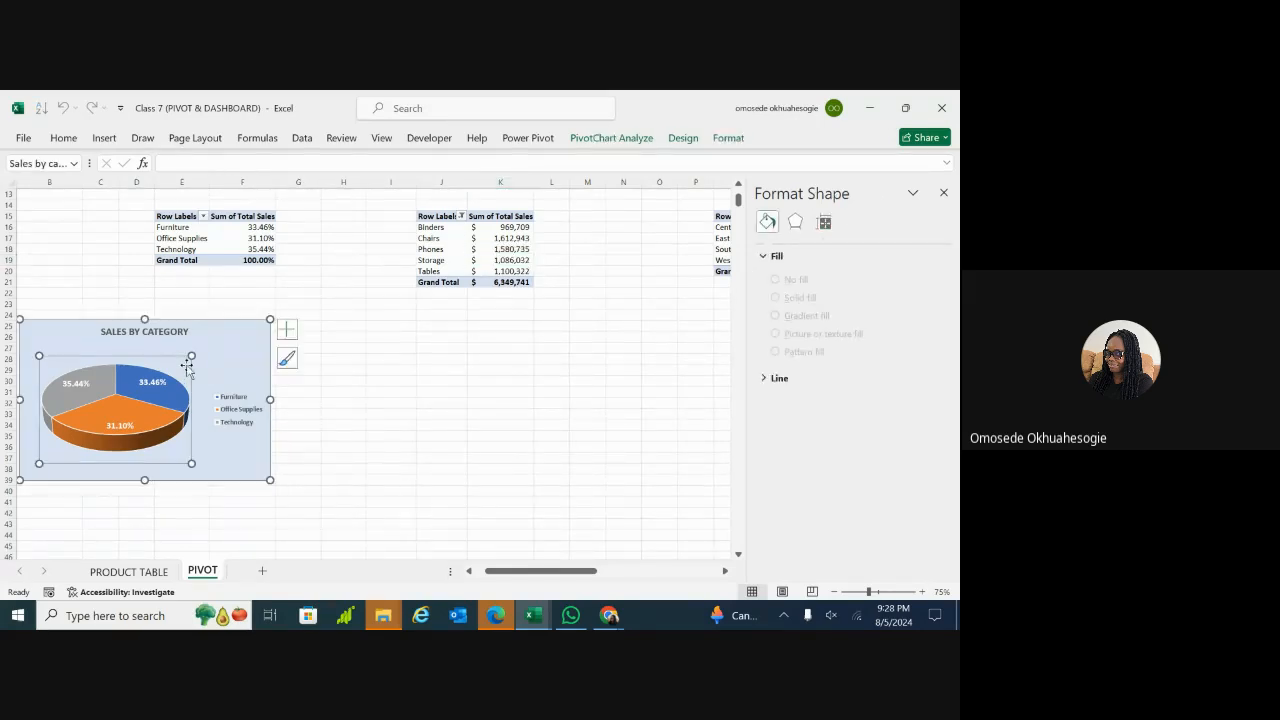
# Step: Insert a 3-D Stacked Bar PivotChart from the sub-category pivot table and place it below that table, level with the pie chart
pyautogui.click(505, 249)
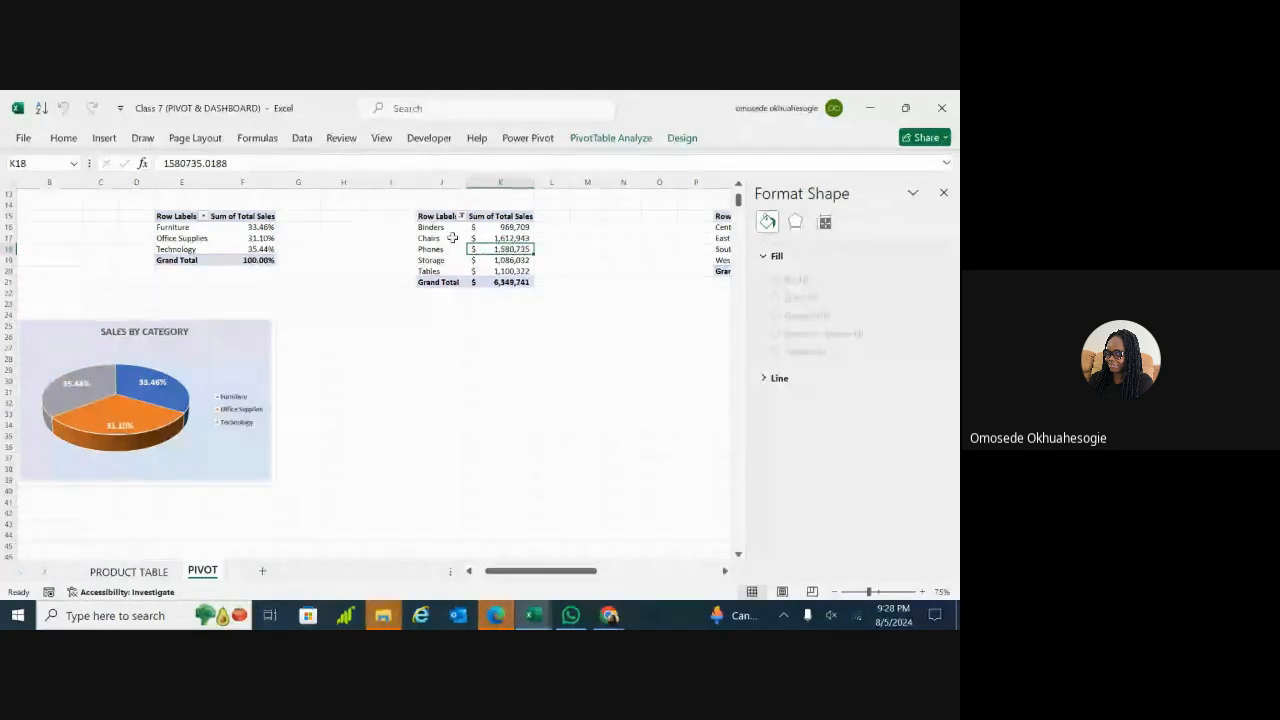
pyautogui.click(445, 238)
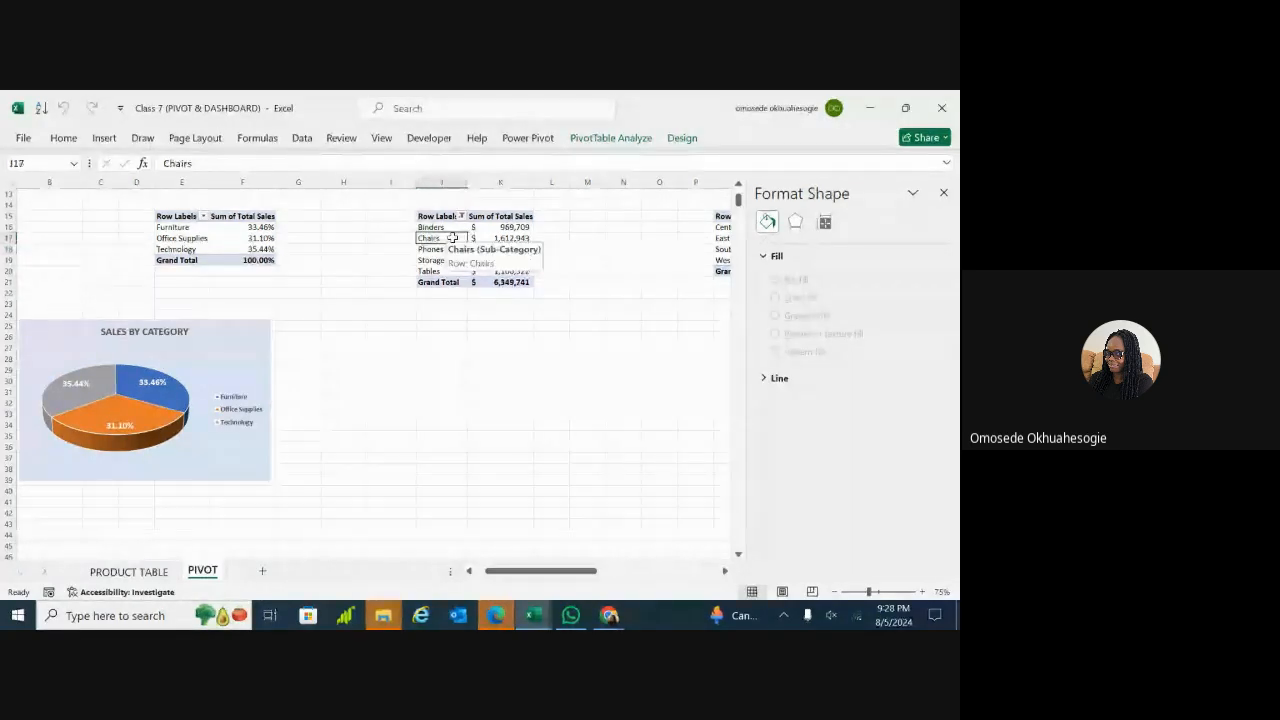
pyautogui.click(104, 138)
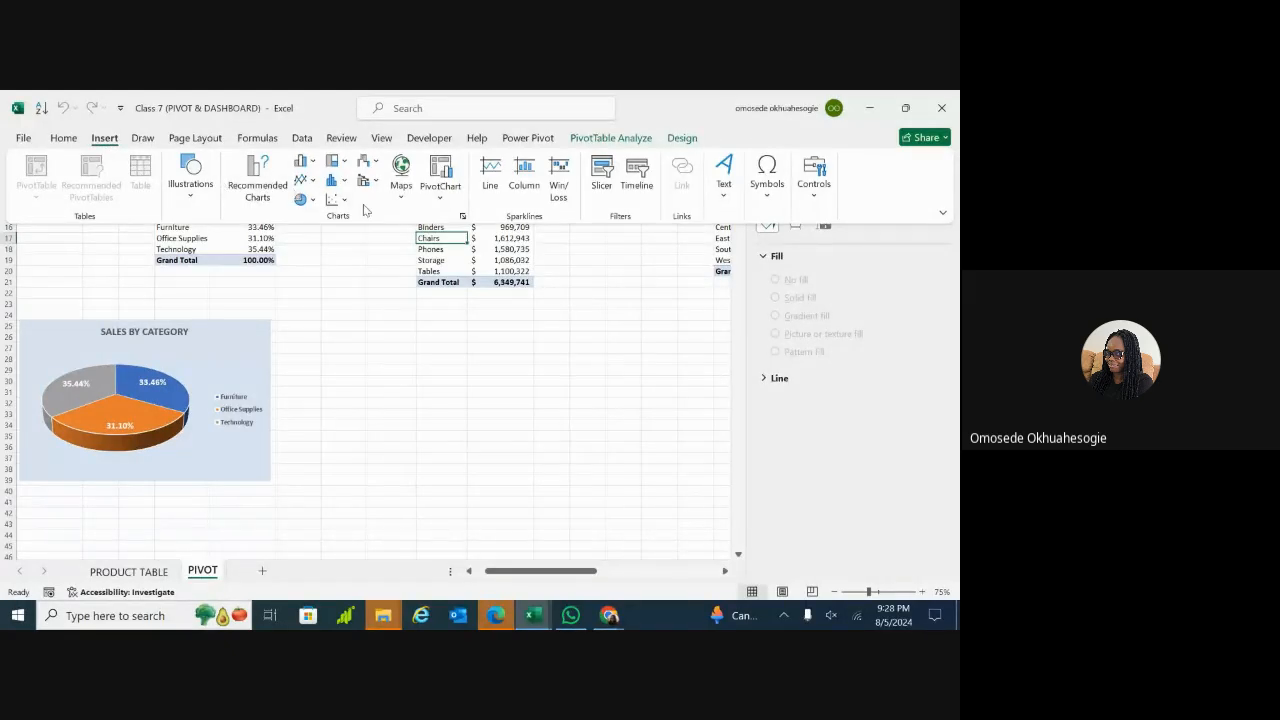
pyautogui.click(445, 196)
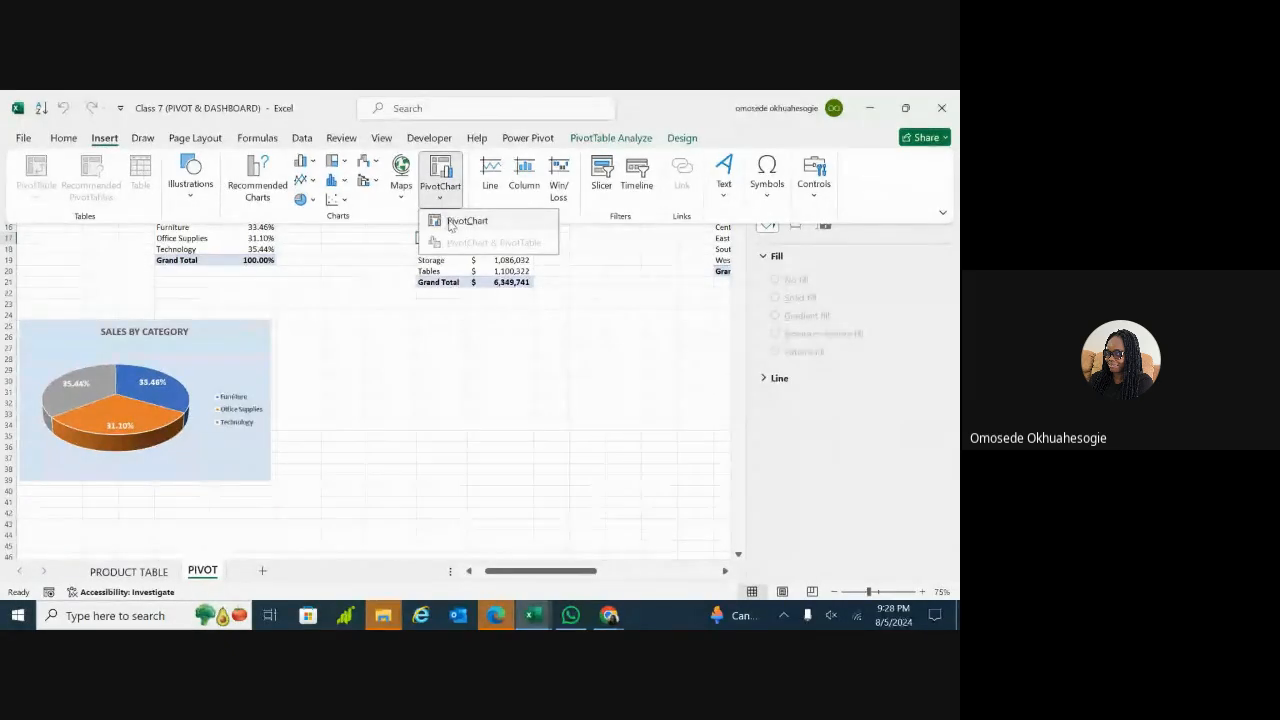
pyautogui.click(455, 221)
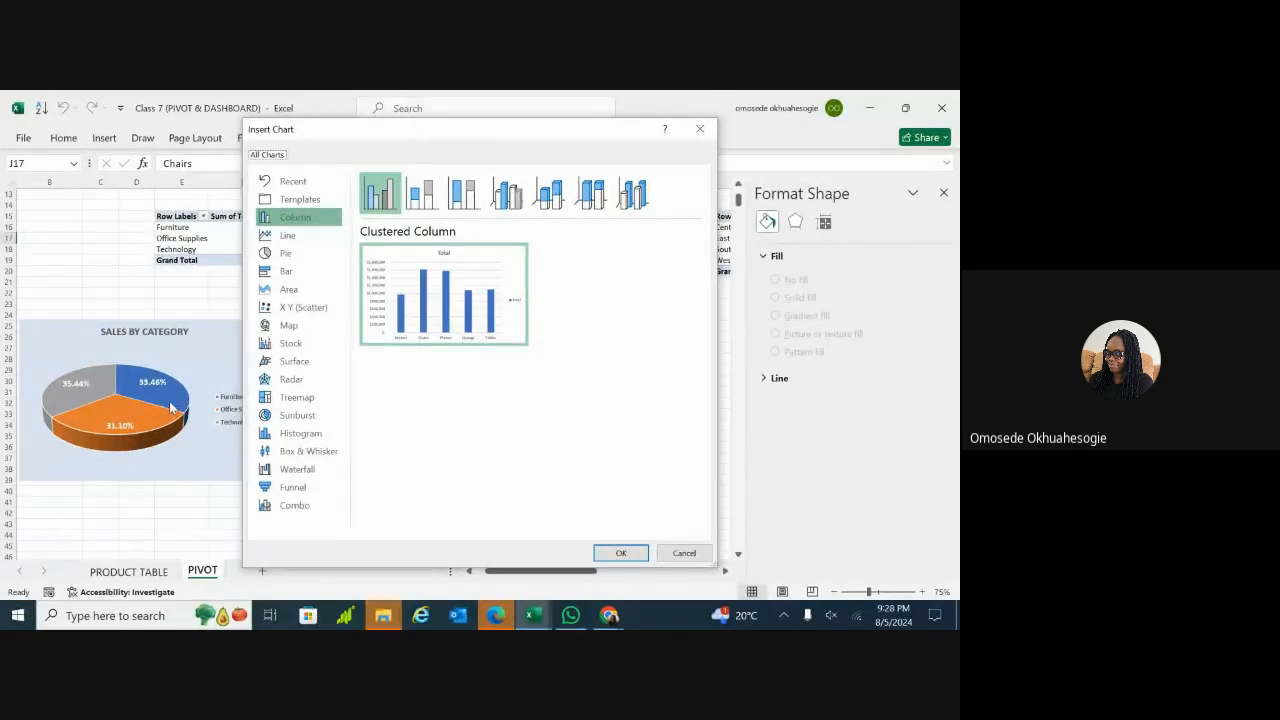
pyautogui.moveTo(401, 316)
pyautogui.click(286, 271)
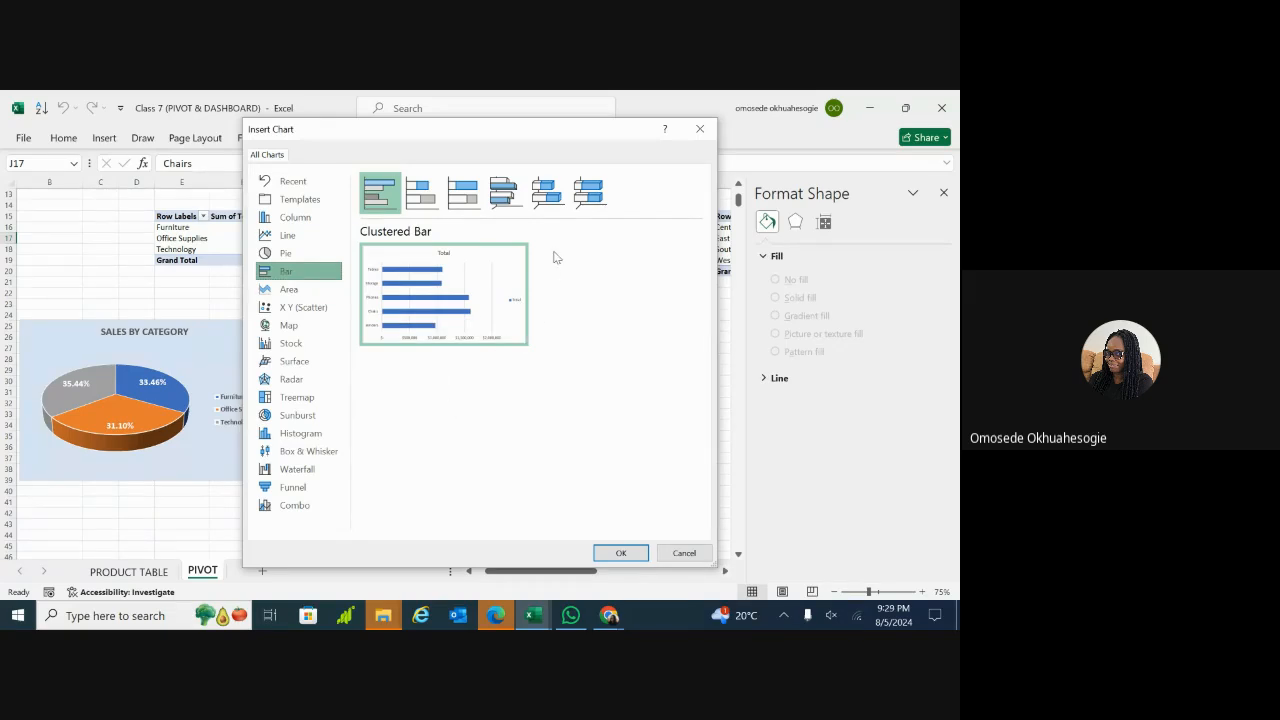
pyautogui.click(465, 208)
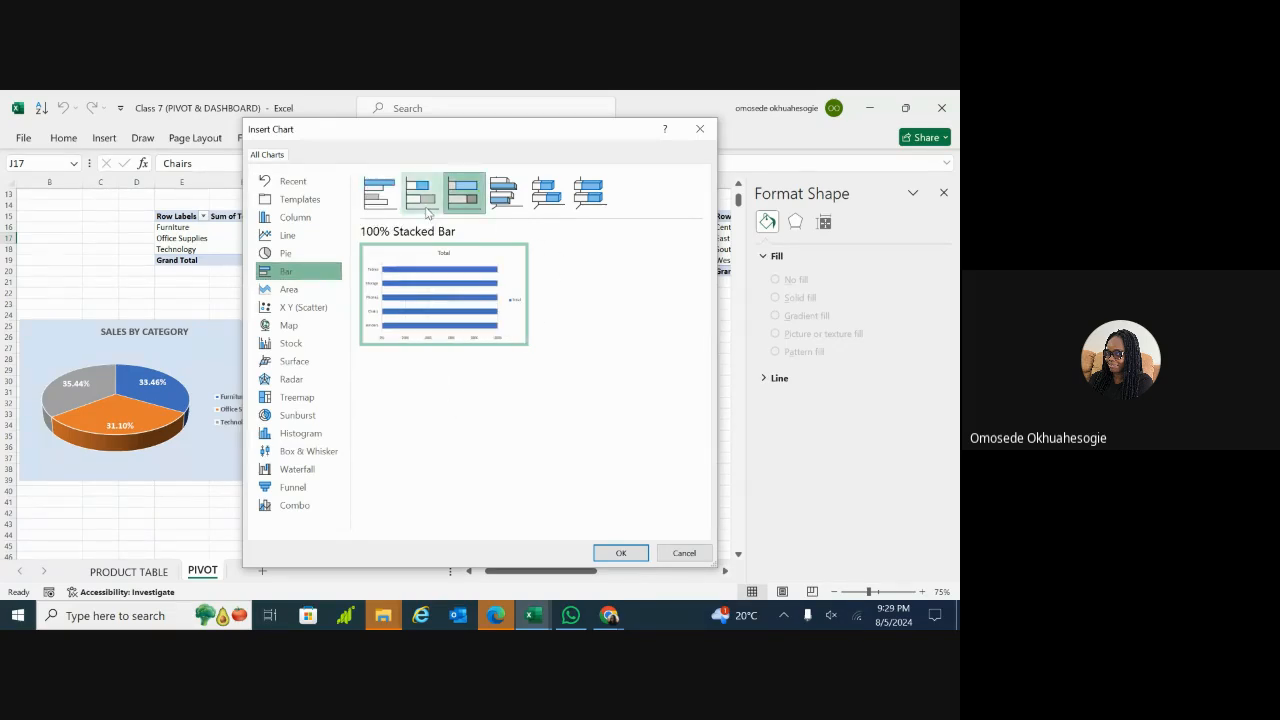
pyautogui.click(421, 196)
pyautogui.click(512, 205)
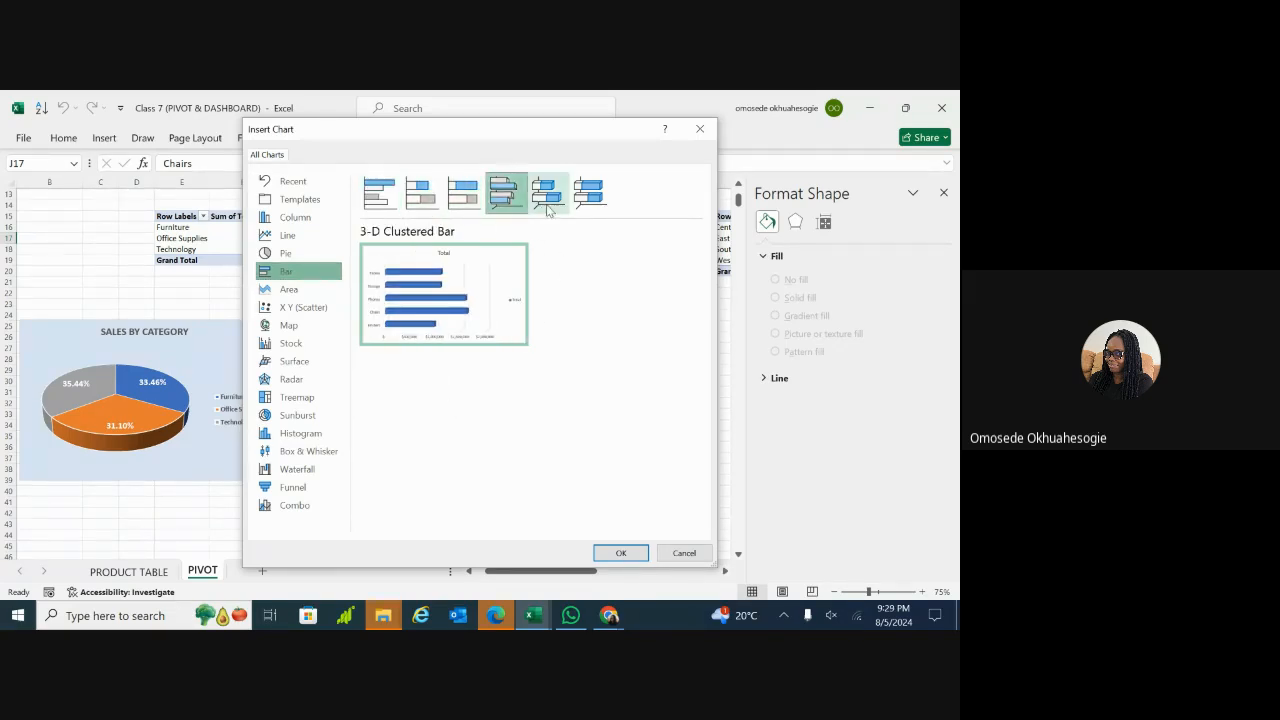
pyautogui.click(552, 208)
pyautogui.click(578, 205)
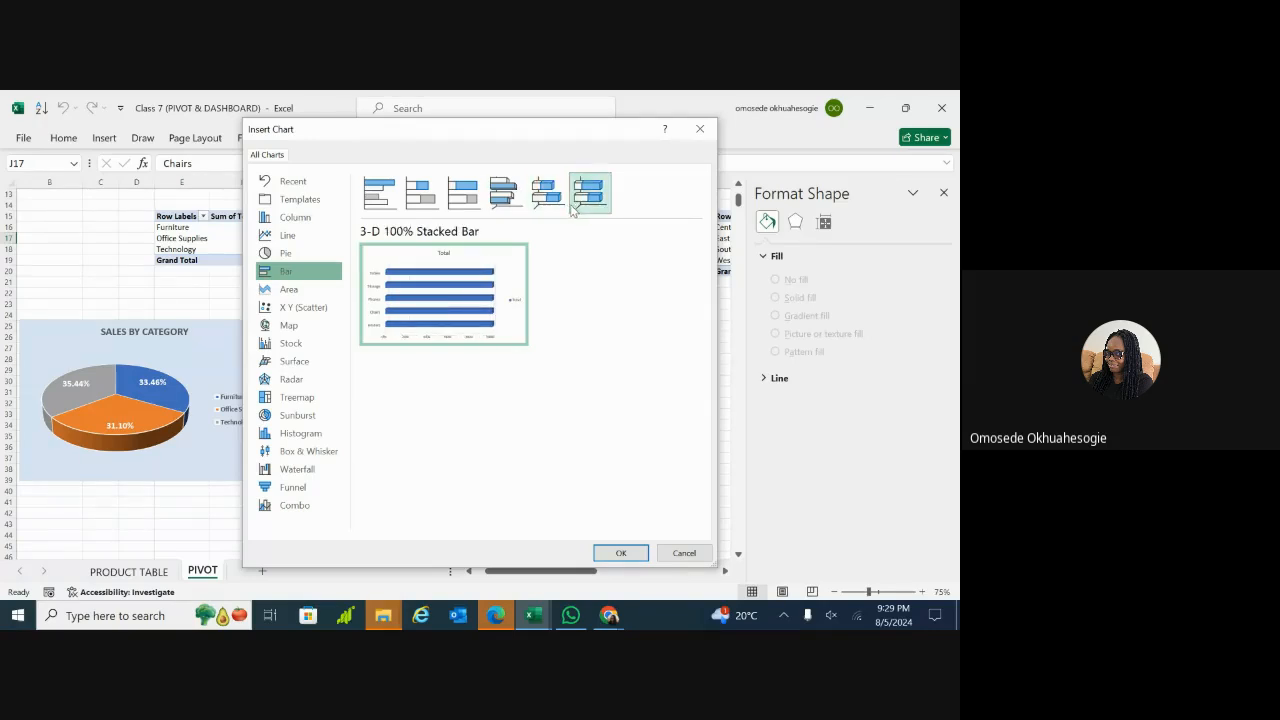
pyautogui.click(538, 200)
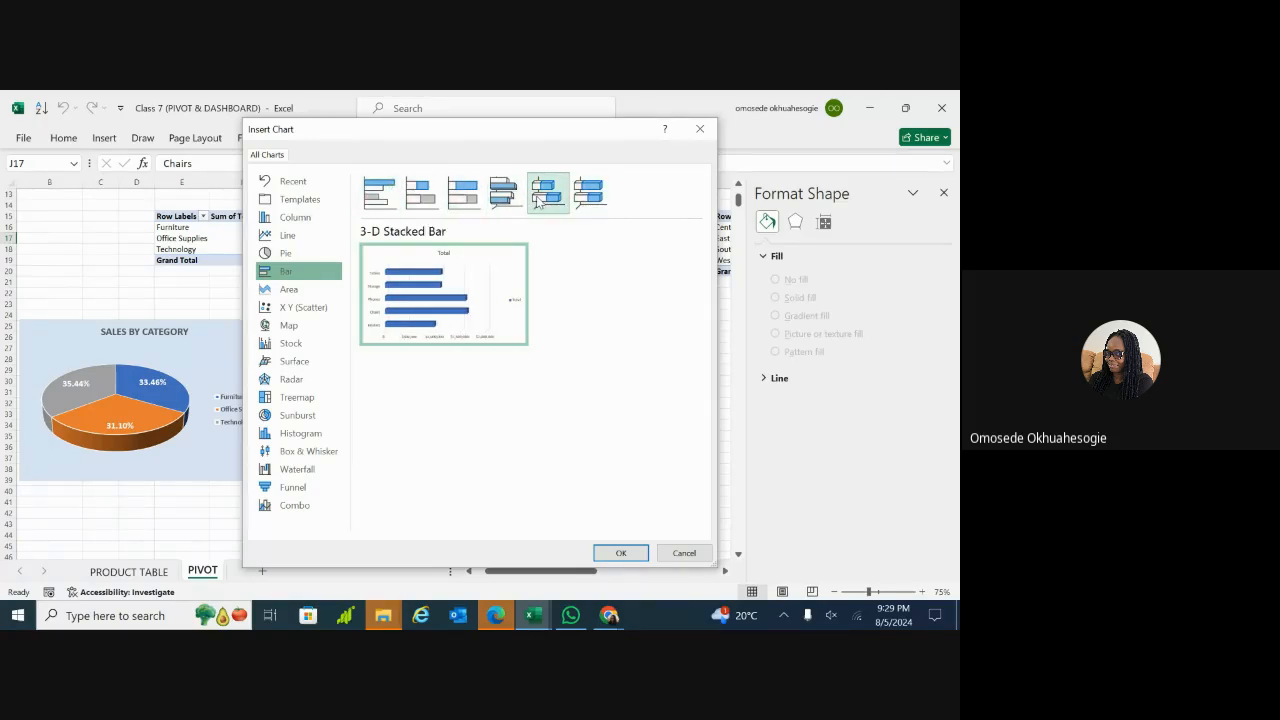
pyautogui.moveTo(437, 298)
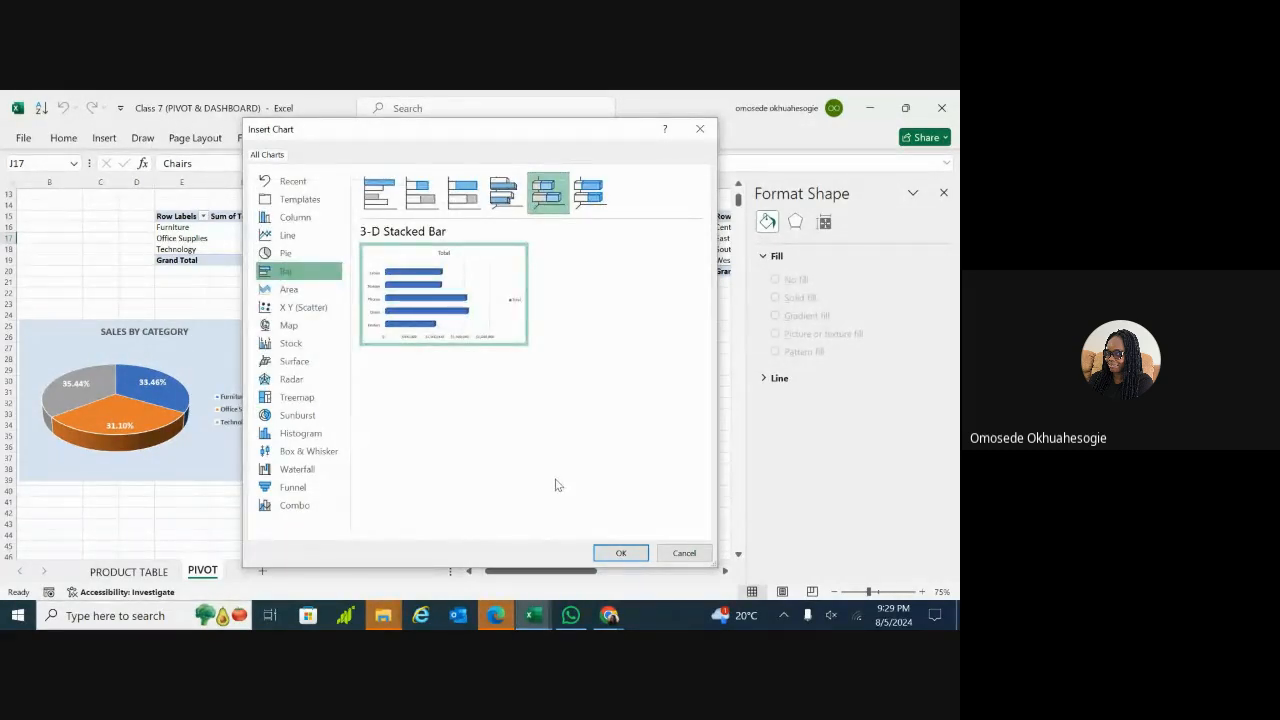
pyautogui.click(619, 554)
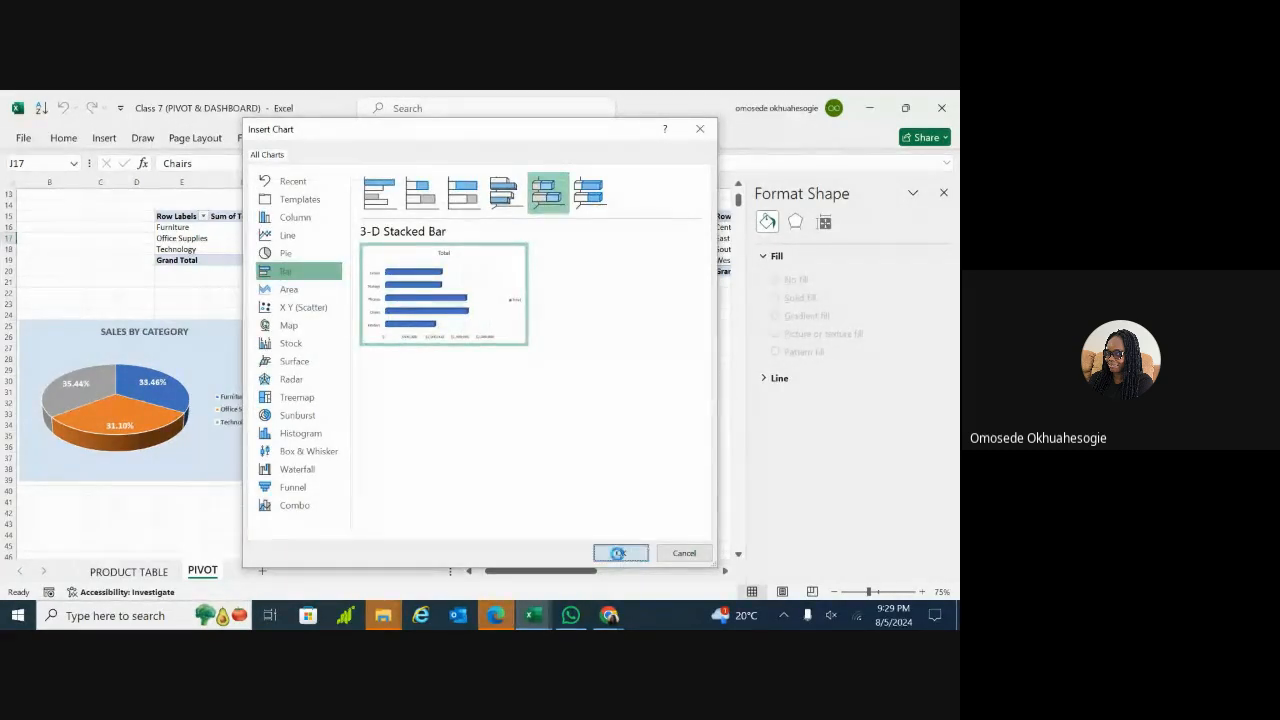
pyautogui.moveTo(449, 312); pyautogui.dragTo(545, 337)
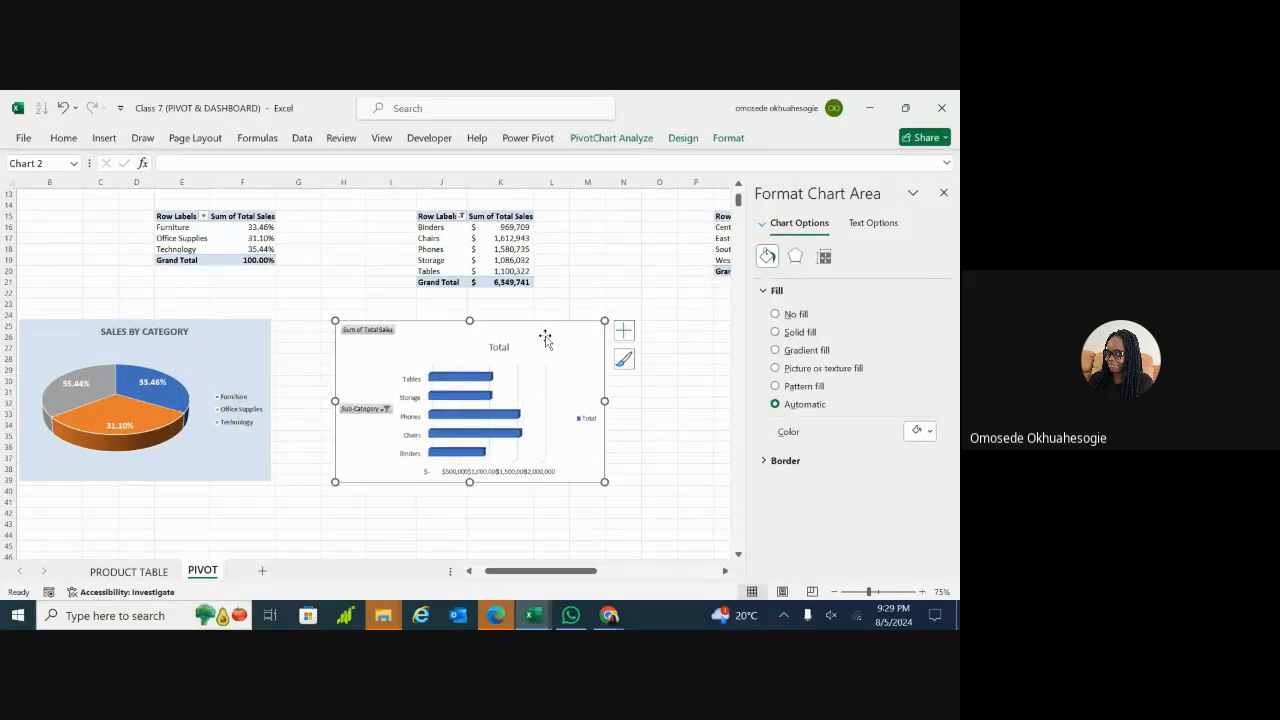
# Step: Give the bar chart's area the same light blue solid fill as the pie chart and nudge the chart slightly to the left
pyautogui.click(197, 354)
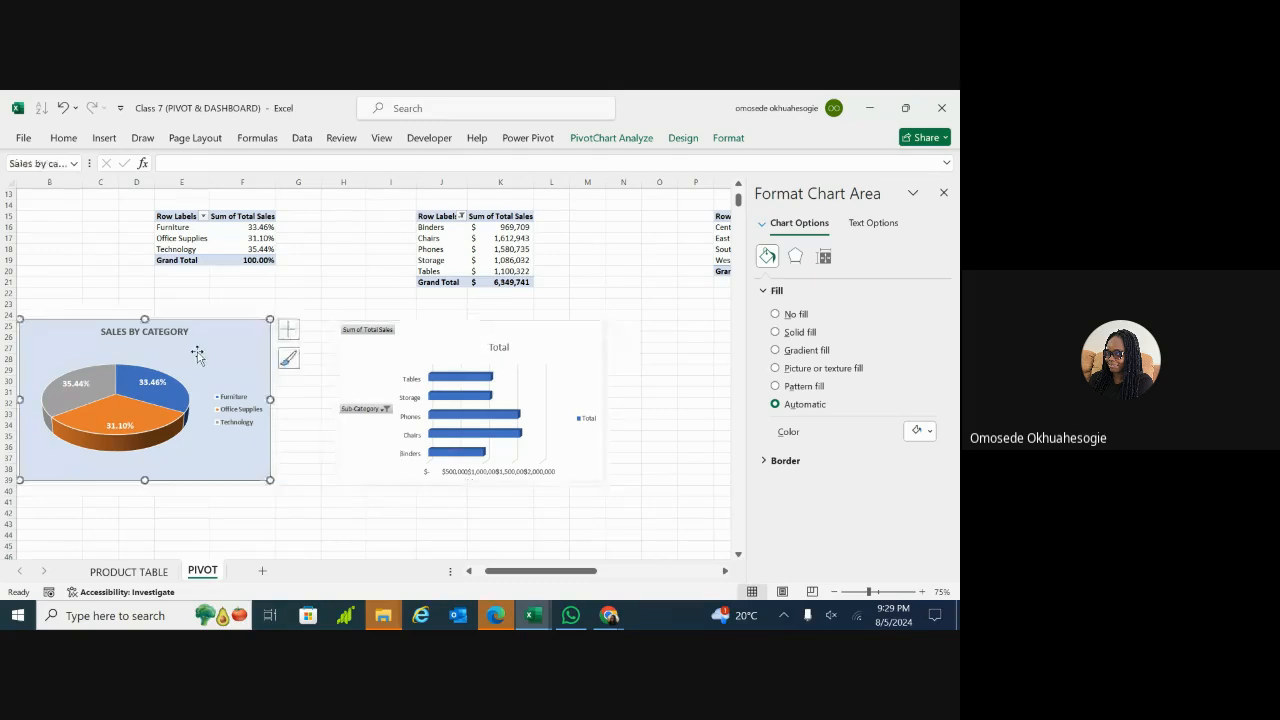
pyautogui.click(421, 352)
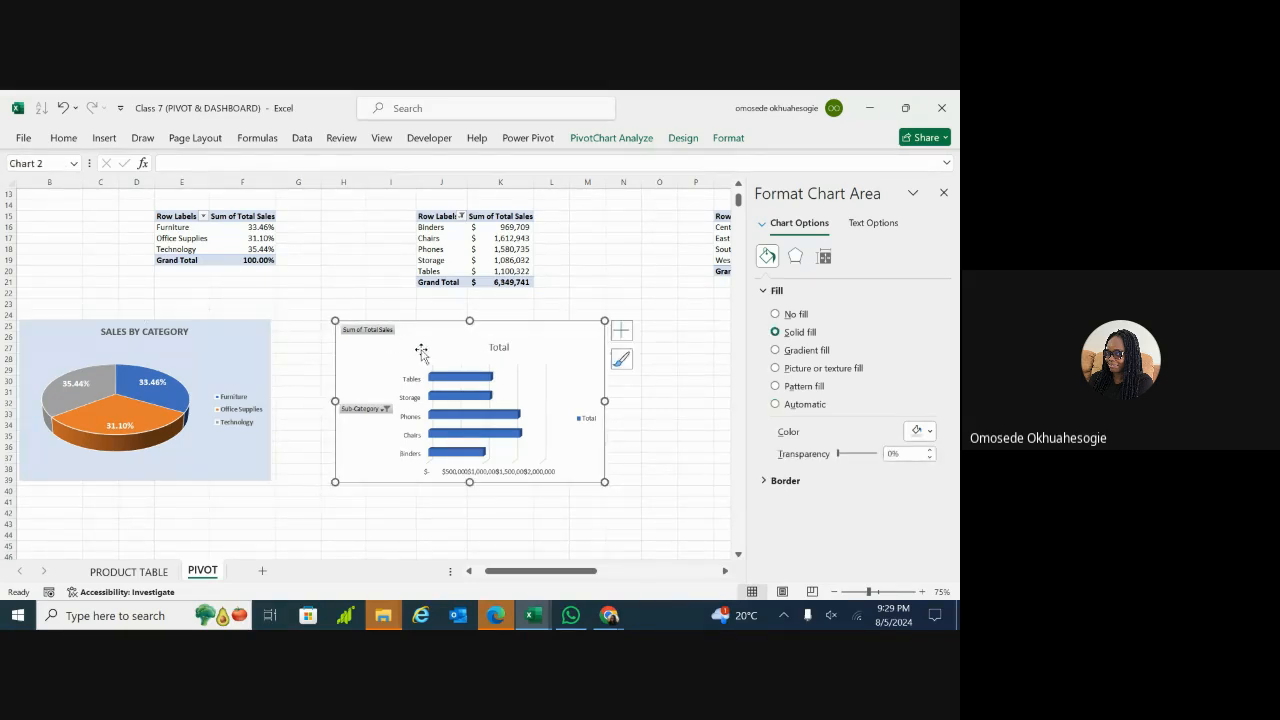
pyautogui.click(236, 357)
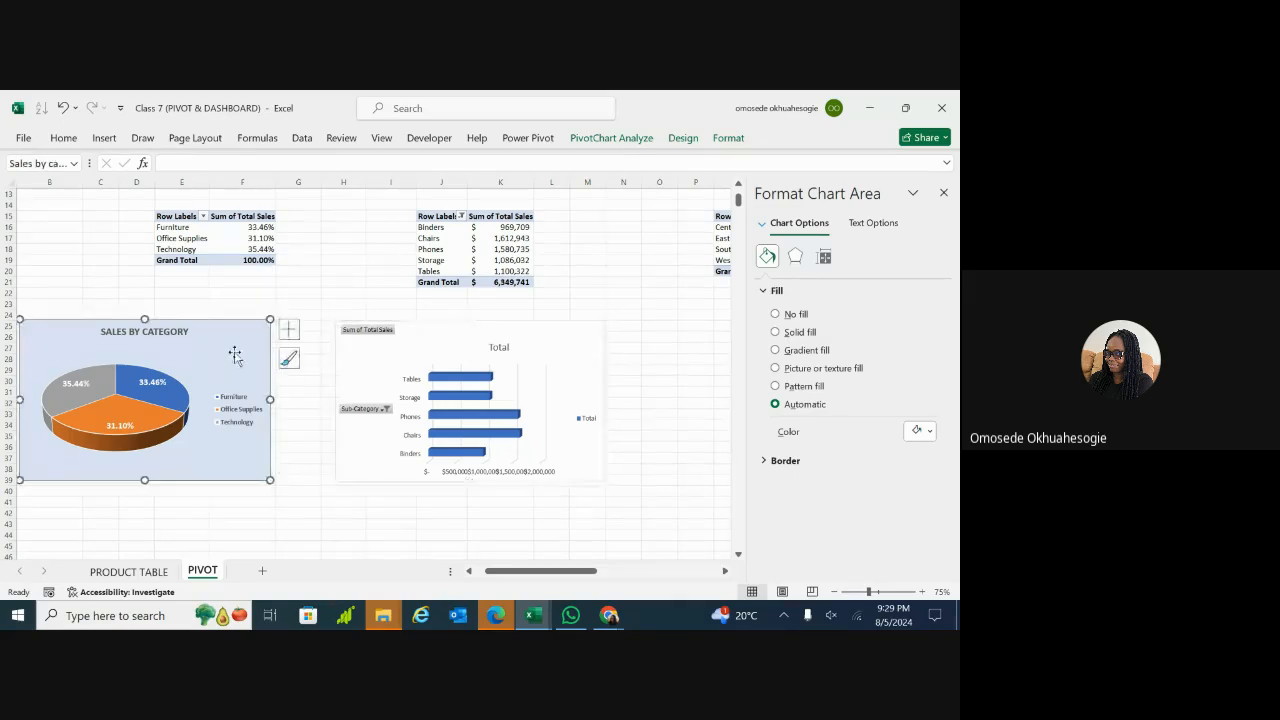
pyautogui.click(373, 357)
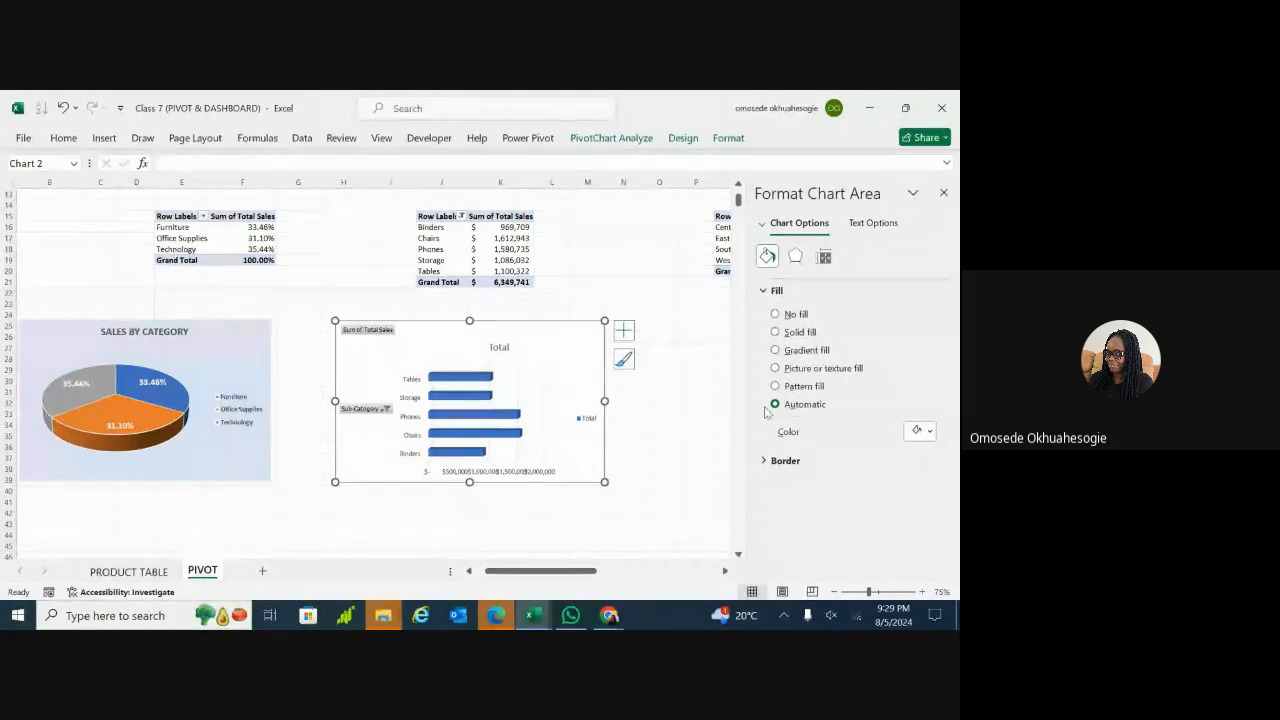
pyautogui.click(776, 333)
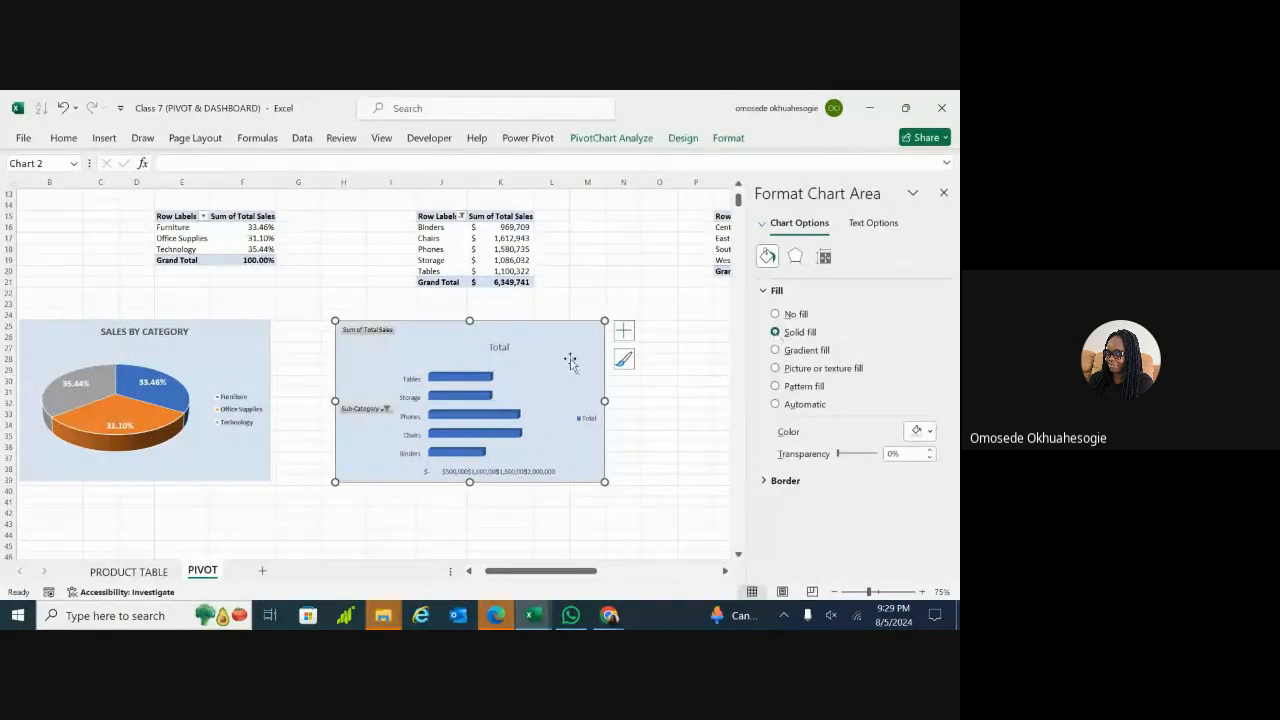
pyautogui.click(240, 356)
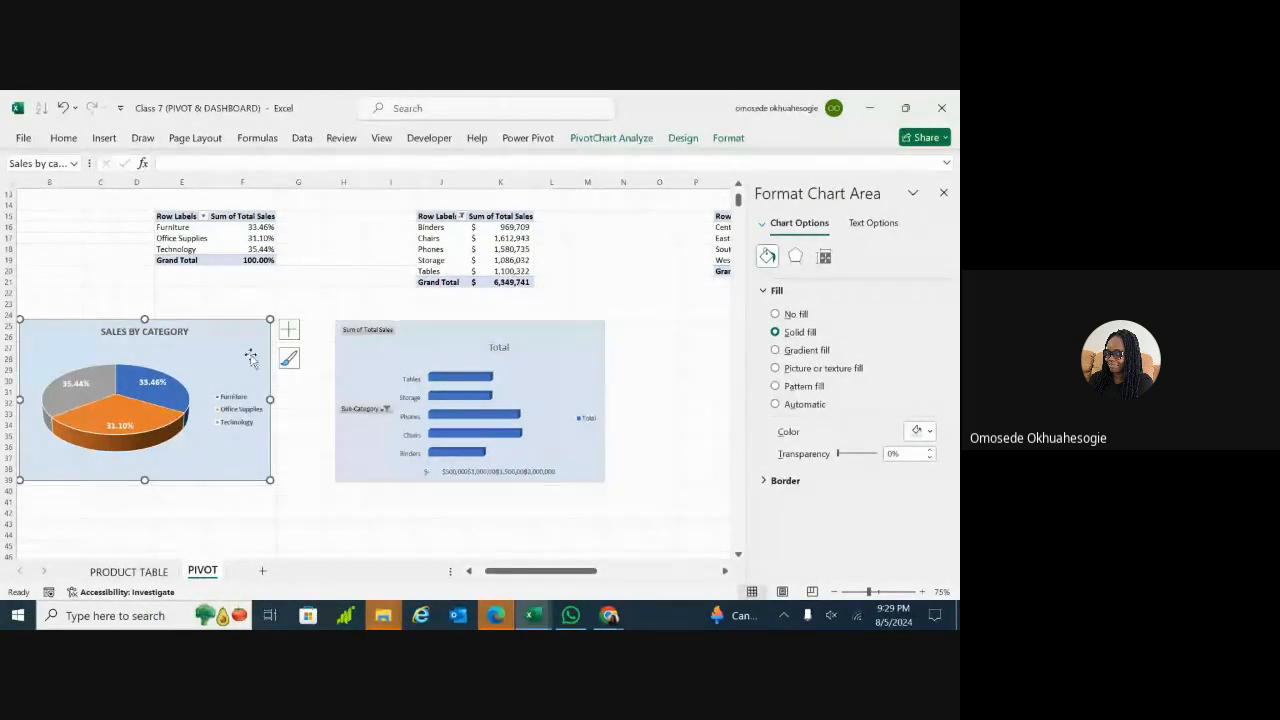
pyautogui.click(348, 367)
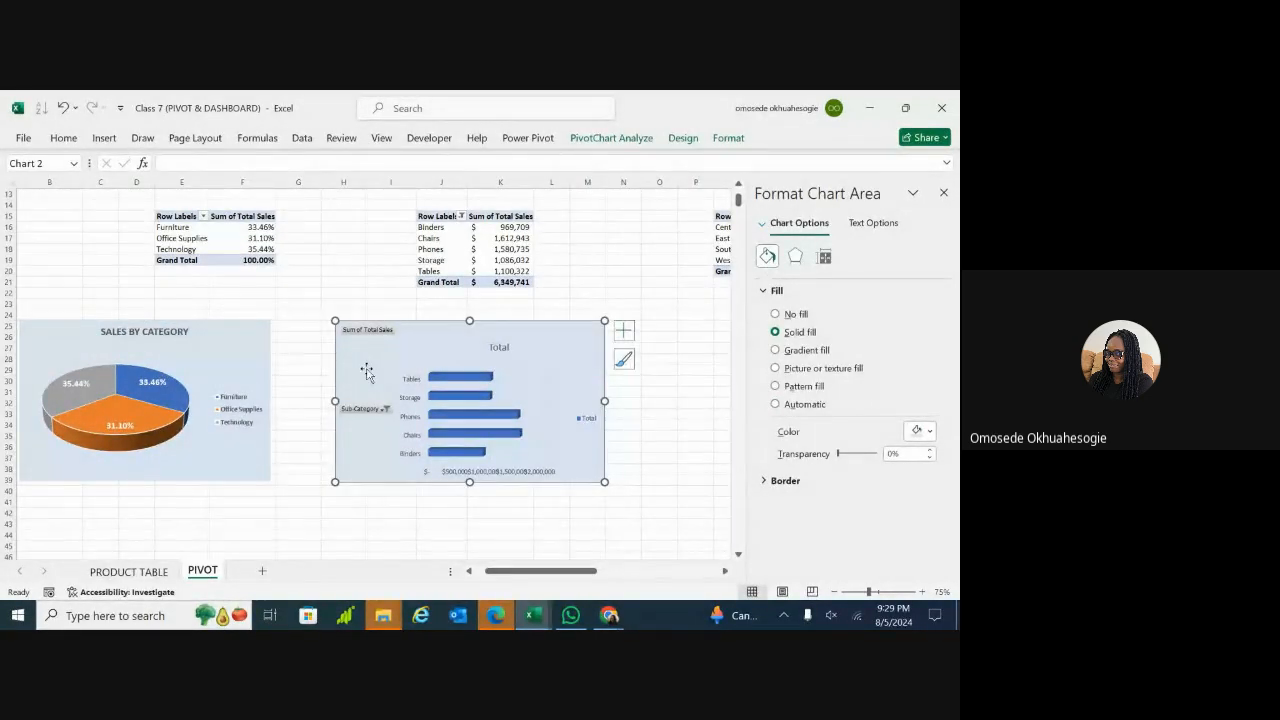
pyautogui.moveTo(366, 371)
pyautogui.mouseDown()
pyautogui.moveTo(273, 382)
pyautogui.moveTo(363, 372)
pyautogui.mouseUp()
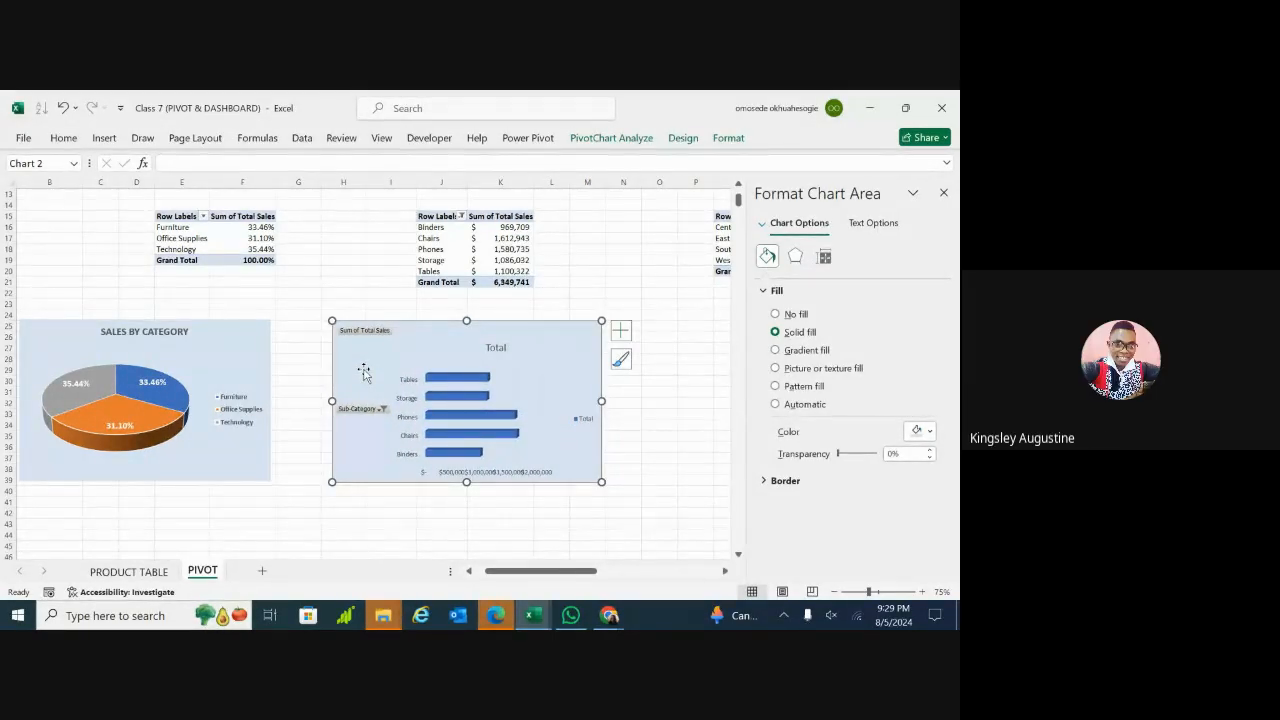
# Step: Change the bar chart's title to "SALES BY SUB CATEGORY" and make it bold
pyautogui.click(474, 271)
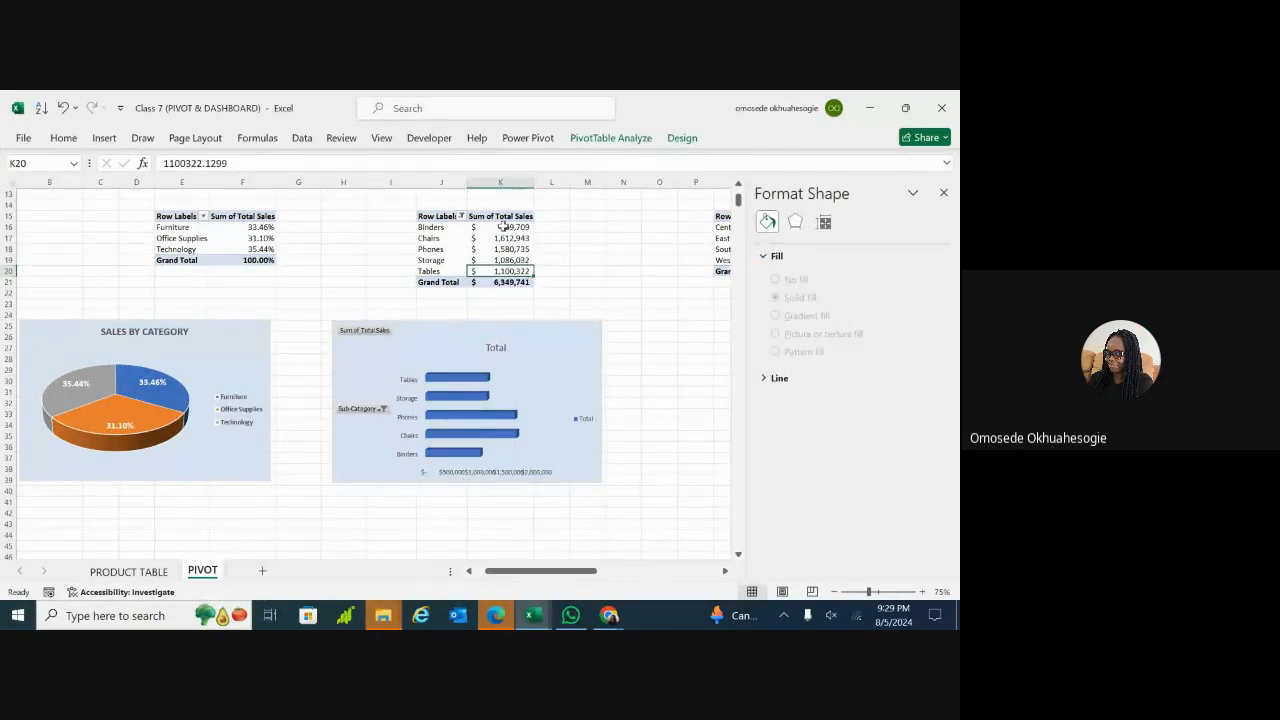
pyautogui.click(503, 227)
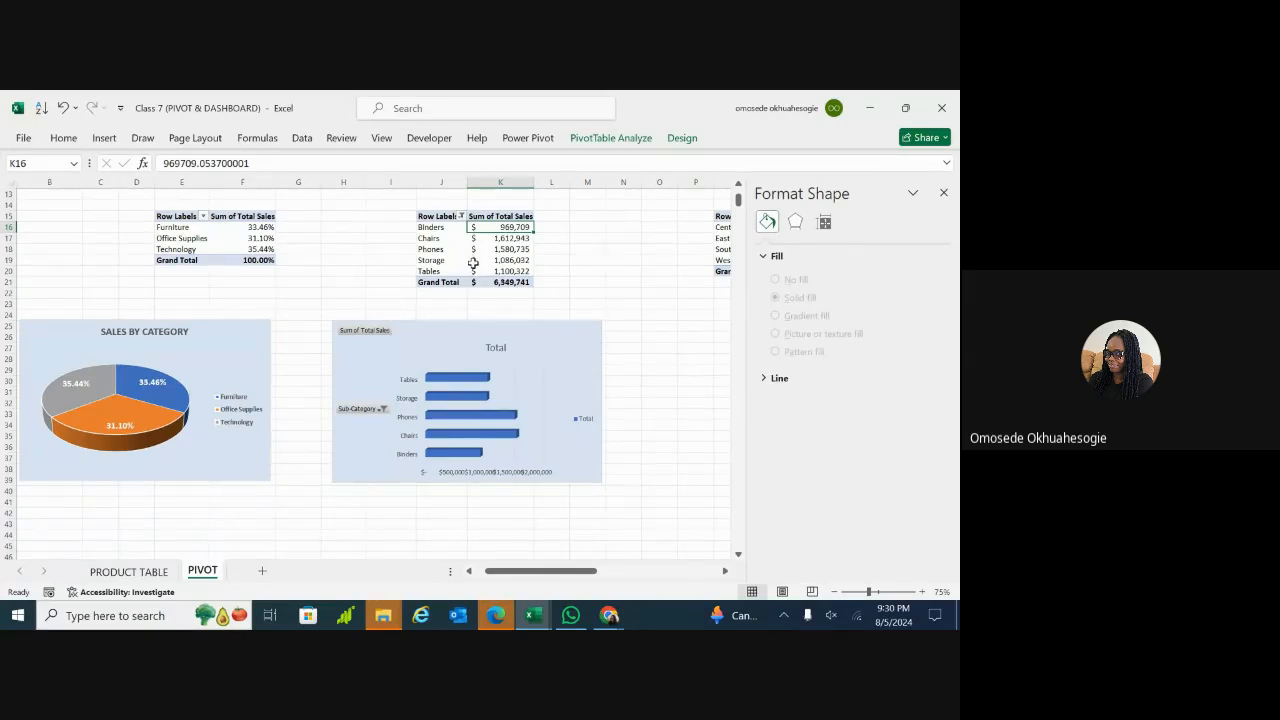
pyautogui.click(496, 347)
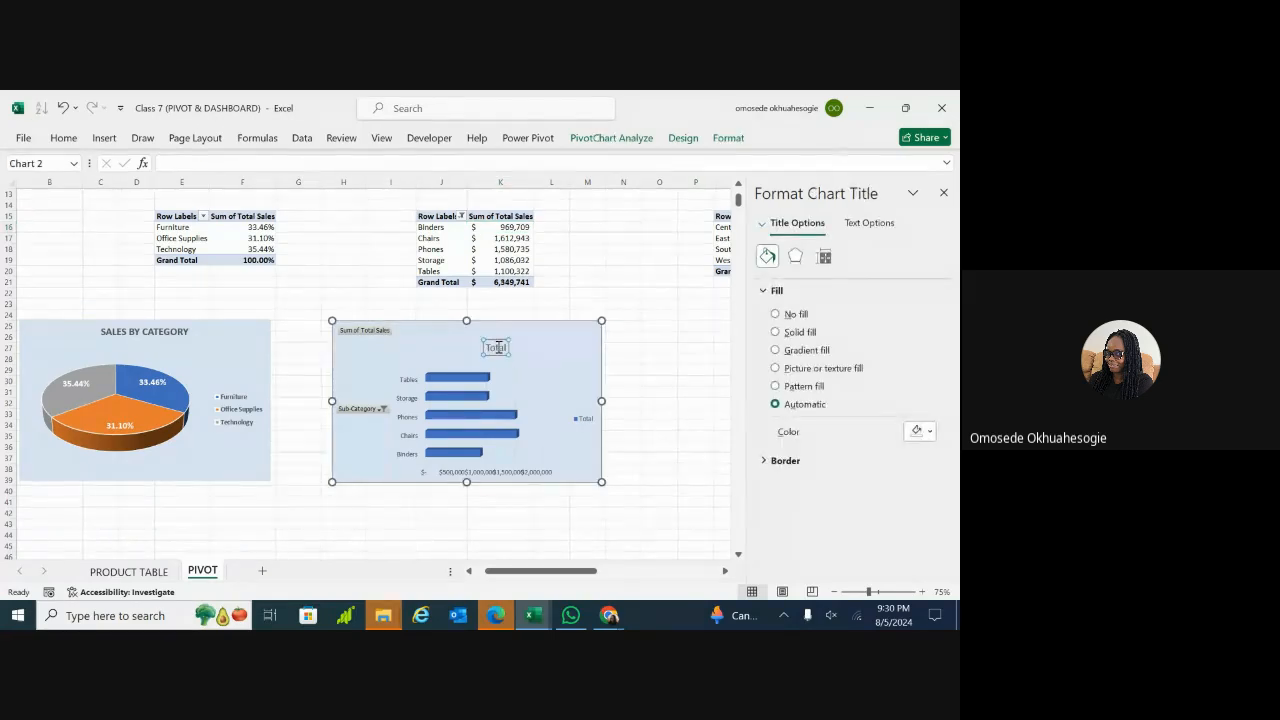
pyautogui.doubleClick(497, 347)
pyautogui.write('SALES BY SUB CATEGOR')
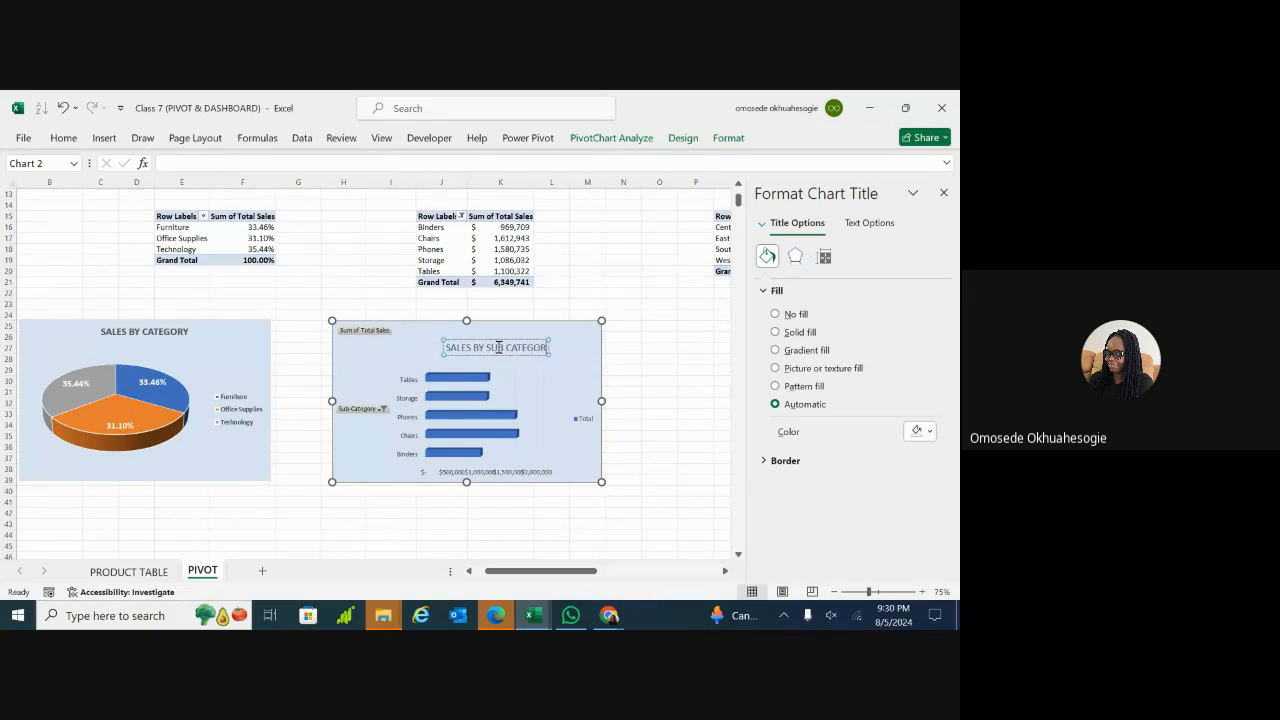
pyautogui.write('Y')
pyautogui.tripleClick(498, 347)
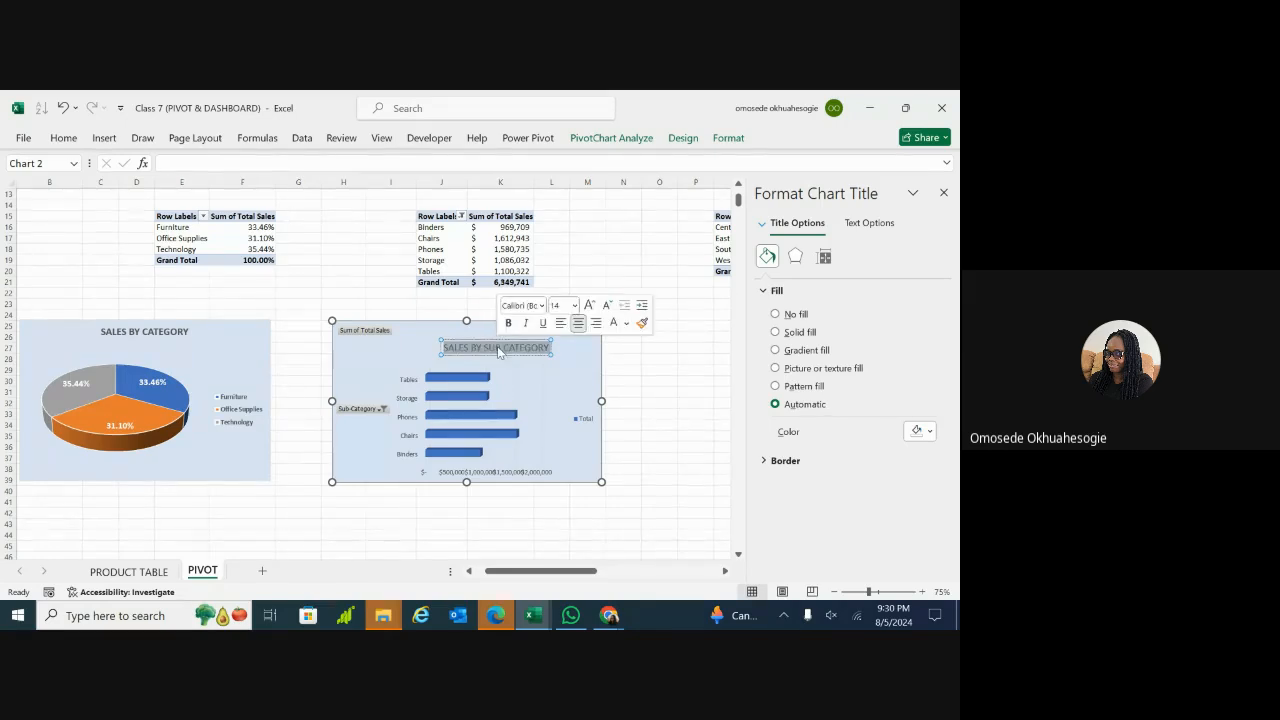
pyautogui.hotkey('ctrl', 'b')
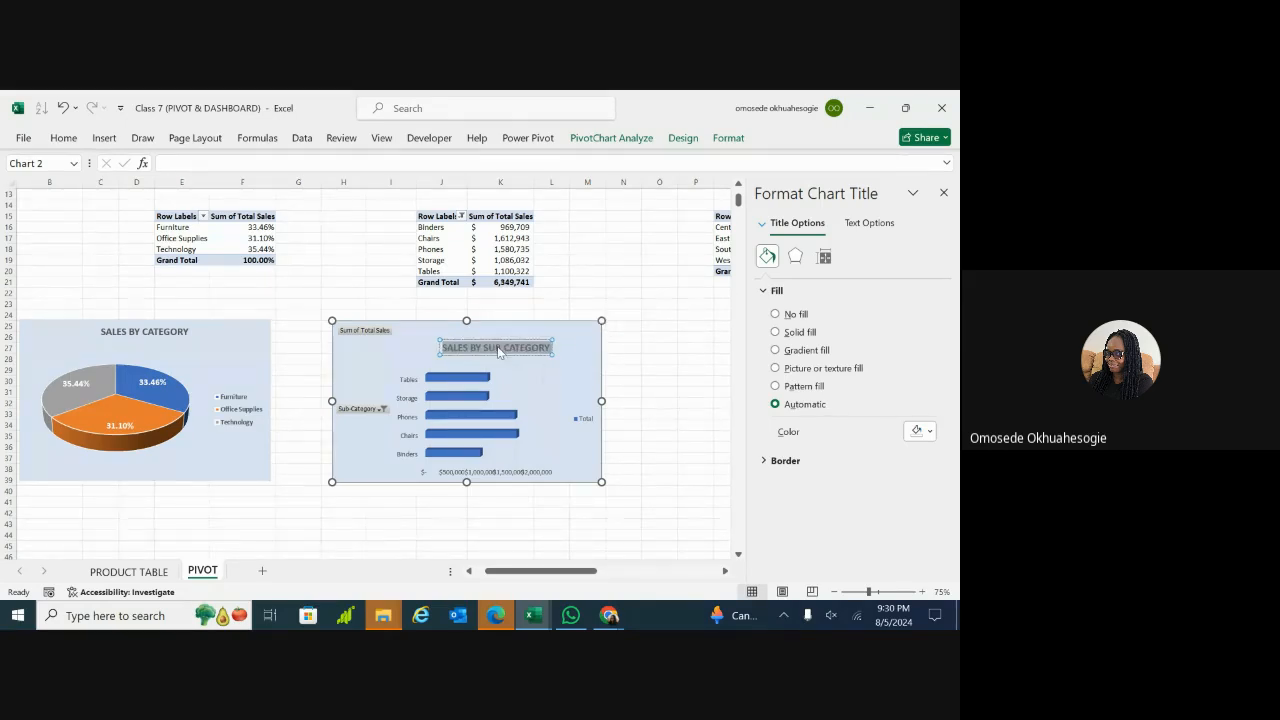
pyautogui.click(401, 349)
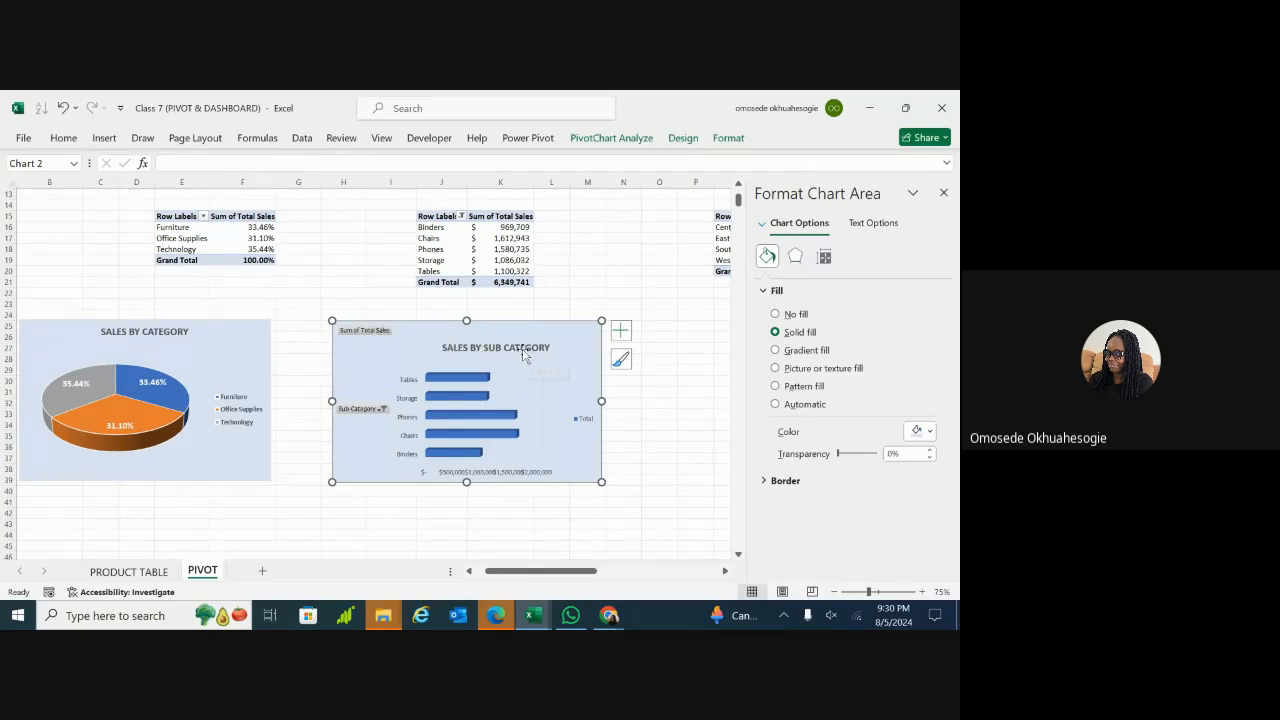
# Step: Hide all field buttons on the sub-category bar chart and check the chart up close
pyautogui.rightClick(369, 334)
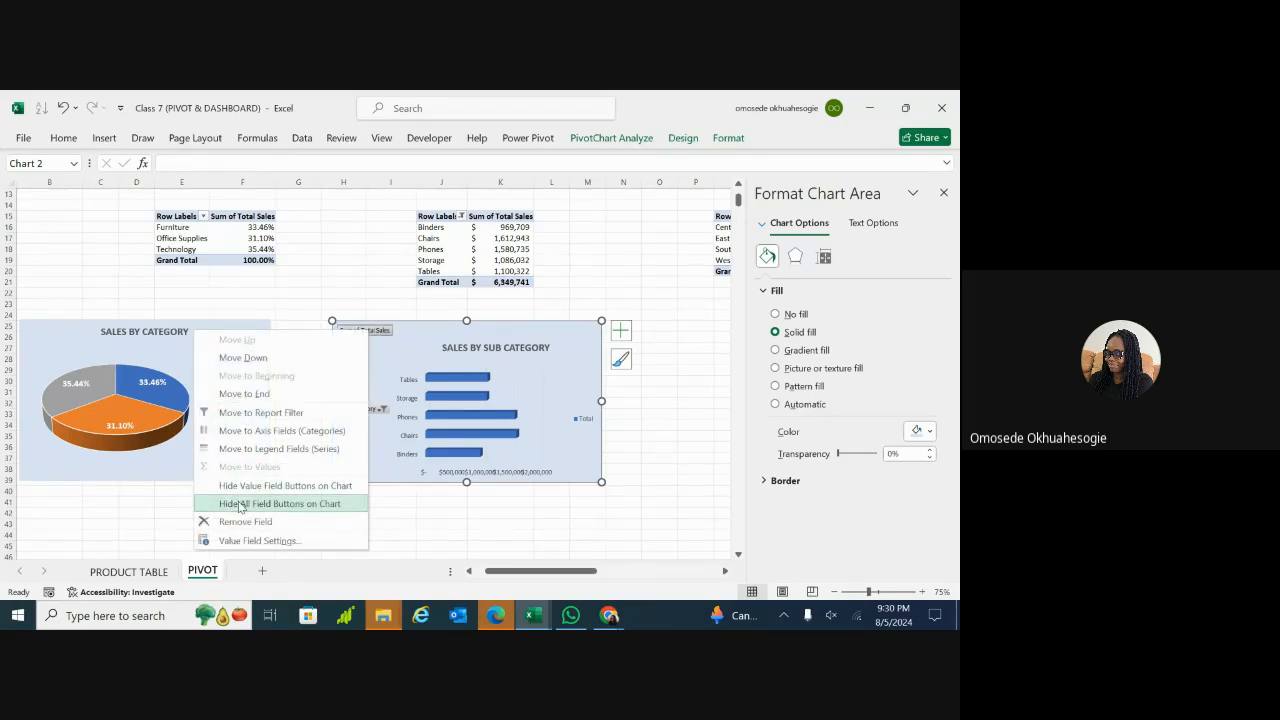
pyautogui.click(323, 505)
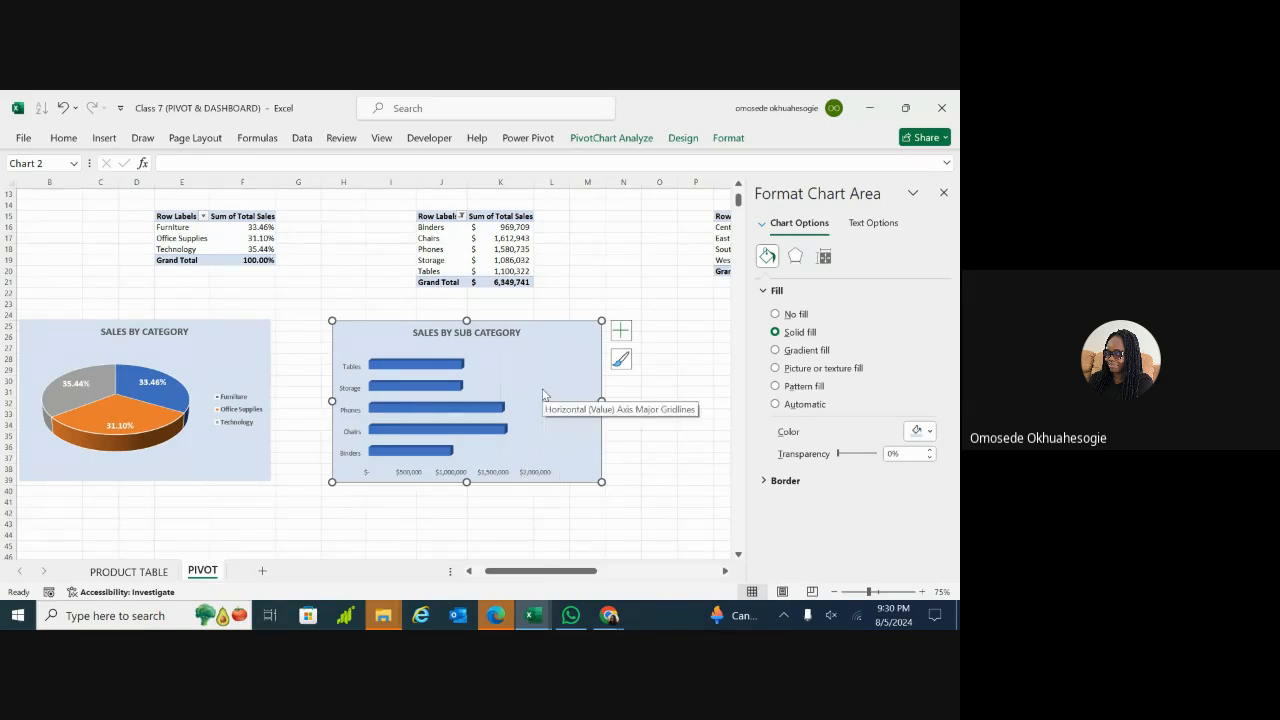
pyautogui.scroll(5, 543, 393)
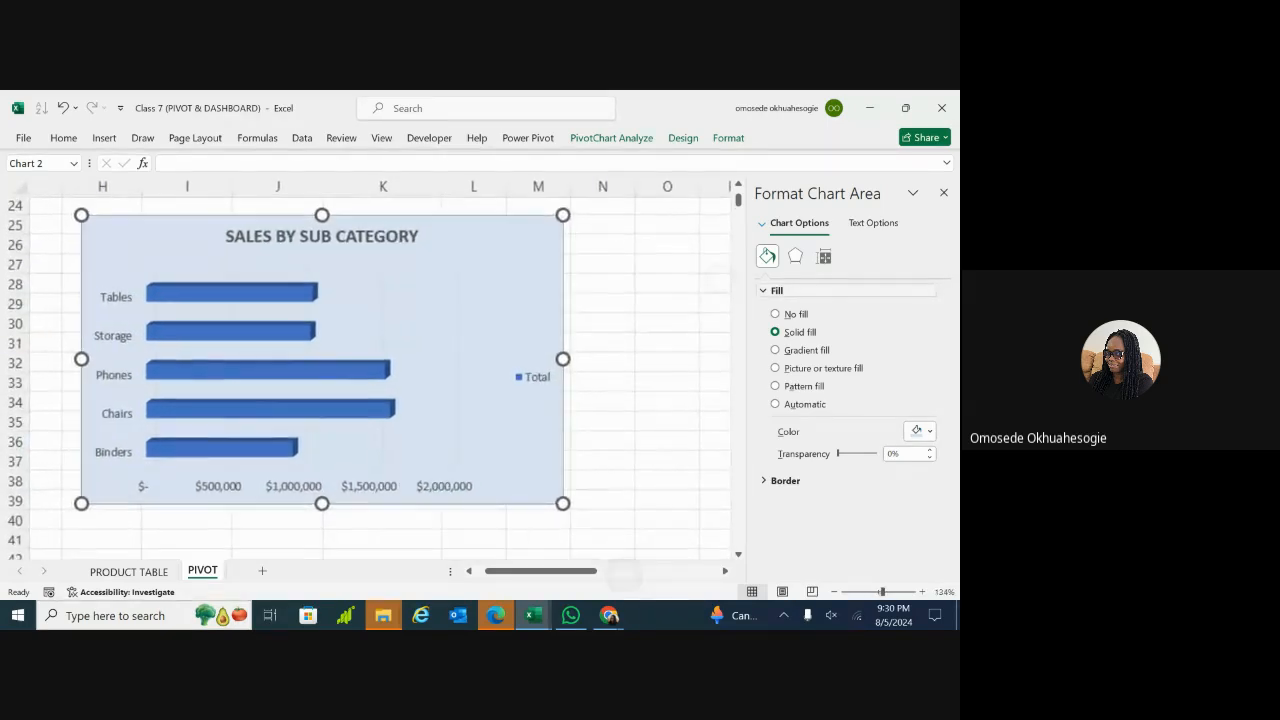
pyautogui.scroll(-3, 367, 376)
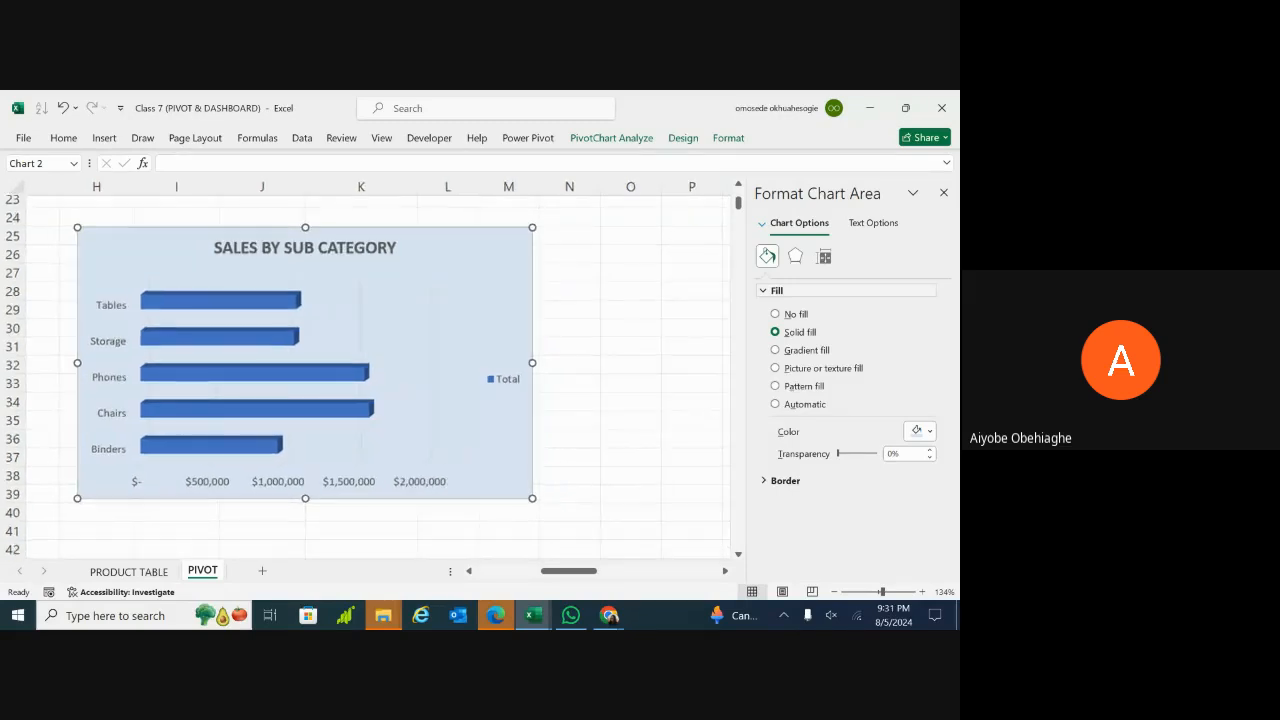
pyautogui.scroll(3, 543, 393)
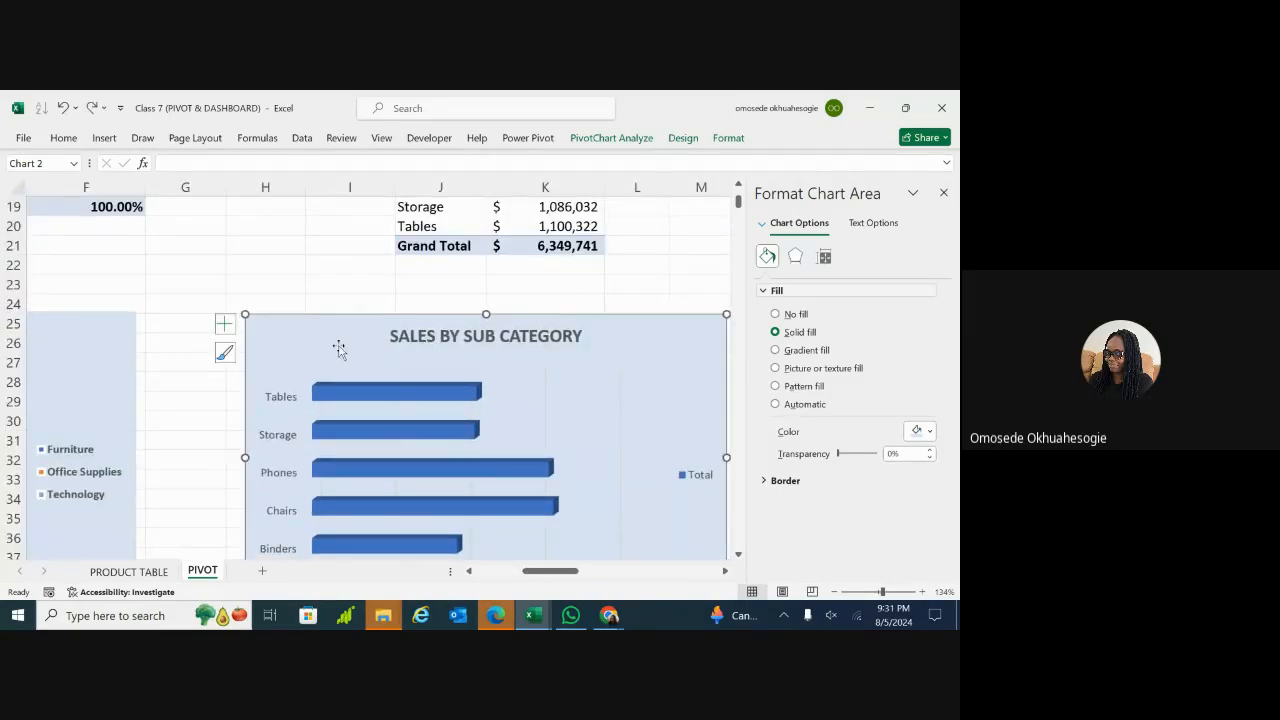
pyautogui.scroll(-4, 308, 350)
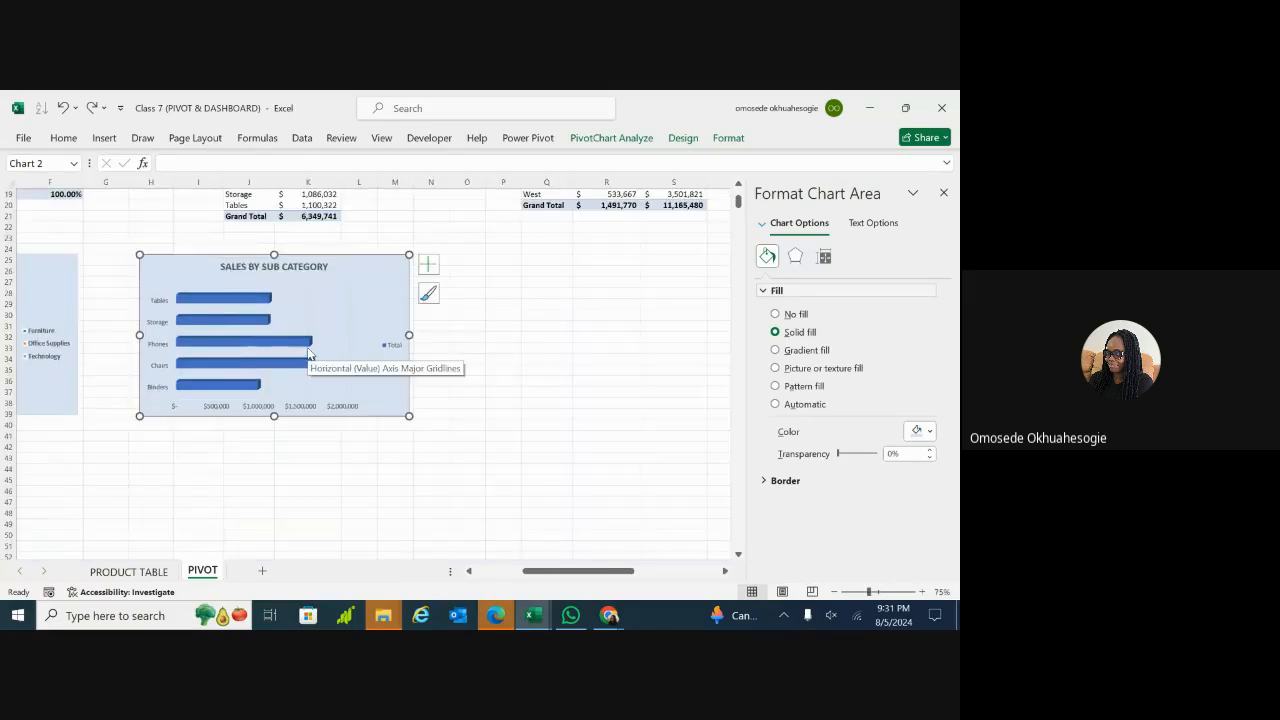
pyautogui.hscroll(-5, 469, 431)
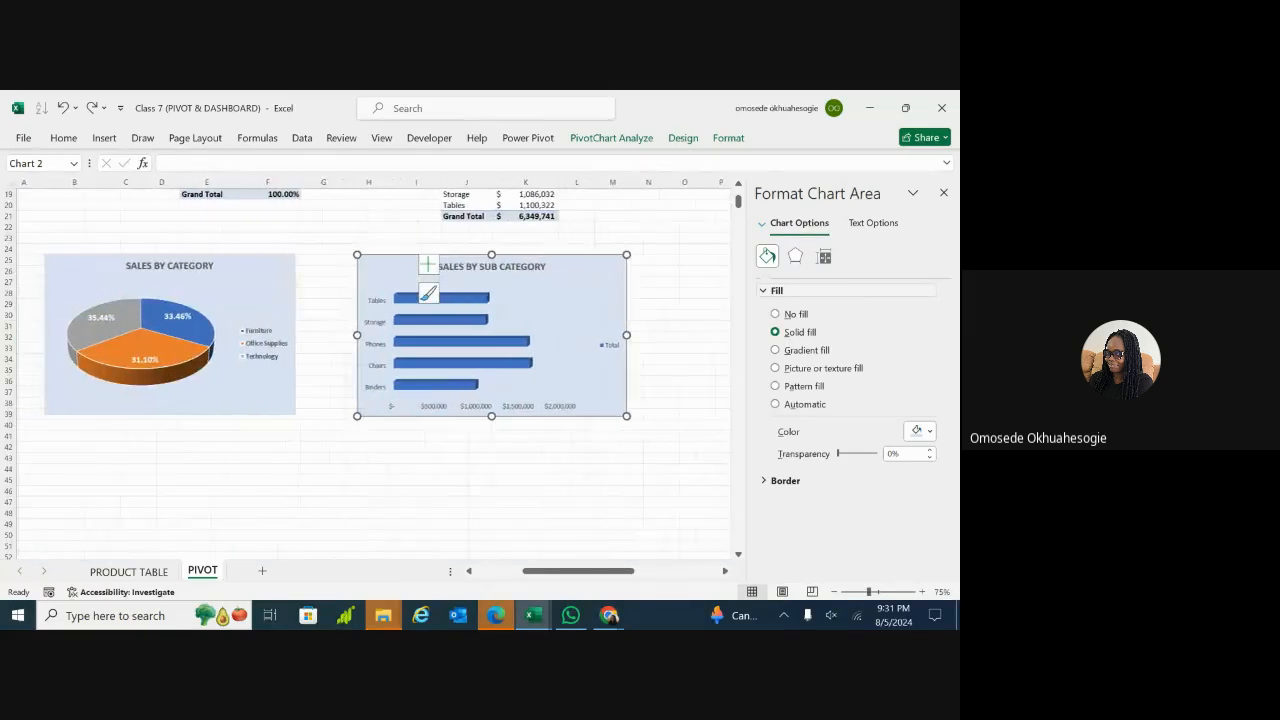
pyautogui.scroll(2, 500, 380)
pyautogui.hscroll(3, 500, 380)
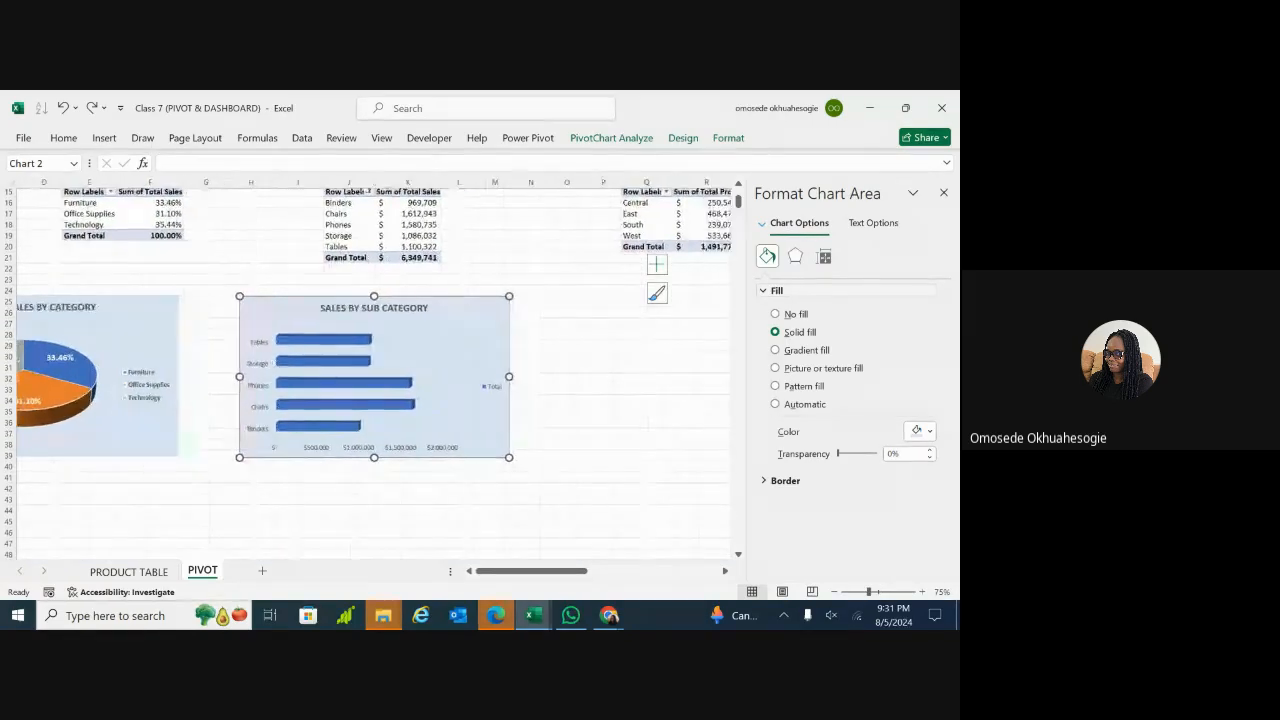
pyautogui.rightClick(484, 343)
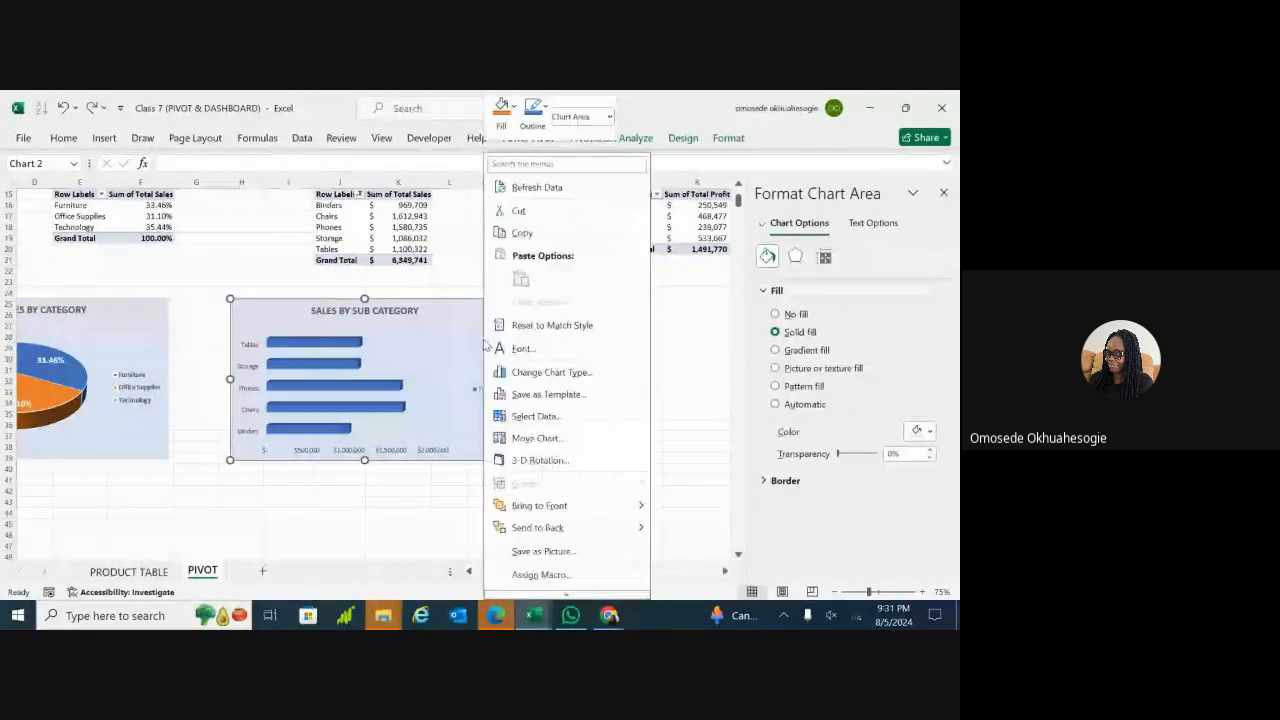
pyautogui.click(474, 333)
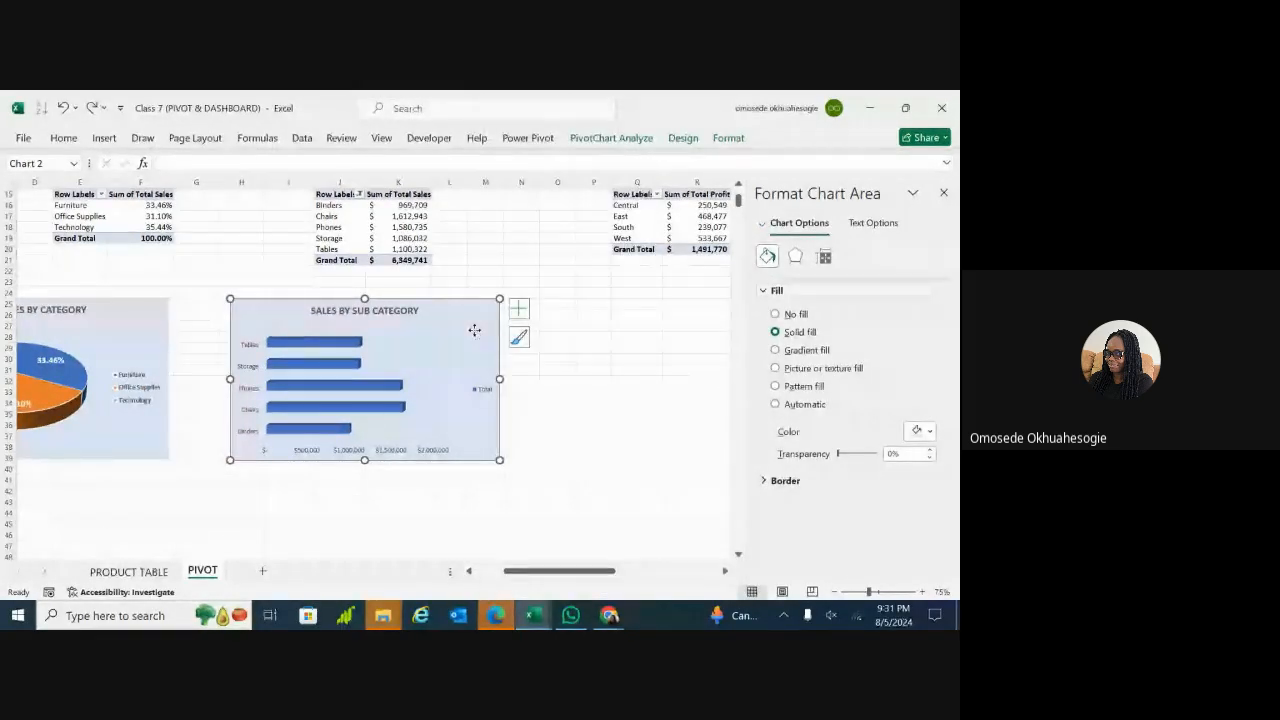
pyautogui.rightClick(474, 333)
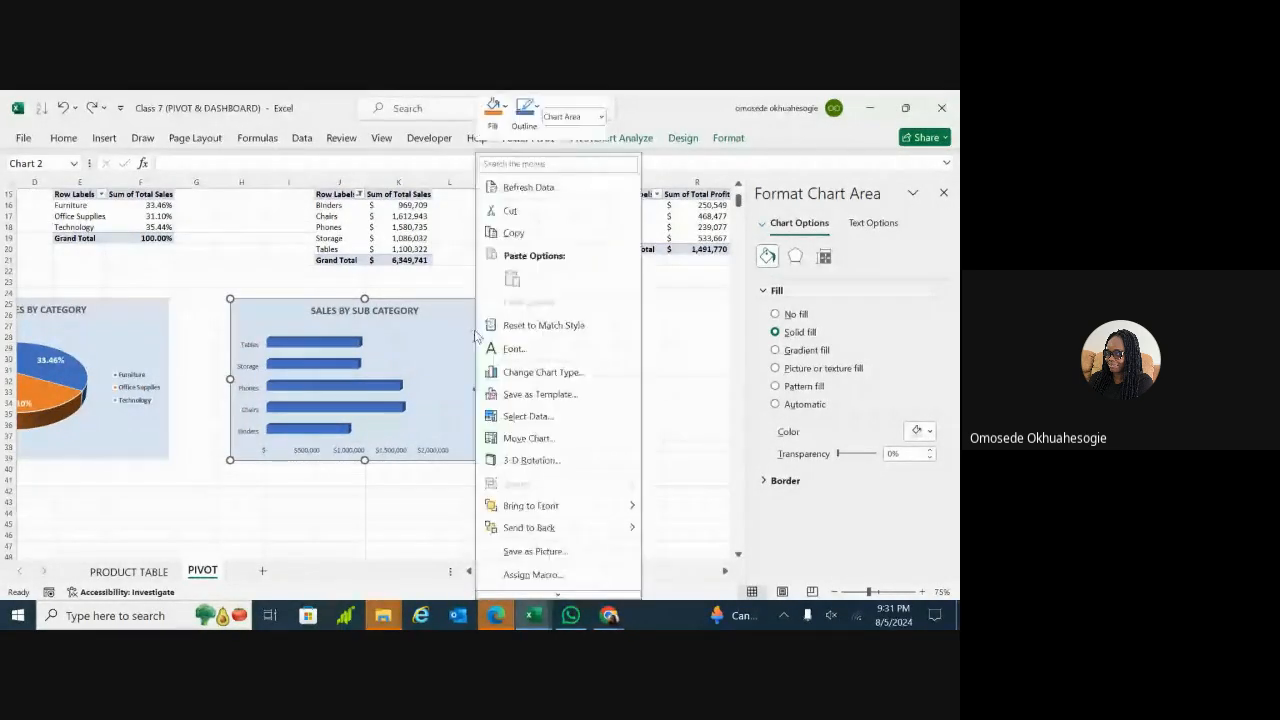
pyautogui.click(378, 526)
pyautogui.scroll(-1, 494, 477)
pyautogui.hscroll(1, 494, 477)
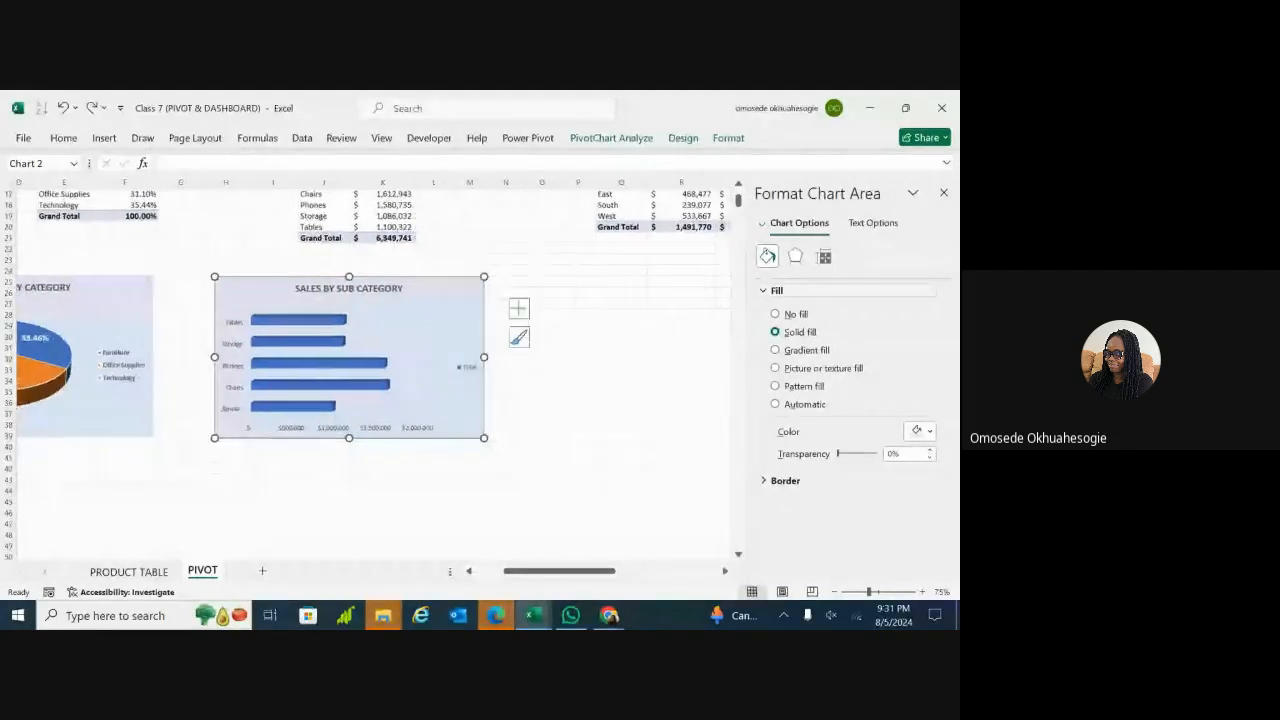
pyautogui.hscroll(-1, 365, 364)
pyautogui.hscroll(1, 365, 364)
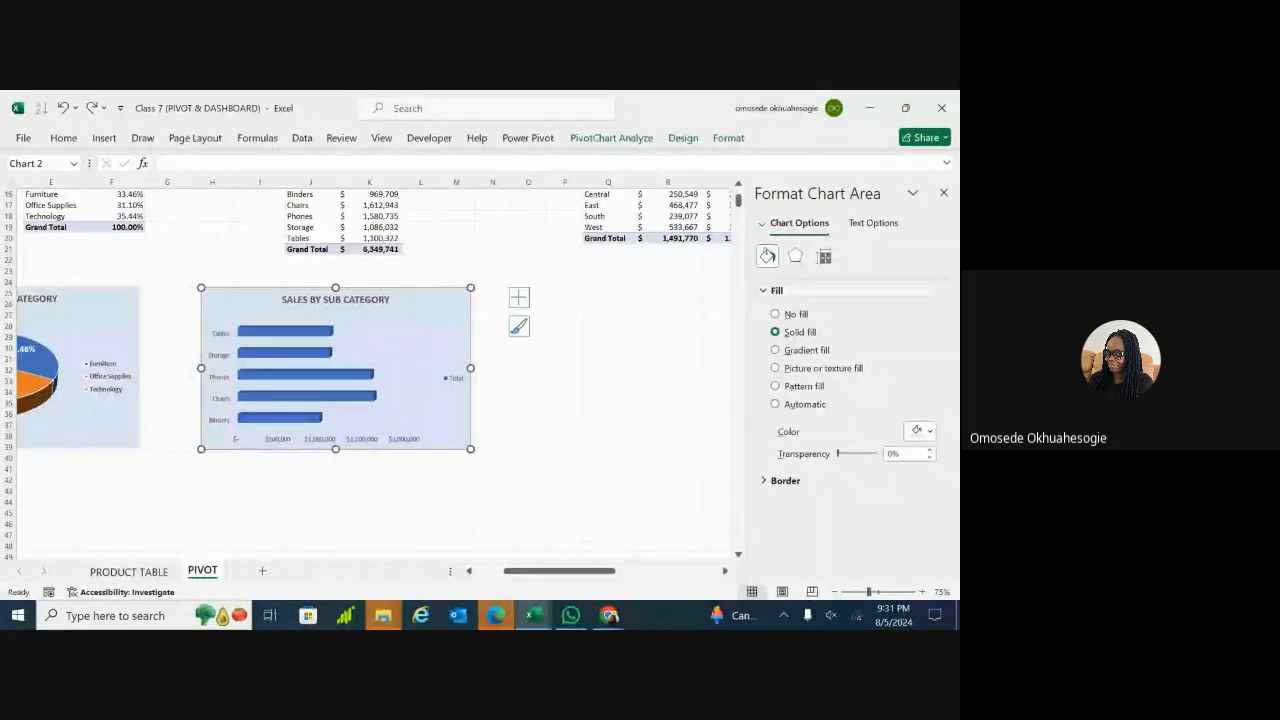
pyautogui.hscroll(1, 513, 420)
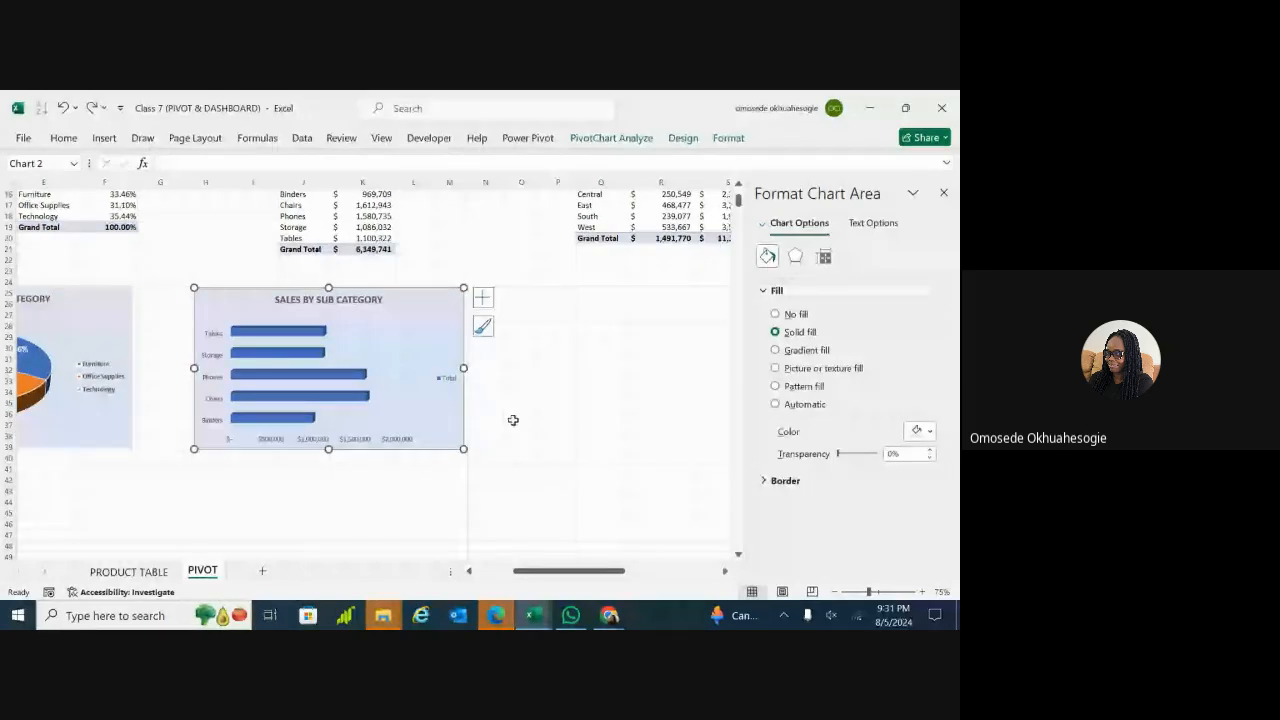
pyautogui.click(404, 343)
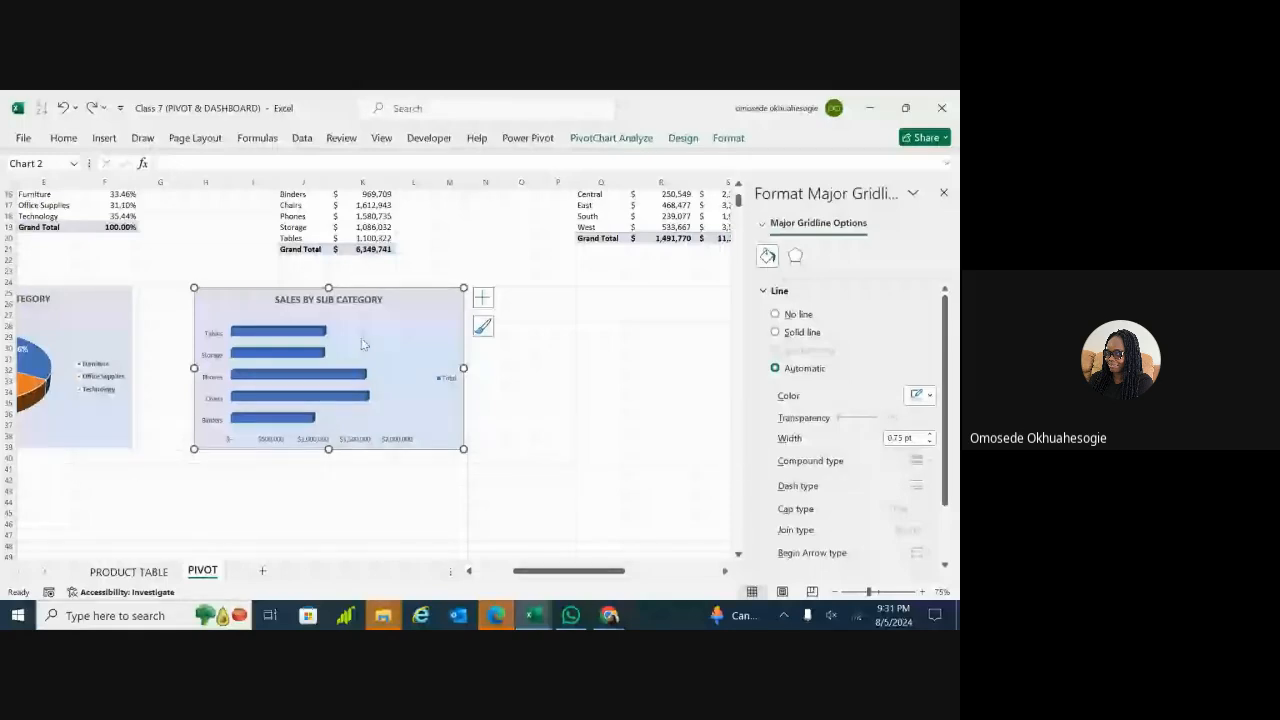
pyautogui.click(548, 437)
# Step: Start a new PivotChart from the region pivot table that holds total profit and total sales
pyautogui.hscroll(1, 548, 437)
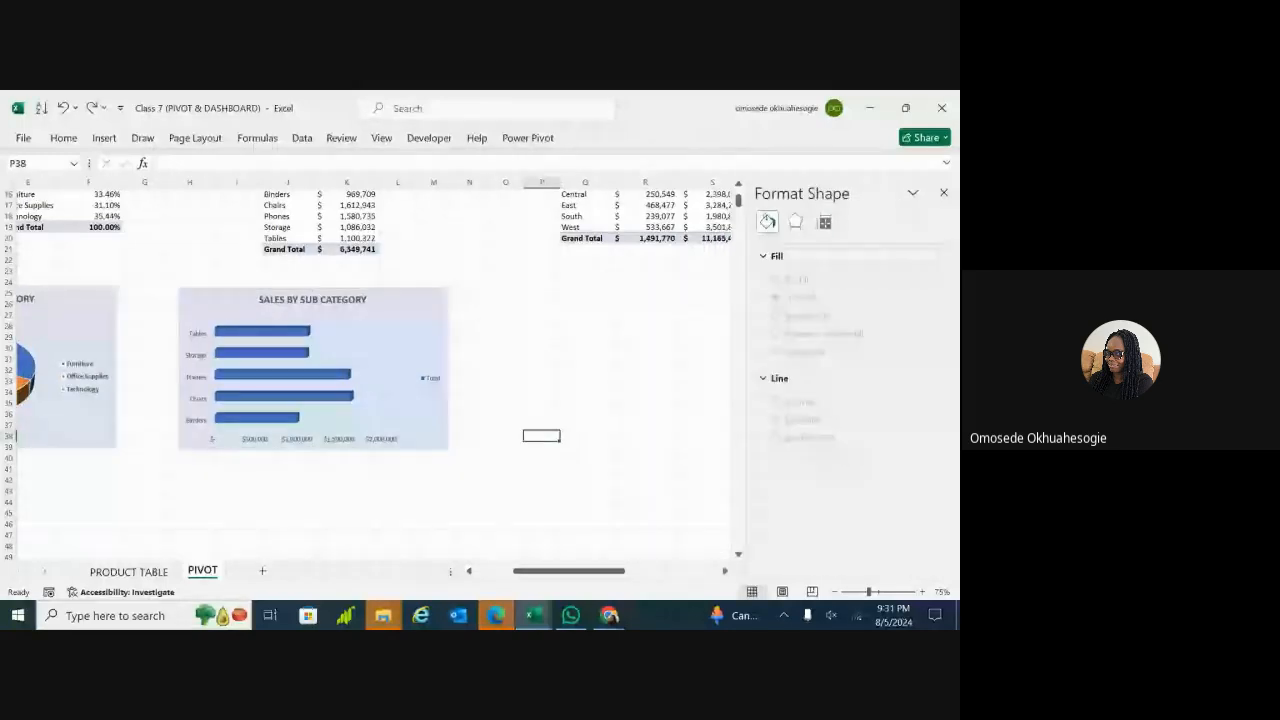
pyautogui.hscroll(-1, 375, 370)
pyautogui.hscroll(3, 375, 370)
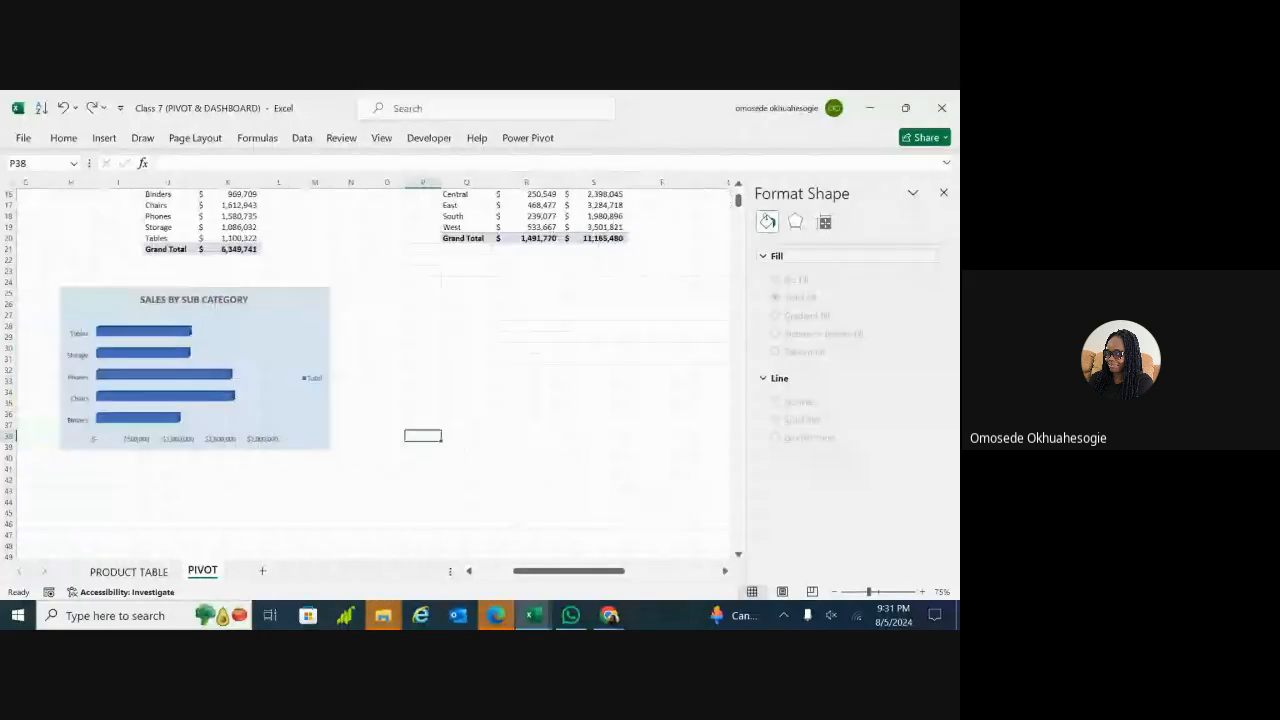
pyautogui.hscroll(2, 375, 370)
pyautogui.scroll(3, 375, 370)
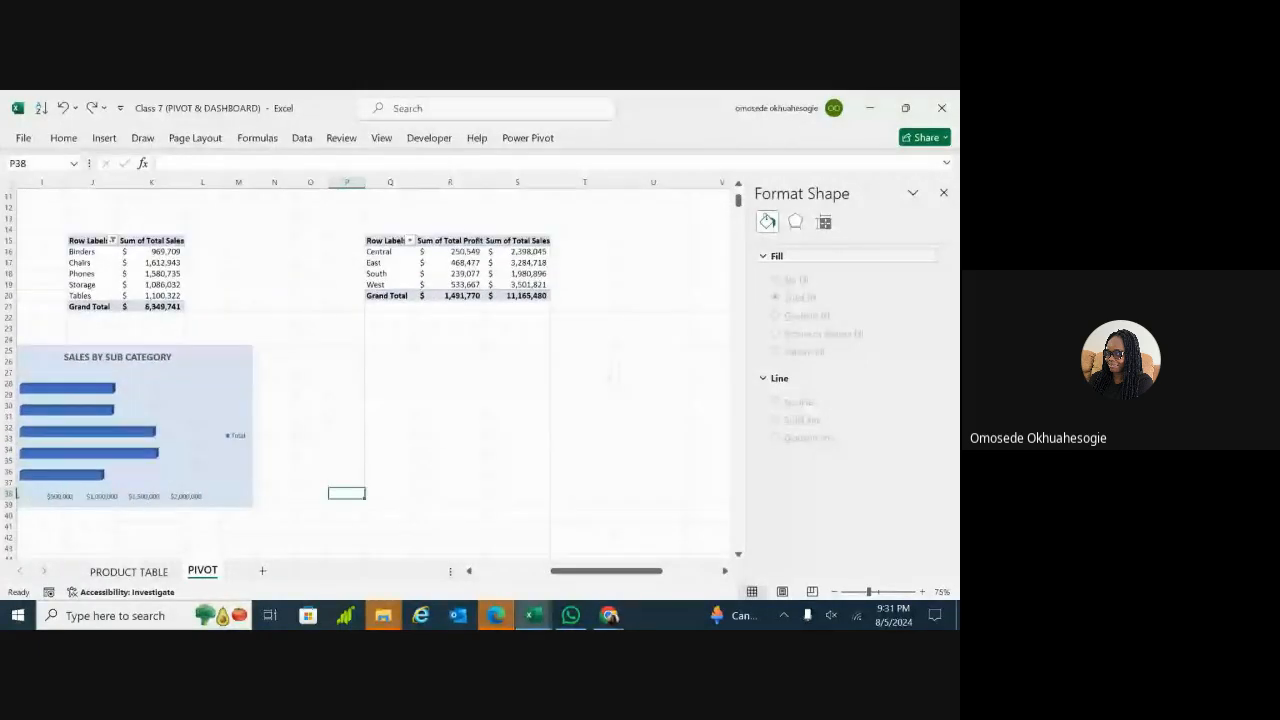
pyautogui.scroll(-2, 503, 371)
pyautogui.hscroll(2, 503, 371)
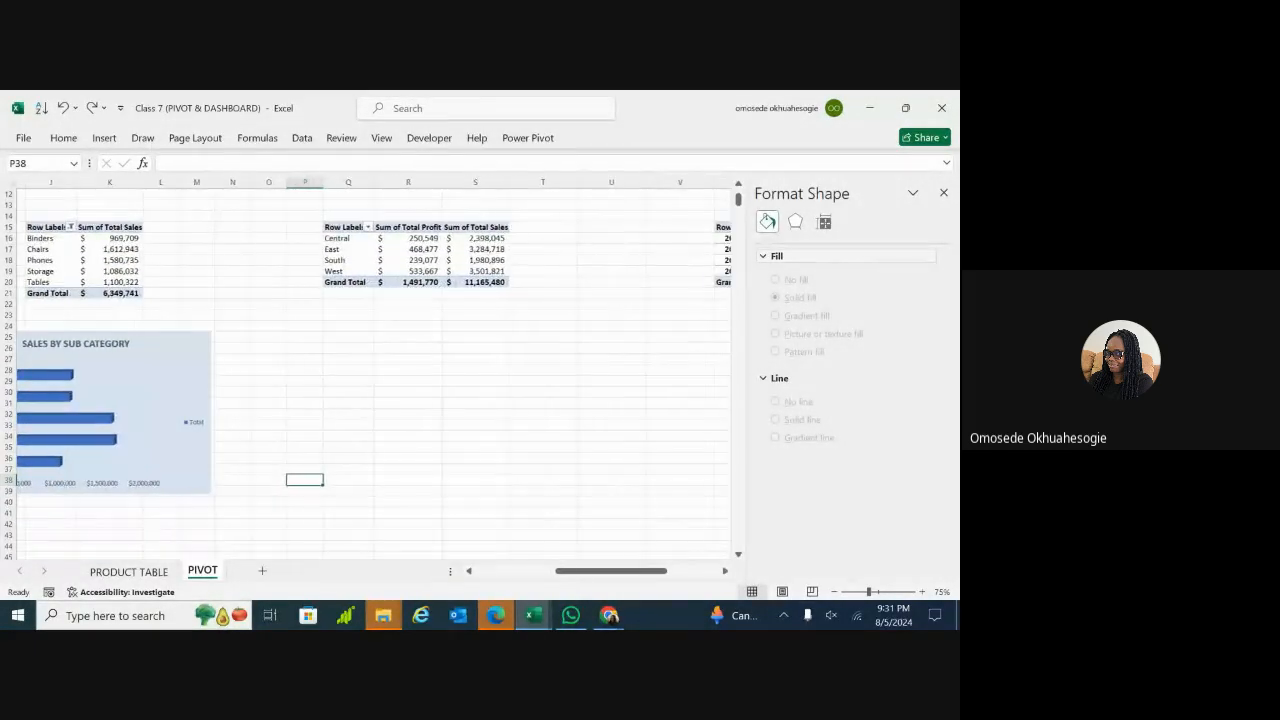
pyautogui.click(430, 261)
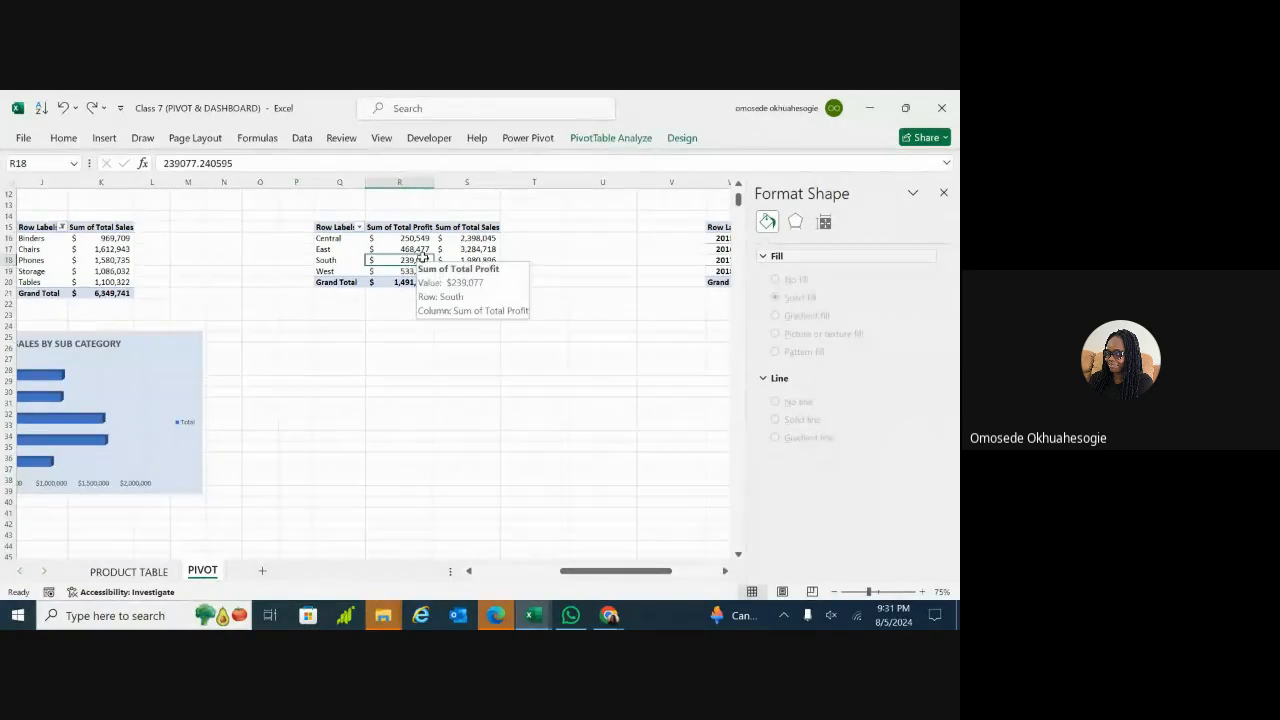
pyautogui.moveTo(406, 243)
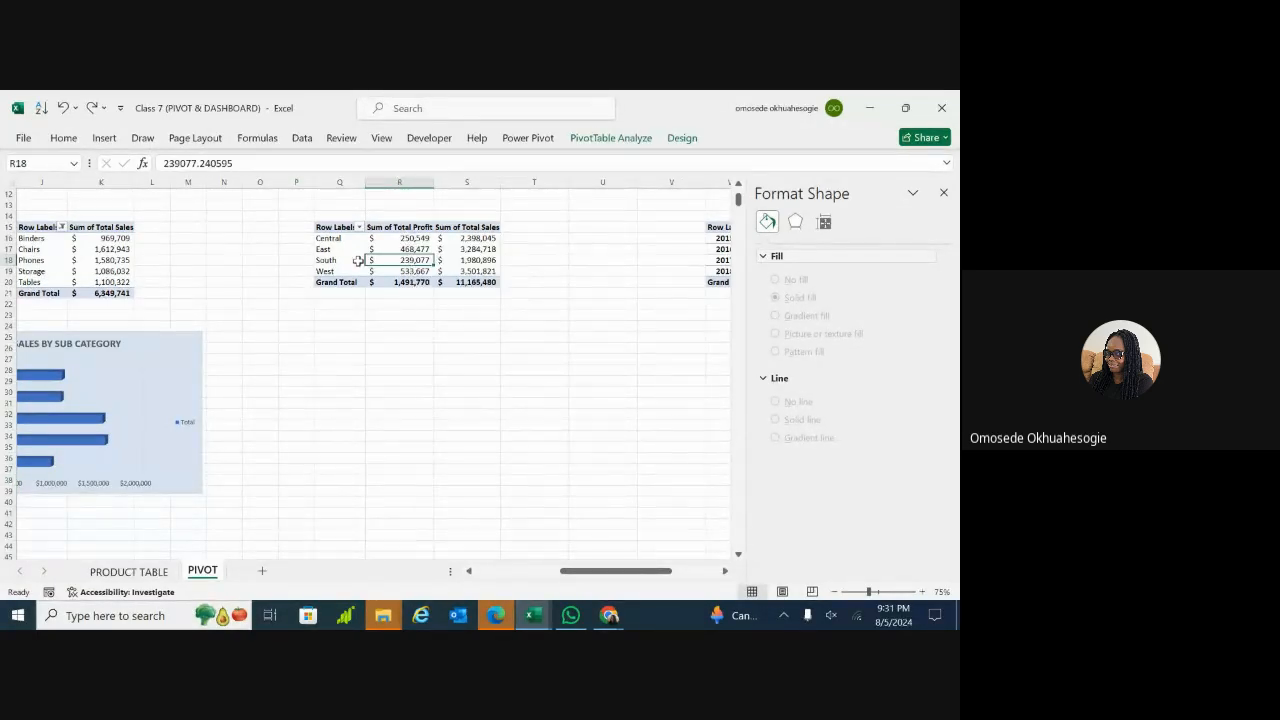
pyautogui.click(102, 140)
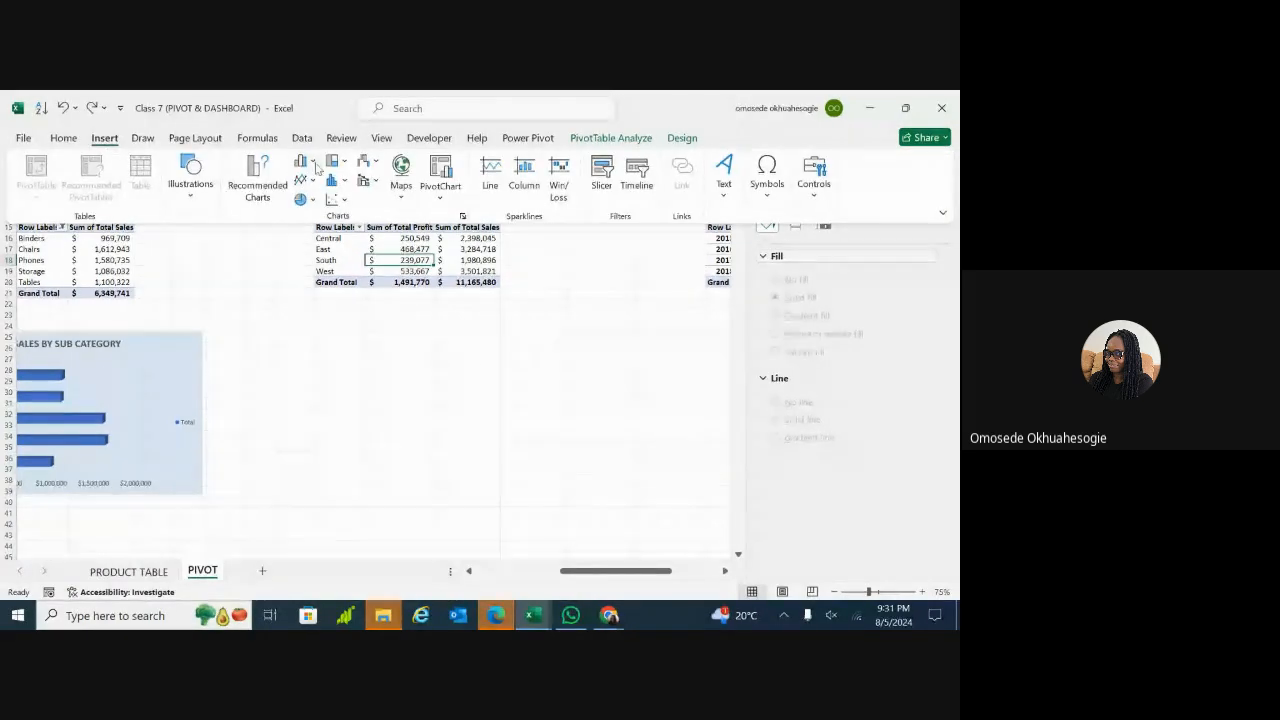
pyautogui.click(441, 190)
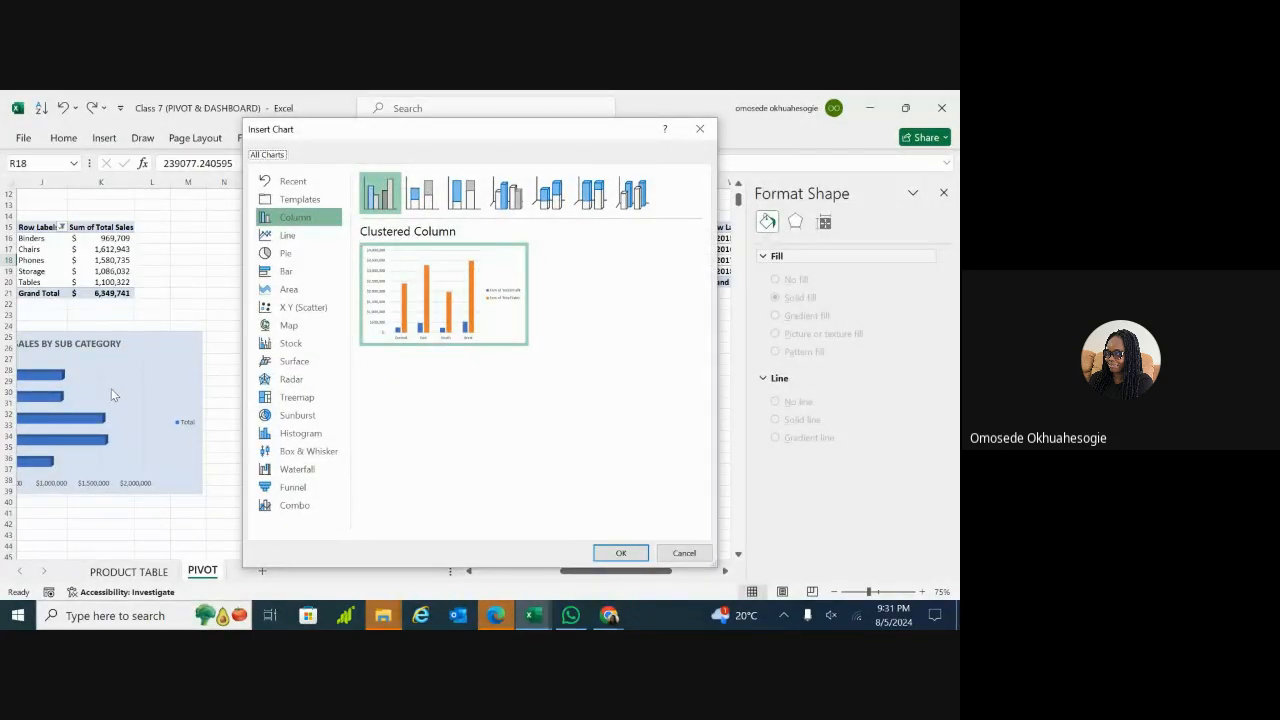
# Step: Compare previews of the region data in other chart types, such as Stock and Sunburst, and in the stacked, clustered and 3-D column variants
pyautogui.moveTo(421, 300)
pyautogui.click(290, 254)
pyautogui.click(271, 399)
pyautogui.click(297, 344)
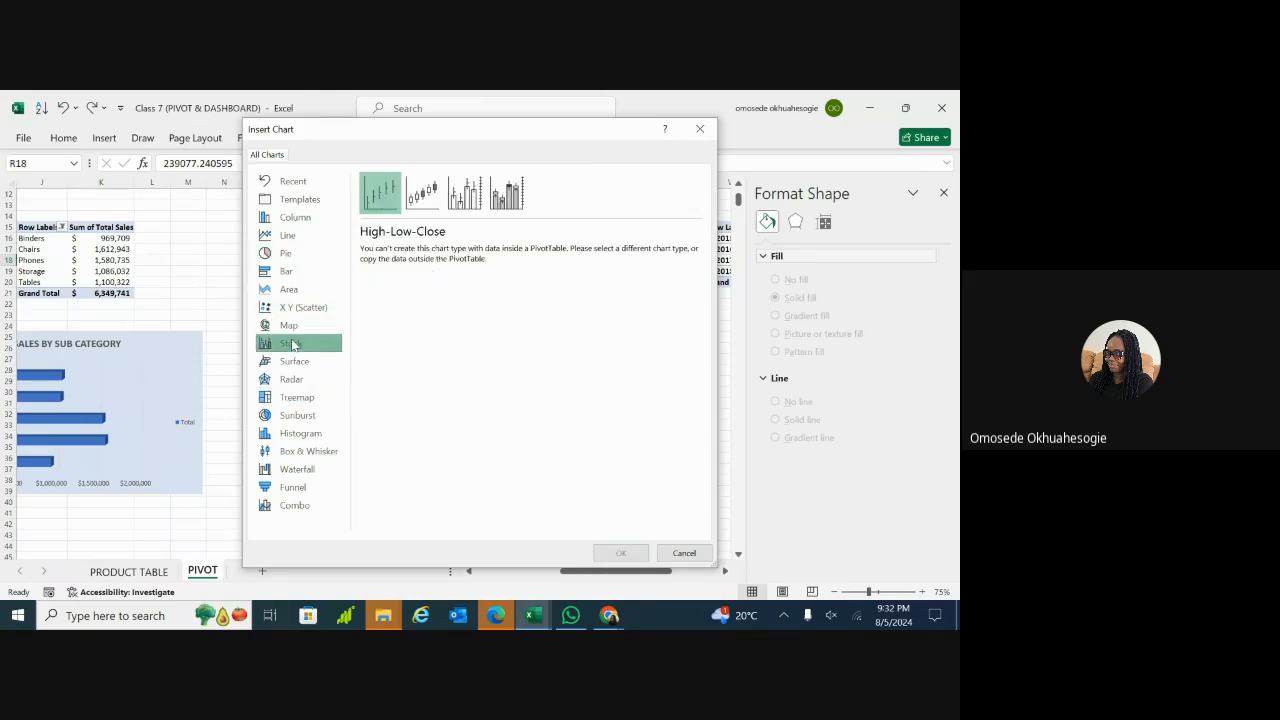
pyautogui.click(296, 417)
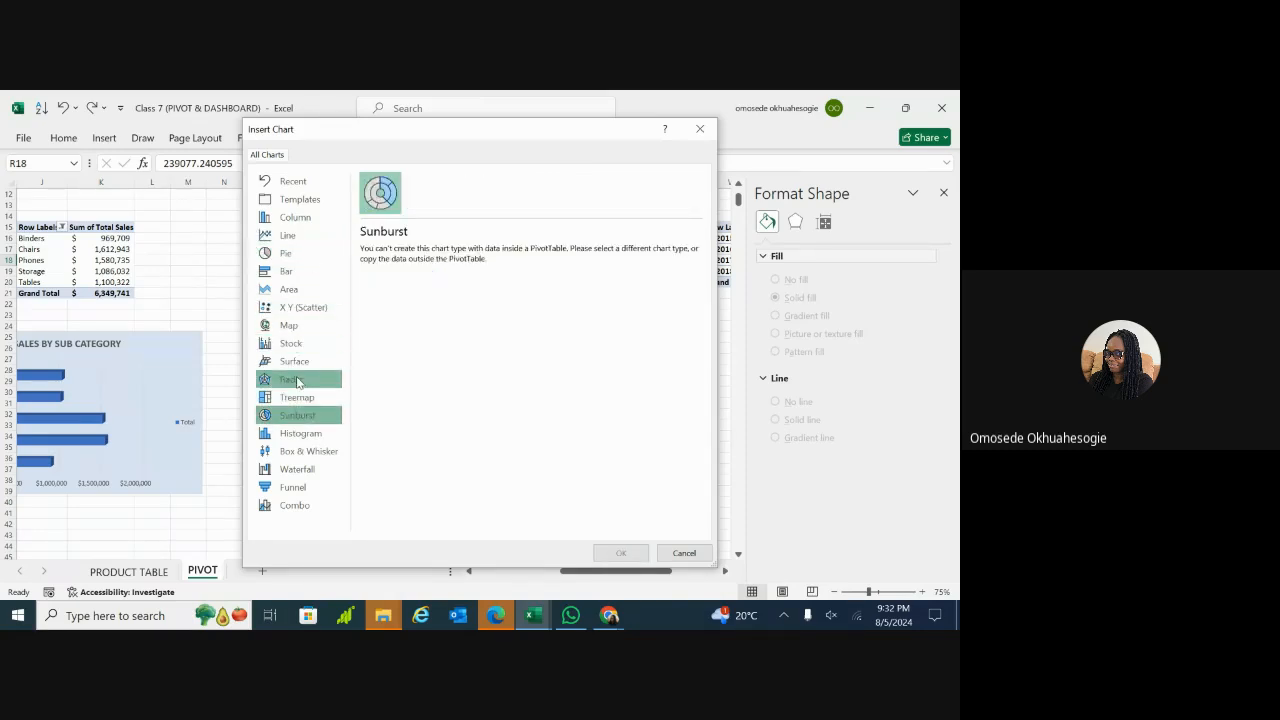
pyautogui.click(313, 219)
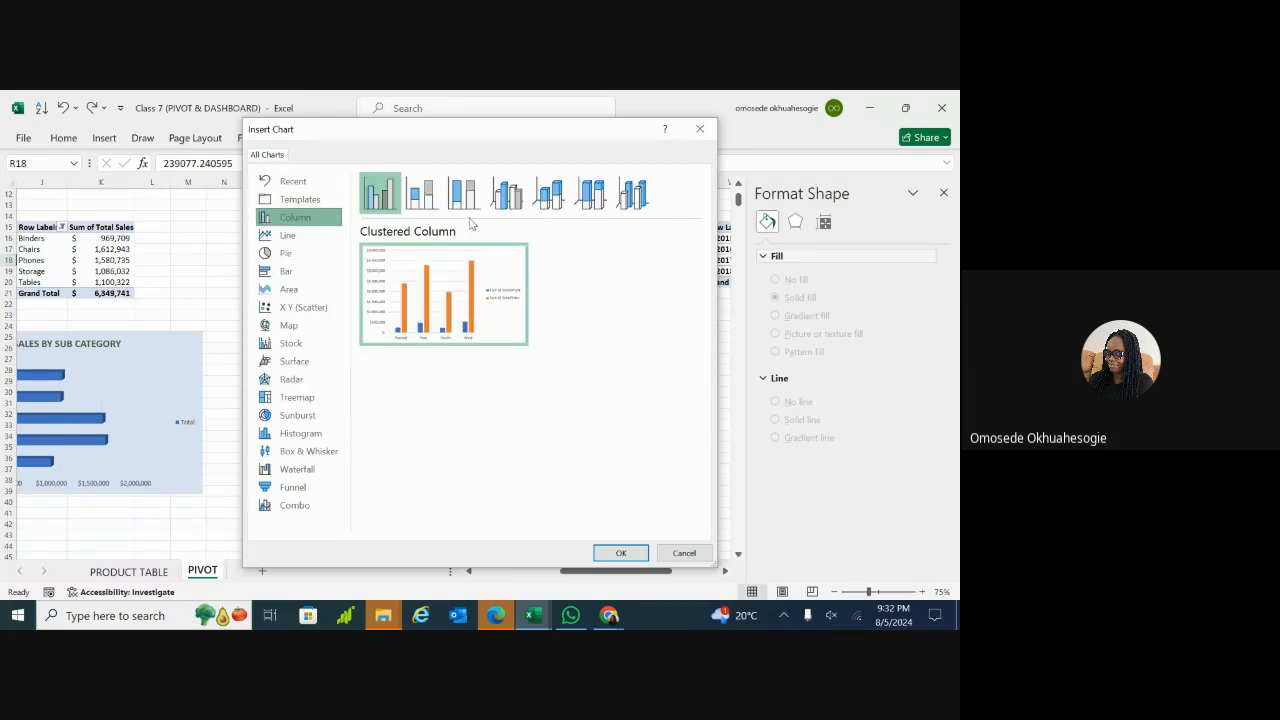
pyautogui.click(424, 195)
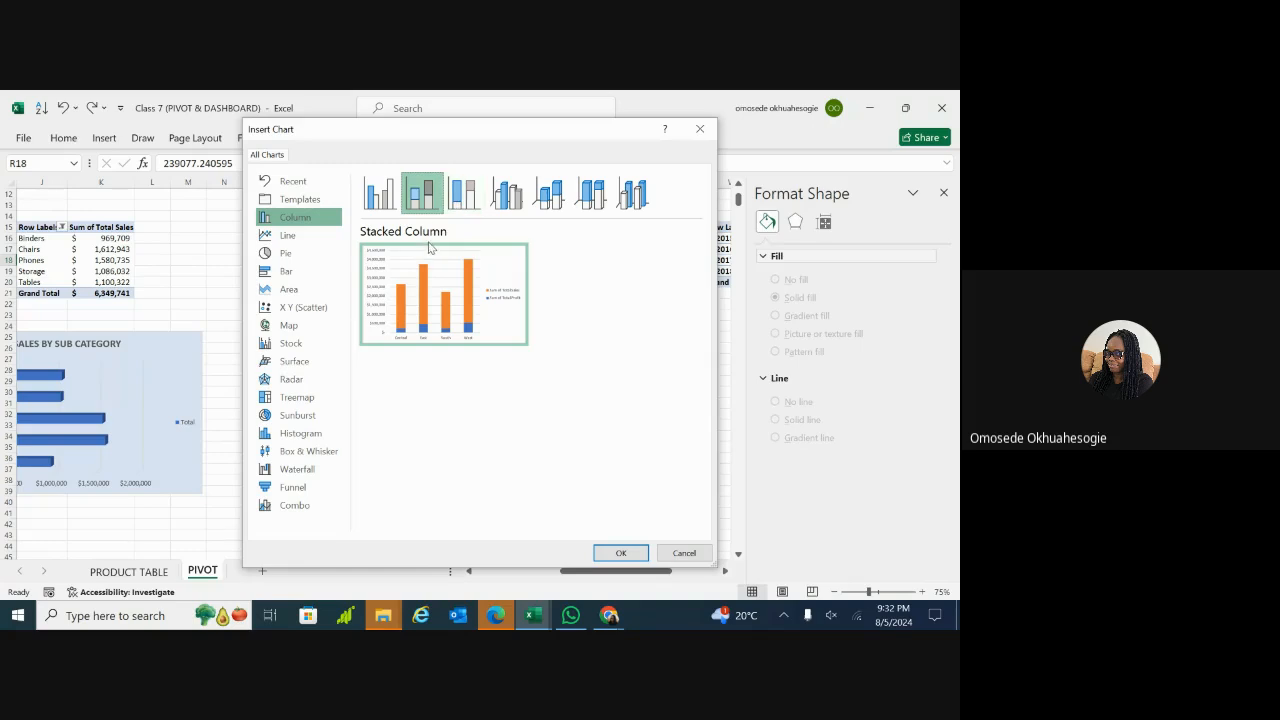
pyautogui.click(466, 198)
pyautogui.click(505, 198)
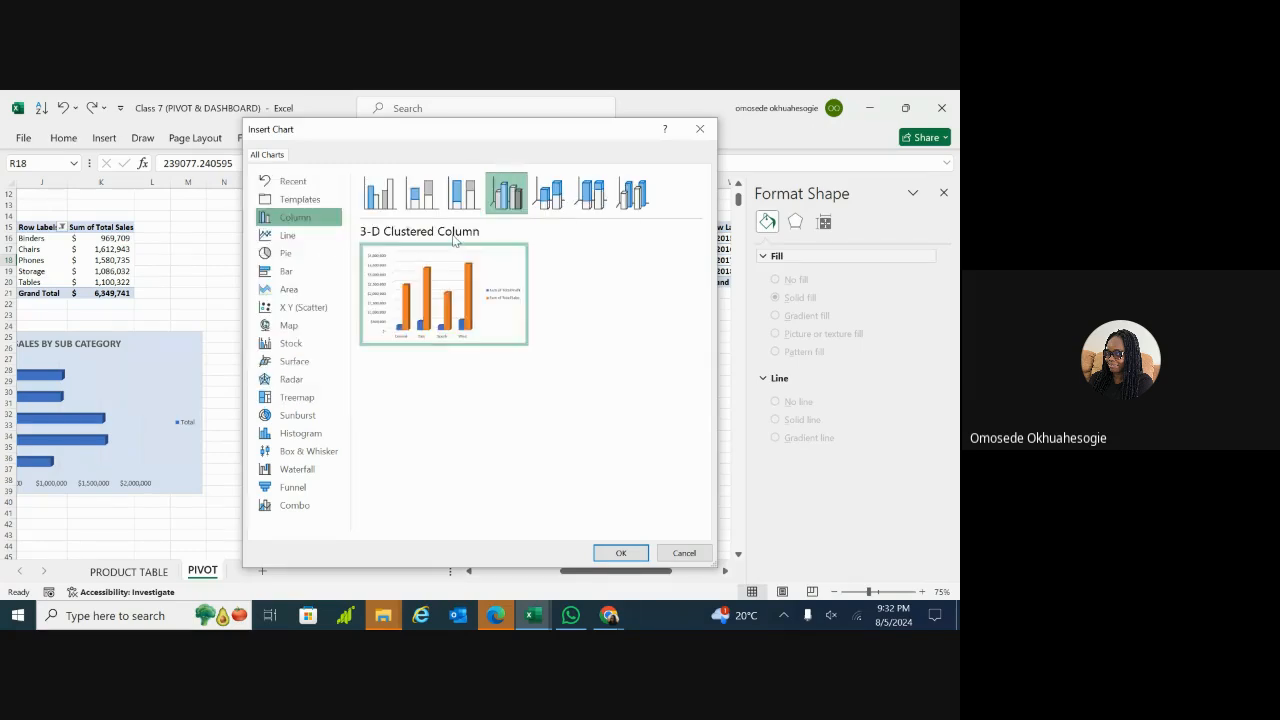
pyautogui.click(549, 195)
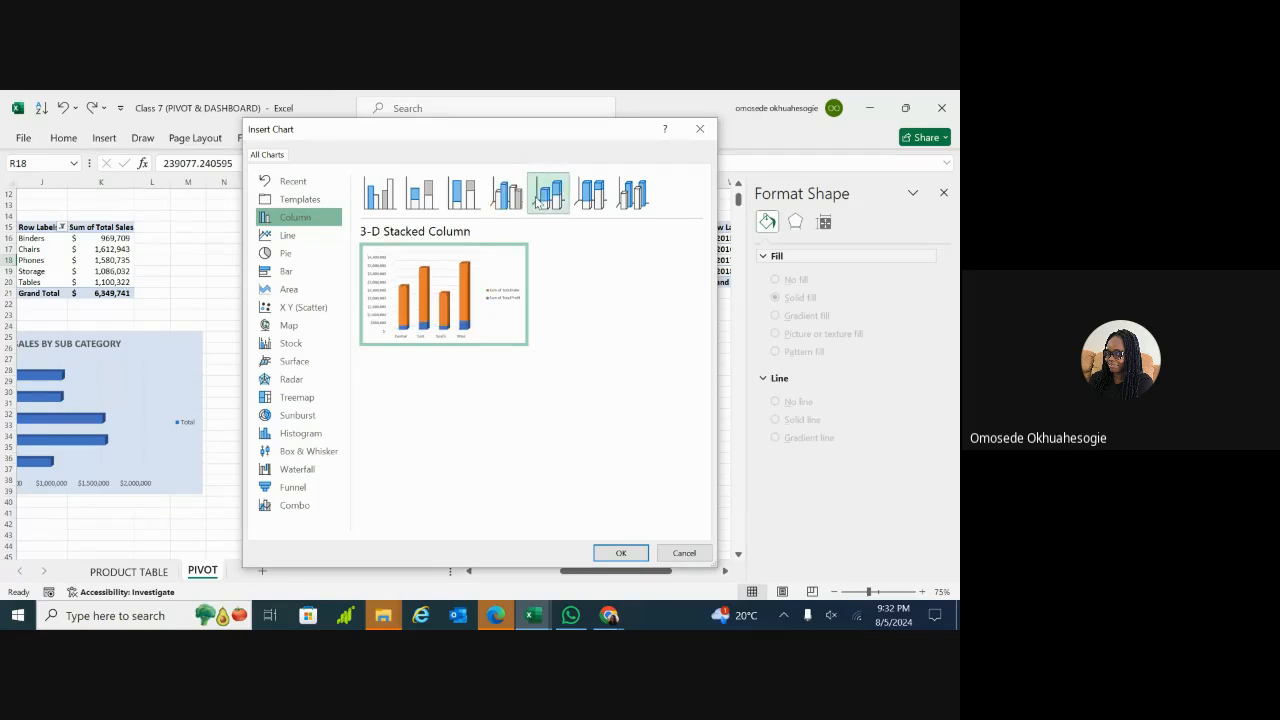
pyautogui.click(596, 196)
pyautogui.click(624, 197)
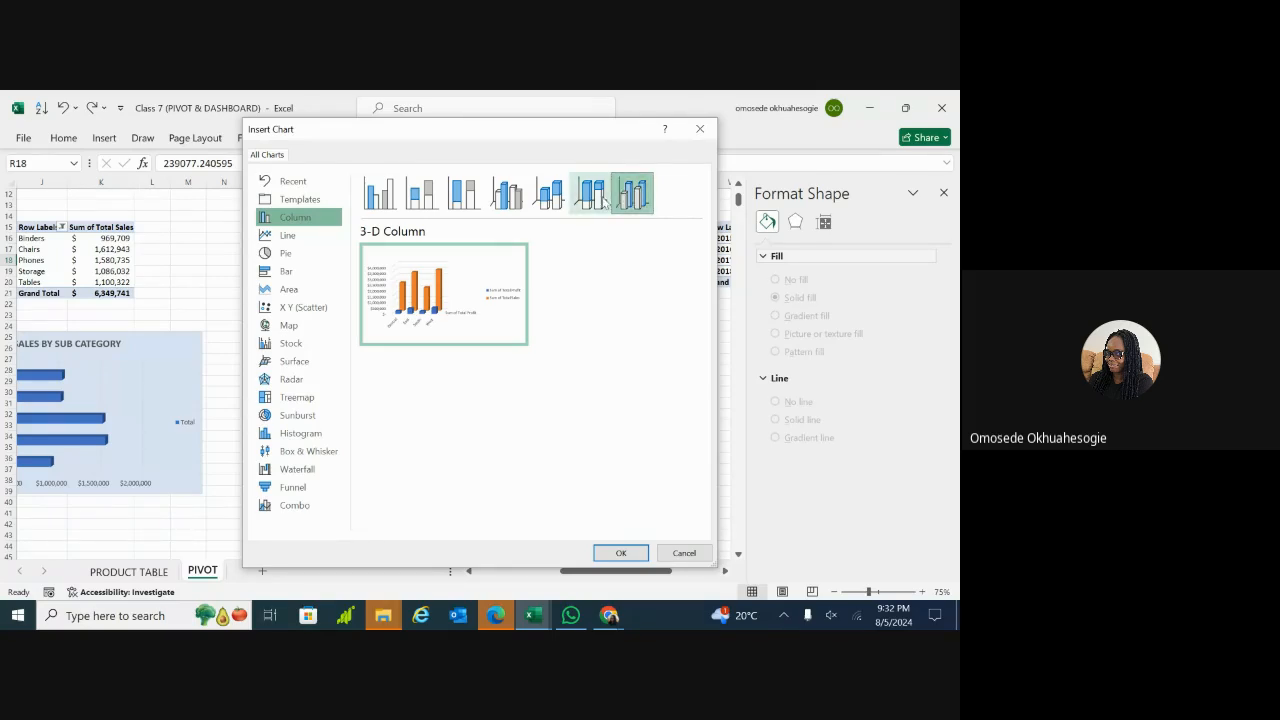
# Step: Insert a 3-D Clustered Column PivotChart for the region data and place it below its pivot table, level with the sub-category chart
pyautogui.click(521, 203)
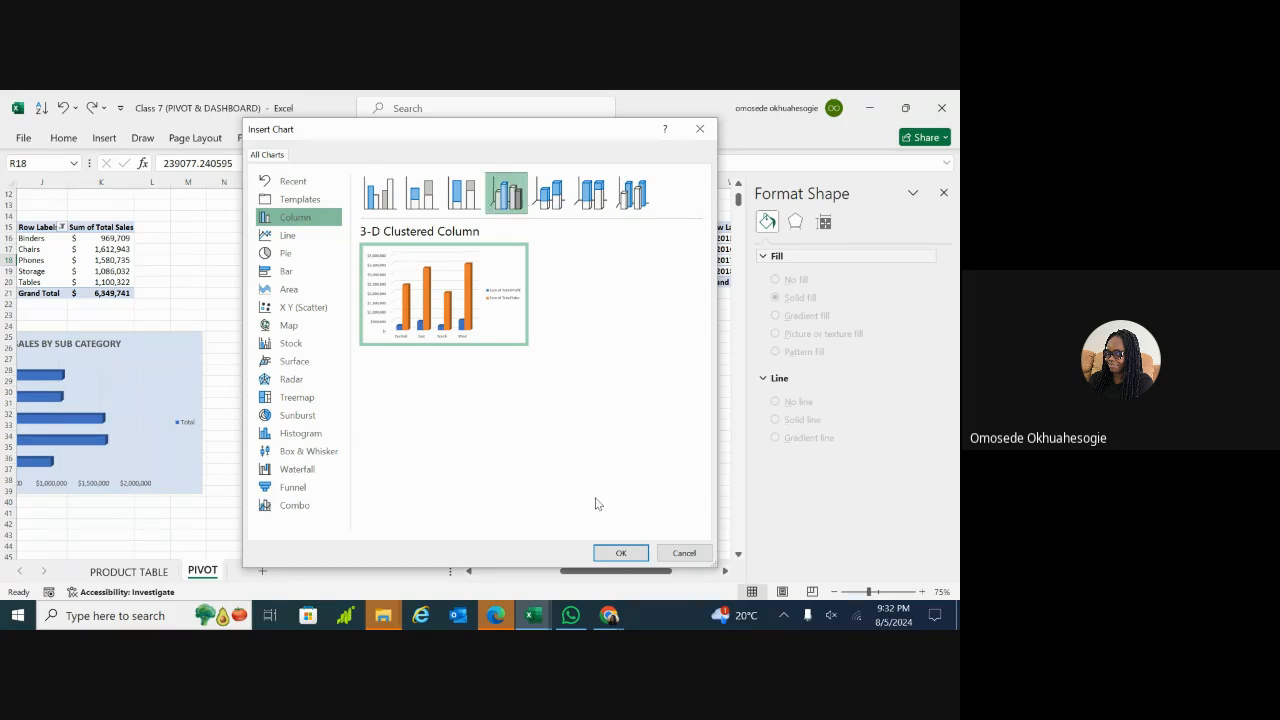
pyautogui.click(612, 552)
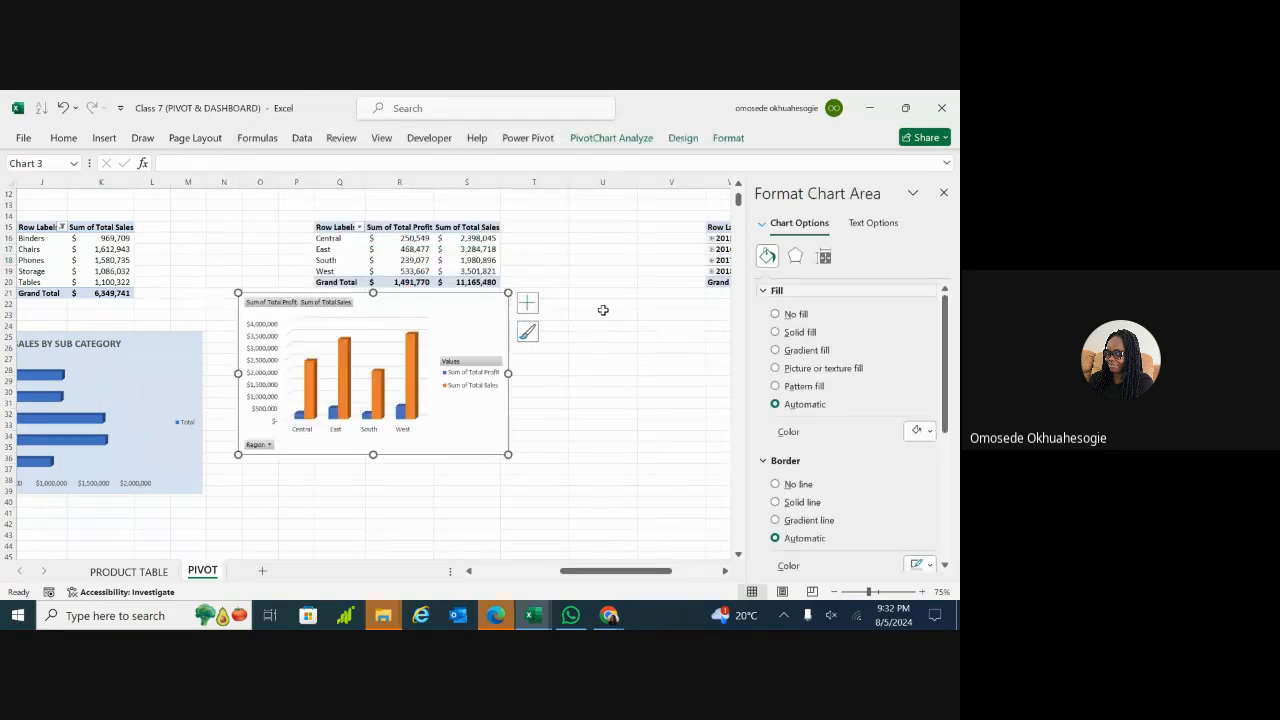
pyautogui.moveTo(469, 303); pyautogui.dragTo(517, 341)
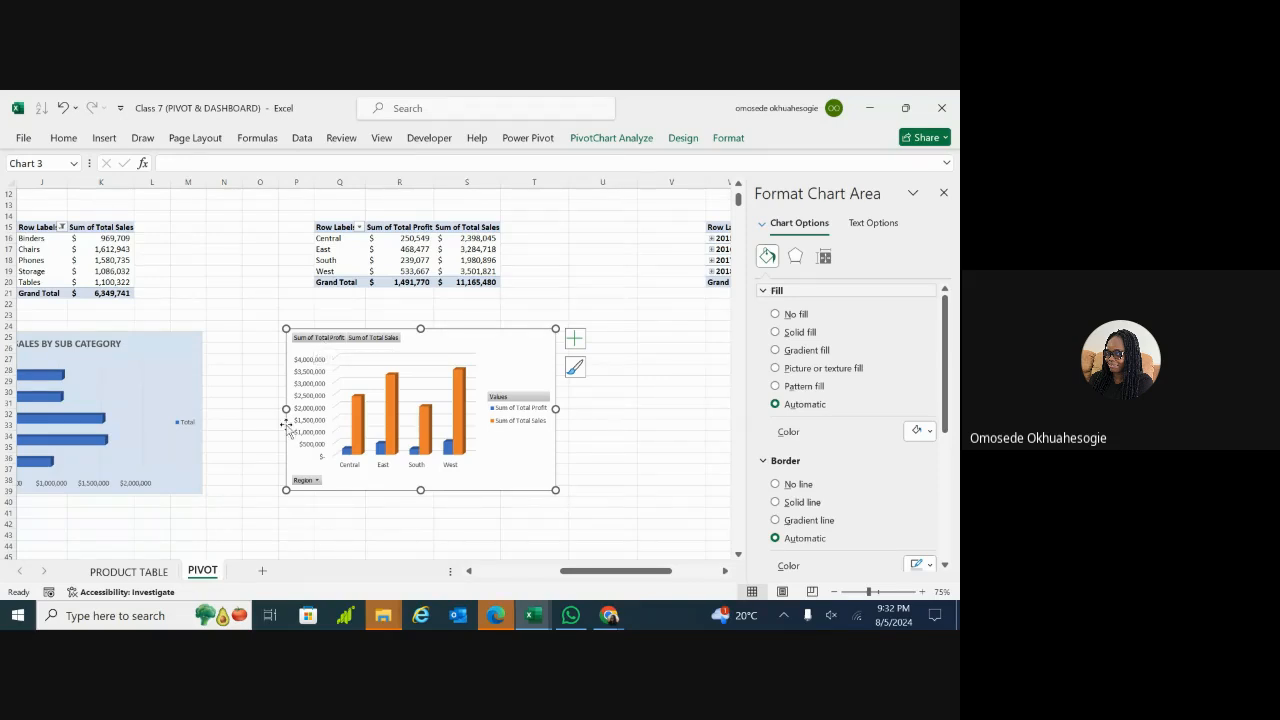
pyautogui.click(265, 441)
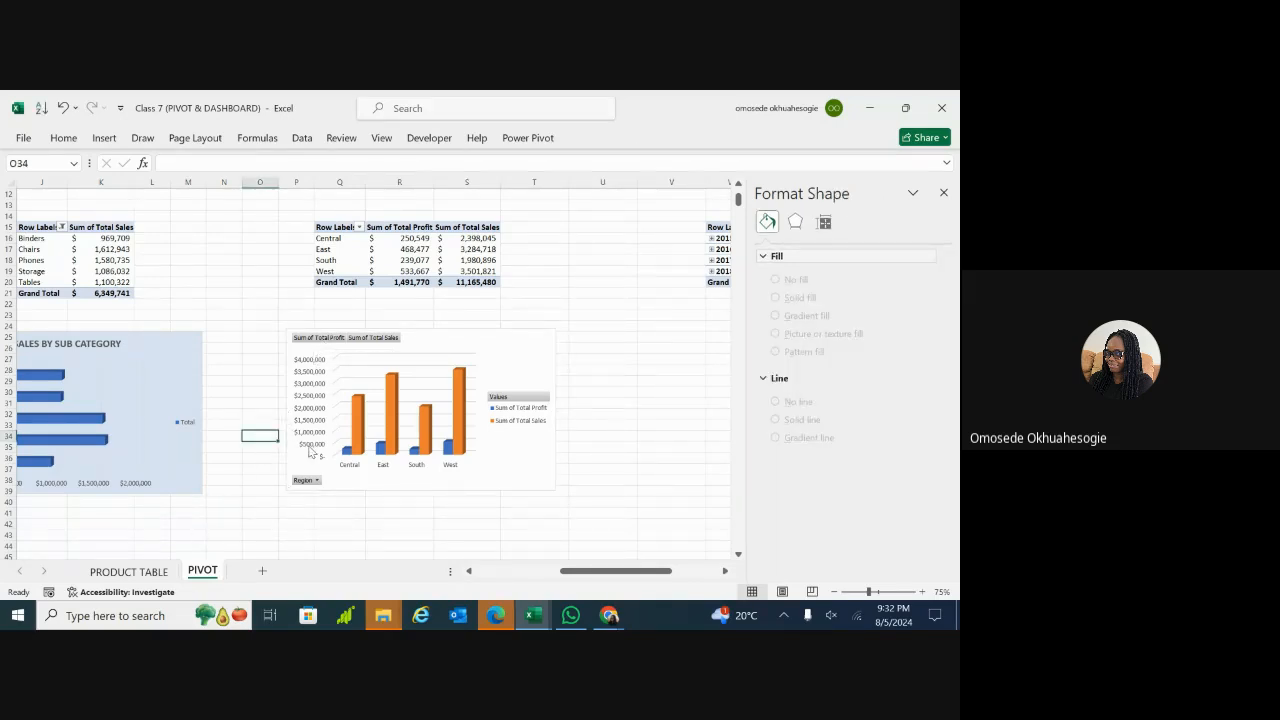
pyautogui.click(297, 462)
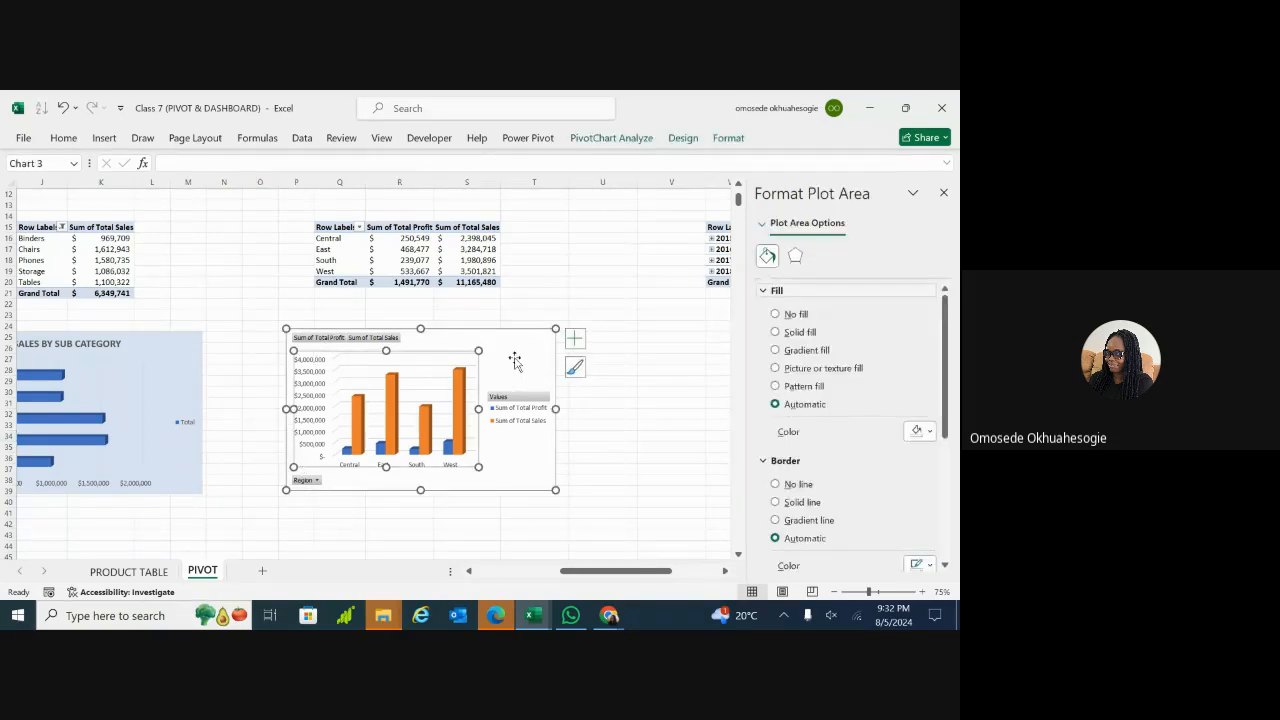
# Step: Hide all field buttons on the region column chart
pyautogui.click(318, 340)
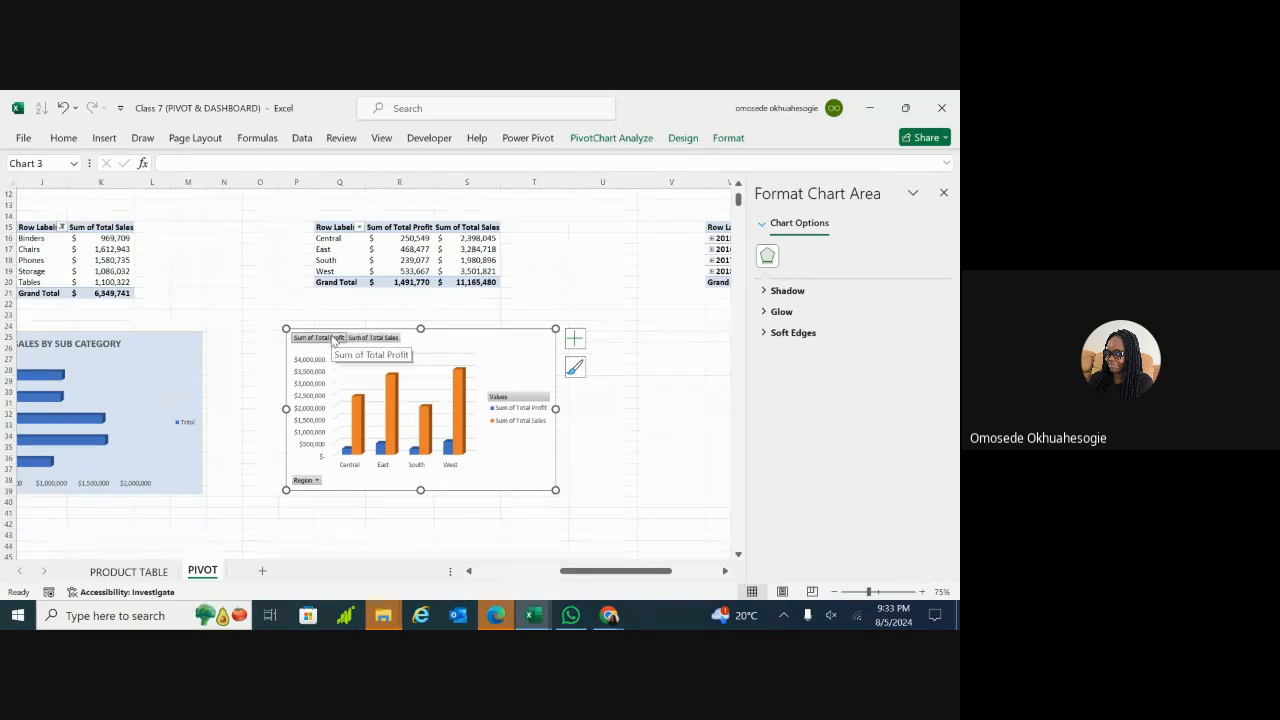
pyautogui.rightClick(333, 341)
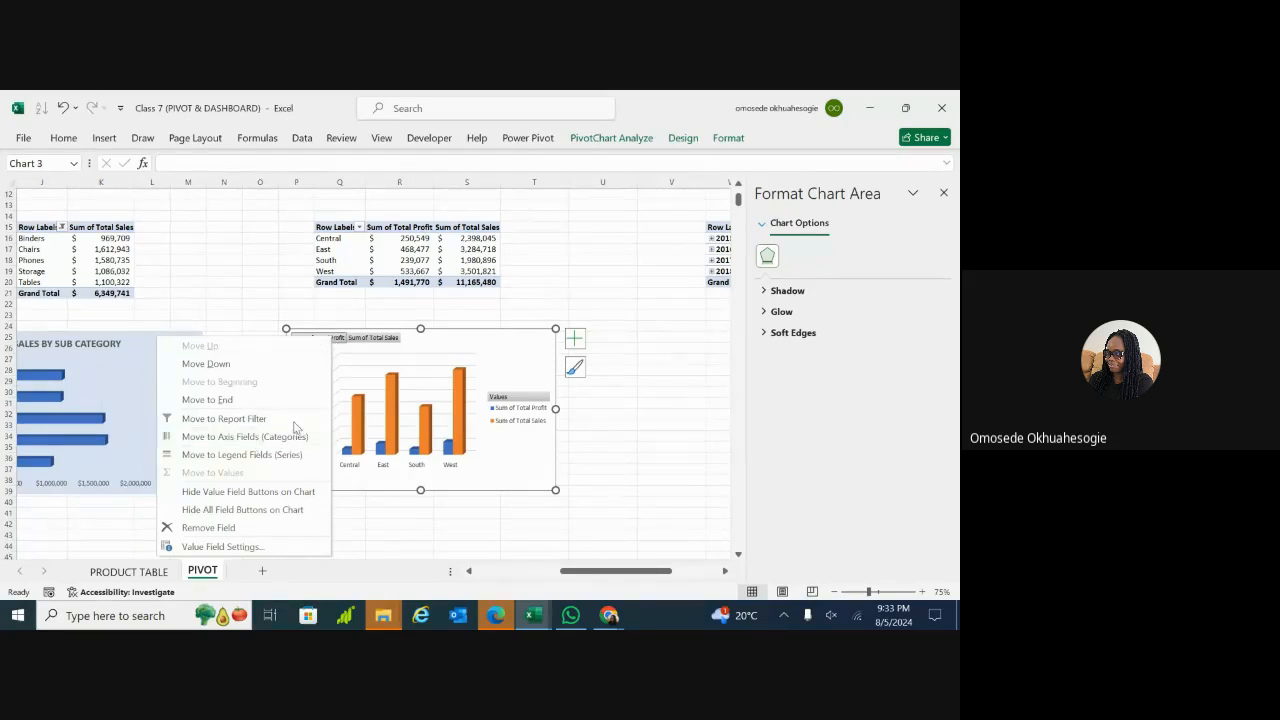
pyautogui.click(260, 510)
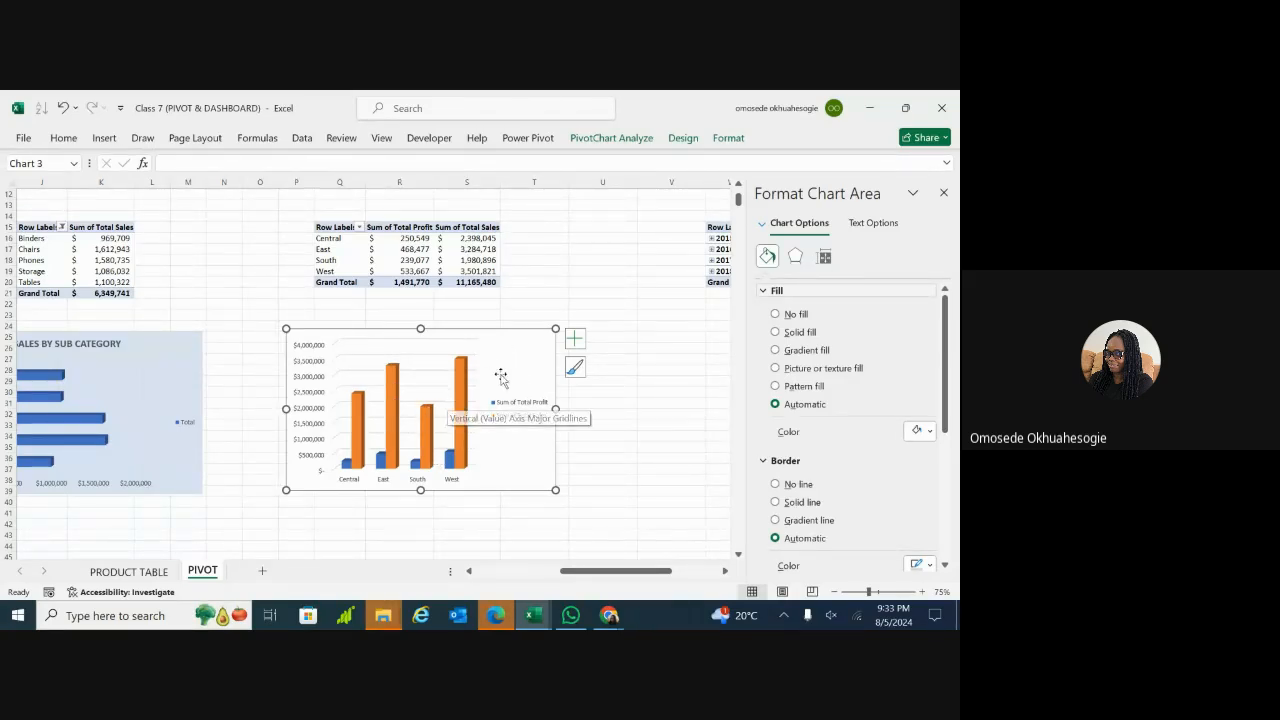
# Step: Add a chart title to the region column chart and set its text to "PROFIT & SALES FOR EACH REGION"
pyautogui.click(575, 340)
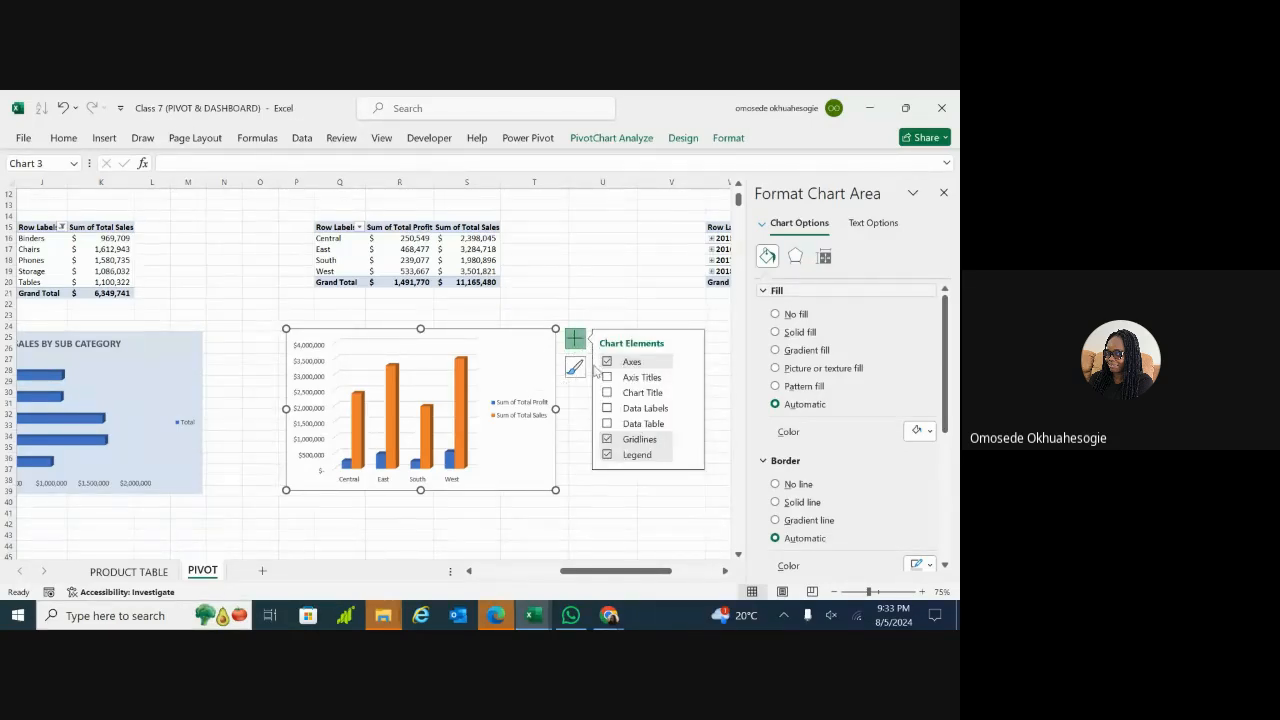
pyautogui.click(606, 393)
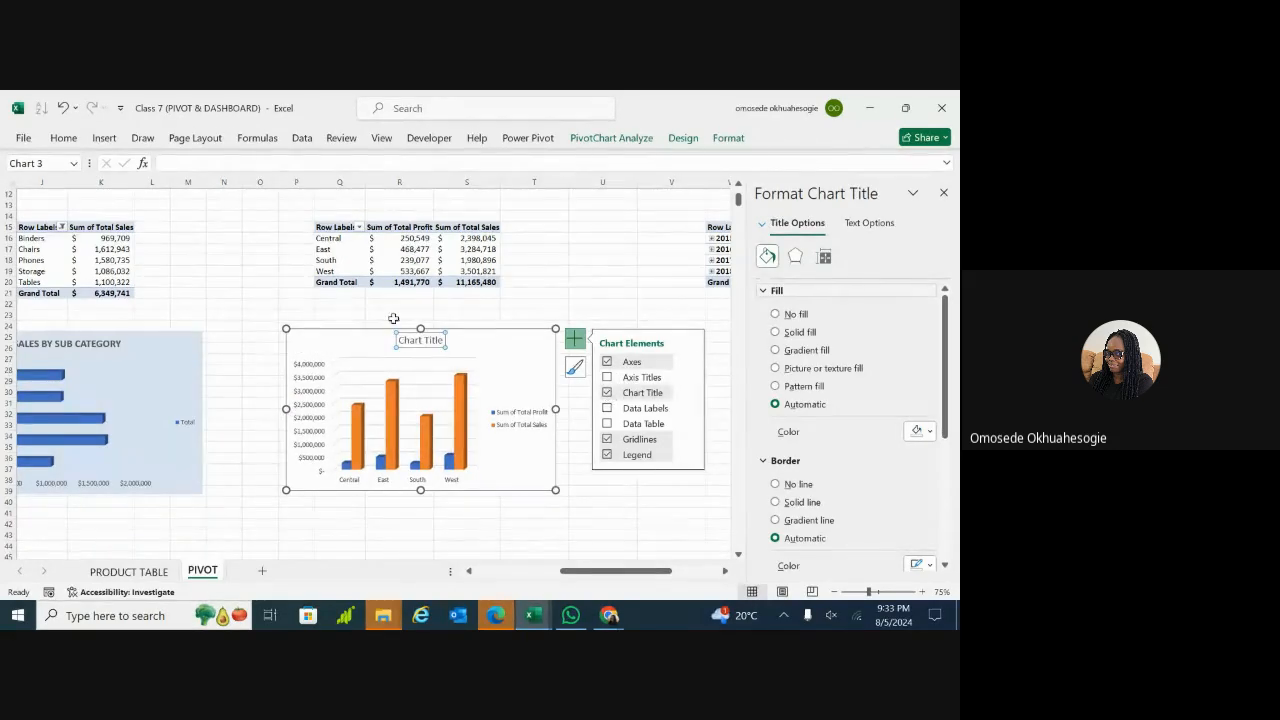
pyautogui.doubleClick(434, 342)
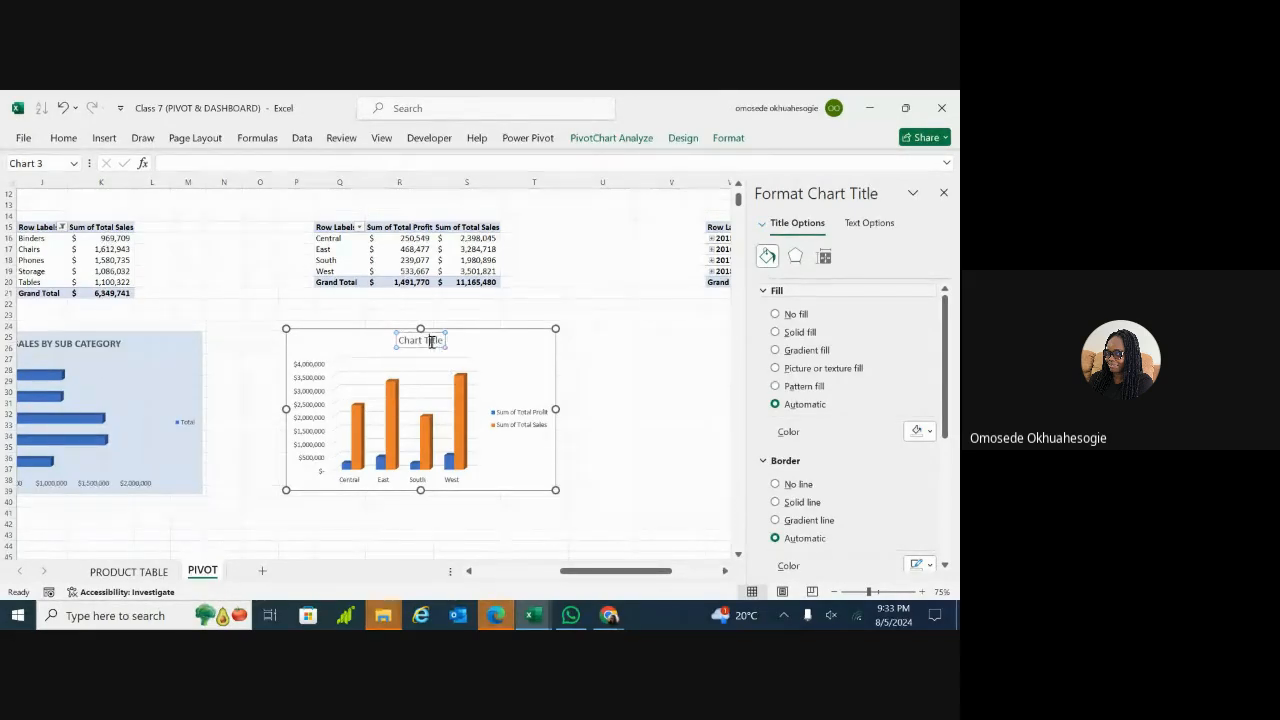
pyautogui.tripleClick(433, 345)
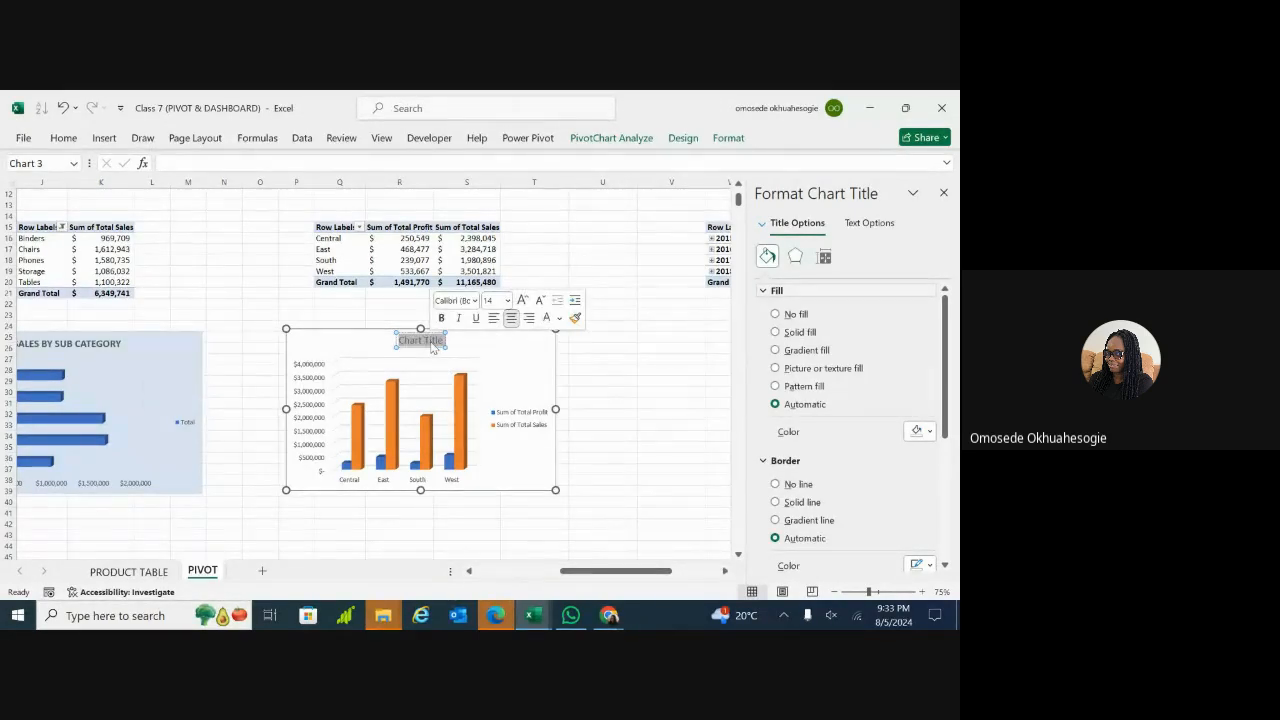
pyautogui.write('PROFIT')
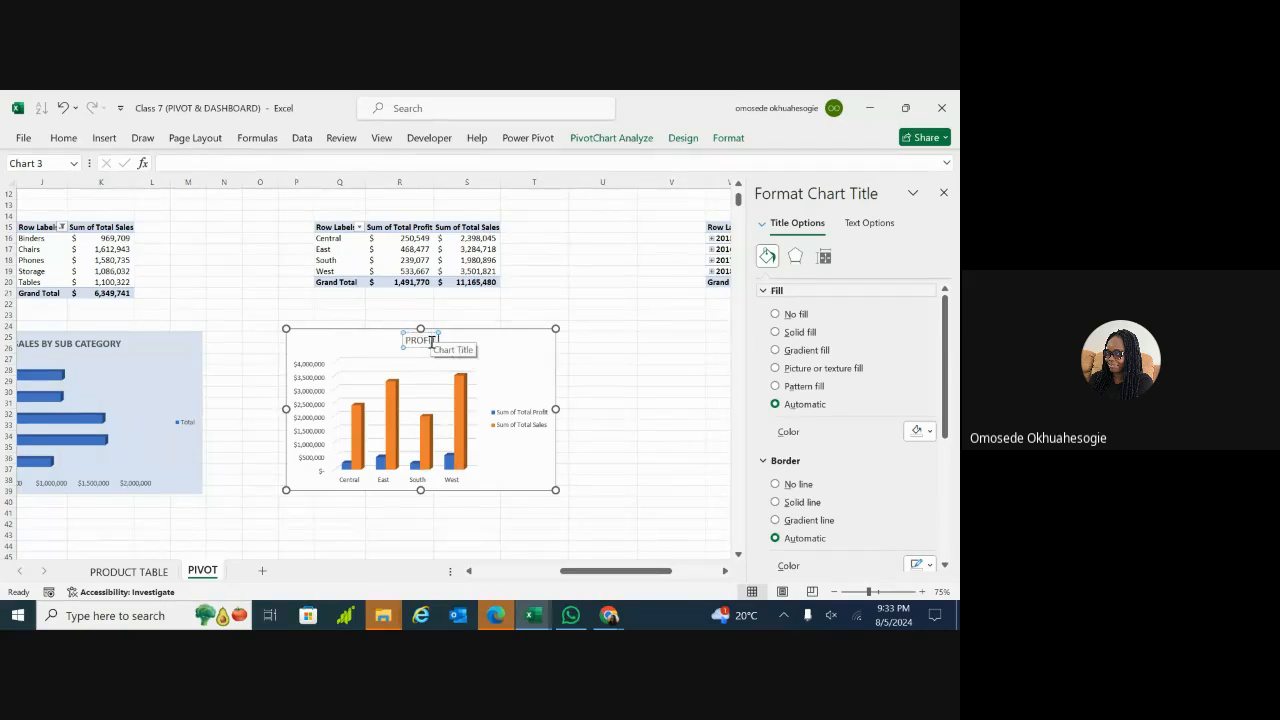
pyautogui.write(' &')
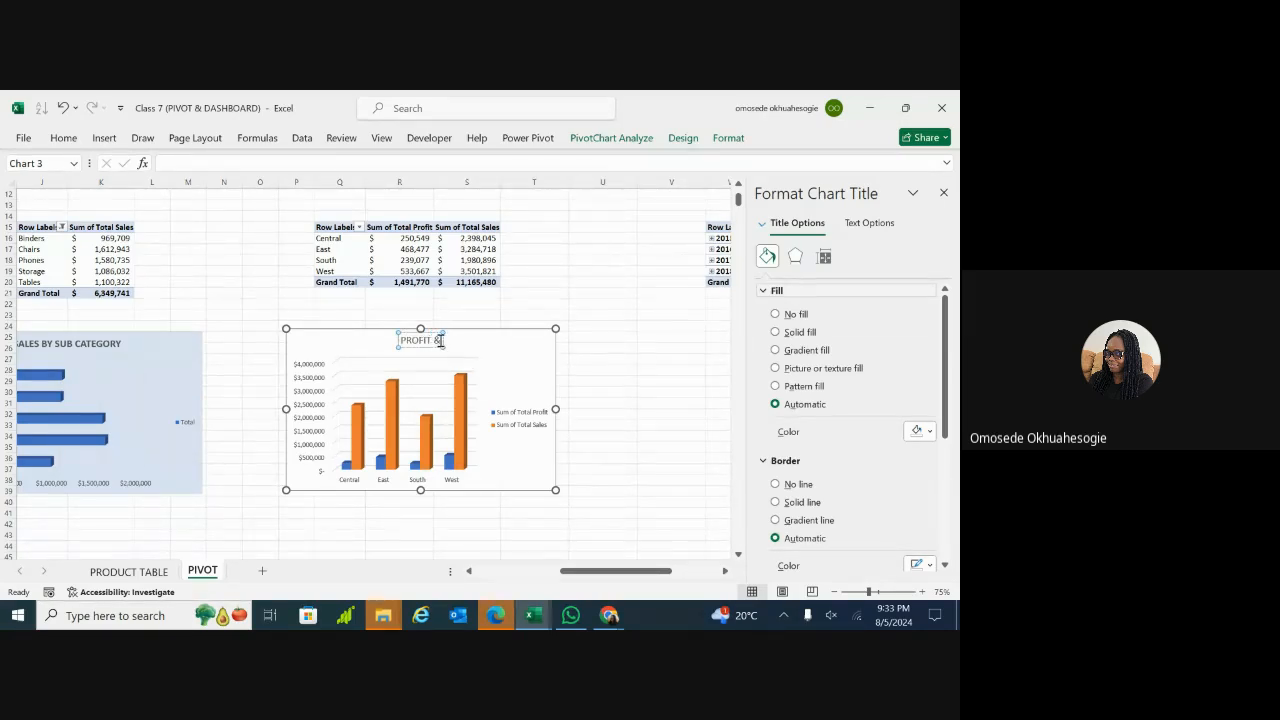
pyautogui.write(' SALES')
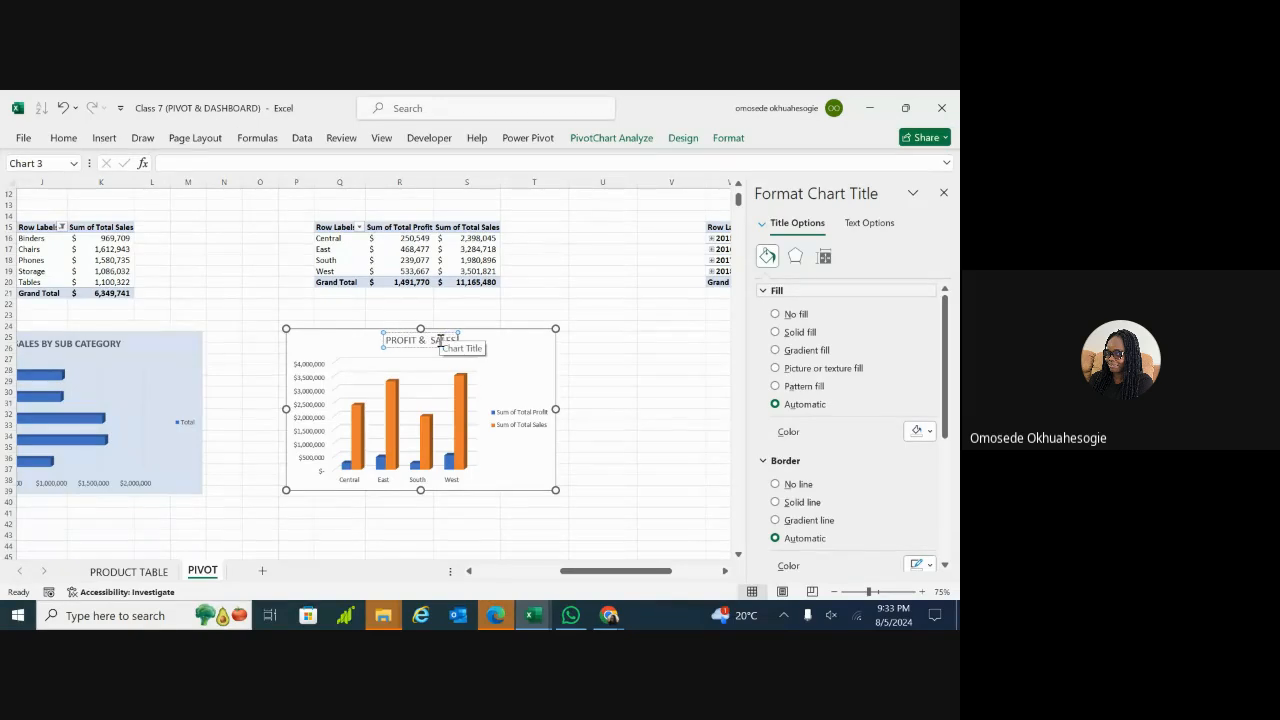
pyautogui.write(' FOR EACH REG')
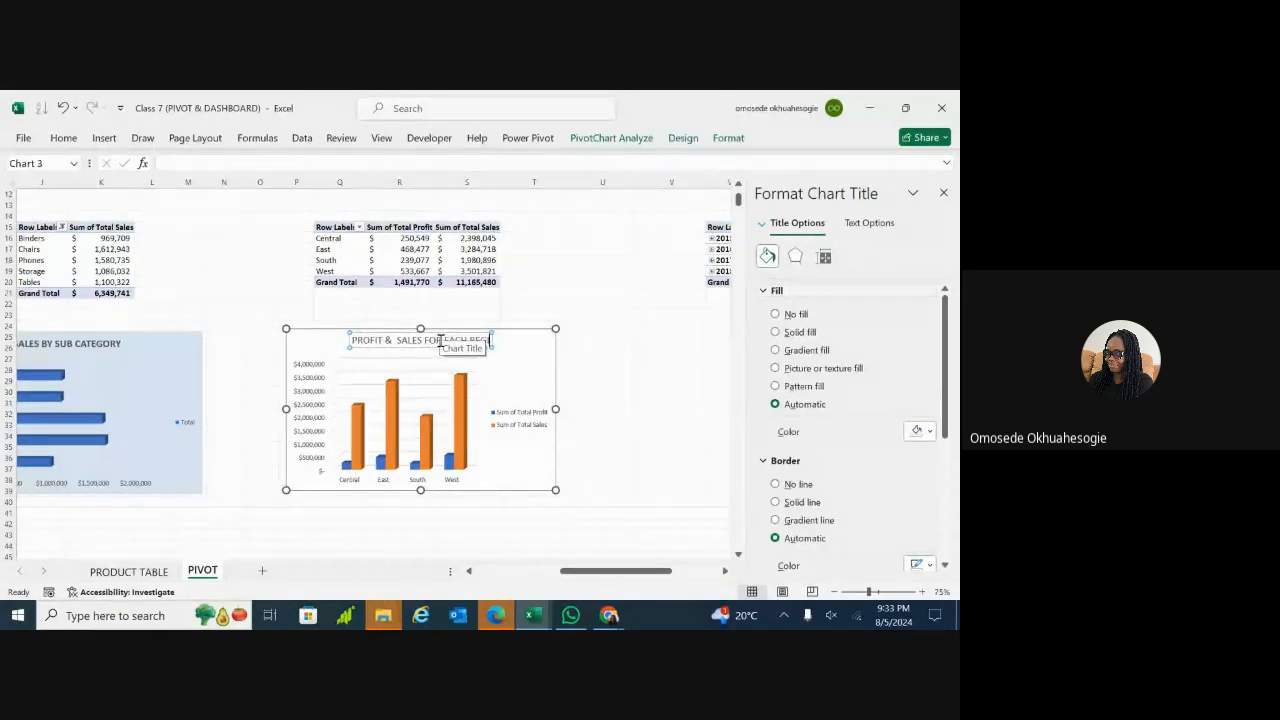
pyautogui.write('ION')
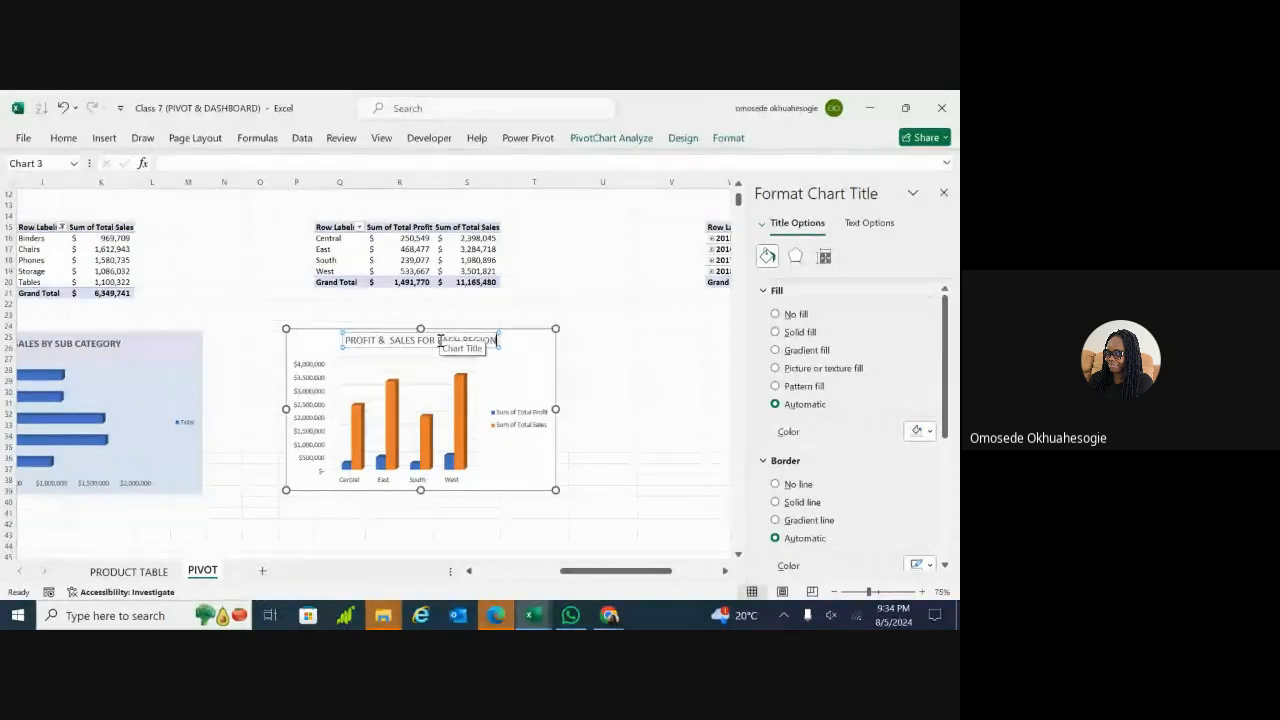
# Step: Make the region chart's title bold
pyautogui.tripleClick(416, 342)
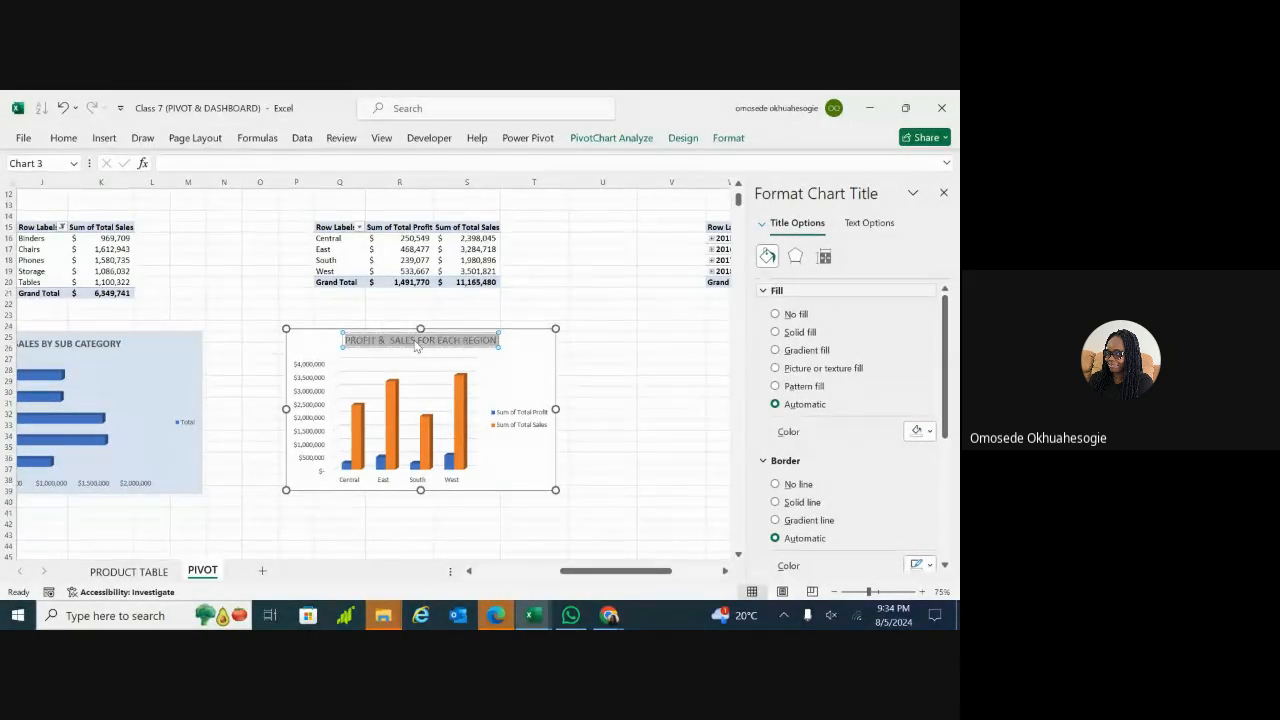
pyautogui.hotkey('ctrl', 'b')
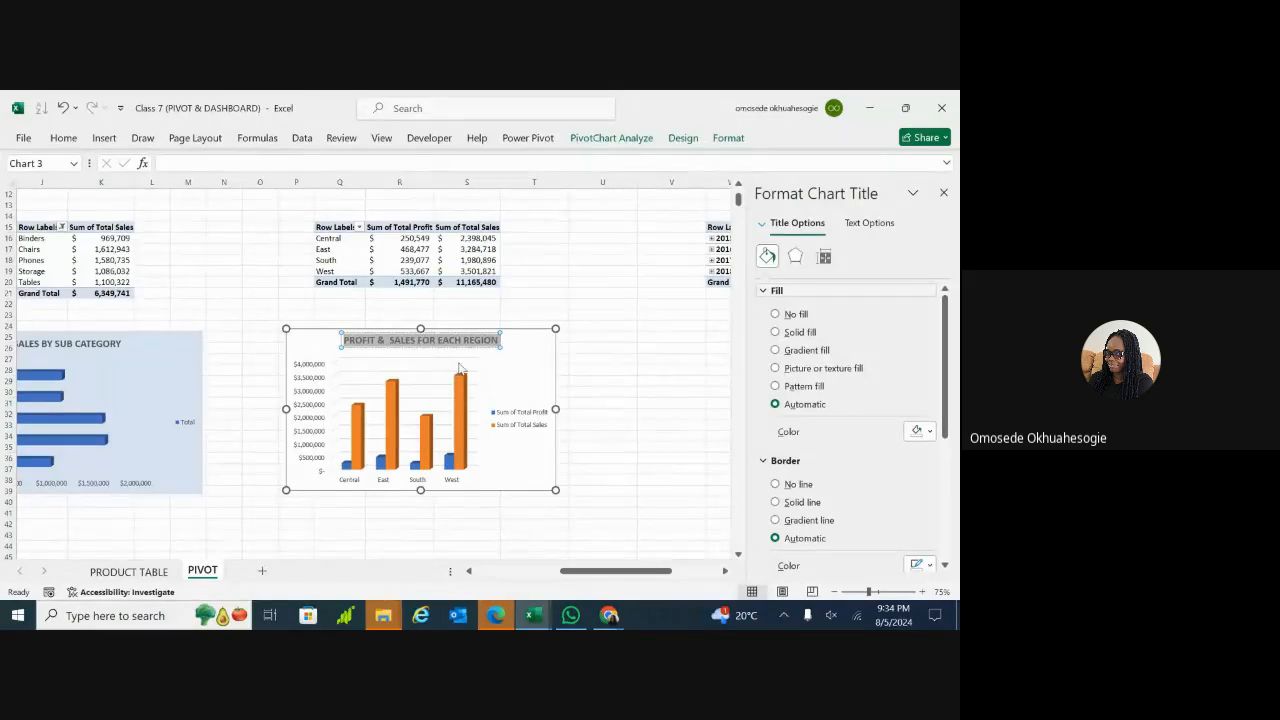
pyautogui.click(501, 360)
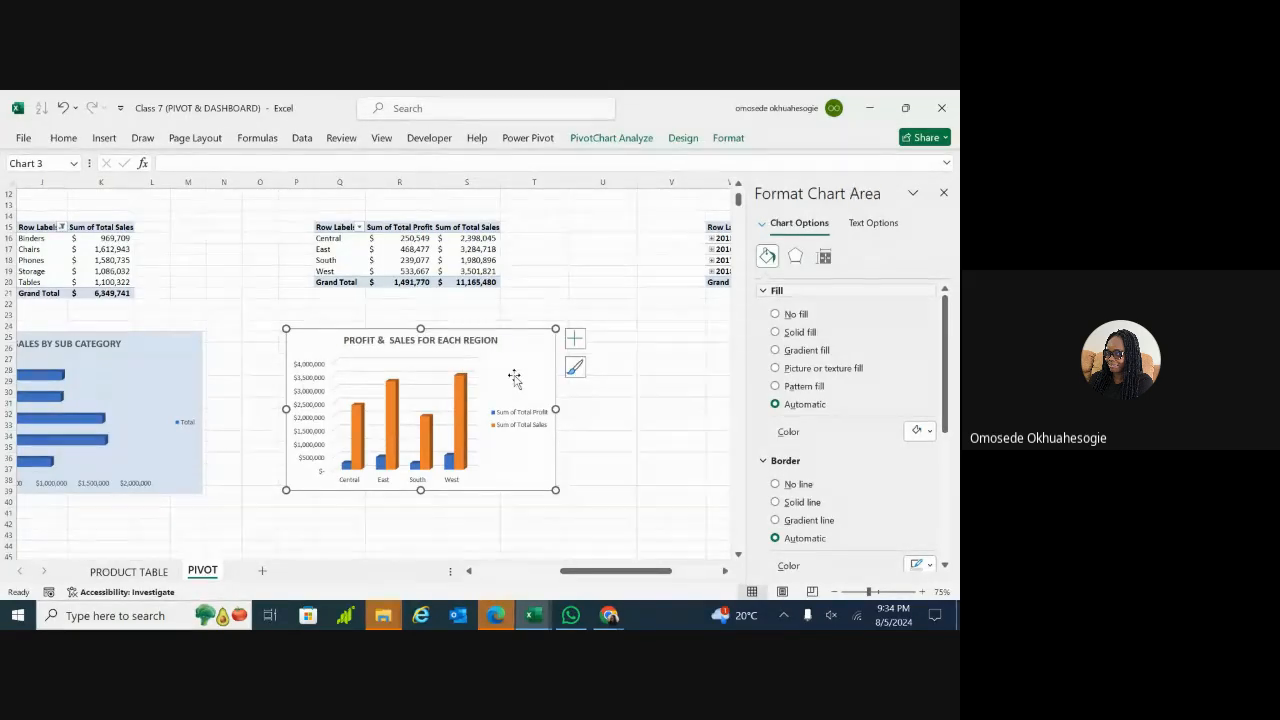
# Step: Remove the gridlines from the region column chart
pyautogui.click(461, 358)
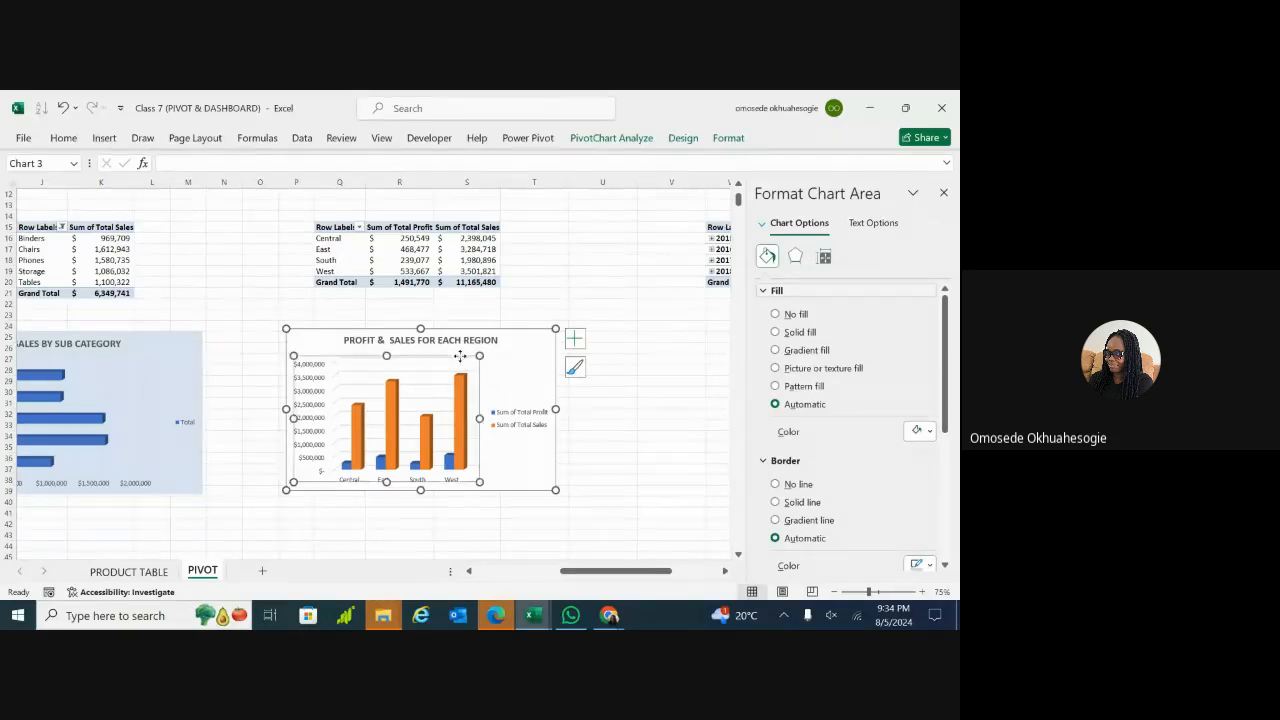
pyautogui.click(425, 376)
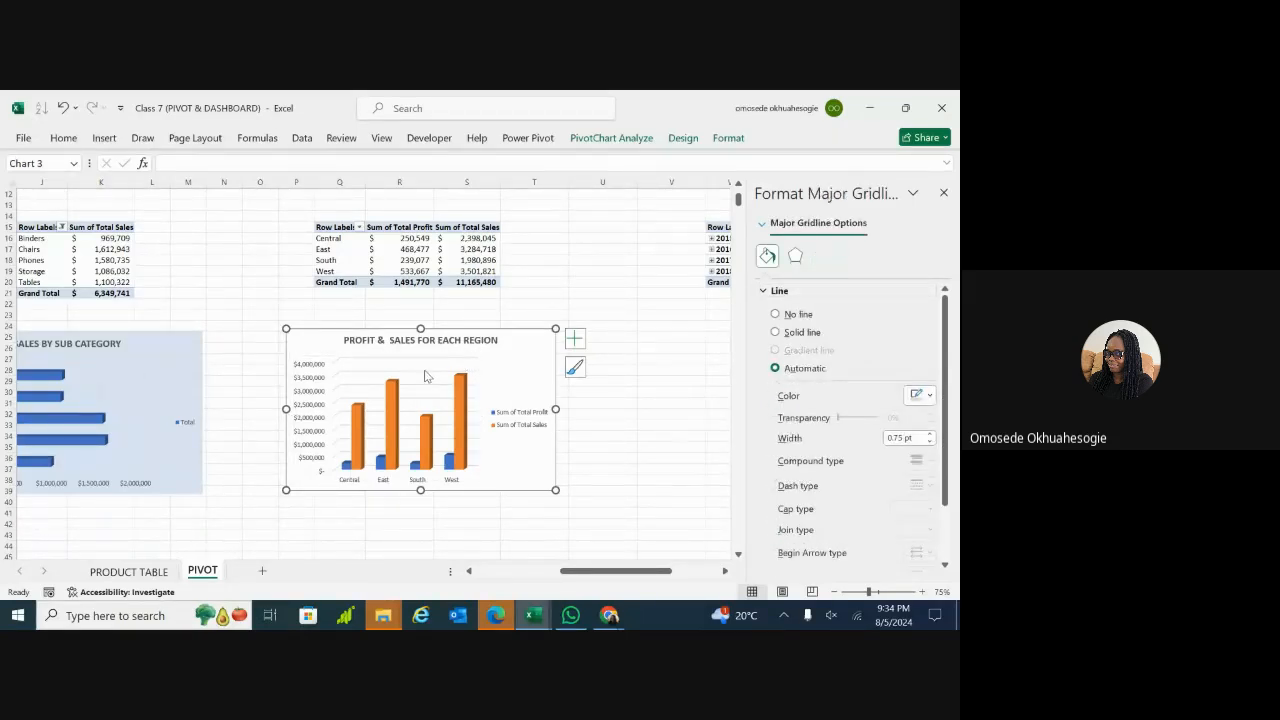
pyautogui.scroll(5, 425, 378)
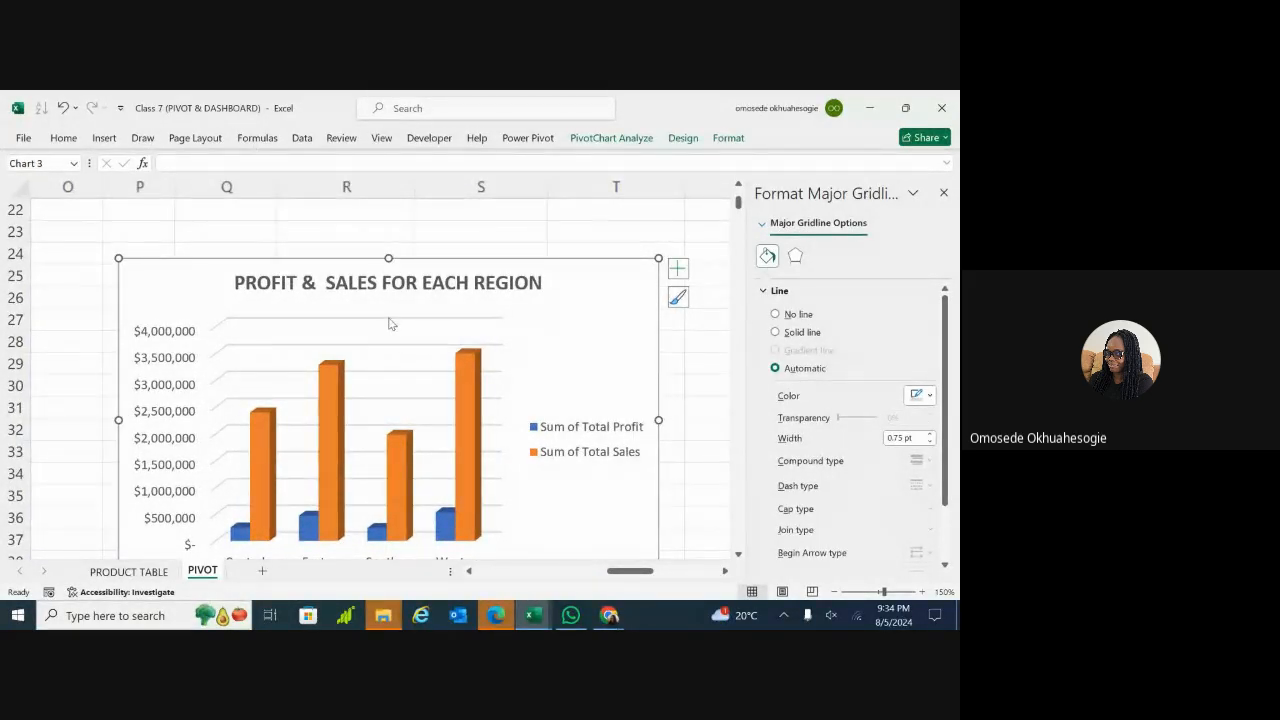
pyautogui.click(678, 270)
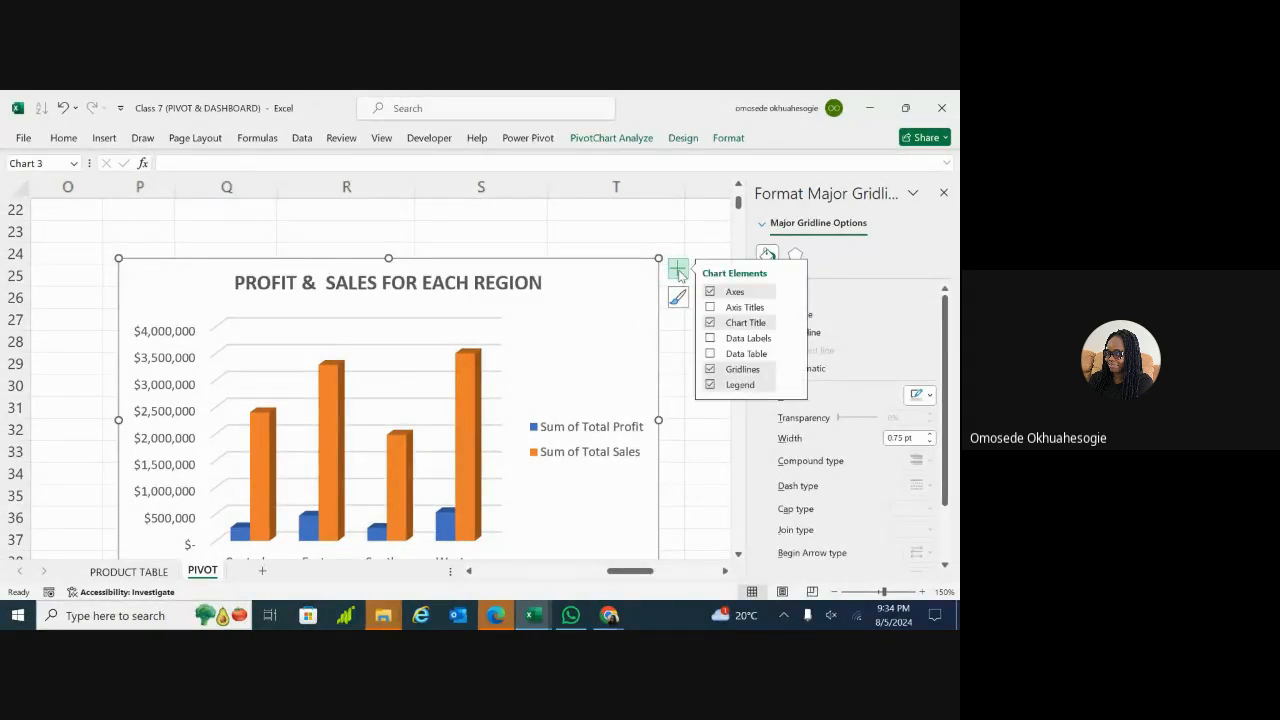
pyautogui.click(710, 369)
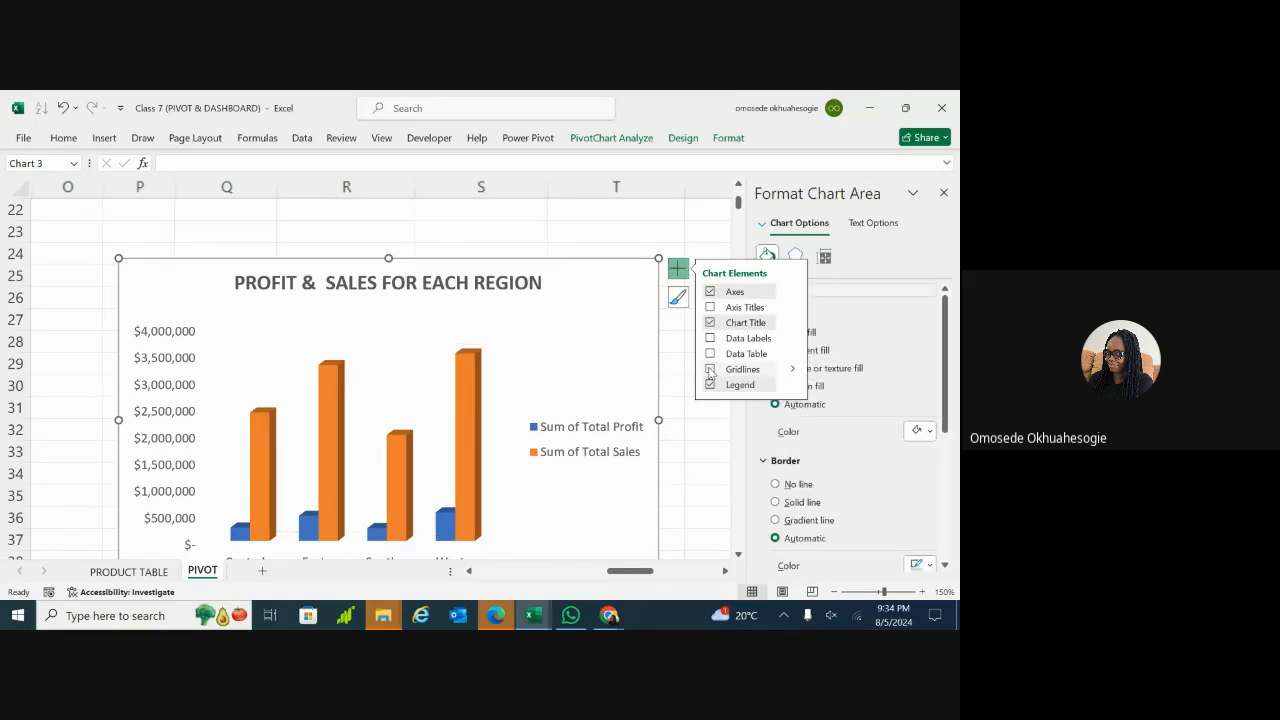
# Step: Remove the gridlines from the SALES BY SUB CATEGORY bar chart
pyautogui.scroll(-1, 710, 373)
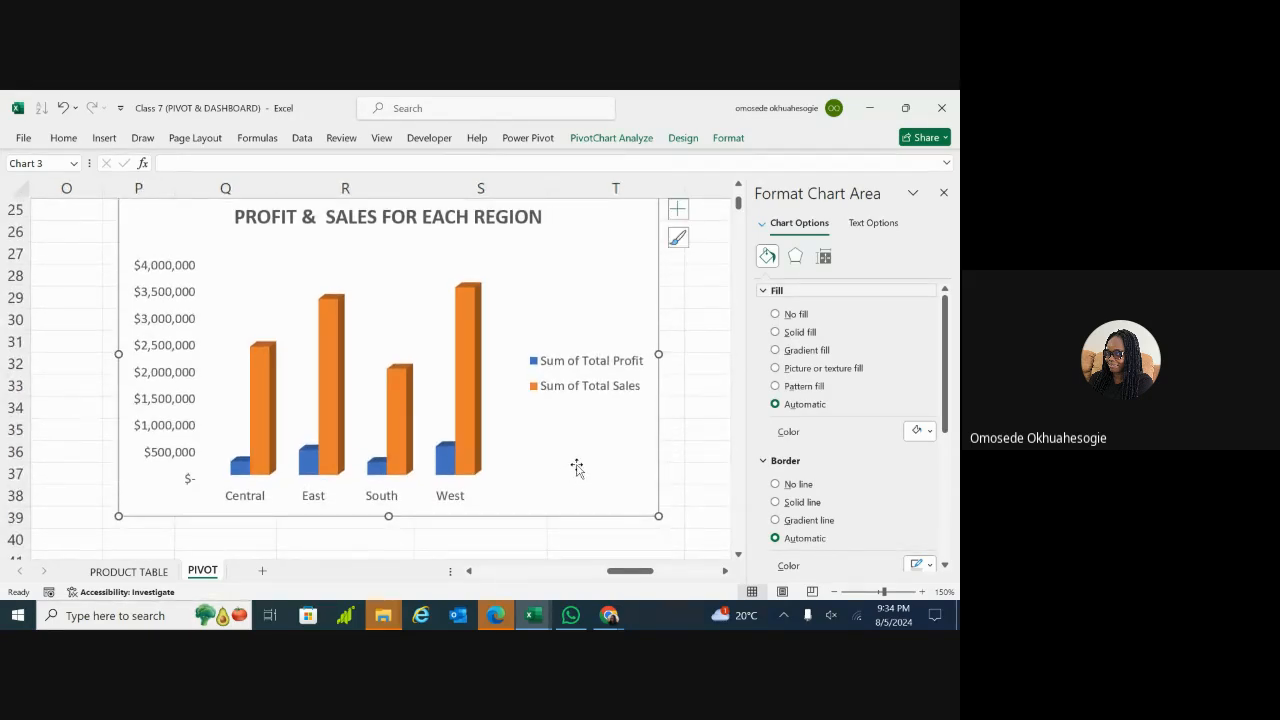
pyautogui.hscroll(-3, 576, 467)
pyautogui.hscroll(-4, 576, 467)
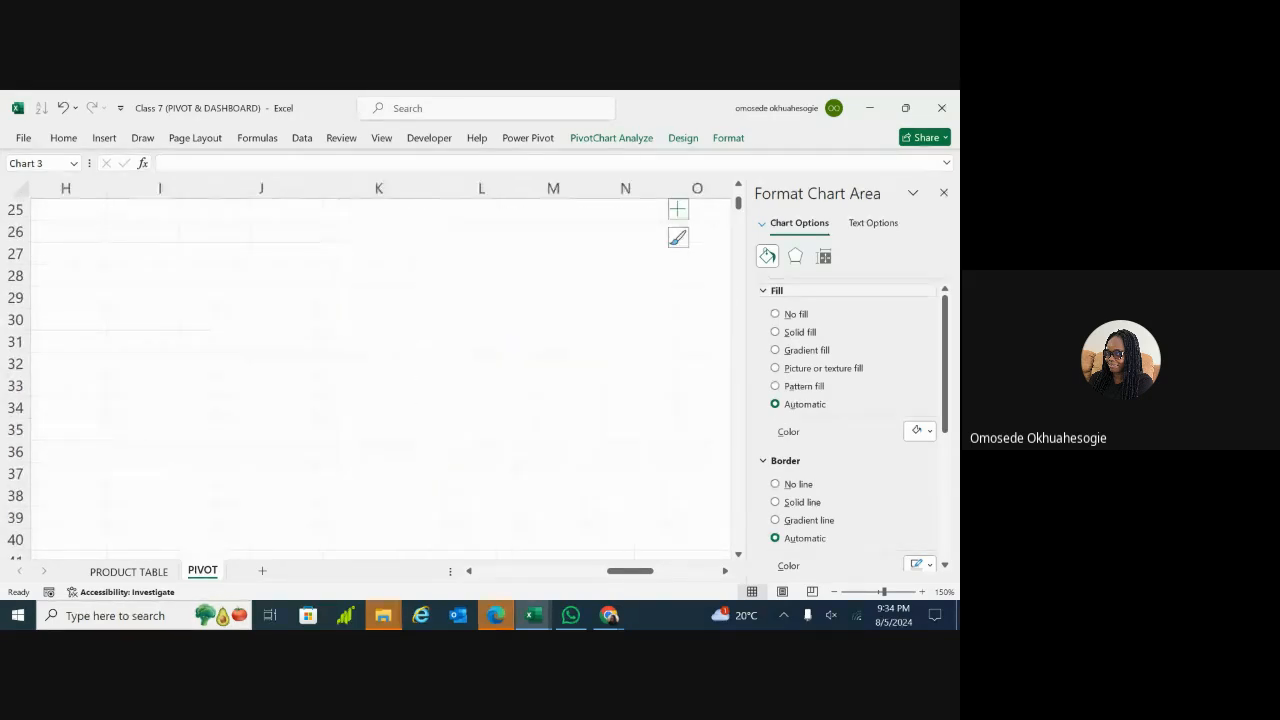
pyautogui.keyDown('ctrl'); pyautogui.scroll(-9, 576, 467); pyautogui.keyUp('ctrl')
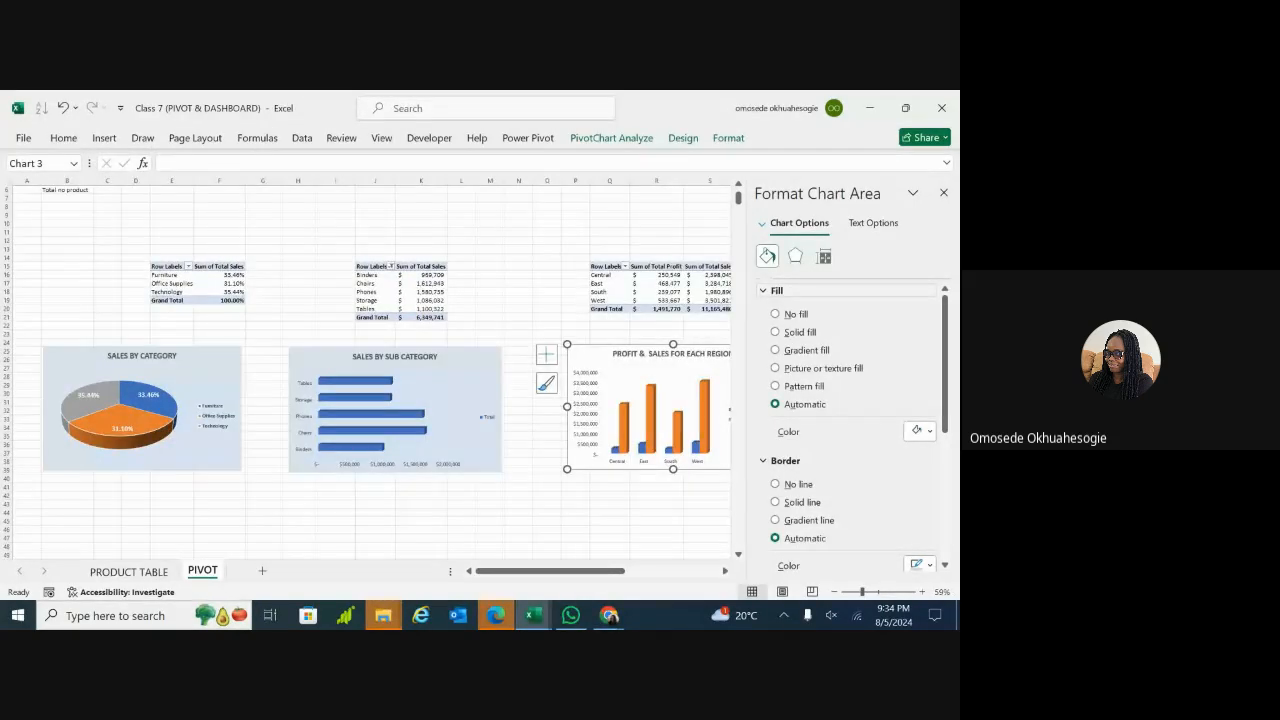
pyautogui.click(504, 432)
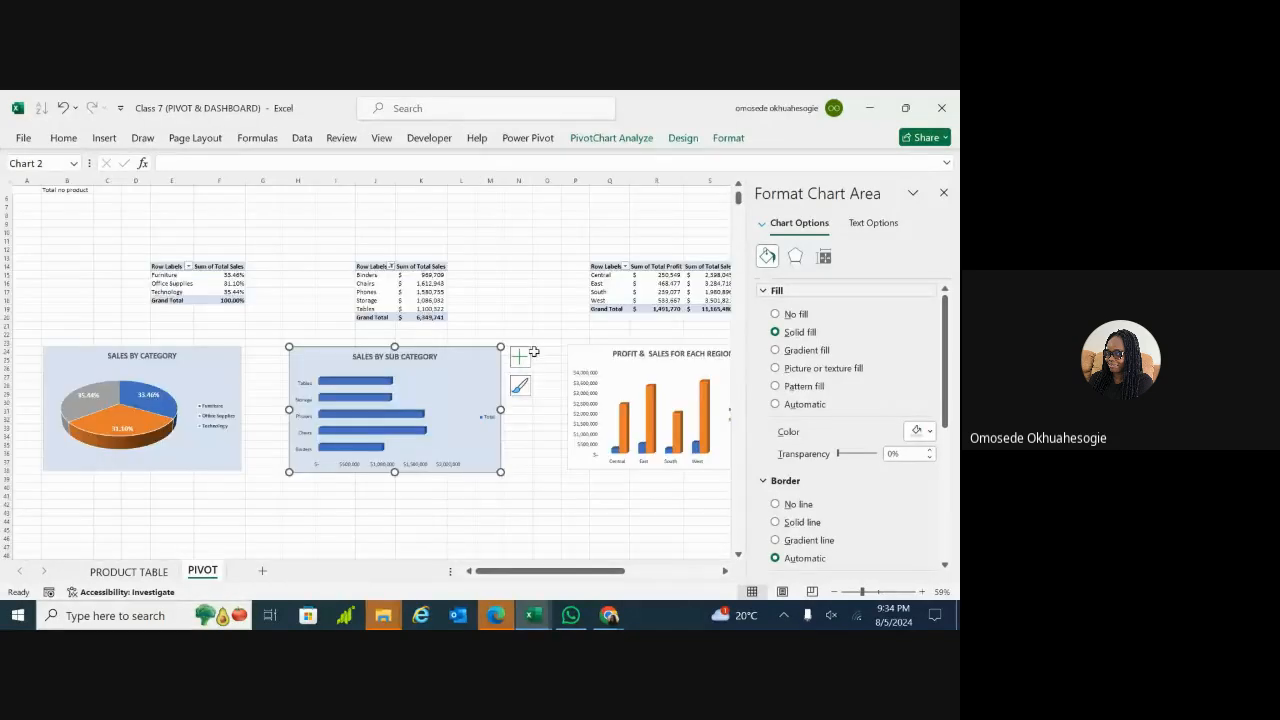
pyautogui.moveTo(862, 591); pyautogui.dragTo(885, 592)
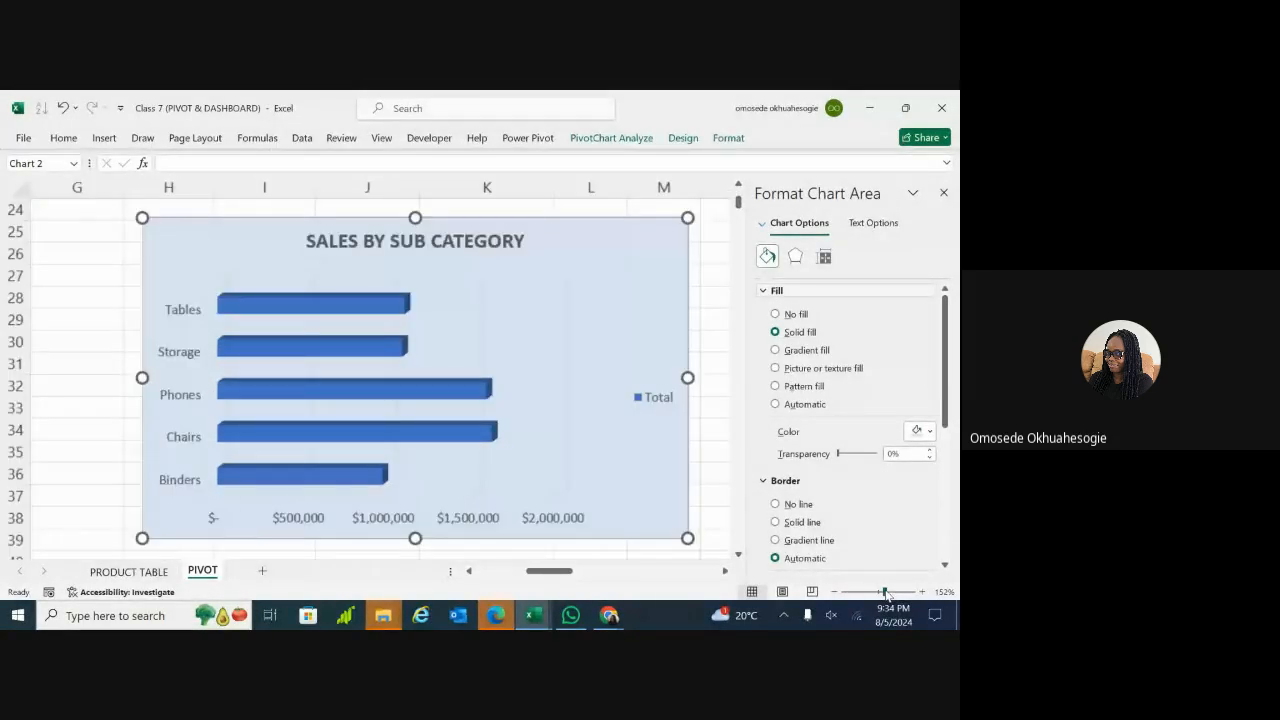
pyautogui.click(567, 328)
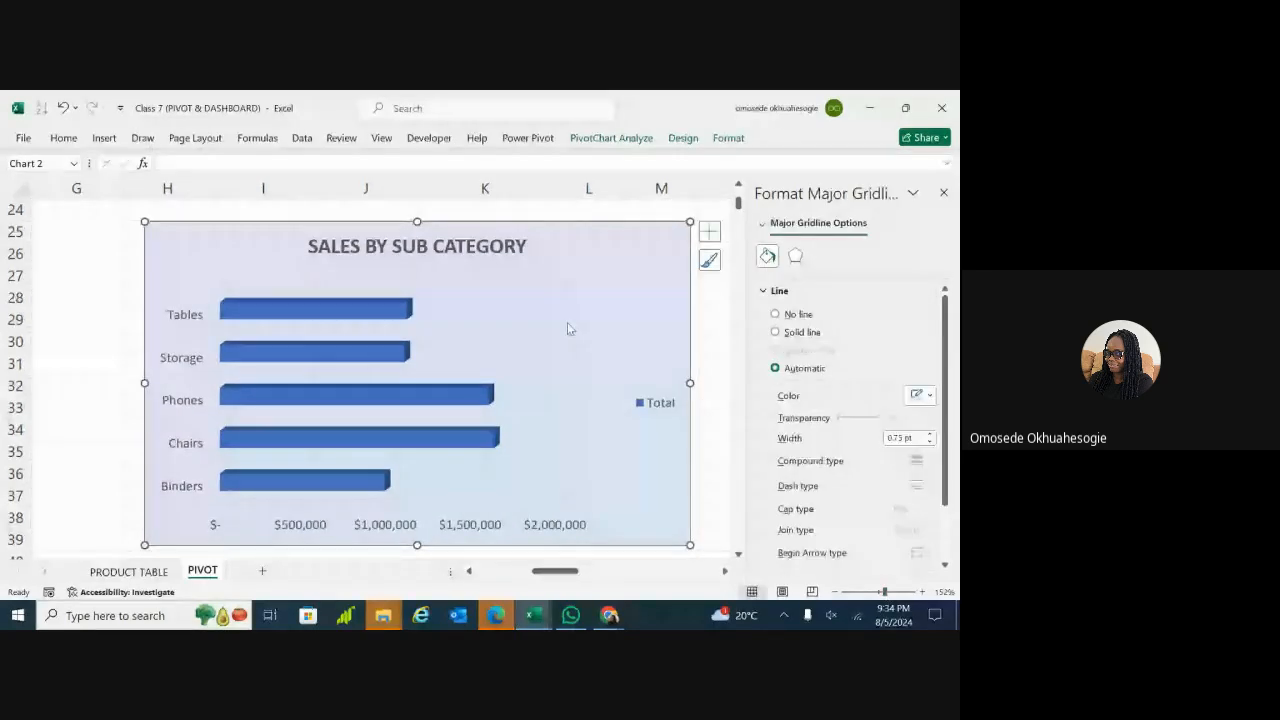
pyautogui.hscroll(2, 567, 328)
pyautogui.click(503, 268)
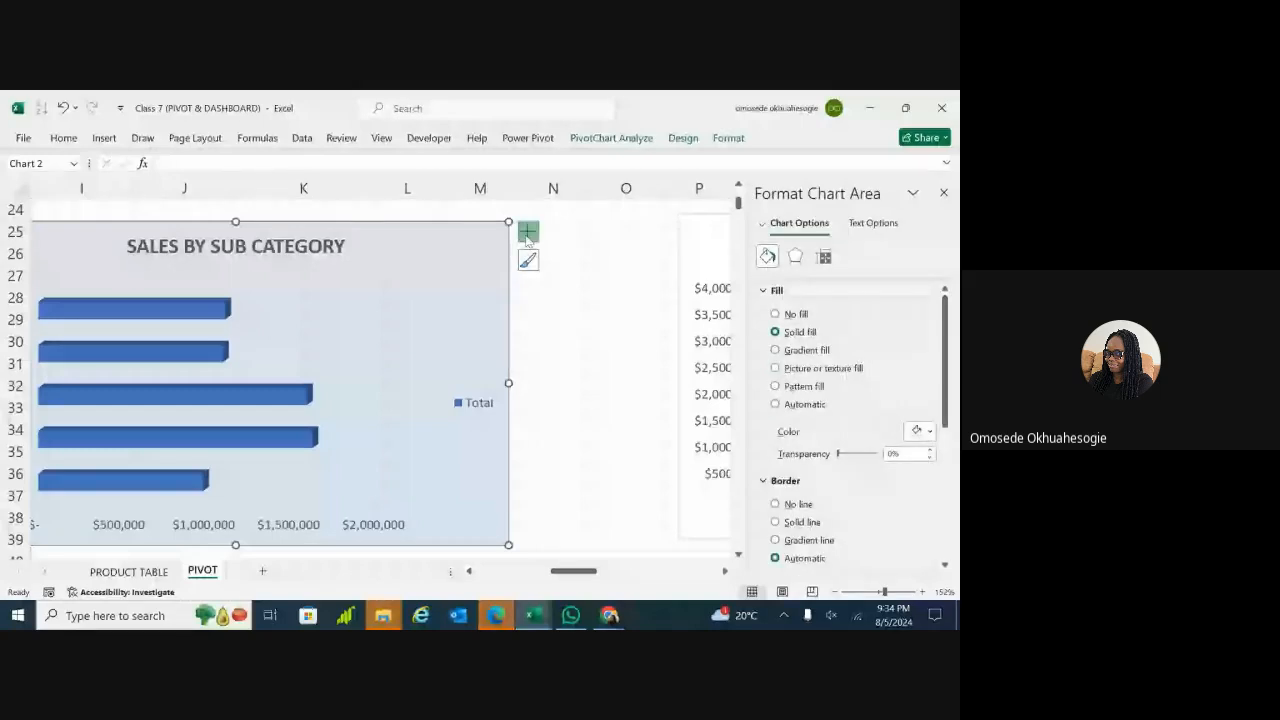
pyautogui.click(527, 234)
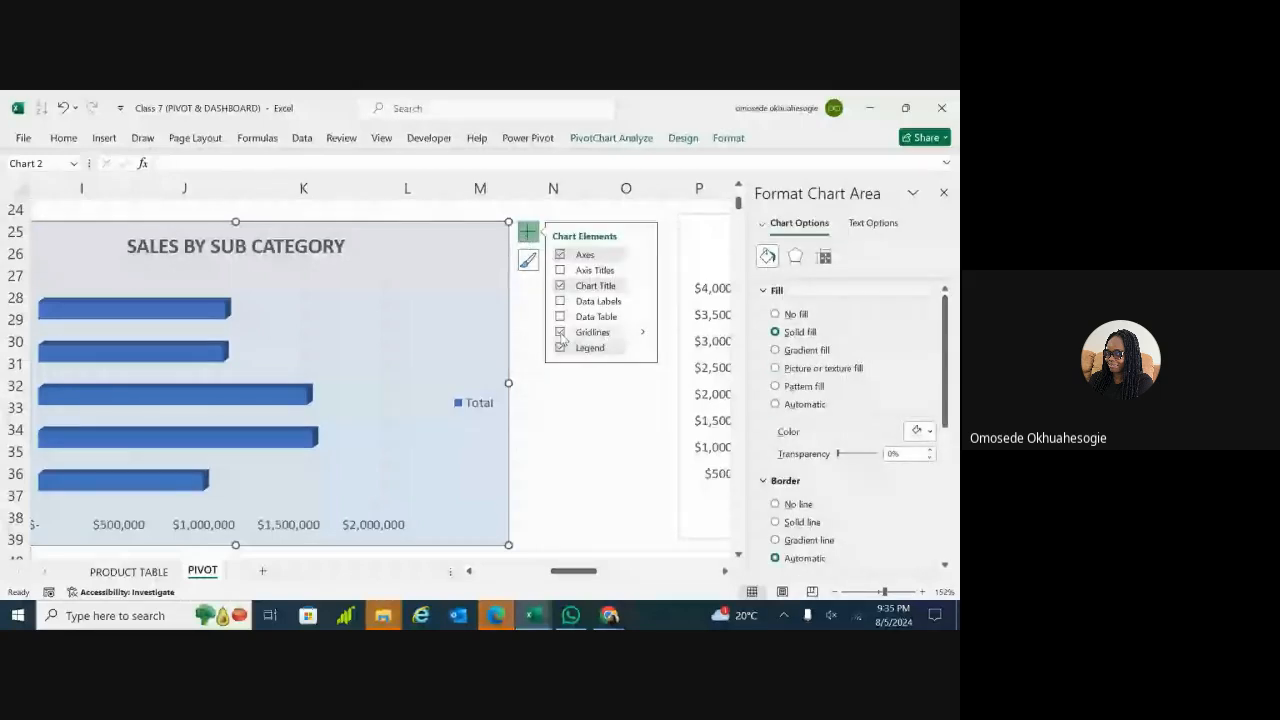
pyautogui.click(562, 338)
pyautogui.click(540, 463)
pyautogui.click(394, 389)
pyautogui.click(397, 391)
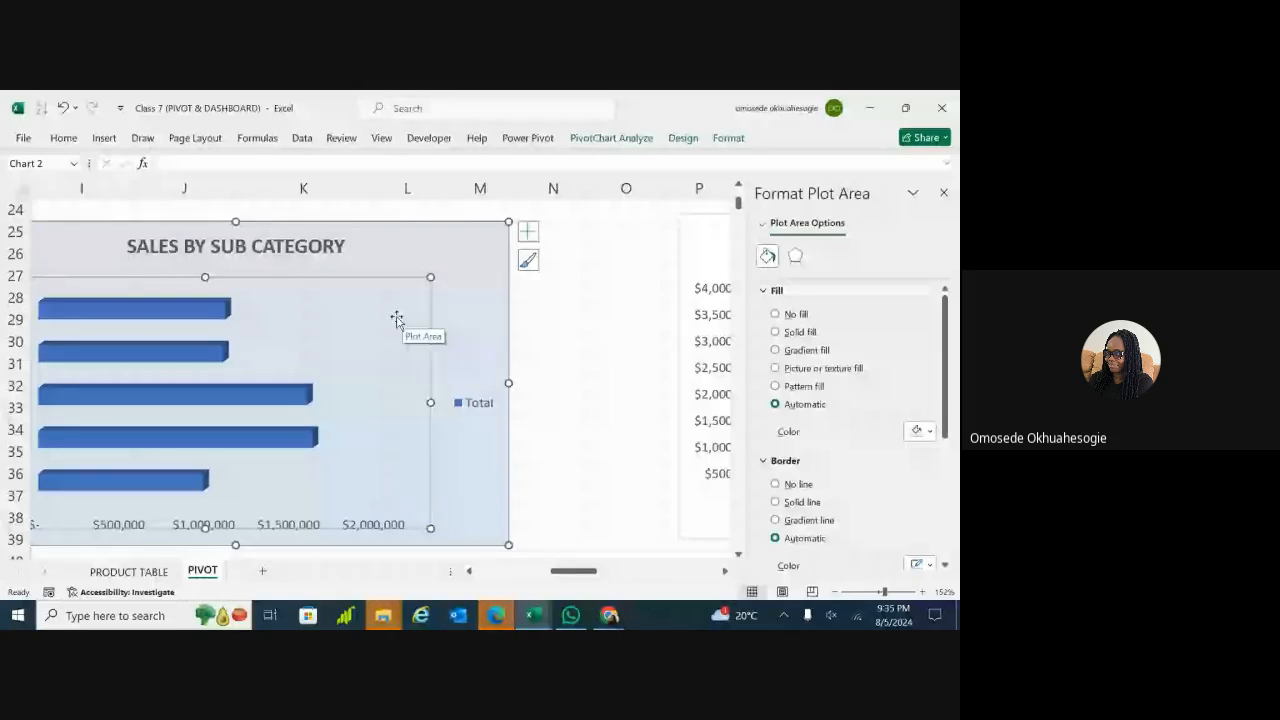
pyautogui.click(528, 231)
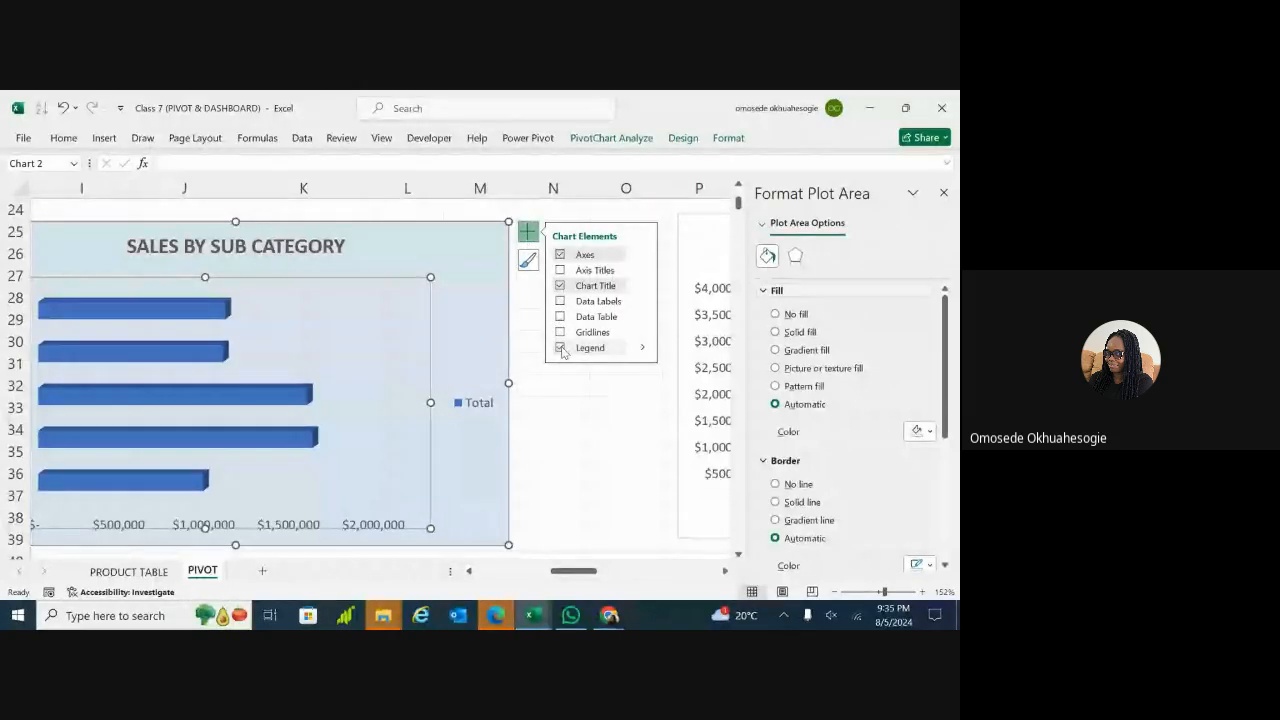
pyautogui.click(494, 292)
pyautogui.click(572, 420)
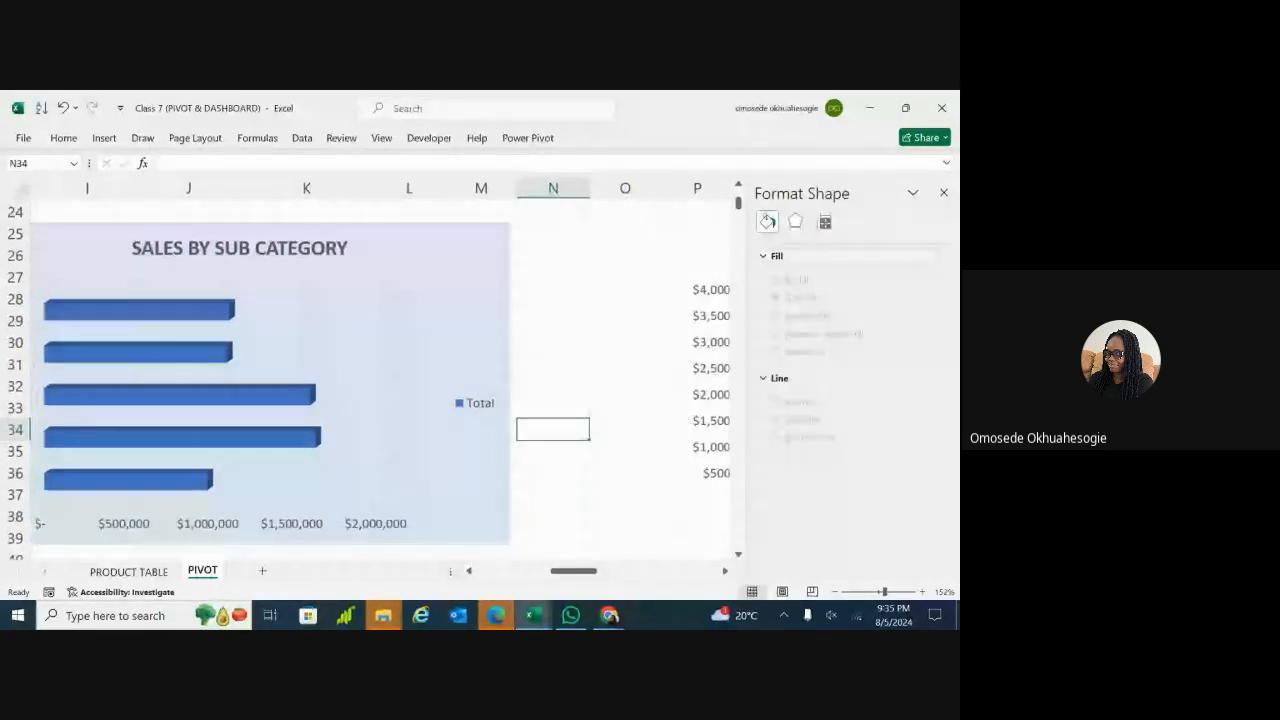
# Step: Give the PROFIT & SALES FOR EACH REGION chart area a light blue solid fill to match the sub category chart
pyautogui.scroll(-4, 572, 420)
pyautogui.scroll(-2, 572, 420)
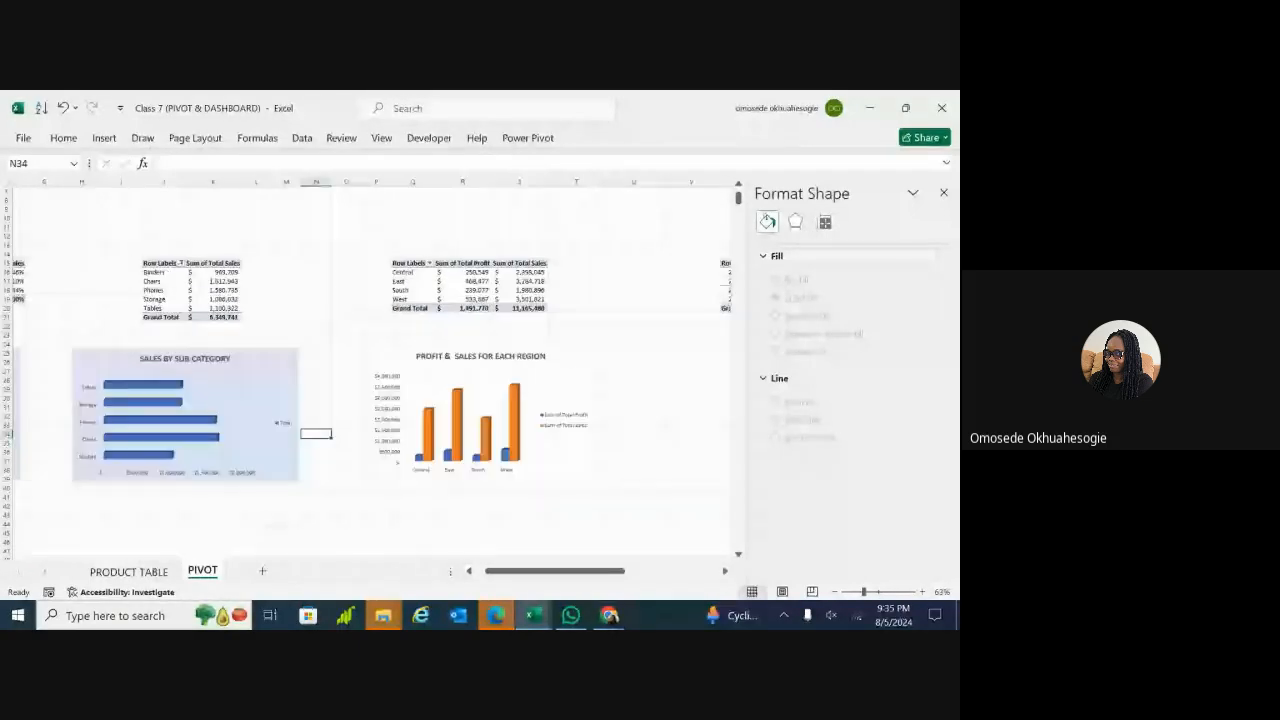
pyautogui.hscroll(1, 233, 373)
pyautogui.click(255, 374)
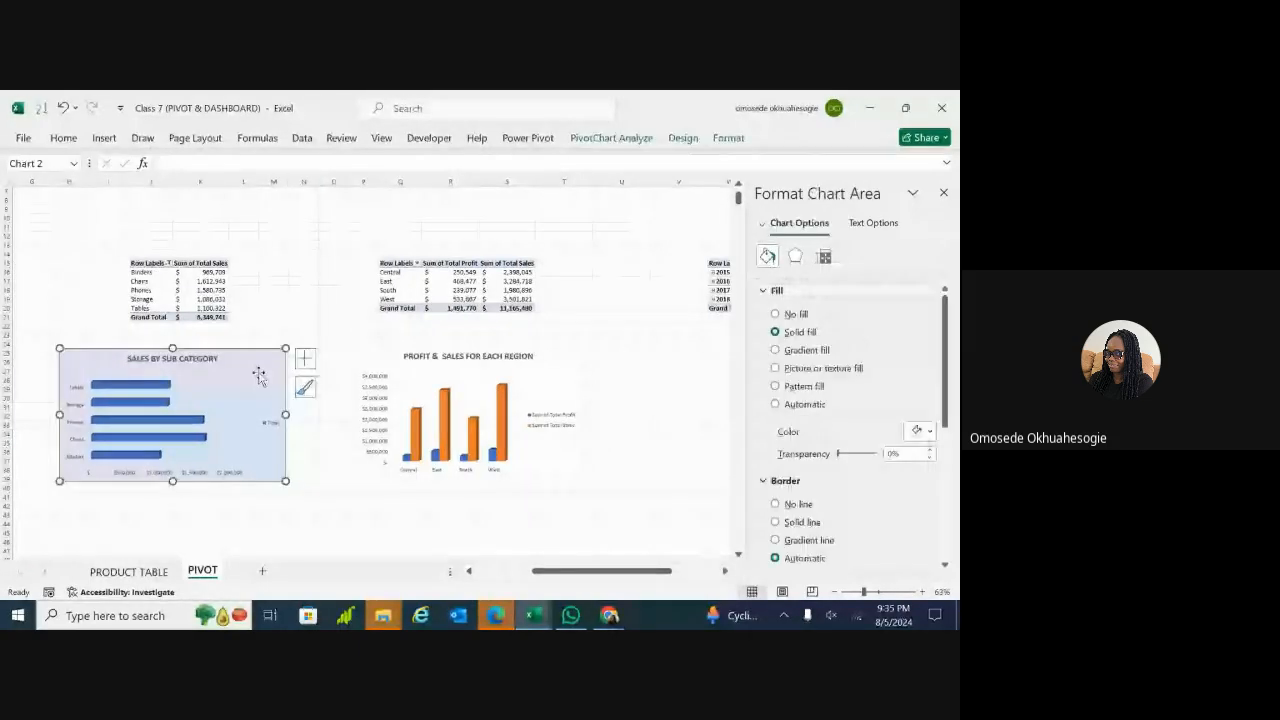
pyautogui.click(387, 360)
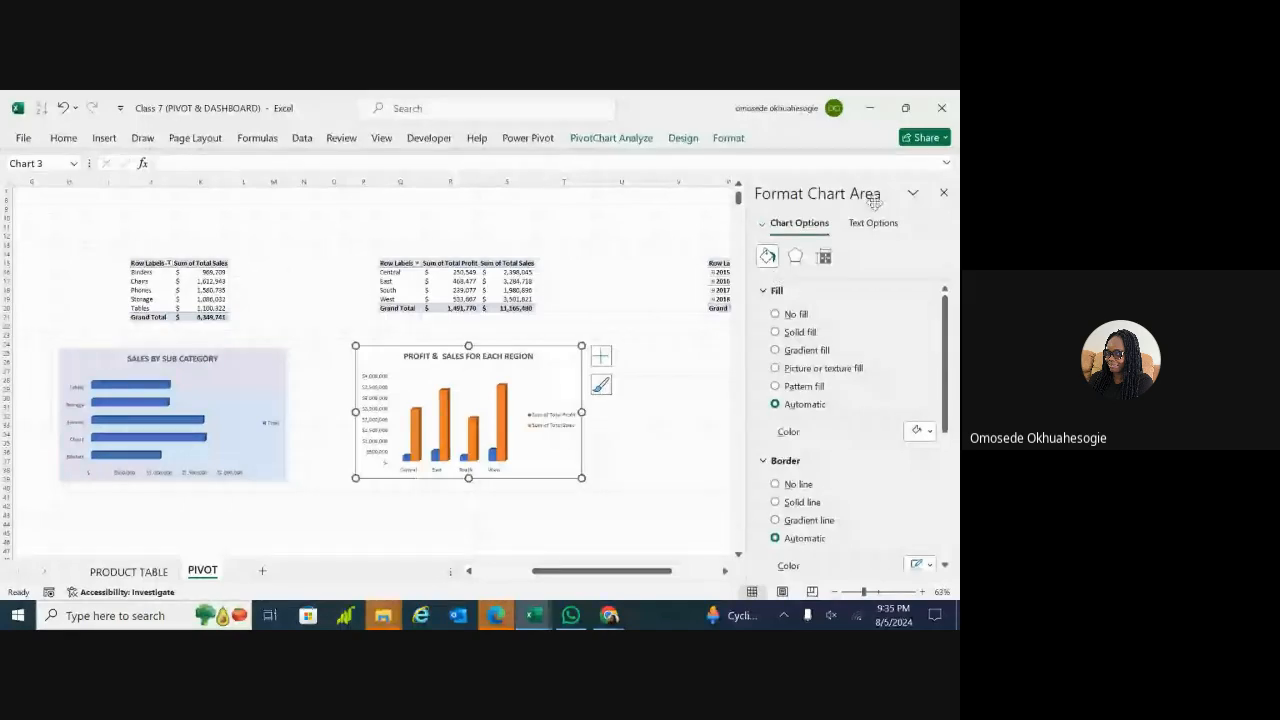
pyautogui.click(250, 372)
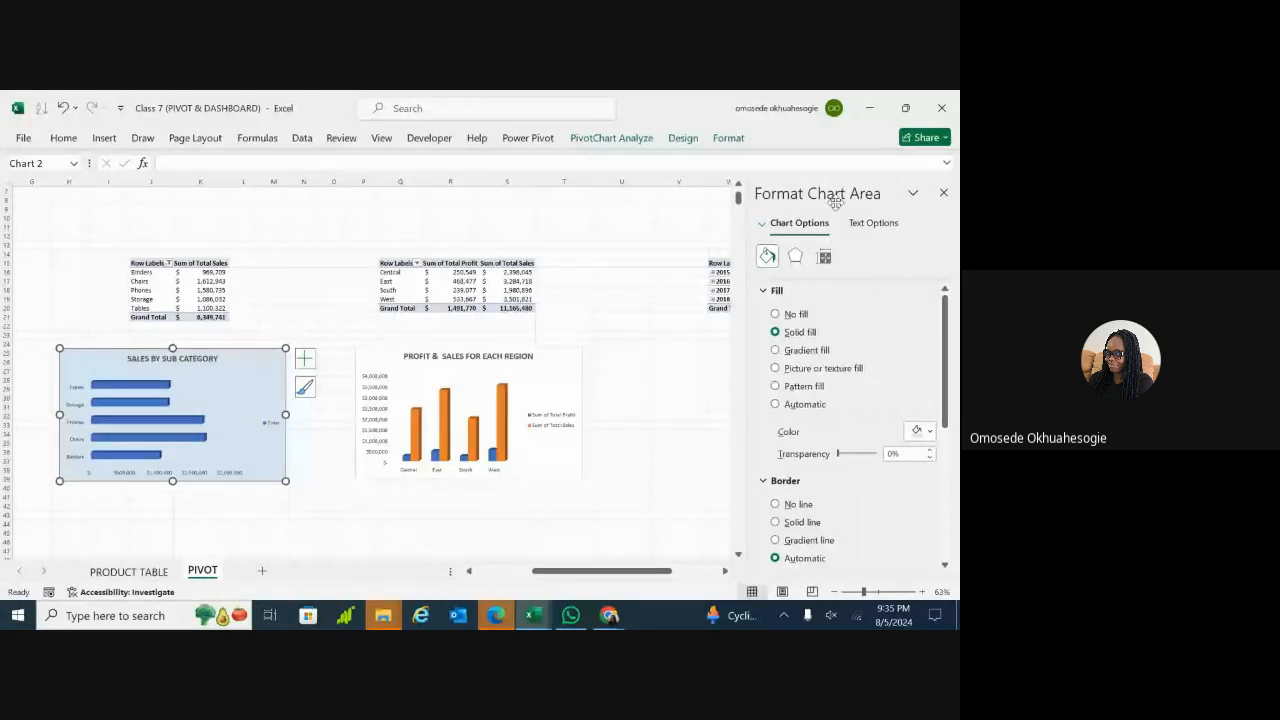
pyautogui.click(541, 357)
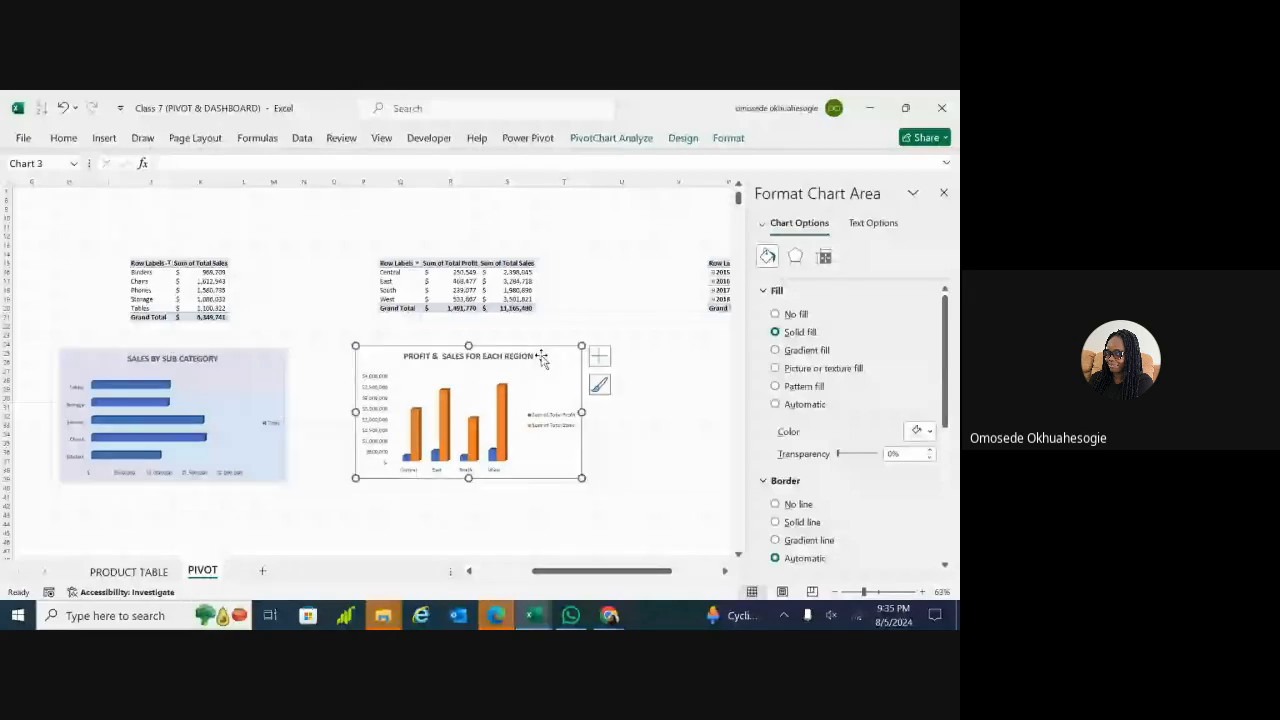
pyautogui.click(775, 332)
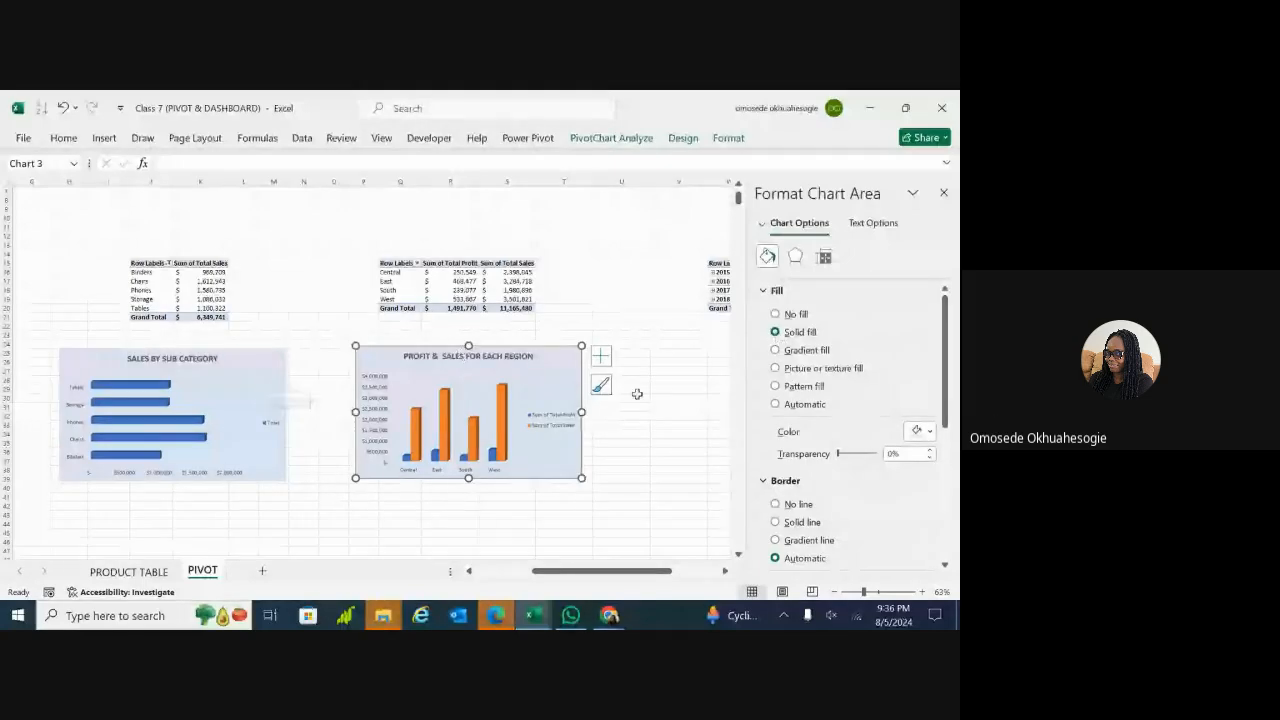
# Step: Try a dark orange fill on the region chart area and return it to the light blue theme color
pyautogui.click(931, 433)
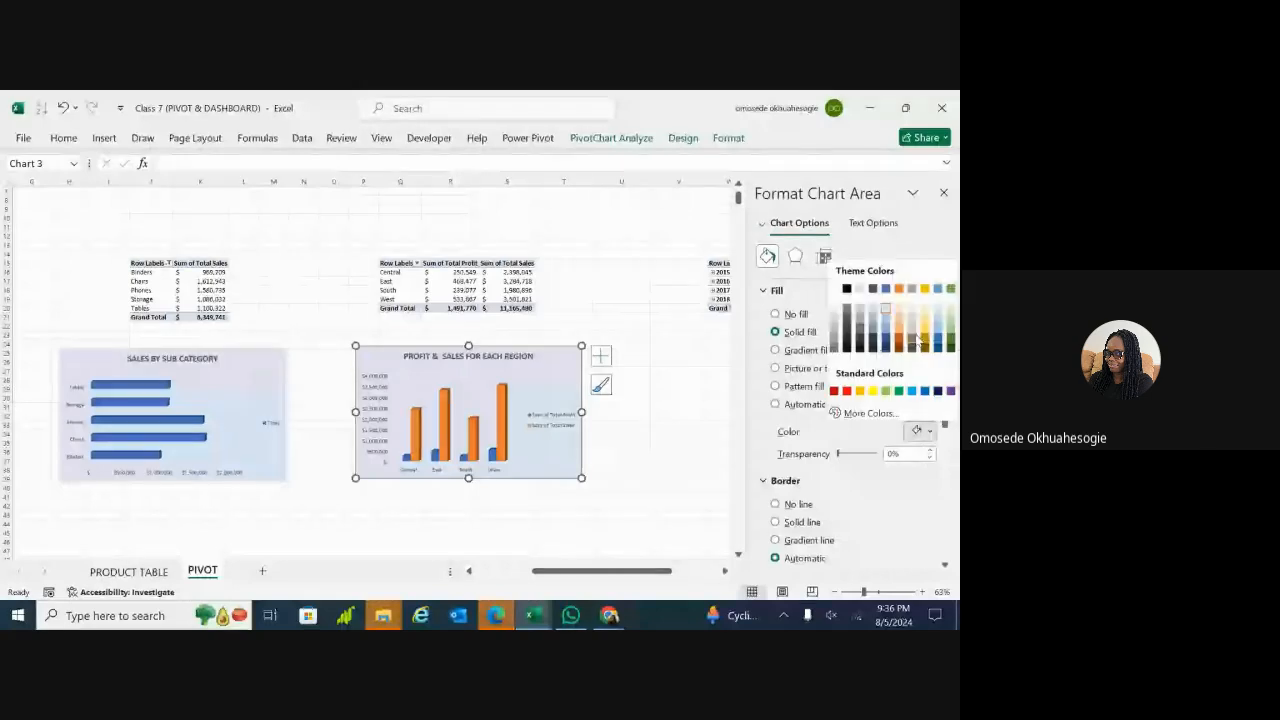
pyautogui.press('Escape')
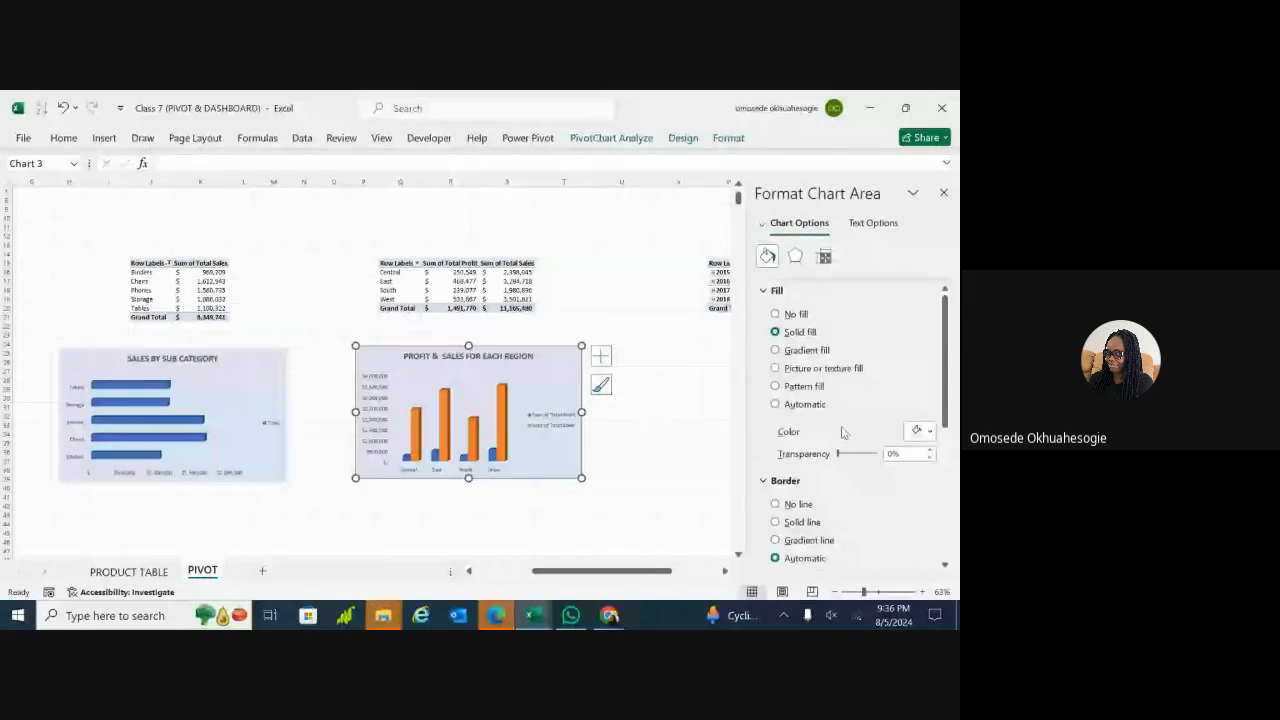
pyautogui.click(920, 431)
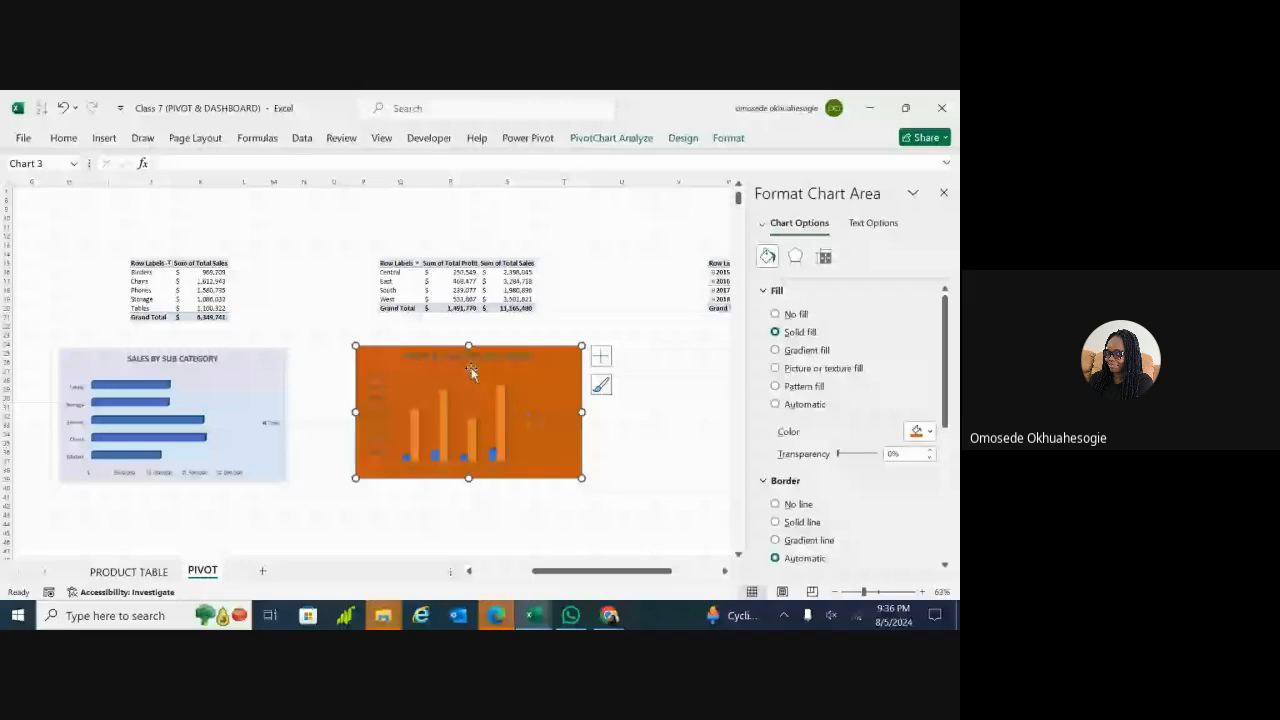
pyautogui.click(920, 431)
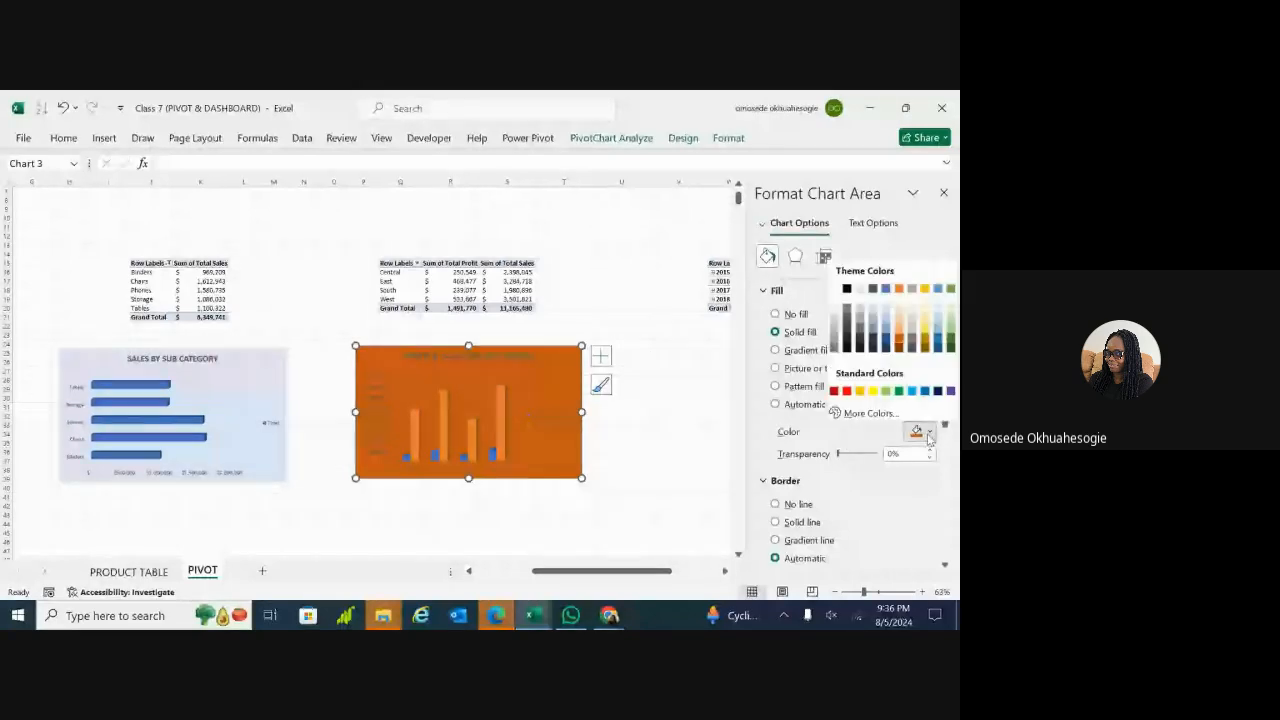
pyautogui.click(888, 309)
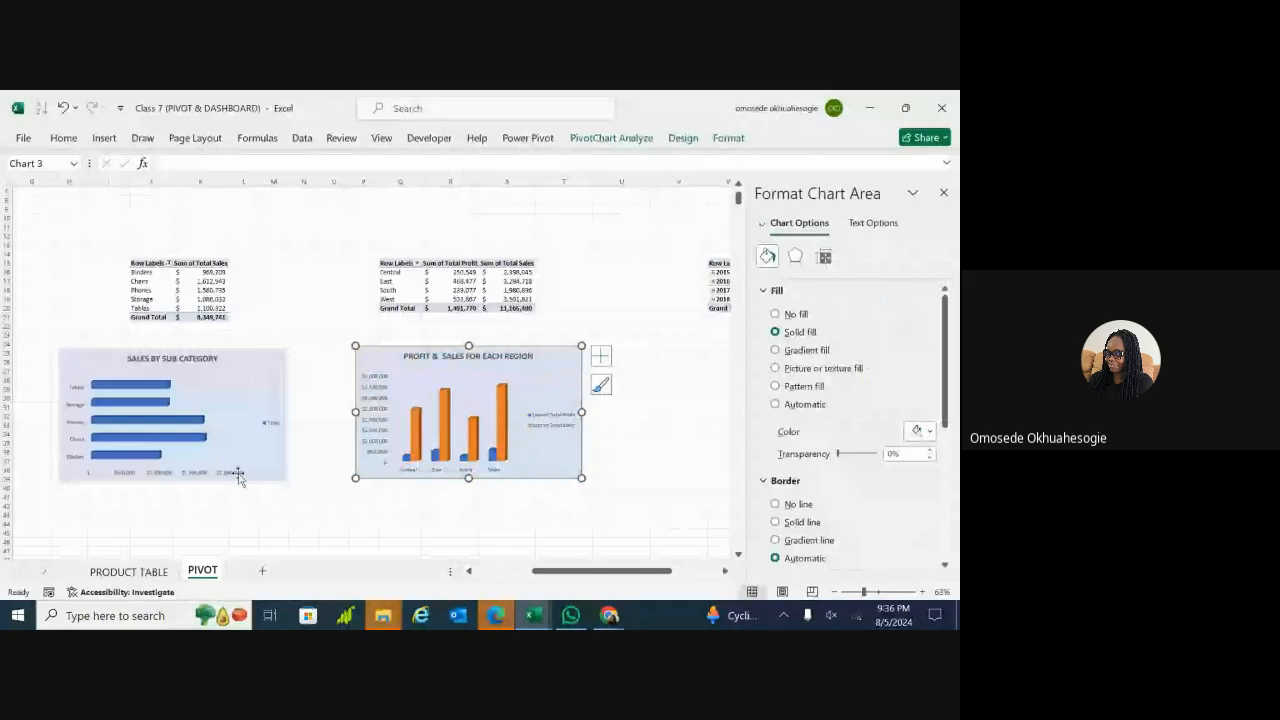
# Step: Examine the region chart's value axis and its profit and sales columns, including the West data point for total sales
pyautogui.click(374, 399)
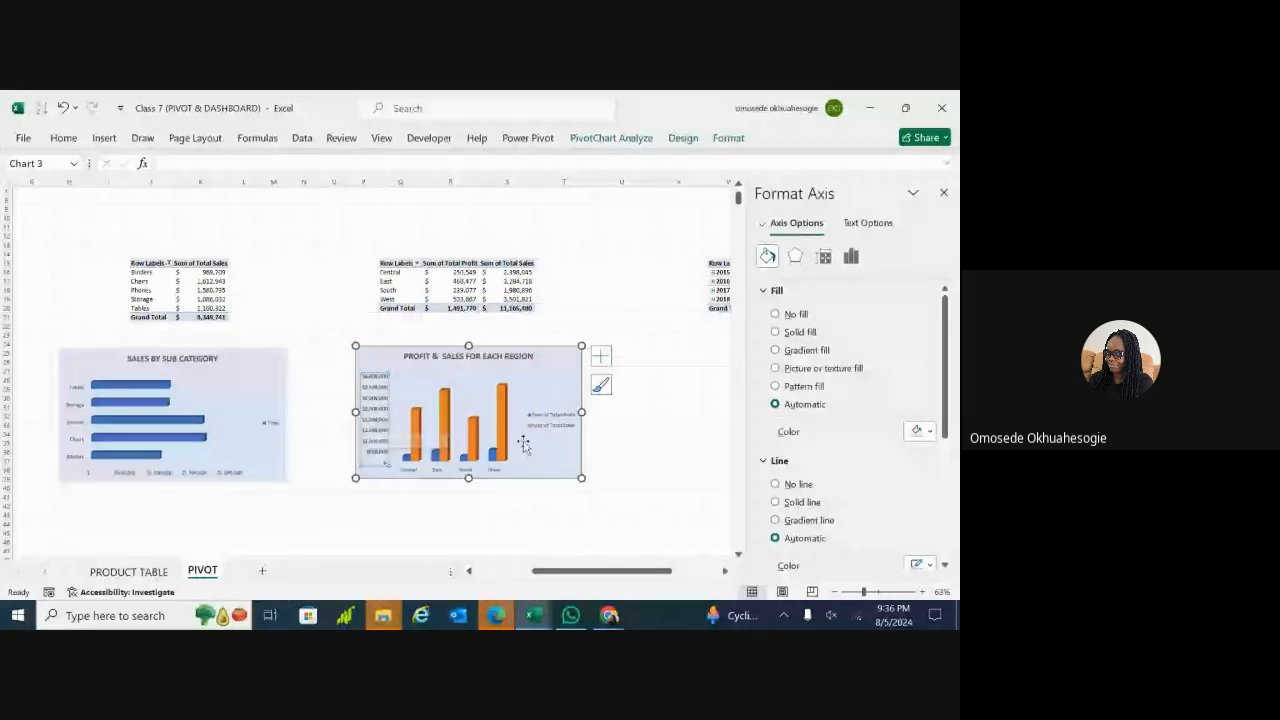
pyautogui.scroll(3, 523, 444)
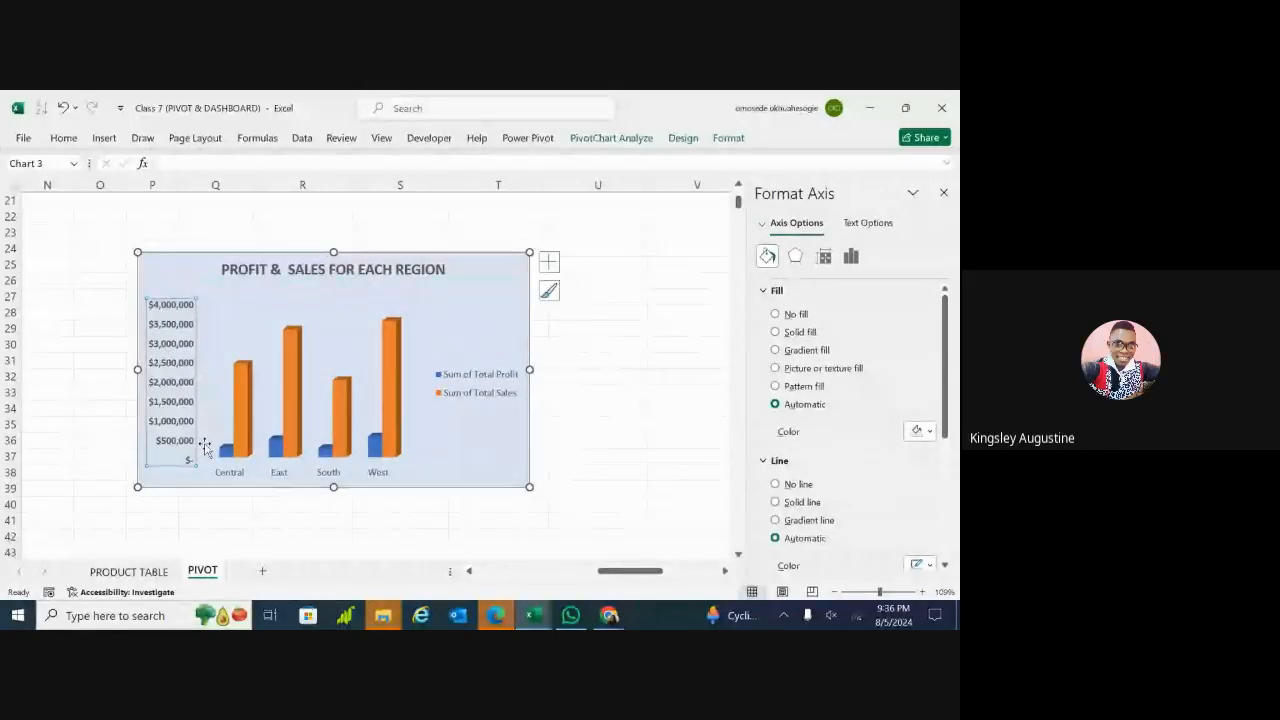
pyautogui.click(291, 519)
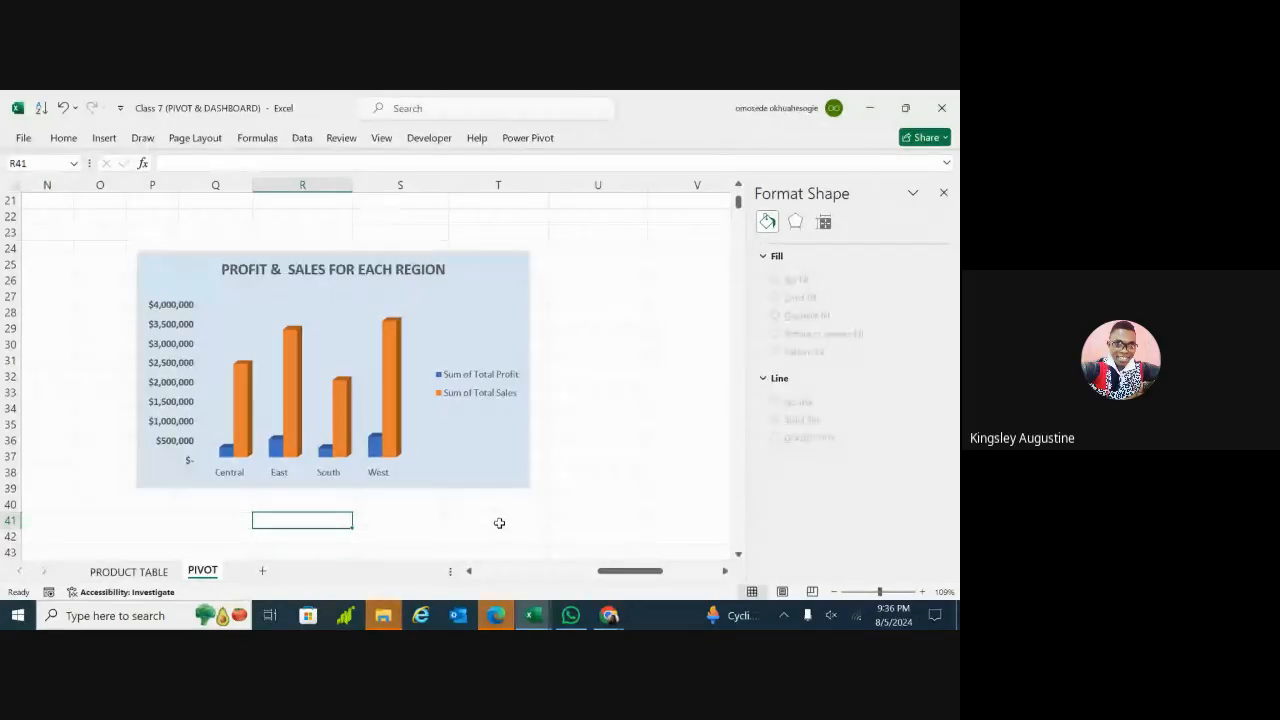
pyautogui.moveTo(388, 440)
pyautogui.scroll(-2, 390, 442)
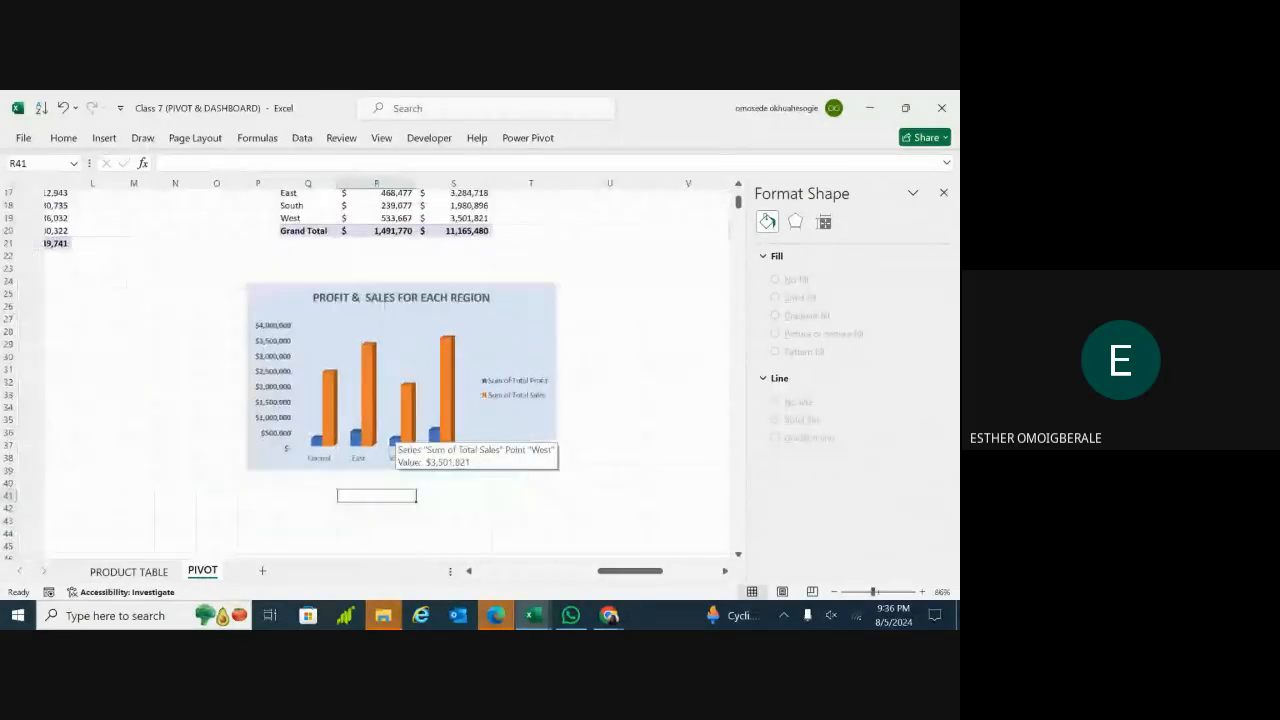
pyautogui.scroll(-1, 477, 383)
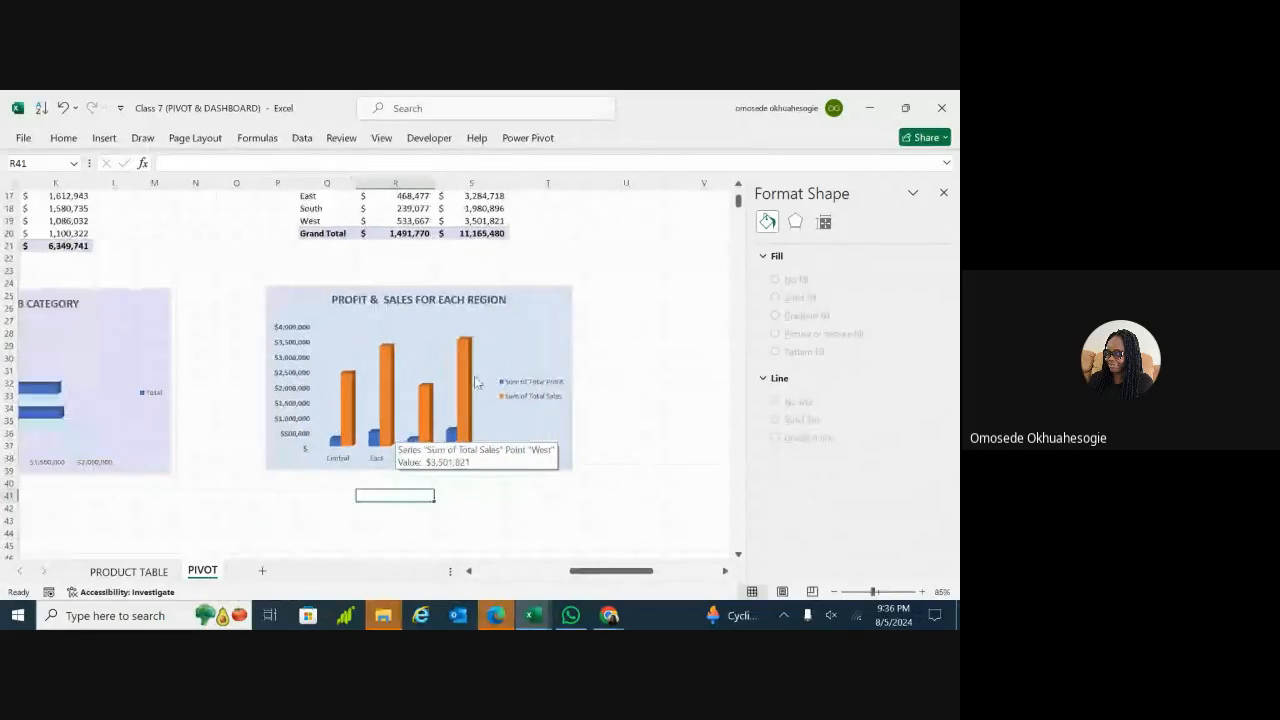
pyautogui.click(463, 383)
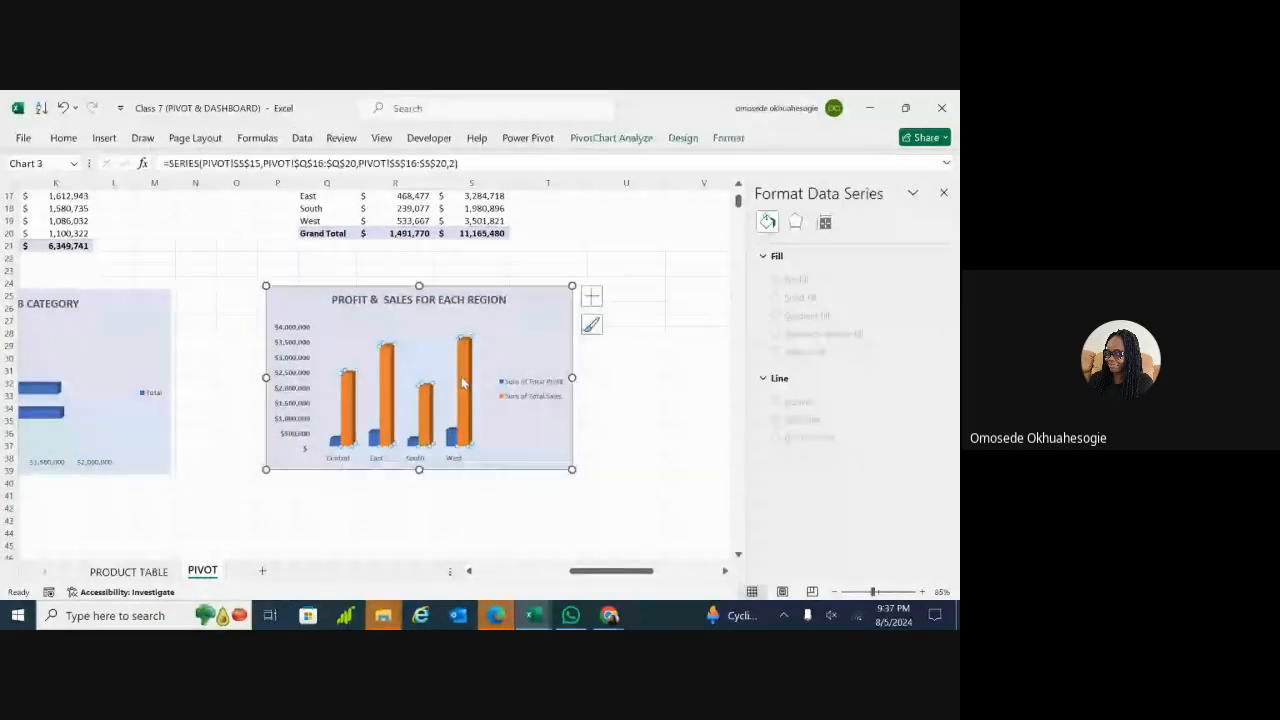
pyautogui.click(440, 549)
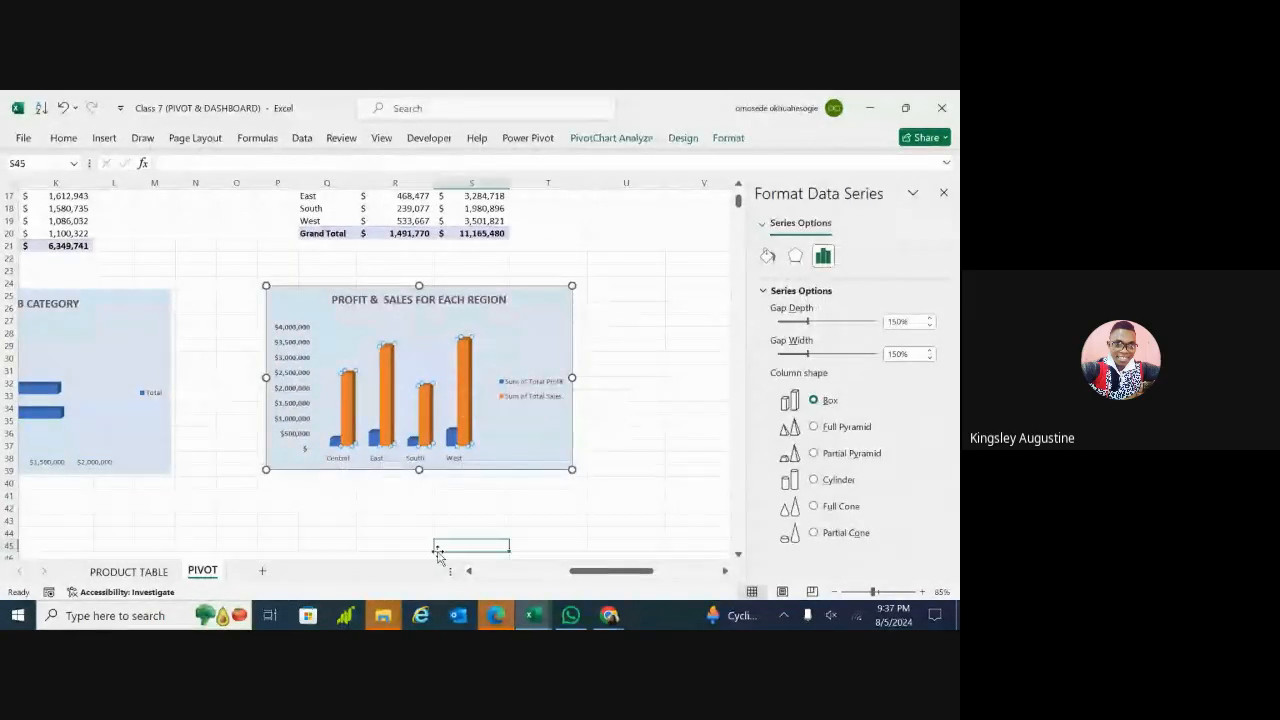
pyautogui.click(534, 505)
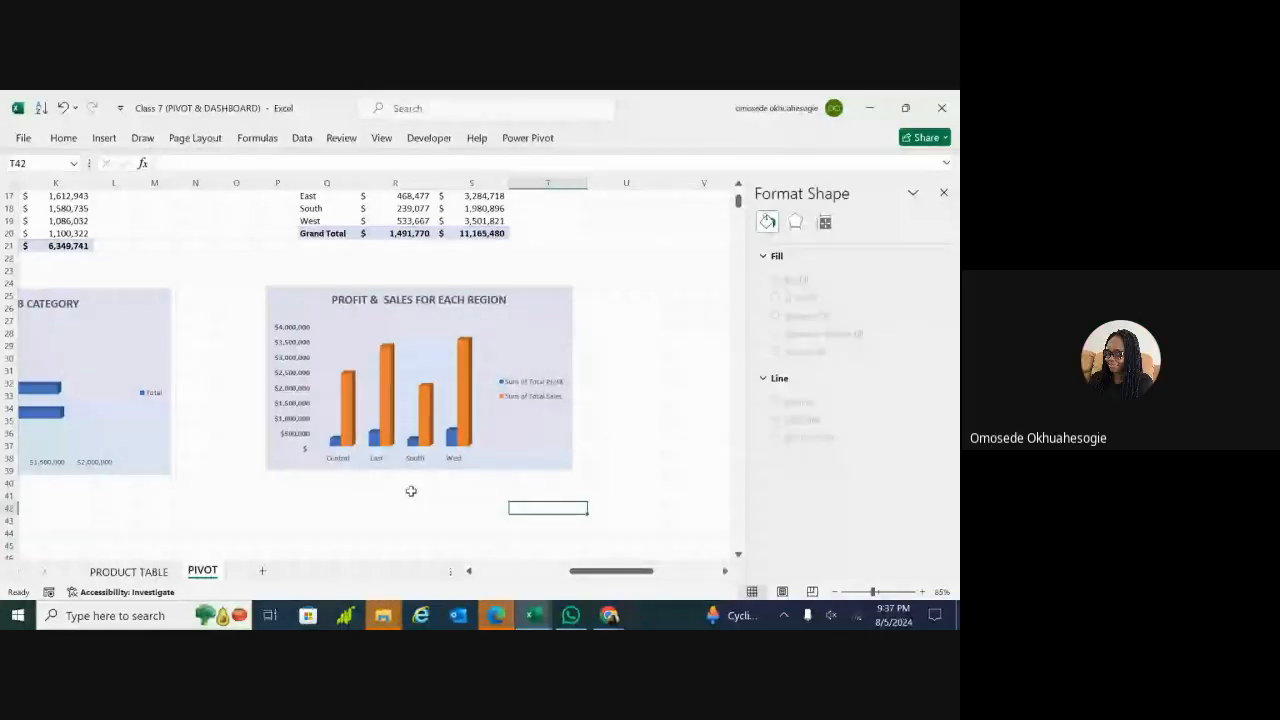
pyautogui.click(462, 415)
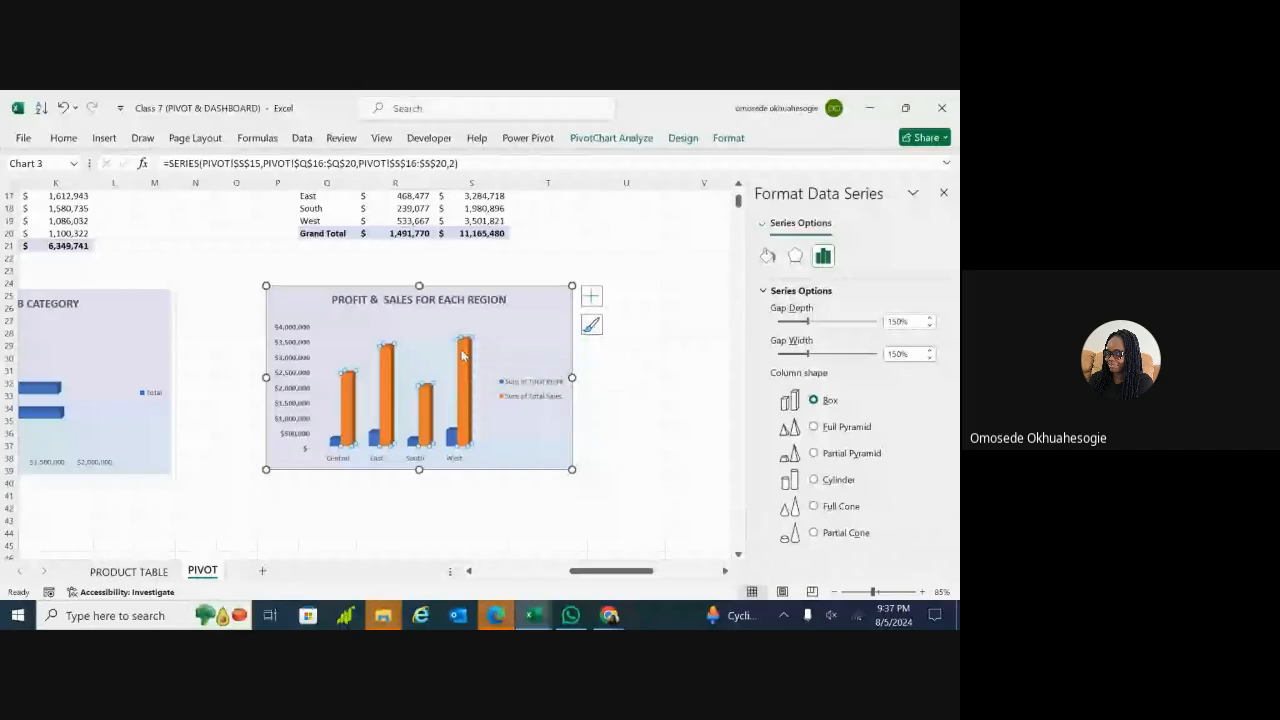
pyautogui.moveTo(461, 339)
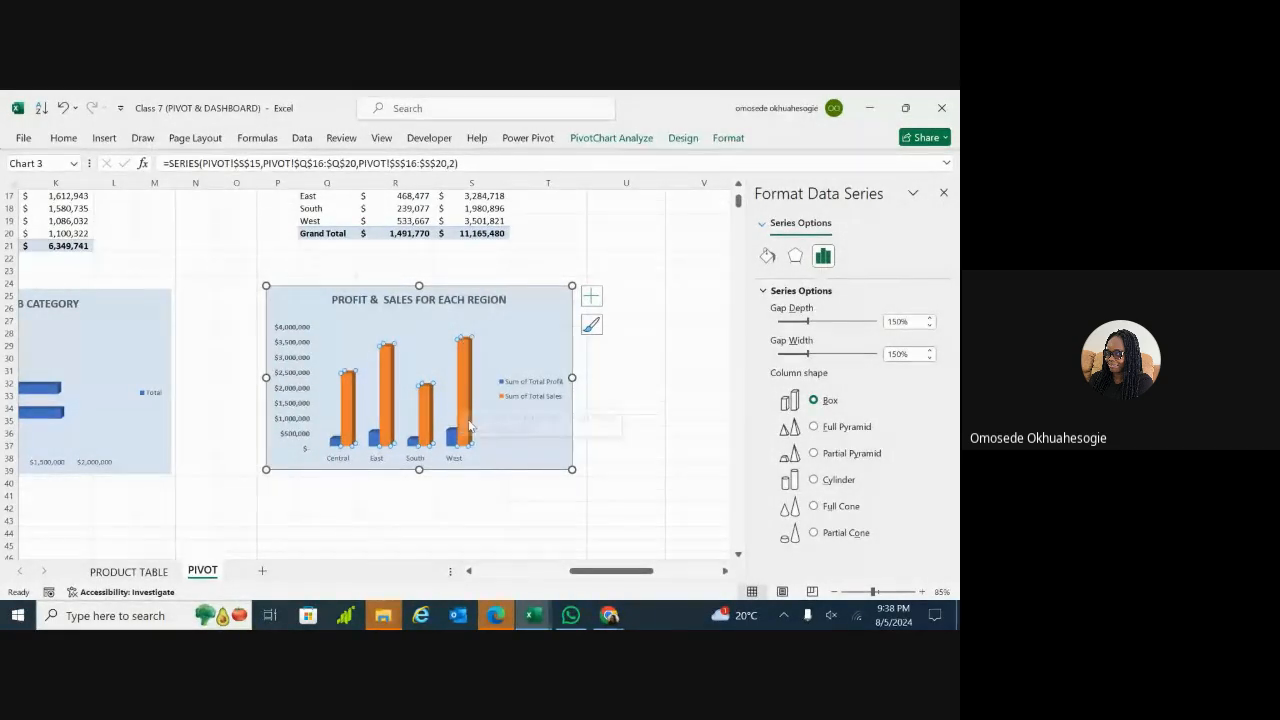
pyautogui.moveTo(466, 416)
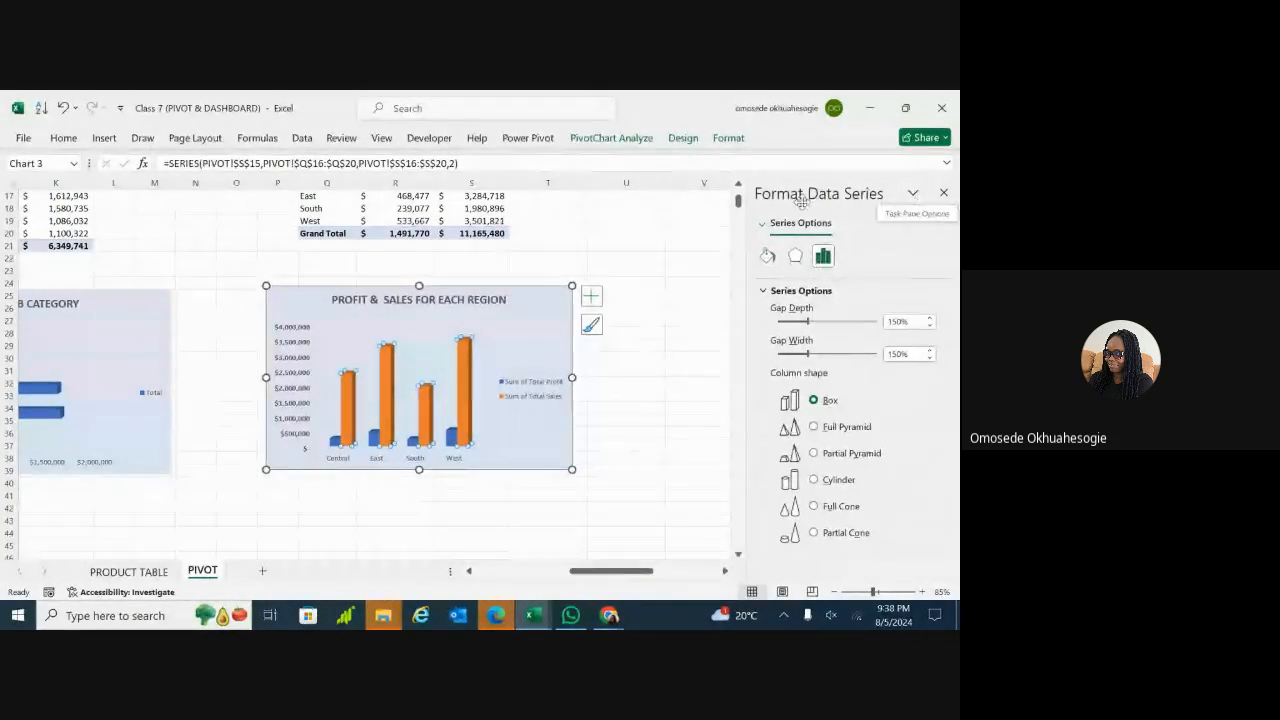
pyautogui.click(508, 343)
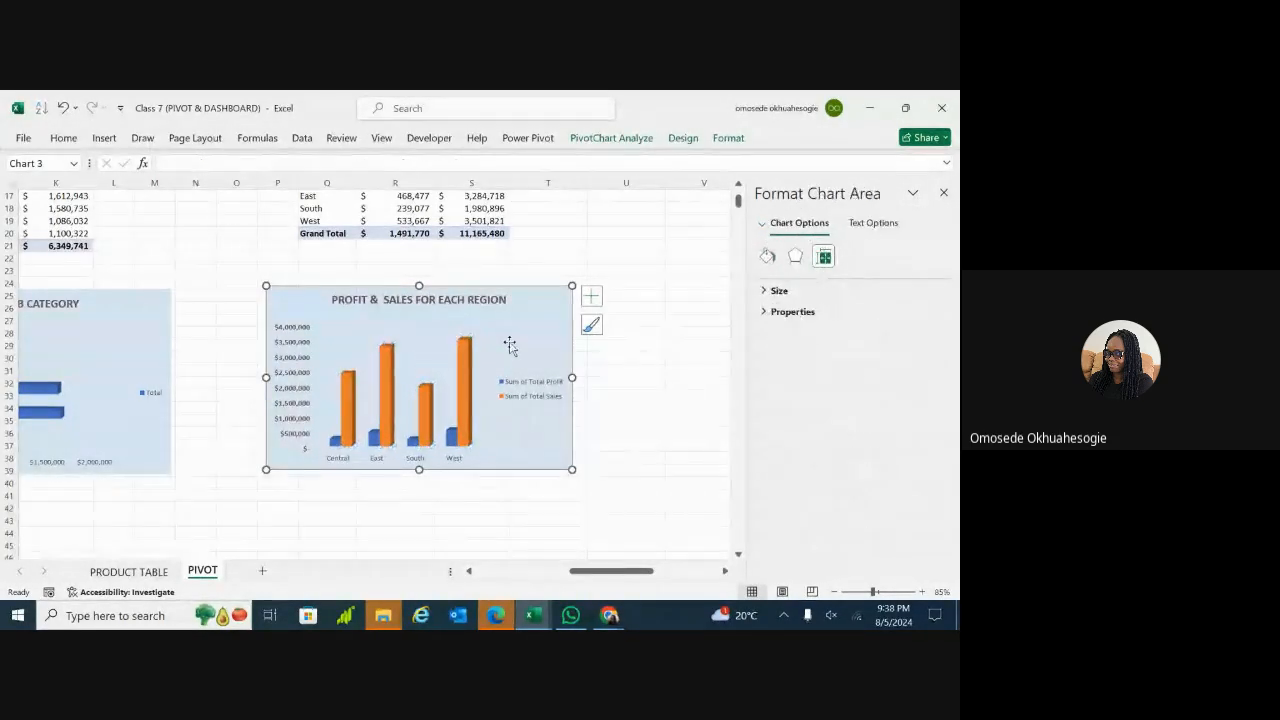
pyautogui.click(649, 336)
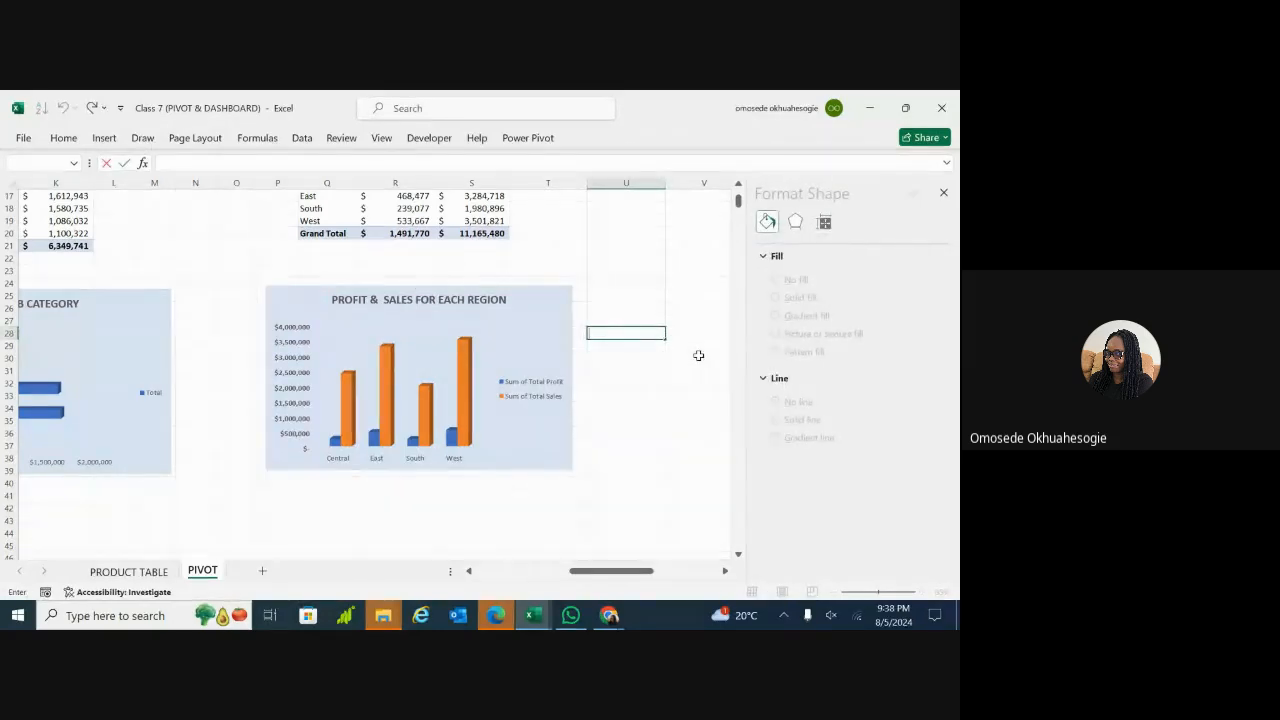
pyautogui.click(650, 445)
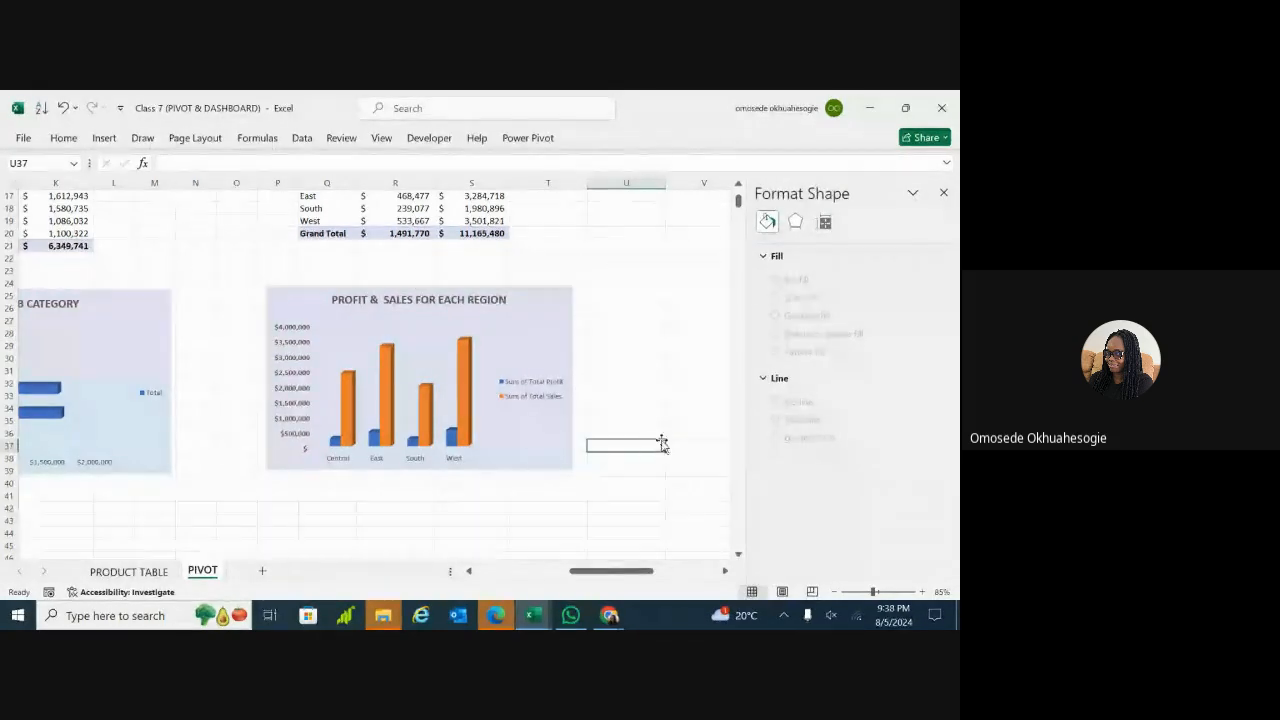
pyautogui.click(526, 320)
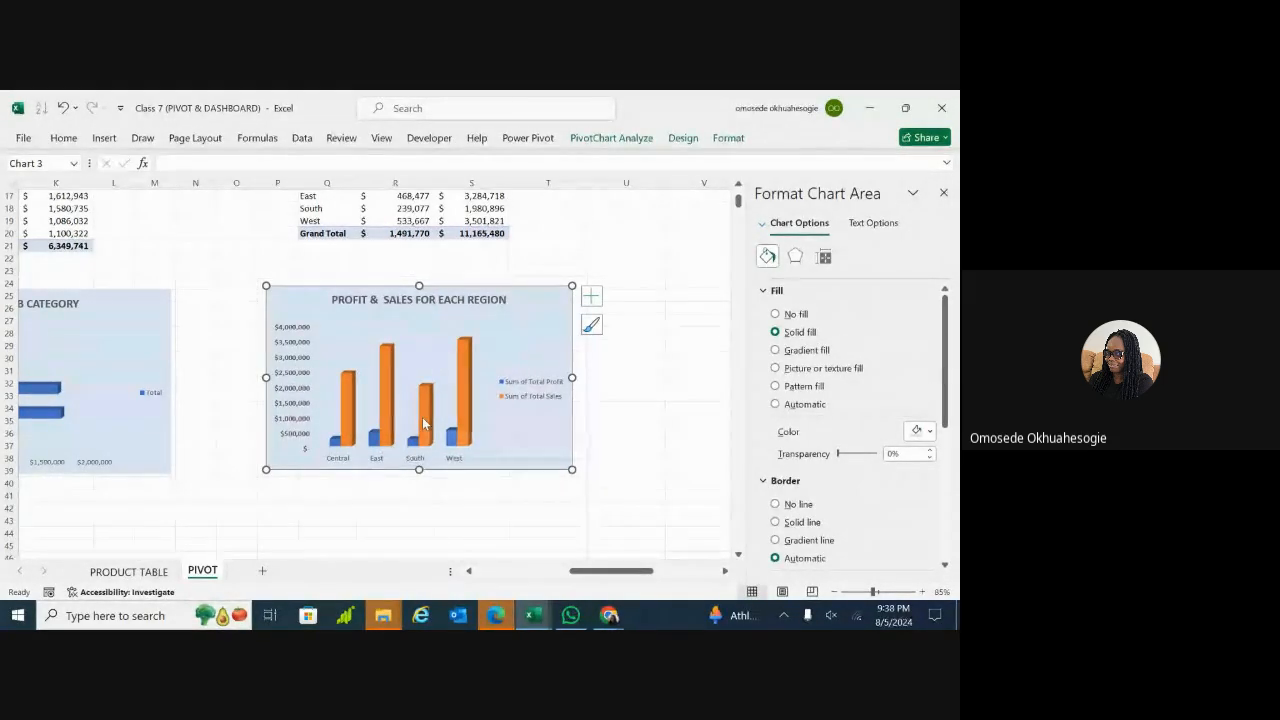
pyautogui.click(467, 368)
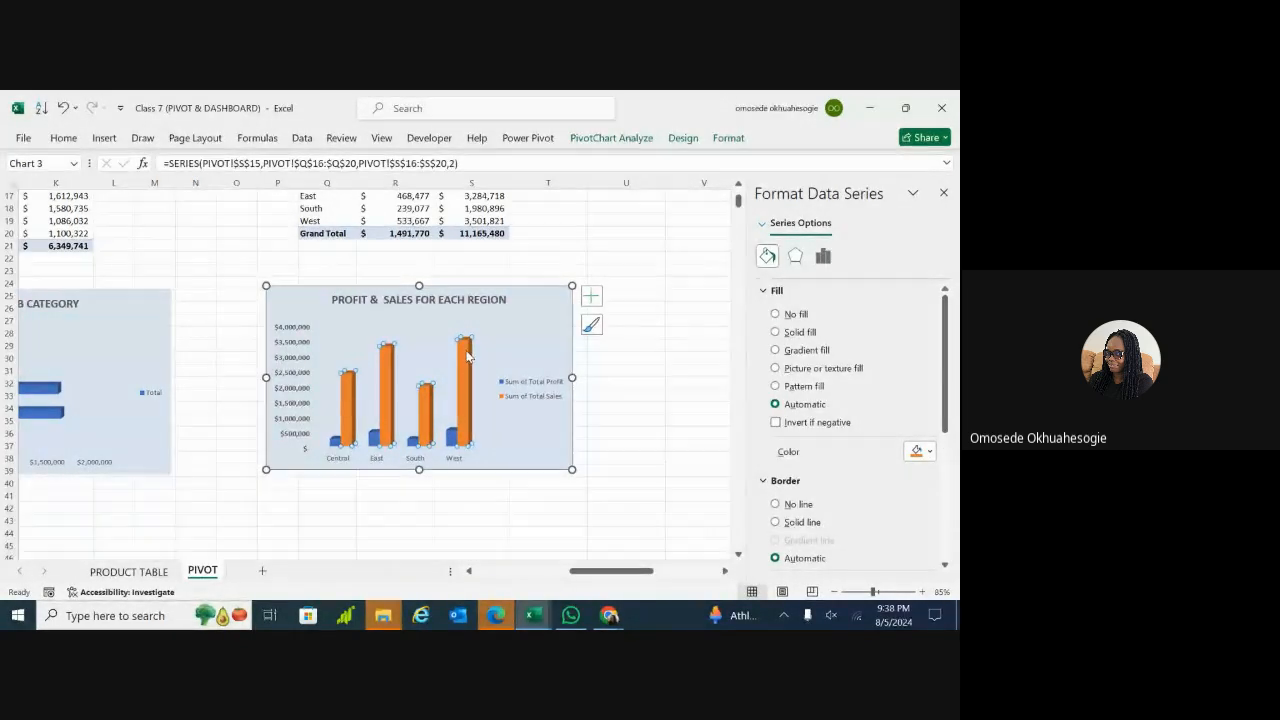
pyautogui.moveTo(467, 368)
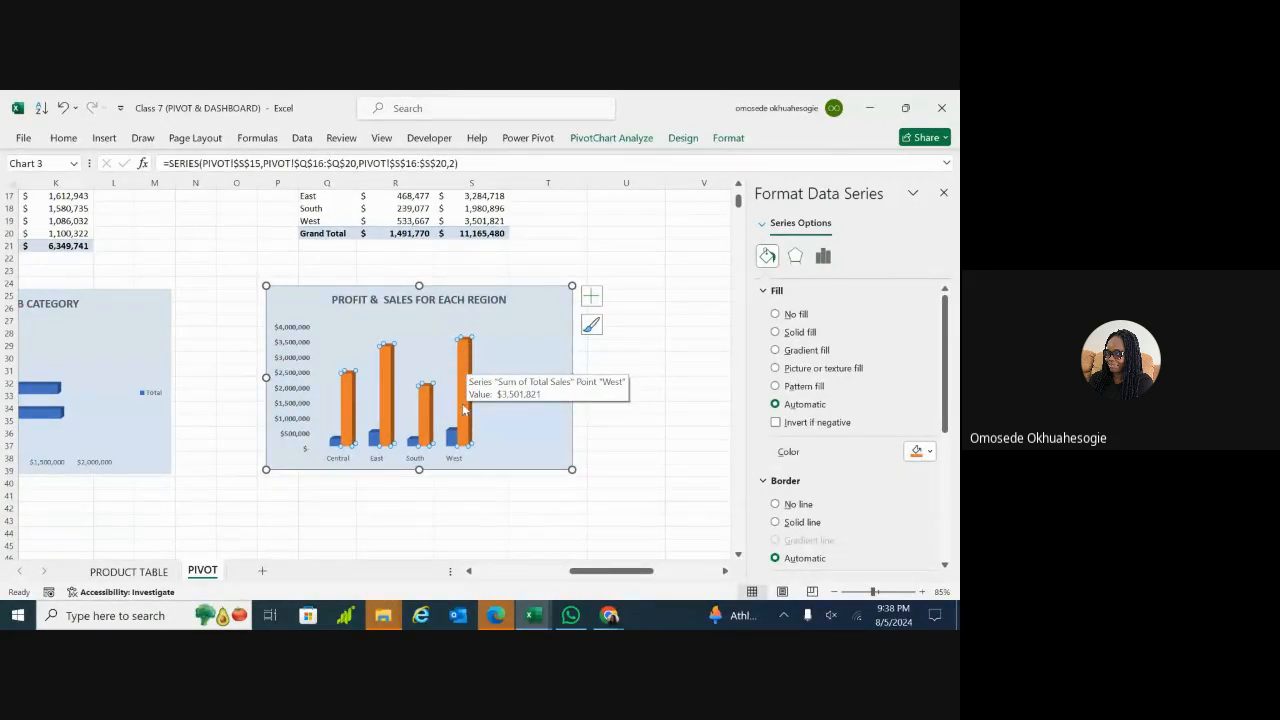
pyautogui.click(466, 354)
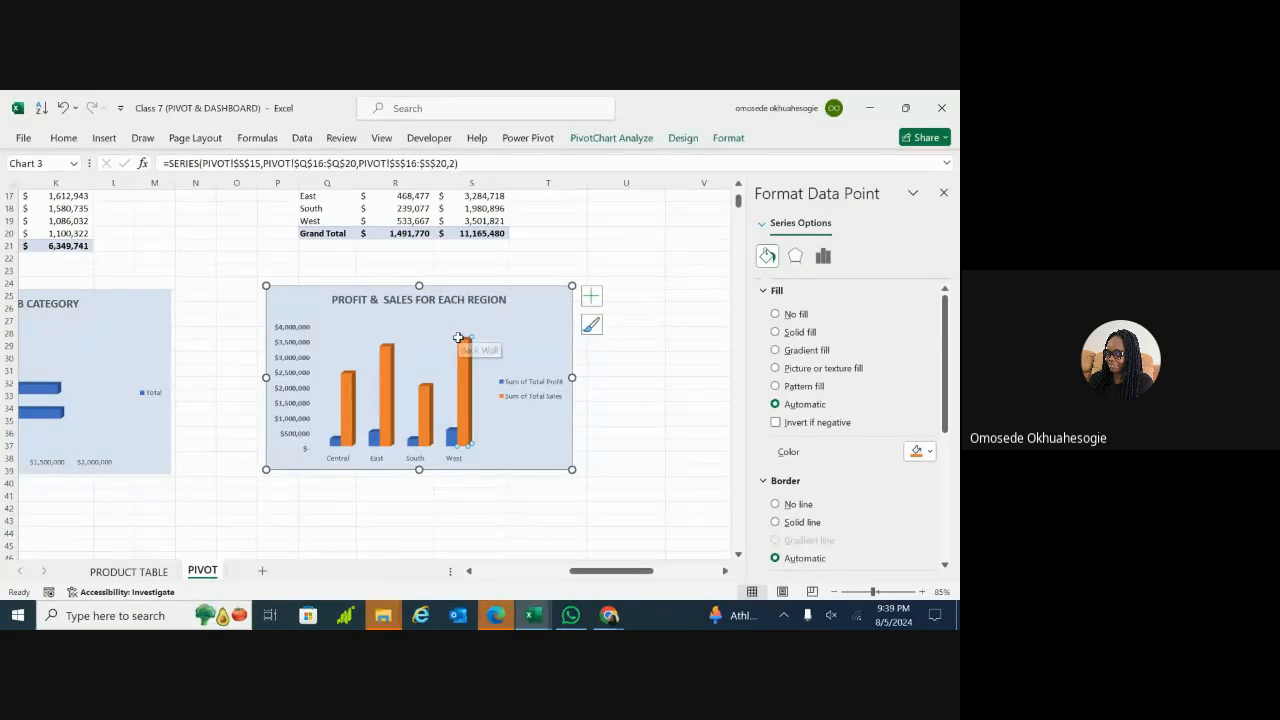
# Step: Change the Sum of Total Sales columns in the region chart to a dark blue solid fill
pyautogui.keyDown('ctrl'); pyautogui.scroll(6, 458, 338); pyautogui.keyUp('ctrl')
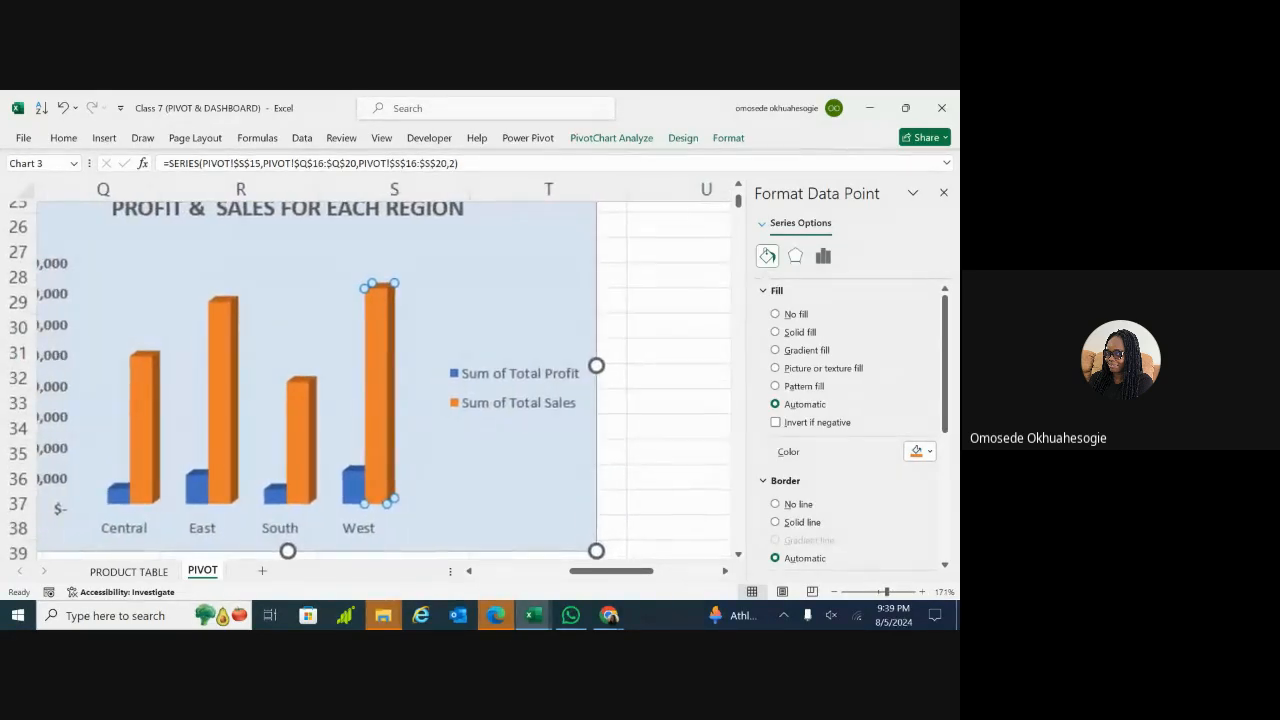
pyautogui.click(420, 293)
pyautogui.click(367, 325)
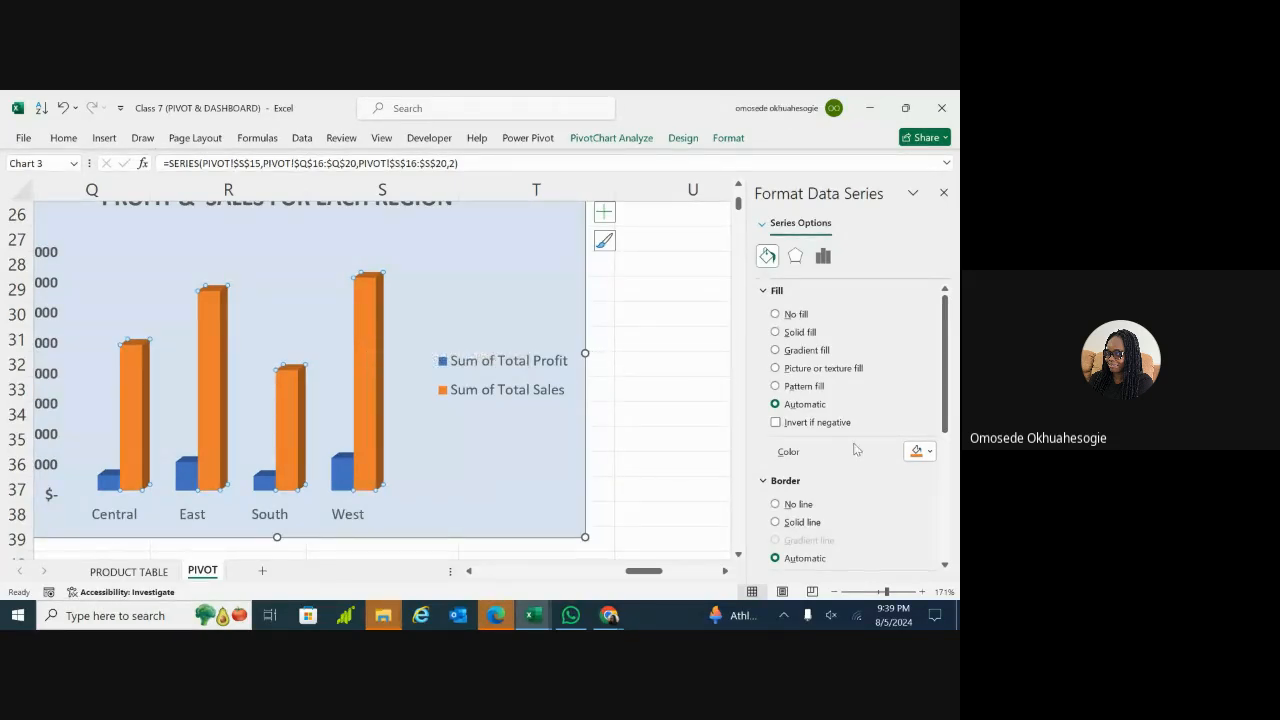
pyautogui.click(927, 452)
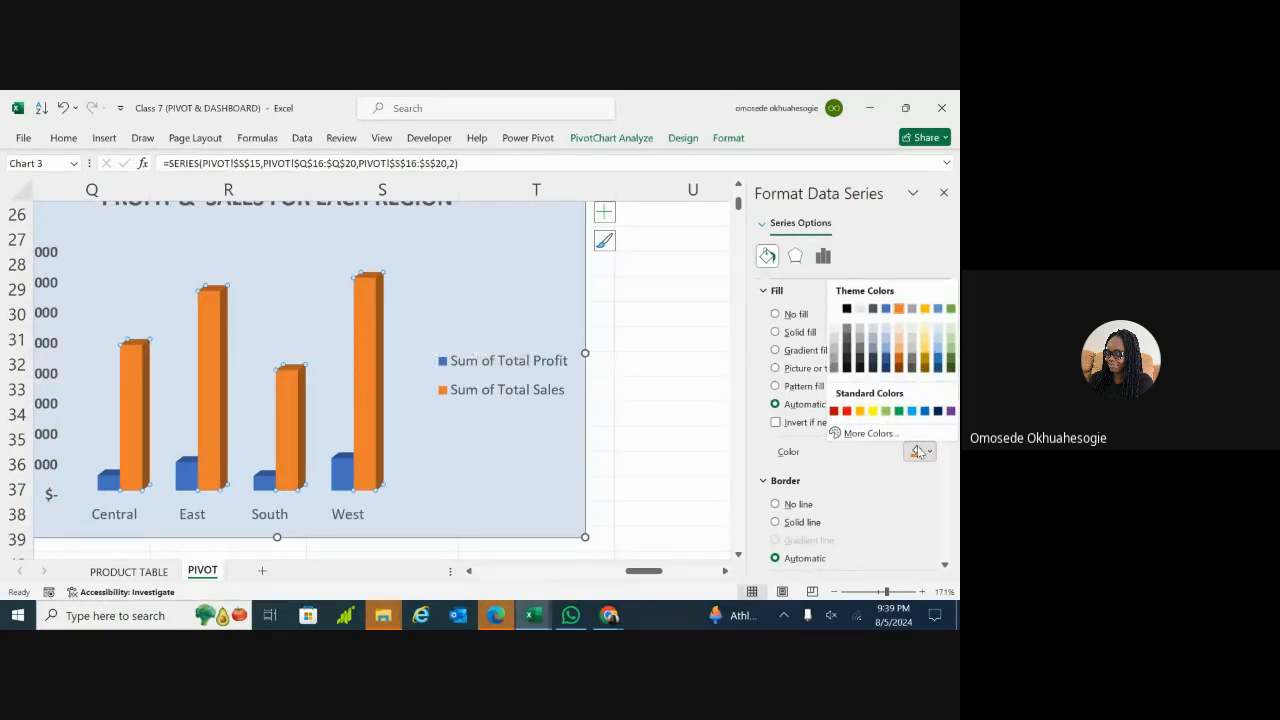
pyautogui.click(887, 363)
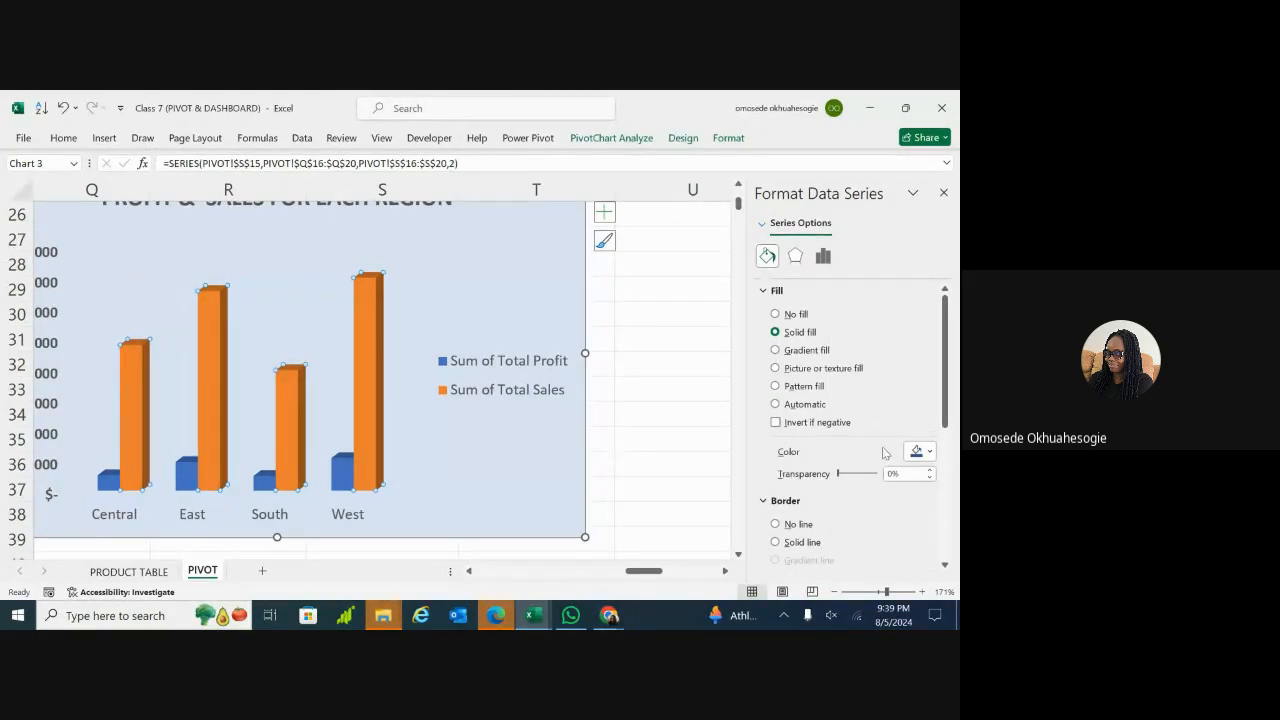
pyautogui.click(930, 453)
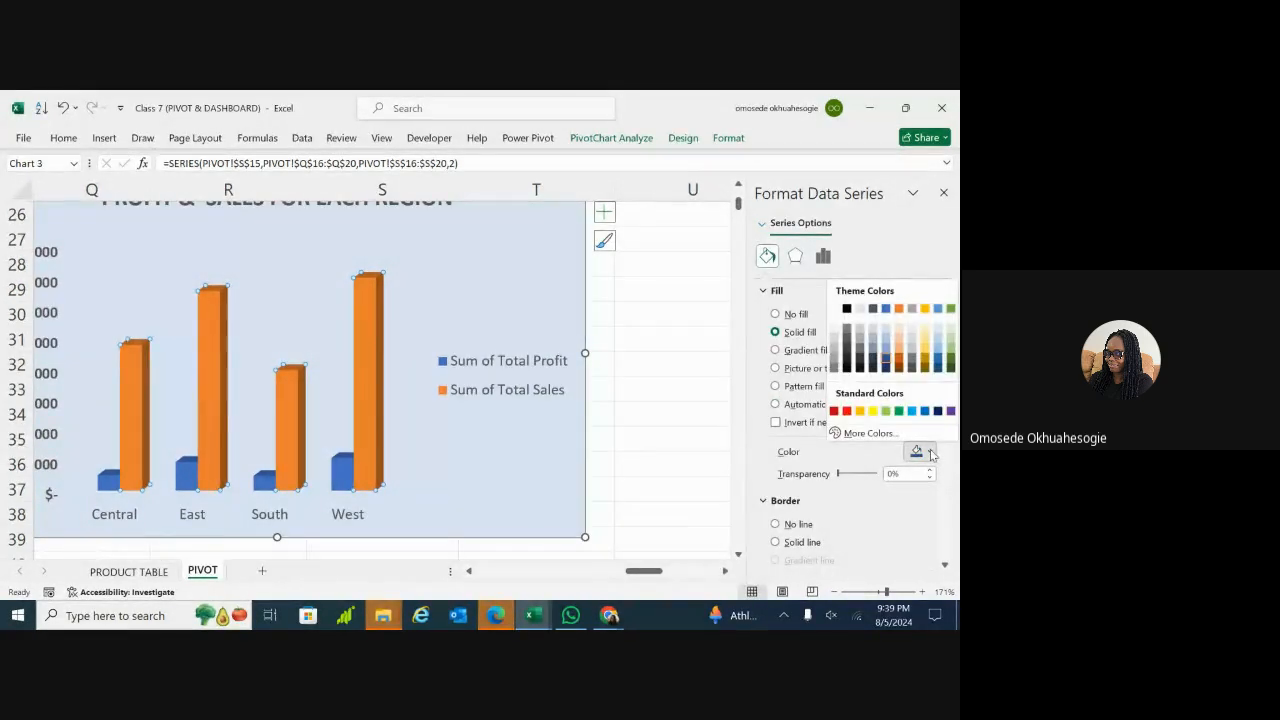
pyautogui.click(890, 360)
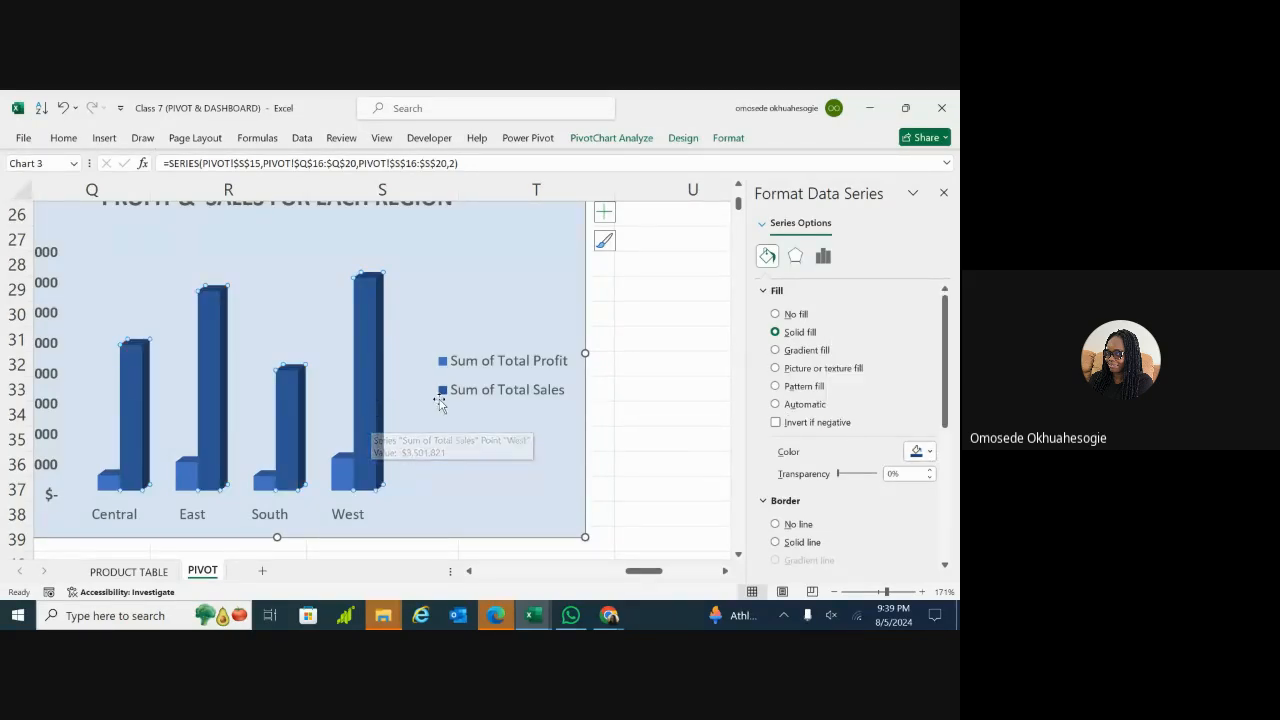
# Step: Try a dark orange solid fill on the Sum of Total Profit columns in the PROFIT & SALES FOR EACH REGION chart
pyautogui.moveTo(340, 483)
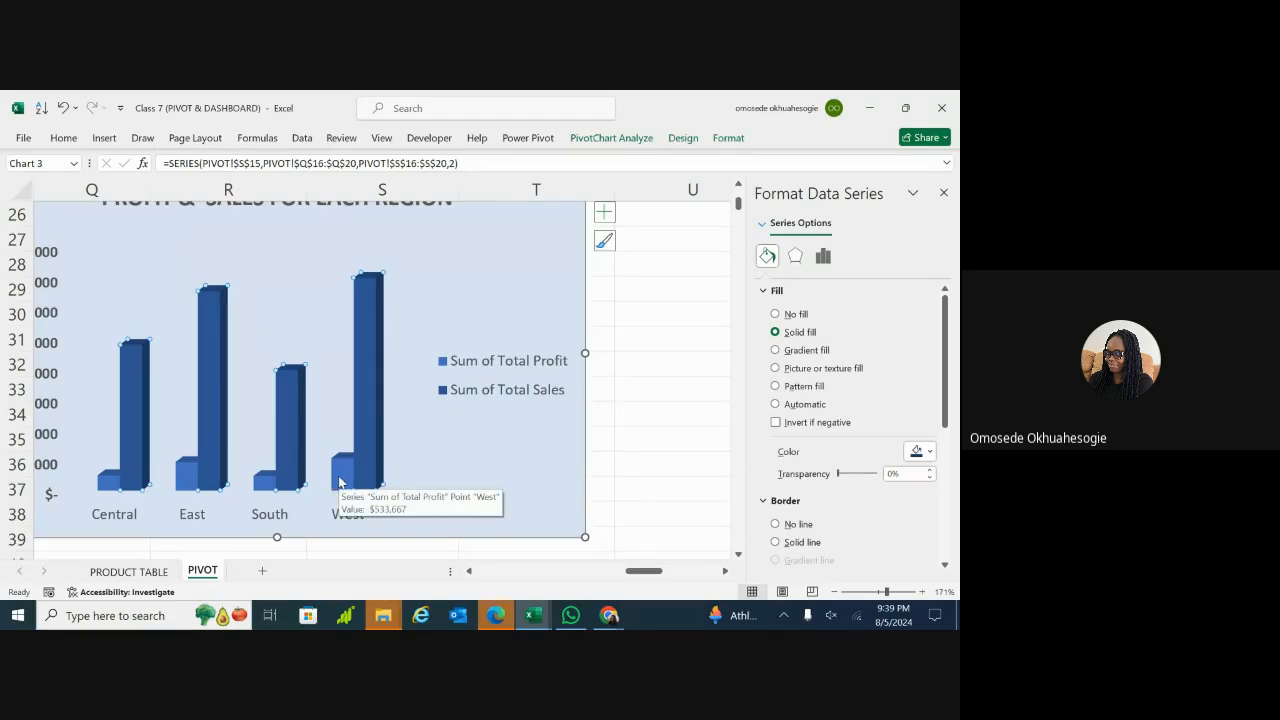
pyautogui.moveTo(374, 369)
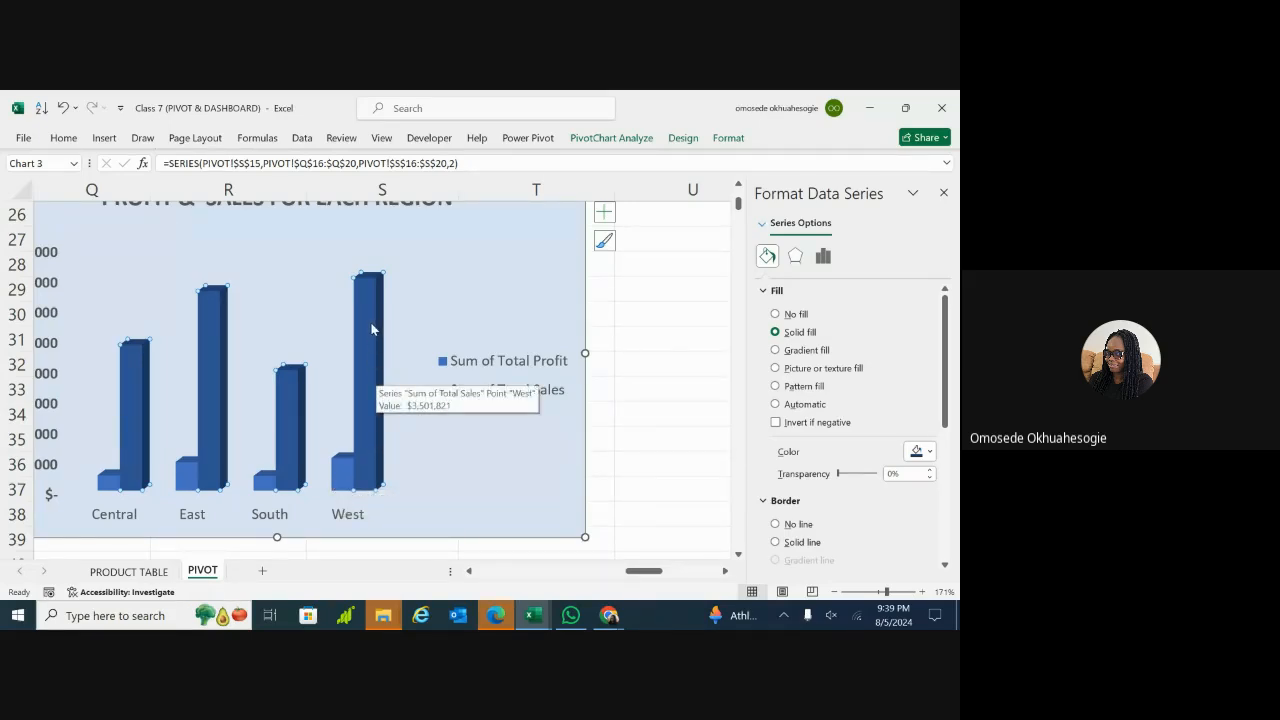
pyautogui.click(340, 472)
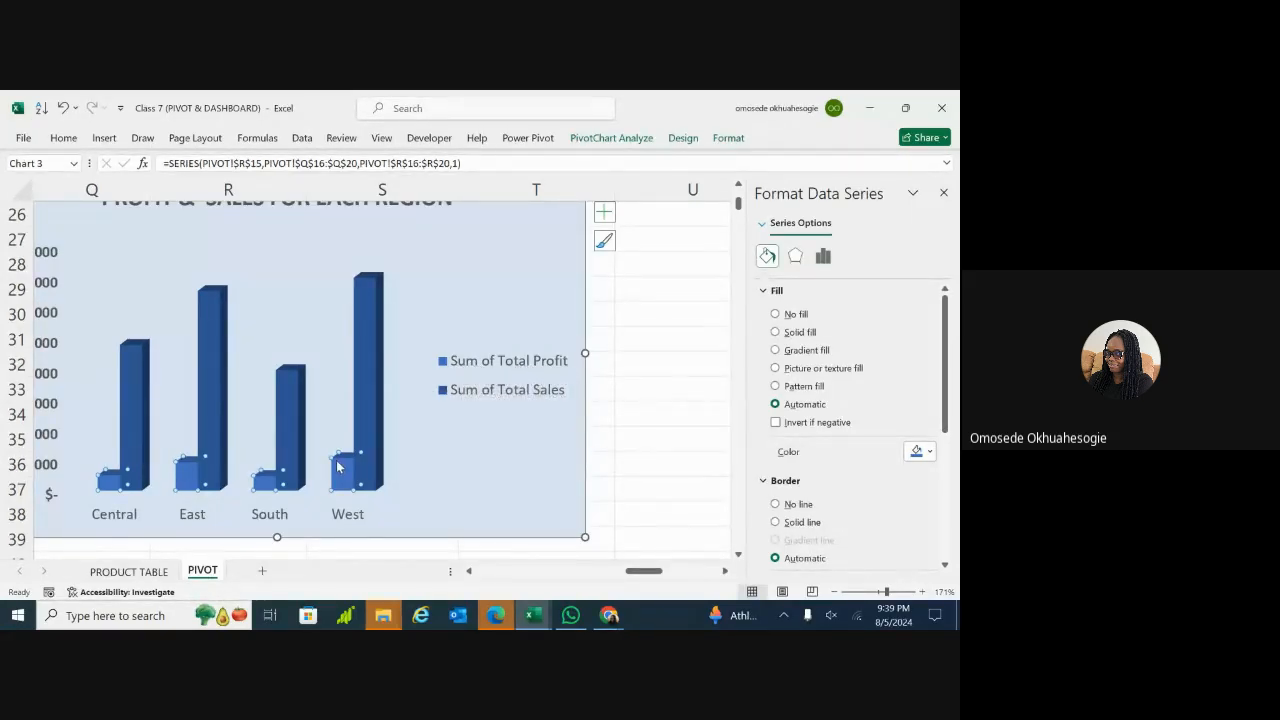
pyautogui.moveTo(341, 470)
pyautogui.click(341, 476)
pyautogui.click(410, 463)
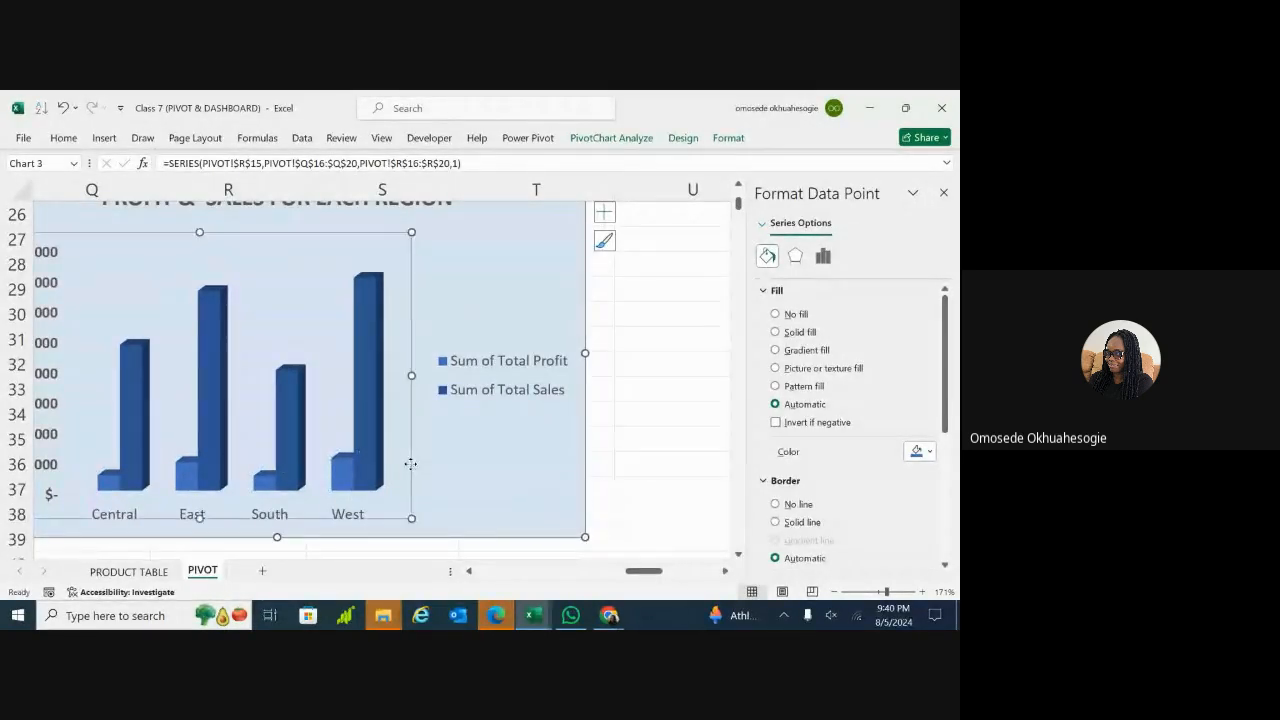
pyautogui.click(342, 474)
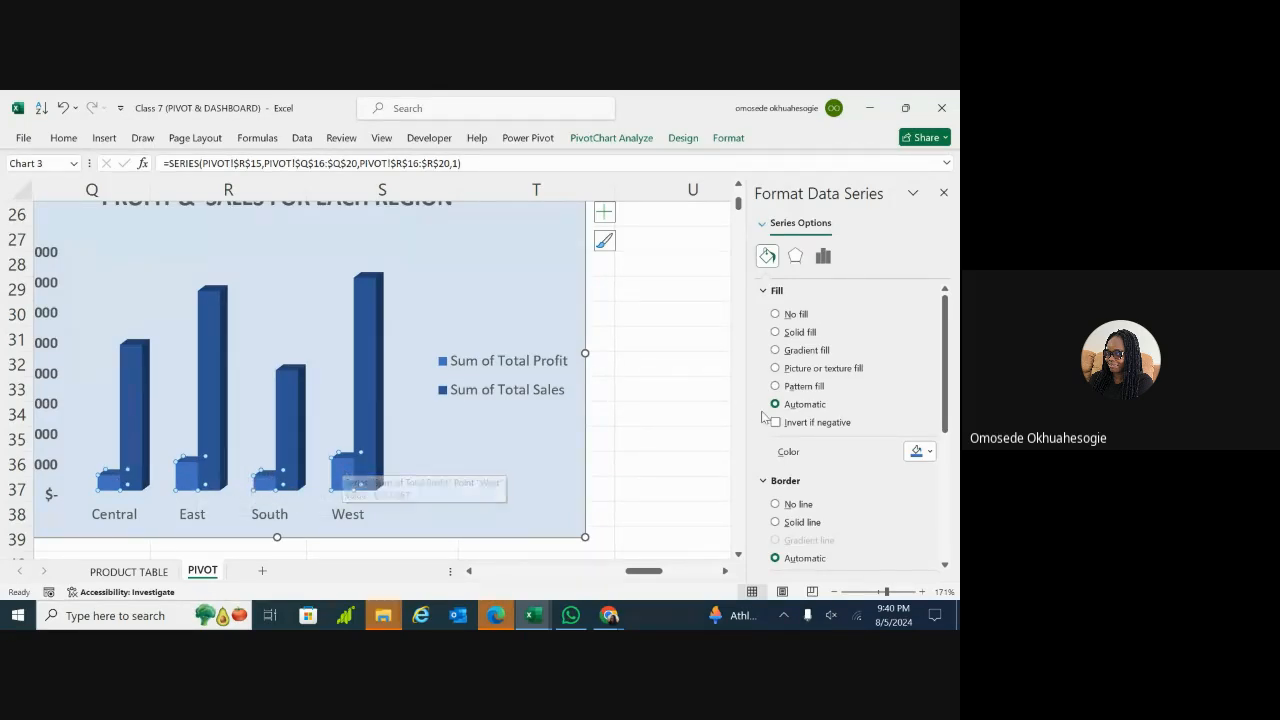
pyautogui.click(929, 453)
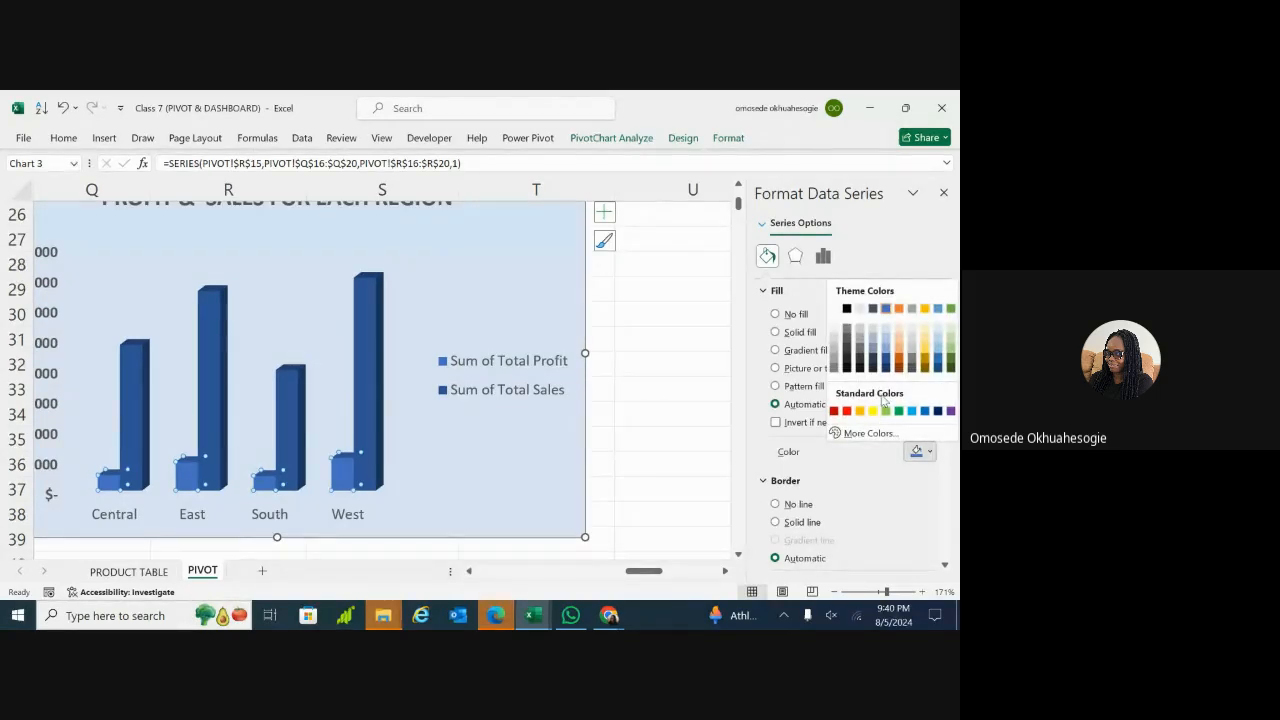
pyautogui.click(898, 360)
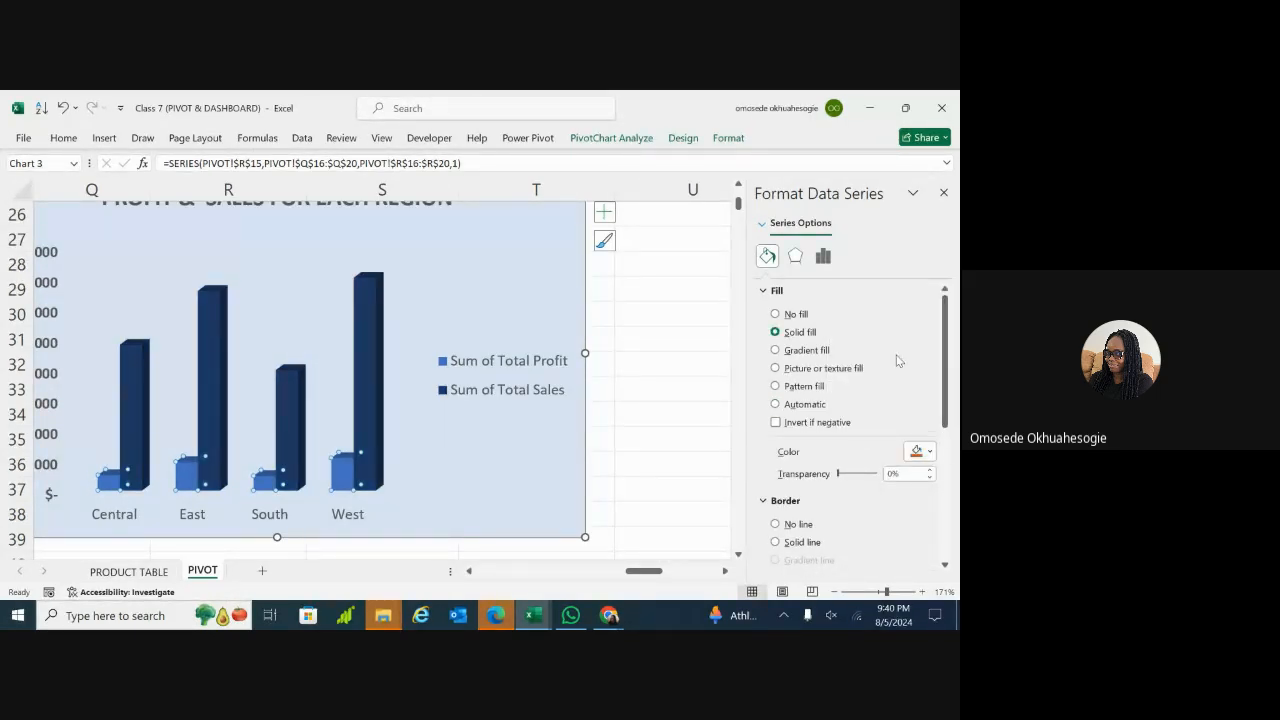
pyautogui.click(929, 453)
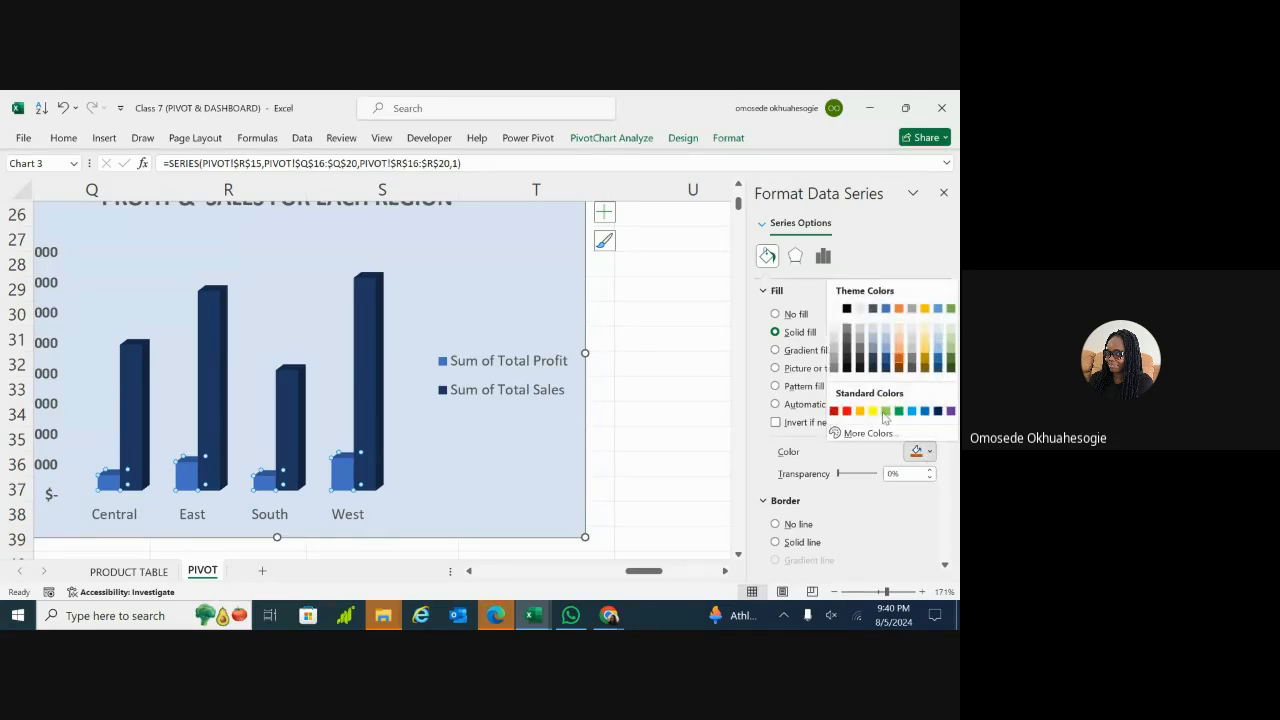
pyautogui.click(899, 369)
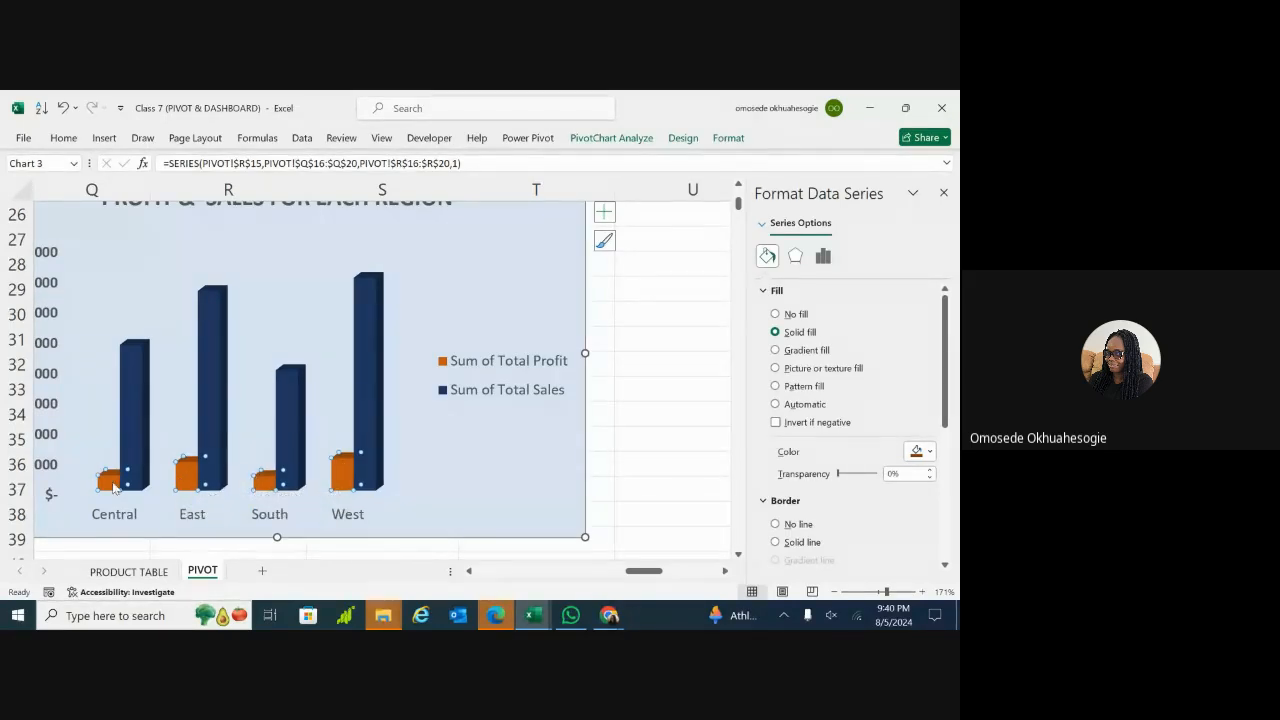
pyautogui.click(490, 473)
# Step: Compare the region chart's column colors with the SALES BY SUB CATEGORY chart and the surrounding pivot tables
pyautogui.scroll(-5, 490, 473)
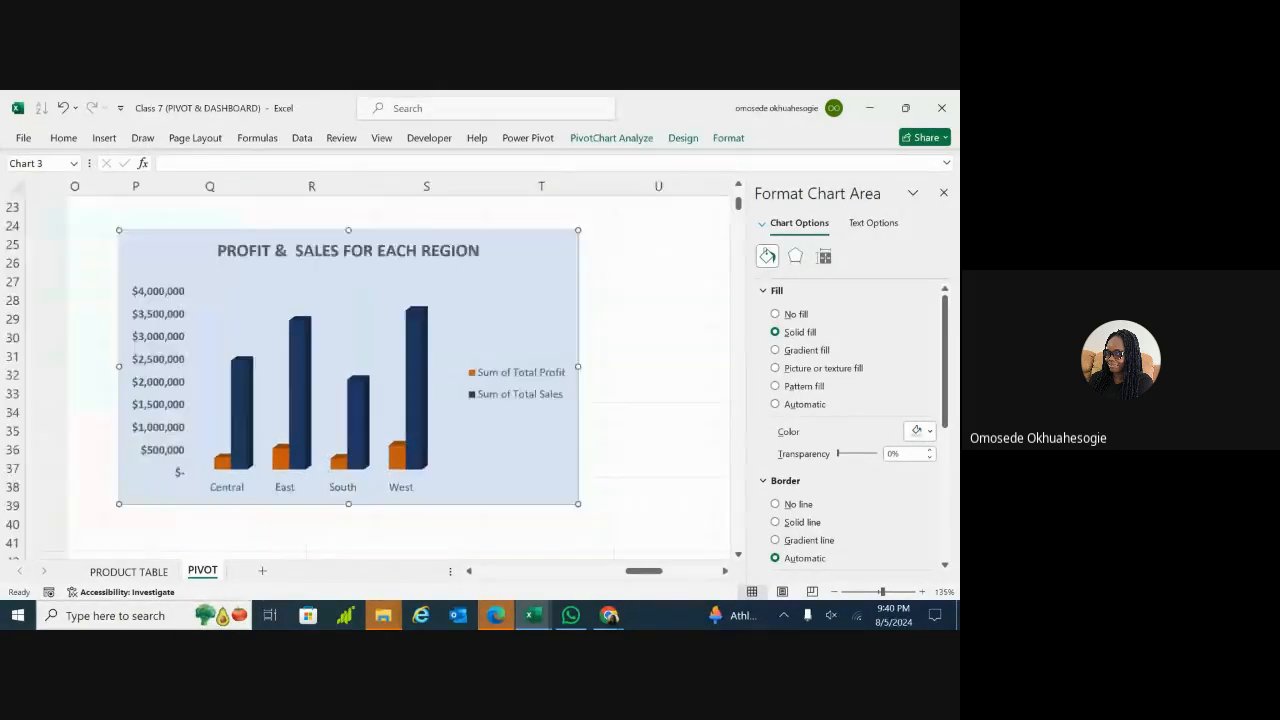
pyautogui.scroll(-3, 490, 473)
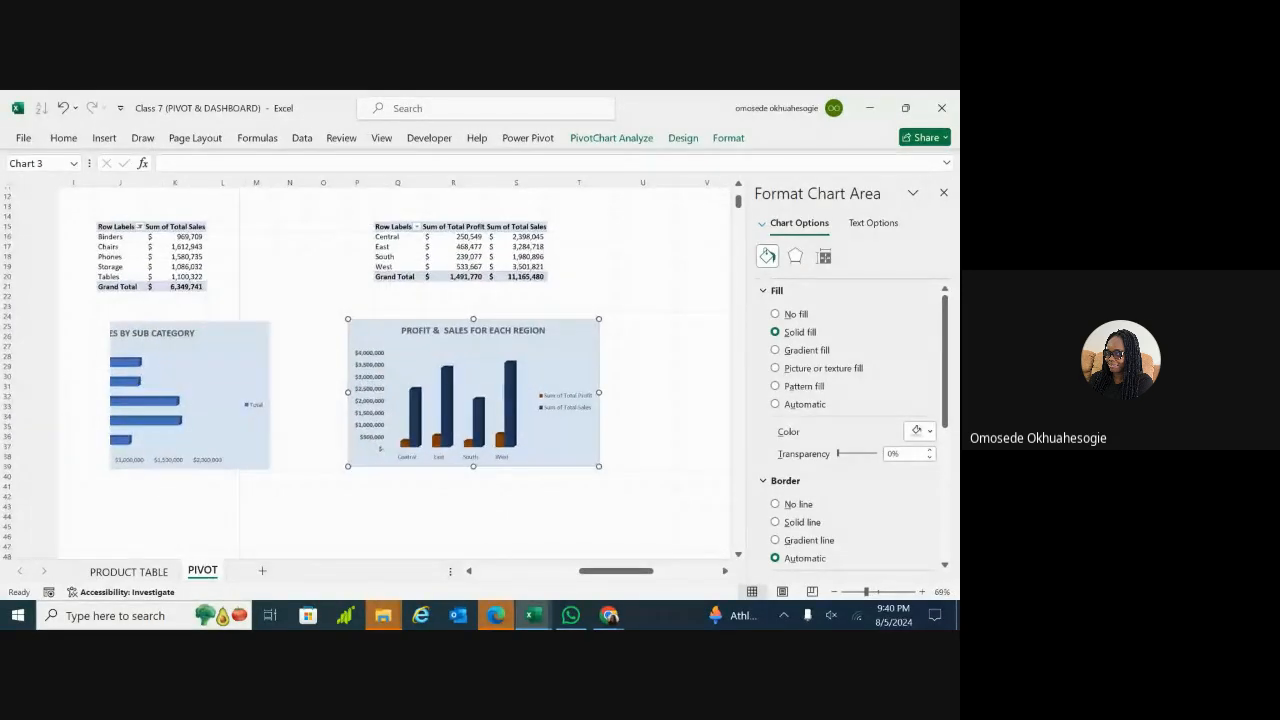
pyautogui.hscroll(1, 490, 462)
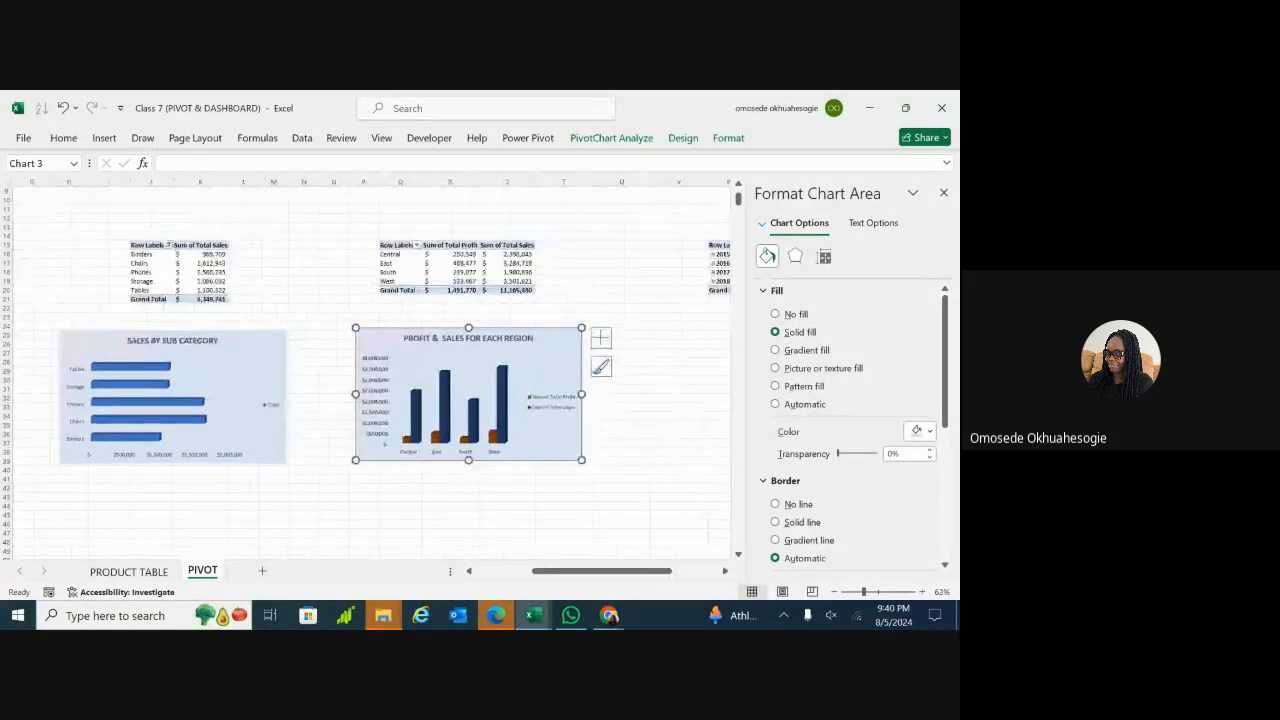
pyautogui.click(548, 488)
pyautogui.scroll(8, 646, 457)
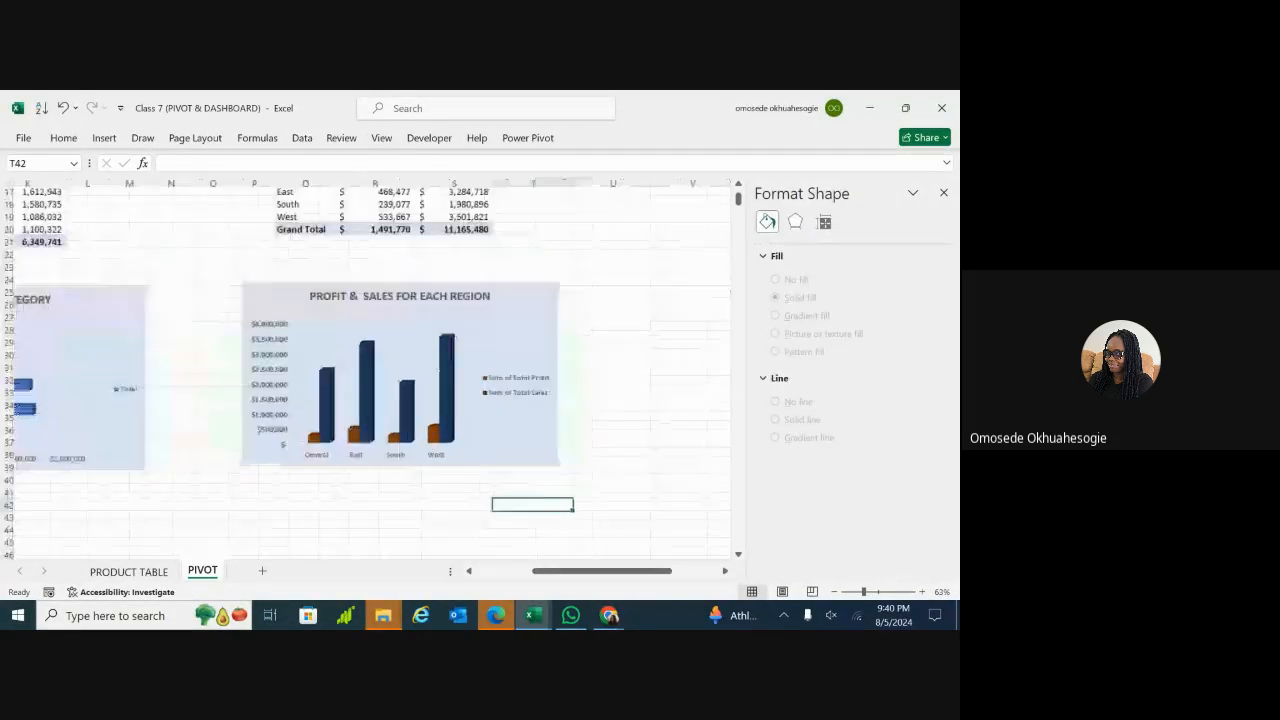
pyautogui.scroll(-6, 618, 505)
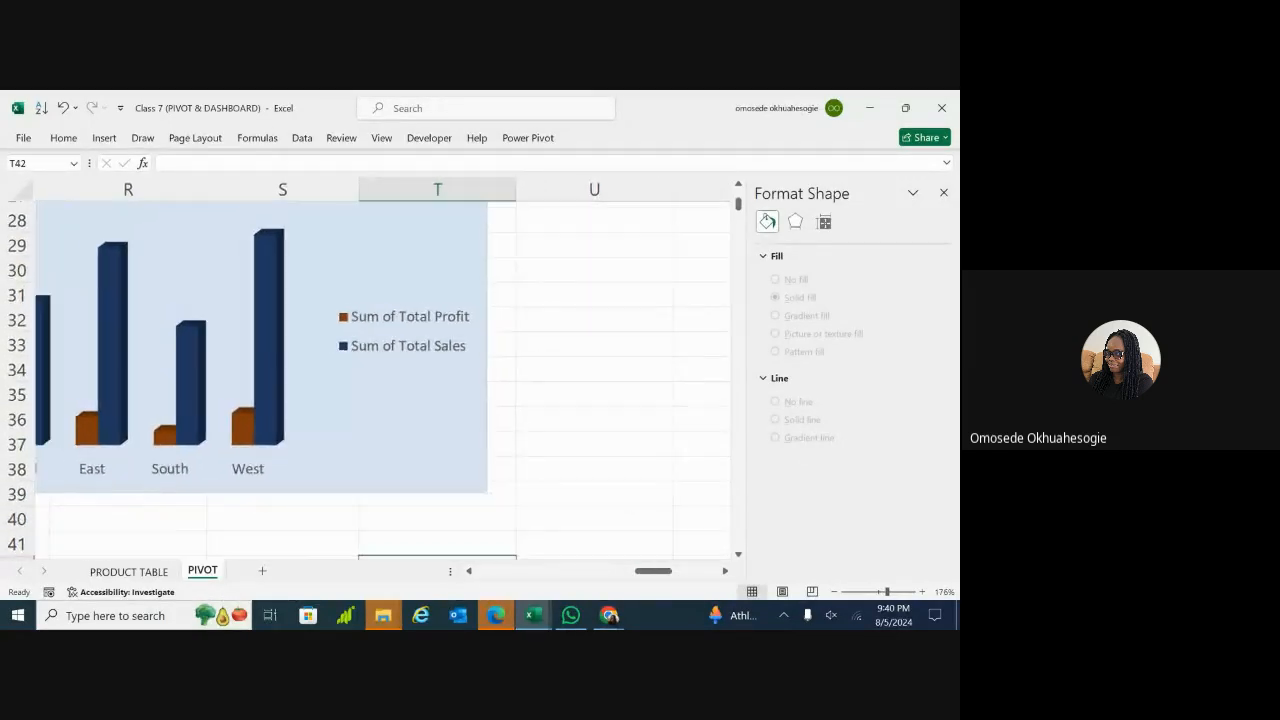
pyautogui.click(636, 459)
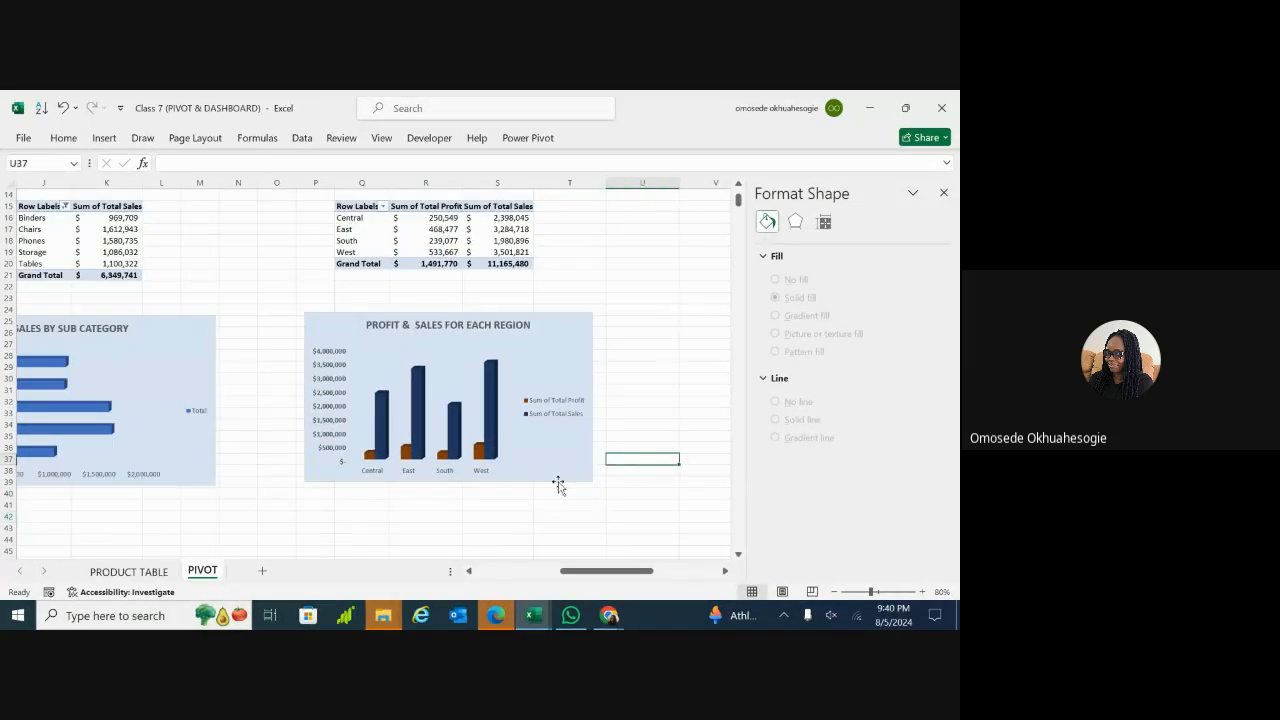
pyautogui.scroll(3, 558, 481)
pyautogui.scroll(-5, 558, 481)
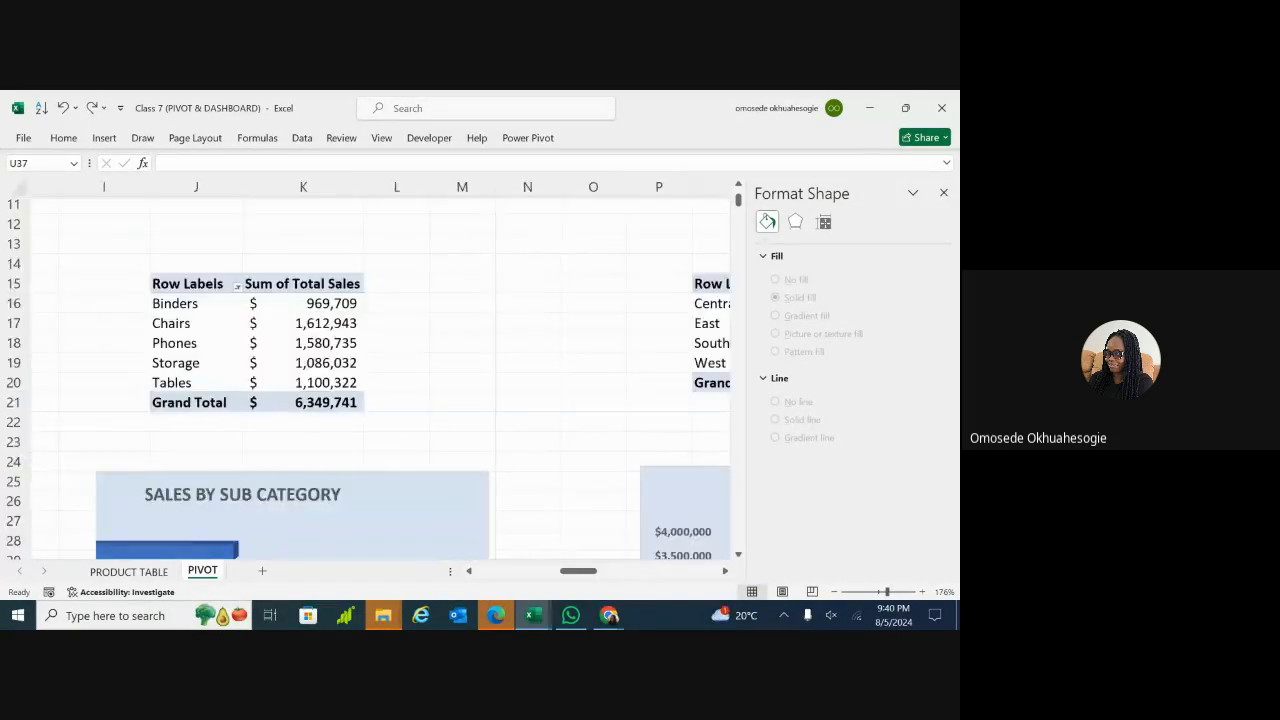
pyautogui.scroll(-3, 571, 366)
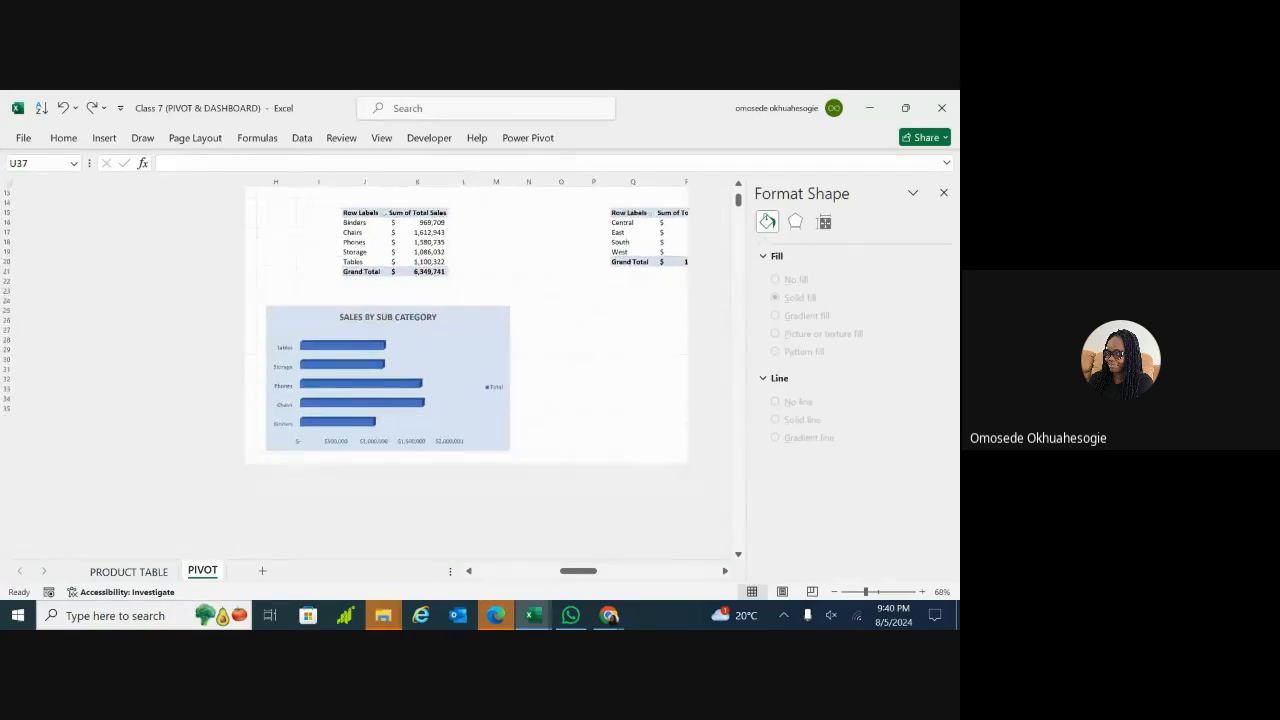
pyautogui.click(600, 413)
pyautogui.hscroll(5, 372, 369)
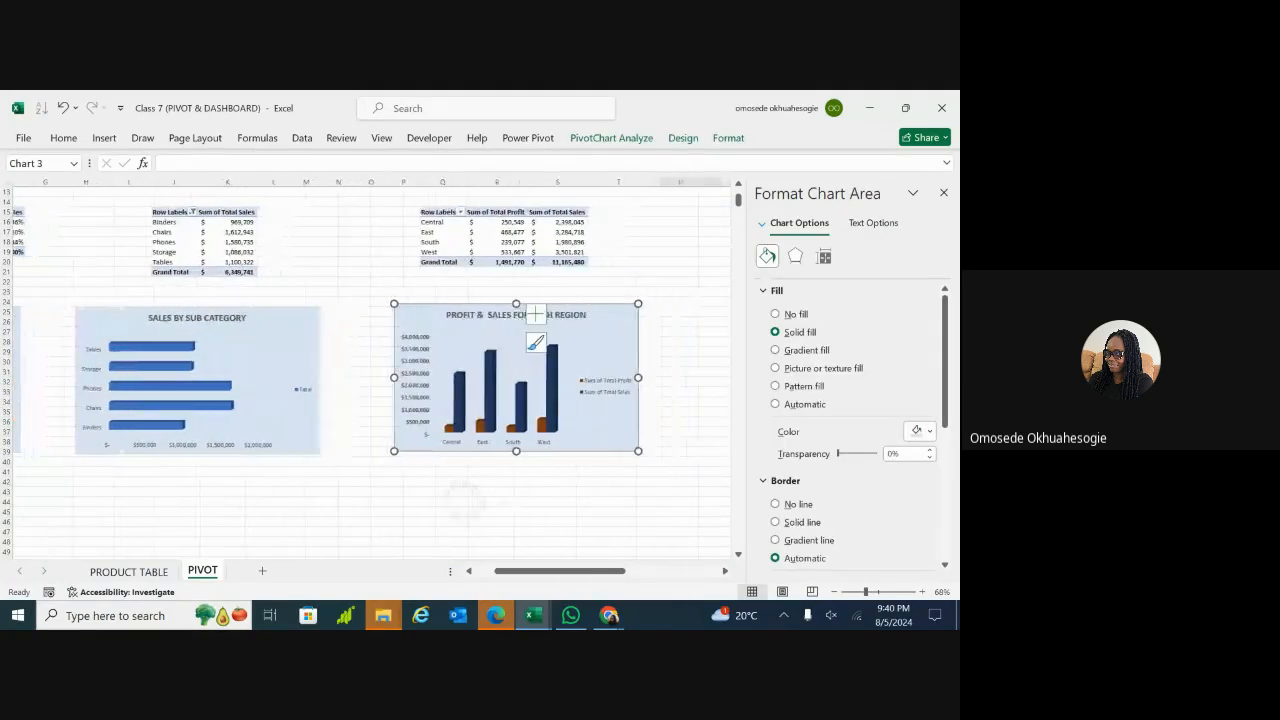
pyautogui.scroll(2, 279, 432)
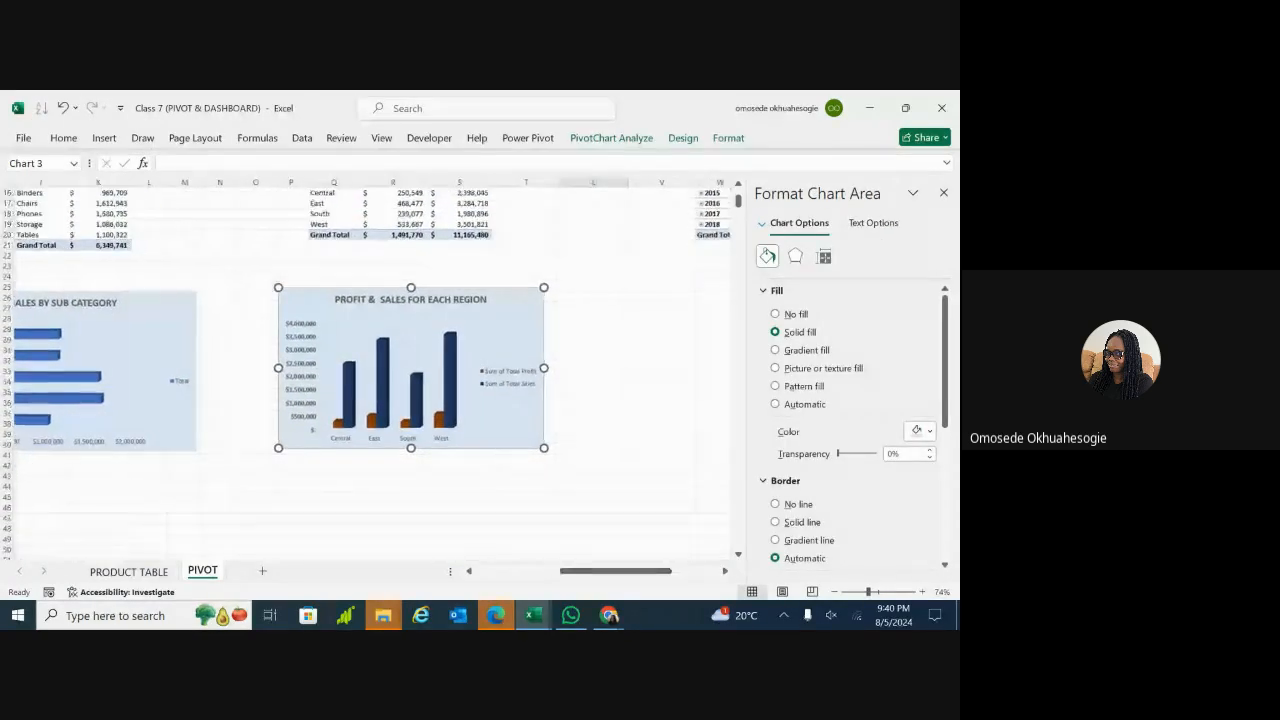
pyautogui.scroll(4, 279, 432)
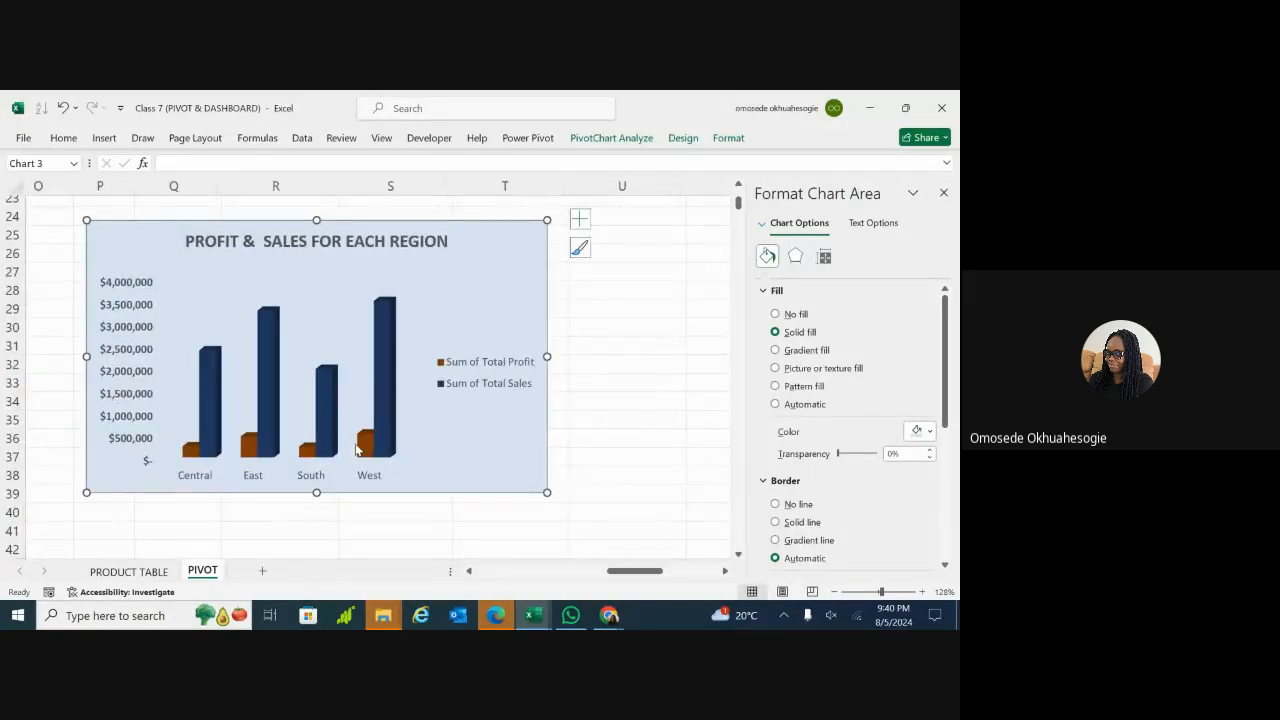
pyautogui.click(363, 450)
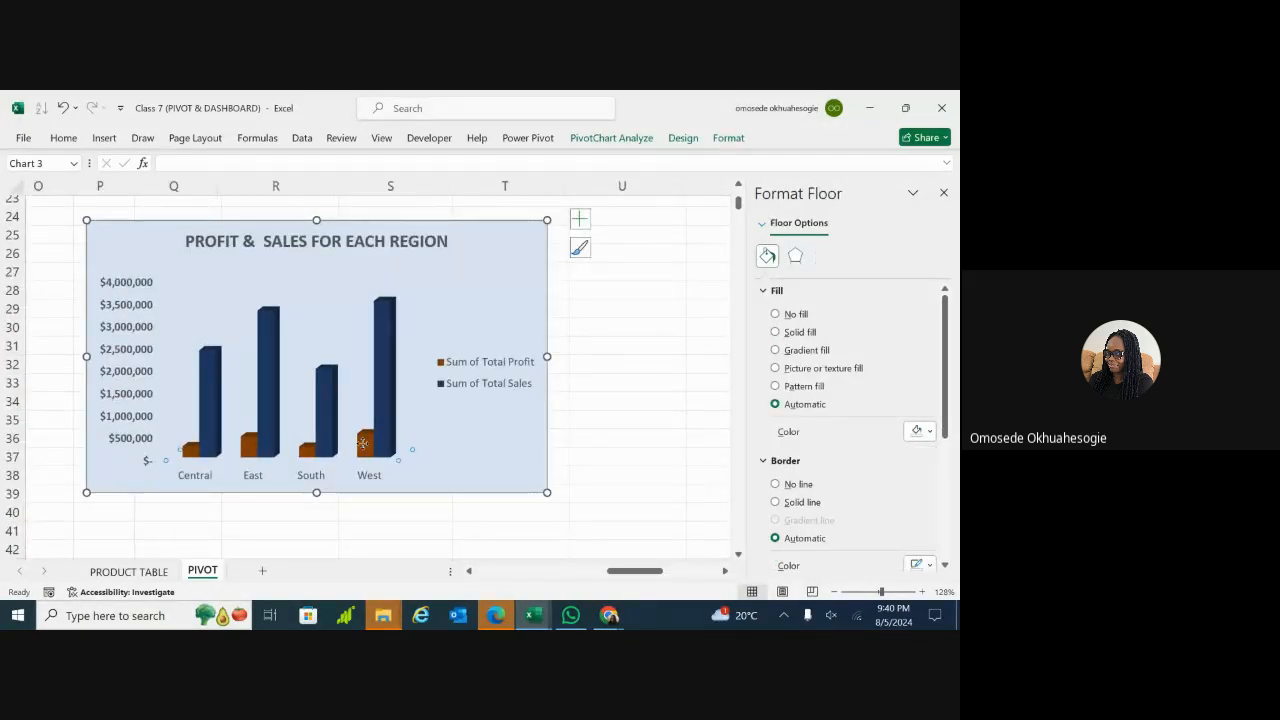
pyautogui.click(360, 385)
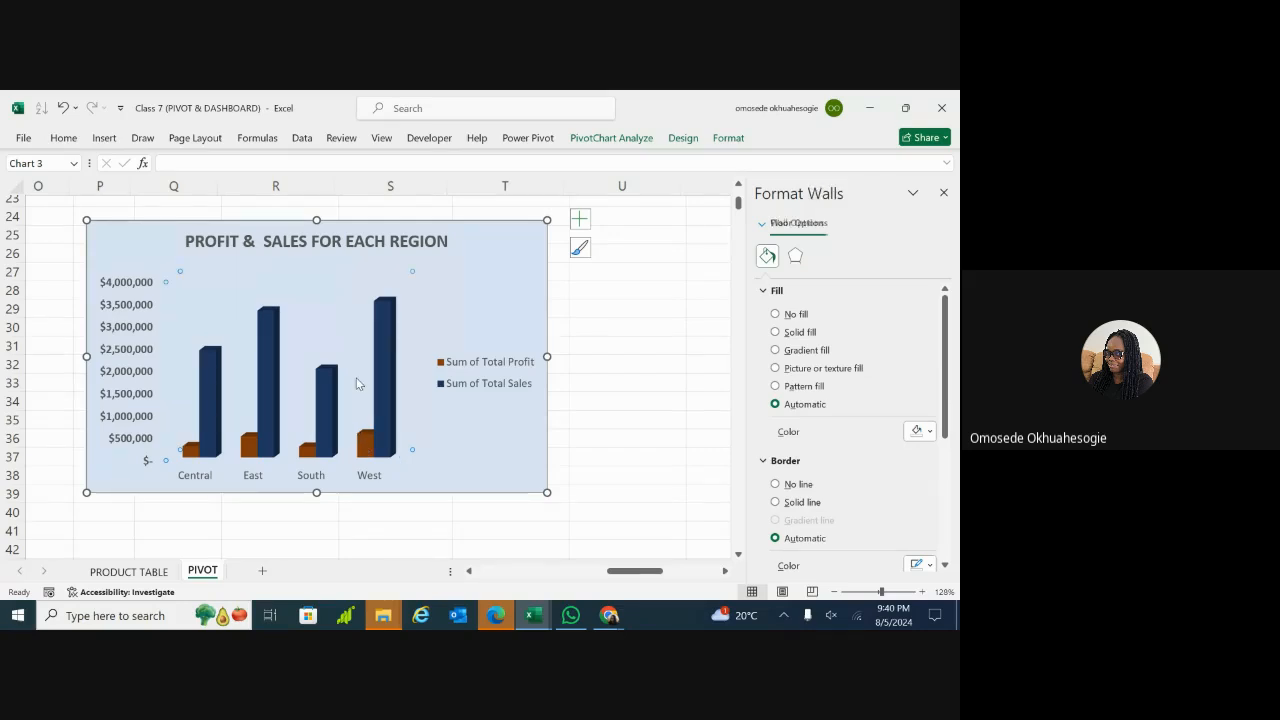
pyautogui.click(245, 445)
pyautogui.click(543, 443)
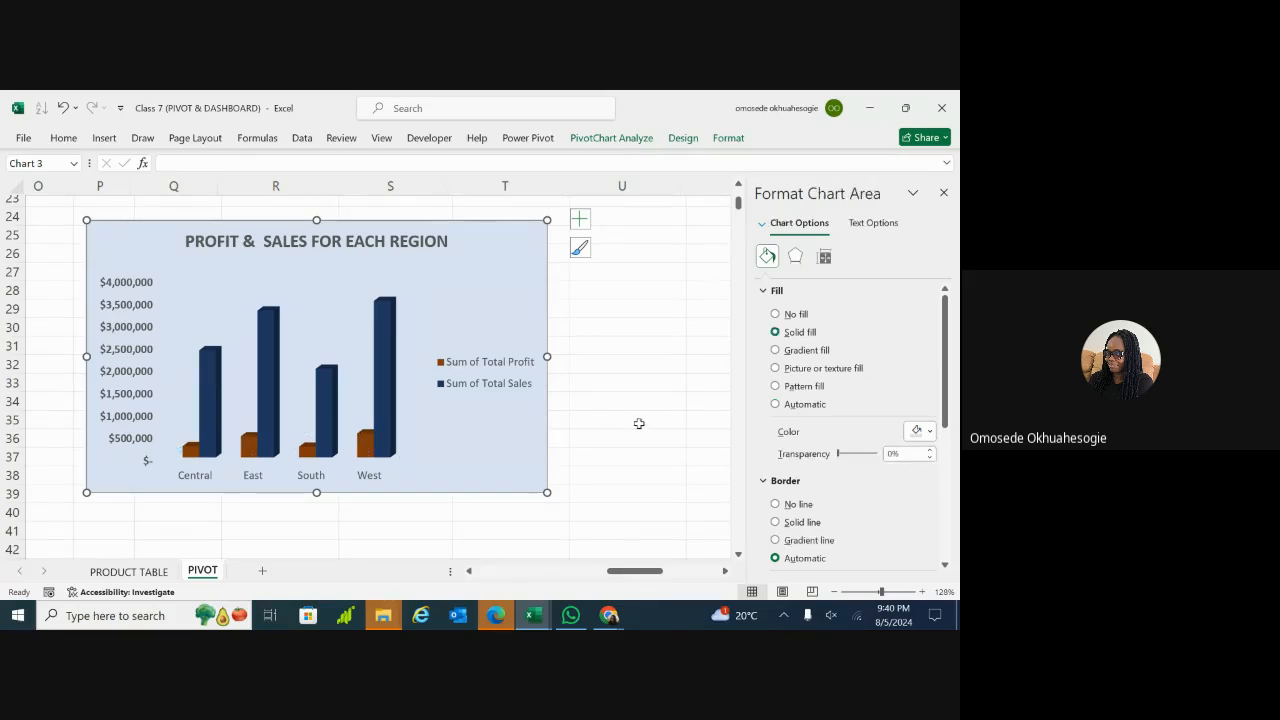
pyautogui.click(628, 438)
pyautogui.click(250, 438)
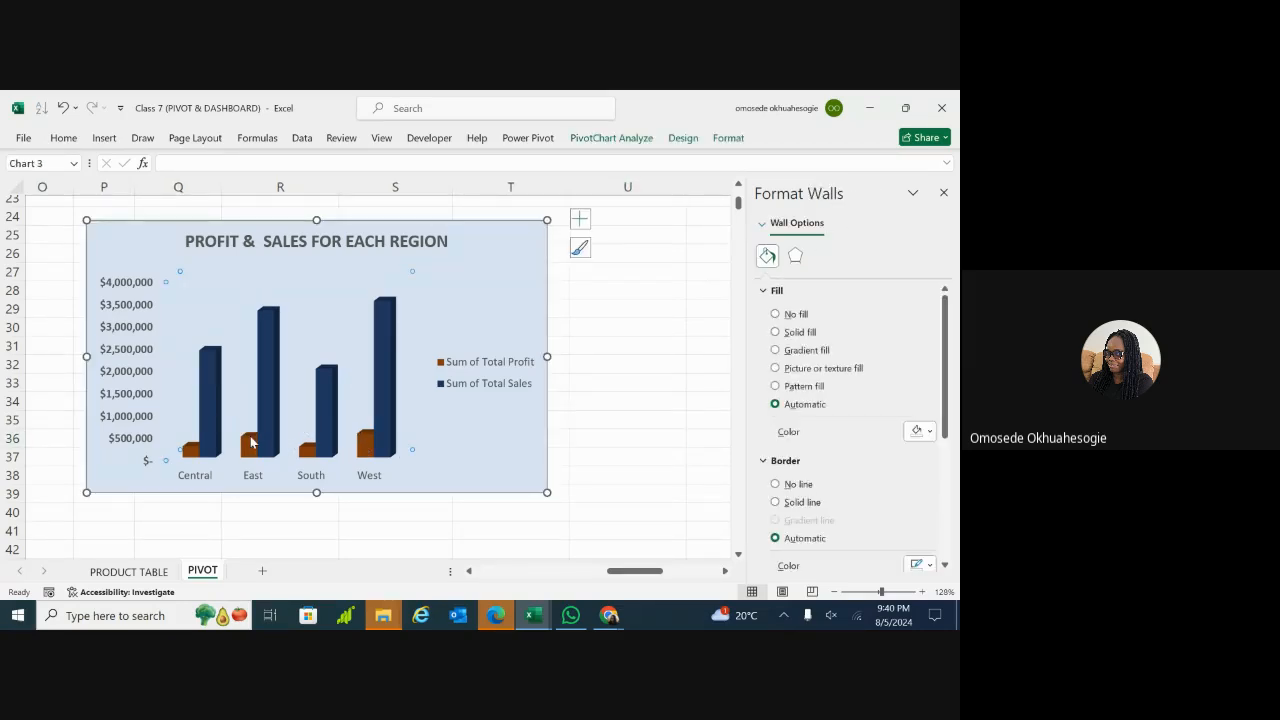
pyautogui.click(249, 446)
pyautogui.scroll(4, 249, 448)
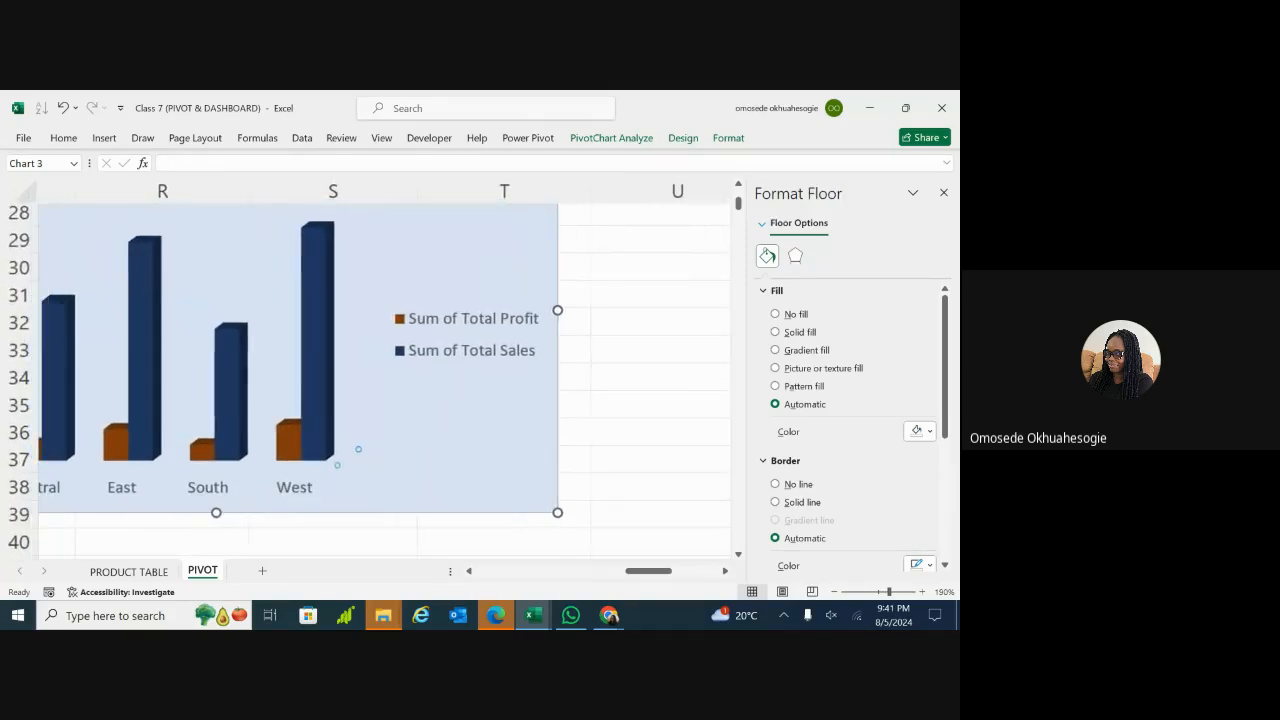
pyautogui.hscroll(-3, 360, 370)
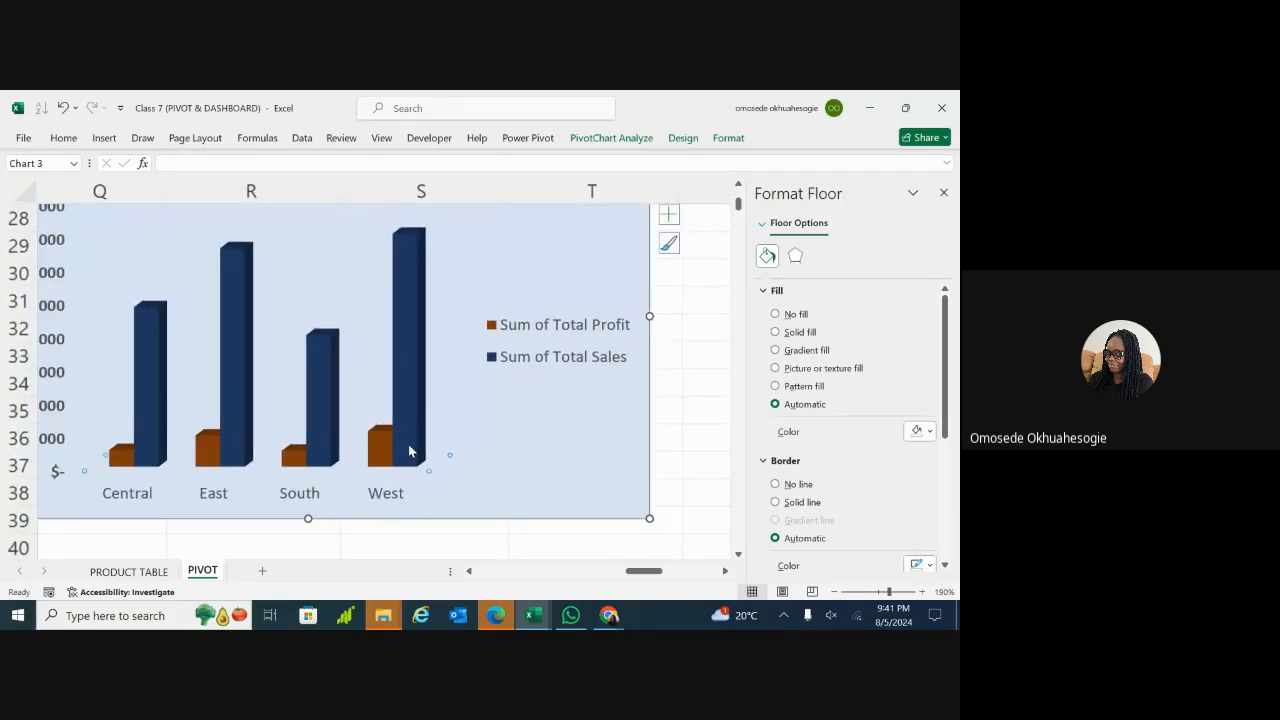
pyautogui.click(383, 450)
pyautogui.click(383, 450)
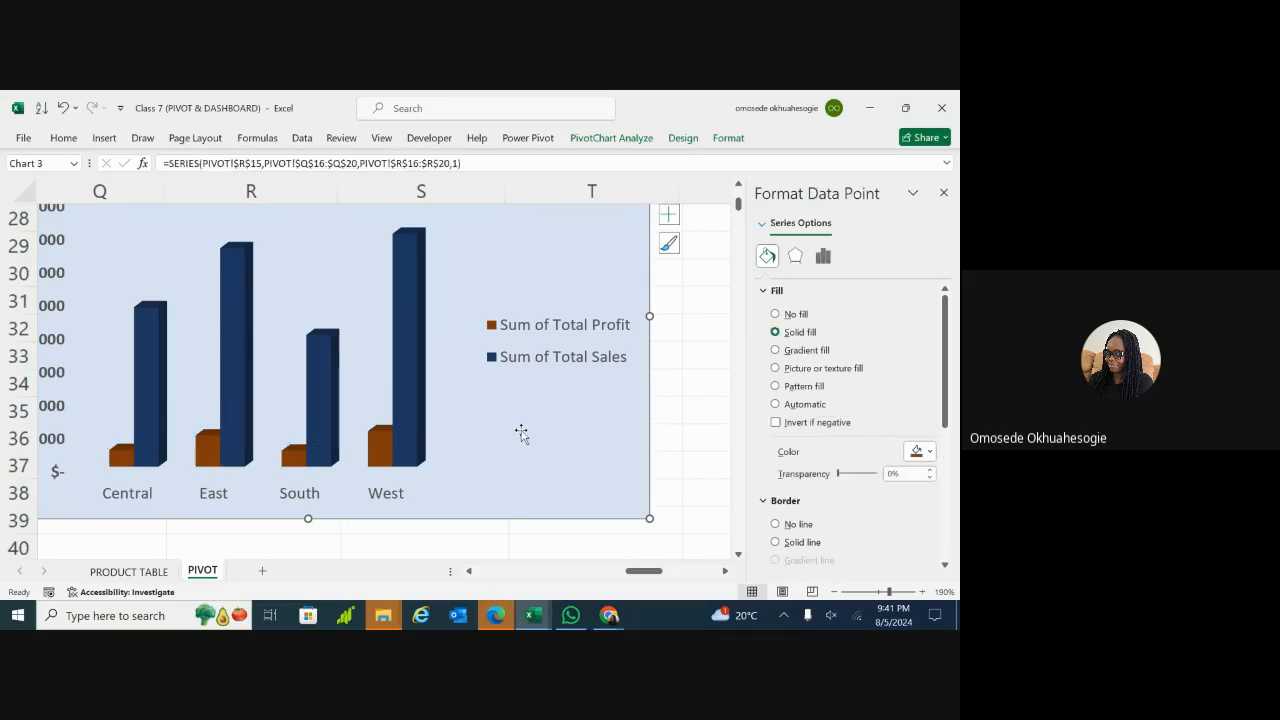
pyautogui.click(521, 432)
# Step: Try the standard red and dark red fills on the Sum of Total Profit columns in the region chart
pyautogui.click(380, 453)
pyautogui.click(931, 452)
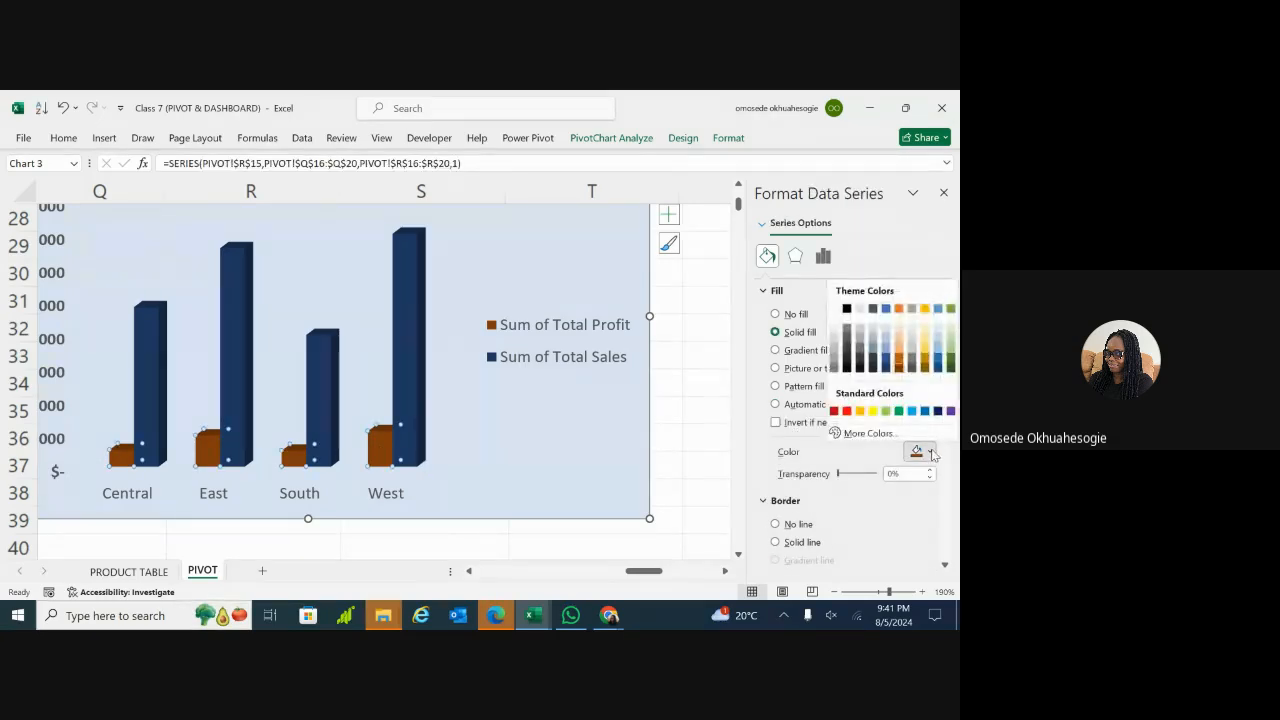
pyautogui.click(846, 410)
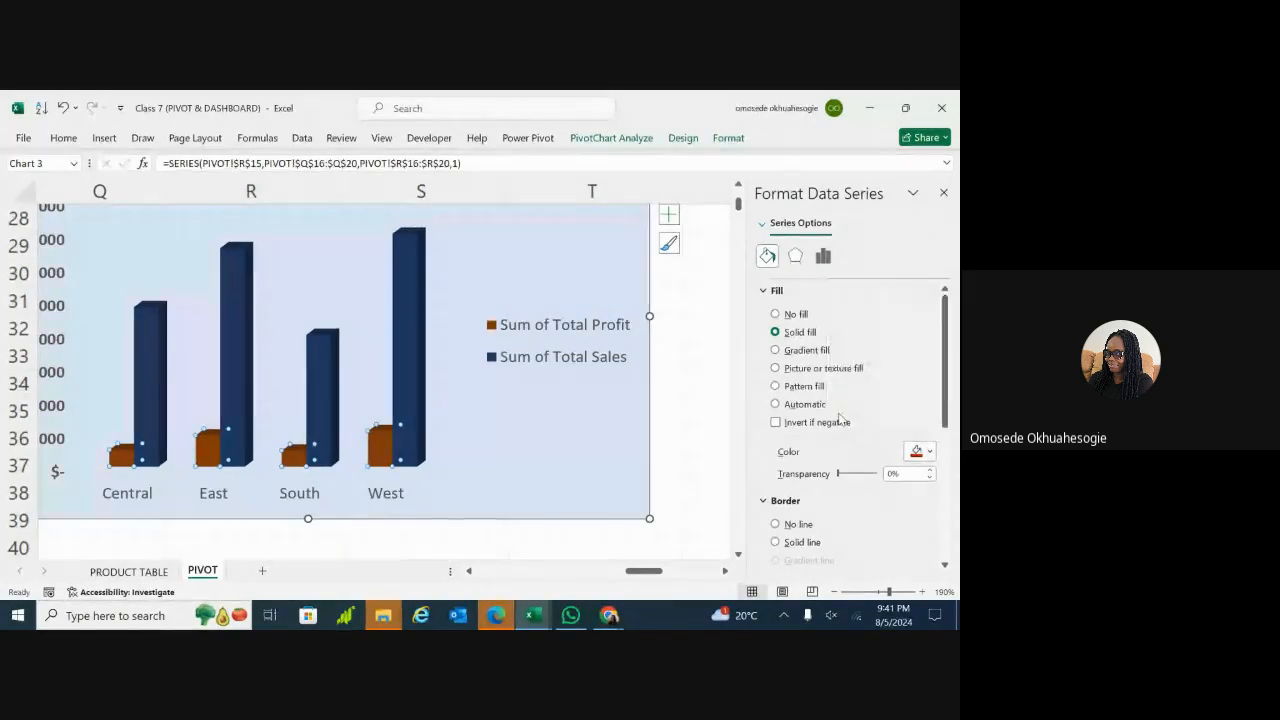
pyautogui.click(929, 453)
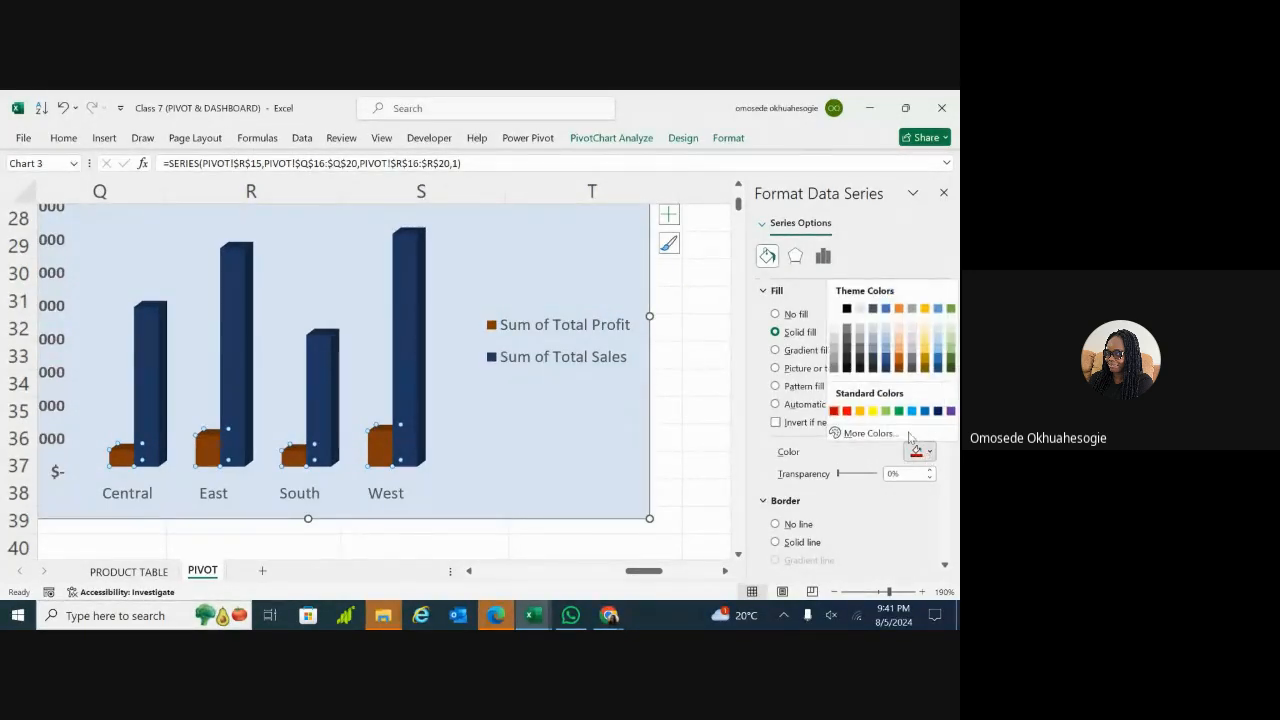
pyautogui.click(835, 411)
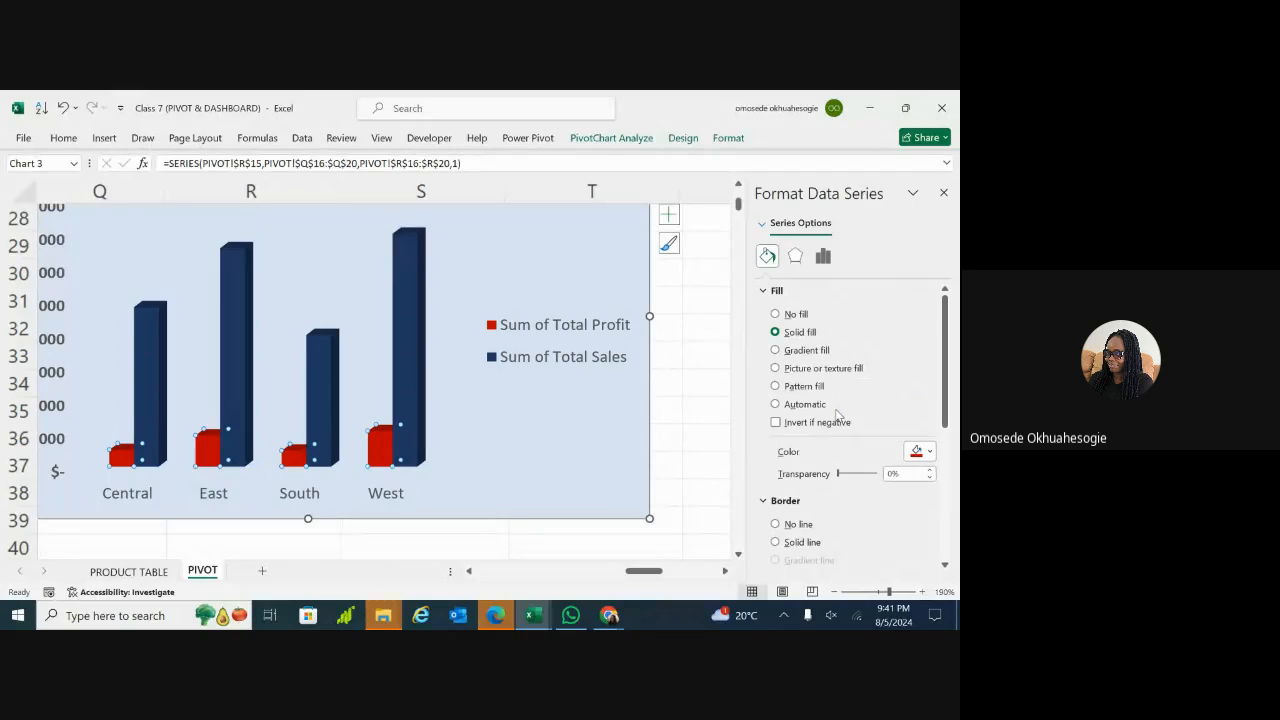
# Step: Change the Sum of Total Profit columns in the region chart to the orange theme color and review the chart beside its neighbor
pyautogui.click(930, 455)
pyautogui.press('Escape')
pyautogui.click(930, 454)
pyautogui.click(899, 309)
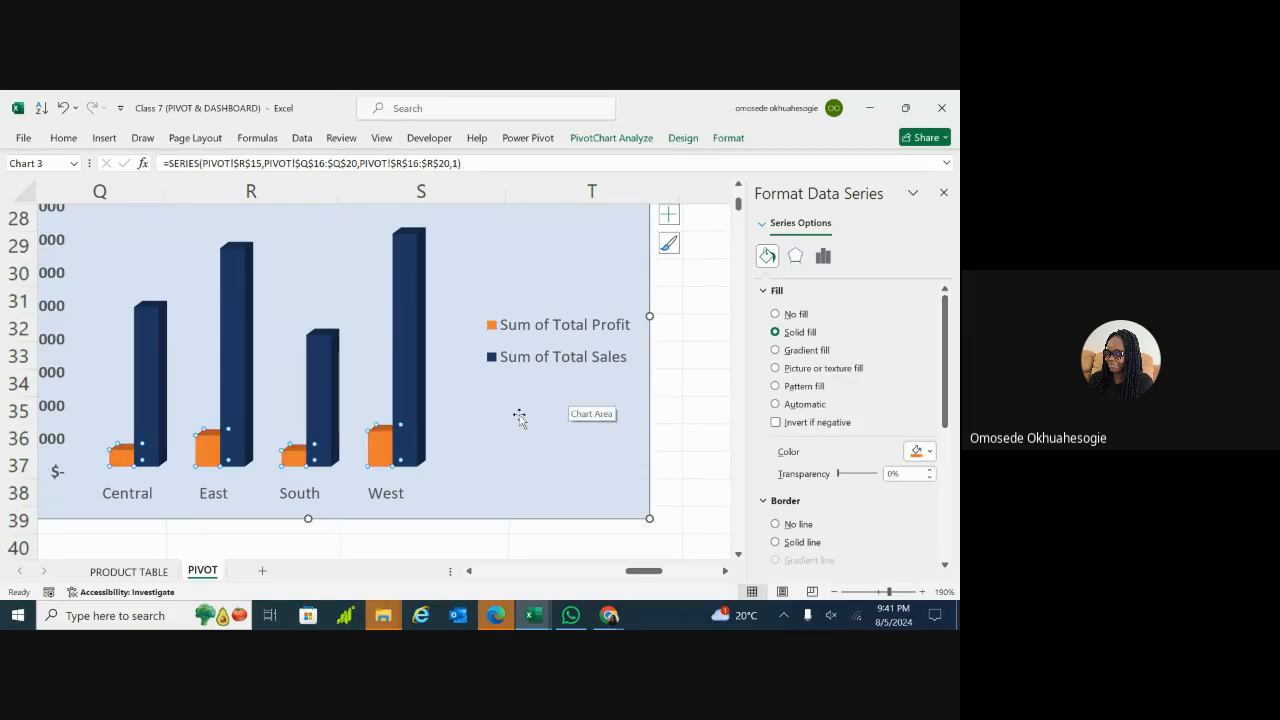
pyautogui.keyDown('ctrl'); pyautogui.scroll(-5, 573, 432); pyautogui.keyUp('ctrl')
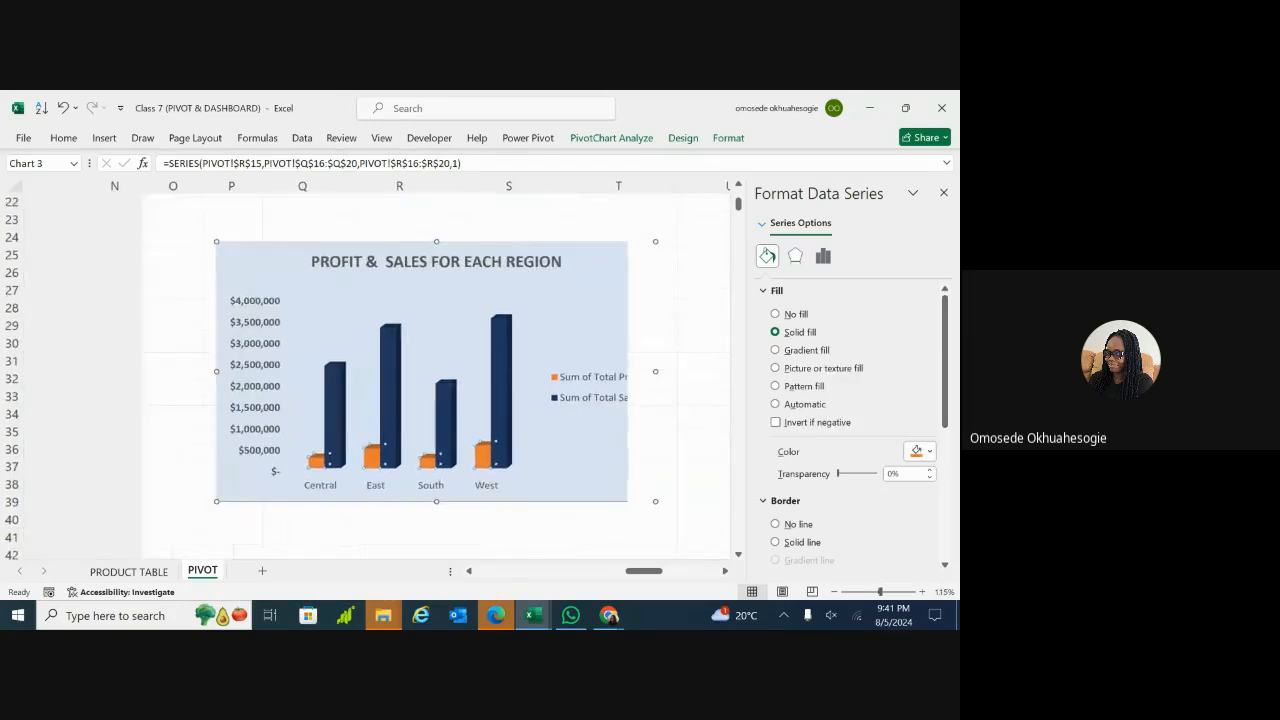
pyautogui.keyDown('ctrl'); pyautogui.scroll(-3, 573, 432); pyautogui.keyUp('ctrl')
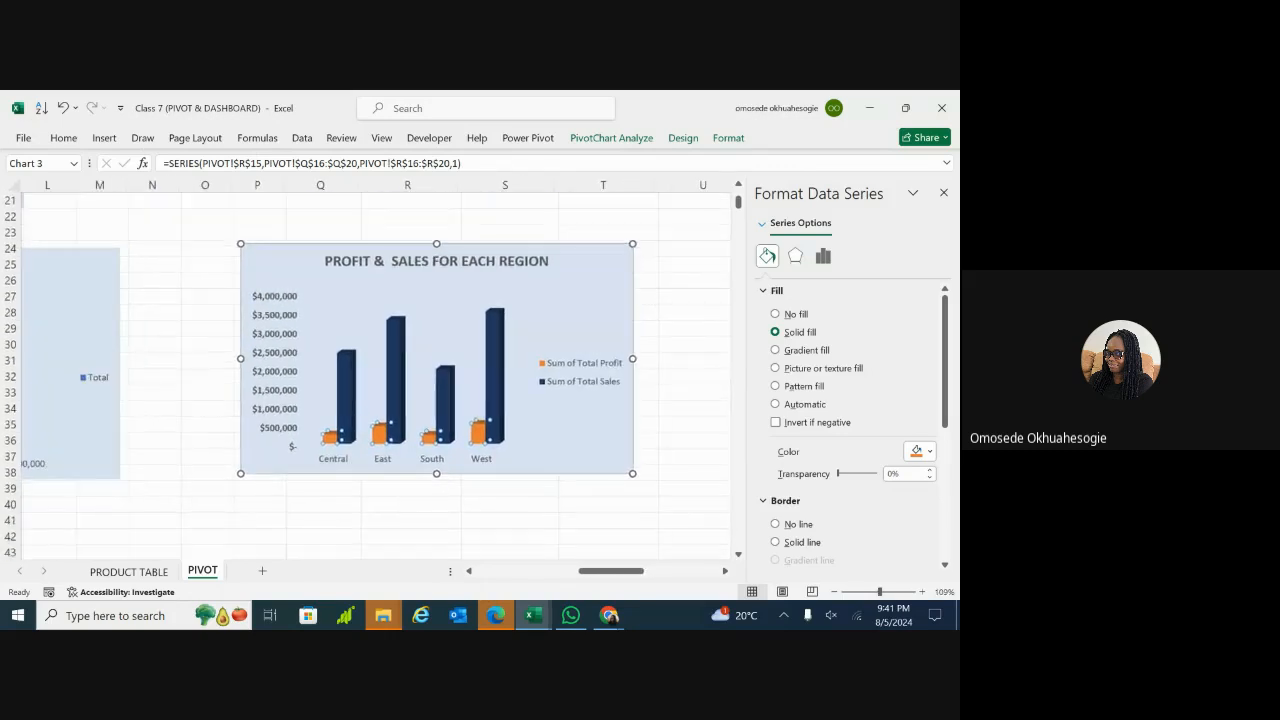
pyautogui.keyDown('ctrl'); pyautogui.scroll(1, 365, 378); pyautogui.keyUp('ctrl')
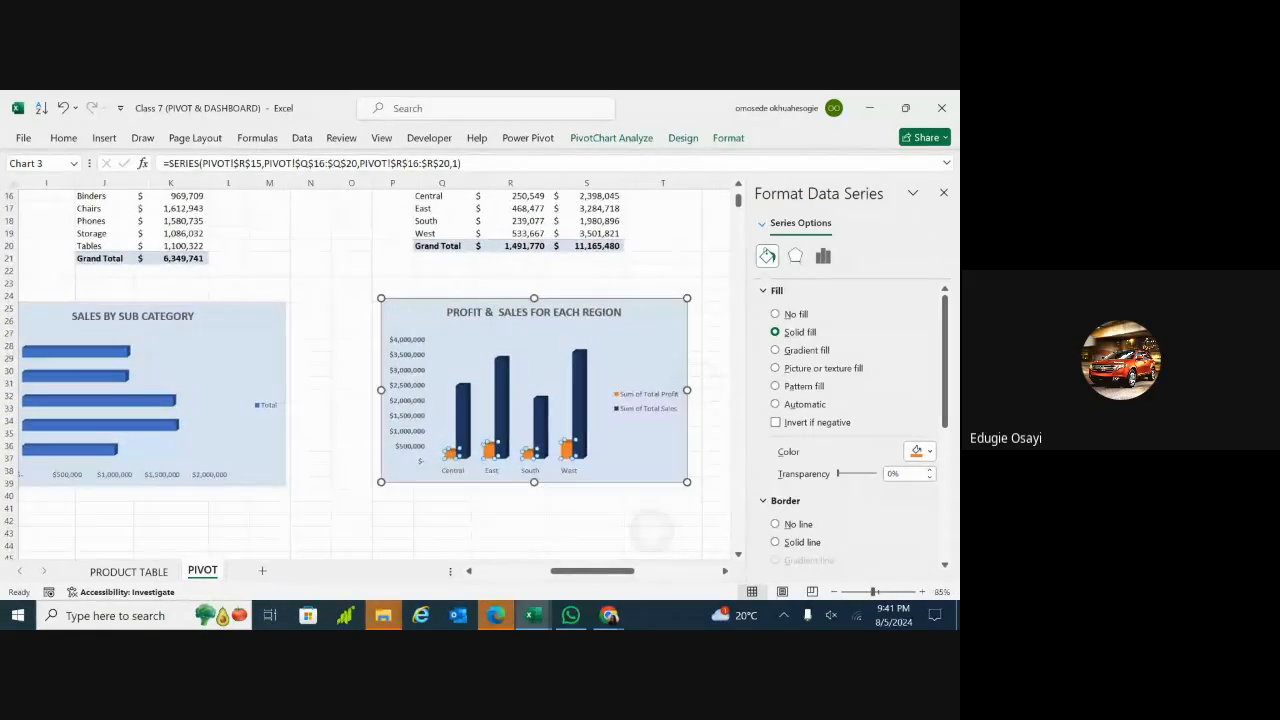
# Step: Compare the recolored region chart with the SALES BY SUB CATEGORY and SALES BY CATEGORY charts for consistent formatting
pyautogui.click(663, 534)
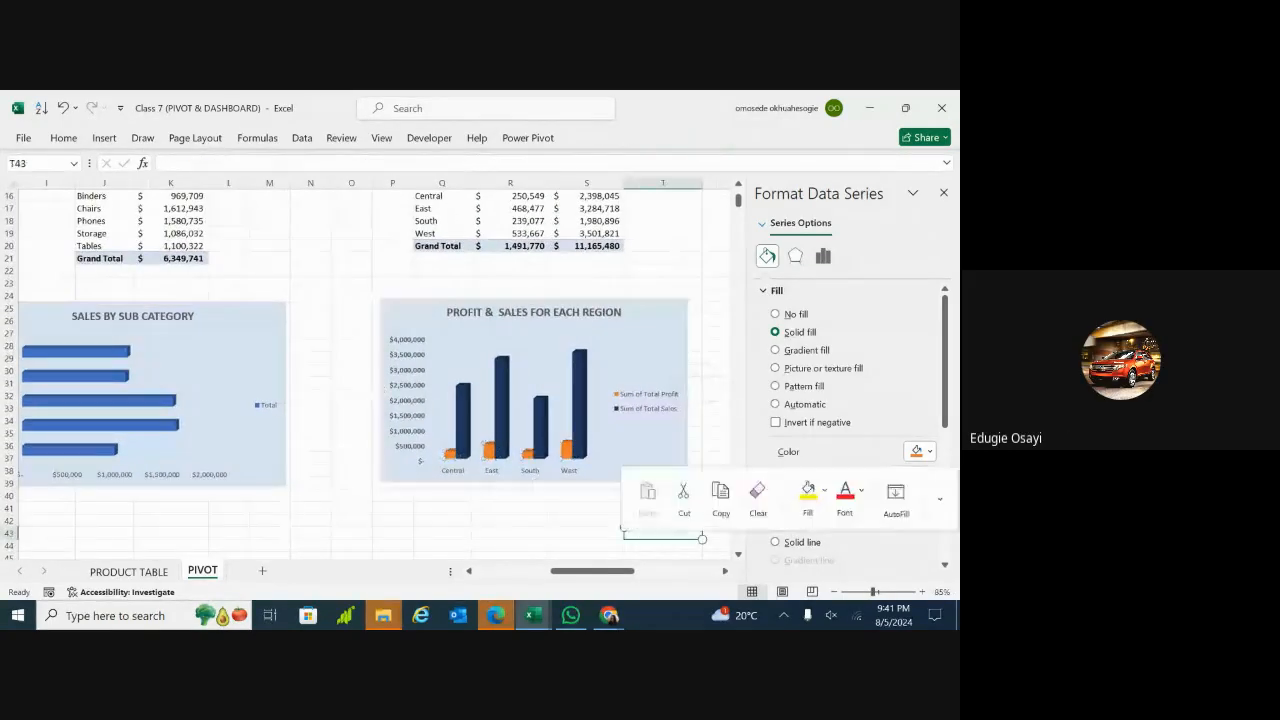
pyautogui.click(514, 534)
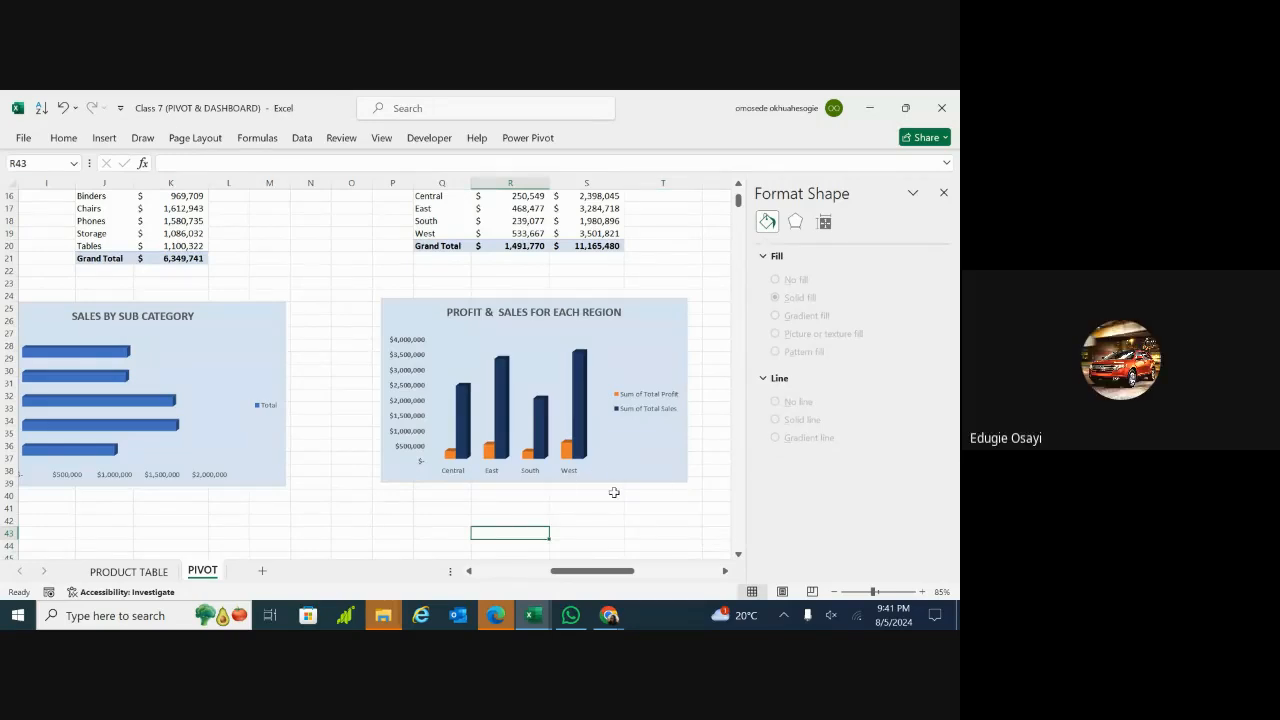
pyautogui.click(585, 428)
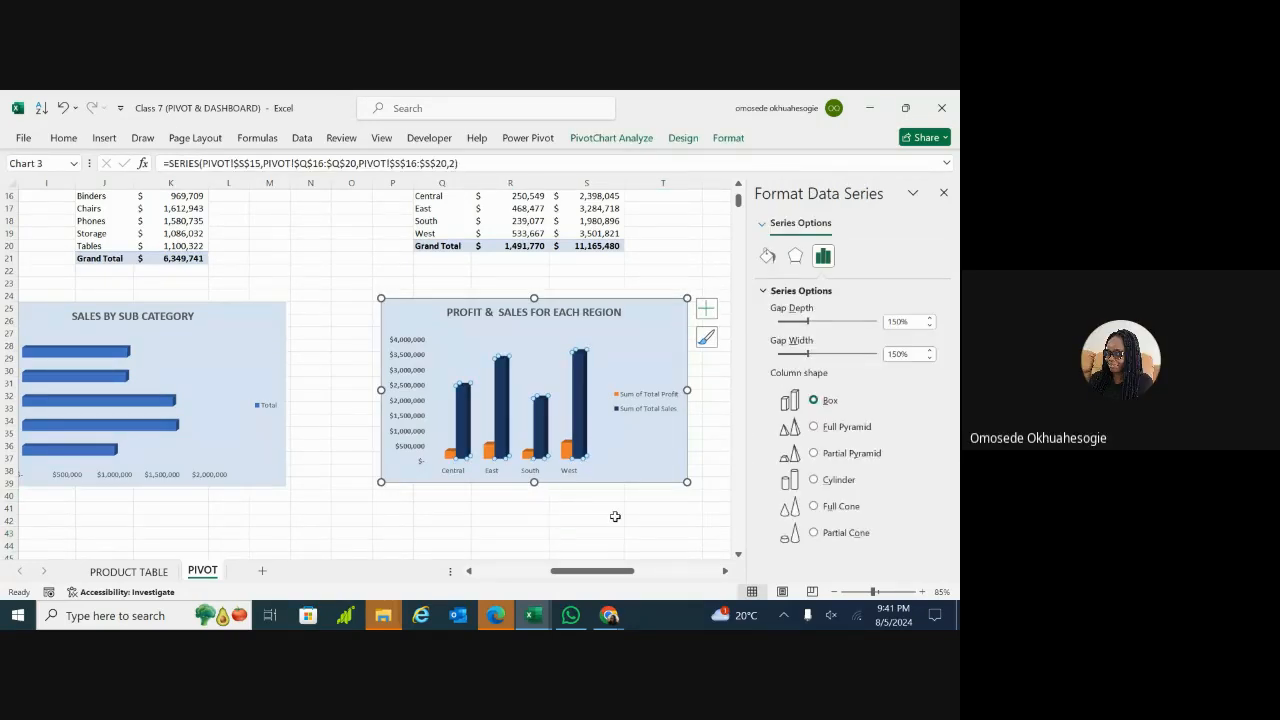
pyautogui.hscroll(1, 614, 517)
pyautogui.hscroll(6, 374, 352)
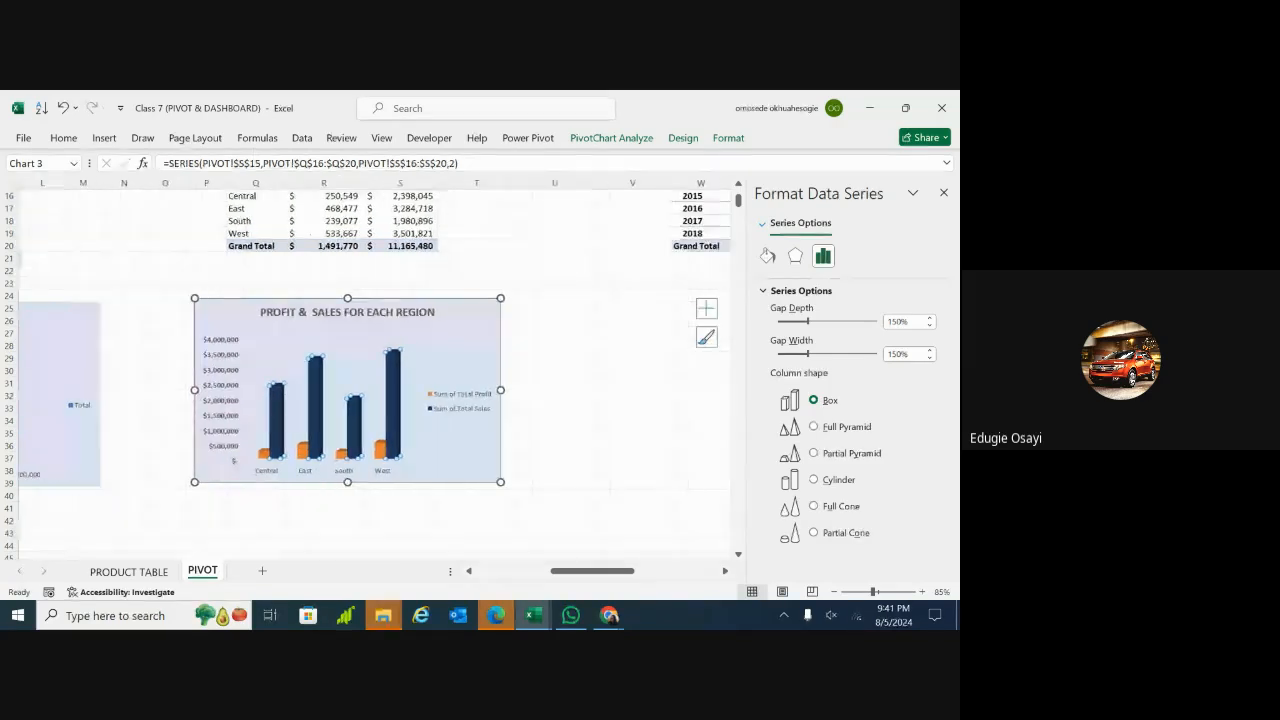
pyautogui.hscroll(-9, 374, 352)
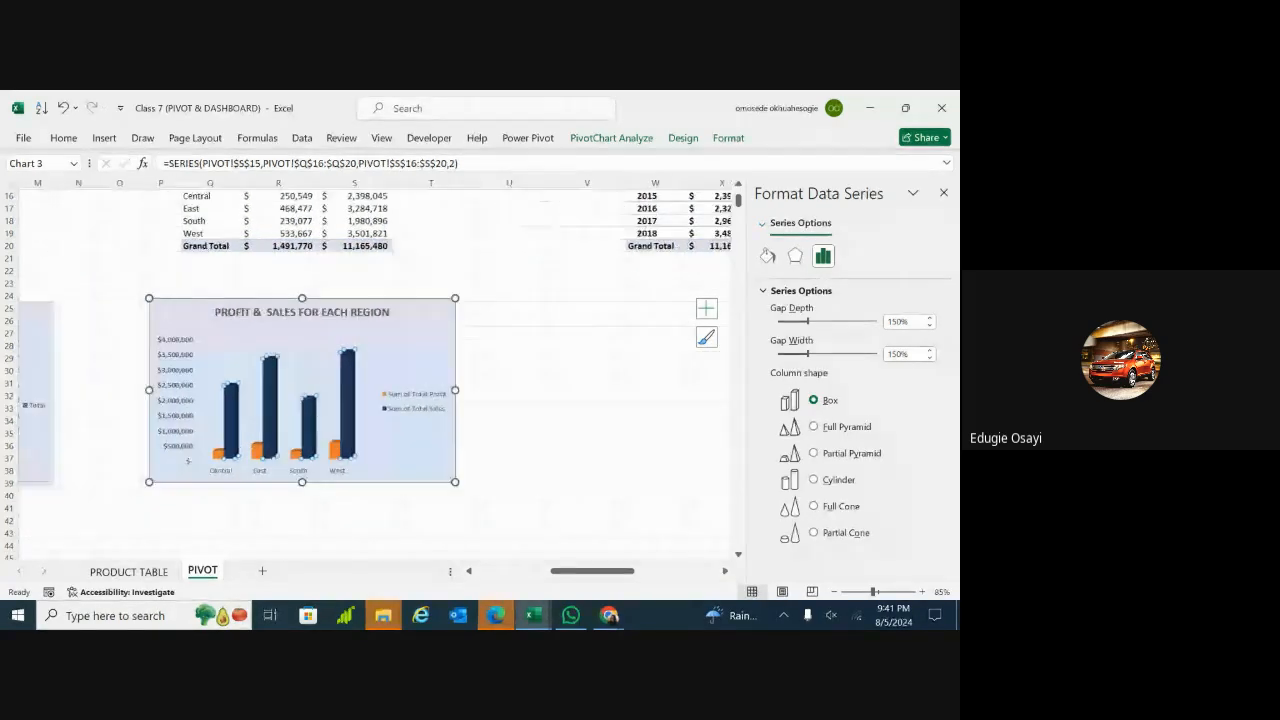
pyautogui.hscroll(-2, 374, 352)
pyautogui.hscroll(10, 374, 352)
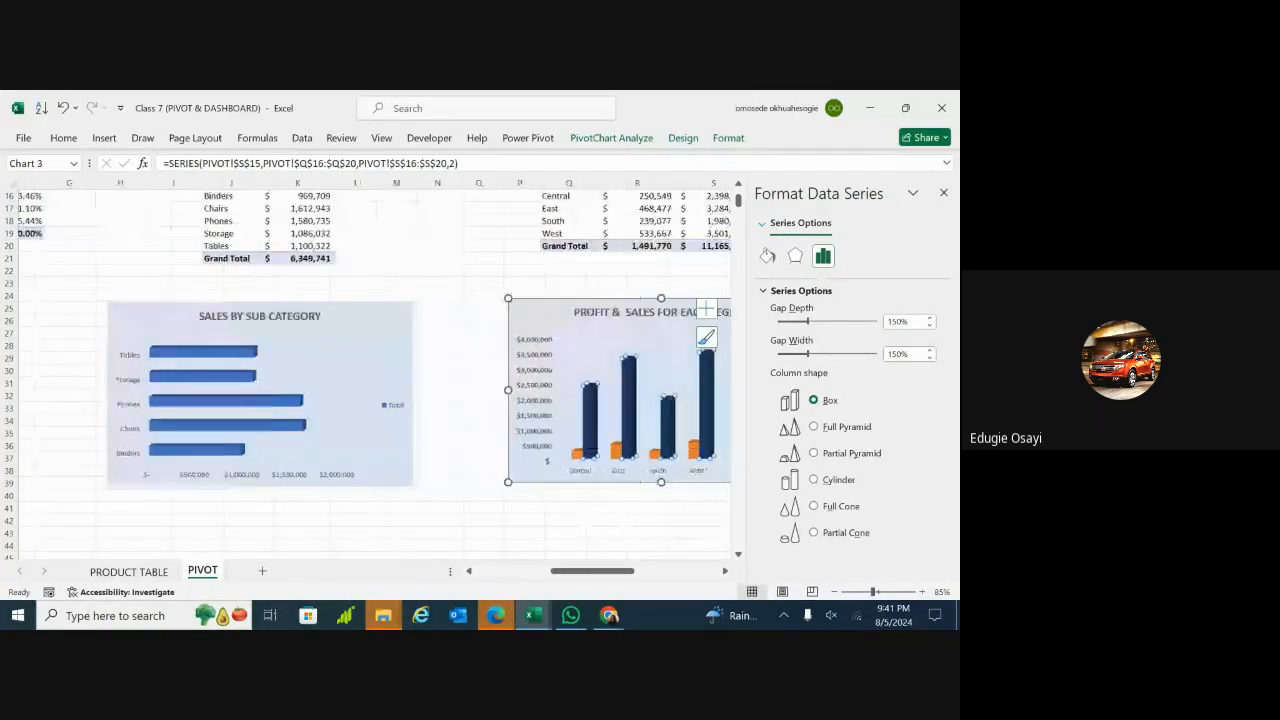
pyautogui.hscroll(-16, 374, 352)
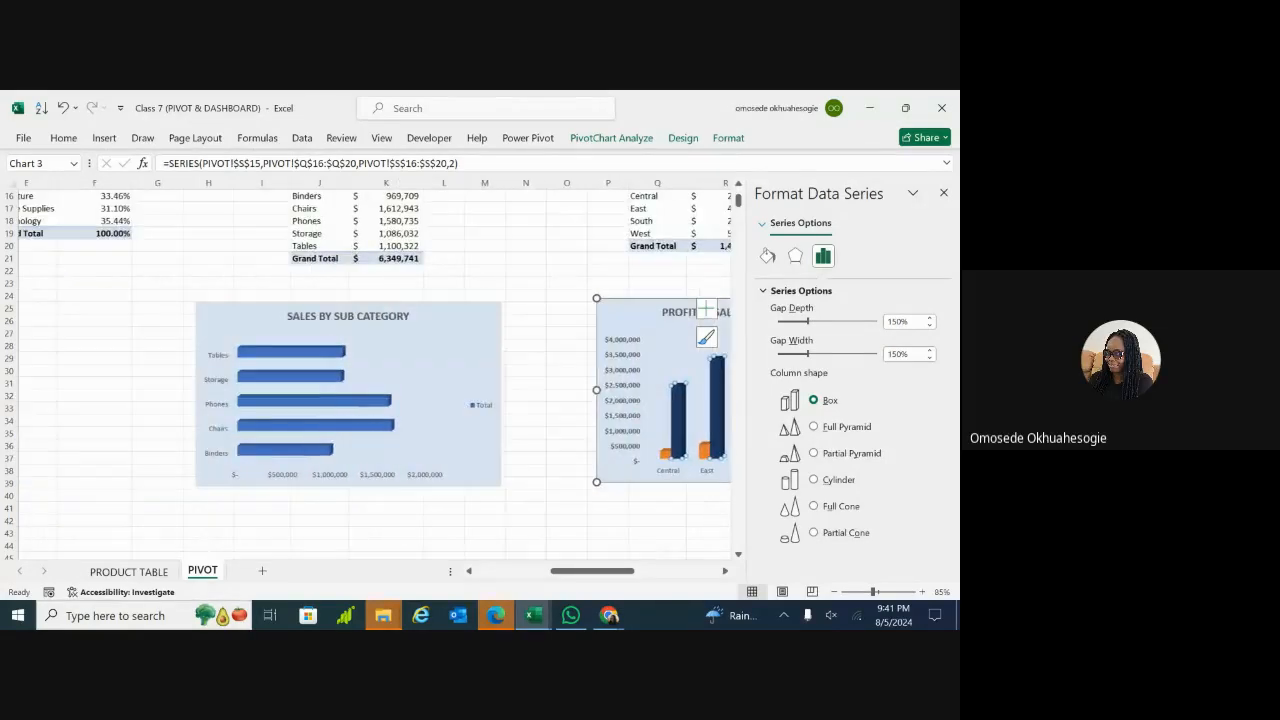
pyautogui.click(200, 320)
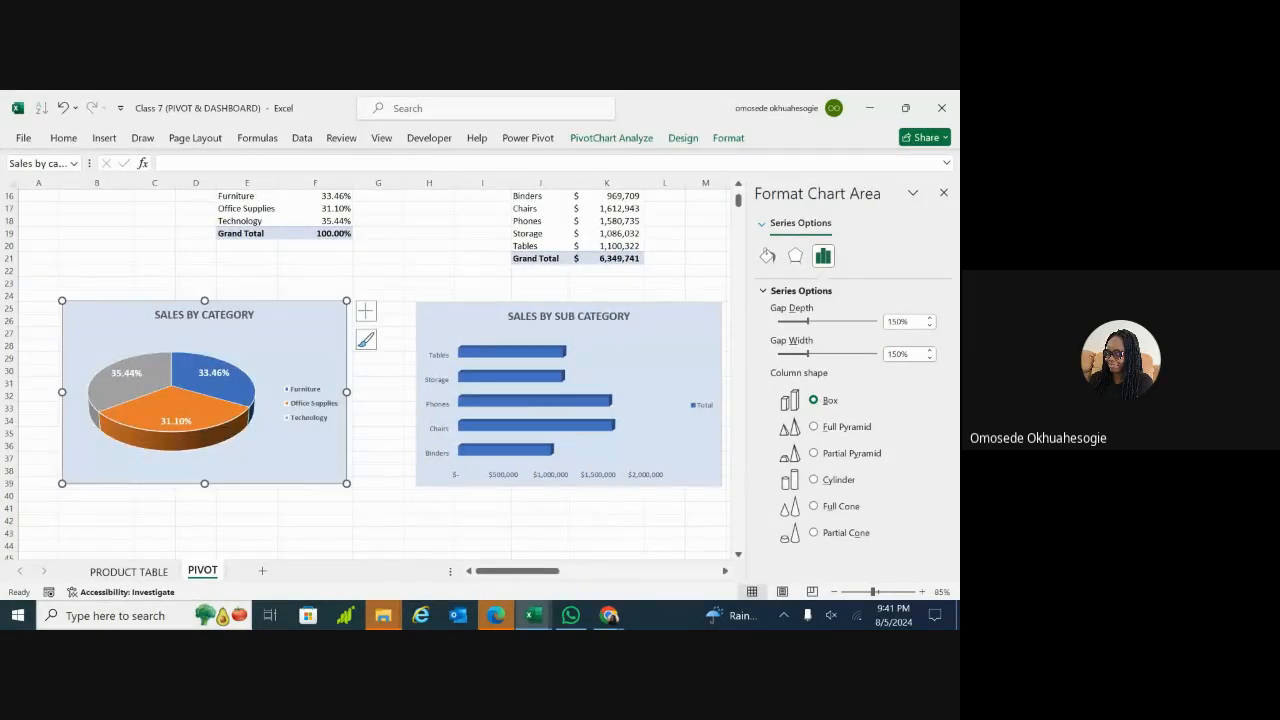
pyautogui.hscroll(7, 374, 352)
pyautogui.hscroll(3, 374, 352)
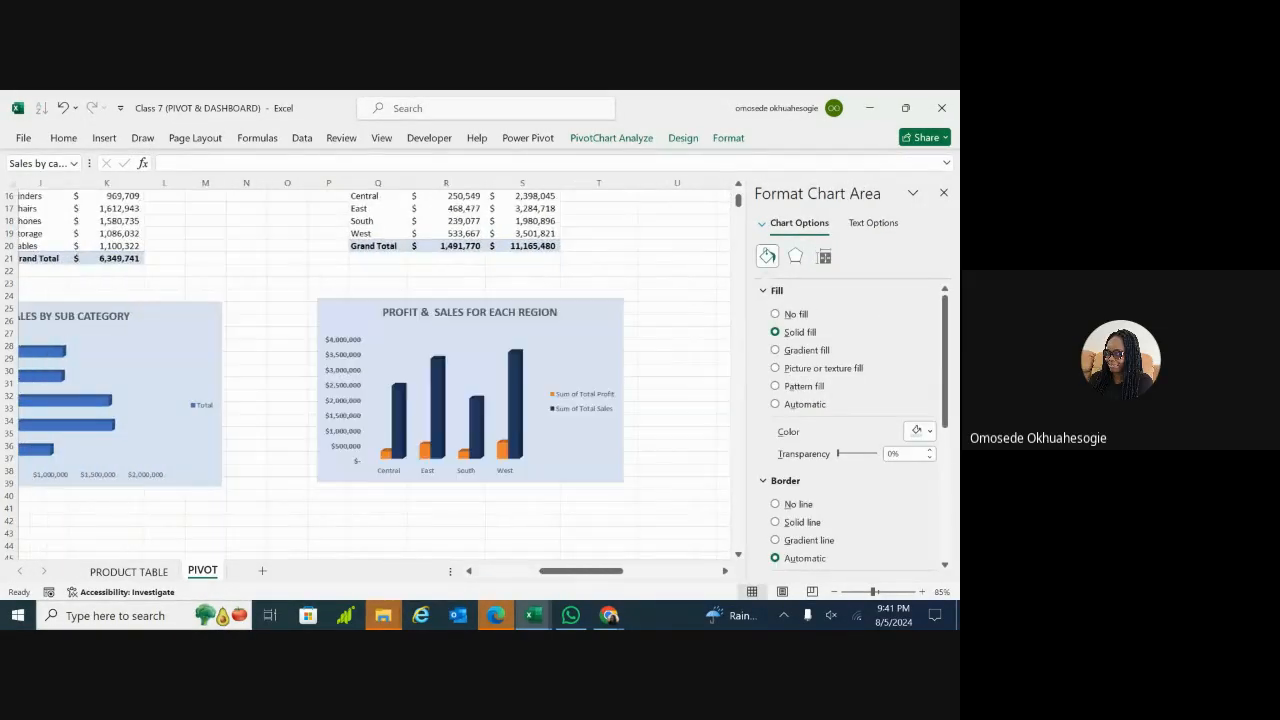
# Step: Examine the region chart's plot area and value axis together with its source pivot table of total profit and sales
pyautogui.click(528, 520)
pyautogui.hscroll(2, 374, 352)
pyautogui.hscroll(1, 562, 511)
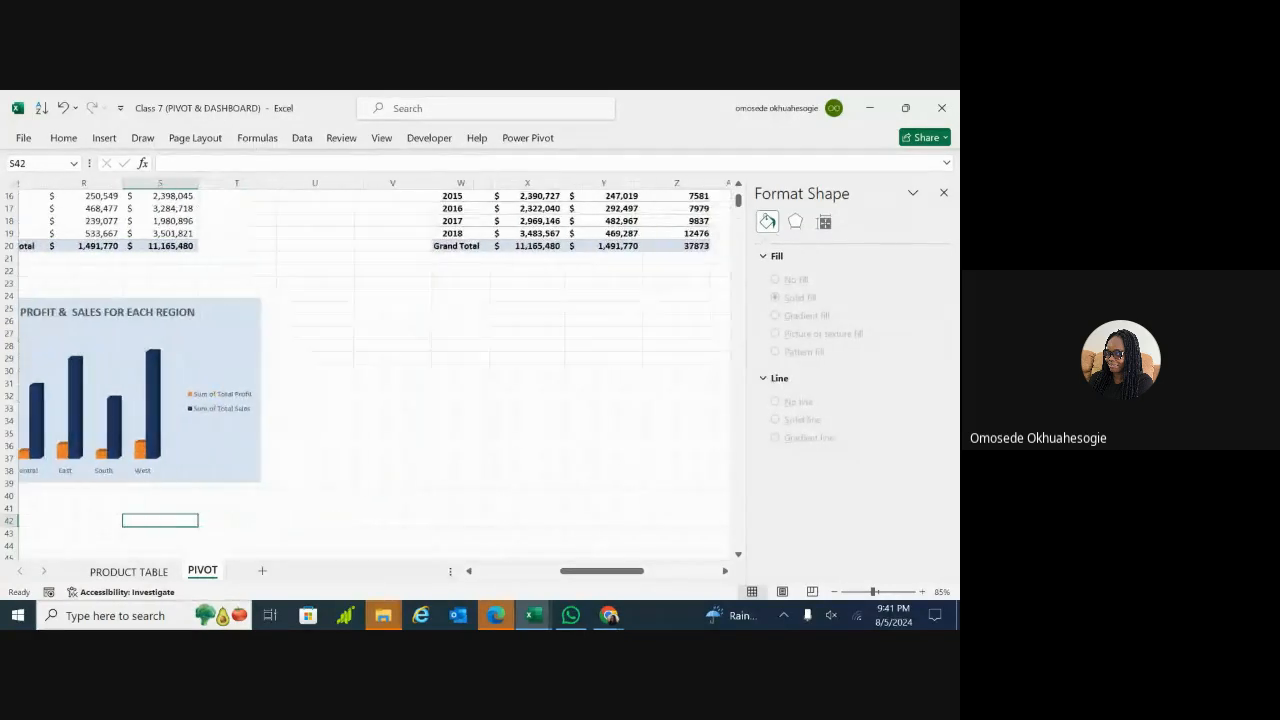
pyautogui.hscroll(-1, 562, 511)
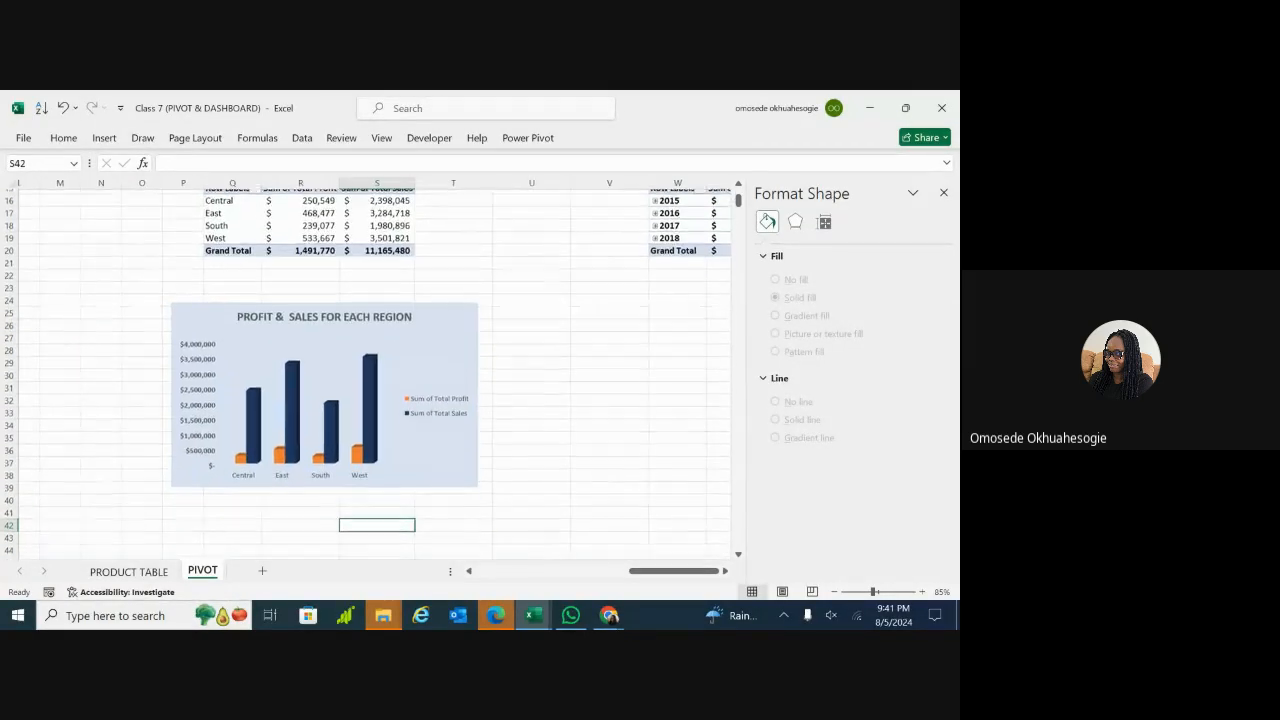
pyautogui.scroll(-1, 600, 512)
pyautogui.hscroll(-3, 383, 401)
pyautogui.click(340, 399)
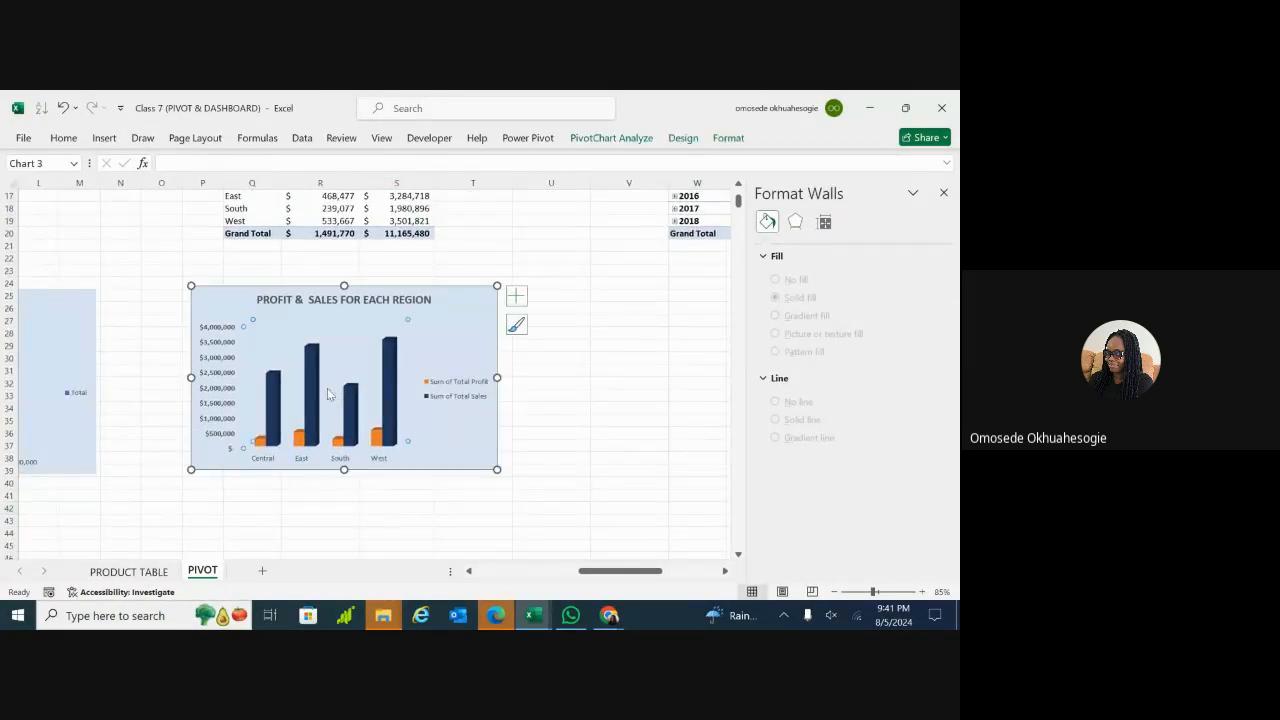
pyautogui.click(220, 381)
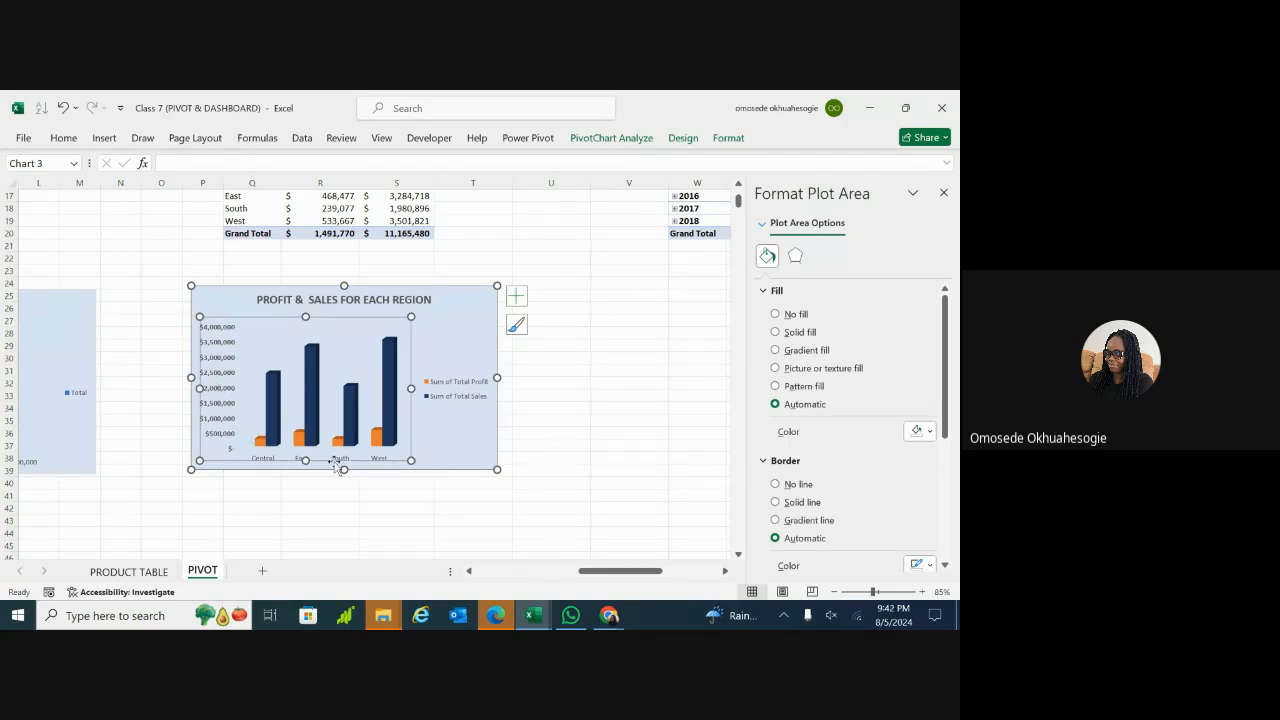
pyautogui.click(596, 409)
pyautogui.hscroll(2, 596, 409)
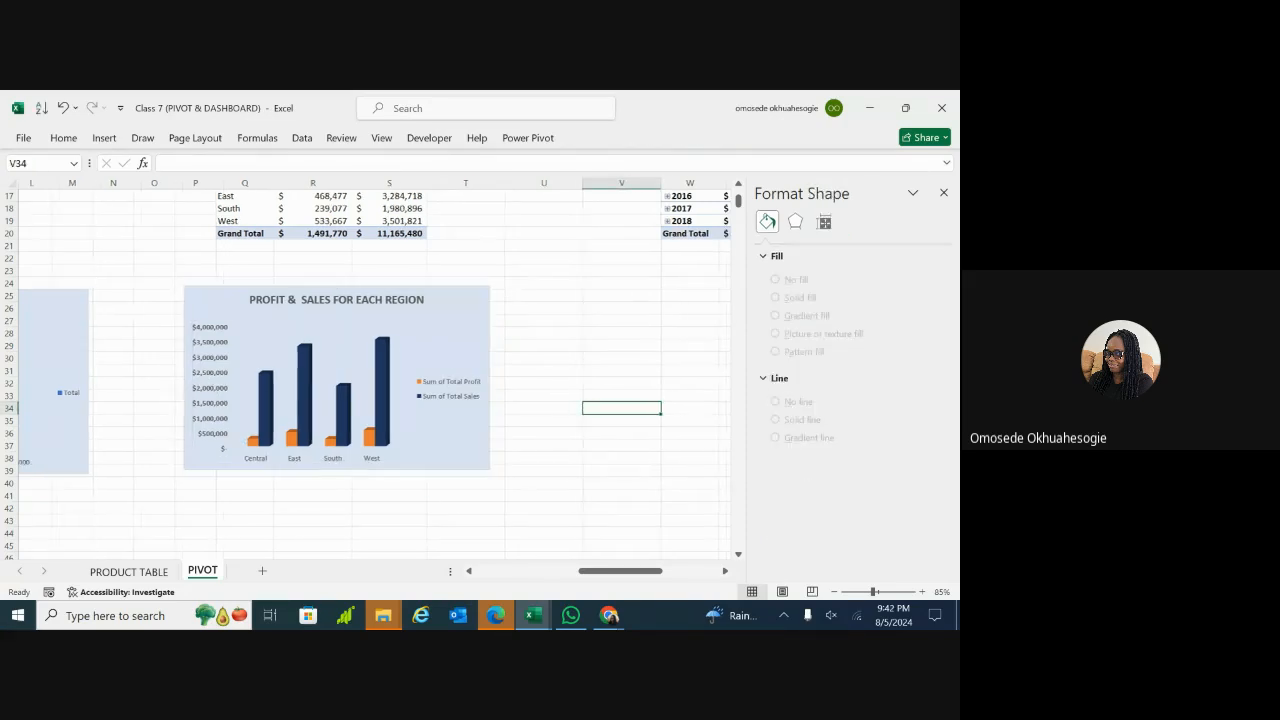
pyautogui.click(384, 336)
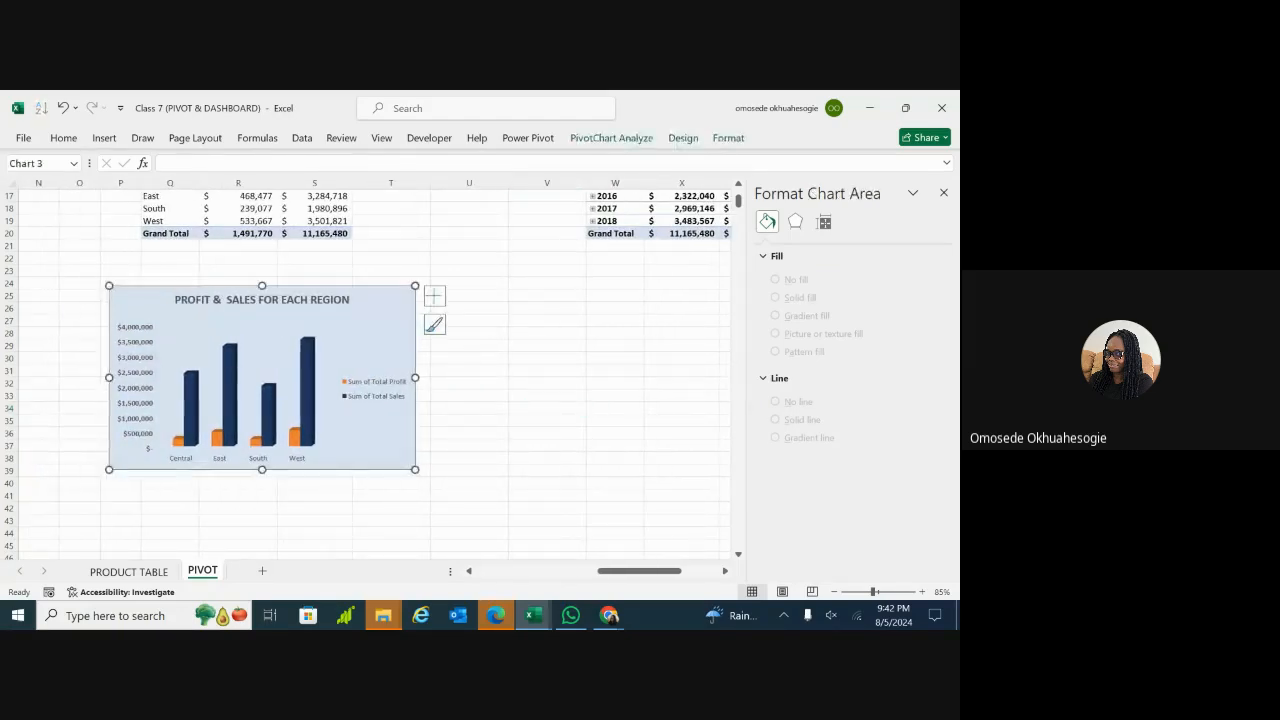
pyautogui.click(135, 388)
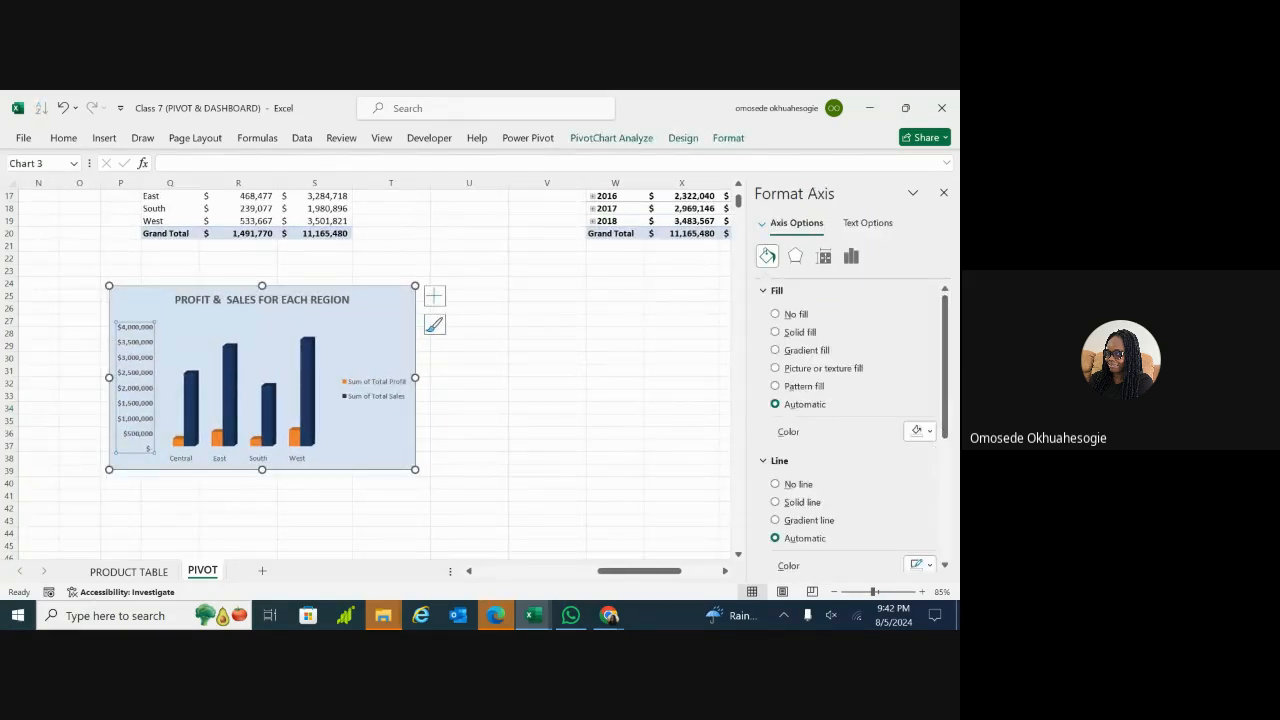
pyautogui.click(262, 352)
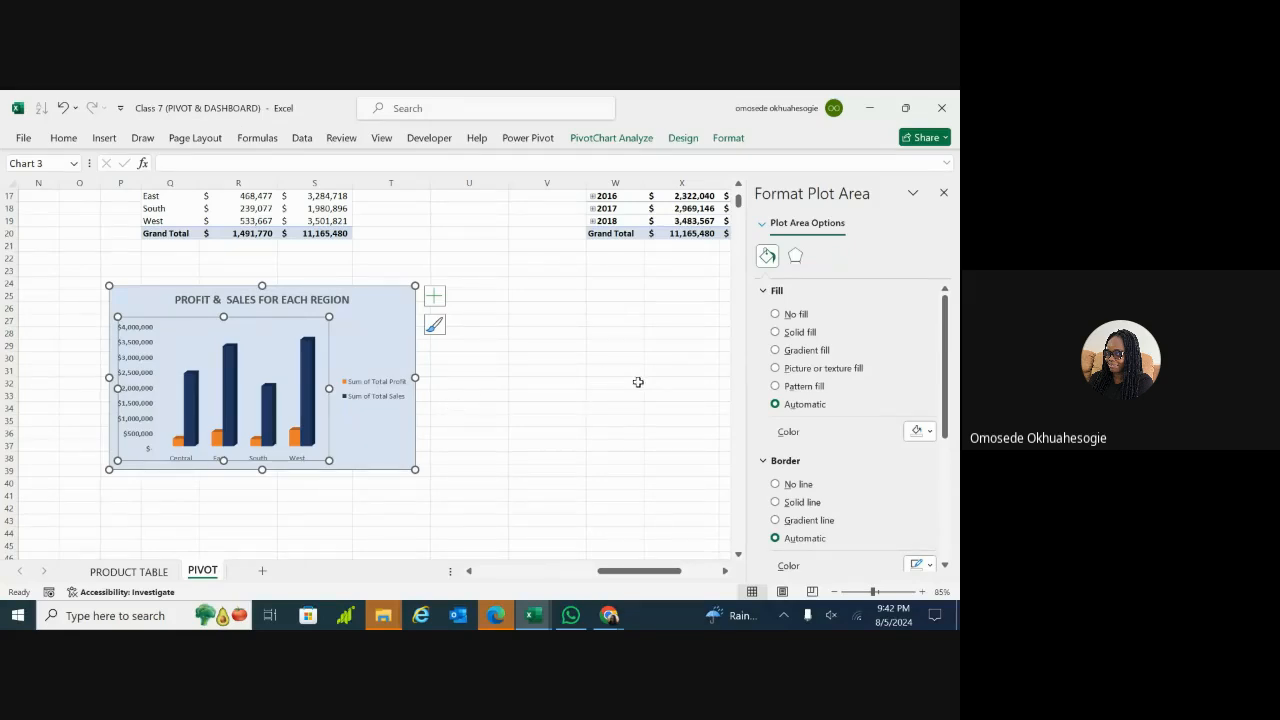
pyautogui.moveTo(637, 380); pyautogui.dragTo(660, 371)
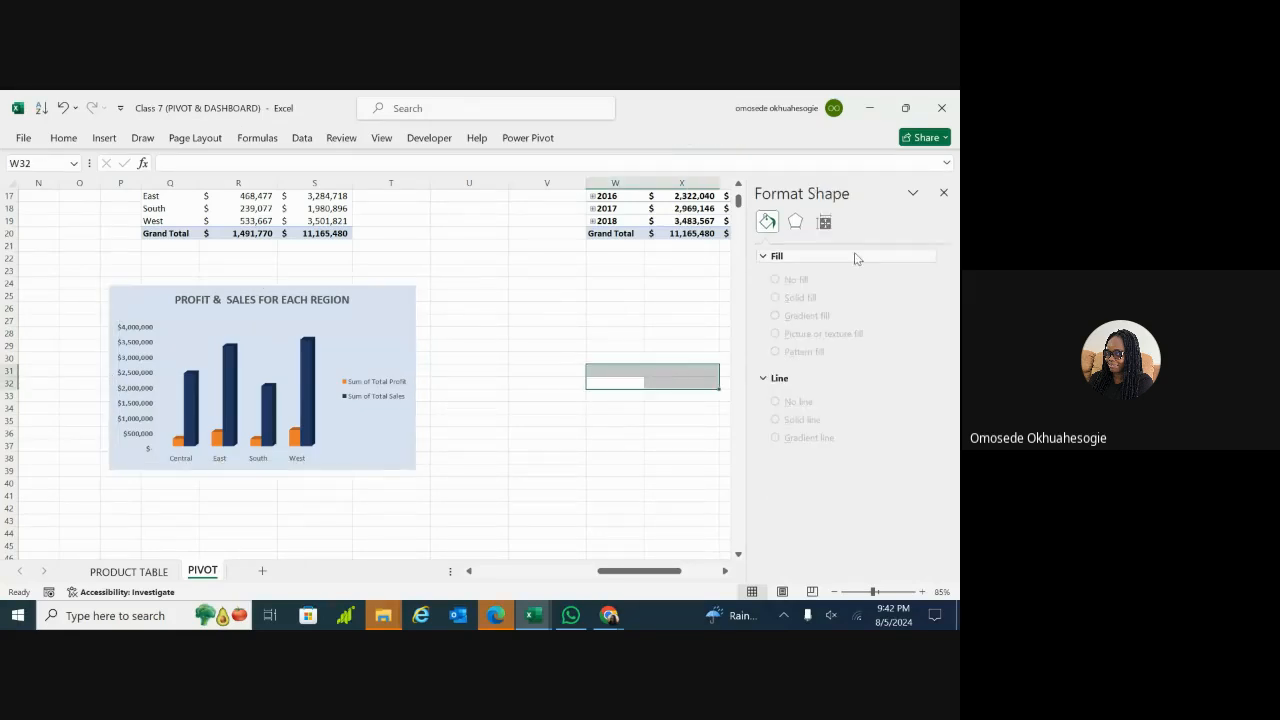
pyautogui.click(660, 358)
pyautogui.moveTo(208, 203); pyautogui.dragTo(165, 208)
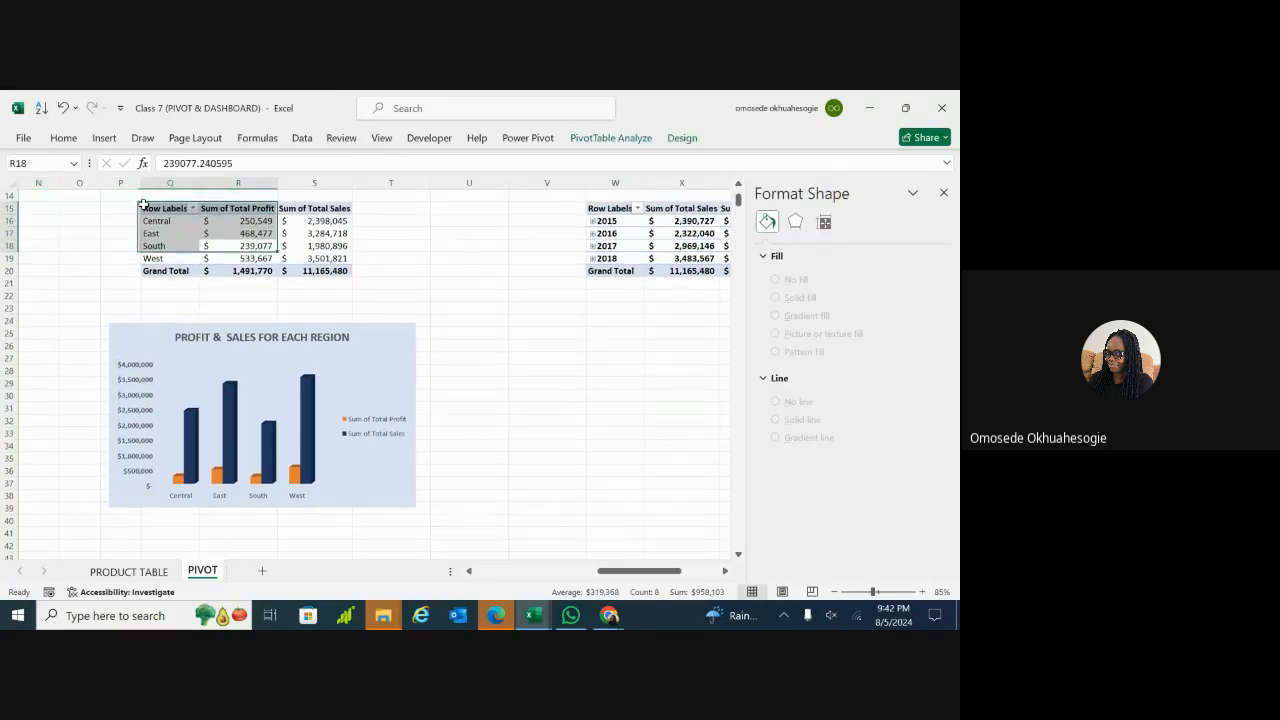
pyautogui.click(673, 420)
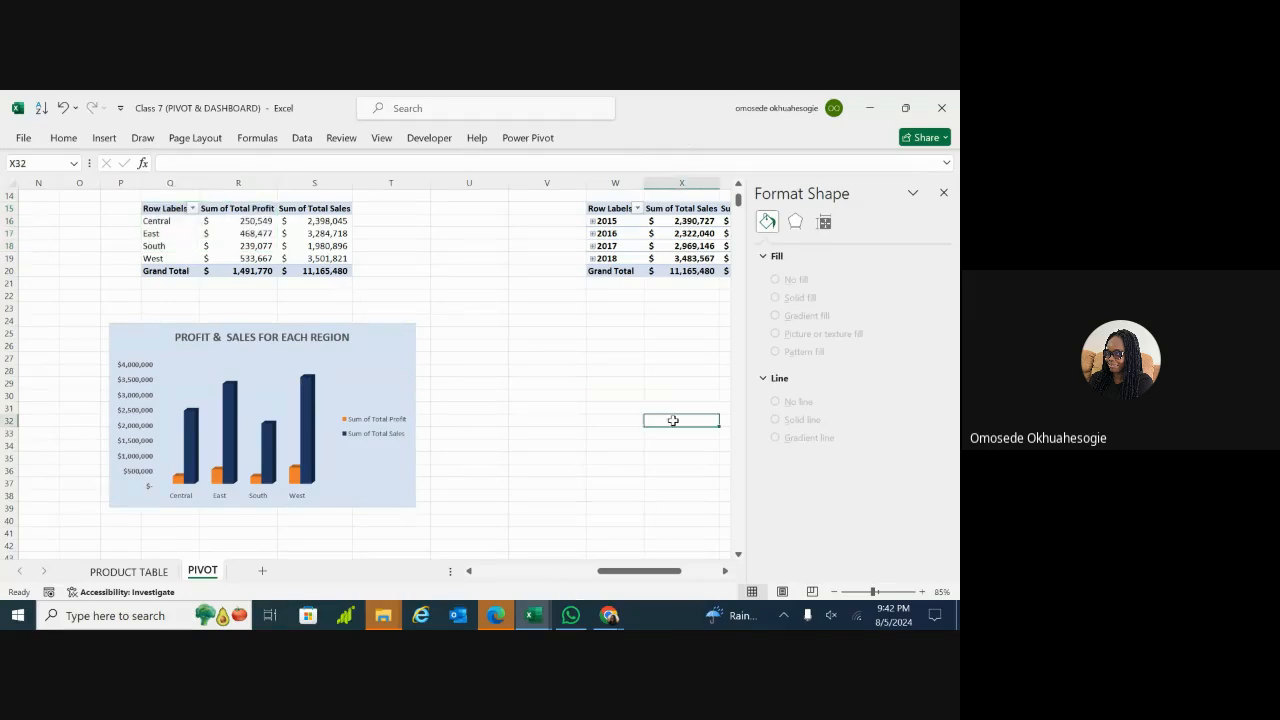
# Step: Review the pivot table of sales, profit and quantity by year and select its year labels
pyautogui.hscroll(5, 673, 420)
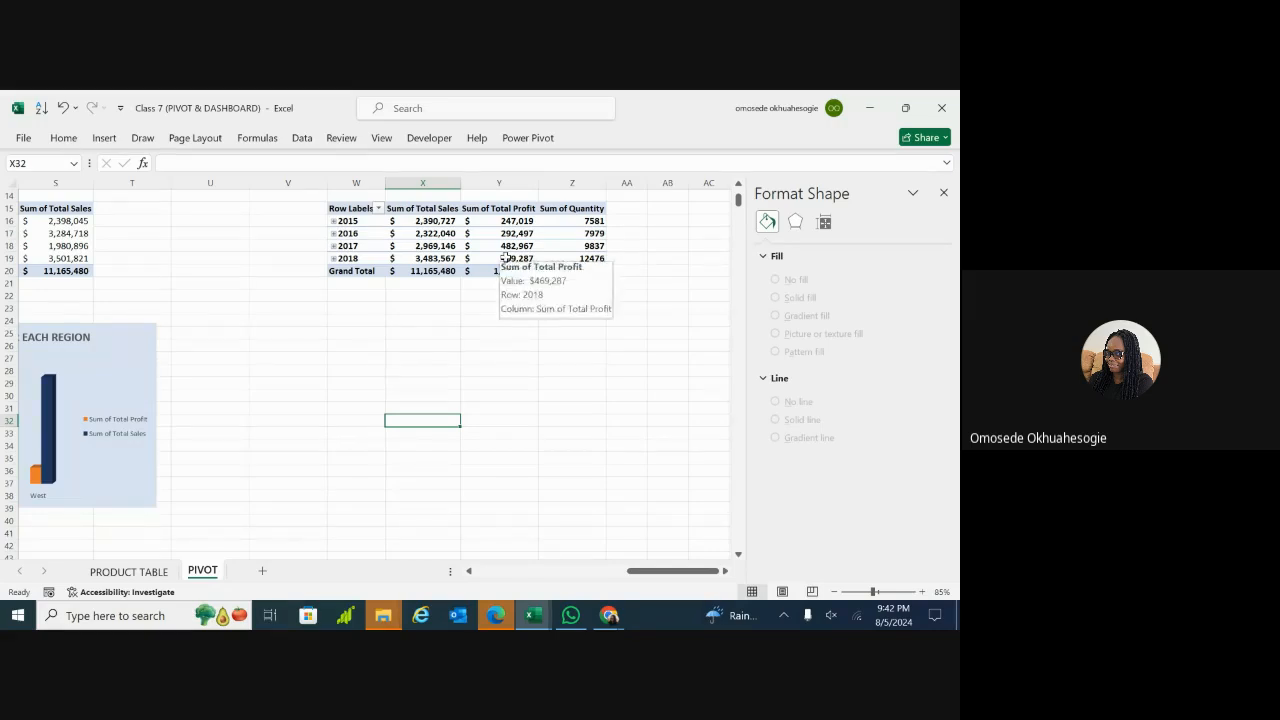
pyautogui.click(464, 267)
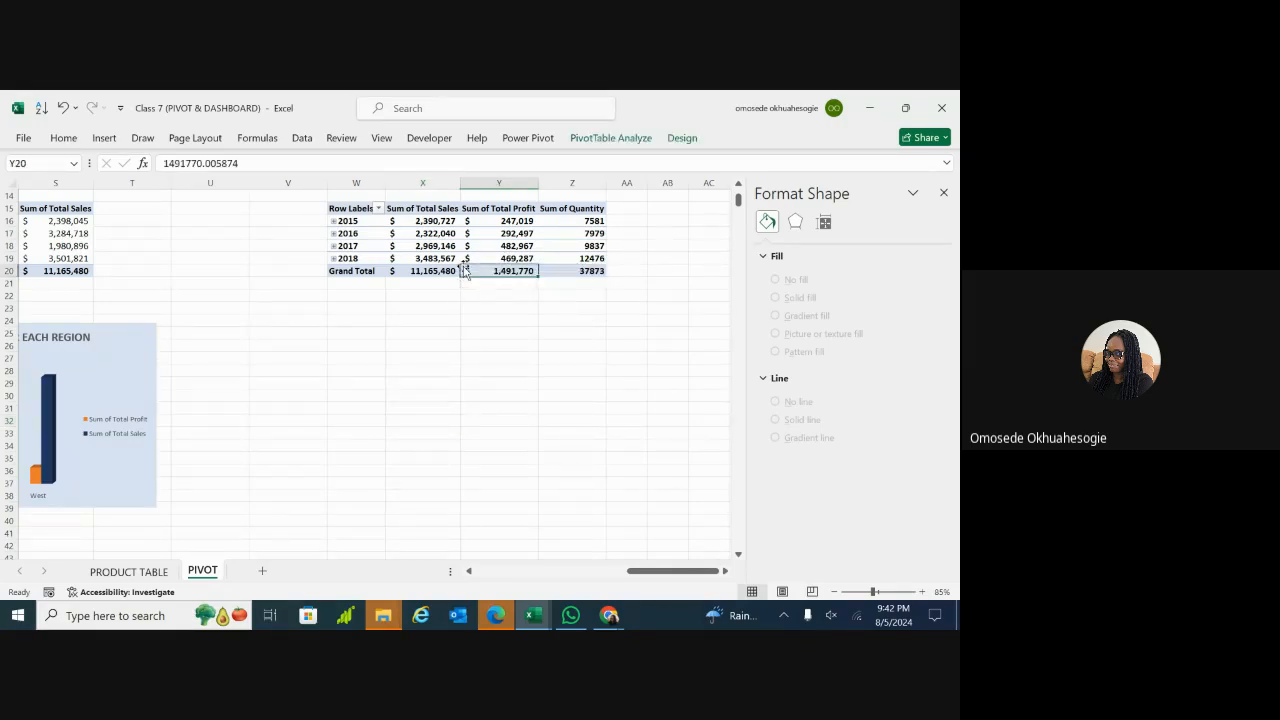
pyautogui.click(355, 221)
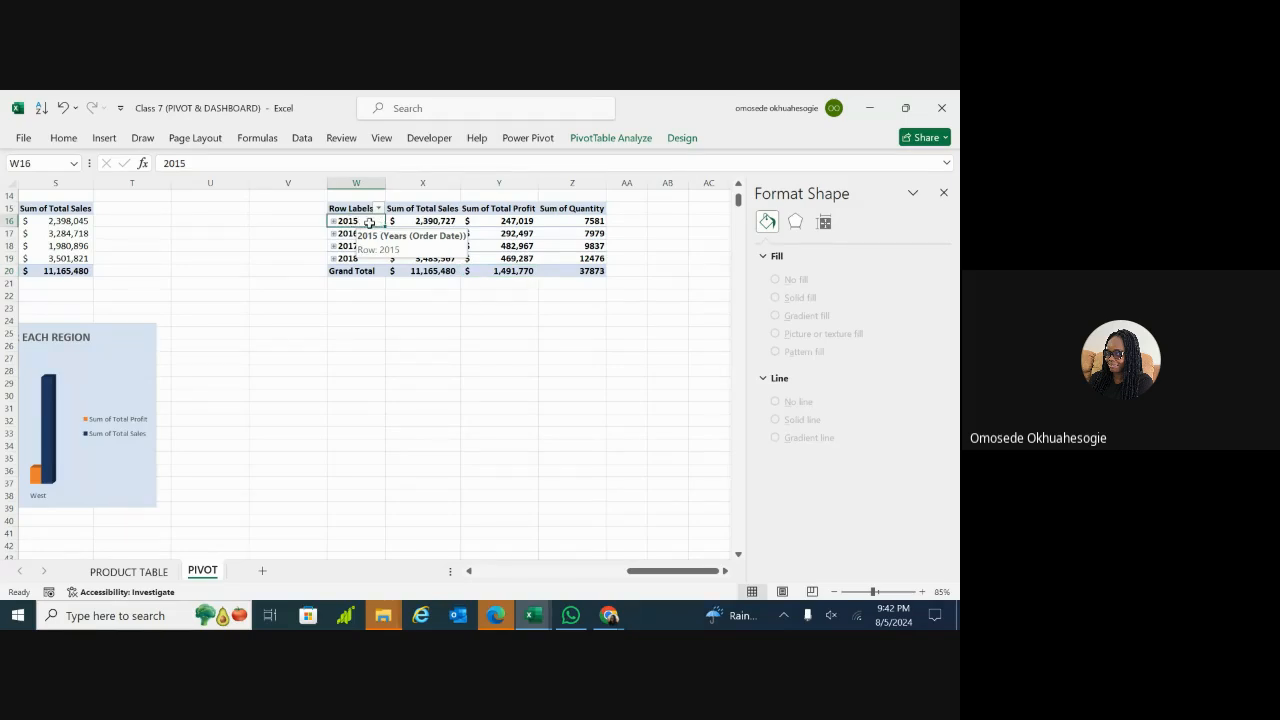
pyautogui.click(360, 240)
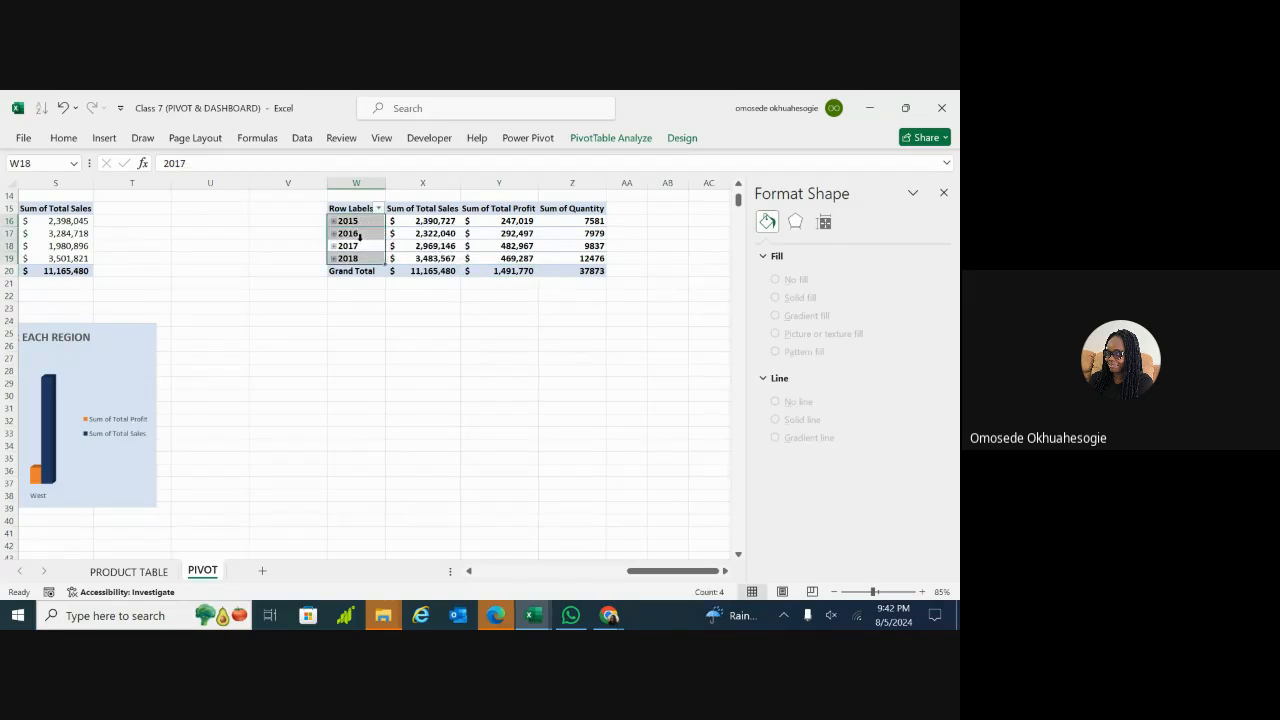
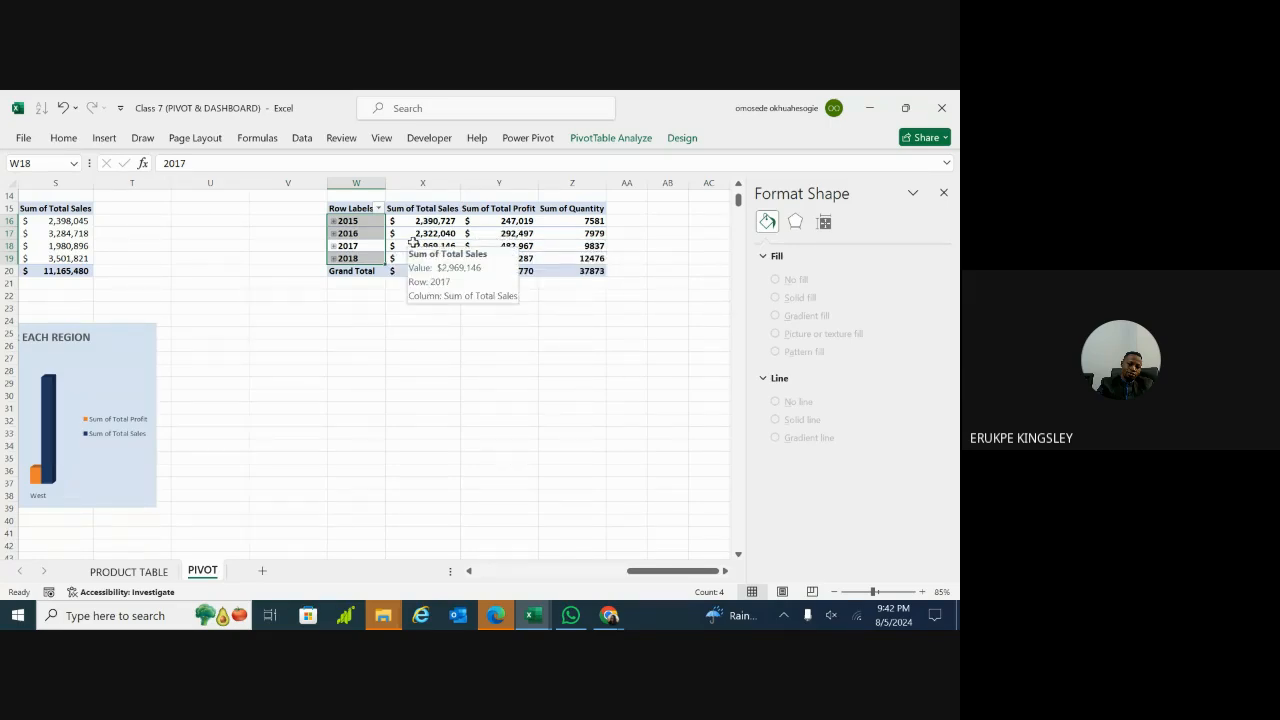
# Step: Expand 2015 and its Qtr1 in the yearly pivot table to view the quarters and months, and collapse both again
pyautogui.click(334, 221)
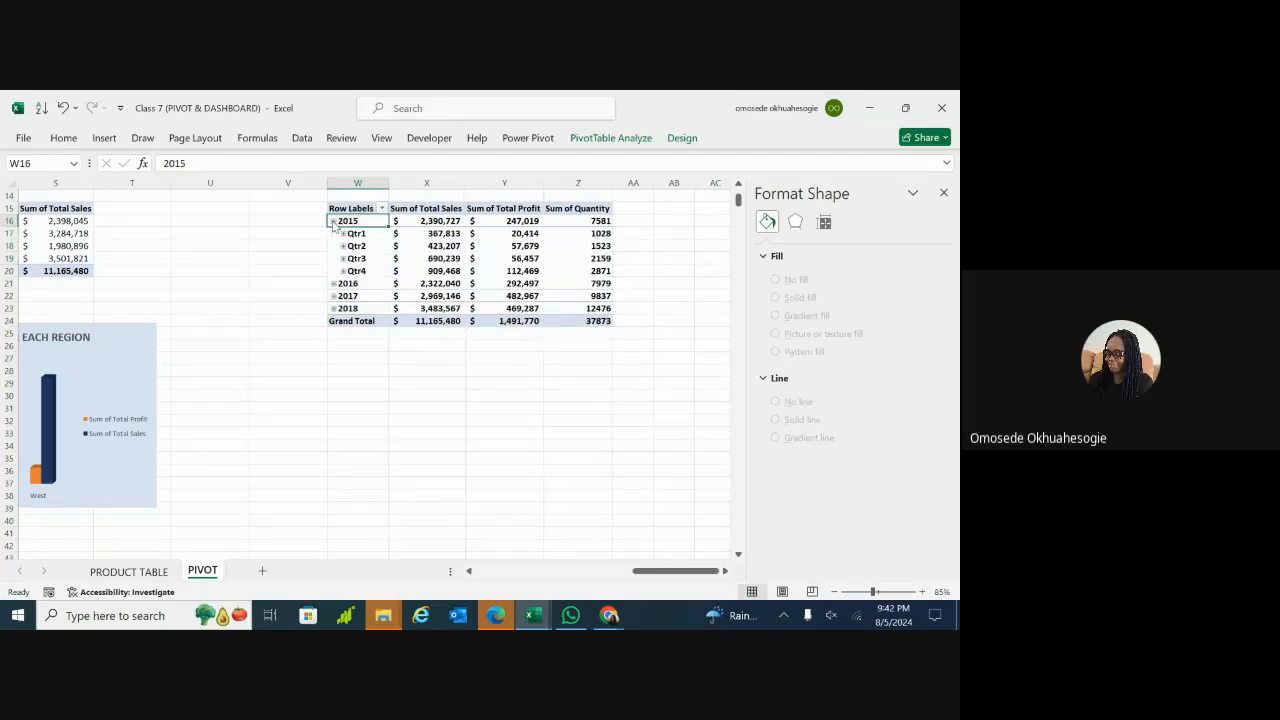
pyautogui.click(343, 234)
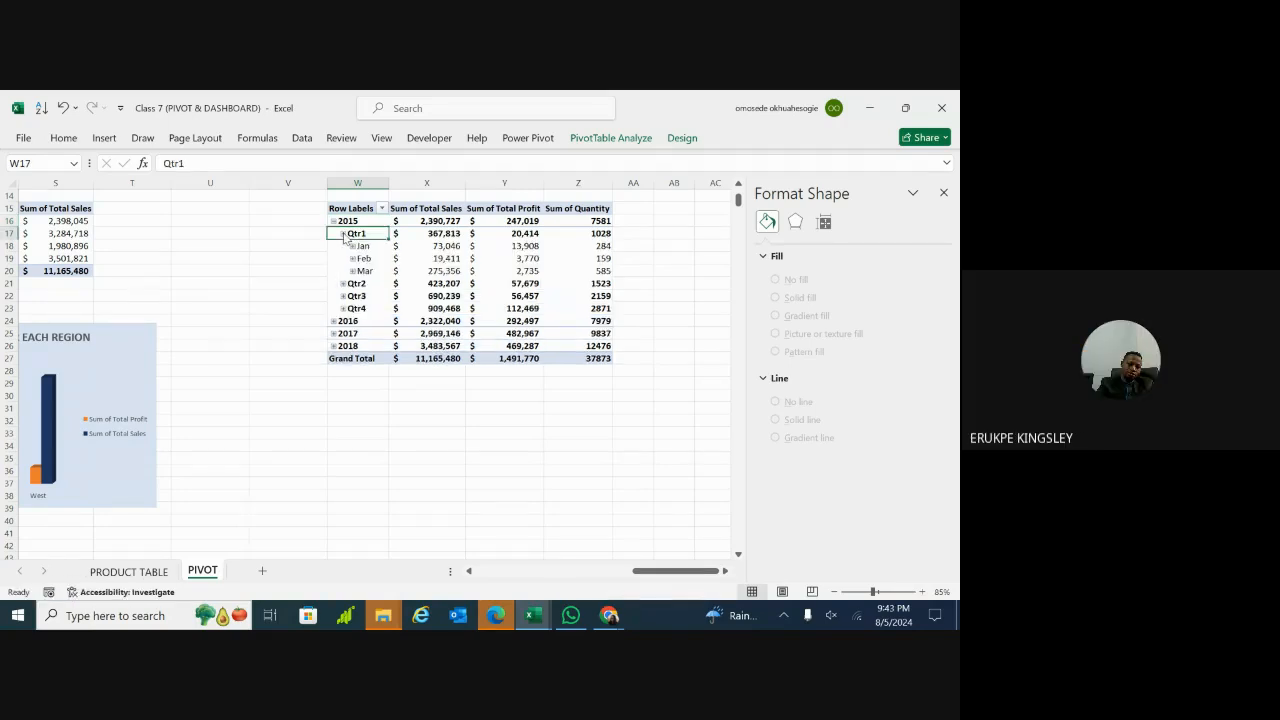
pyautogui.click(343, 234)
pyautogui.click(333, 221)
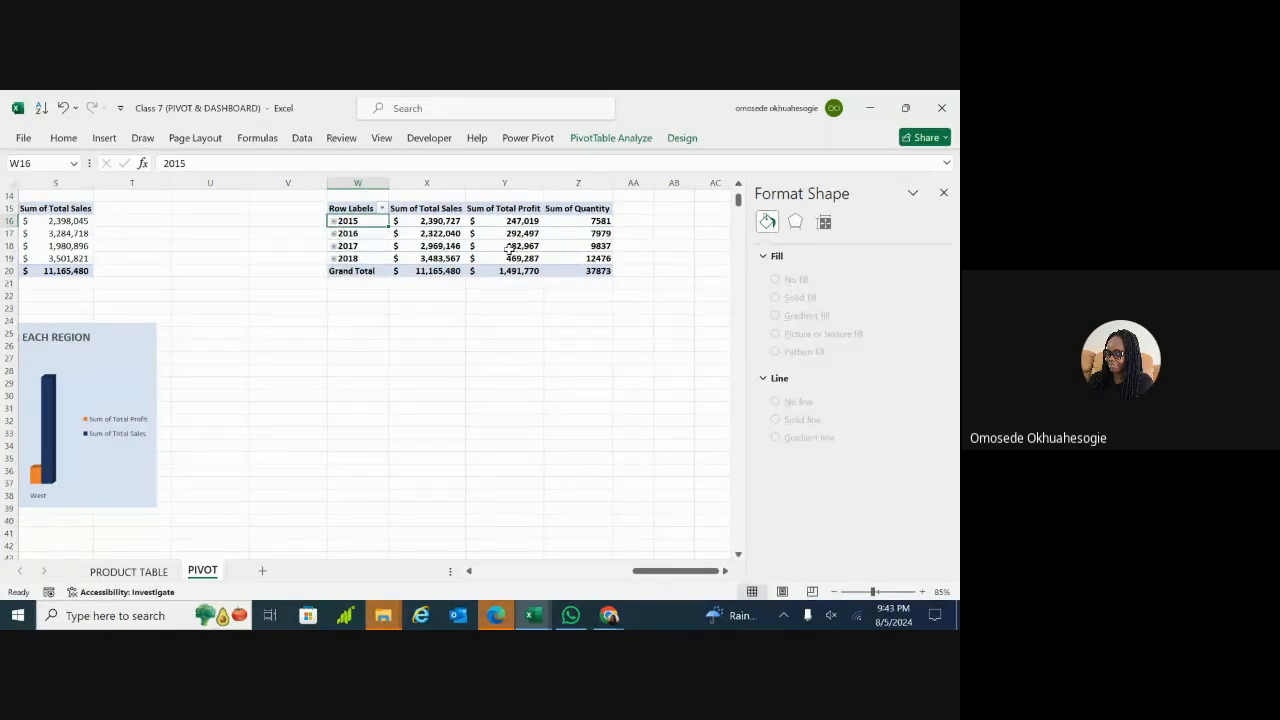
pyautogui.click(373, 239)
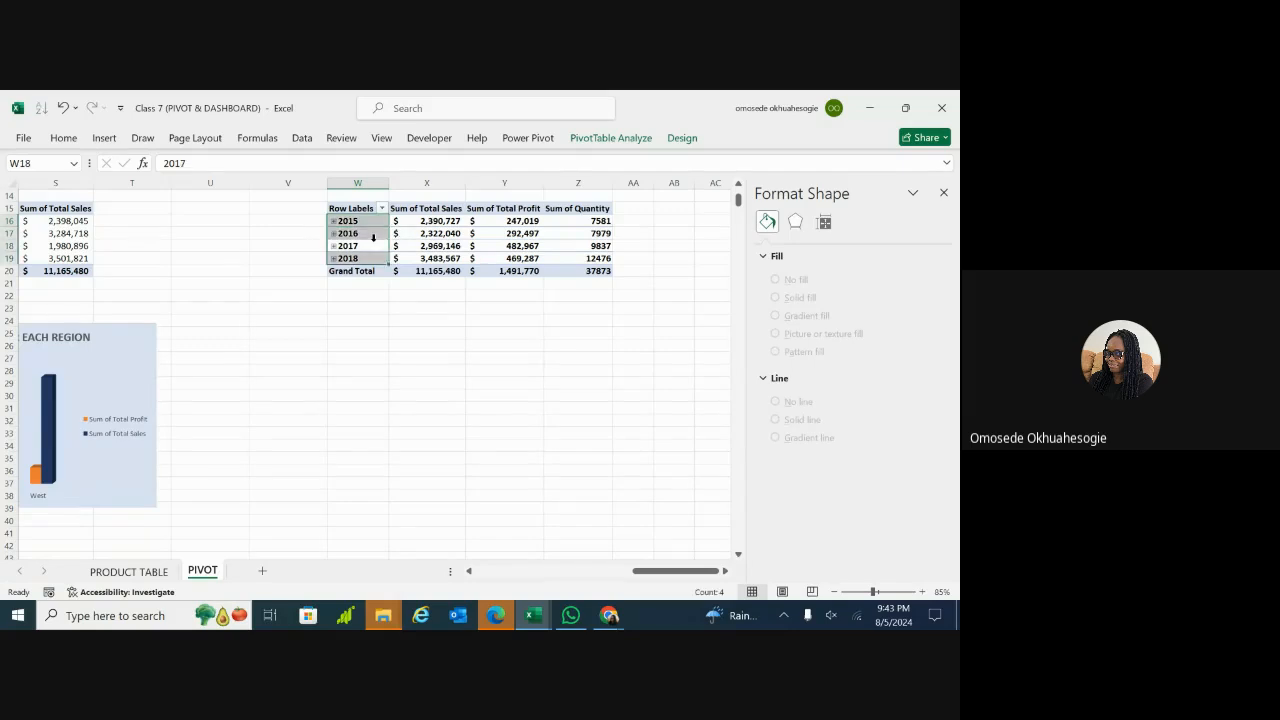
pyautogui.click(603, 343)
pyautogui.click(443, 271)
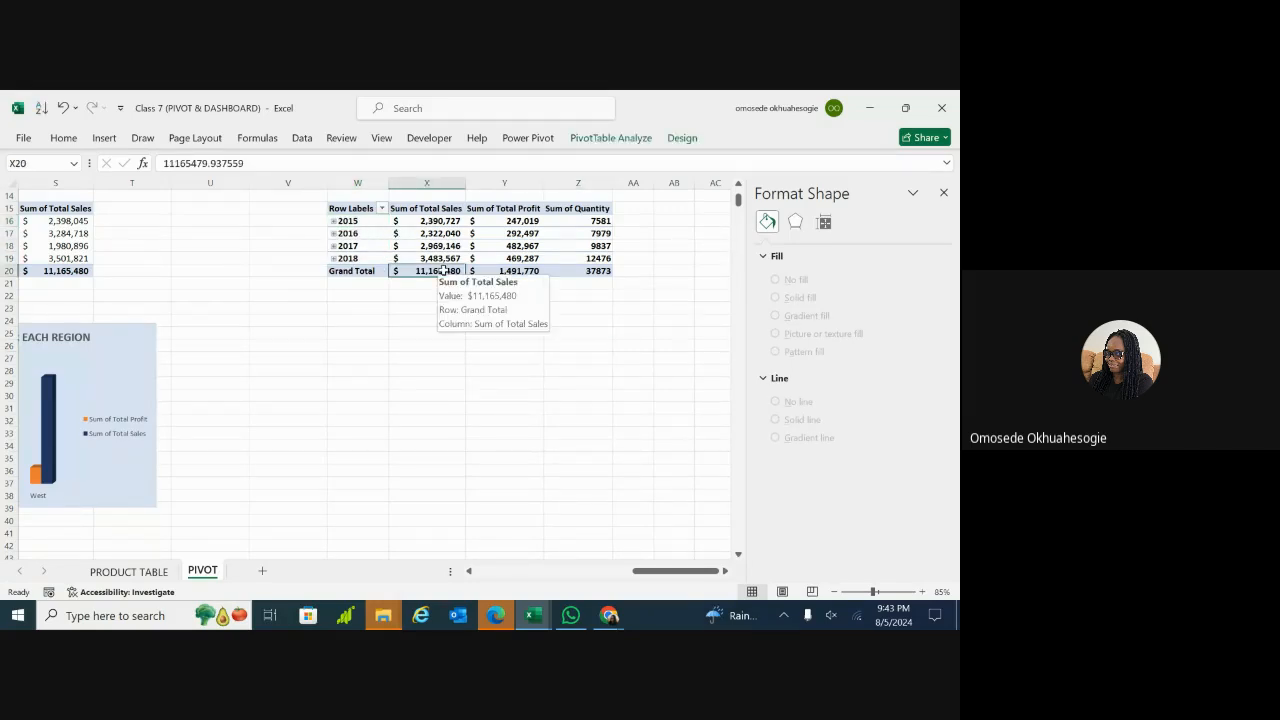
pyautogui.click(396, 232)
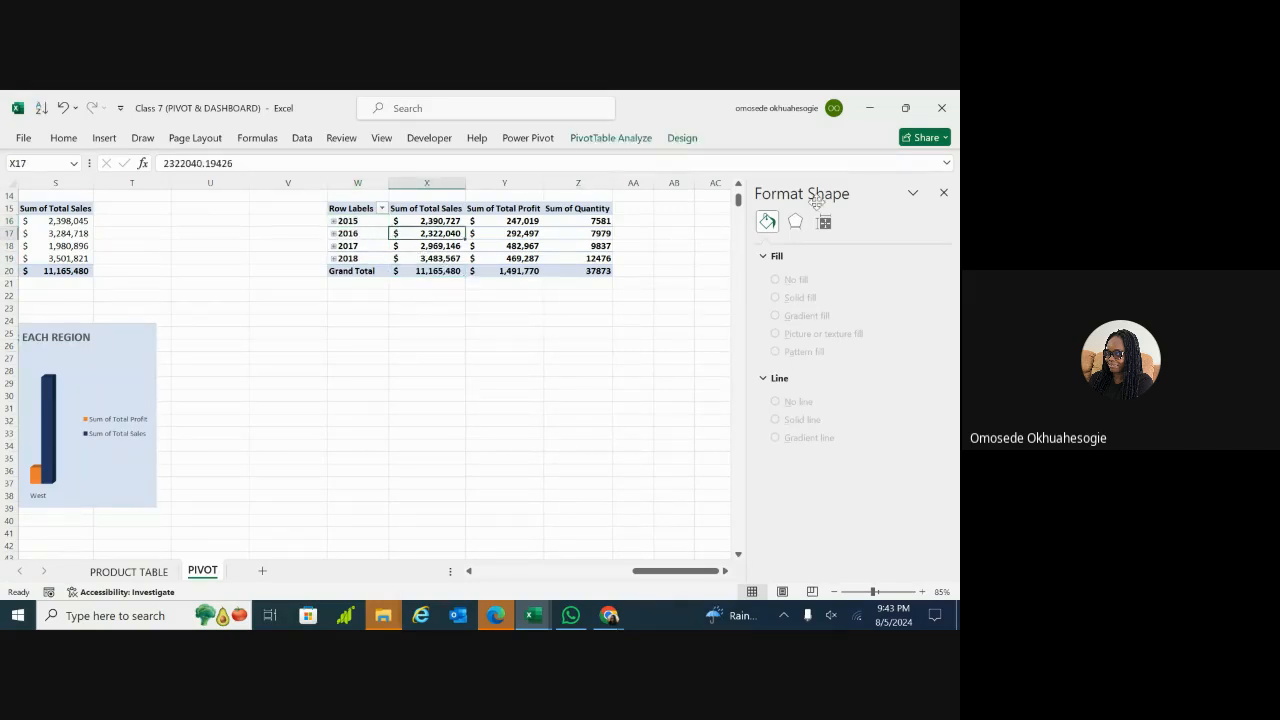
# Step: Close the Format Shape pane and display the field list of the yearly pivot table down to its Order Date groupings
pyautogui.click(941, 194)
pyautogui.click(369, 232)
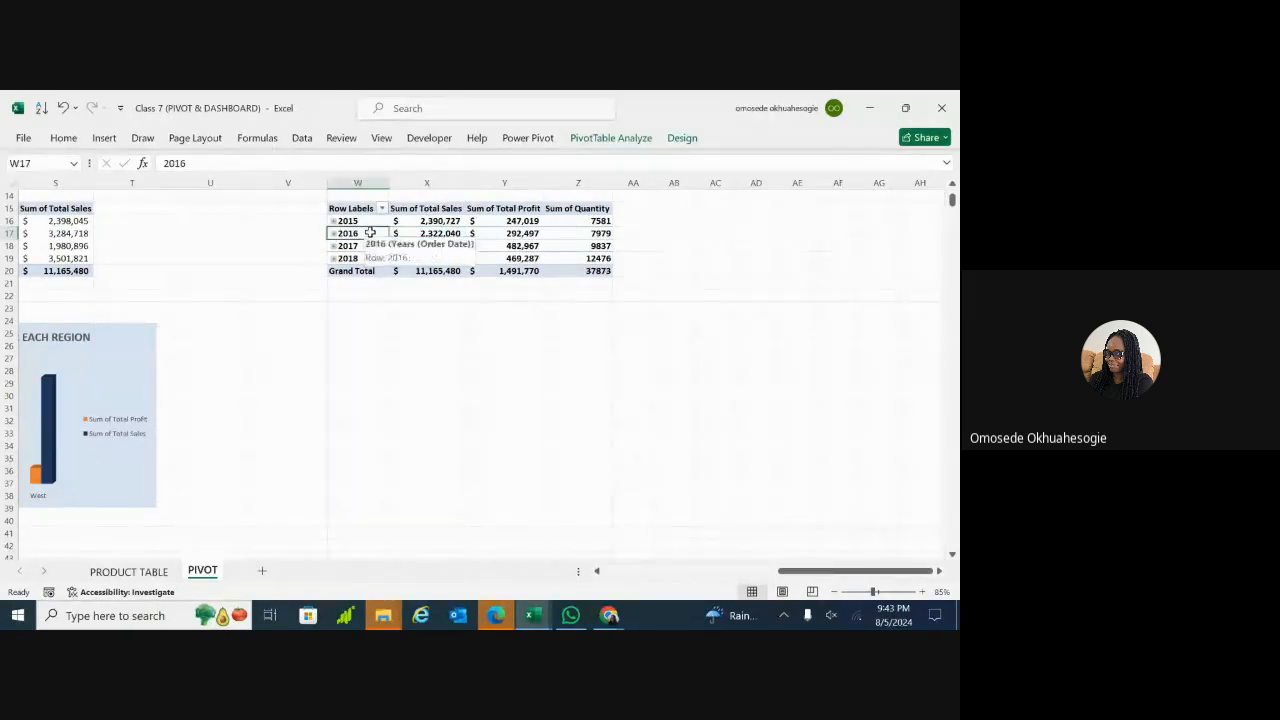
pyautogui.click(616, 140)
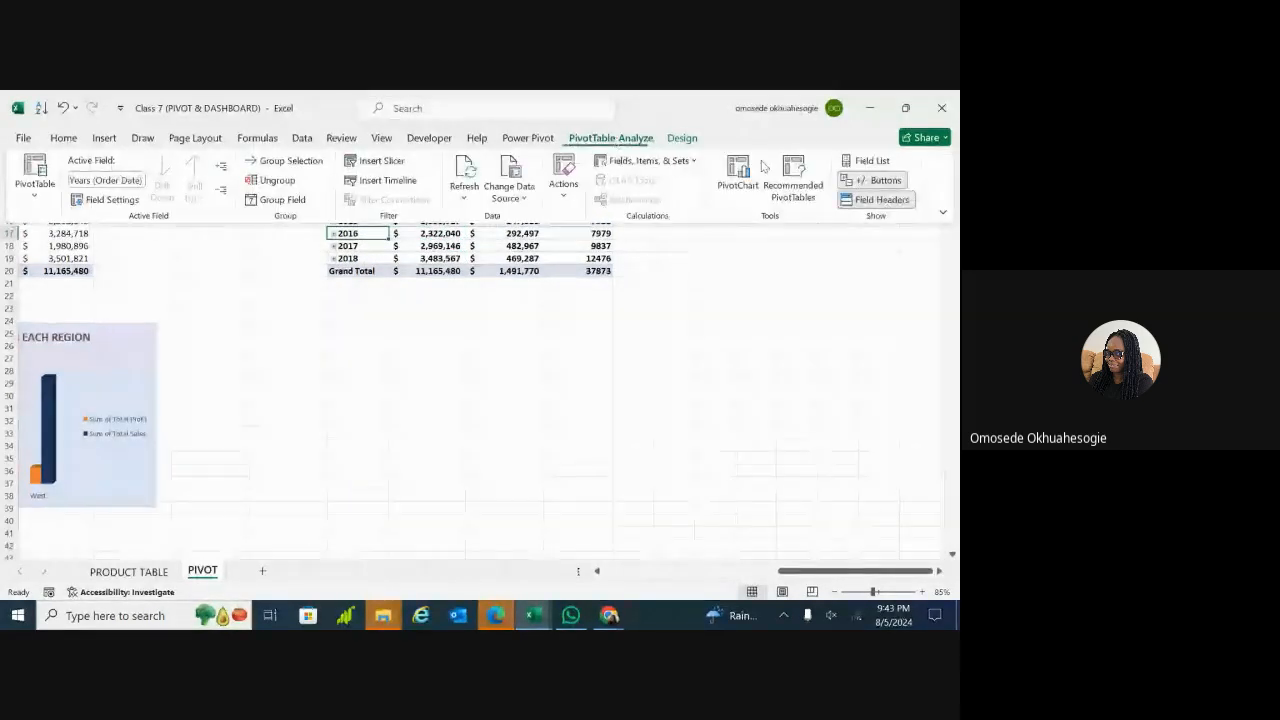
pyautogui.click(862, 162)
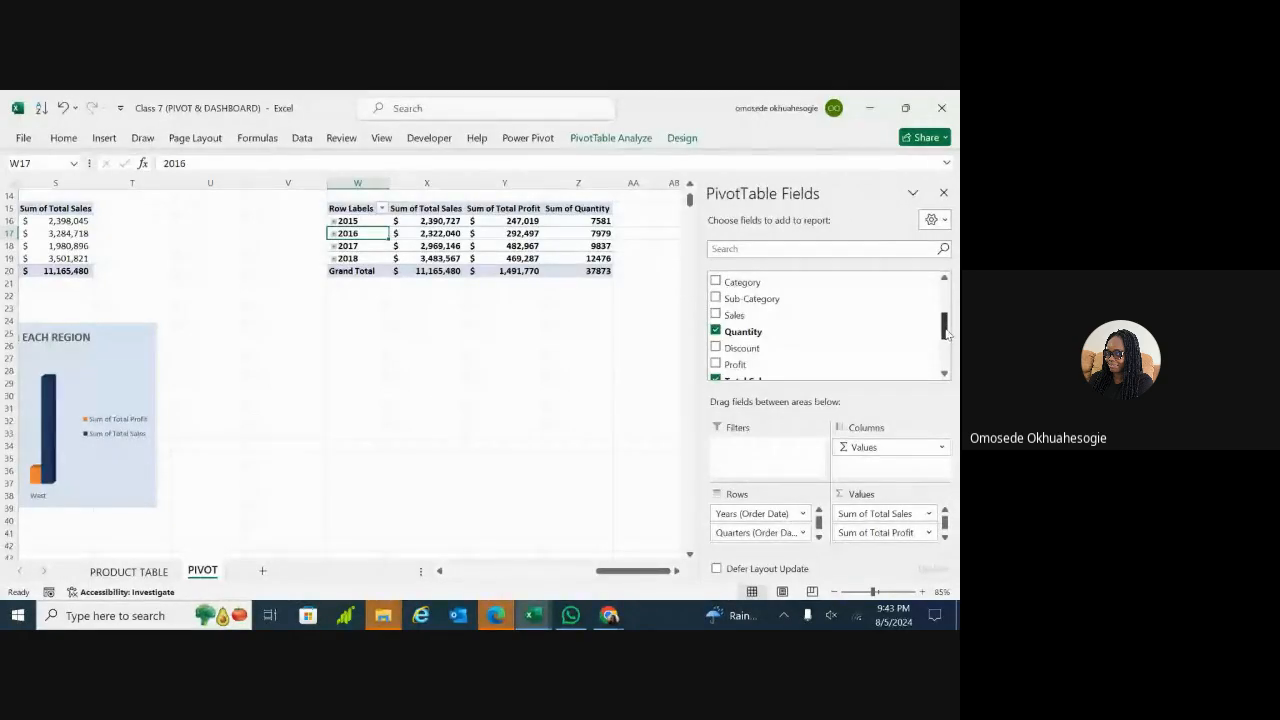
pyautogui.moveTo(948, 334); pyautogui.dragTo(946, 362)
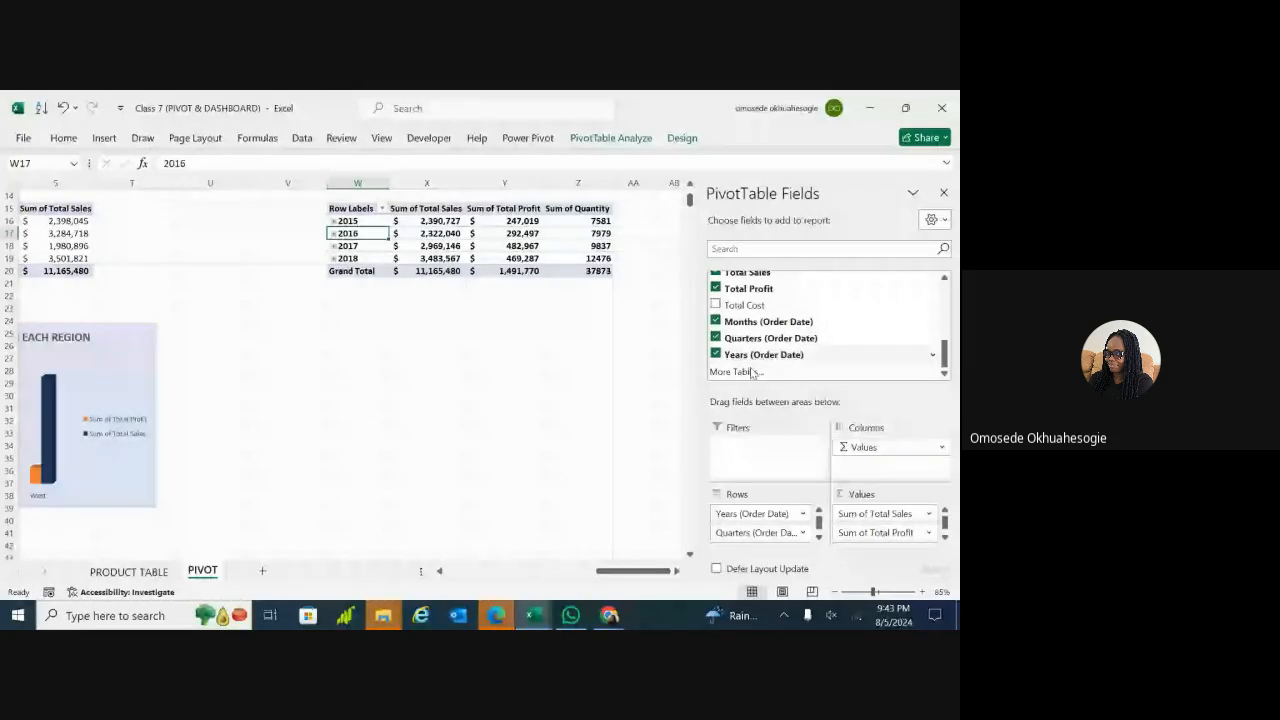
# Step: Remove Years, Quarters and Months (Order Date) from the yearly pivot table so only Order Date remains in the rows
pyautogui.click(716, 355)
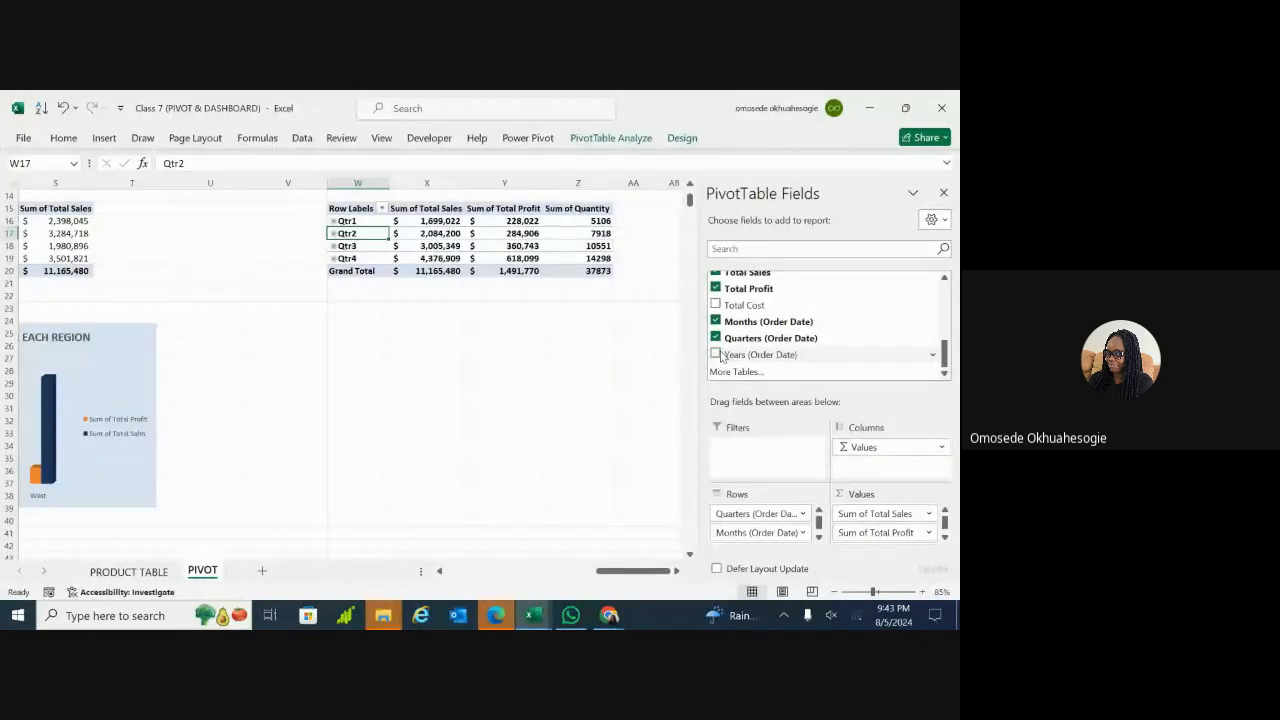
pyautogui.click(716, 338)
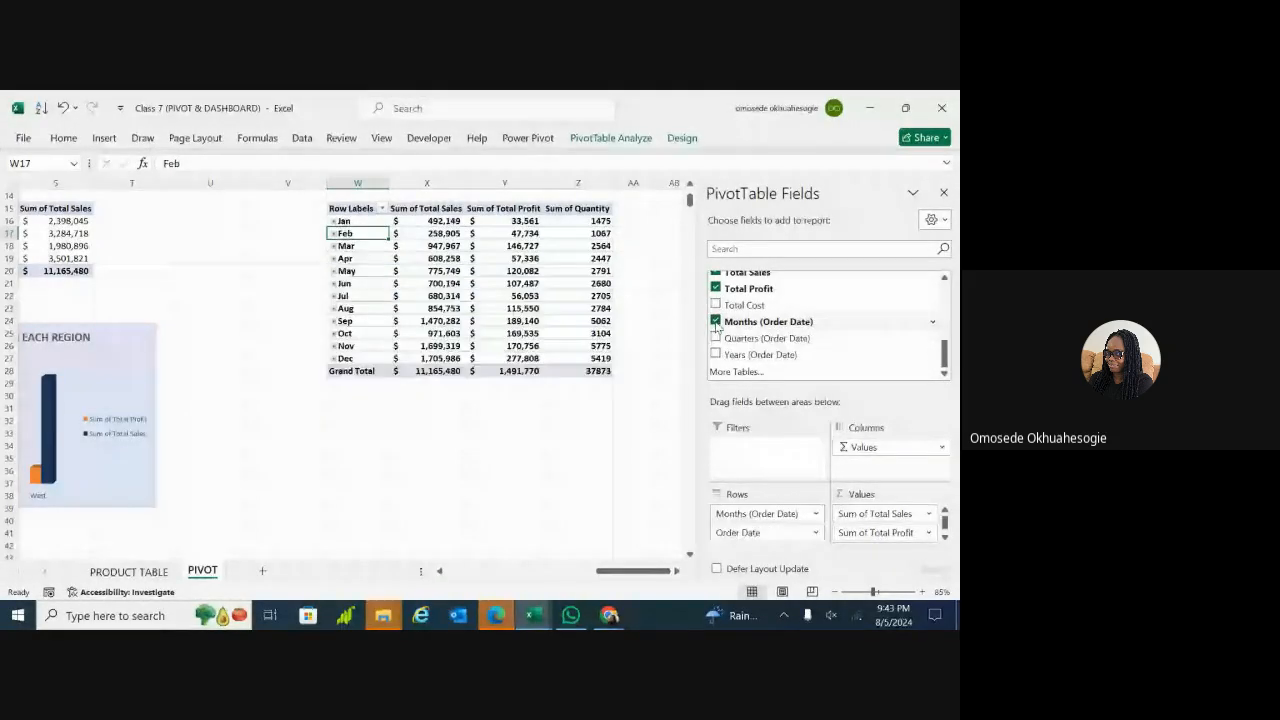
pyautogui.click(716, 321)
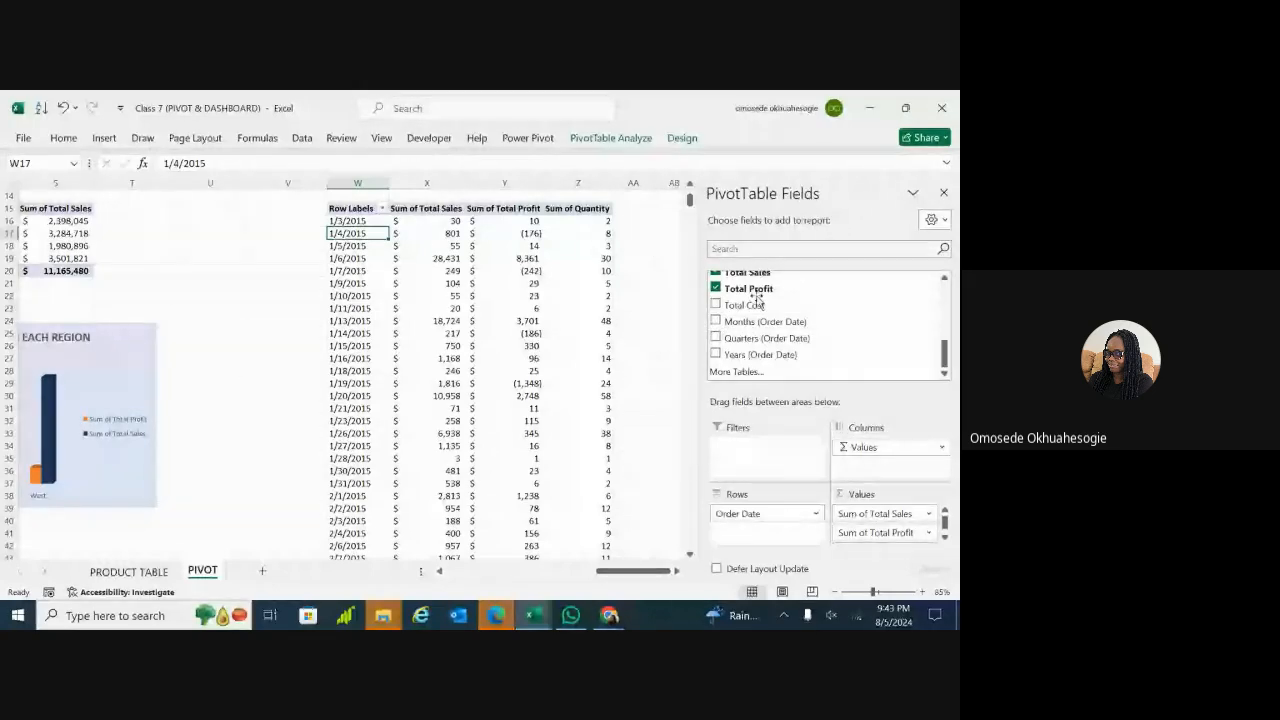
# Step: Add Months, Quarters and Years (Order Date) back to the pivot table's rows below Order Date
pyautogui.click(716, 321)
pyautogui.click(716, 338)
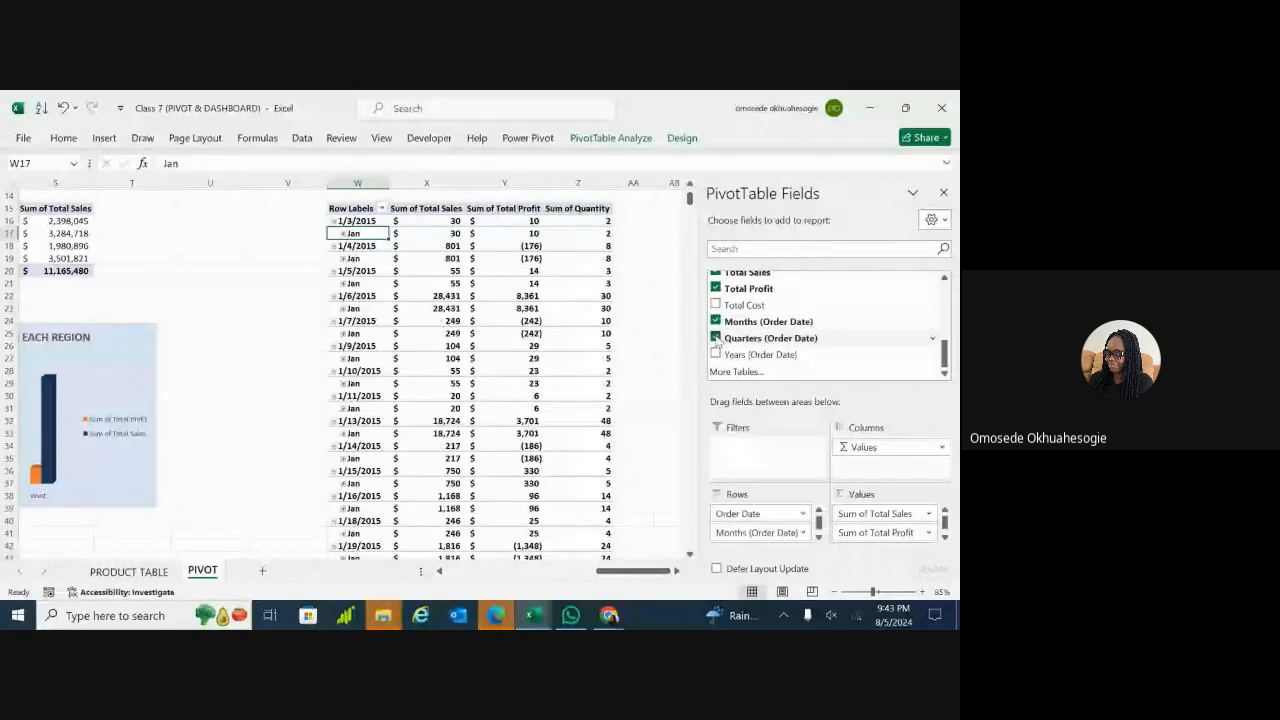
pyautogui.click(716, 354)
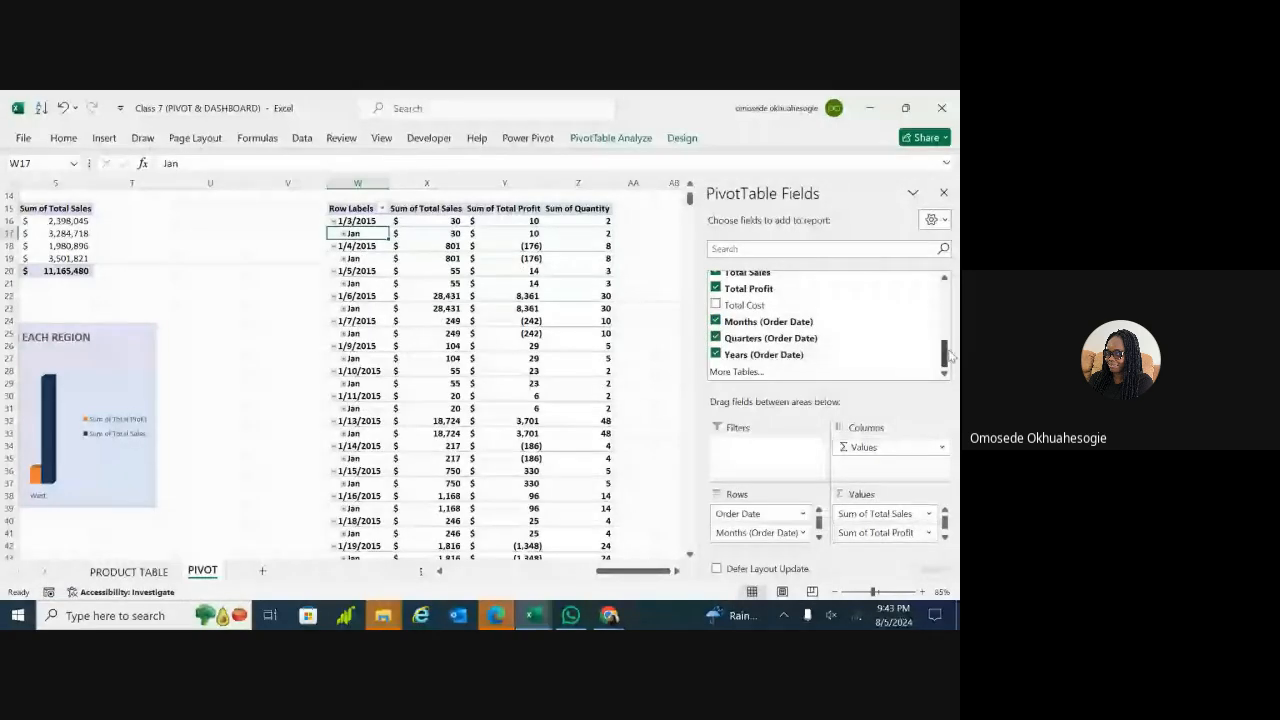
pyautogui.moveTo(951, 356); pyautogui.dragTo(950, 352)
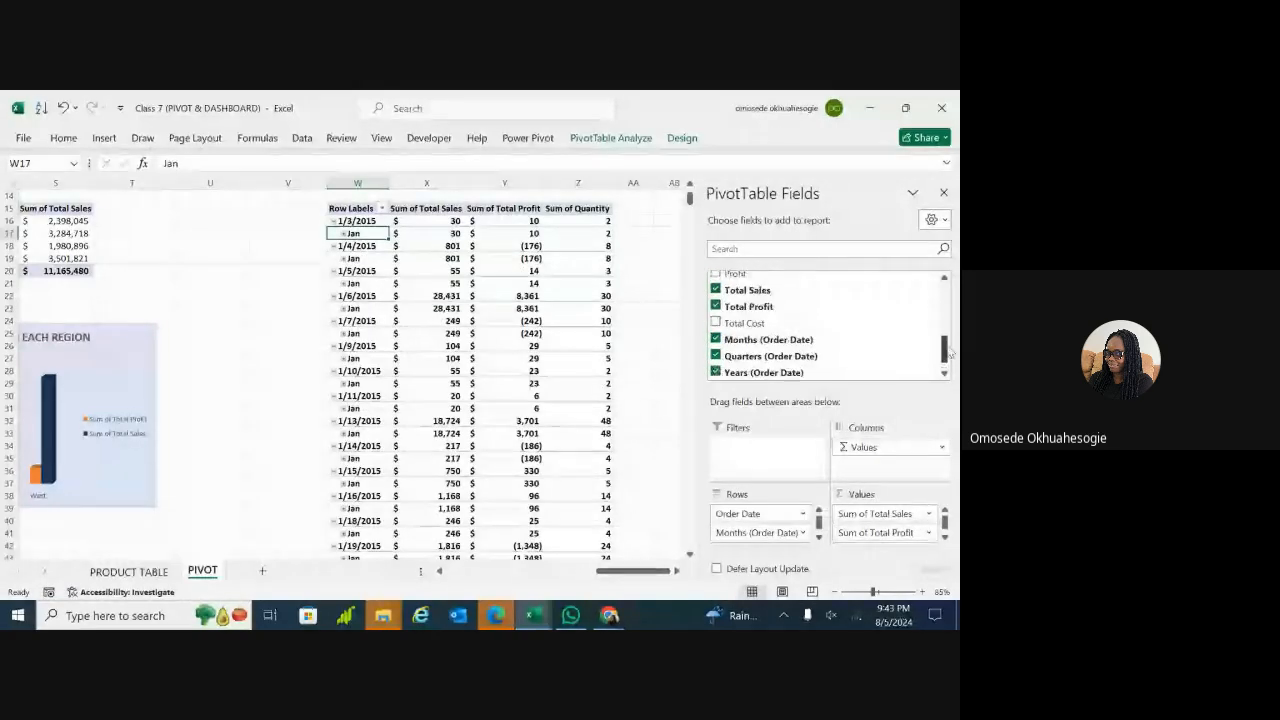
# Step: Clear the Months, Quarters and Years (Order Date) fields again, briefly testing Months and Years on their own
pyautogui.click(716, 340)
pyautogui.click(716, 356)
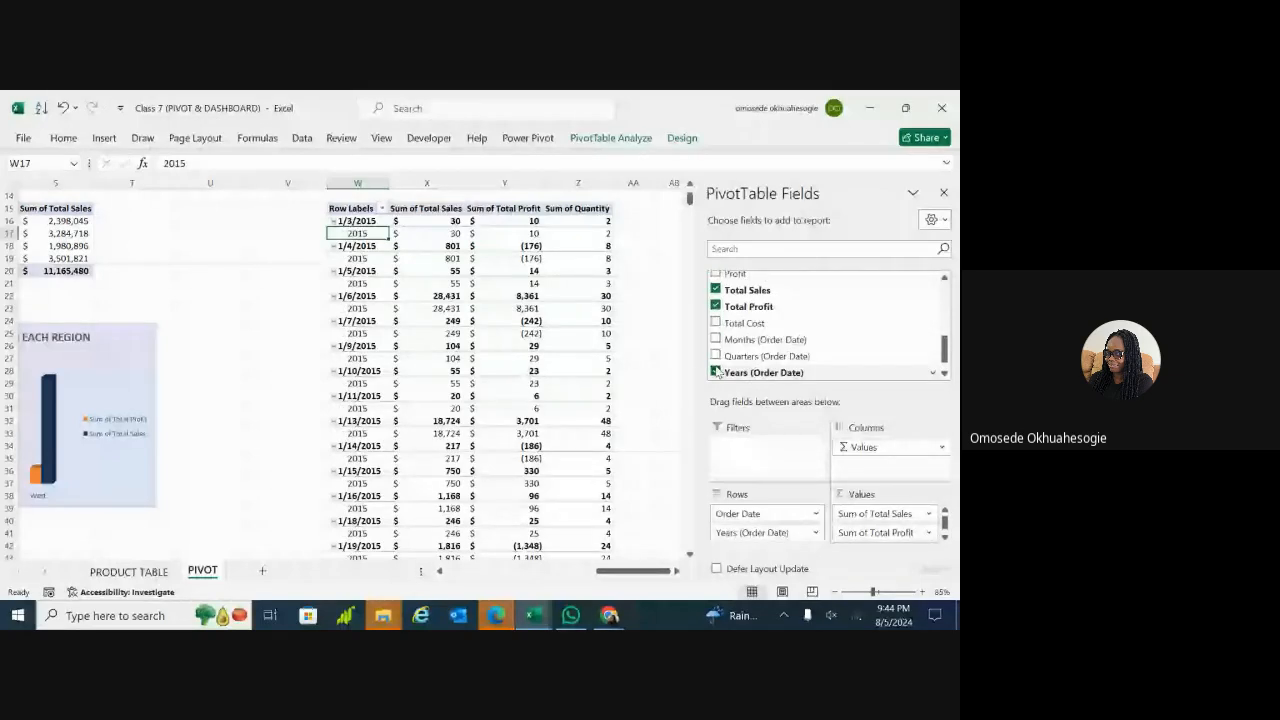
pyautogui.click(716, 372)
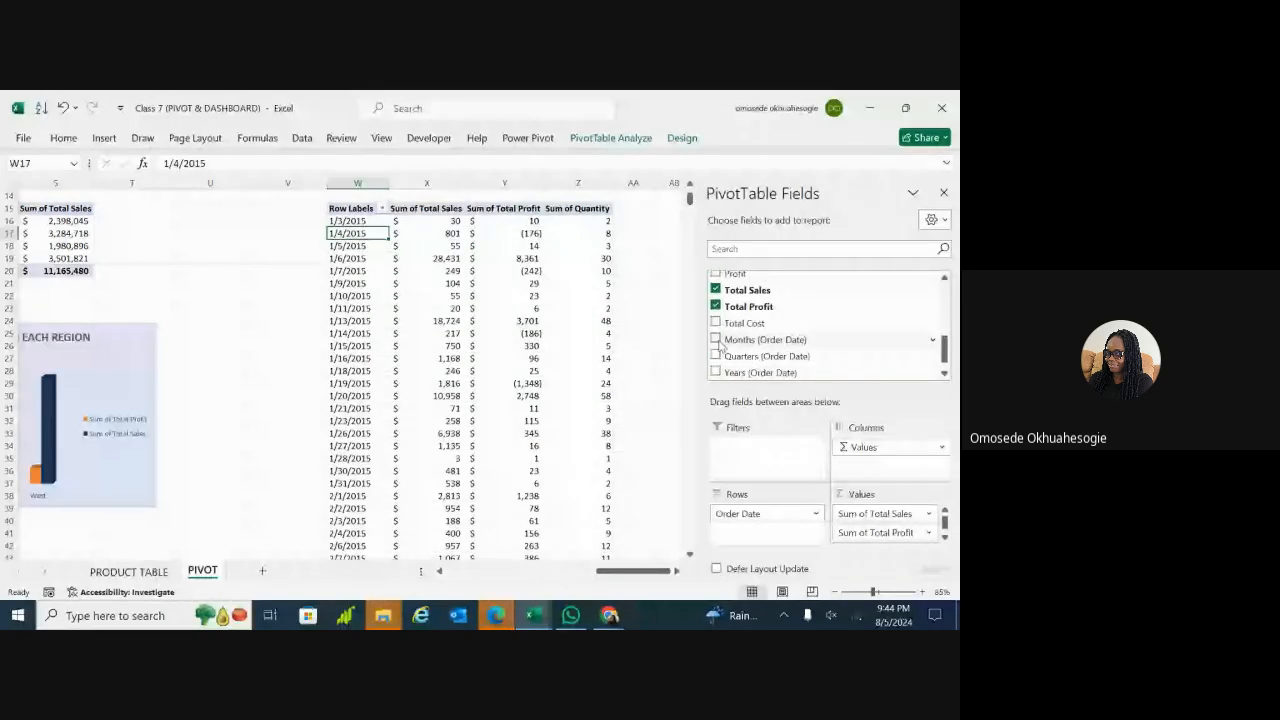
pyautogui.click(716, 340)
pyautogui.click(716, 340)
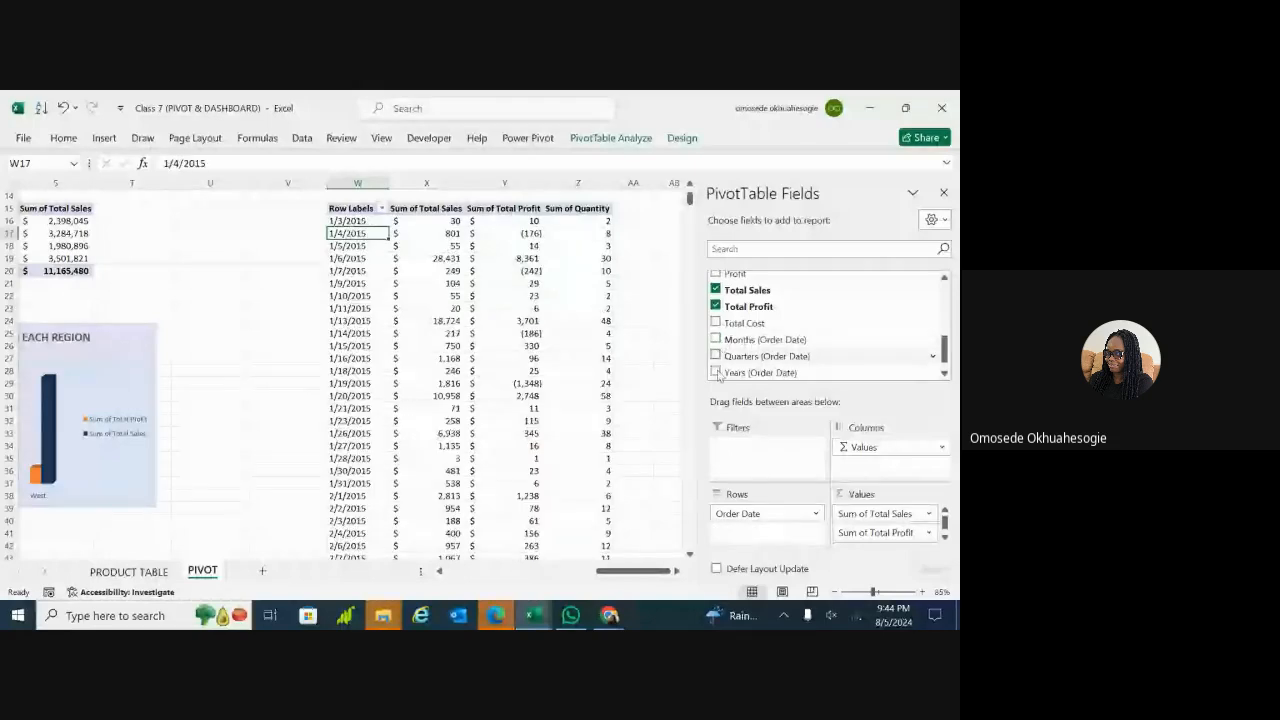
pyautogui.click(716, 372)
pyautogui.click(716, 372)
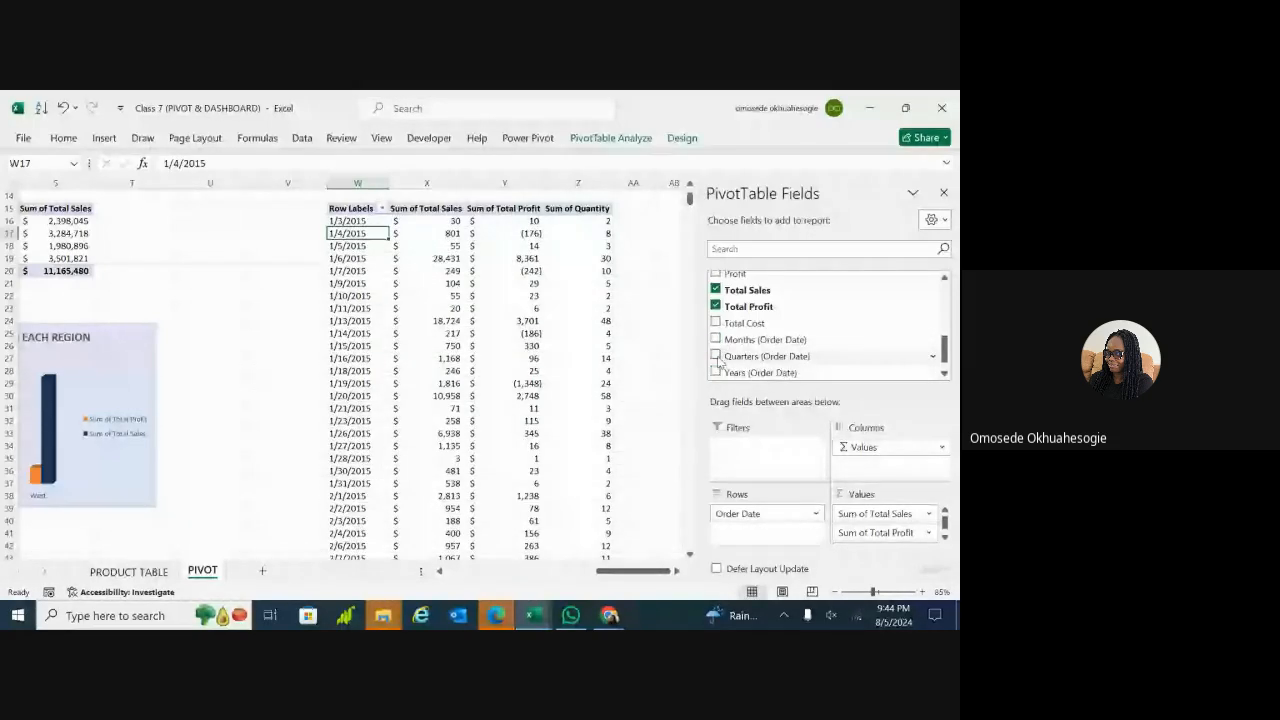
# Step: Undo the date field changes back to the pivot table layout with Years (Order Date) as the outermost row field
pyautogui.hotkey('ctrl', 'z')
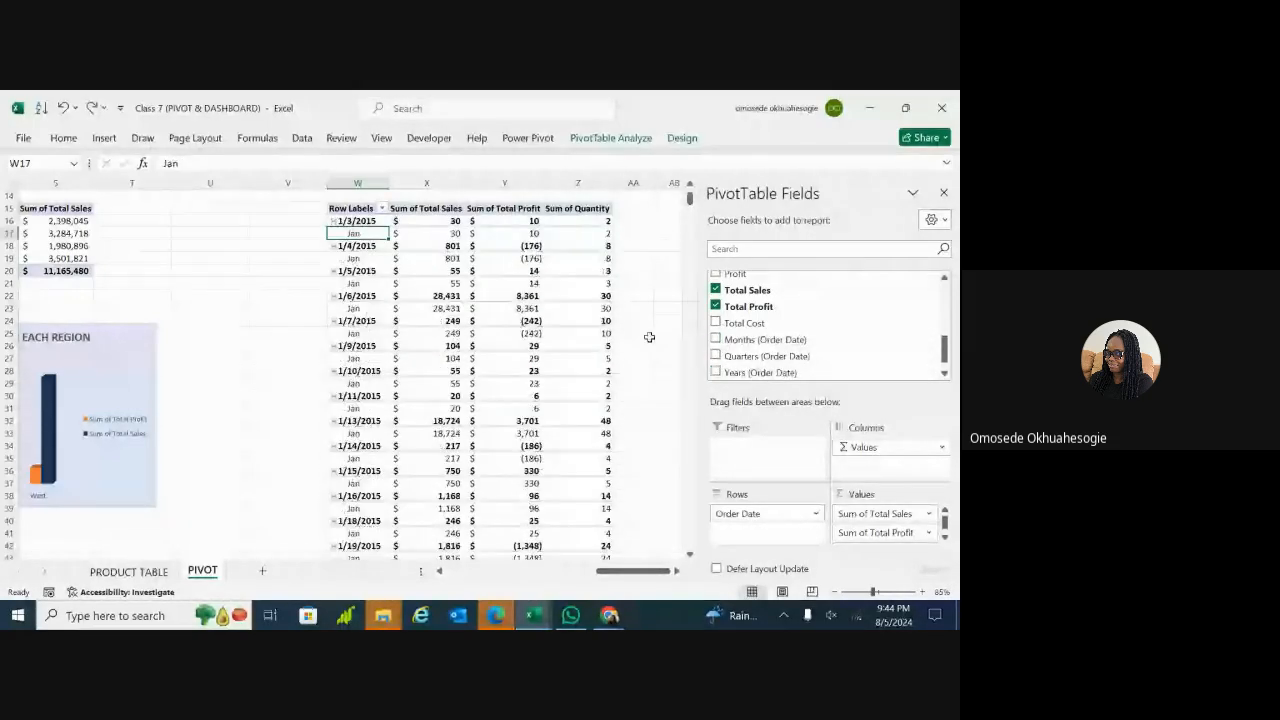
pyautogui.hotkey('ctrl', 'z')
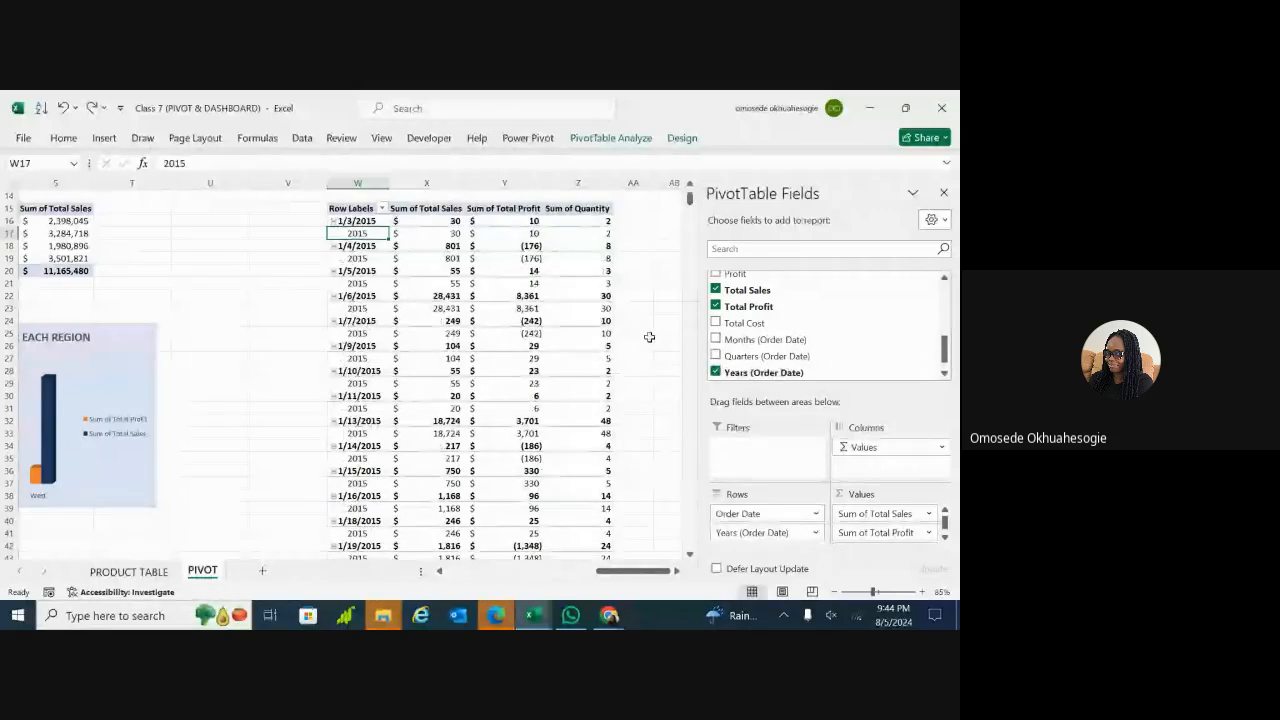
pyautogui.hotkey('ctrl', 'y')
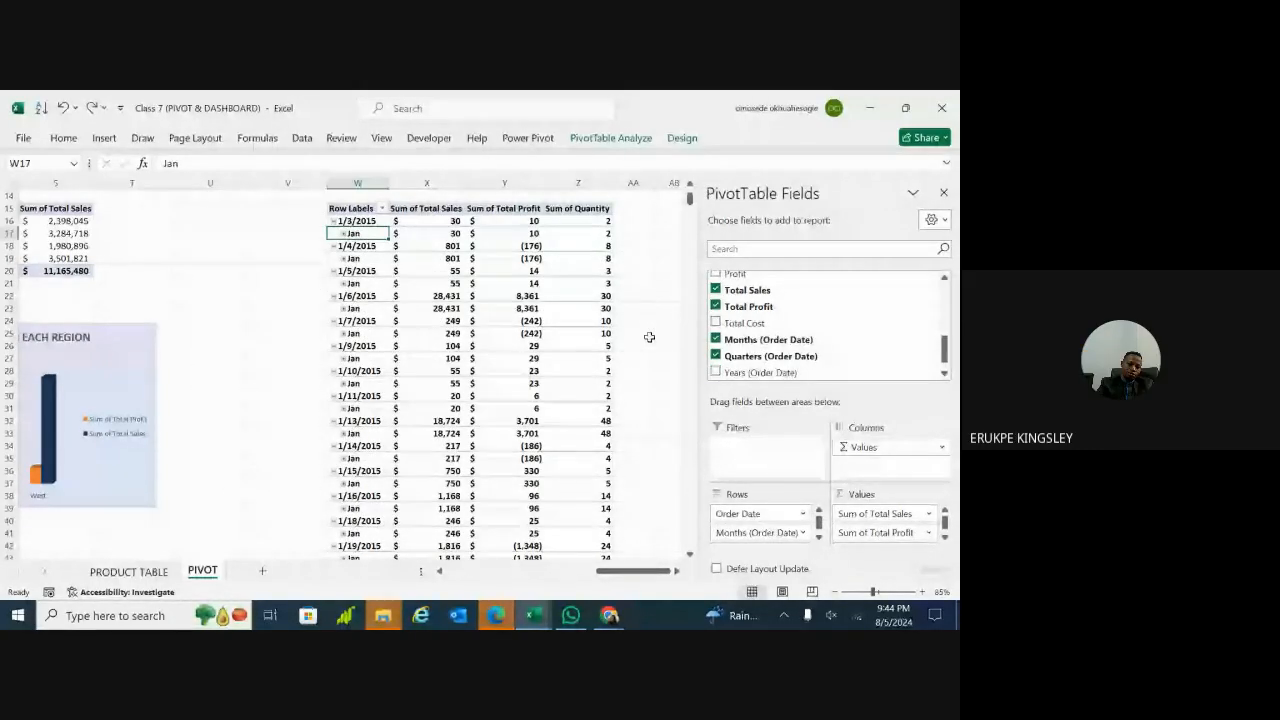
pyautogui.hotkey('ctrl', 'z')
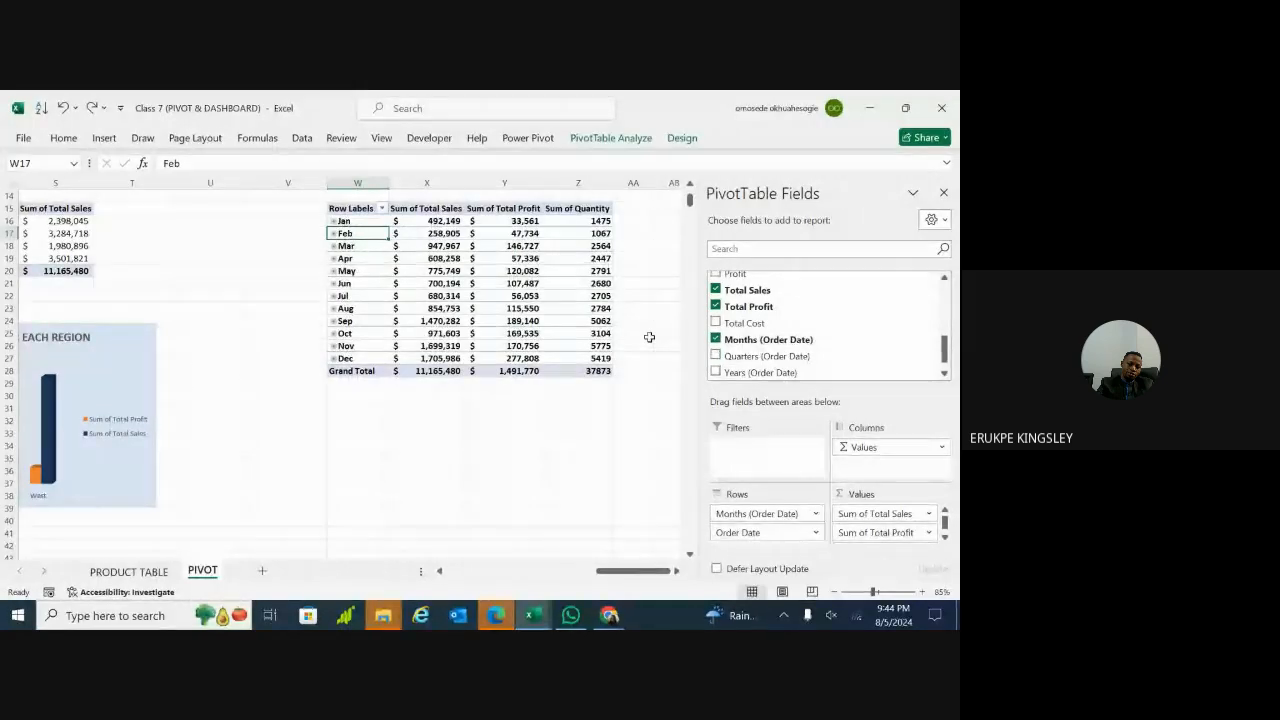
pyautogui.hotkey('ctrl', 'z')
pyautogui.hotkey('ctrl', 'z')
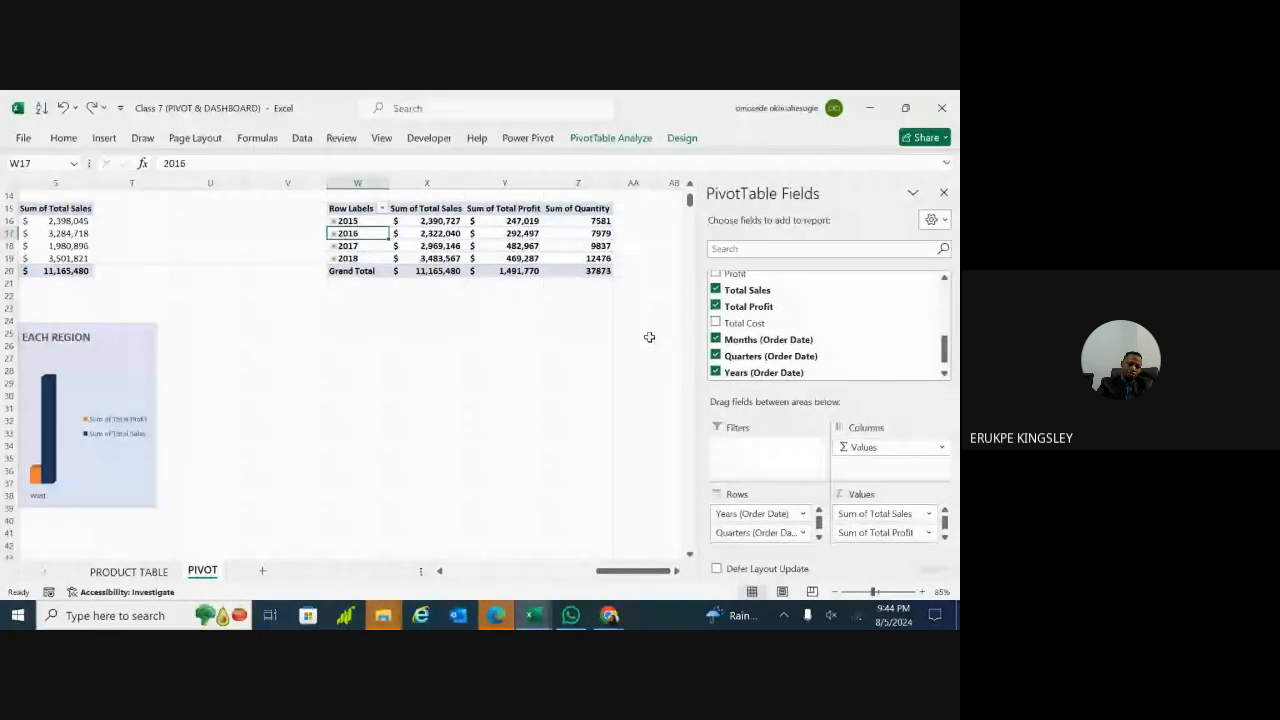
# Step: Check the order of the row fields, and remove Months, Quarters and Years (Order Date) from the pivot table
pyautogui.click(819, 536)
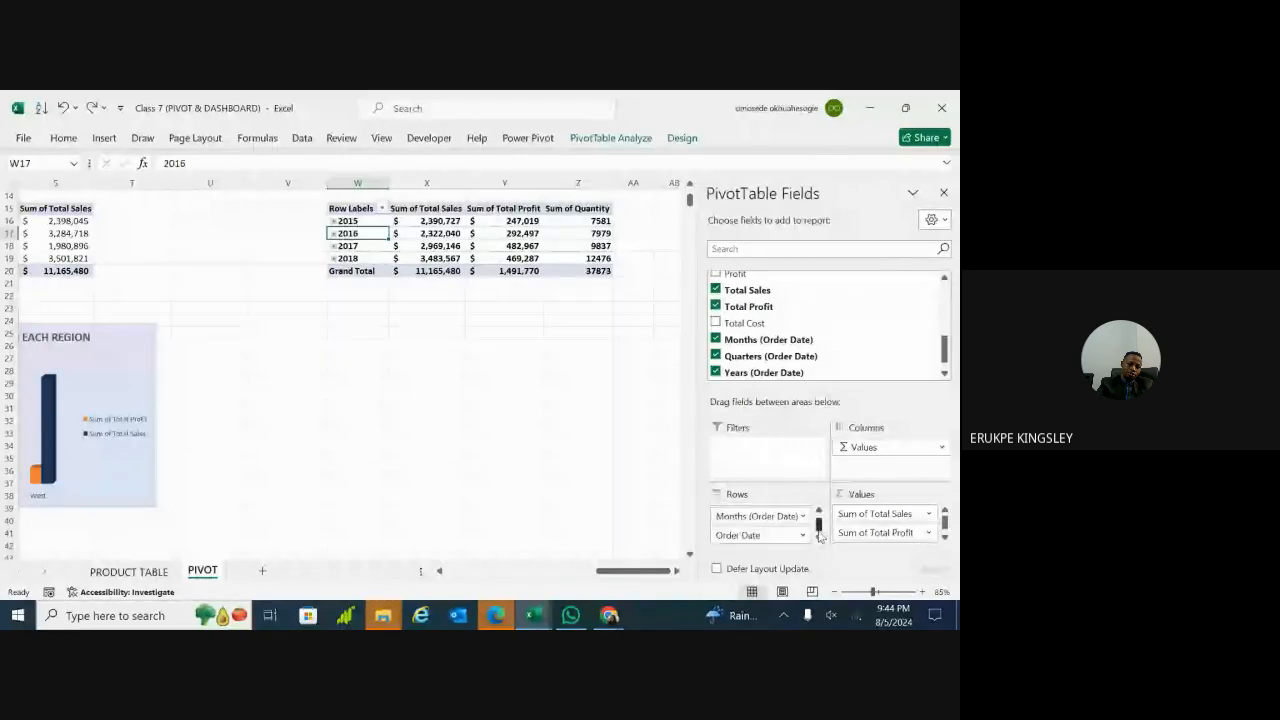
pyautogui.moveTo(819, 533); pyautogui.dragTo(821, 527)
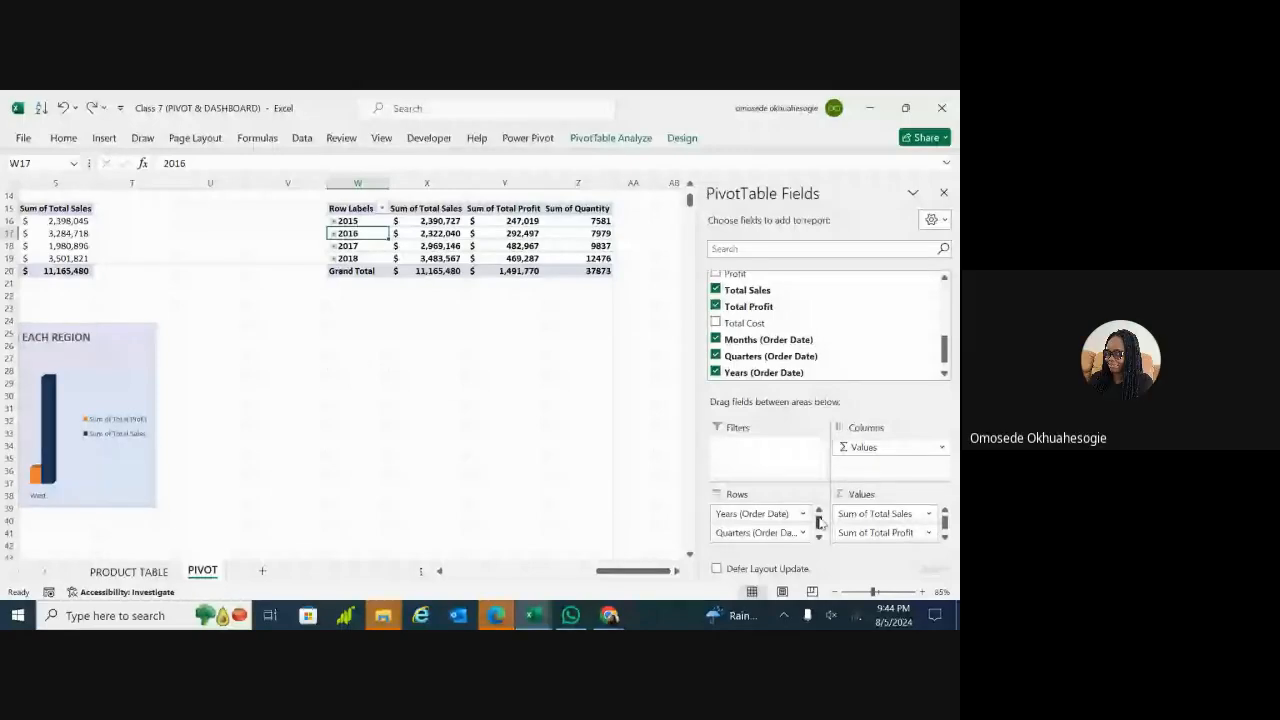
pyautogui.click(715, 340)
pyautogui.click(715, 356)
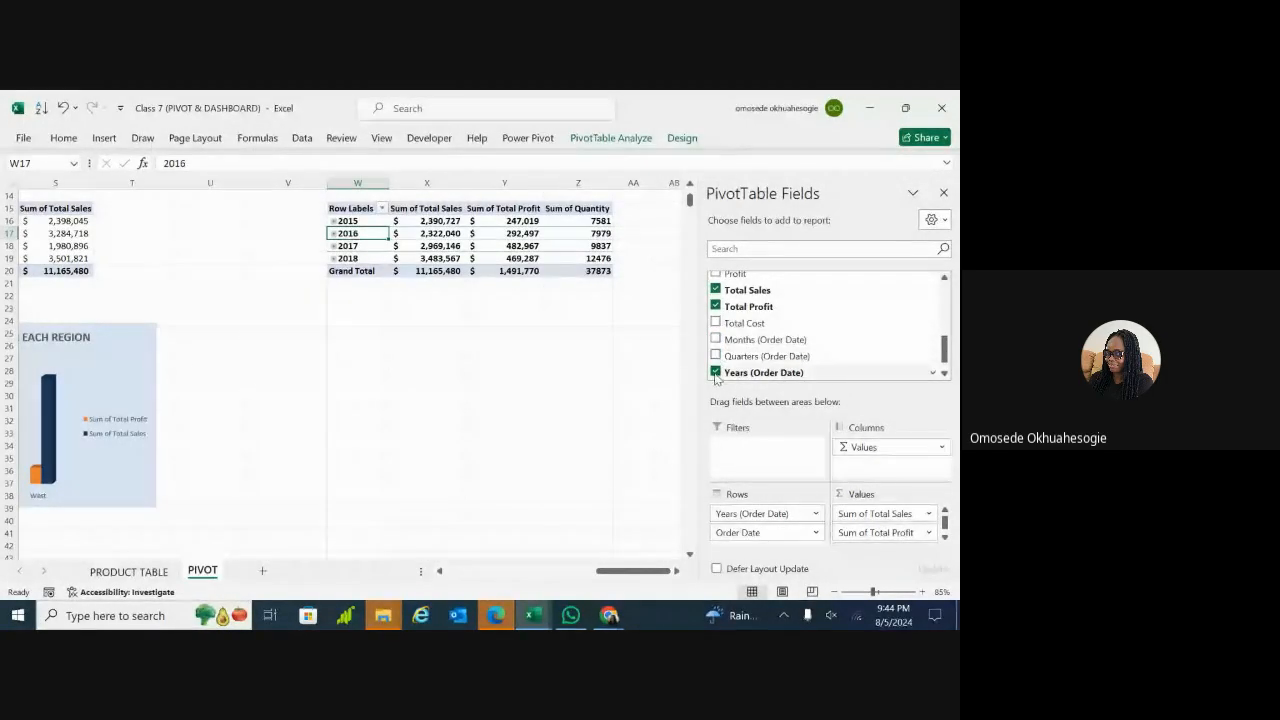
pyautogui.click(715, 372)
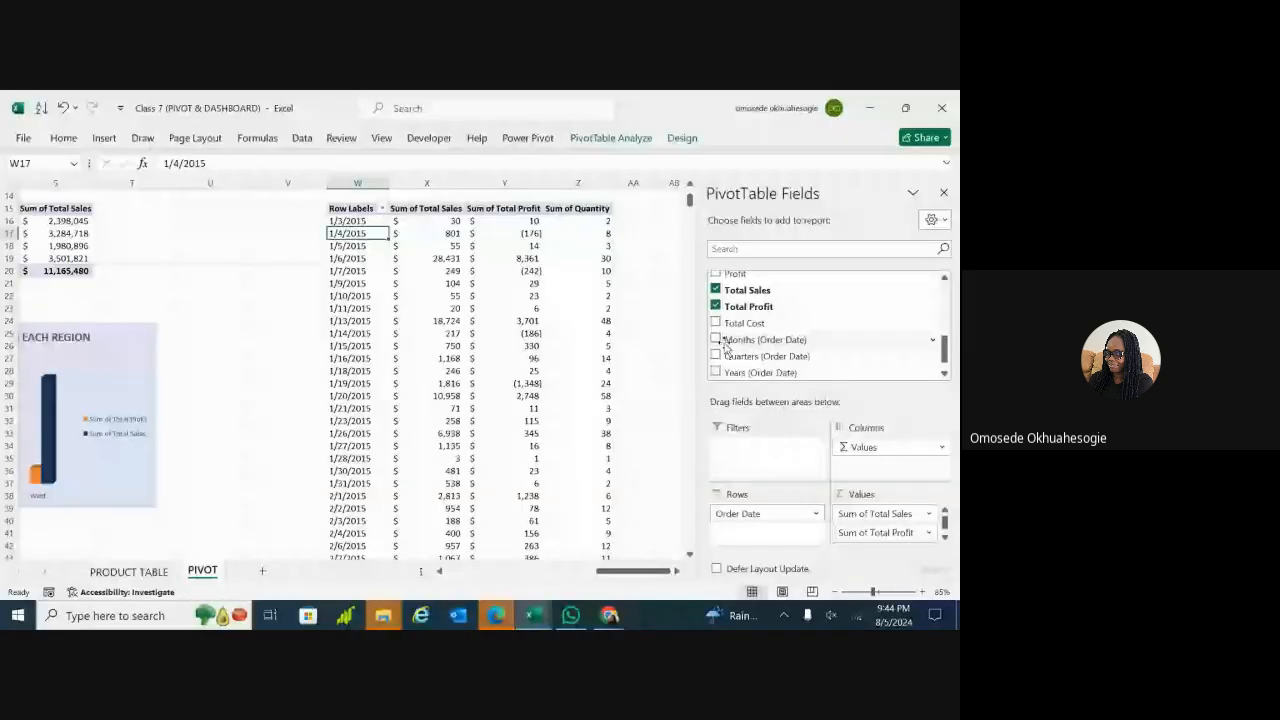
# Step: Add the Months, Quarters and Years (Order Date) fields to the pivot table again
pyautogui.click(715, 340)
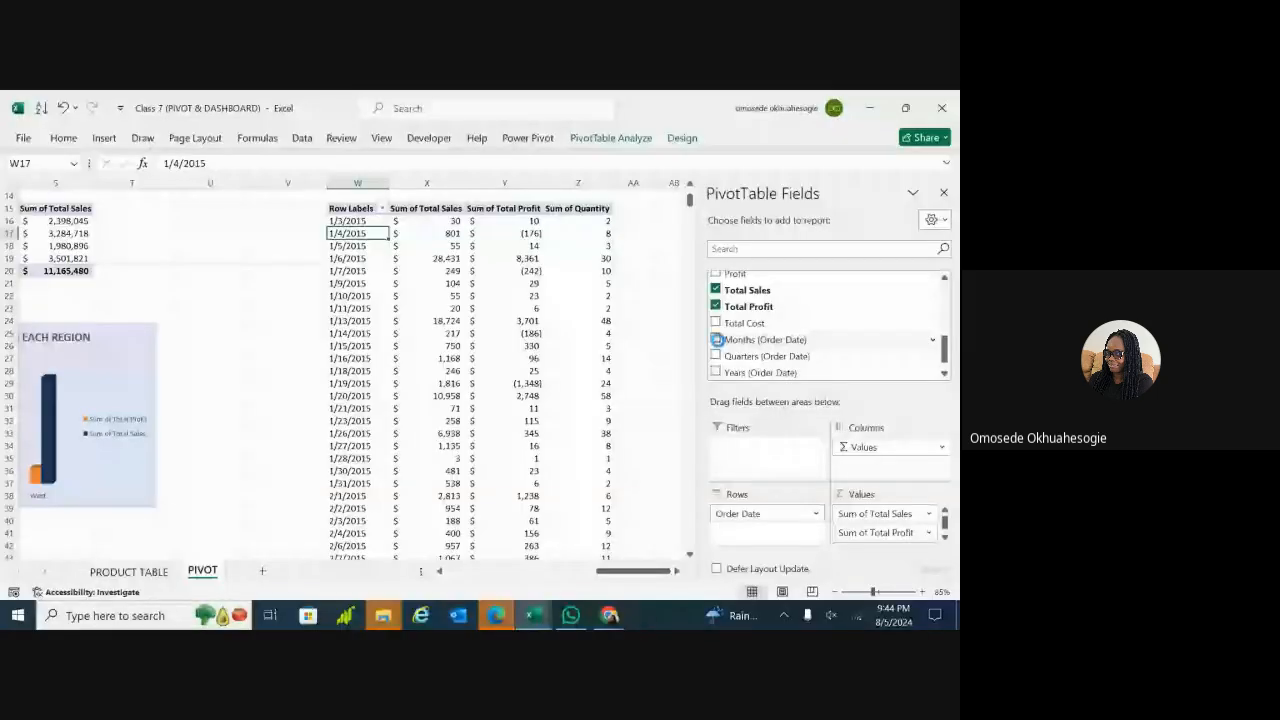
pyautogui.click(715, 356)
pyautogui.click(715, 372)
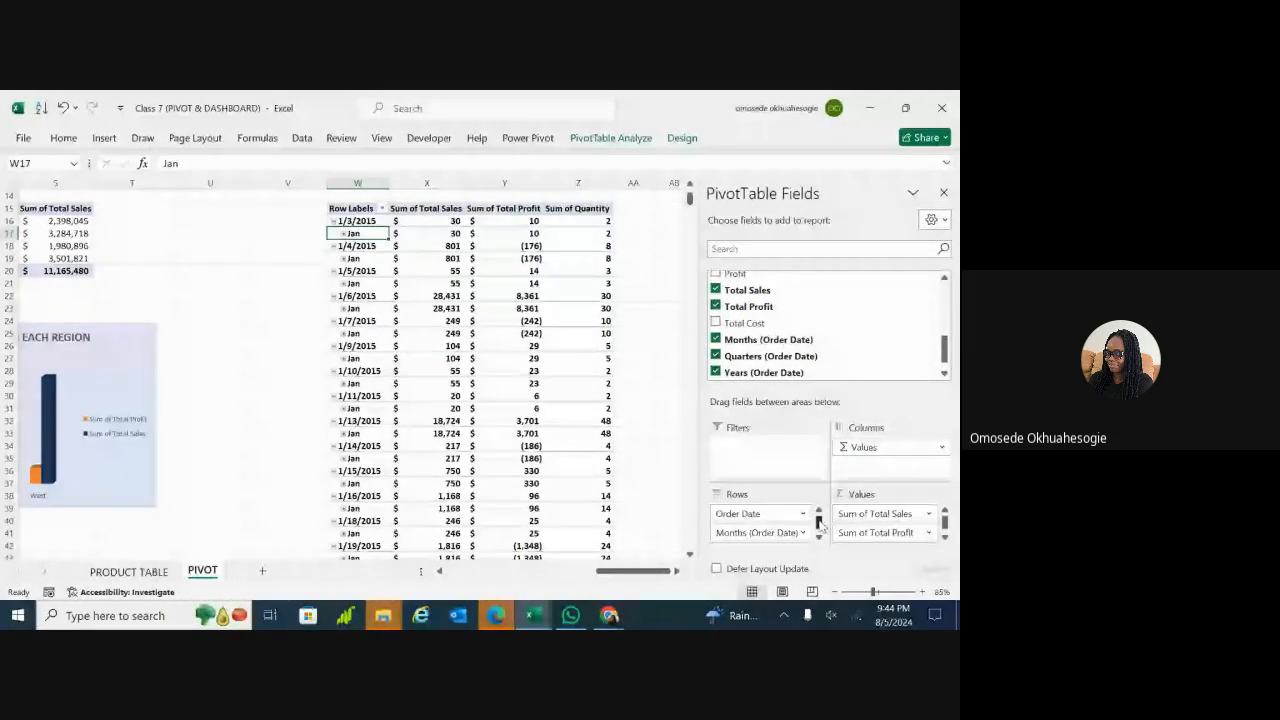
# Step: Move Years (Order Date) above Order Date in the pivot table's row fields and check the resulting field order
pyautogui.scroll(-2, 818, 520)
pyautogui.scroll(2, 818, 522)
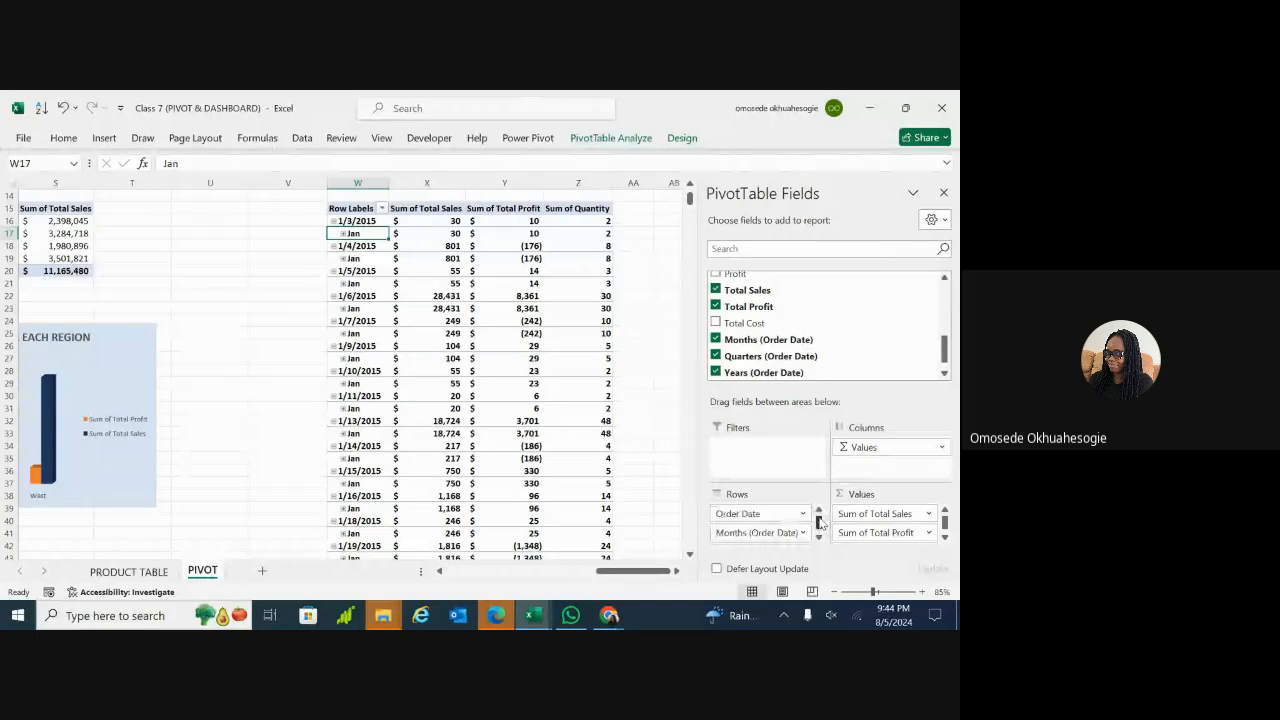
pyautogui.scroll(-2, 818, 521)
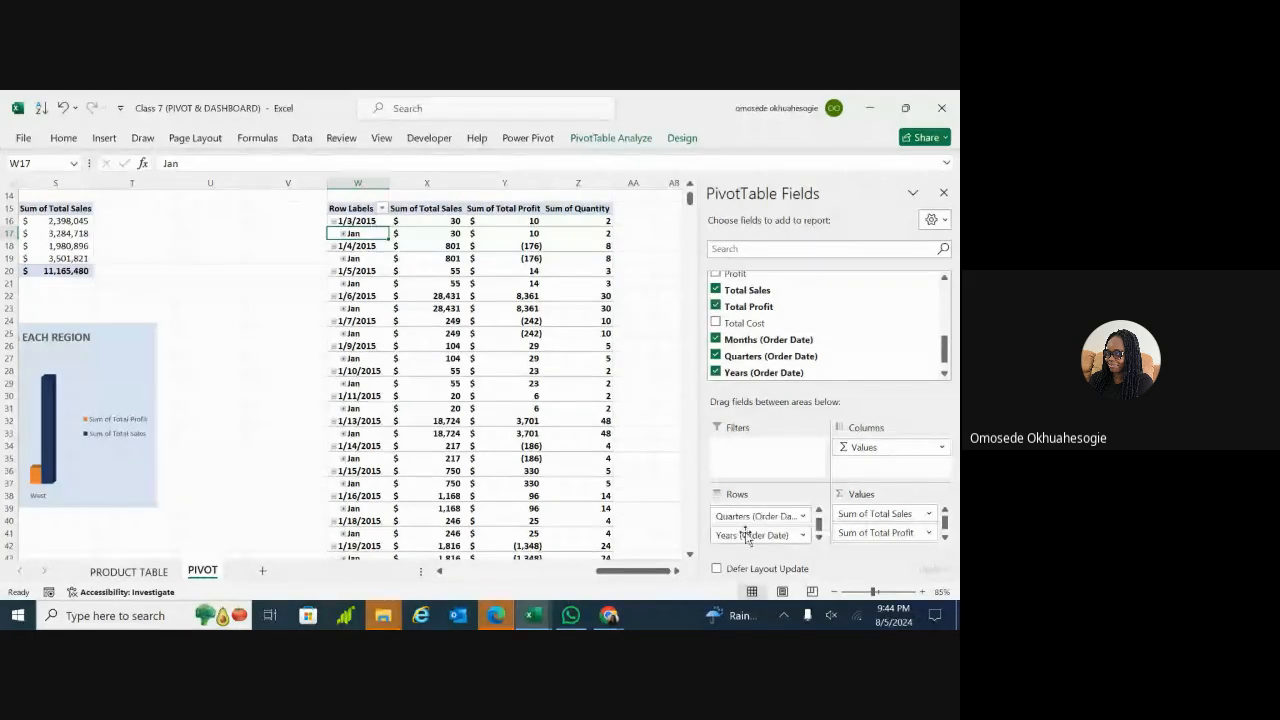
pyautogui.moveTo(745, 535)
pyautogui.mouseDown()
pyautogui.moveTo(762, 545)
pyautogui.moveTo(747, 514)
pyautogui.mouseUp()
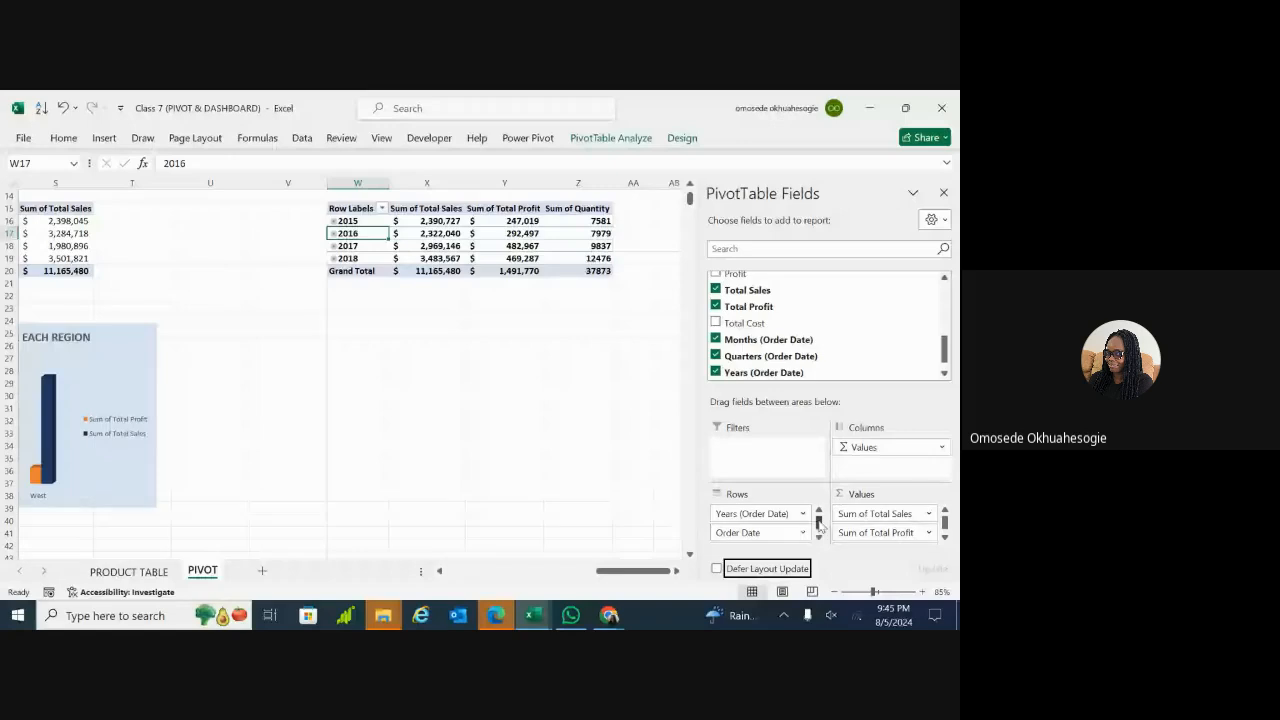
pyautogui.scroll(2, 818, 527)
pyautogui.scroll(-2, 818, 524)
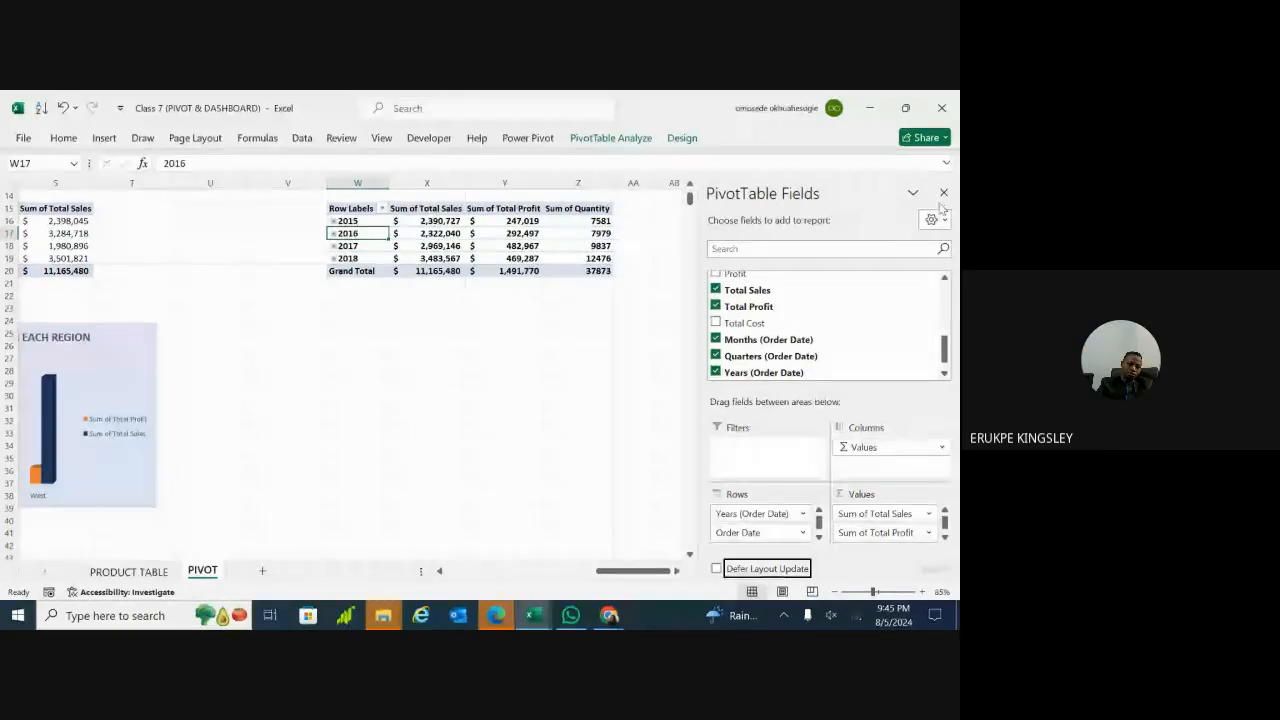
# Step: Start inserting a PivotChart from the yearly pivot table of total sales, total profit and quantity
pyautogui.click(551, 372)
pyautogui.click(472, 258)
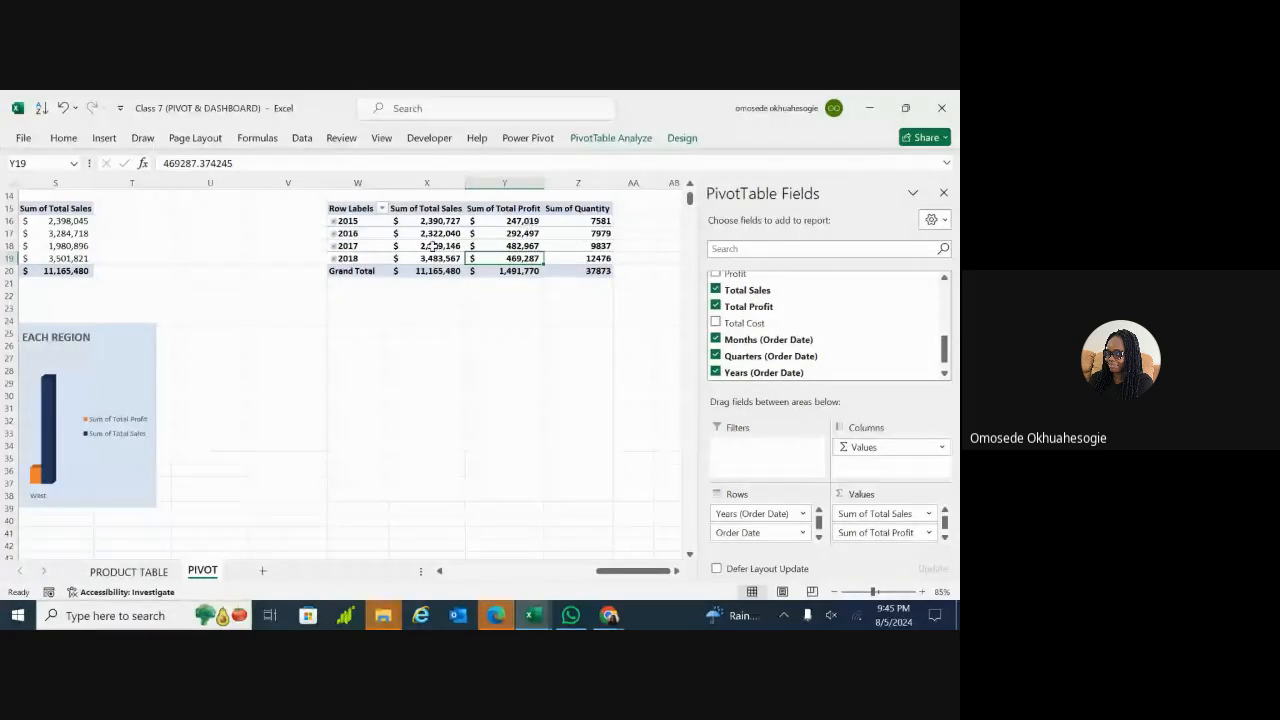
pyautogui.click(432, 246)
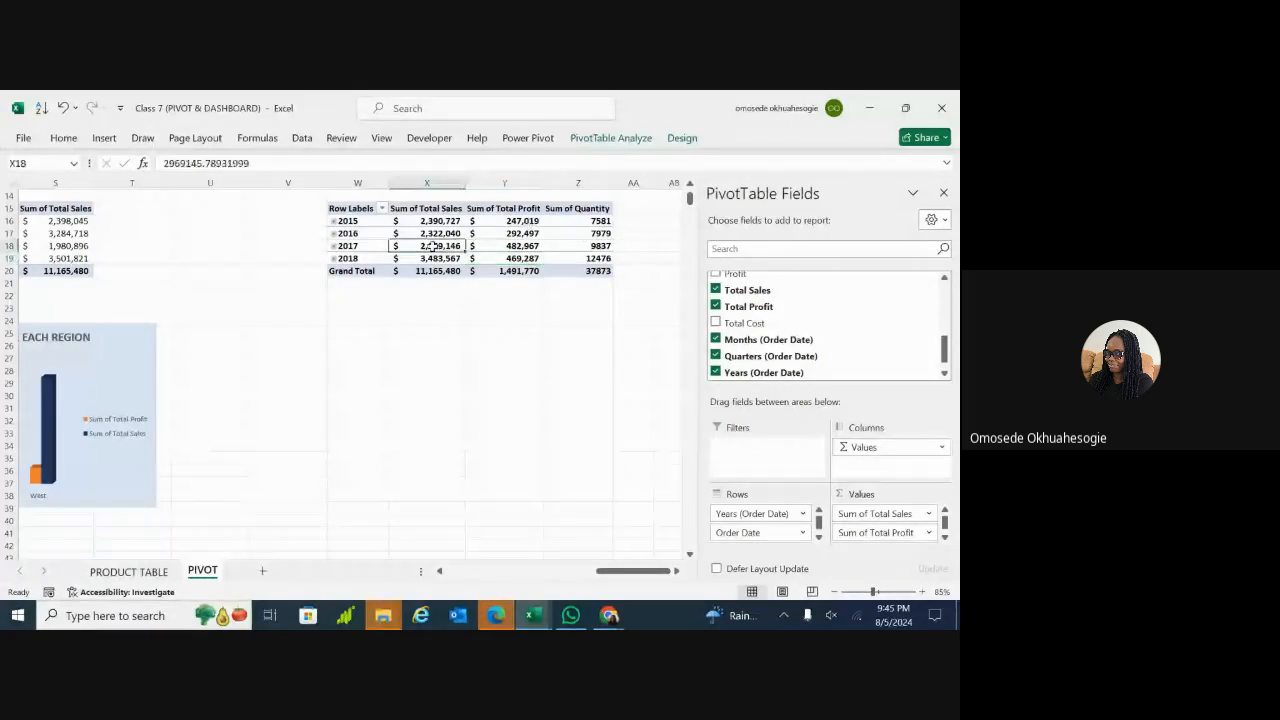
pyautogui.click(104, 139)
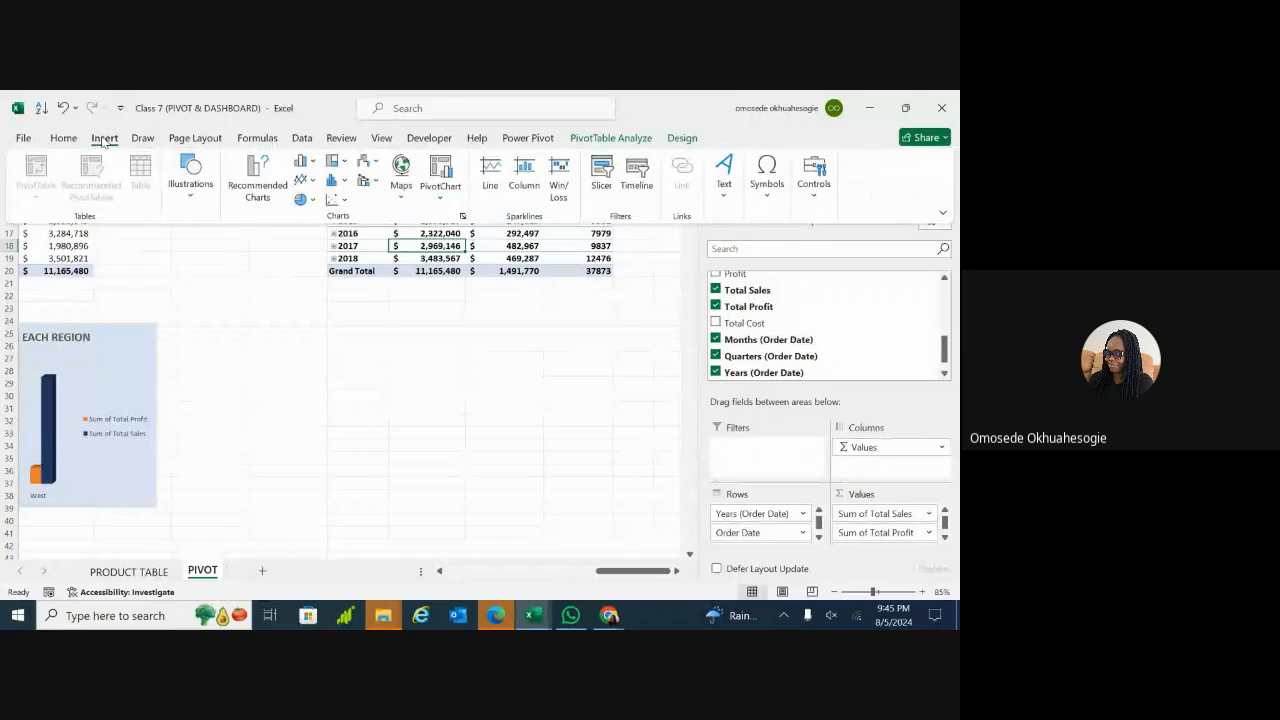
pyautogui.click(305, 181)
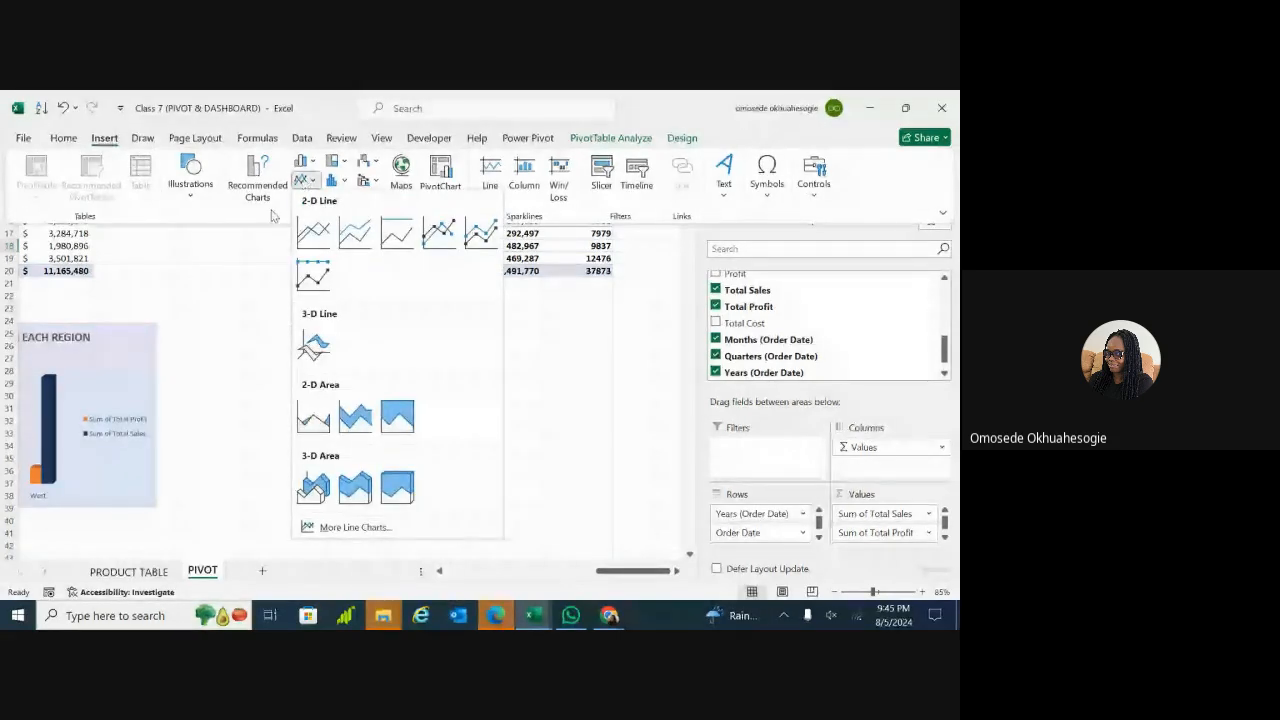
pyautogui.click(274, 216)
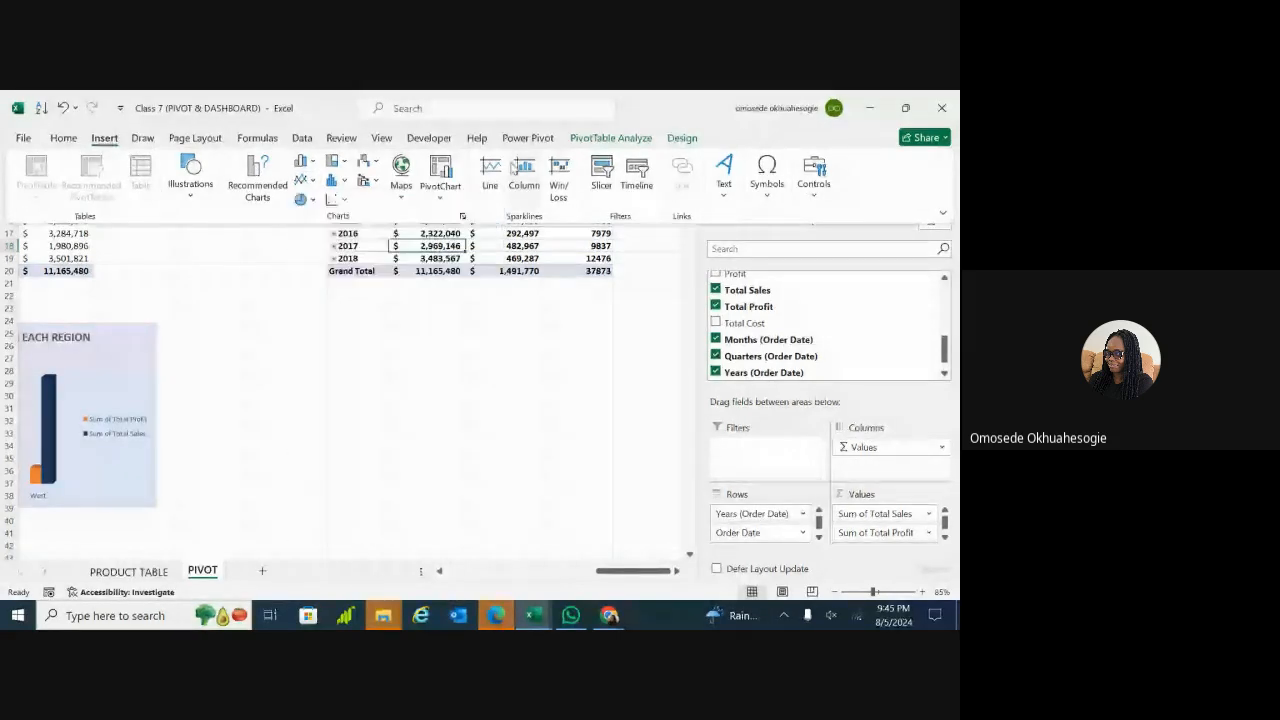
pyautogui.click(438, 190)
pyautogui.click(455, 221)
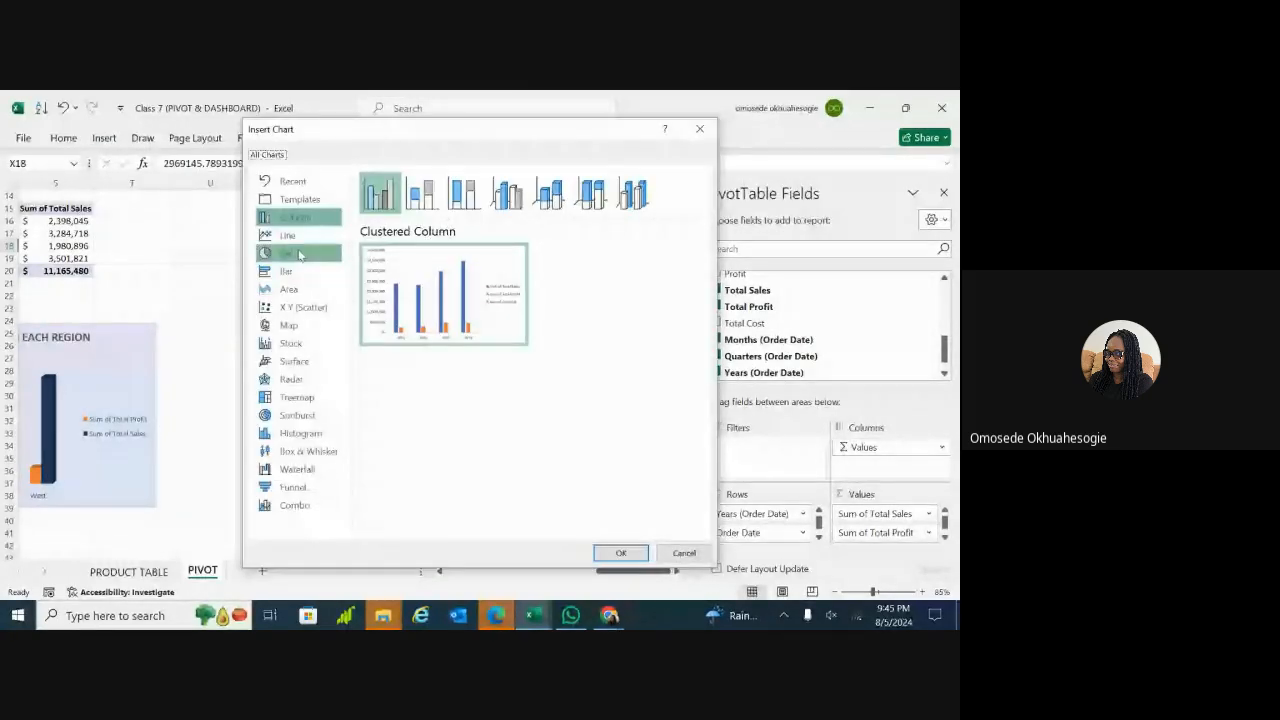
# Step: Compare the line chart subtypes and insert a Line with Markers PivotChart for the yearly pivot table
pyautogui.click(289, 237)
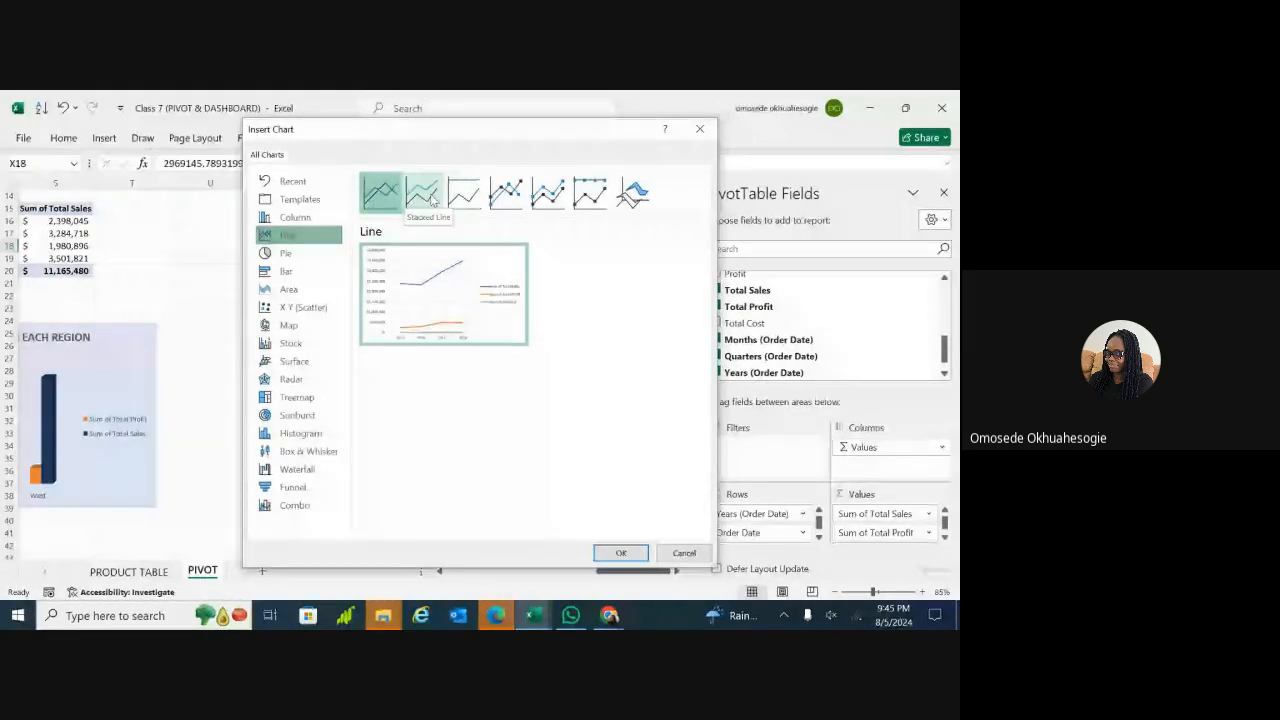
pyautogui.click(463, 194)
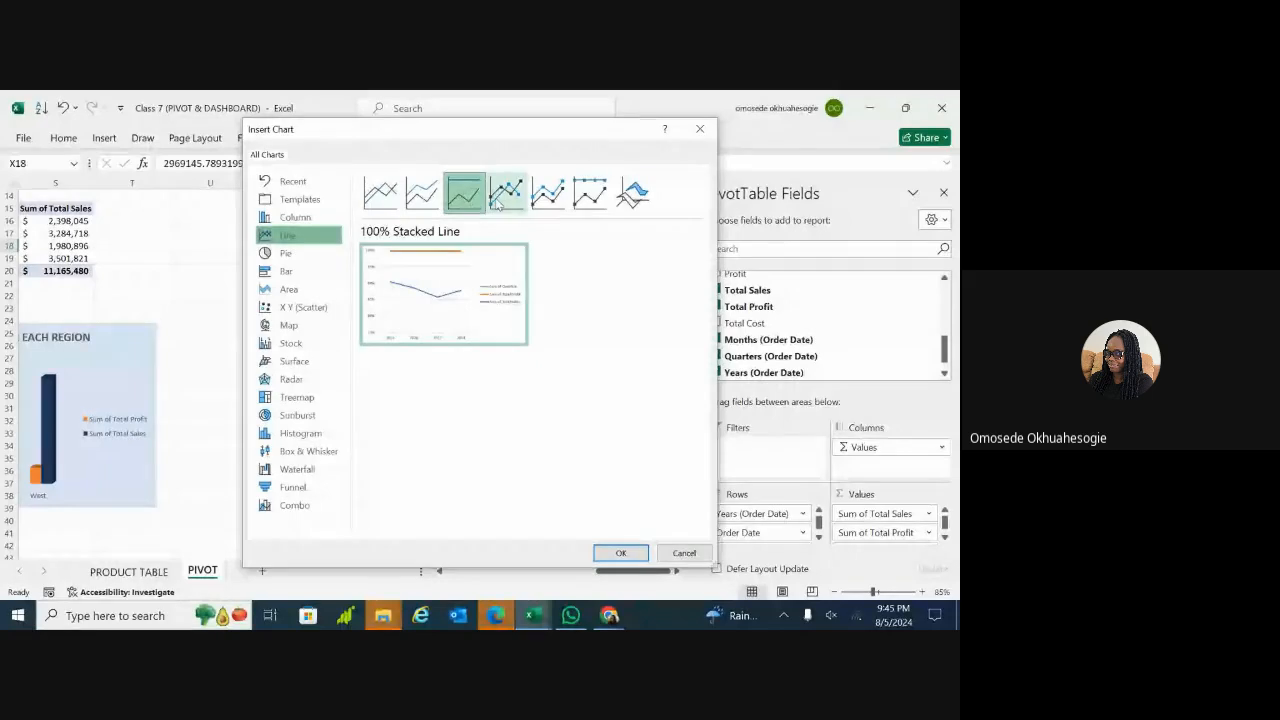
pyautogui.click(500, 198)
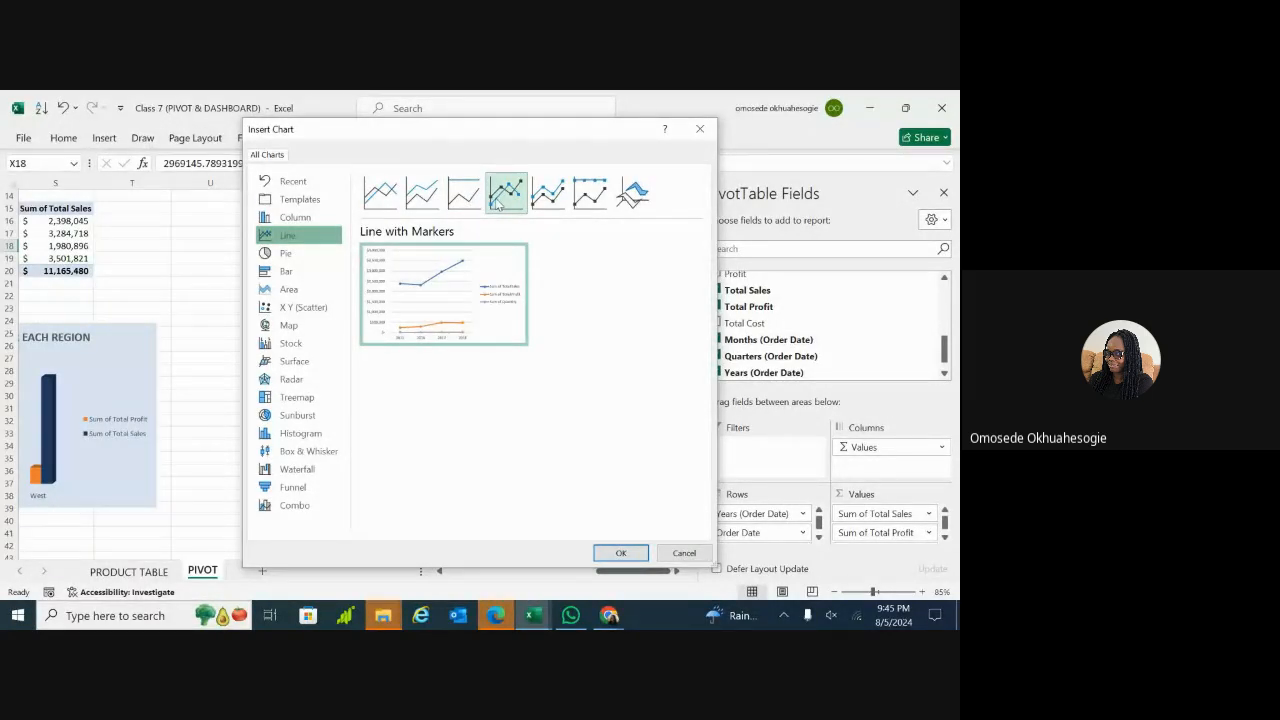
pyautogui.click(546, 197)
pyautogui.click(582, 199)
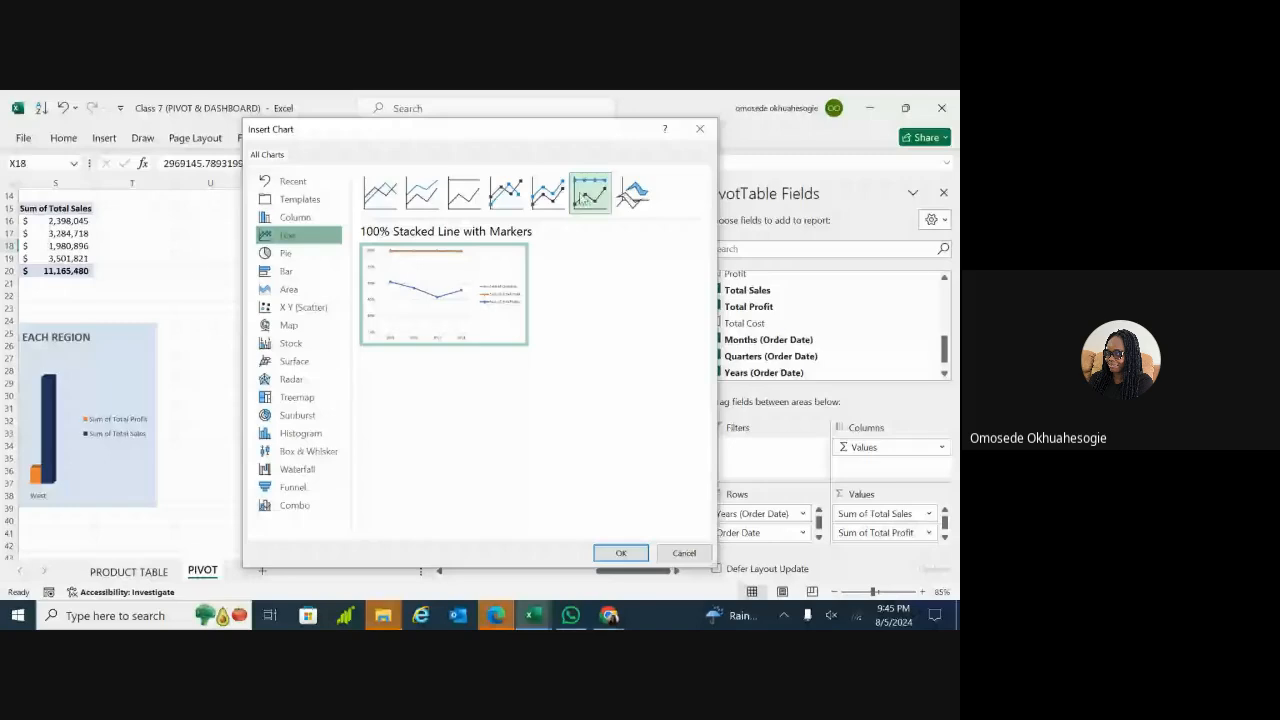
pyautogui.click(502, 200)
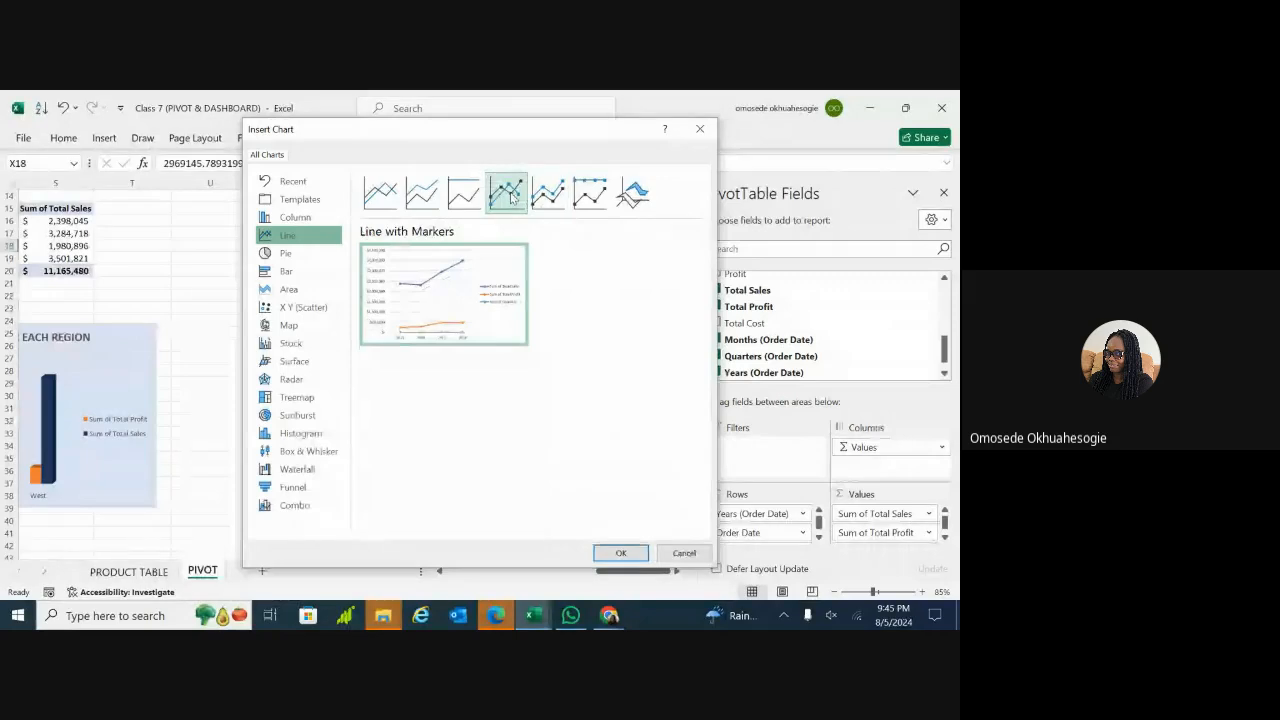
pyautogui.click(624, 555)
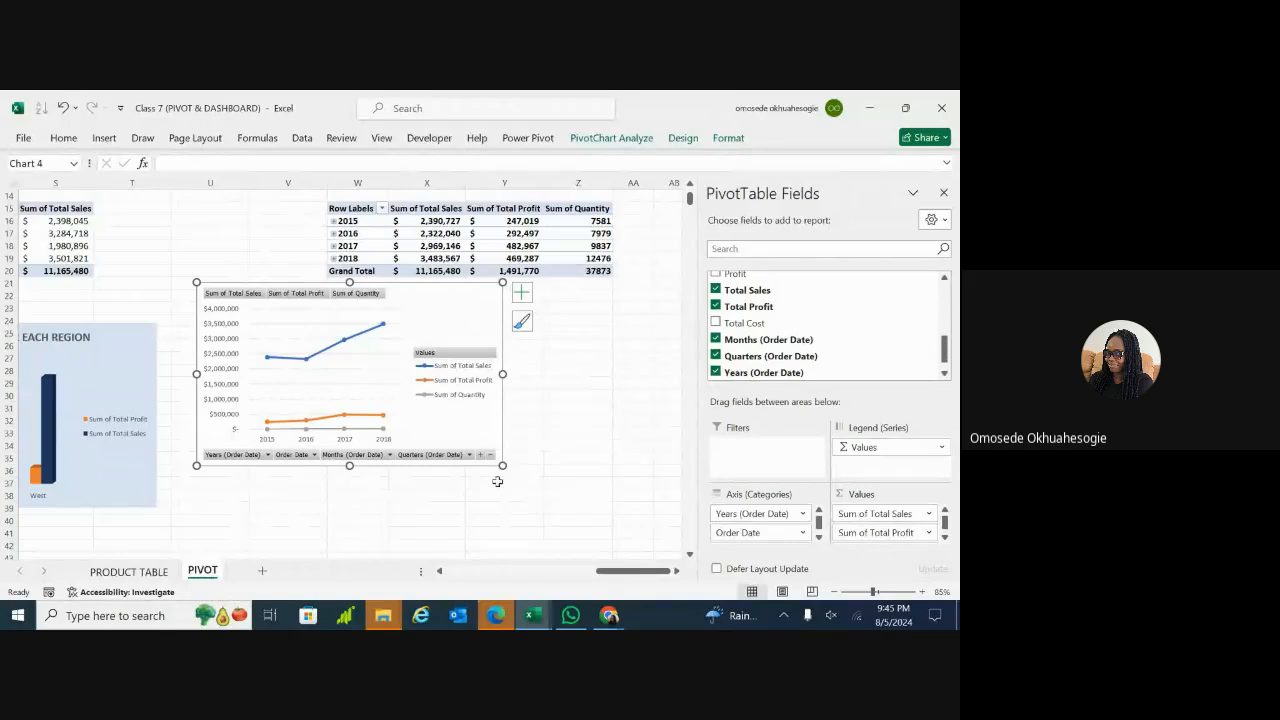
# Step: Examine the Sum of Quantity line in the new line chart against the yearly sales and profit values in the pivot table
pyautogui.click(363, 430)
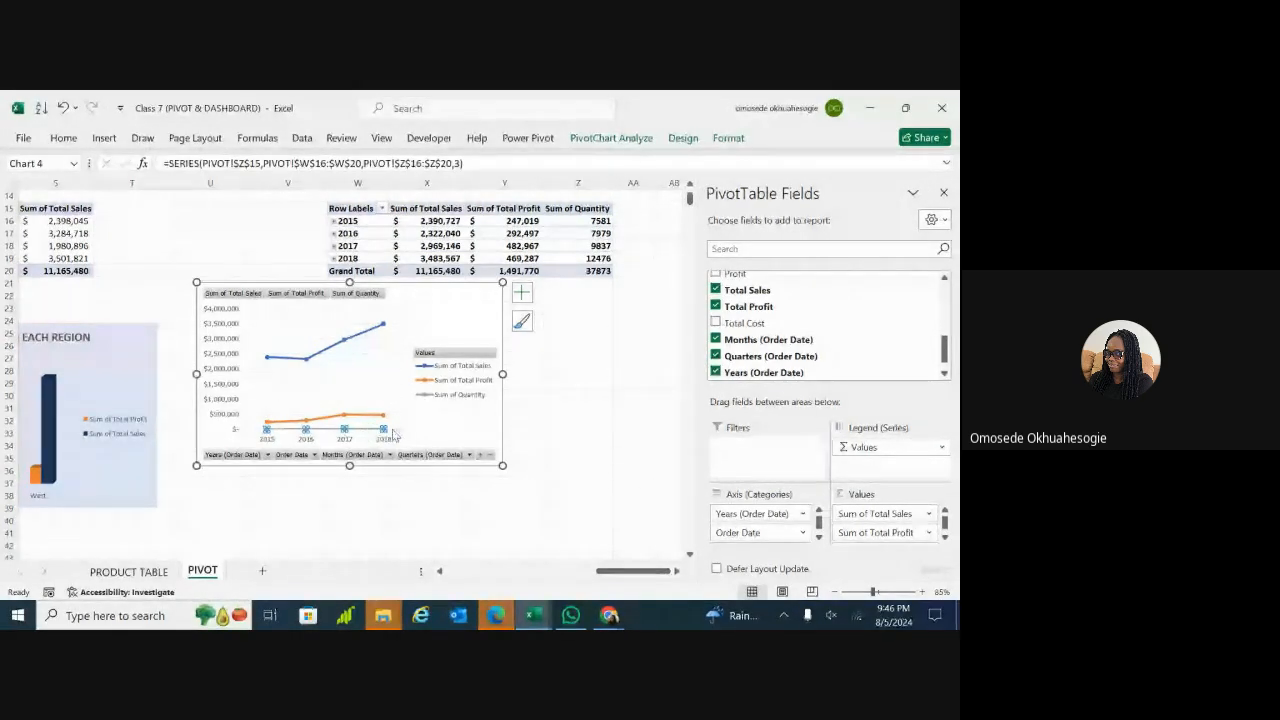
pyautogui.moveTo(379, 433)
pyautogui.keyDown('ctrl'); pyautogui.scroll(3, 379, 433); pyautogui.keyUp('ctrl')
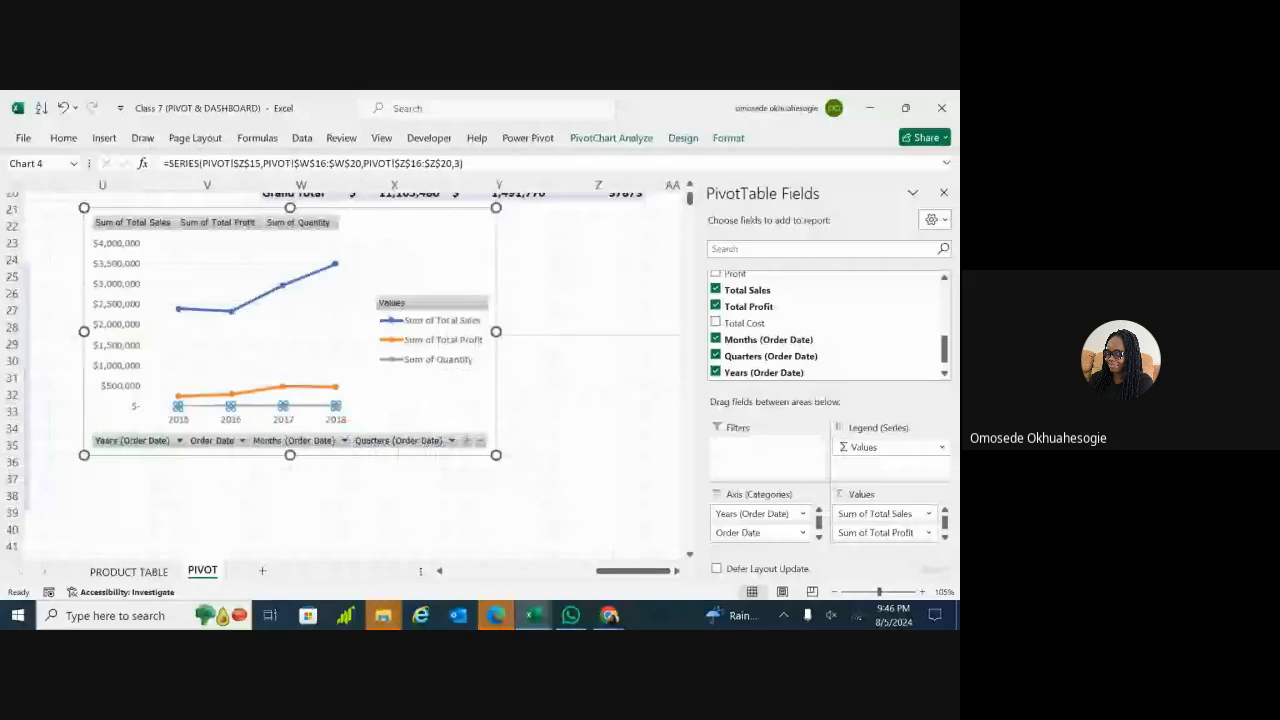
pyautogui.keyDown('ctrl'); pyautogui.scroll(2, 379, 433); pyautogui.keyUp('ctrl')
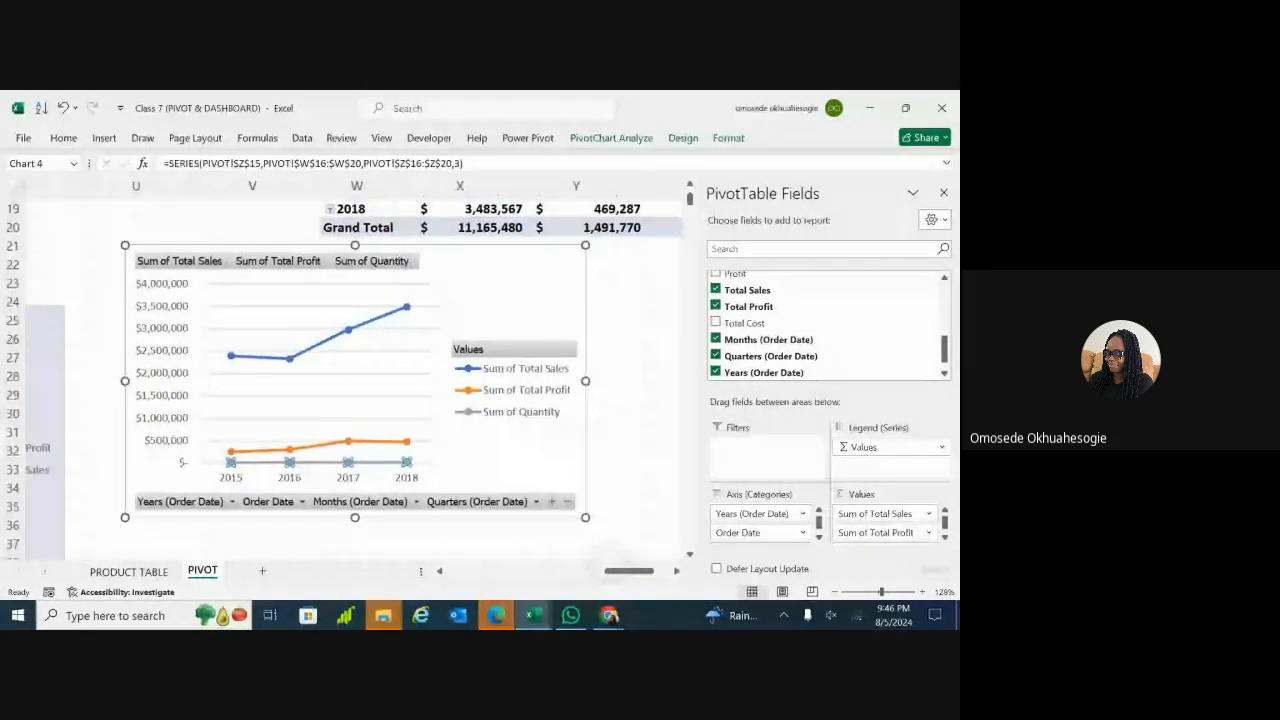
pyautogui.keyDown('ctrl'); pyautogui.scroll(-2, 379, 433); pyautogui.keyUp('ctrl')
pyautogui.keyDown('ctrl'); pyautogui.scroll(-1, 379, 433); pyautogui.keyUp('ctrl')
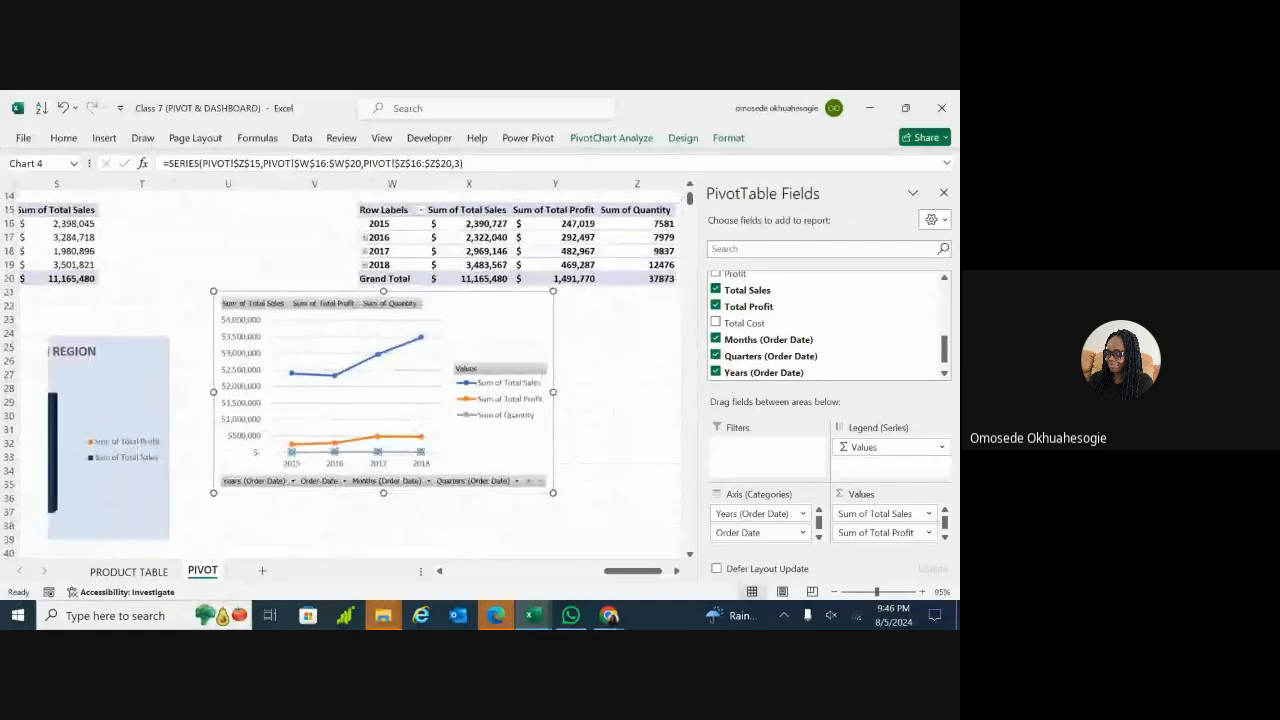
pyautogui.keyDown('ctrl'); pyautogui.scroll(1, 348, 386); pyautogui.keyUp('ctrl')
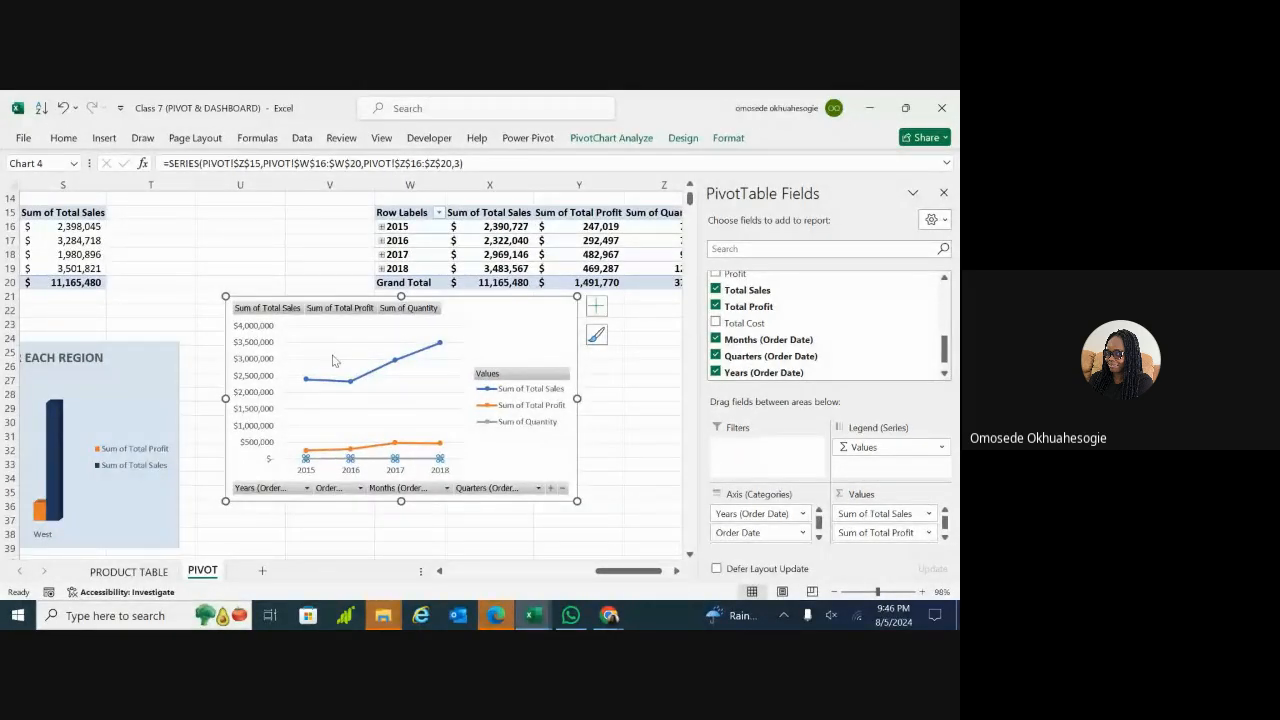
pyautogui.click(524, 229)
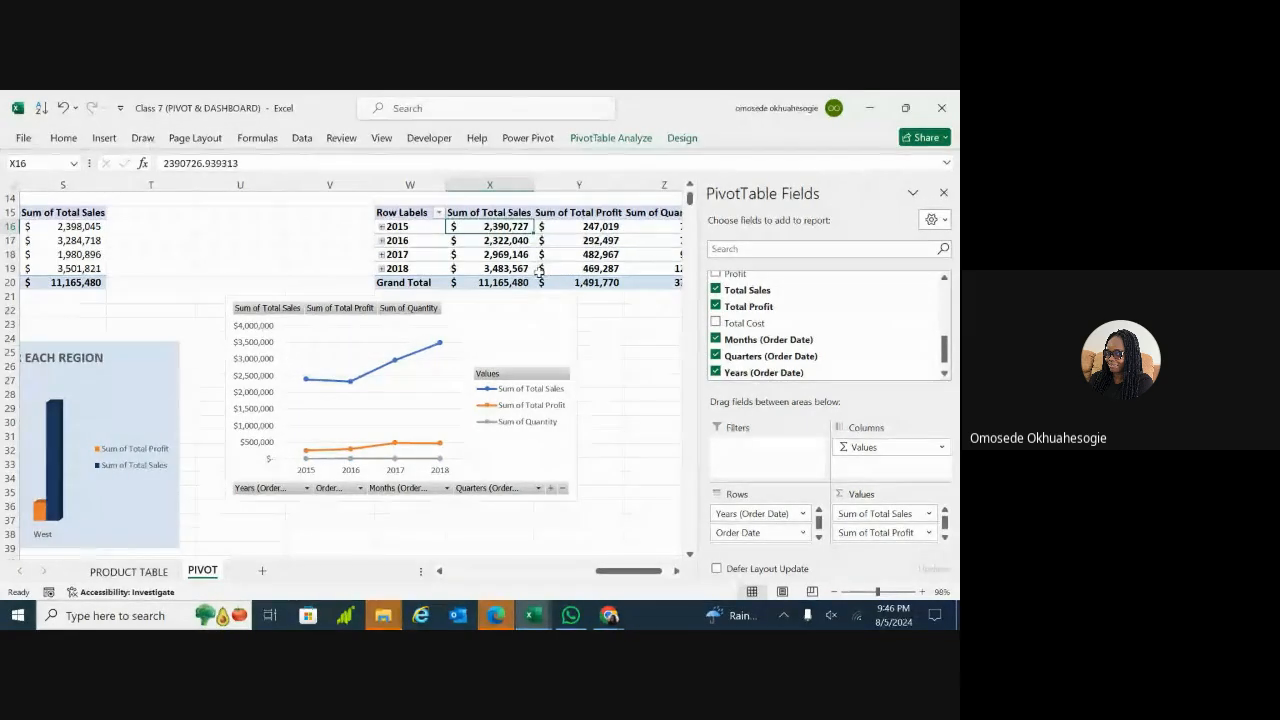
pyautogui.click(591, 241)
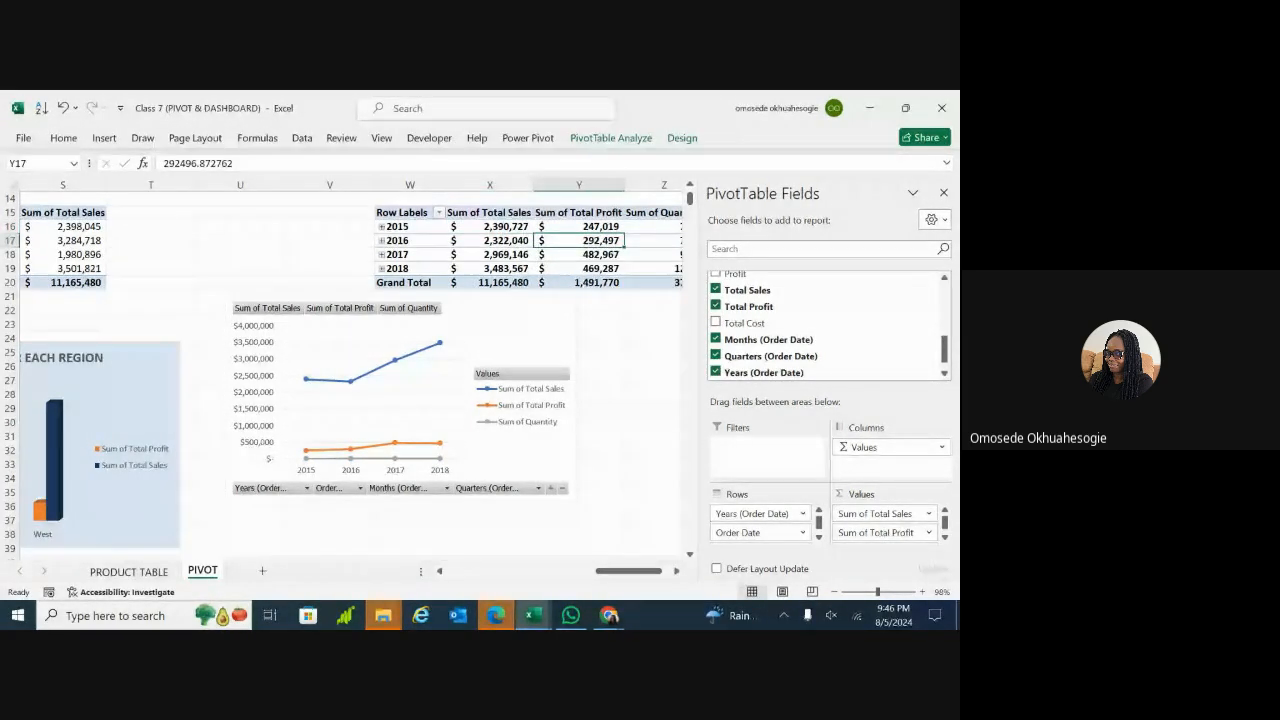
pyautogui.hscroll(1, 660, 248)
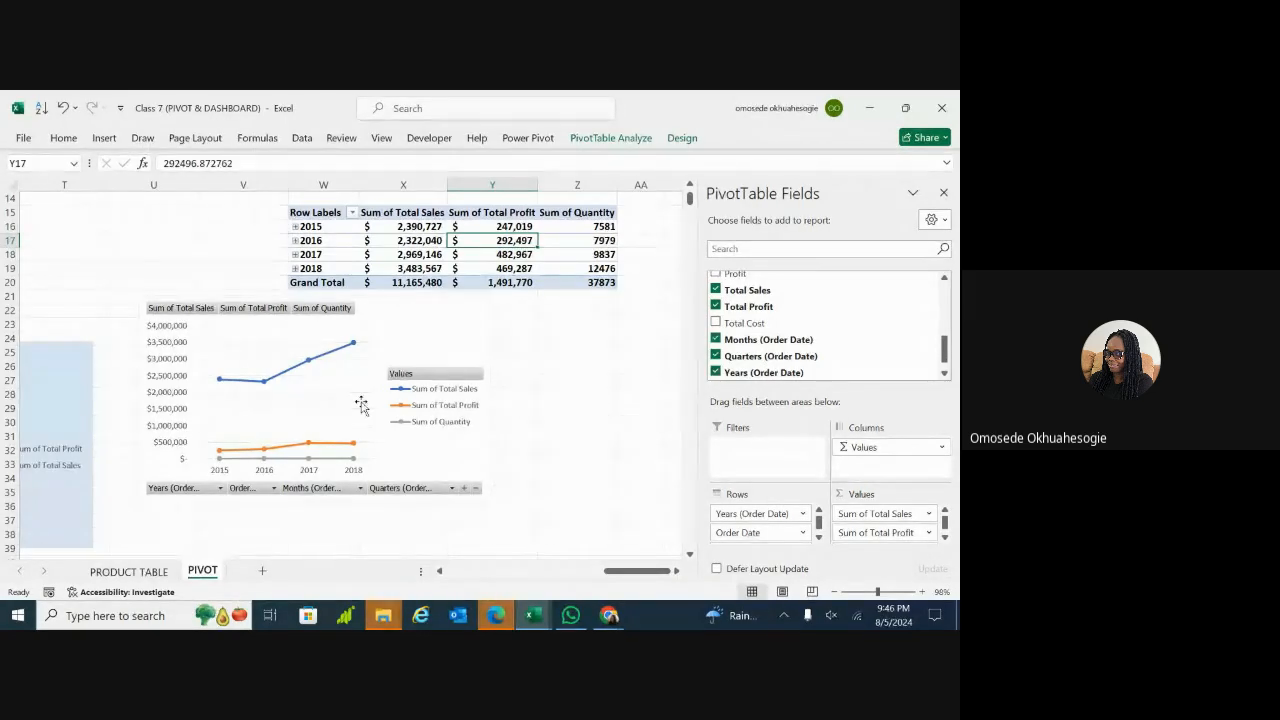
# Step: Remove the Quantity field from the yearly pivot table and its line chart
pyautogui.click(505, 295)
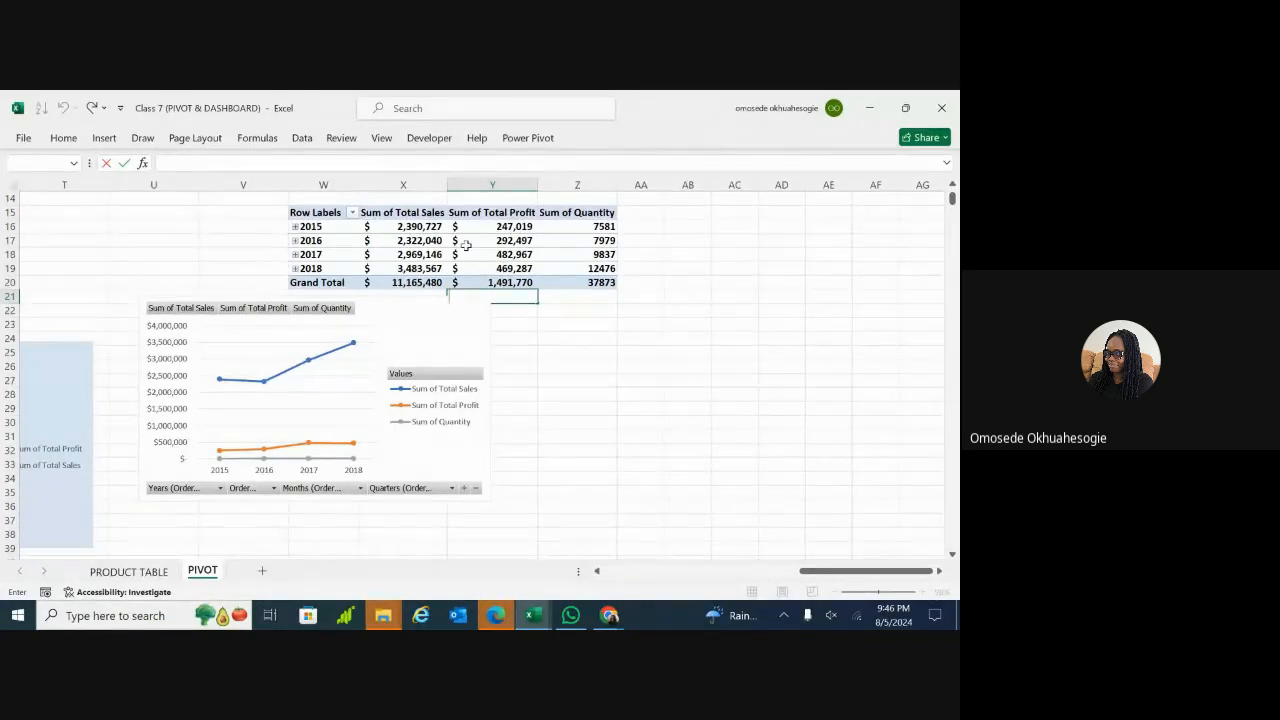
pyautogui.click(540, 240)
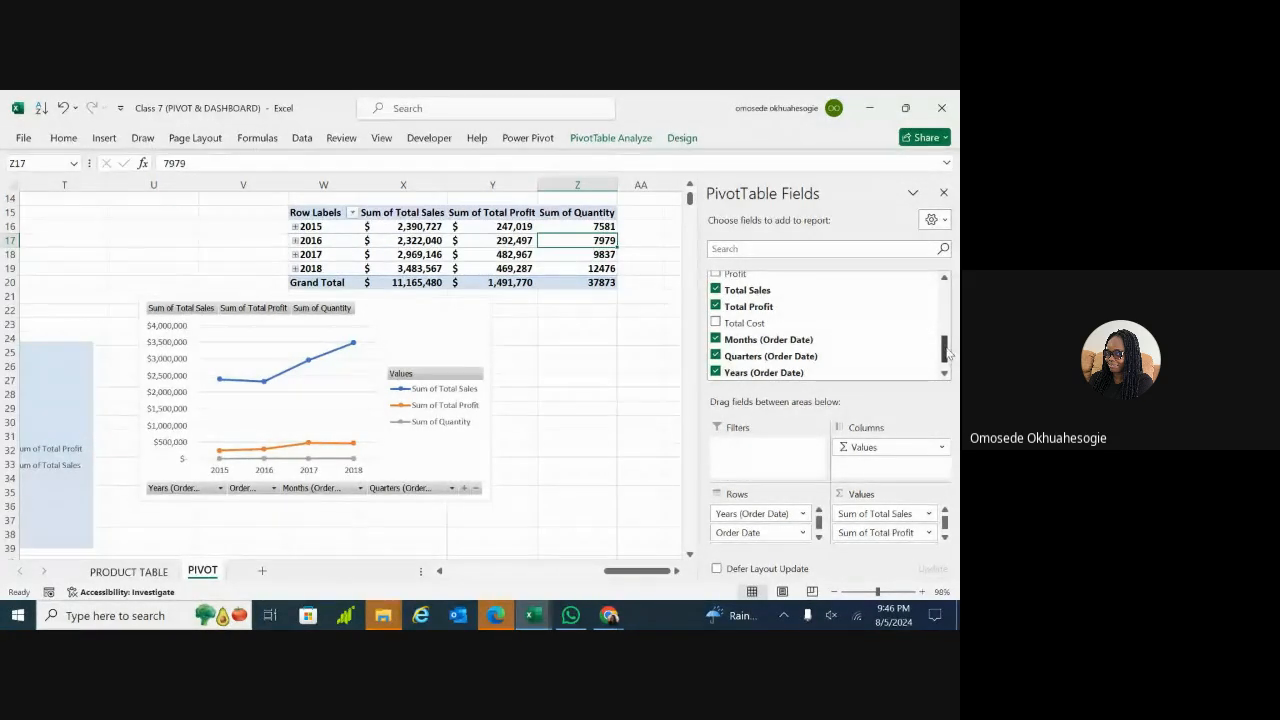
pyautogui.moveTo(948, 358); pyautogui.dragTo(948, 328)
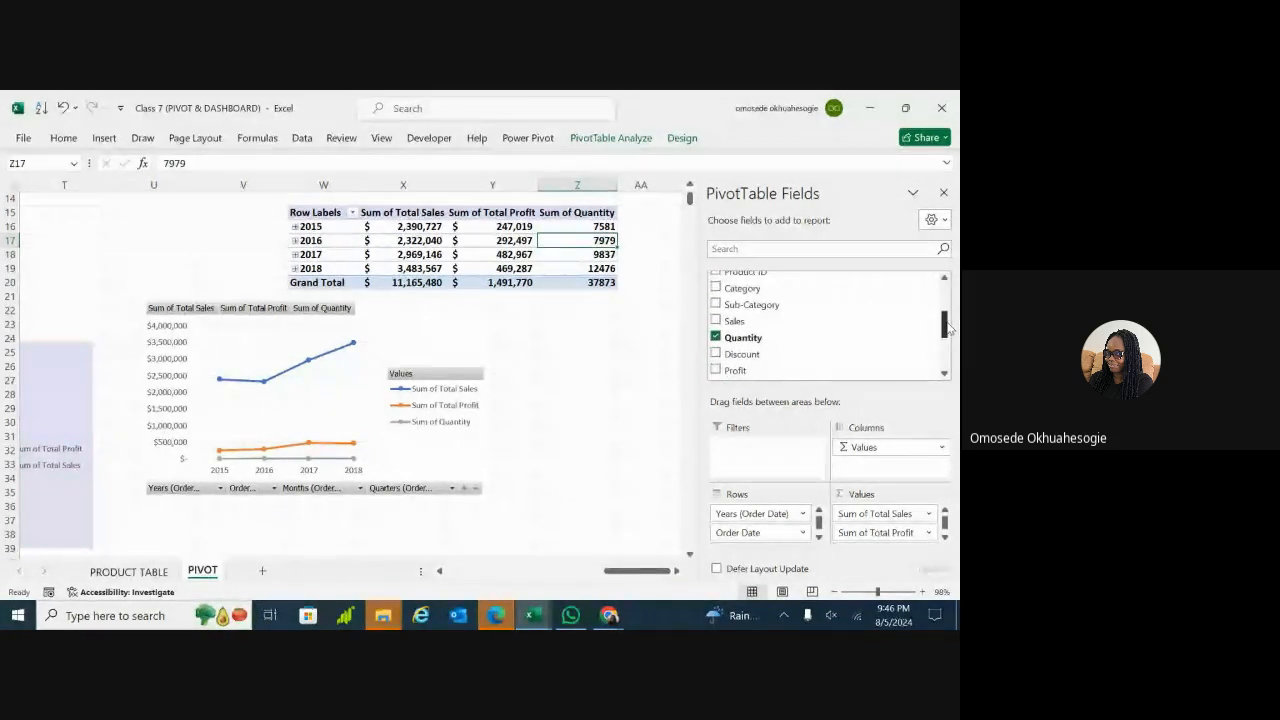
pyautogui.click(716, 339)
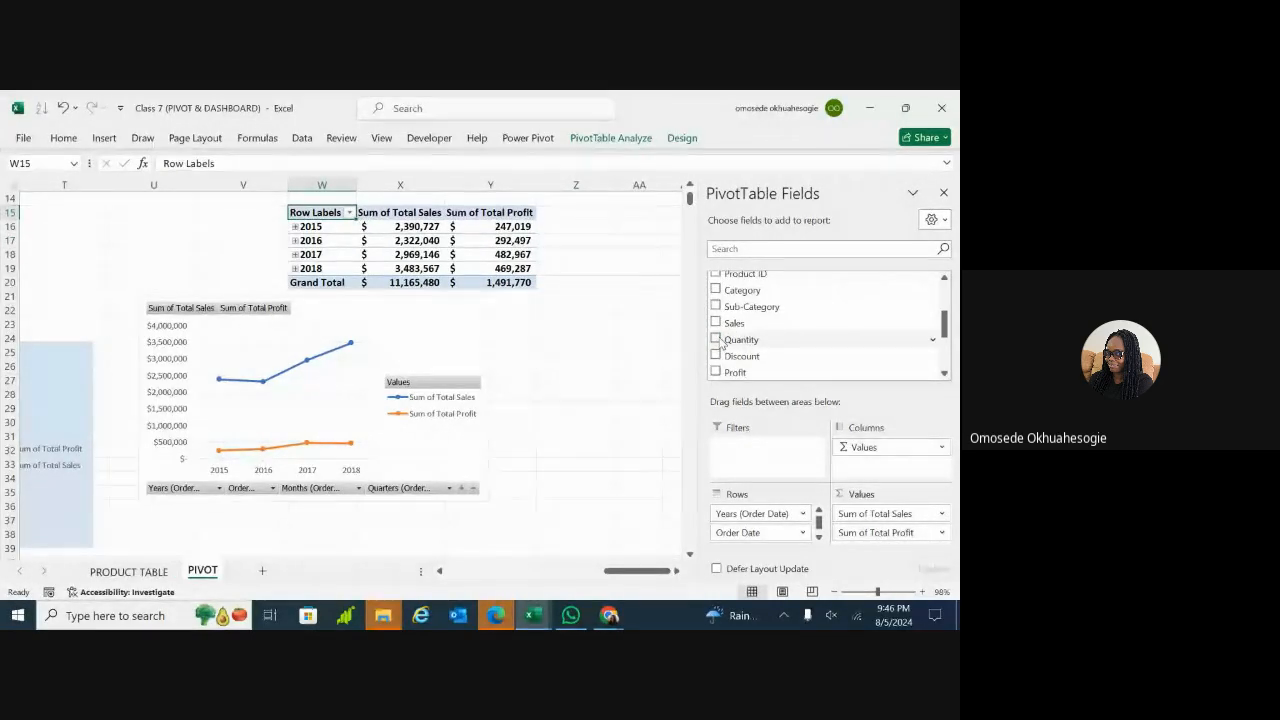
pyautogui.click(588, 371)
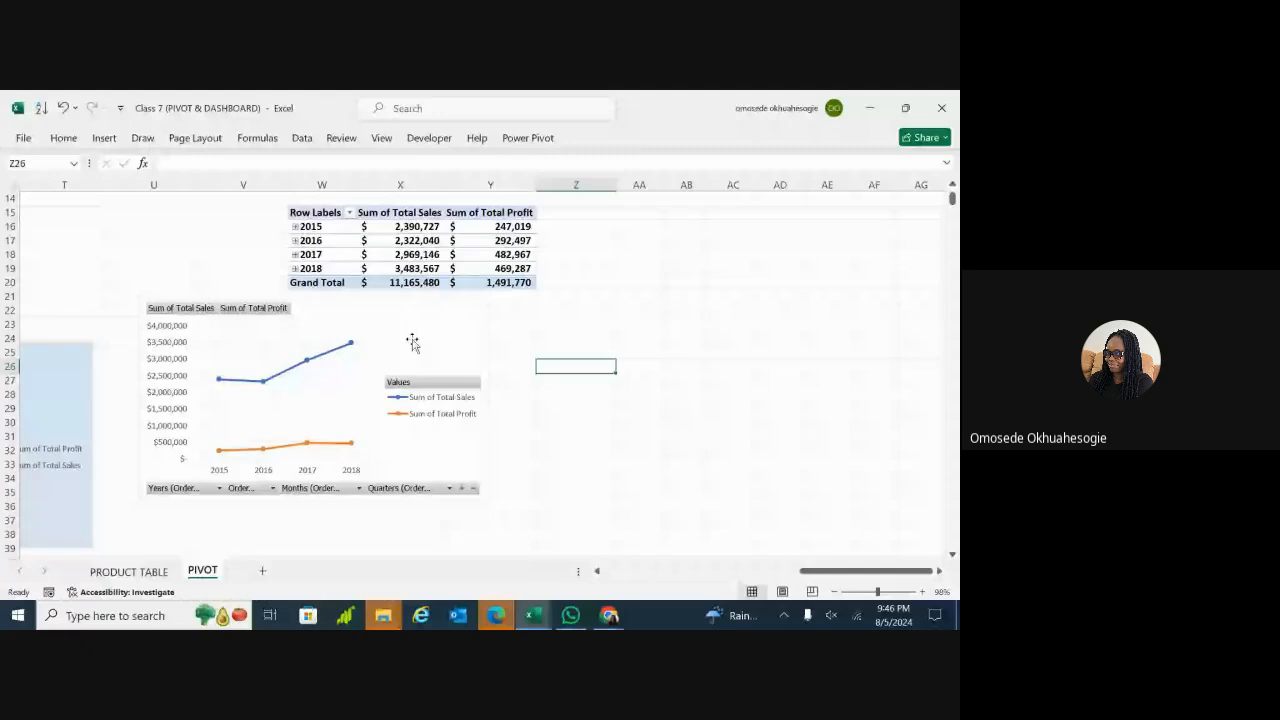
# Step: Move the line PivotChart down and to the right, leaving a few empty rows below the yearly pivot table
pyautogui.click(309, 397)
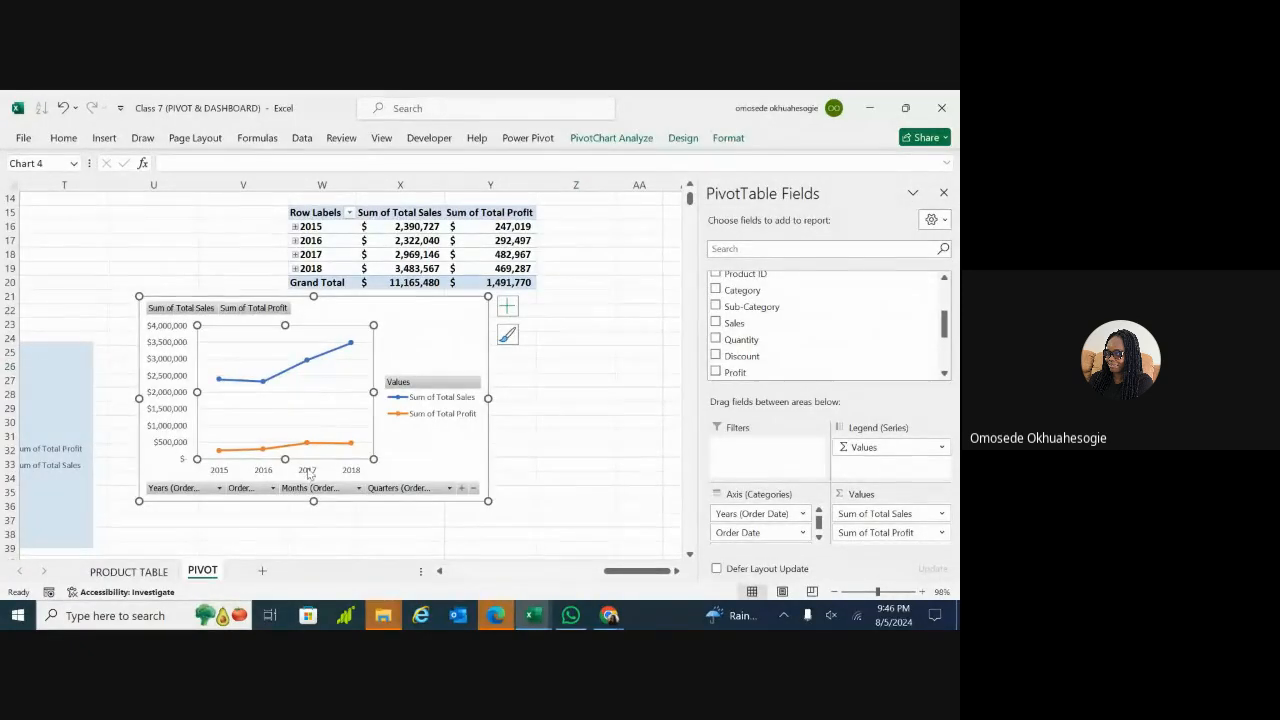
pyautogui.click(416, 450)
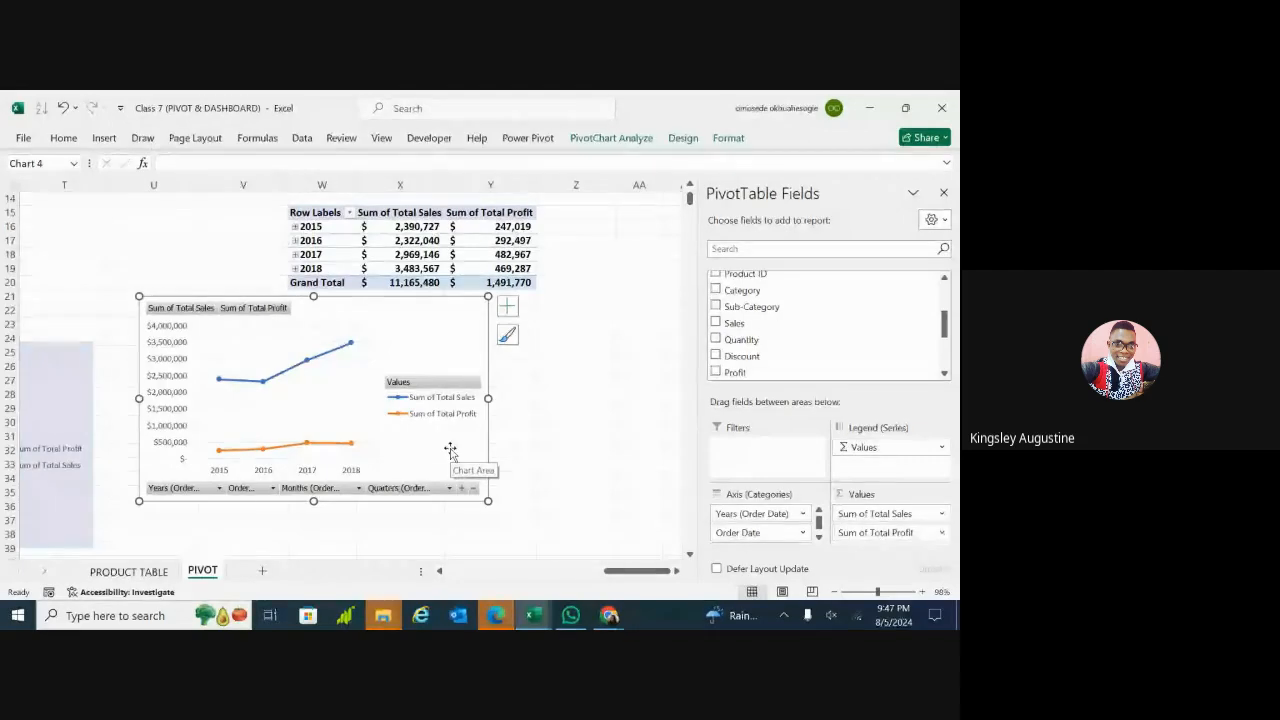
pyautogui.moveTo(450, 450); pyautogui.dragTo(459, 462)
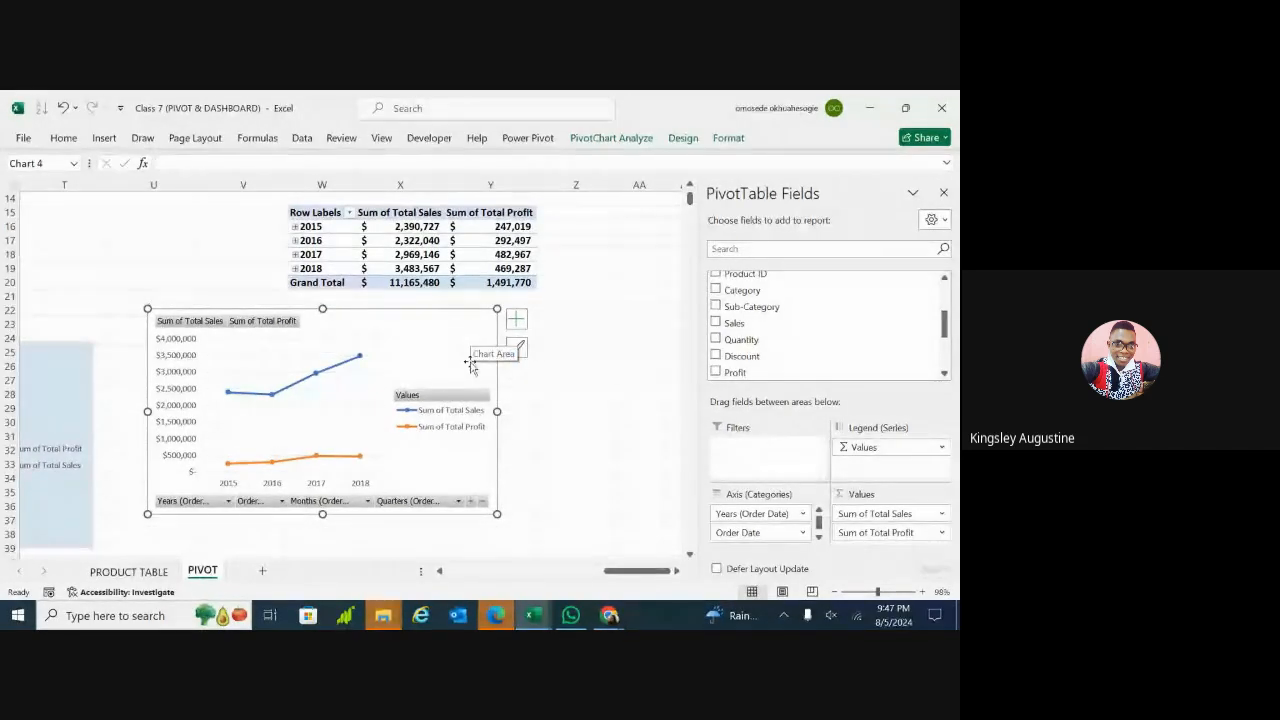
pyautogui.moveTo(462, 320); pyautogui.dragTo(537, 354)
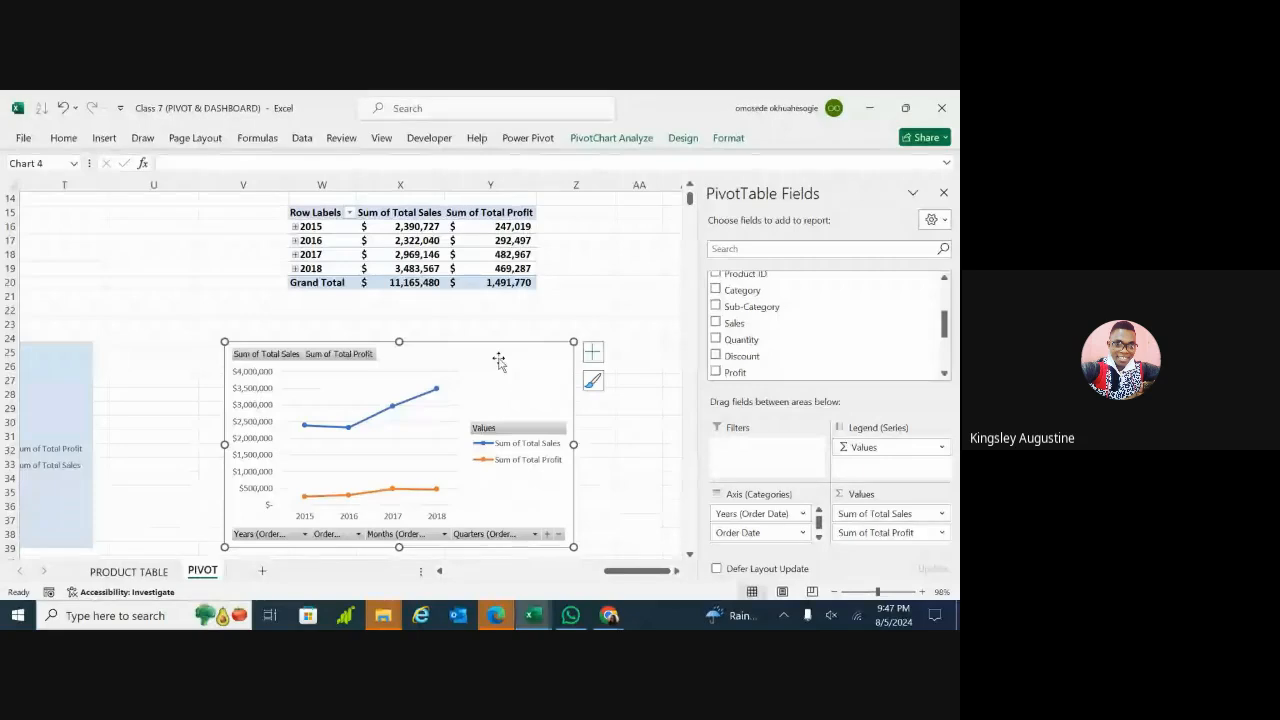
# Step: Hide the PivotTable field list of the yearly pivot table and show it again
pyautogui.click(573, 281)
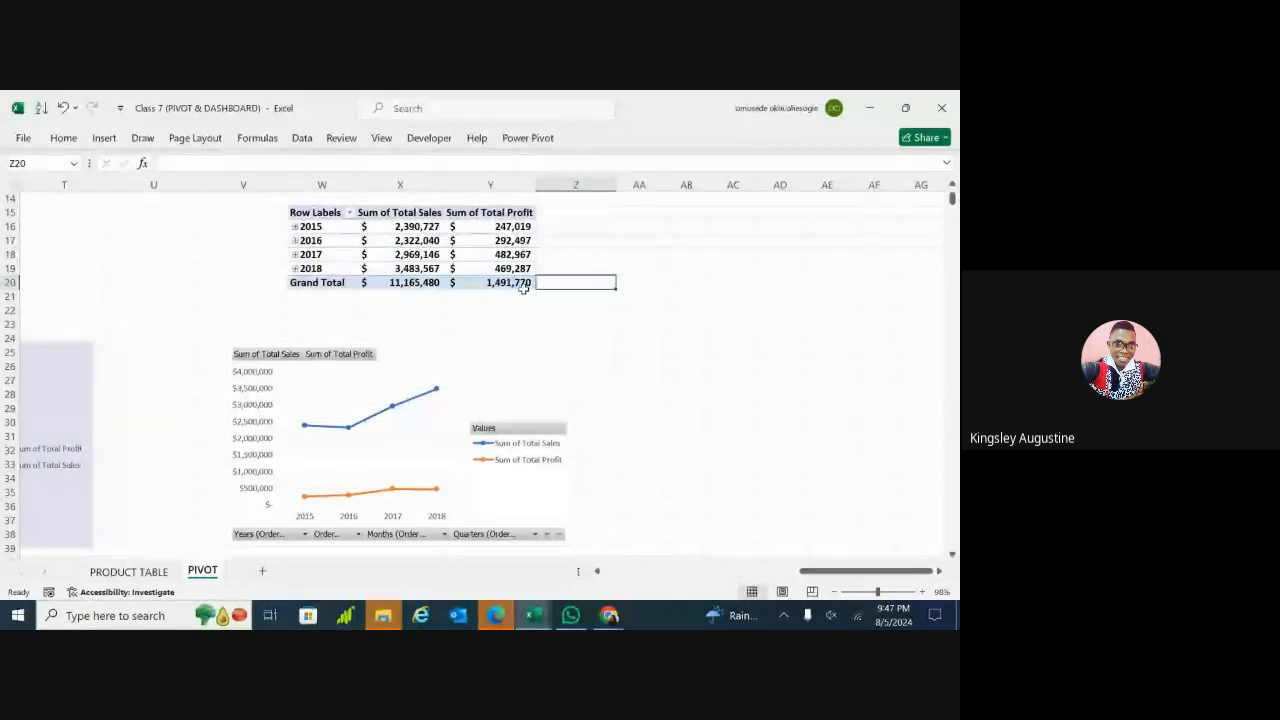
pyautogui.click(433, 213)
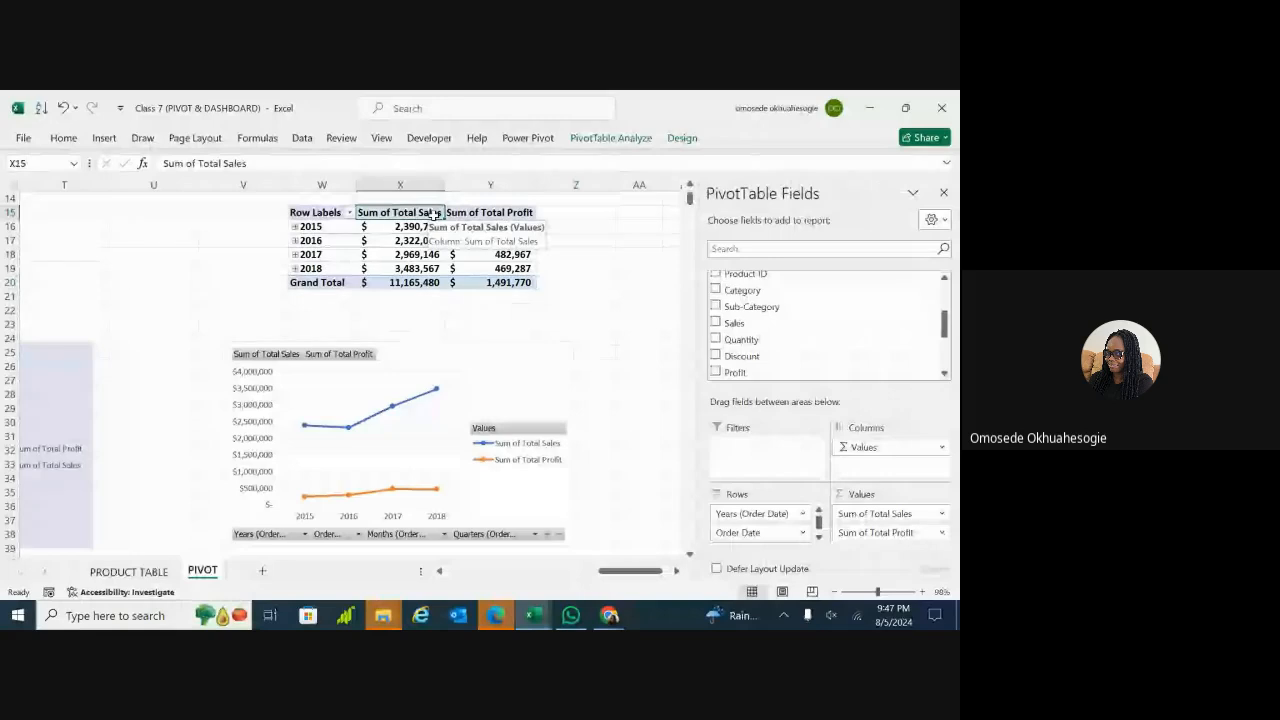
pyautogui.click(615, 139)
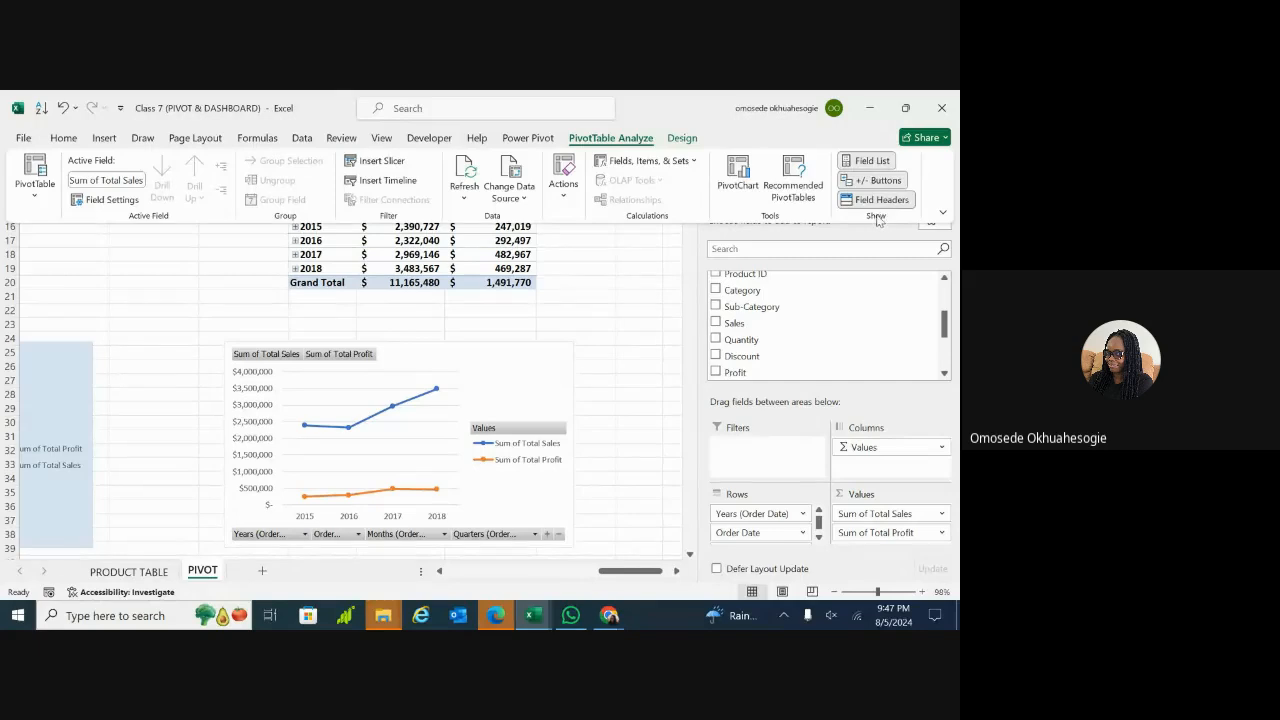
pyautogui.click(866, 162)
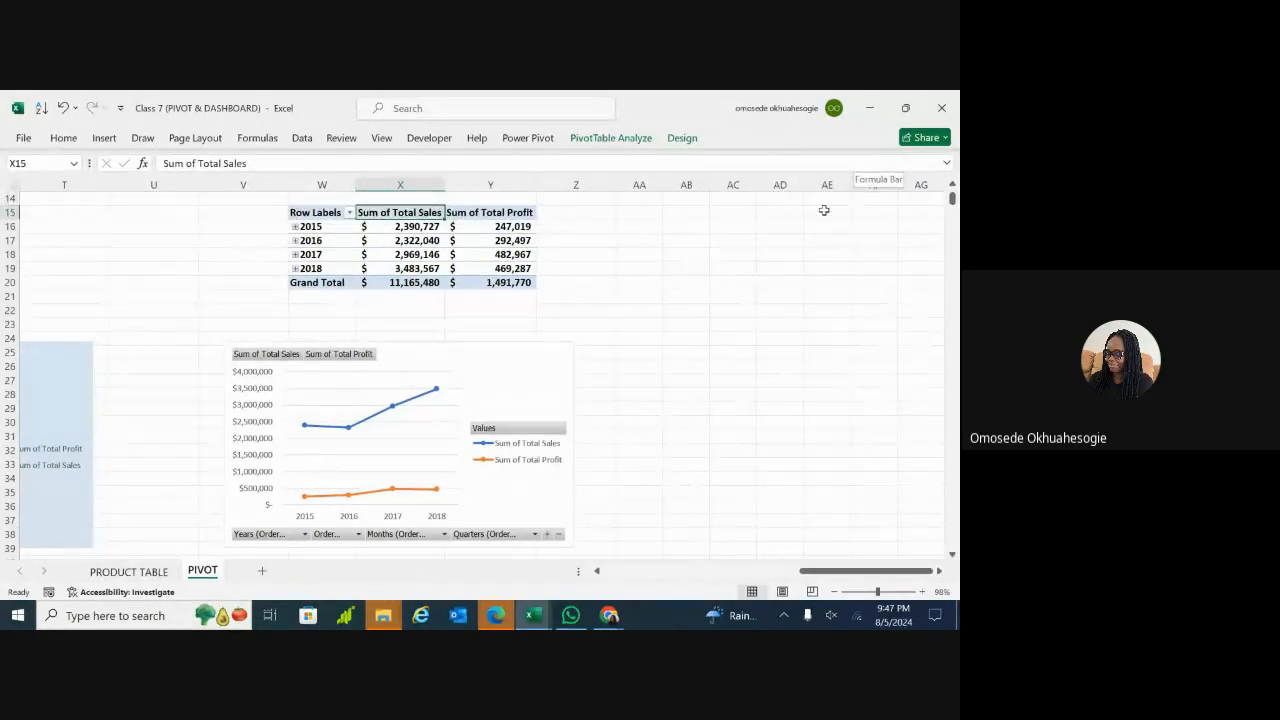
pyautogui.click(612, 139)
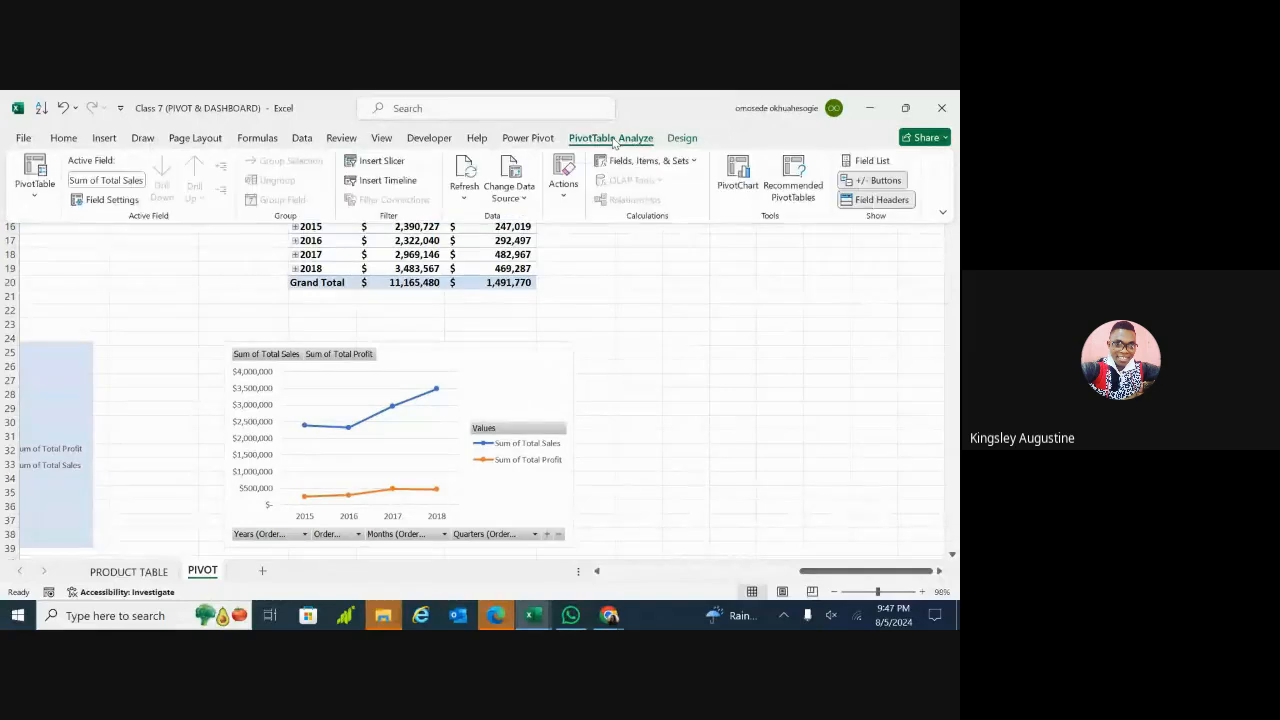
pyautogui.click(888, 161)
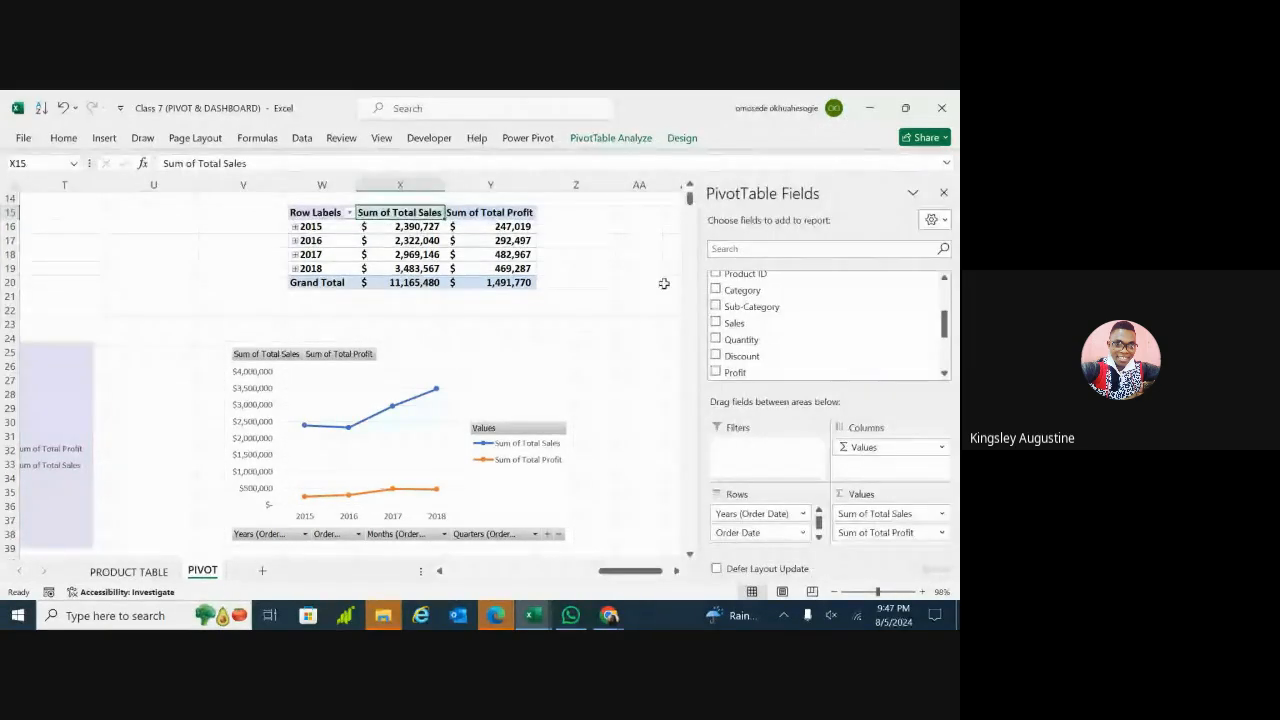
# Step: Remove the Total Profit field from the yearly pivot table, keeping only Total Sales in its line chart
pyautogui.click(631, 281)
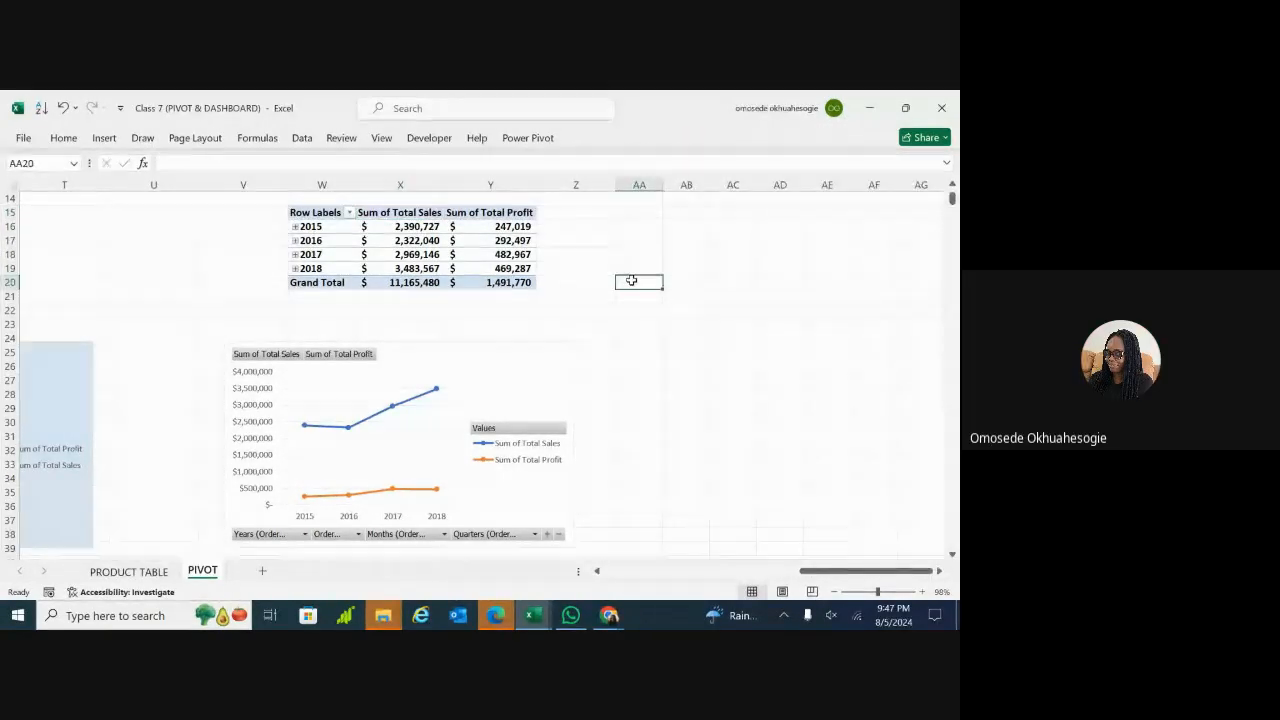
pyautogui.click(398, 240)
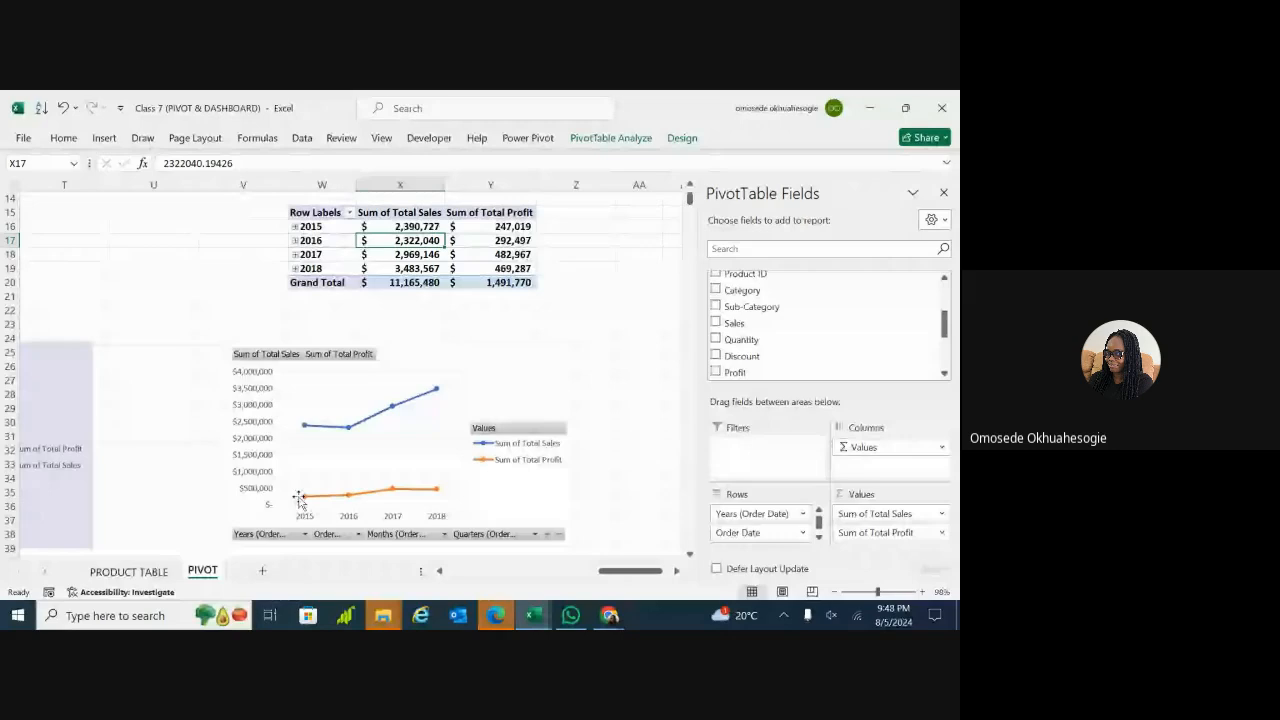
pyautogui.click(520, 213)
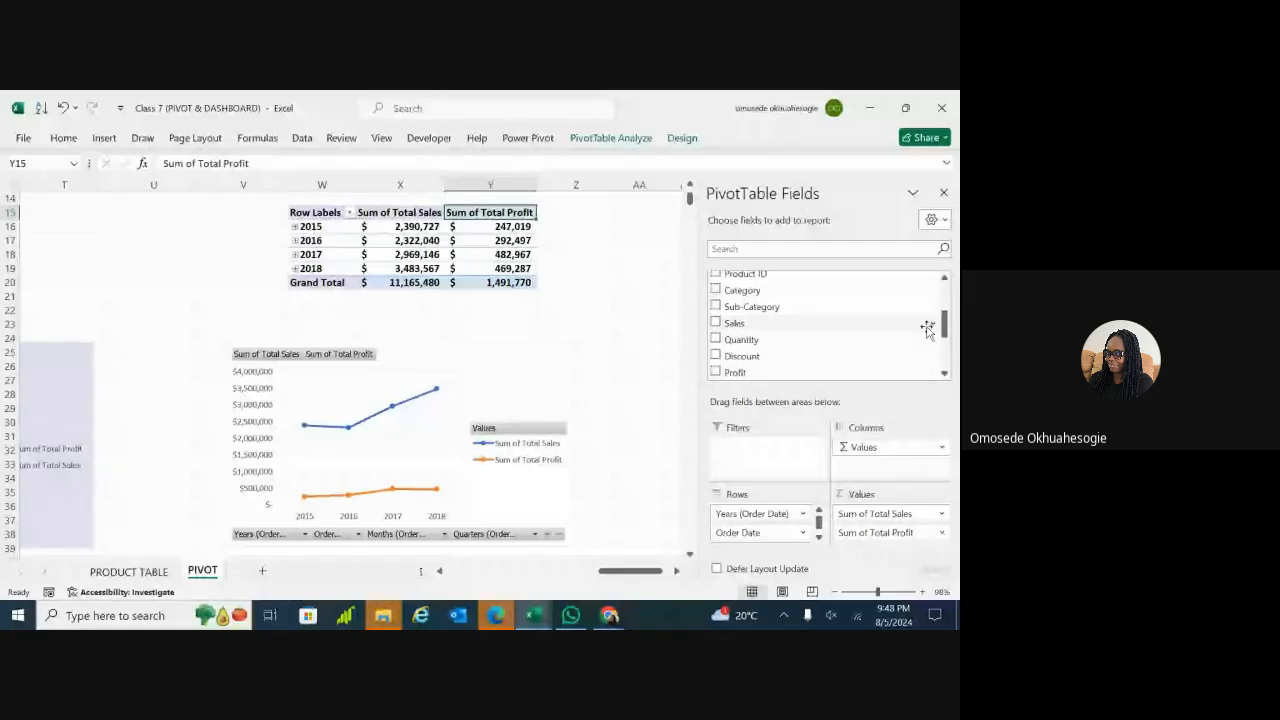
pyautogui.click(428, 215)
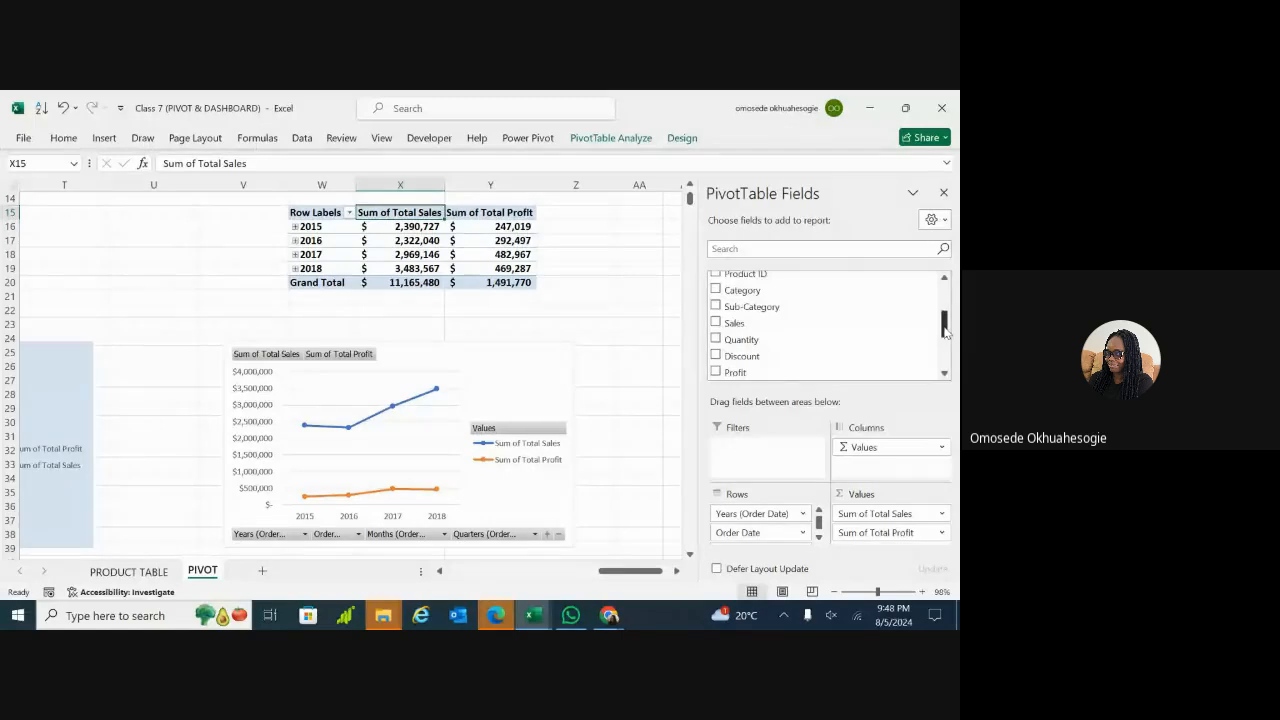
pyautogui.moveTo(944, 330); pyautogui.dragTo(944, 348)
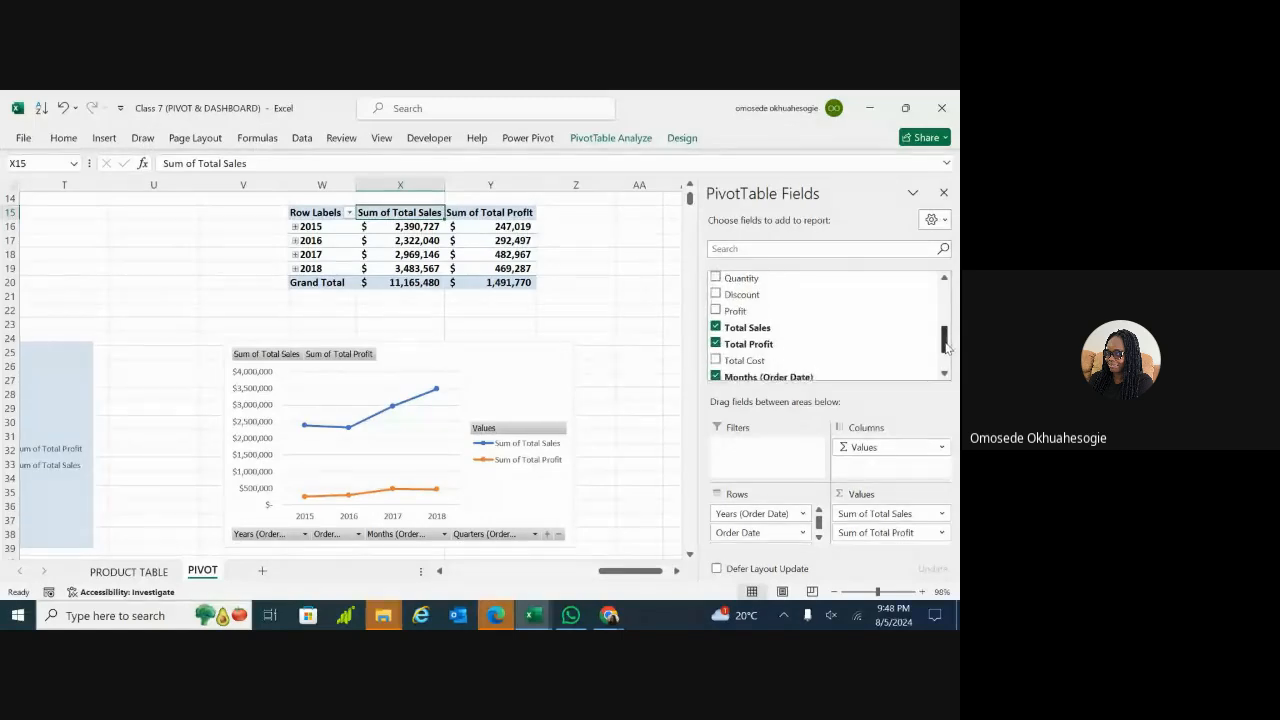
pyautogui.click(715, 339)
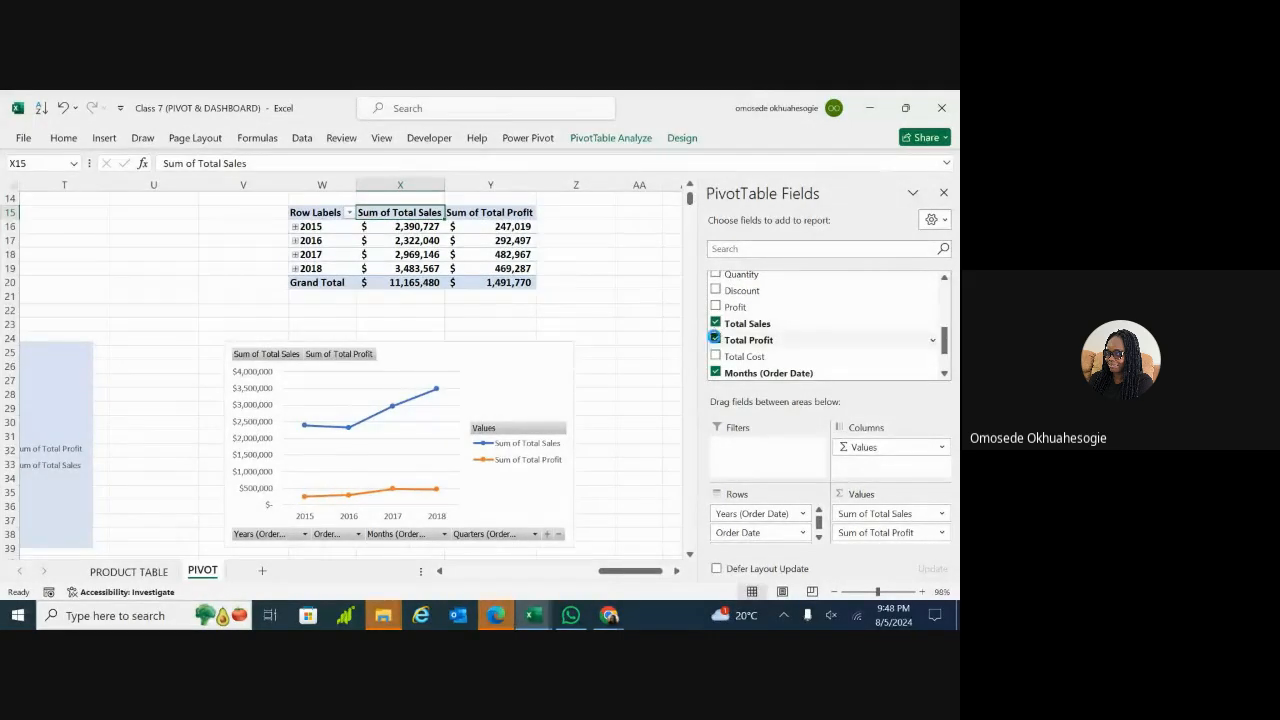
pyautogui.click(566, 284)
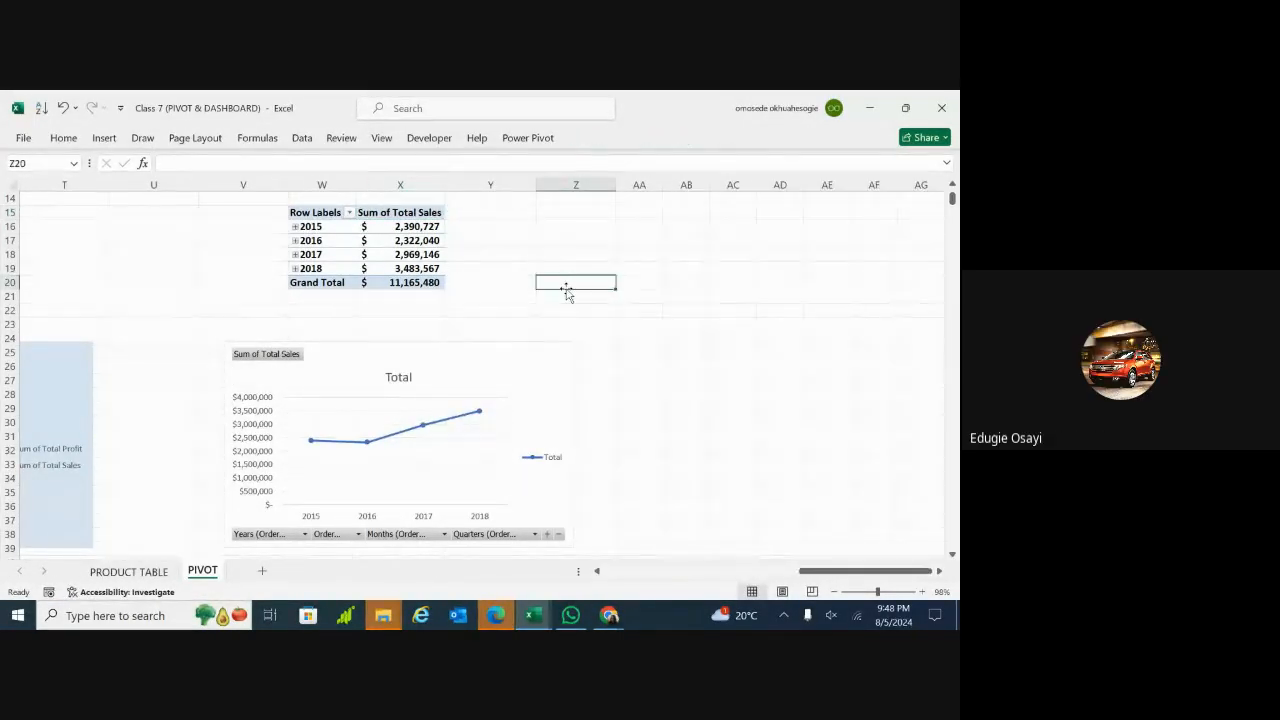
# Step: Hide all field buttons on the yearly sales line PivotChart
pyautogui.click(444, 534)
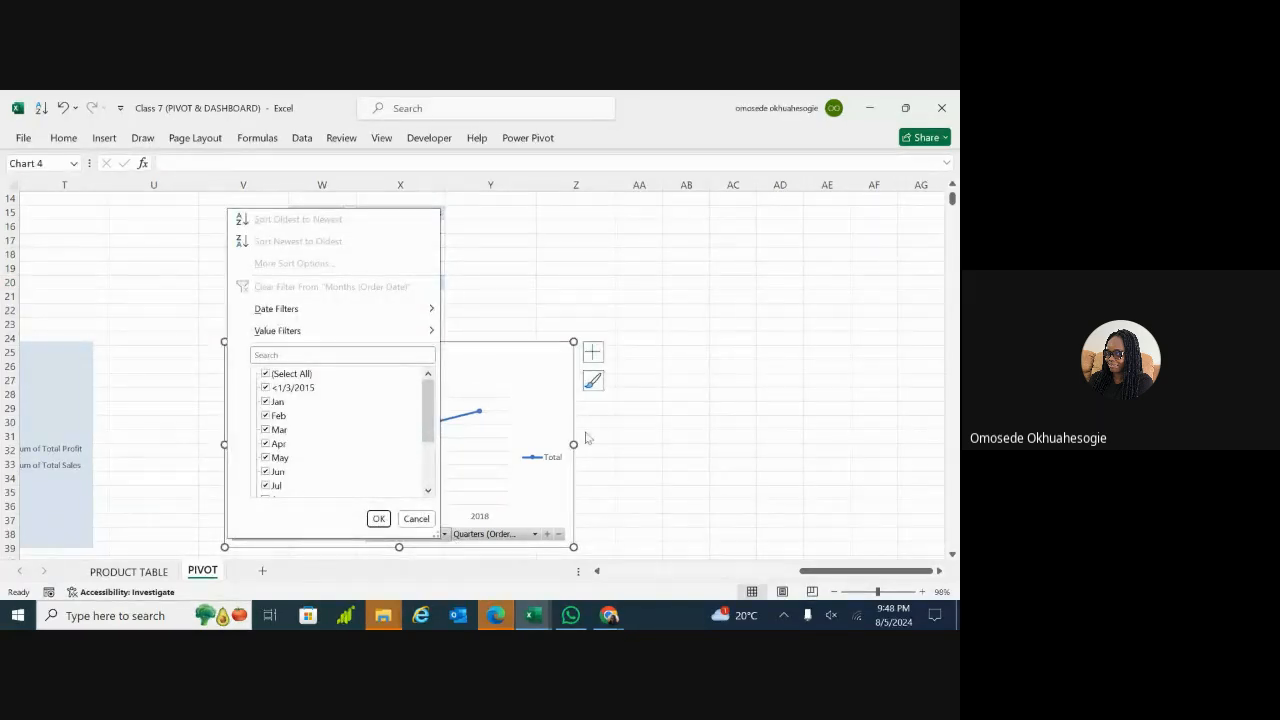
pyautogui.click(548, 378)
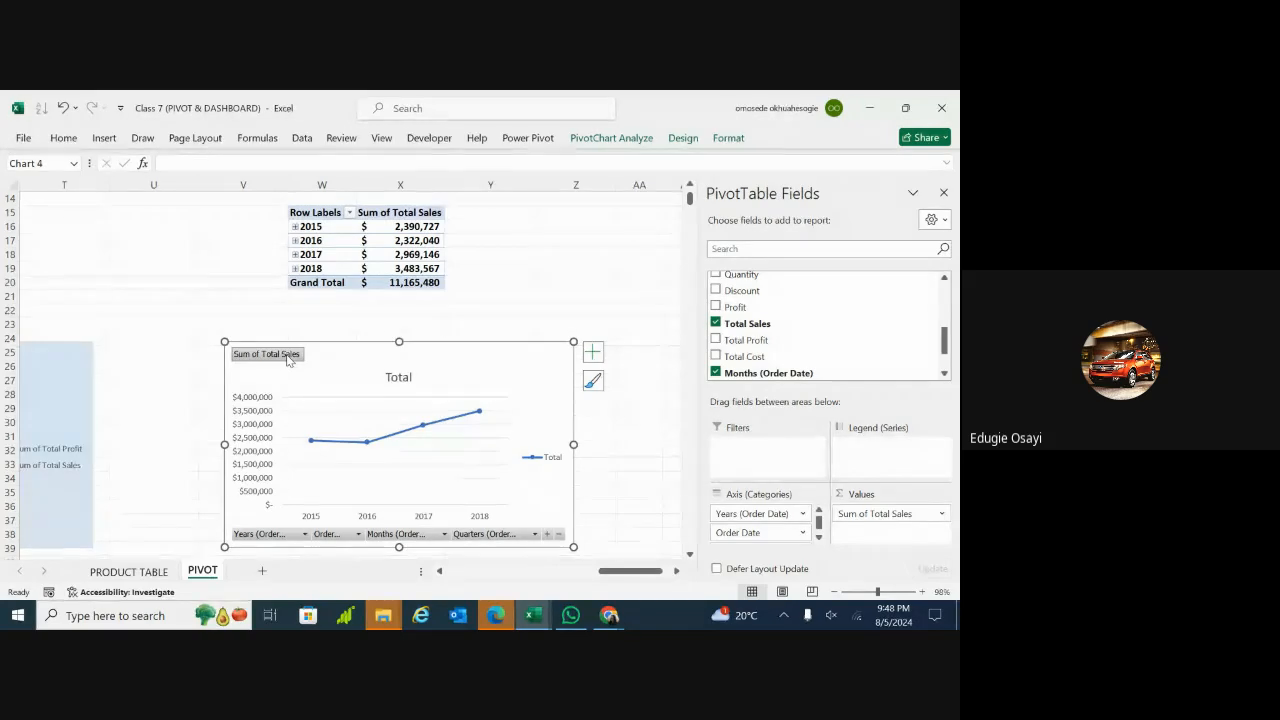
pyautogui.rightClick(288, 358)
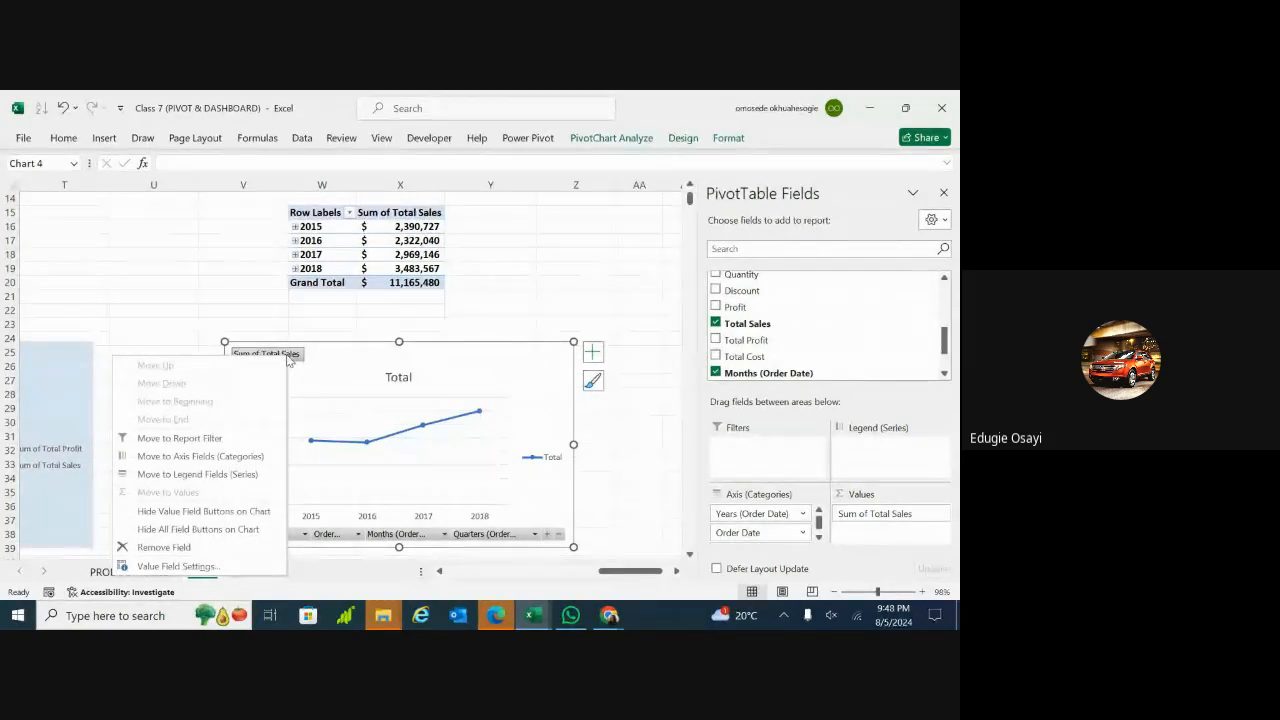
pyautogui.click(344, 368)
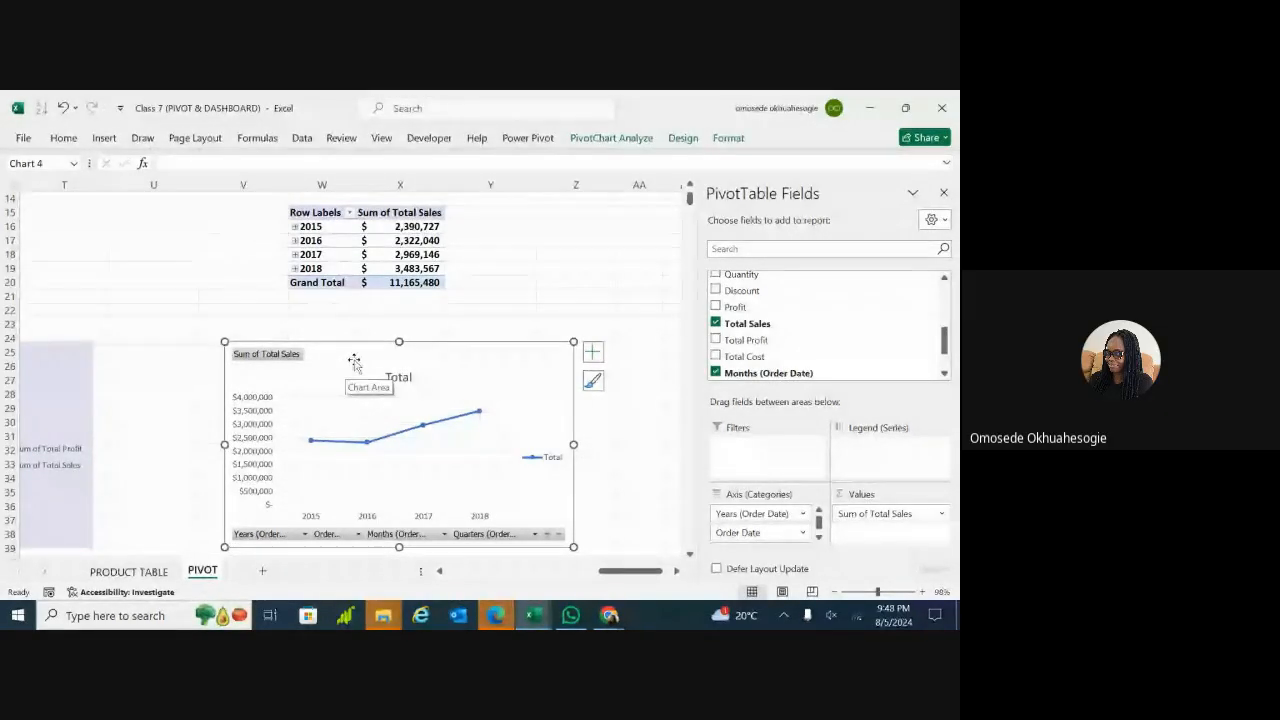
pyautogui.rightClick(286, 355)
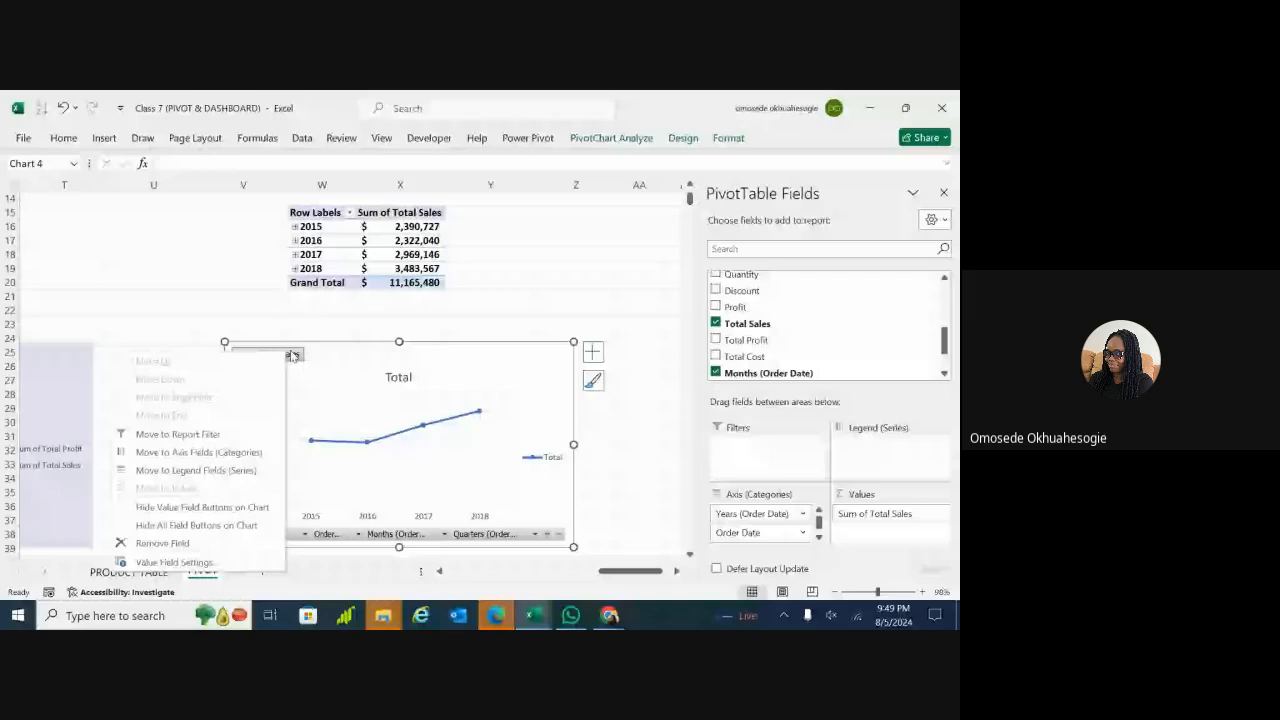
pyautogui.click(350, 364)
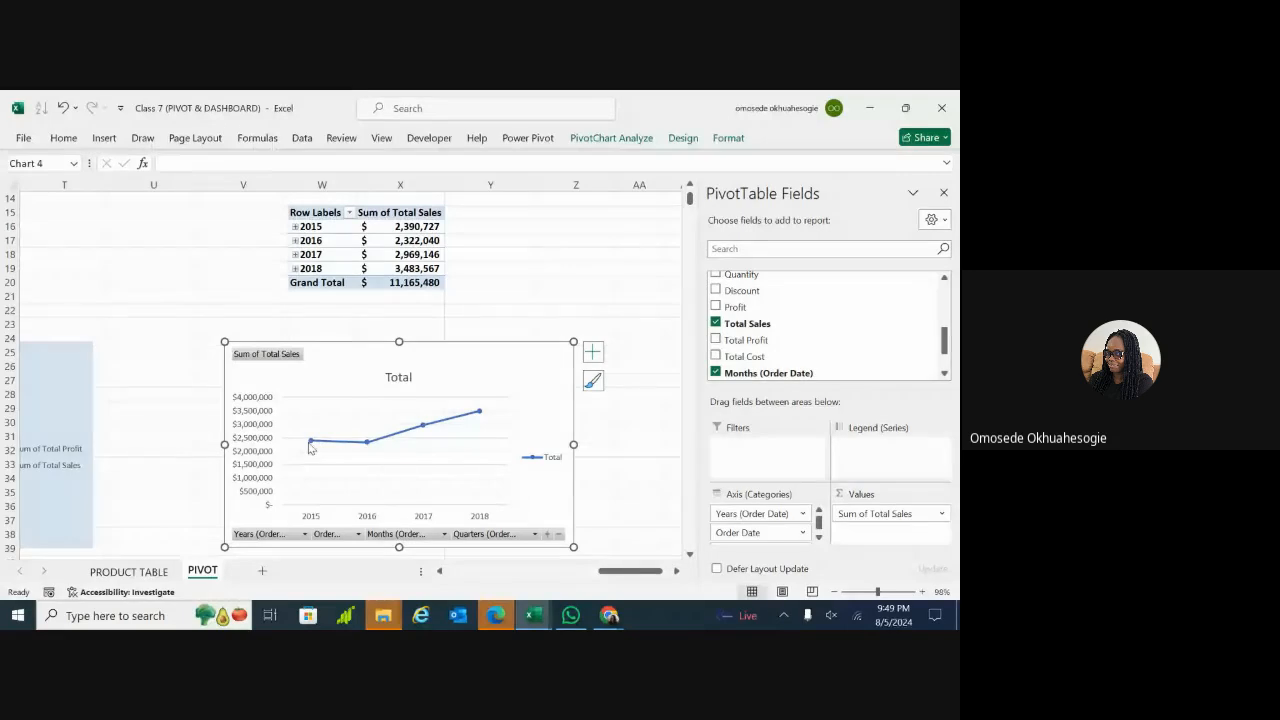
pyautogui.rightClick(286, 358)
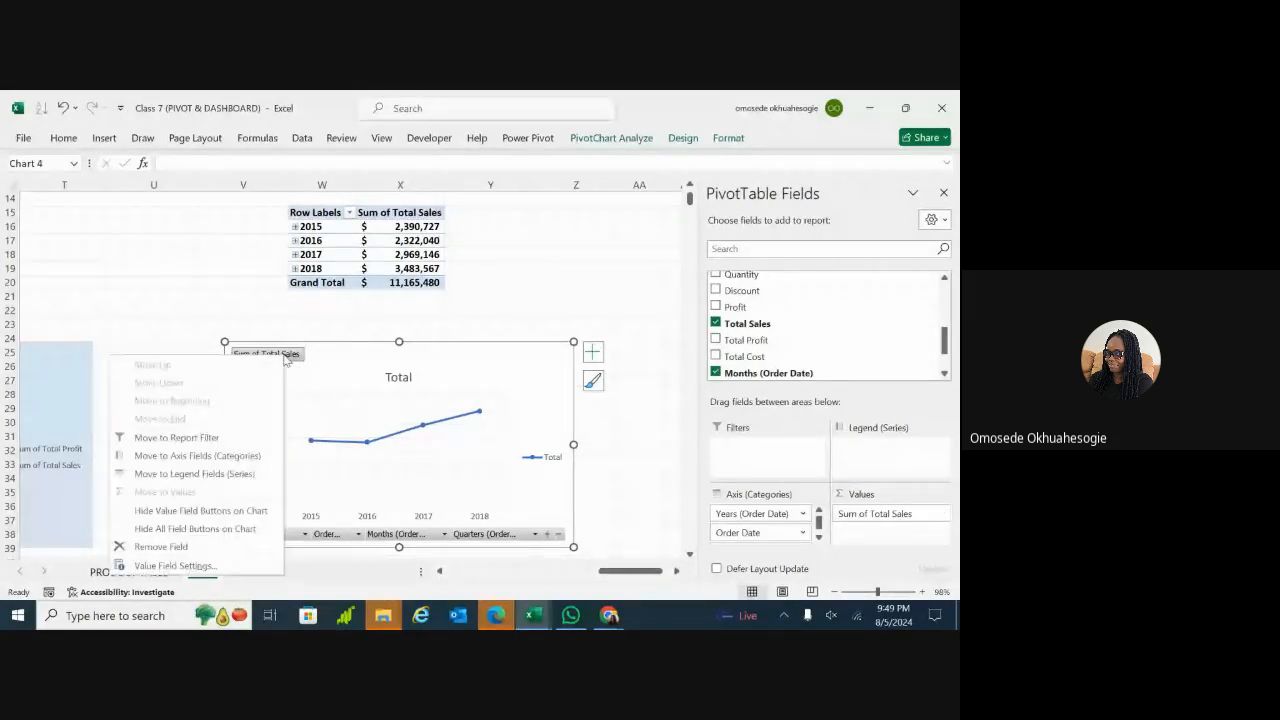
pyautogui.click(193, 529)
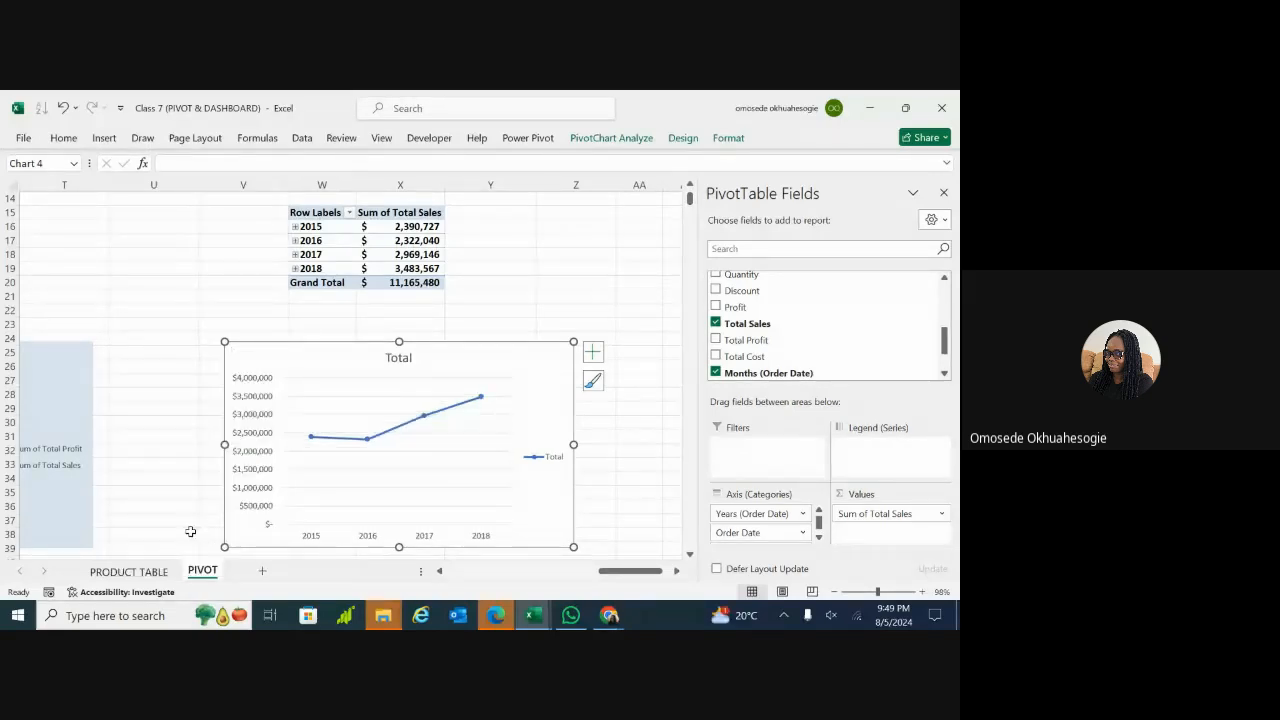
# Step: Replace the line PivotChart's title with SALES TREND and make the title bold
pyautogui.doubleClick(405, 358)
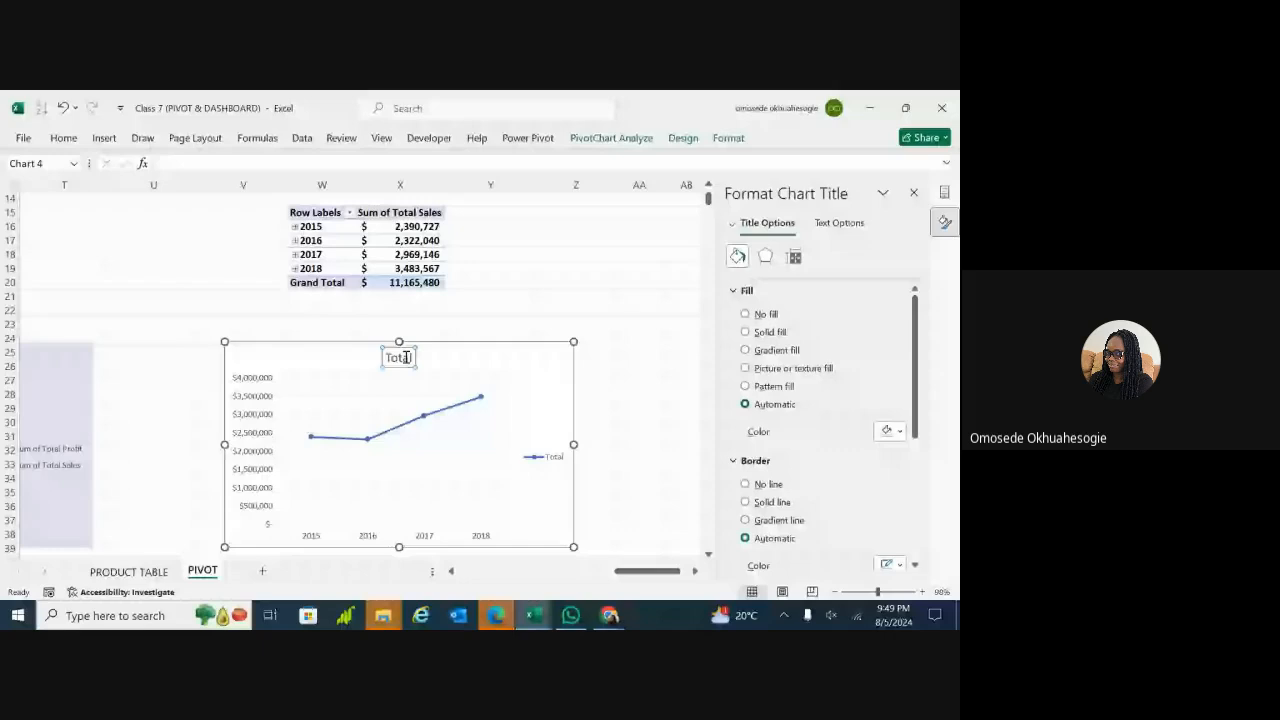
pyautogui.doubleClick(405, 358)
pyautogui.press('BackSpace')
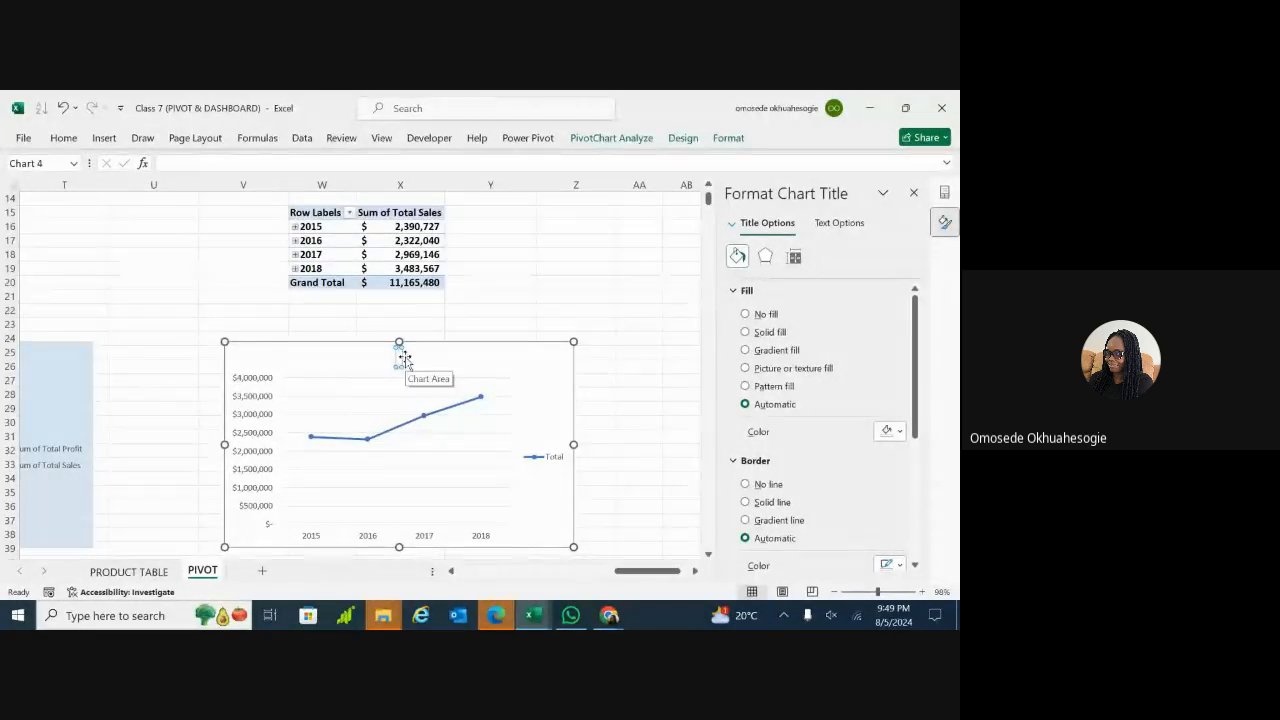
pyautogui.write('SAL')
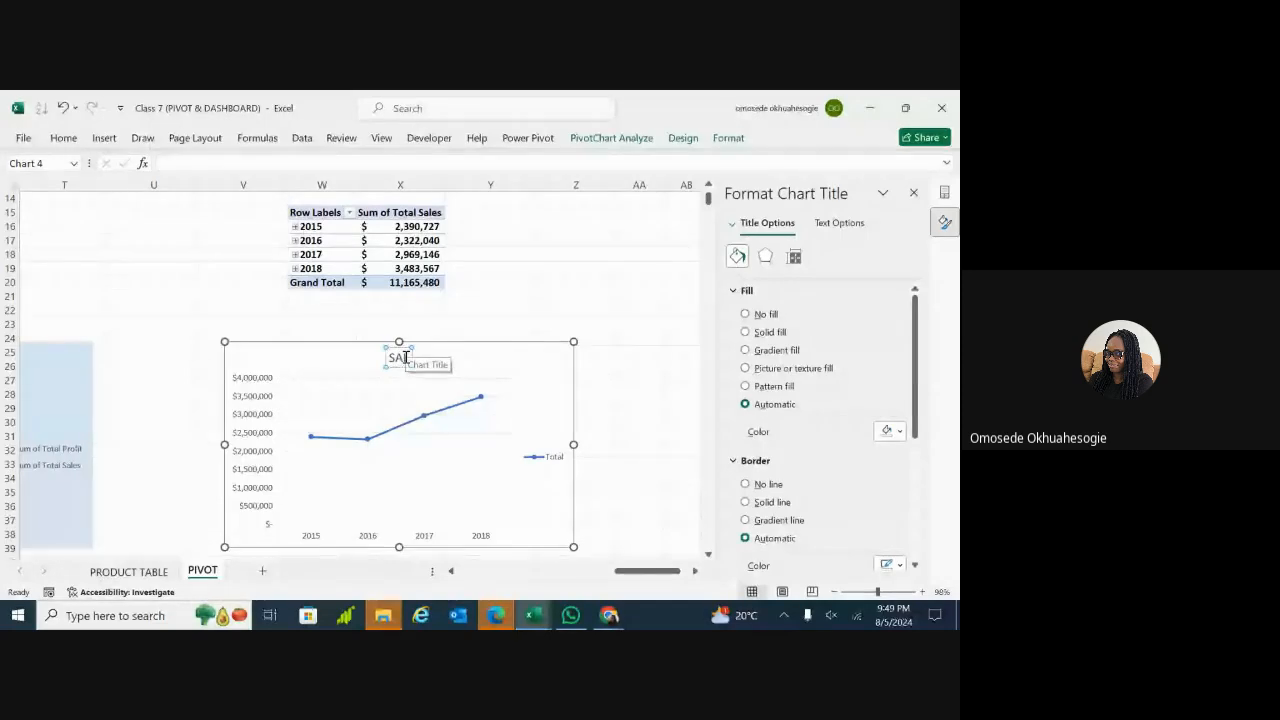
pyautogui.write('ES TREND')
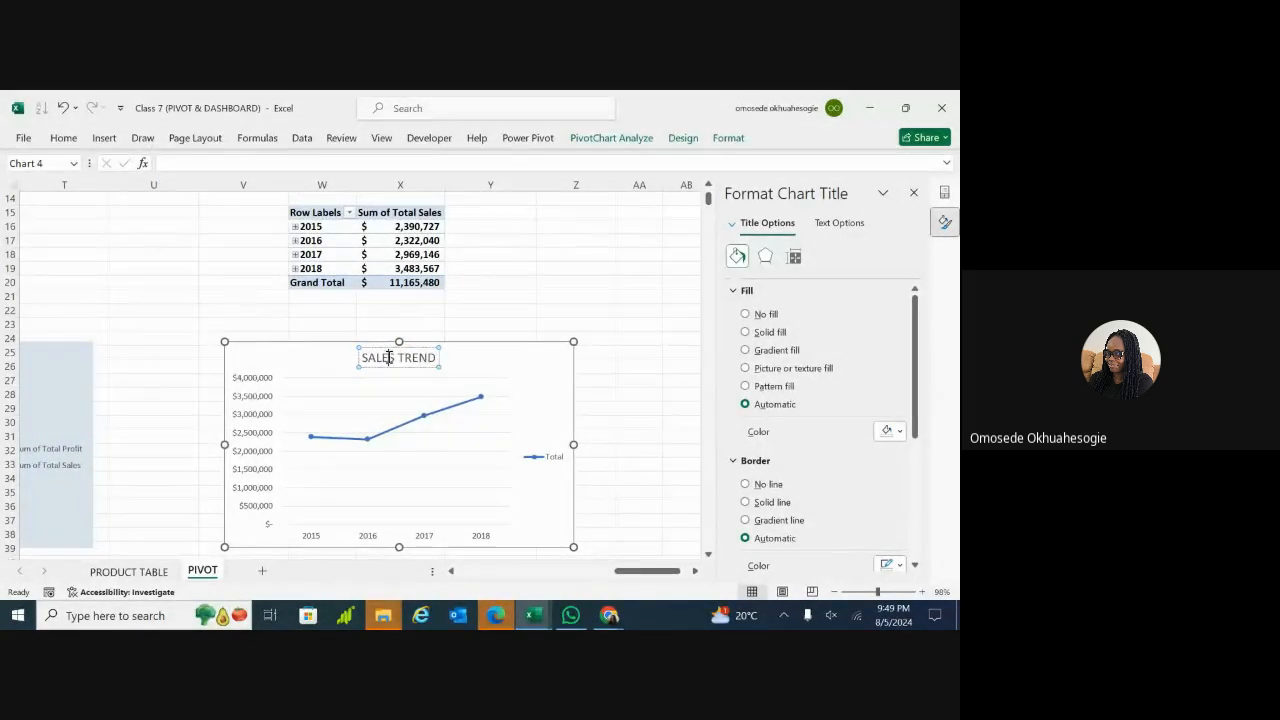
pyautogui.doubleClick(390, 359)
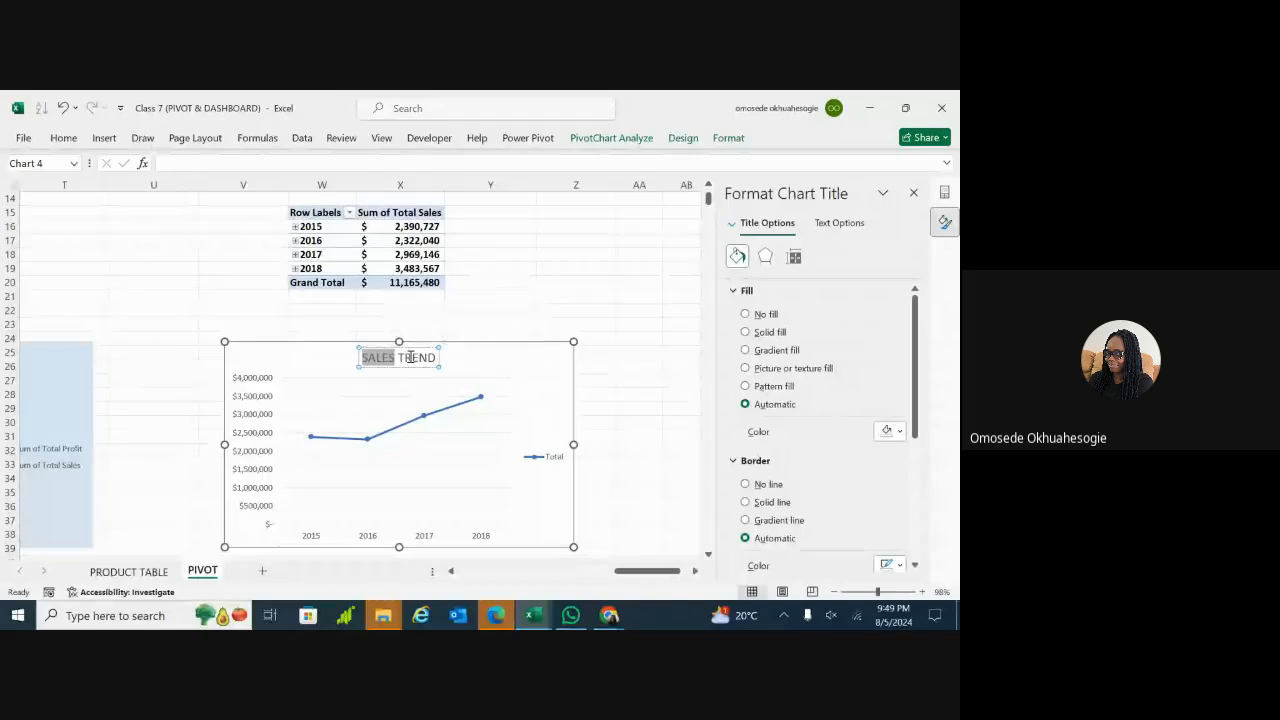
pyautogui.tripleClick(411, 360)
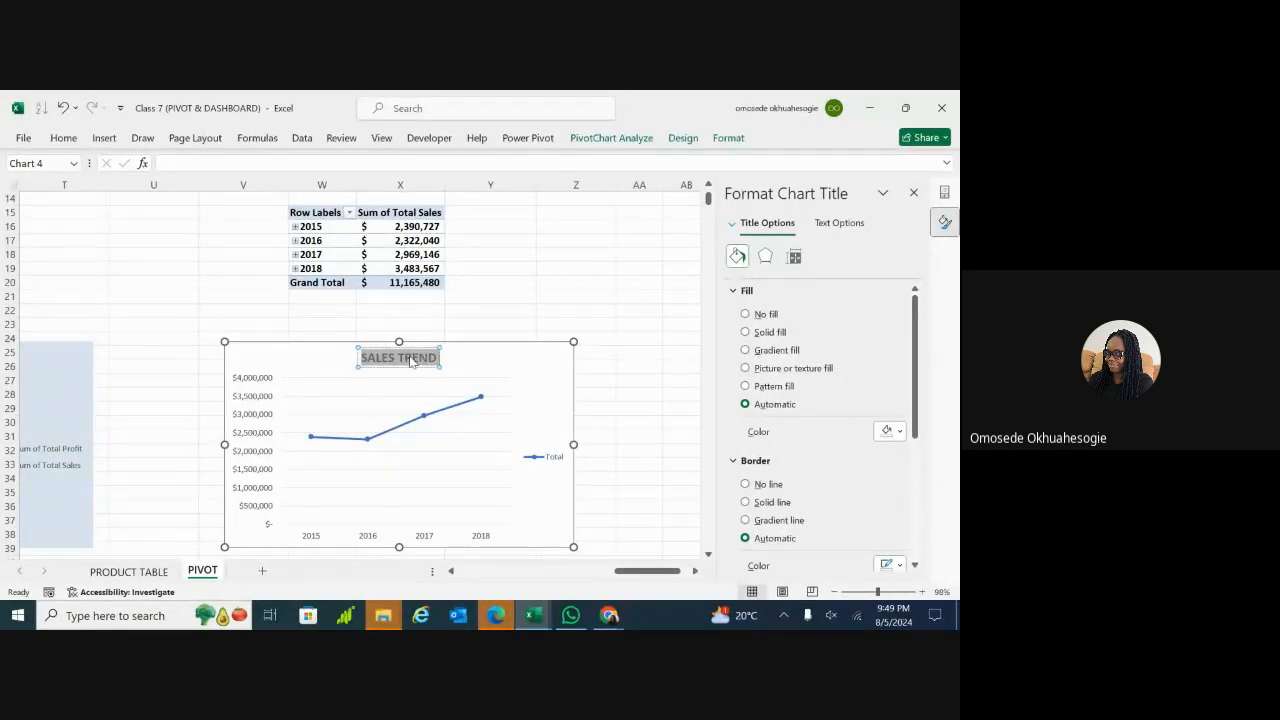
pyautogui.click(552, 360)
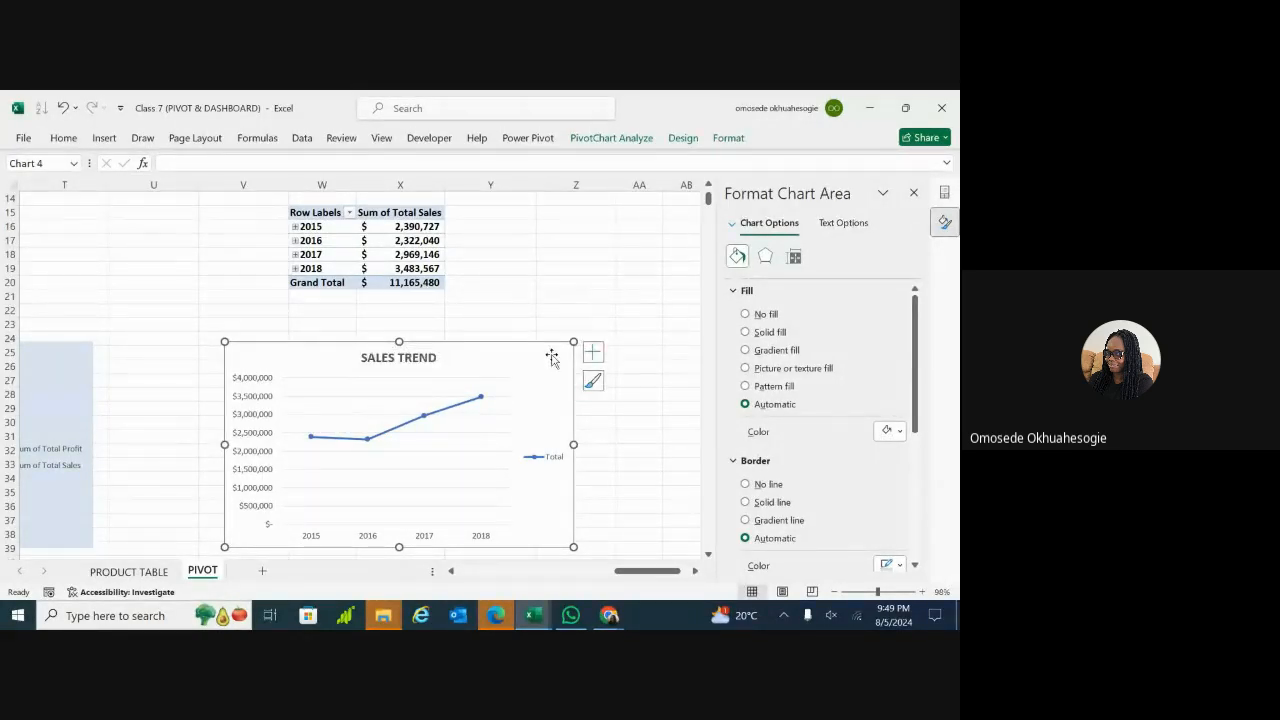
# Step: Apply a light blue solid fill to the SALES TREND chart area, matching the regional profit and sales chart
pyautogui.scroll(-9, 716, 450)
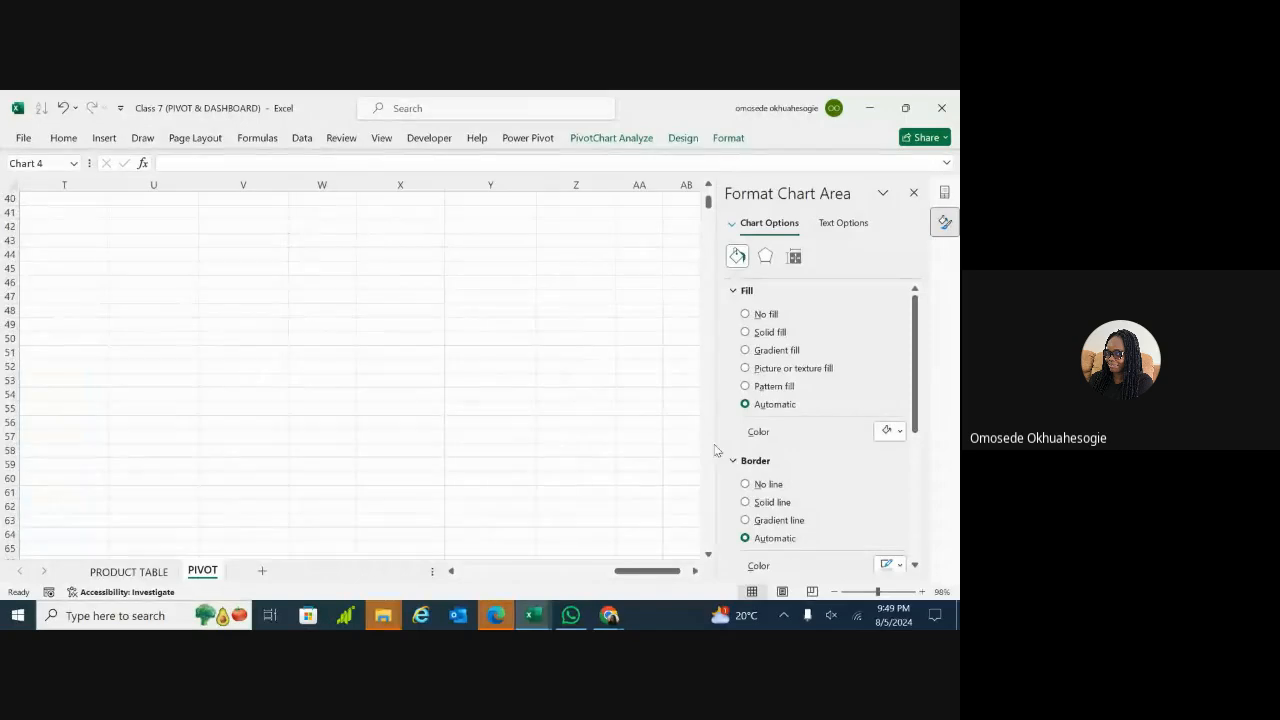
pyautogui.scroll(7, 656, 289)
pyautogui.scroll(-3, 656, 289)
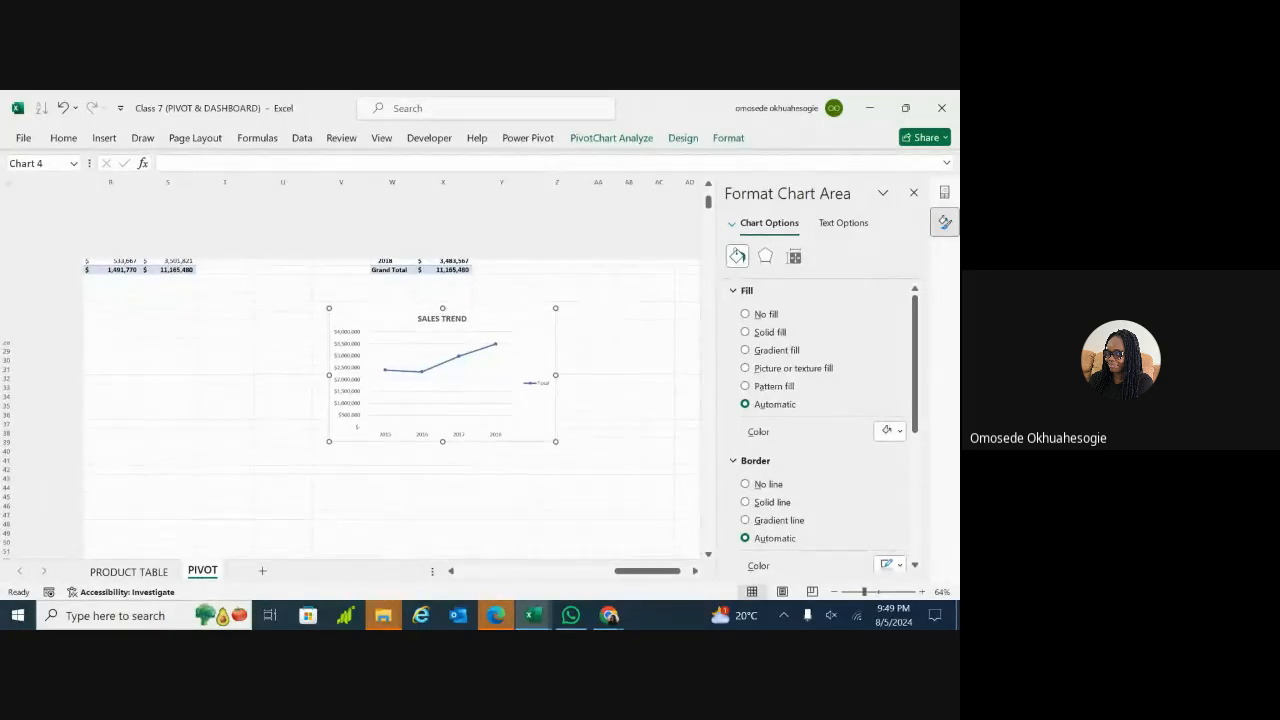
pyautogui.click(745, 332)
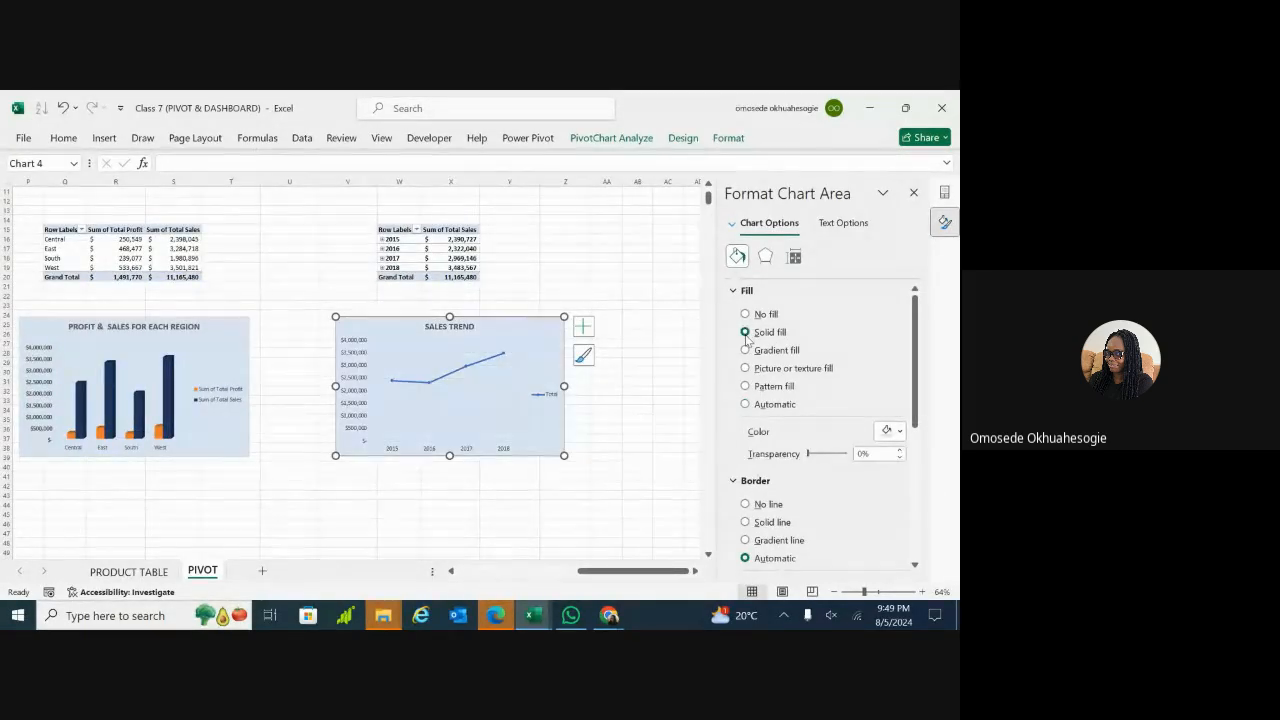
pyautogui.click(634, 416)
# Step: Set the chart name of the yearly line PivotChart to SALES TREND
pyautogui.scroll(2, 634, 416)
pyautogui.scroll(3, 634, 416)
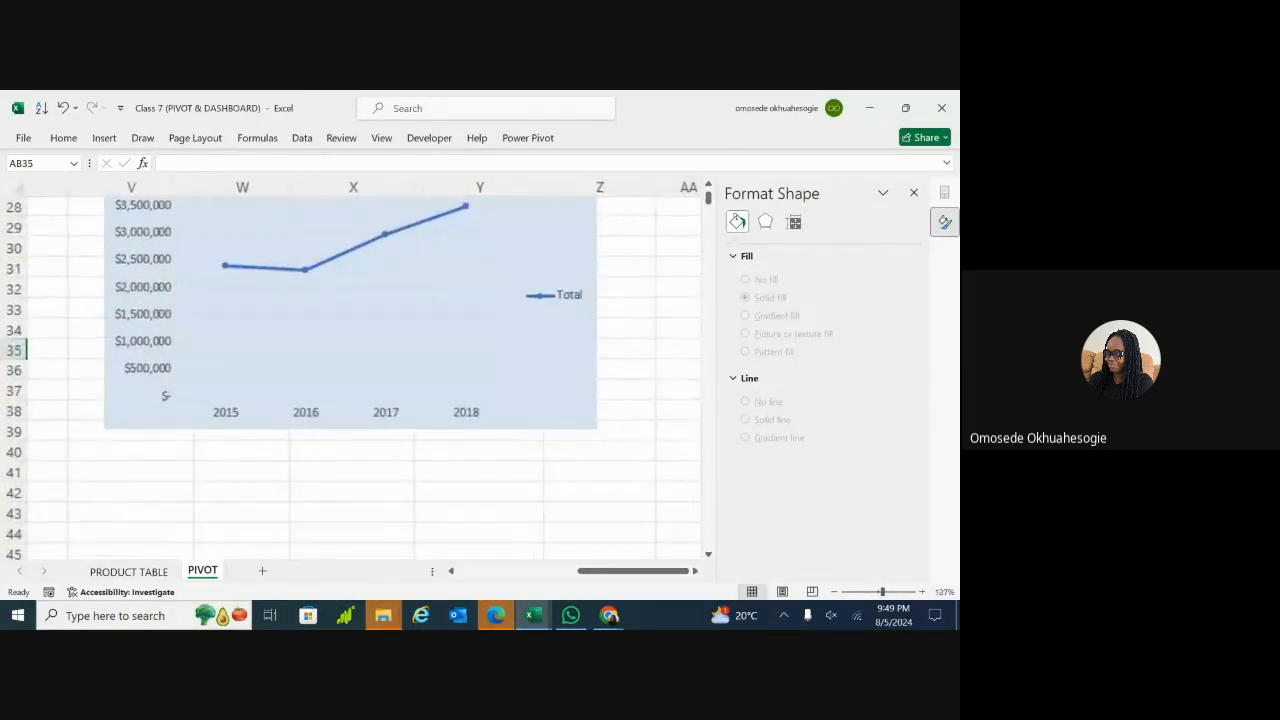
pyautogui.scroll(-2, 634, 416)
pyautogui.scroll(-4, 634, 416)
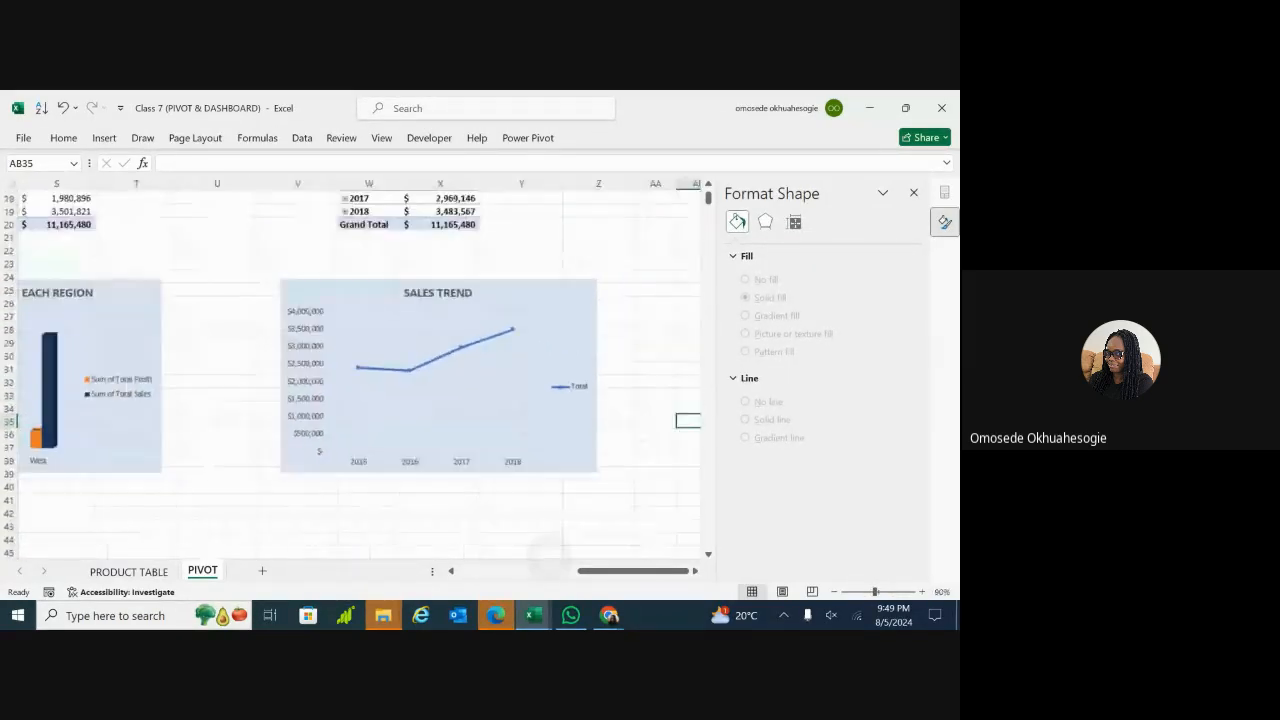
pyautogui.scroll(-1, 526, 306)
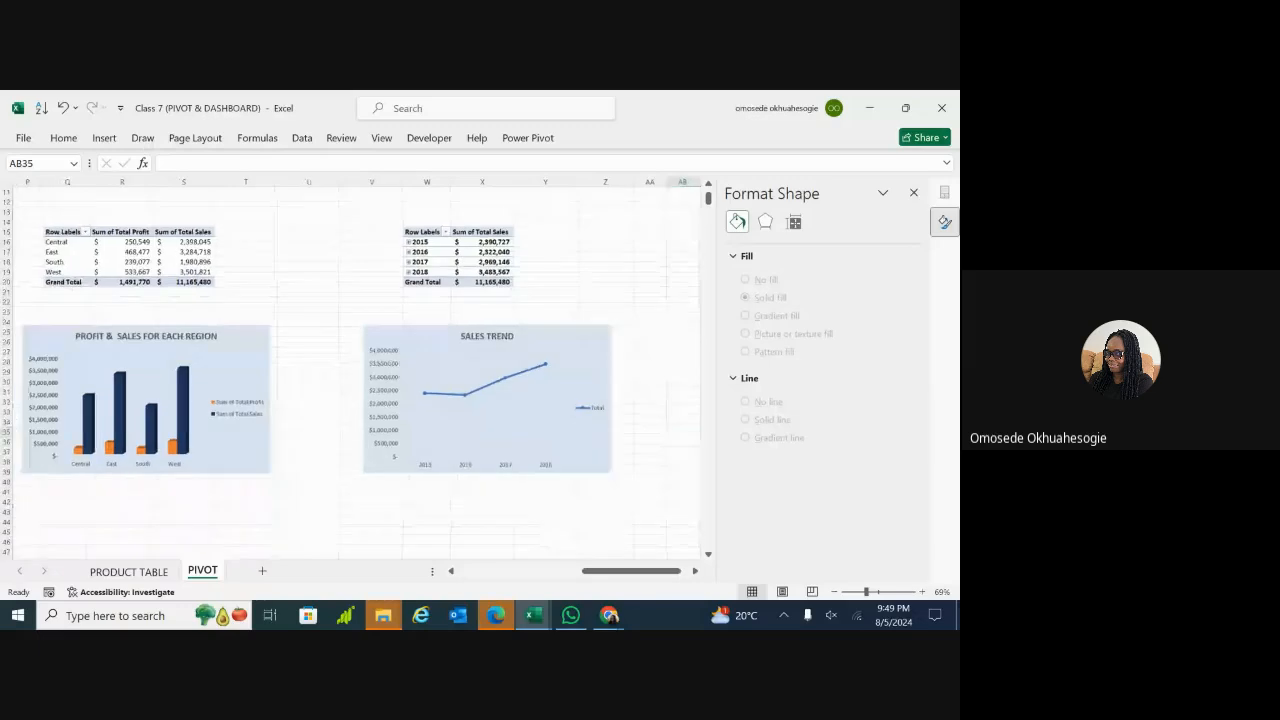
pyautogui.click(460, 337)
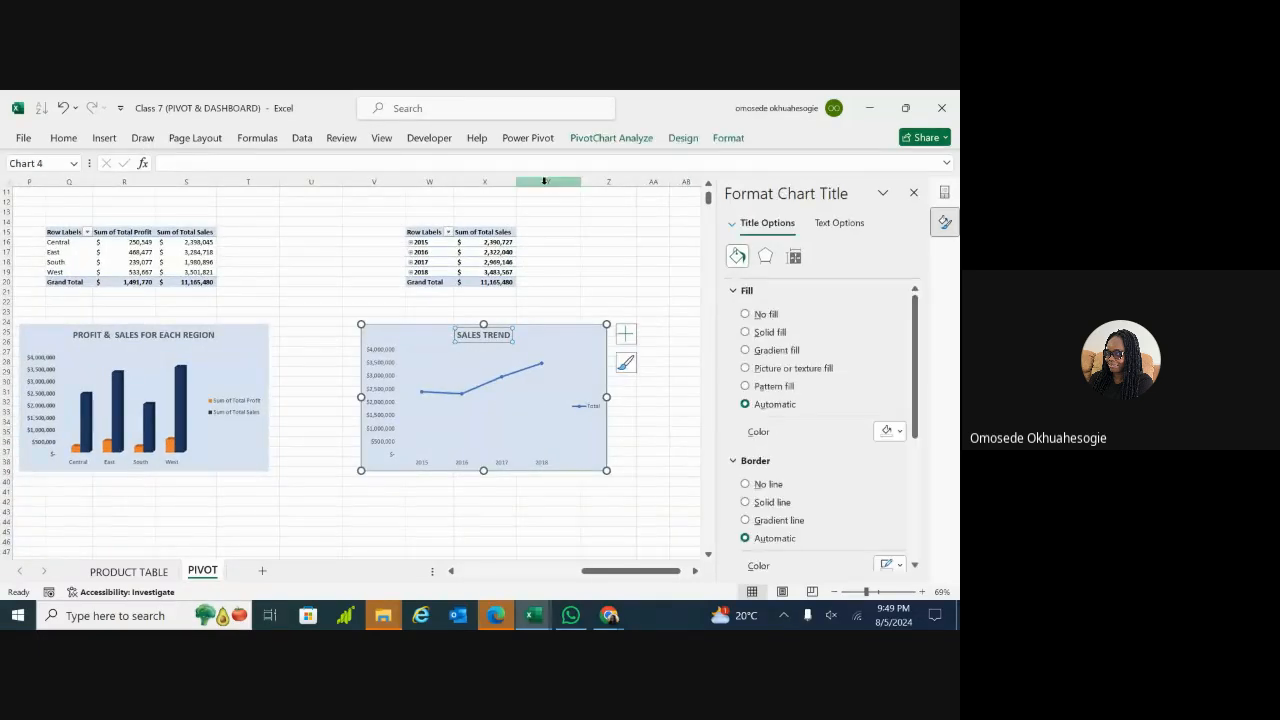
pyautogui.click(624, 137)
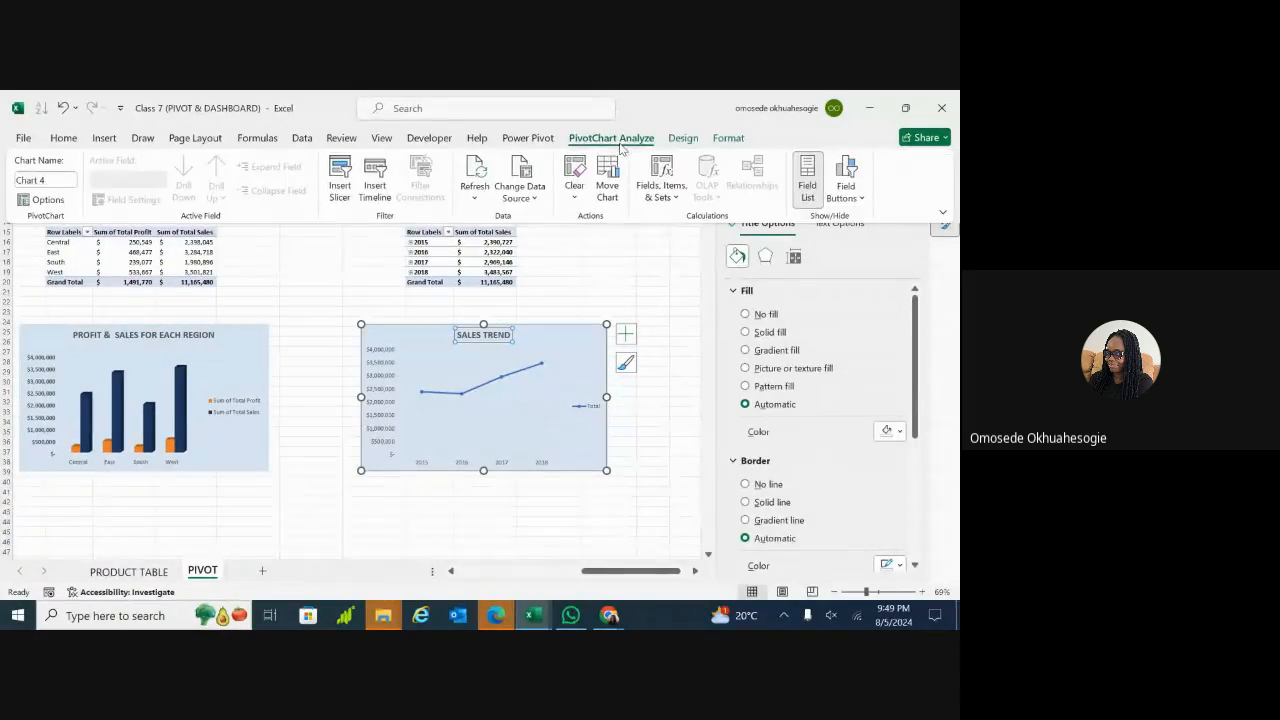
pyautogui.click(57, 180)
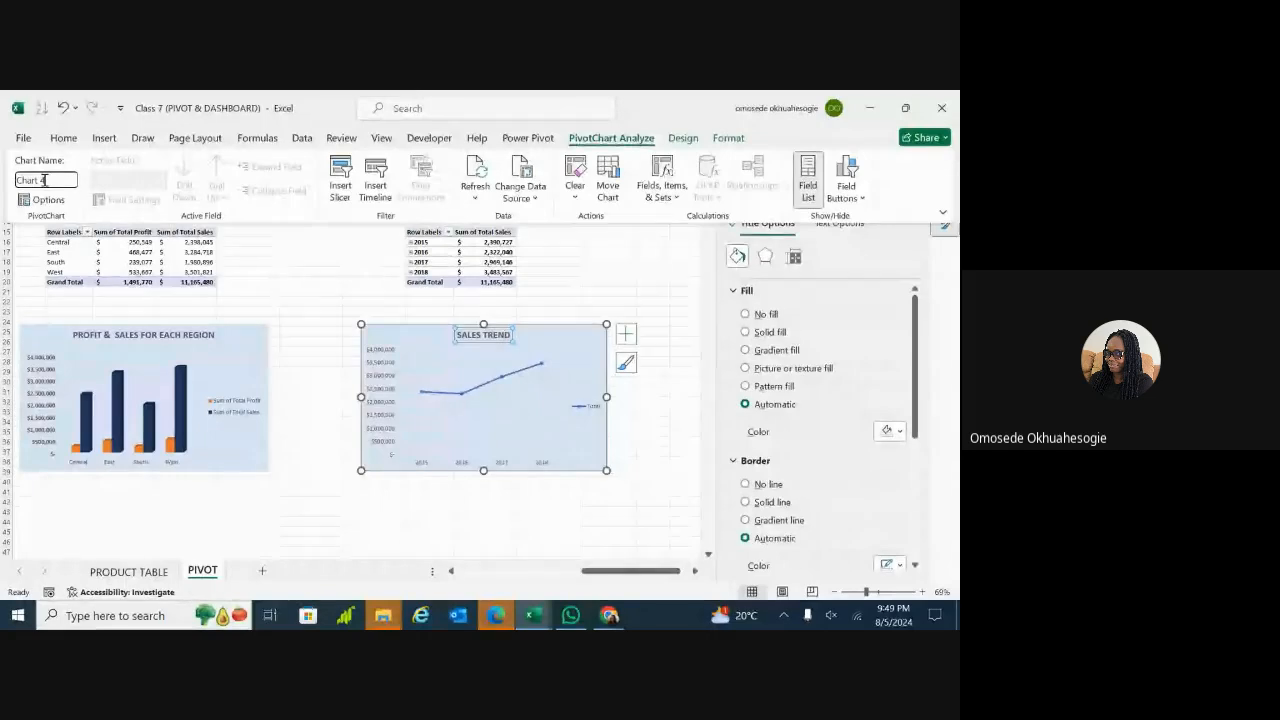
pyautogui.write('SA')
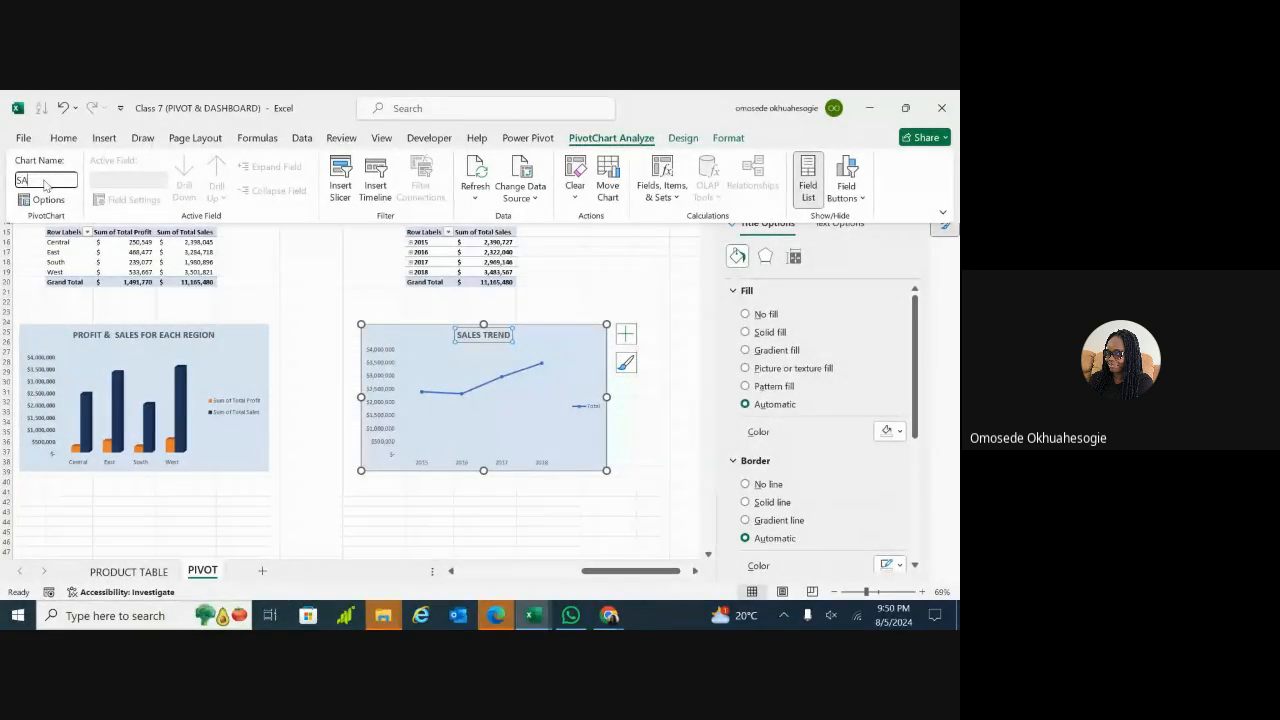
pyautogui.write('LES TREND')
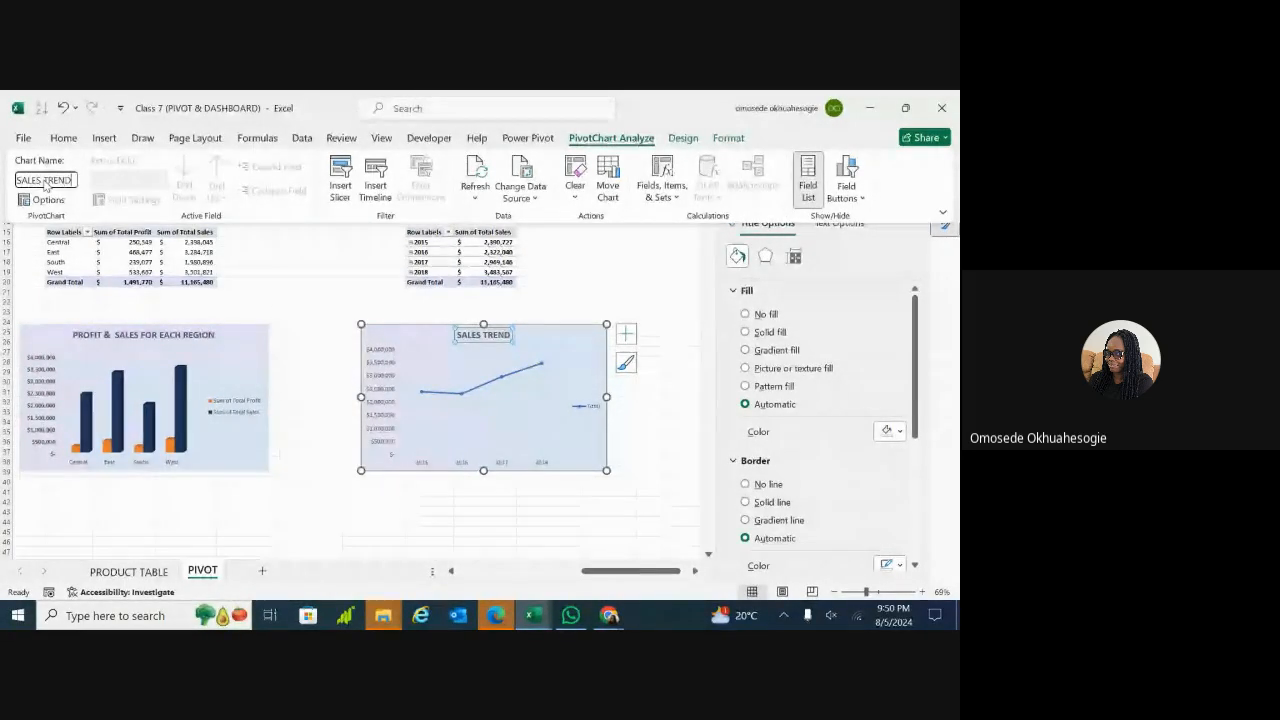
pyautogui.click(235, 317)
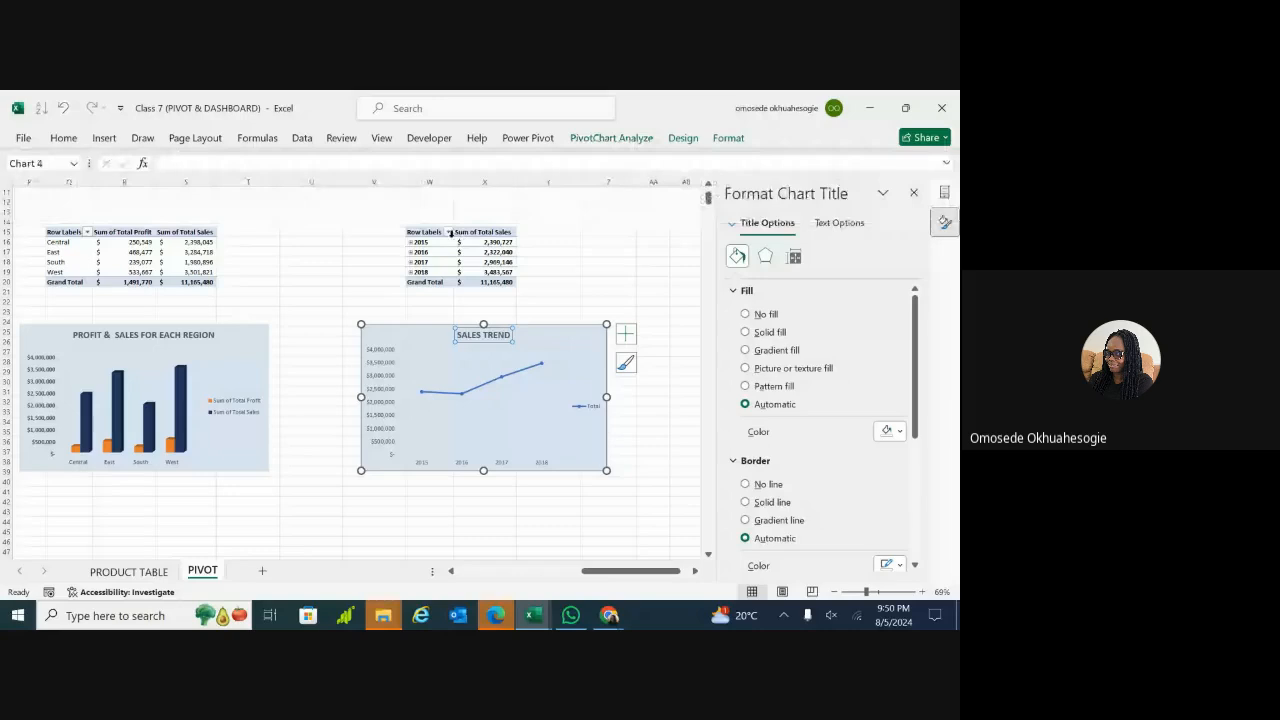
# Step: Rename the yearly total sales PivotTable as Sales trend
pyautogui.click(428, 234)
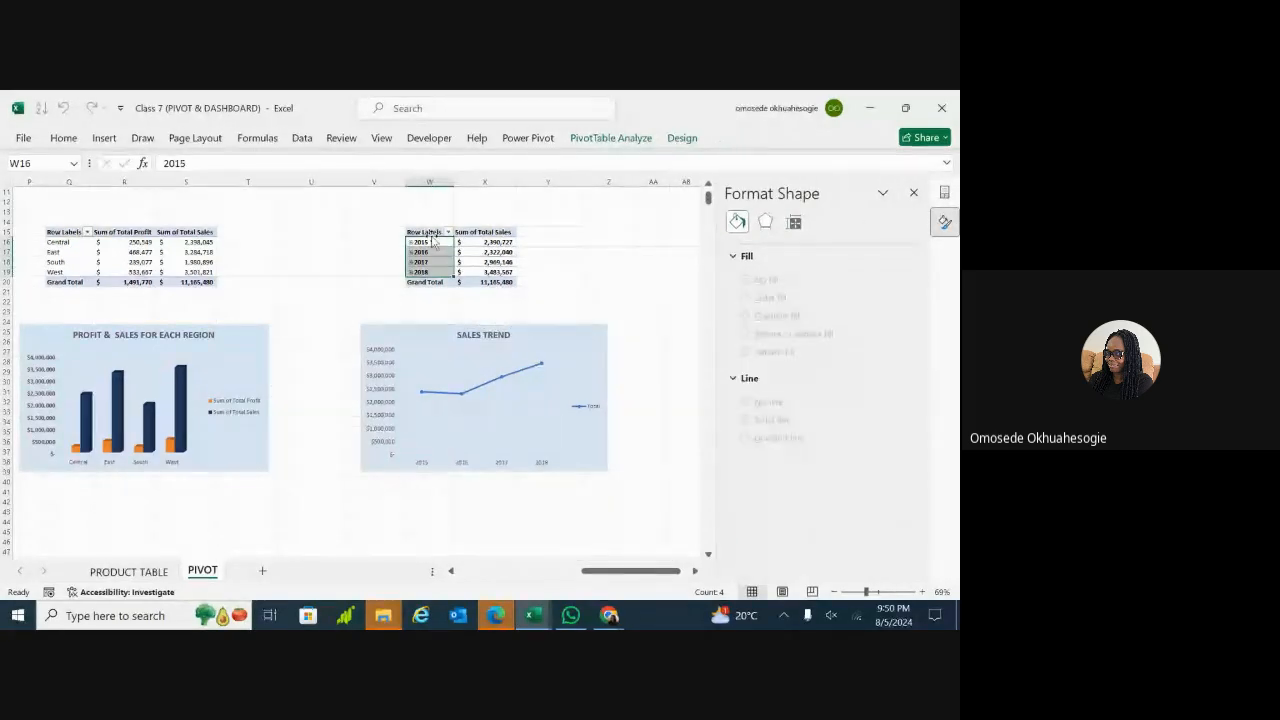
pyautogui.click(624, 140)
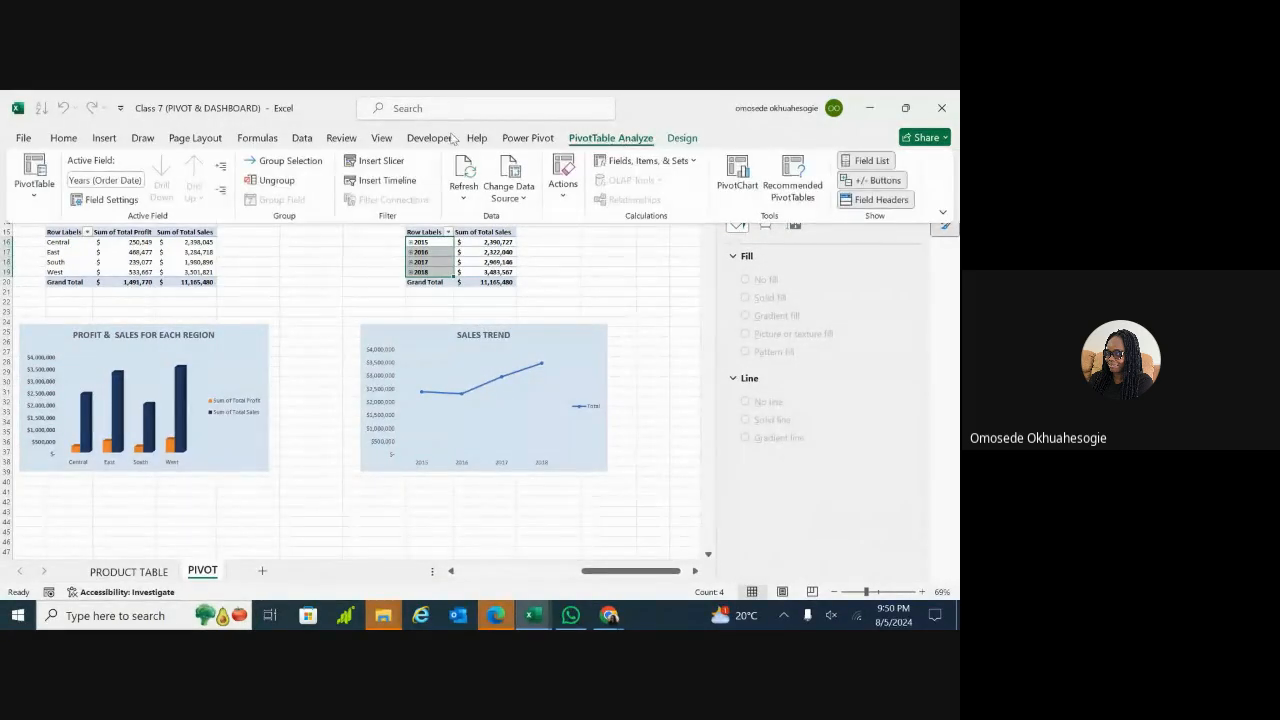
pyautogui.click(35, 206)
pyautogui.click(38, 250)
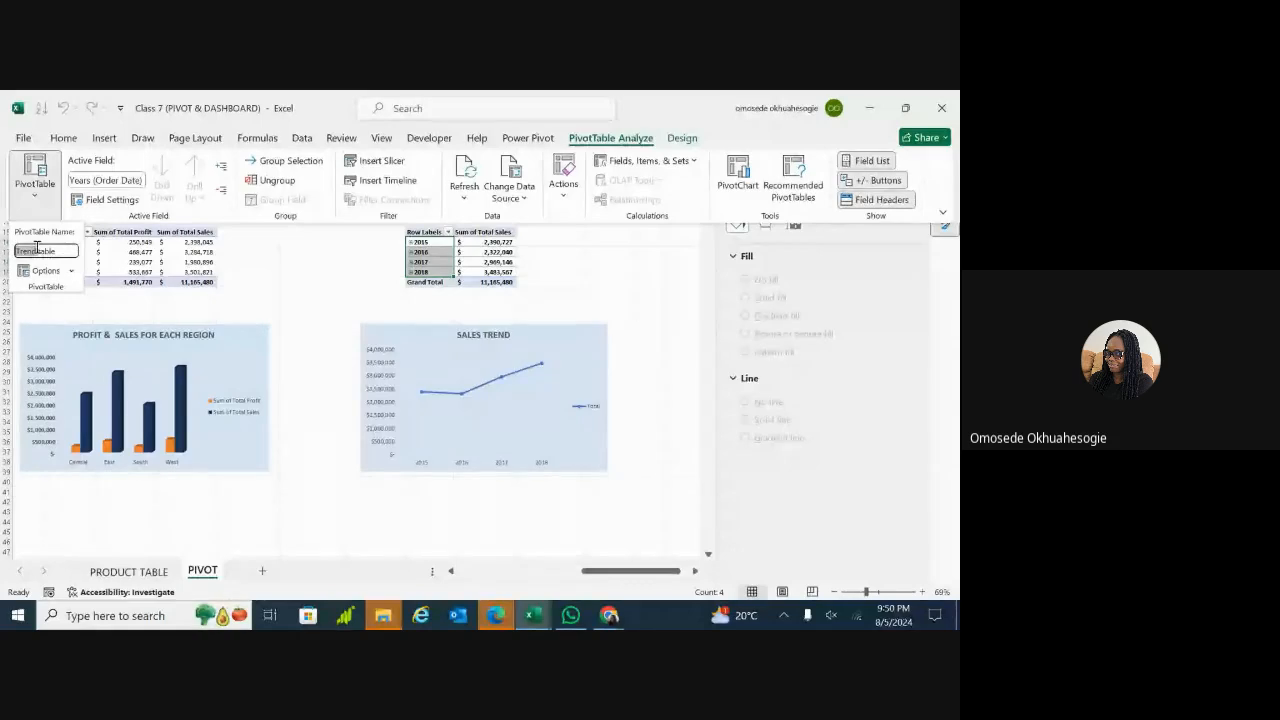
pyautogui.press('BackSpace')
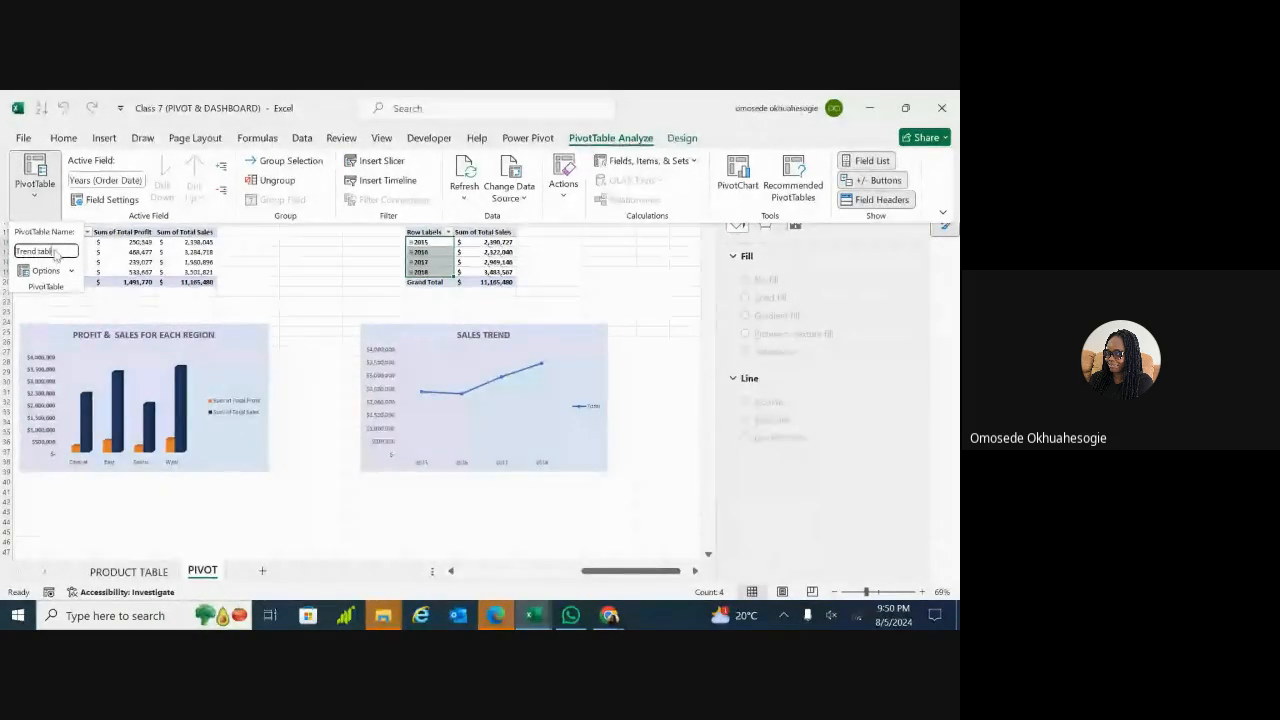
pyautogui.write('Sales')
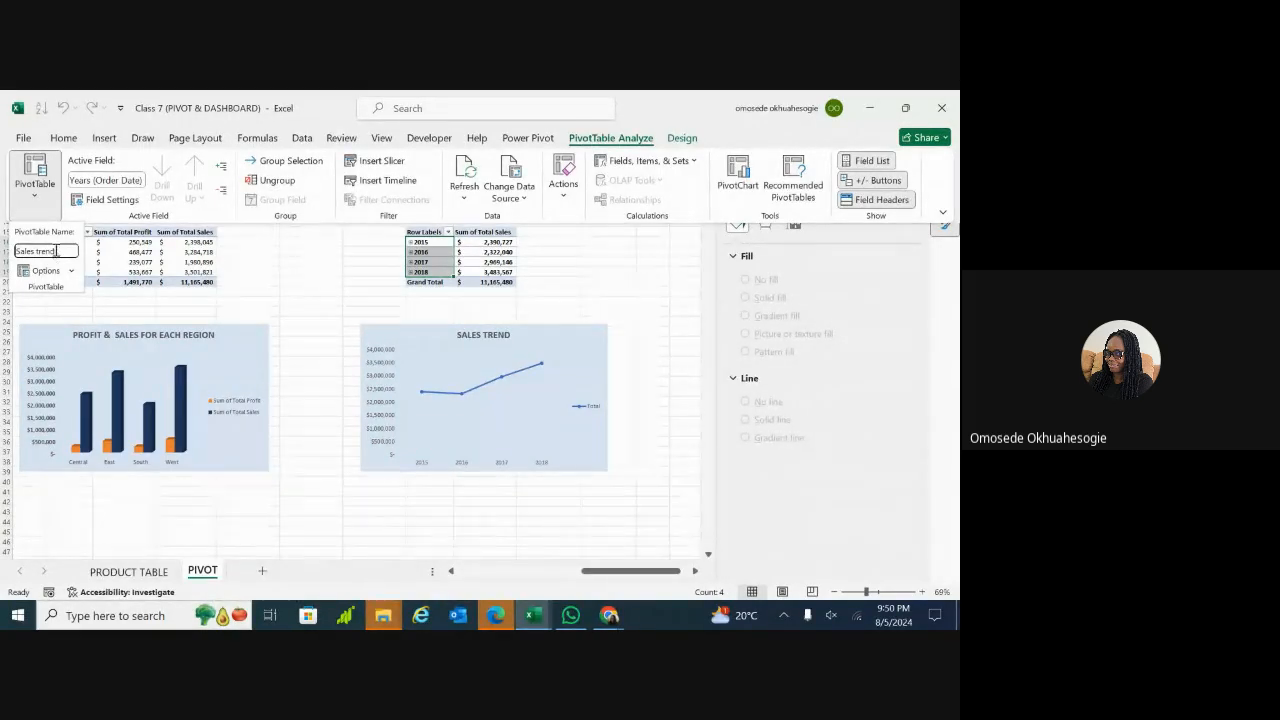
pyautogui.write(' trend')
pyautogui.press('Return')
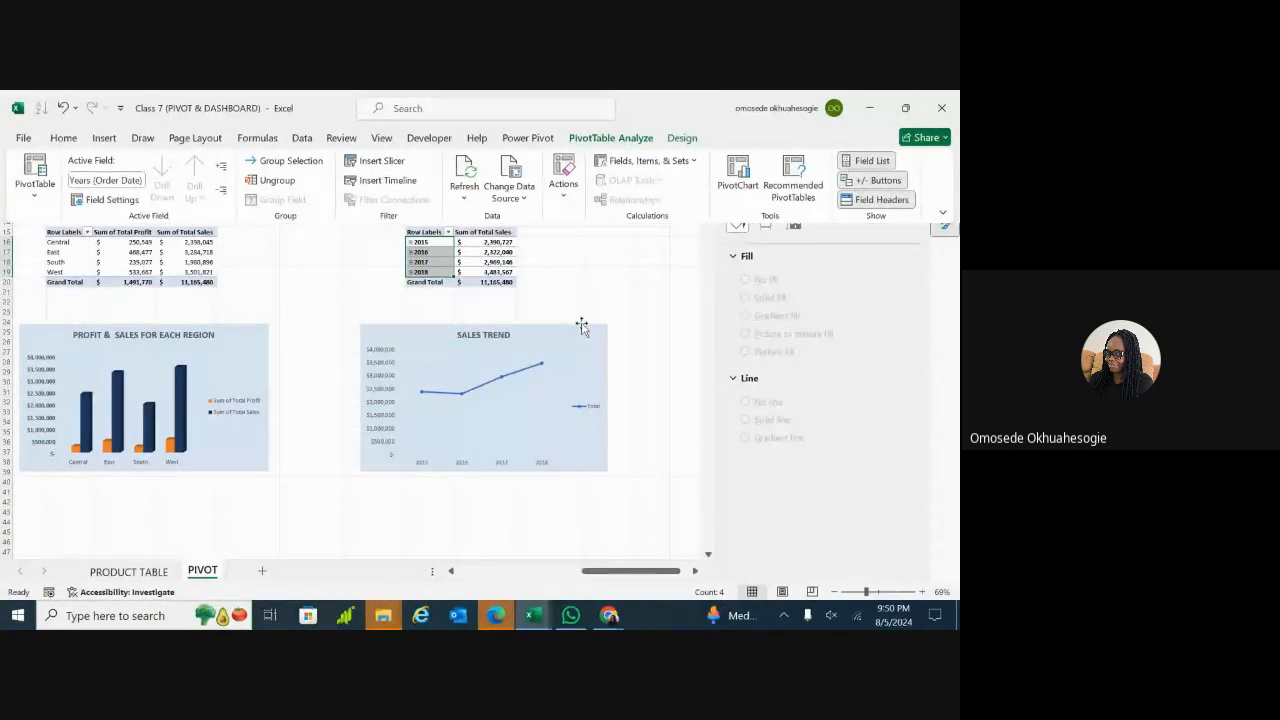
pyautogui.click(582, 327)
# Step: Insert a new PivotTable from product_table at cell AC15 of the existing PIVOT sheet
pyautogui.hscroll(3, 582, 327)
pyautogui.scroll(1, 582, 327)
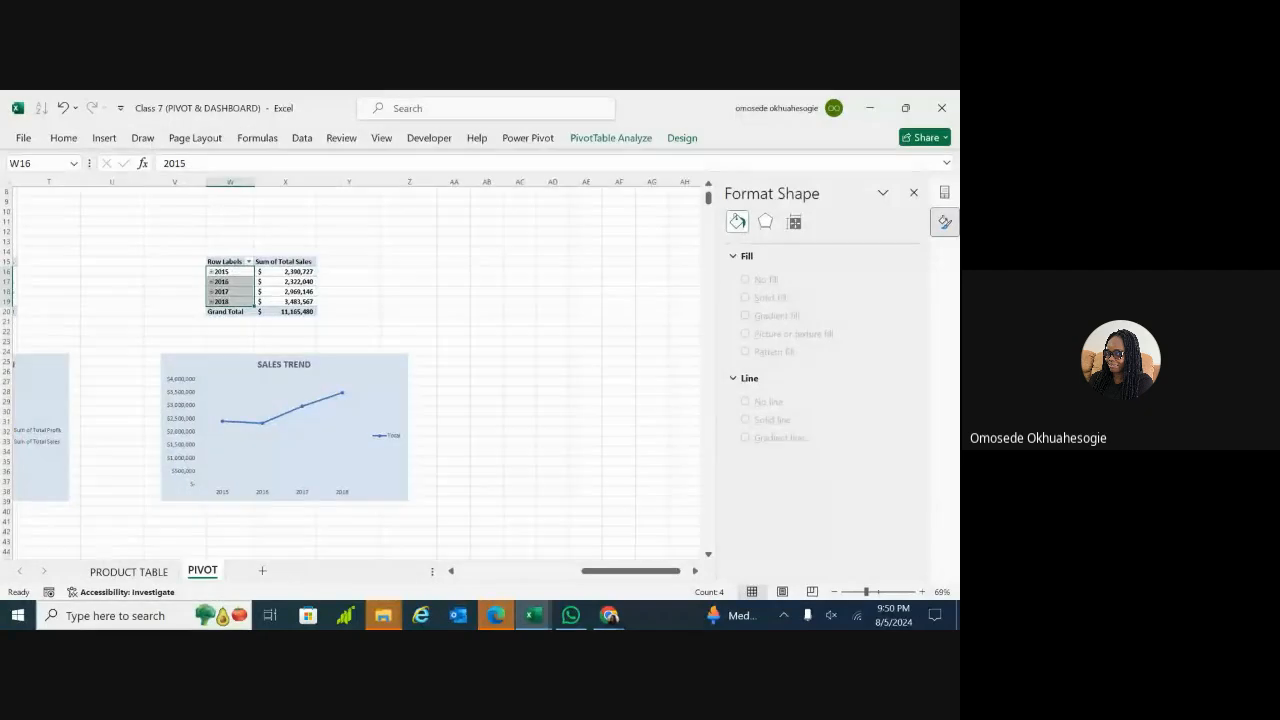
pyautogui.hscroll(1, 611, 279)
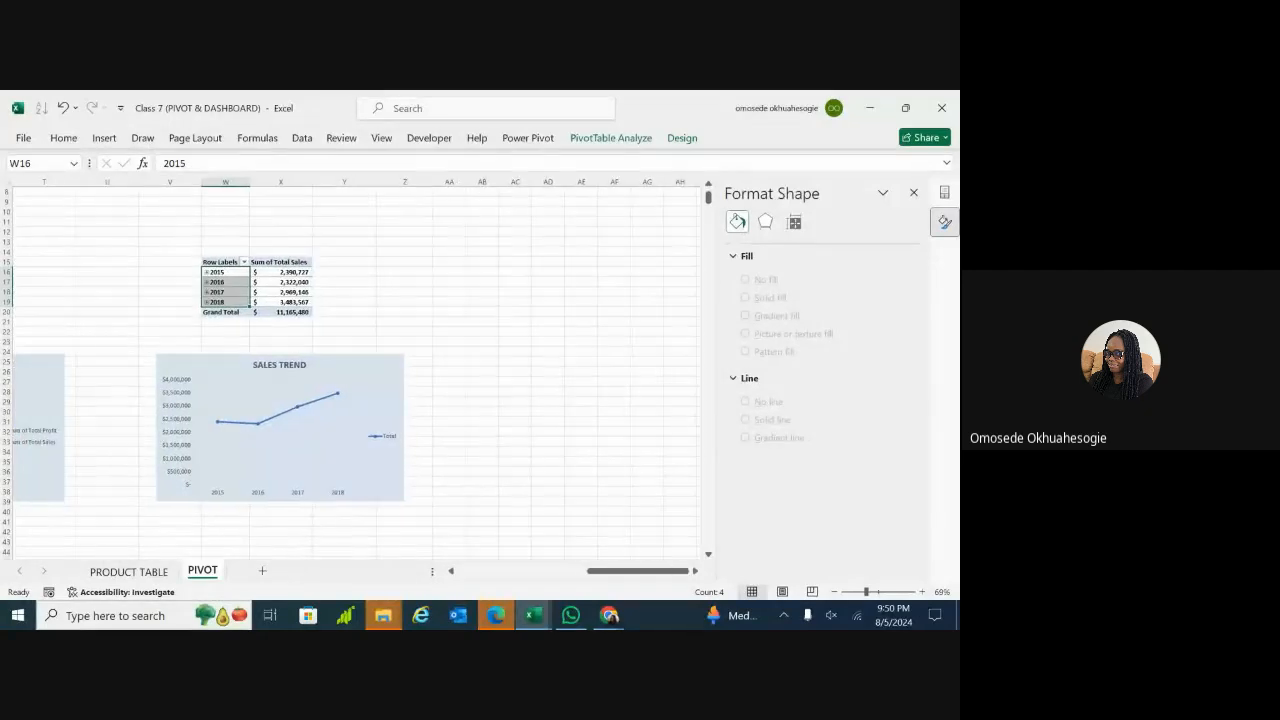
pyautogui.click(494, 264)
pyautogui.click(541, 264)
pyautogui.click(507, 262)
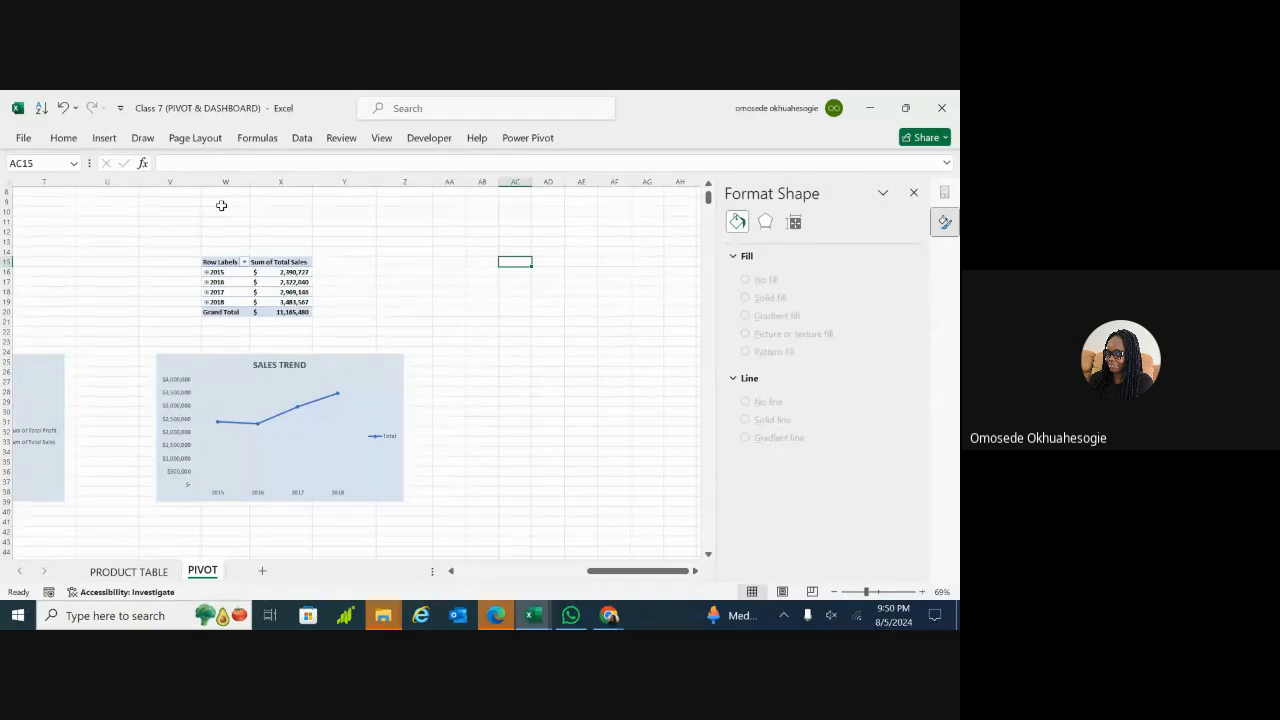
pyautogui.click(106, 139)
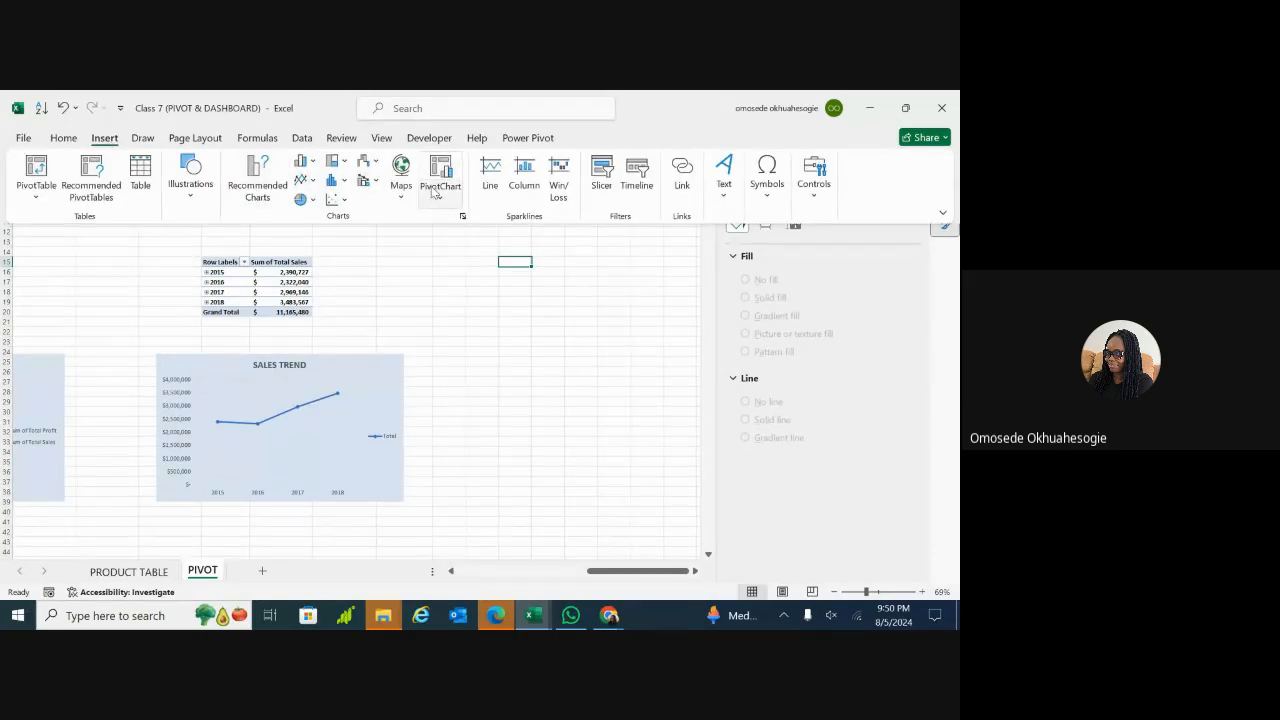
pyautogui.click(35, 200)
pyautogui.click(62, 221)
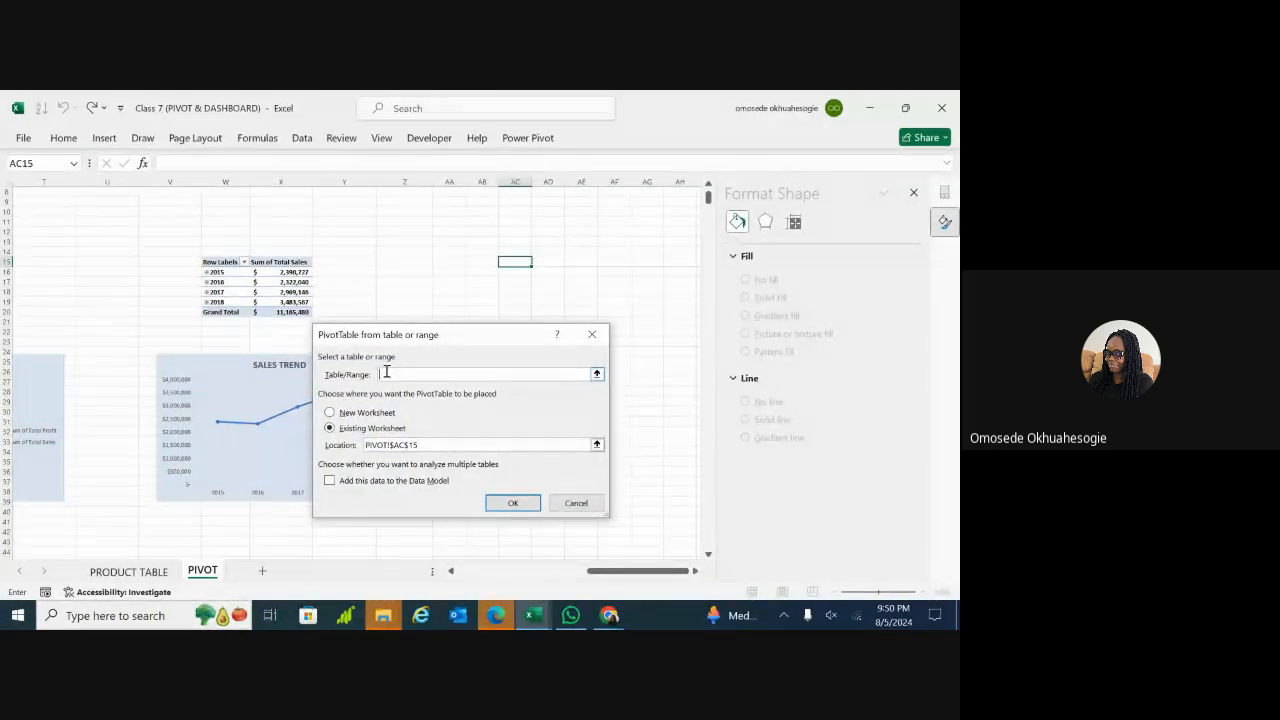
pyautogui.write('product_table')
pyautogui.click(511, 503)
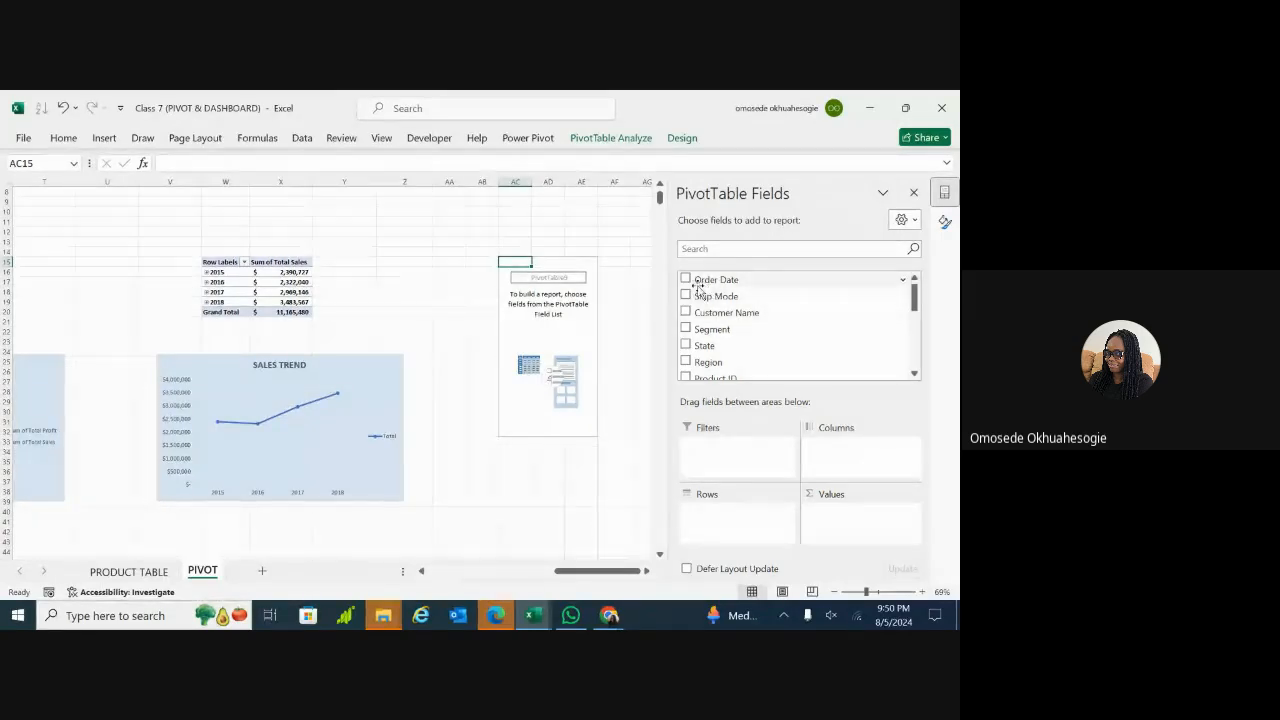
# Step: Add Order Date as rows and Total Profit as values in the new PivotTable
pyautogui.click(686, 280)
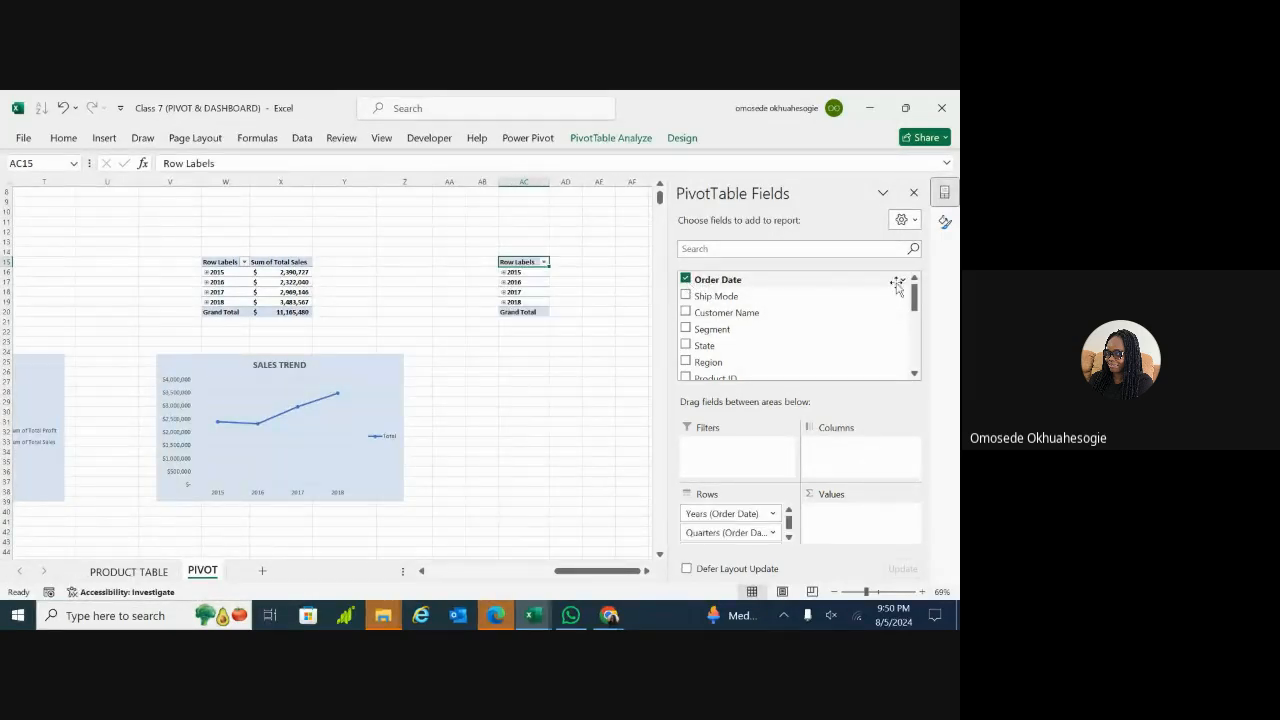
pyautogui.moveTo(914, 288); pyautogui.dragTo(916, 348)
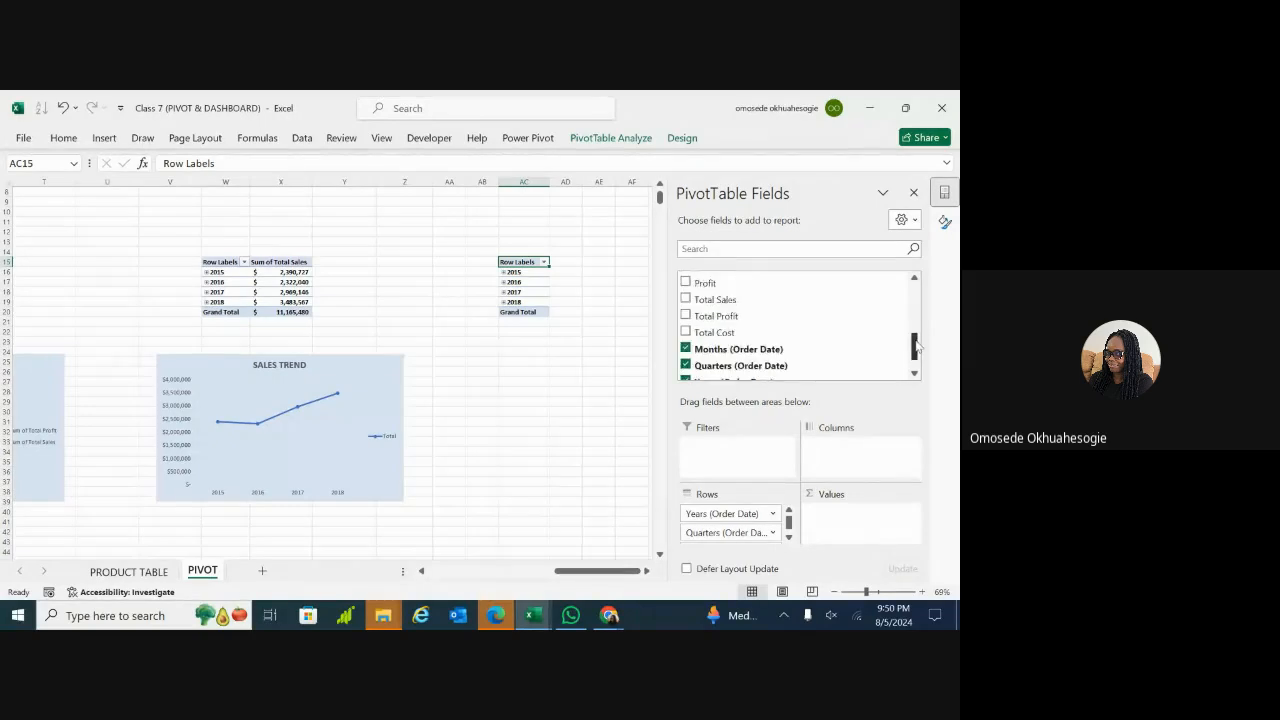
pyautogui.click(686, 313)
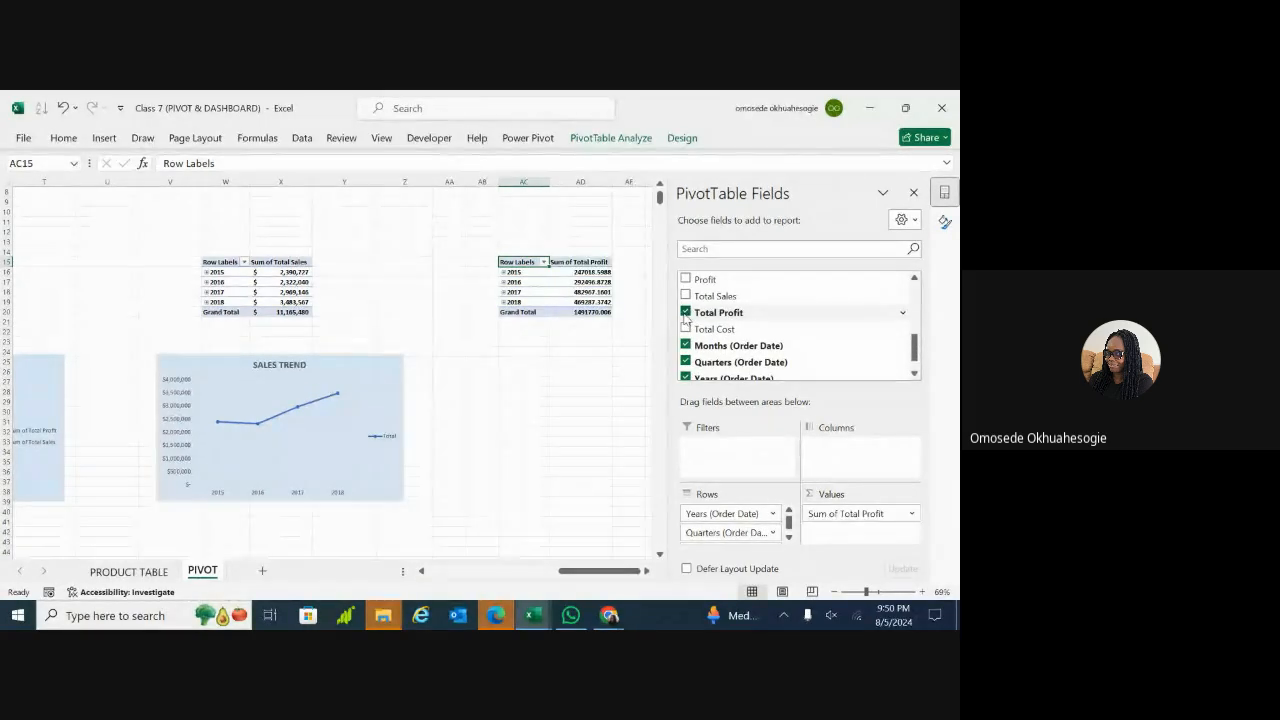
pyautogui.click(556, 364)
# Step: Format the Sum of Total Profit value field as Accounting with the $ symbol and 0 decimal places
pyautogui.click(593, 265)
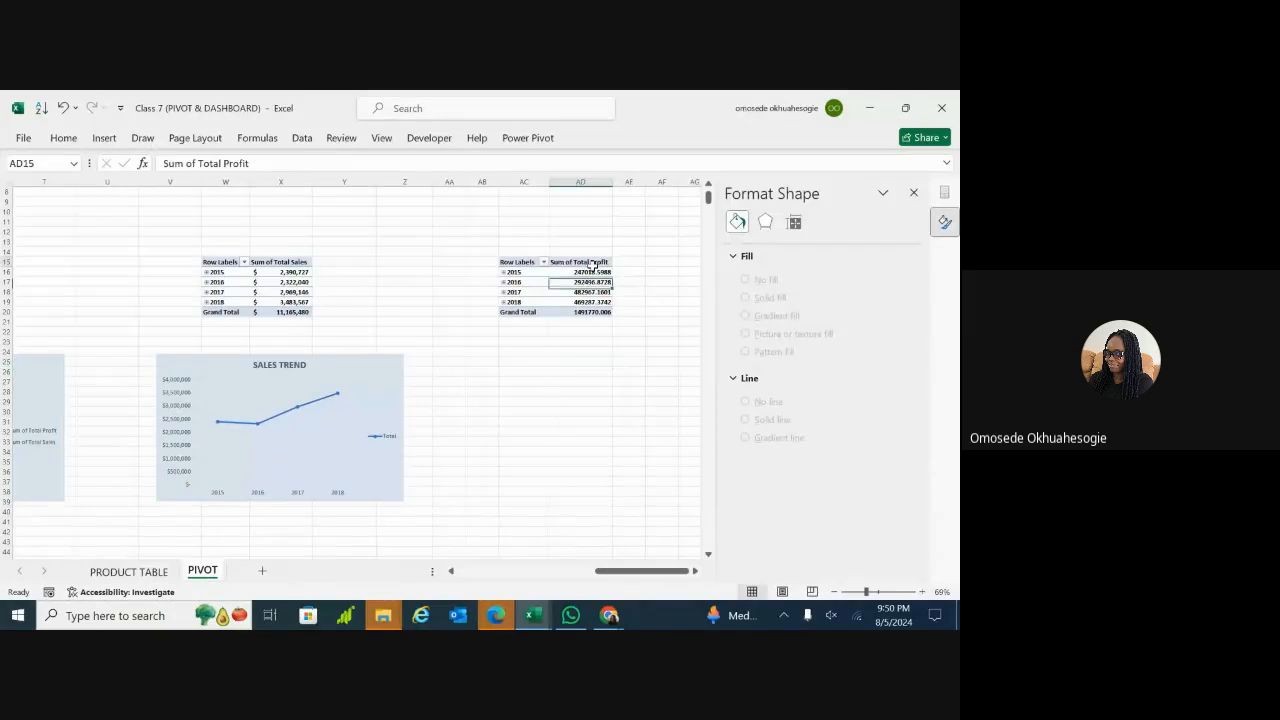
pyautogui.keyDown('ctrl'); pyautogui.scroll(4, 593, 265); pyautogui.keyUp('ctrl')
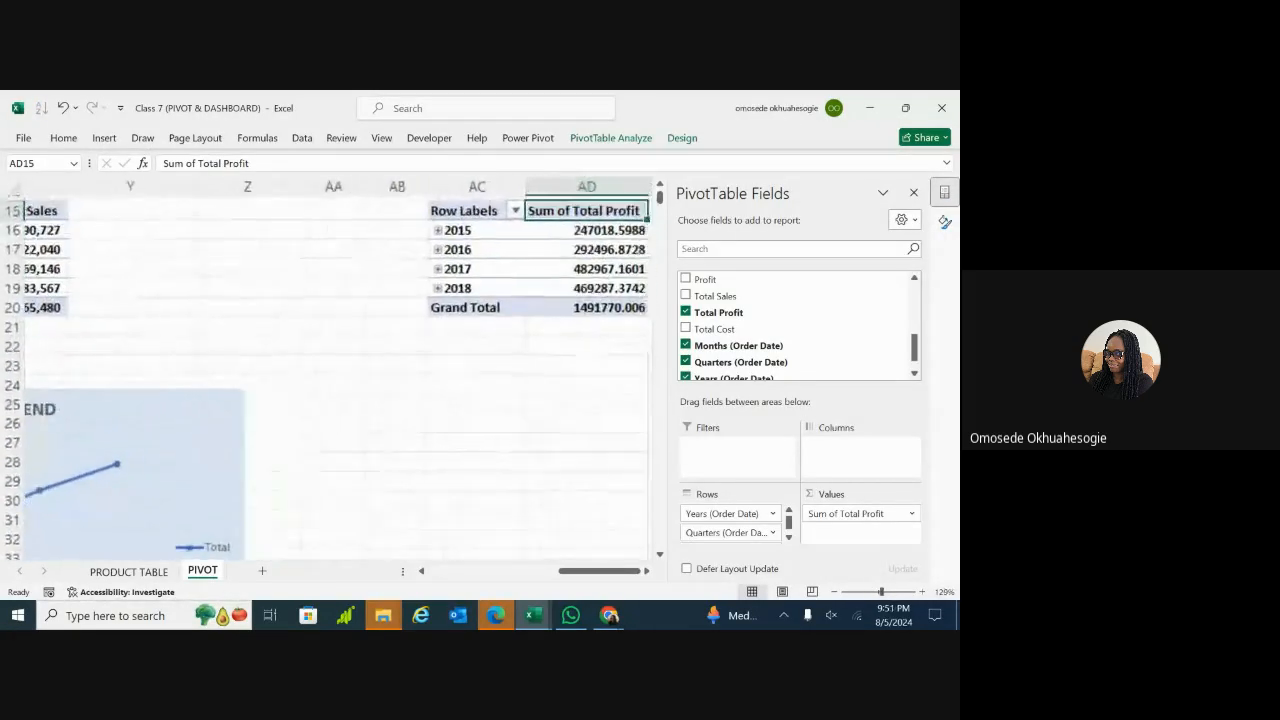
pyautogui.keyDown('ctrl'); pyautogui.scroll(-2, 649, 188); pyautogui.keyUp('ctrl')
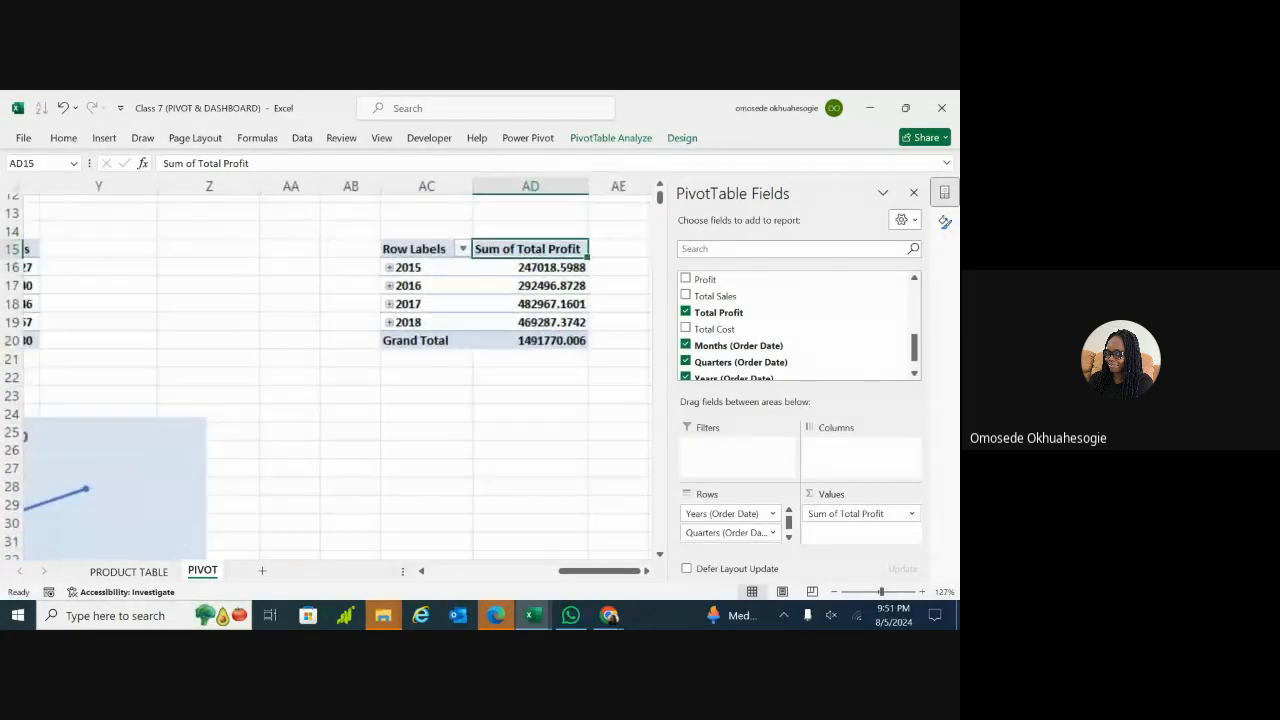
pyautogui.doubleClick(528, 268)
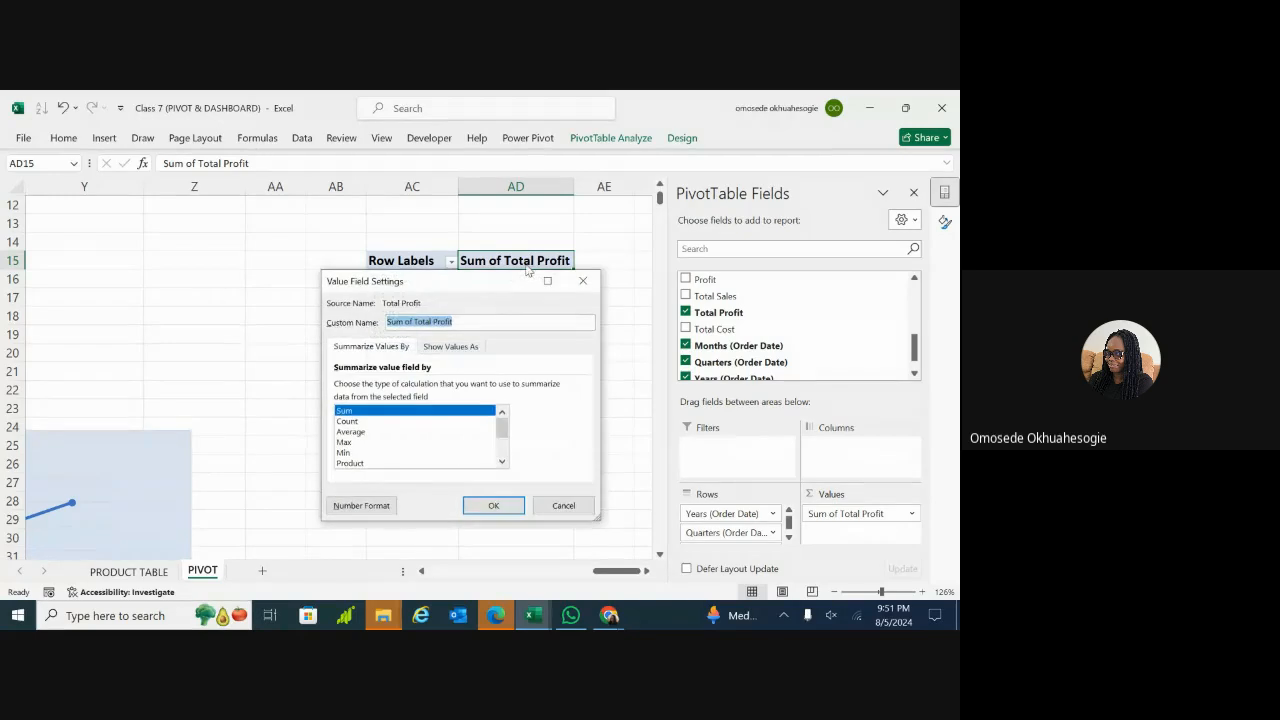
pyautogui.click(440, 347)
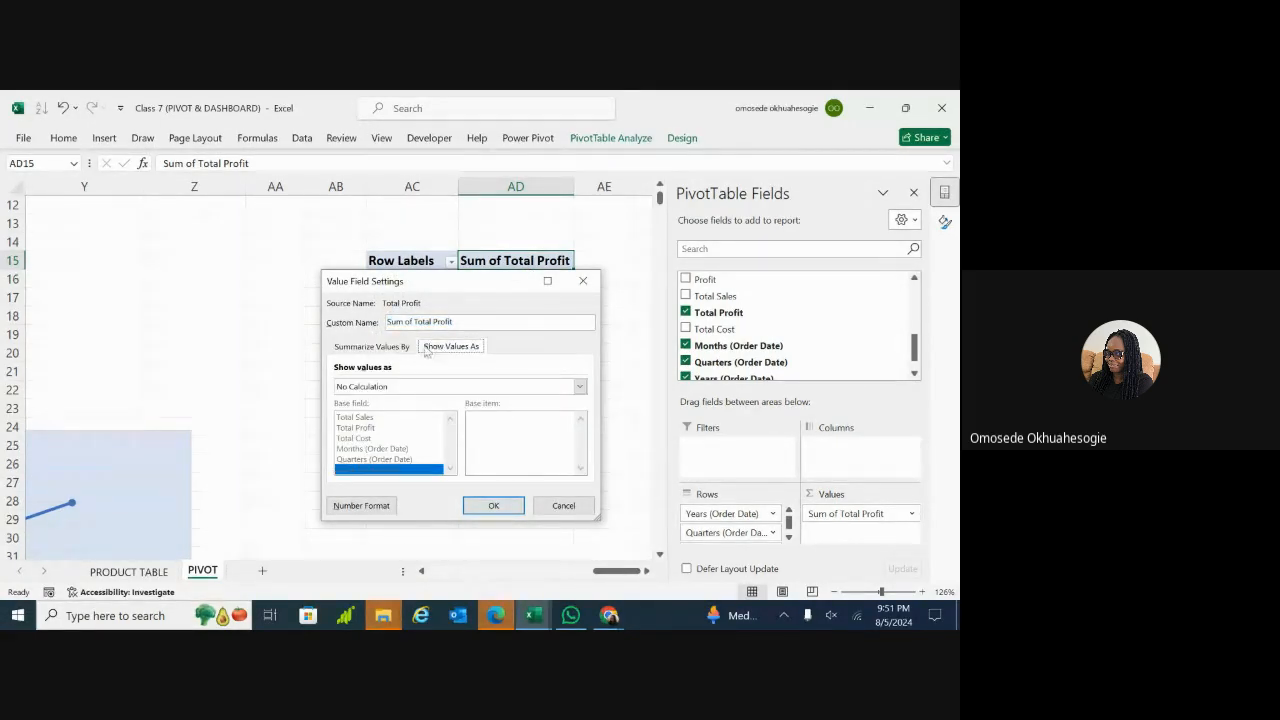
pyautogui.click(390, 348)
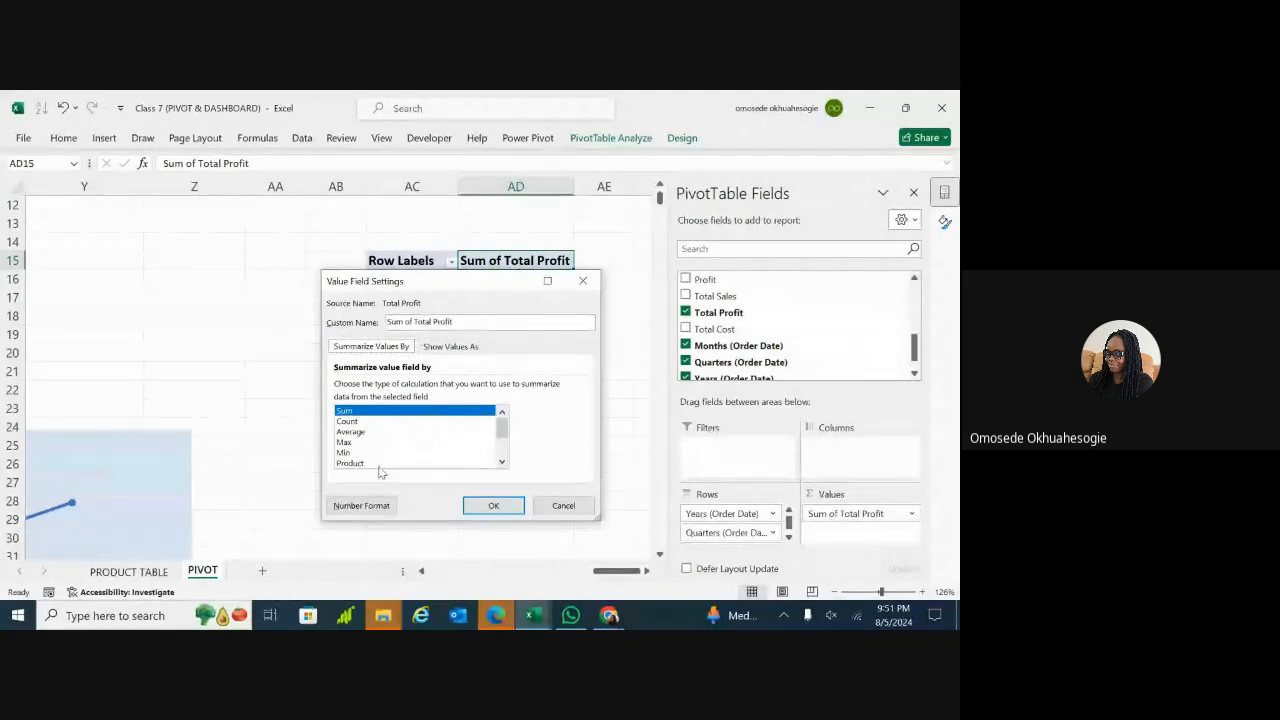
pyautogui.click(366, 508)
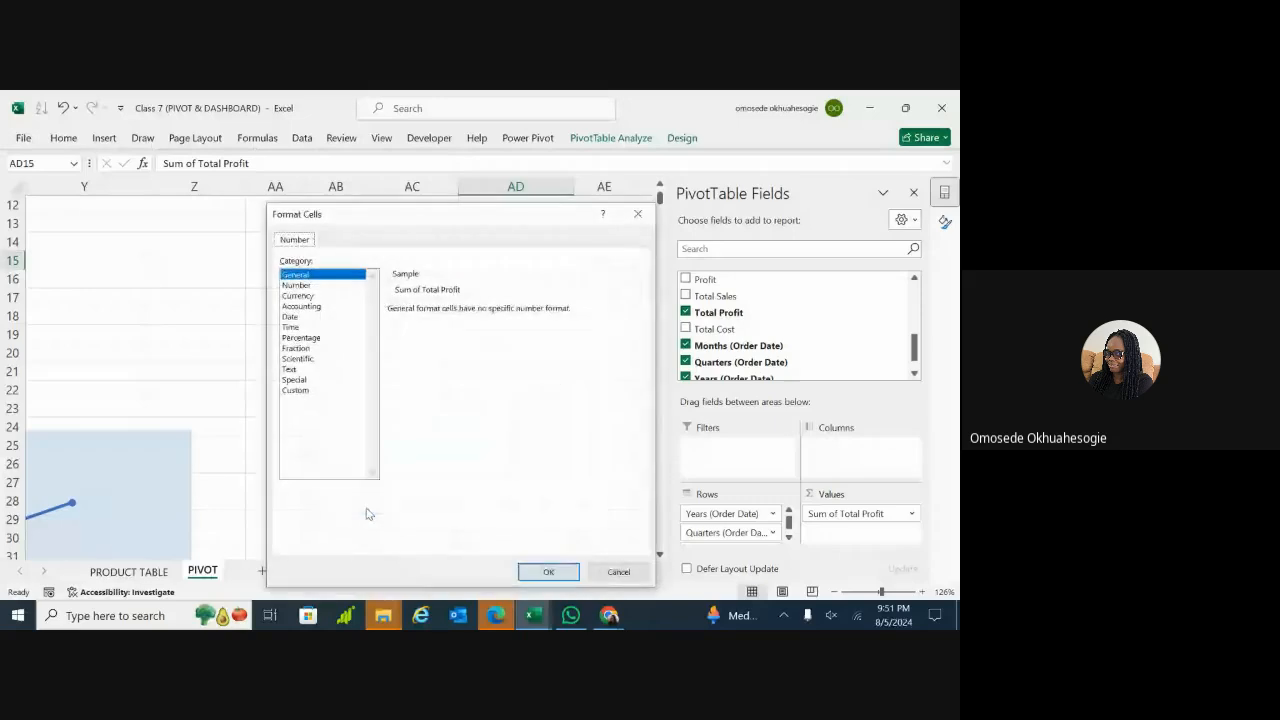
pyautogui.click(301, 306)
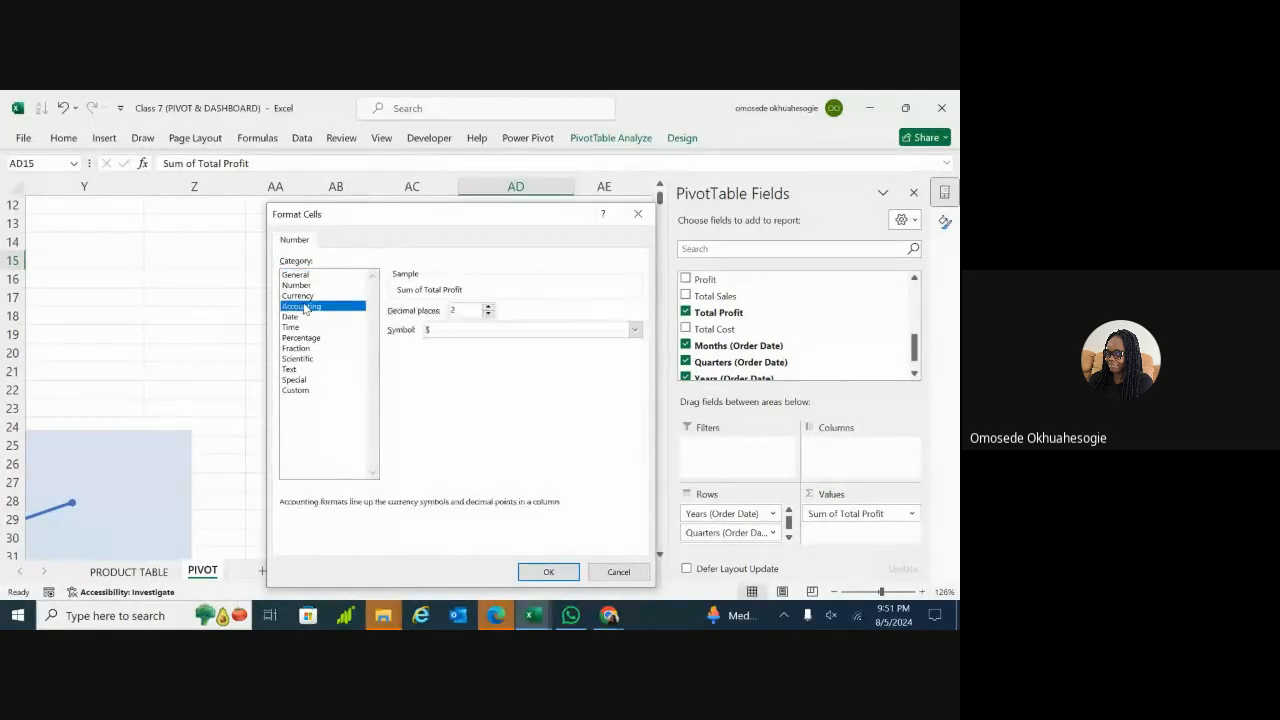
pyautogui.click(488, 314)
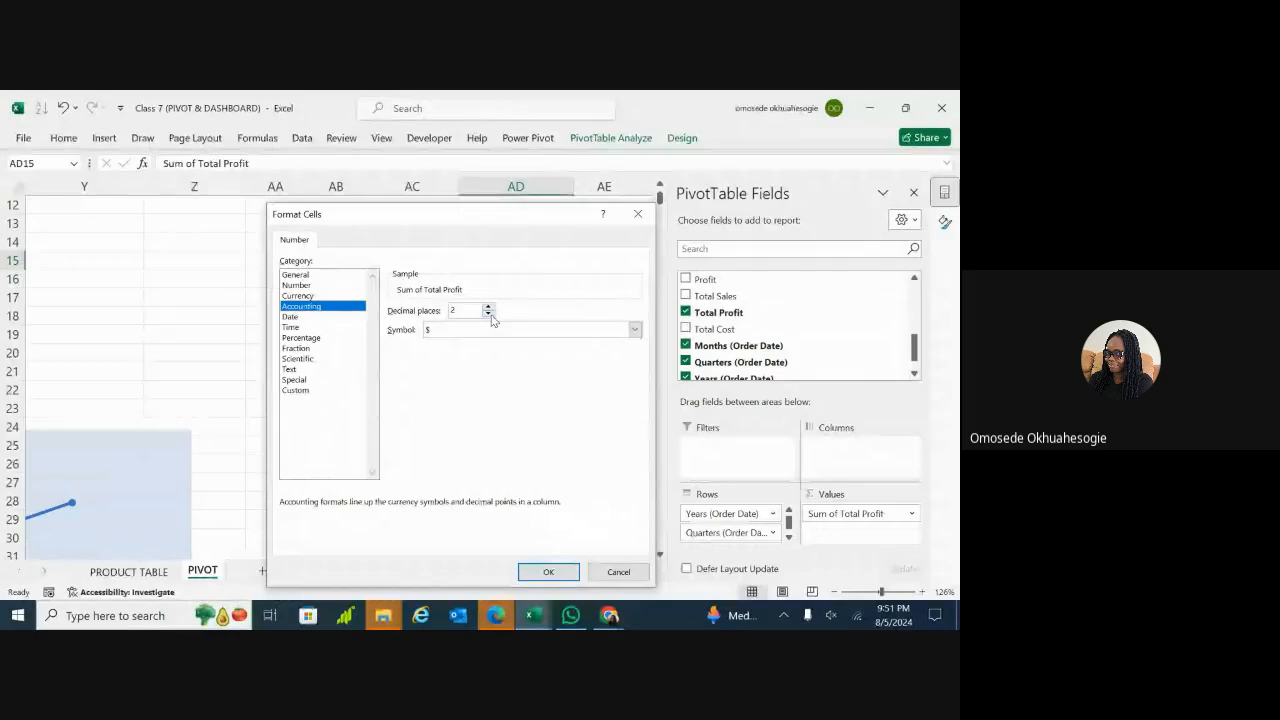
pyautogui.click(488, 314)
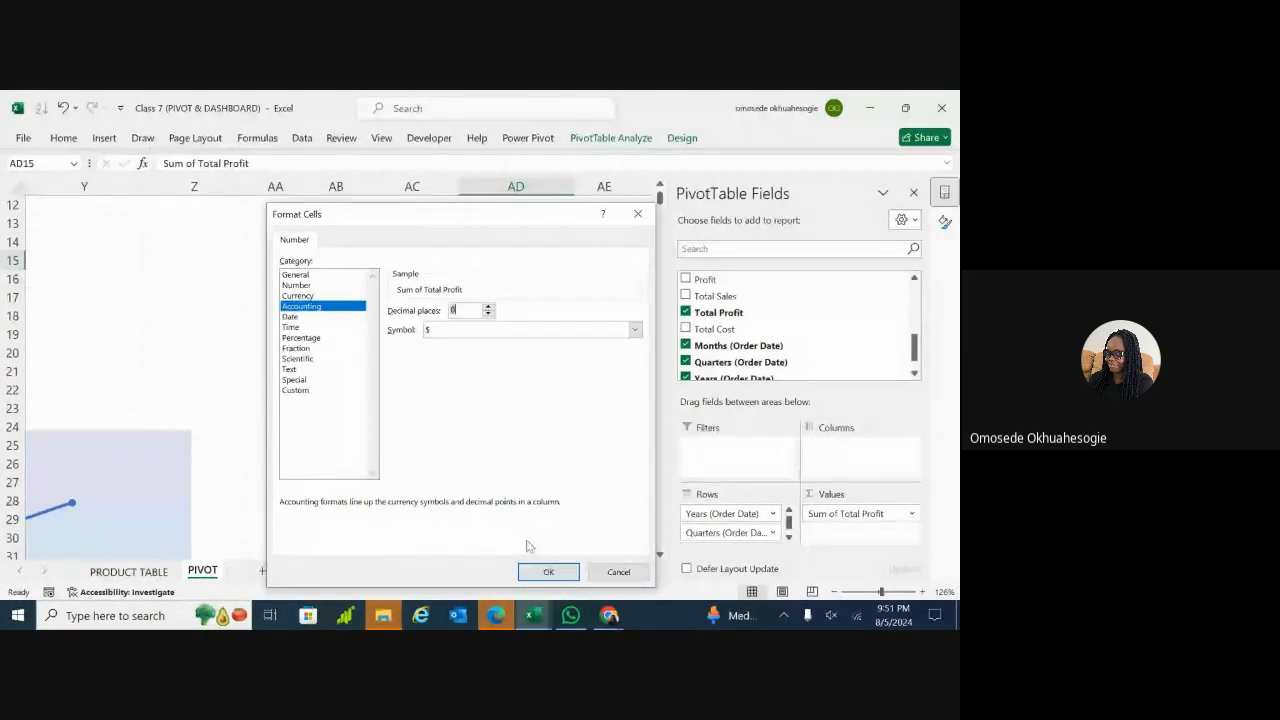
pyautogui.click(536, 573)
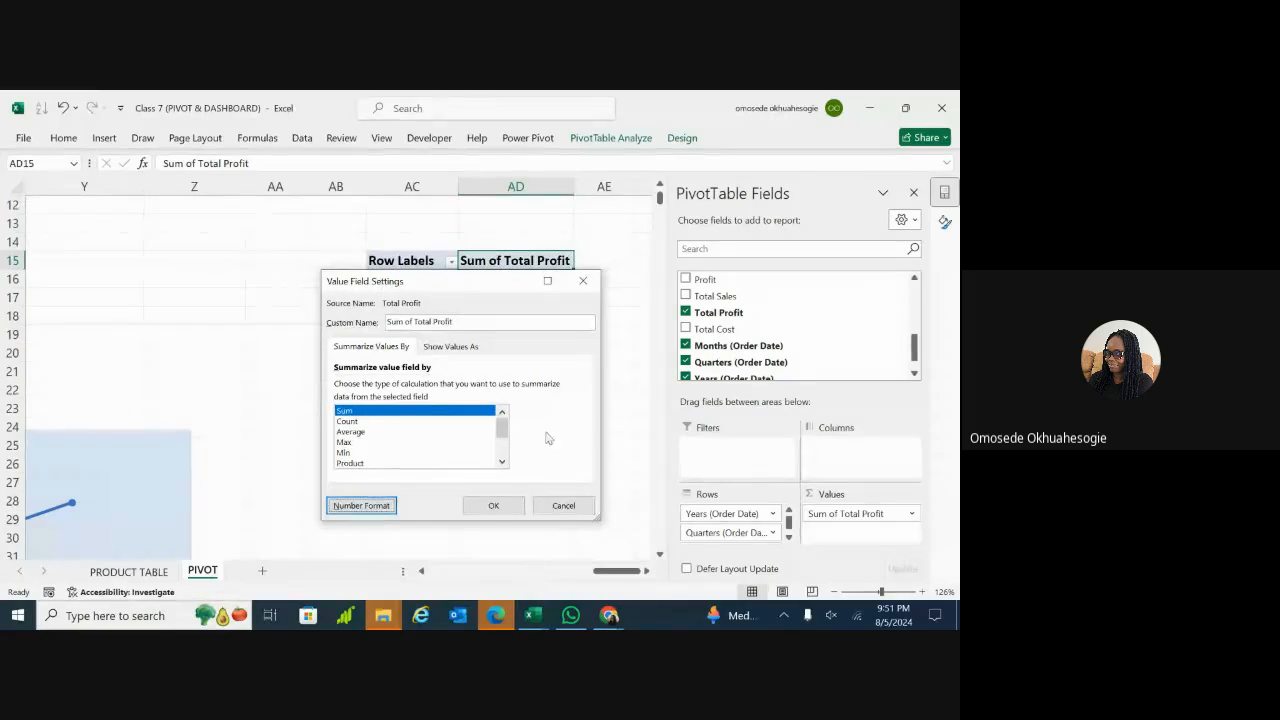
pyautogui.click(480, 506)
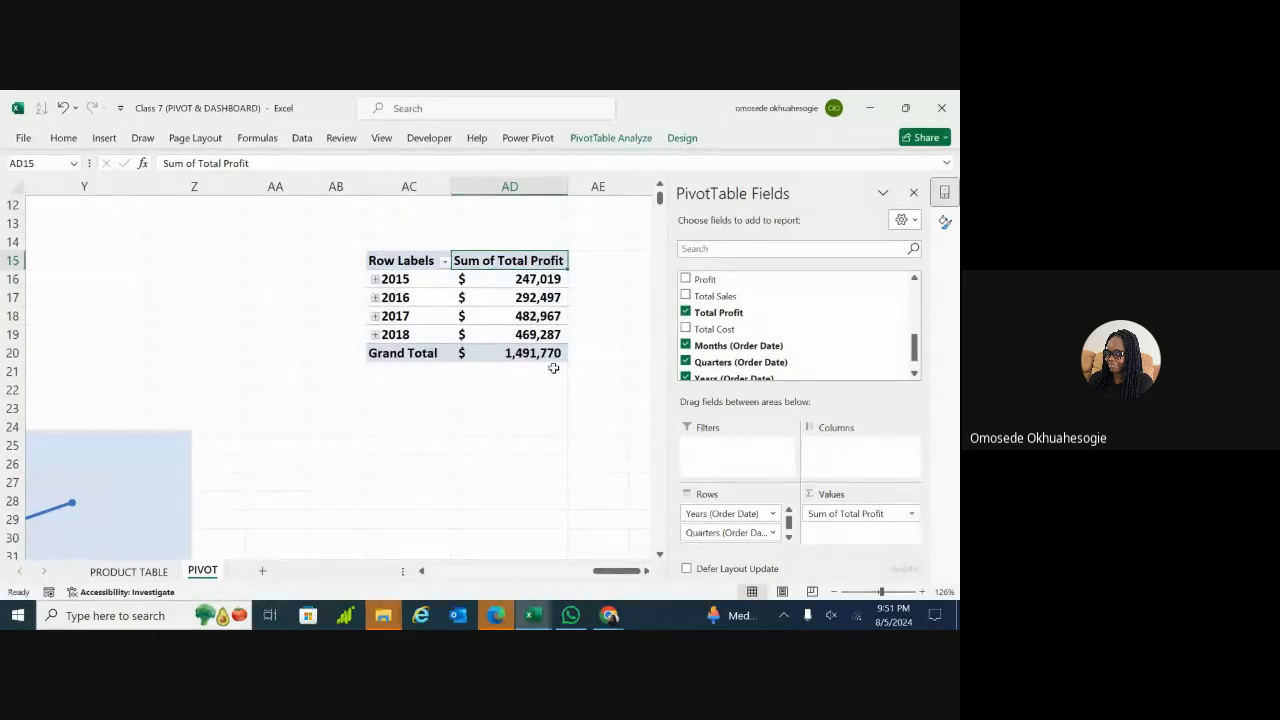
pyautogui.click(528, 428)
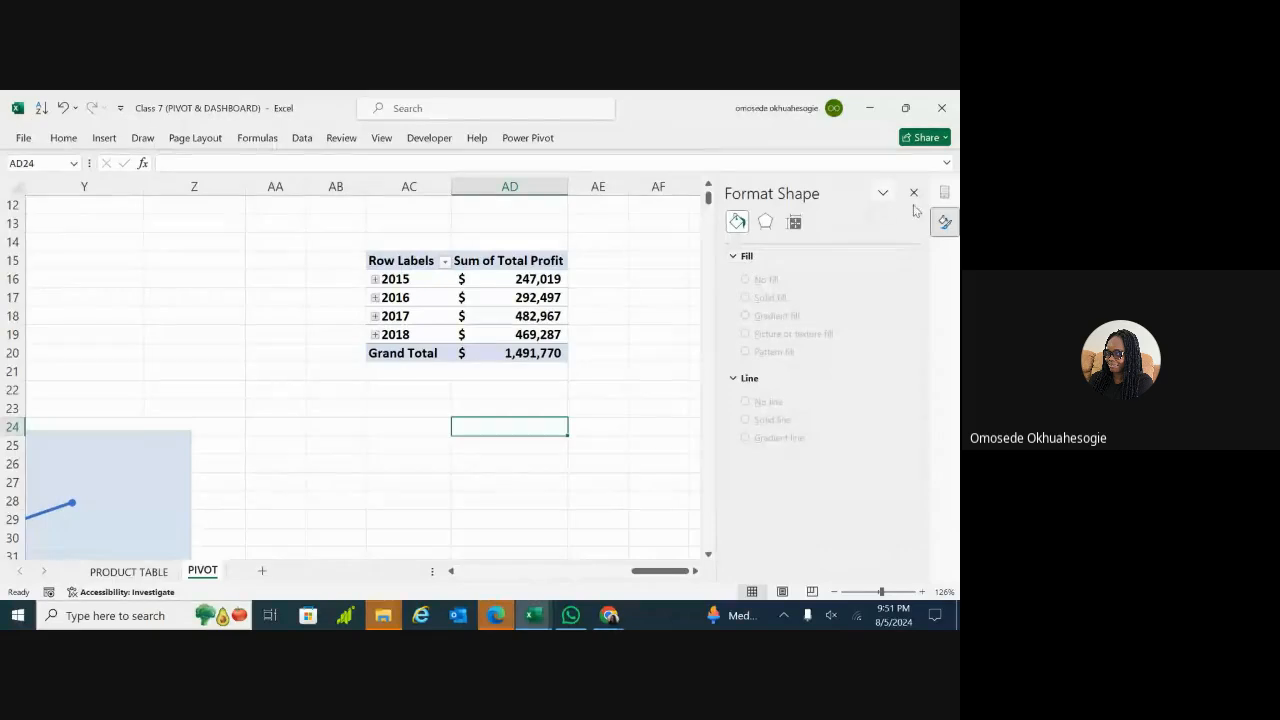
pyautogui.click(465, 446)
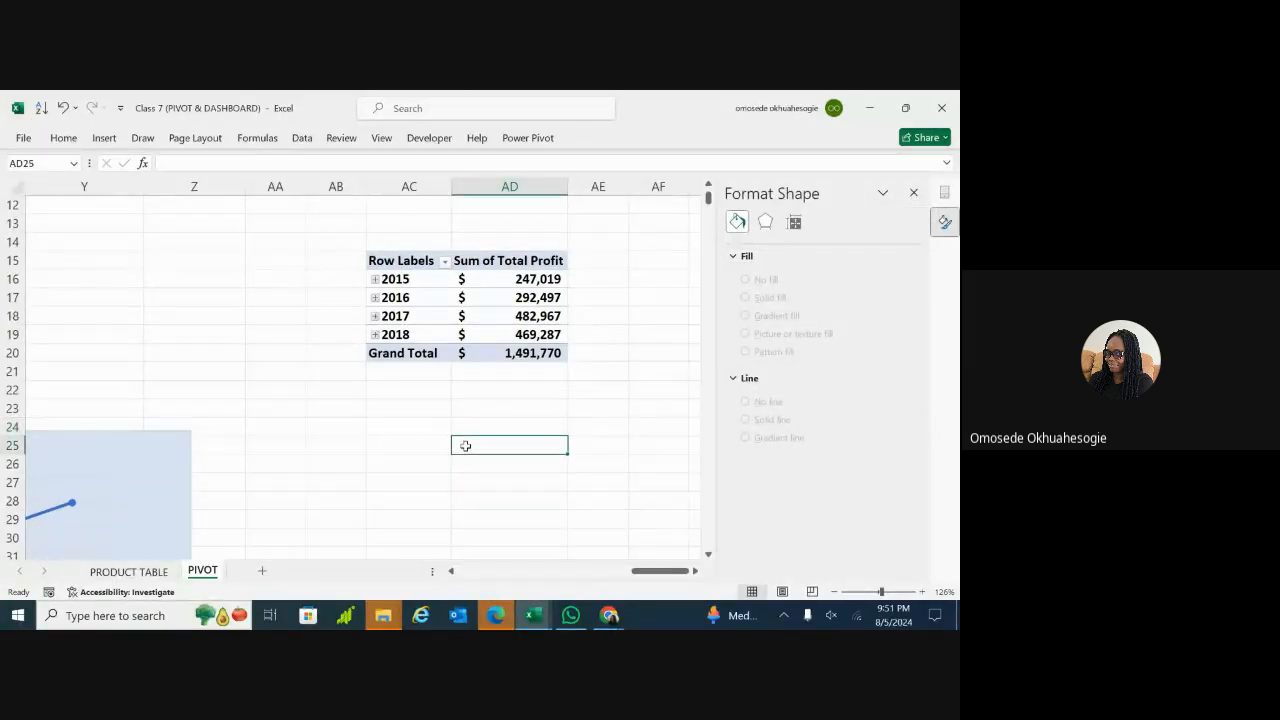
pyautogui.click(387, 441)
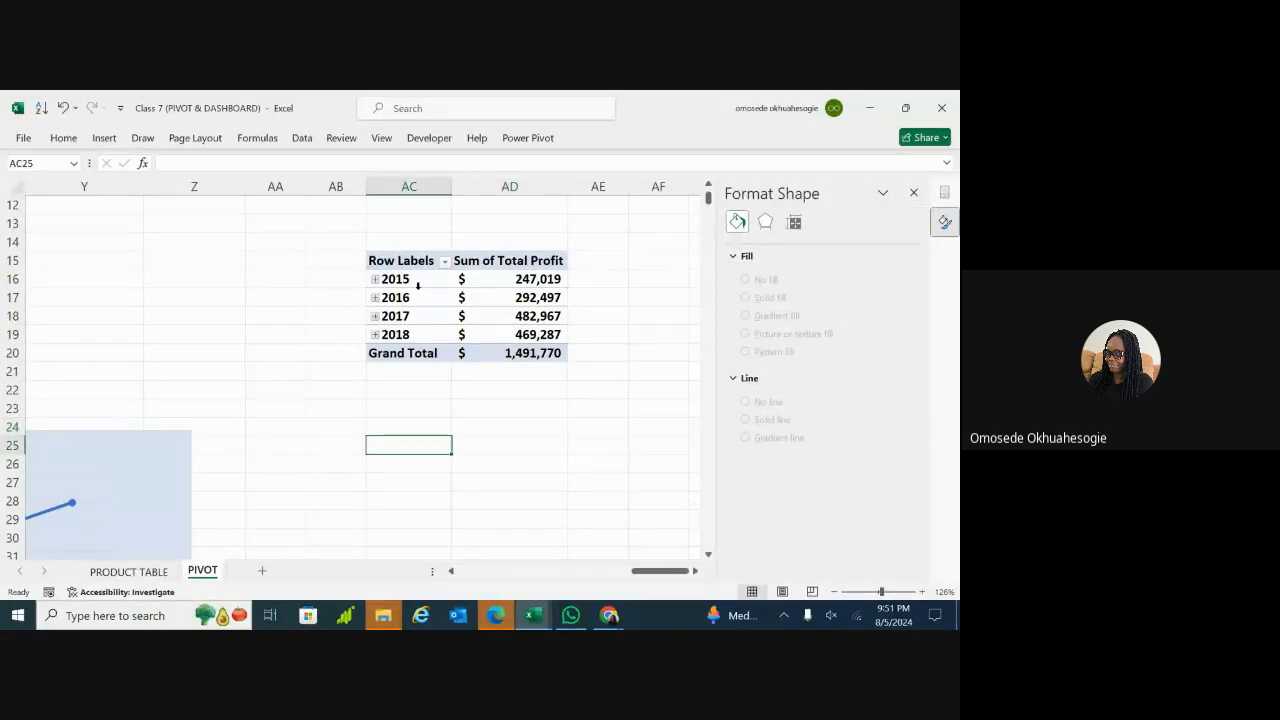
# Step: Insert a Line with Markers PivotChart from the yearly Total Profit PivotTable
pyautogui.click(418, 286)
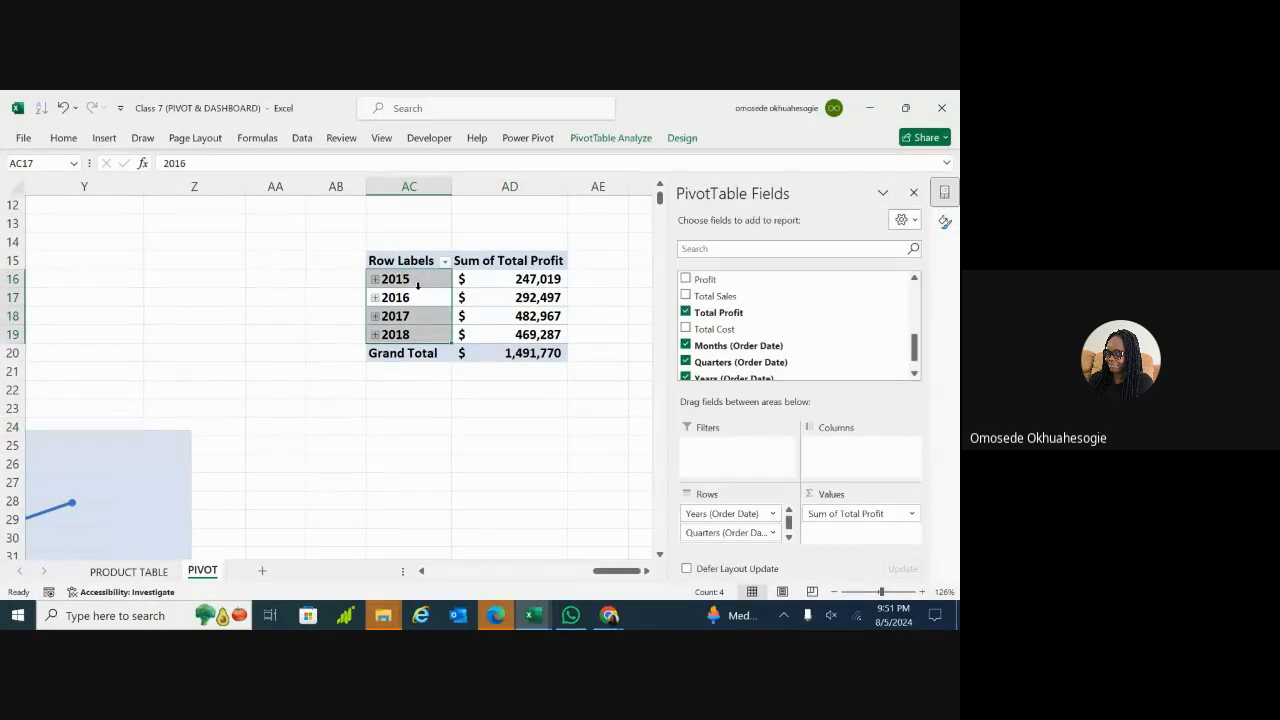
pyautogui.click(104, 138)
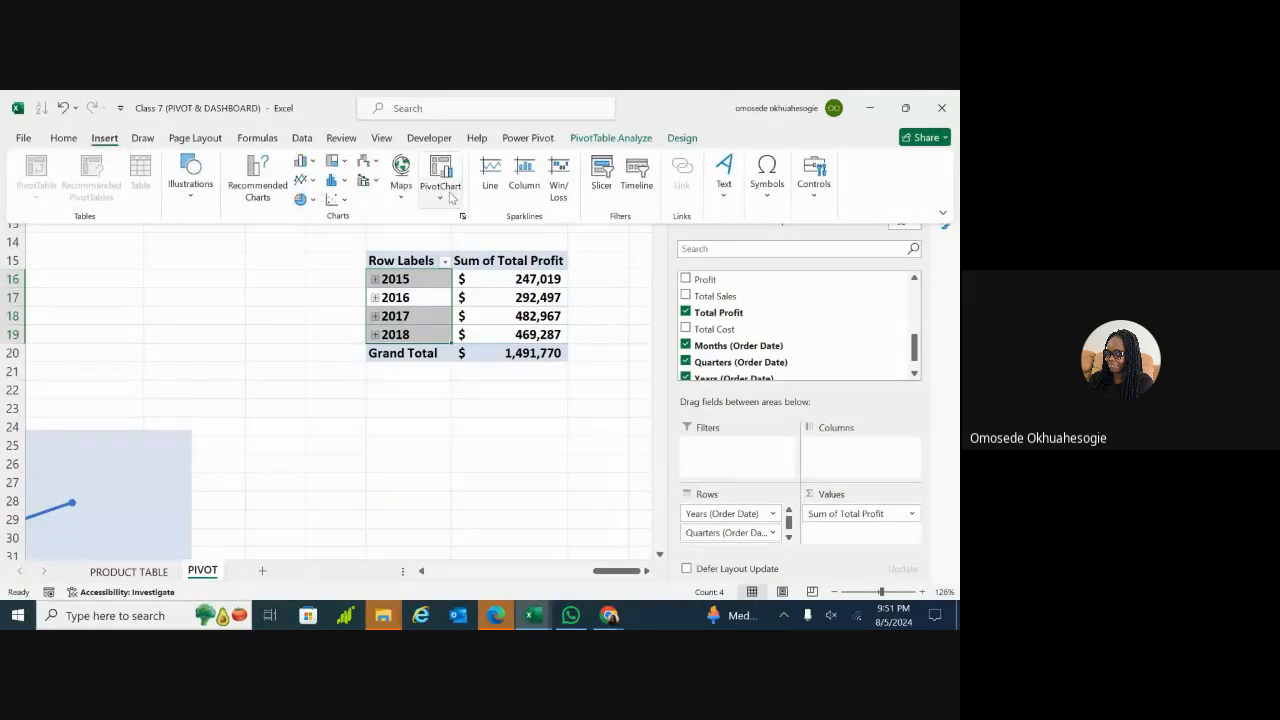
pyautogui.click(442, 198)
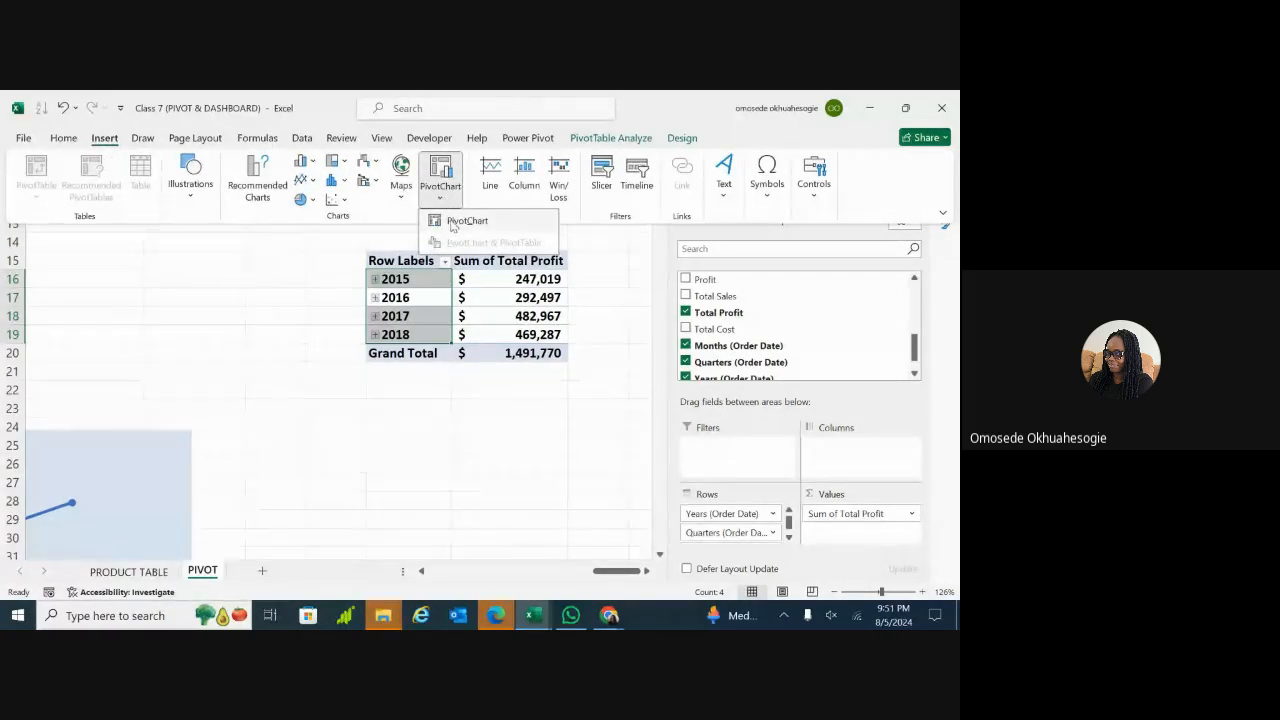
pyautogui.click(452, 222)
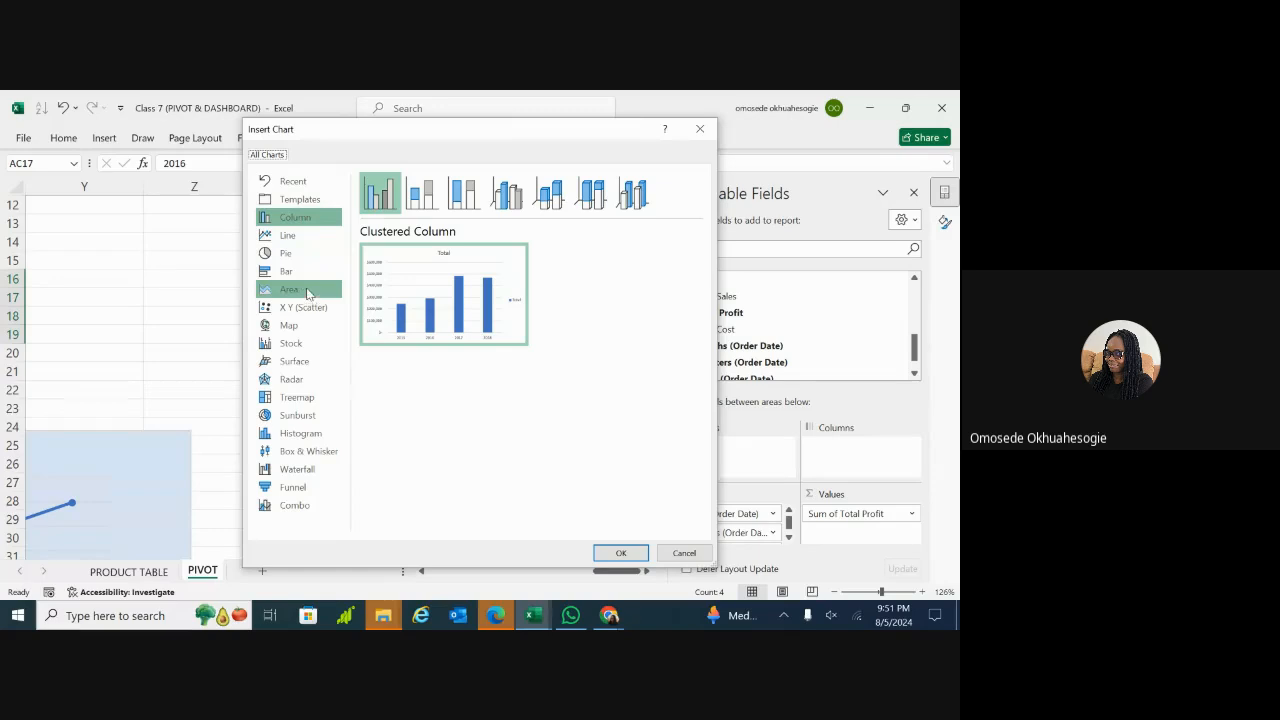
pyautogui.click(325, 248)
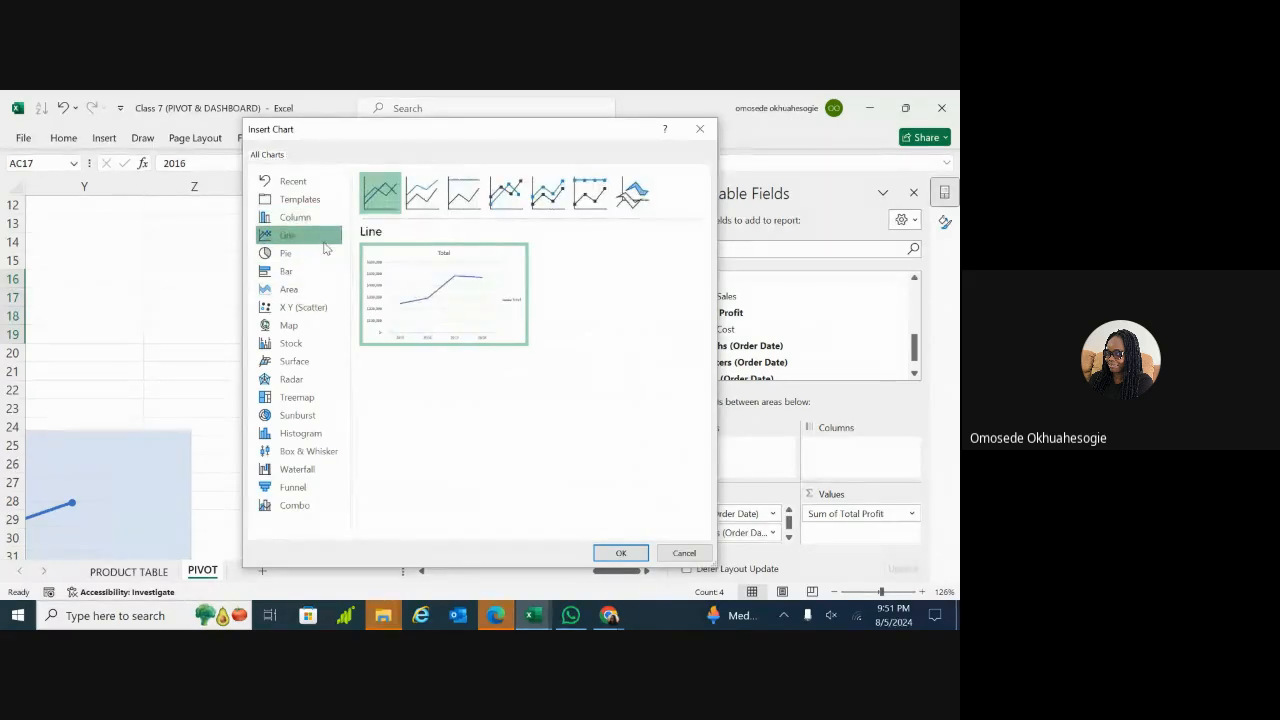
pyautogui.click(505, 192)
pyautogui.moveTo(507, 335)
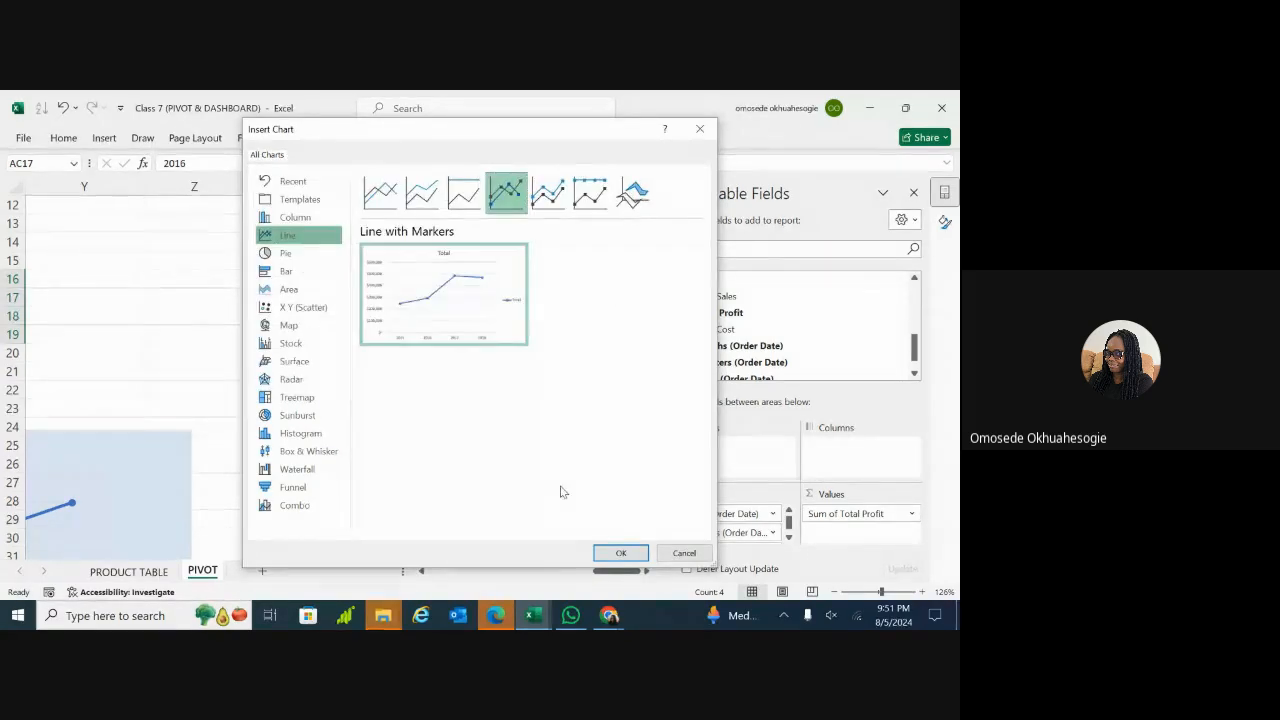
pyautogui.click(620, 553)
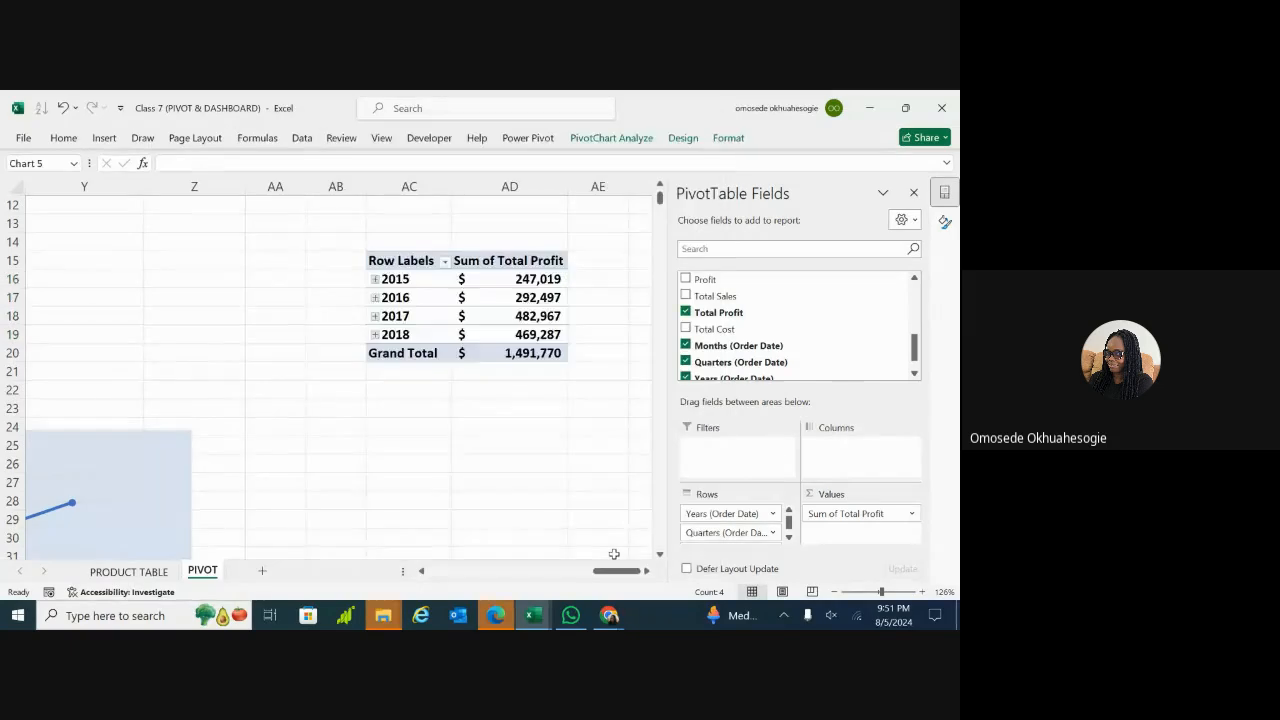
# Step: Move the new profit PivotChart below its PivotTable, beside the SALES TREND chart, and close the PivotTable field list
pyautogui.moveTo(455, 264); pyautogui.dragTo(556, 330)
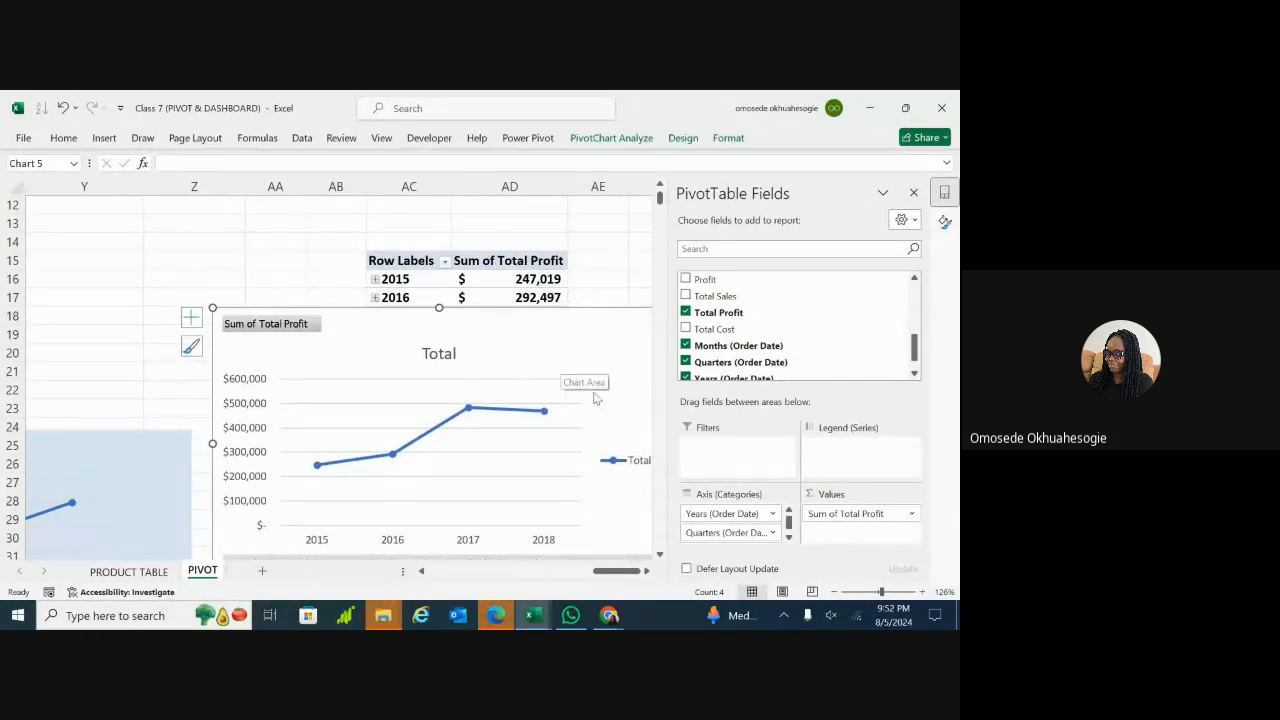
pyautogui.click(914, 193)
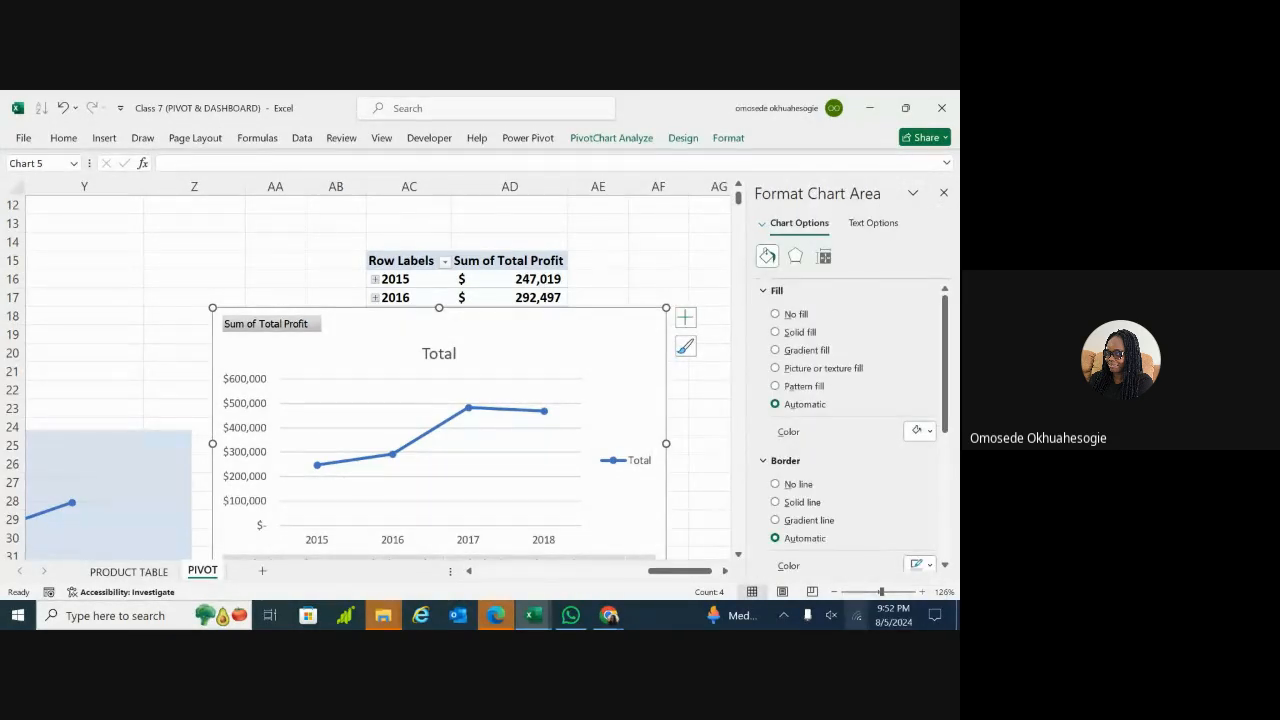
pyautogui.click(867, 592)
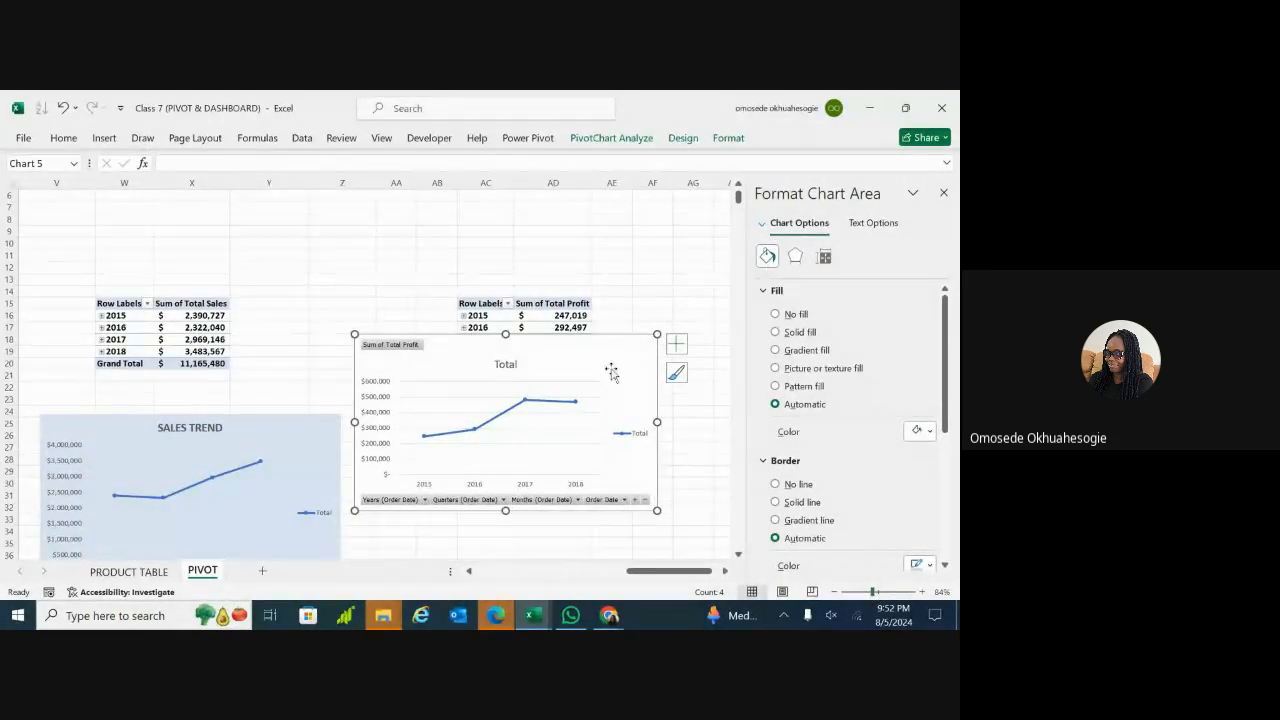
pyautogui.moveTo(573, 347); pyautogui.dragTo(620, 416)
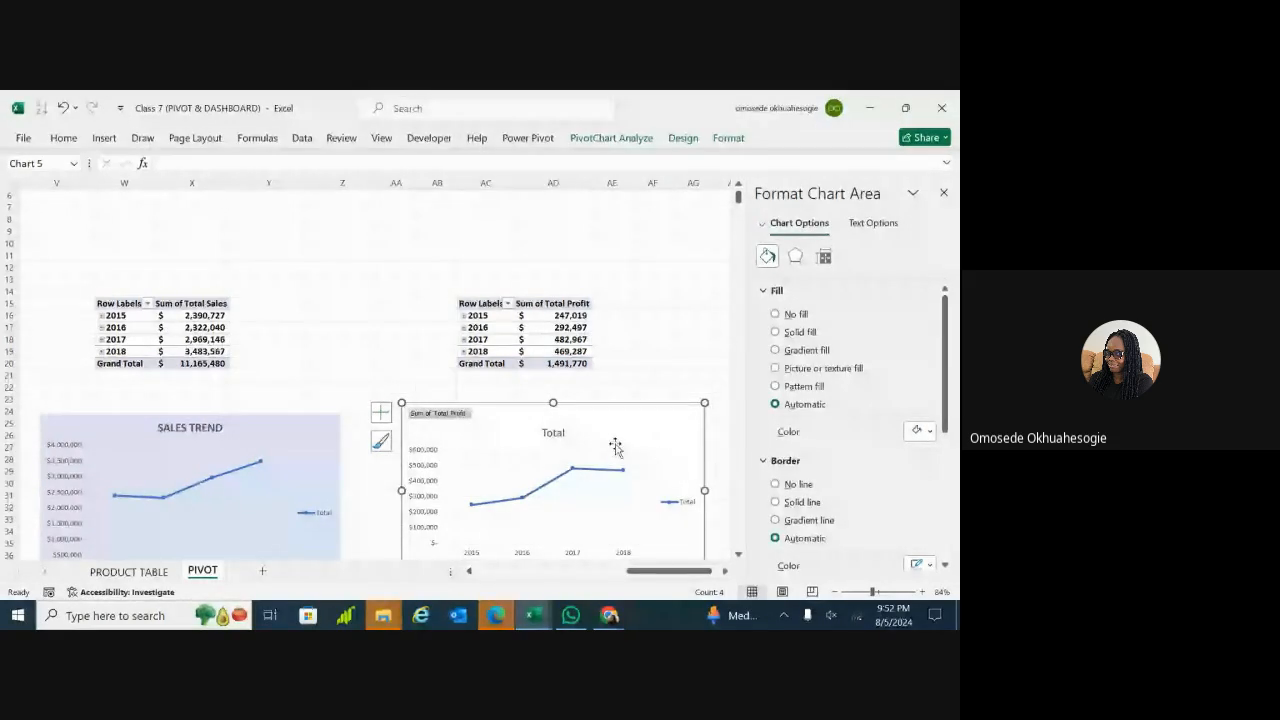
# Step: Replace the default title of the yearly profit PivotChart with PROFIT
pyautogui.click(555, 432)
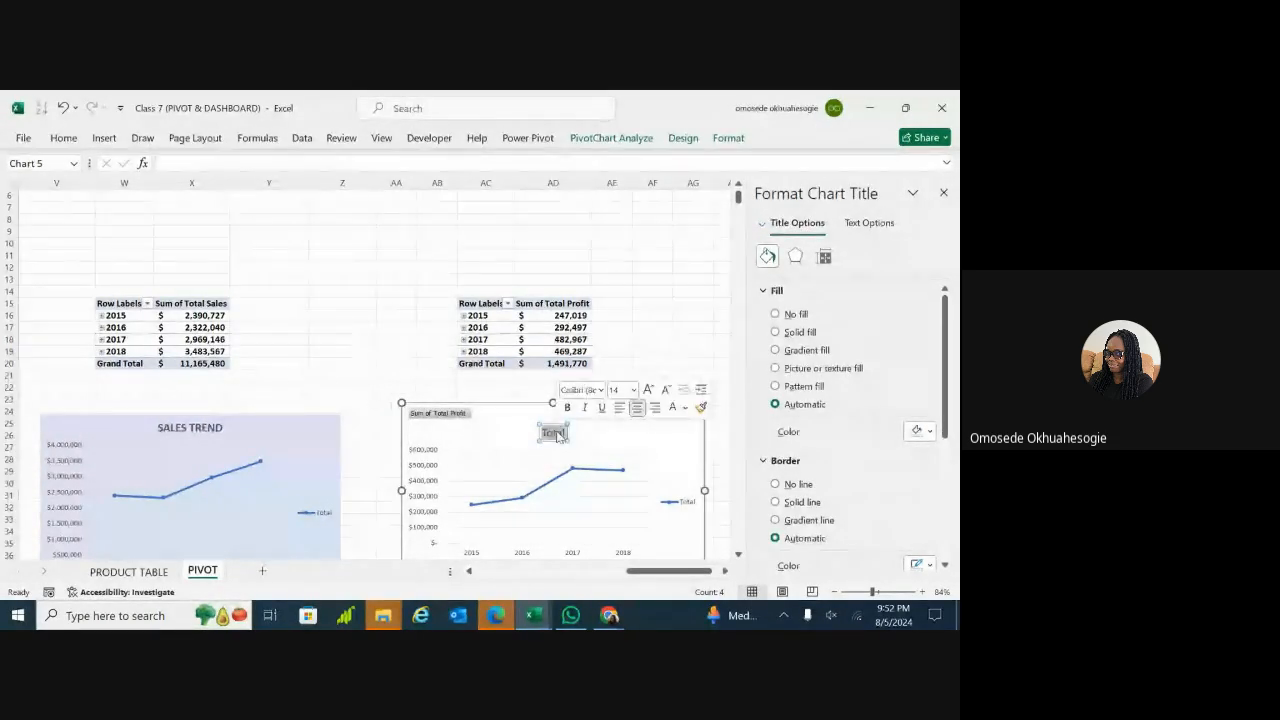
pyautogui.doubleClick(555, 432)
pyautogui.press('BackSpace')
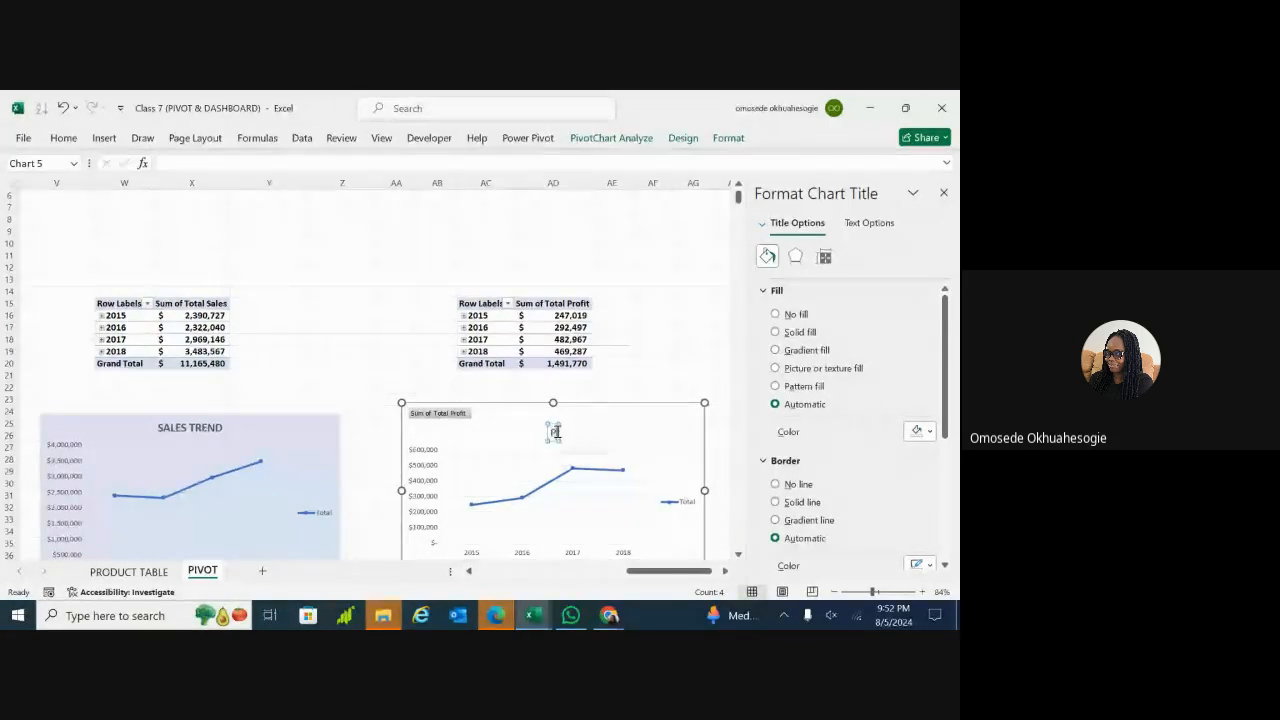
pyautogui.write('PROFIT')
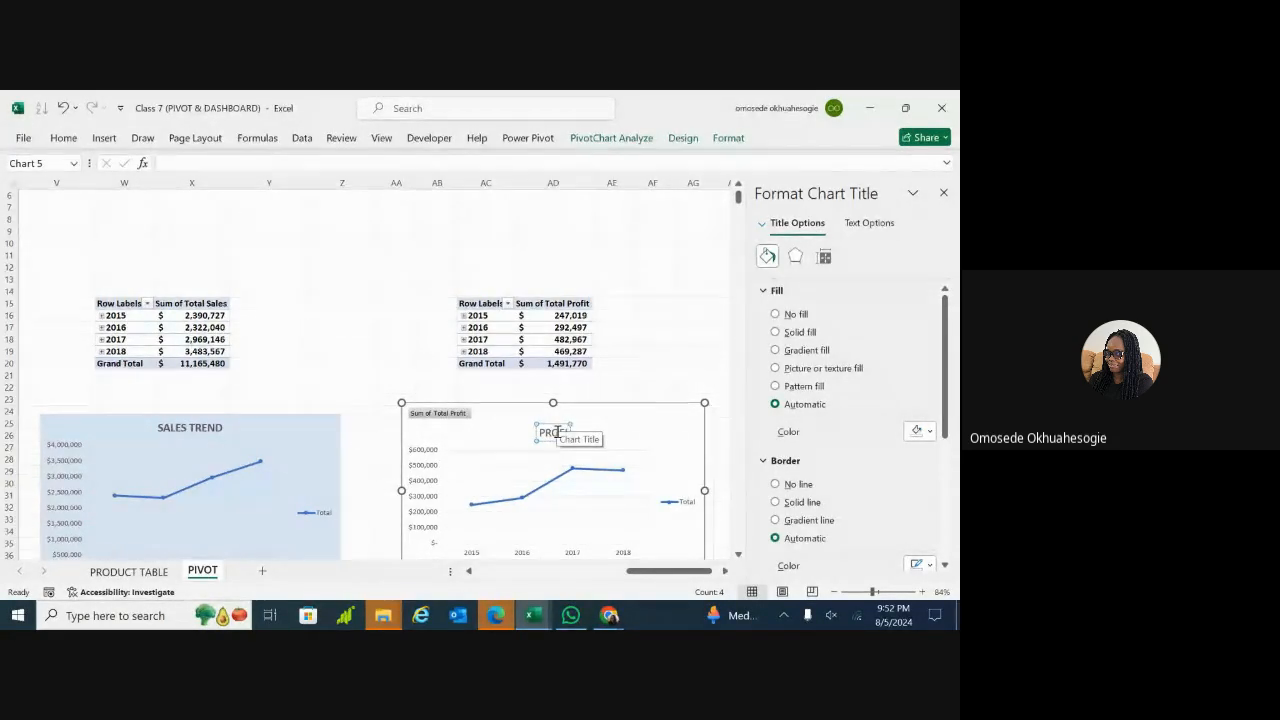